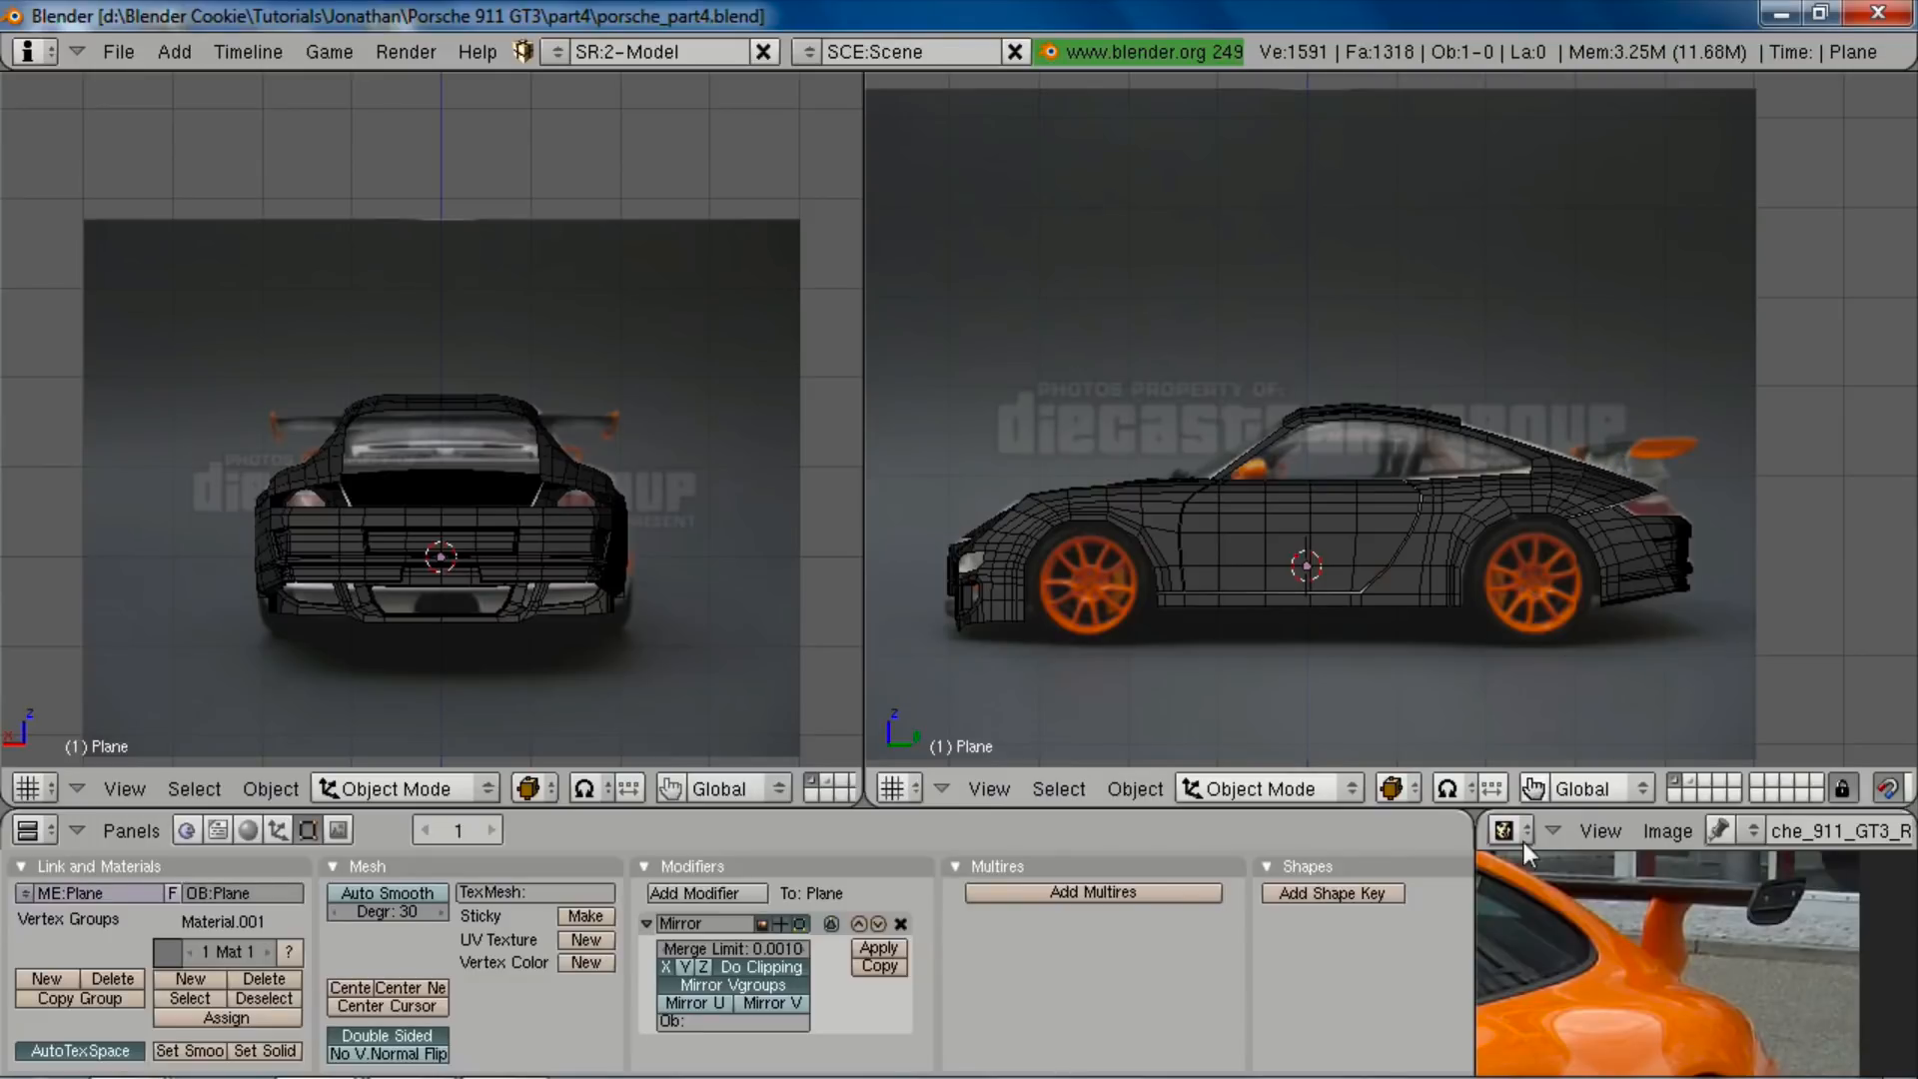
Step: Load the reference photo "FilePorsche 911 GT3 RS 997.jpg" from the References folder into the image editor
scroll(1638, 910, up, 2)
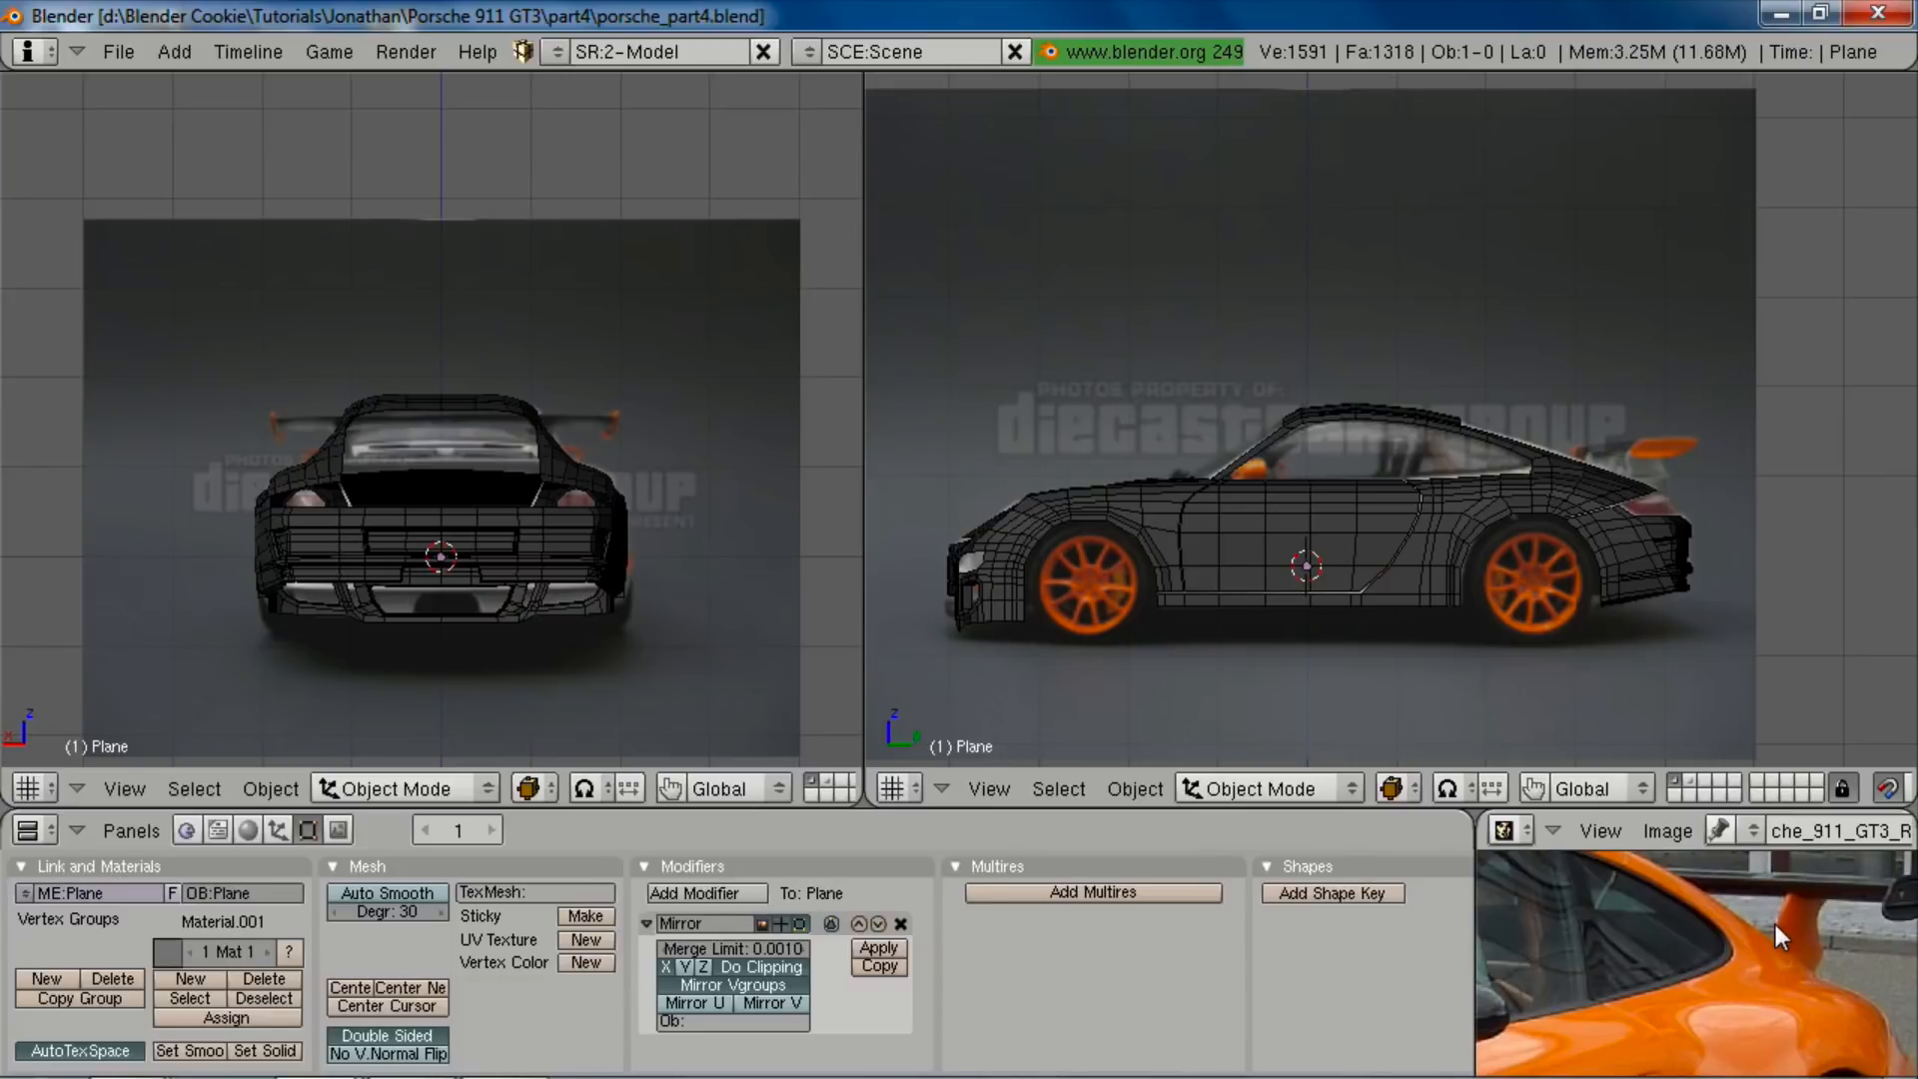
click(1667, 831)
click(1684, 833)
click(1658, 829)
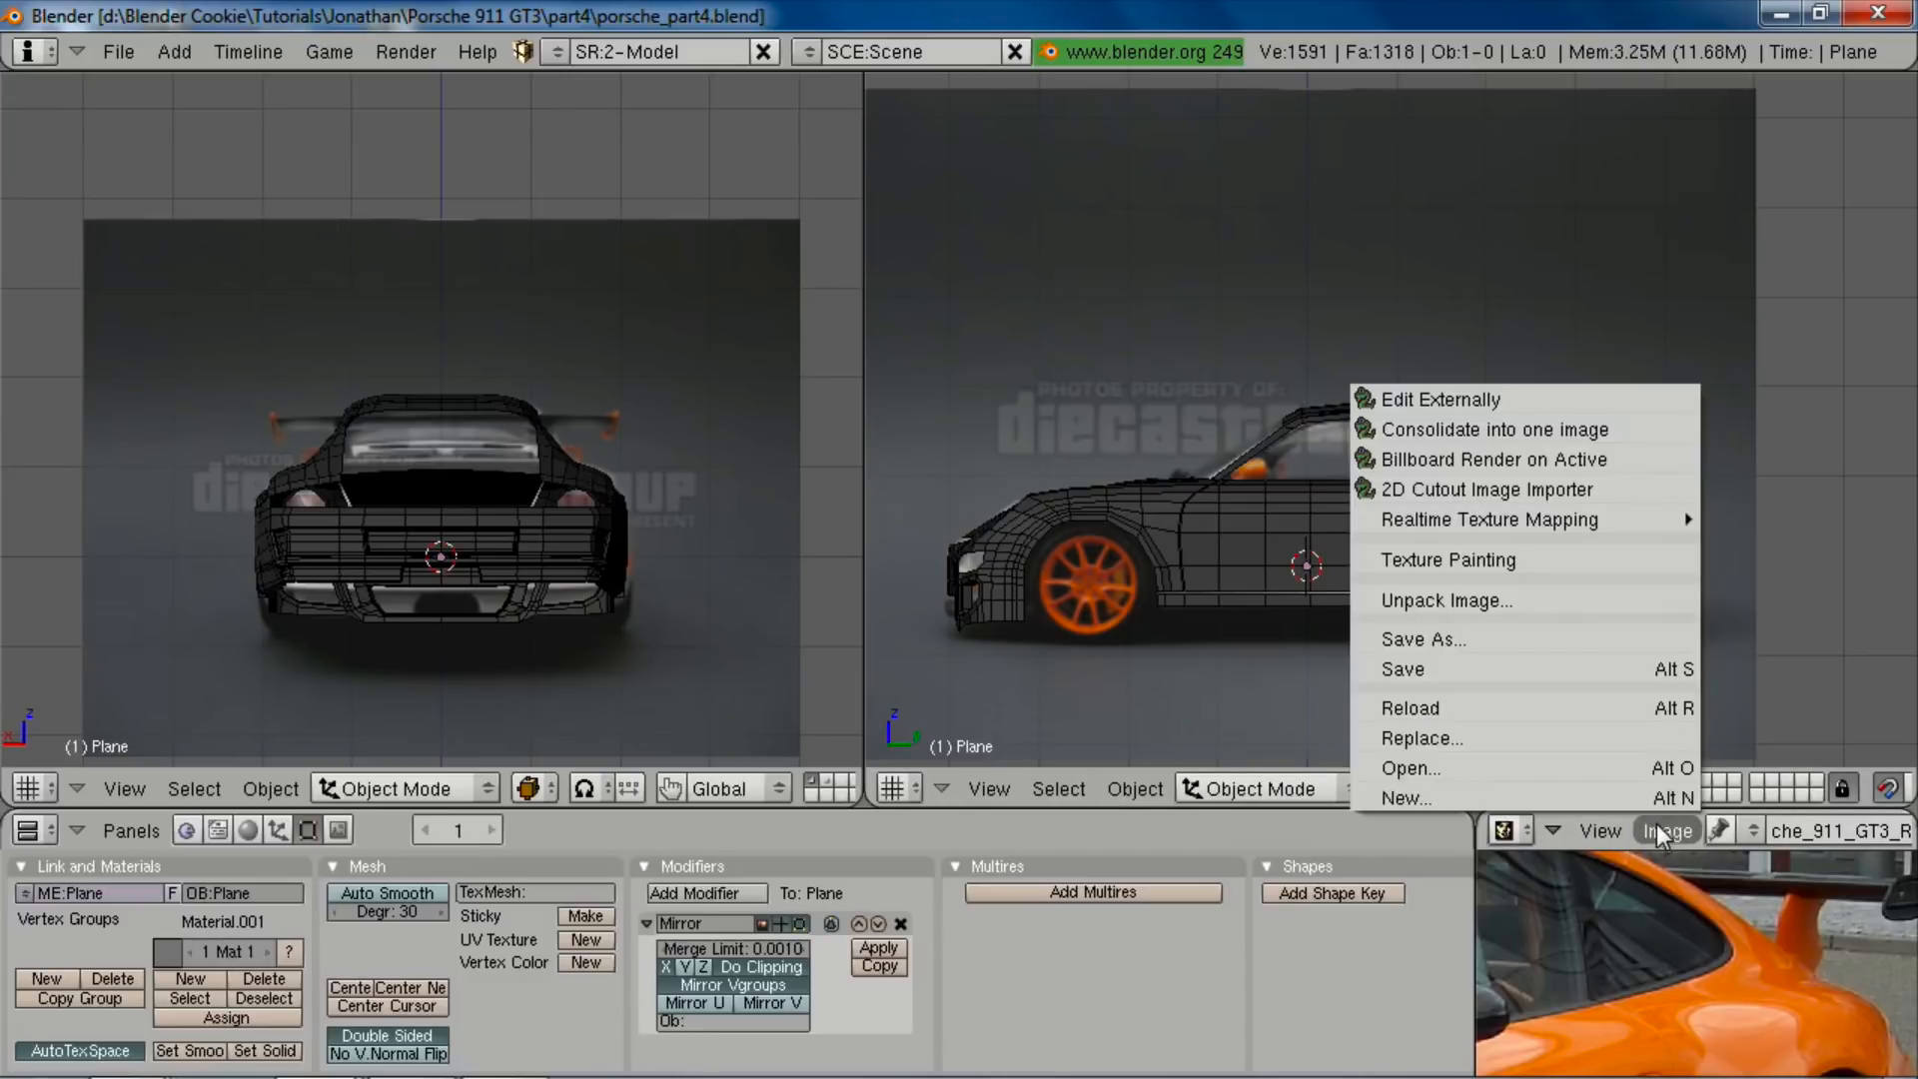
click(1603, 769)
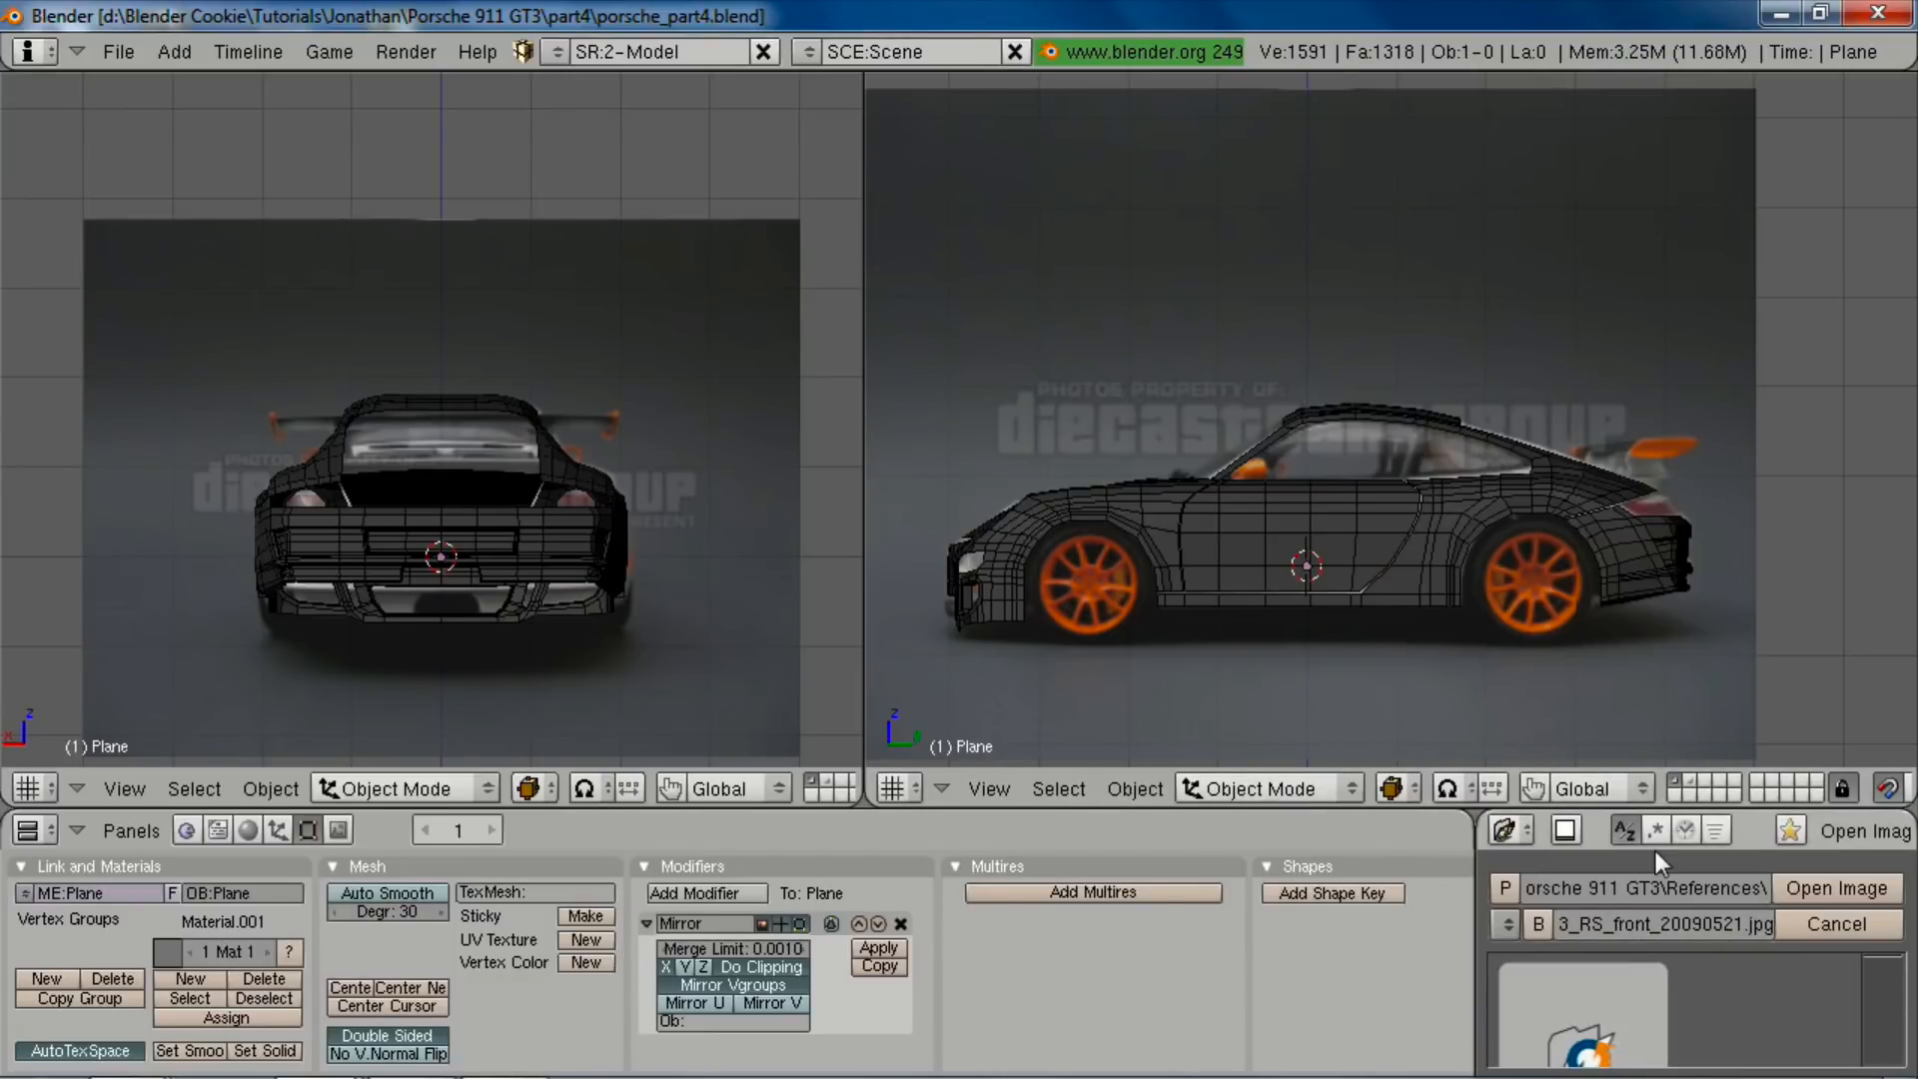
key(ctrl+Up)
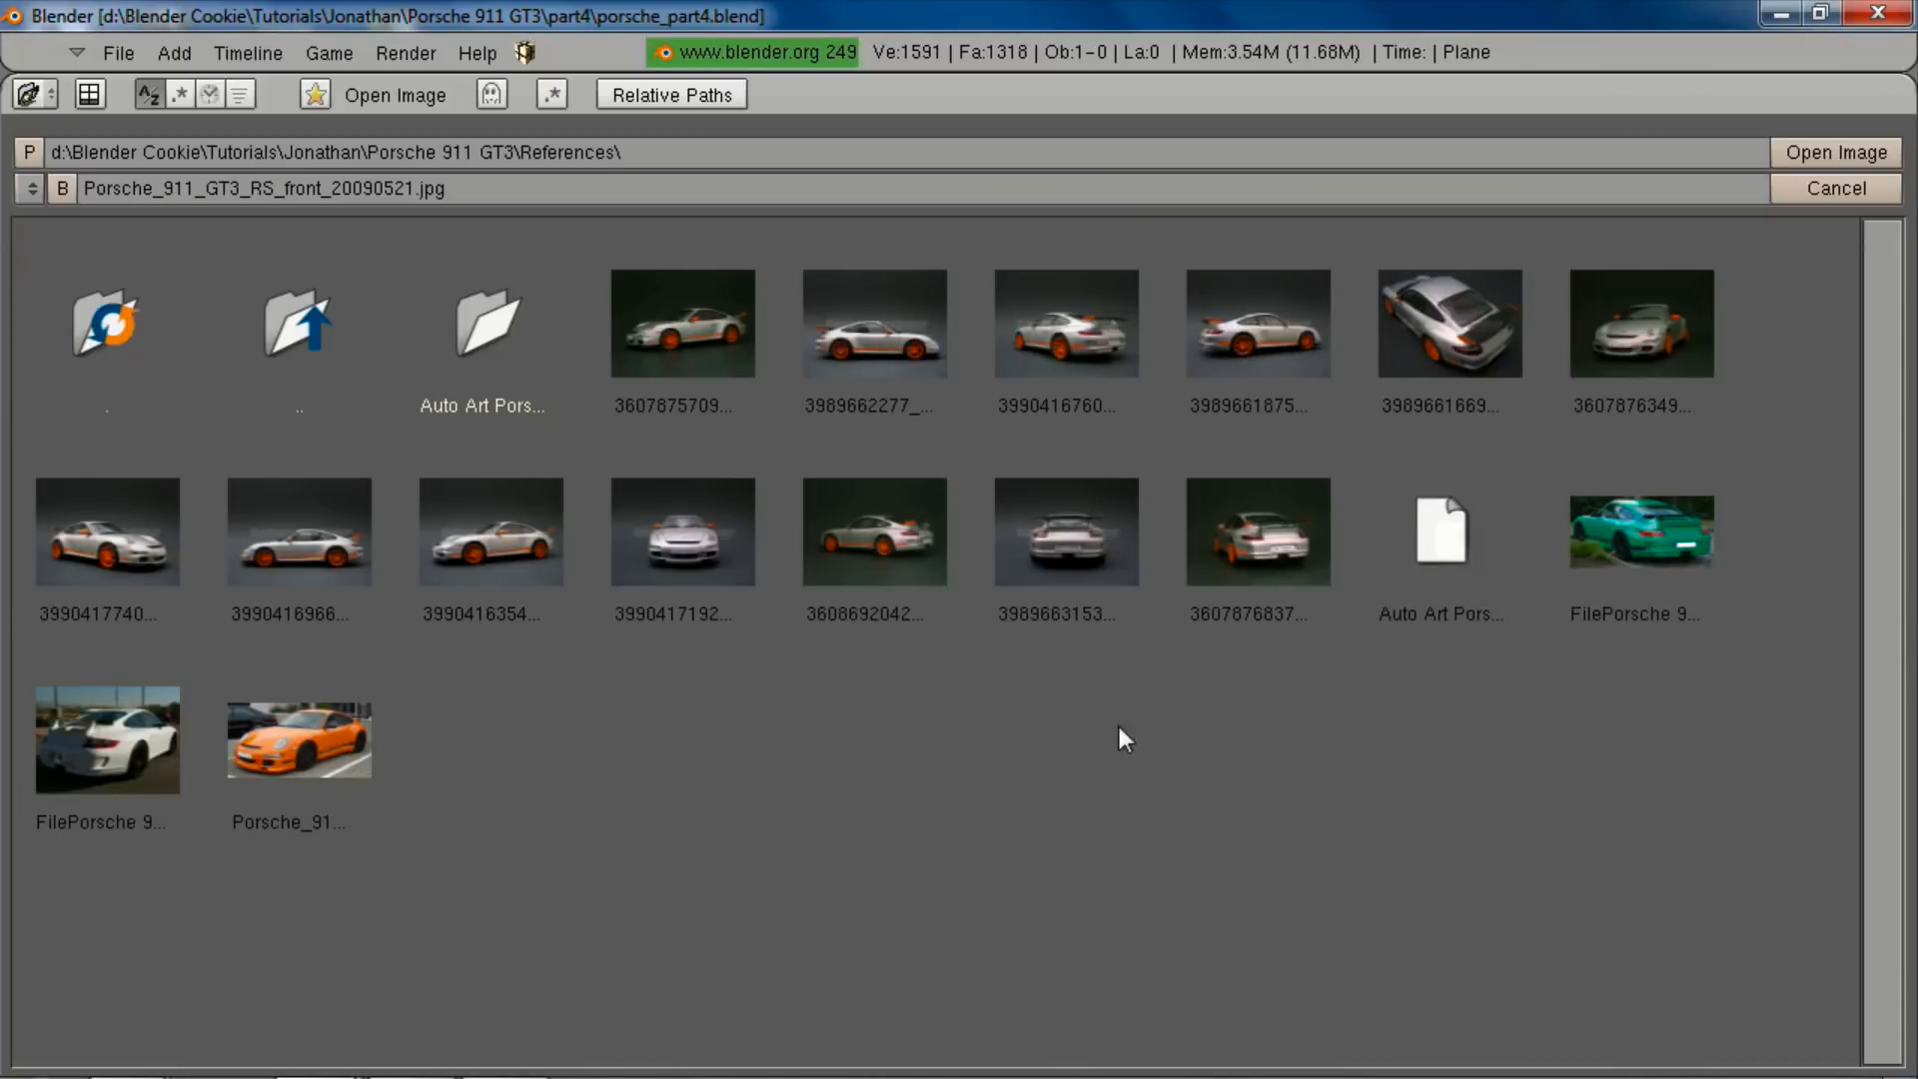
click(1688, 536)
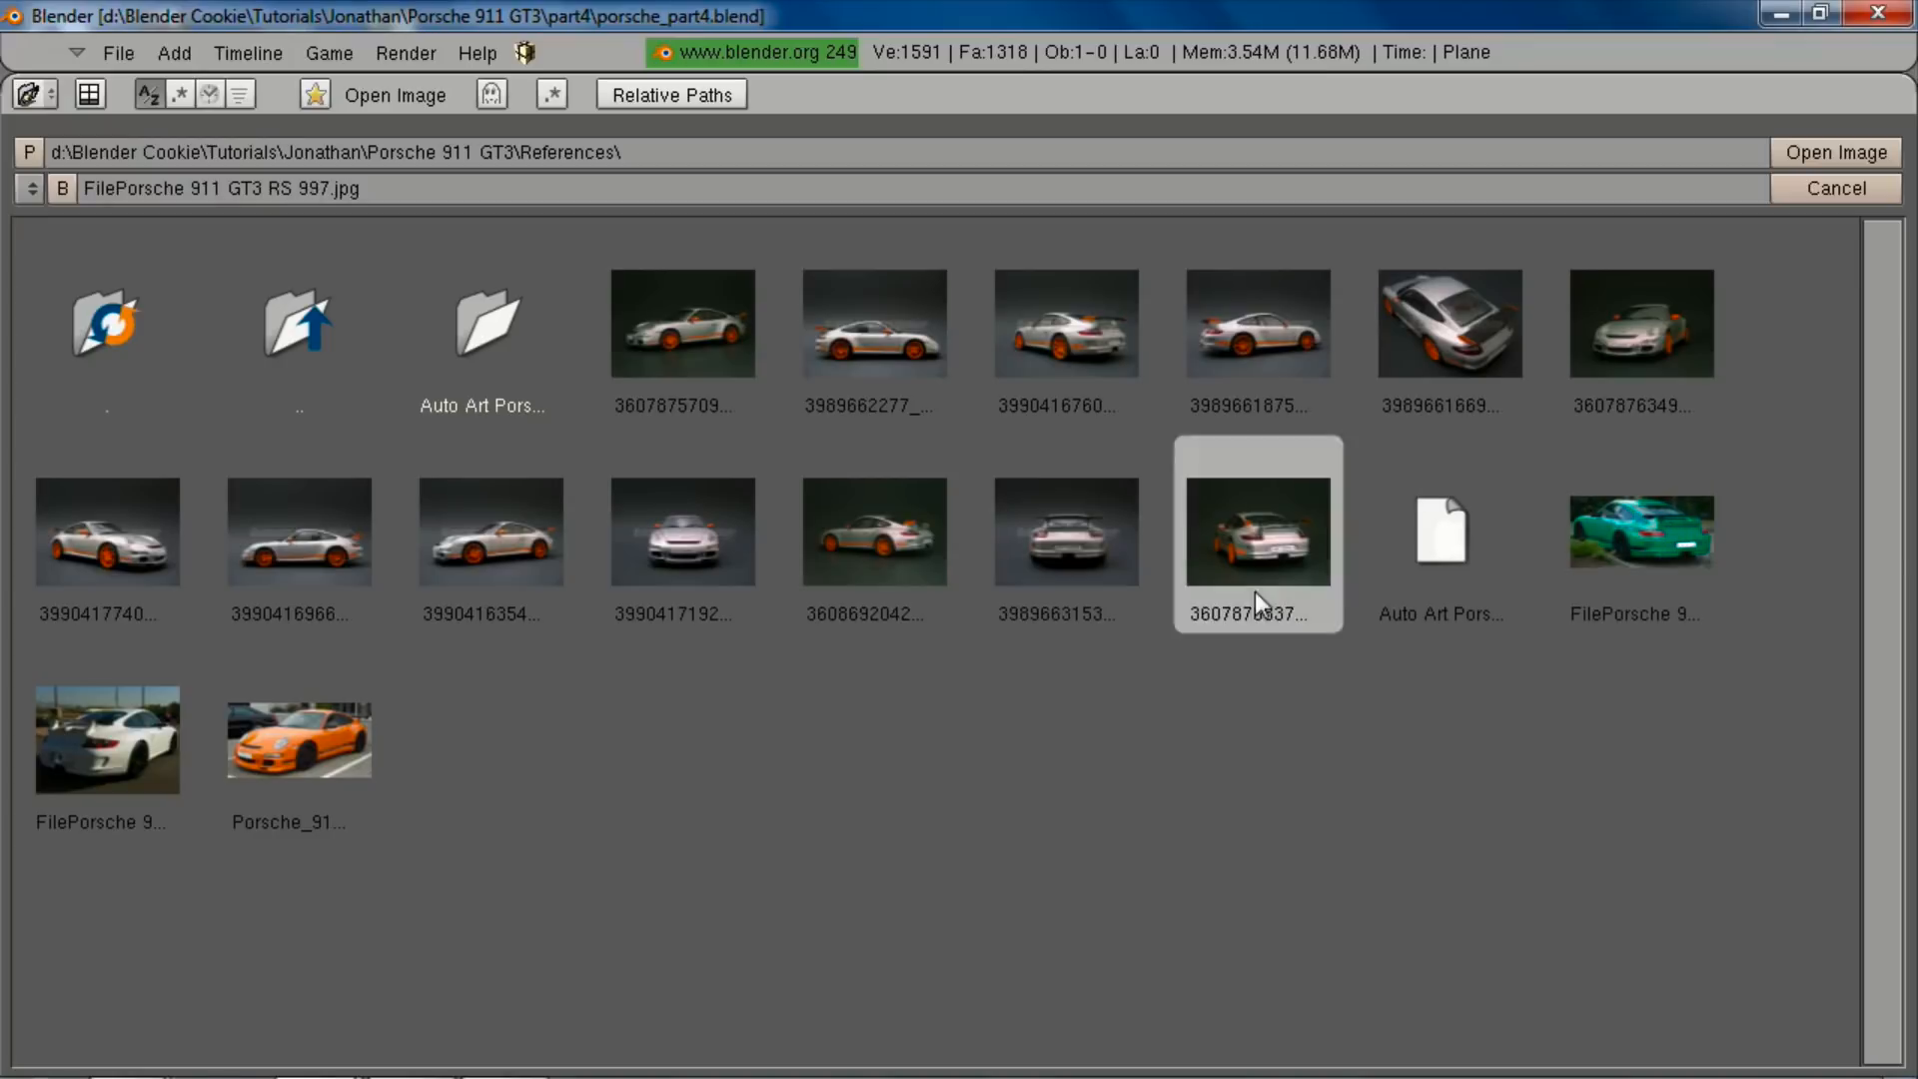
click(1843, 152)
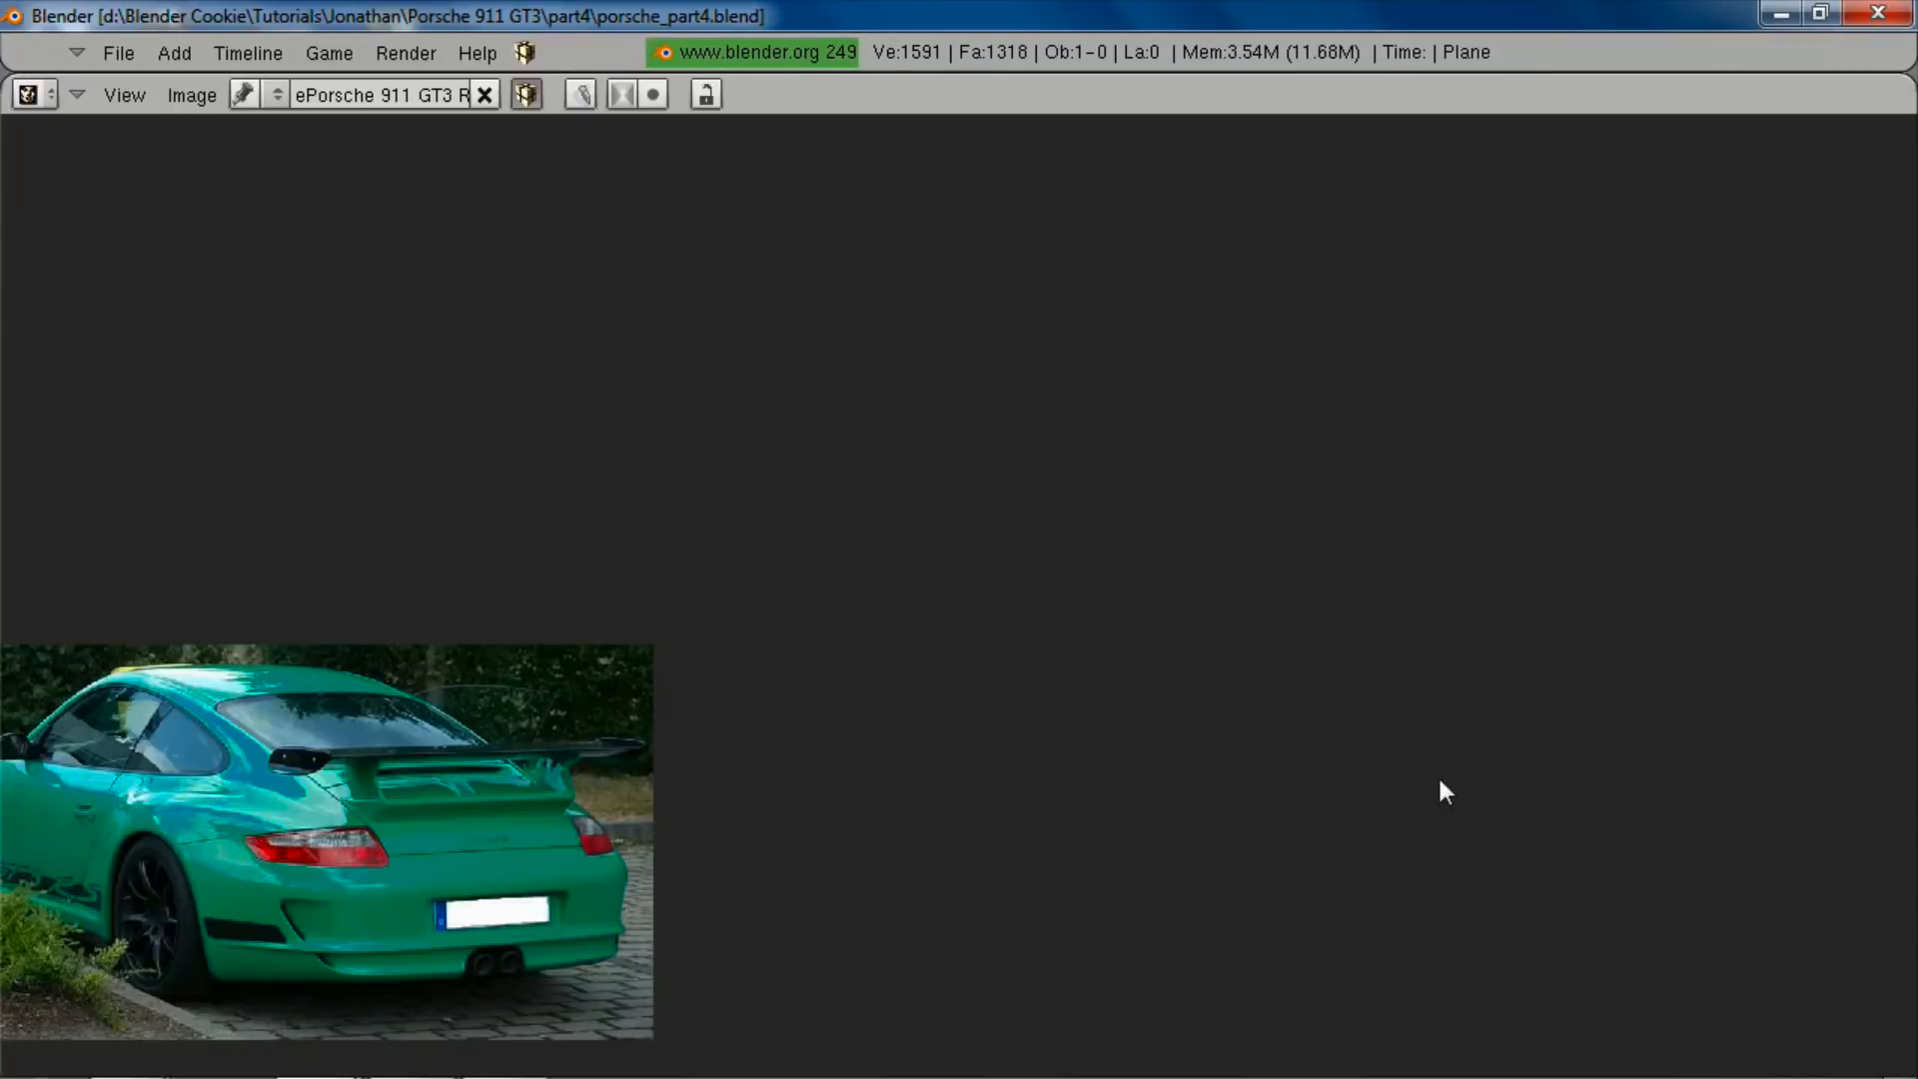
Step: Examine the rear wing and its supports in the green car photo, then restore the multi-view layout with the wing framed
middle_drag(628, 786, 1116, 496)
scroll(1119, 497, up, 4)
middle_drag(1002, 439, 1060, 542)
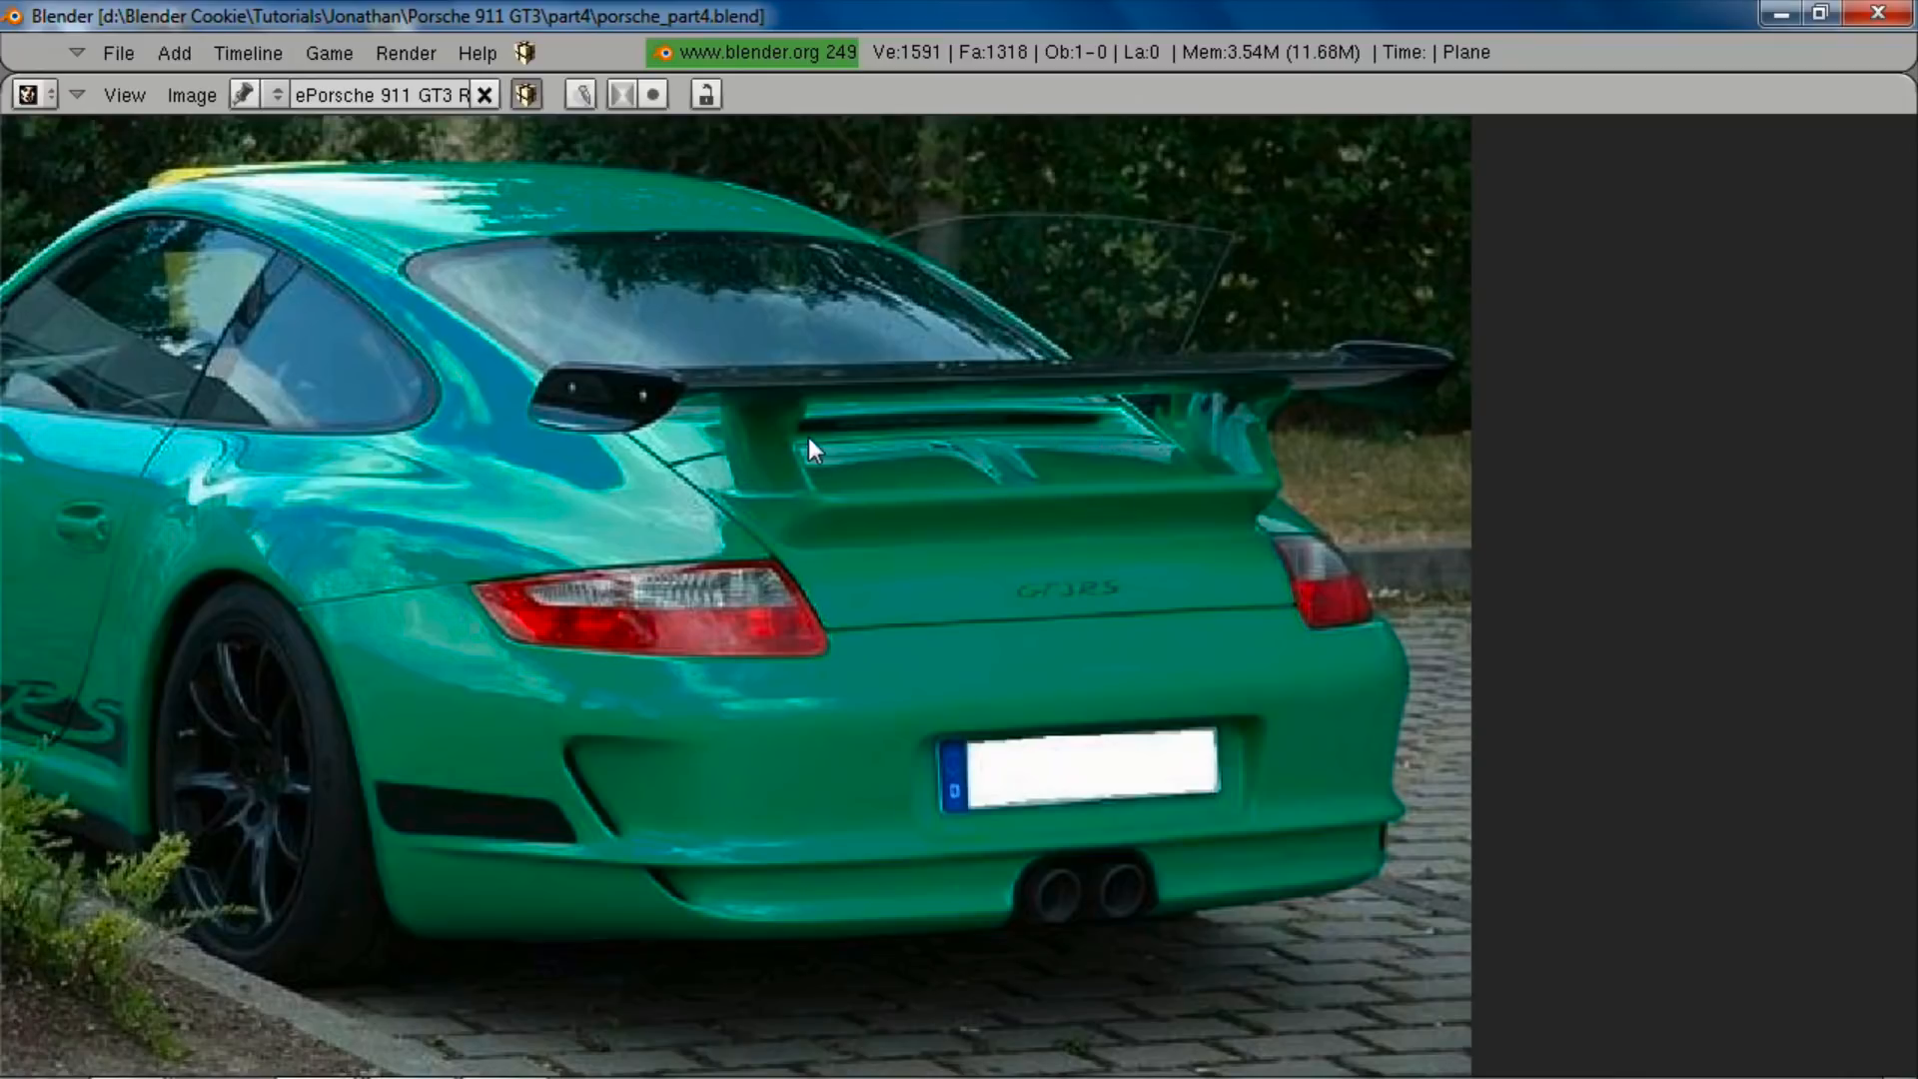
middle_drag(980, 445, 1116, 435)
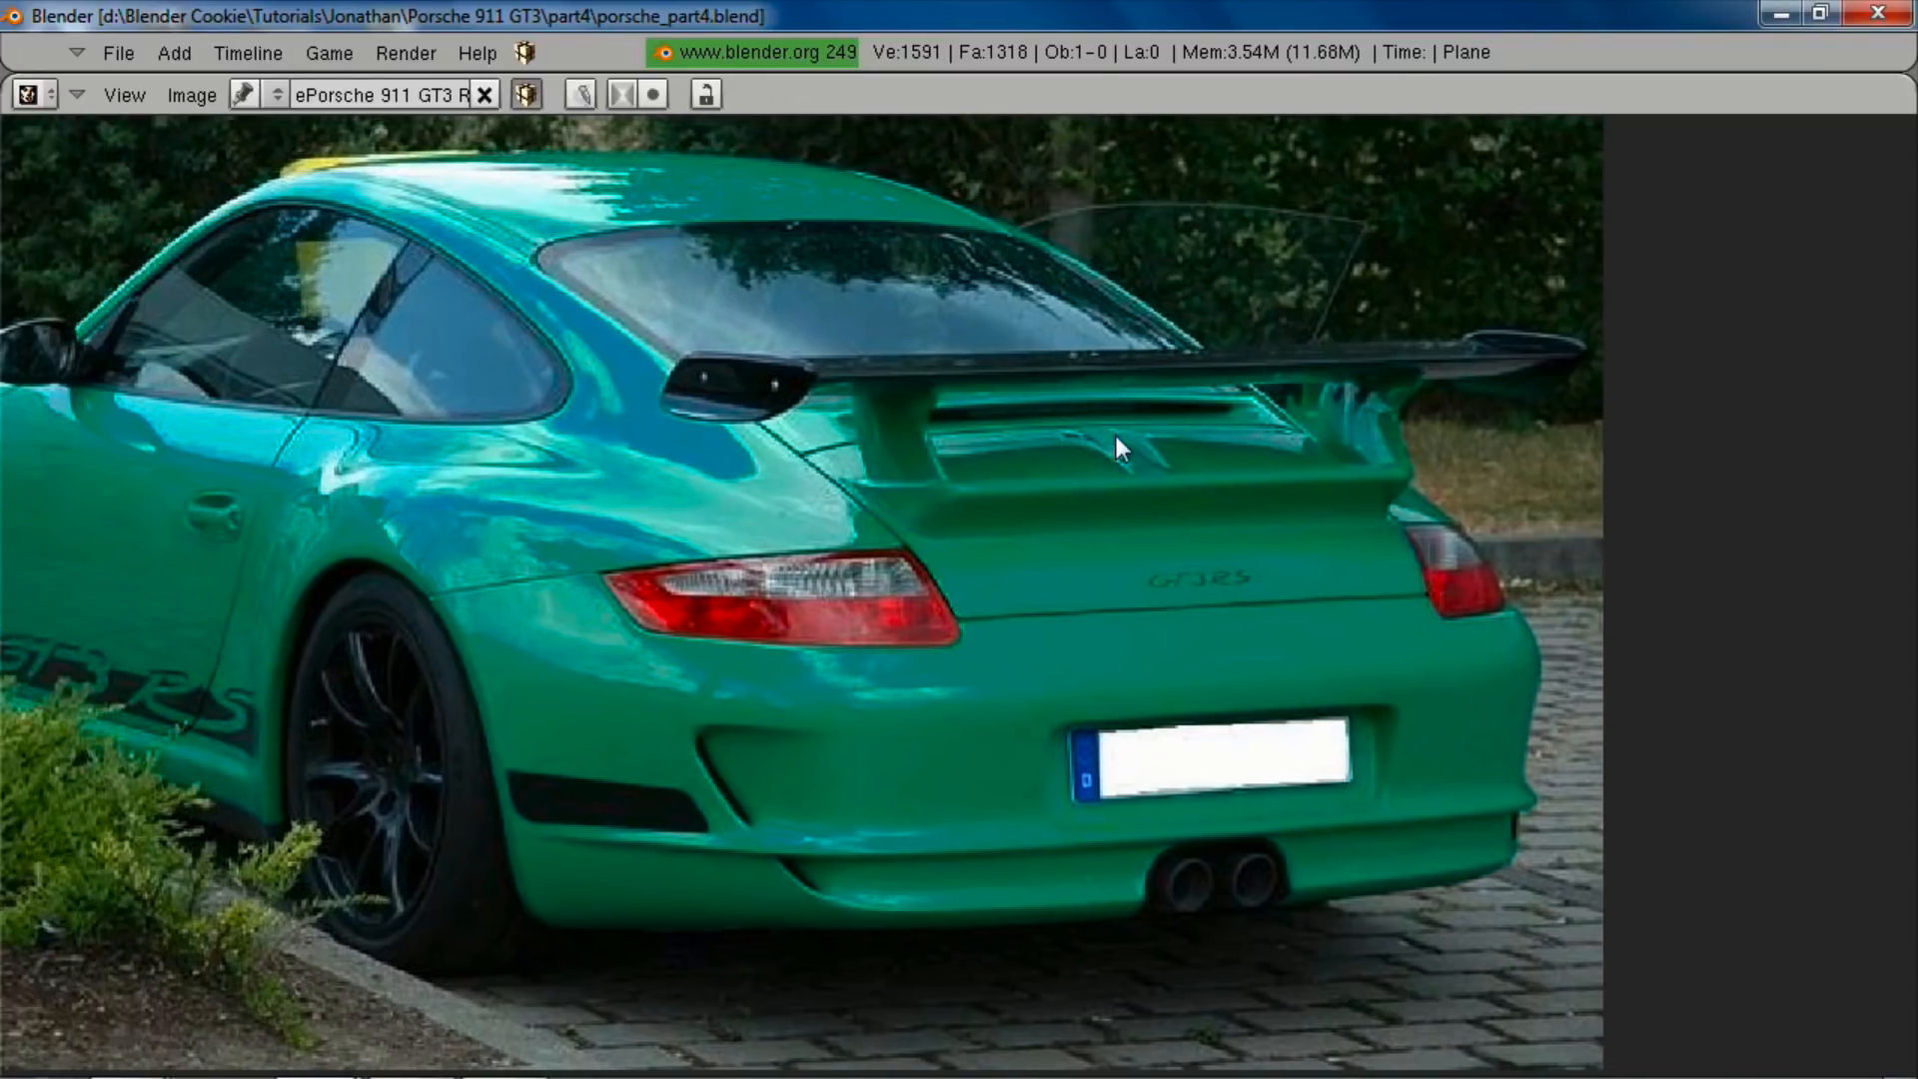
scroll(1314, 394, down, 1)
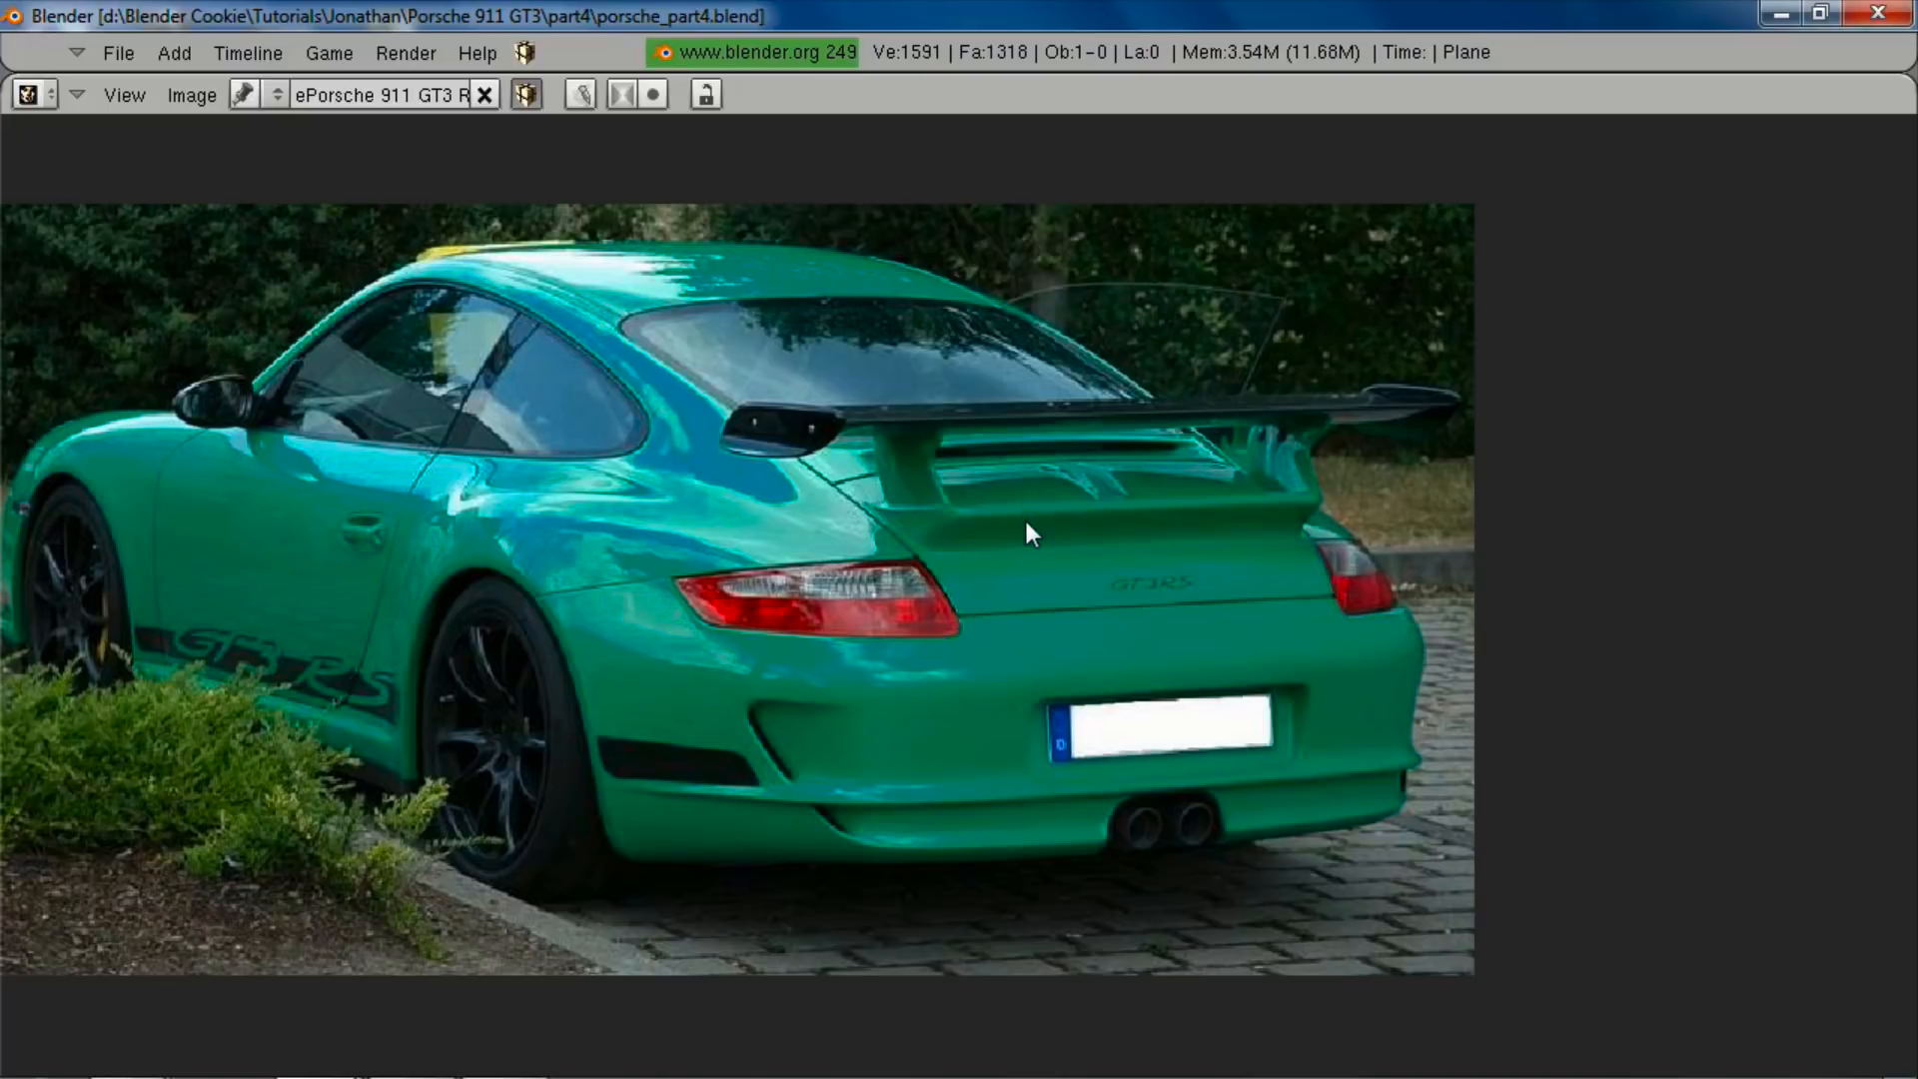
key(ctrl+Up)
mouse_move(1686, 915)
middle_down()
mouse_move(1775, 885)
mouse_move(1644, 975)
mouse_move(1722, 919)
mouse_move(1676, 933)
middle_up()
scroll(1644, 975, down, 1)
scroll(1722, 919, down, 1)
scroll(383, 505, up, 3)
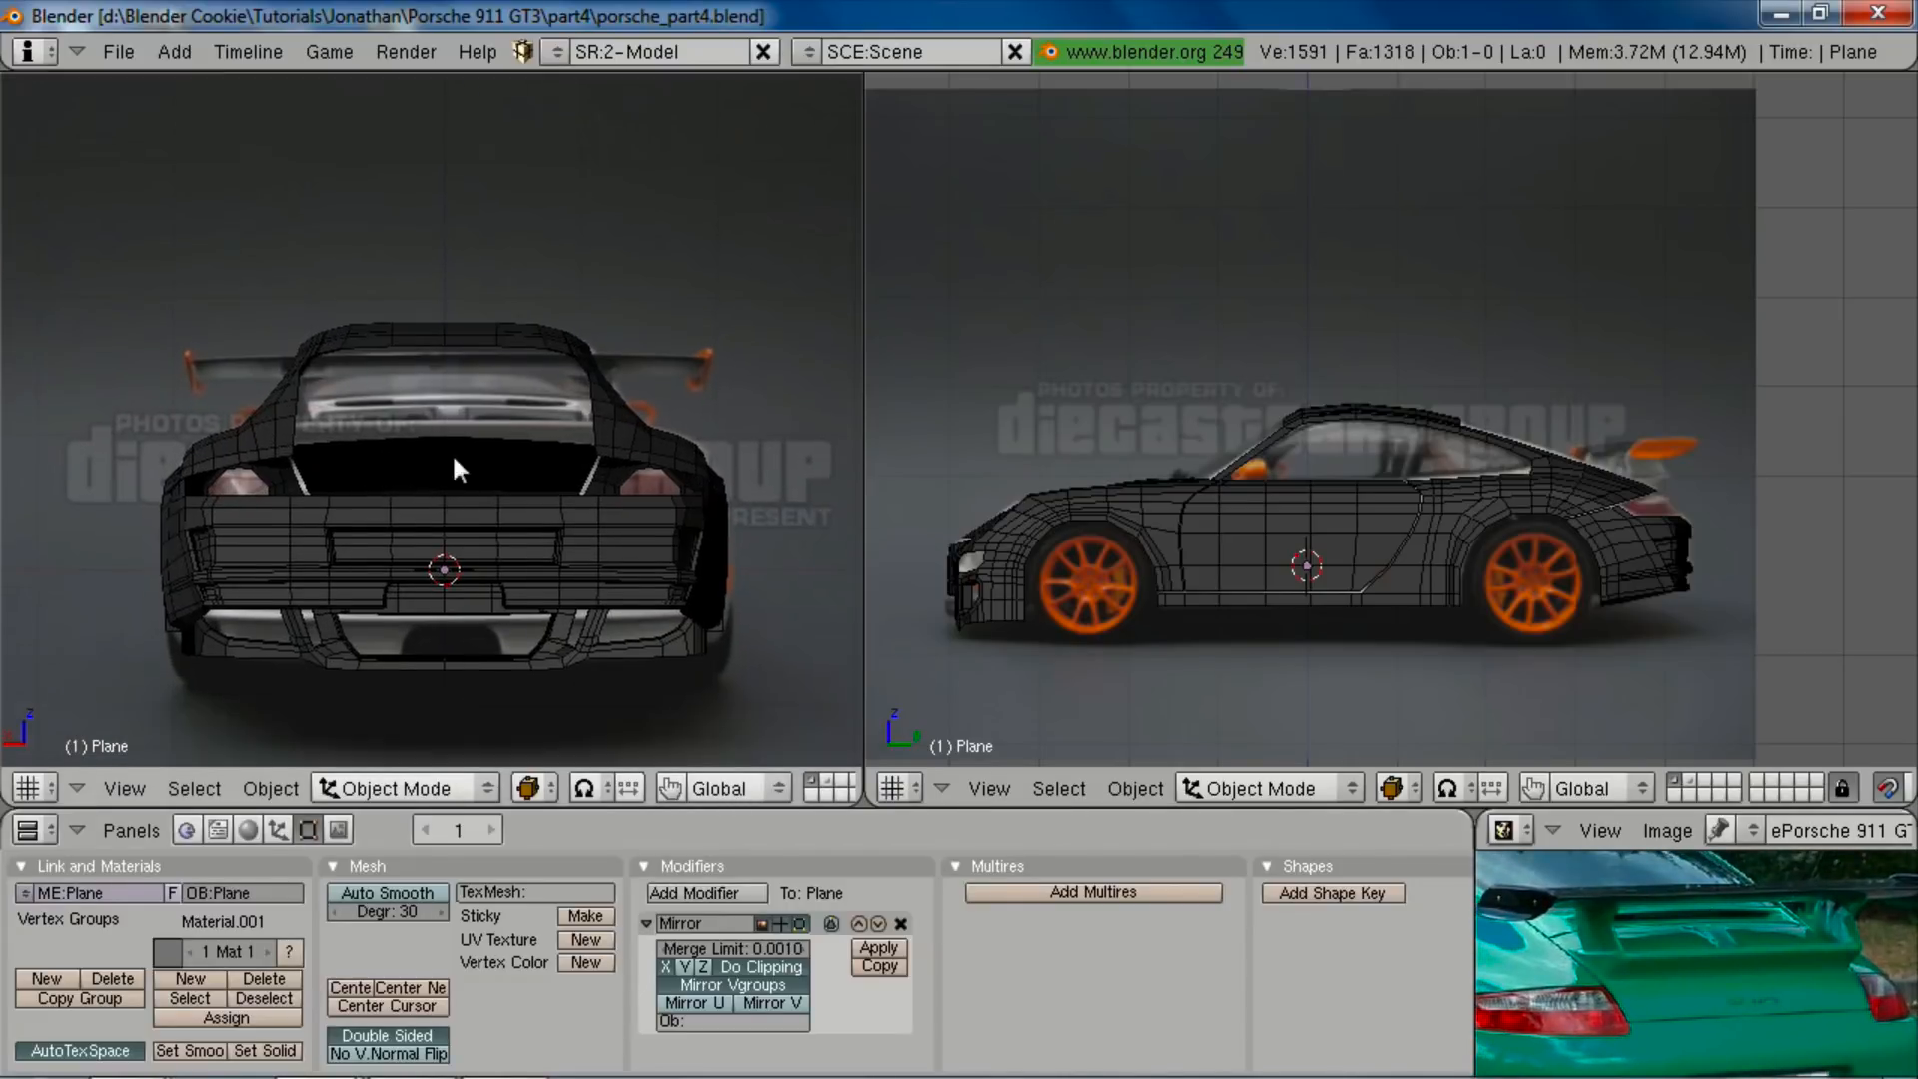
Step: Select the car body mesh and enter Edit Mode on it with all vertices deselected
shift+middle_drag(453, 458, 457, 398)
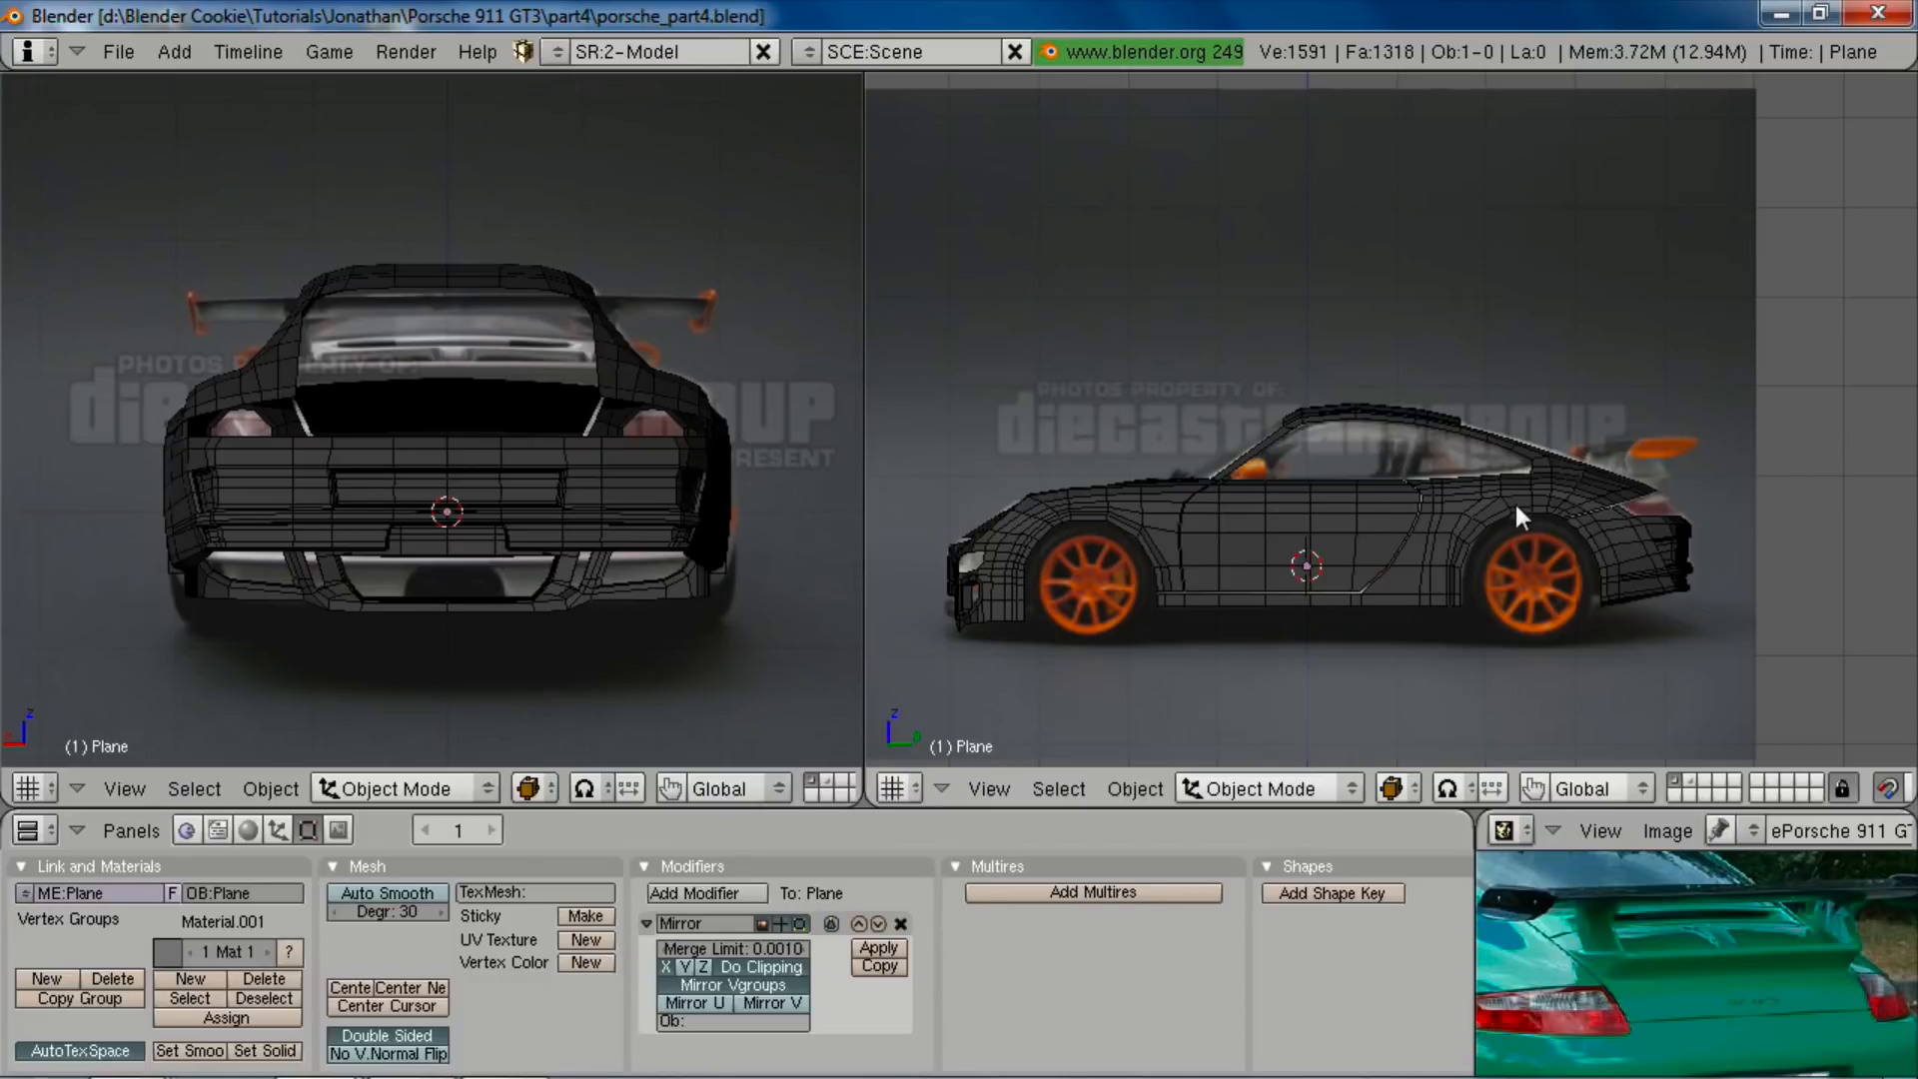
right_click(1633, 528)
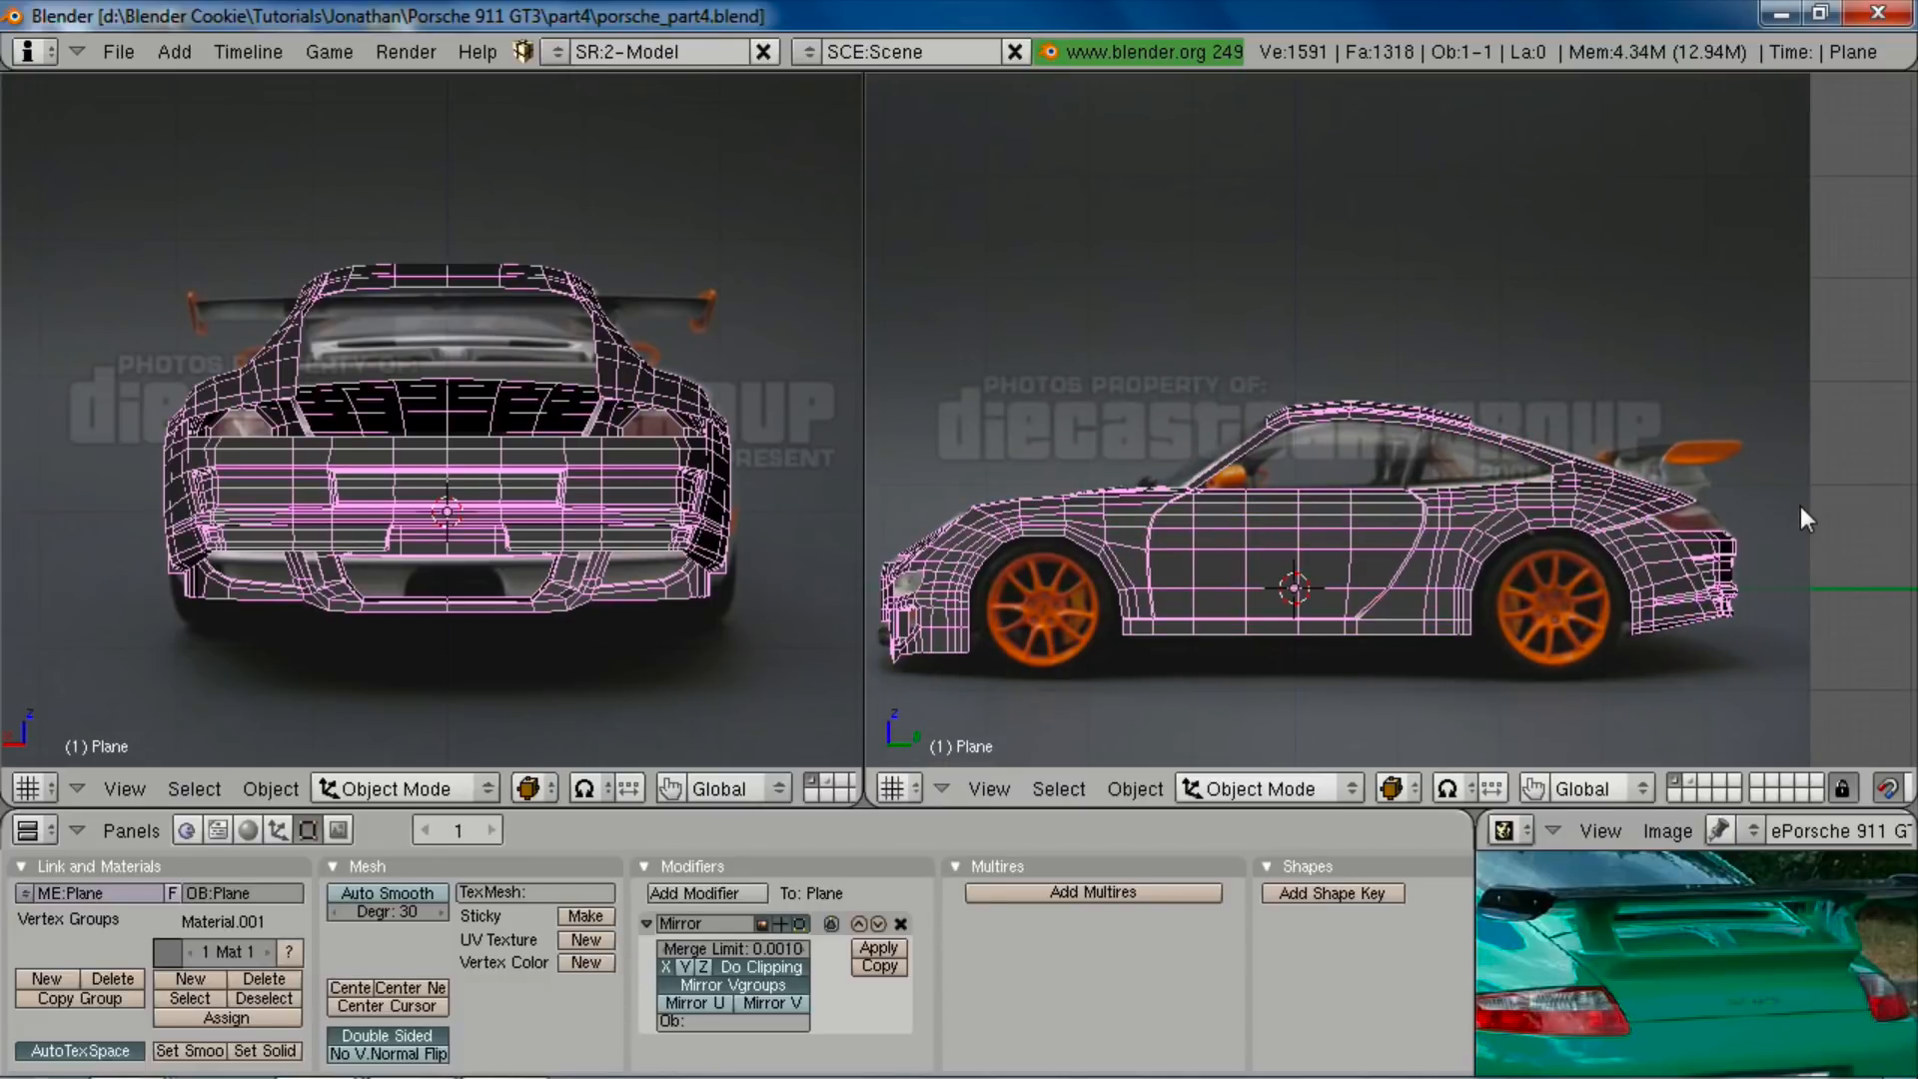
key(Tab)
scroll(1758, 548, up, 1)
shift+middle_drag(1759, 547, 1407, 521)
scroll(1407, 521, up, 3)
key(a)
scroll(1408, 521, up, 2)
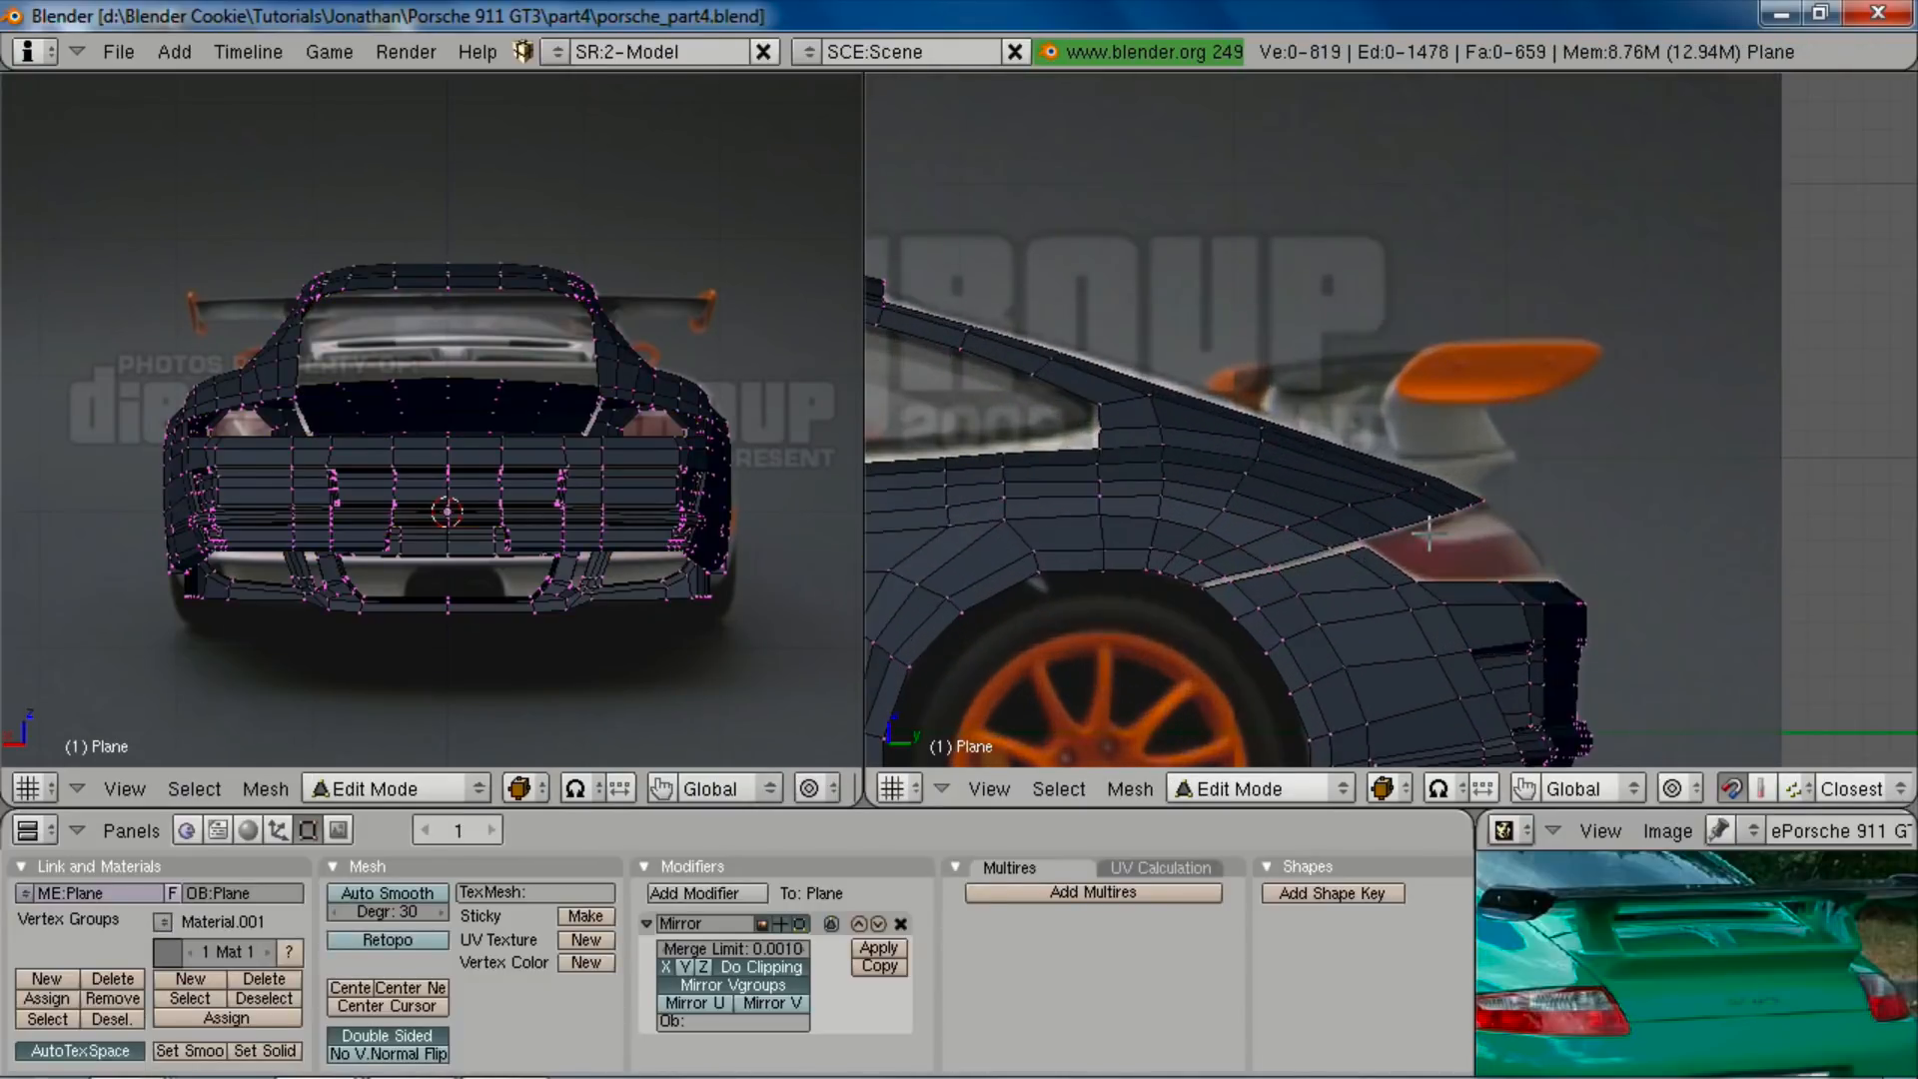
scroll(343, 494, up, 2)
scroll(344, 495, down, 2)
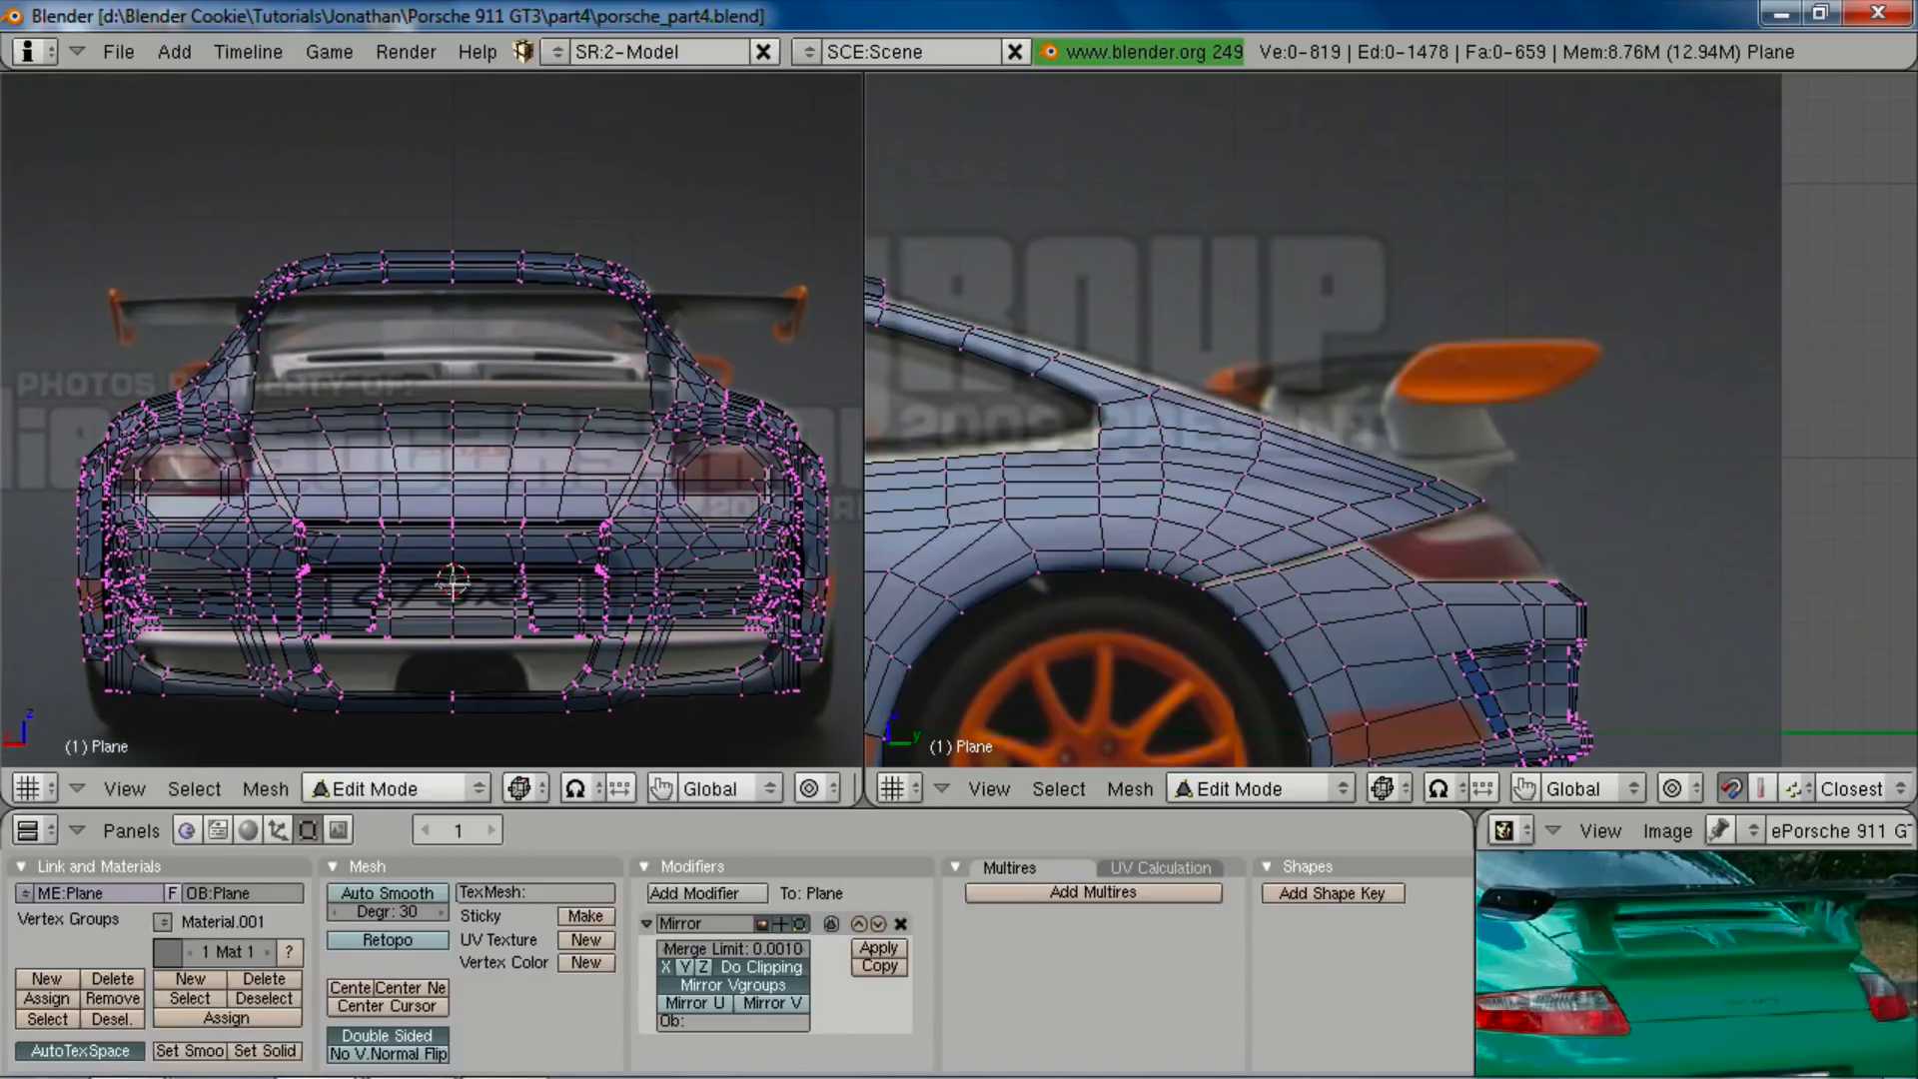
Step: Place the 3D cursor on the rear wing in the side and rear views and add a cube there
click(1482, 361)
click(252, 330)
shift+middle_drag(340, 352, 500, 287)
key(z)
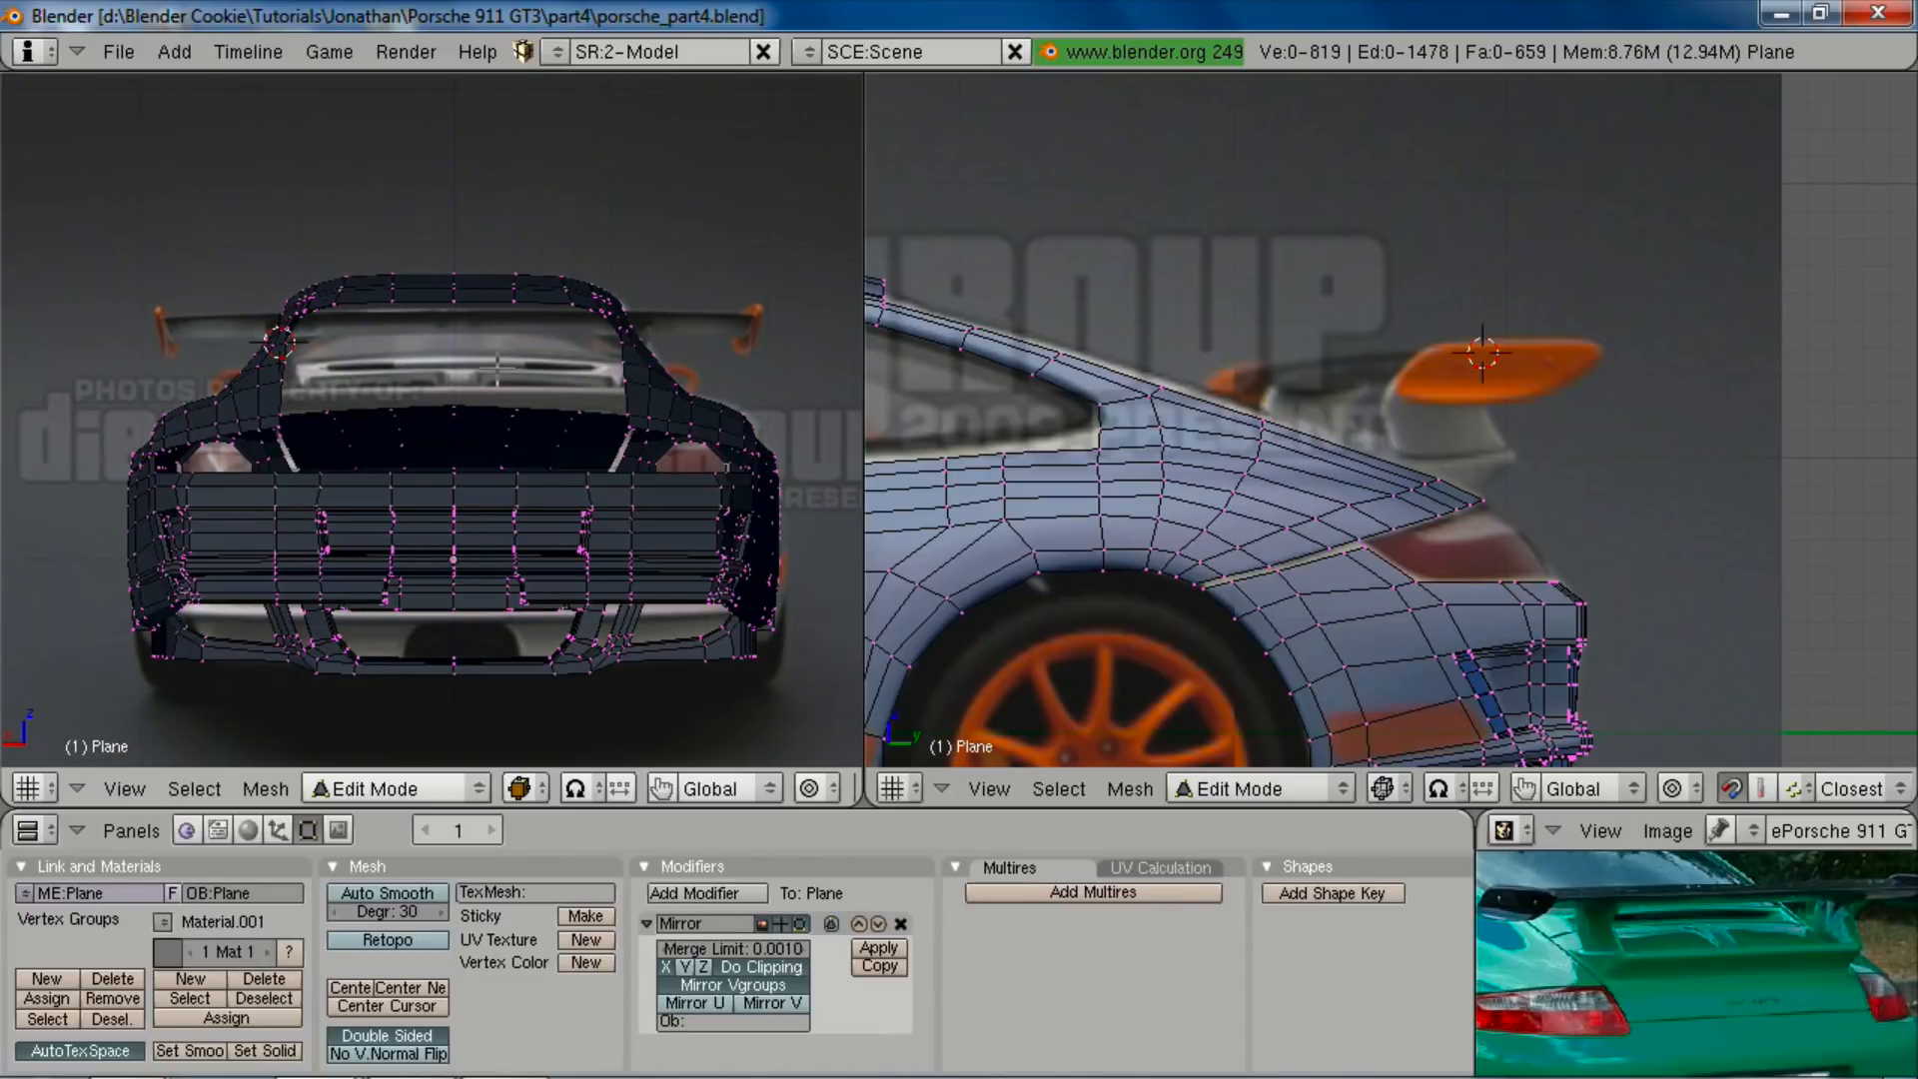
shift+middle_drag(471, 371, 421, 344)
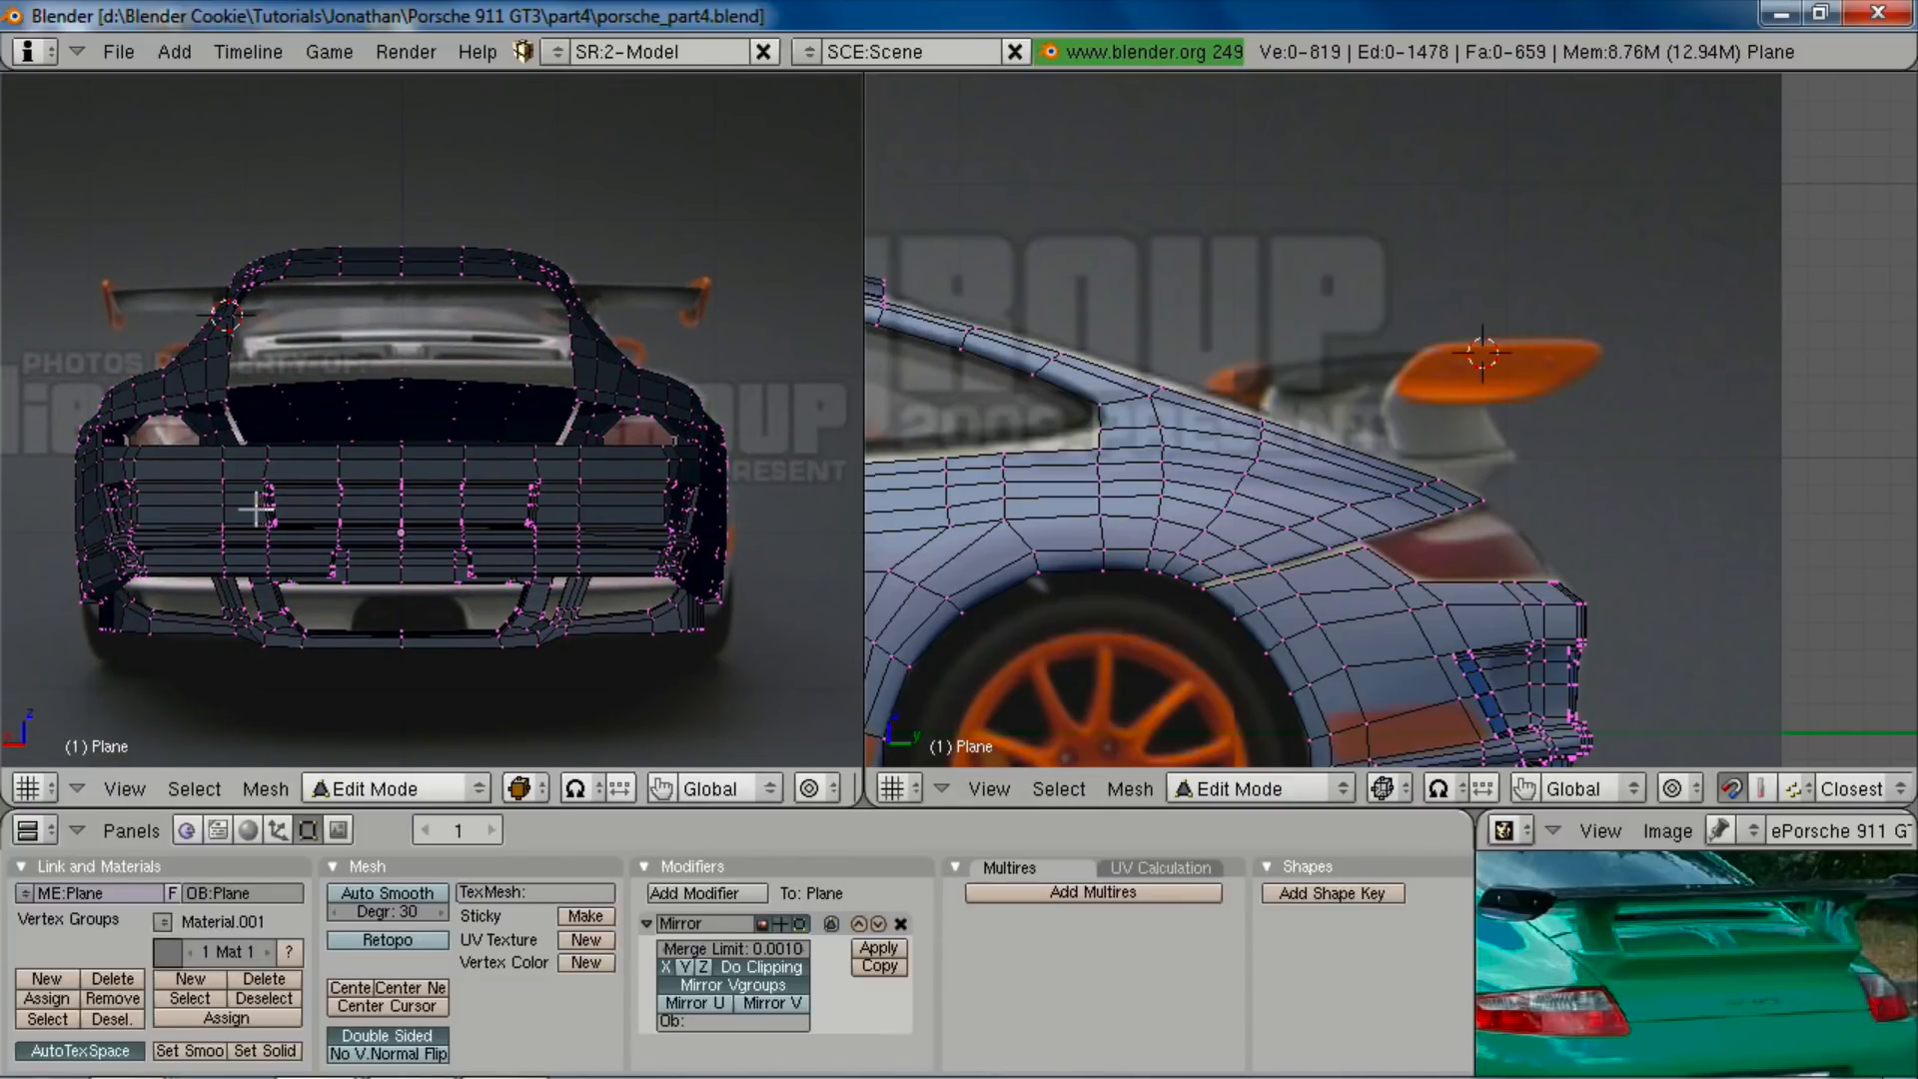
key(space)
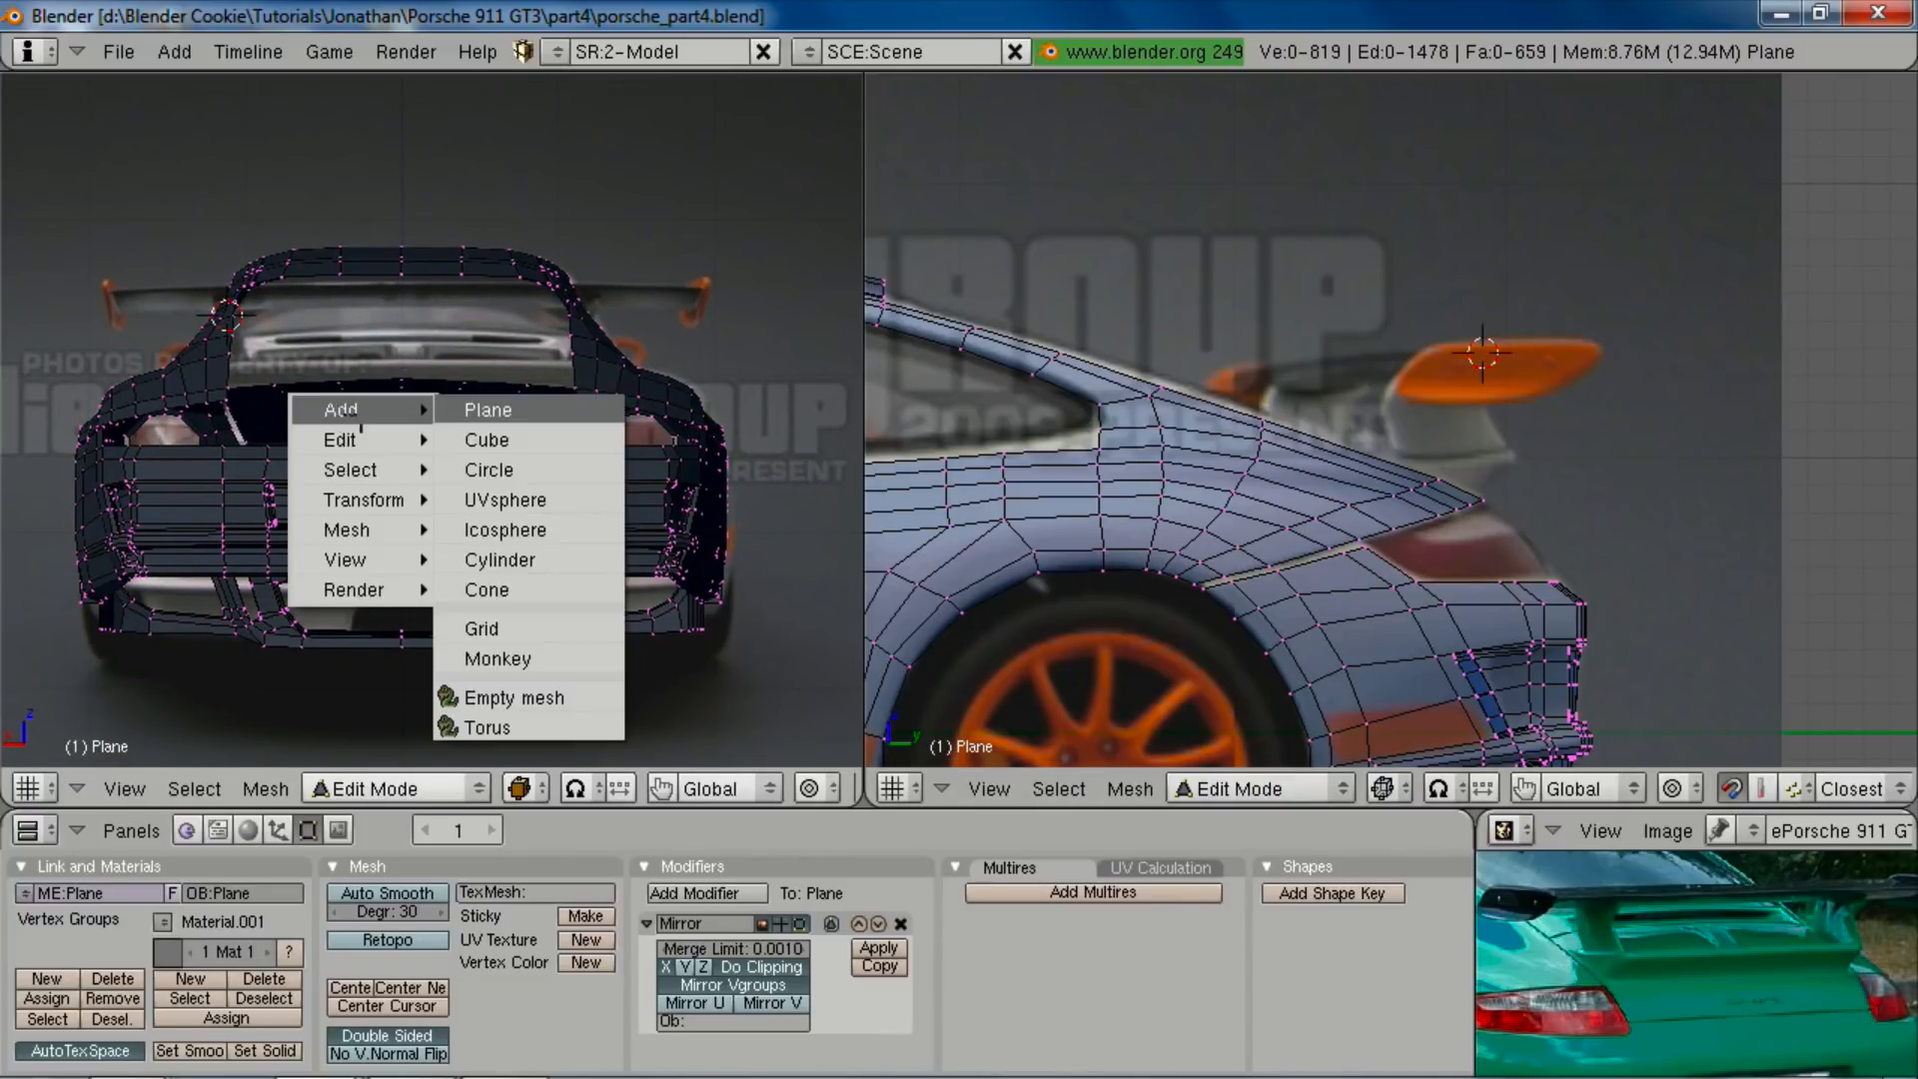
click(503, 441)
key(z)
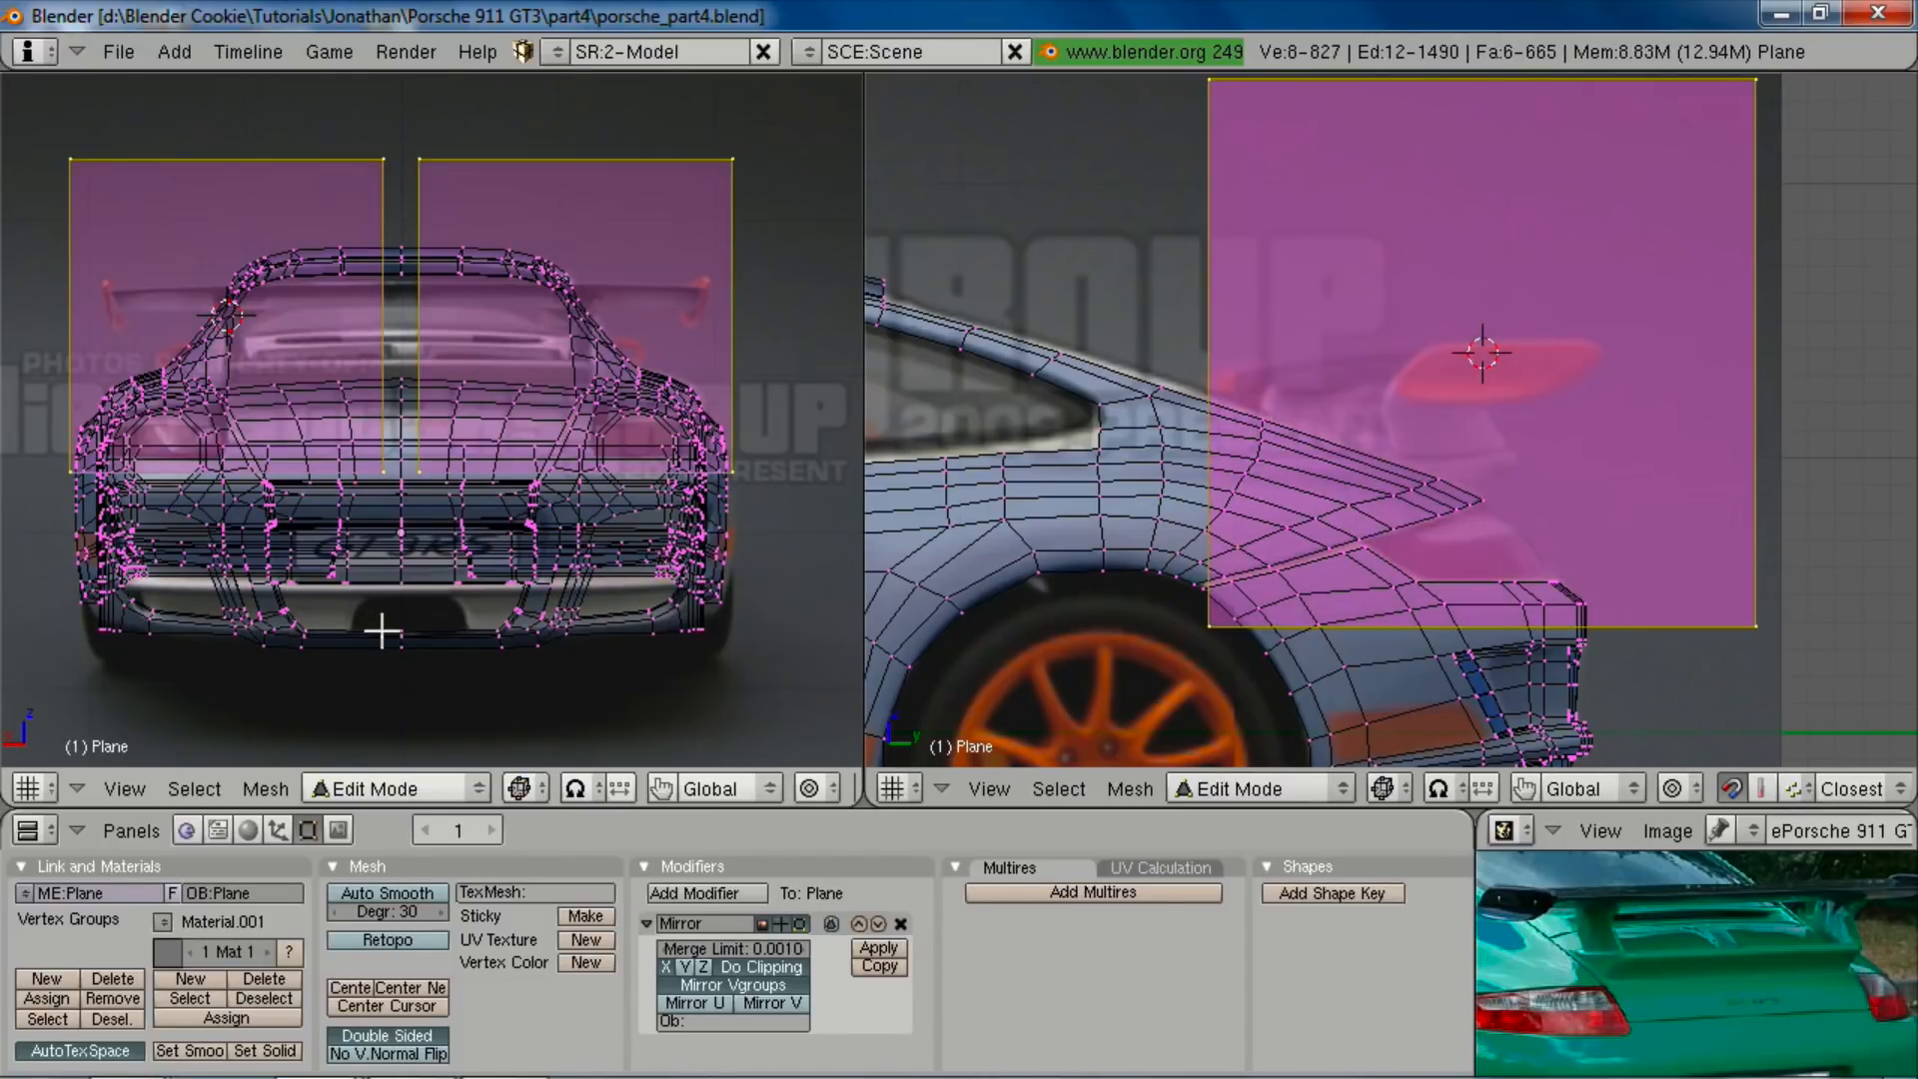
Step: Scale the new cube down to about half its size and reduce its height along Z
key(s)
key(Return)
key(s)
key(z)
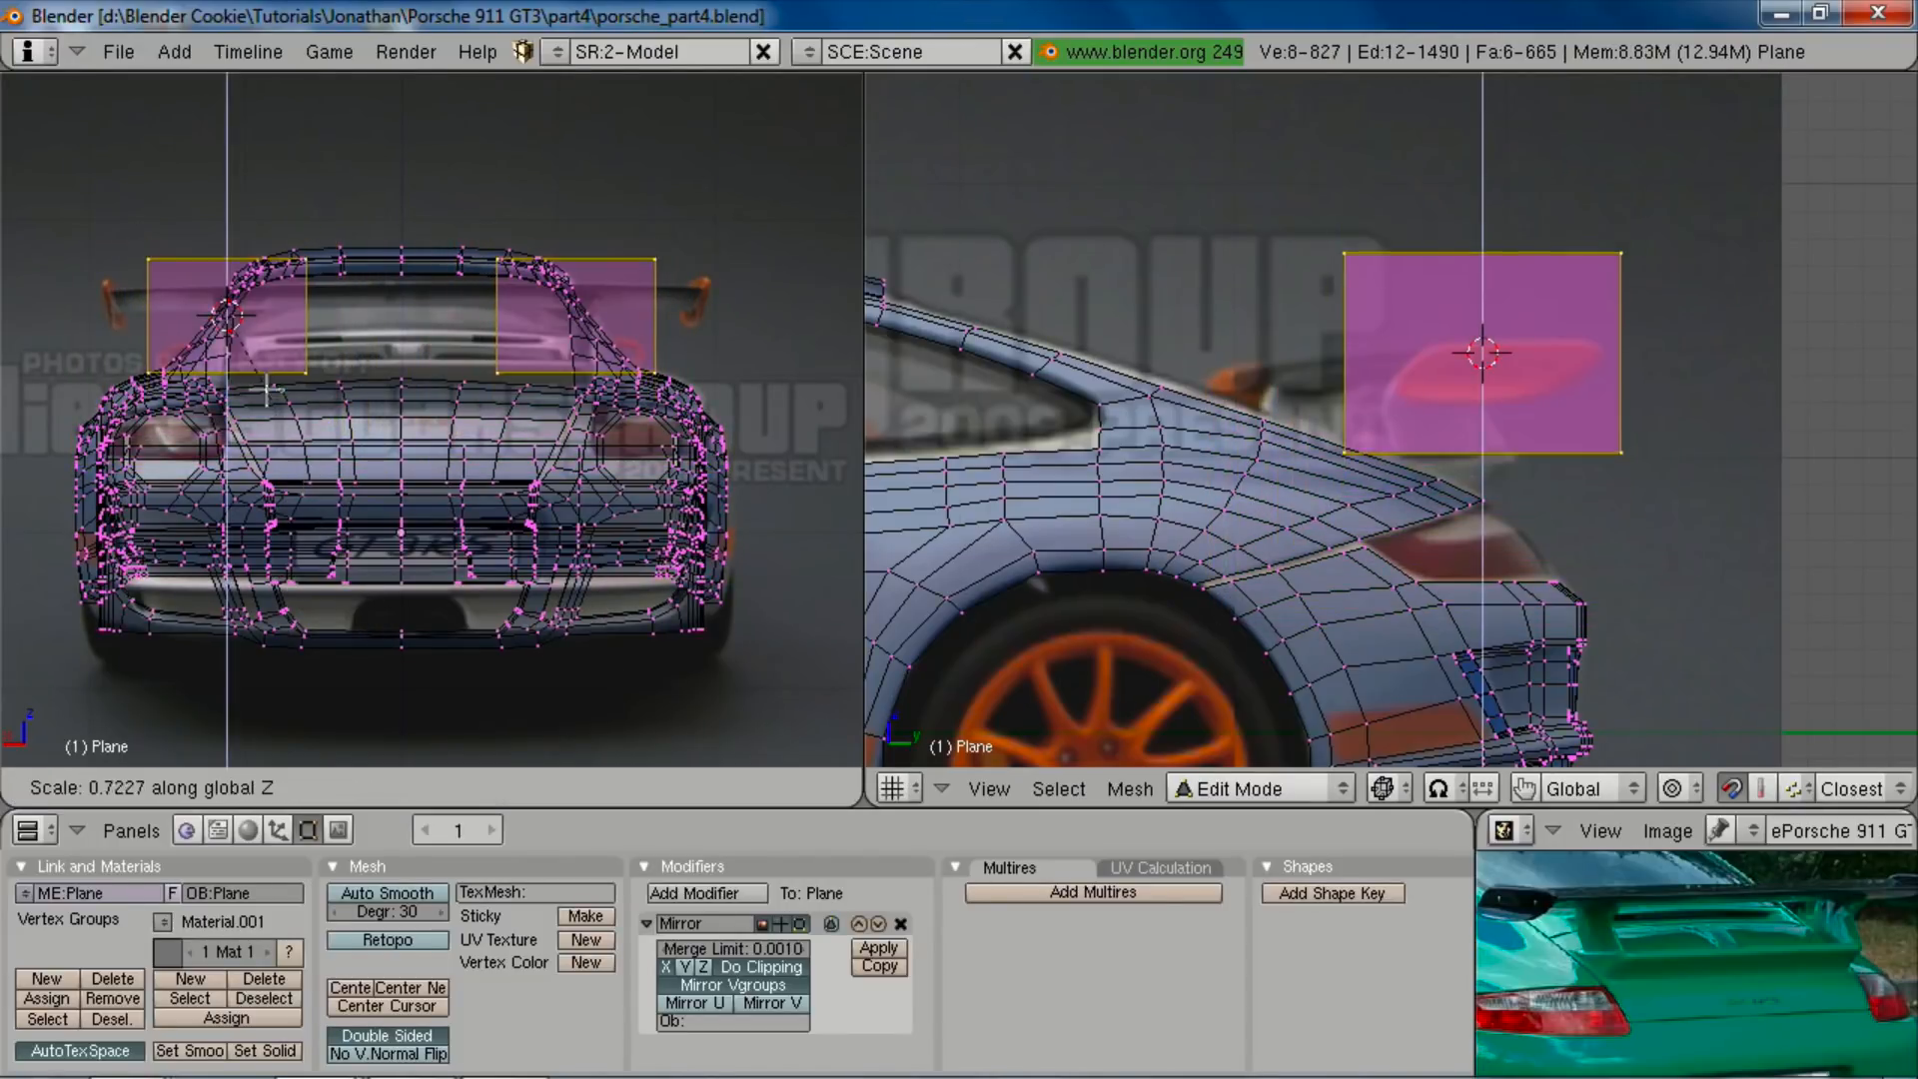
key(Return)
Step: Flatten the cube along Z into a thin slab and move it vertically to line up with the wing
key(g)
key(z)
key(Return)
key(s)
key(z)
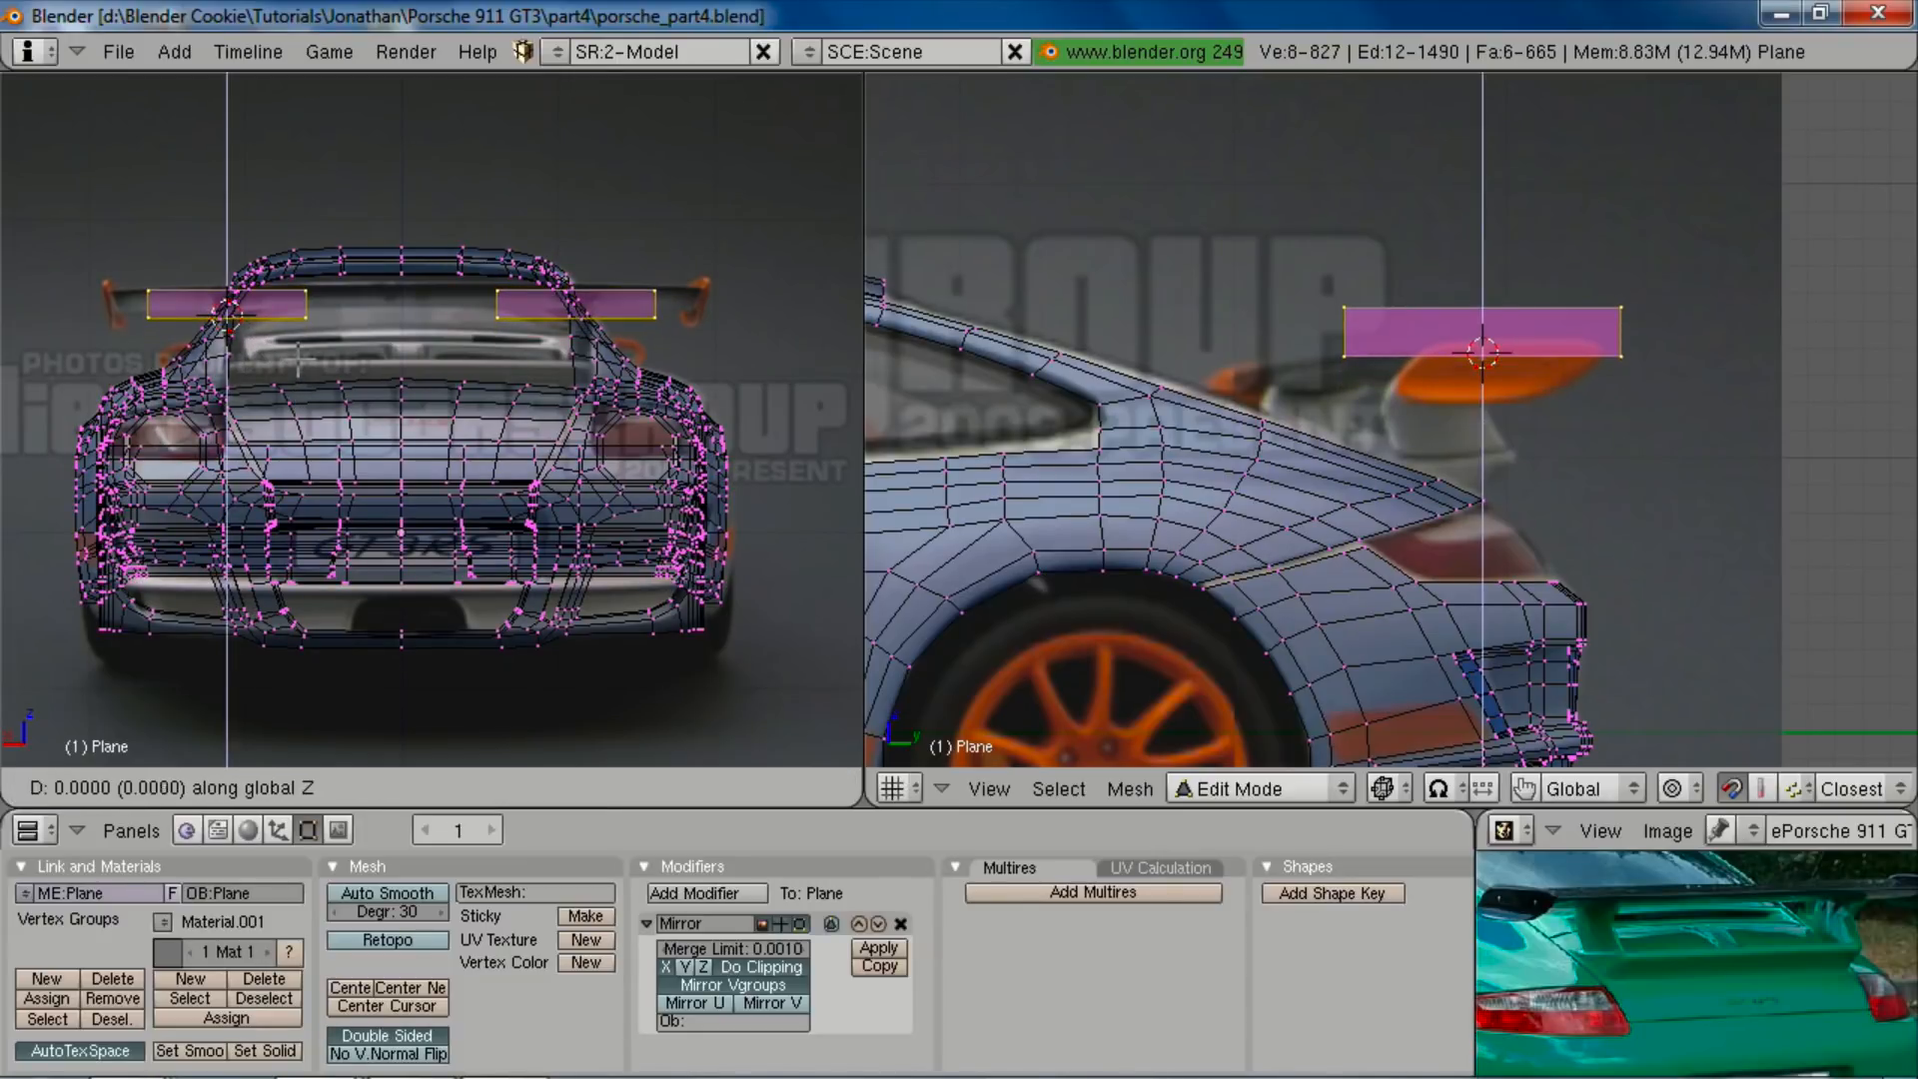
key(Return)
key(g)
key(z)
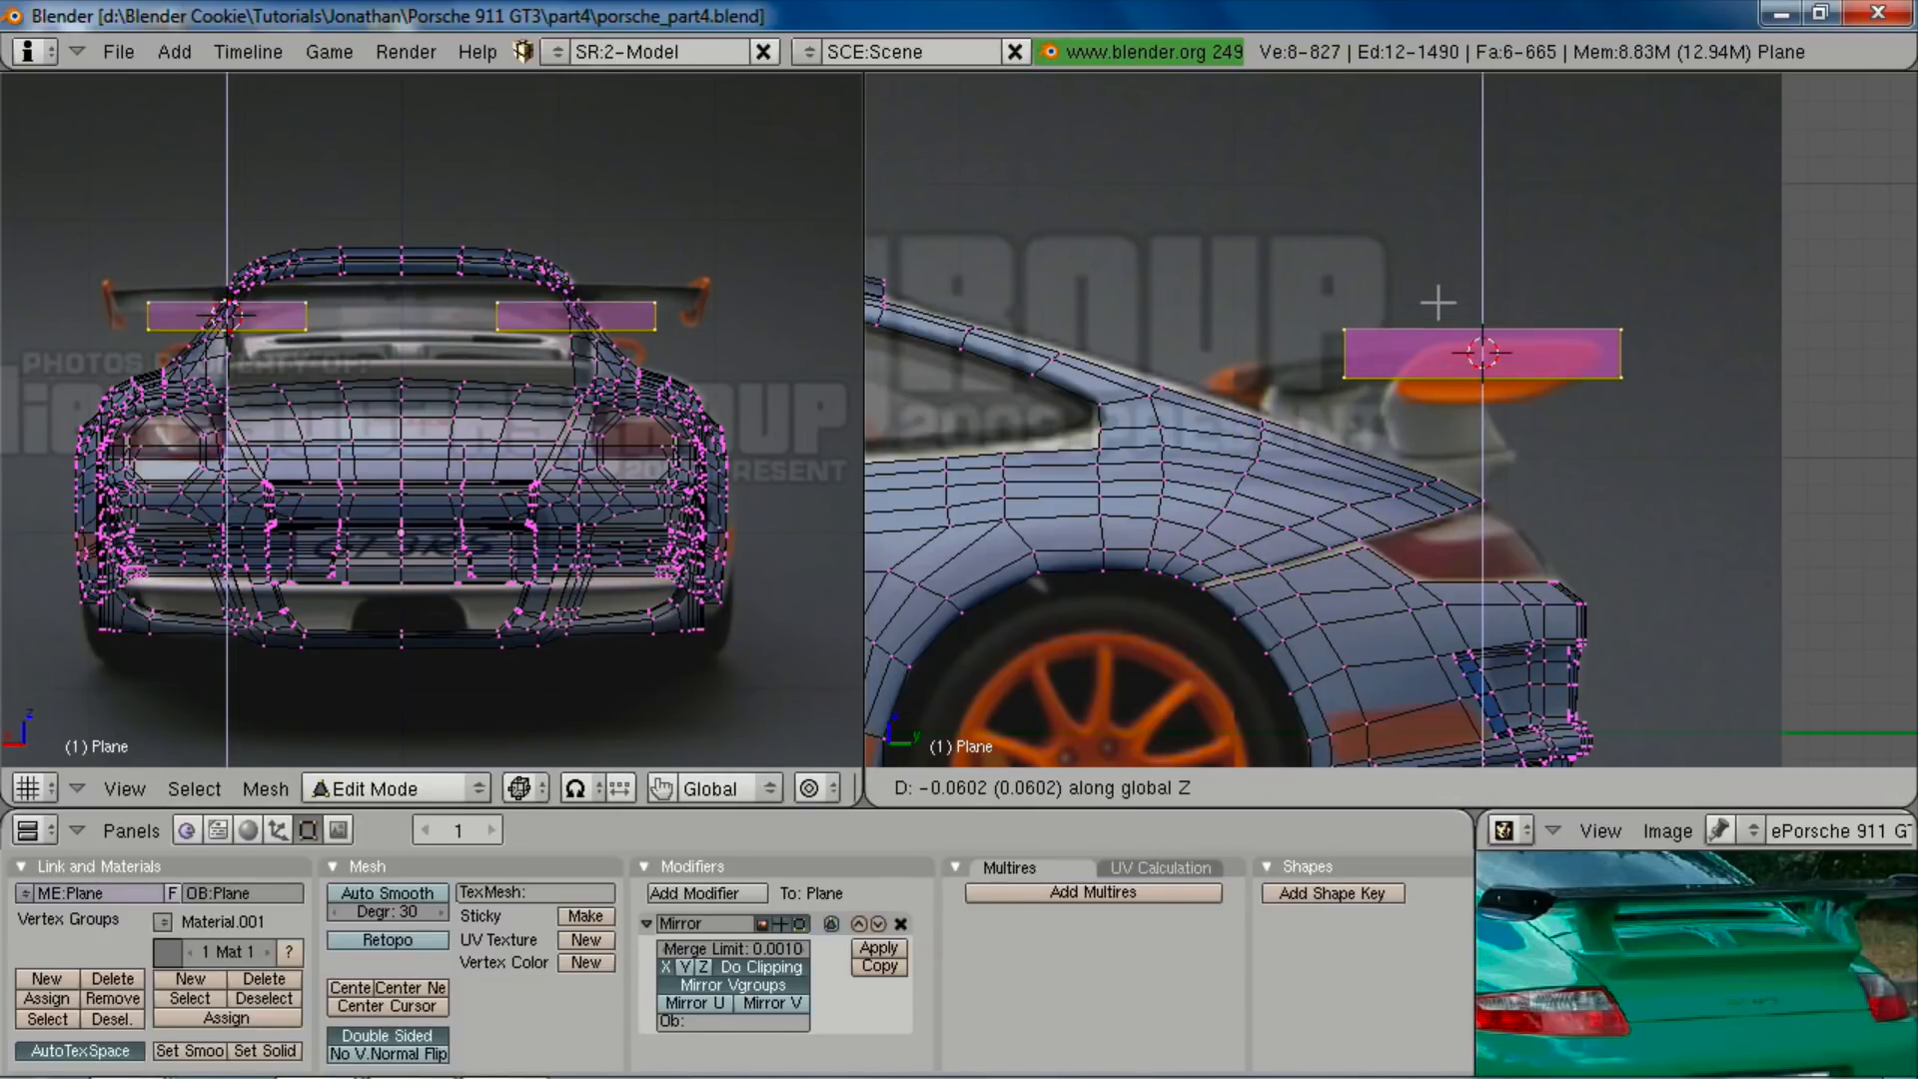
click(1442, 301)
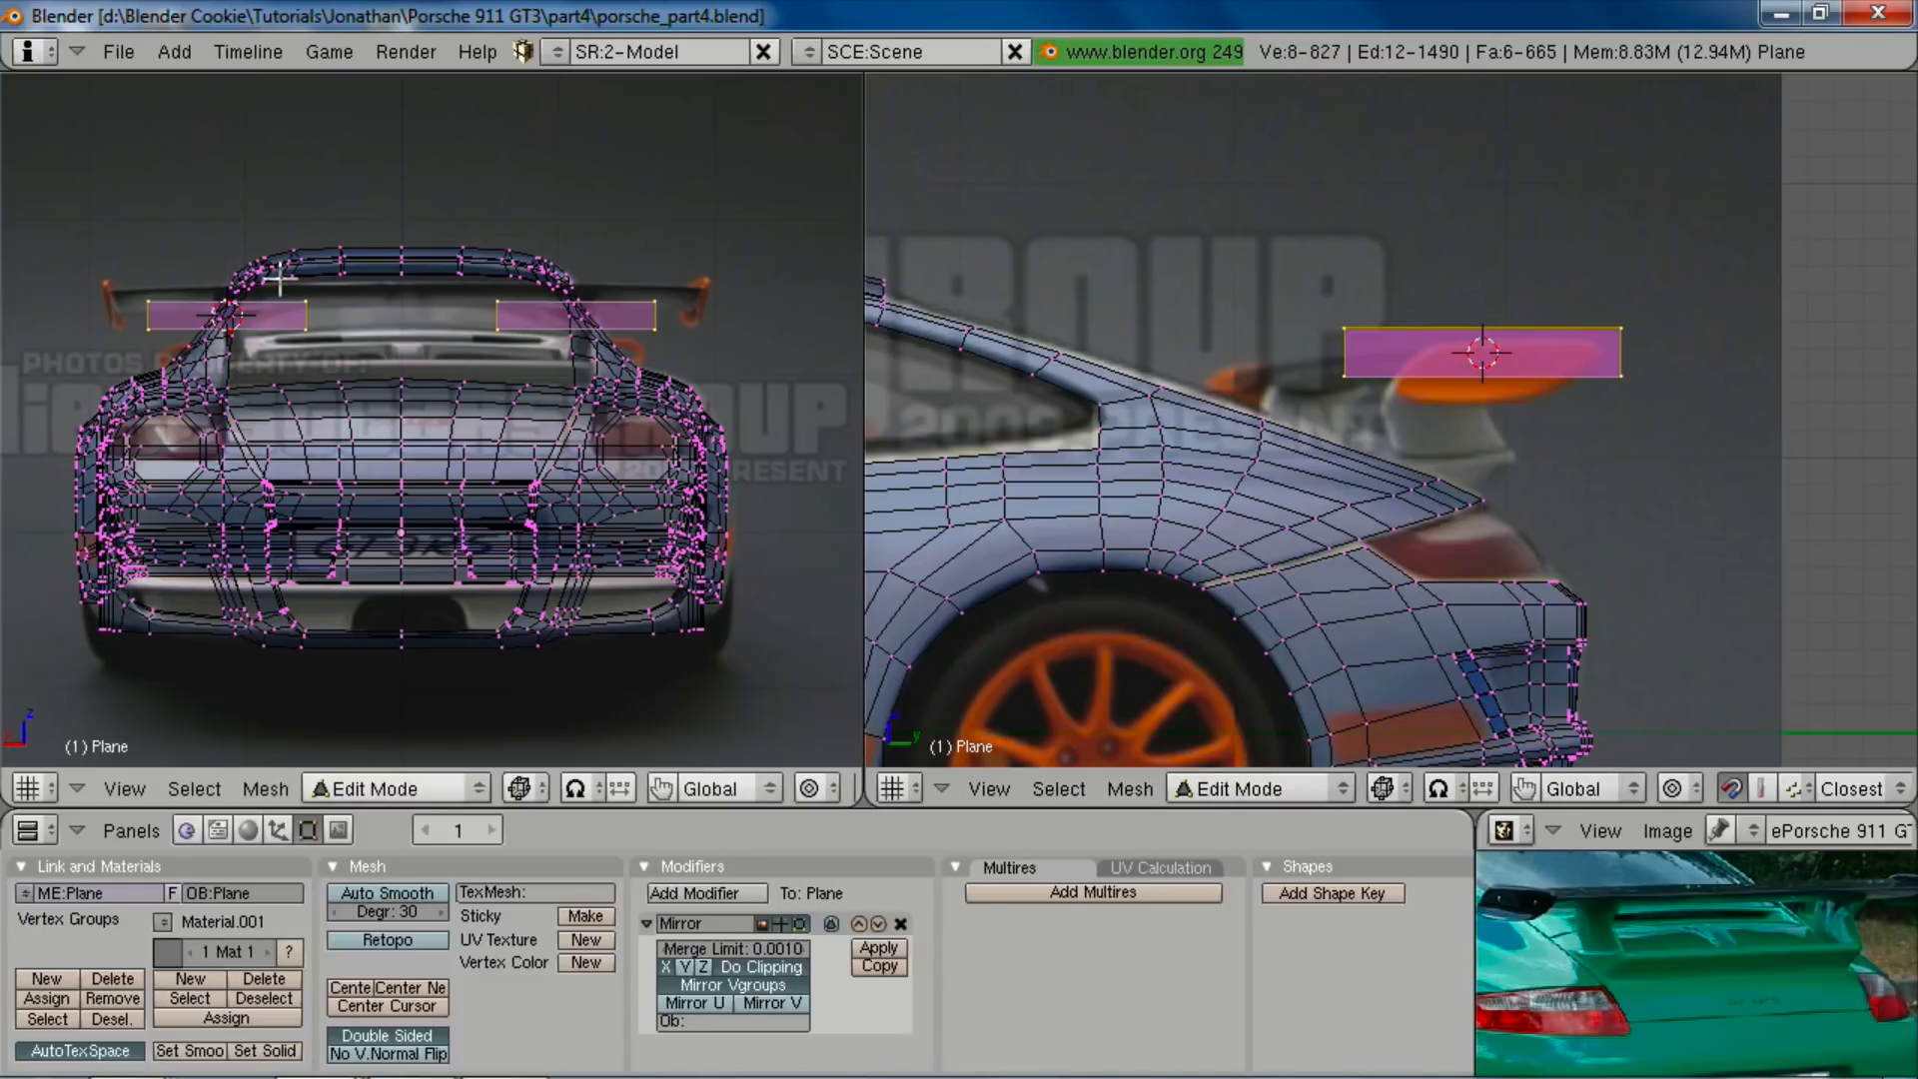
Step: Widen the slab along X toward the wing's outer end and move its inner face to the mirror centre line
key(s)
key(x)
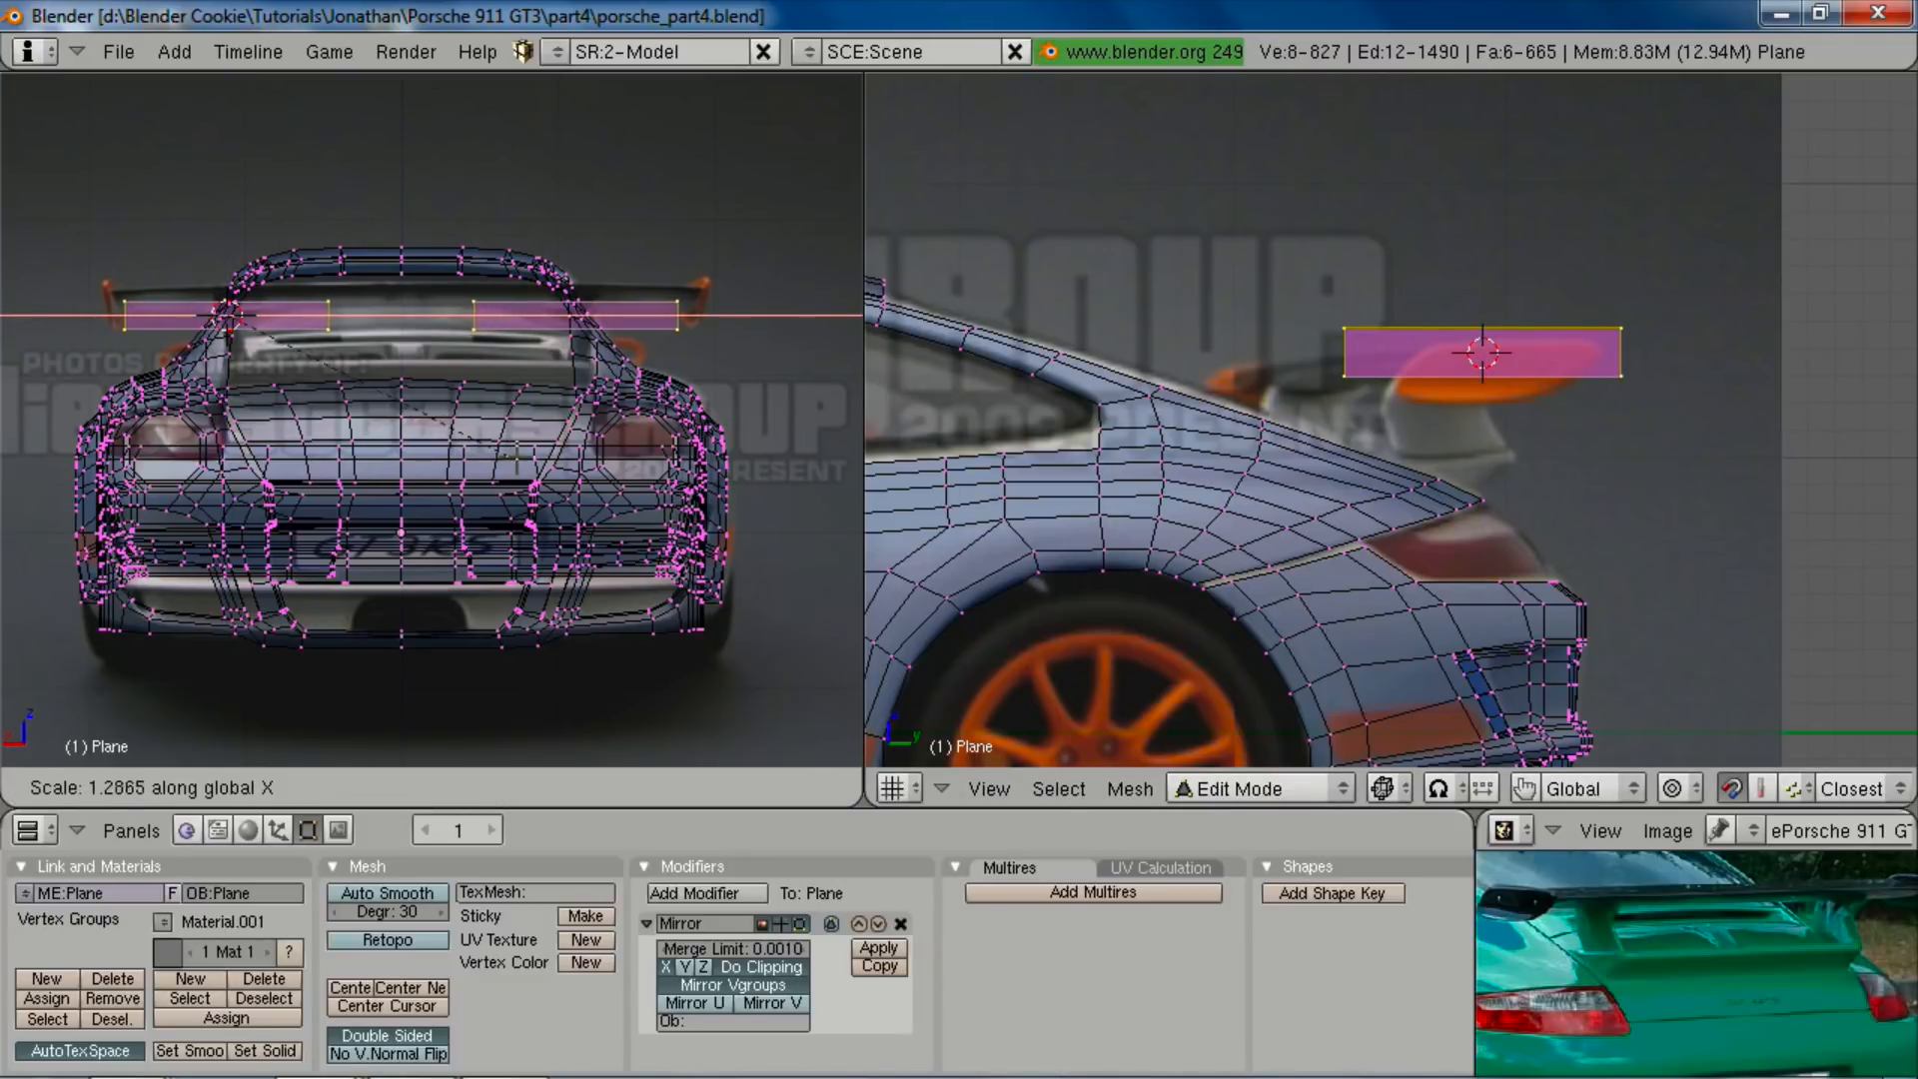
click(534, 467)
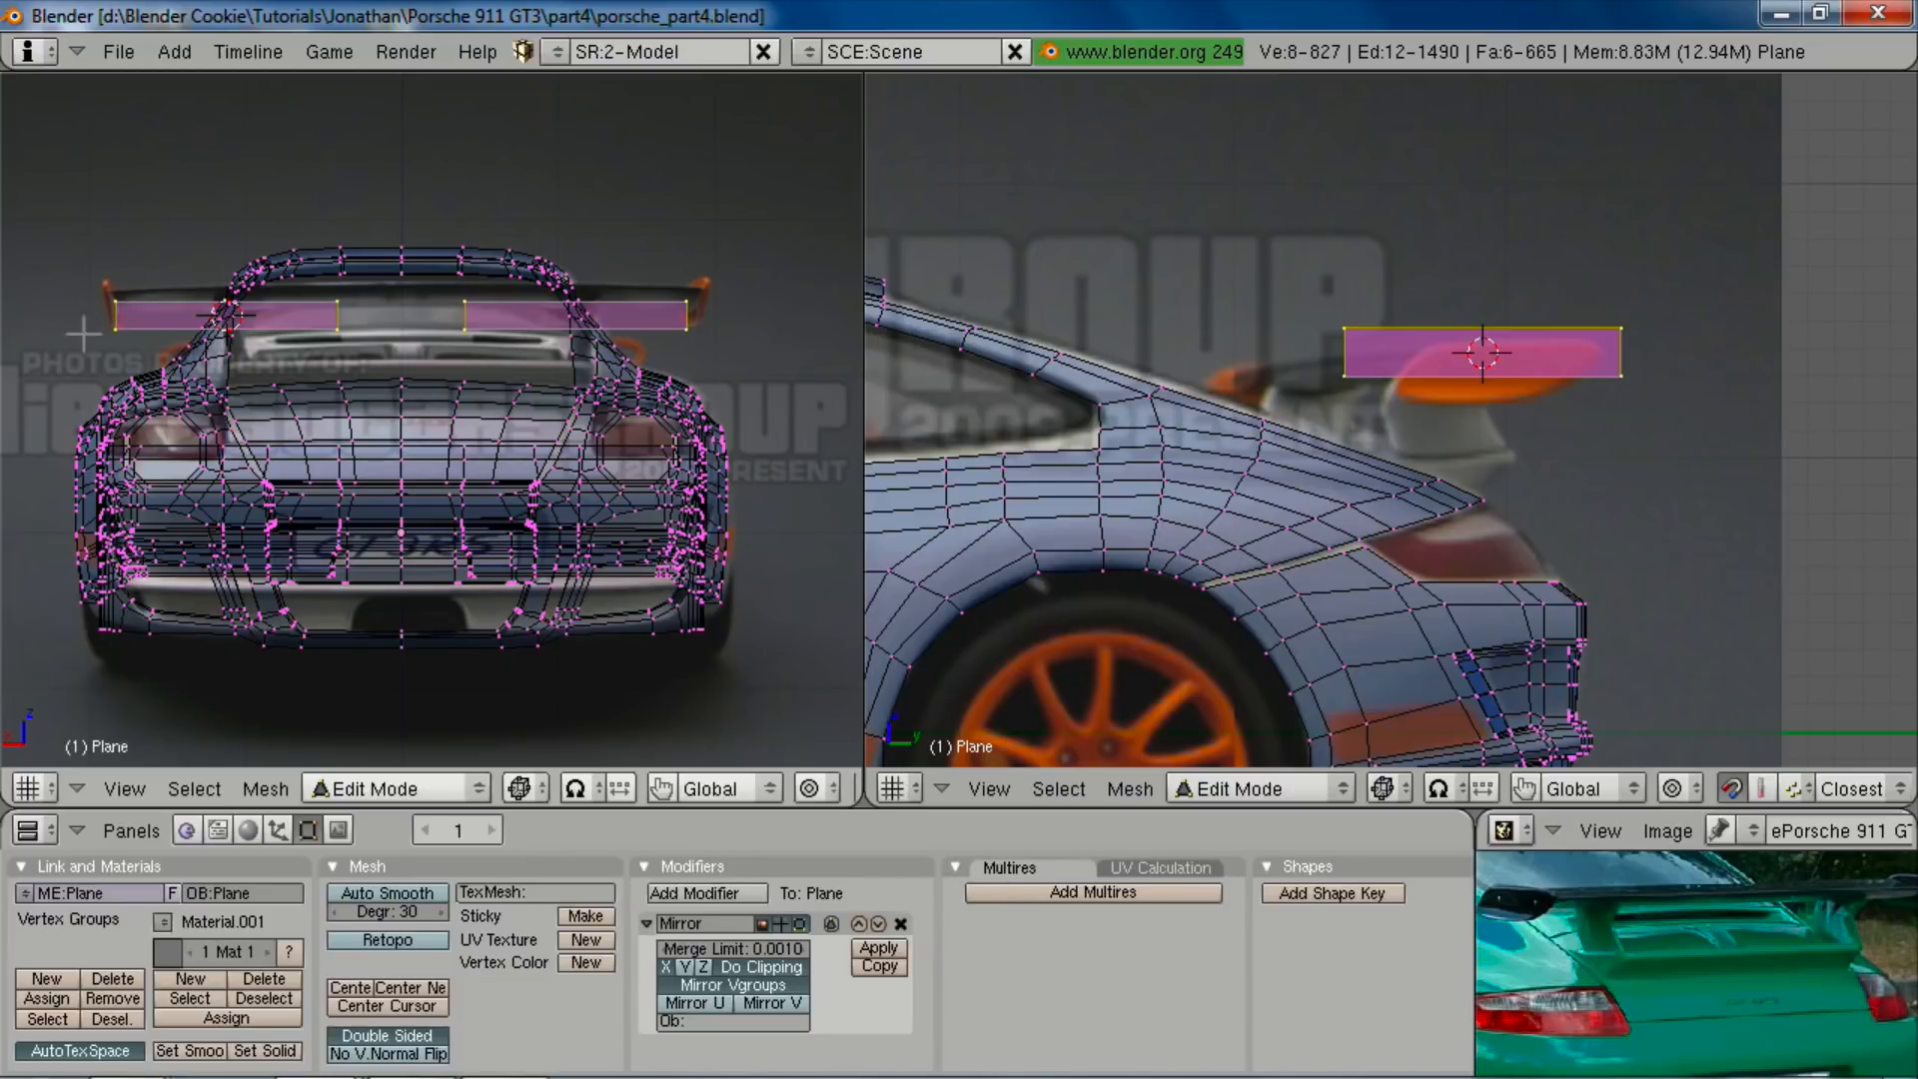
right_click(368, 350)
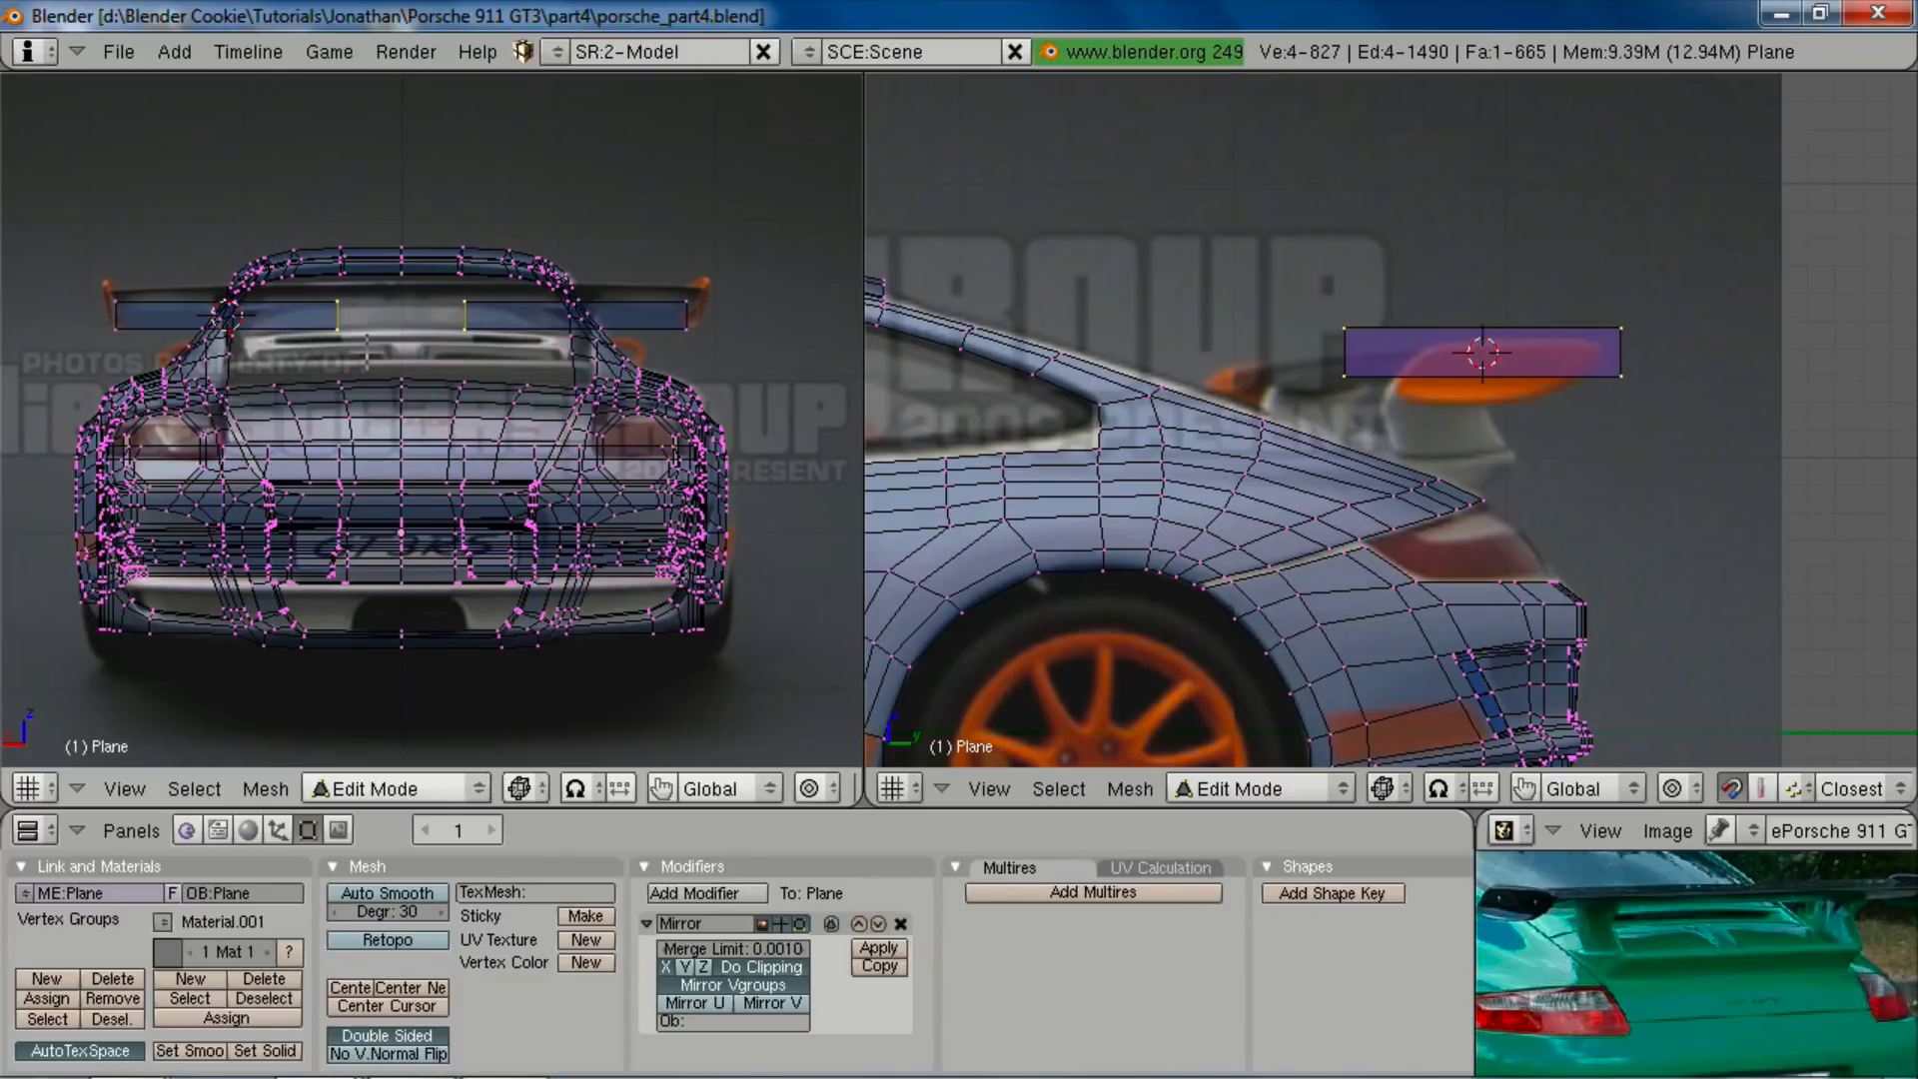
key(g)
key(x)
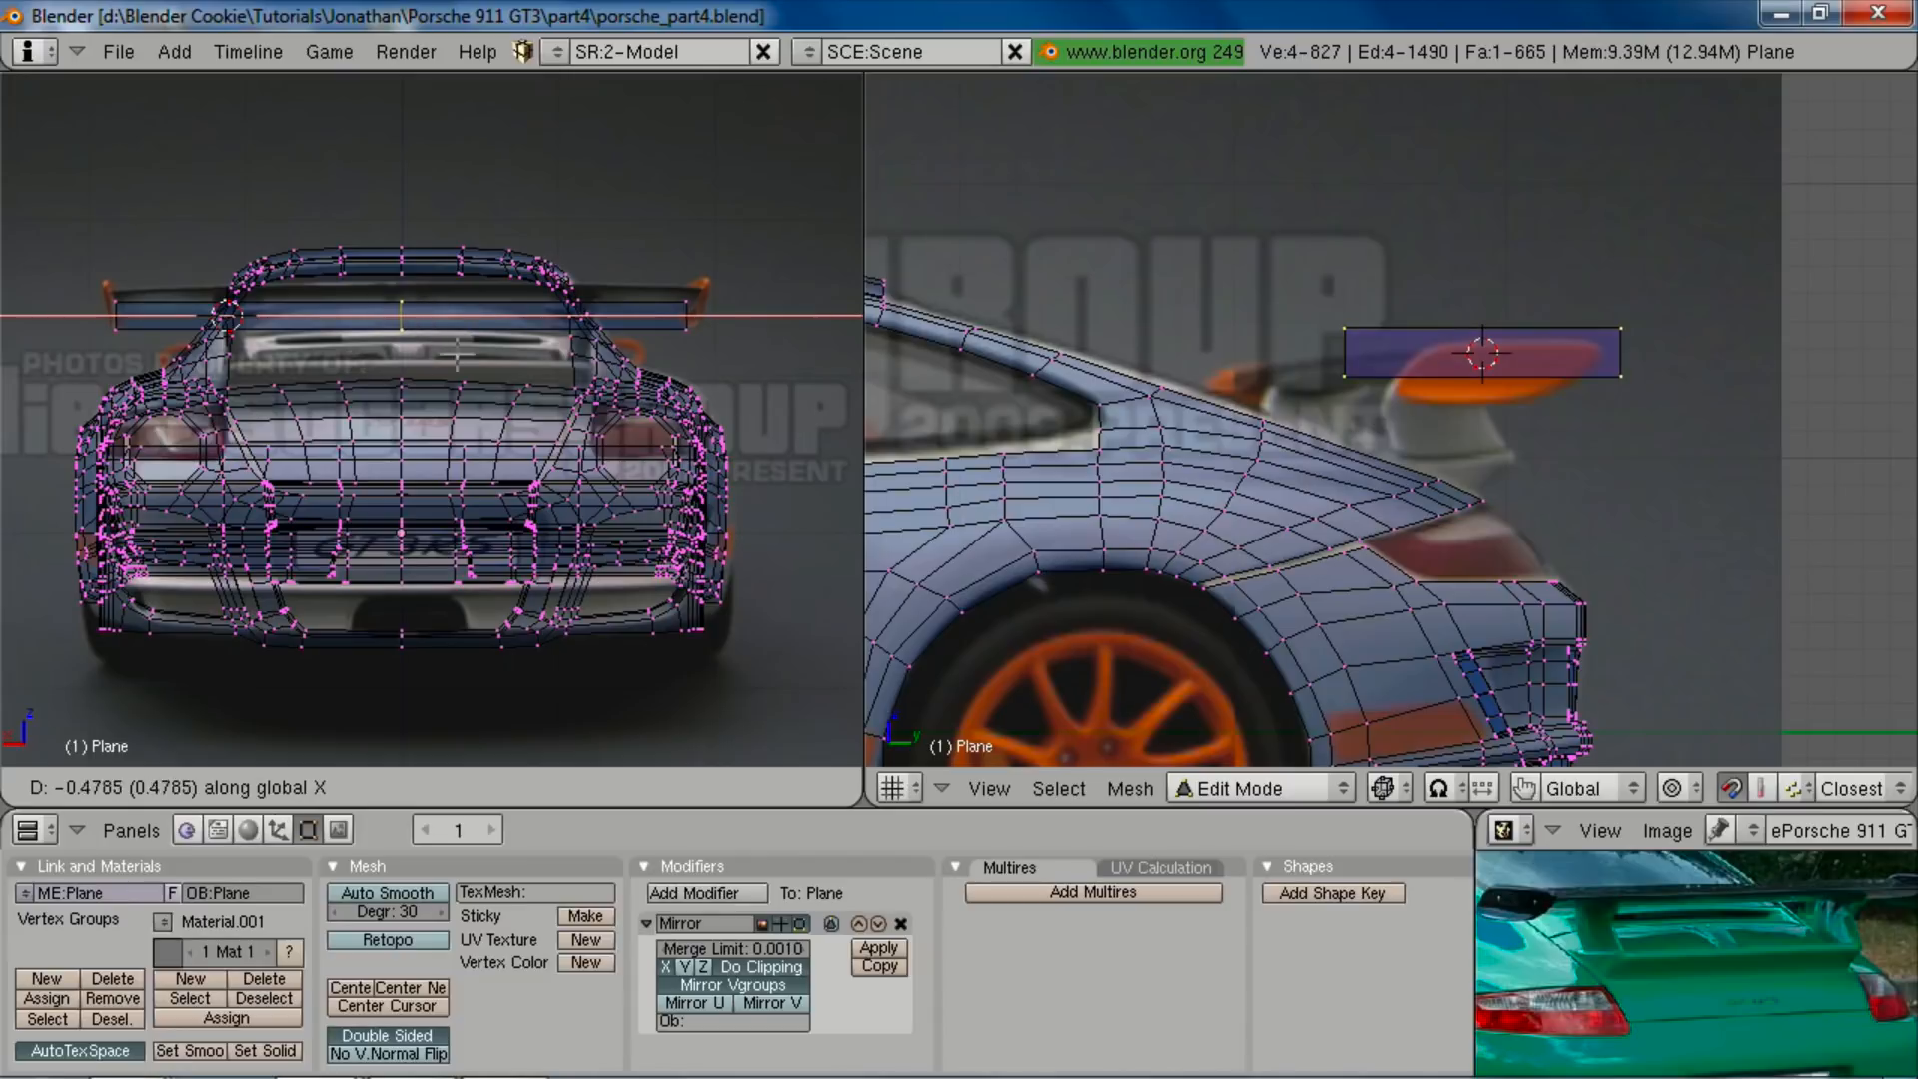
click(350, 384)
Step: Delete the slab's inner face at the mirror centre line
key(z)
mouse_move(349, 385)
middle_down()
mouse_move(500, 462)
mouse_move(697, 321)
mouse_move(599, 386)
mouse_move(520, 305)
mouse_move(289, 325)
mouse_move(360, 505)
mouse_move(418, 484)
middle_up()
key(z)
mouse_move(469, 320)
middle_down()
mouse_move(449, 301)
mouse_move(476, 425)
middle_up()
key(z)
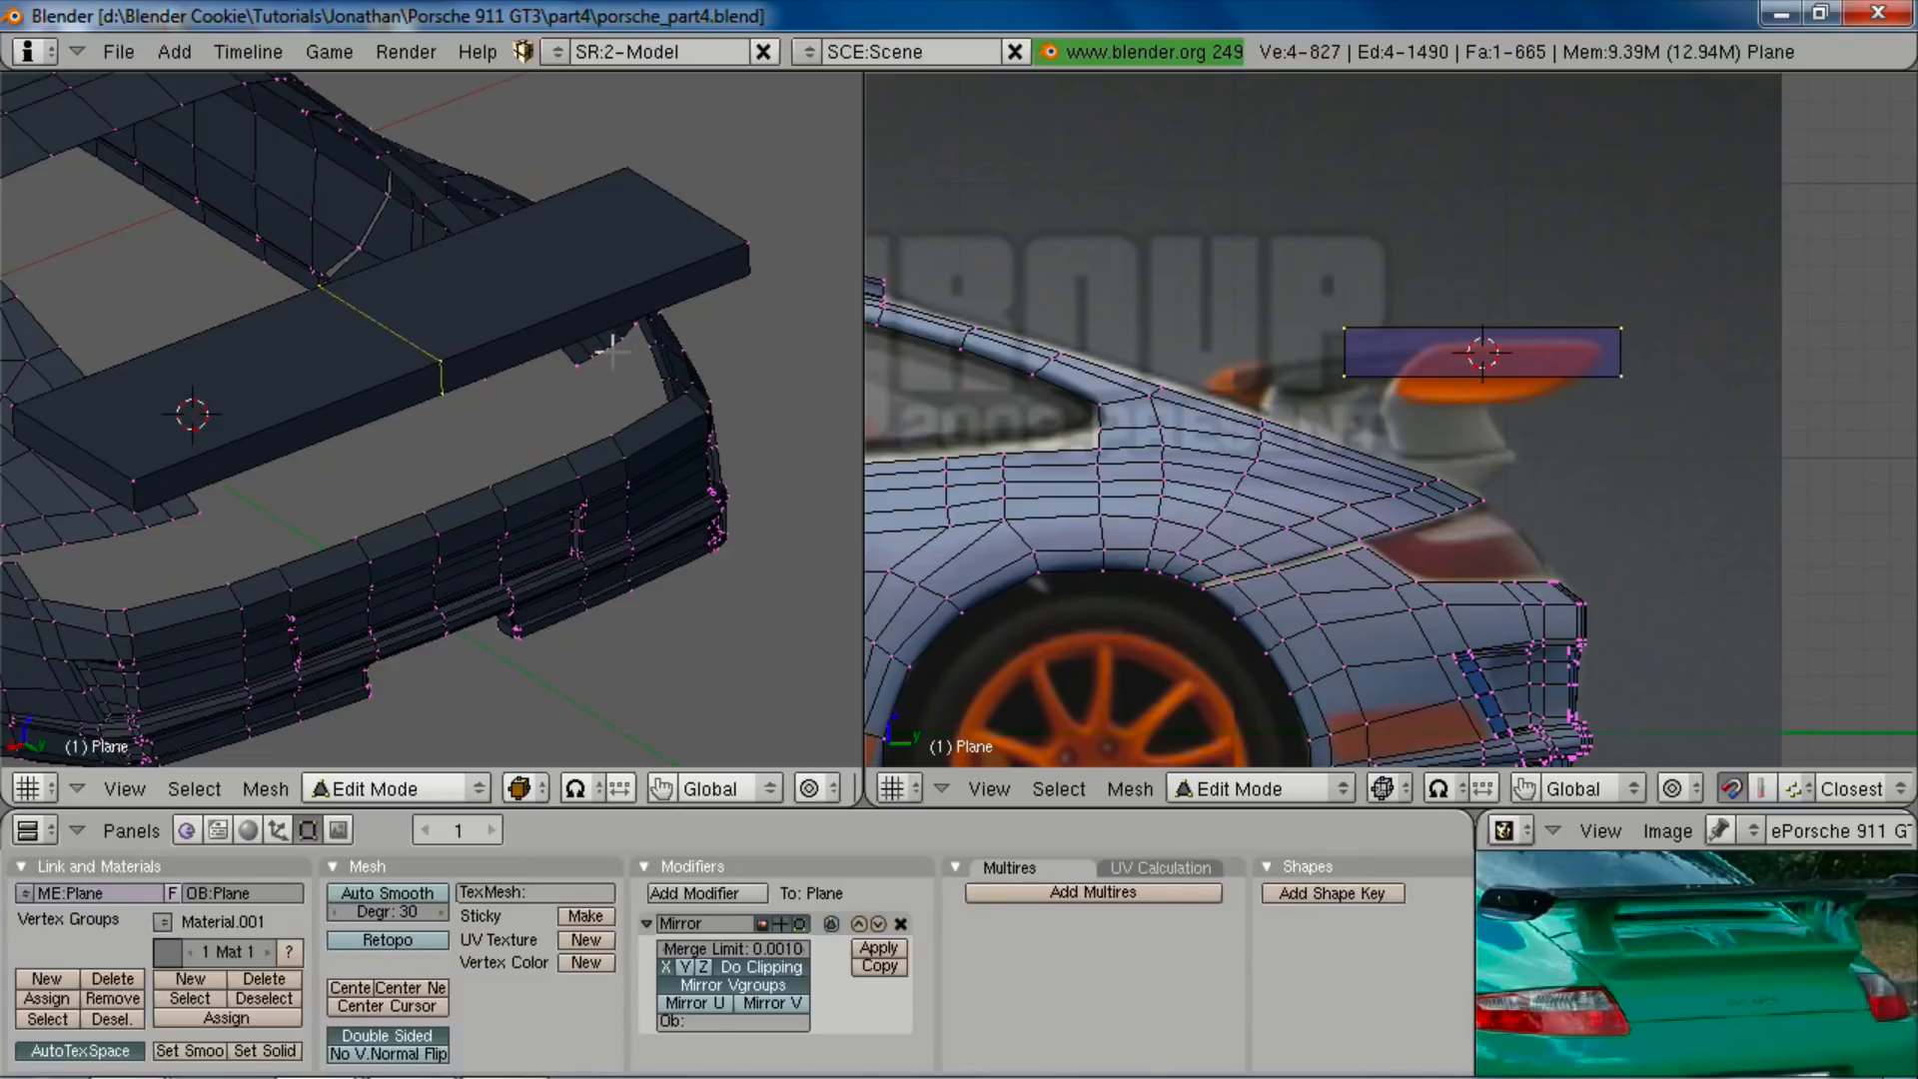
key(x)
click(589, 409)
mouse_move(590, 412)
middle_down()
mouse_move(556, 513)
mouse_move(508, 420)
middle_up()
Step: Add three evenly spaced loop cuts across the wing slab's depth in the side view
key(ctrl+KP_1)
scroll(507, 420, up, 1)
key(z)
scroll(488, 509, down, 2)
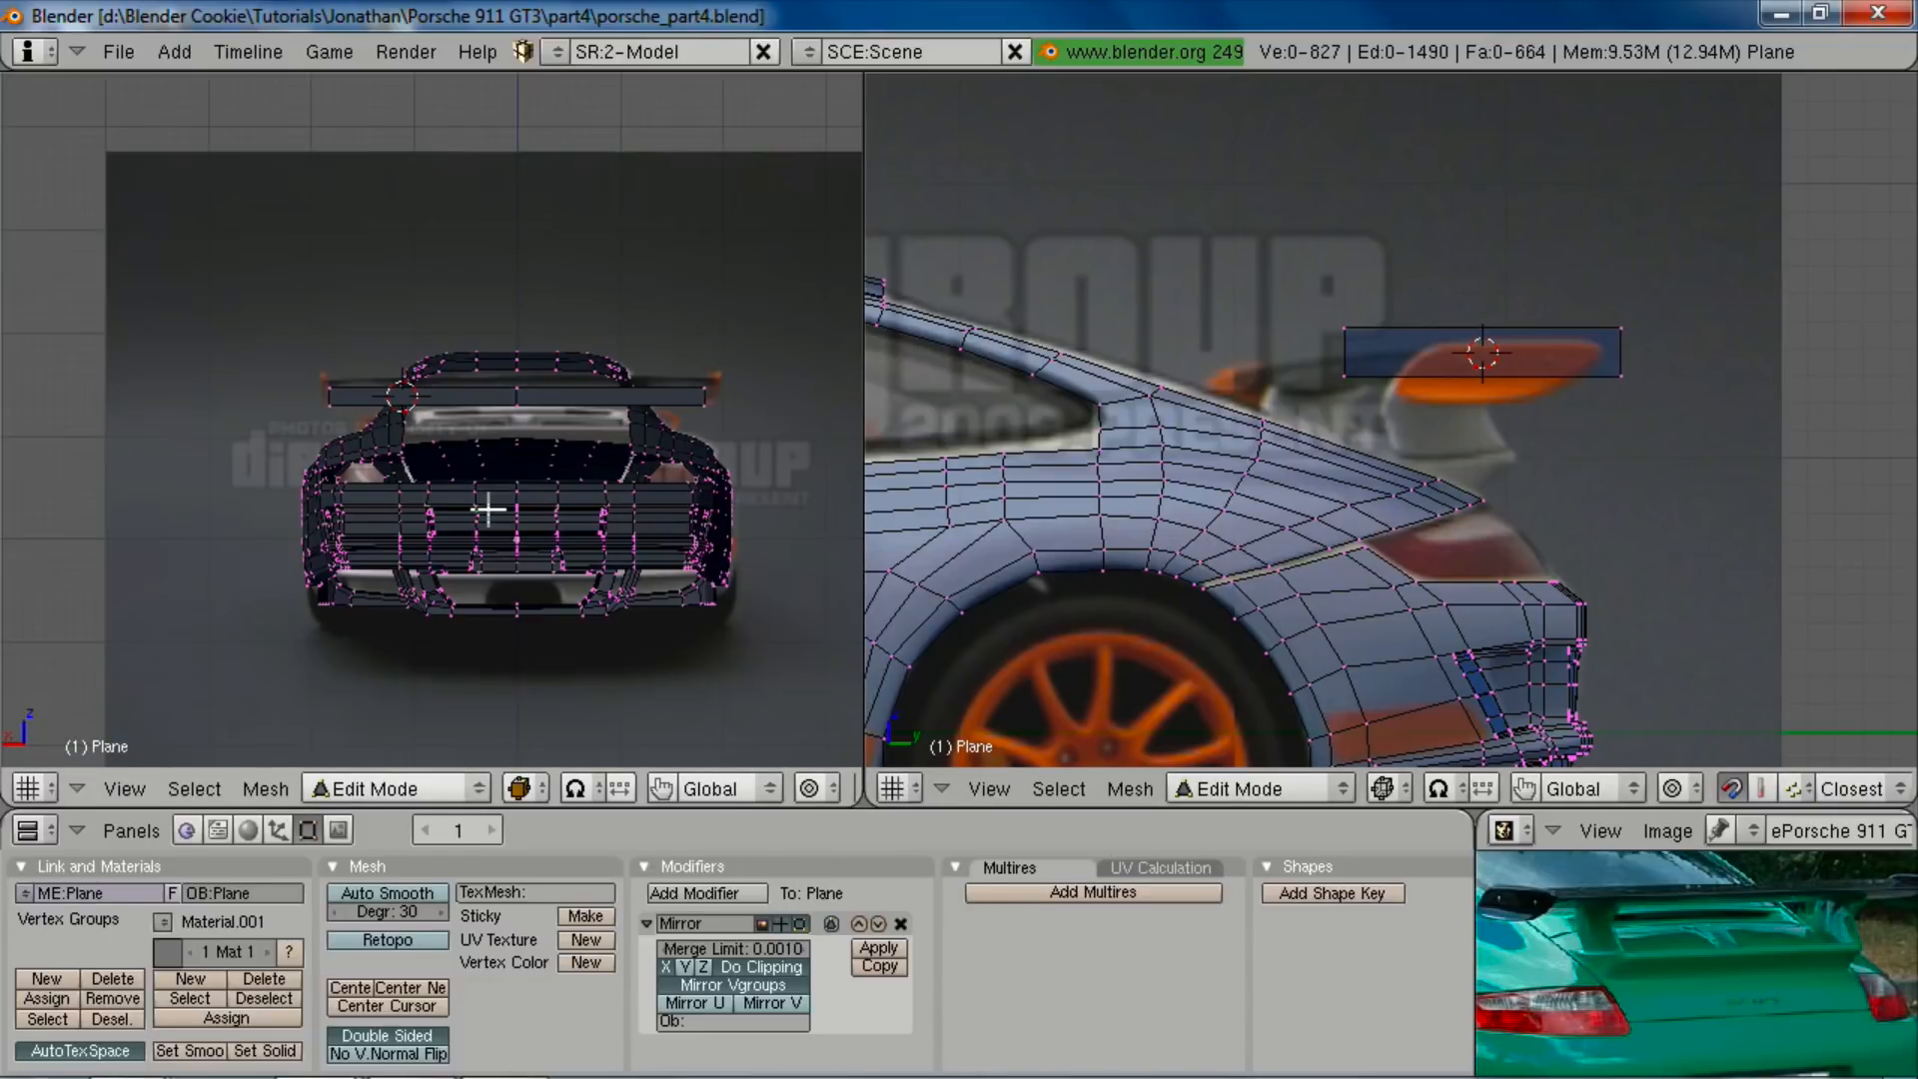
scroll(1592, 361, up, 1)
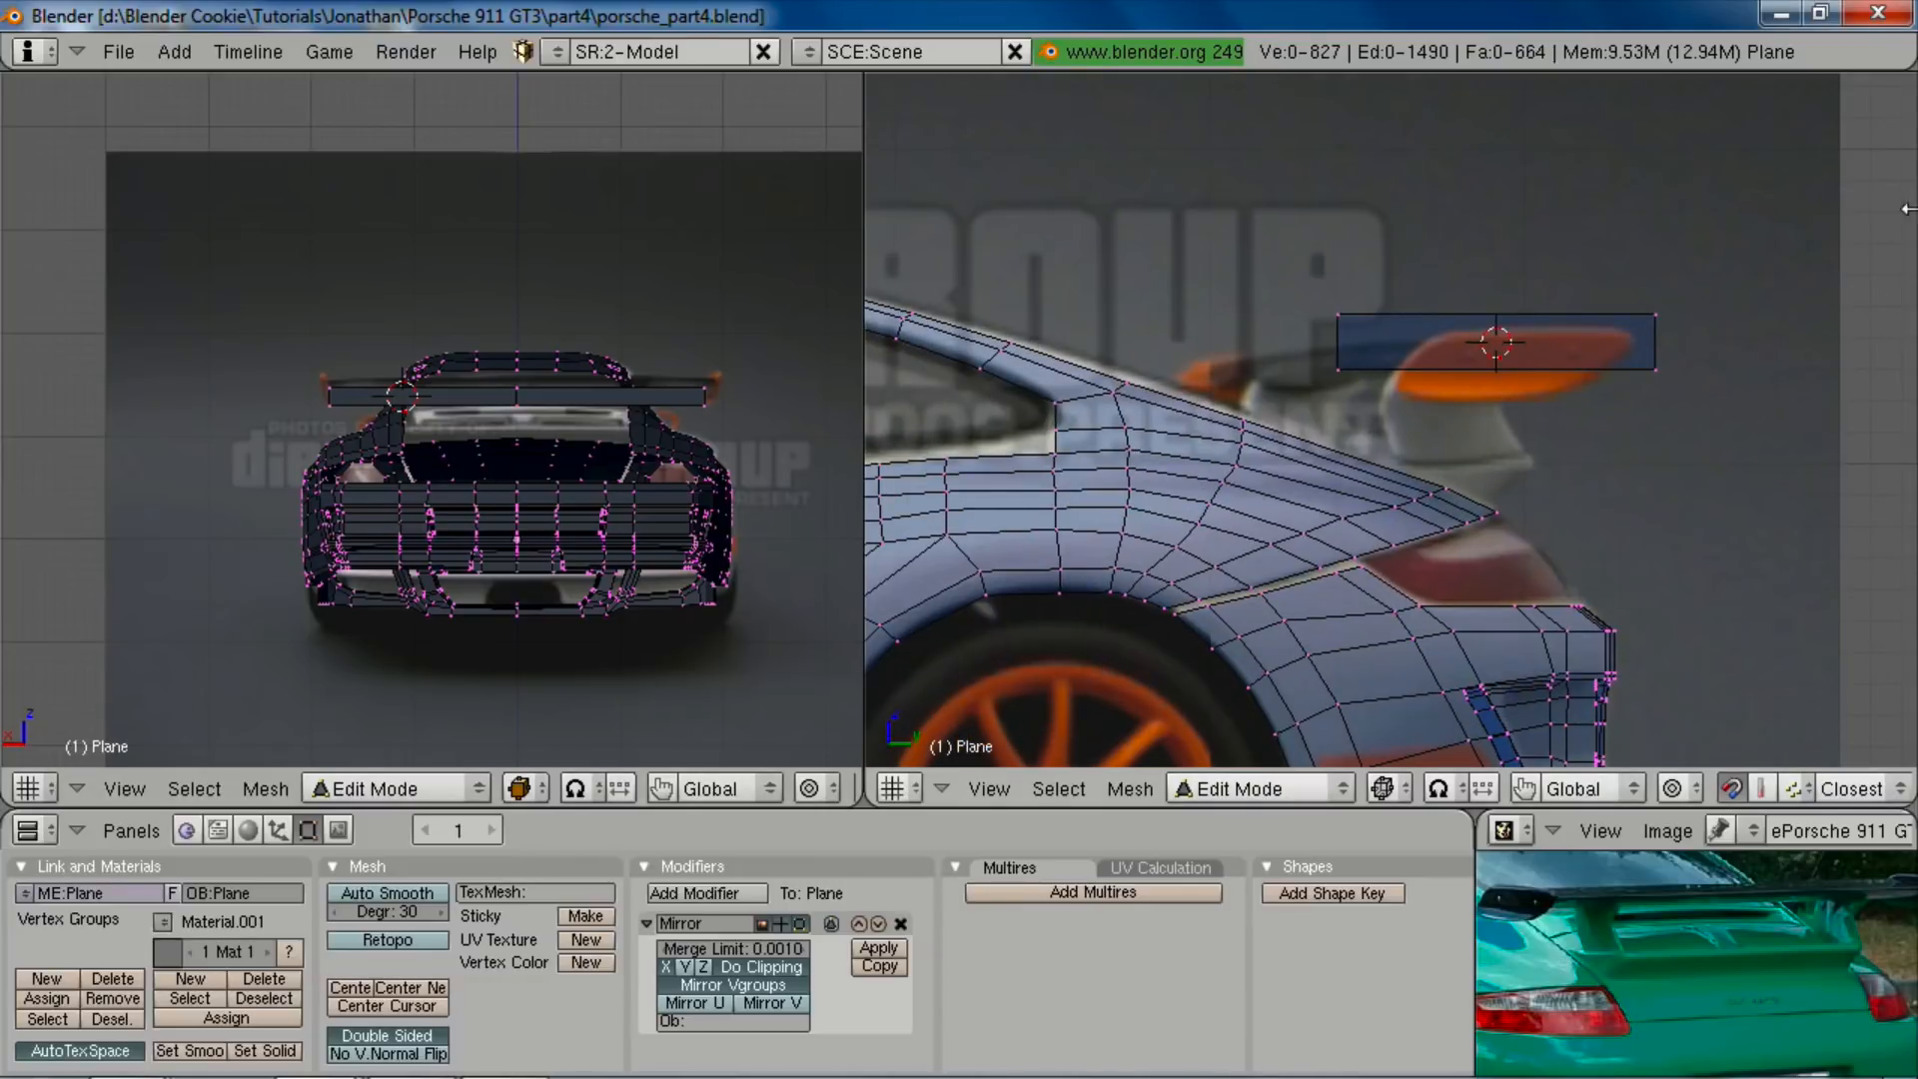
scroll(411, 469, up, 1)
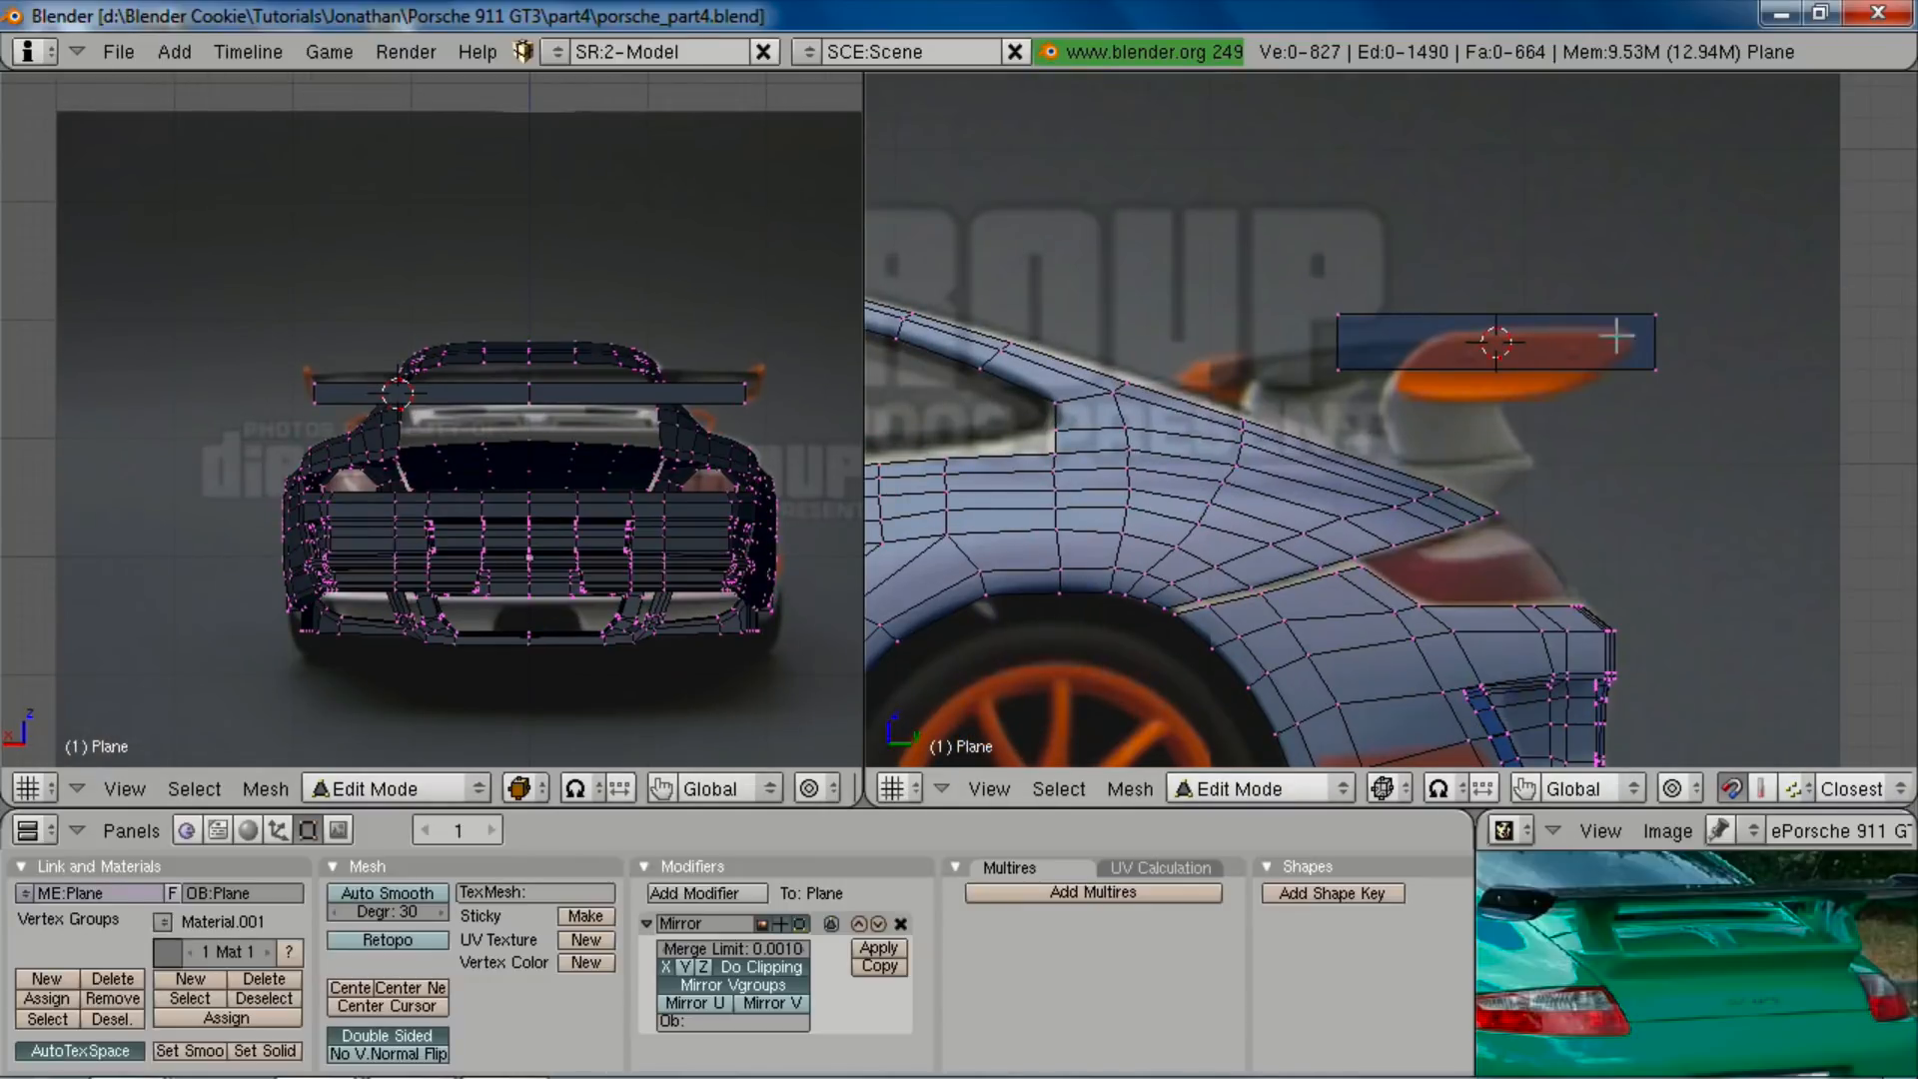
key(ctrl+r)
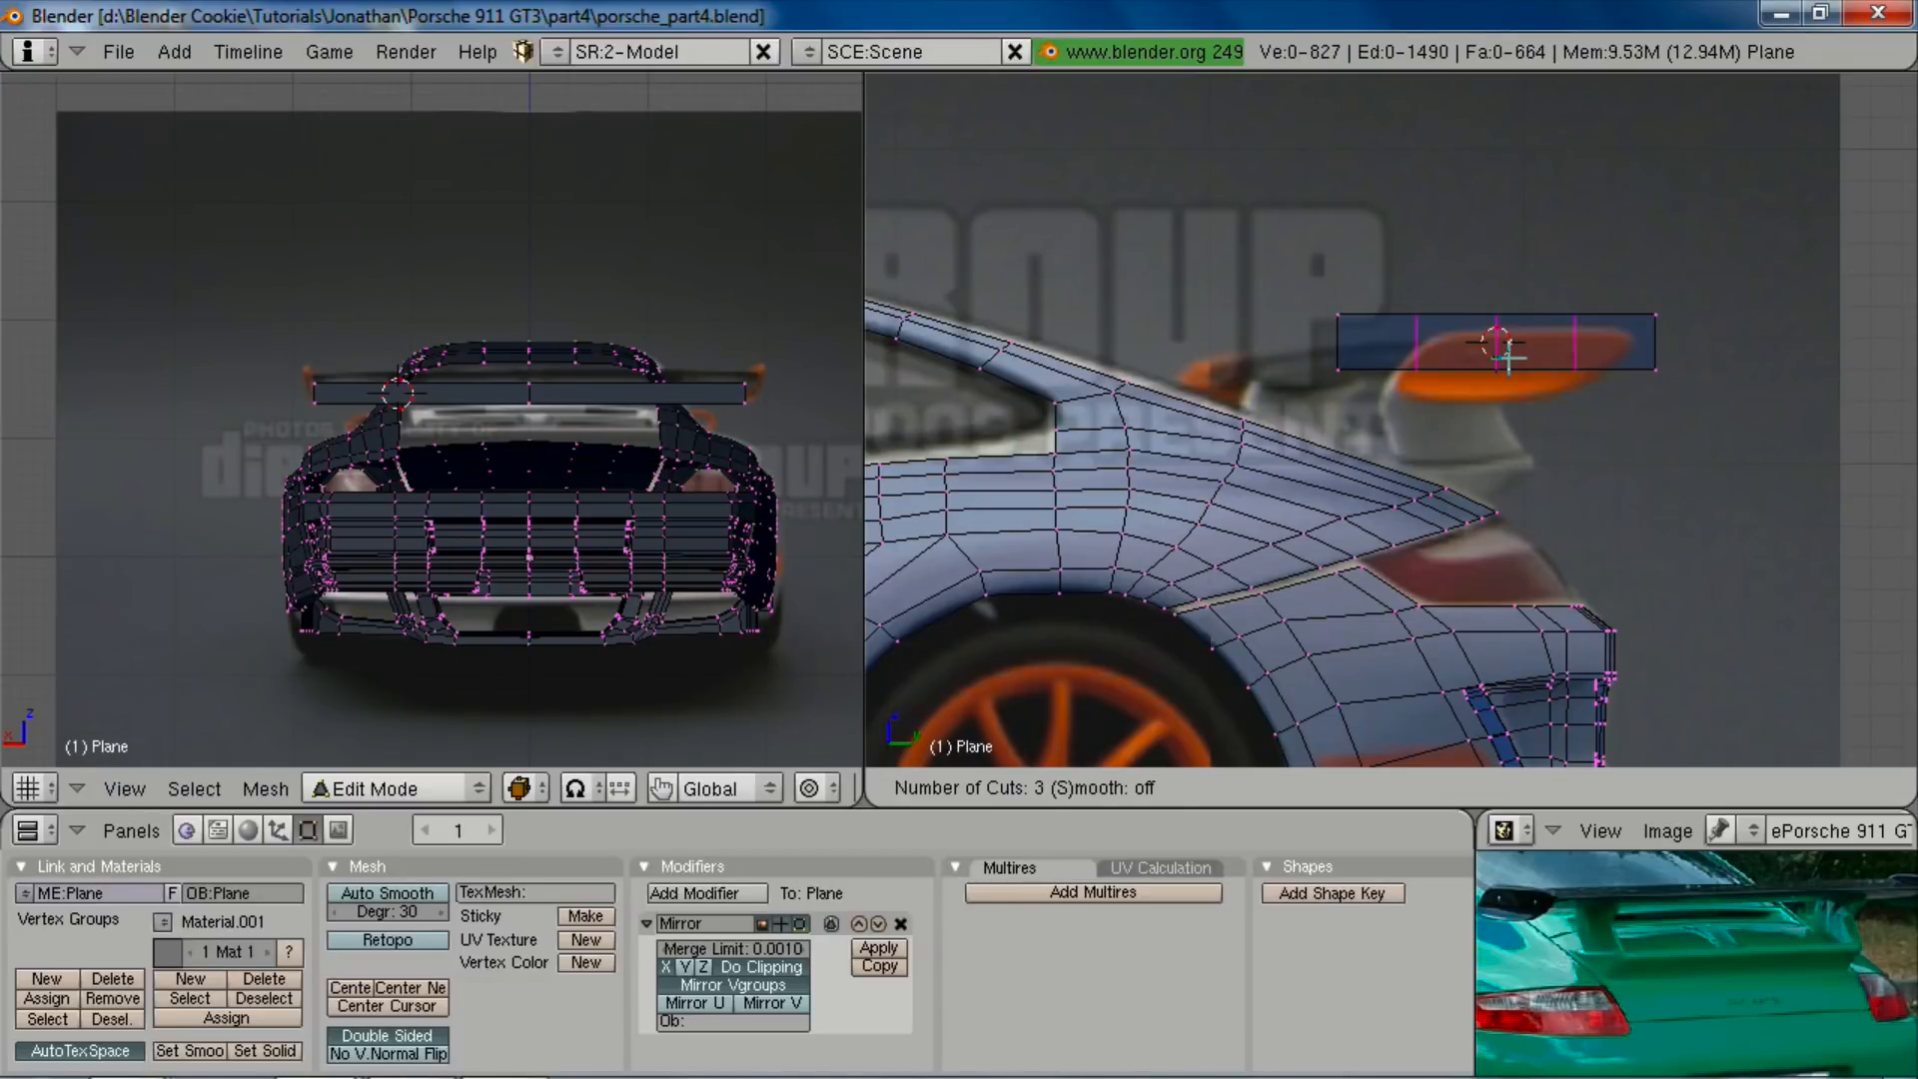
click(1508, 352)
scroll(1564, 418, up, 1)
scroll(380, 565, up, 4)
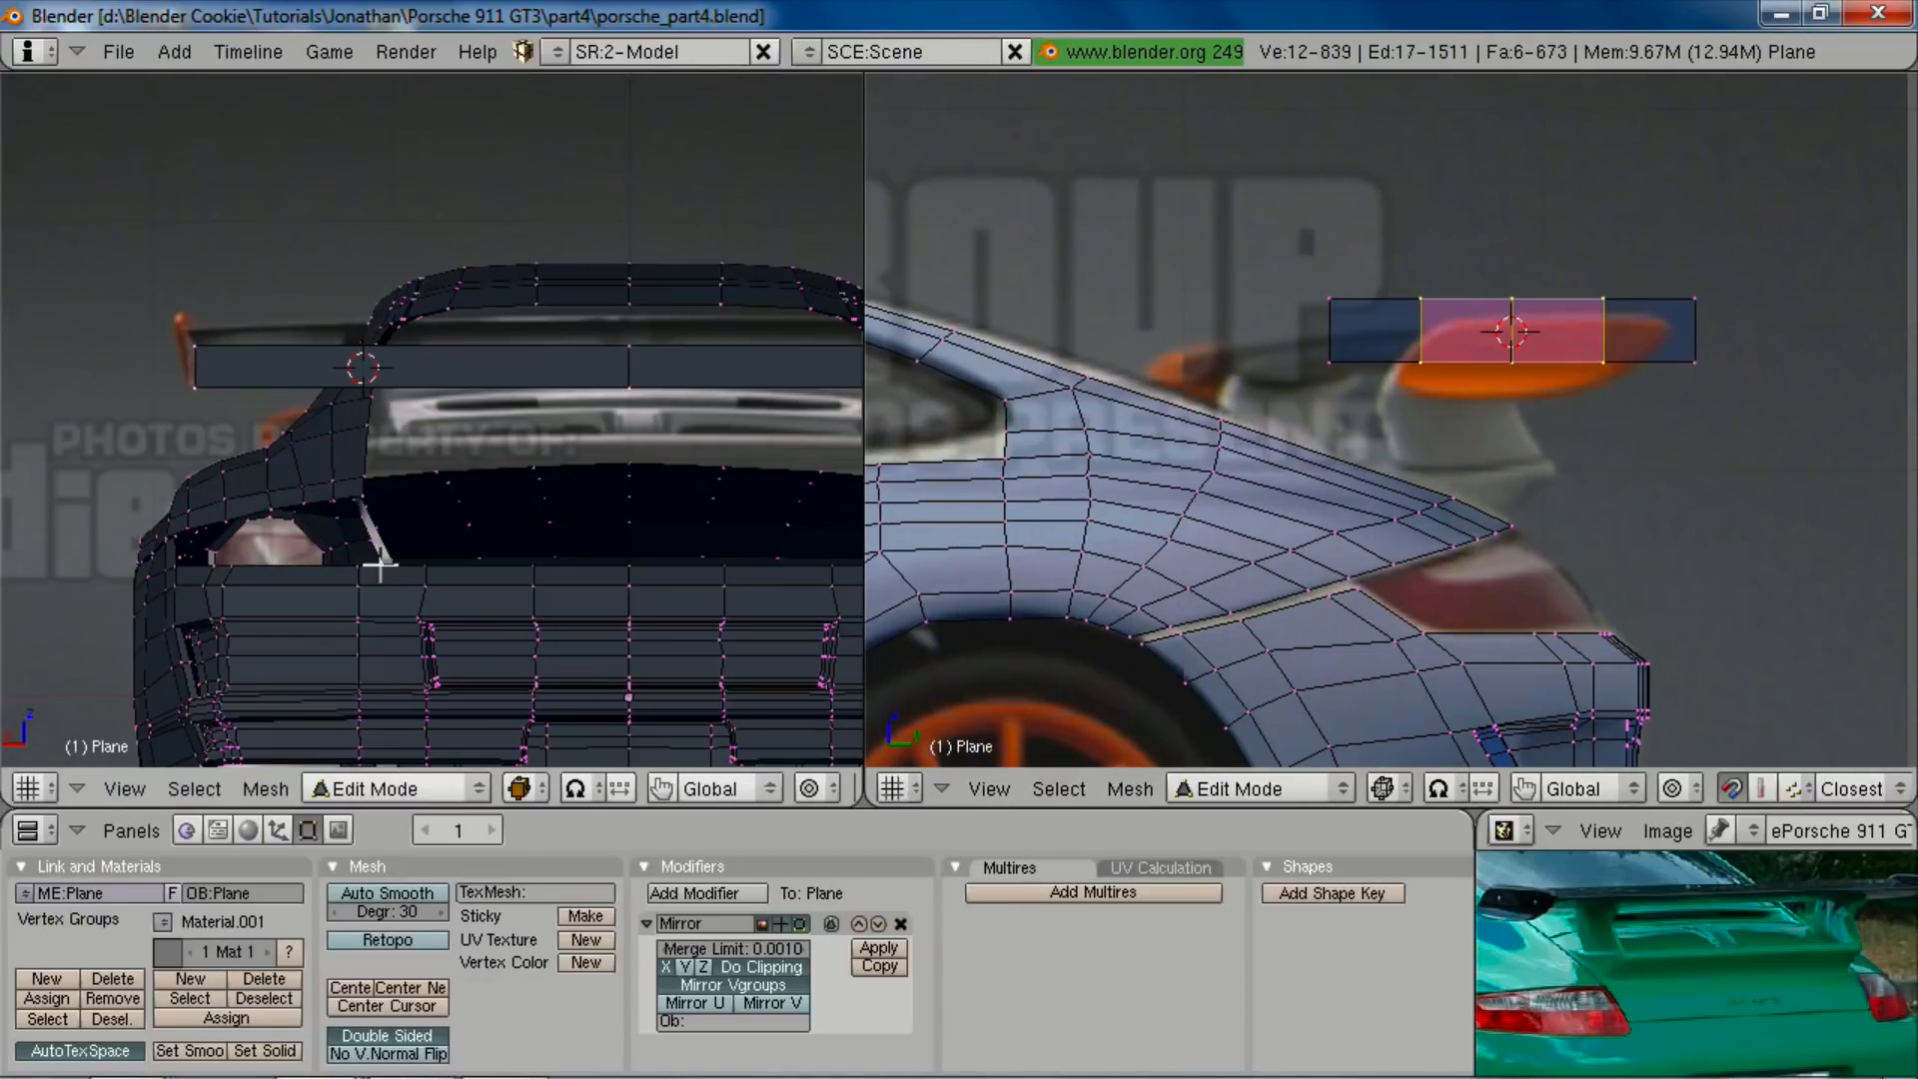
Step: Compare the wing's shape with the reference photos while the mesh layer is hidden, then show the mesh again
key(2)
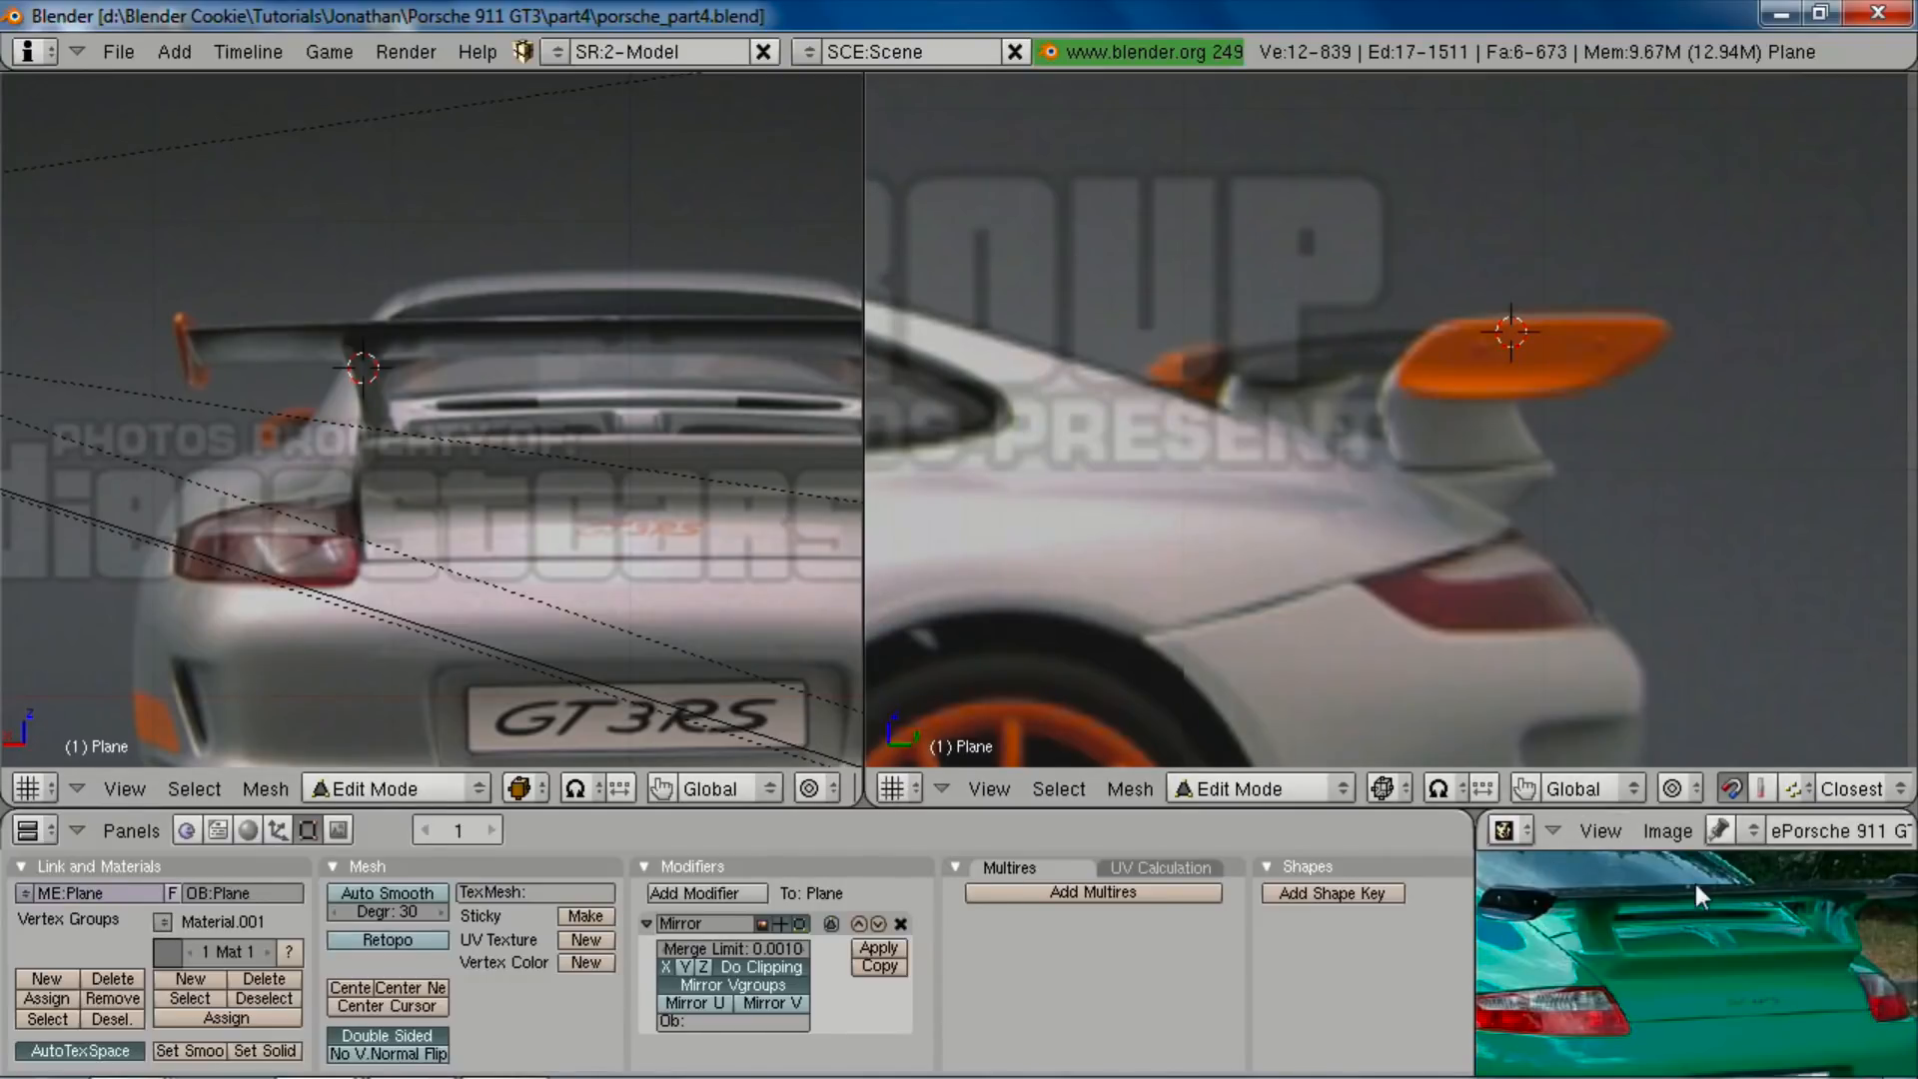
middle_drag(1746, 879, 1650, 907)
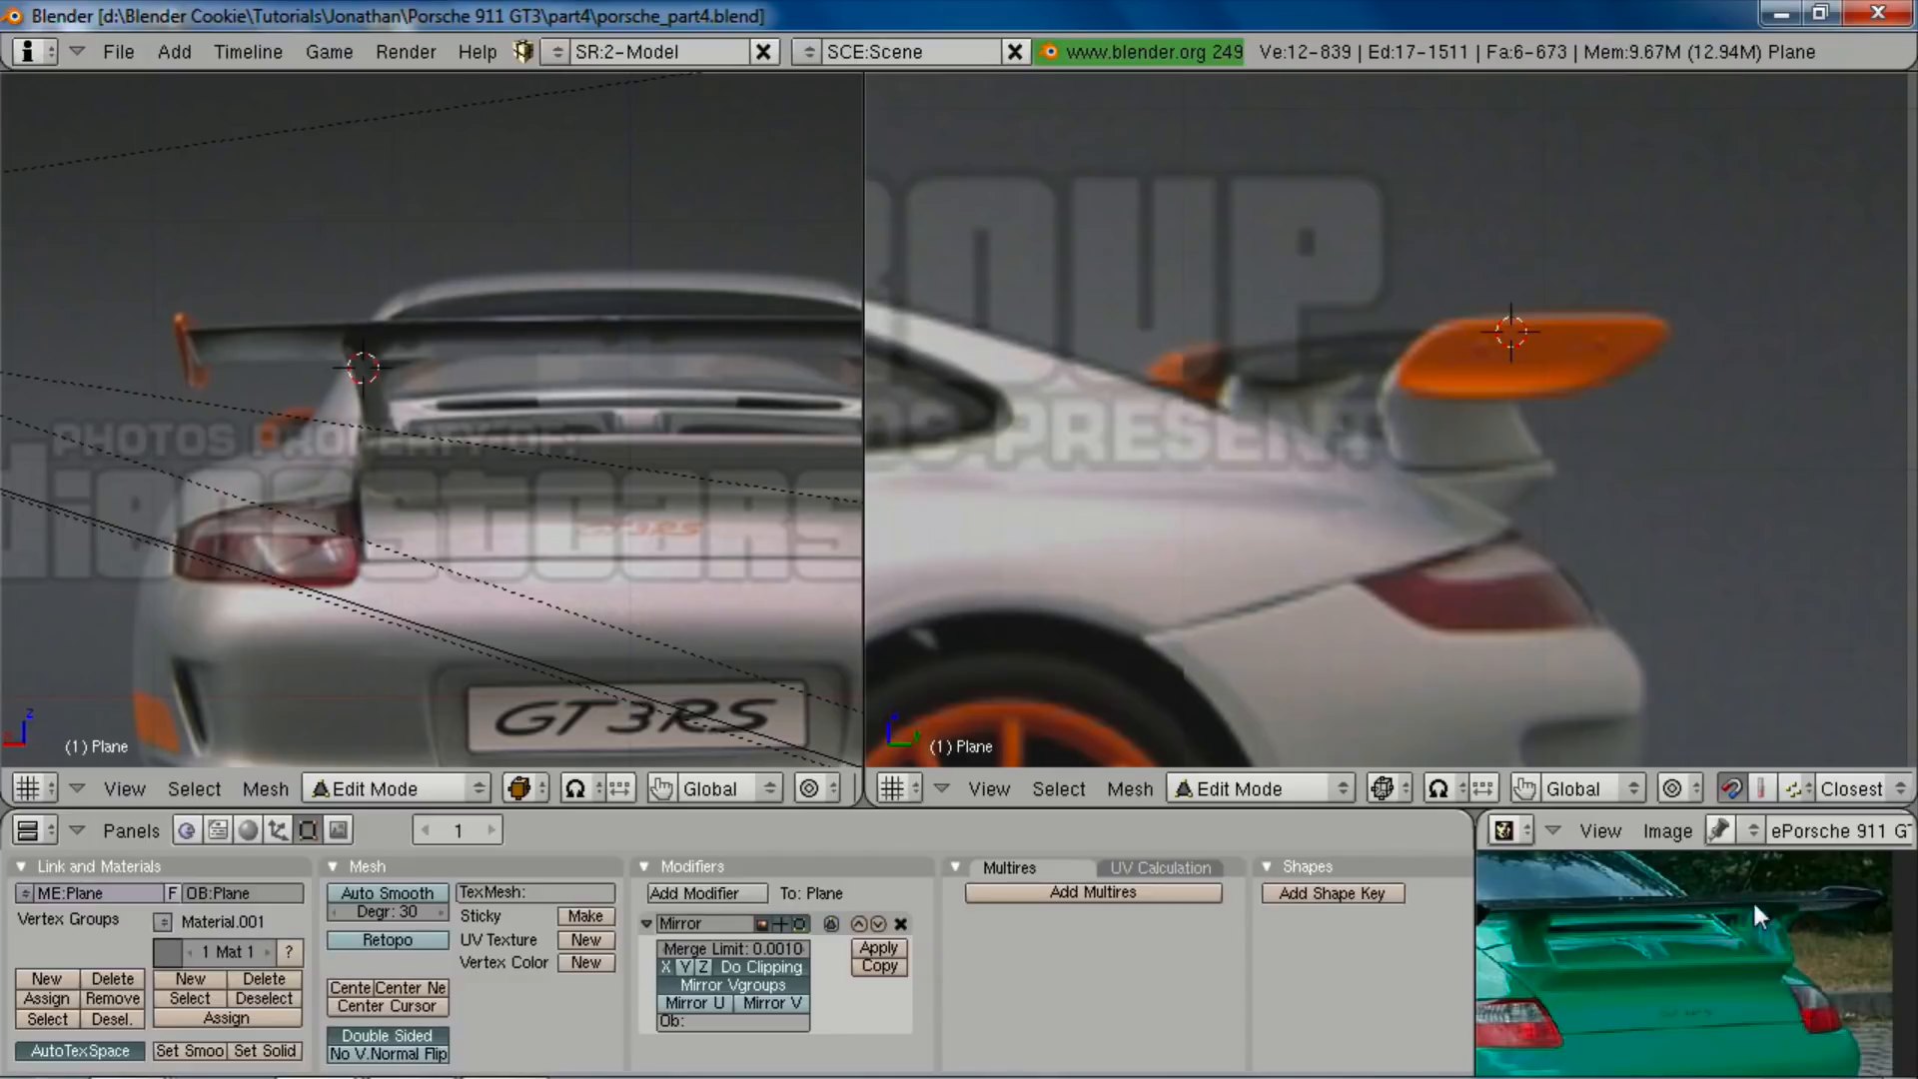
key(1)
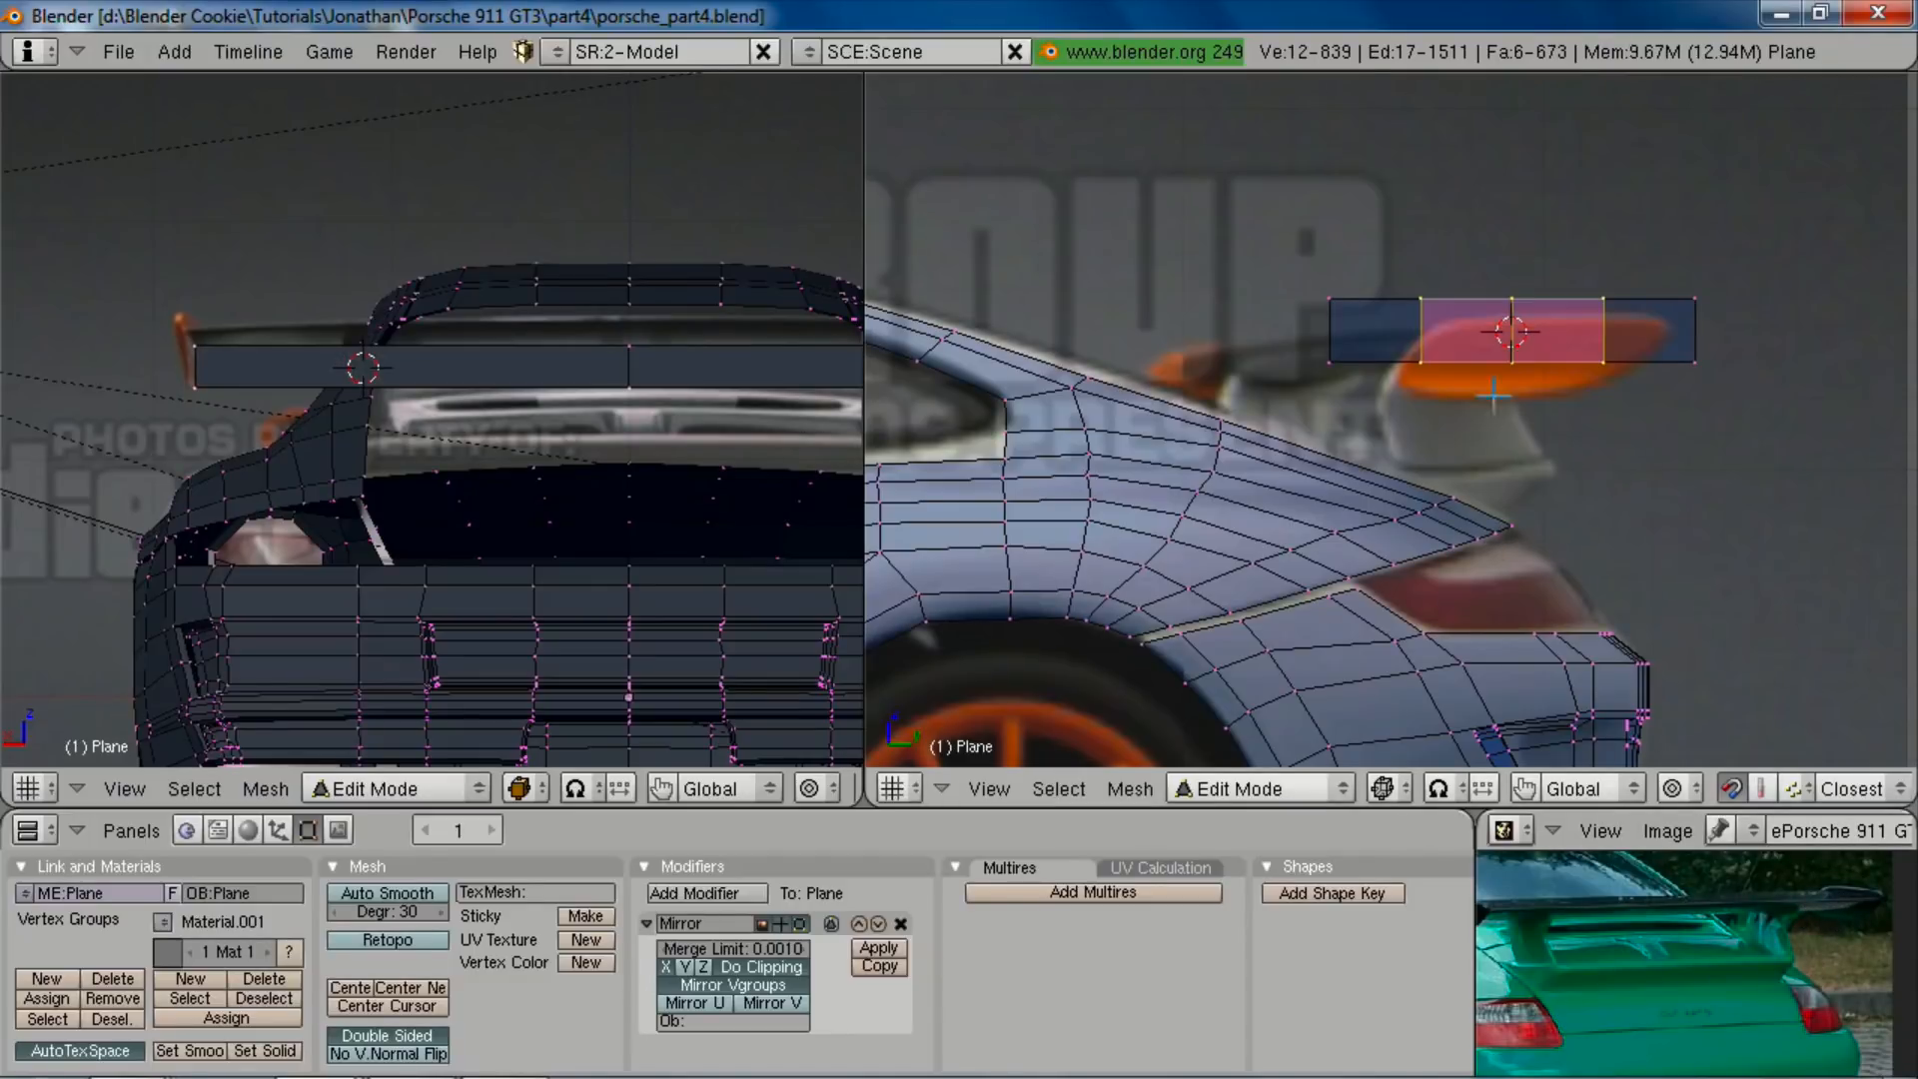
Step: Raise the slab's lower vertices from its middle to its rear edge along Z in the side view
key(a)
key(b)
drag(1508, 355, 1734, 415)
key(g)
key(z)
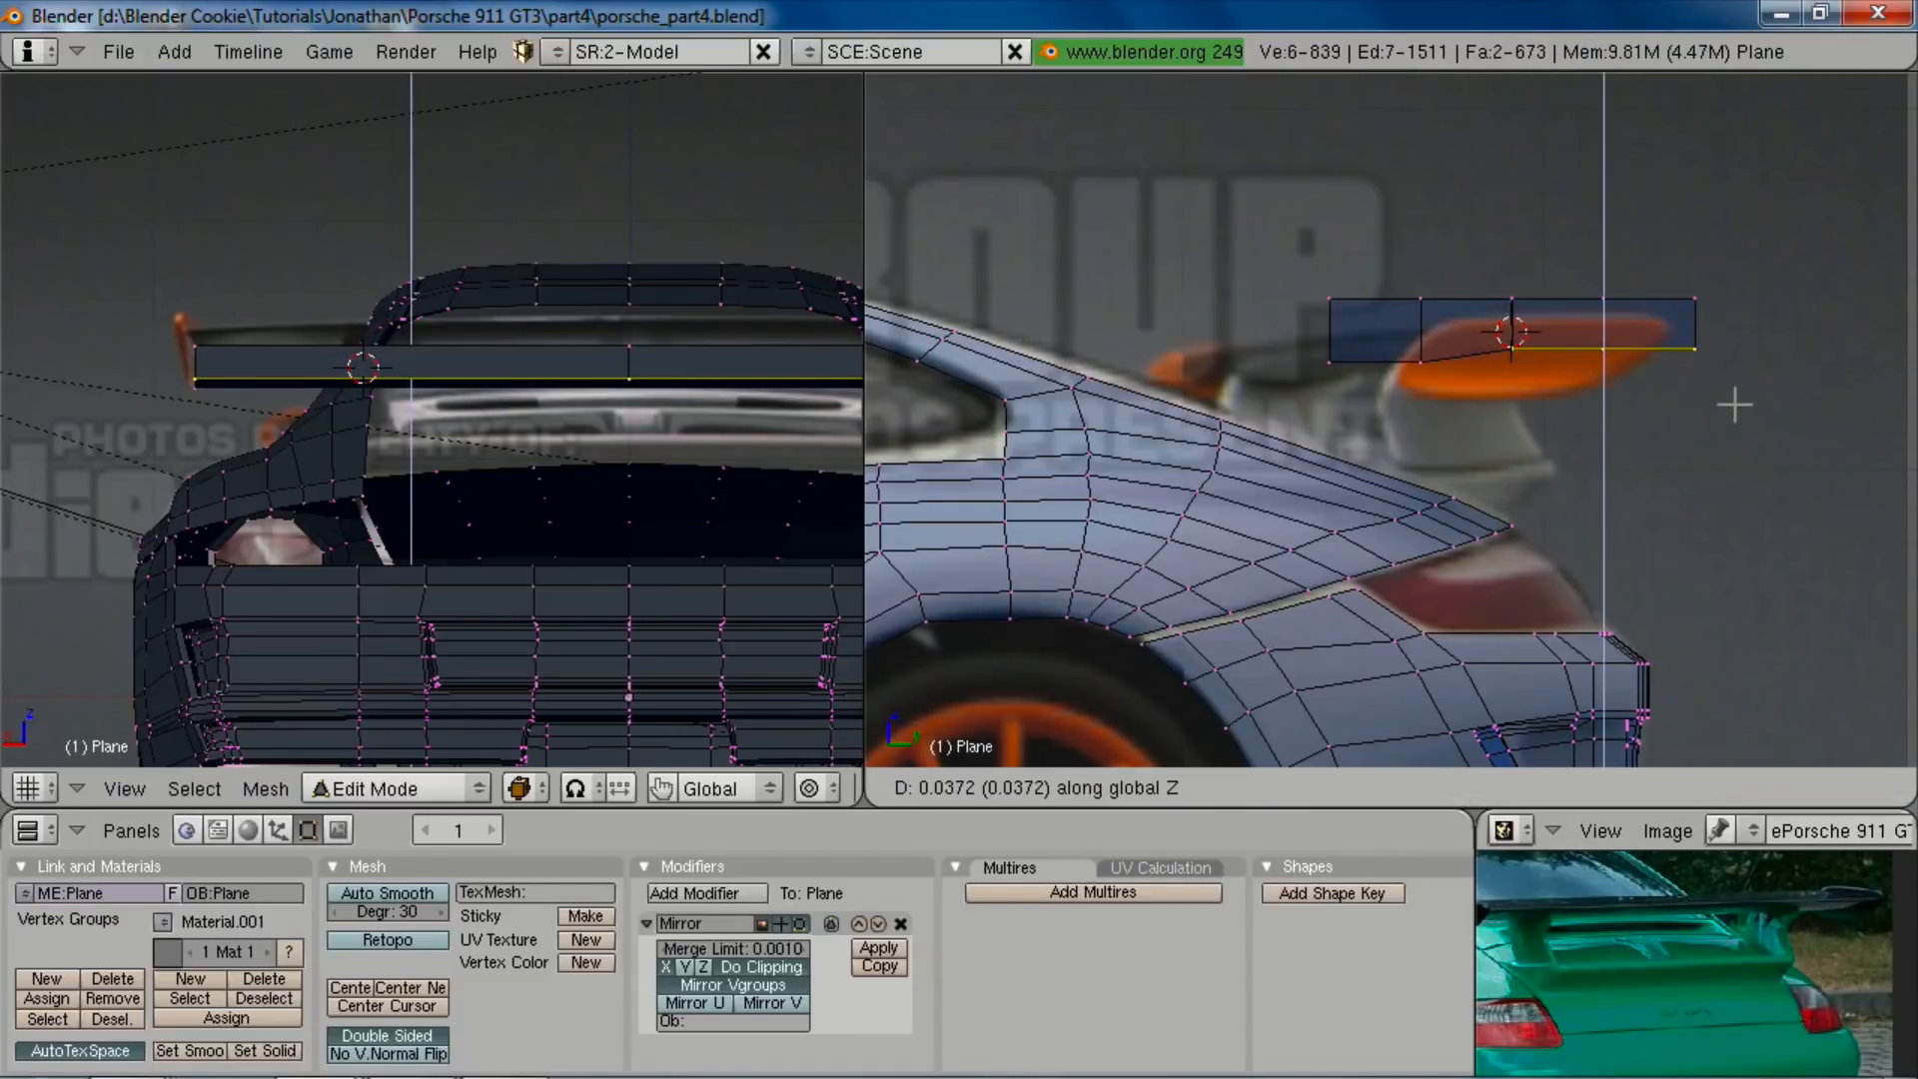
click(1734, 412)
Step: Raise the last two columns of lower vertices further along Z, and the rearmost once more, tapering the slab's underside toward the rear
key(b)
right_drag(1465, 302, 1559, 461)
key(g)
key(z)
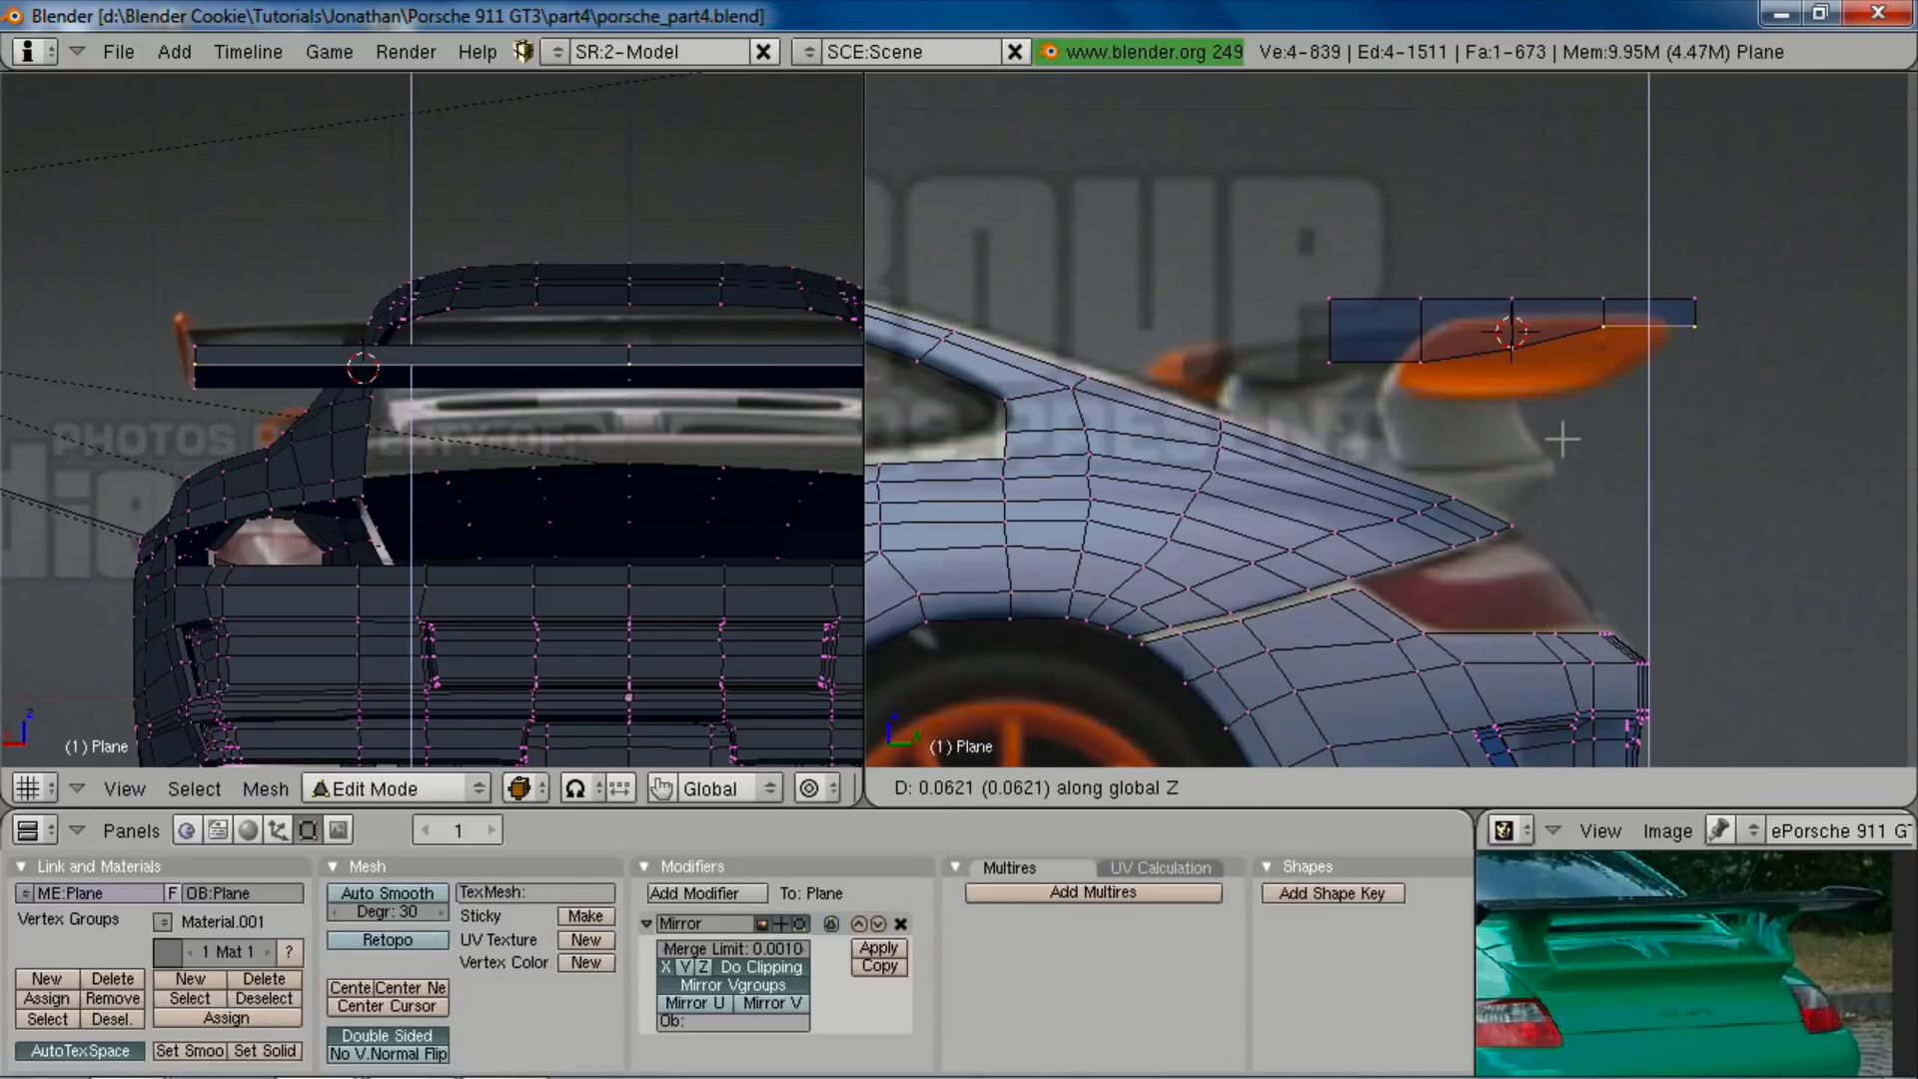
click(1562, 438)
key(b)
right_drag(1545, 266, 1631, 373)
key(g)
key(z)
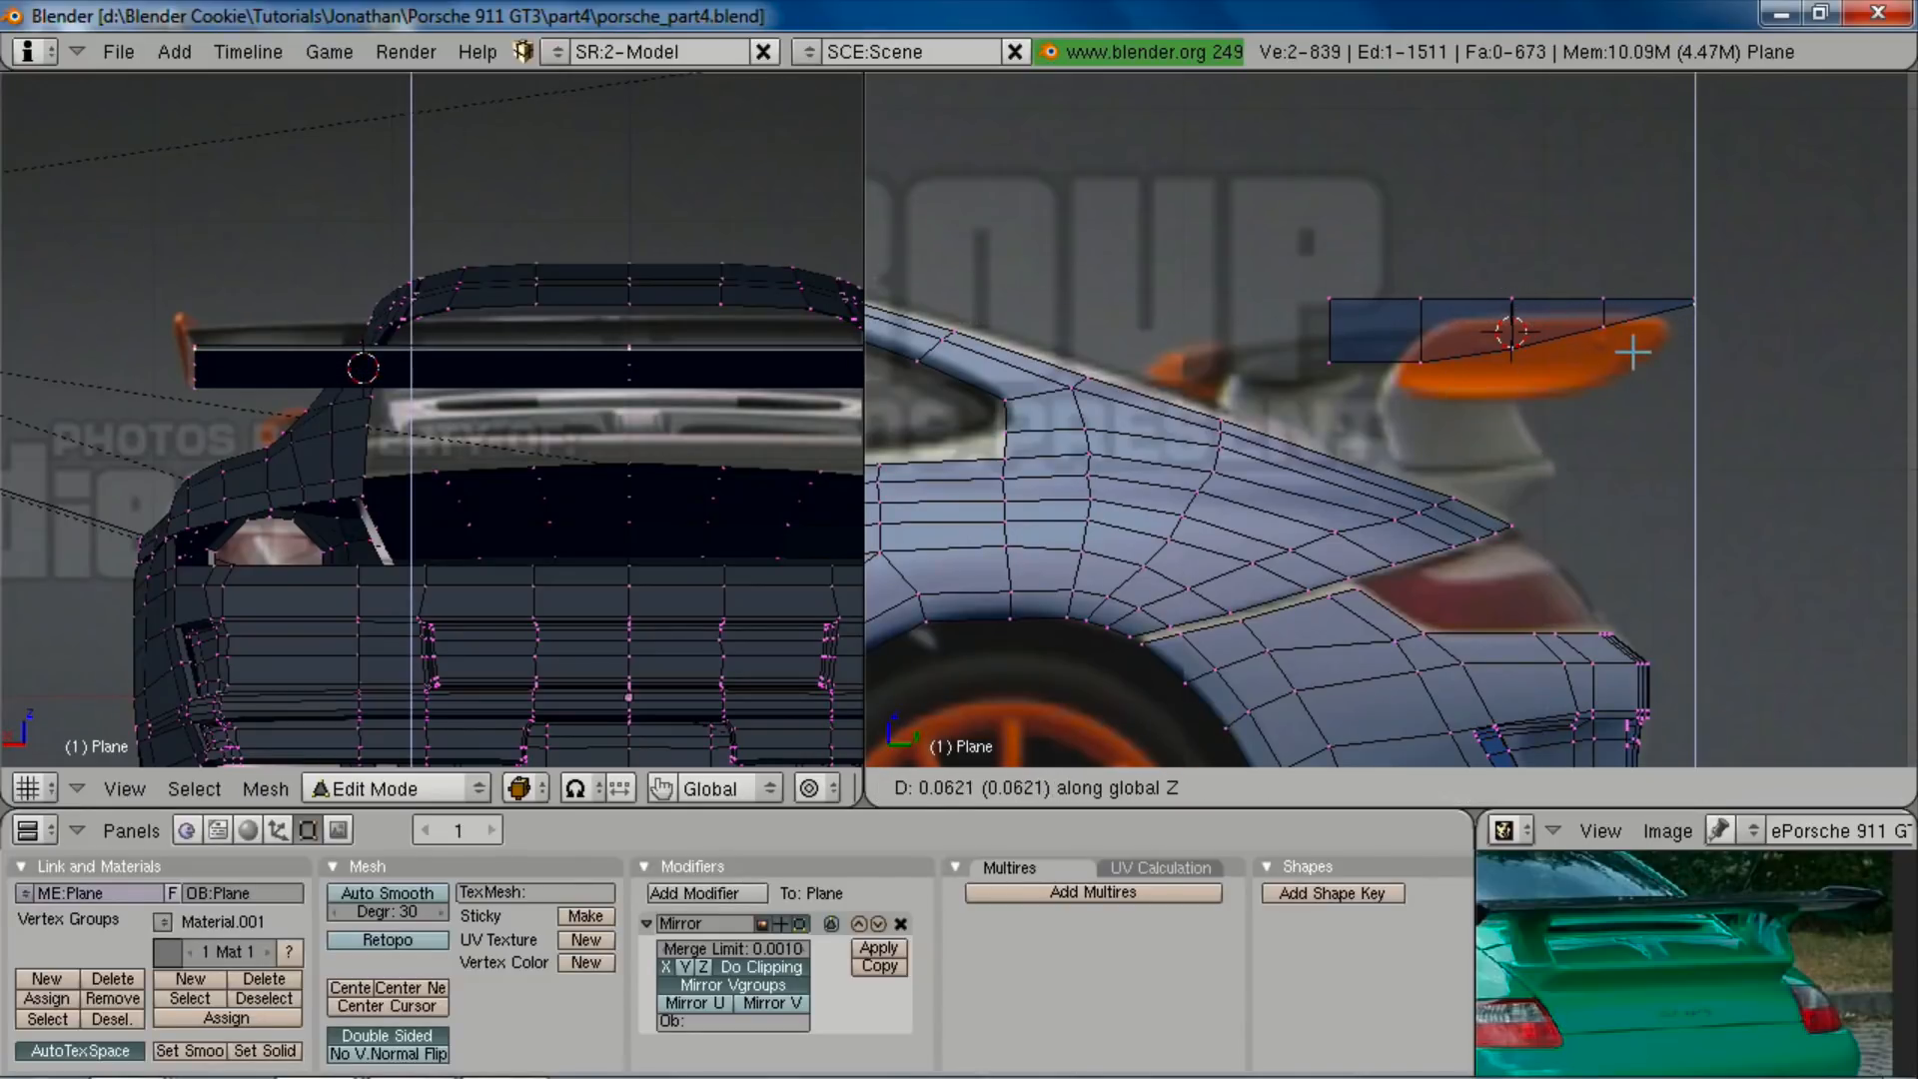
click(1634, 359)
Step: Fine-tune the height of the slab's two front columns of lower vertices along Z
key(a)
key(b)
drag(1311, 338, 1447, 407)
key(g)
key(z)
click(1447, 407)
key(a)
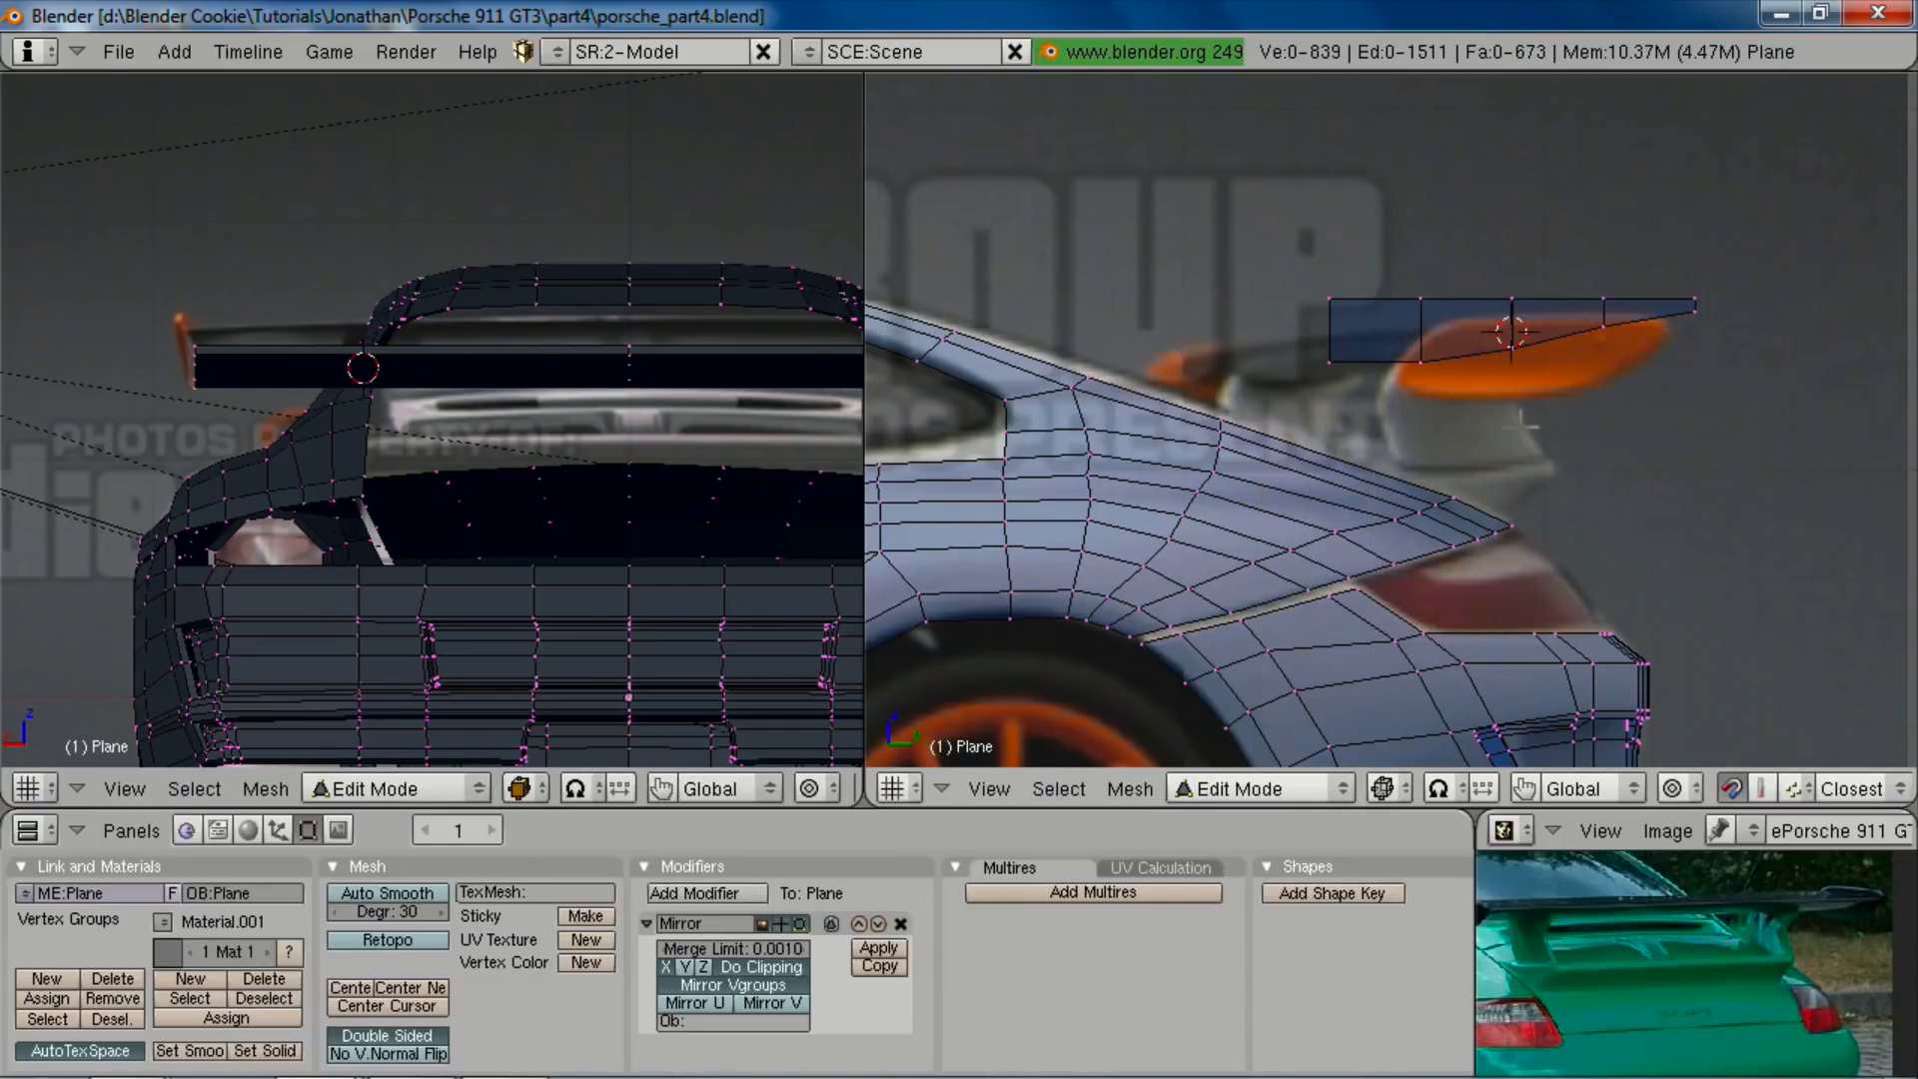
Step: Compare the wing's width and shape with the rear and three-quarter reference photos, hiding the mesh and showing it again
key(z)
mouse_move(436, 492)
shift+middle_down()
mouse_move(419, 469)
mouse_move(438, 467)
shift+middle_up()
key(shift+h)
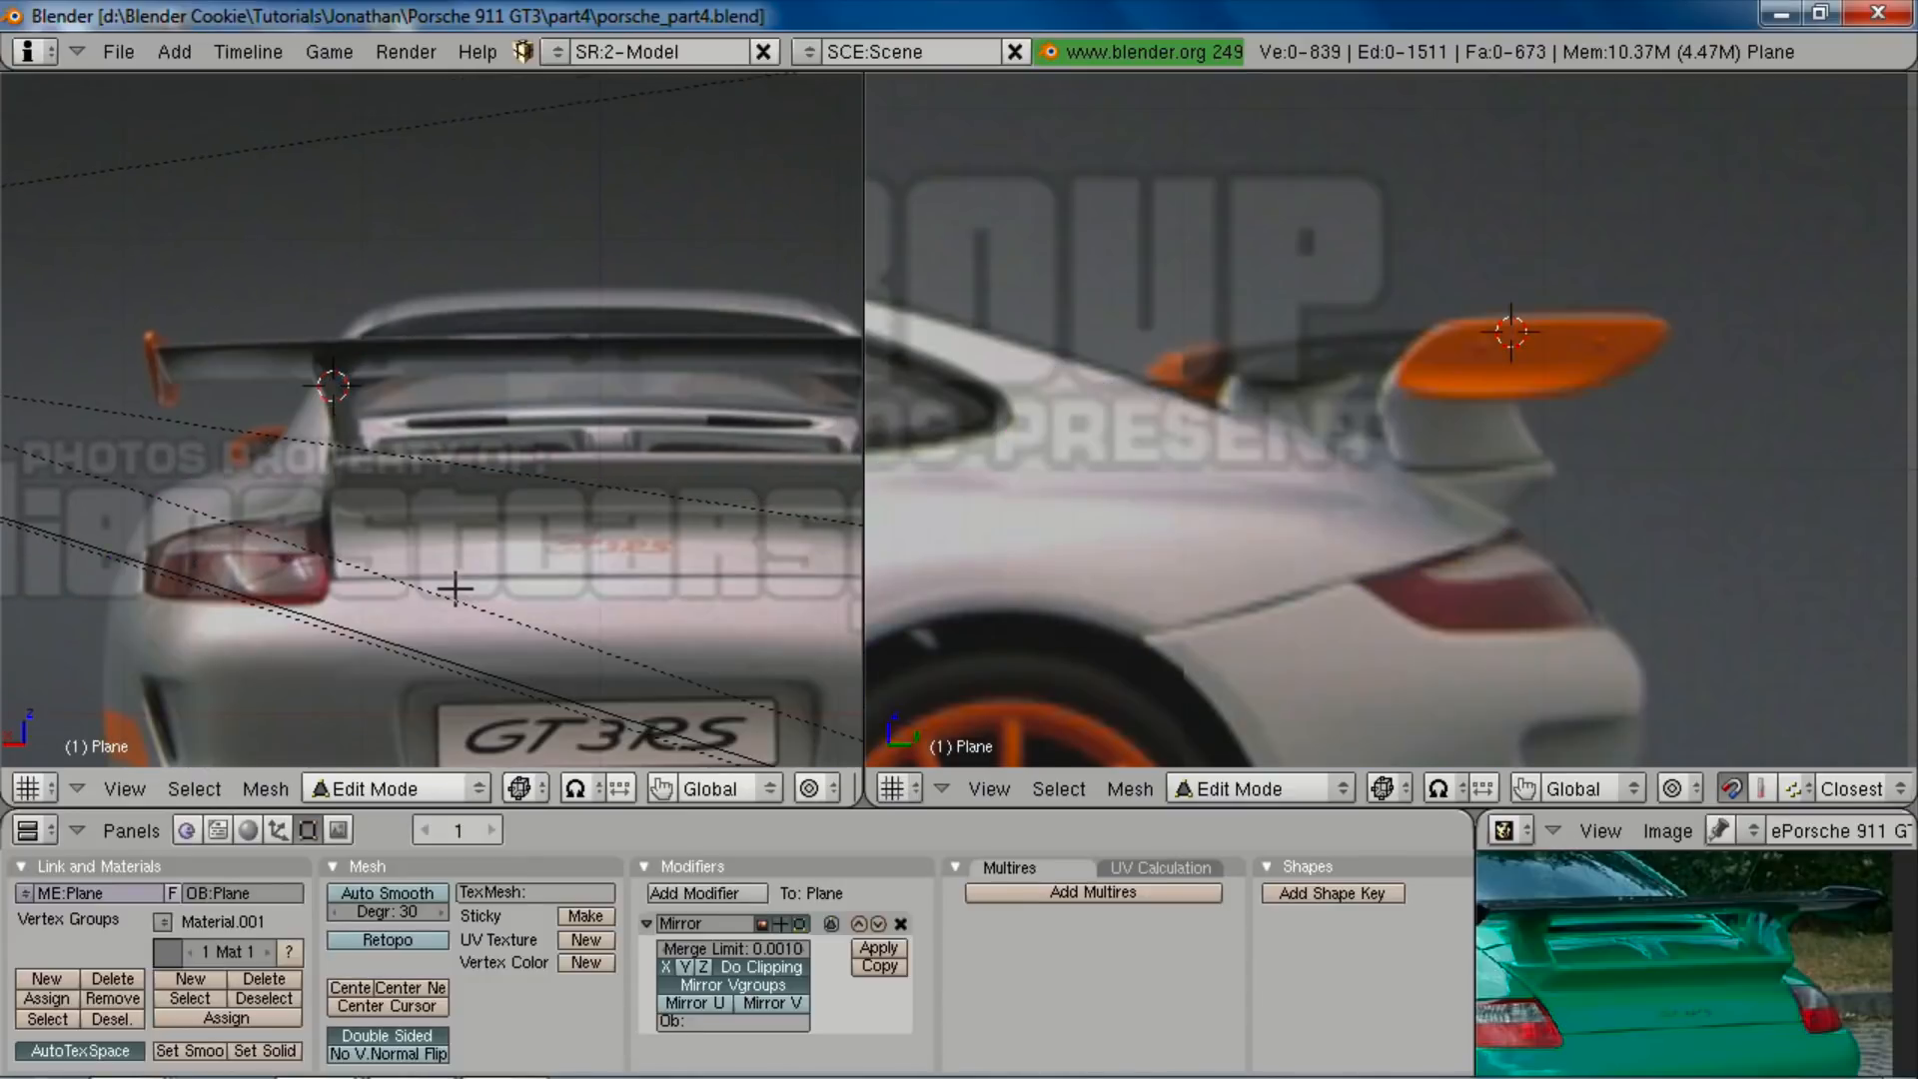
key(alt+h)
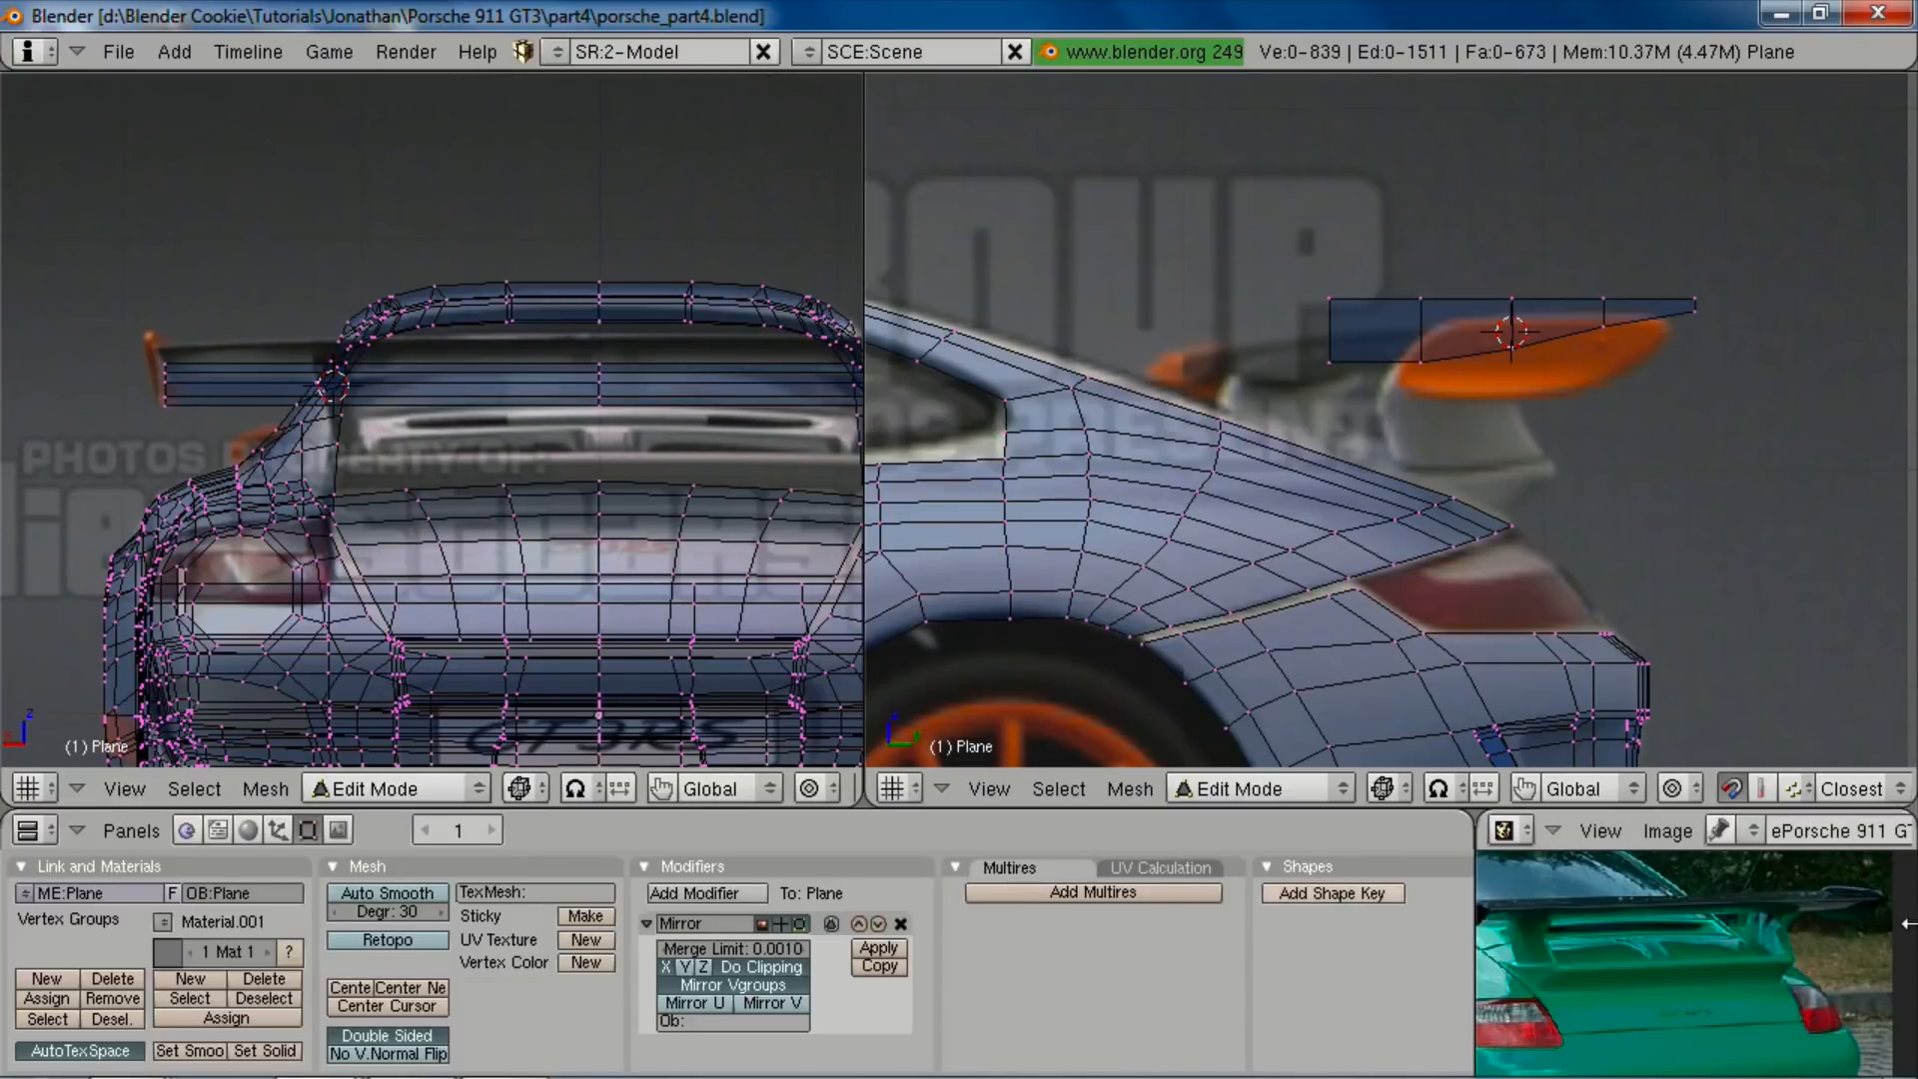
mouse_move(1601, 963)
middle_down()
mouse_move(1639, 950)
mouse_move(1729, 985)
mouse_move(1781, 931)
mouse_move(1724, 1028)
mouse_move(1626, 979)
middle_up()
scroll(1774, 948, up, 2)
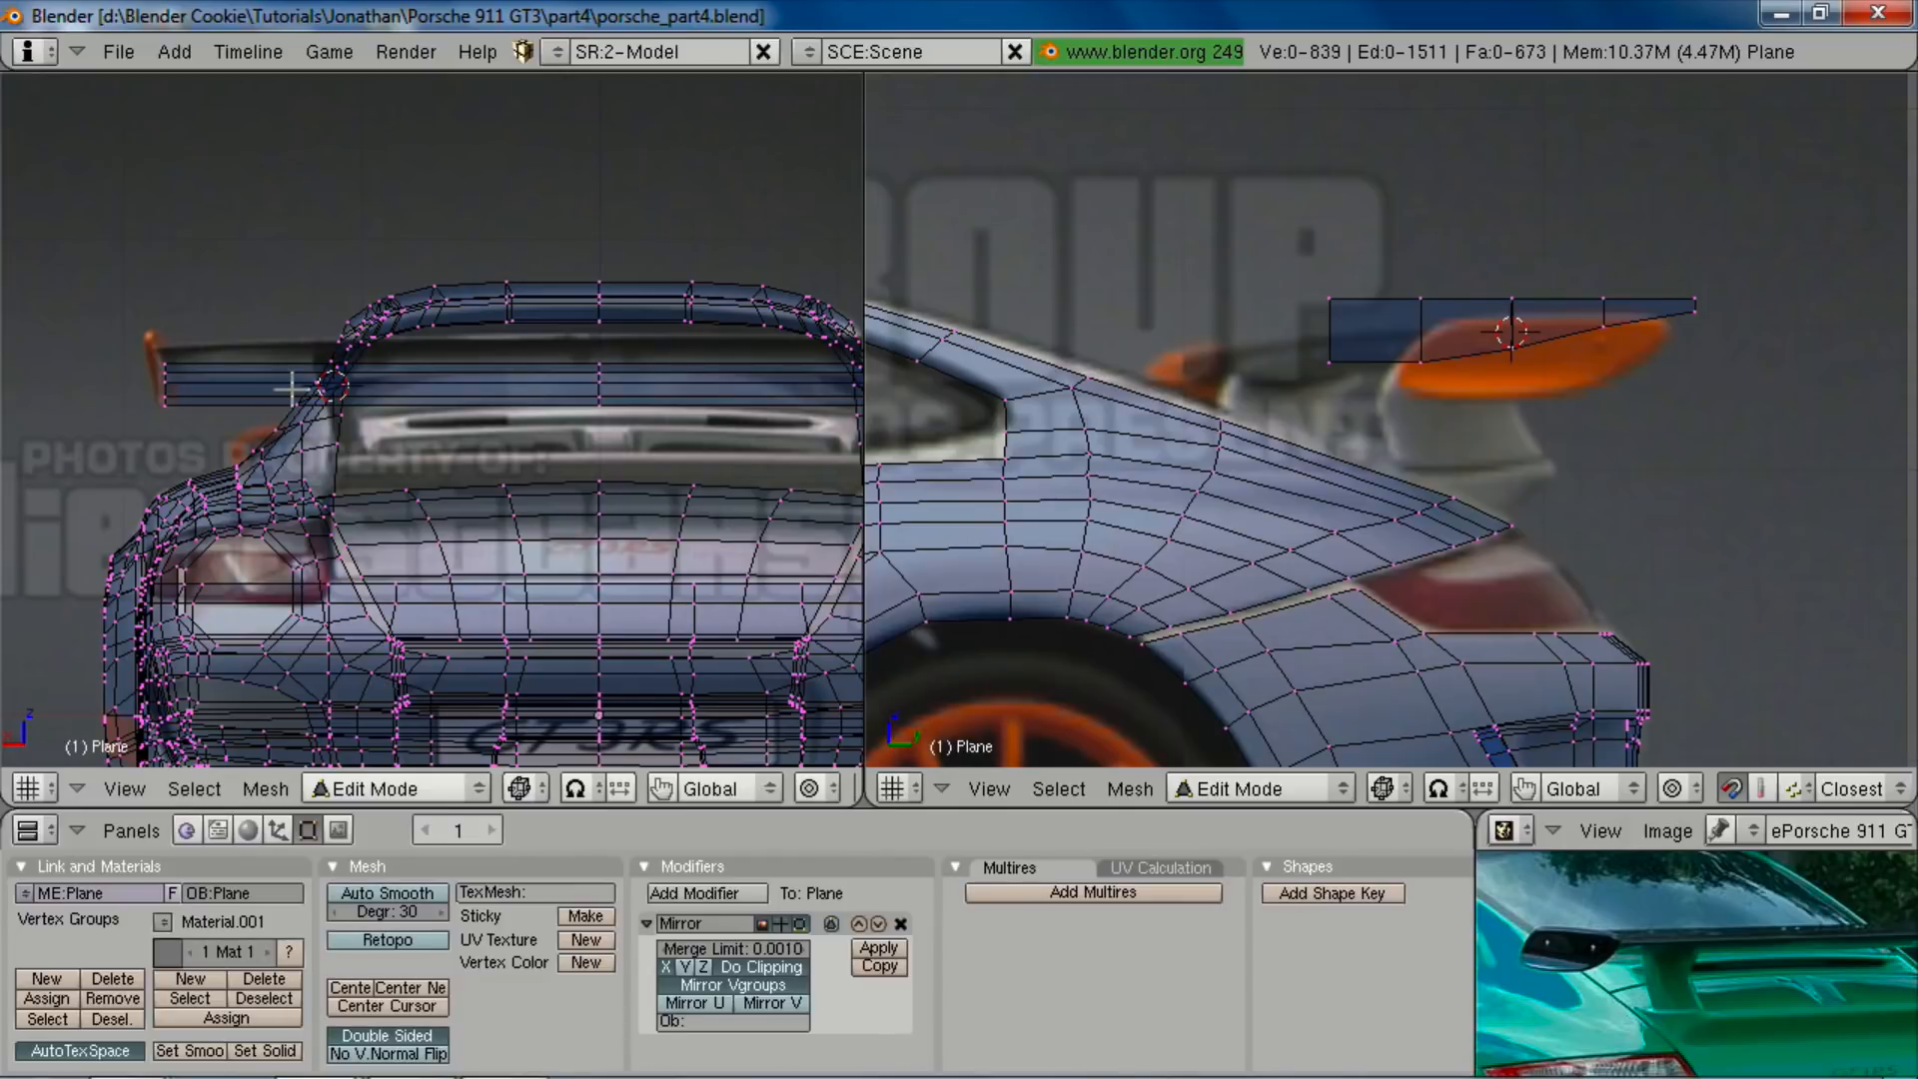
Step: Add a loop cut close to the wing's outer end and three evenly spaced loop cuts across the remaining half span
key(z)
key(z)
key(z)
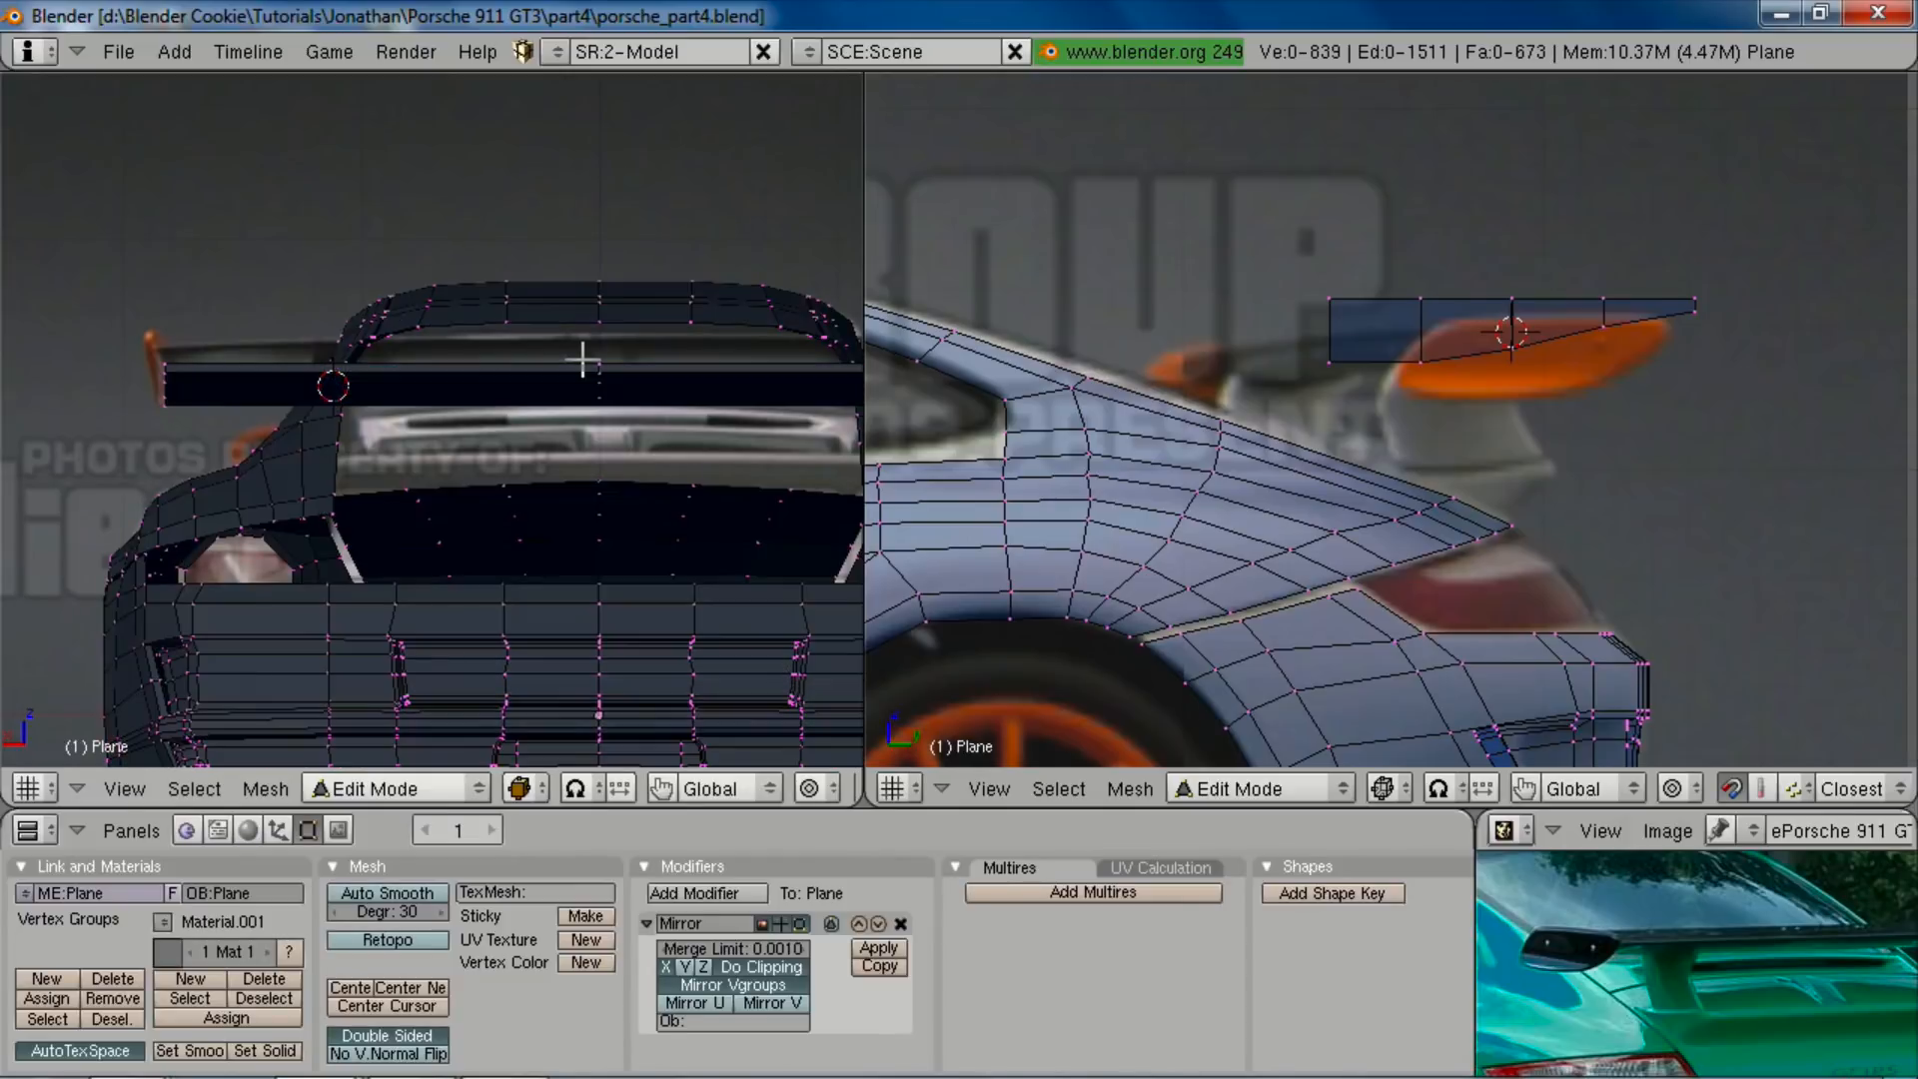
key(ctrl+r)
click(444, 377)
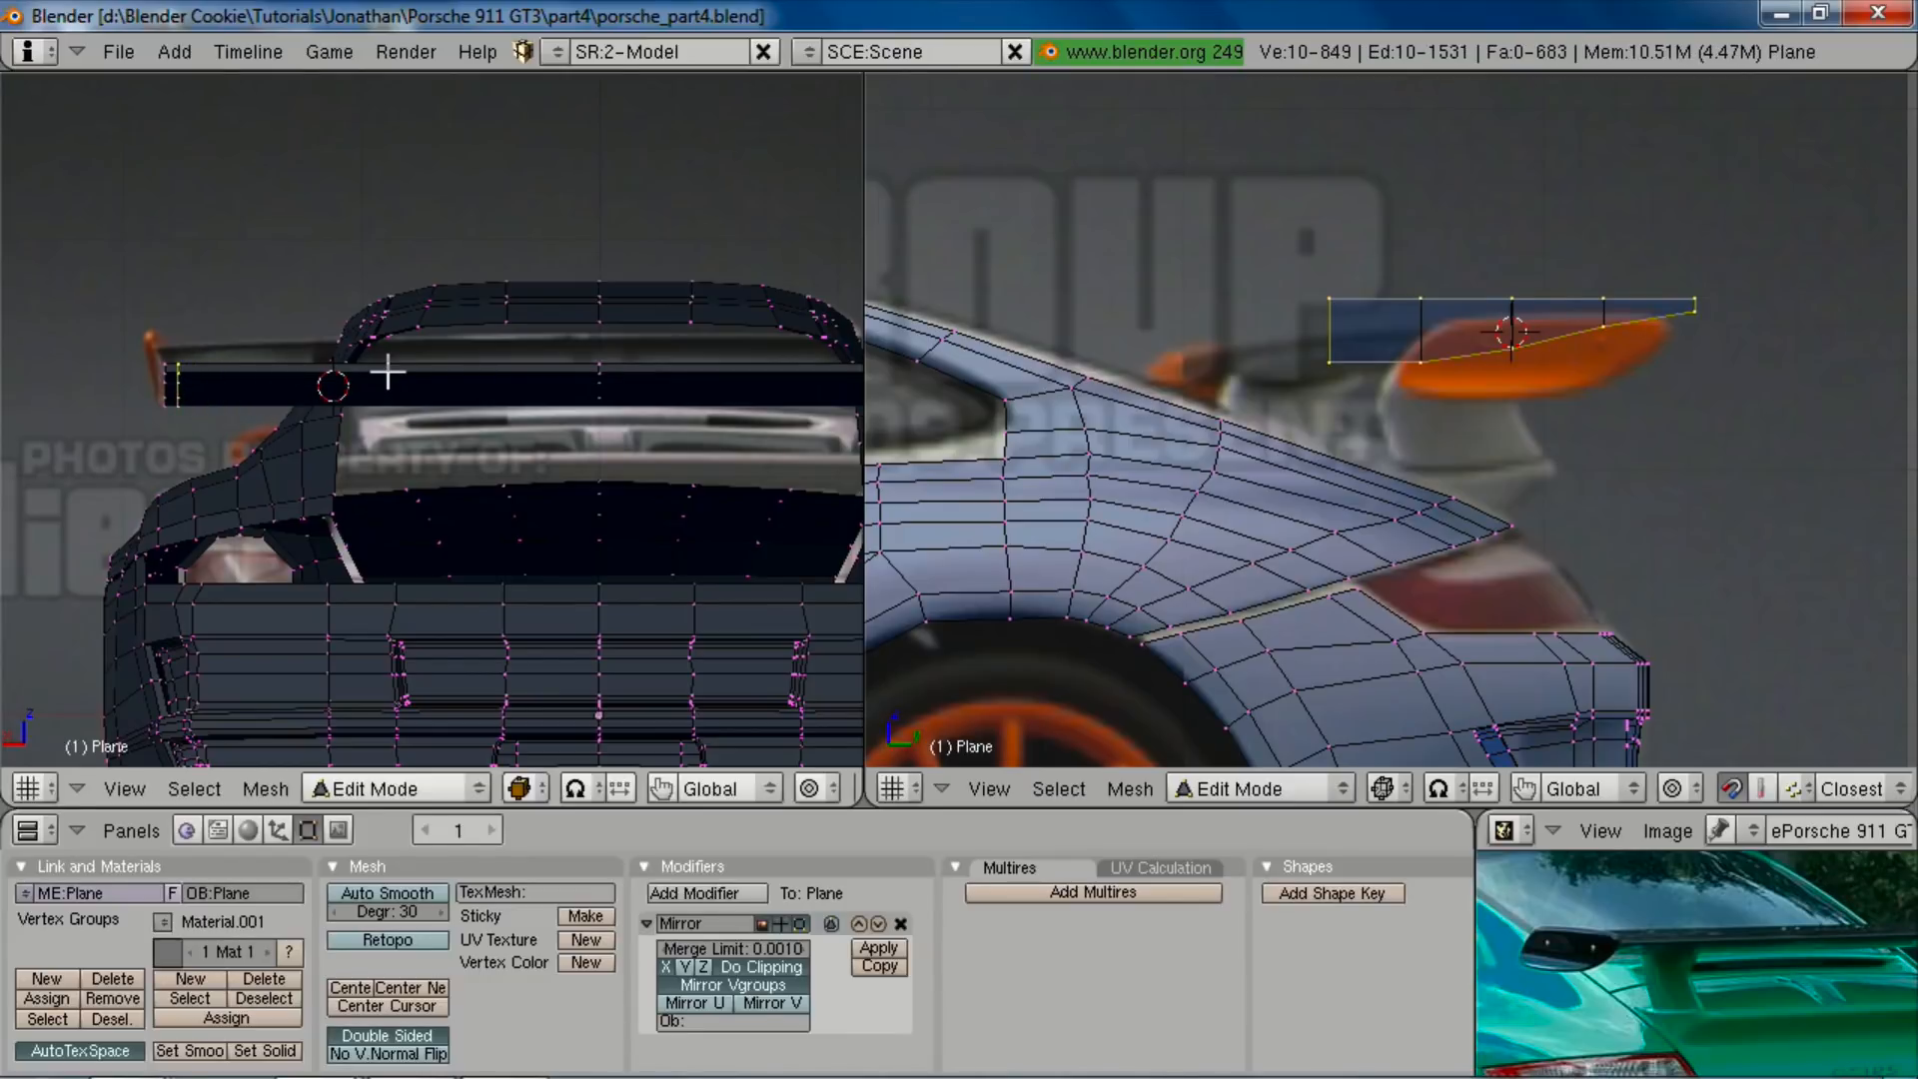
key(ctrl+r)
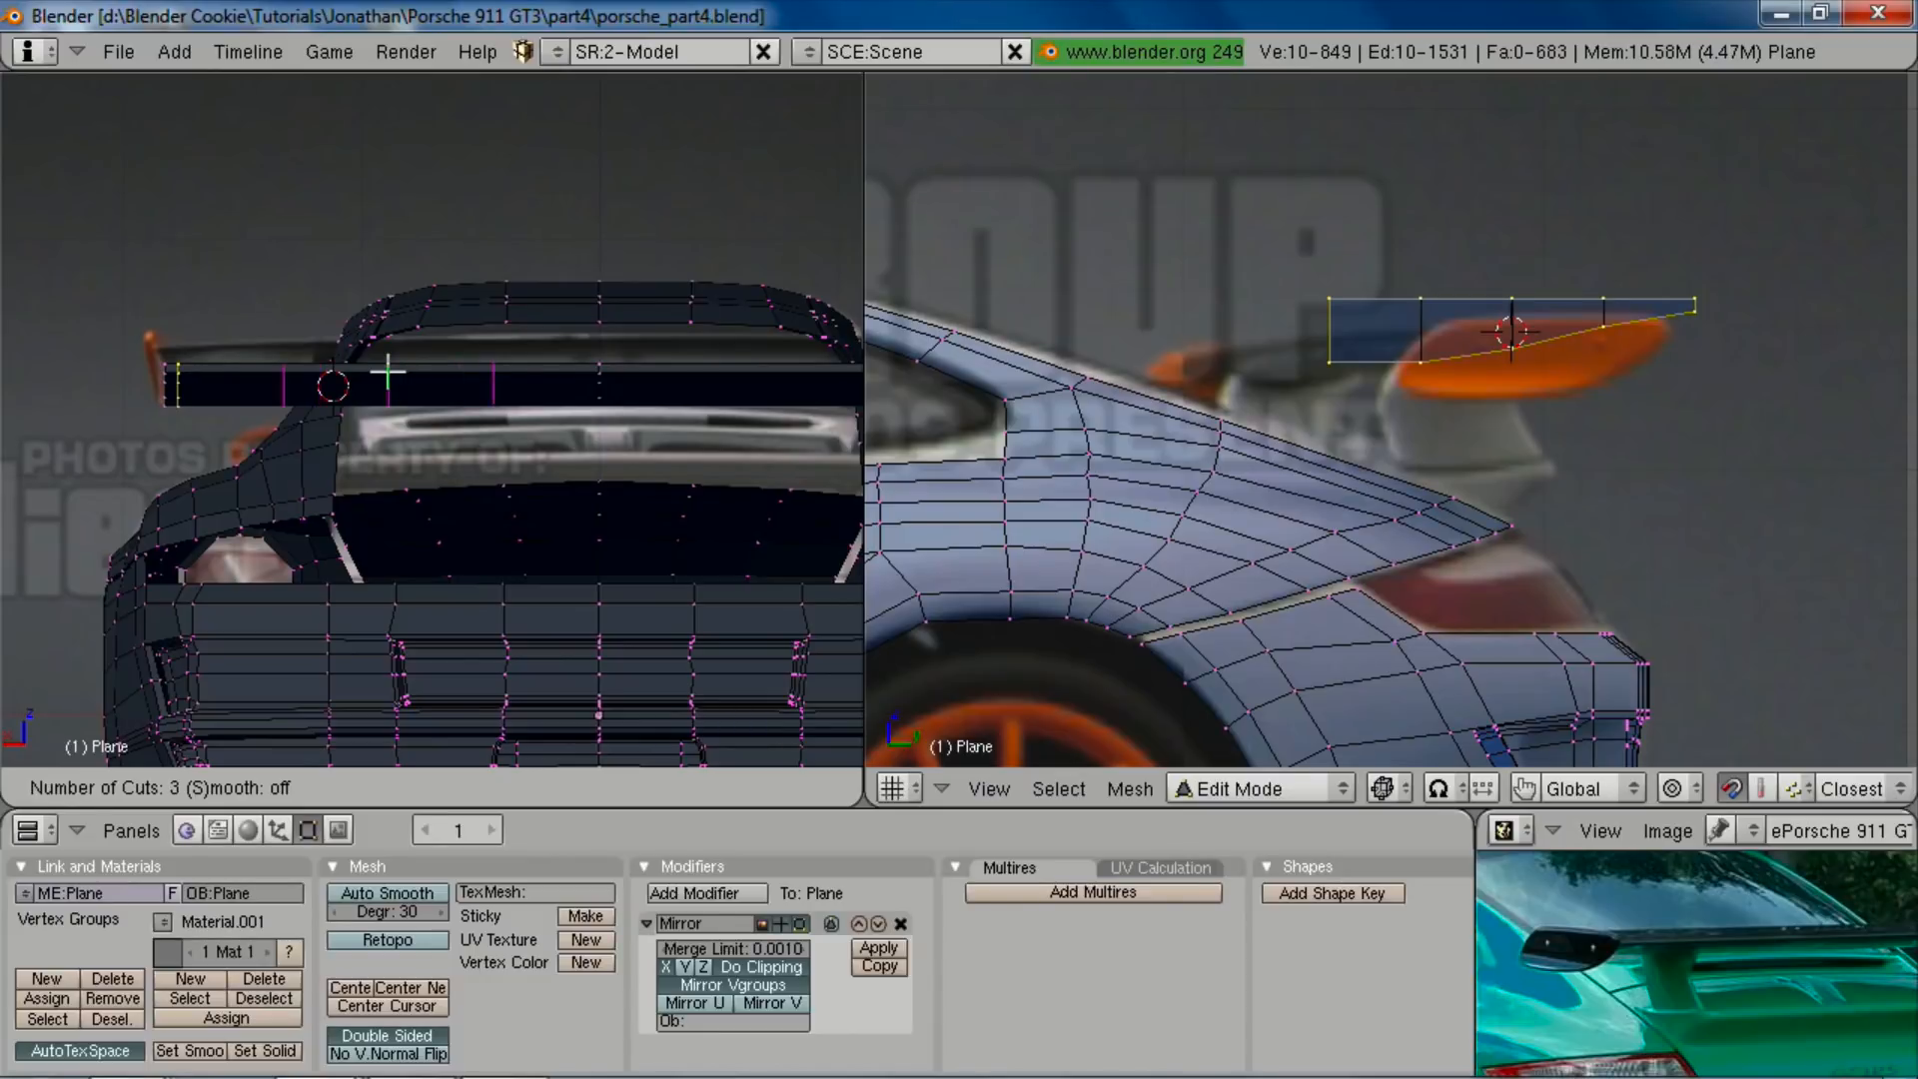
click(388, 370)
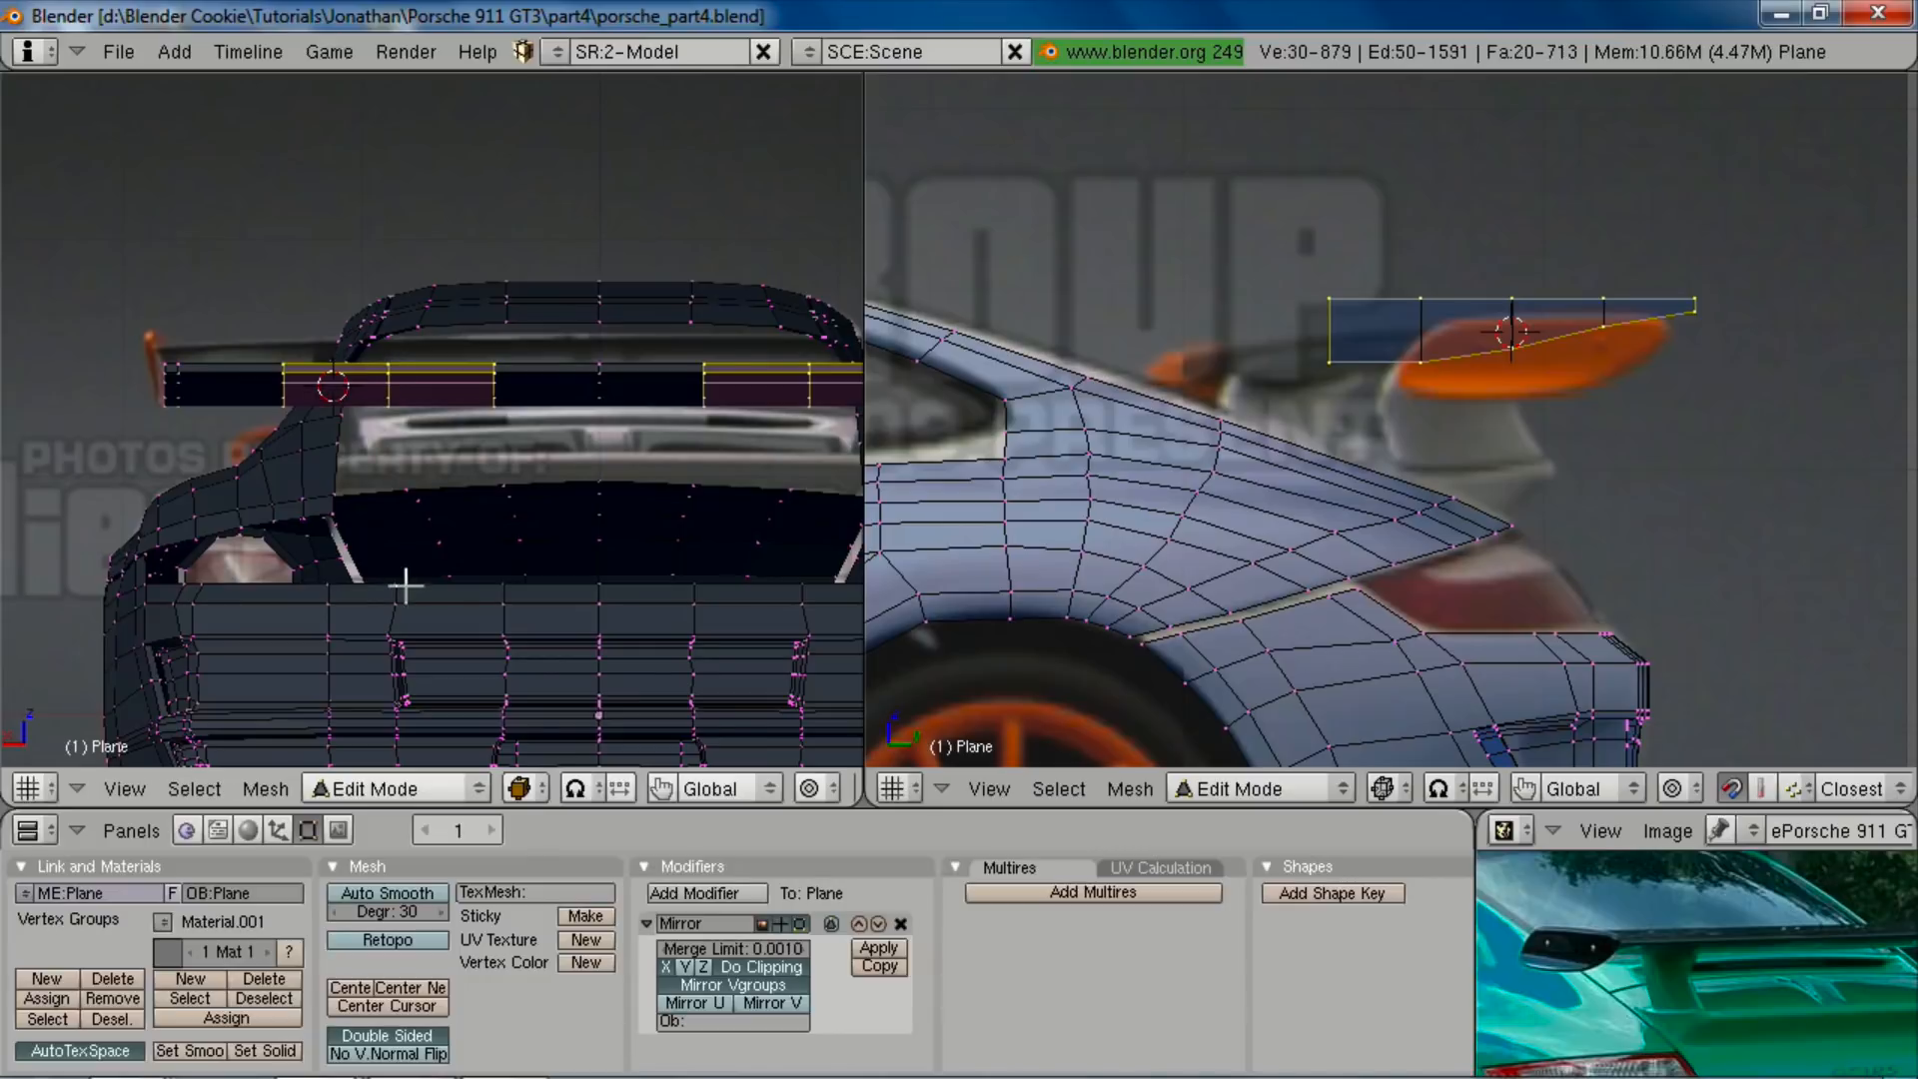
Step: Inspect the subdivided wing above the car body in perspective in Object Mode, and return to the rear view
scroll(407, 585, down, 4)
middle_drag(402, 455, 387, 589)
middle_drag(396, 523, 480, 499)
key(Tab)
scroll(431, 579, up, 3)
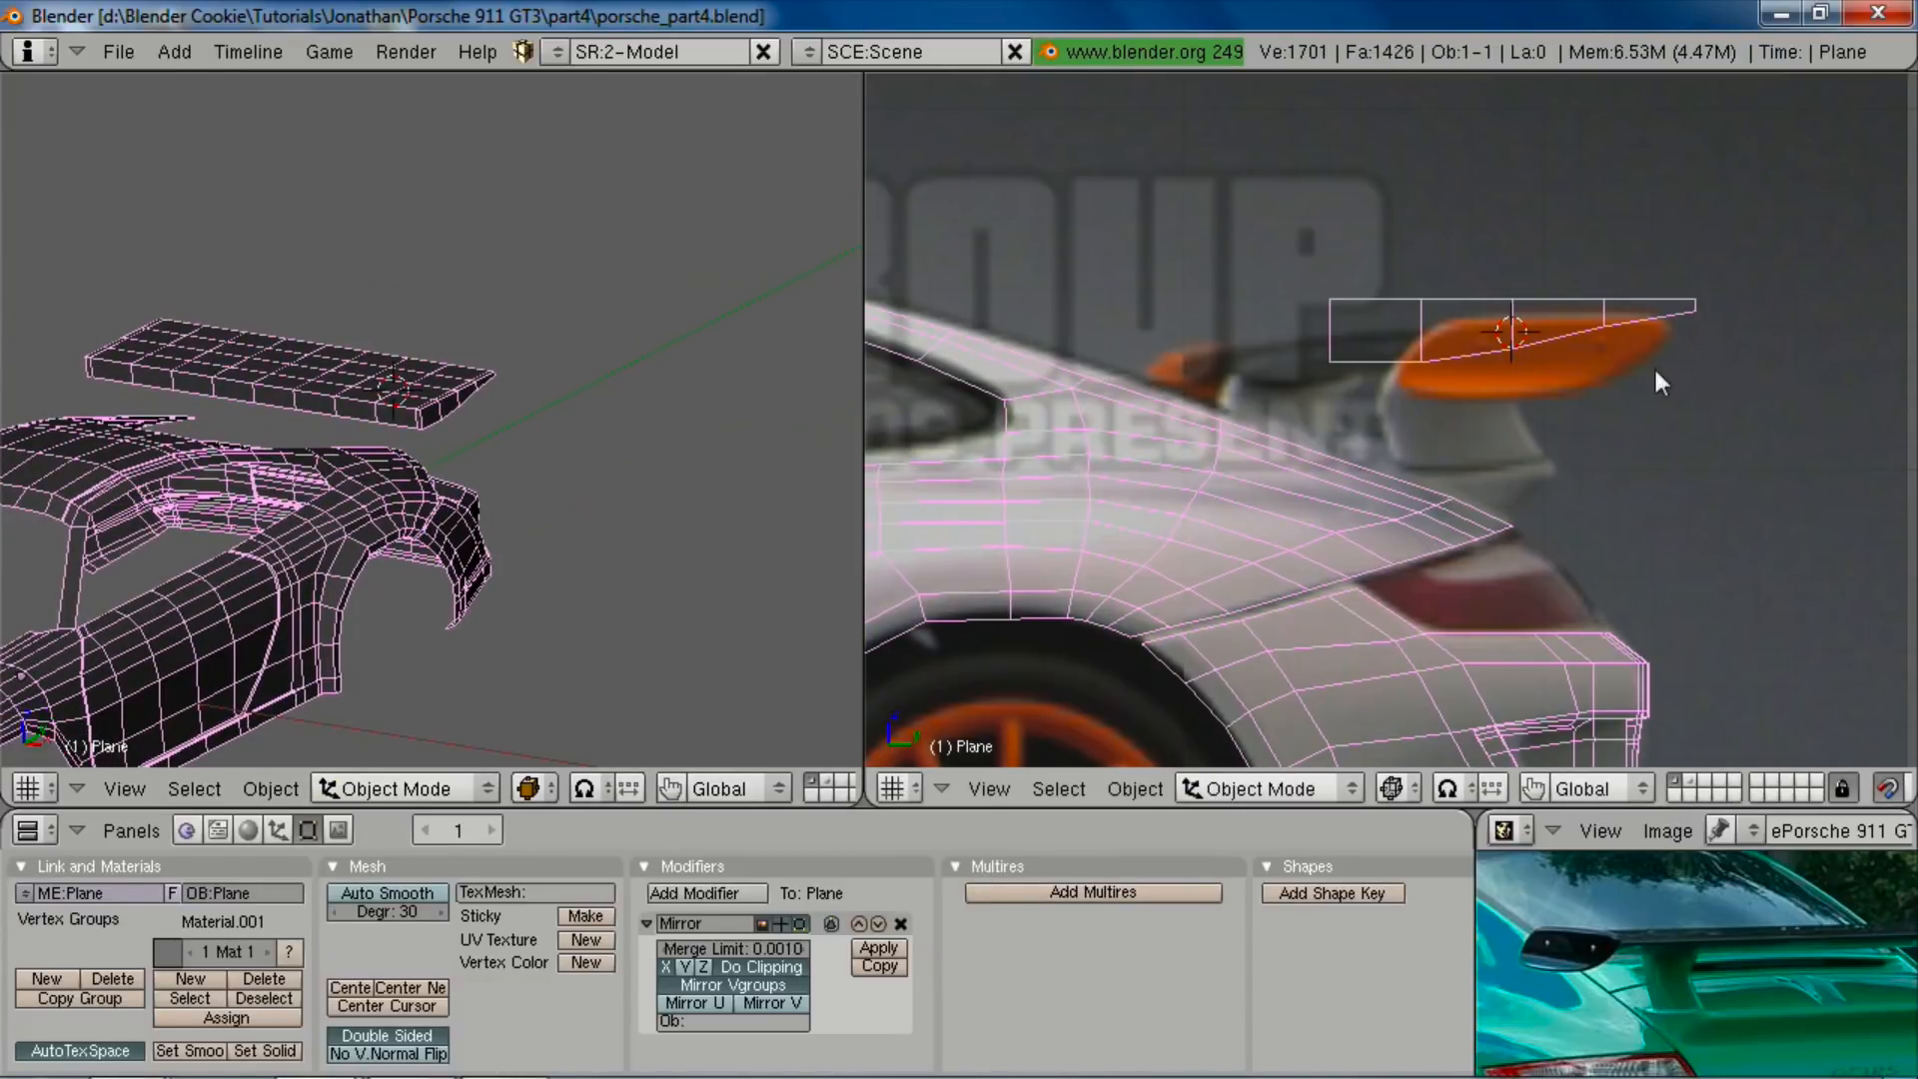
key(ctrl+KP_1)
key(KP_1)
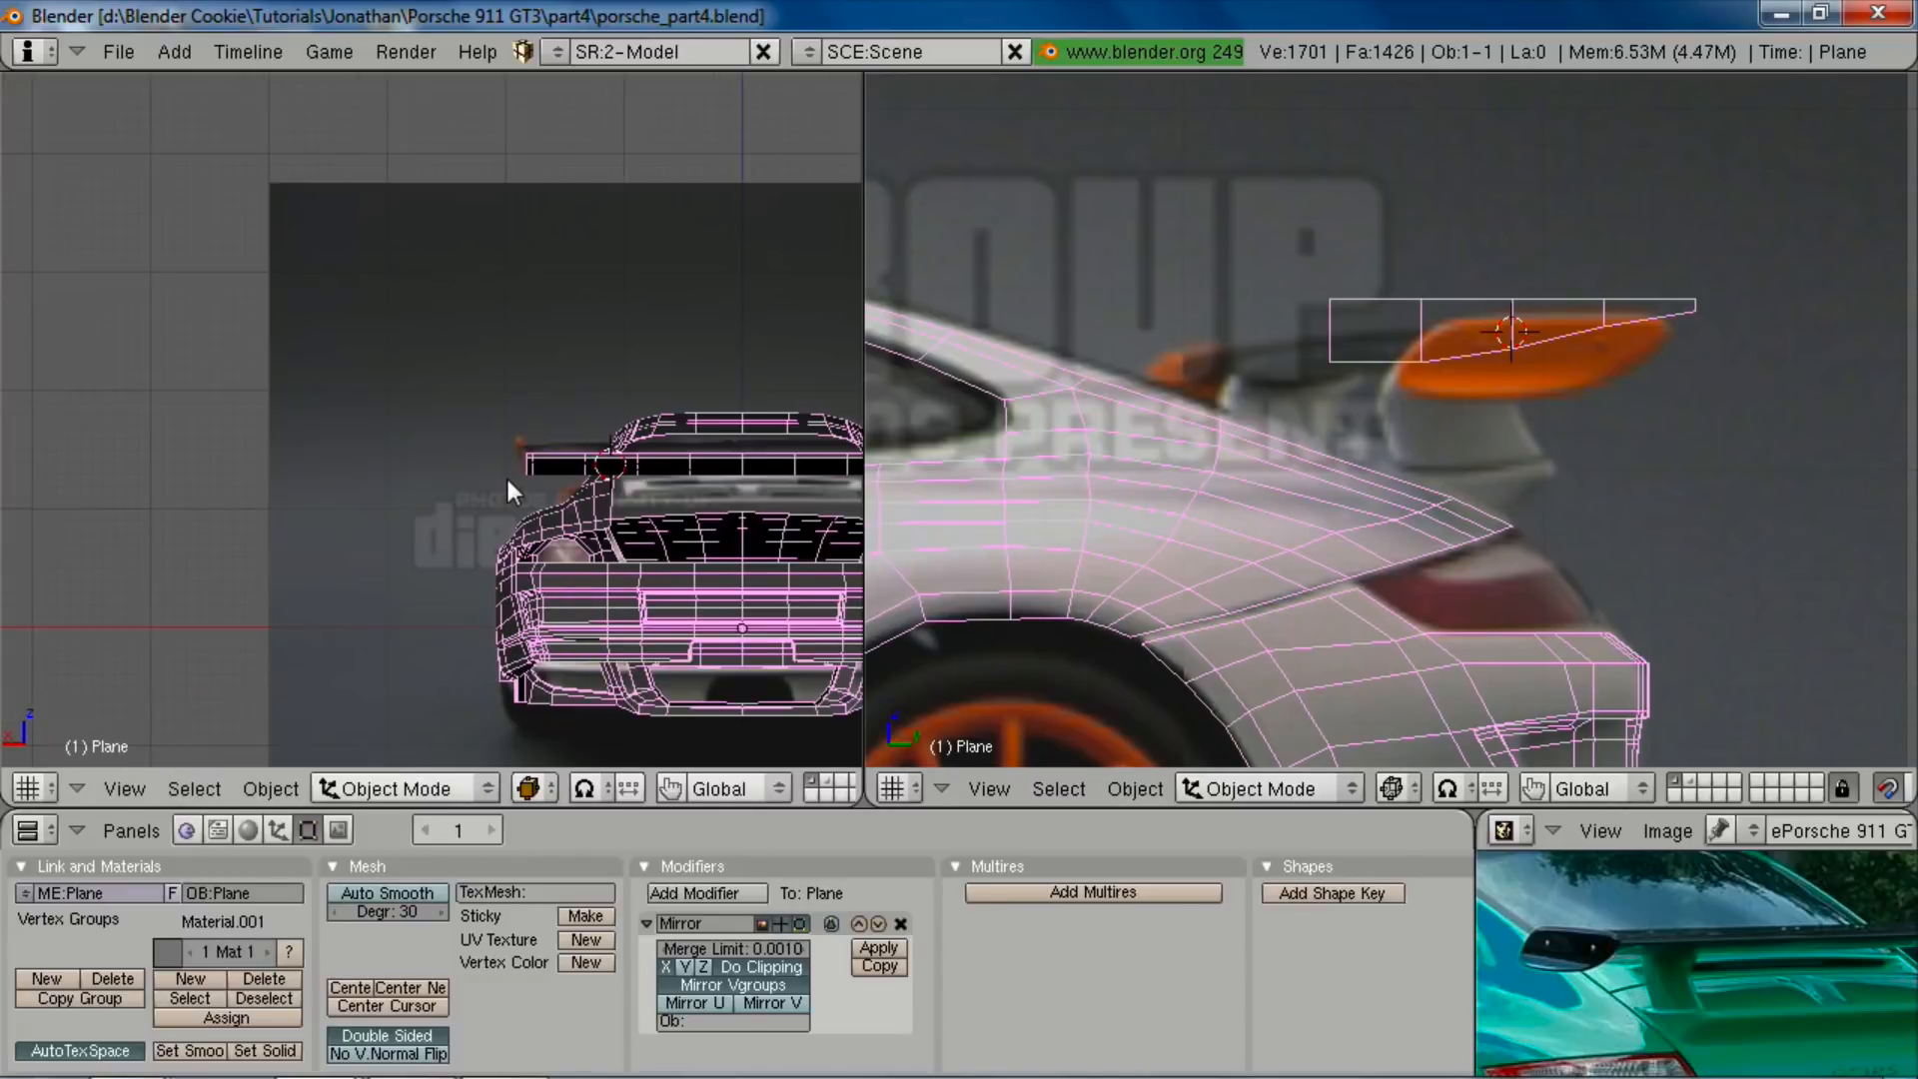
Step: Scale the entire wing slab along Y to about two thirds of its depth
ctrl+scroll(1581, 333, down, 1)
key(Tab)
key(a)
key(a)
key(l)
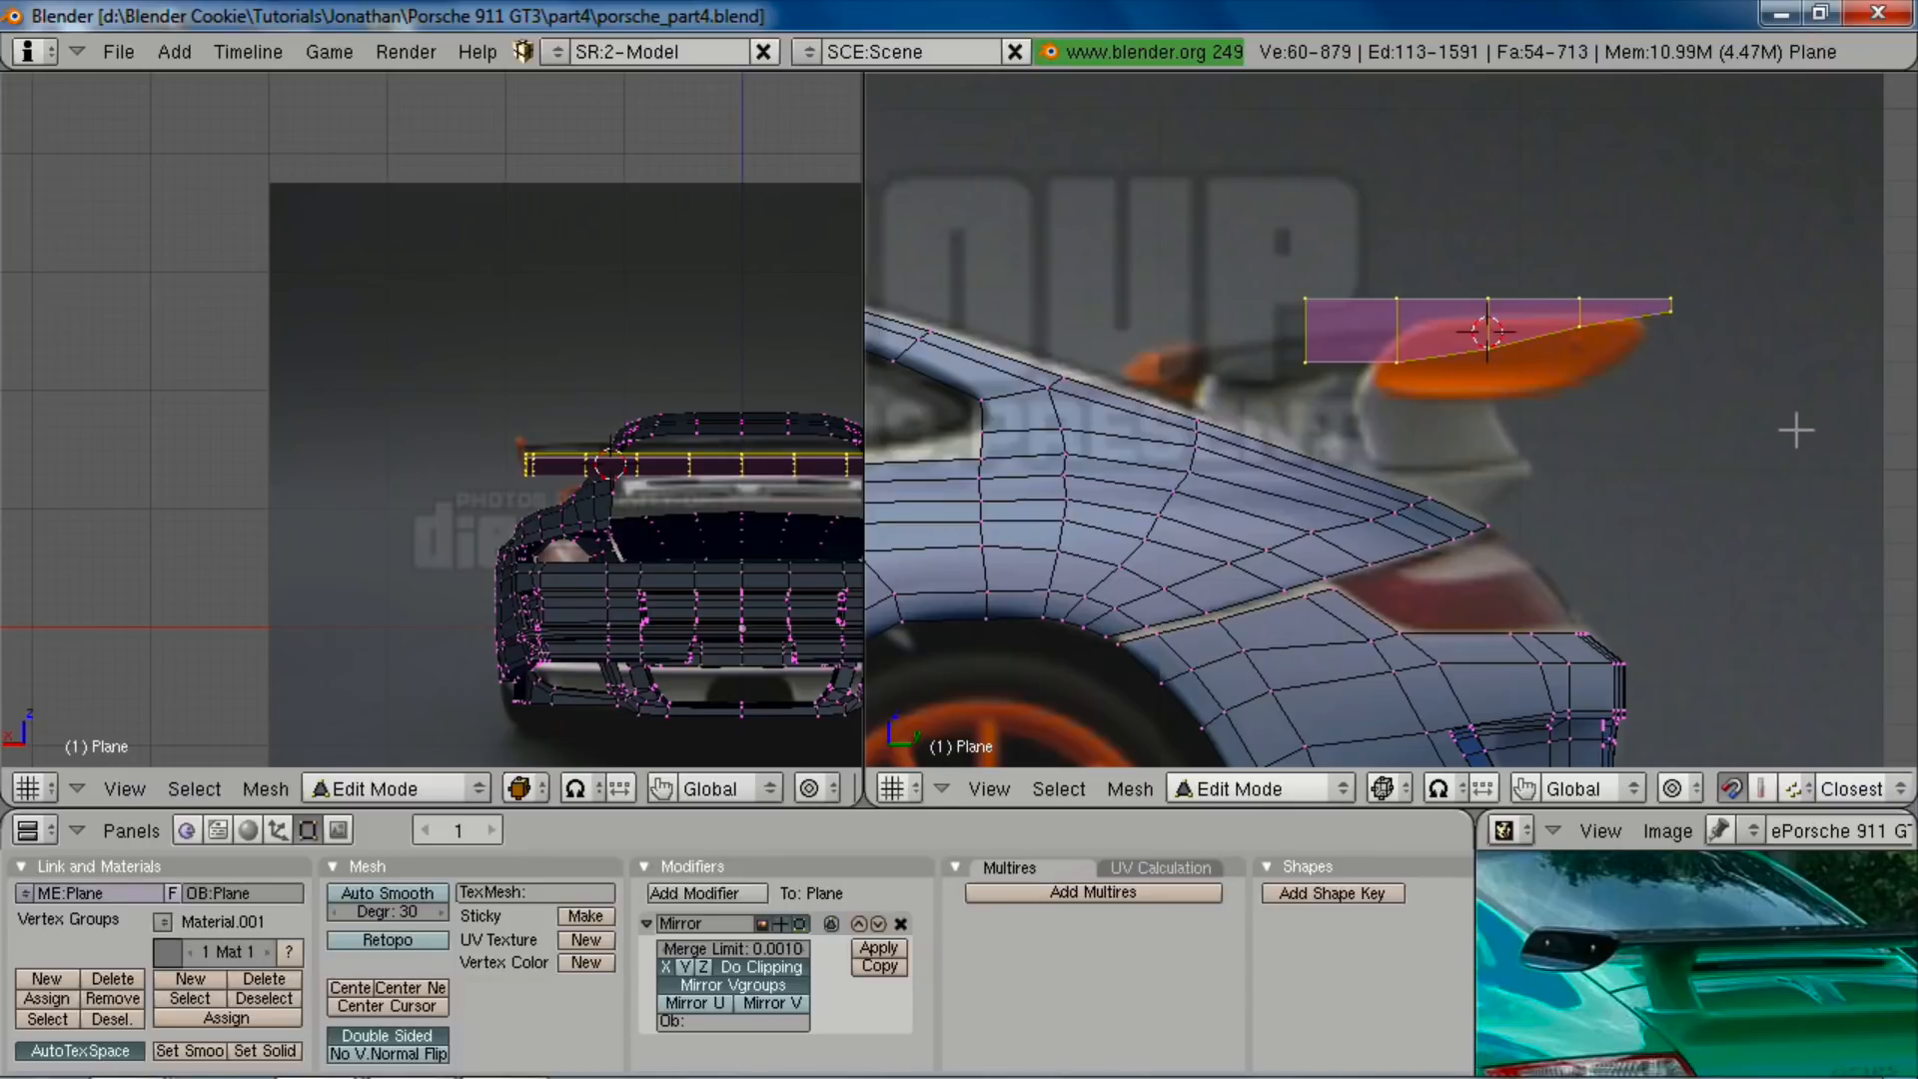
key(s)
key(y)
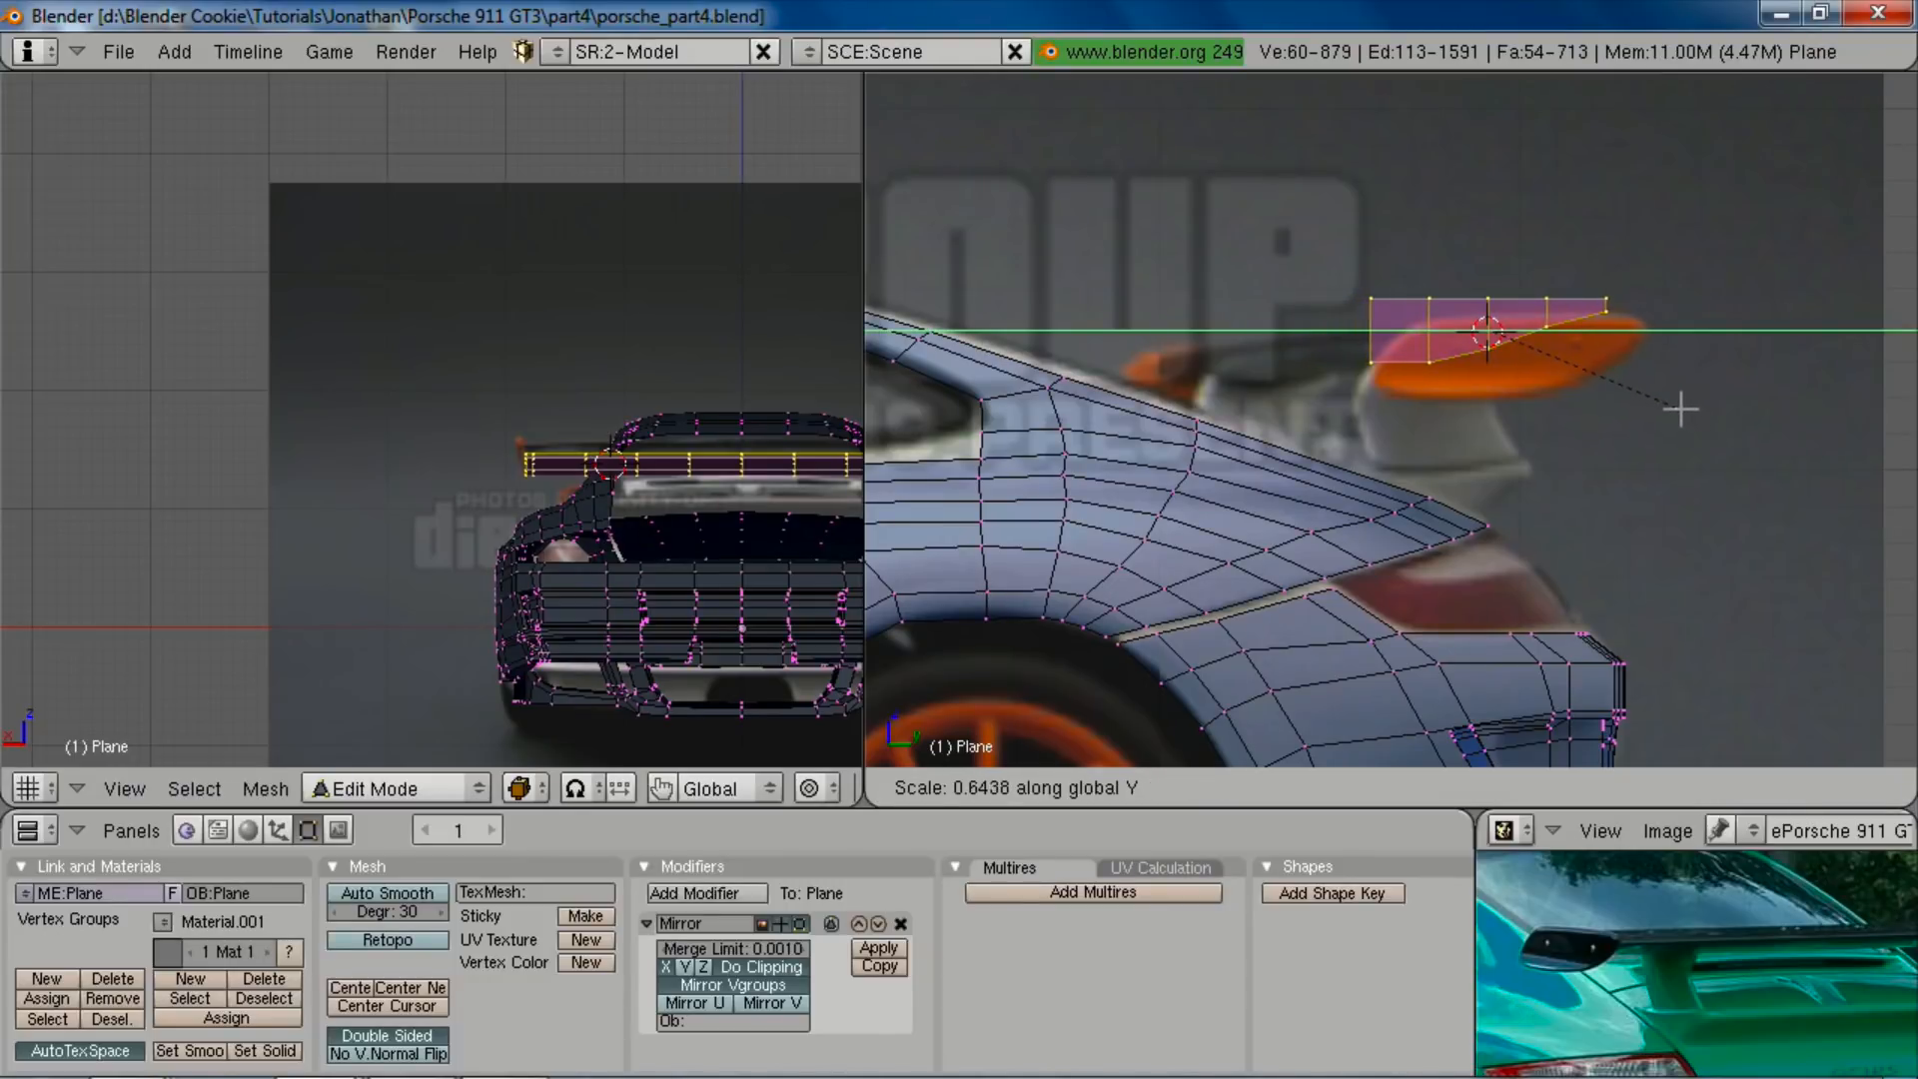
click(1695, 411)
Step: Check the wing's position in the reference photo and move the slab forward along Y by about 0.054
key(g)
key(y)
key(Escape)
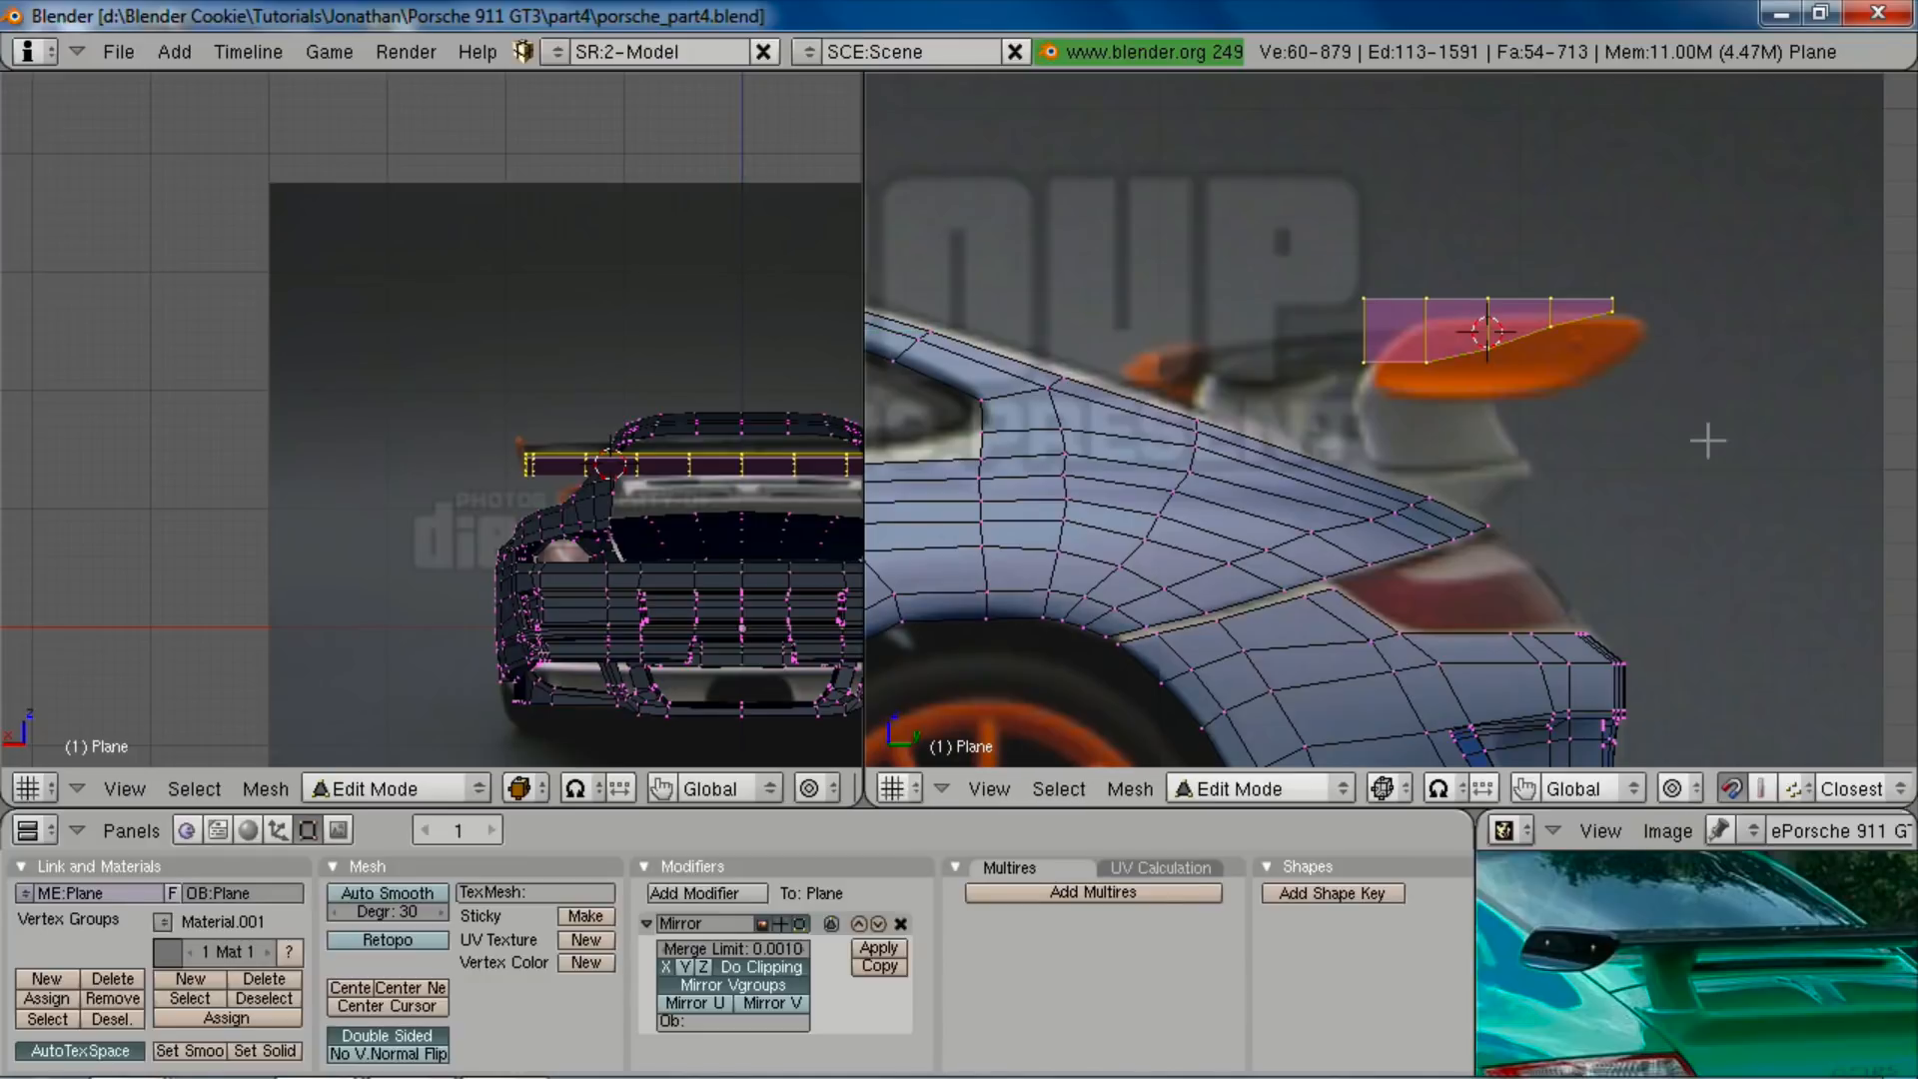
mouse_move(1755, 957)
middle_down()
mouse_move(1747, 917)
mouse_move(1731, 980)
middle_up()
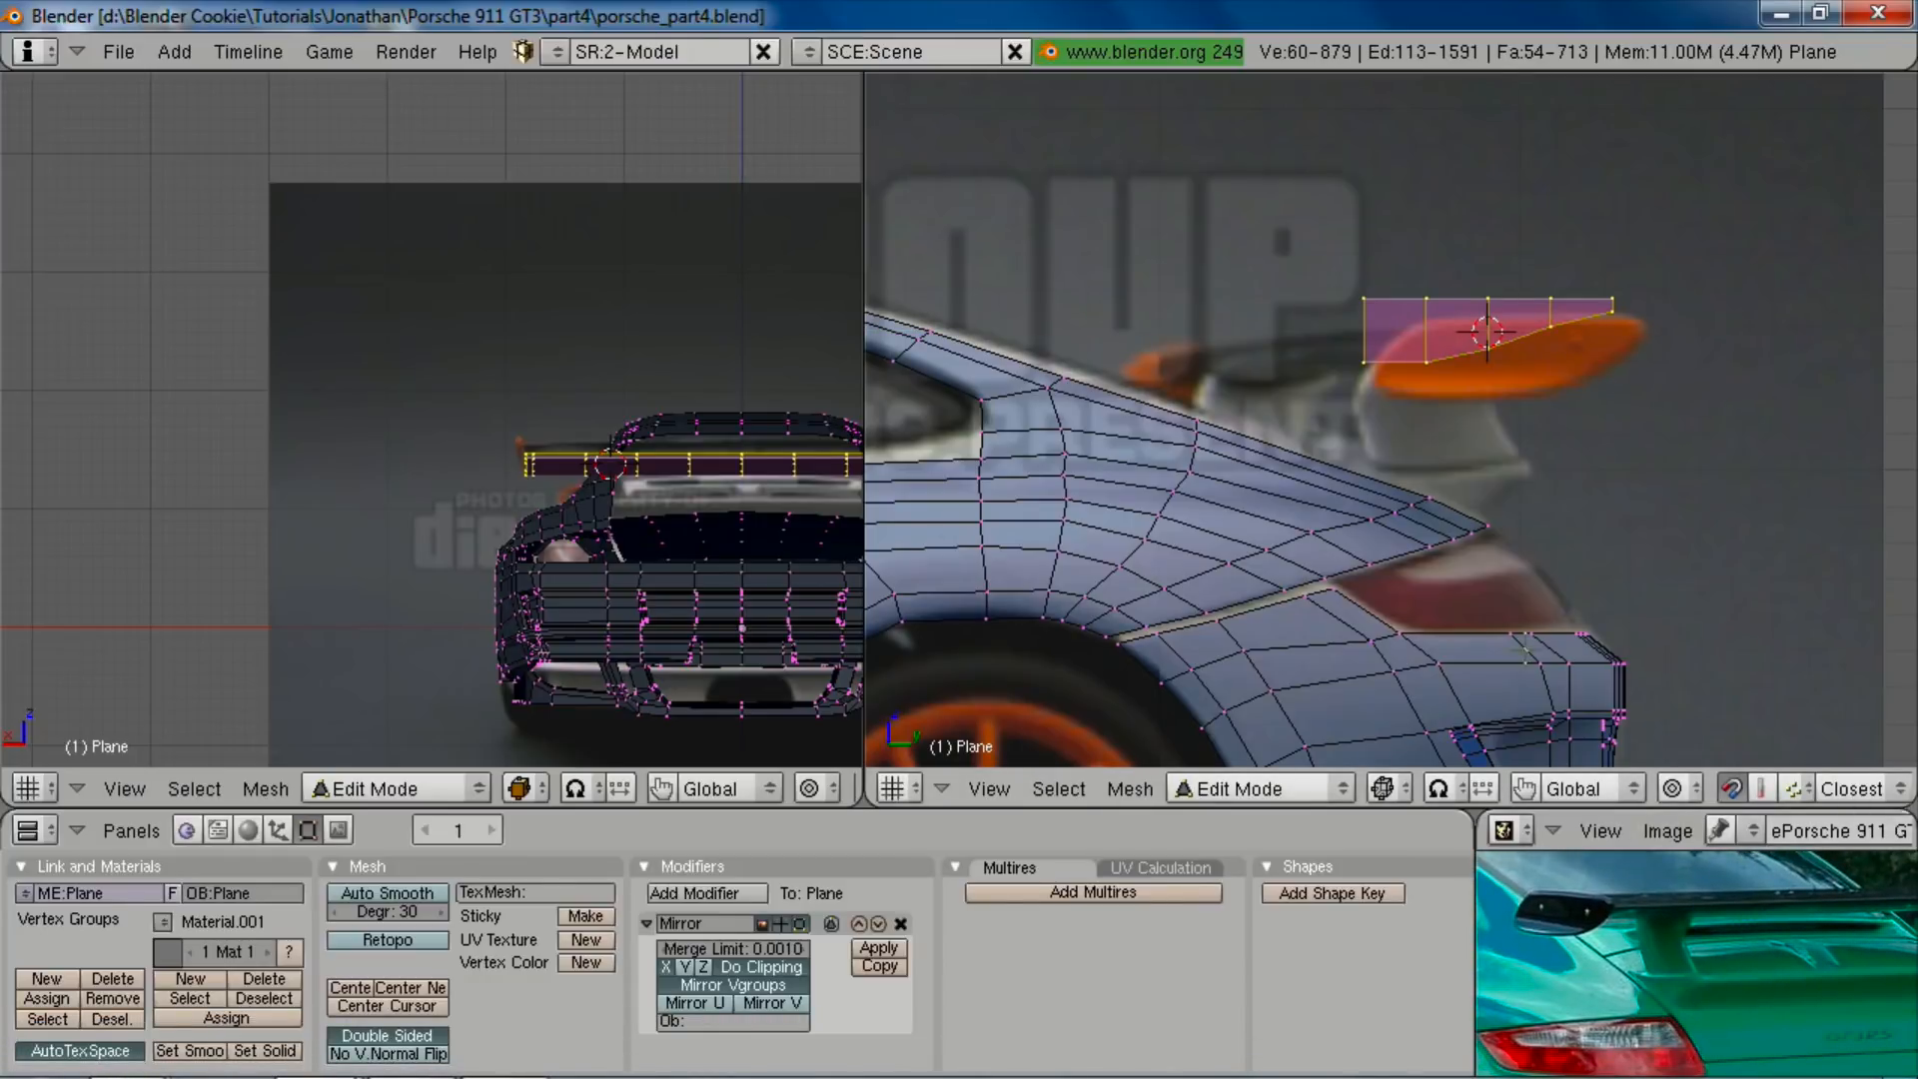
key(g)
key(y)
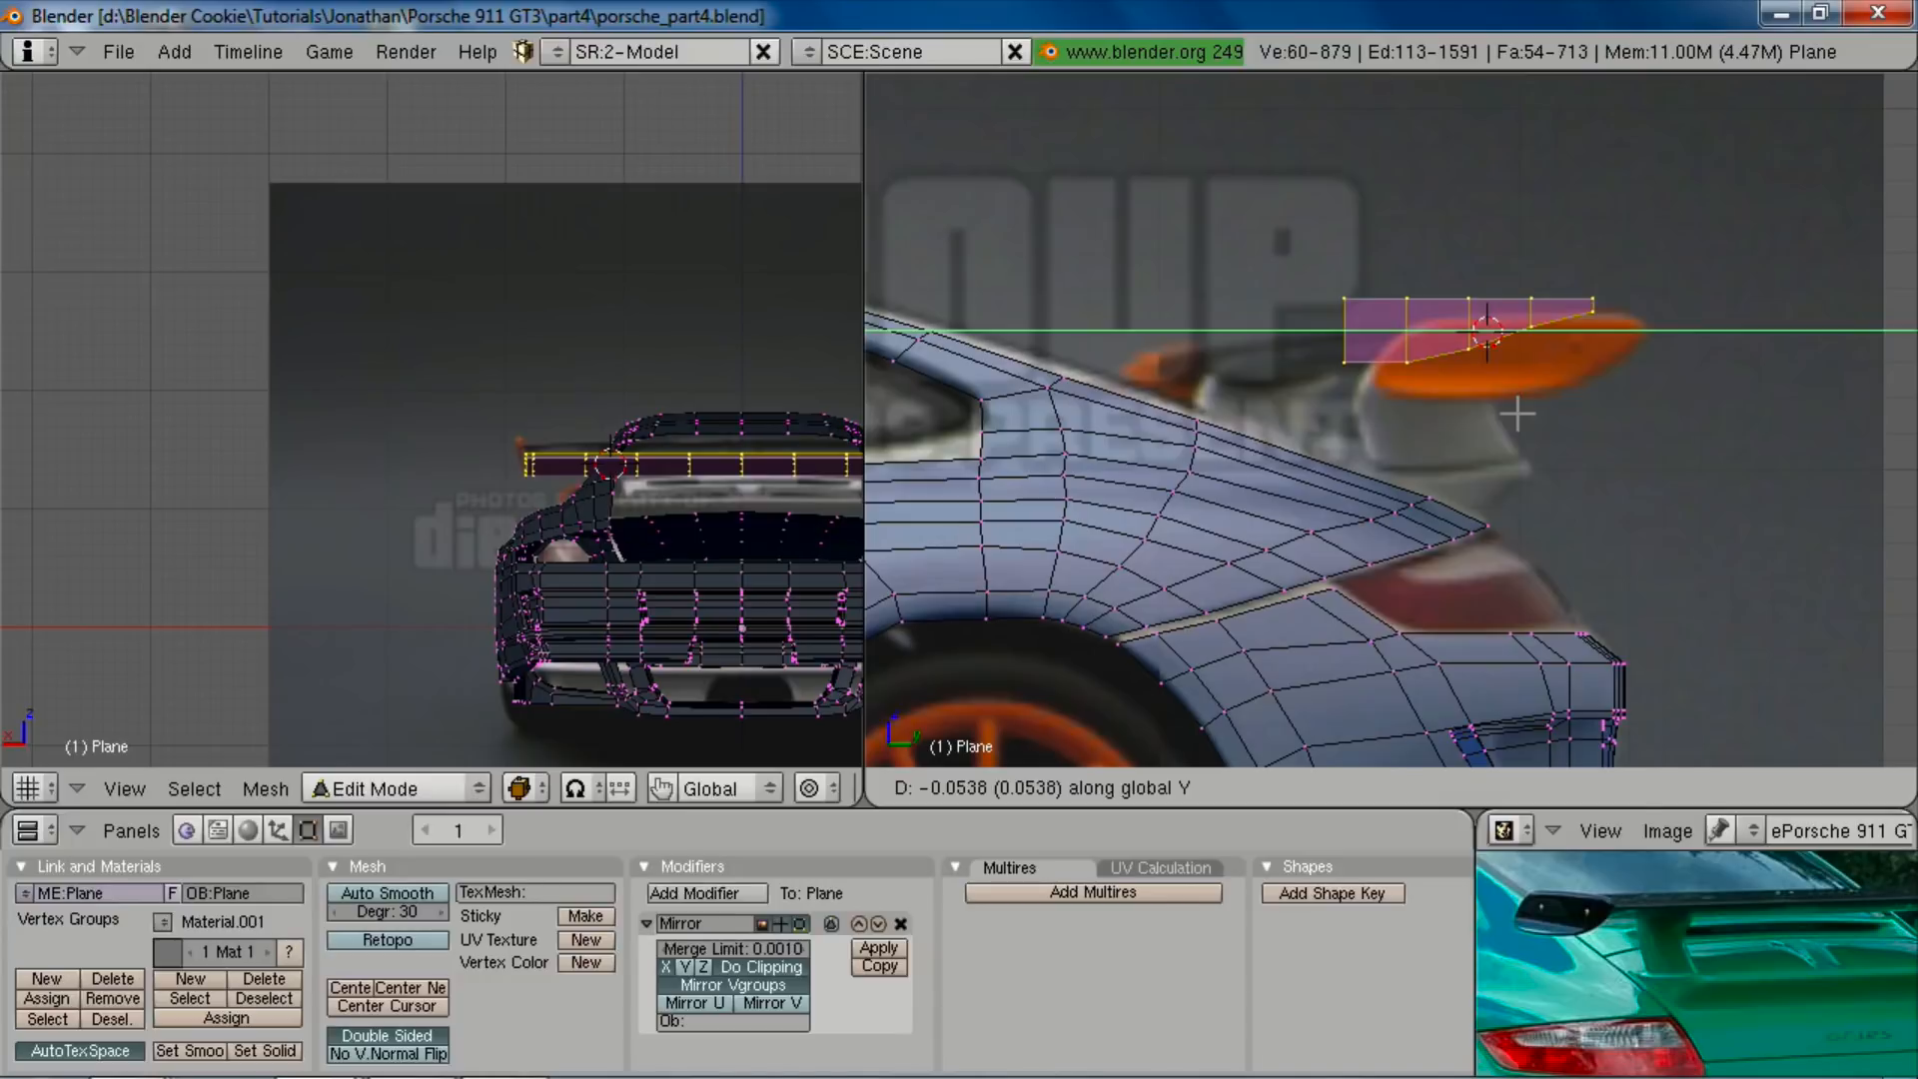
click(1517, 414)
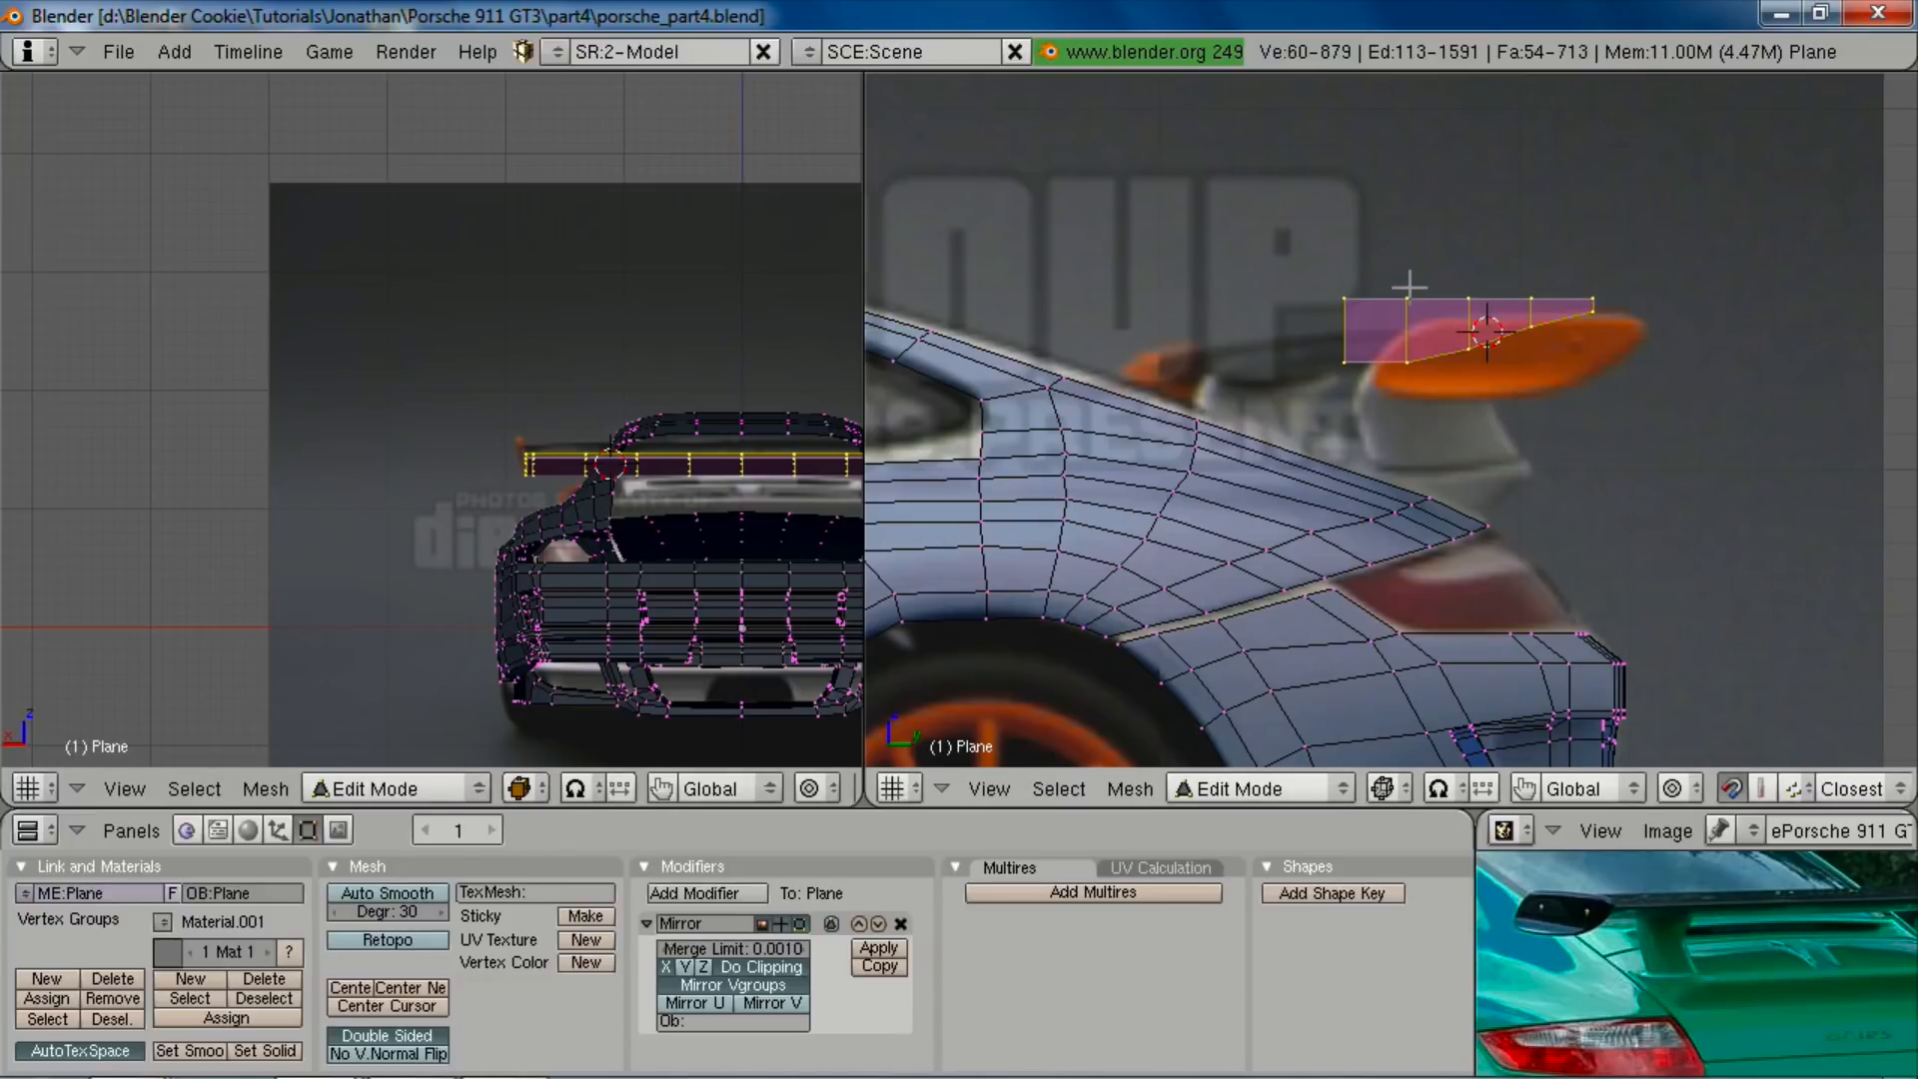
Step: Add a loop cut around the slab midway through its thickness and scale that loop slightly outward along Y
key(ctrl+r)
click(1368, 322)
click(1364, 323)
click(1361, 323)
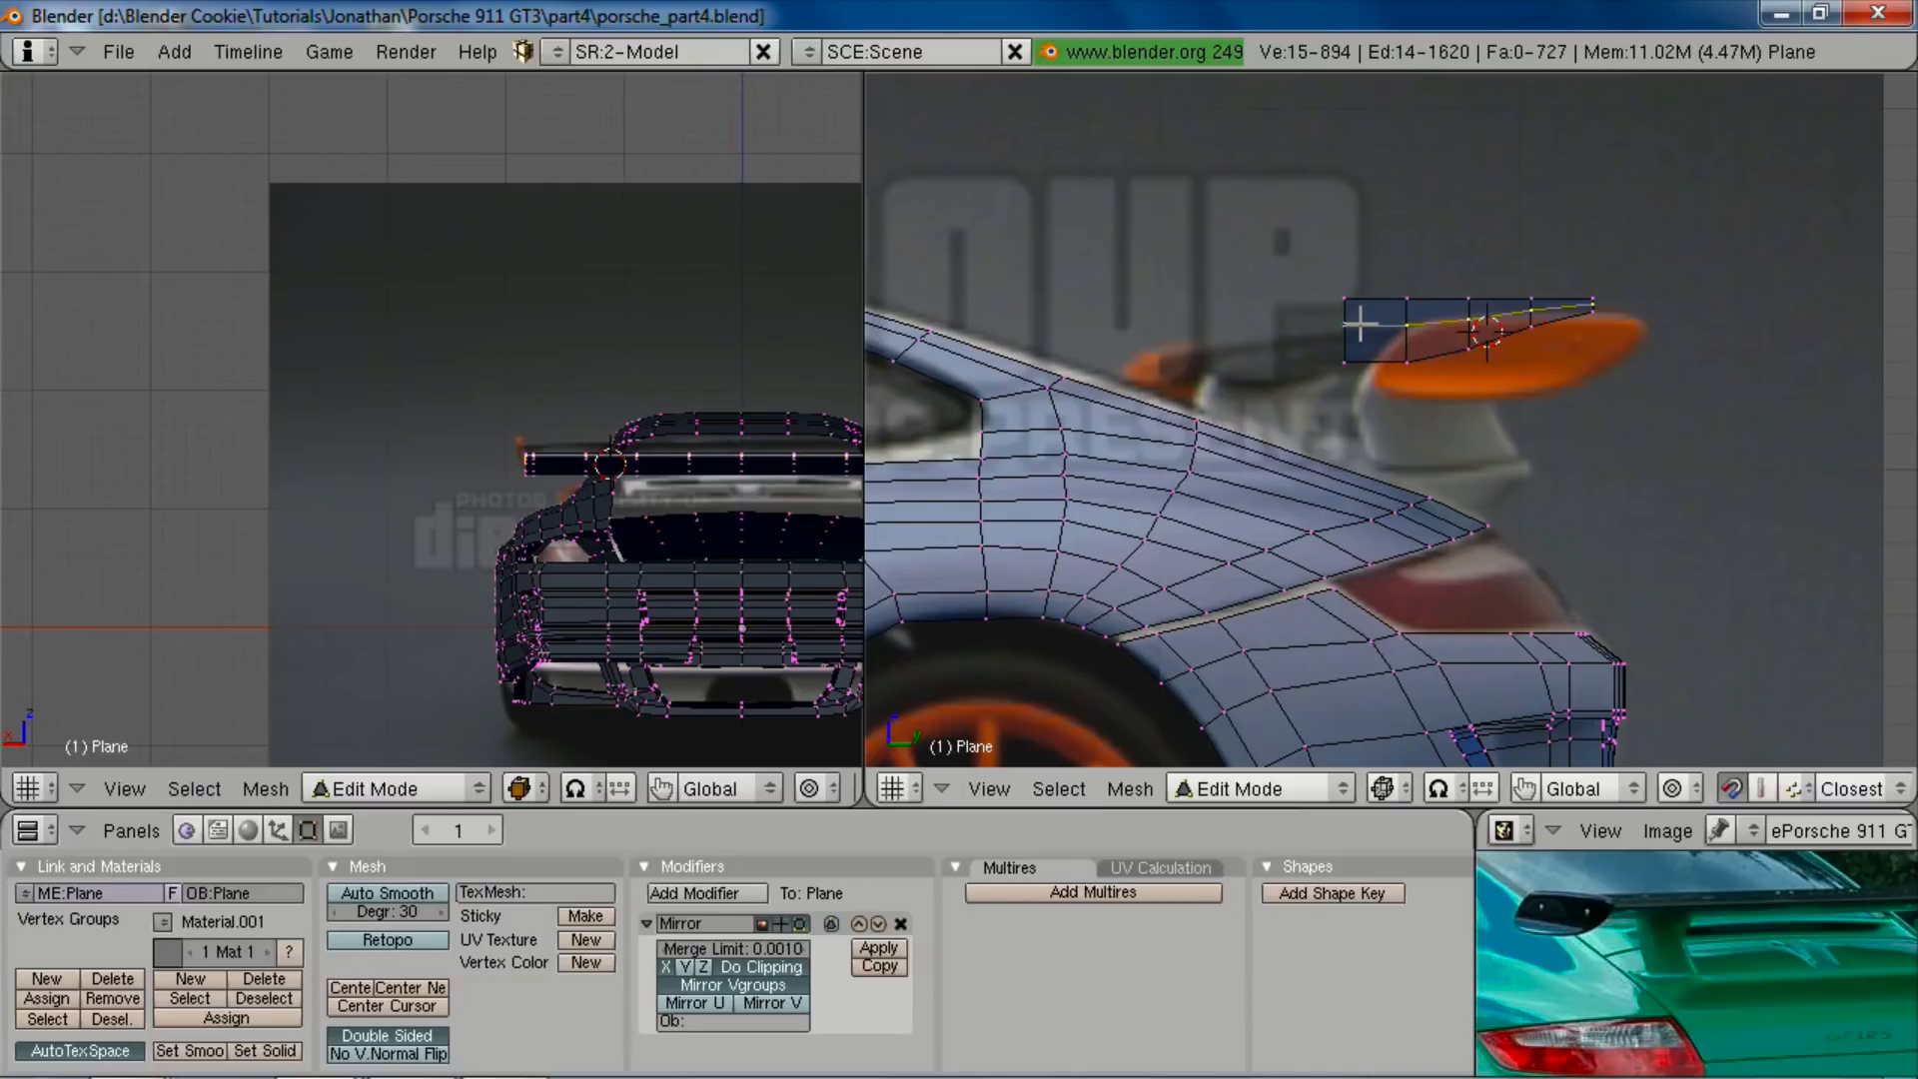
key(s)
key(y)
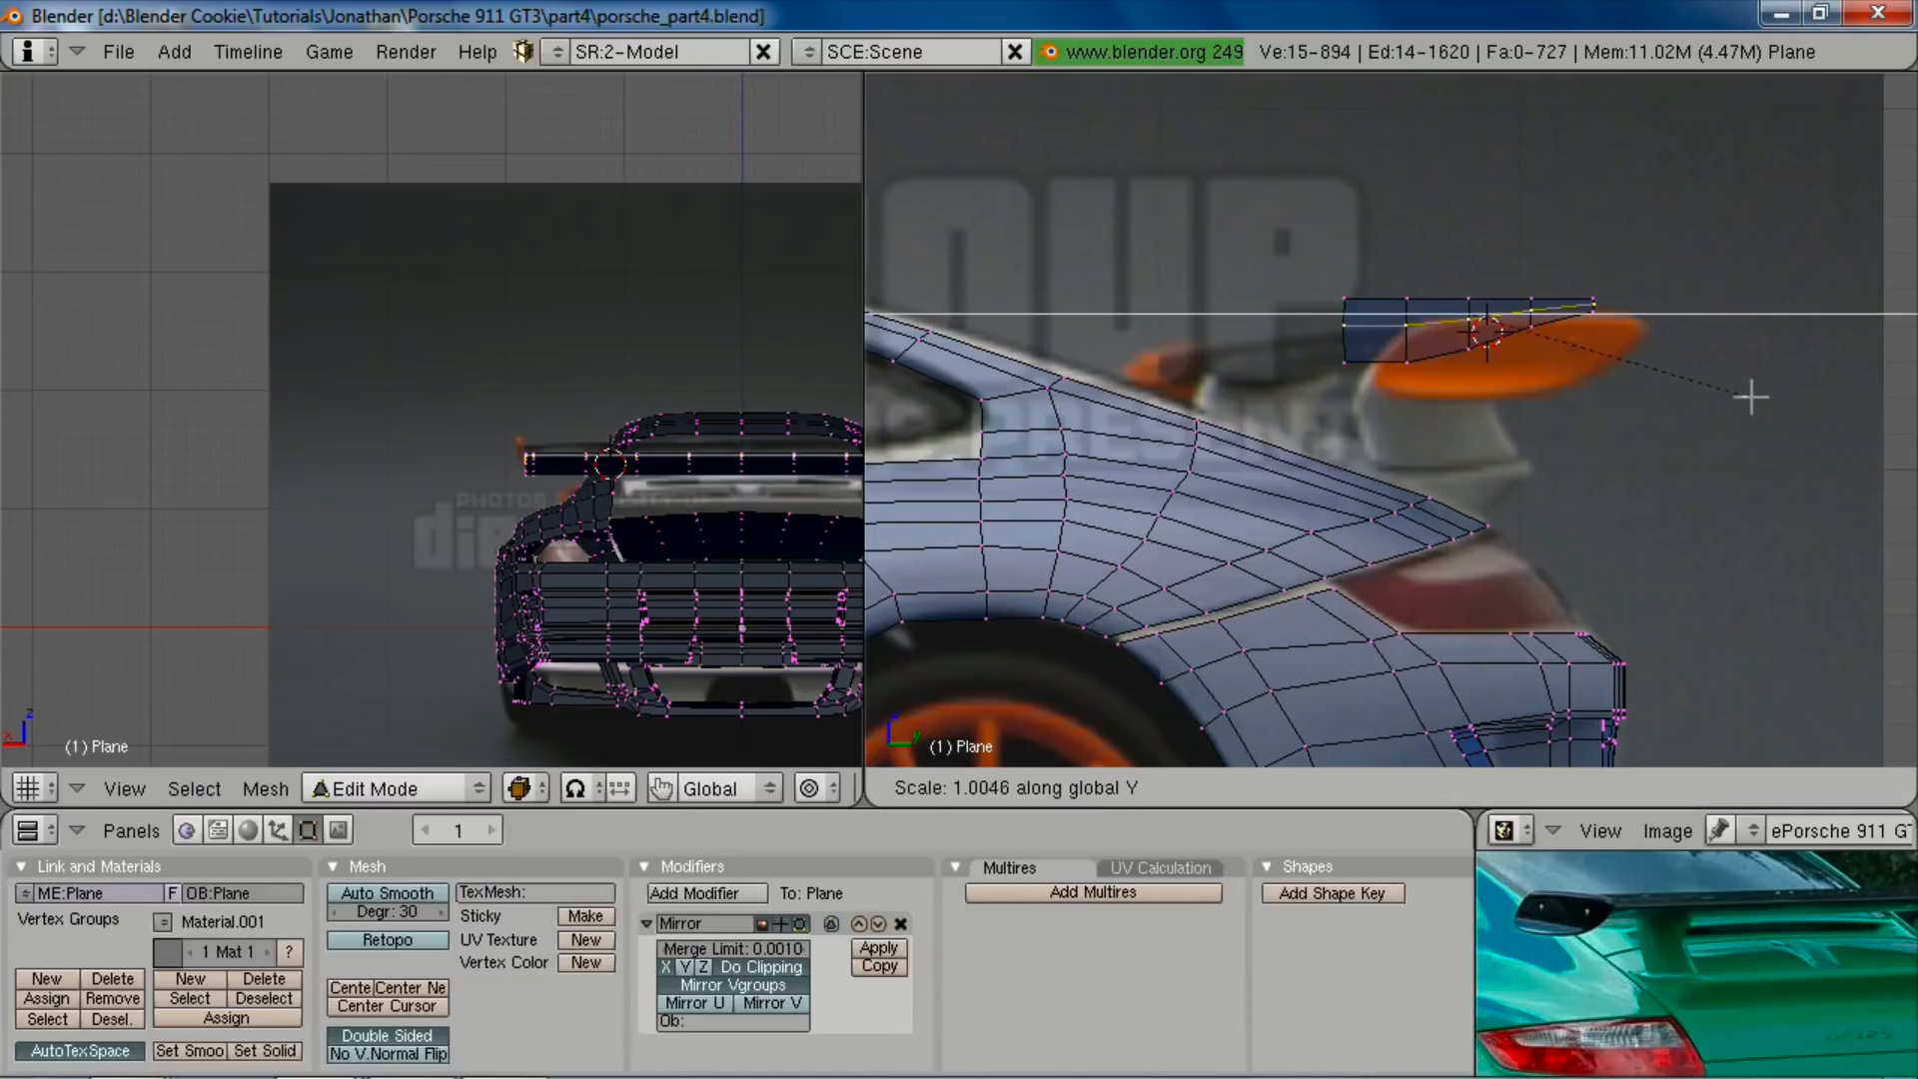
click(1784, 462)
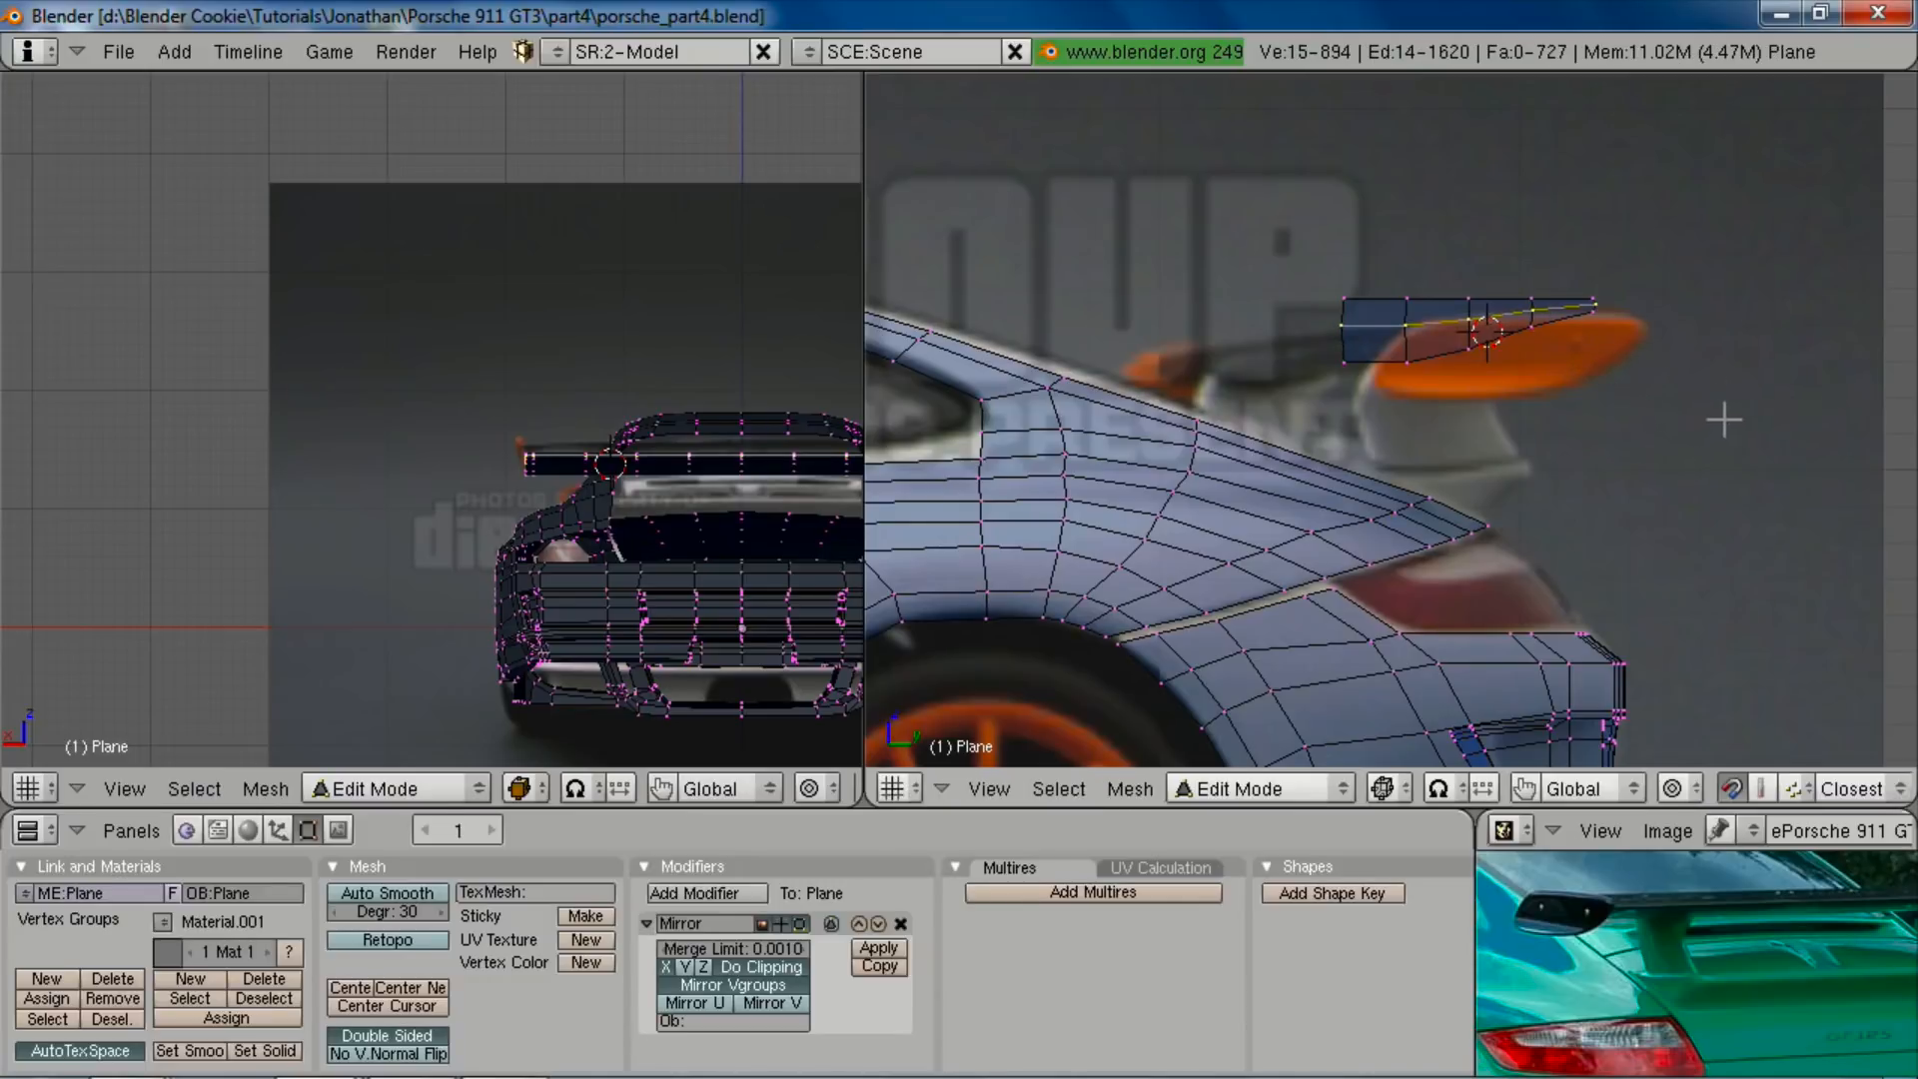
Step: Adjust the height of the mid-thickness loop's front vertices along Z in the side view
scroll(1680, 310, up, 1)
key(a)
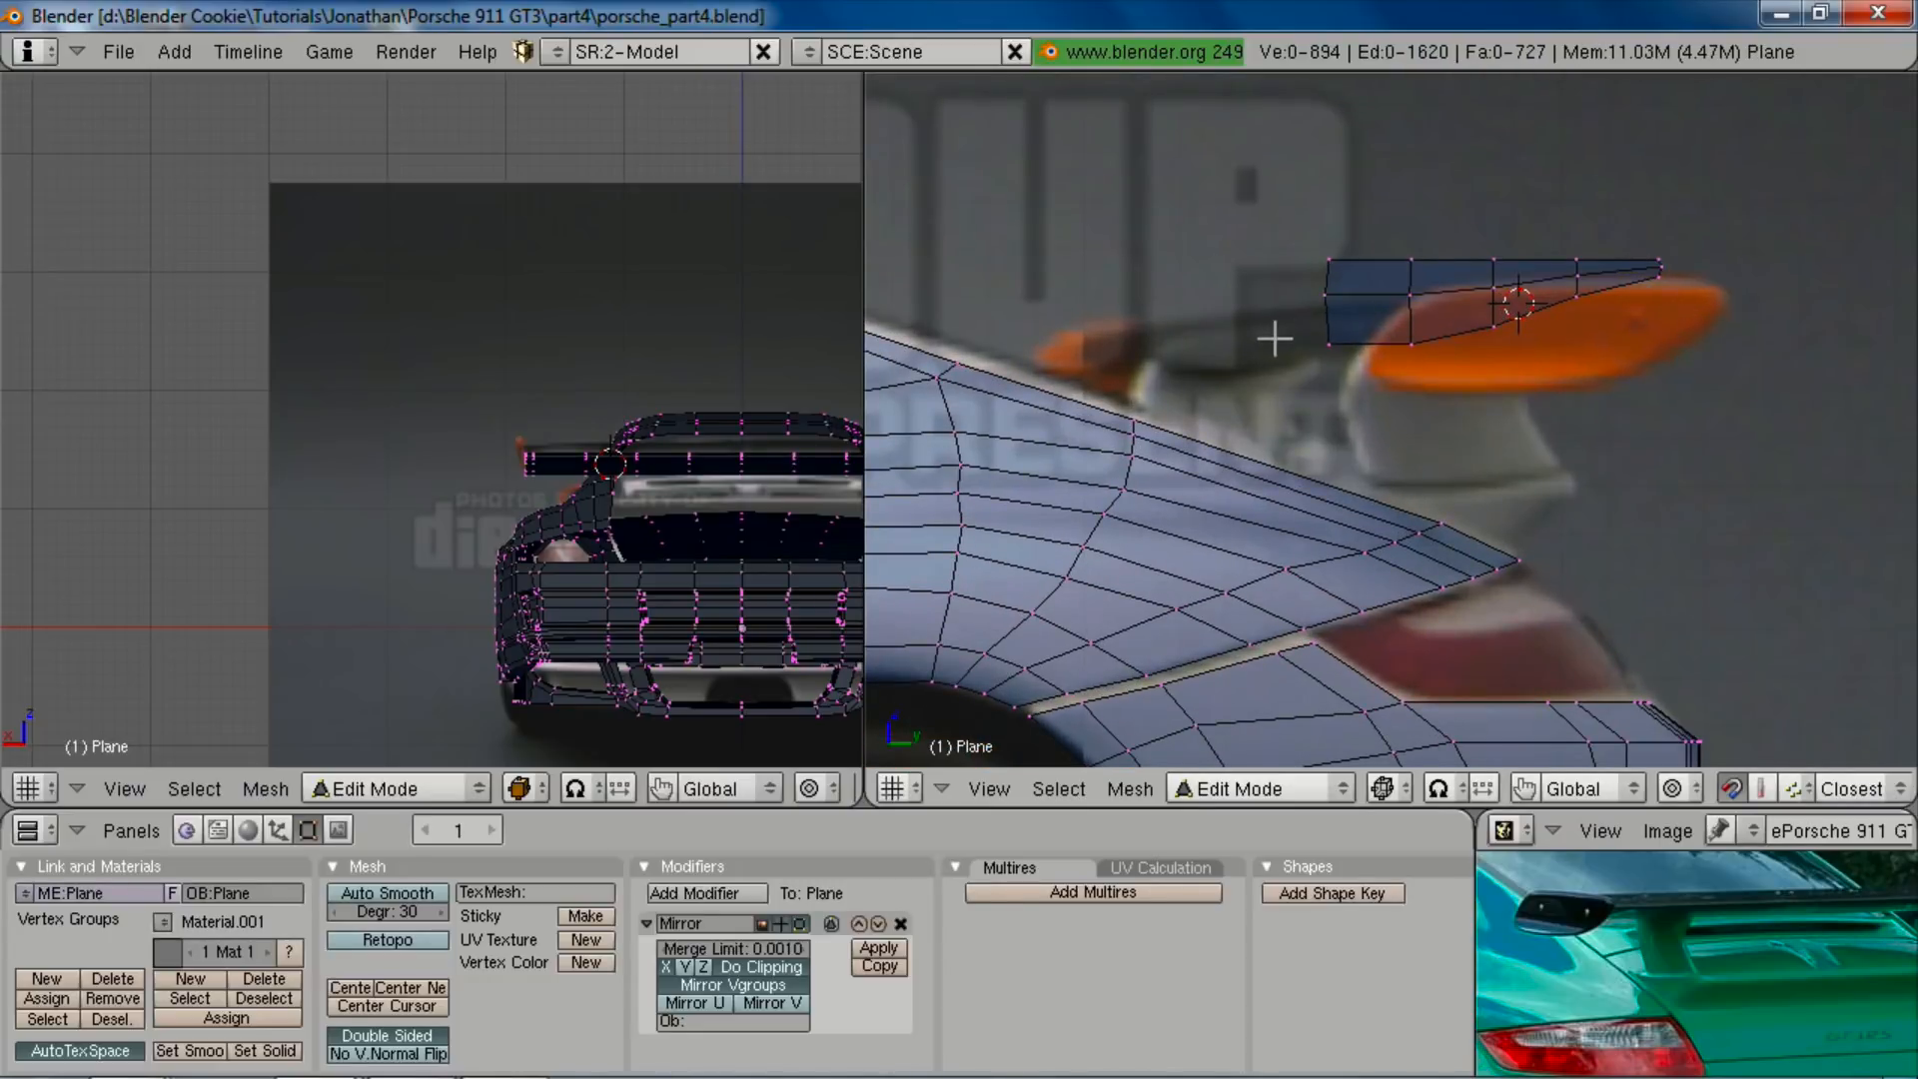
alt+right_click(1336, 309)
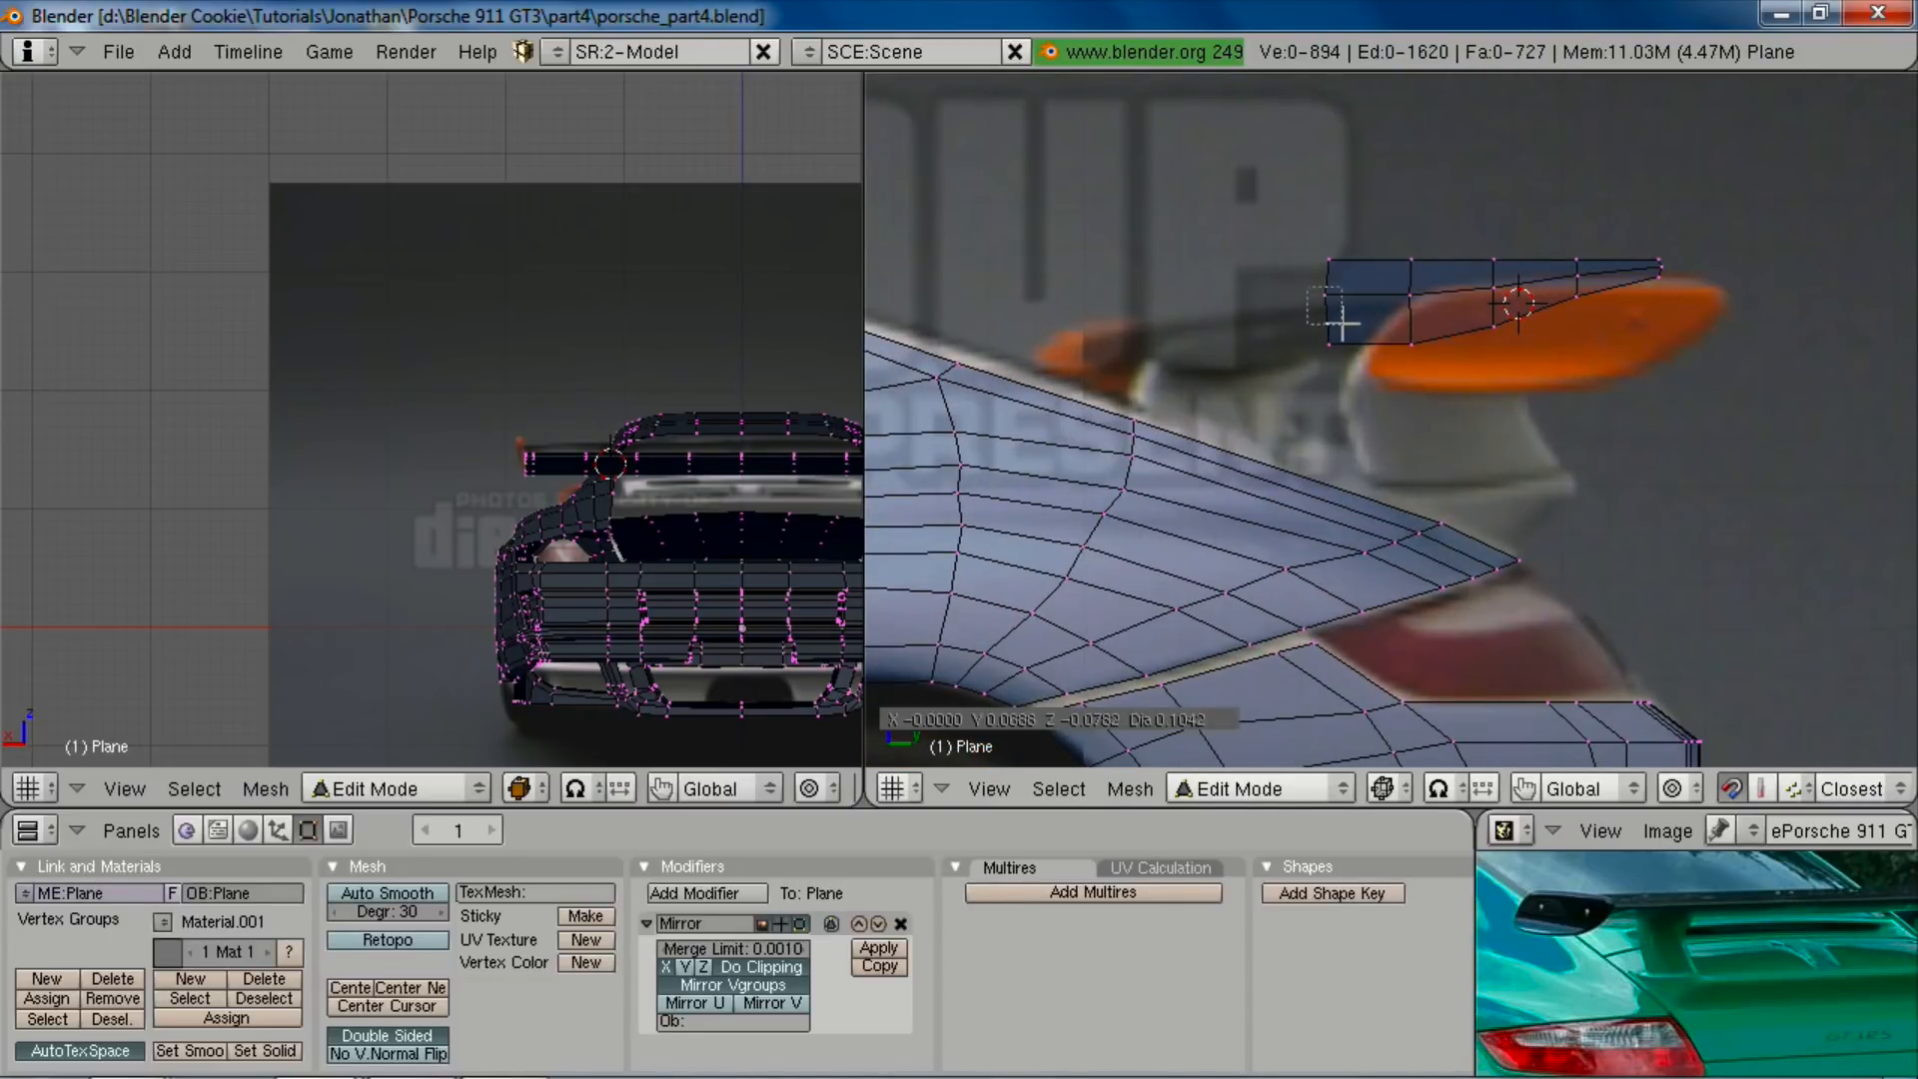
key(g)
key(z)
key(Escape)
shift+right_click(1327, 292)
key(g)
key(z)
key(Escape)
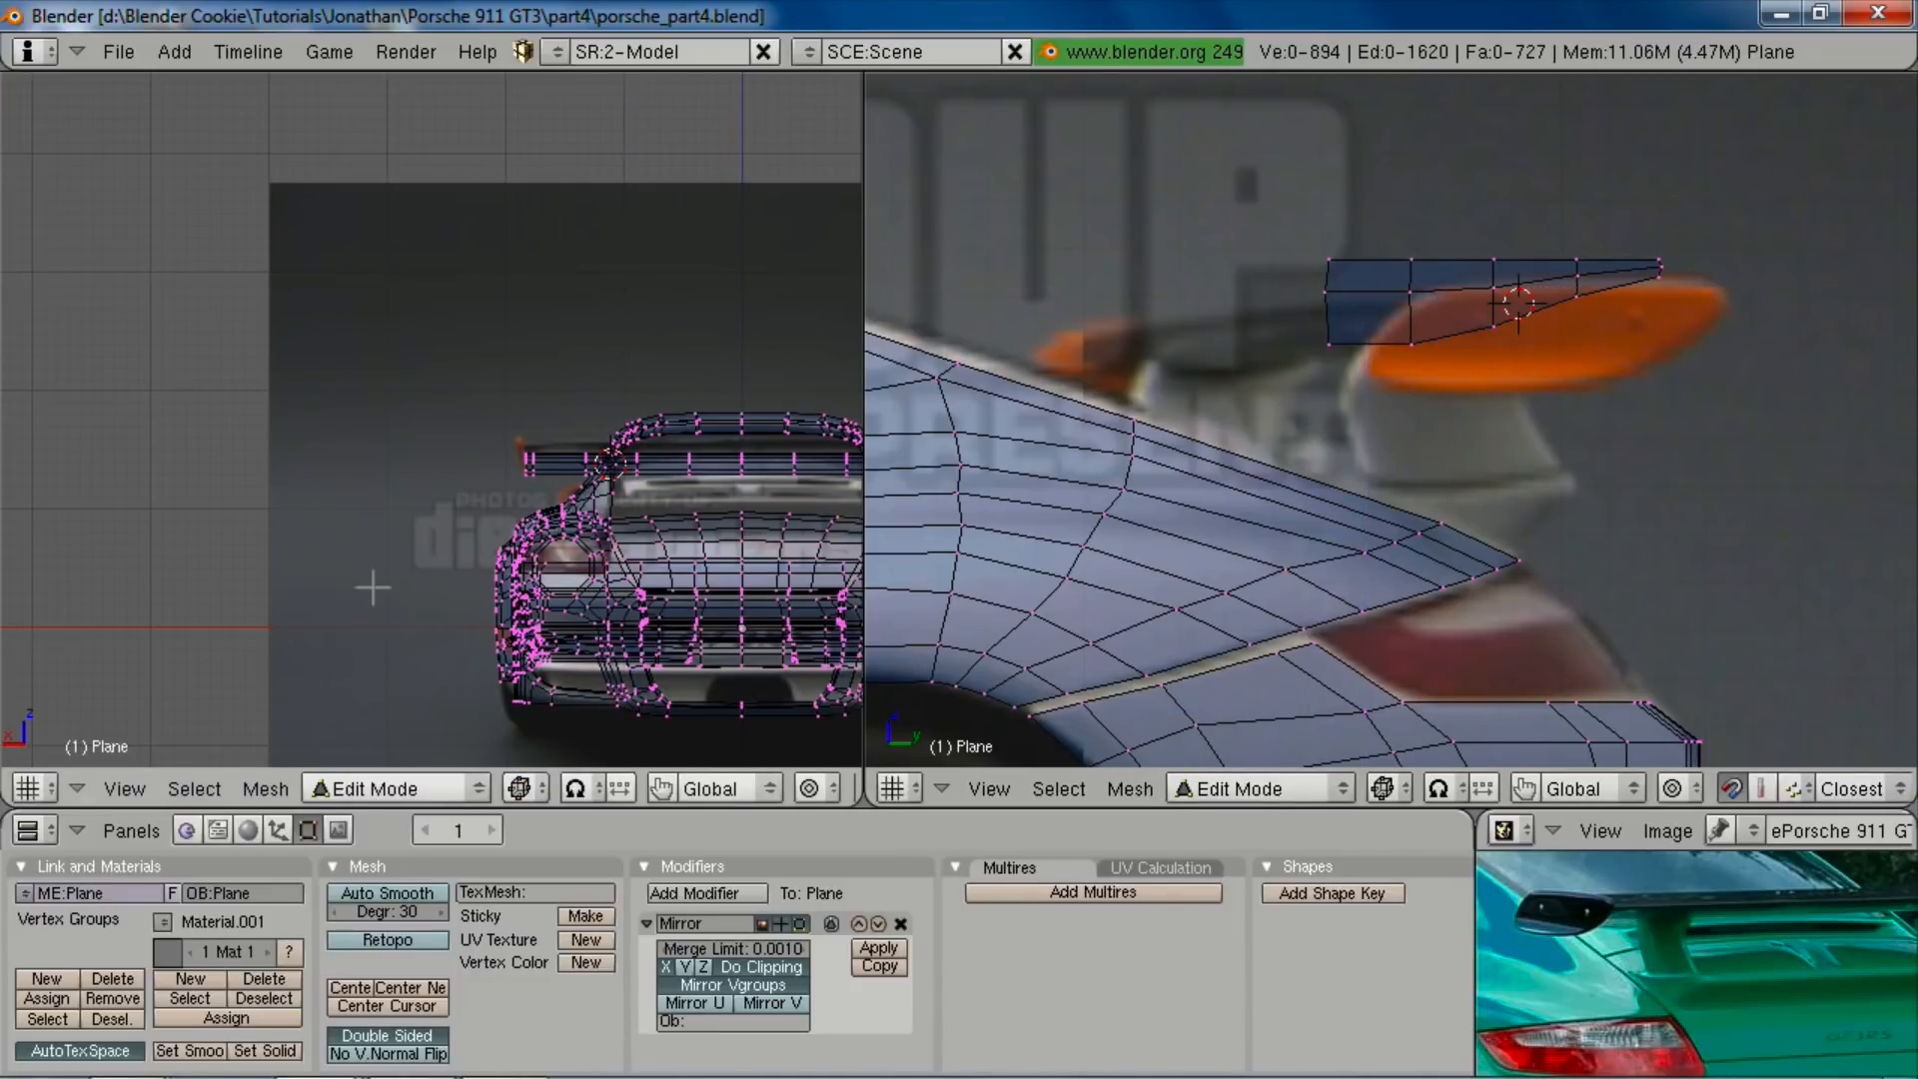
Step: Inspect the wing from an angle in Object Mode, and return to a close rear view of its outer end in Edit Mode
scroll(377, 583, down, 3)
key(Tab)
middle_drag(274, 410, 301, 501)
key(KP_5)
key(ctrl+KP_1)
scroll(345, 450, up, 3)
scroll(380, 400, up, 3)
shift+middle_drag(394, 362, 483, 453)
key(Tab)
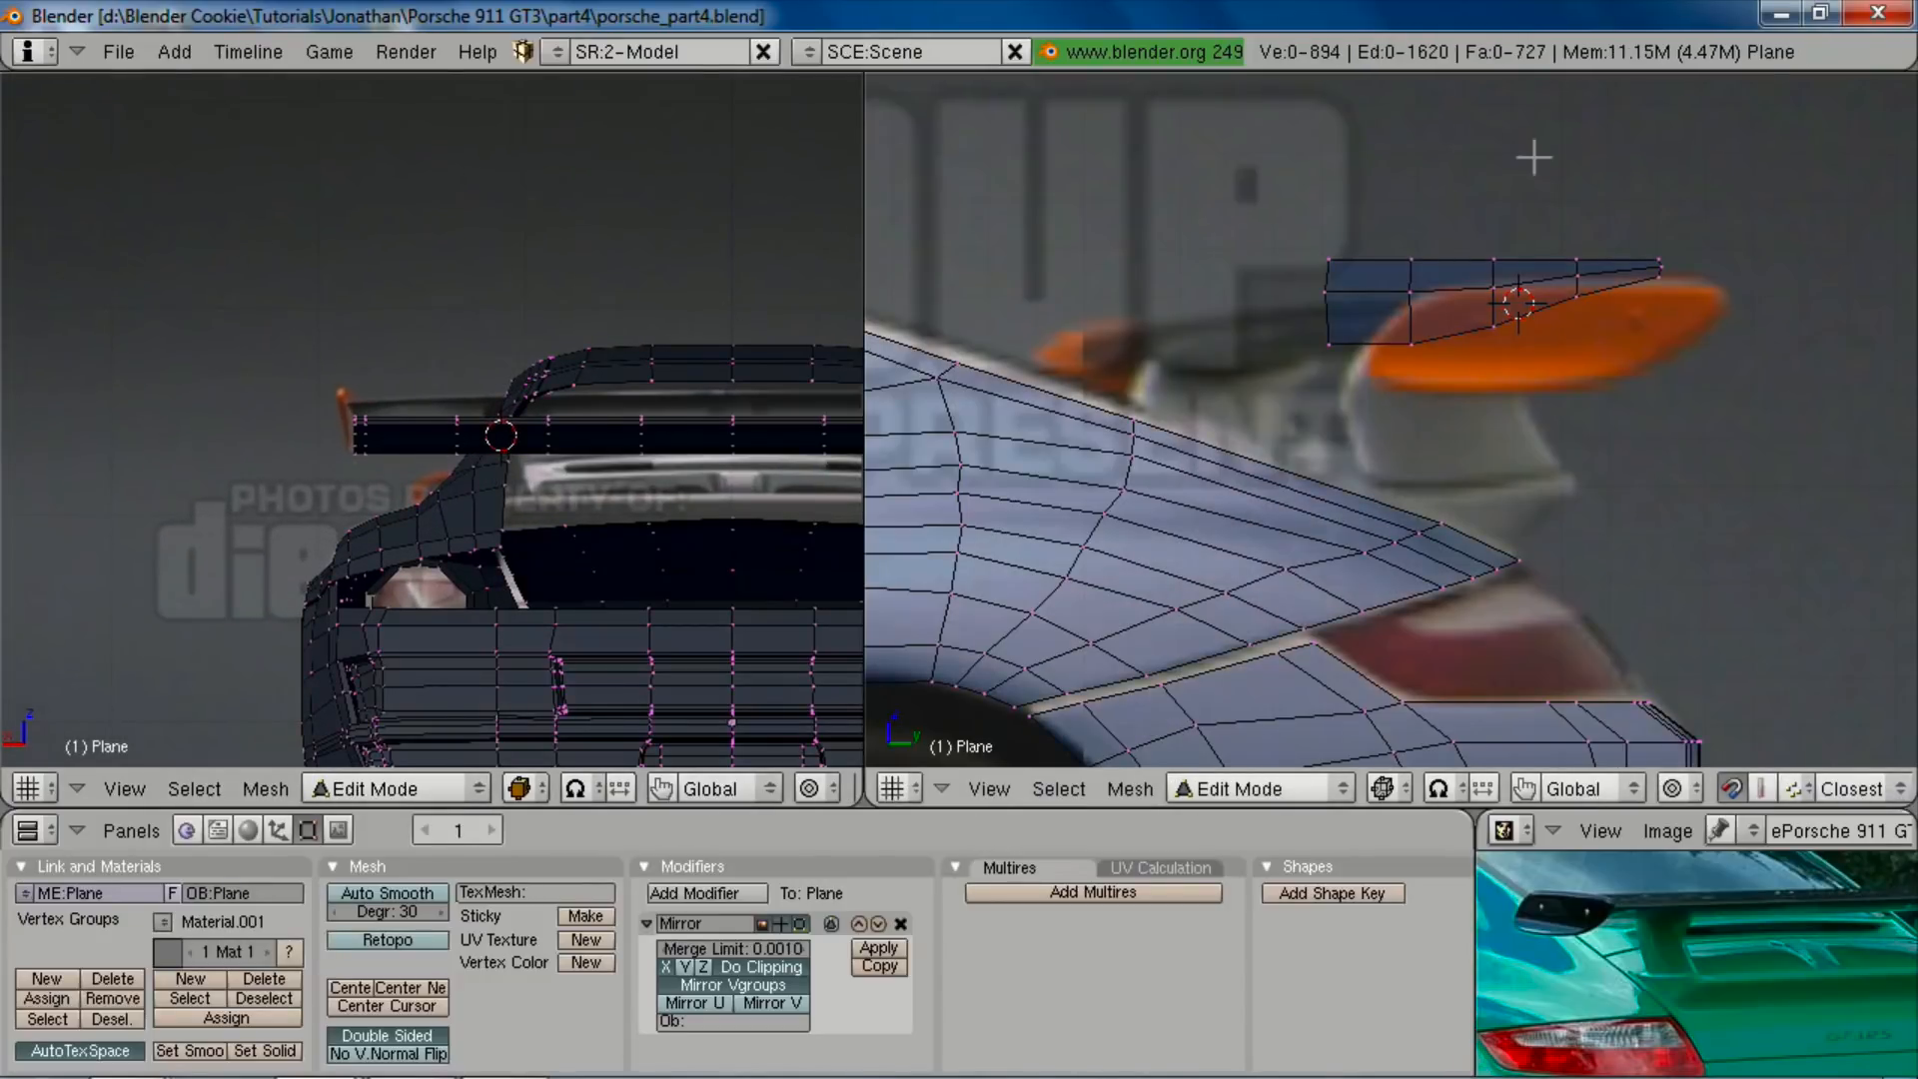
Step: Duplicate the wing's outer end profile in place and scale the copy up as the base of the end plate
scroll(377, 437, up, 1)
key(z)
drag(304, 391, 352, 488)
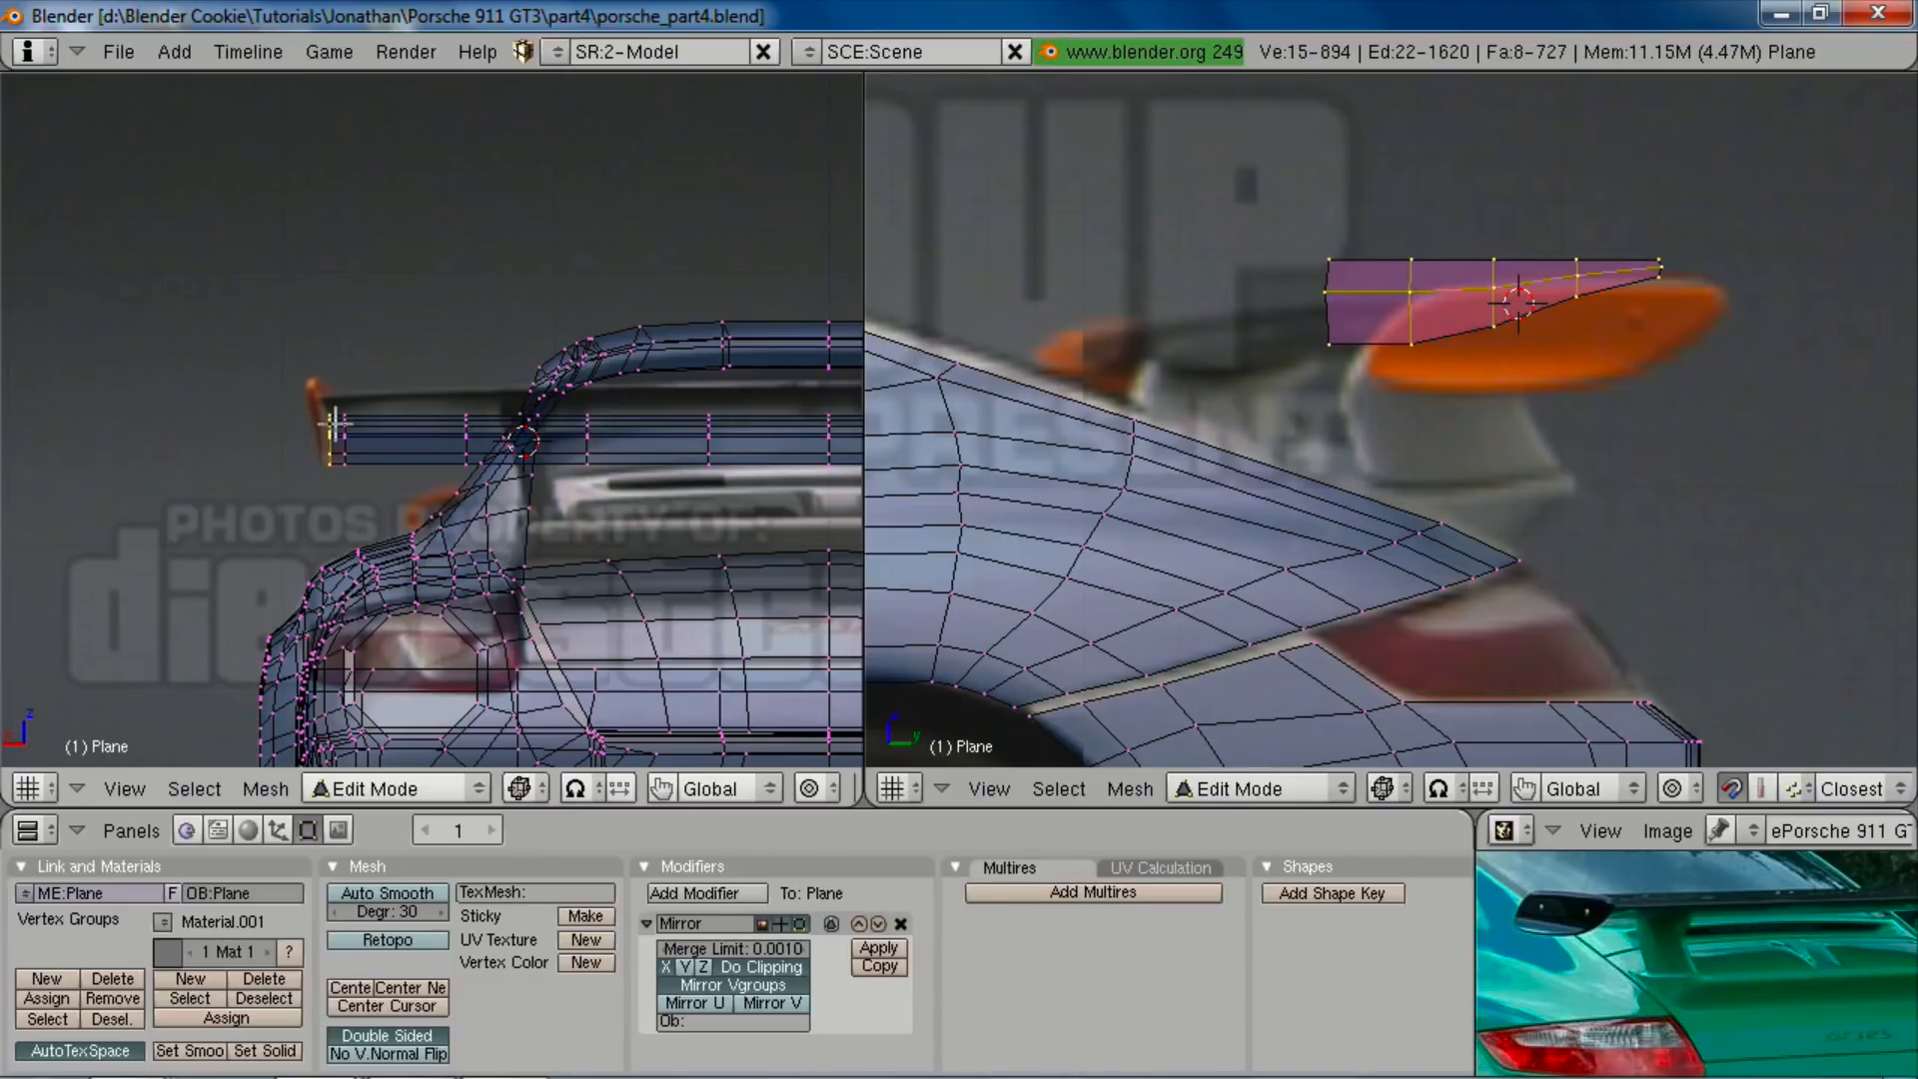
key(shift+d)
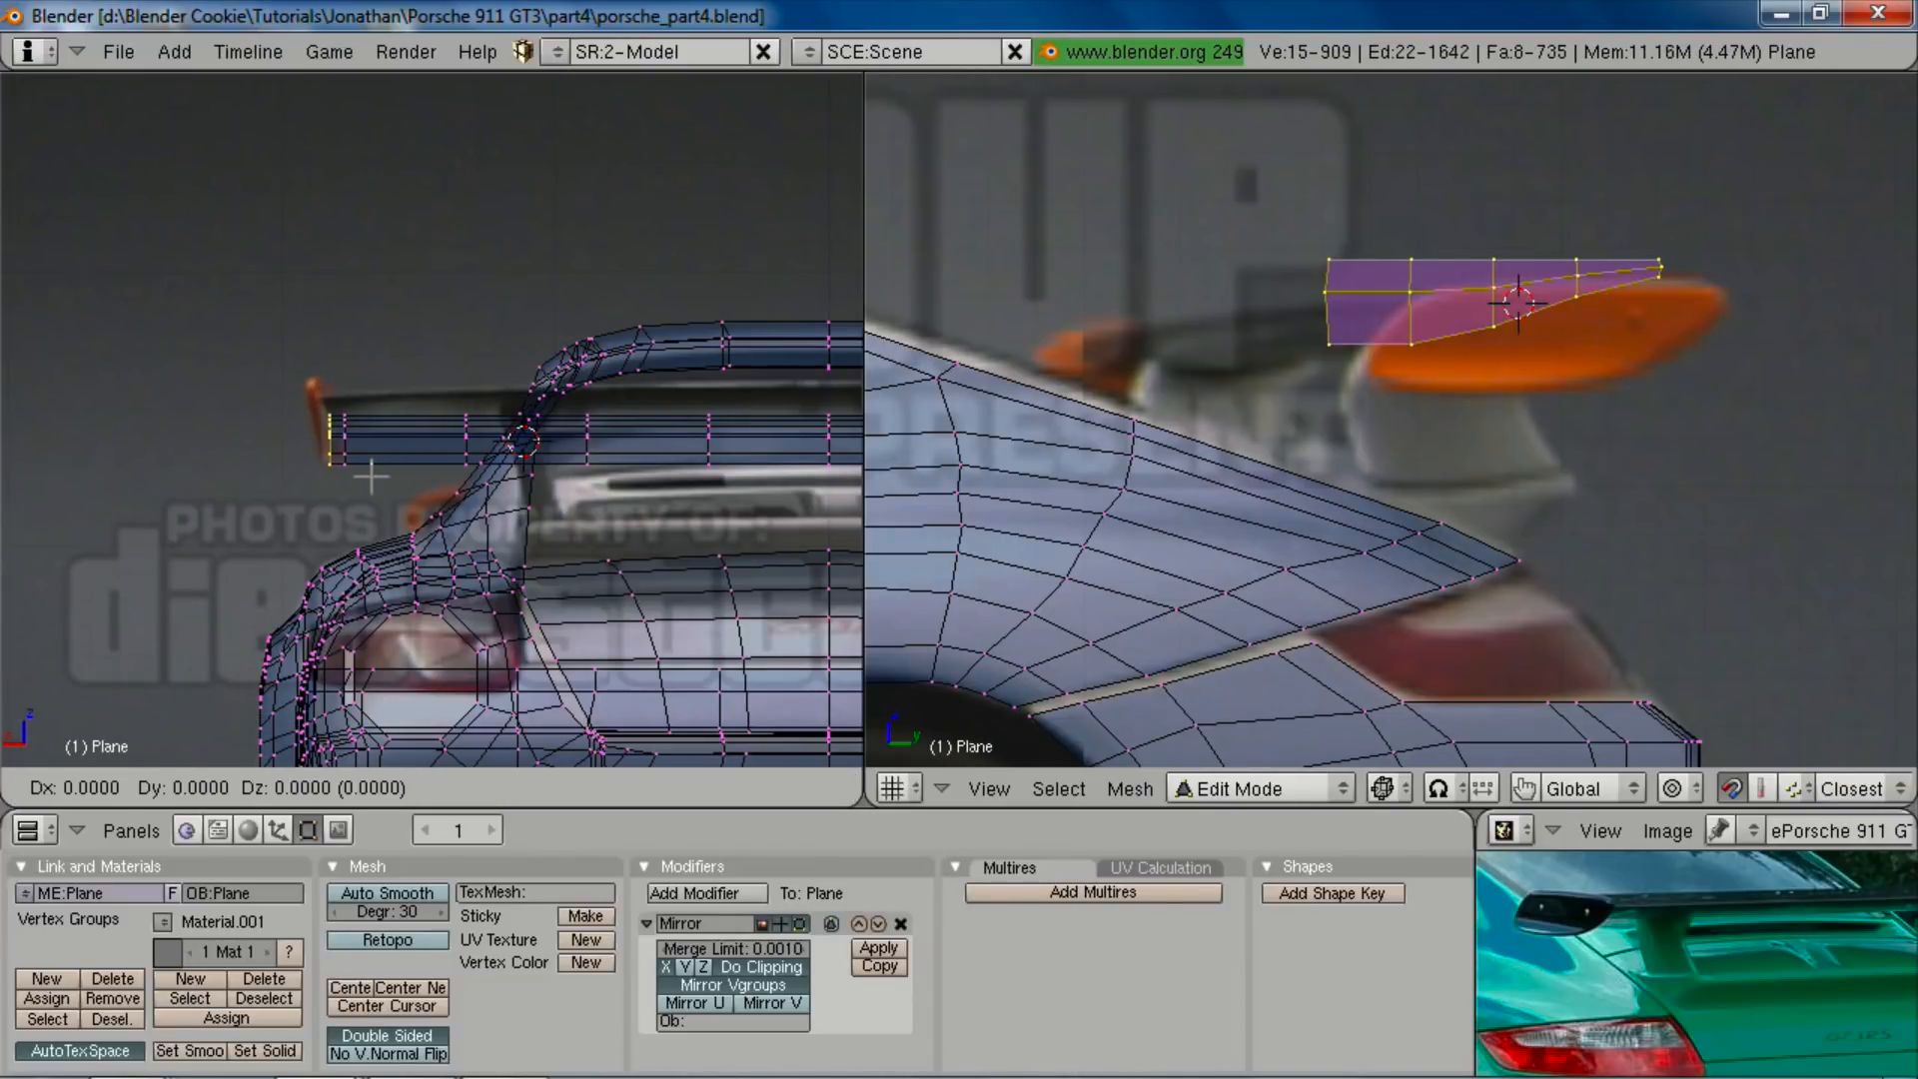
right_click(371, 476)
key(s)
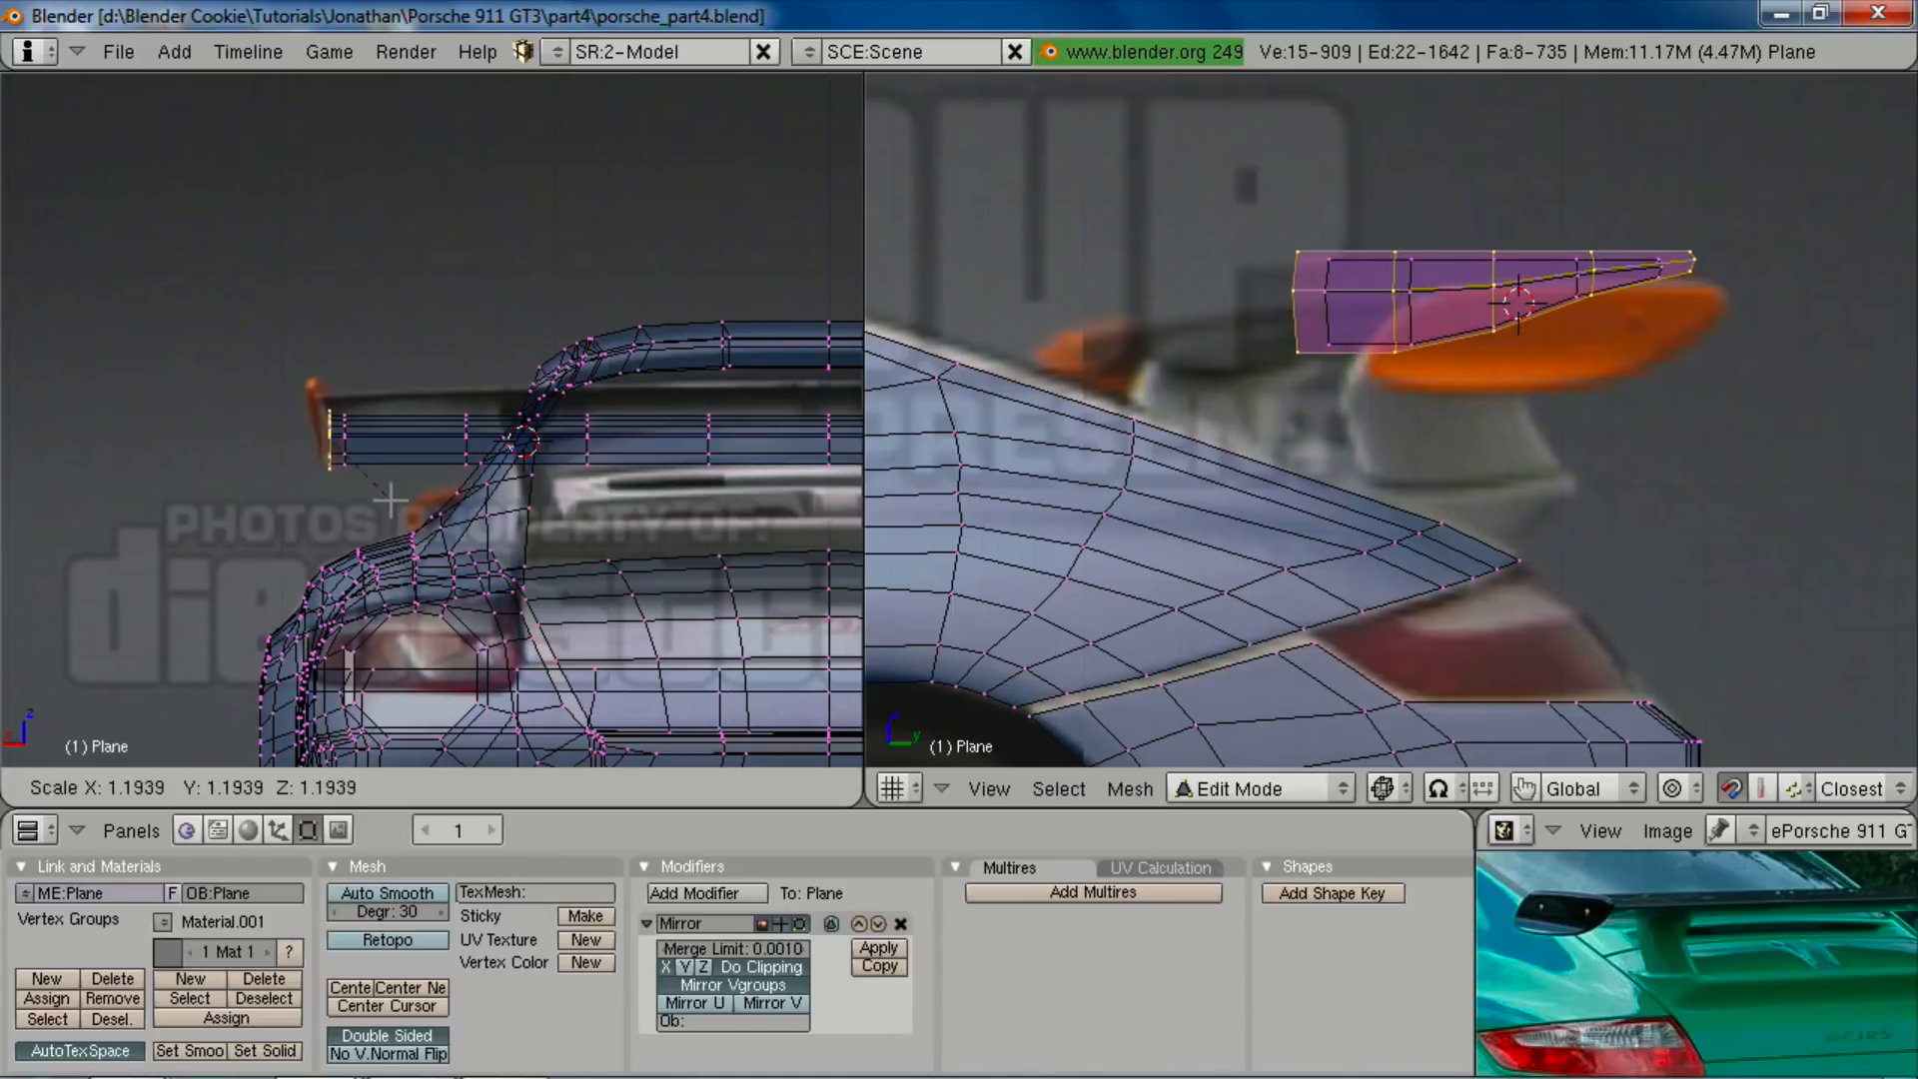
click(392, 505)
Step: Lower the duplicated profile's two lower vertices at its middle and just behind it along Z
middle_drag(1412, 206, 1623, 305)
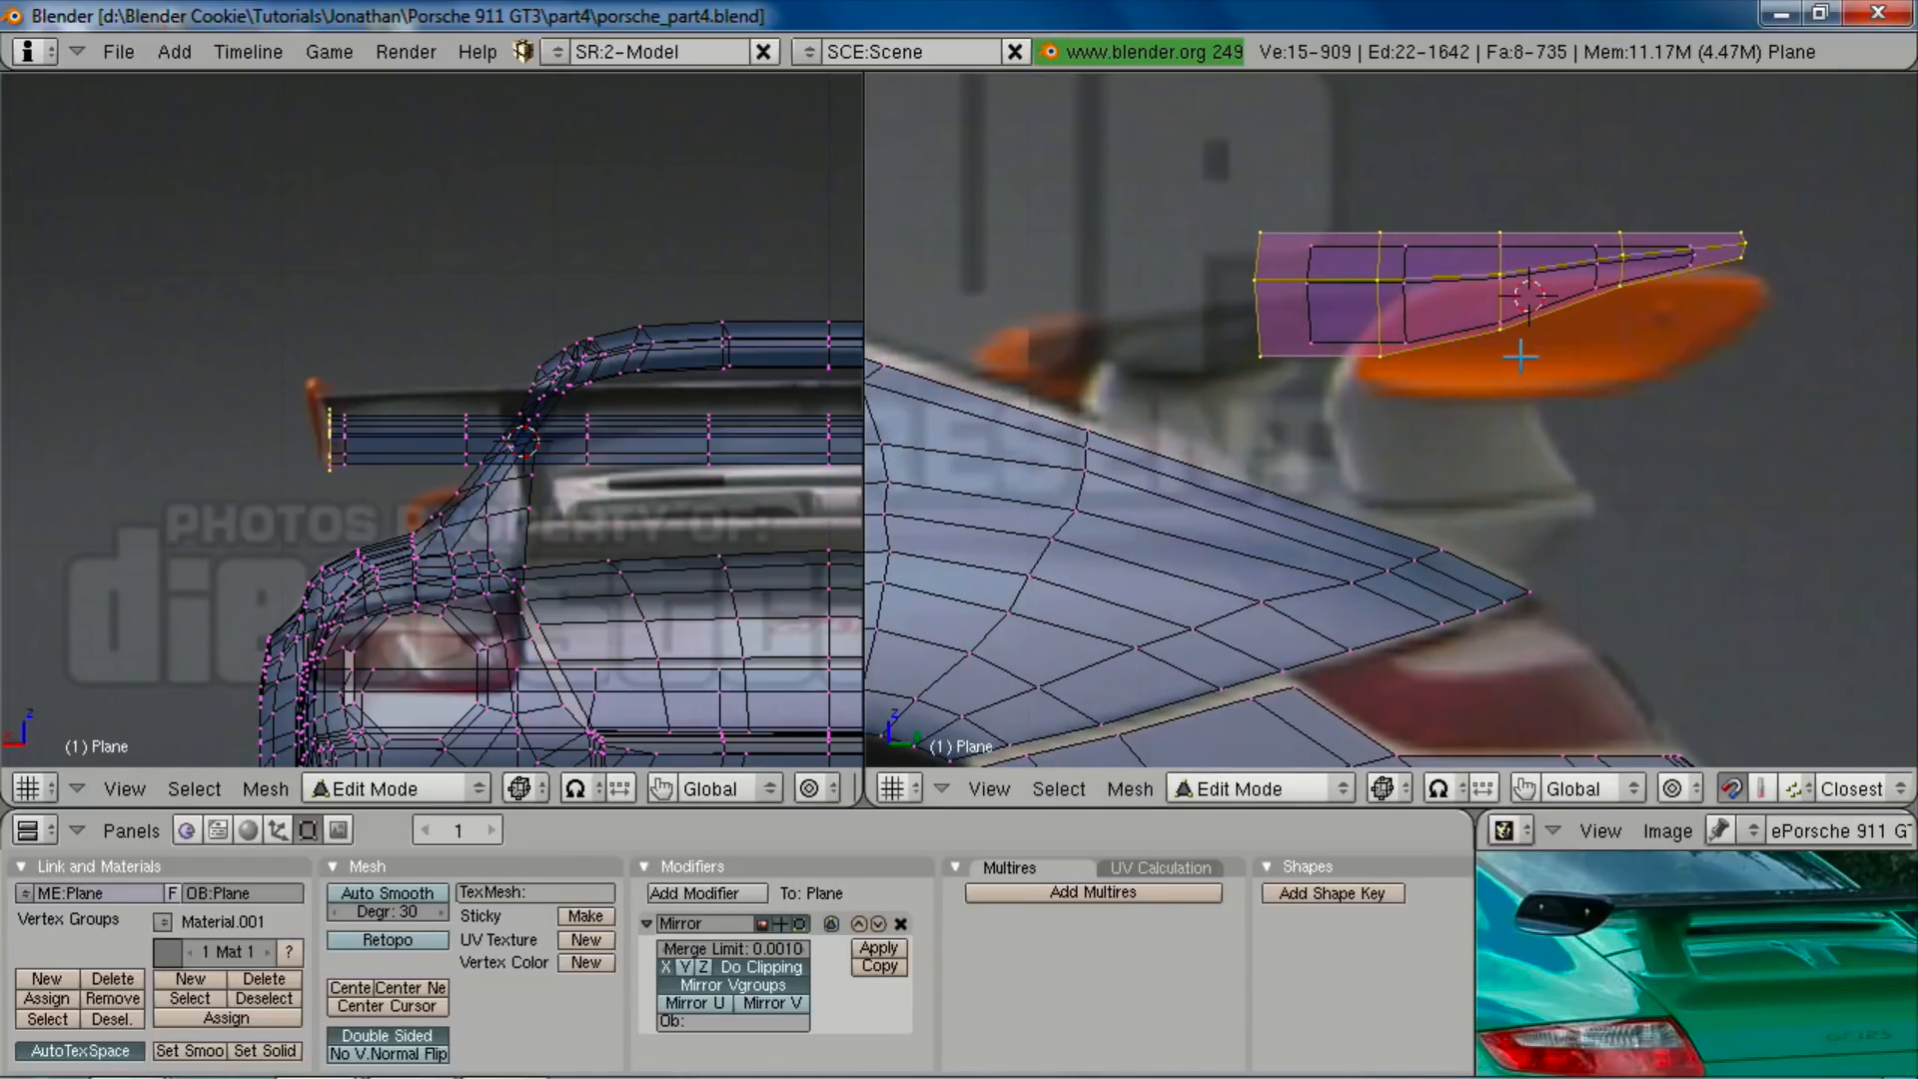
right_click(1675, 268)
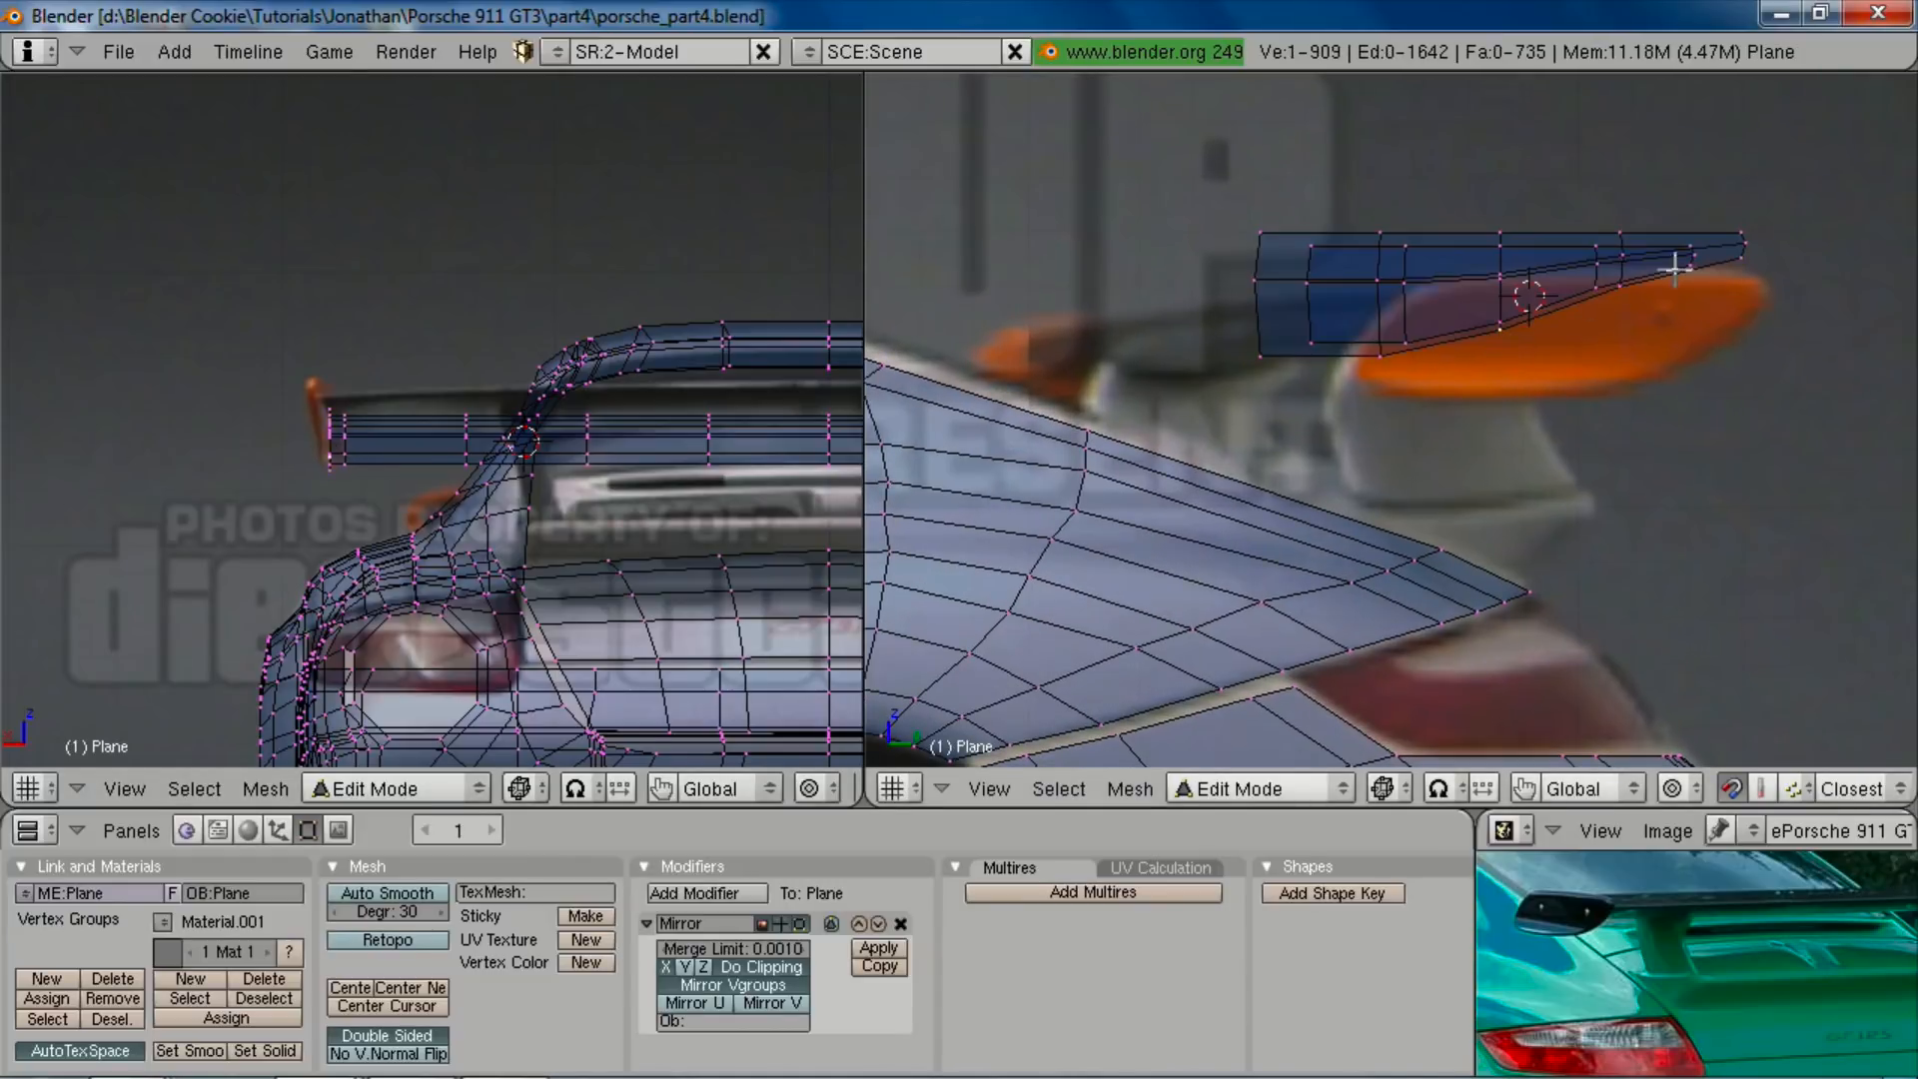
shift+right_click(1618, 290)
right_click(1621, 302)
key(b)
right_drag(1584, 277, 1602, 324)
key(g)
key(z)
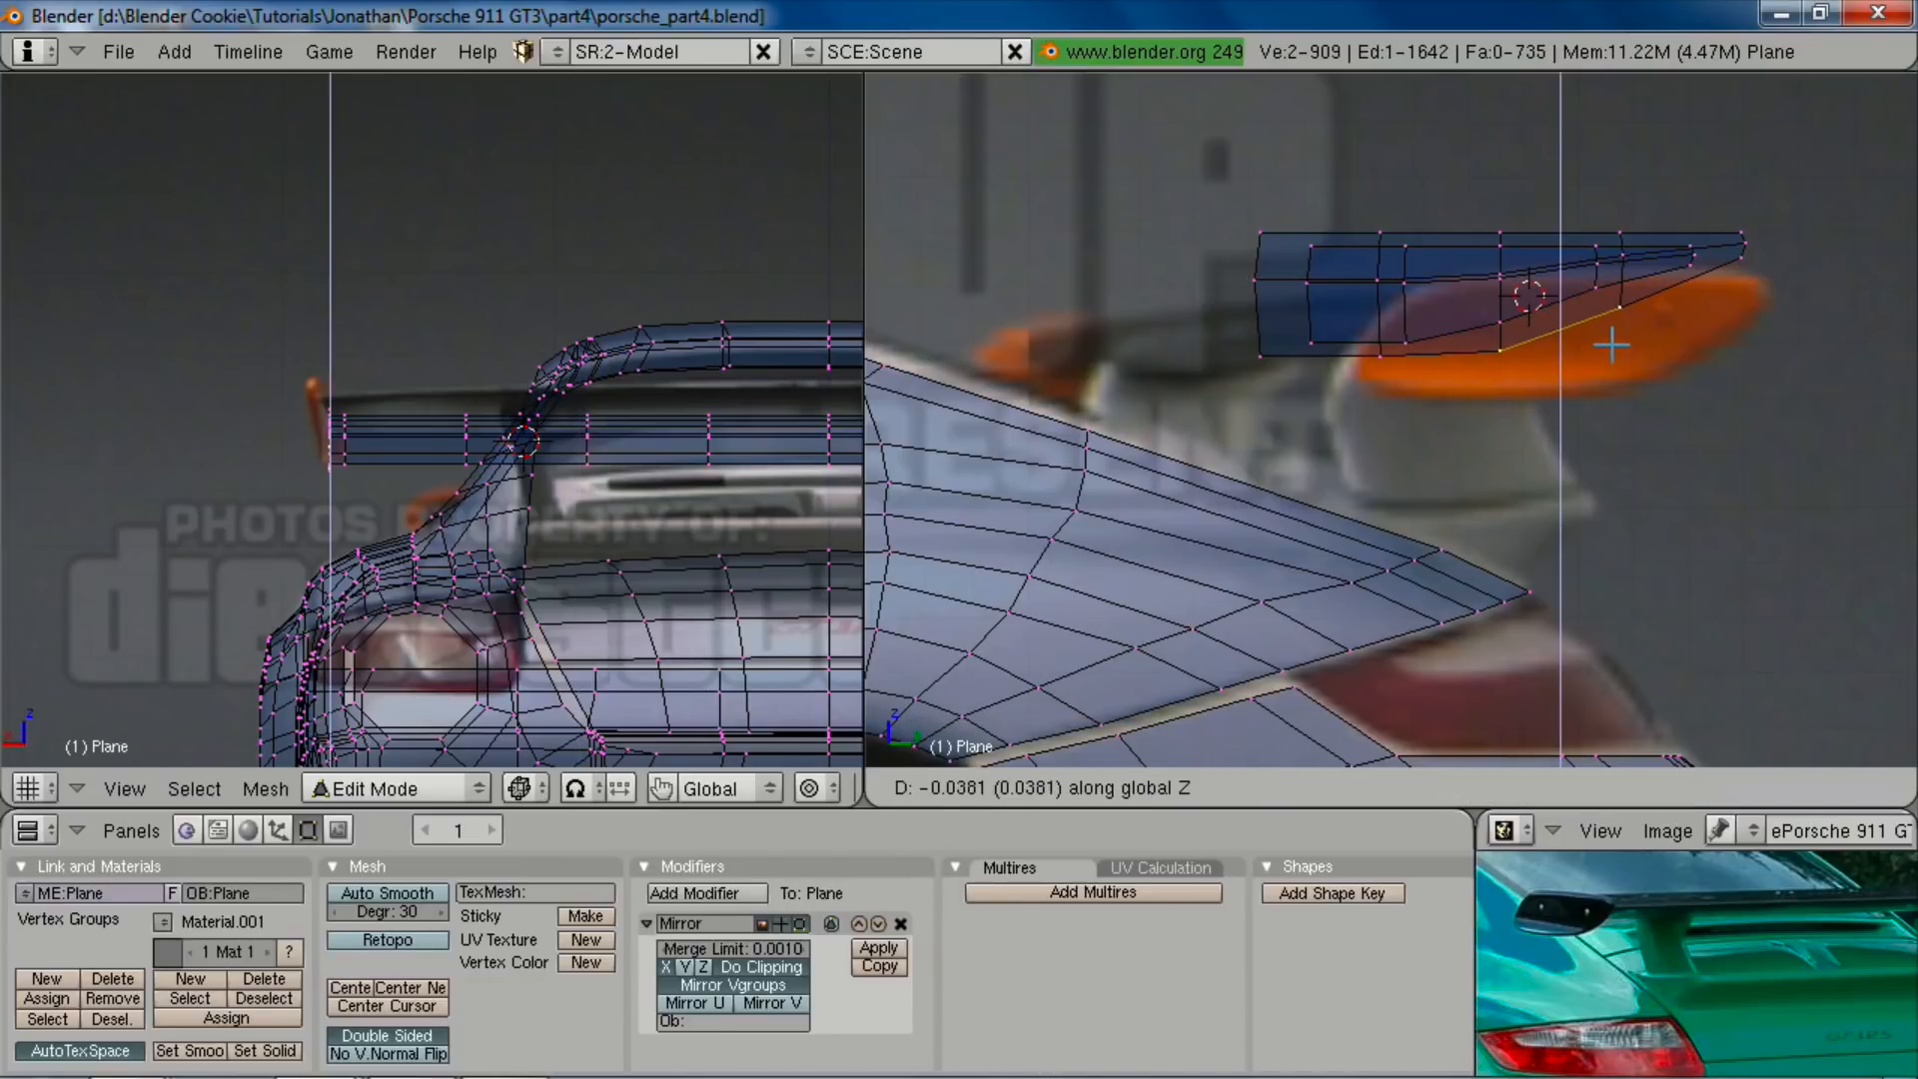
click(1611, 346)
Step: Lower the end plate outline's bottom row of vertices along Z toward the lower edge of the orange plate
key(a)
key(b)
drag(1220, 346, 1698, 404)
key(g)
key(z)
click(1639, 345)
key(a)
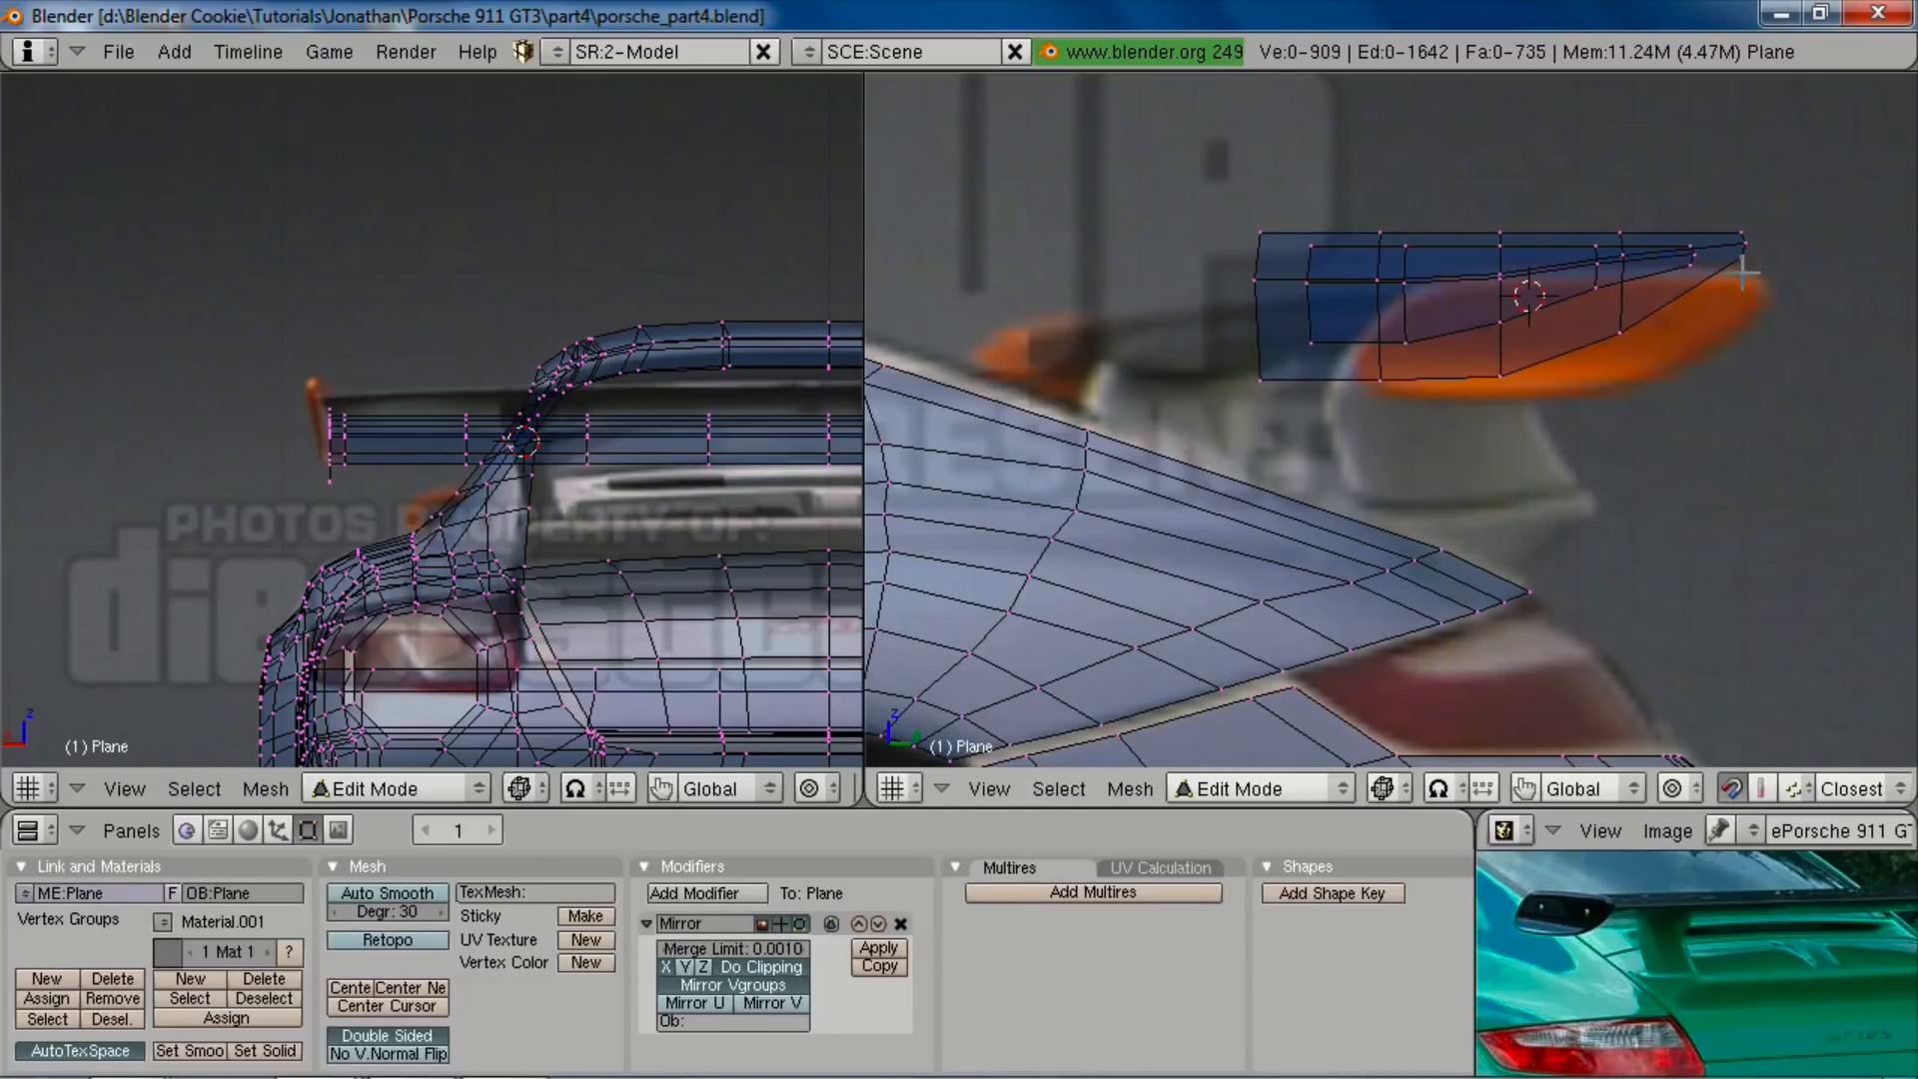
Step: Move the end plate outline's rear lower vertex down along Z and forward along Y to follow the plate's rear edge
right_click(1768, 275)
key(g)
key(z)
click(1766, 291)
key(g)
key(y)
click(1751, 291)
Step: Slide the outline's front middle vertex and the second column's top and middle vertices rearward along Y to slant the front
shift+right_click(1256, 297)
shift+right_click(1392, 219)
key(g)
key(y)
click(1417, 217)
right_click(1397, 214)
key(g)
key(y)
click(1405, 219)
key(g)
key(y)
click(1375, 278)
Step: Slide the end plate outline's front top vertex rearward along Y by about 0.087
right_click(1262, 214)
key(g)
key(y)
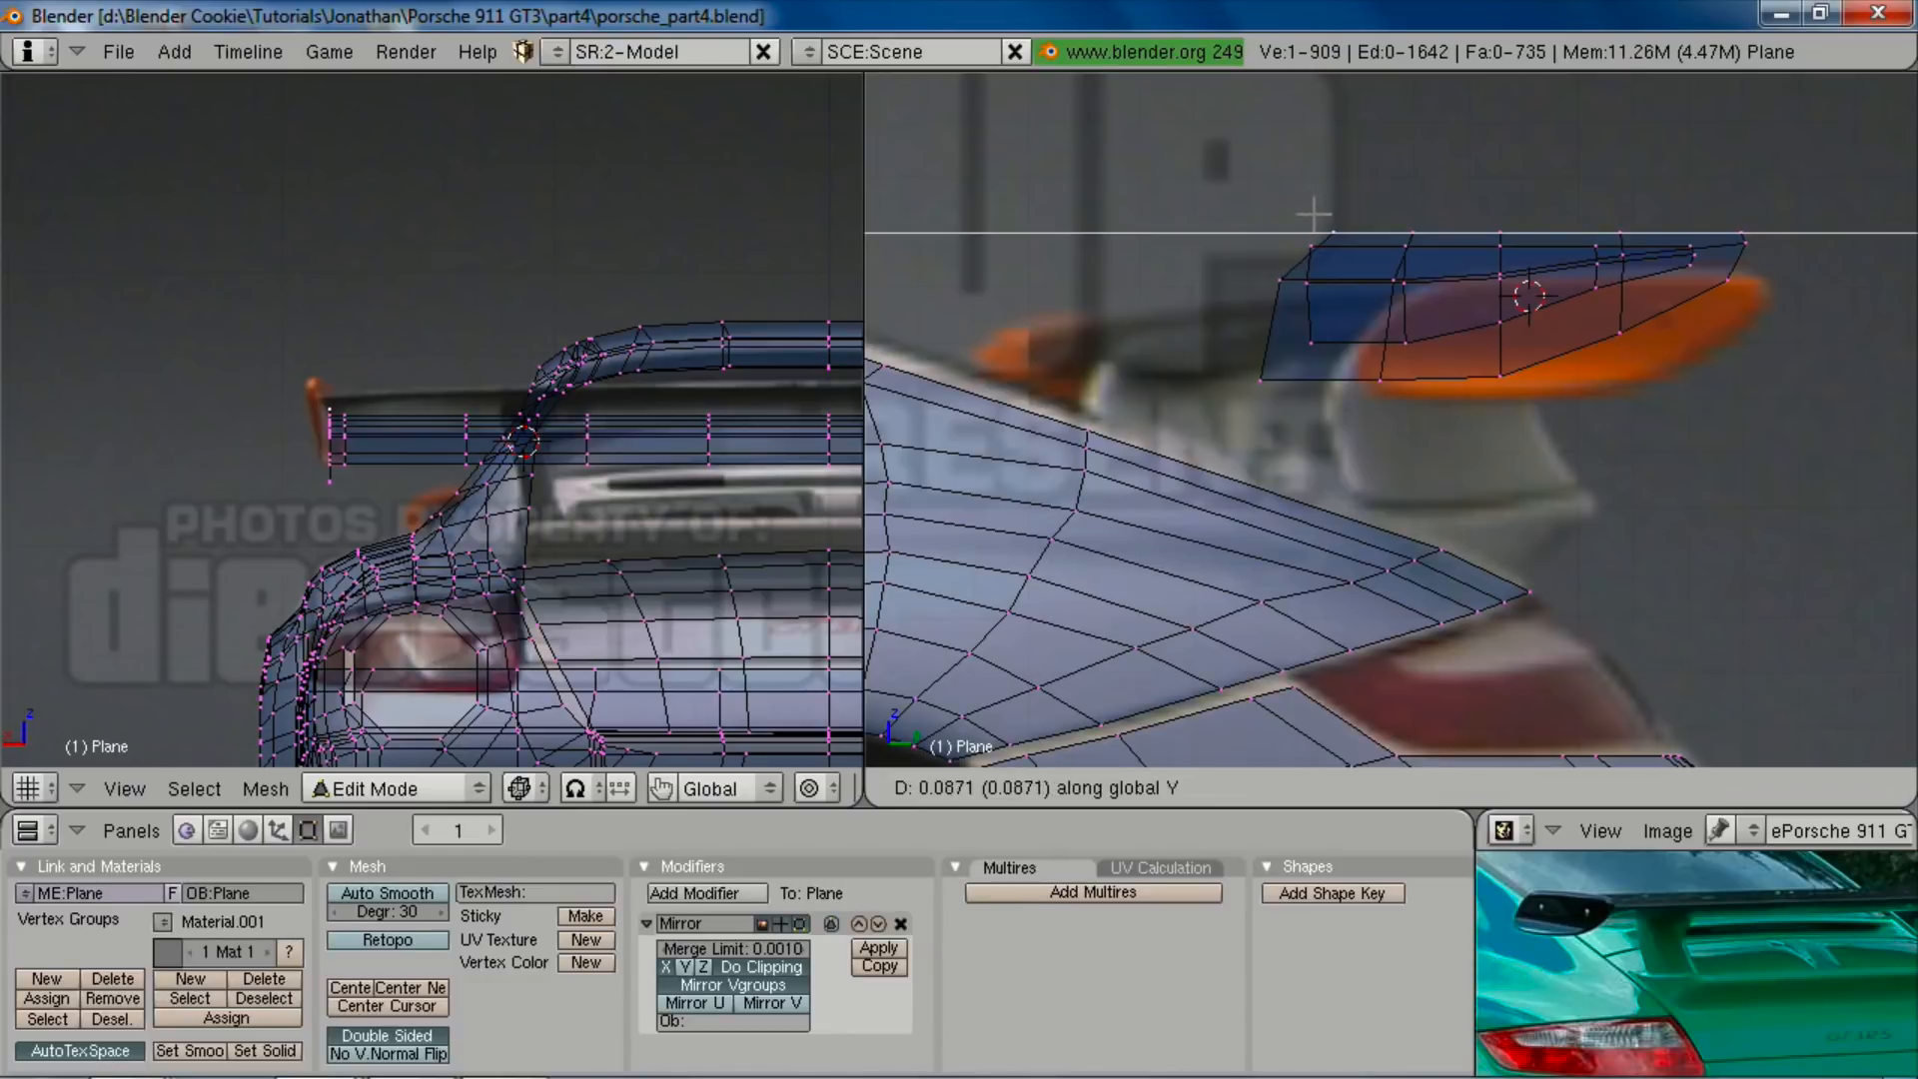
click(1314, 213)
Step: Move the whole linked end plate outline forward along Y to line it up around the wing profile
key(a)
key(l)
key(g)
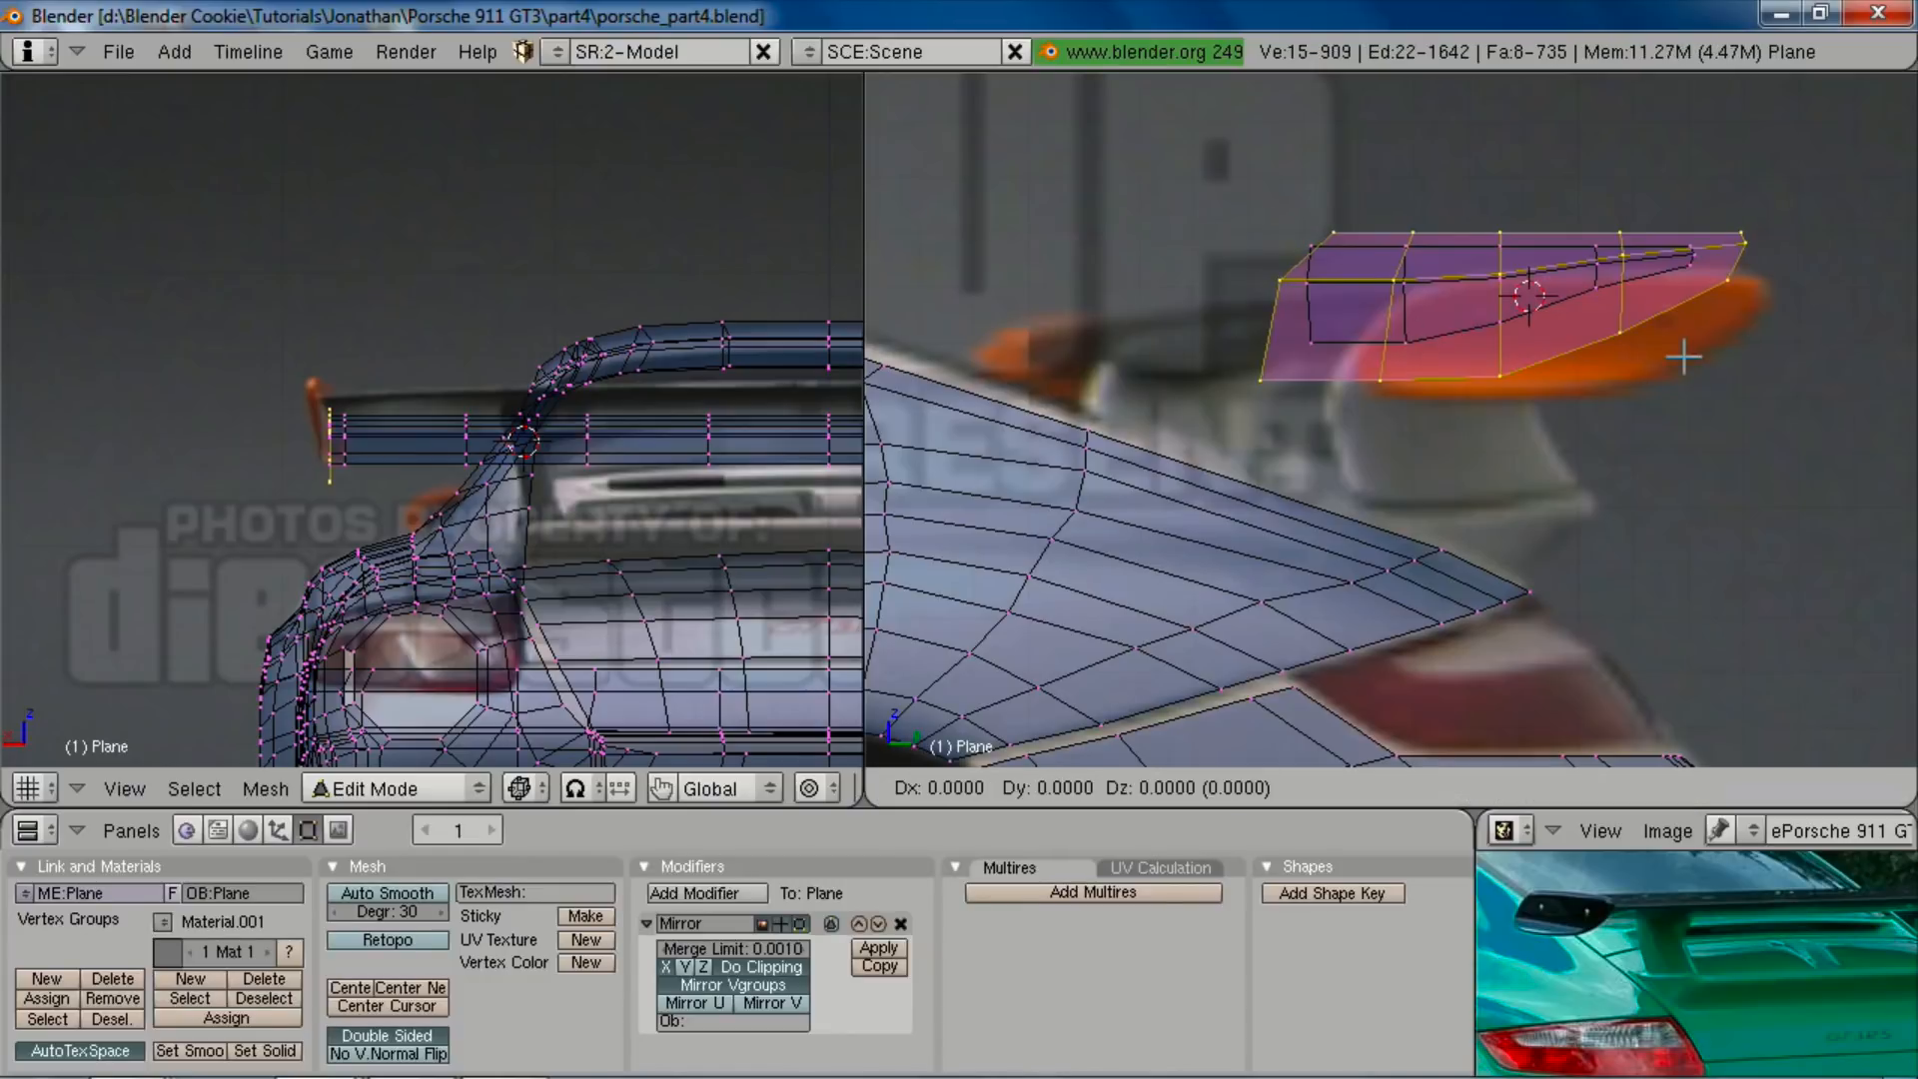
key(y)
click(1665, 359)
middle_drag(1765, 892, 1394, 918)
scroll(1762, 962, up, 5)
middle_drag(1785, 955, 1825, 1009)
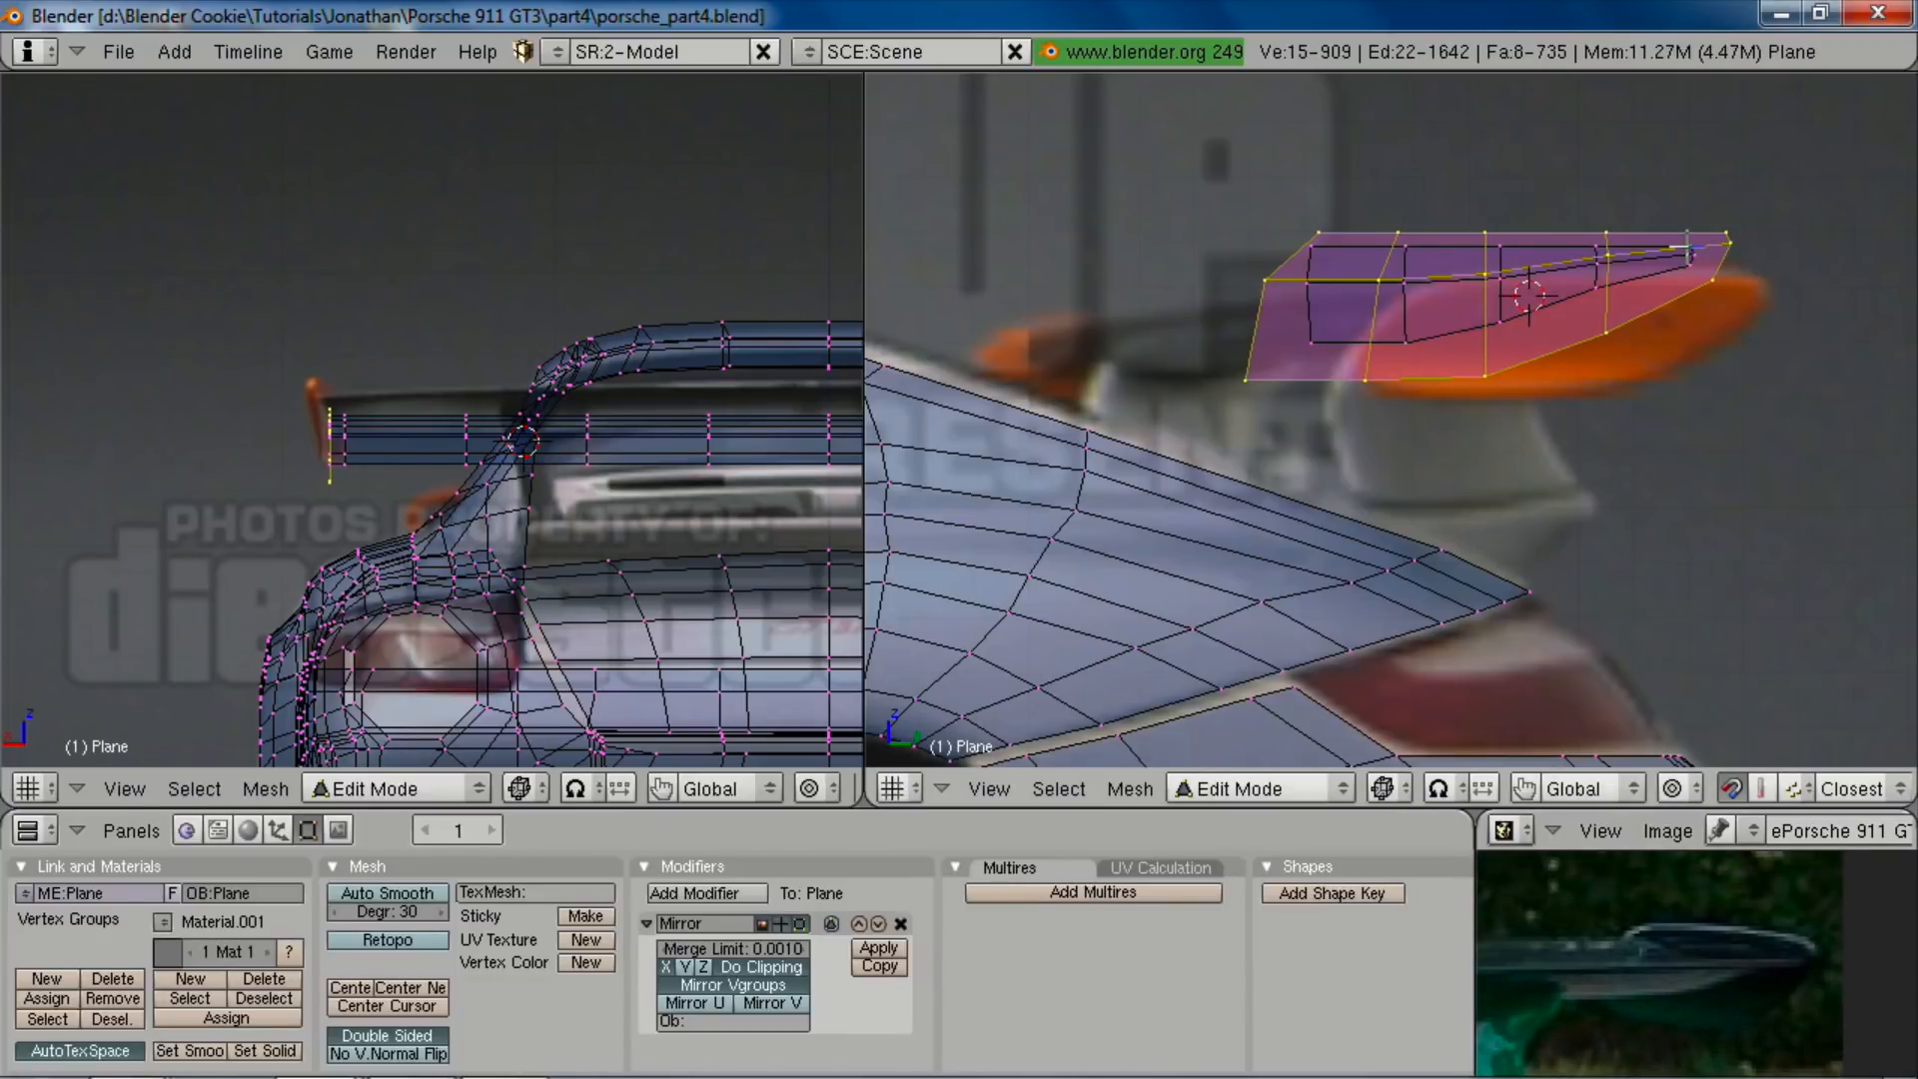
key(g)
key(y)
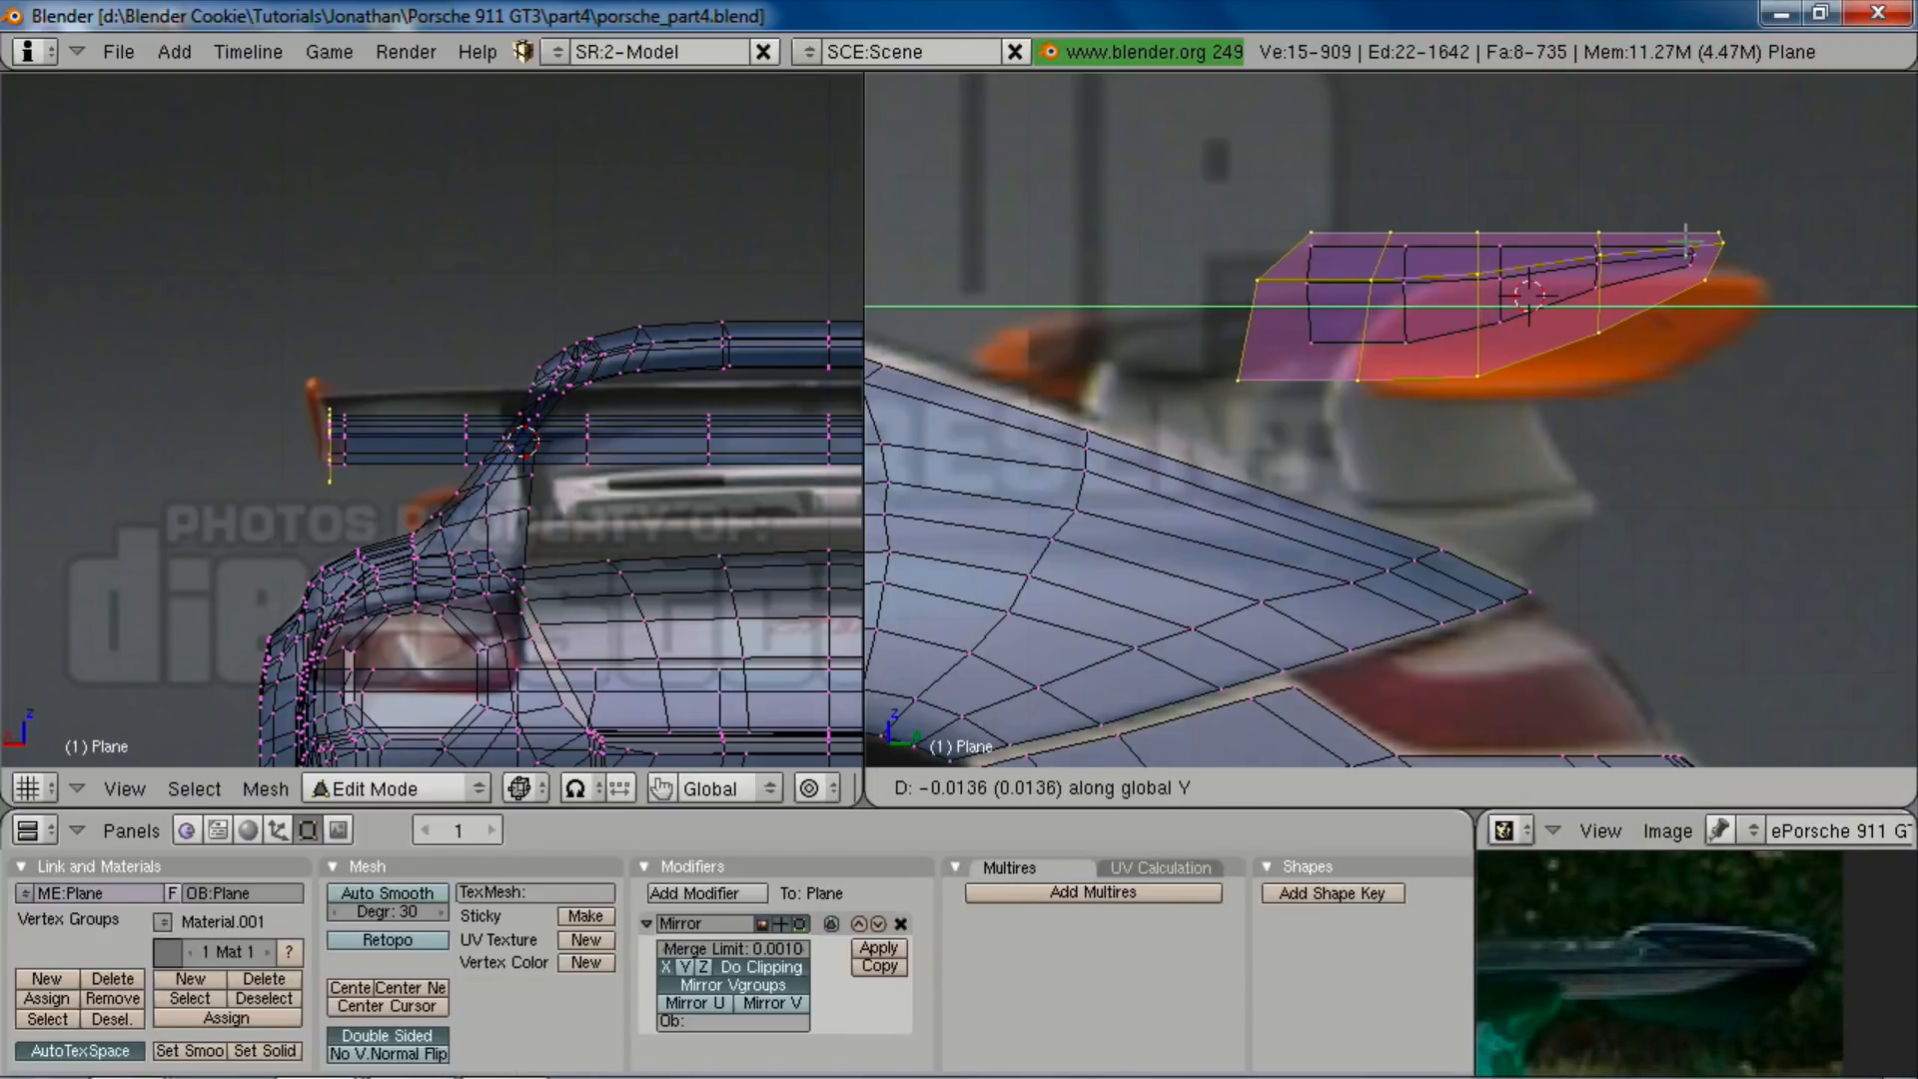
click(1634, 220)
Step: Raise the middle vertices of the end plate's top edge slightly along Z to give the edge a gentle arch
key(a)
right_click(1447, 233)
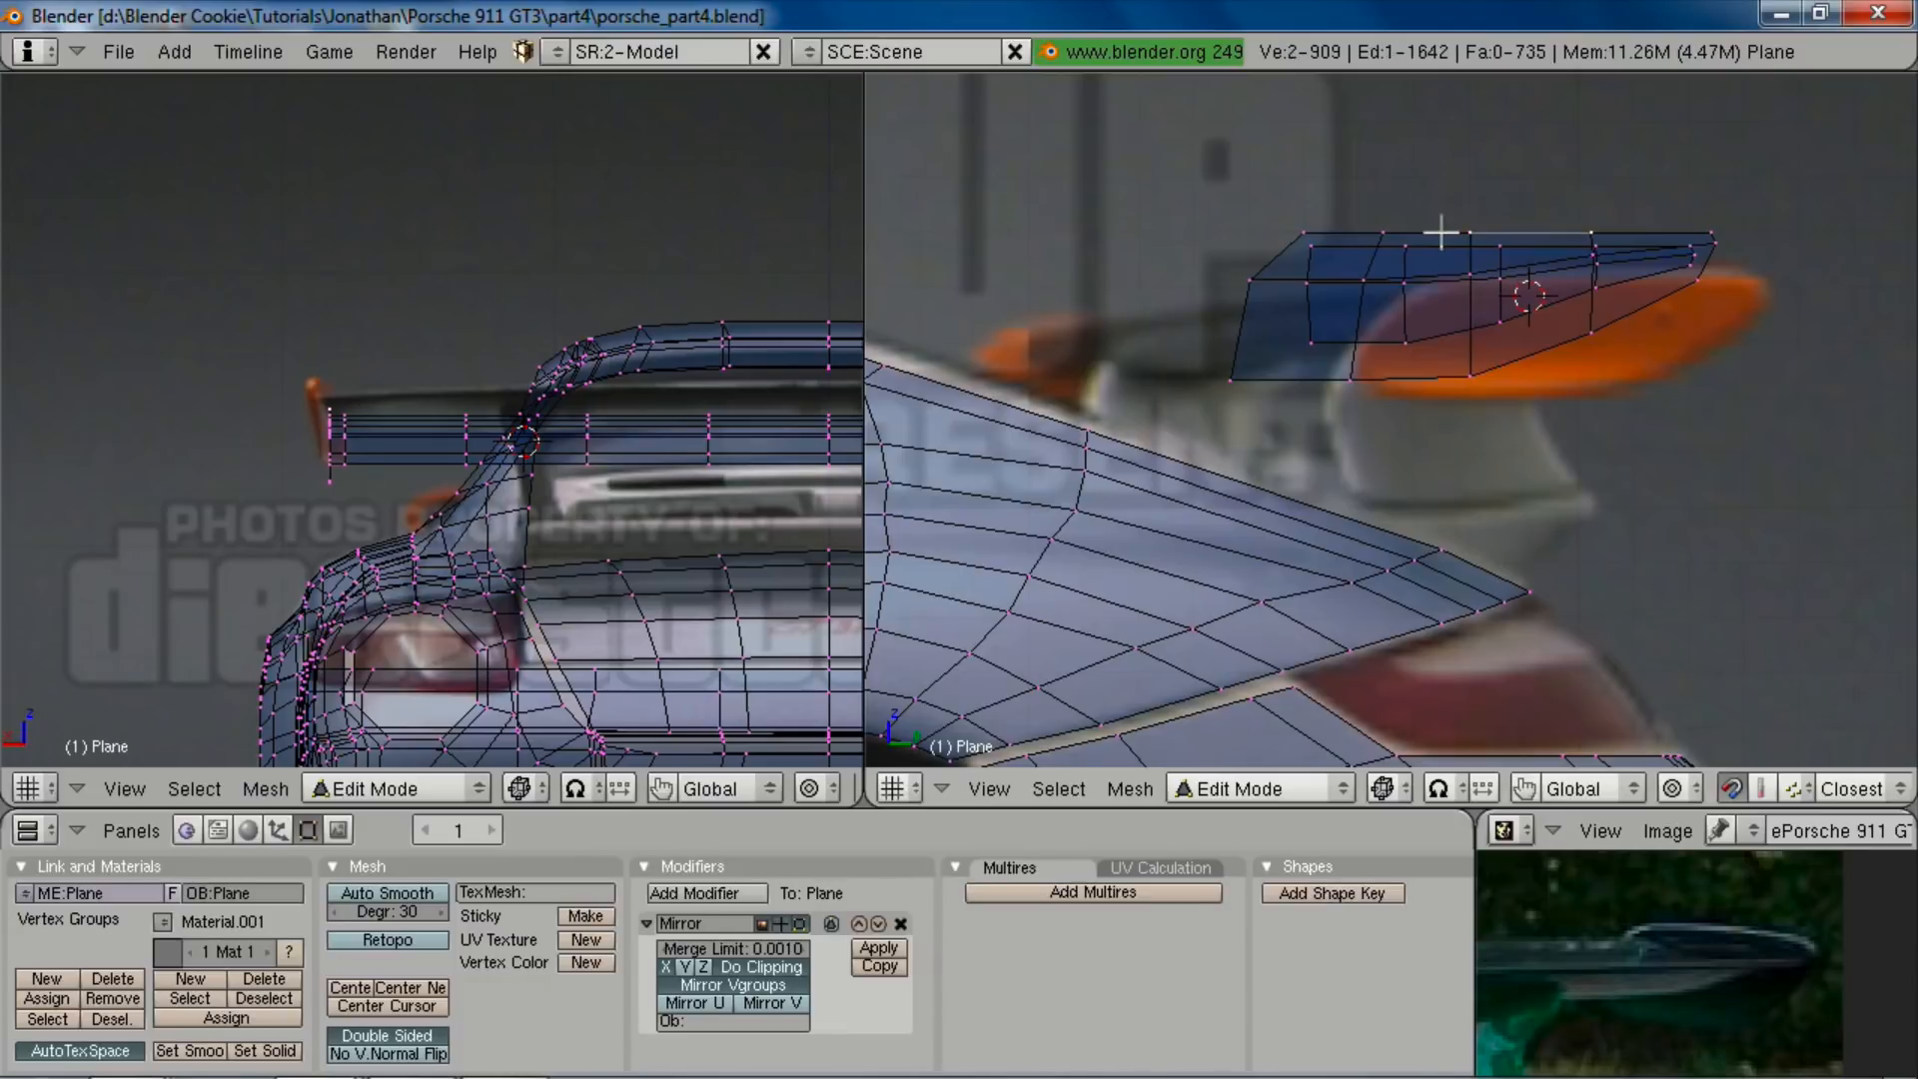
key(g)
key(z)
click(1491, 197)
key(a)
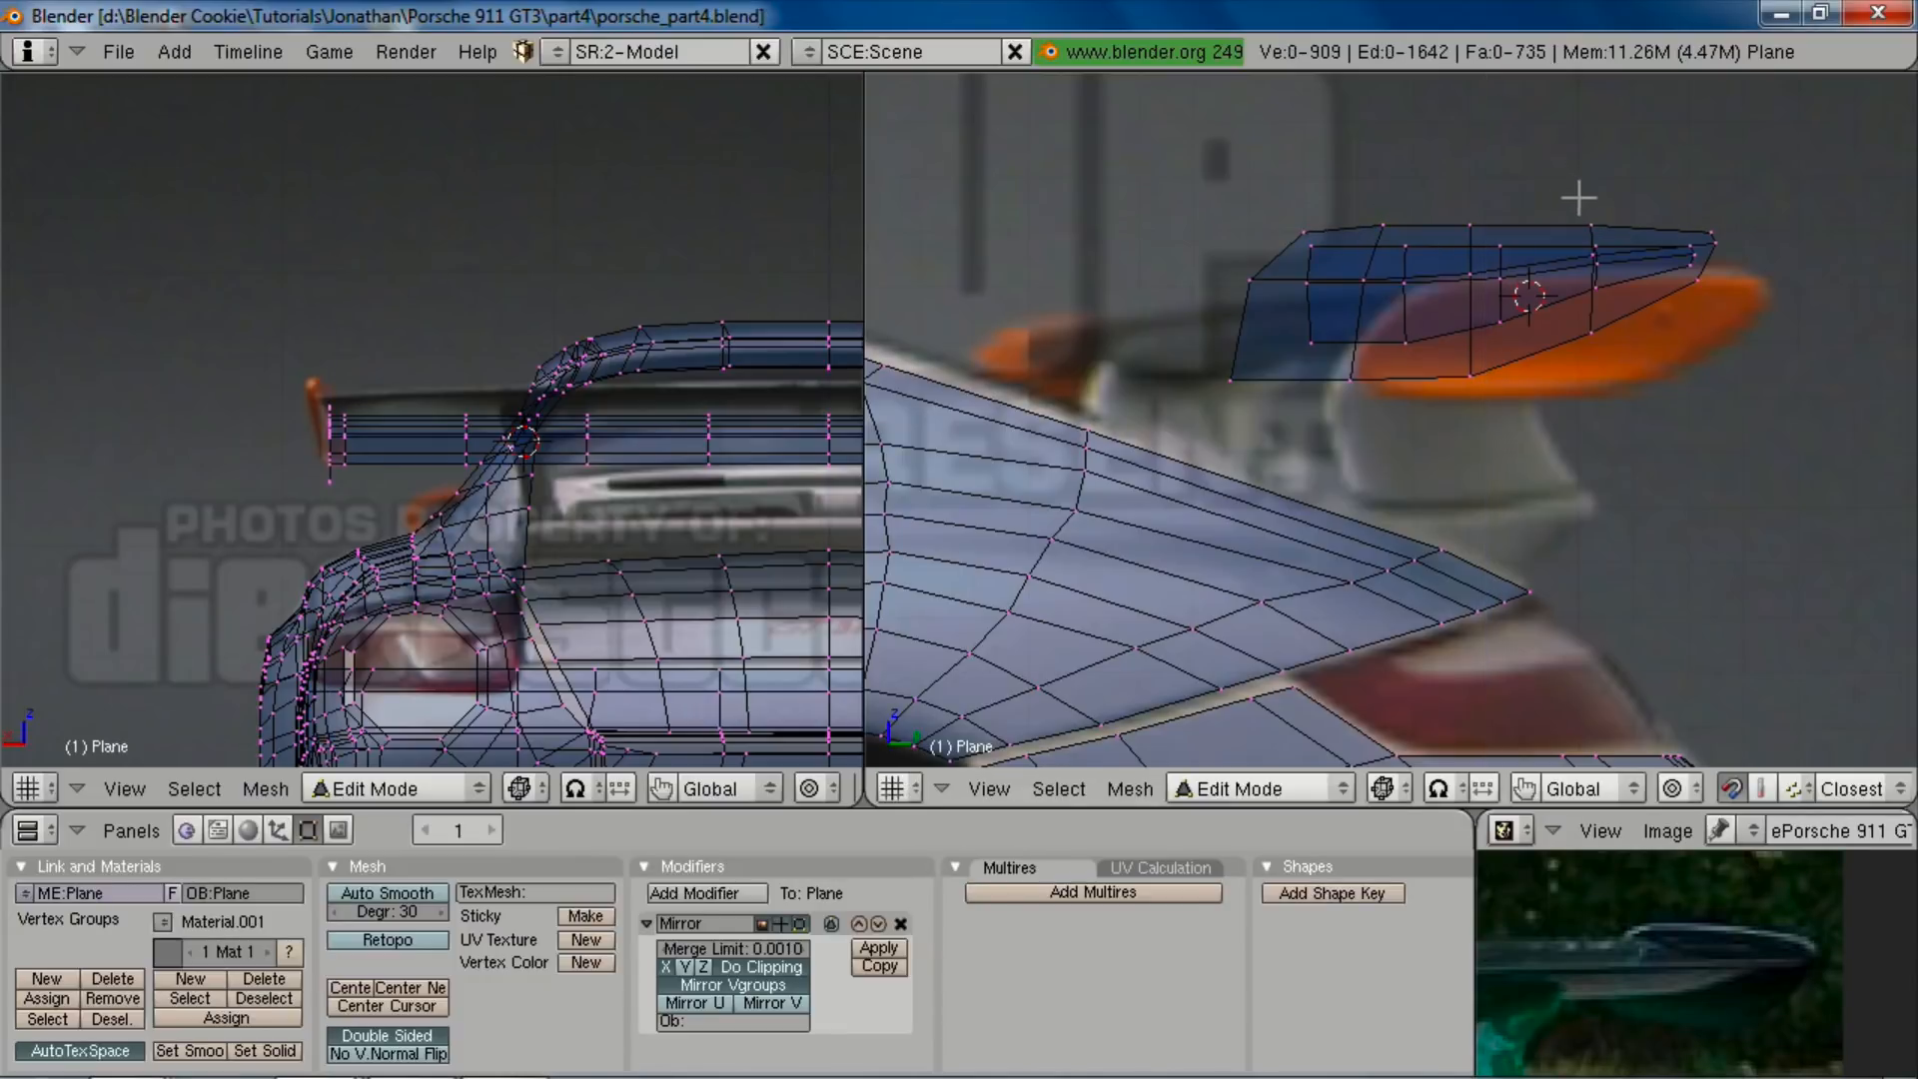
Step: Slide the end plate's fourth-column top and middle vertices slightly rearward along Y
key(g)
key(y)
click(1620, 198)
key(g)
key(y)
click(1588, 257)
Step: Nudge the end plate's third-column bottom vertex to refine the lower edge
key(a)
key(a)
key(a)
right_click(1468, 377)
key(g)
click(1469, 379)
Step: Move the whole linked end plate along X against the outer end of the wing
key(a)
key(l)
scroll(1469, 379, up, 1)
scroll(603, 459, up, 2)
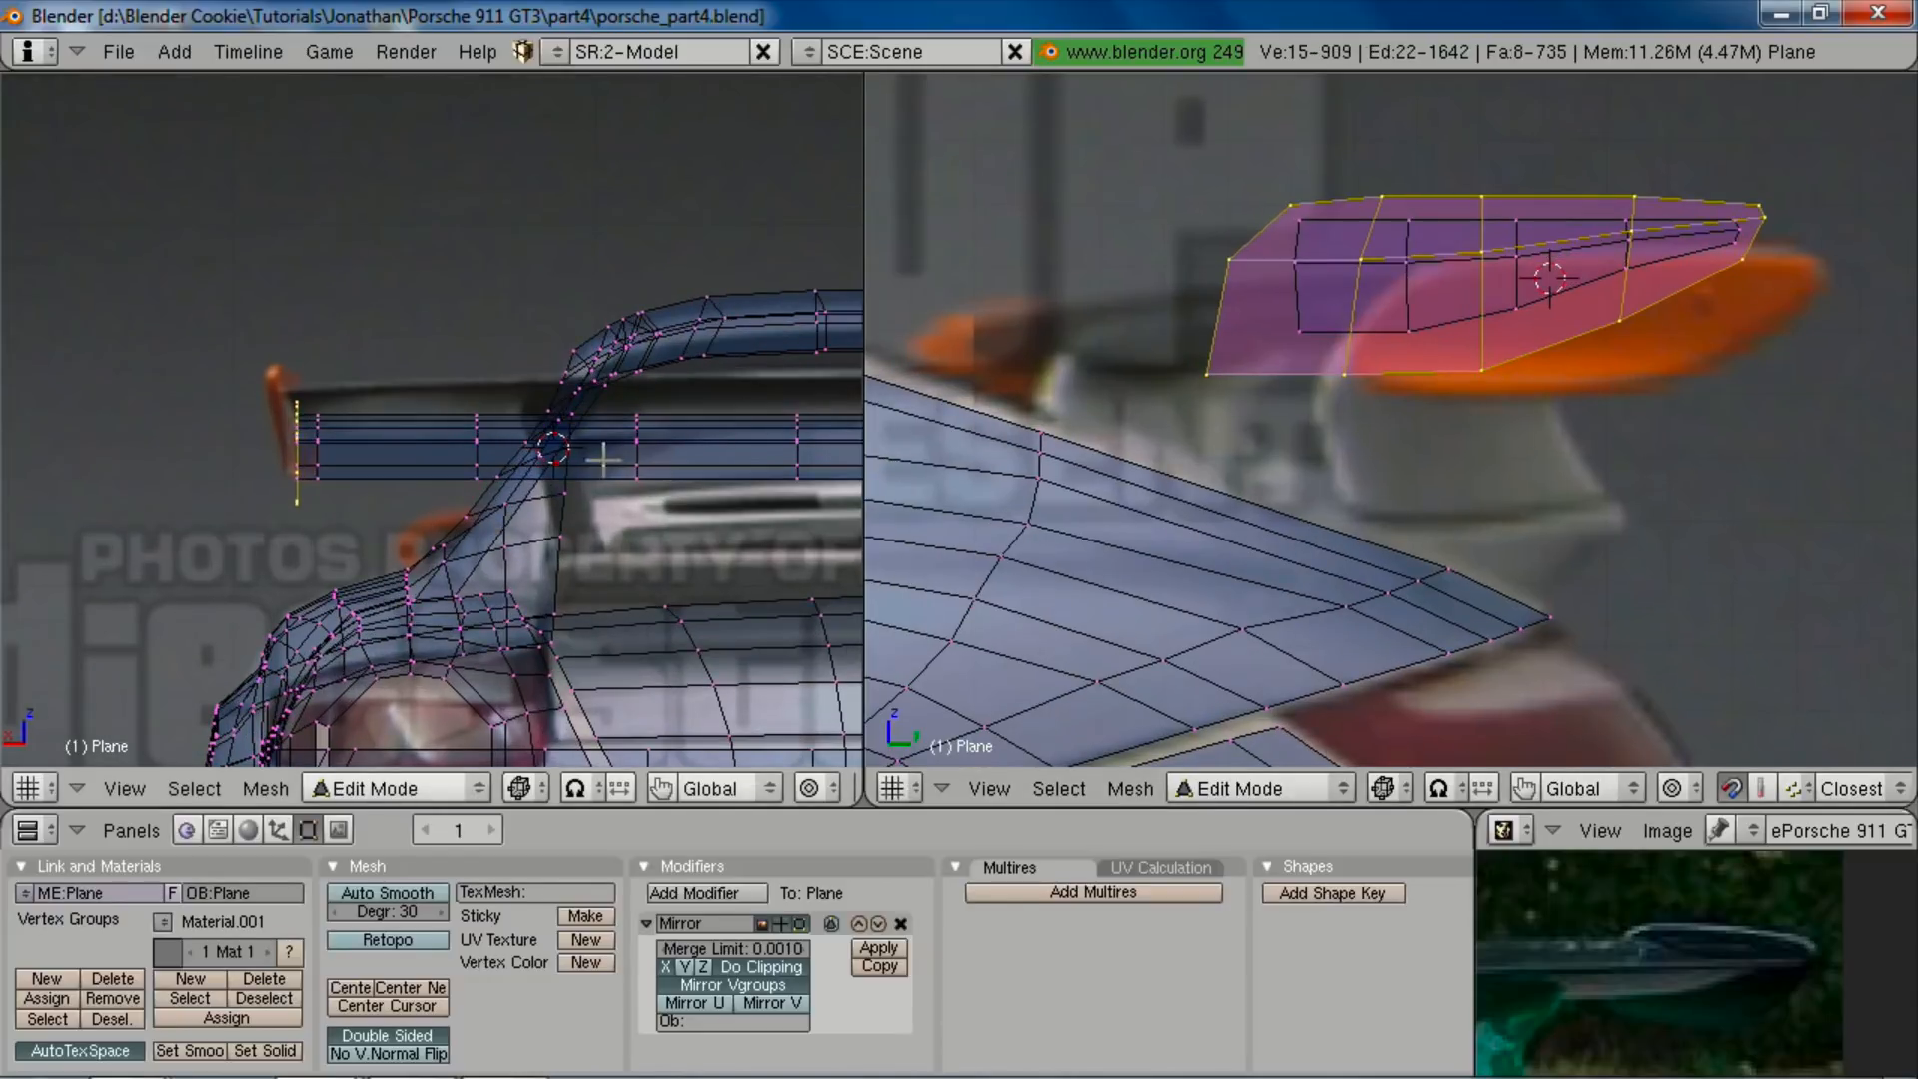
key(g)
key(x)
click(517, 476)
Step: Delete the faces that cap the wing's outer end behind the end plate
scroll(418, 486, up, 3)
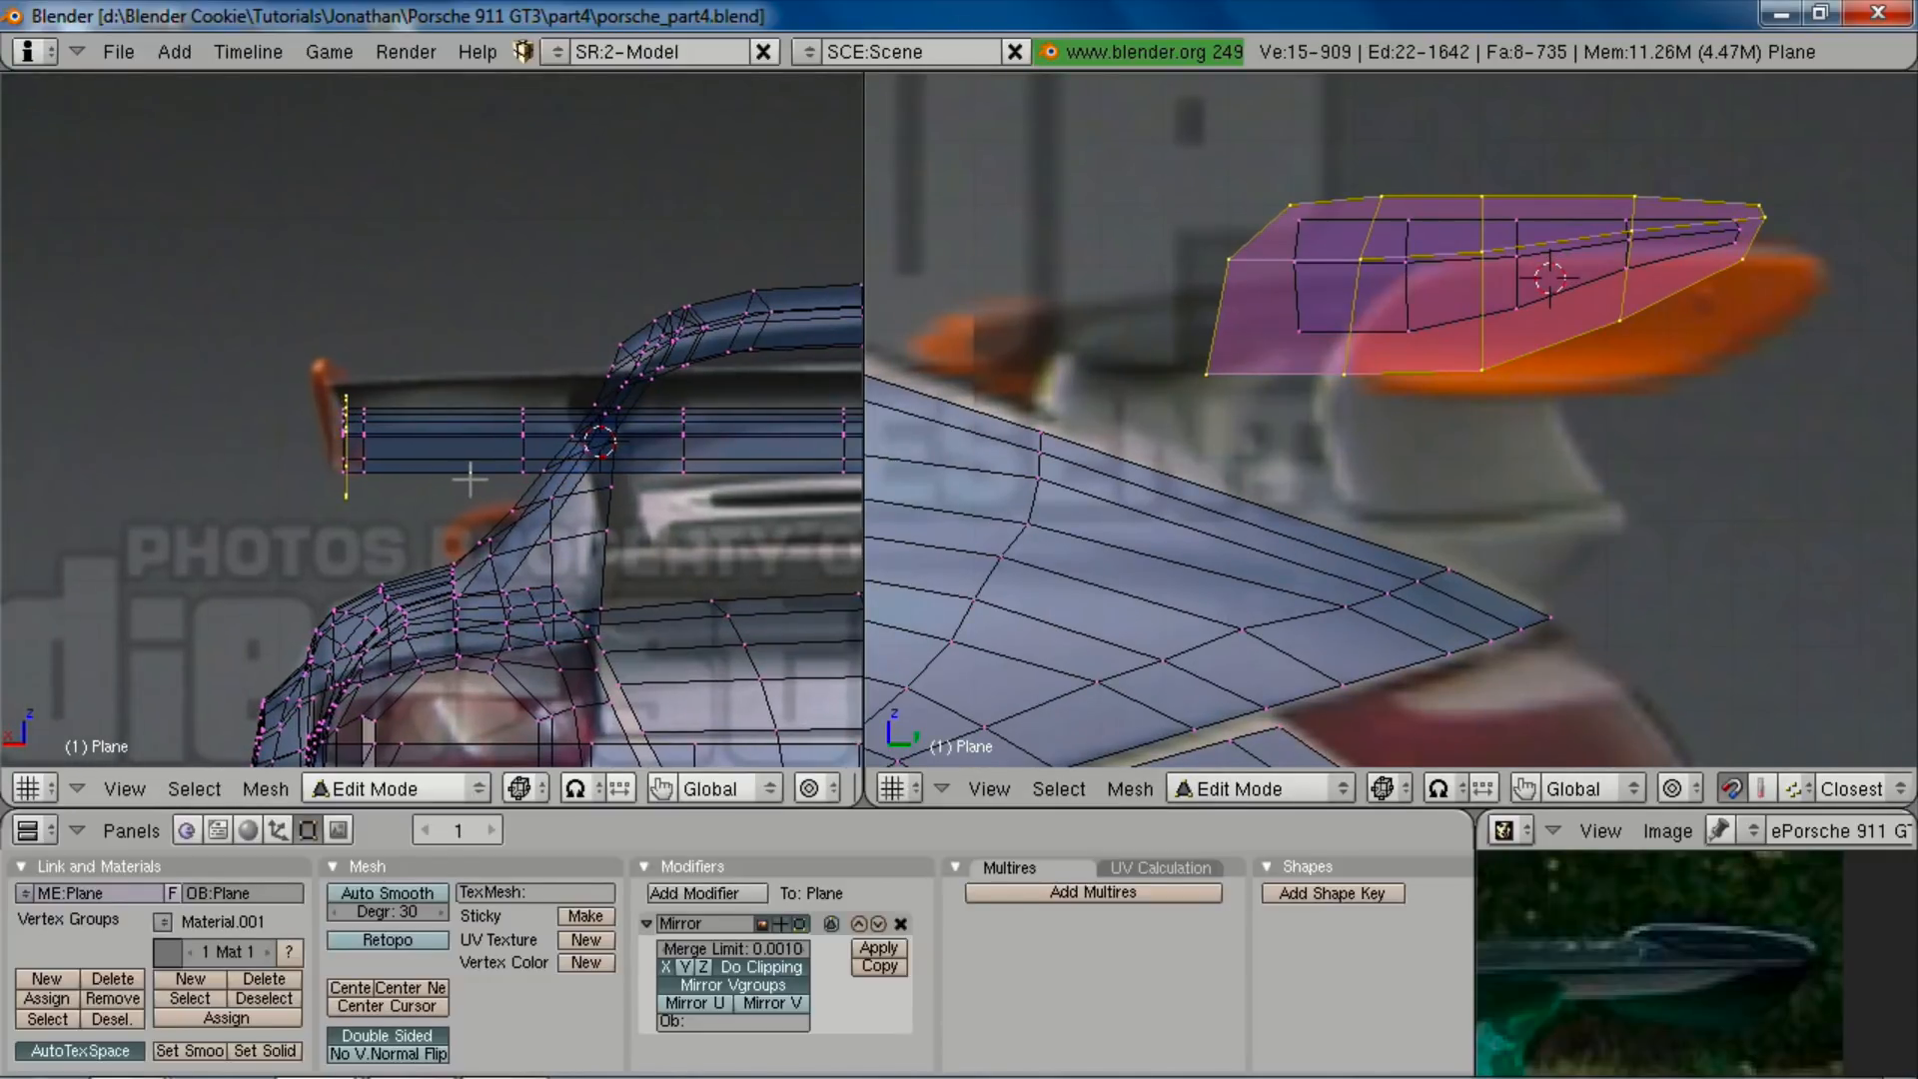
shift+middle_drag(311, 470, 399, 469)
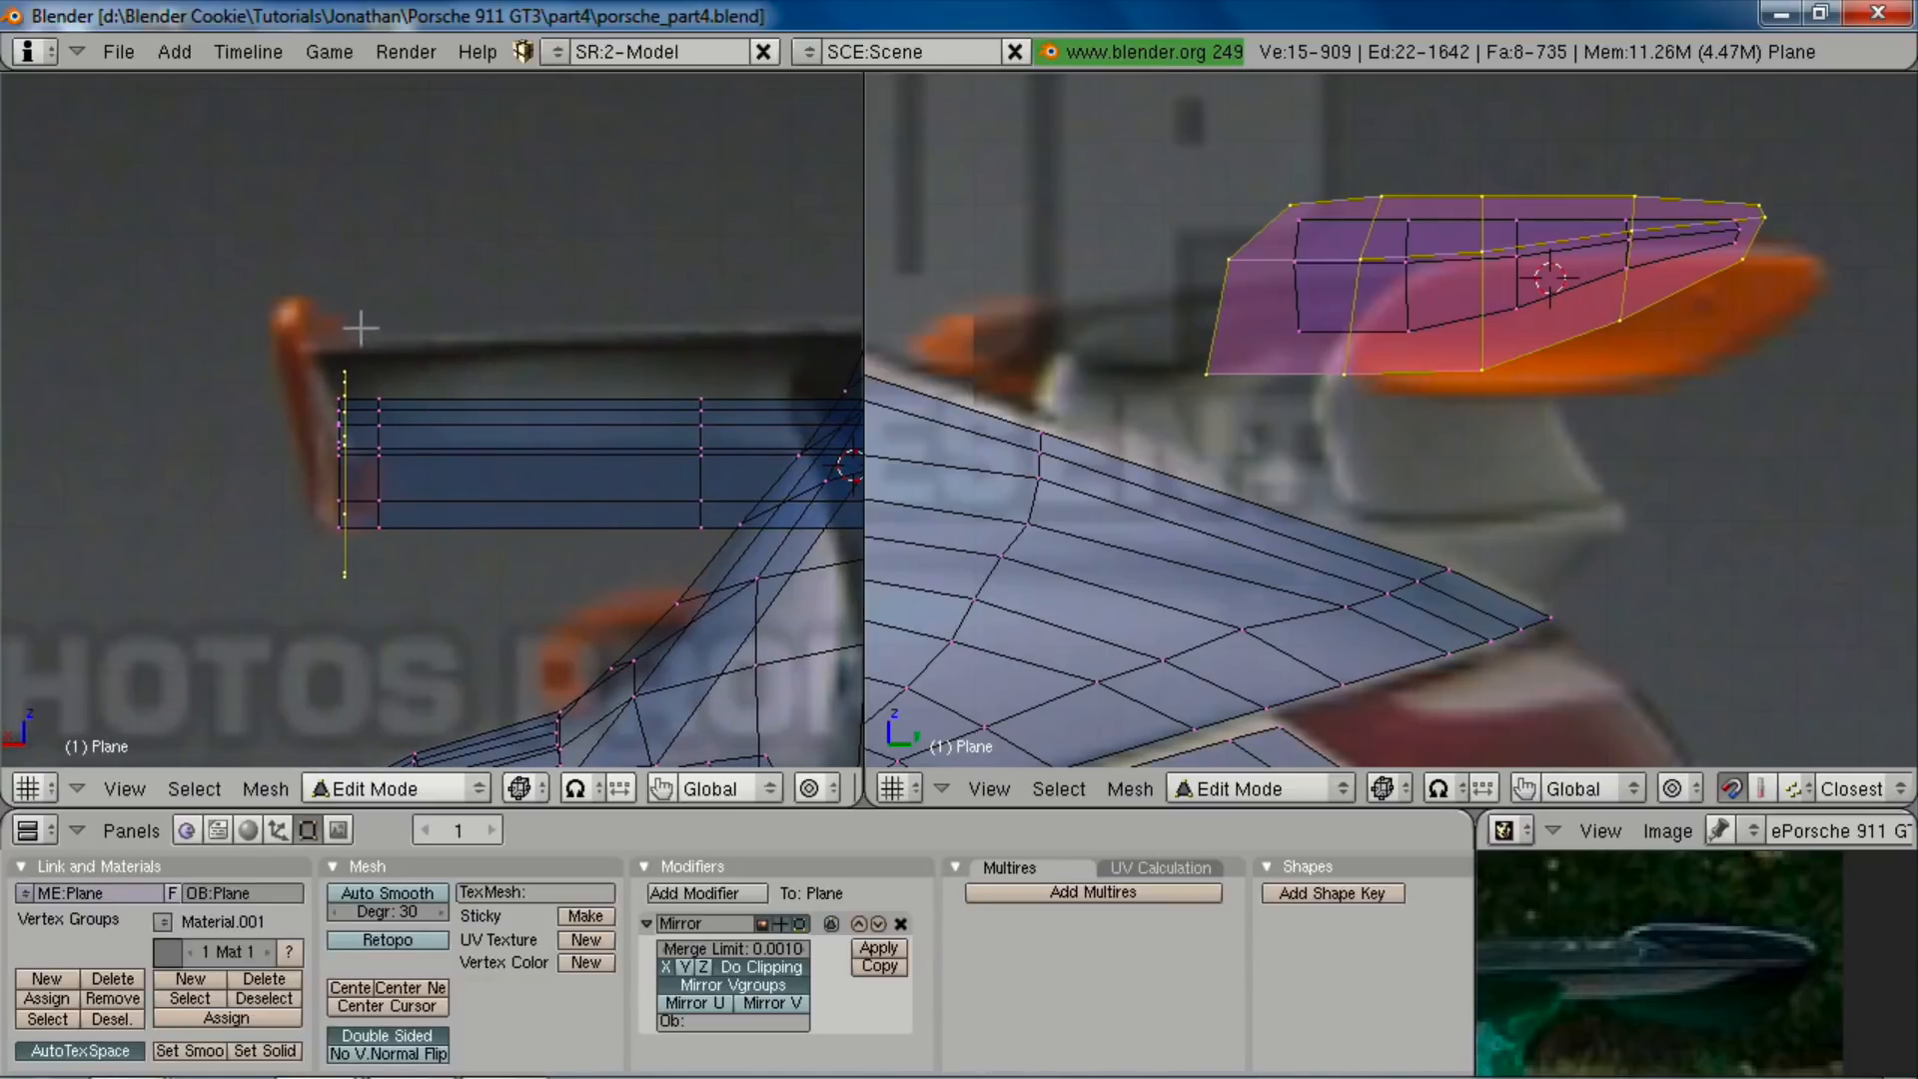
key(a)
key(b)
drag(342, 291, 365, 545)
key(x)
click(816, 581)
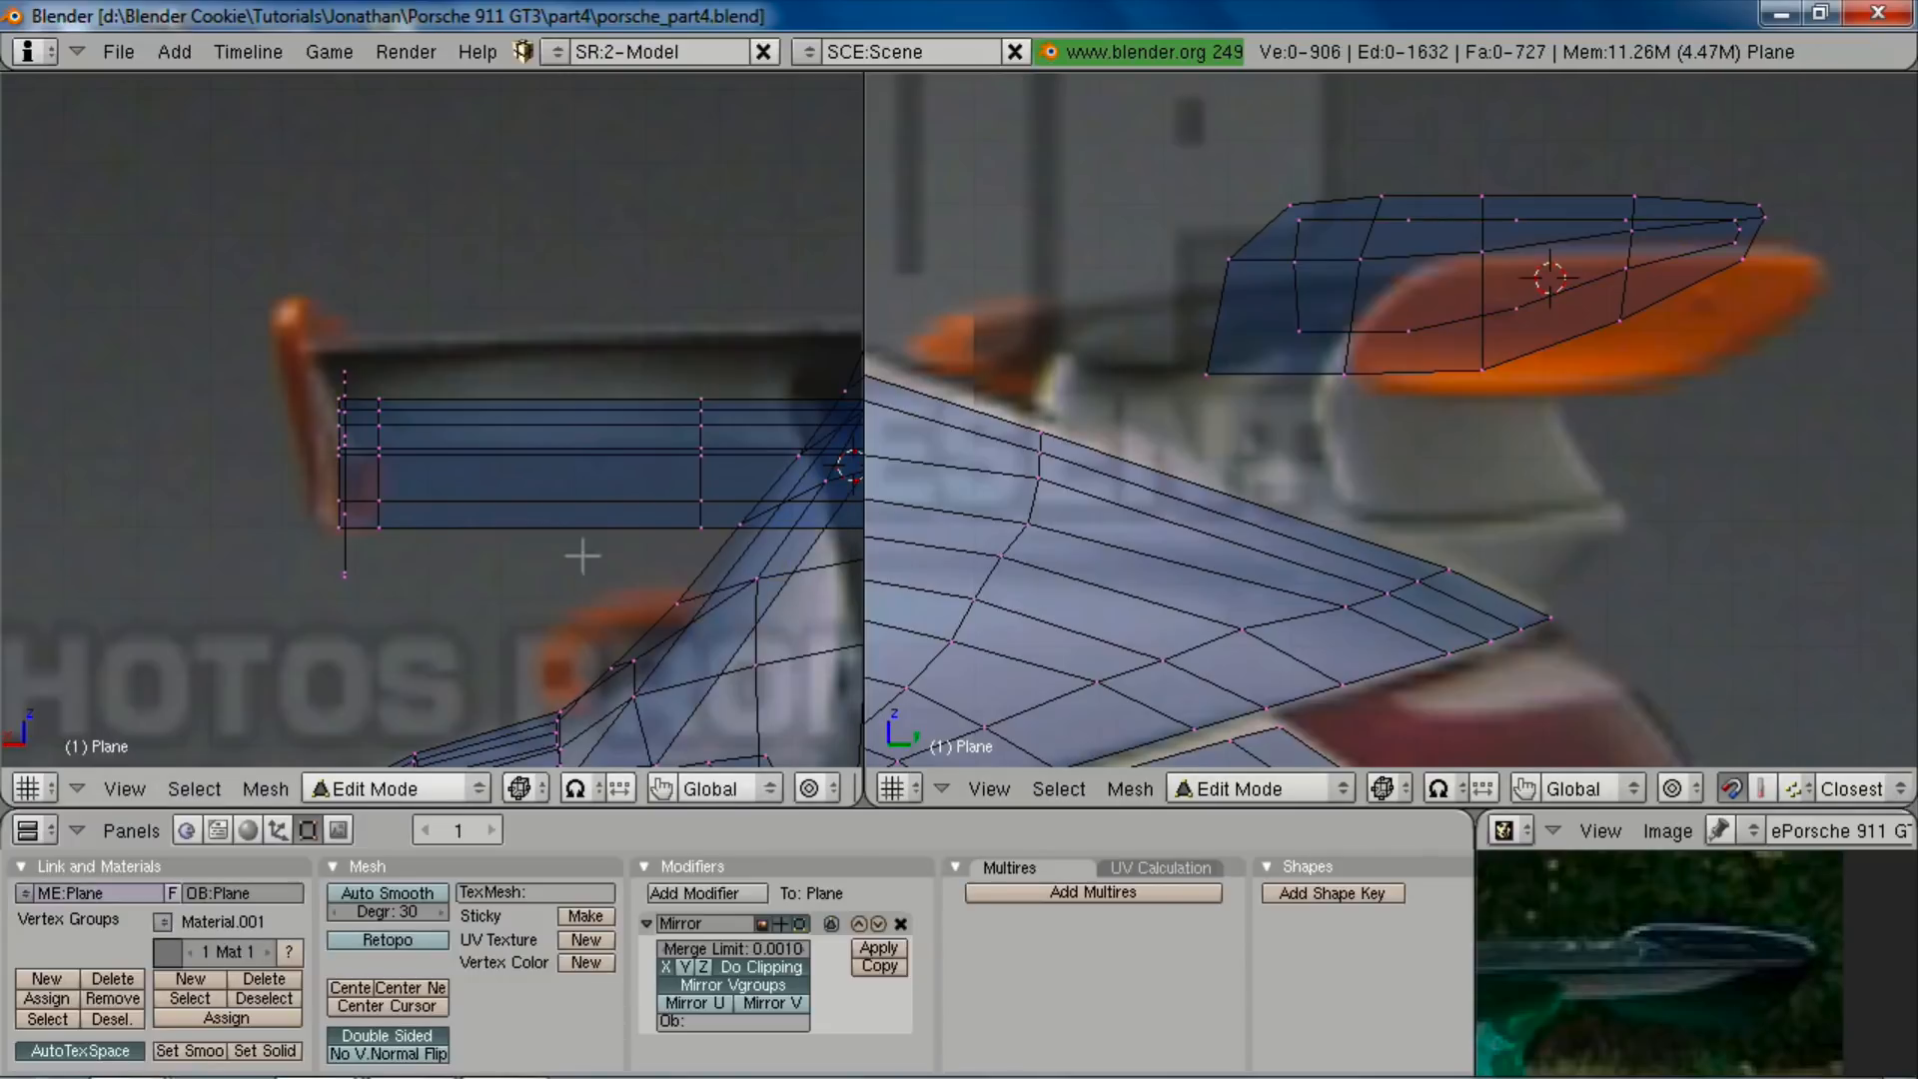
Step: Extrude the whole end plate as a region outward along X by about 0.043
key(b)
drag(344, 330, 363, 755)
key(e)
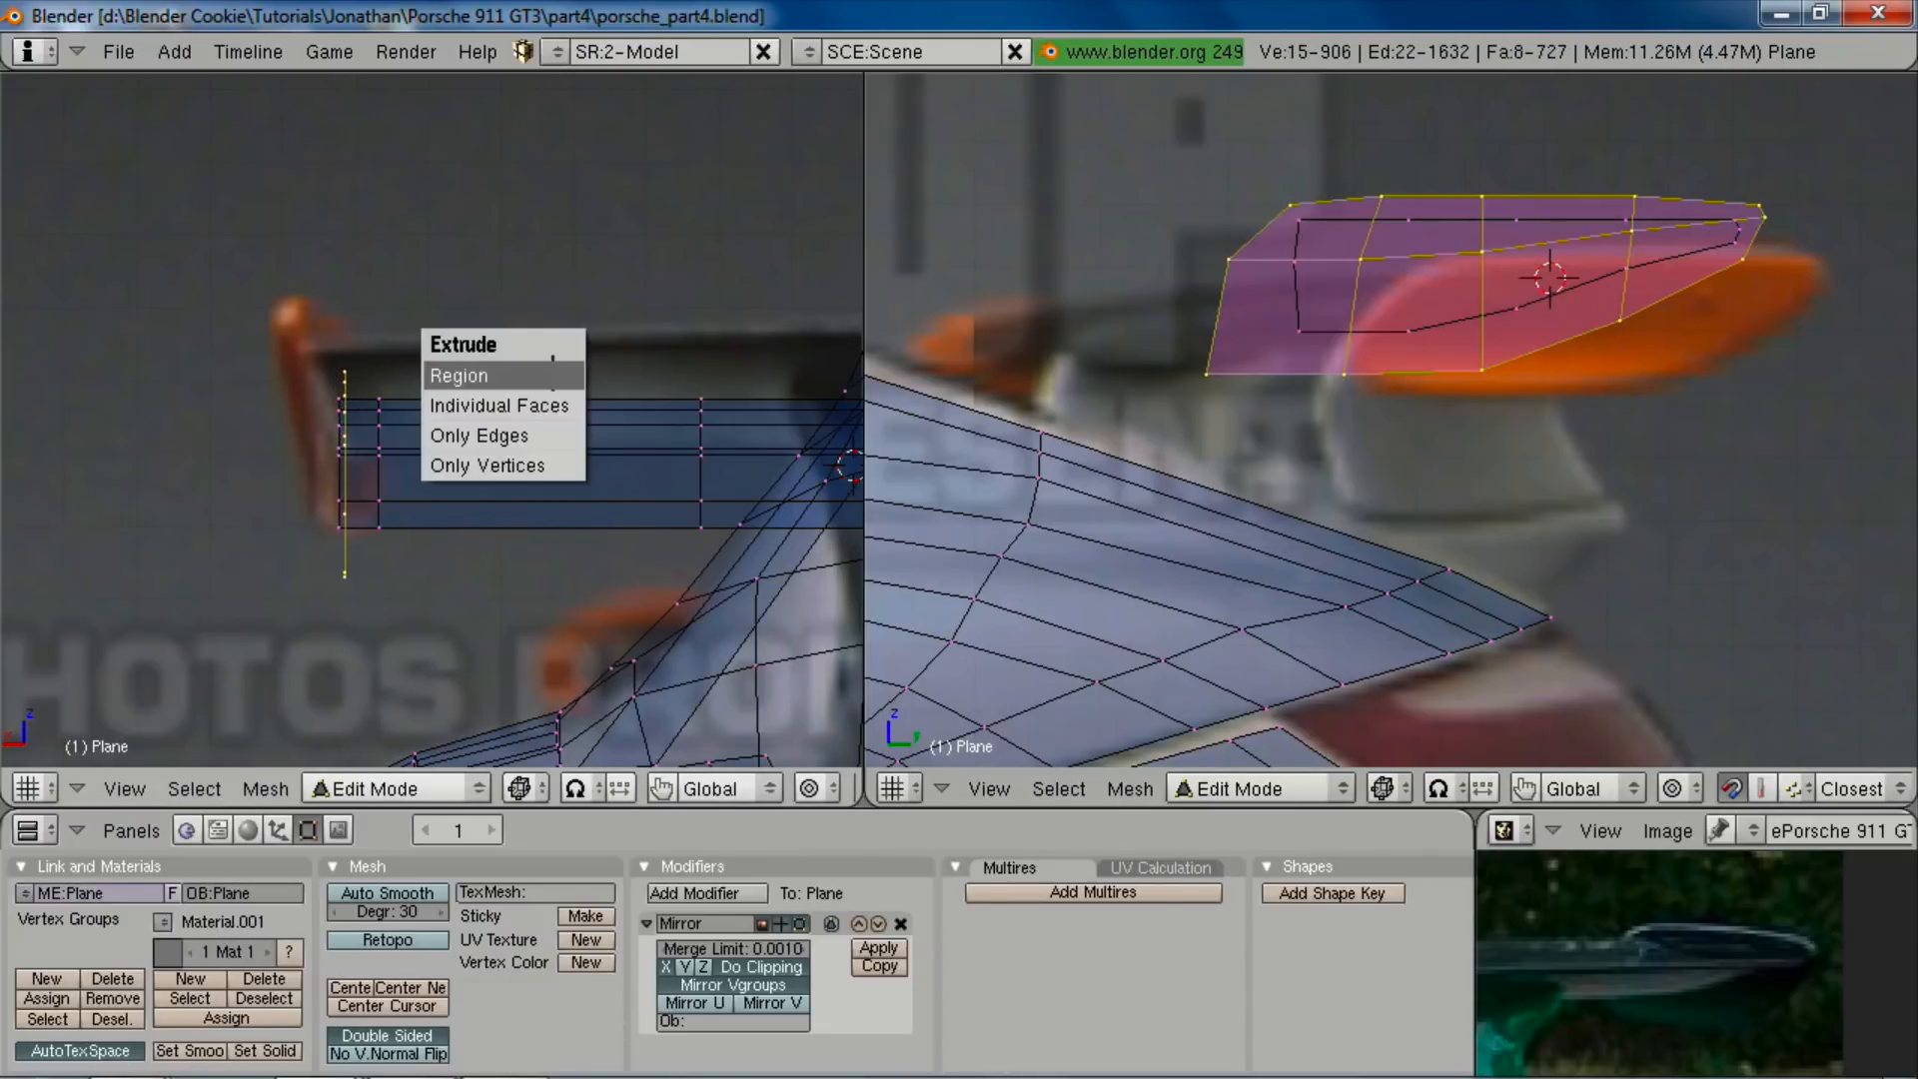
click(552, 371)
key(x)
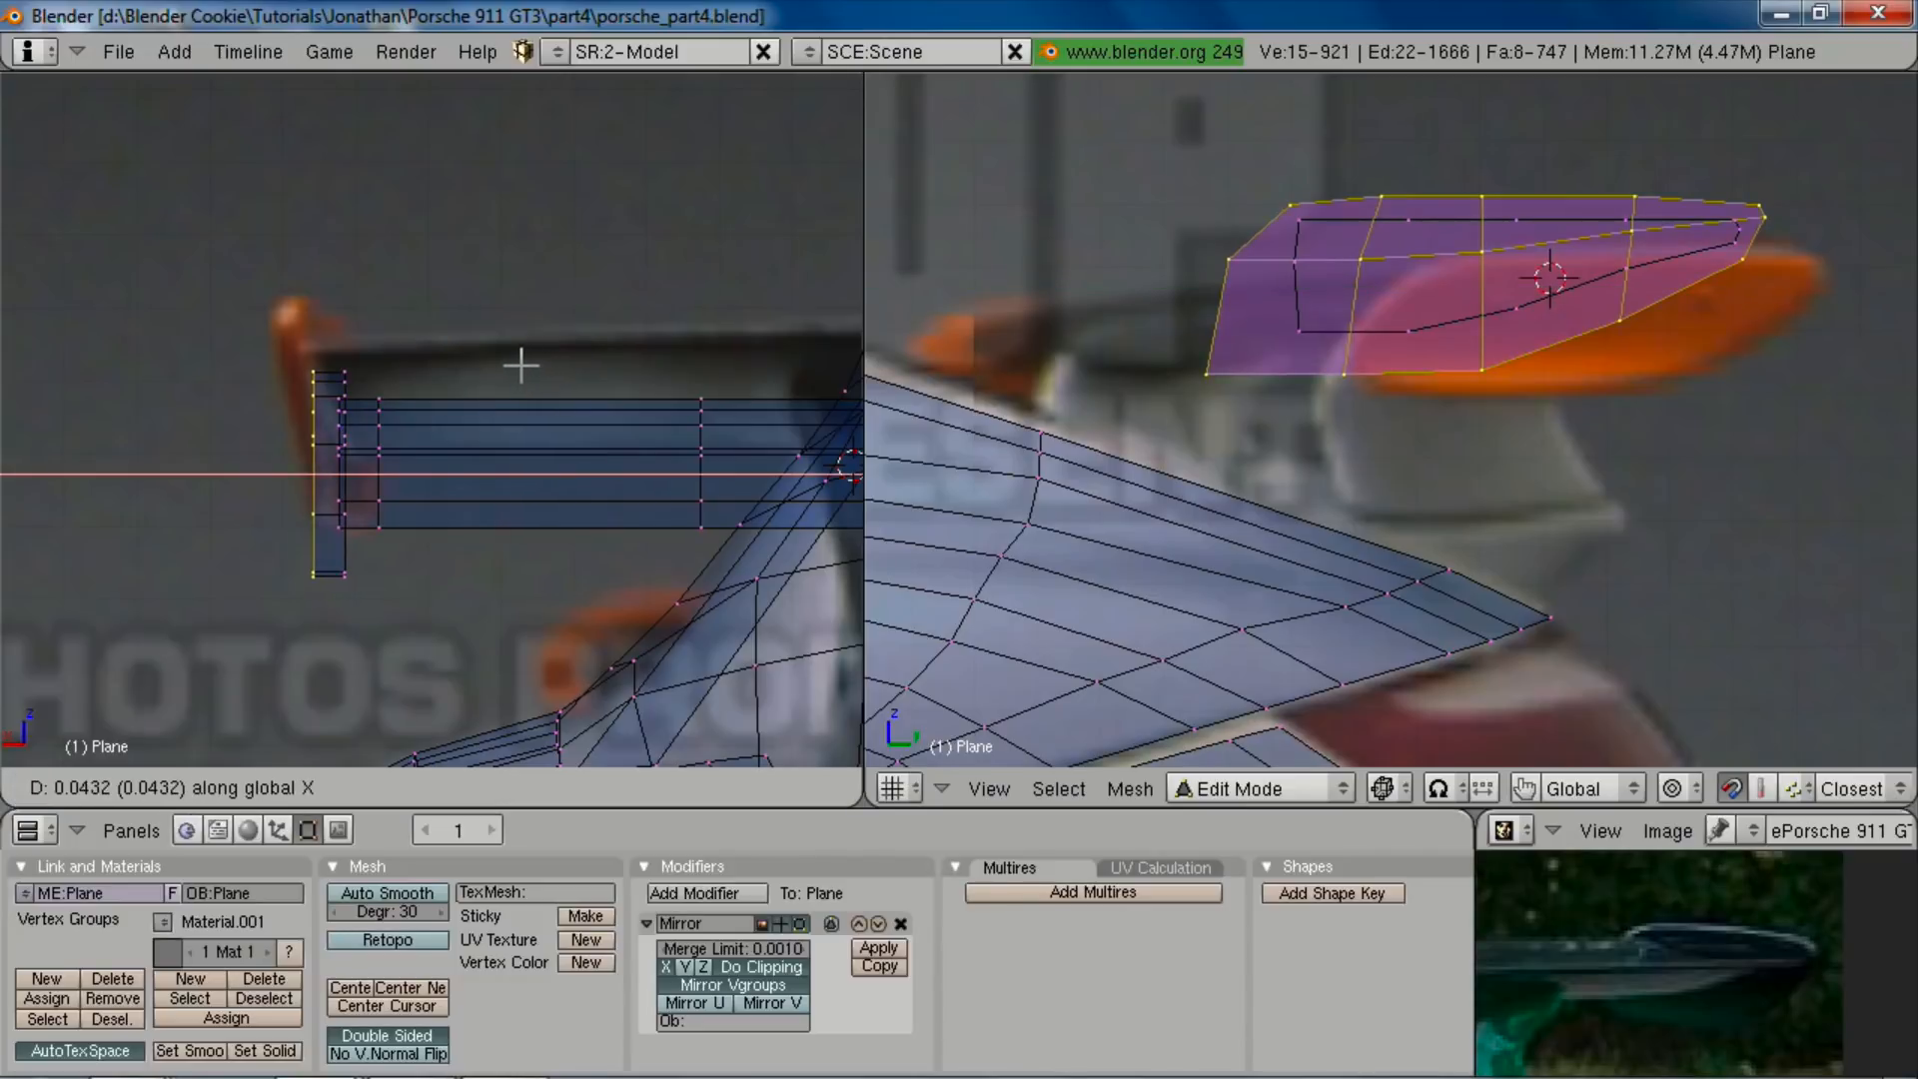
click(519, 365)
Step: Cut two edge loops through the end plate's thickness and fatten them slightly outward
key(ctrl+r)
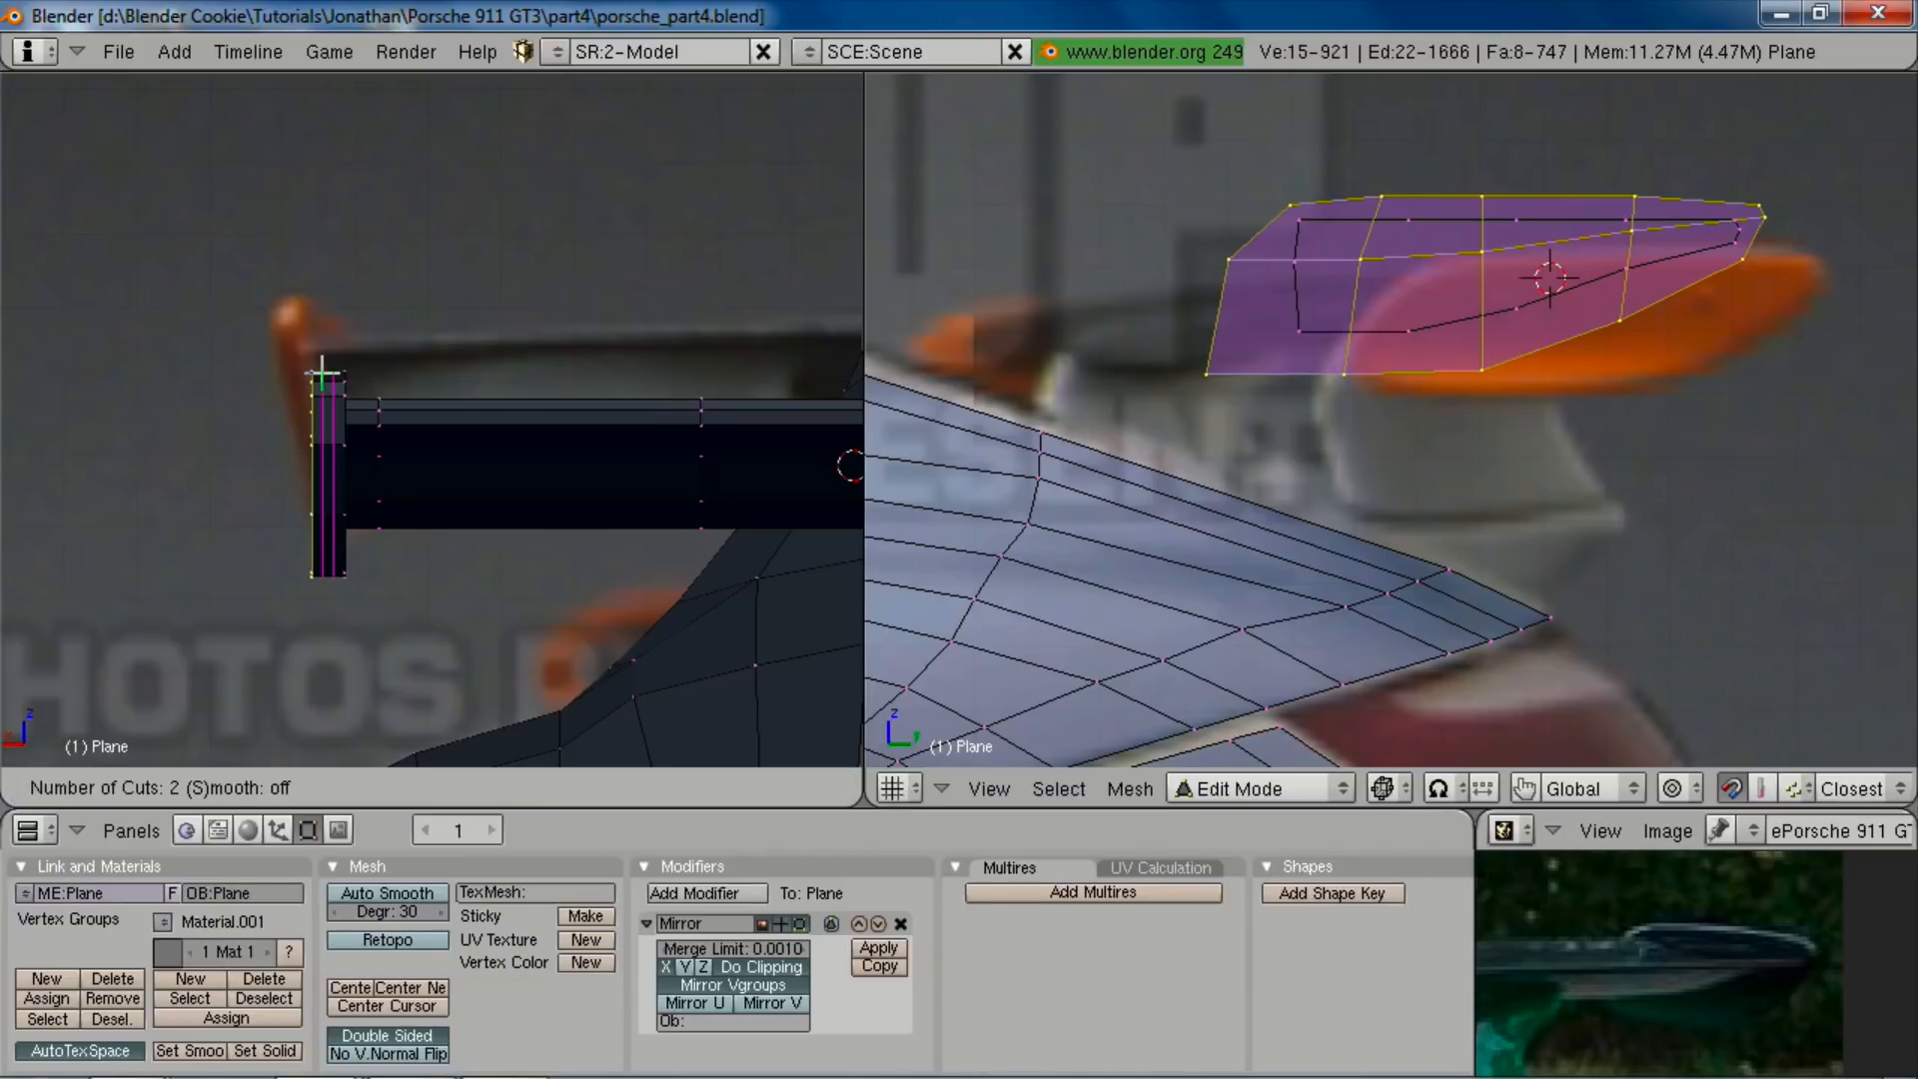
click(322, 375)
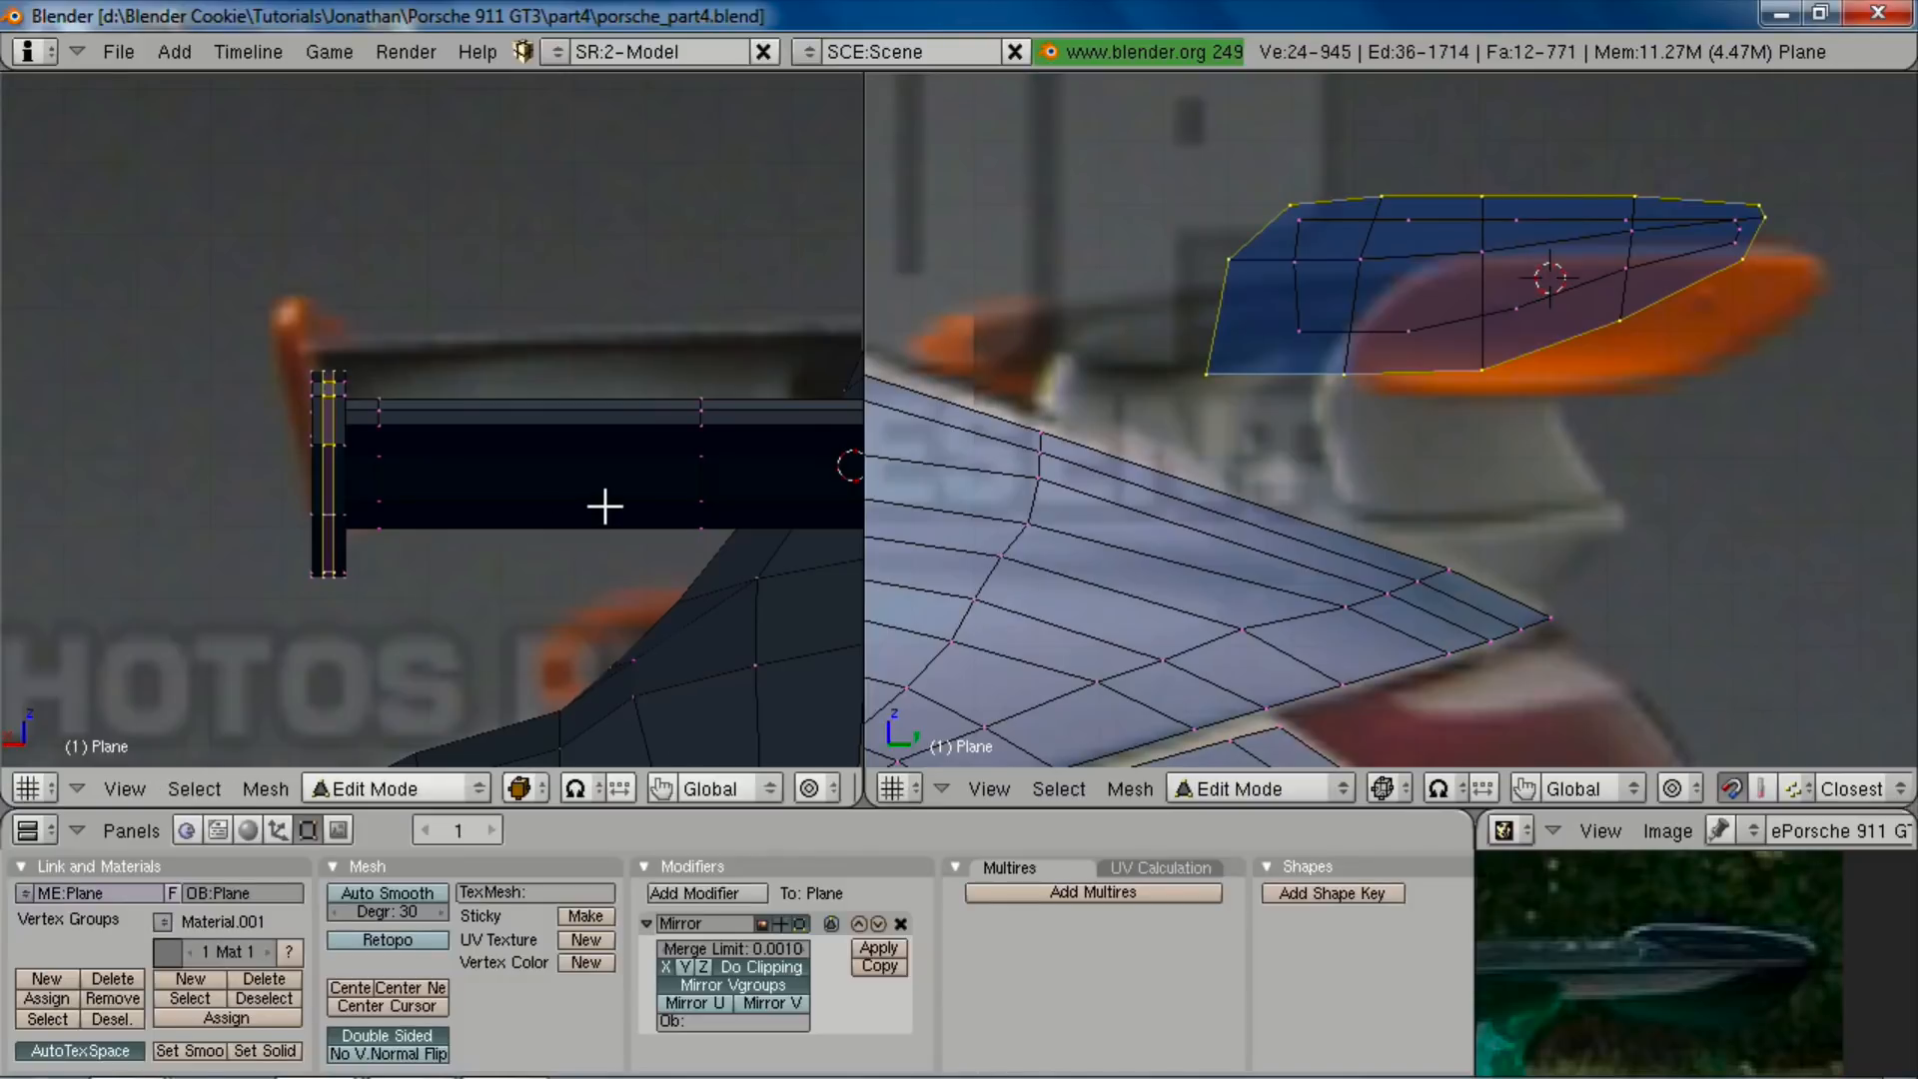
key(alt+s)
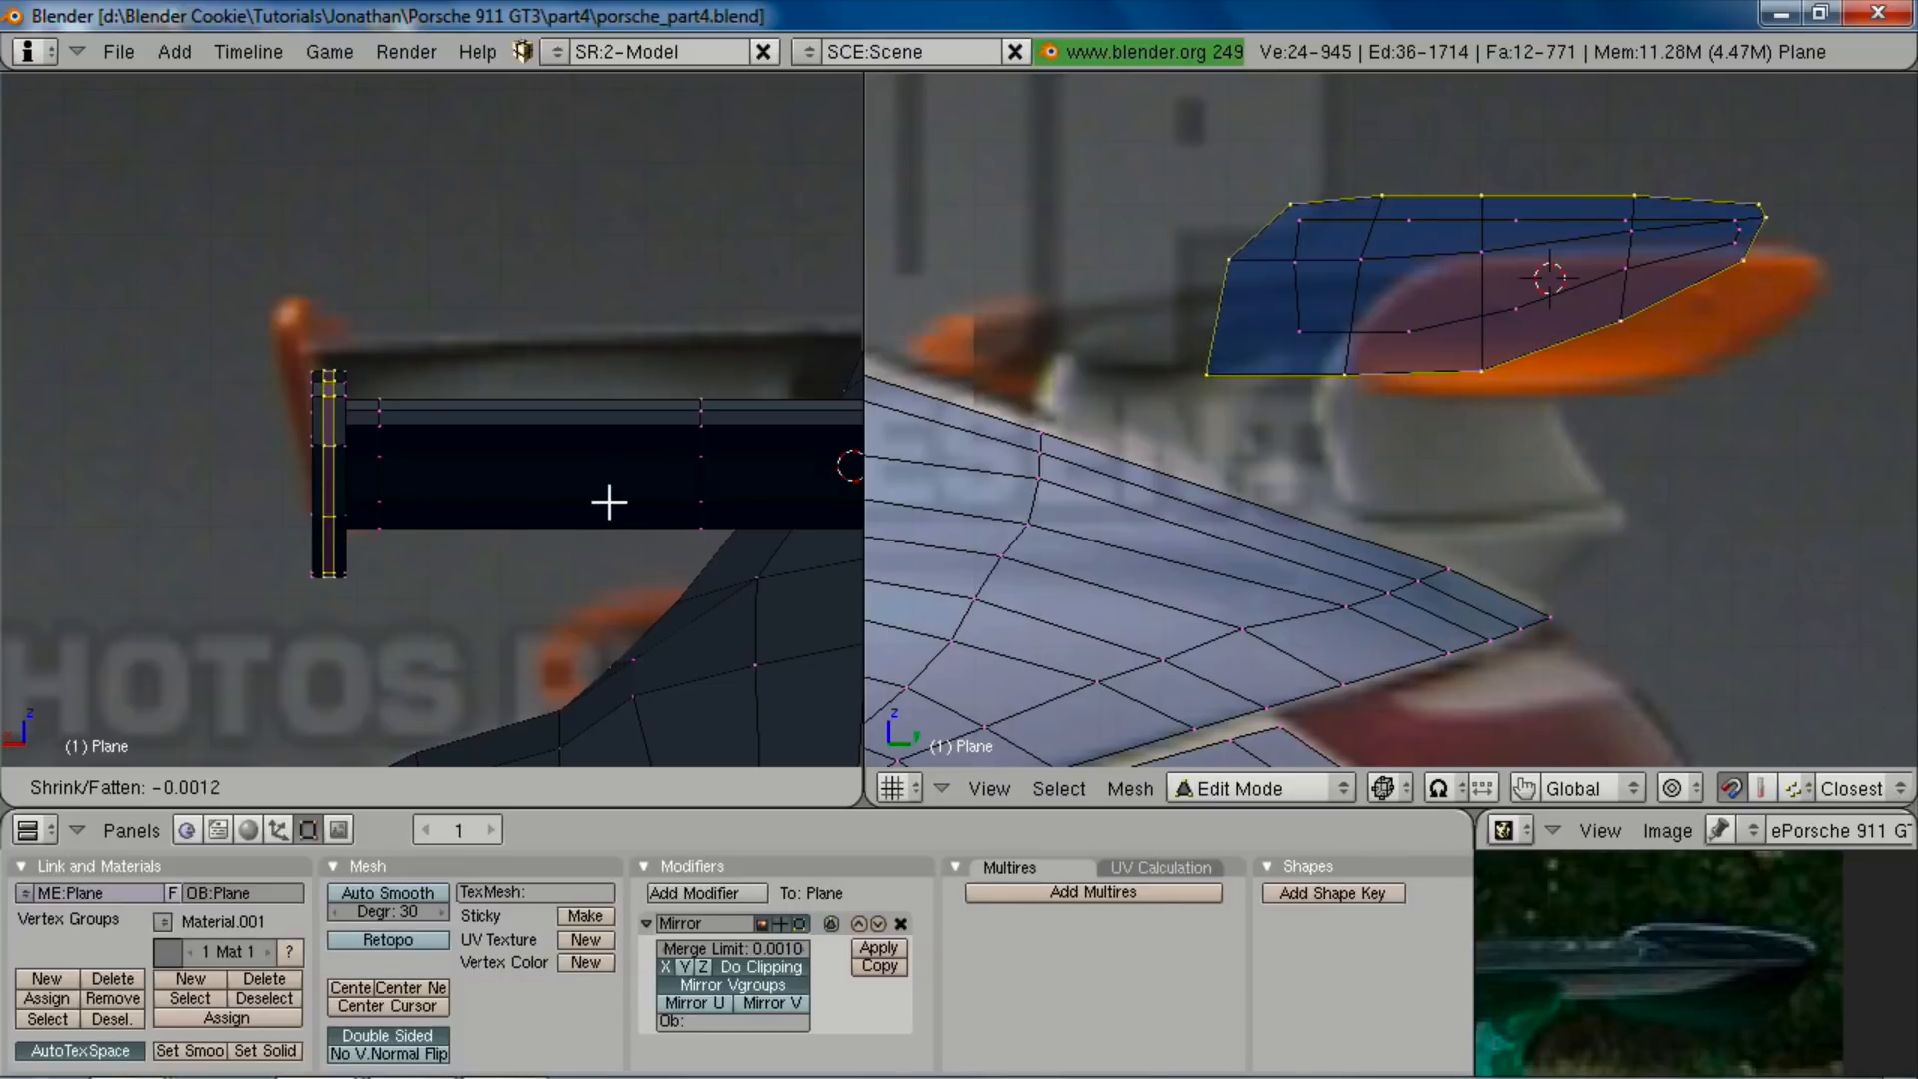
click(612, 476)
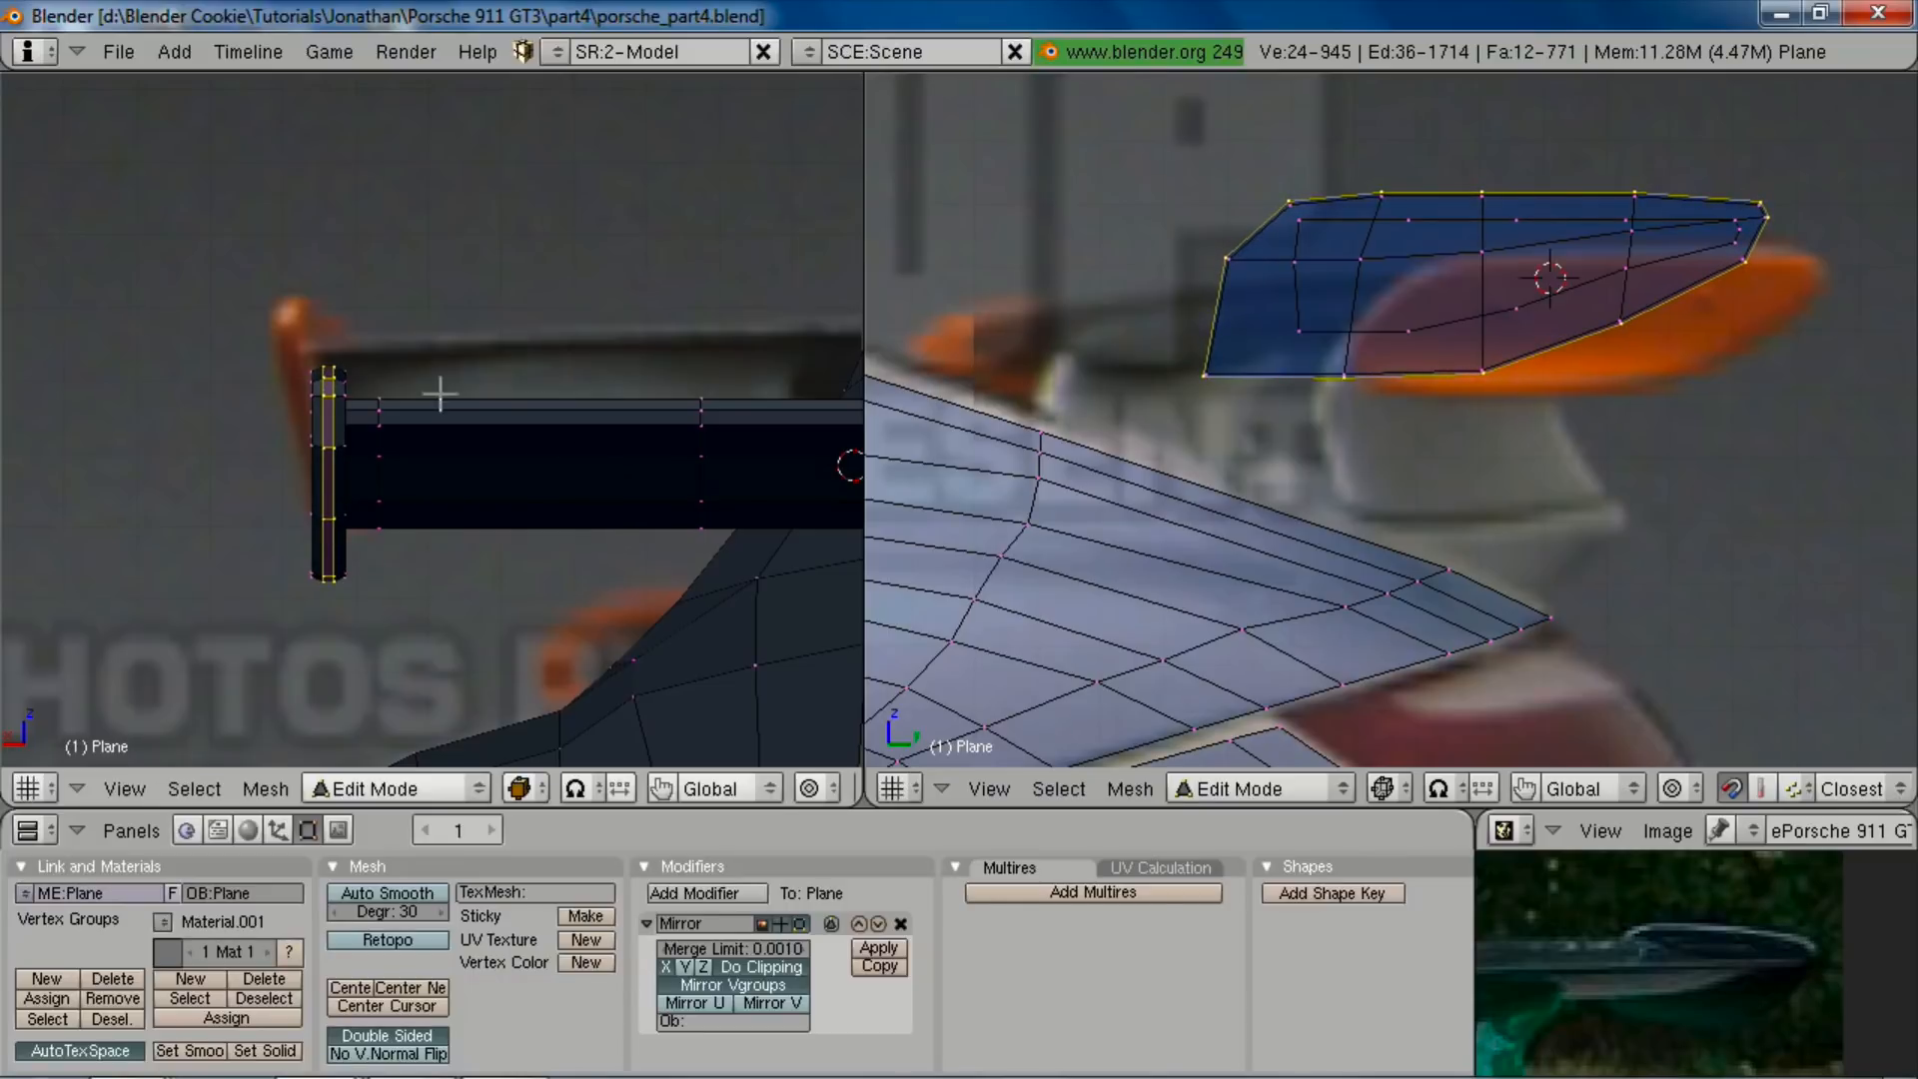
Step: Select the whole linked end plate and scale it slightly thicker along X
middle_drag(1477, 291, 1655, 703)
key(Tab)
middle_drag(1706, 946, 1740, 855)
key(Tab)
scroll(315, 518, down, 4)
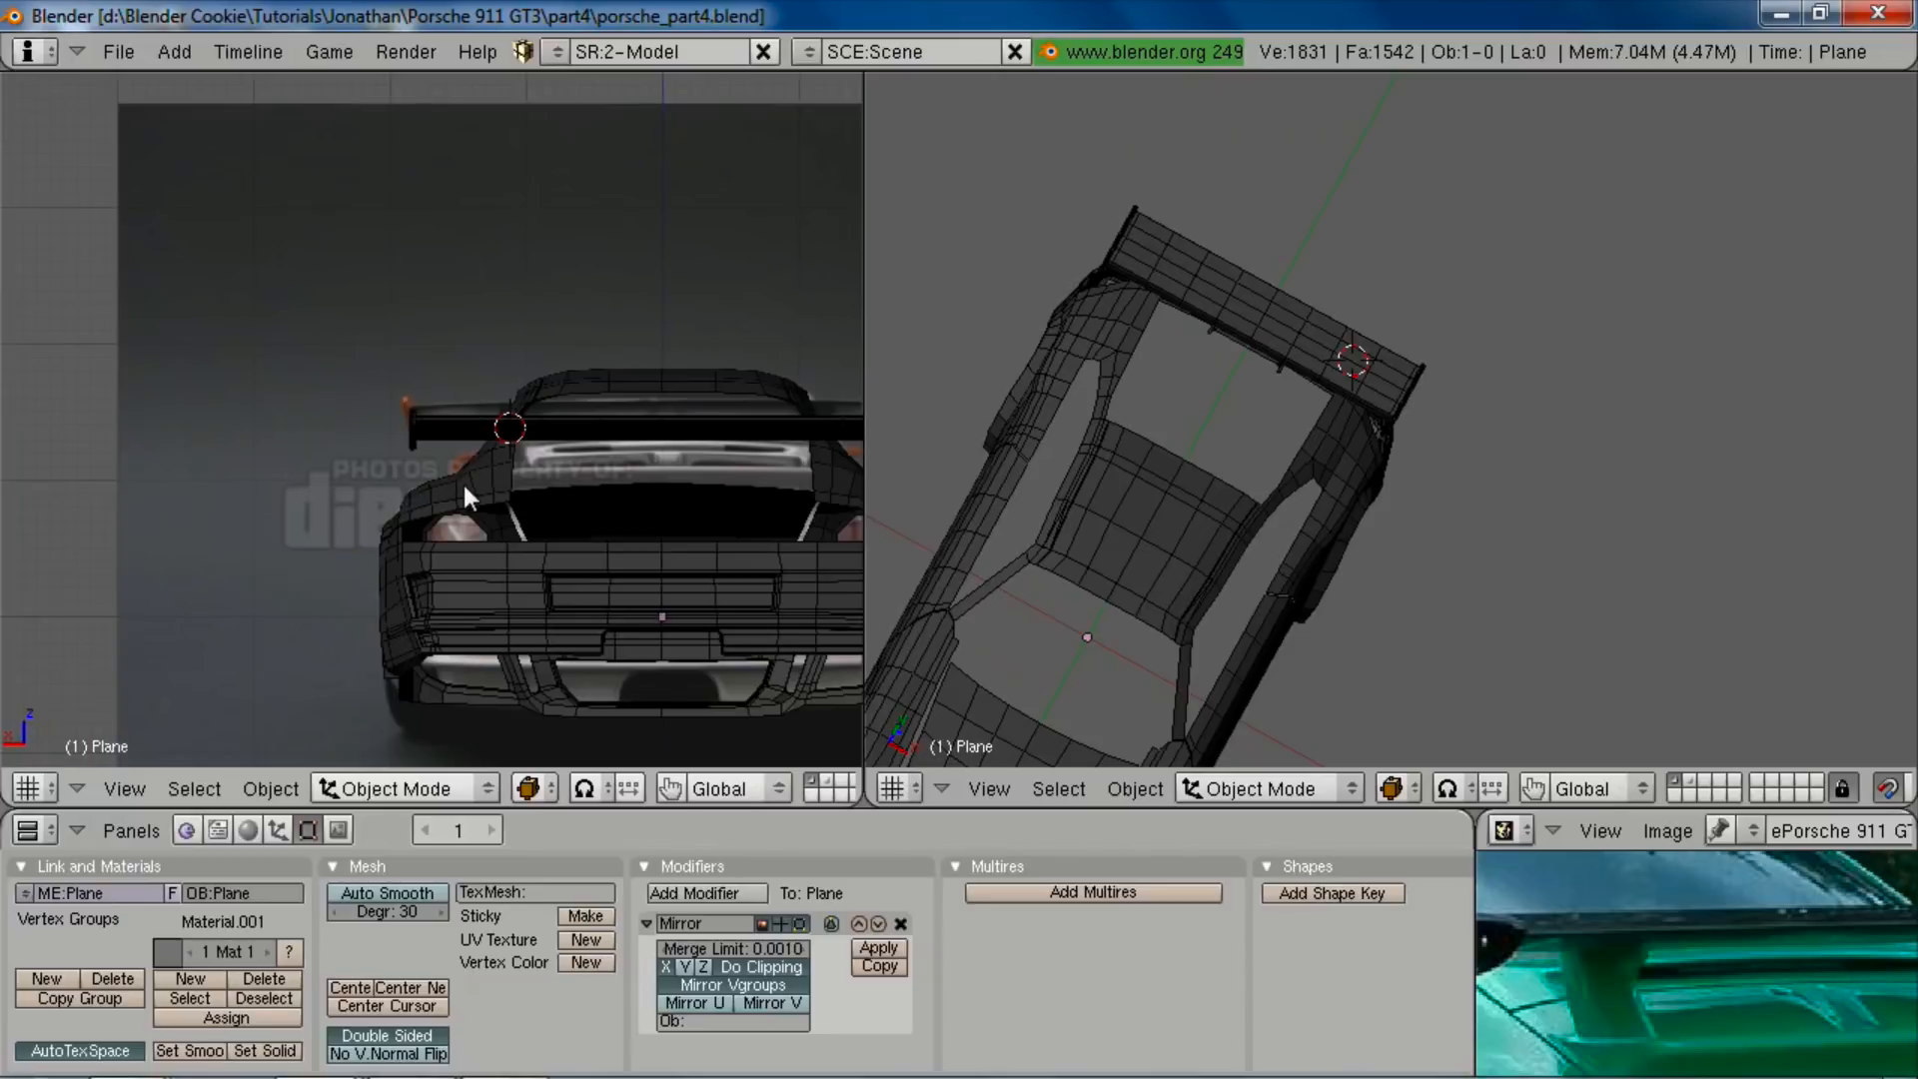
scroll(471, 487, up, 2)
scroll(470, 486, up, 3)
key(a)
key(l)
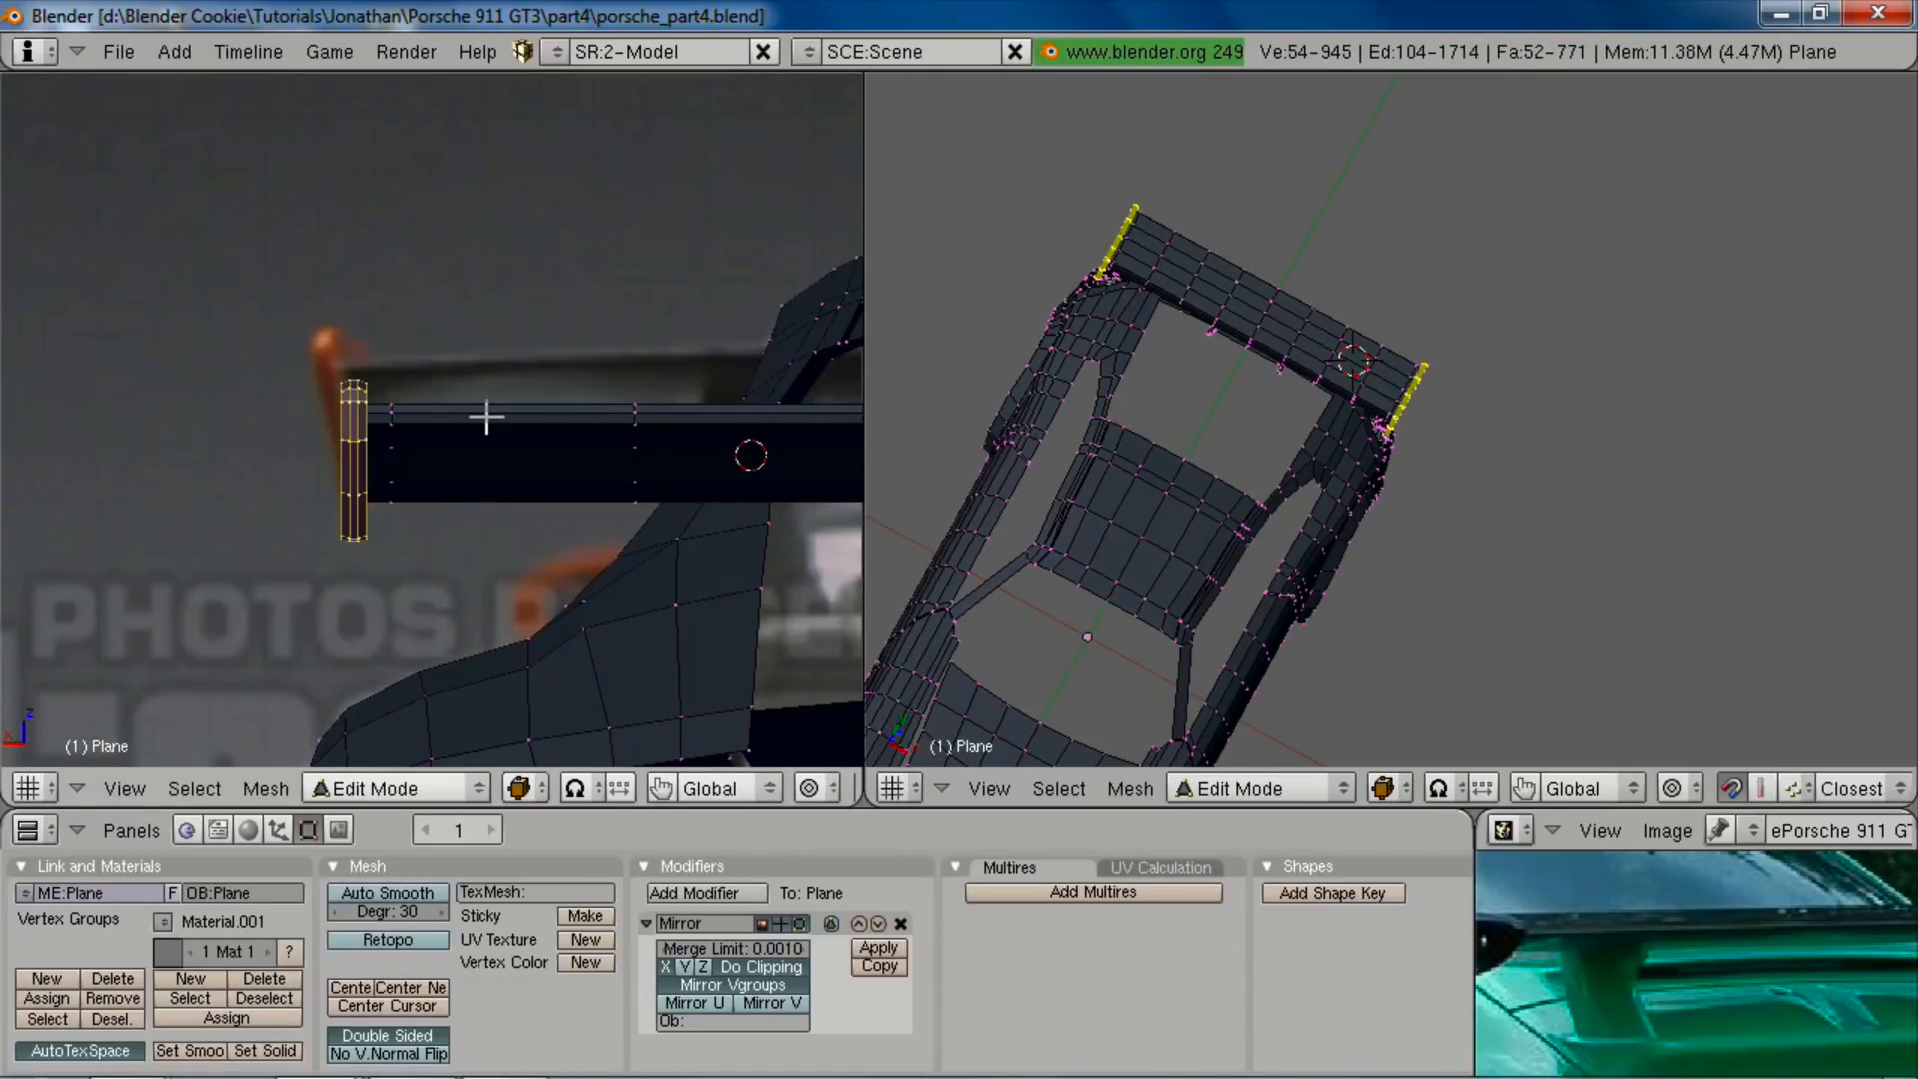
key(s)
key(x)
click(538, 412)
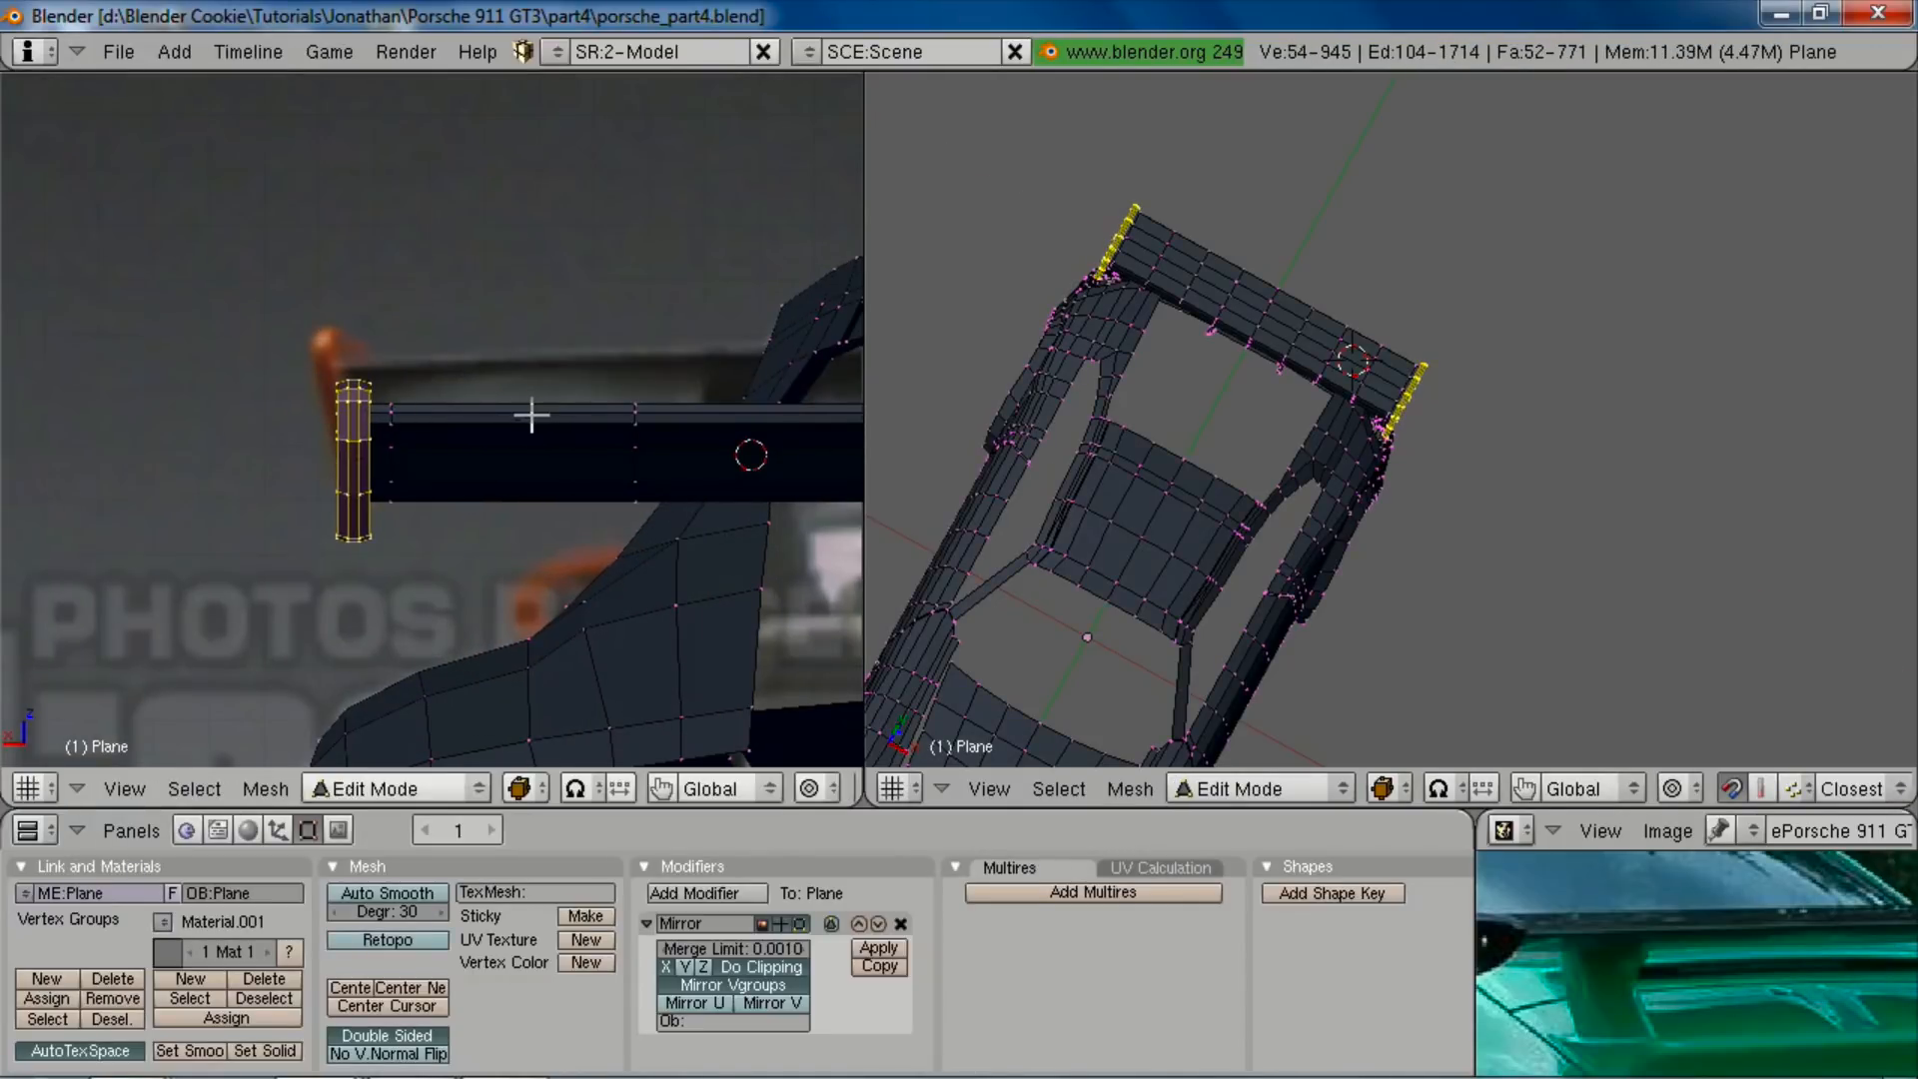
Step: Return to Object Mode, view the whole car in perspective, and save over porsche_part4.blend
key(Tab)
scroll(499, 554, down, 4)
scroll(445, 493, down, 2)
middle_drag(482, 540, 723, 334)
key(ctrl+w)
click(392, 411)
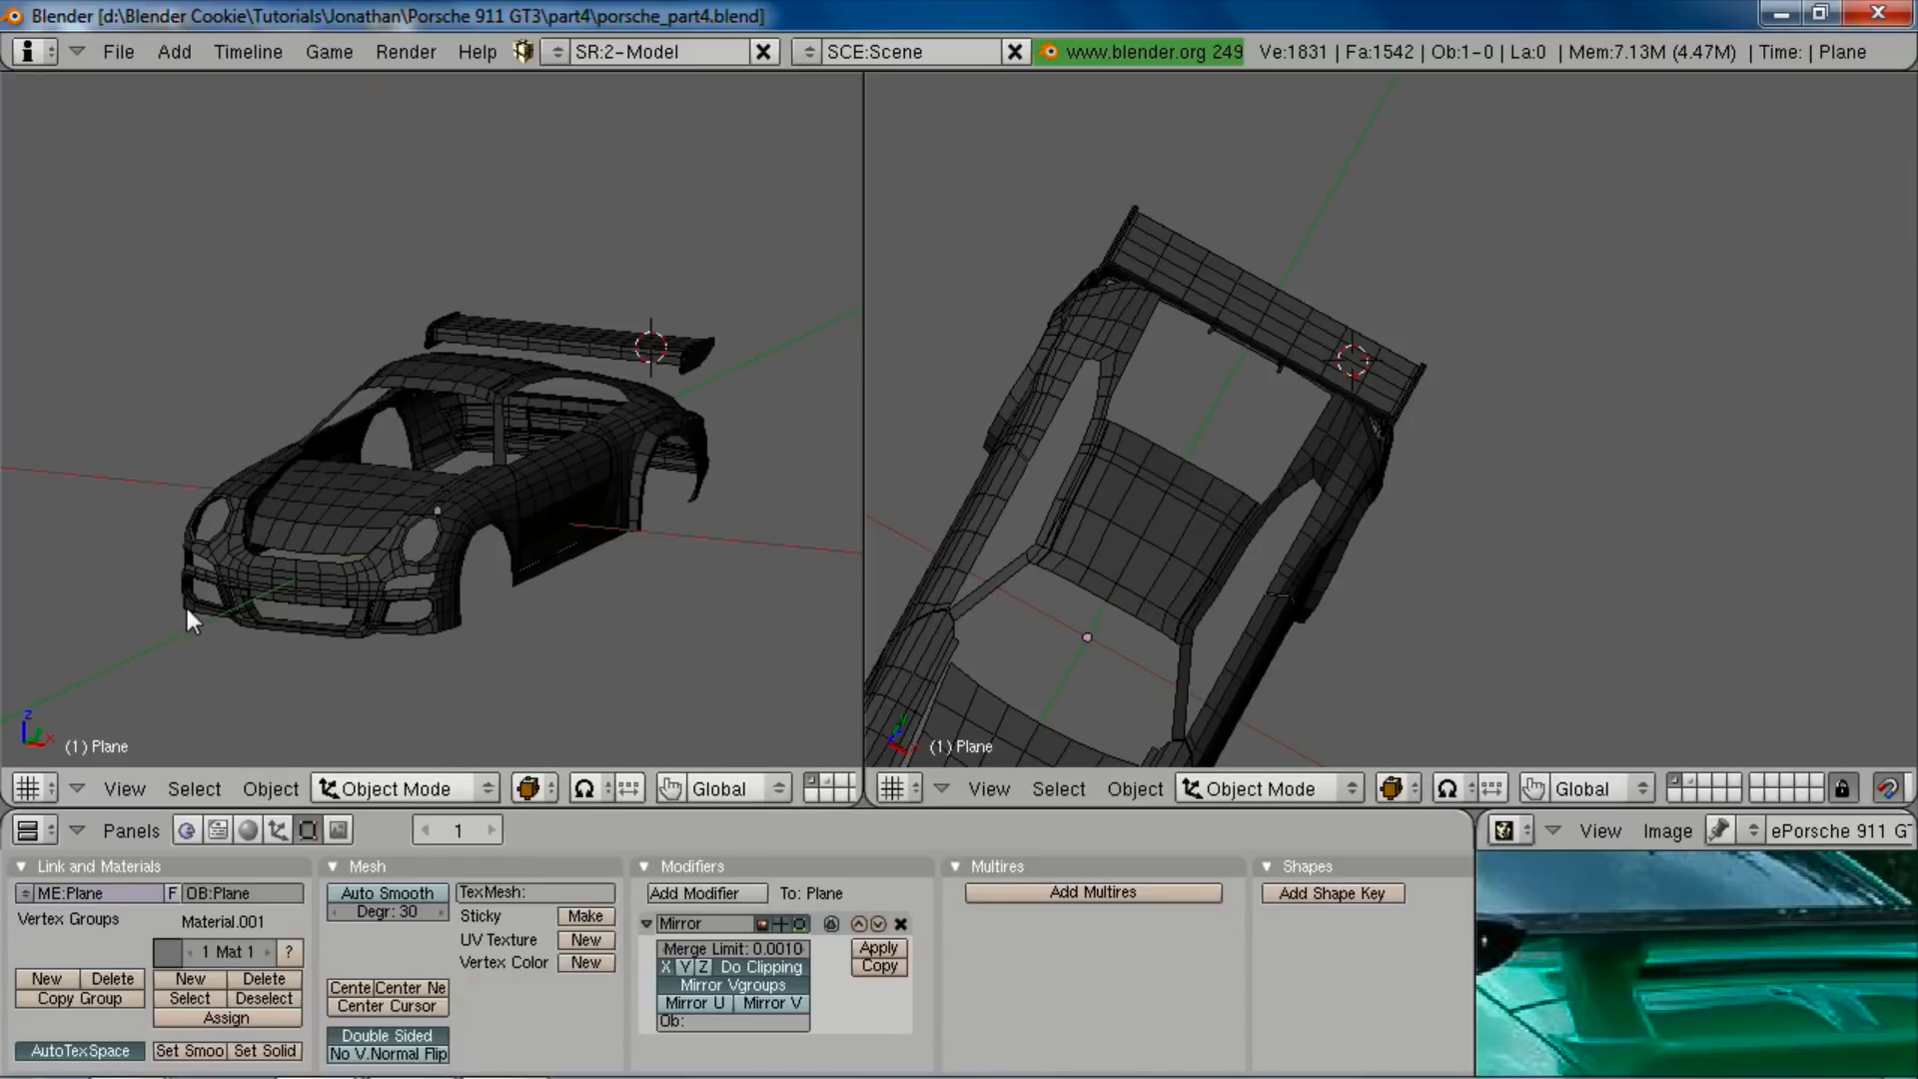
Step: Compare the wing mesh with the rear and side reference photos, examining the supports beneath the wing
key(ctrl+KP_1)
scroll(380, 284, up, 5)
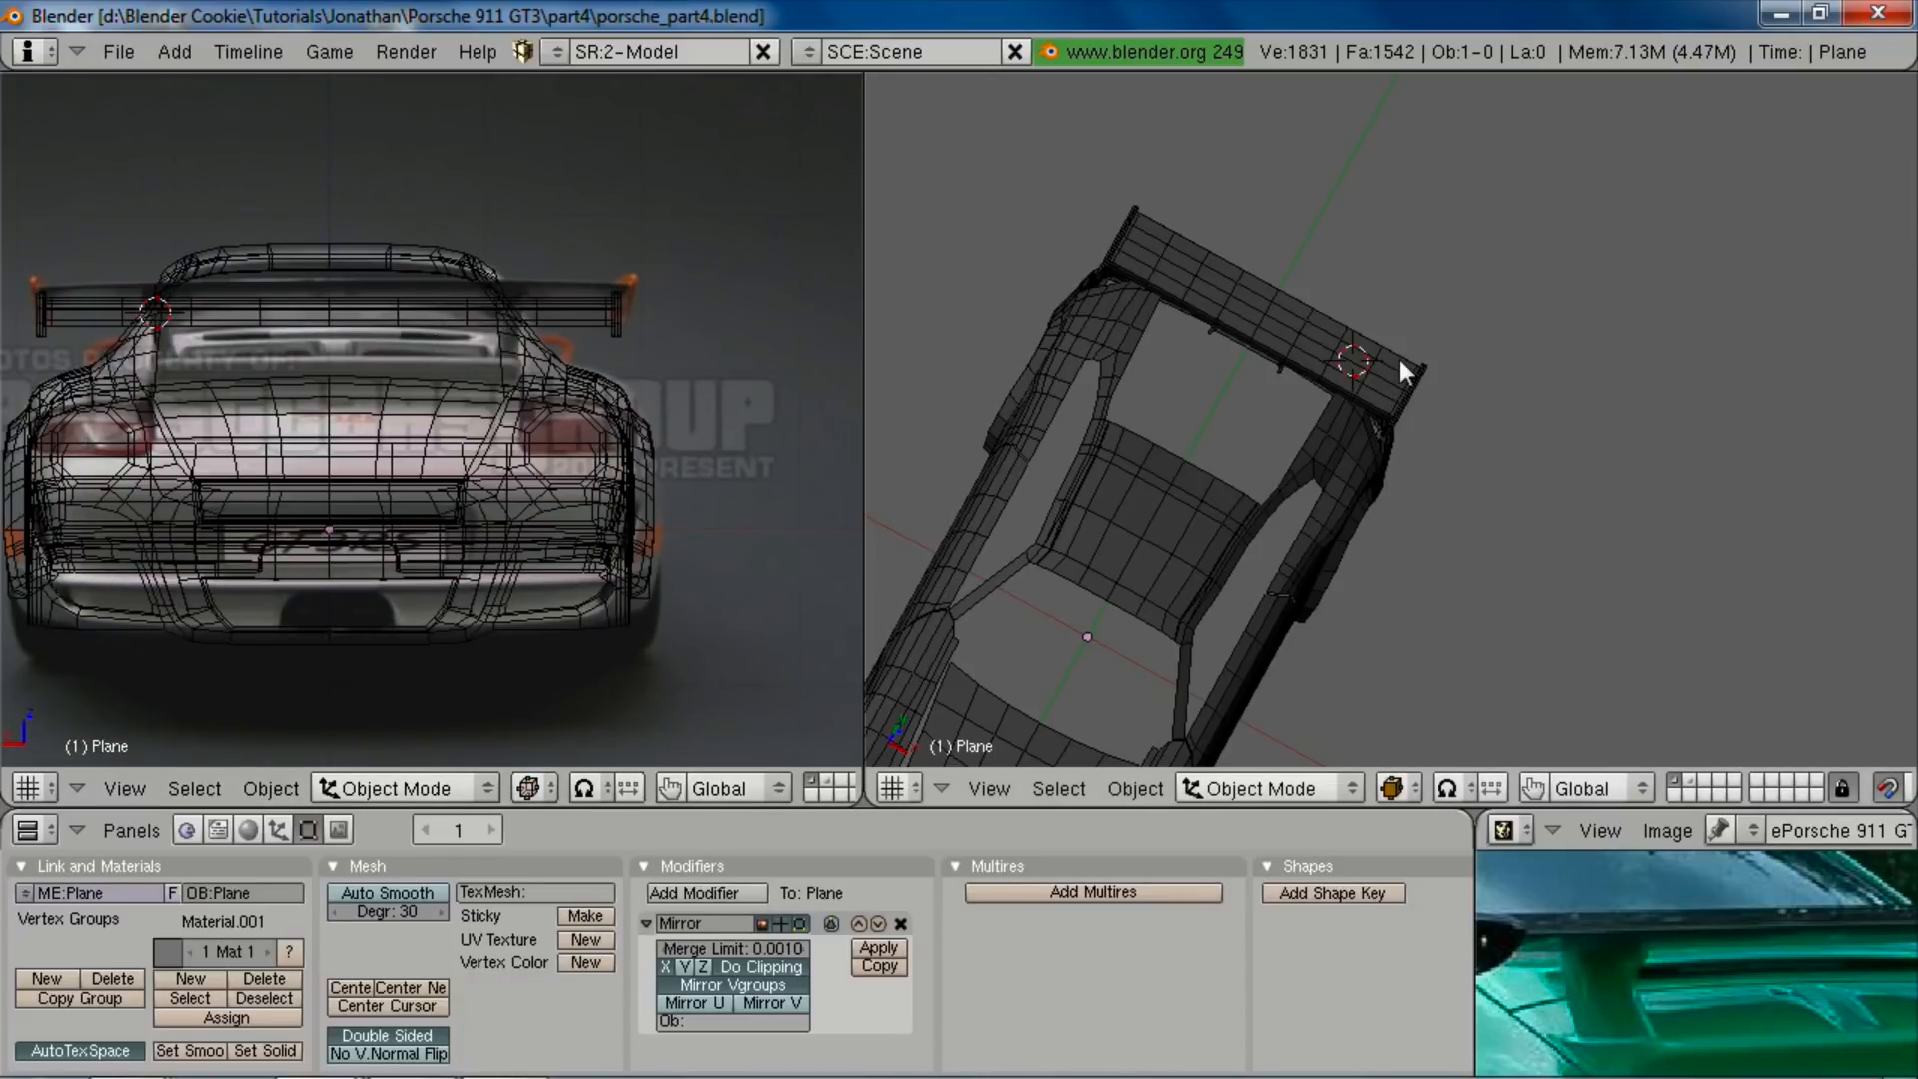
key(KP_3)
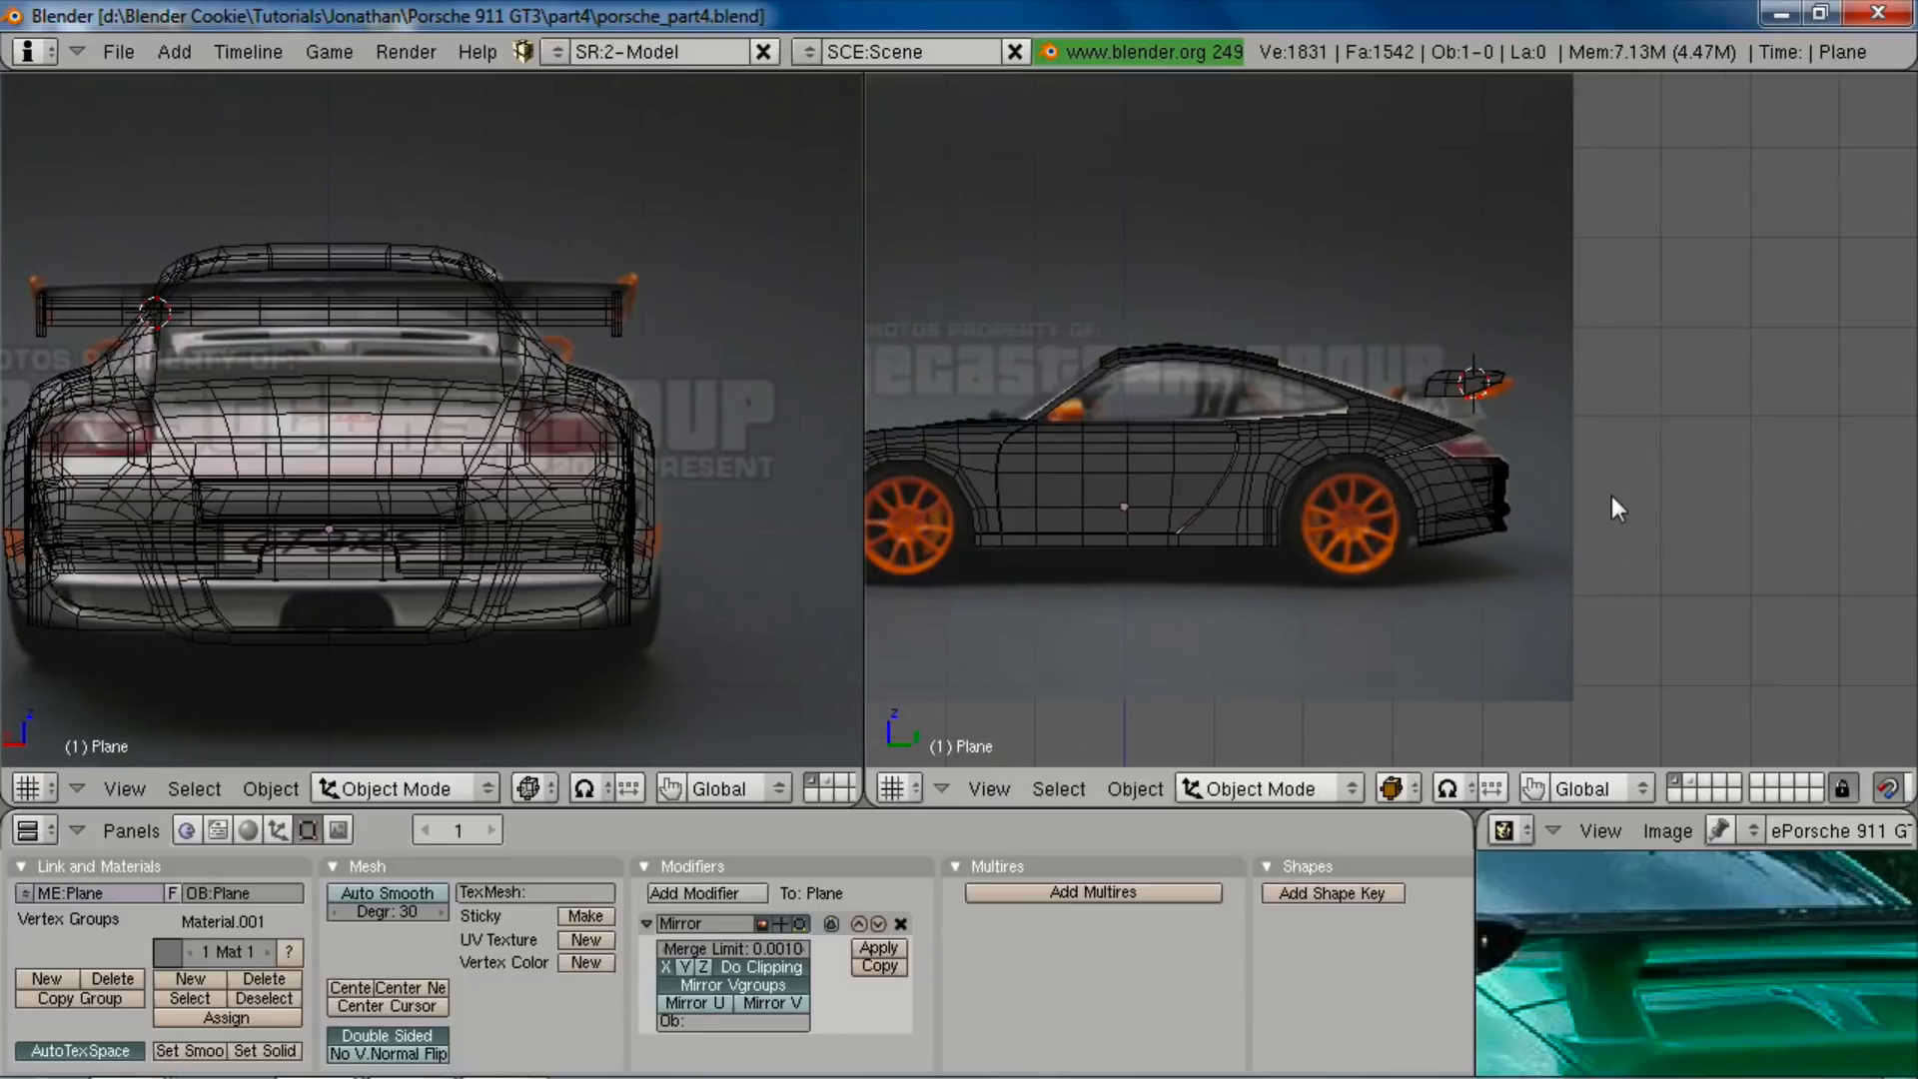
scroll(1610, 495, up, 3)
scroll(1408, 556, up, 3)
shift+middle_drag(1533, 479, 1378, 455)
key(z)
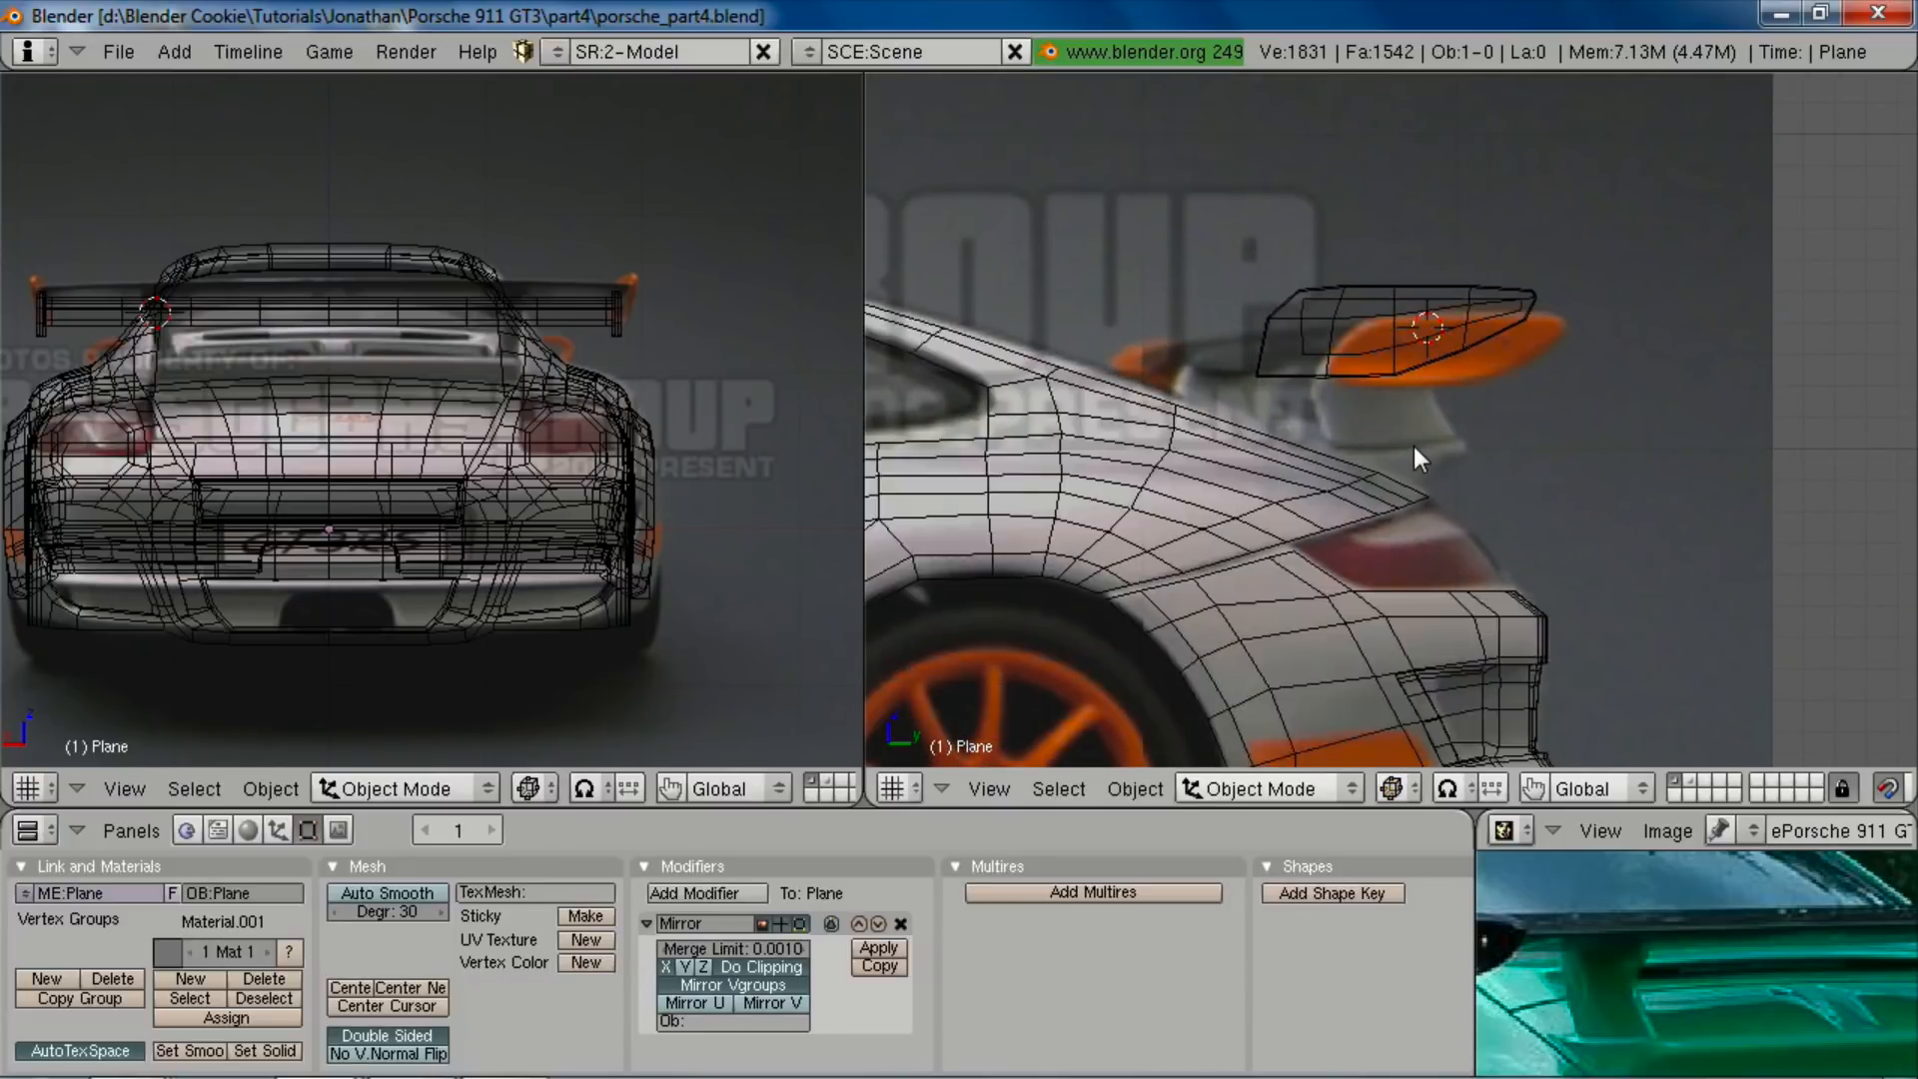
scroll(1414, 451, up, 2)
scroll(1526, 445, up, 1)
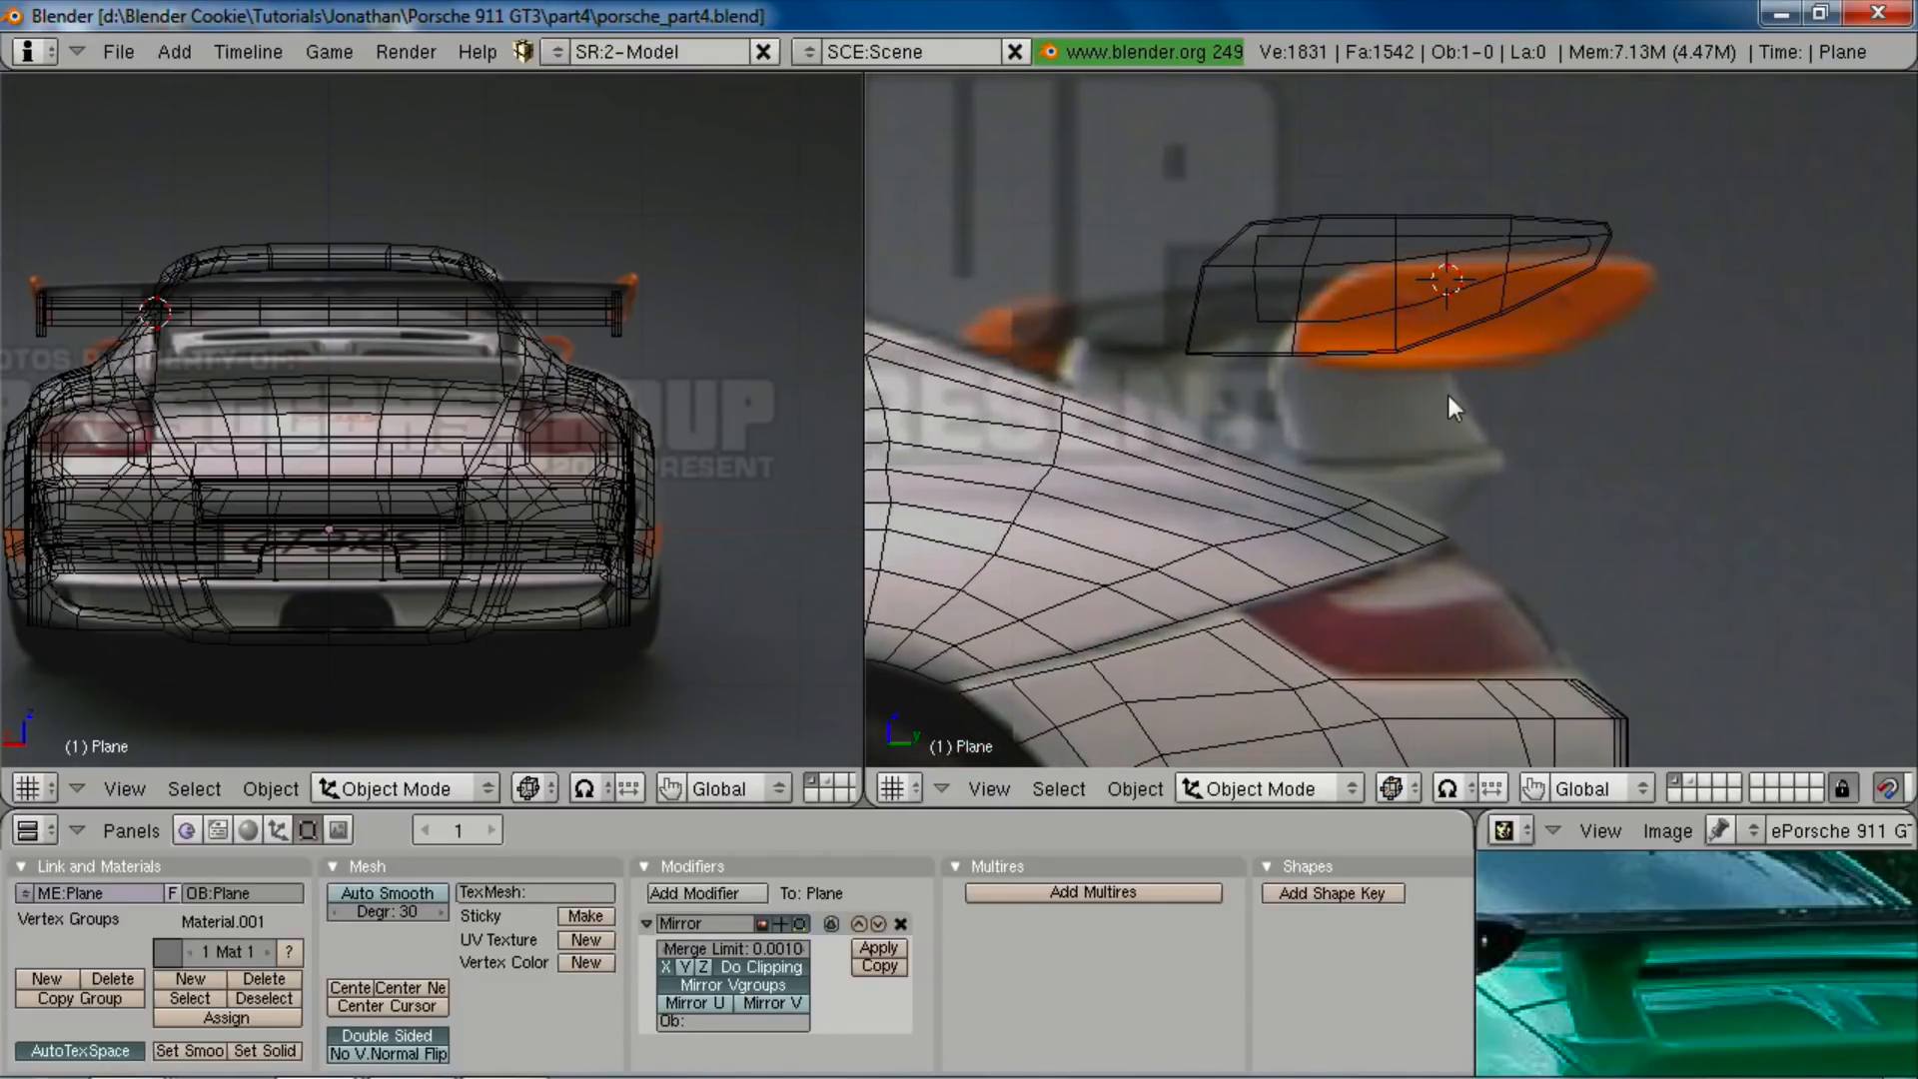
scroll(429, 424, up, 2)
shift+middle_drag(429, 424, 689, 453)
shift+middle_drag(1478, 360, 1538, 369)
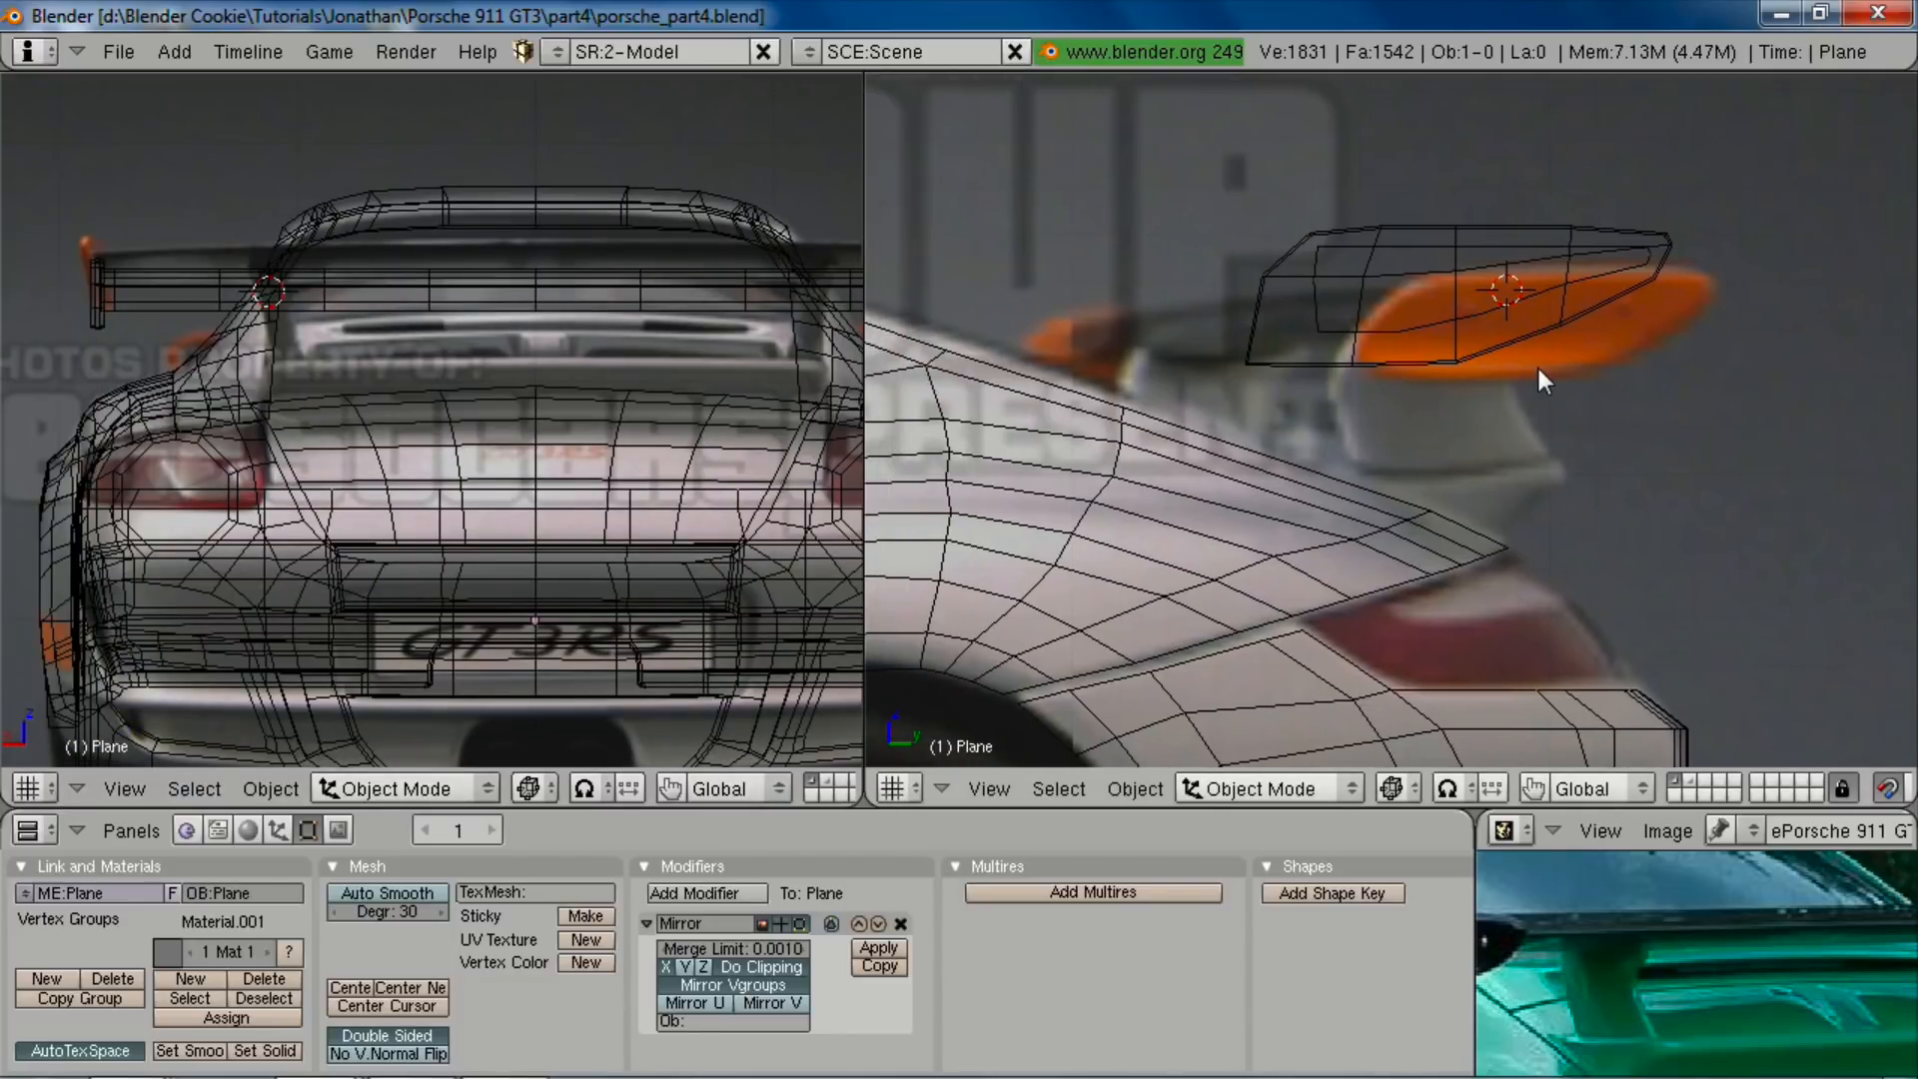
key(z)
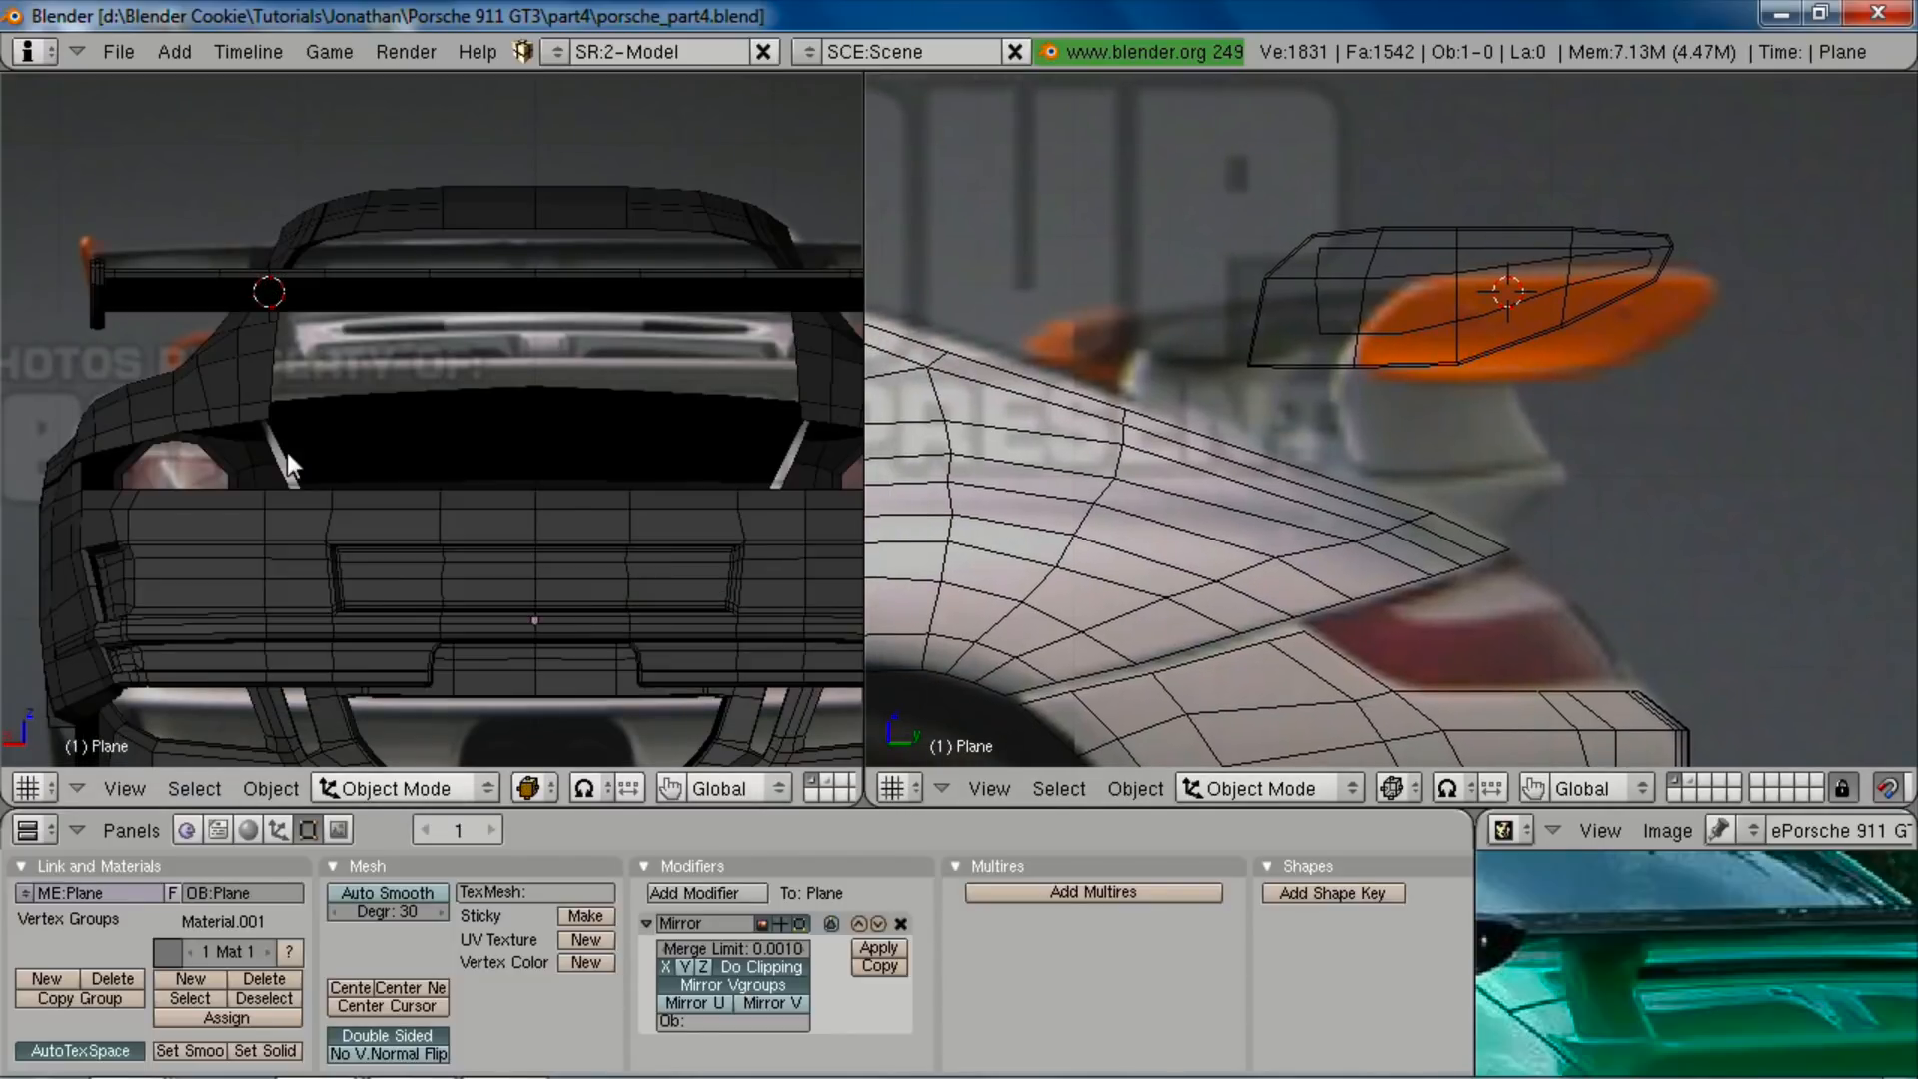
key(z)
shift+middle_drag(291, 447, 341, 454)
key(2)
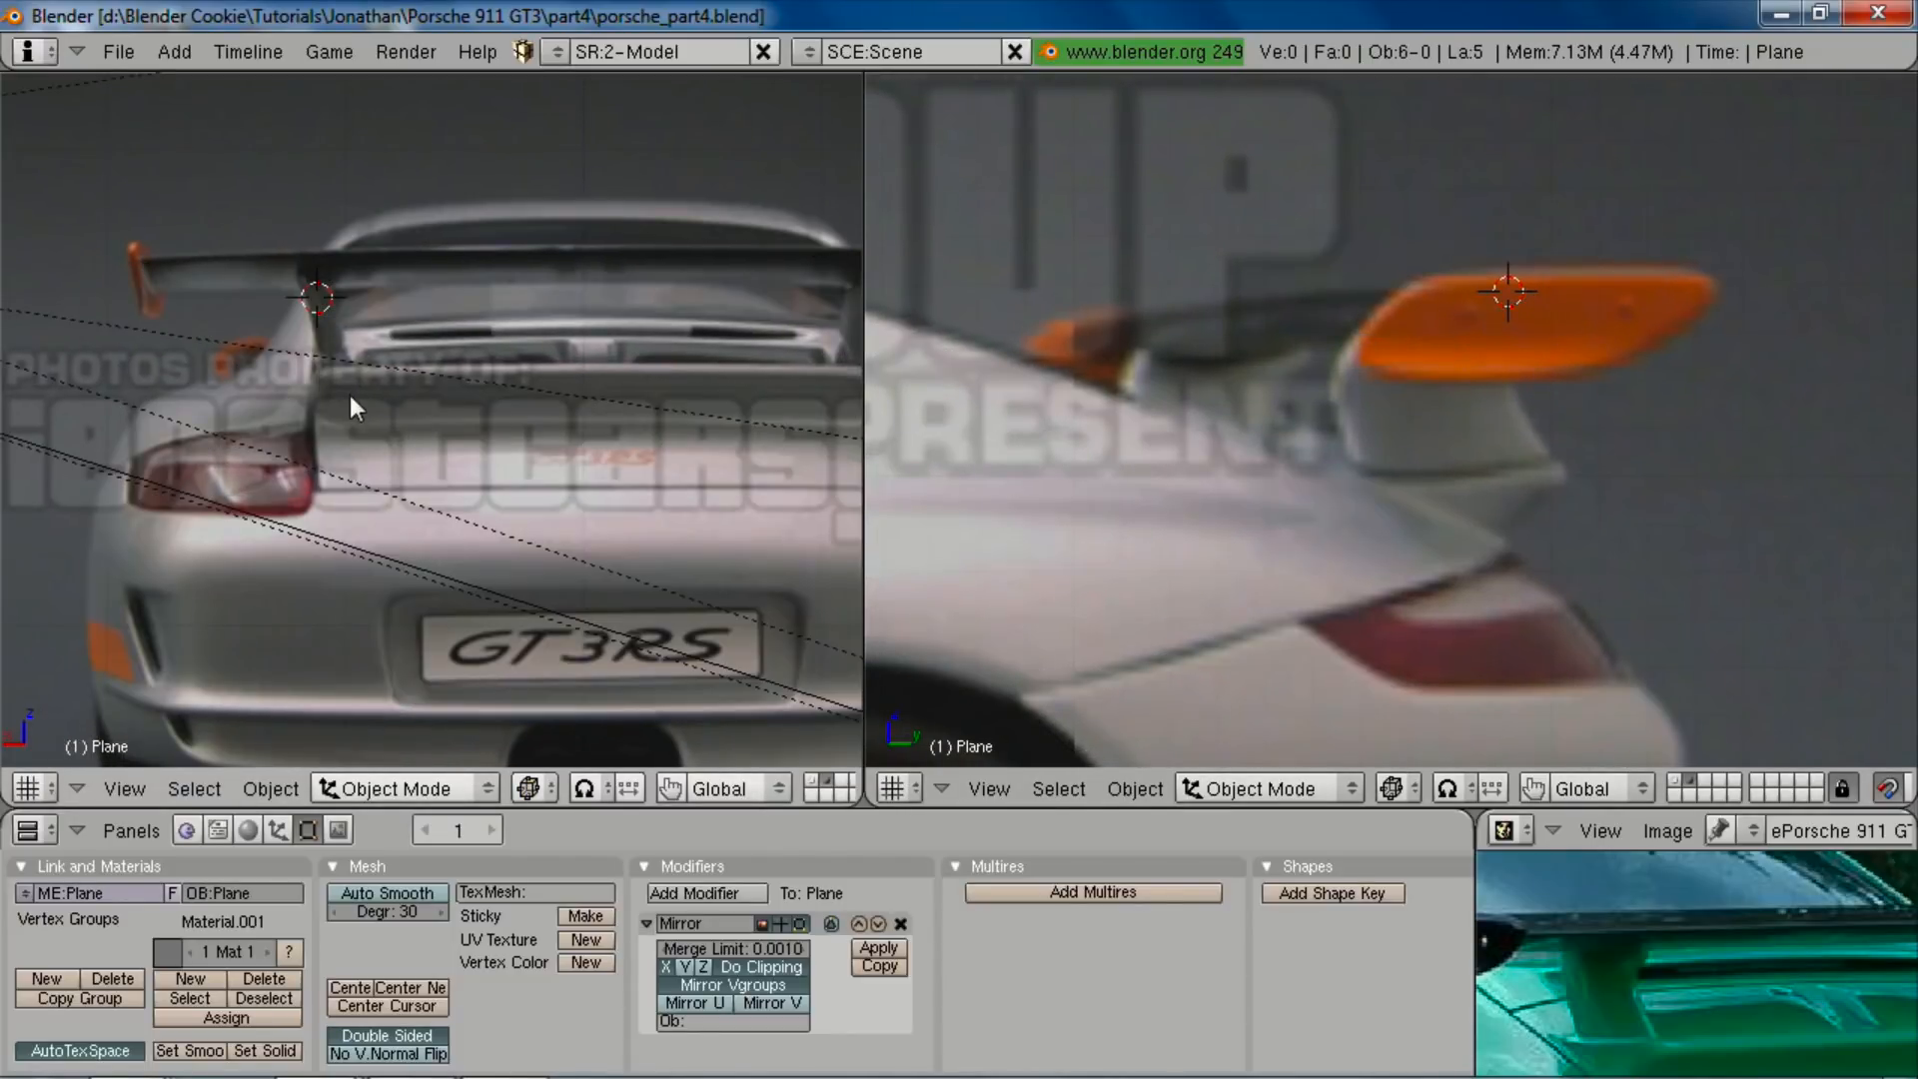
key(1)
Step: Add a cube to the car mesh at the 3D cursor, scale it down, and narrow it along X to about 0.35
key(Tab)
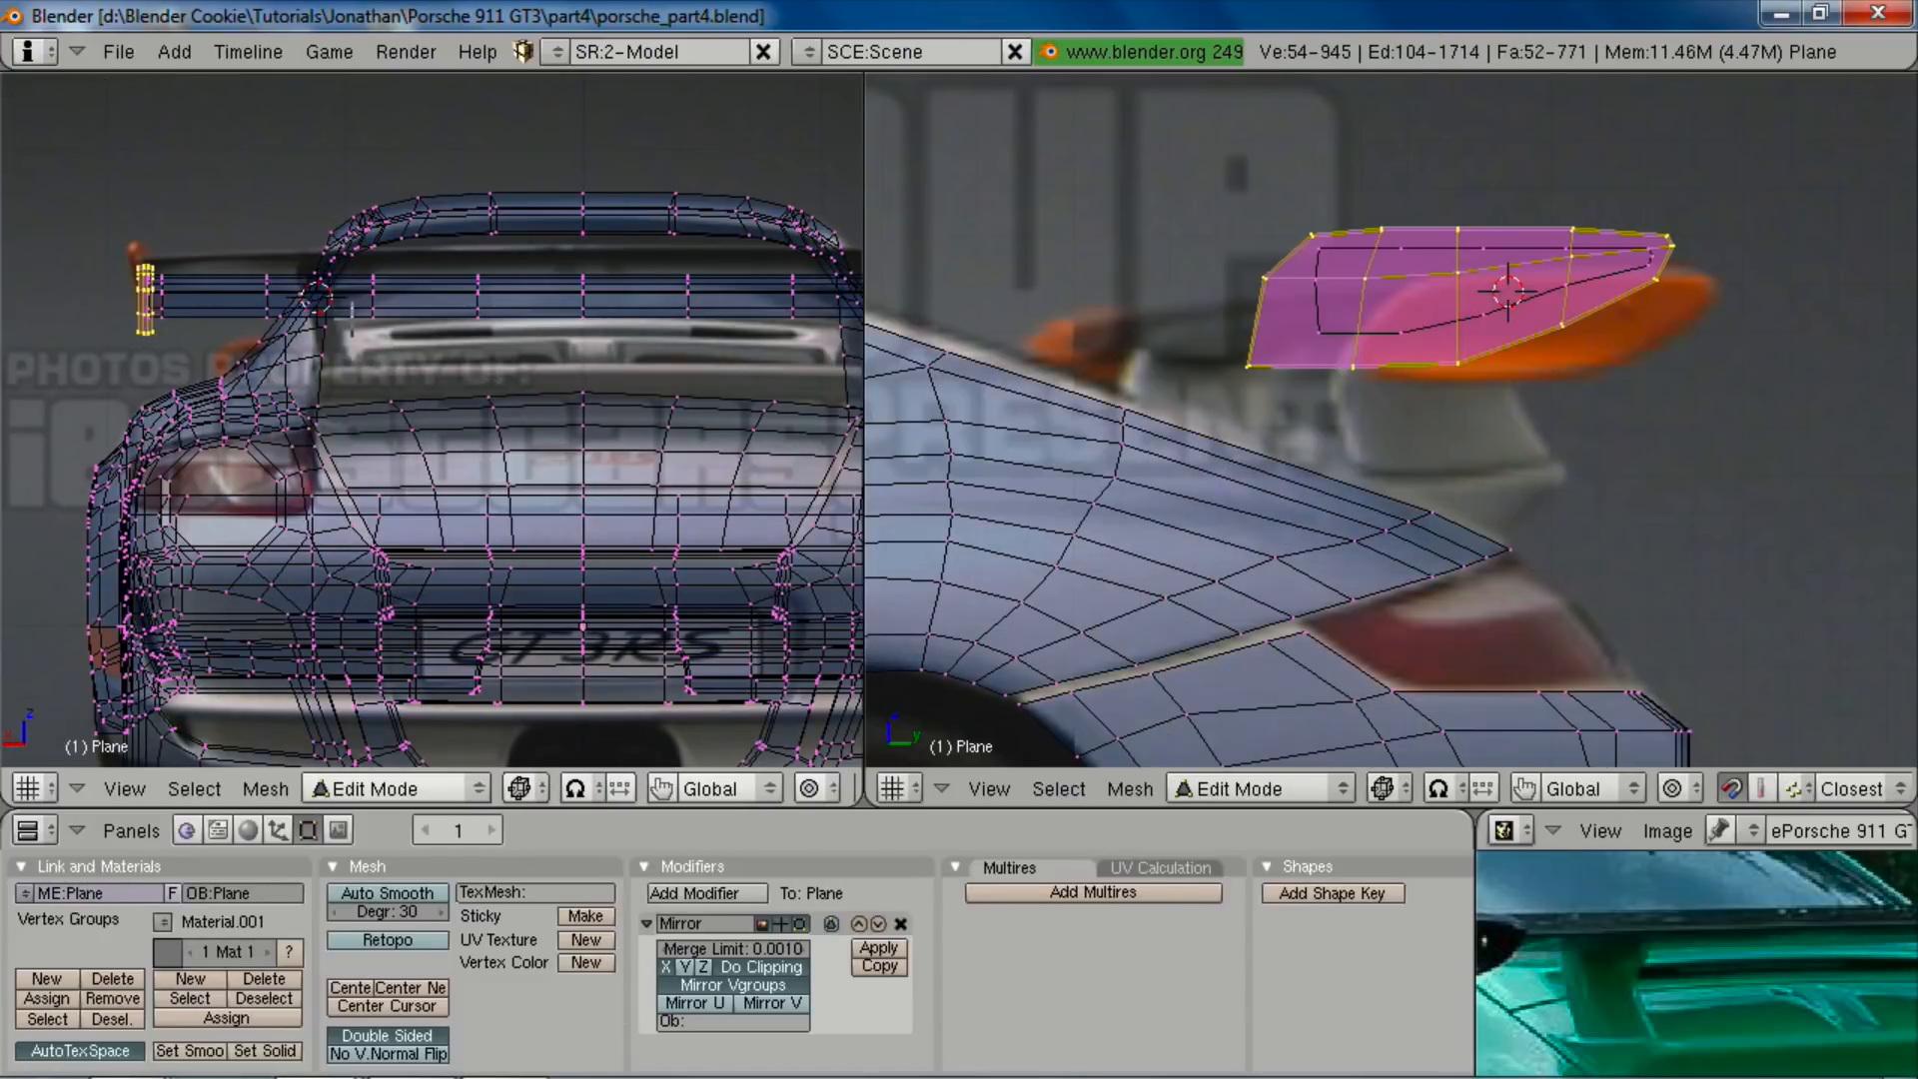
key(a)
key(space)
key(Escape)
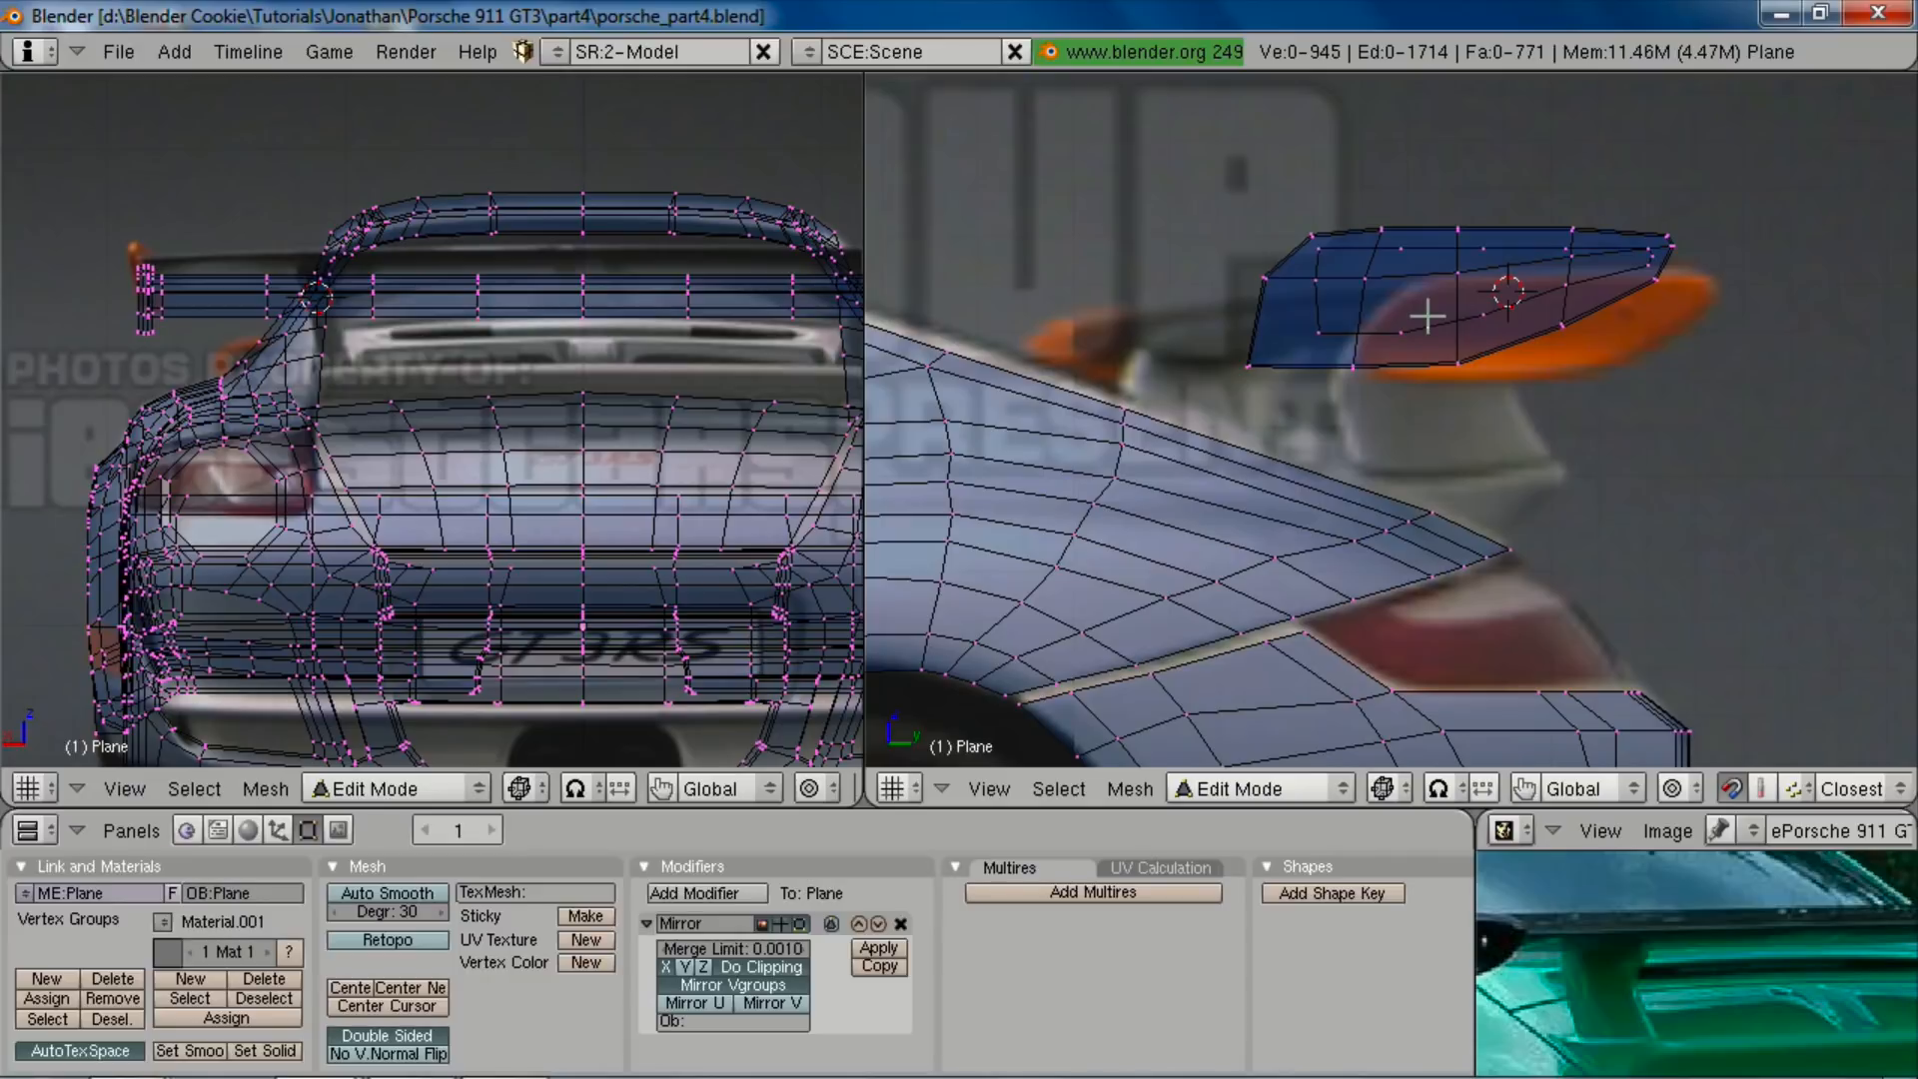
key(space)
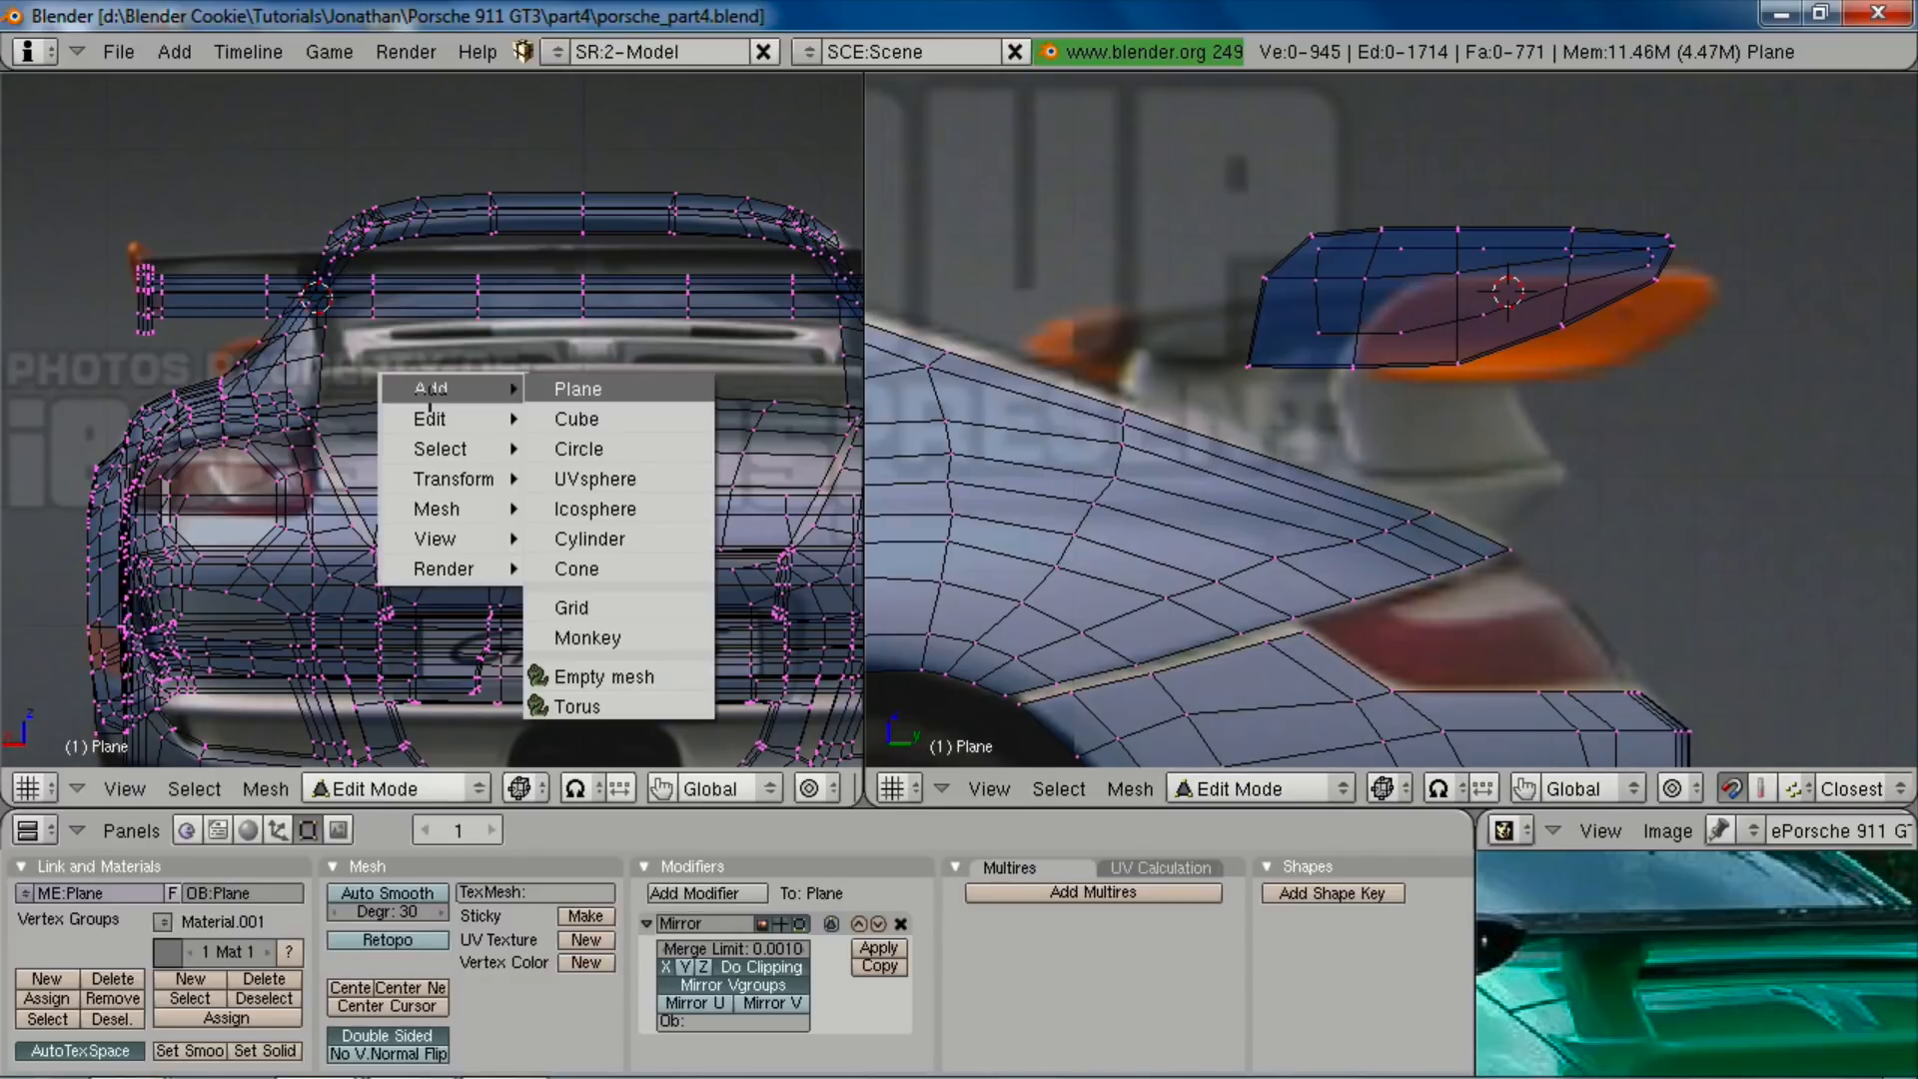
click(576, 418)
key(s)
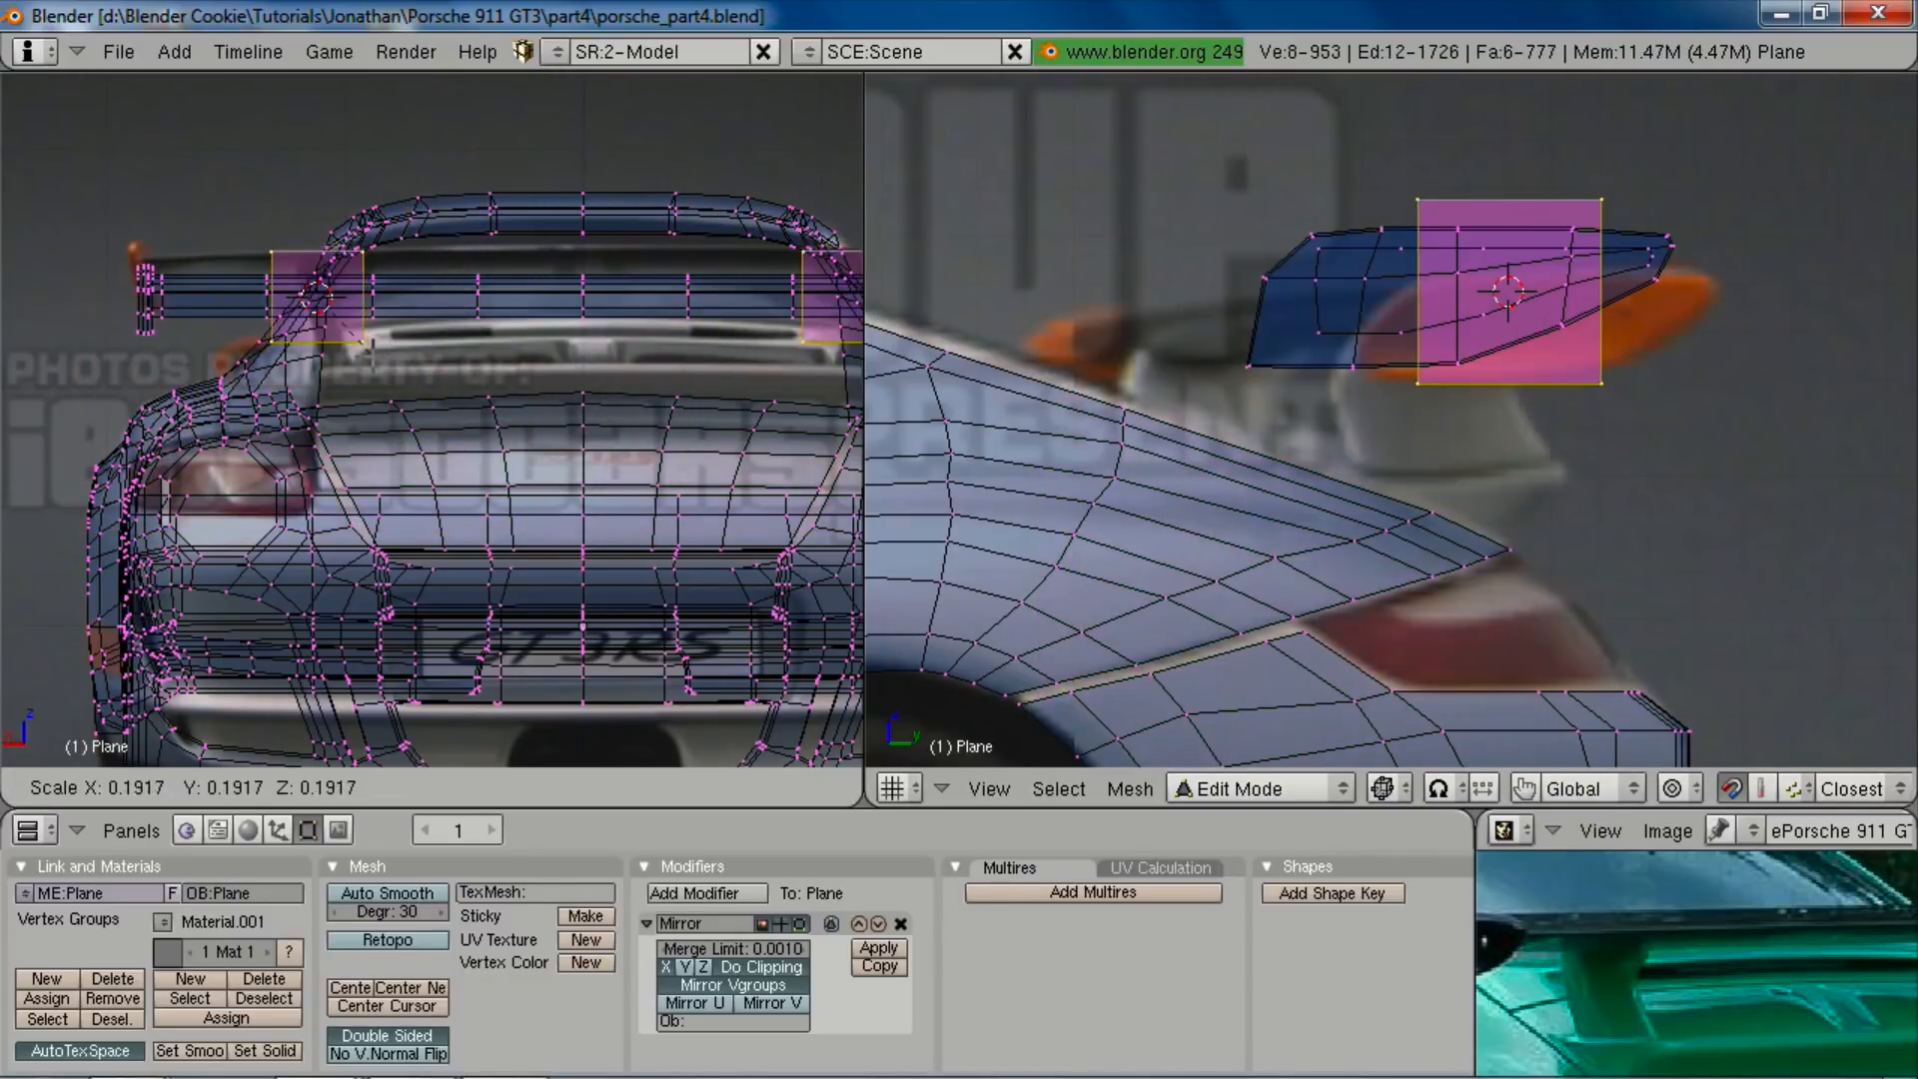
key(x)
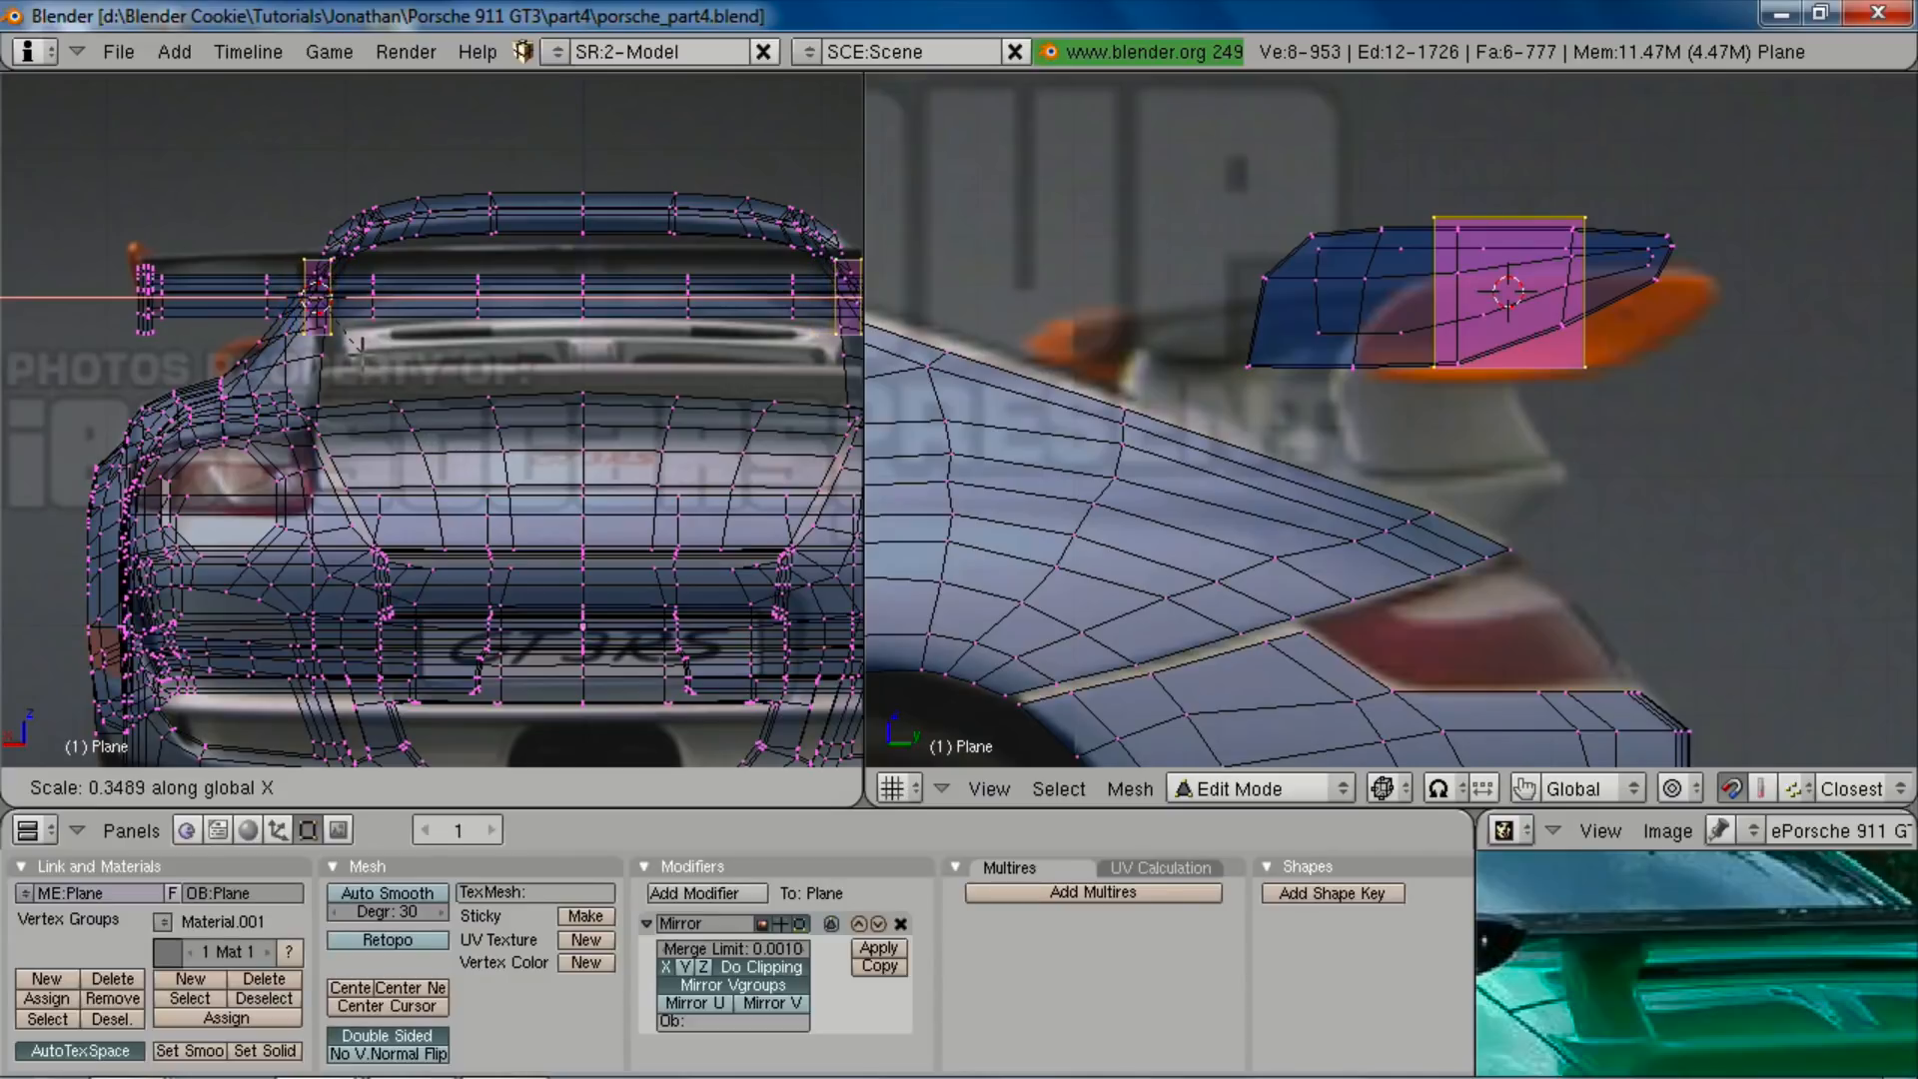
click(363, 350)
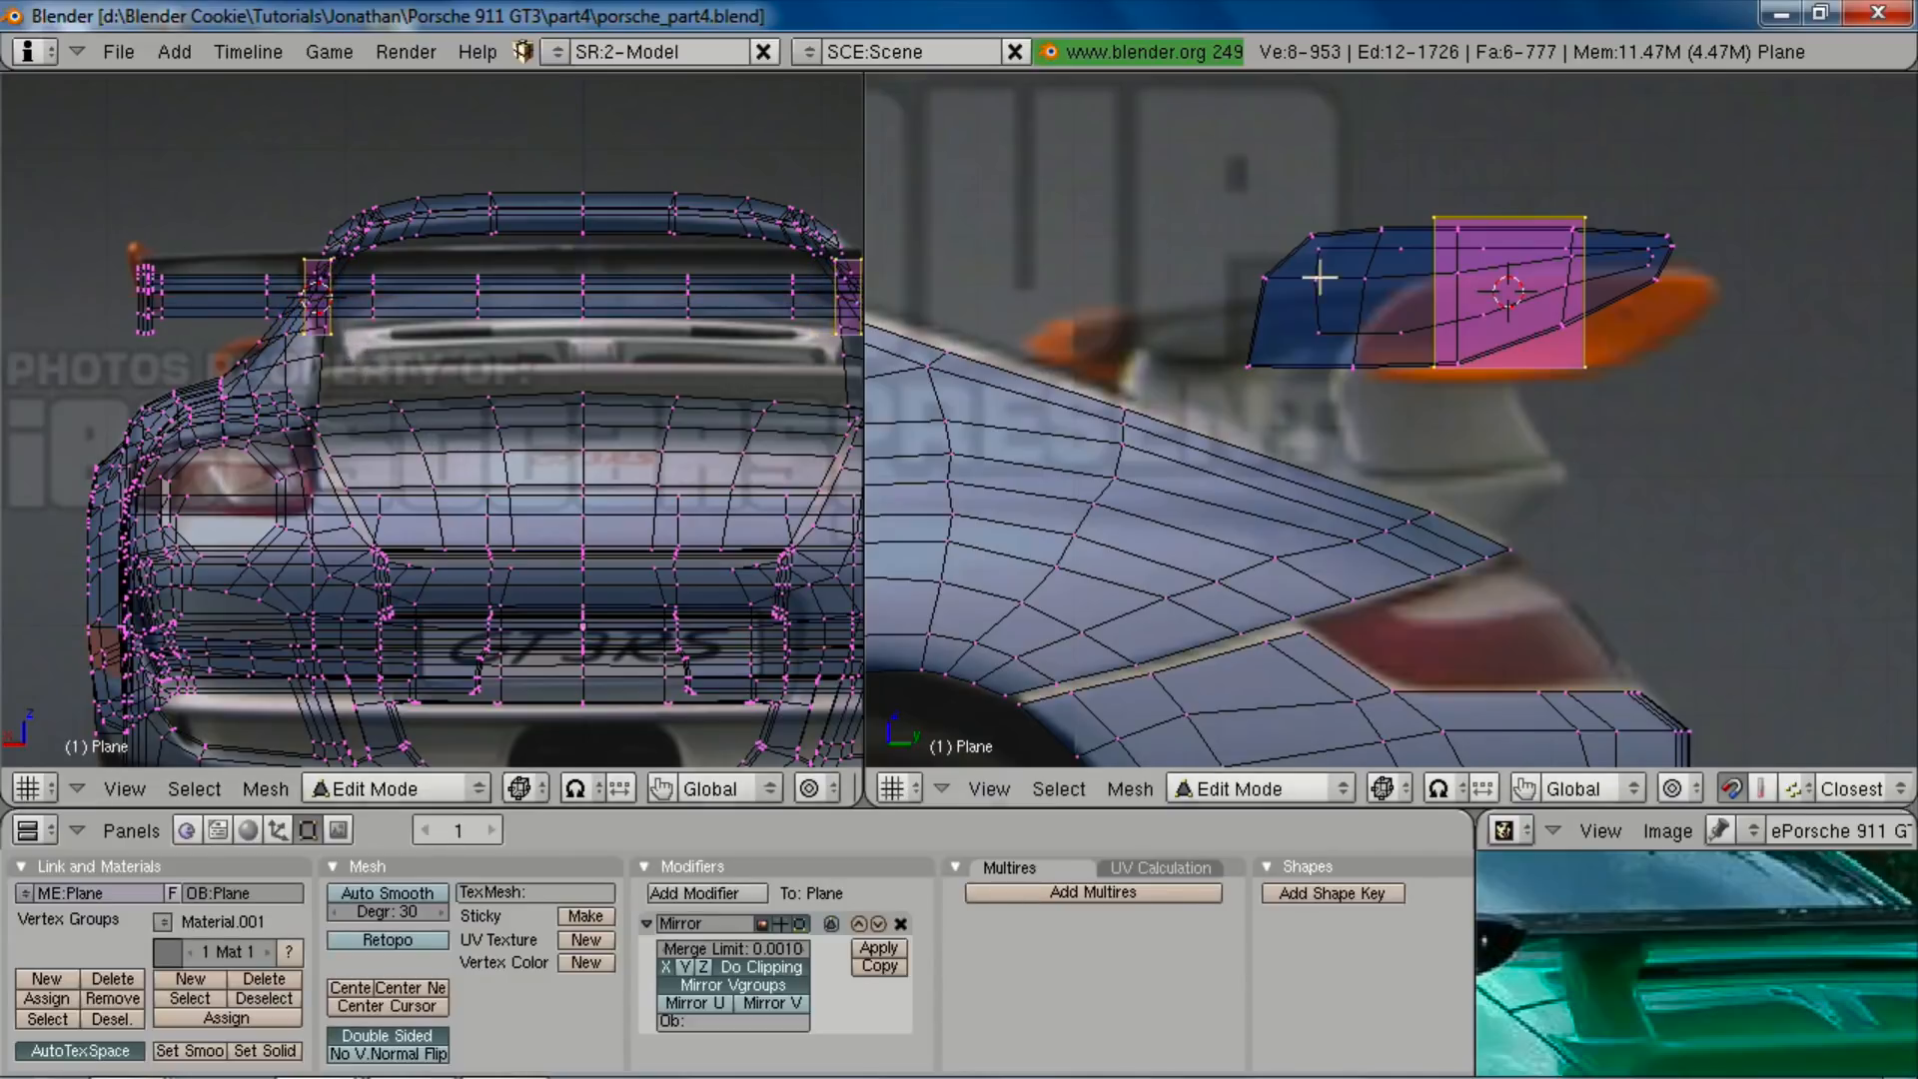
Step: Move the cube about 0.20 down along Z and forward along Y to sit under the wing at the support
key(g)
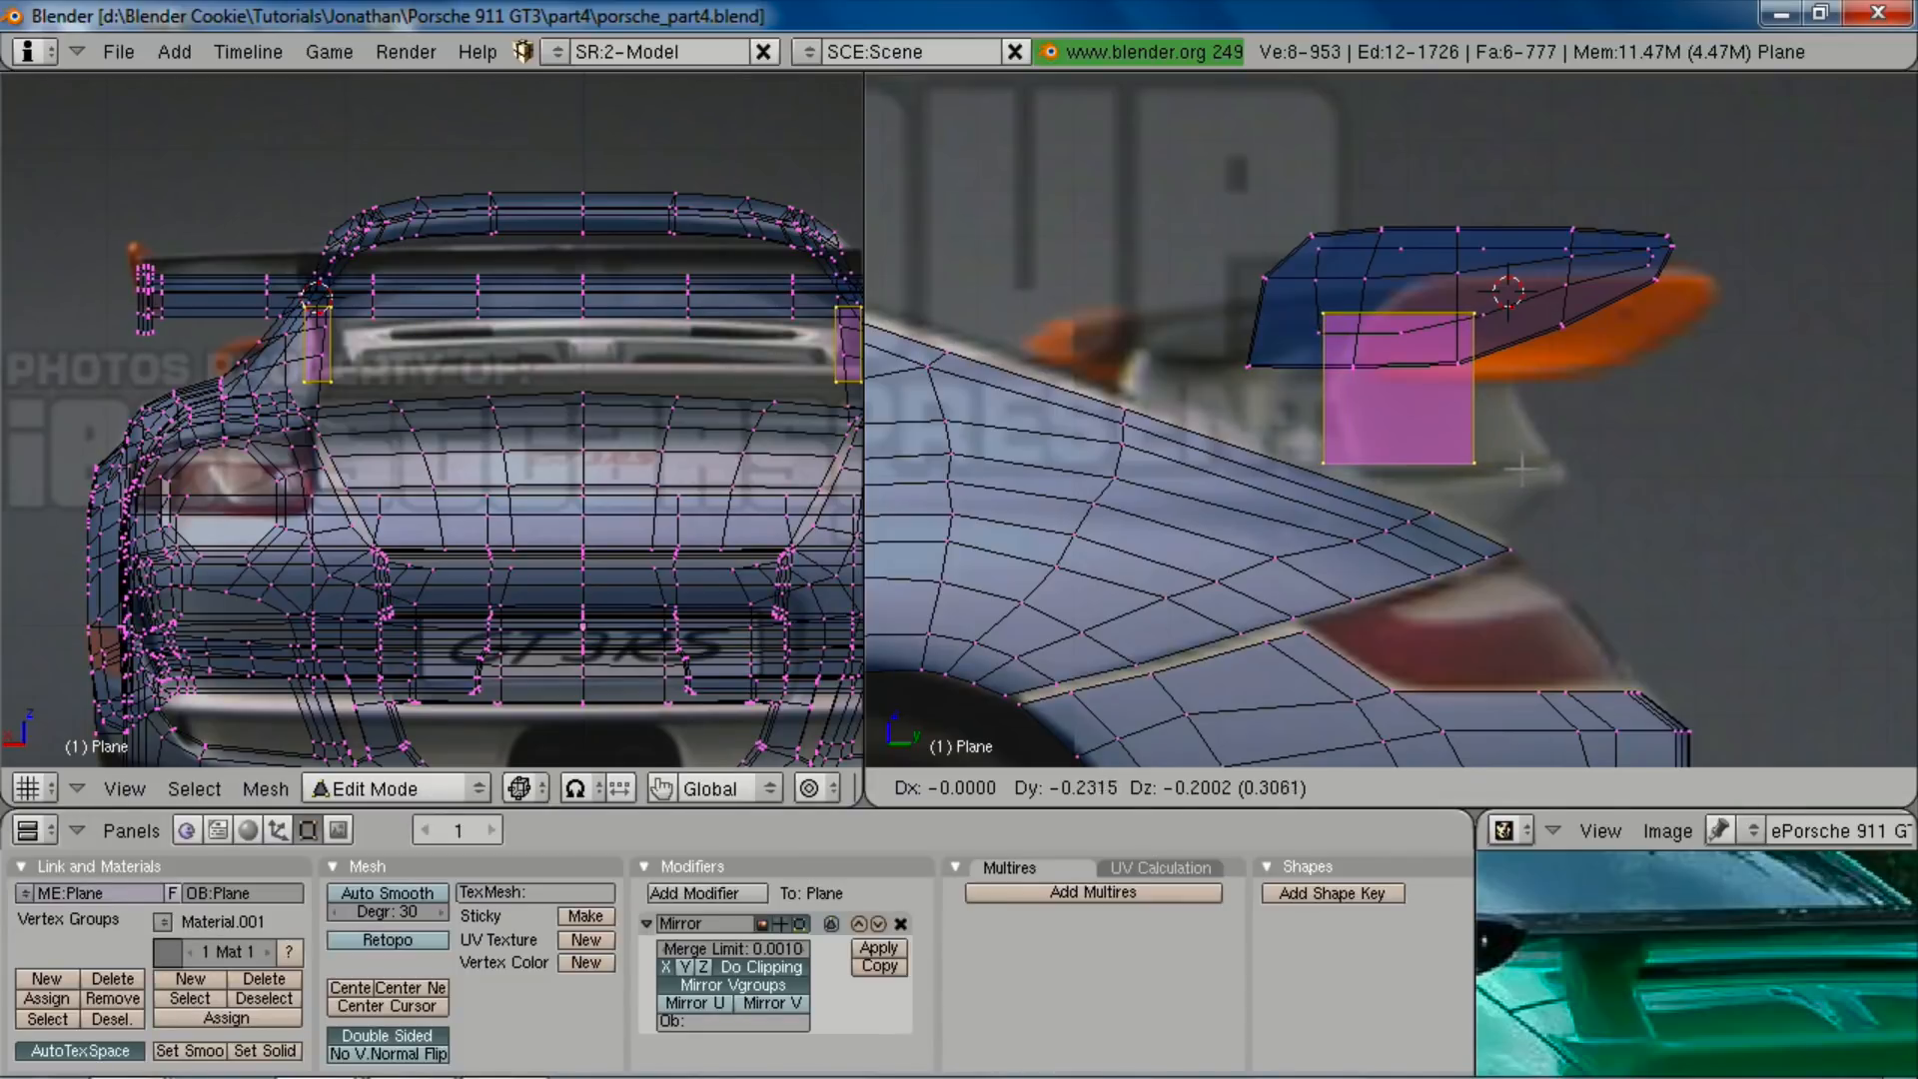
click(1528, 468)
middle_drag(1788, 922, 1427, 942)
middle_drag(1588, 959, 1677, 924)
key(2)
key(alt+h)
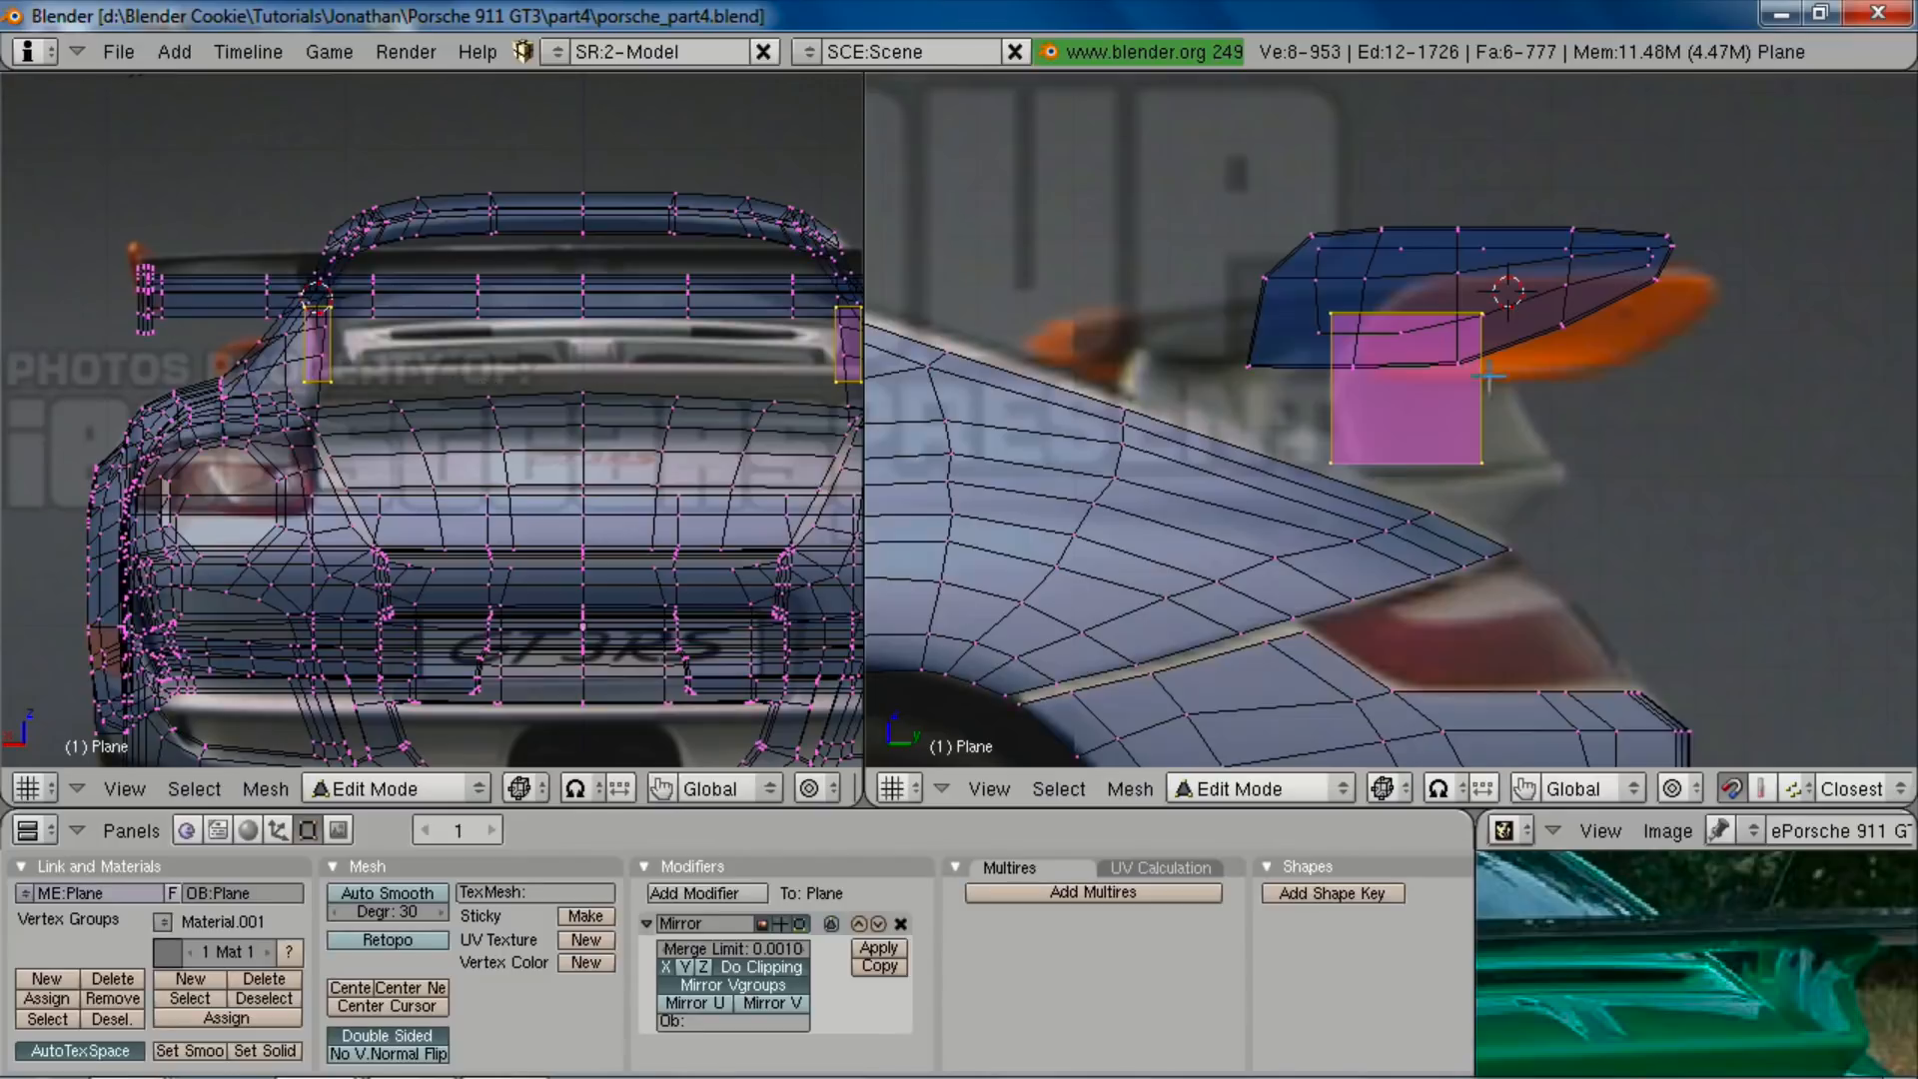
key(g)
key(y)
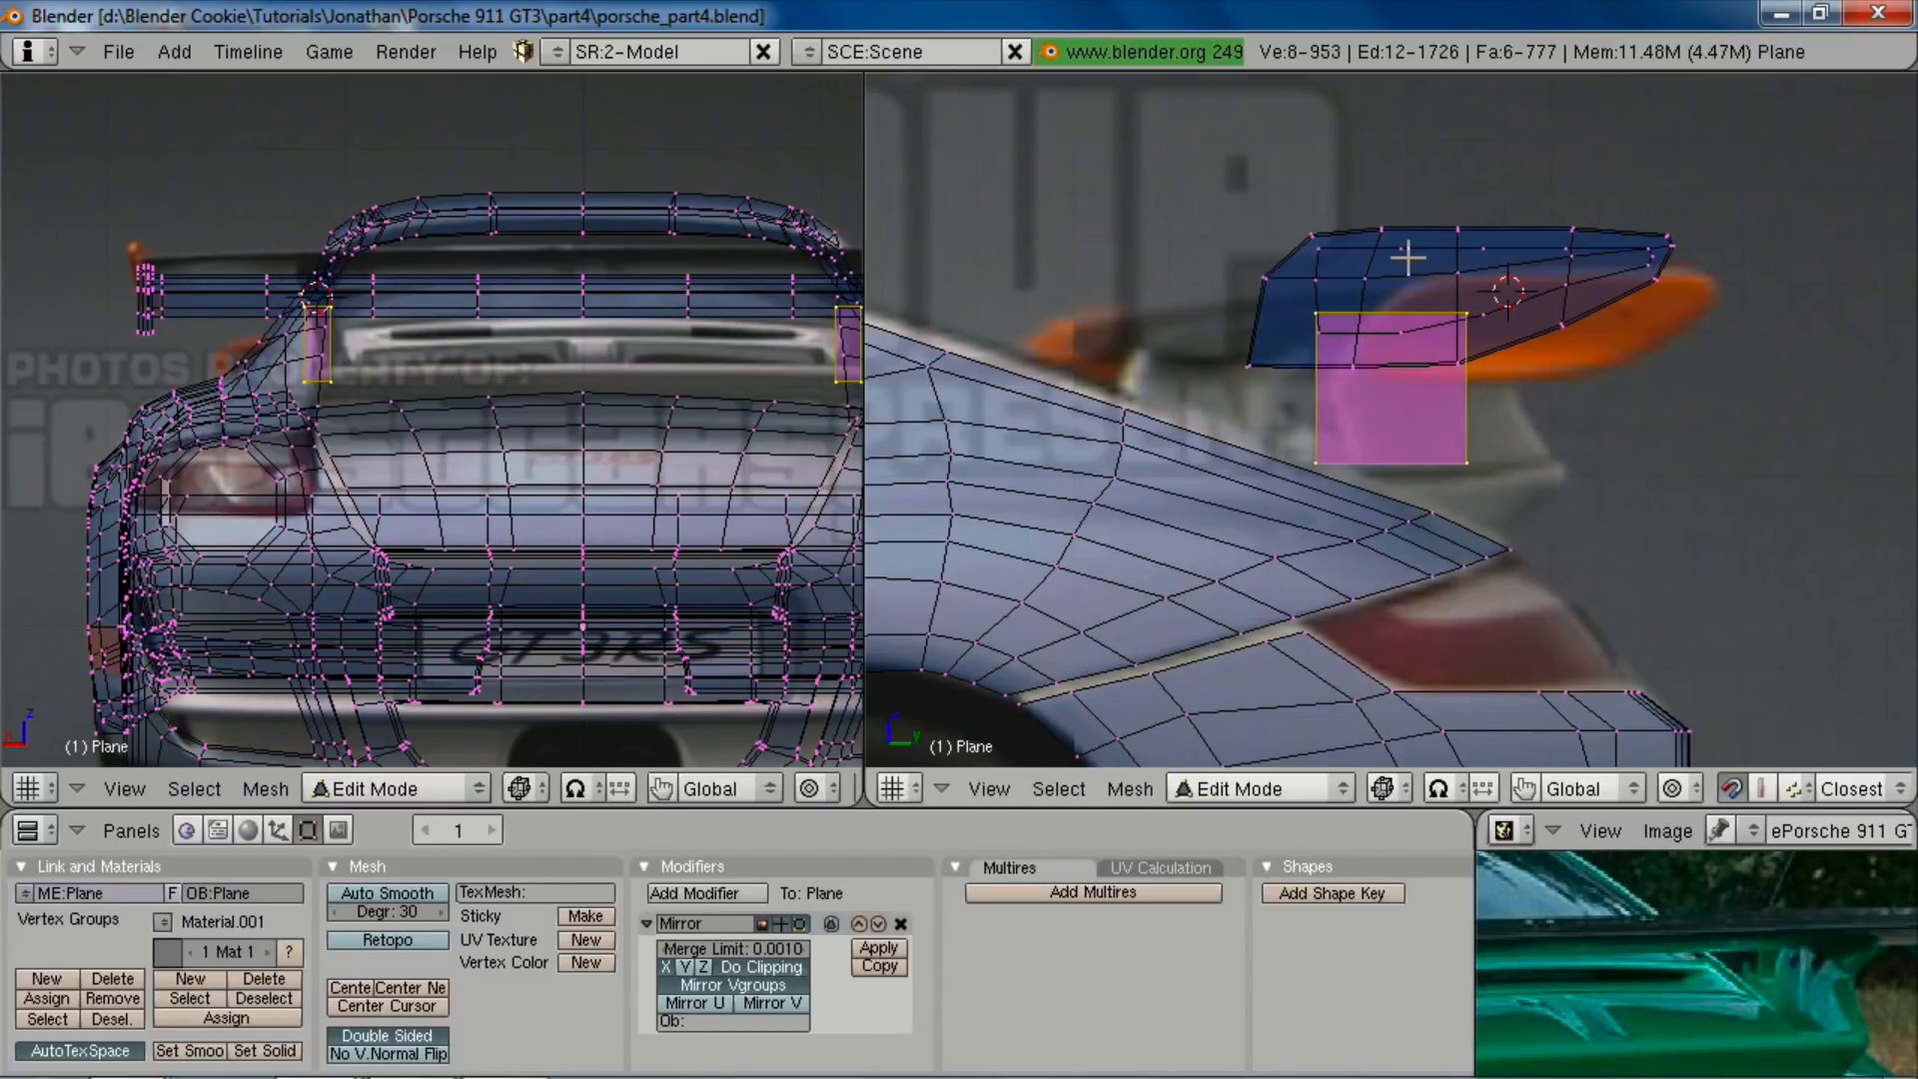
Step: Move the rear edge of the wing support cube backward about 0.075 along global Y
click(1412, 260)
key(b)
drag(1414, 260, 1103, 679)
key(g)
key(y)
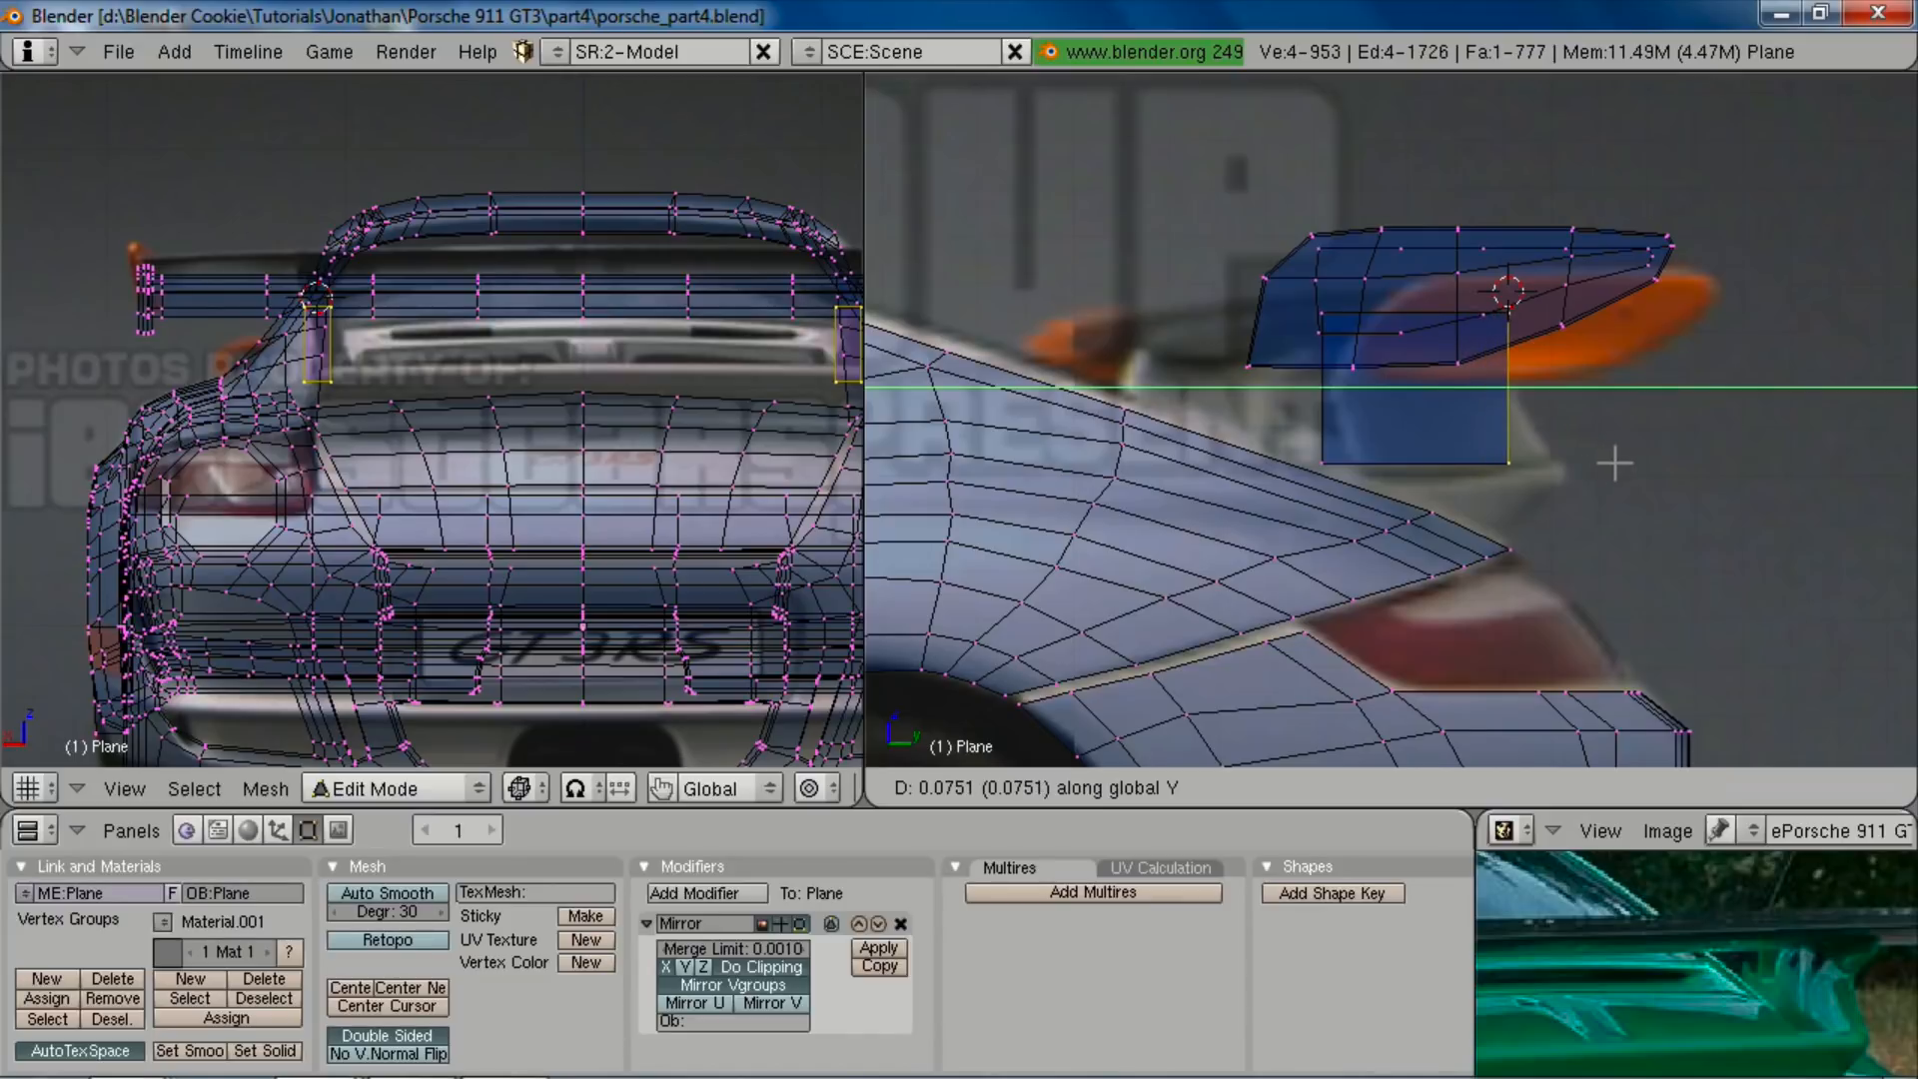
click(1614, 464)
Step: Lower the support cube's bottom vertices about 0.034 along global Z
key(a)
key(b)
drag(1303, 420, 1631, 481)
key(g)
key(z)
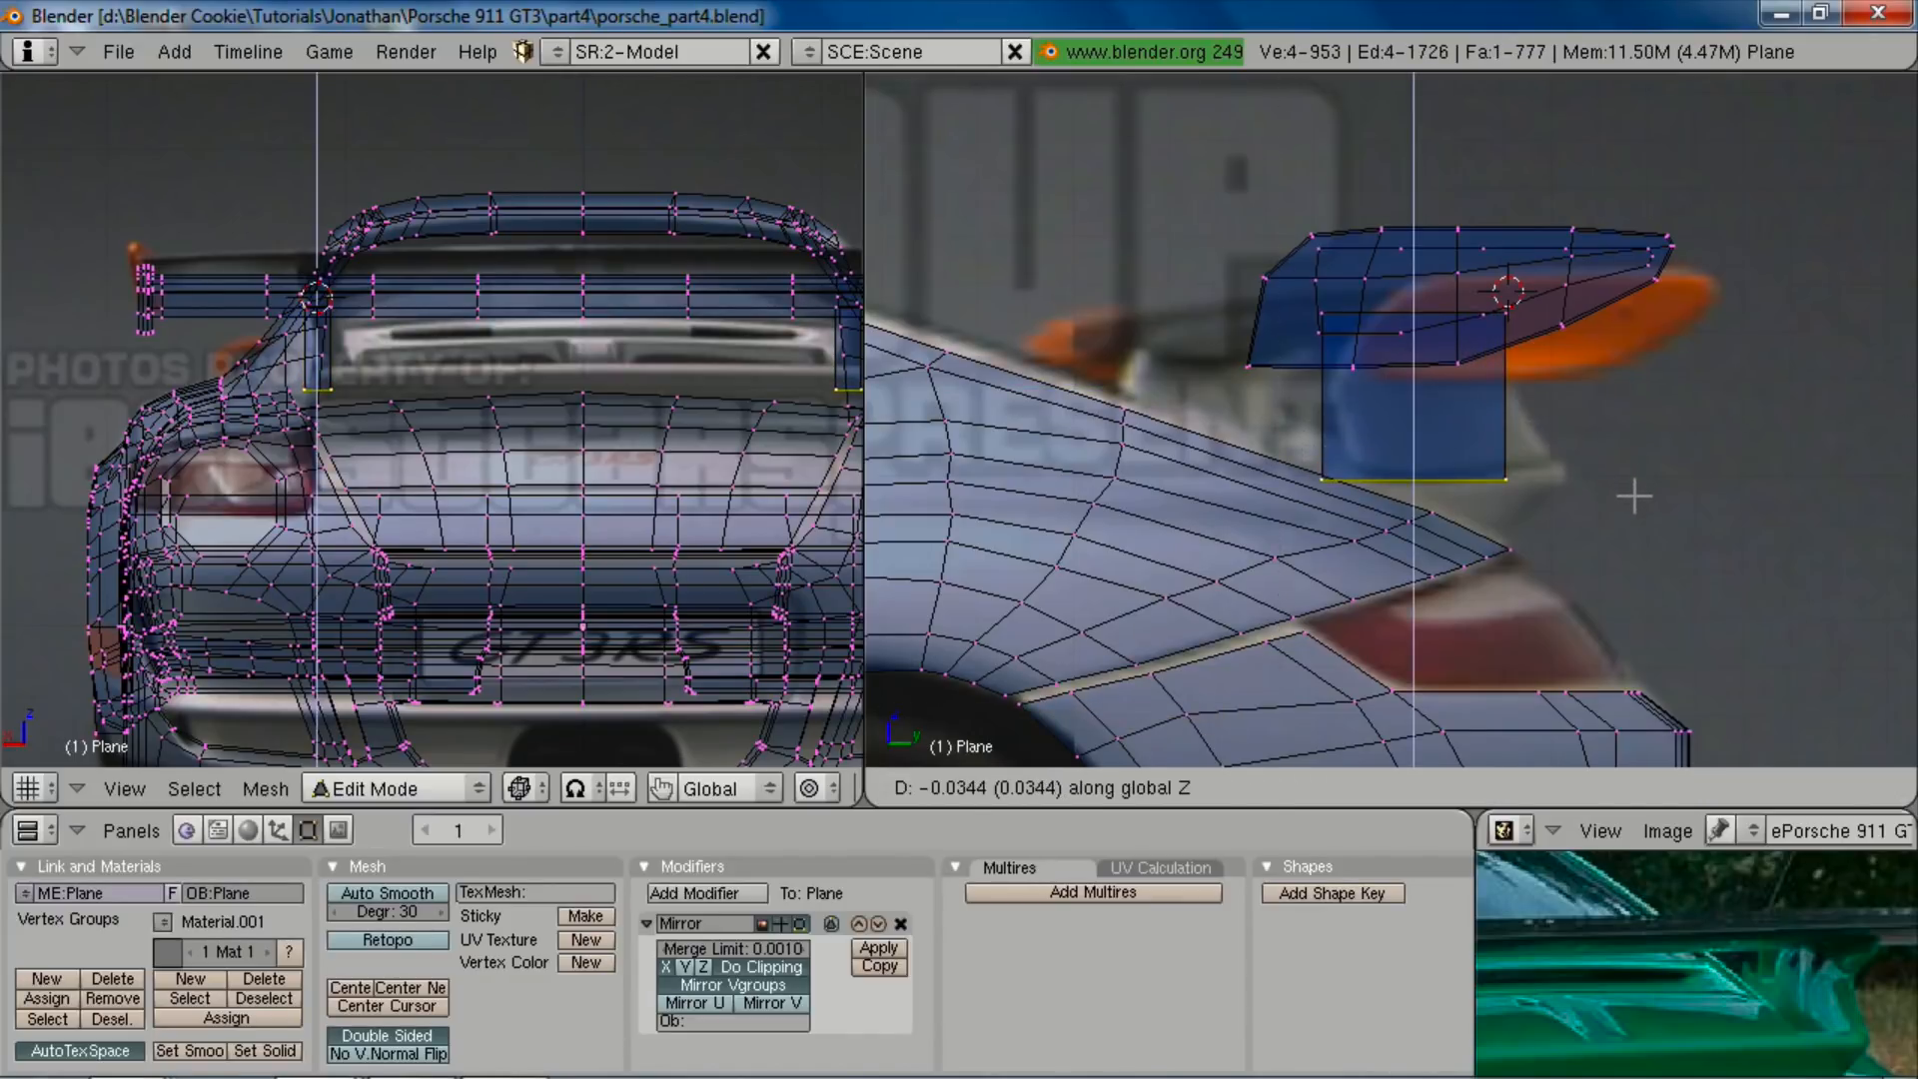
click(1634, 495)
Step: Cut two horizontal edge loops across the wing support in the side view
key(a)
key(ctrl+r)
scroll(1496, 407, up, 1)
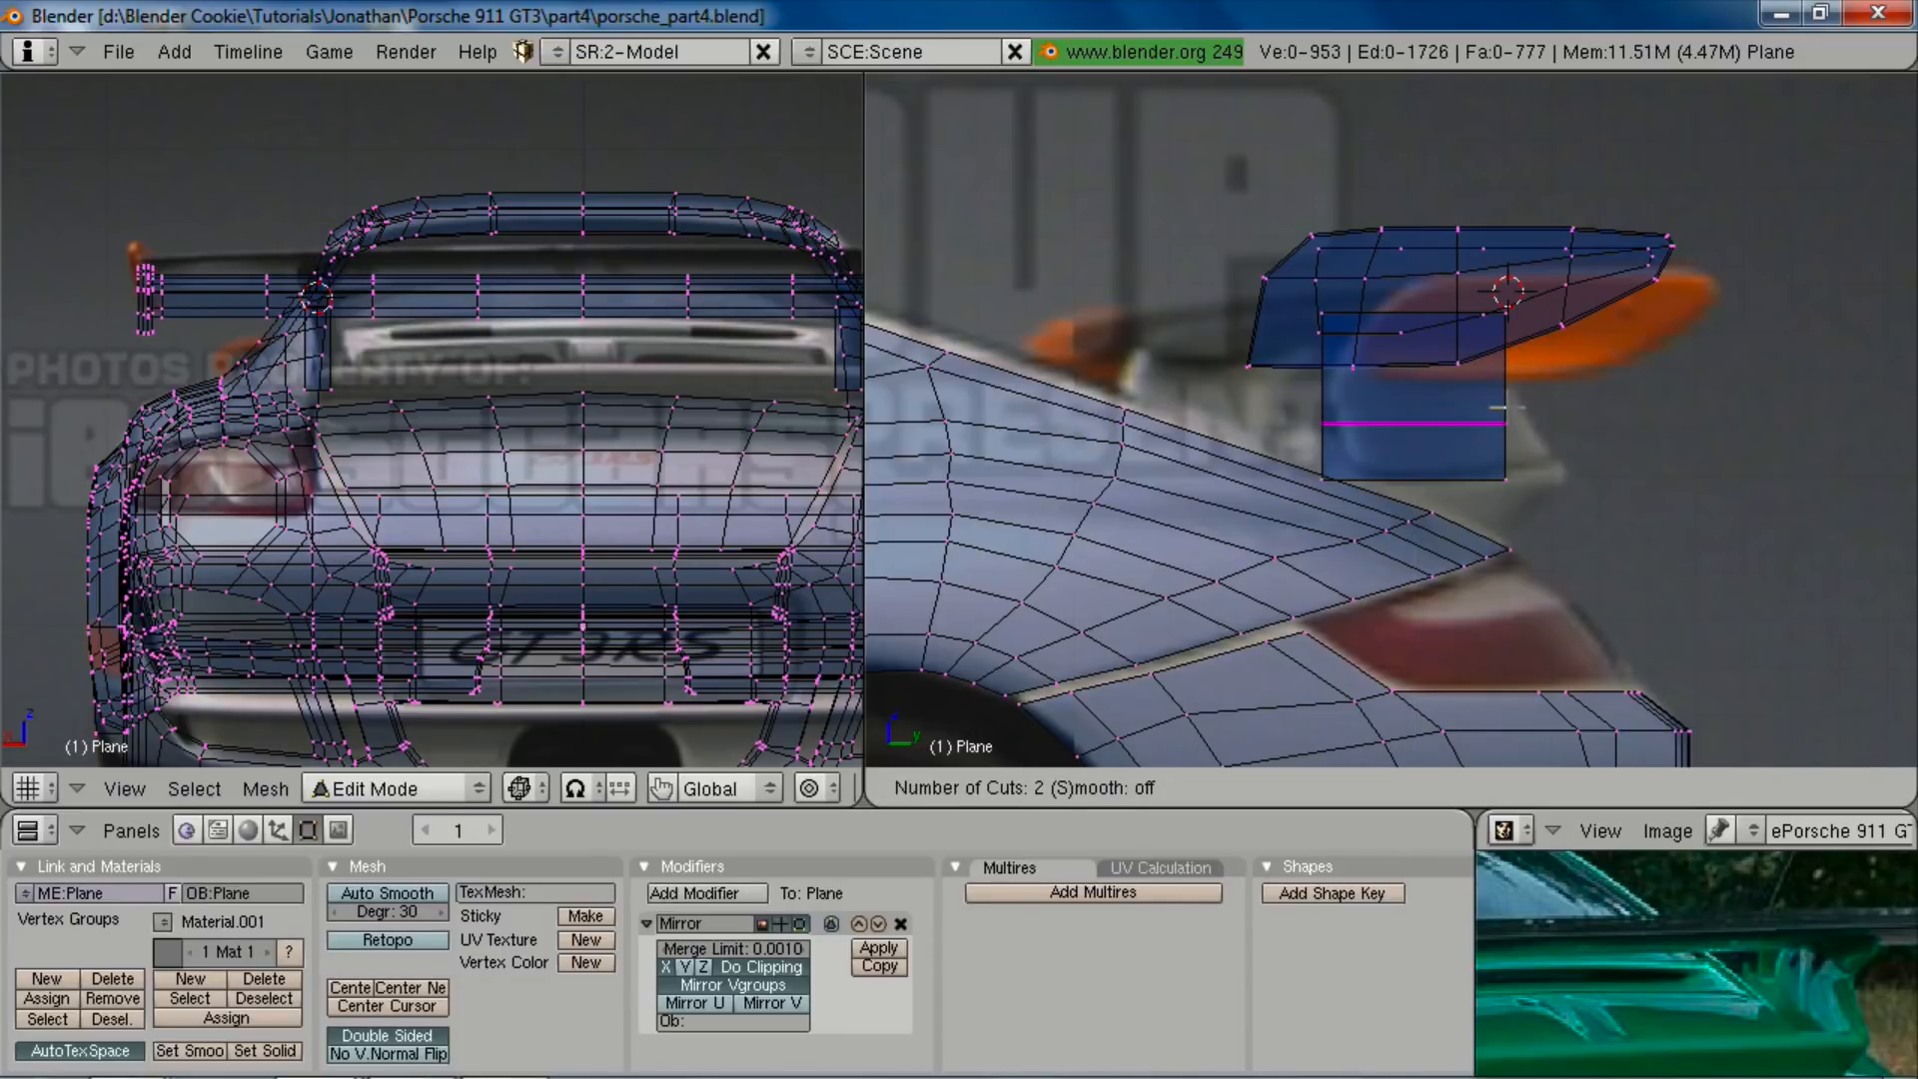
click(1506, 407)
Step: Move the support's lower three rows of vertices slightly forward along global Y
key(b)
drag(1288, 451, 1733, 493)
key(e)
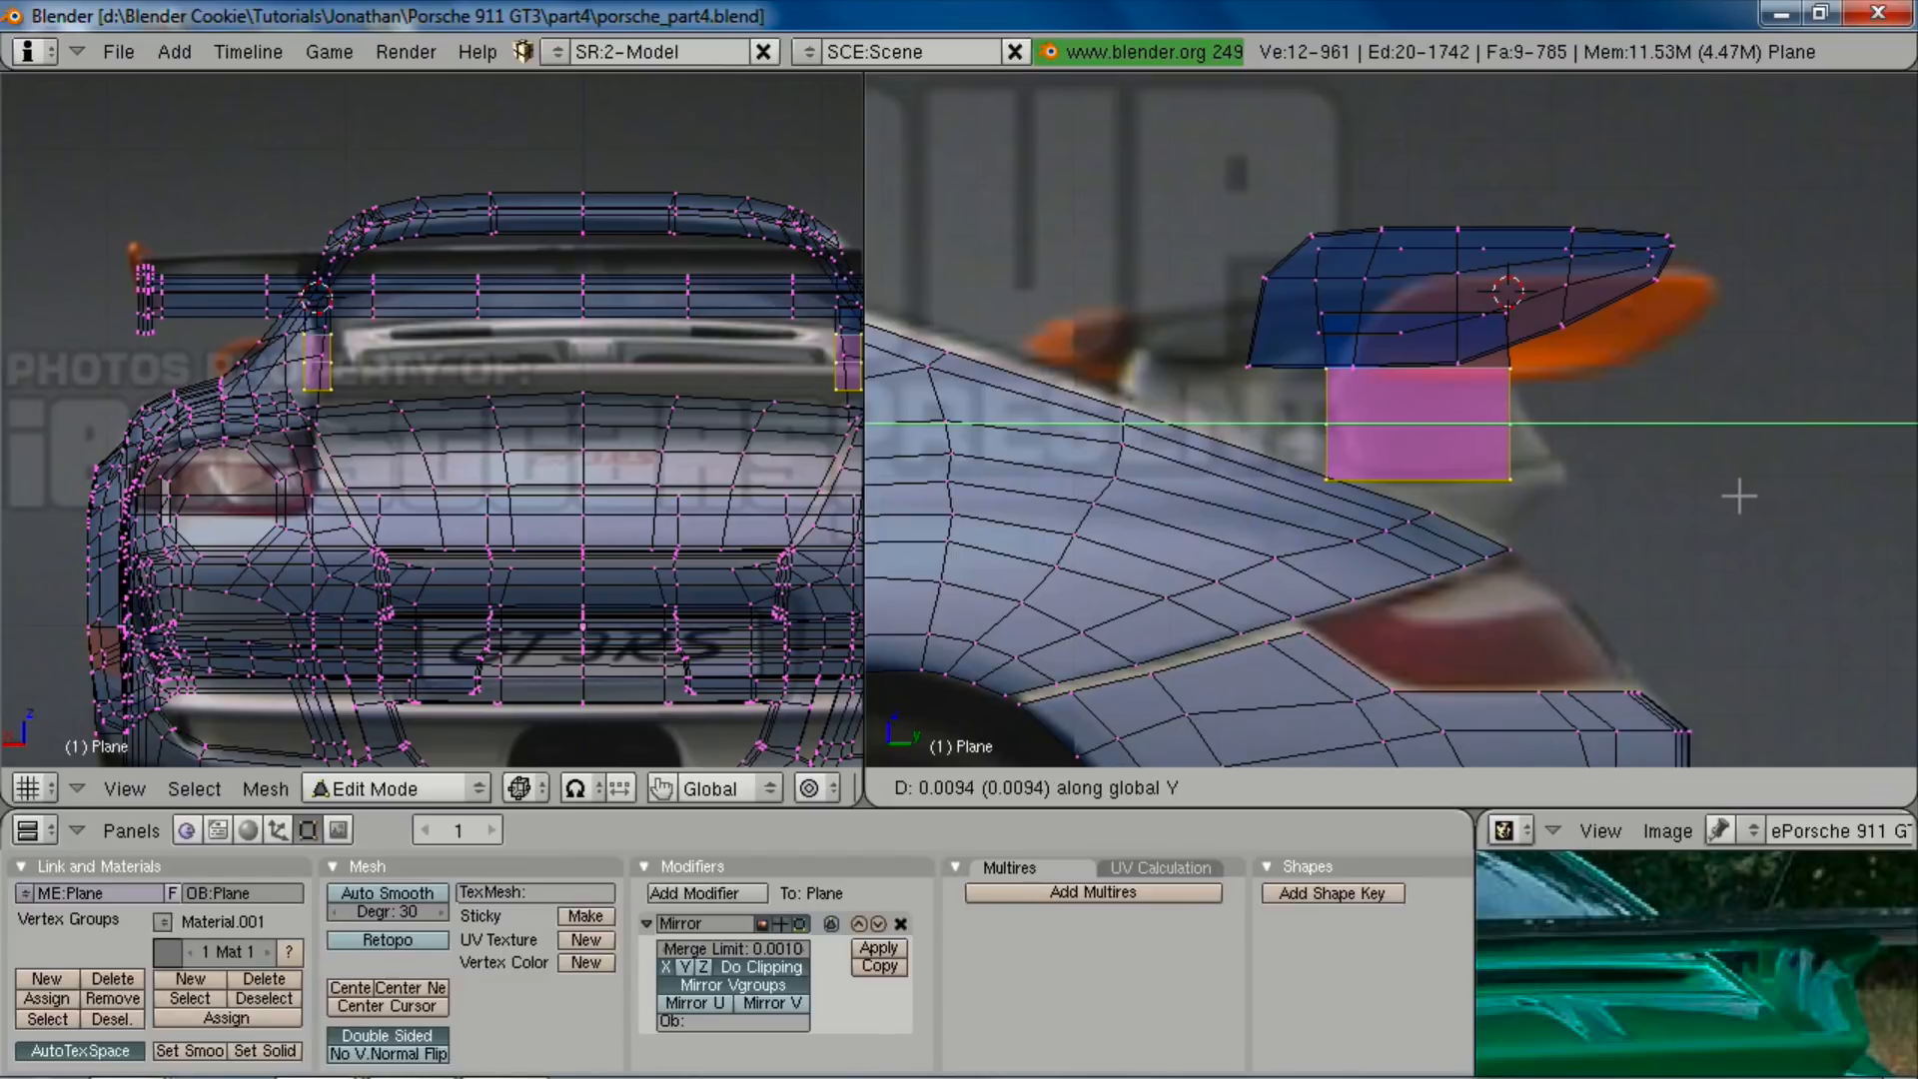
click(1742, 493)
key(b)
key(Escape)
key(g)
key(y)
click(1376, 256)
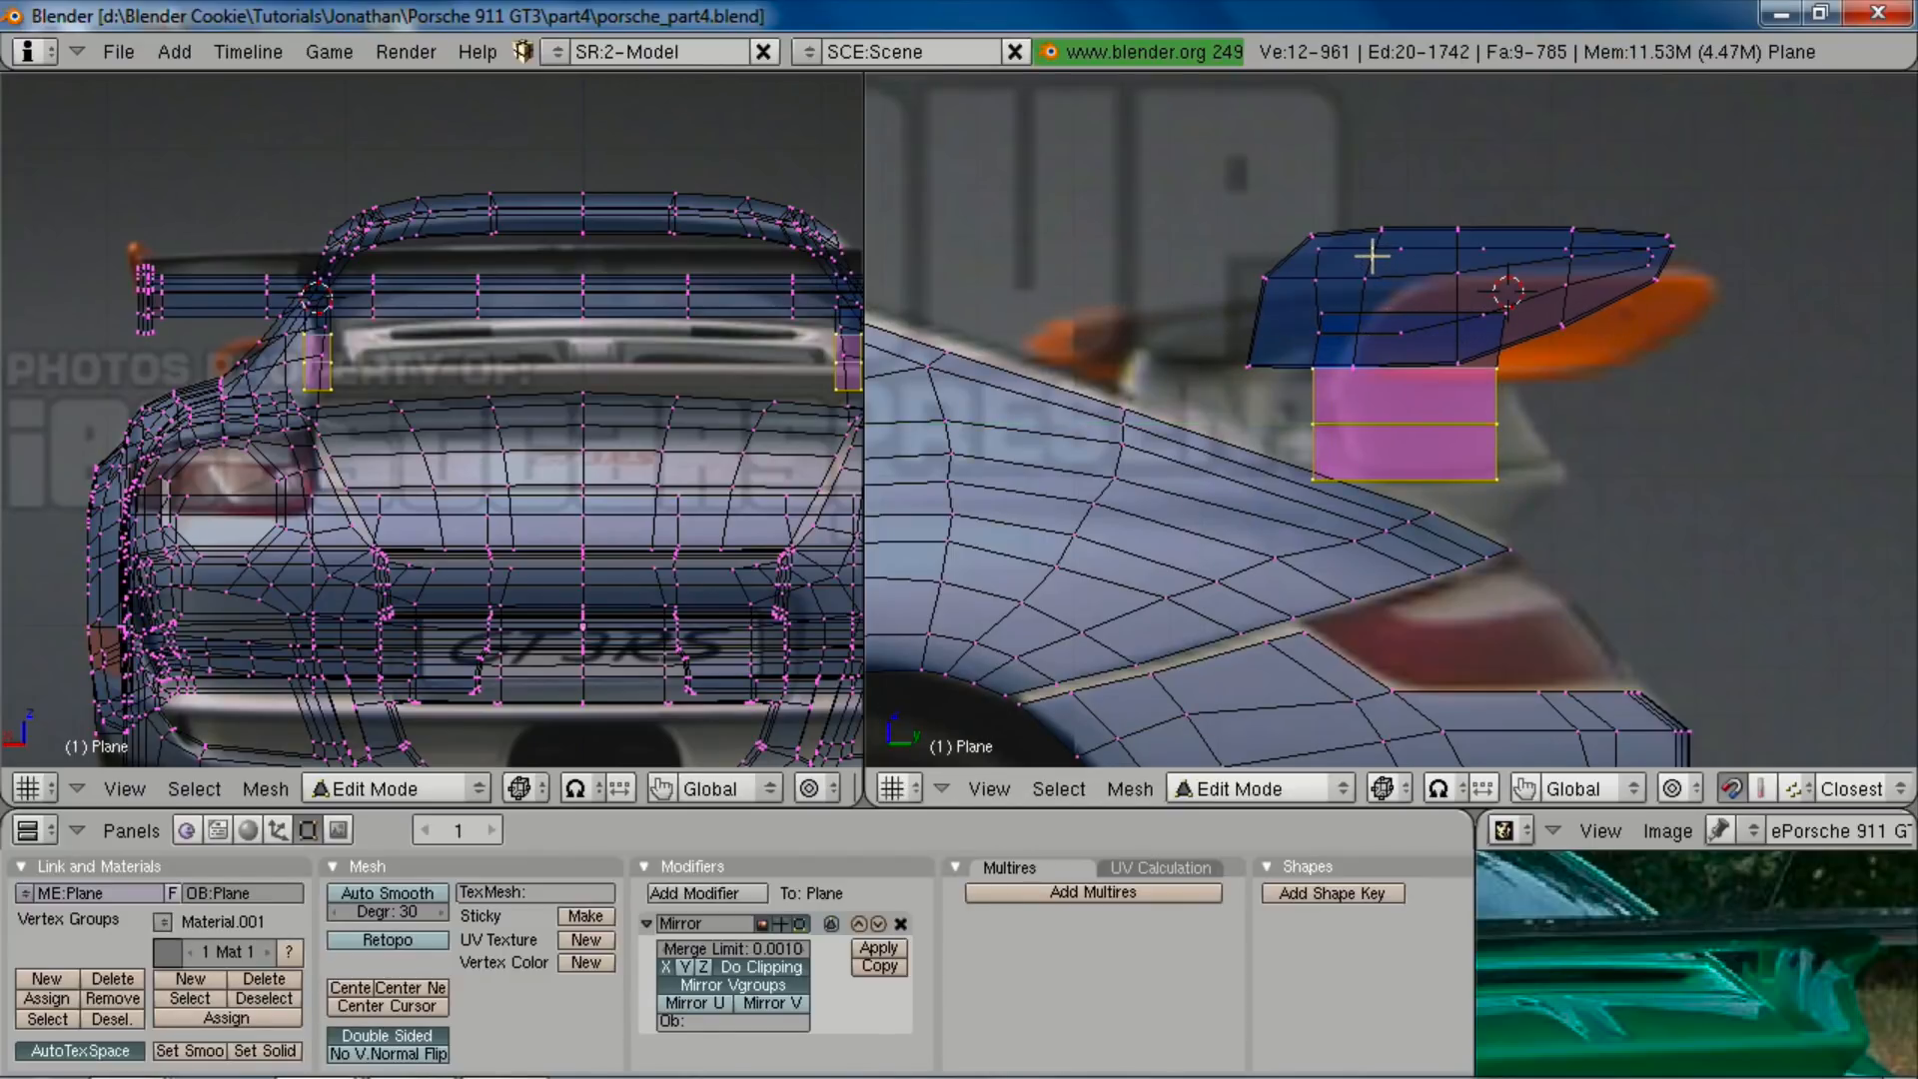
Step: Shift the support's lower vertex rows backward along Y in turn, curving it toward its base as in the side reference
key(e)
key(y)
click(1612, 382)
key(b)
right_drag(1249, 375, 1593, 436)
key(g)
key(y)
click(1627, 434)
Step: Examine the curved support in solid shading from the side and from below, checking how it meets the wing
key(z)
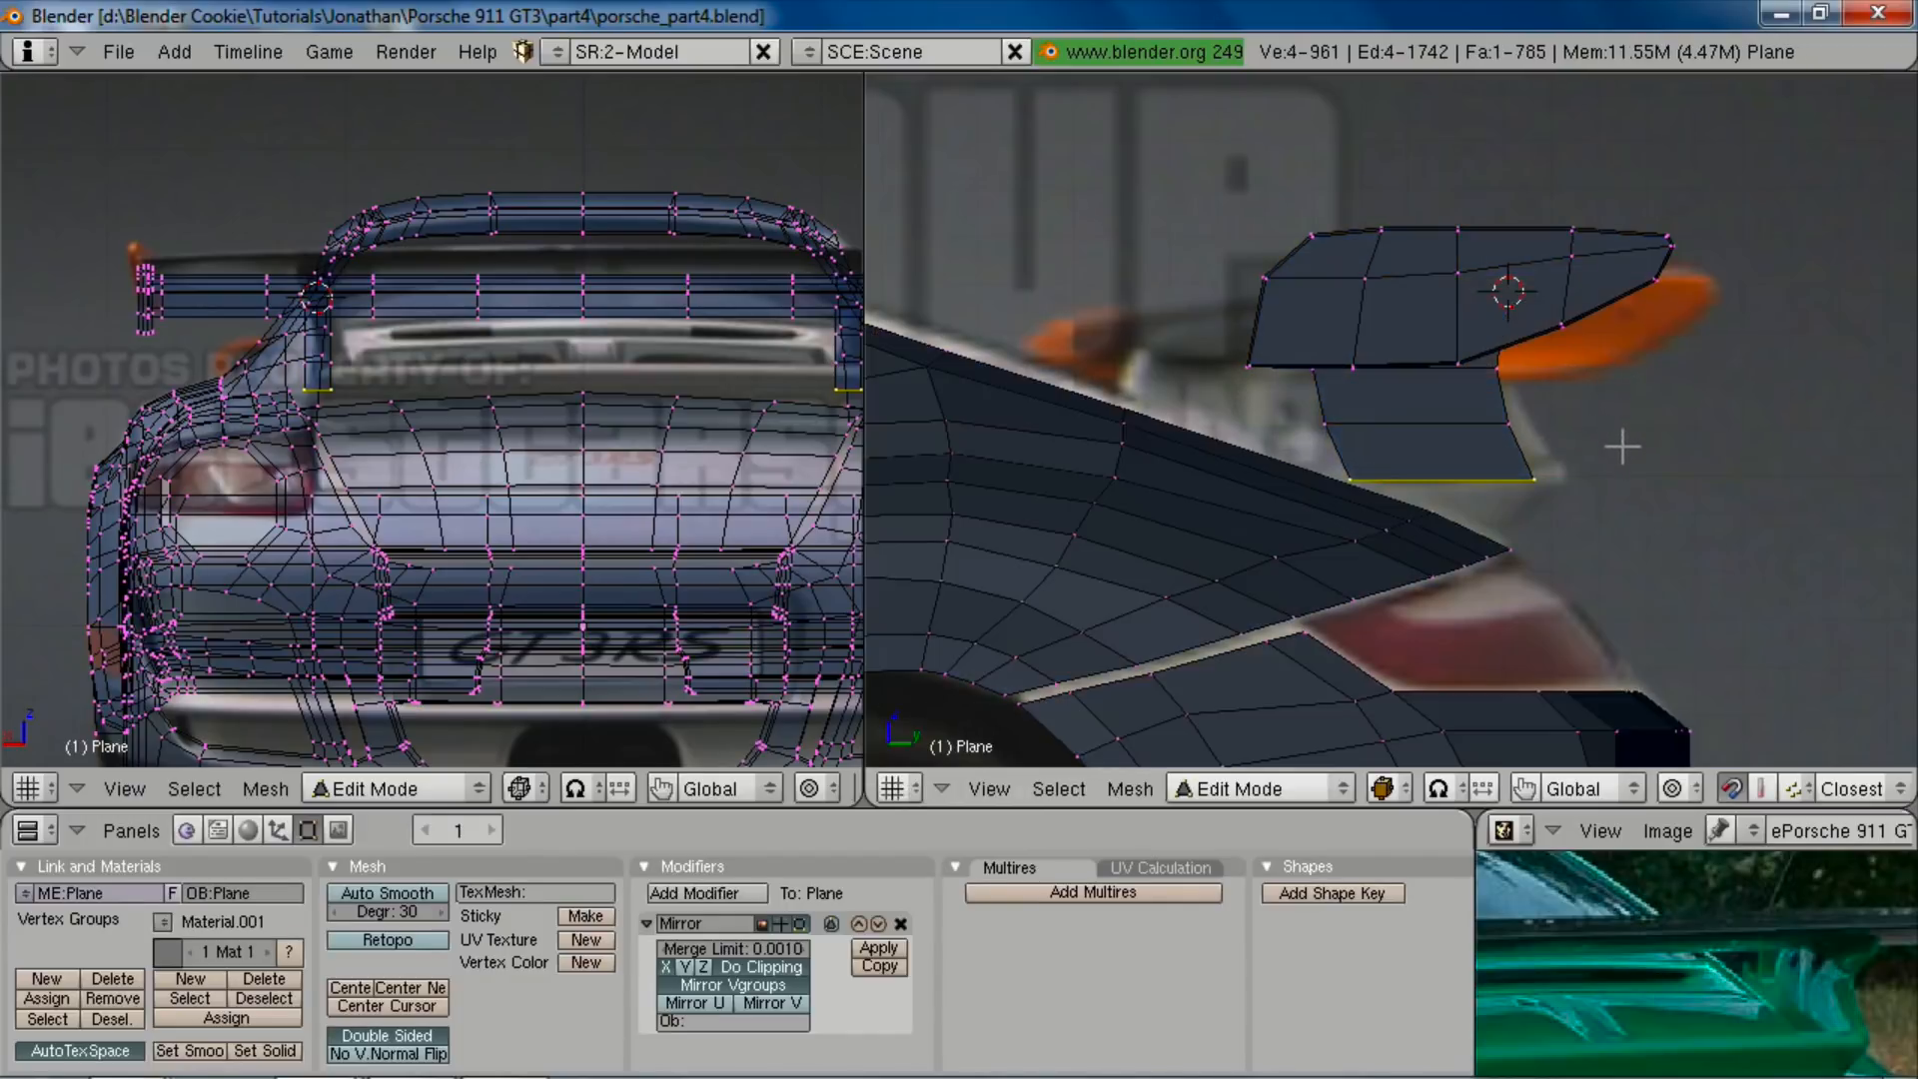
scroll(1302, 466, down, 5)
mouse_move(1301, 467)
middle_down()
mouse_move(1486, 499)
mouse_move(1844, 415)
mouse_move(1588, 287)
middle_up()
key(z)
key(KP_3)
scroll(1590, 287, up, 3)
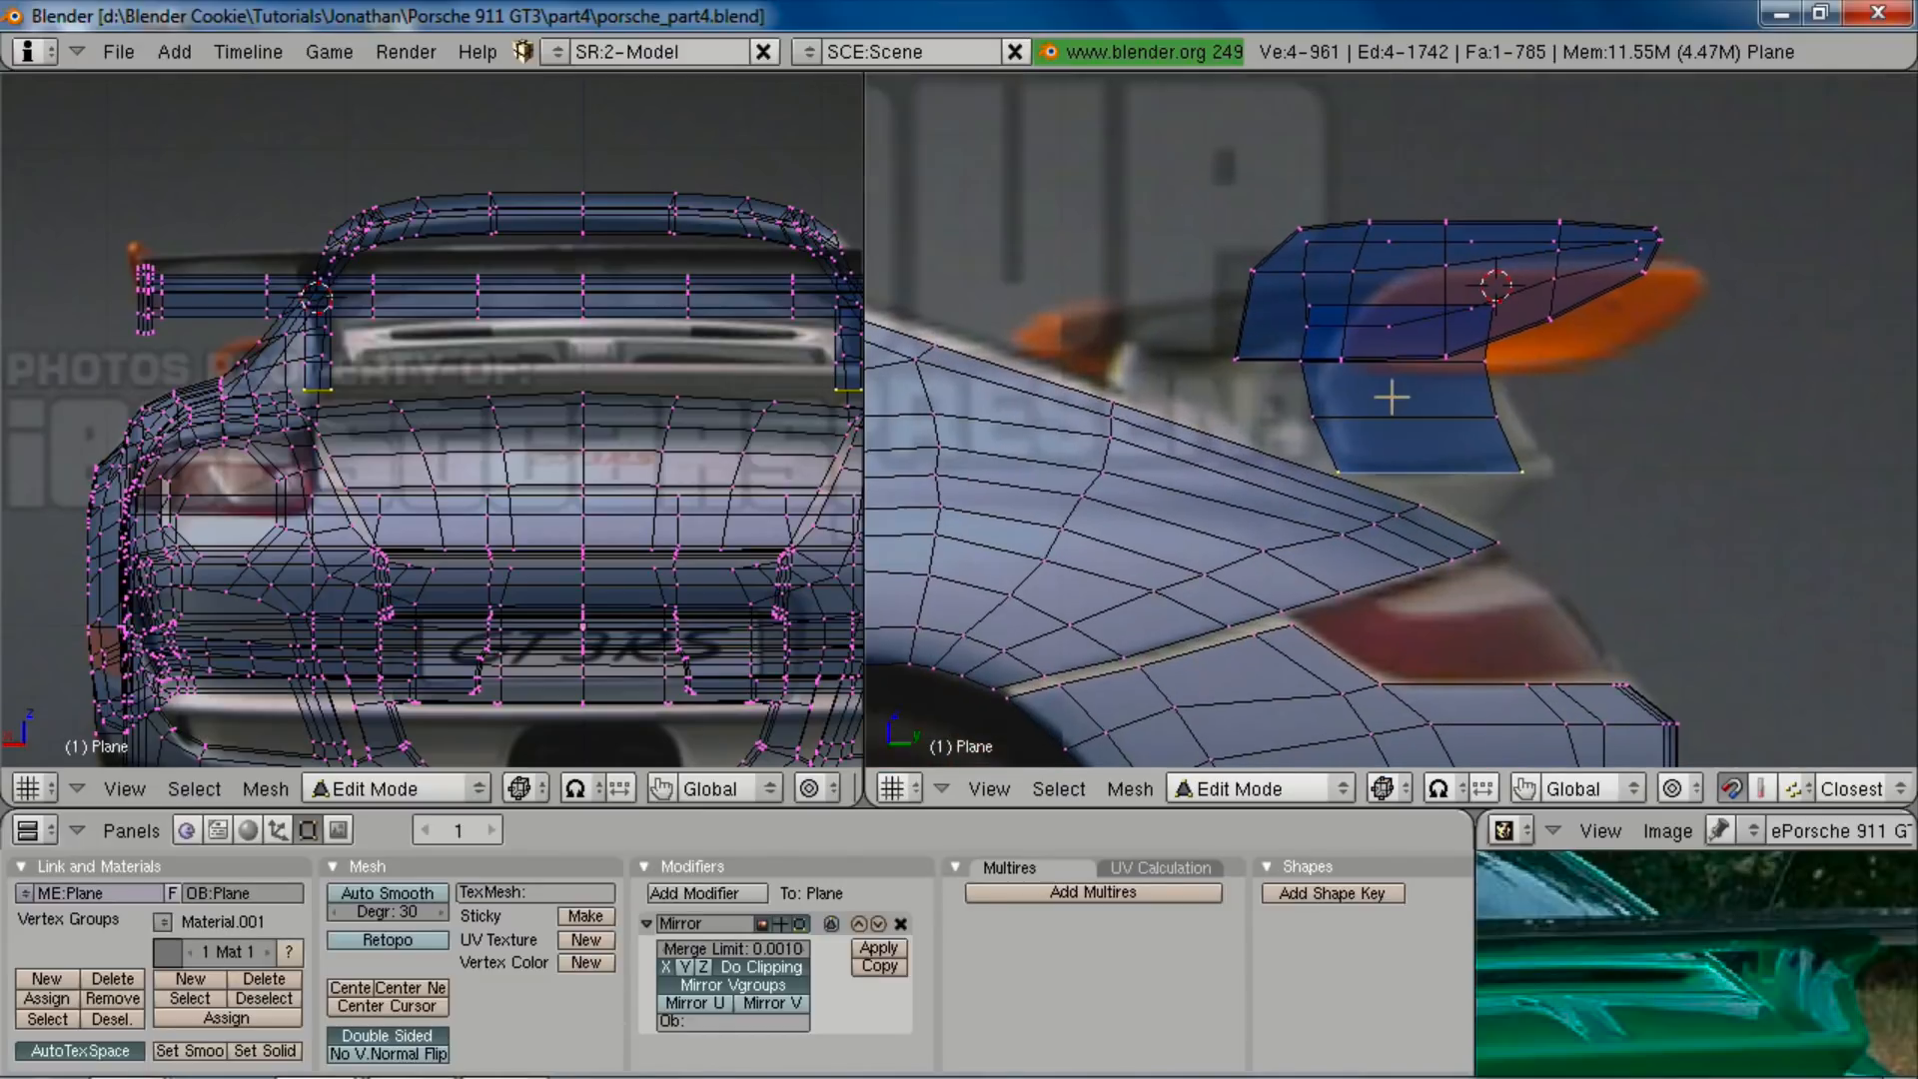
key(a)
key(z)
mouse_move(1379, 470)
middle_down()
mouse_move(1395, 334)
mouse_move(1421, 326)
middle_up()
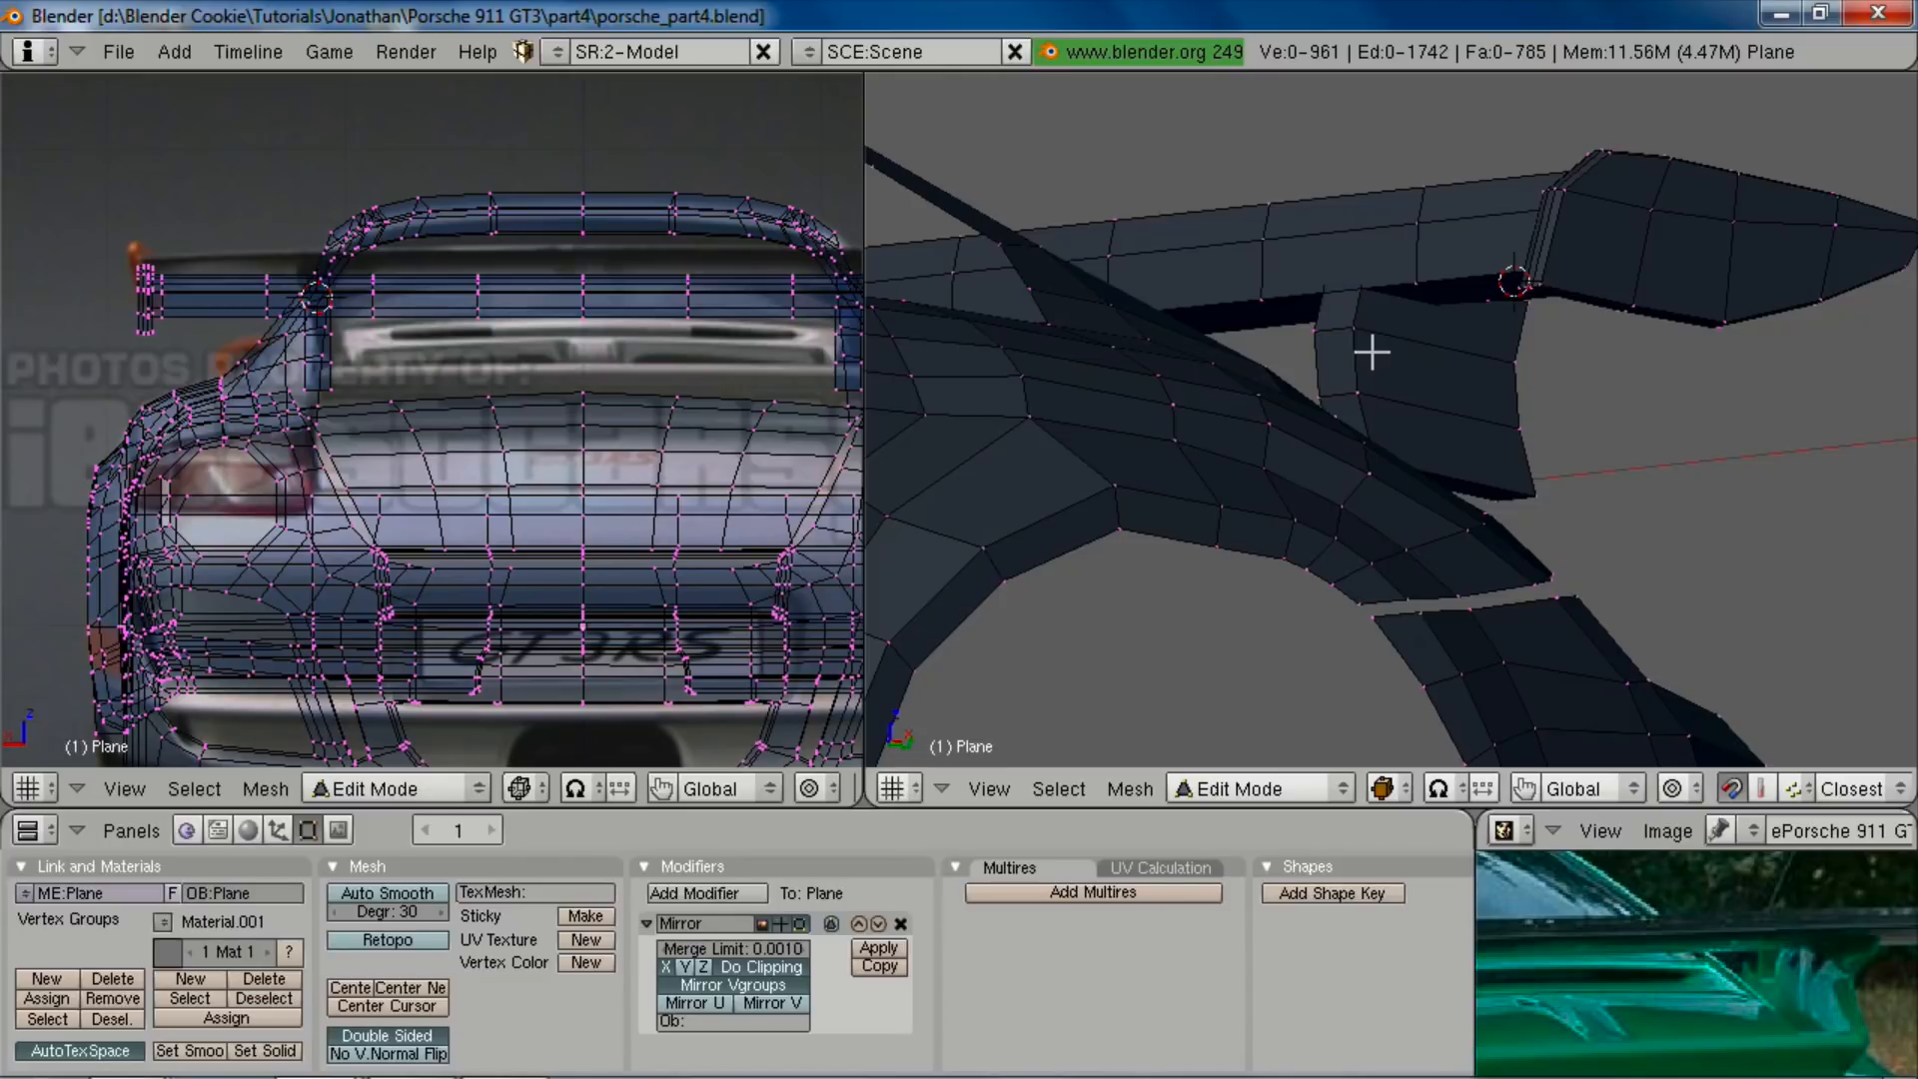
key(l)
middle_drag(1535, 367, 1461, 247)
key(z)
ctrl+alt+right_click(1326, 303)
key(z)
middle_drag(1326, 303, 1479, 318)
key(g)
key(y)
click(1339, 313)
key(a)
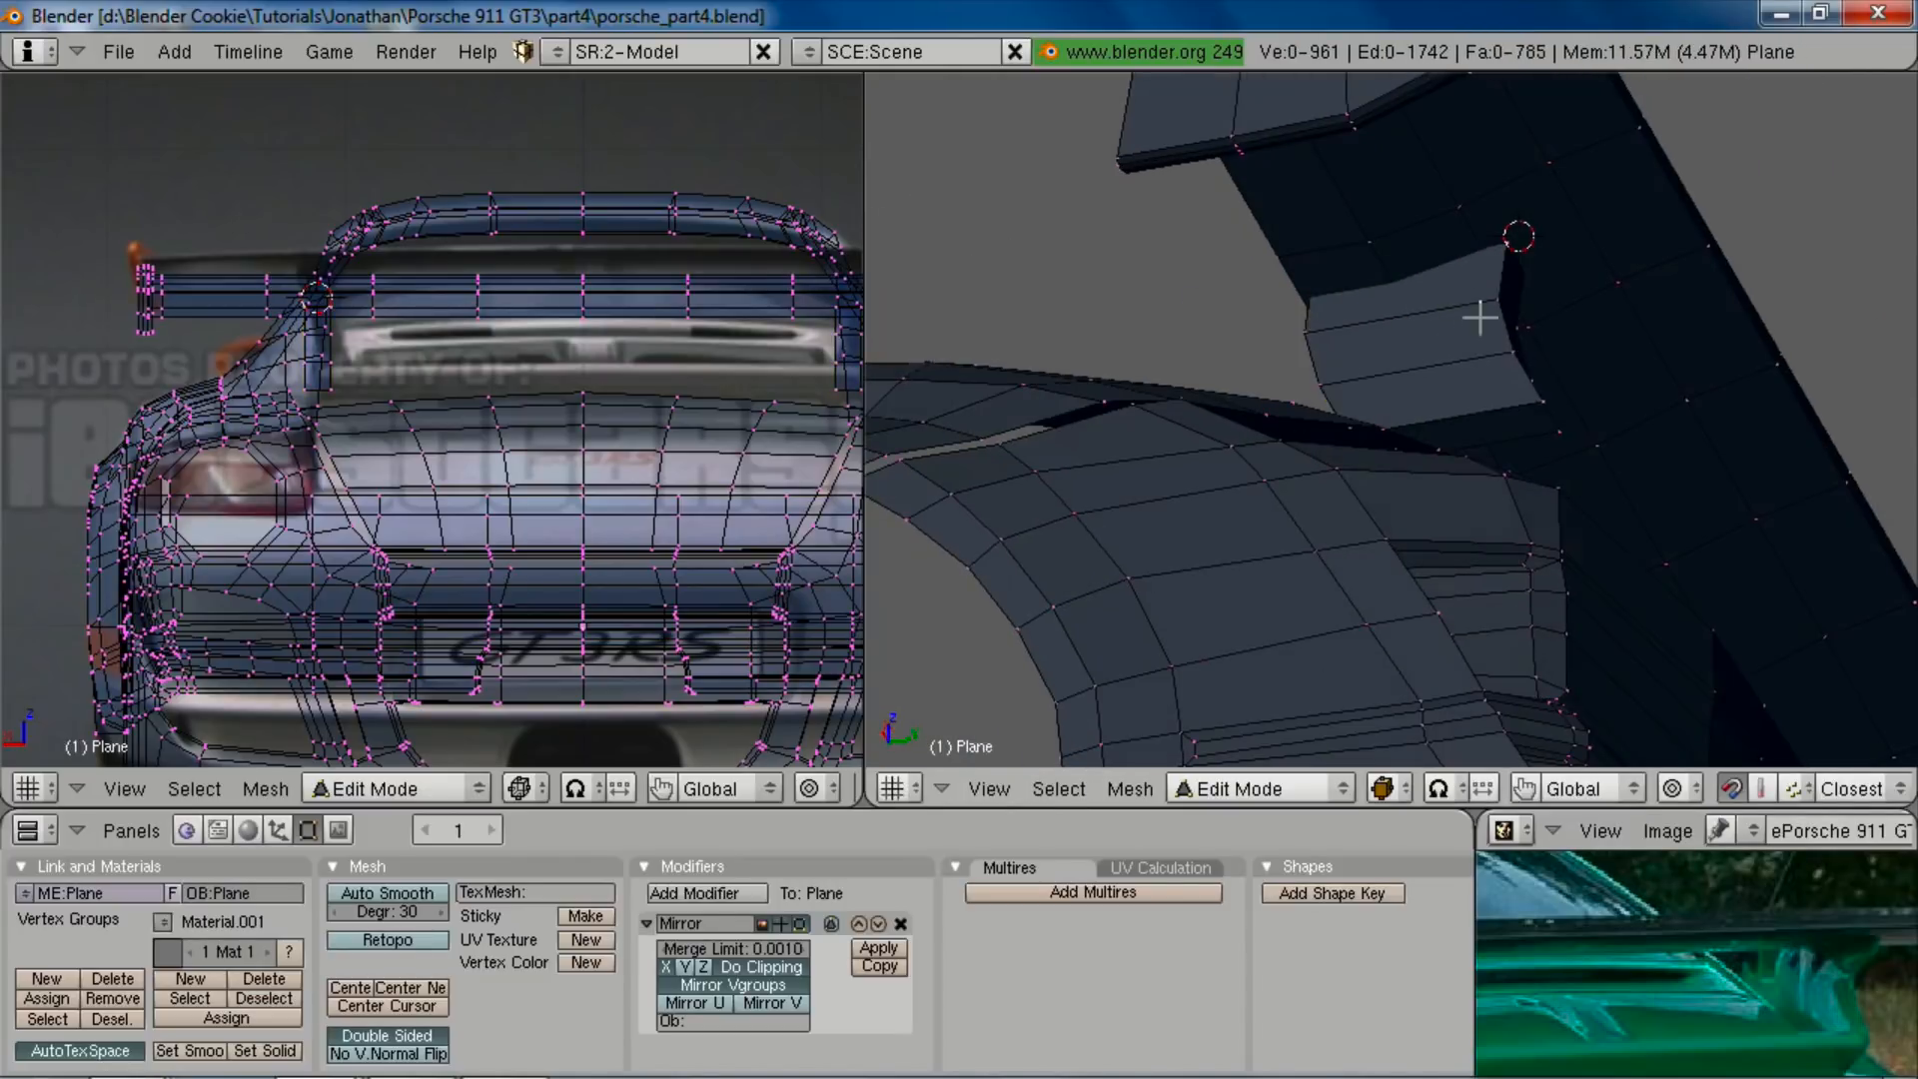
Step: Raise the support's top rear corner vertices along global Z into the wing in the side view
key(KP_3)
key(z)
key(b)
drag(1456, 105, 1481, 136)
key(g)
key(z)
click(1481, 127)
Step: Cut two vertical edge loops around the middle of the support's thickness and fatten them outward by about 0.0185
key(z)
scroll(437, 342, up, 3)
shift+middle_drag(191, 343, 312, 486)
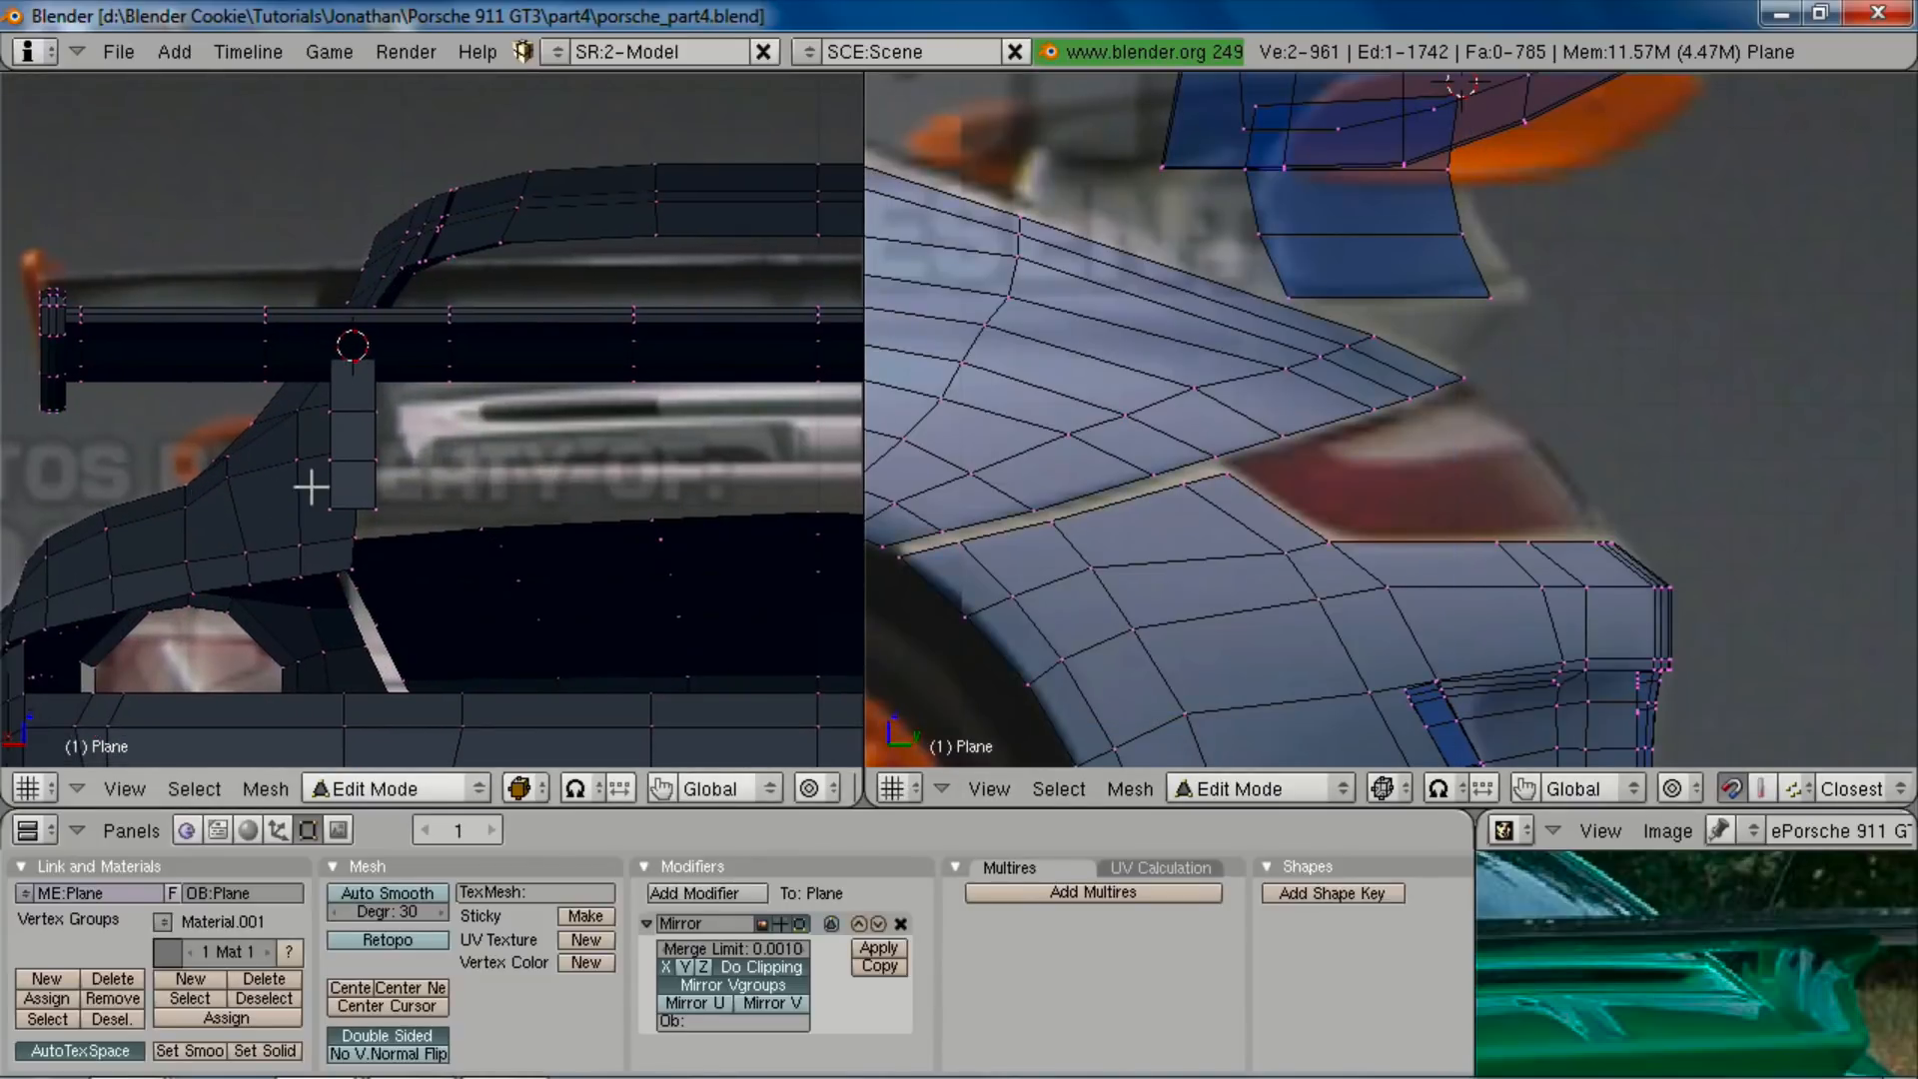
key(ctrl+r)
scroll(354, 451, up, 1)
click(354, 452)
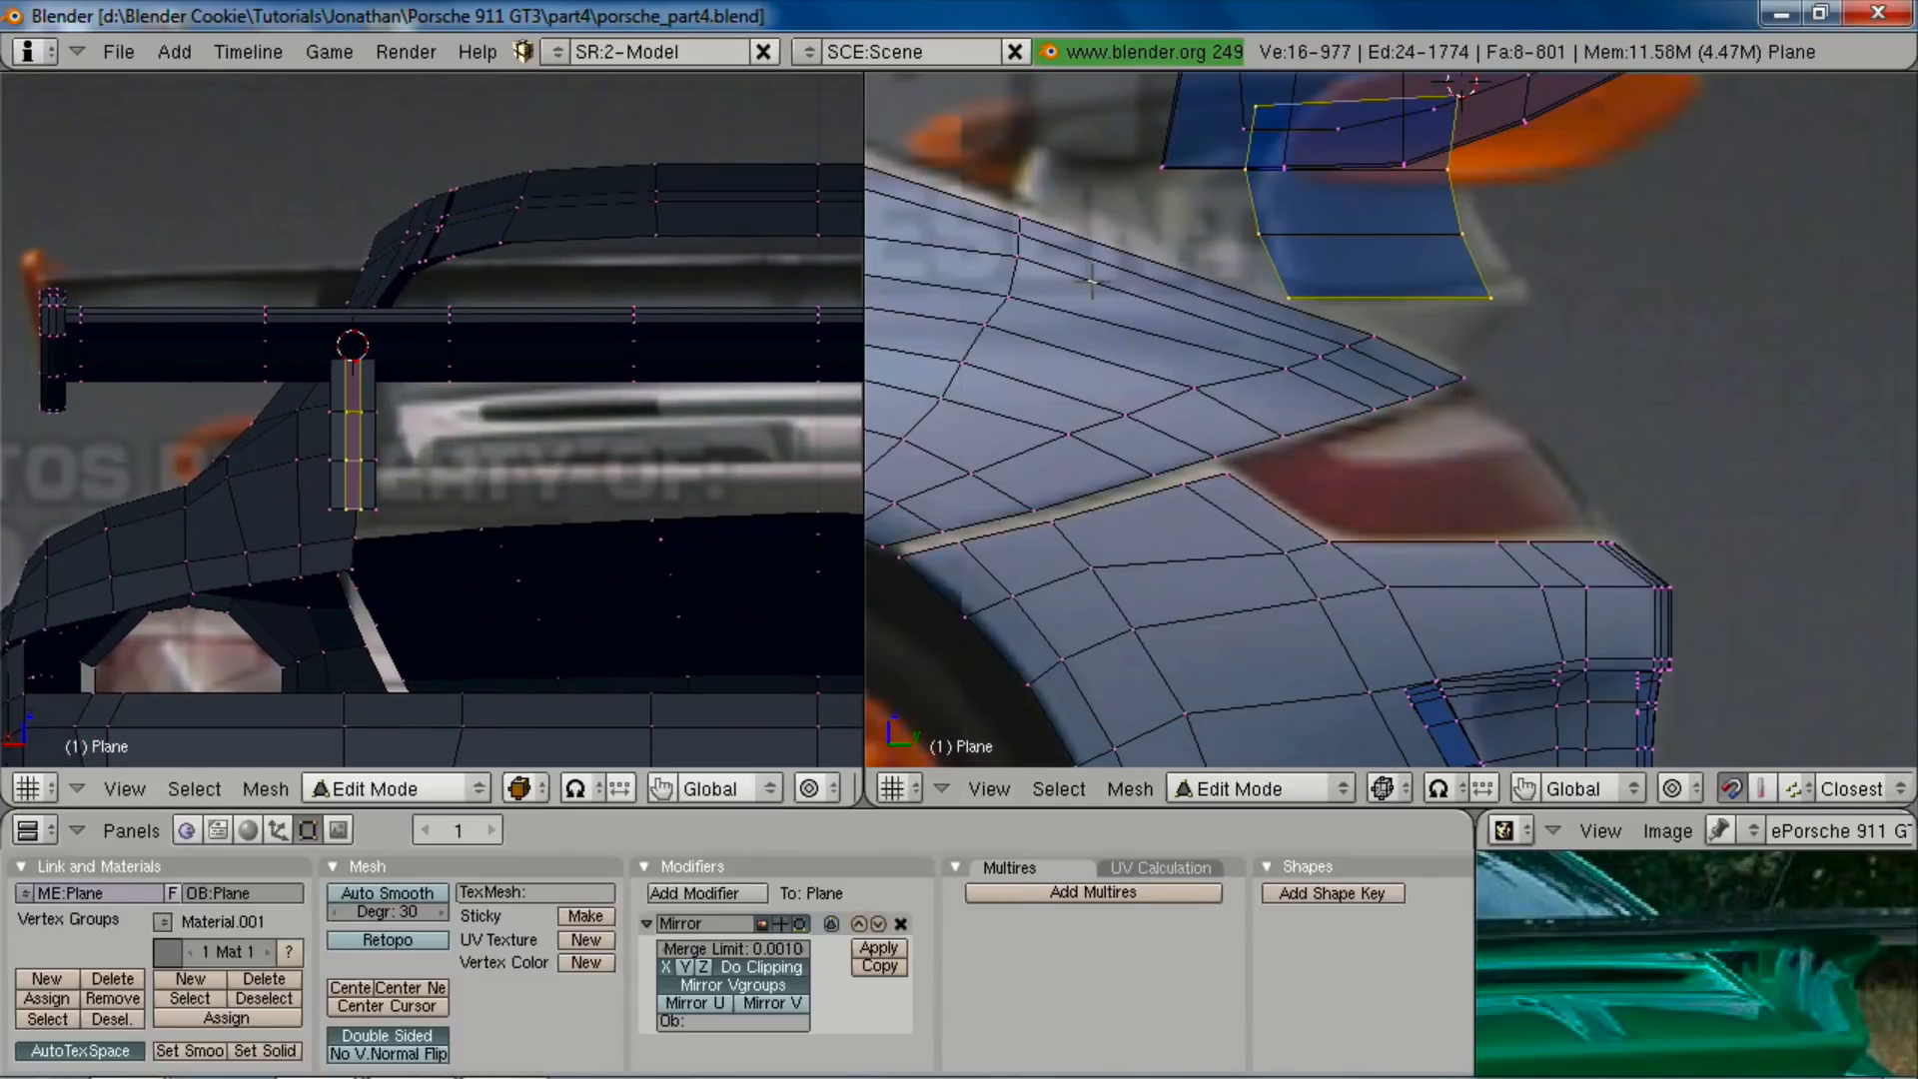
key(alt+s)
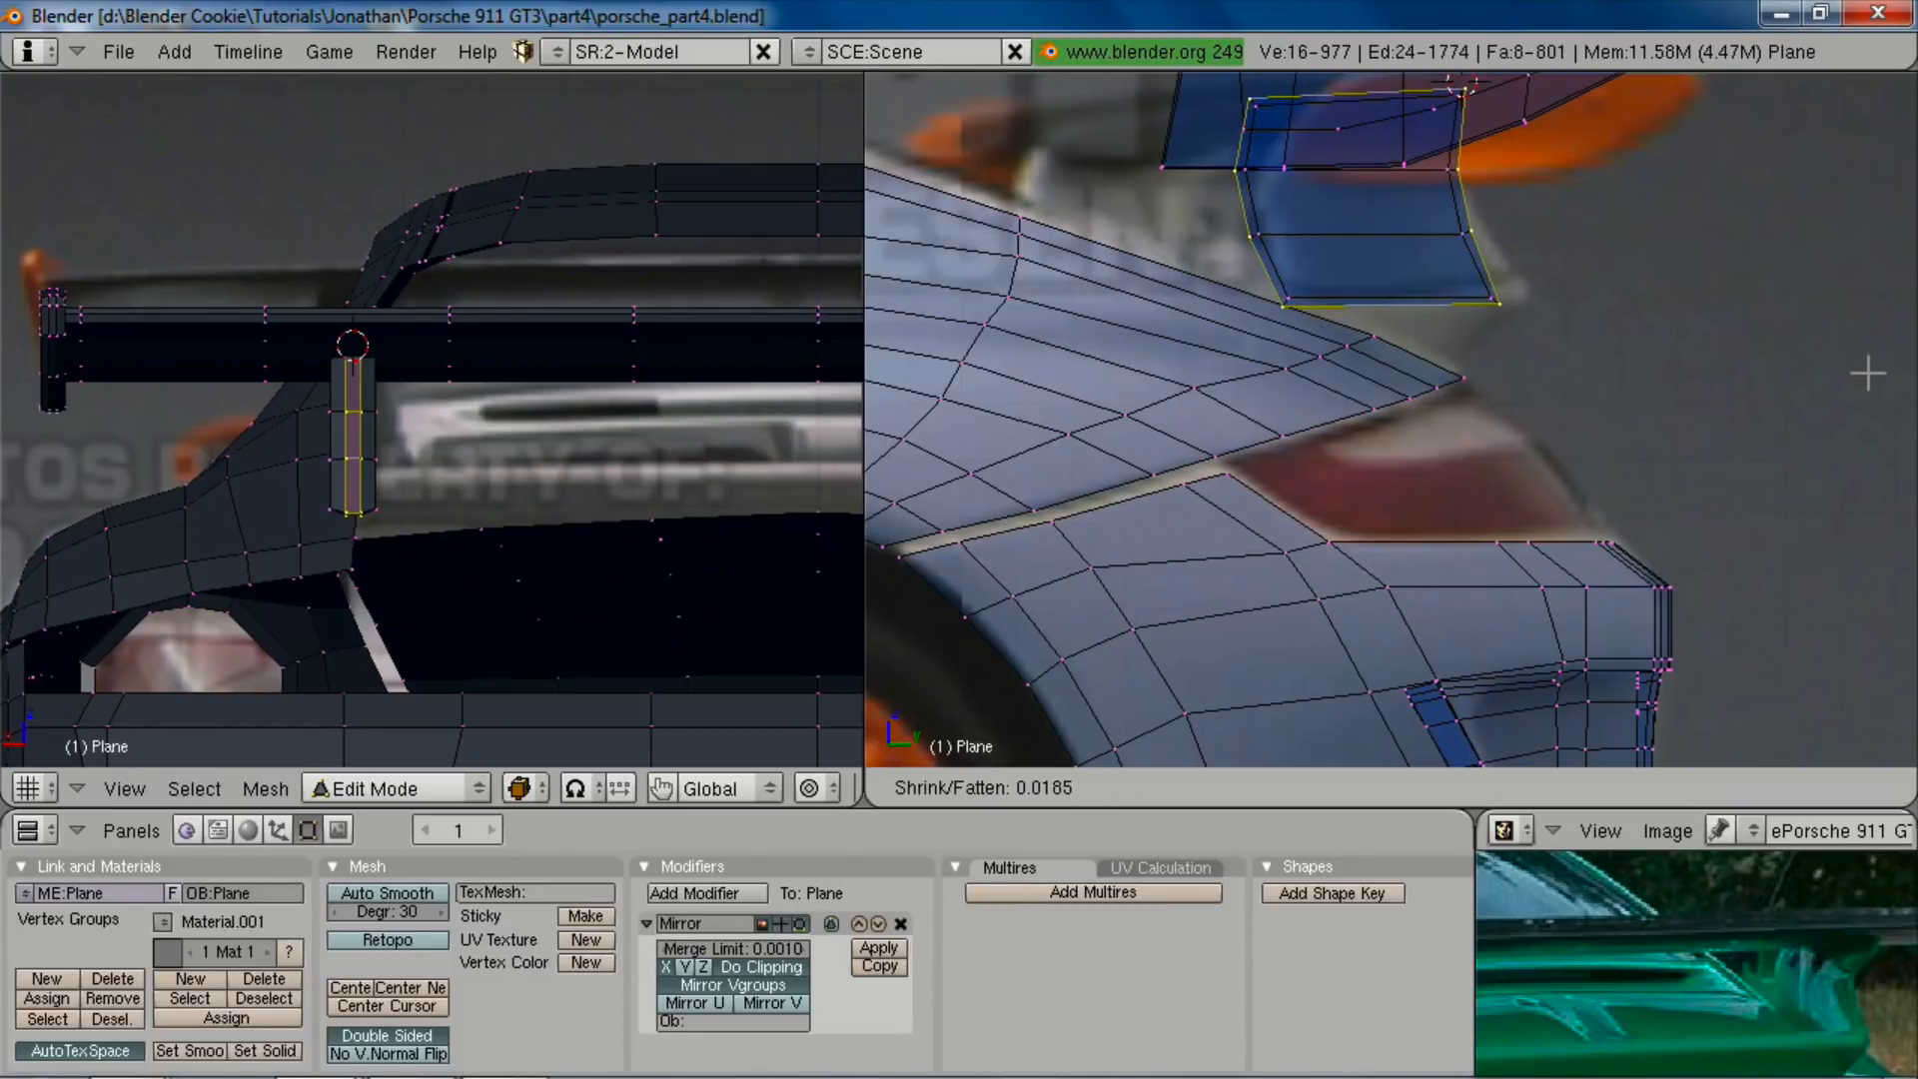
click(1866, 374)
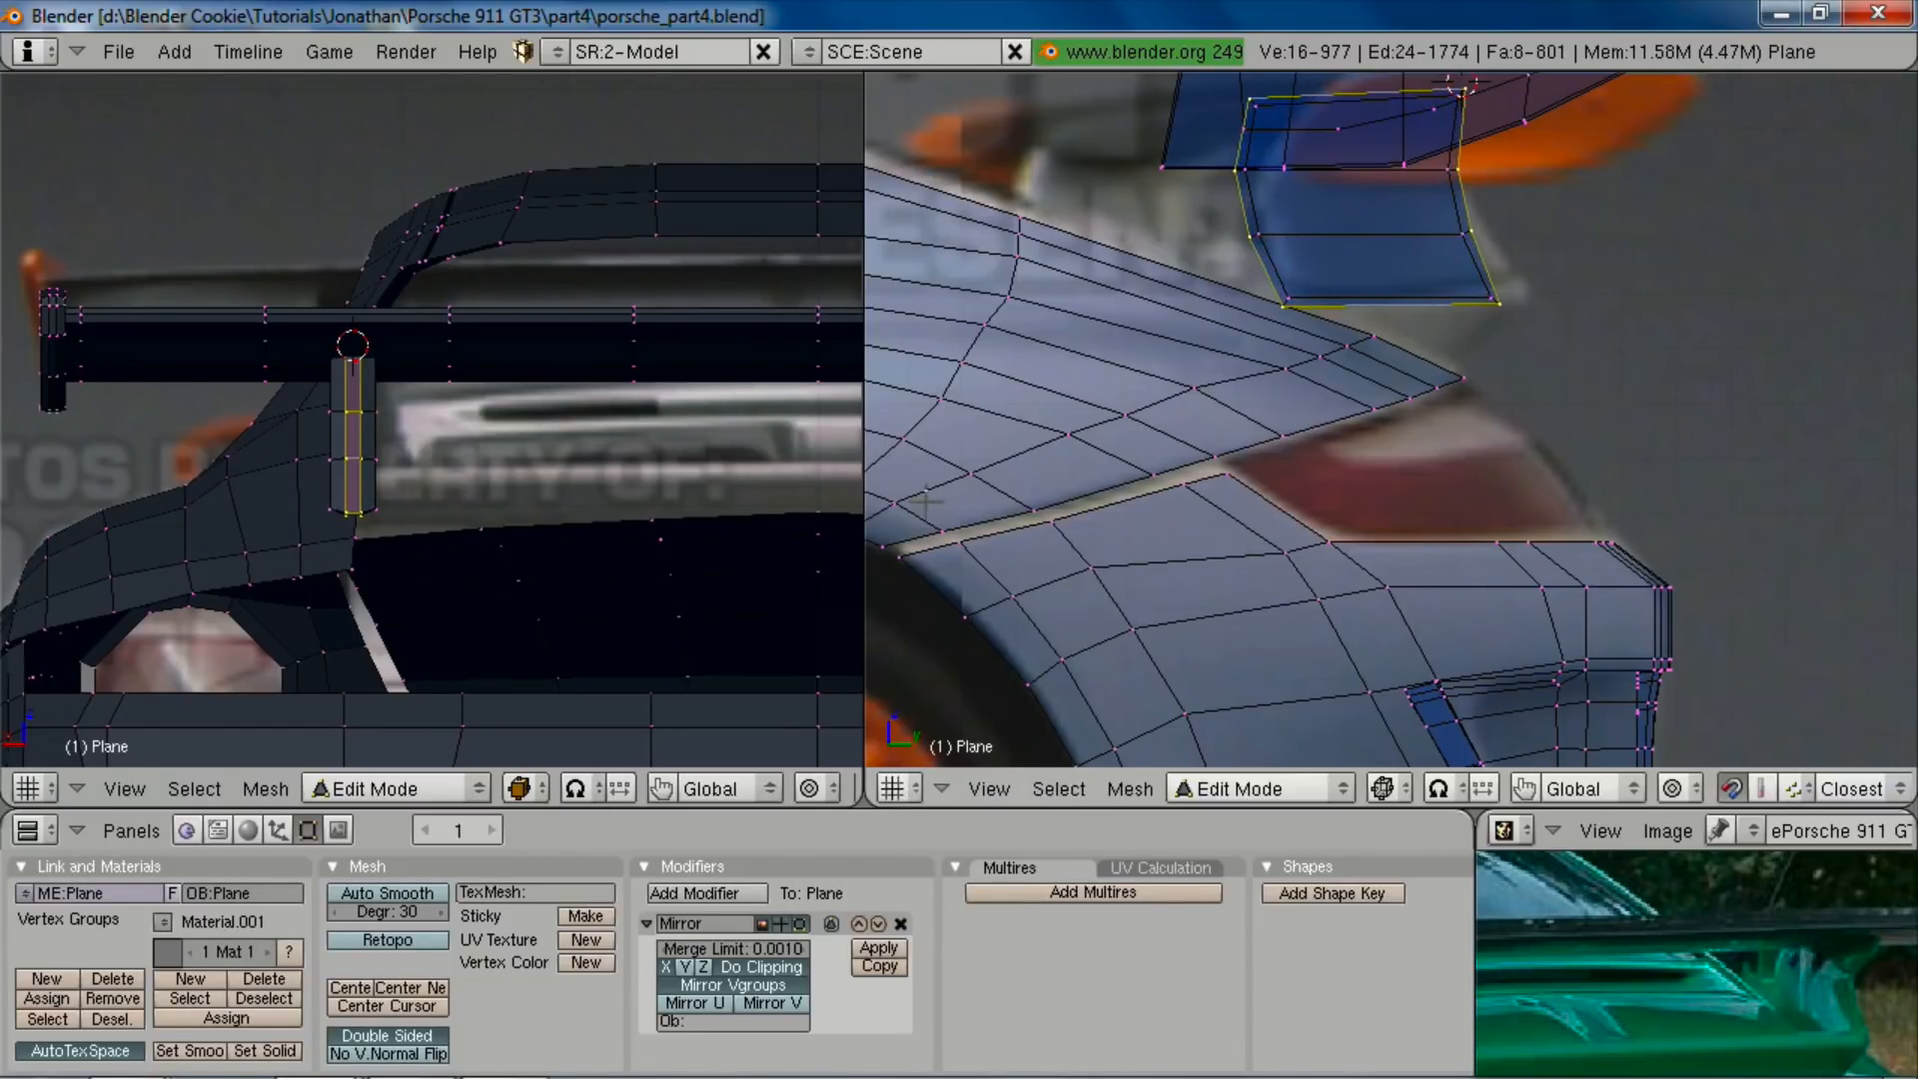
middle_drag(300, 543, 462, 407)
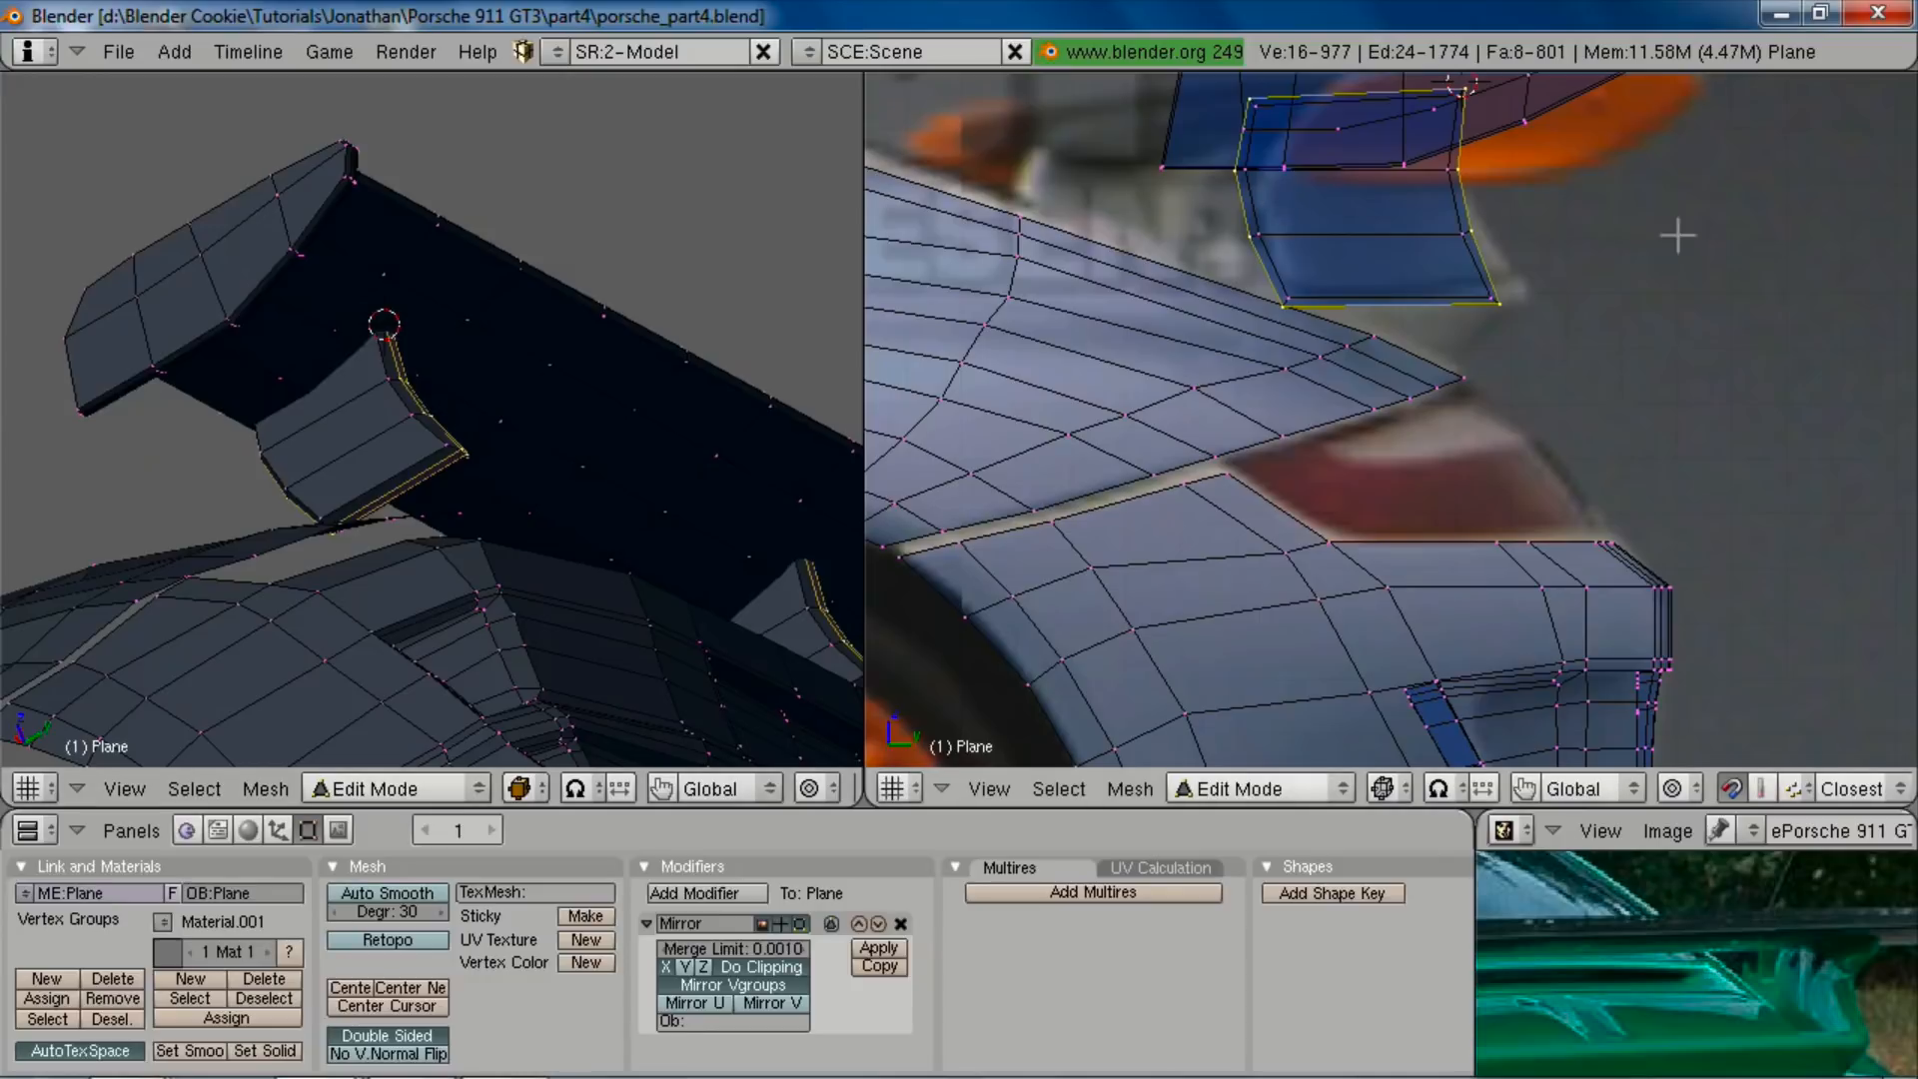
Step: Flatten the support's bottom face loop to 0 along Z, delete those bottom faces, and return to Object Mode
alt+right_click(1226, 308)
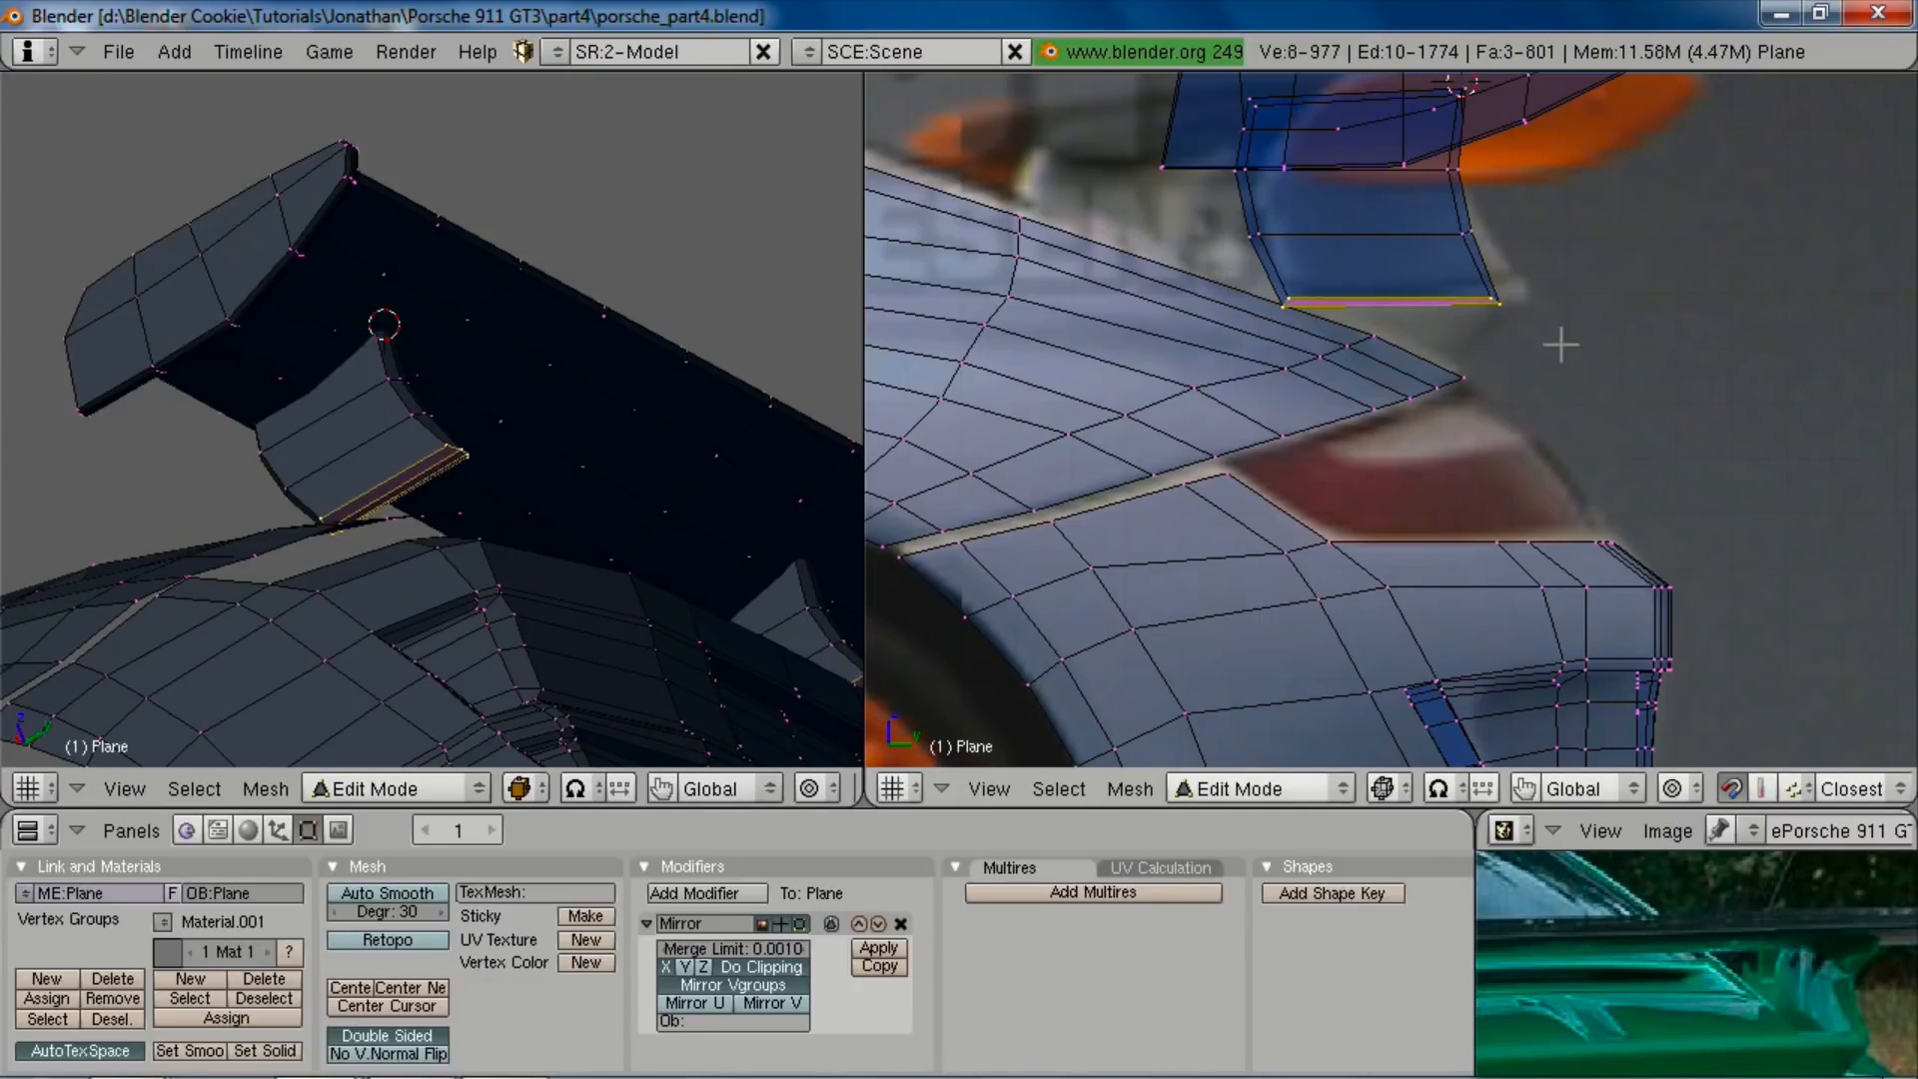
key(s)
key(z)
key(0)
key(Return)
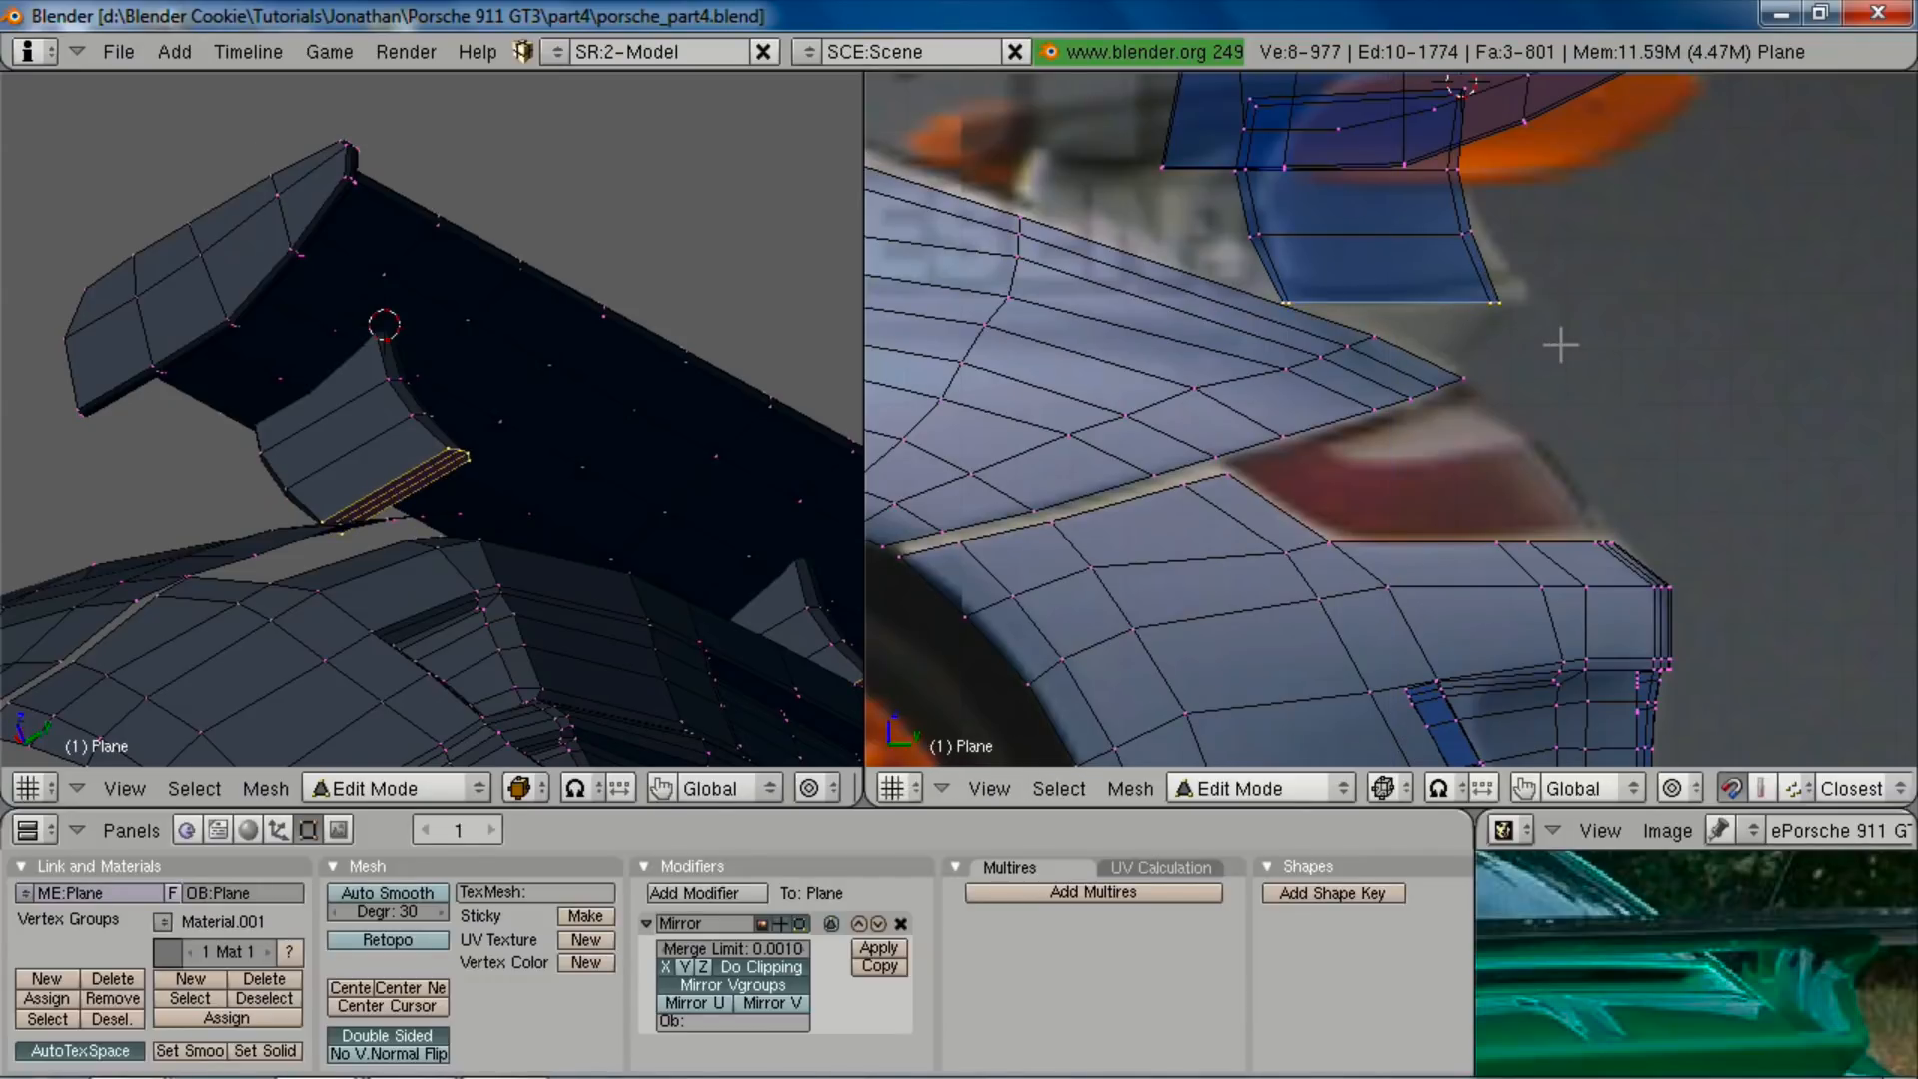
key(x)
click(1523, 346)
key(Tab)
Step: Compare the wing and its supports on the whole car with the green car reference photo
scroll(1523, 345, down, 3)
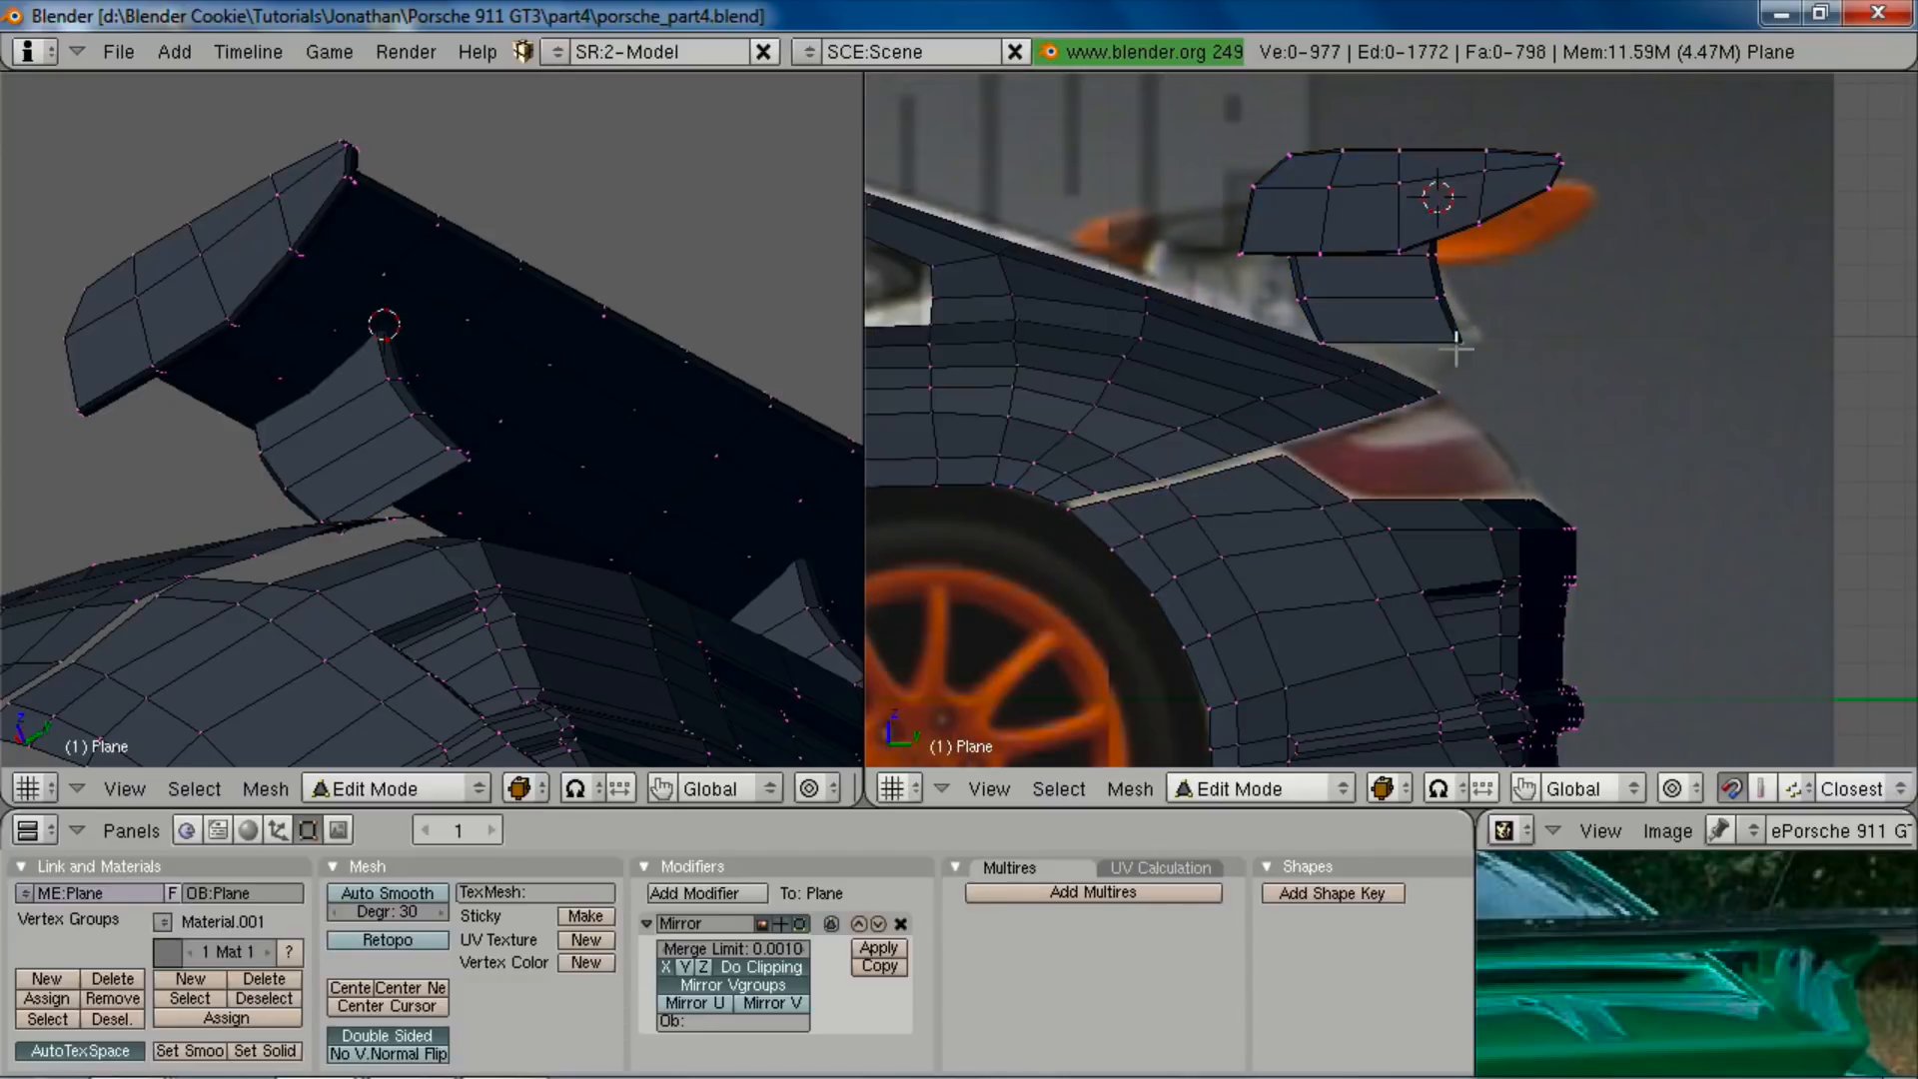
scroll(1390, 414, down, 4)
middle_drag(1390, 415, 1363, 367)
scroll(1331, 511, up, 4)
key(KP_3)
scroll(1290, 488, down, 4)
scroll(1282, 423, up, 2)
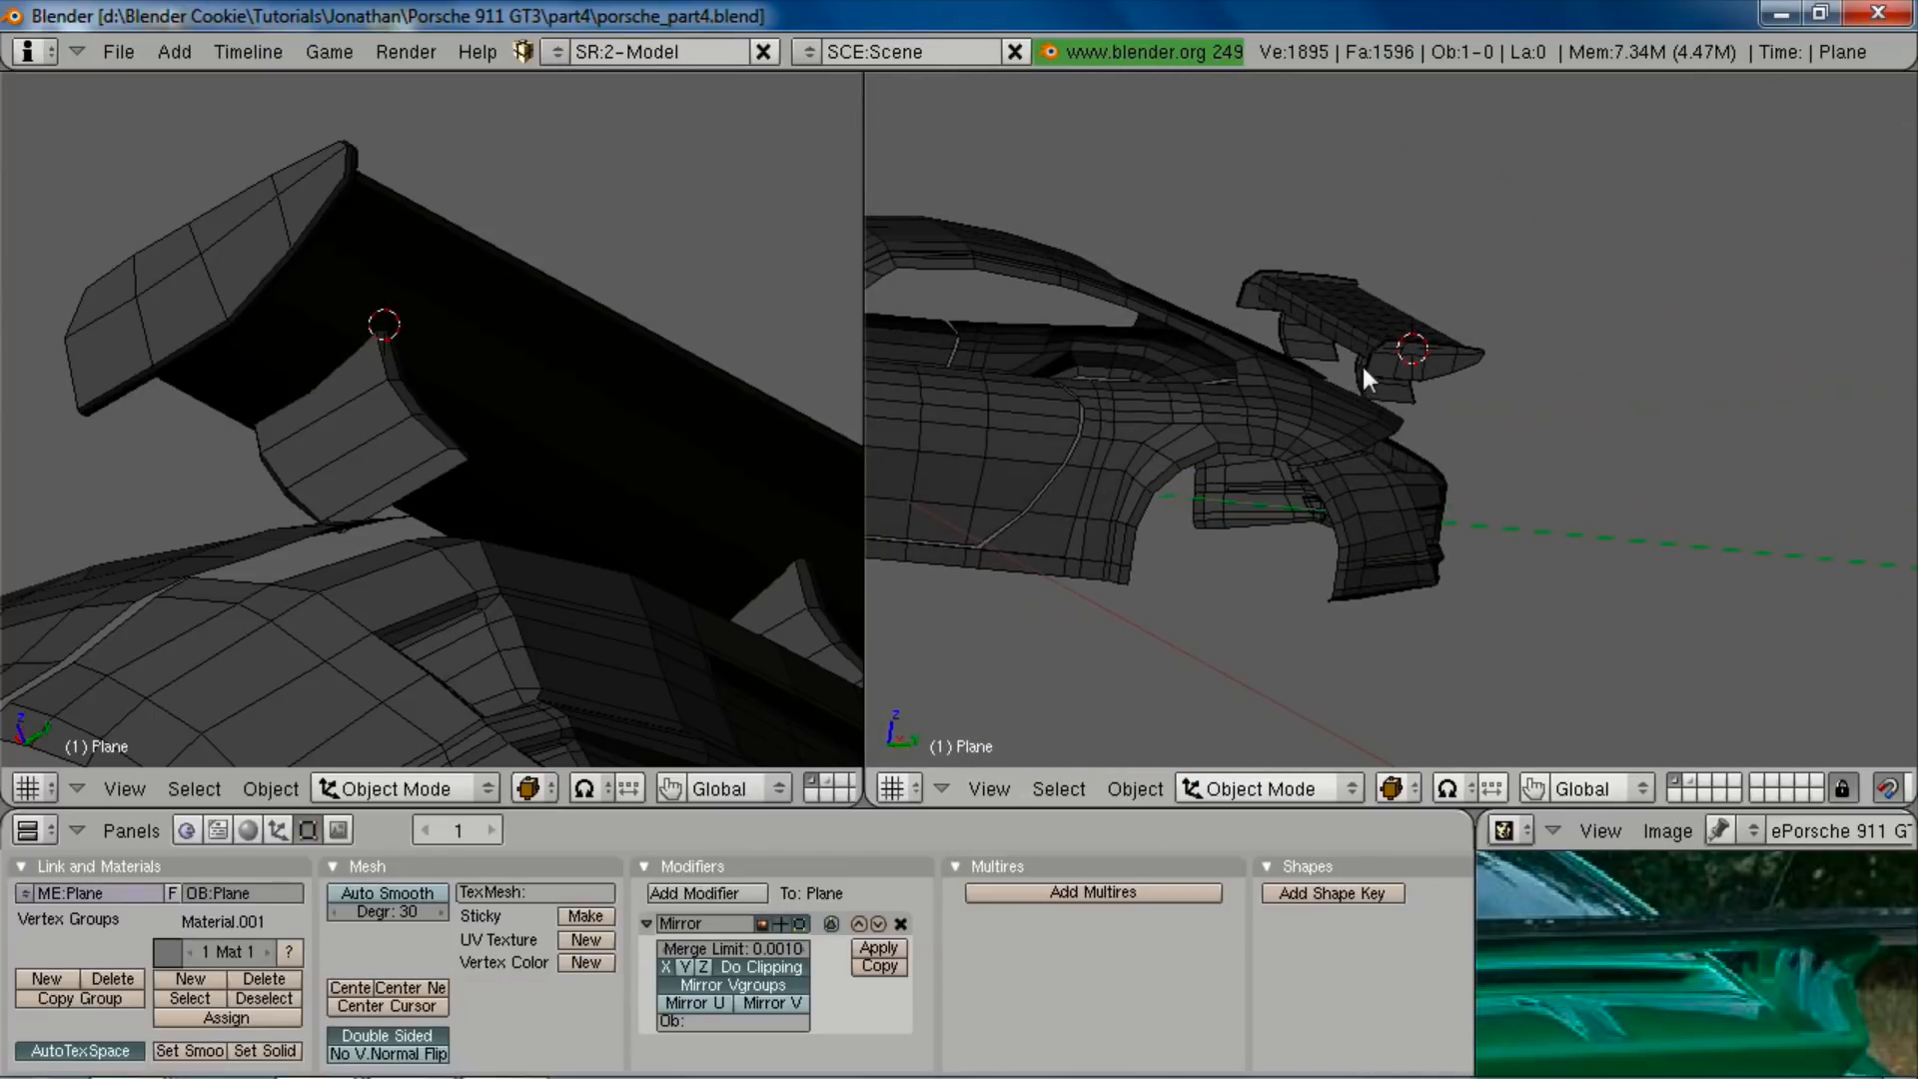
middle_drag(1558, 898, 1830, 951)
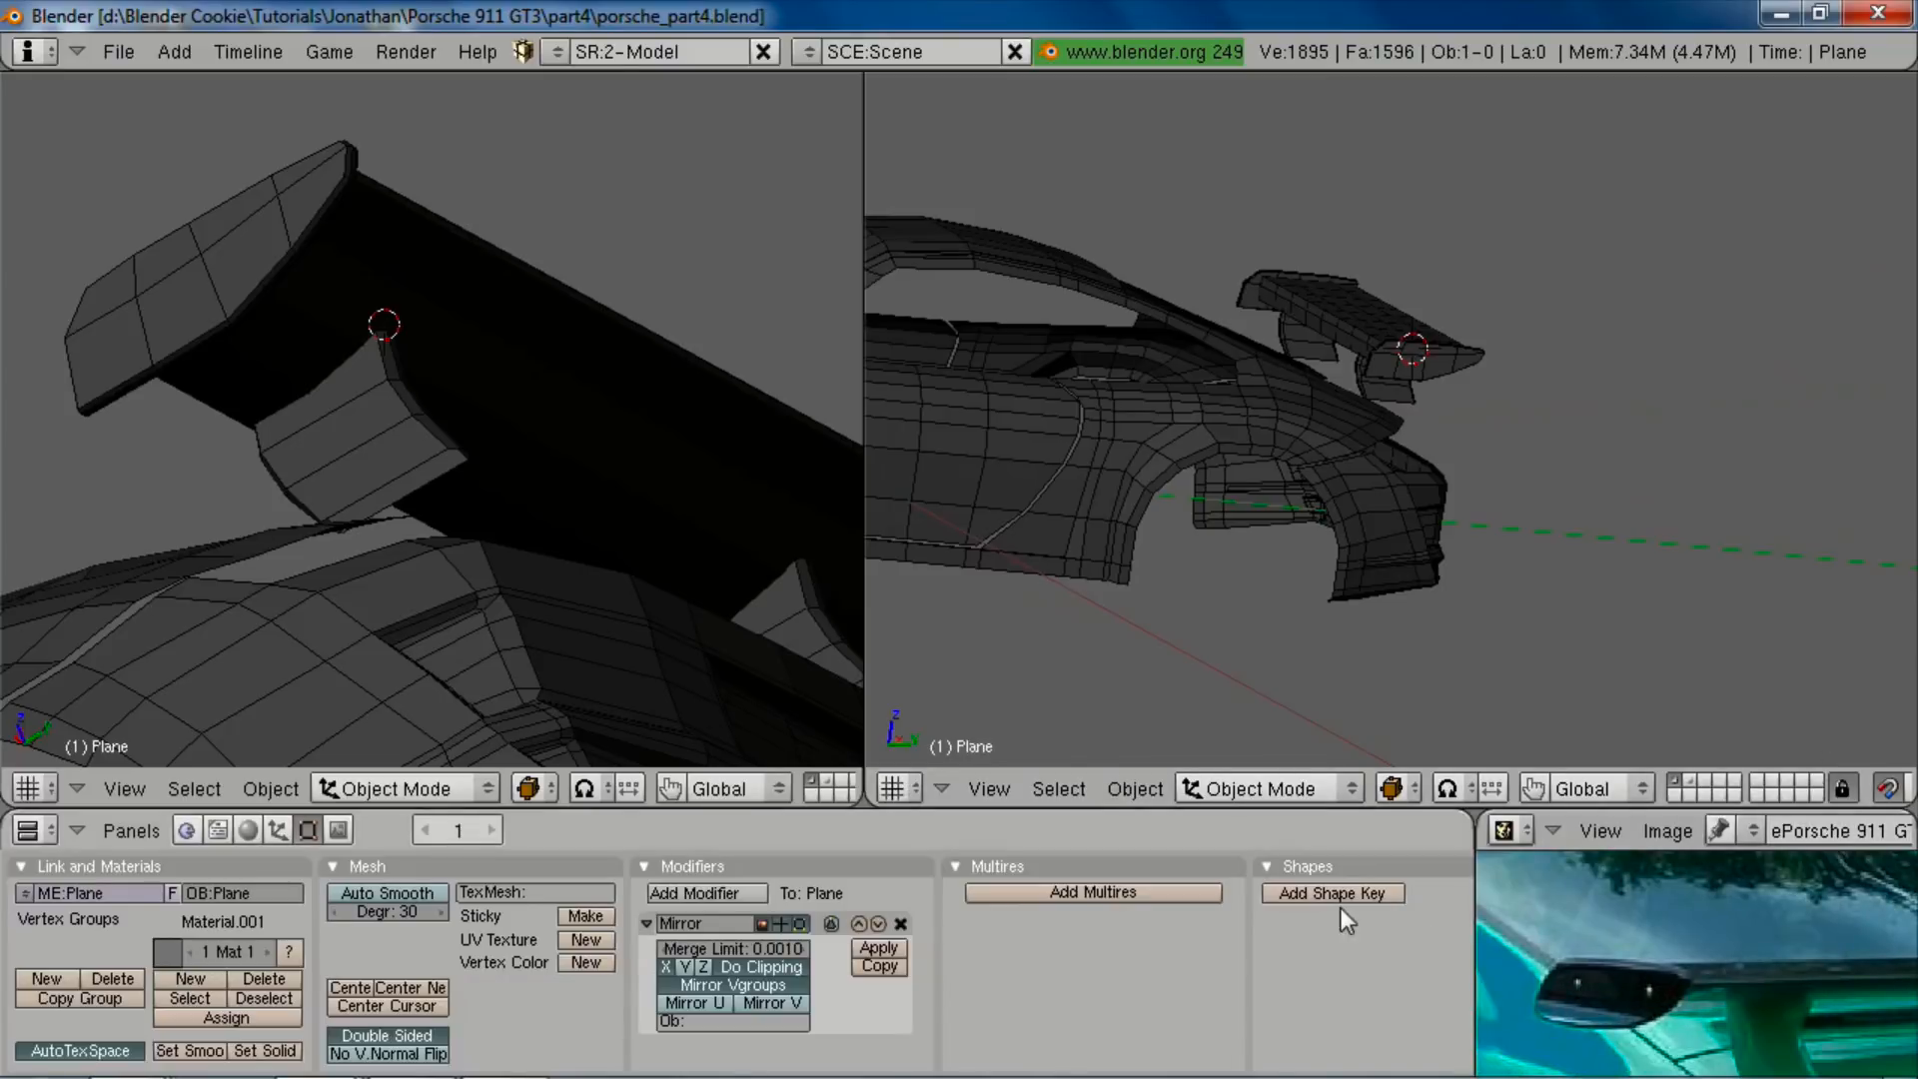
scroll(1731, 937, down, 2)
middle_drag(1729, 929, 1721, 877)
scroll(1721, 877, down, 1)
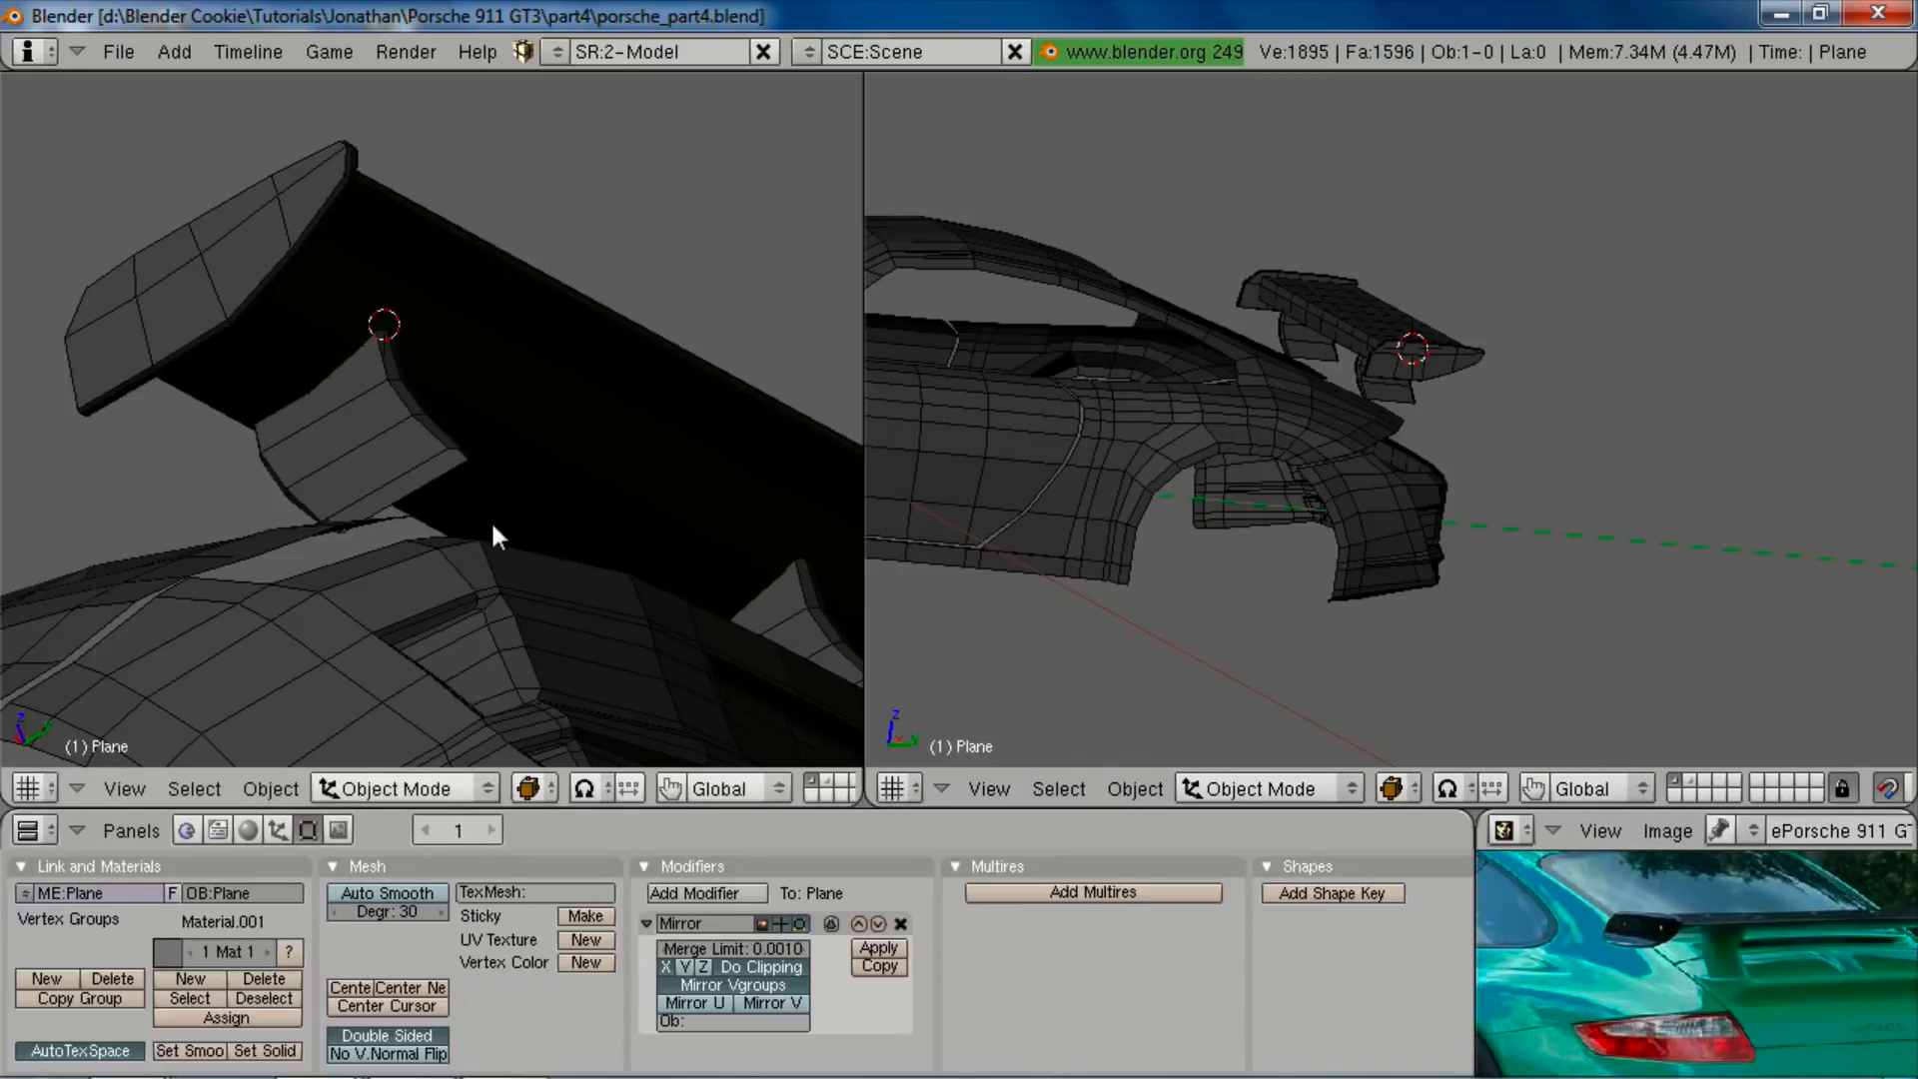
Step: Examine the rear reference photo without the mesh on layer 2, and show the car again on layer 1 in wireframe
key(ctrl+KP_1)
key(KP_5)
key(z)
key(2)
scroll(500, 517, down, 2)
shift+middle_drag(504, 469, 352, 697)
scroll(590, 415, down, 2)
scroll(469, 478, up, 1)
shift+middle_drag(844, 430, 656, 406)
scroll(639, 411, down, 1)
scroll(600, 417, up, 1)
scroll(632, 411, down, 1)
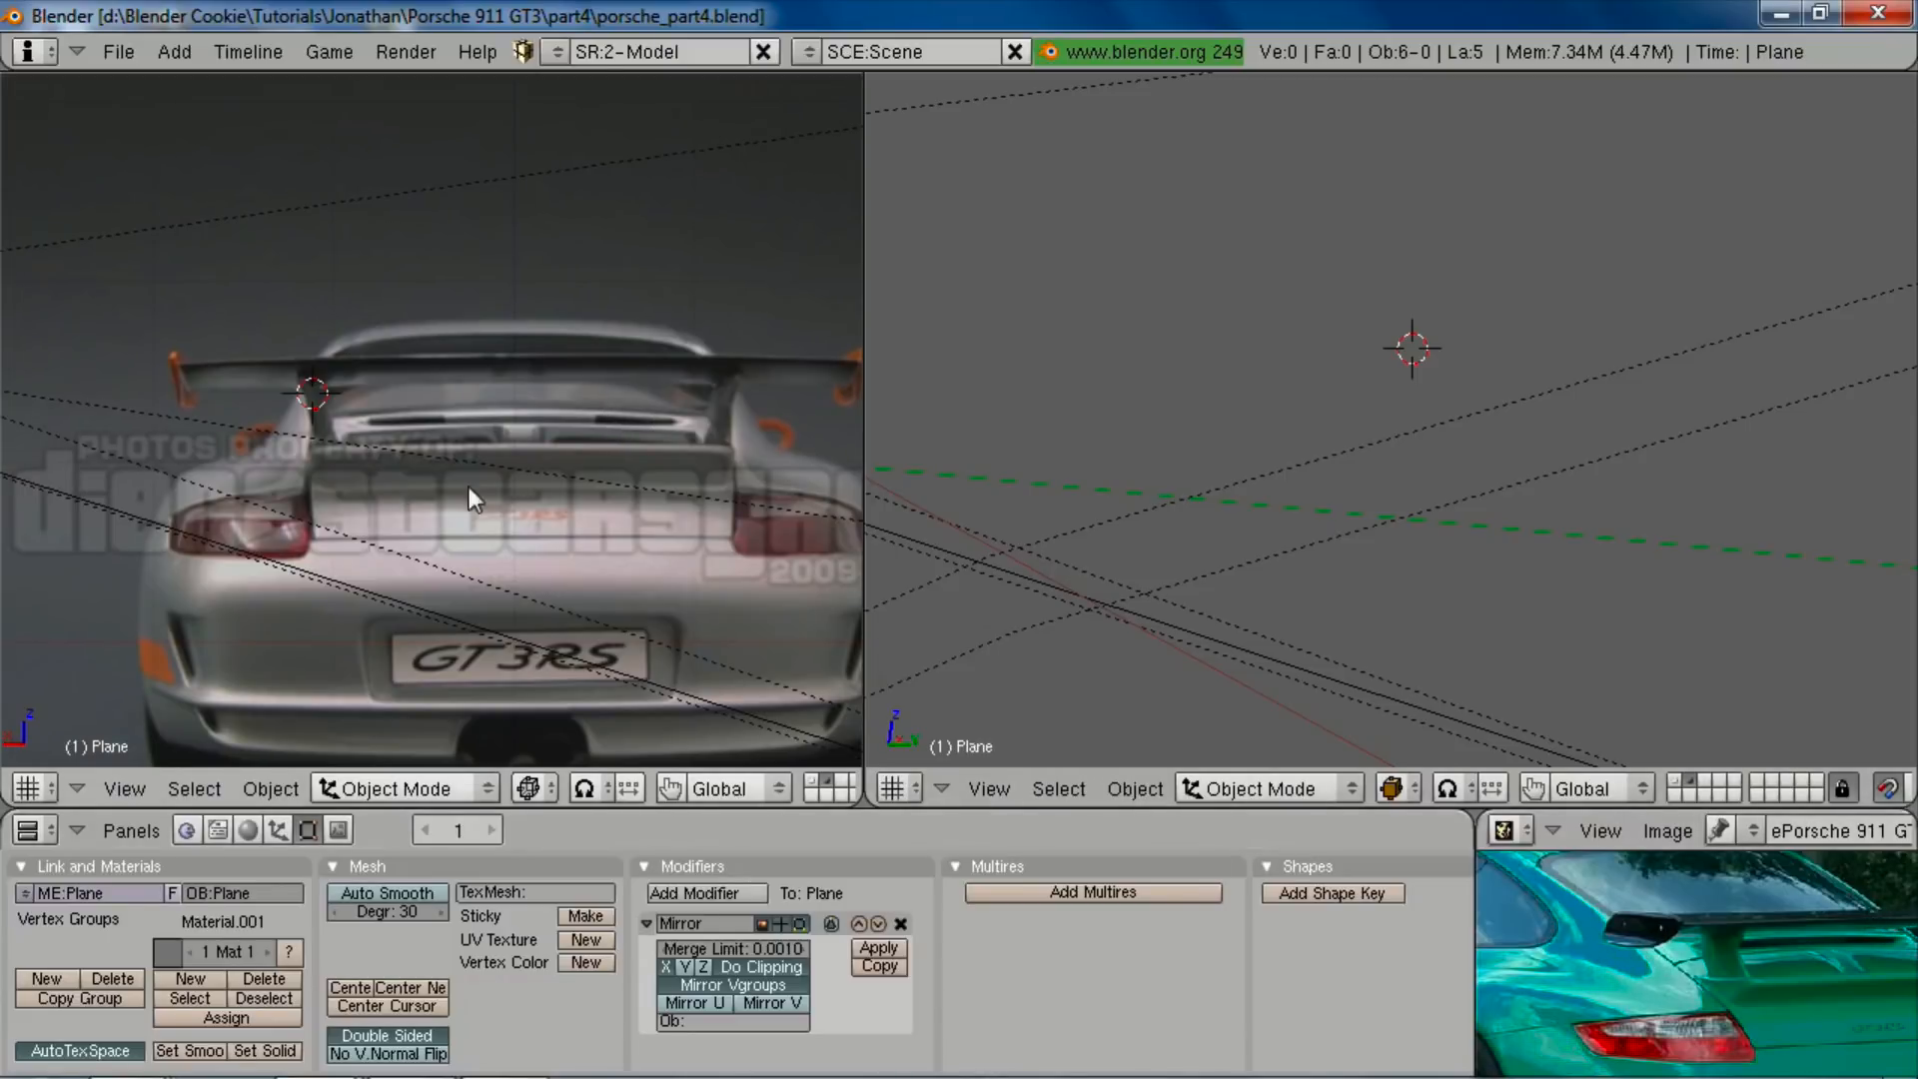
scroll(278, 408, up, 1)
key(1)
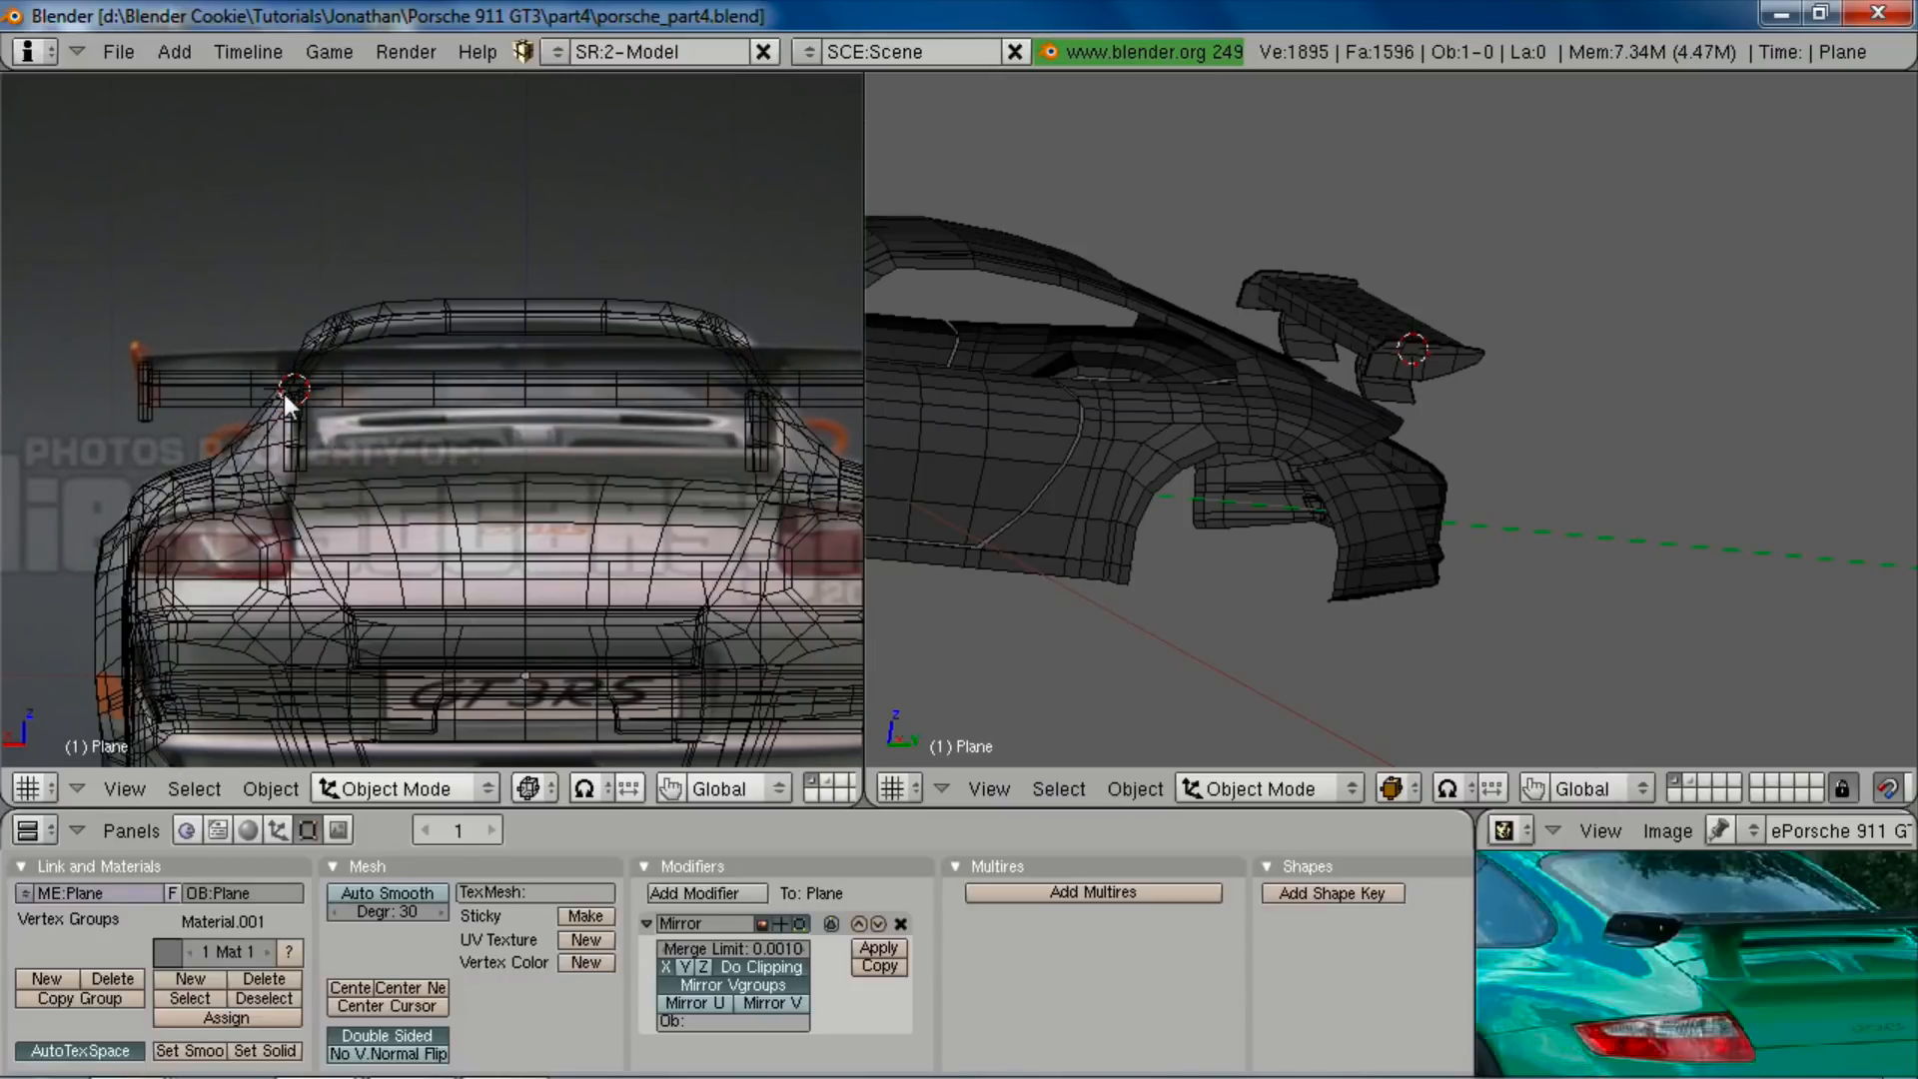
Step: Examine the rear of the car from perspective, side and rear, alternating solid and wireframe shading and comparing it with the references
scroll(277, 398, up, 1)
middle_drag(1472, 355, 1369, 481)
scroll(1422, 450, down, 2)
scroll(1369, 481, up, 2)
key(z)
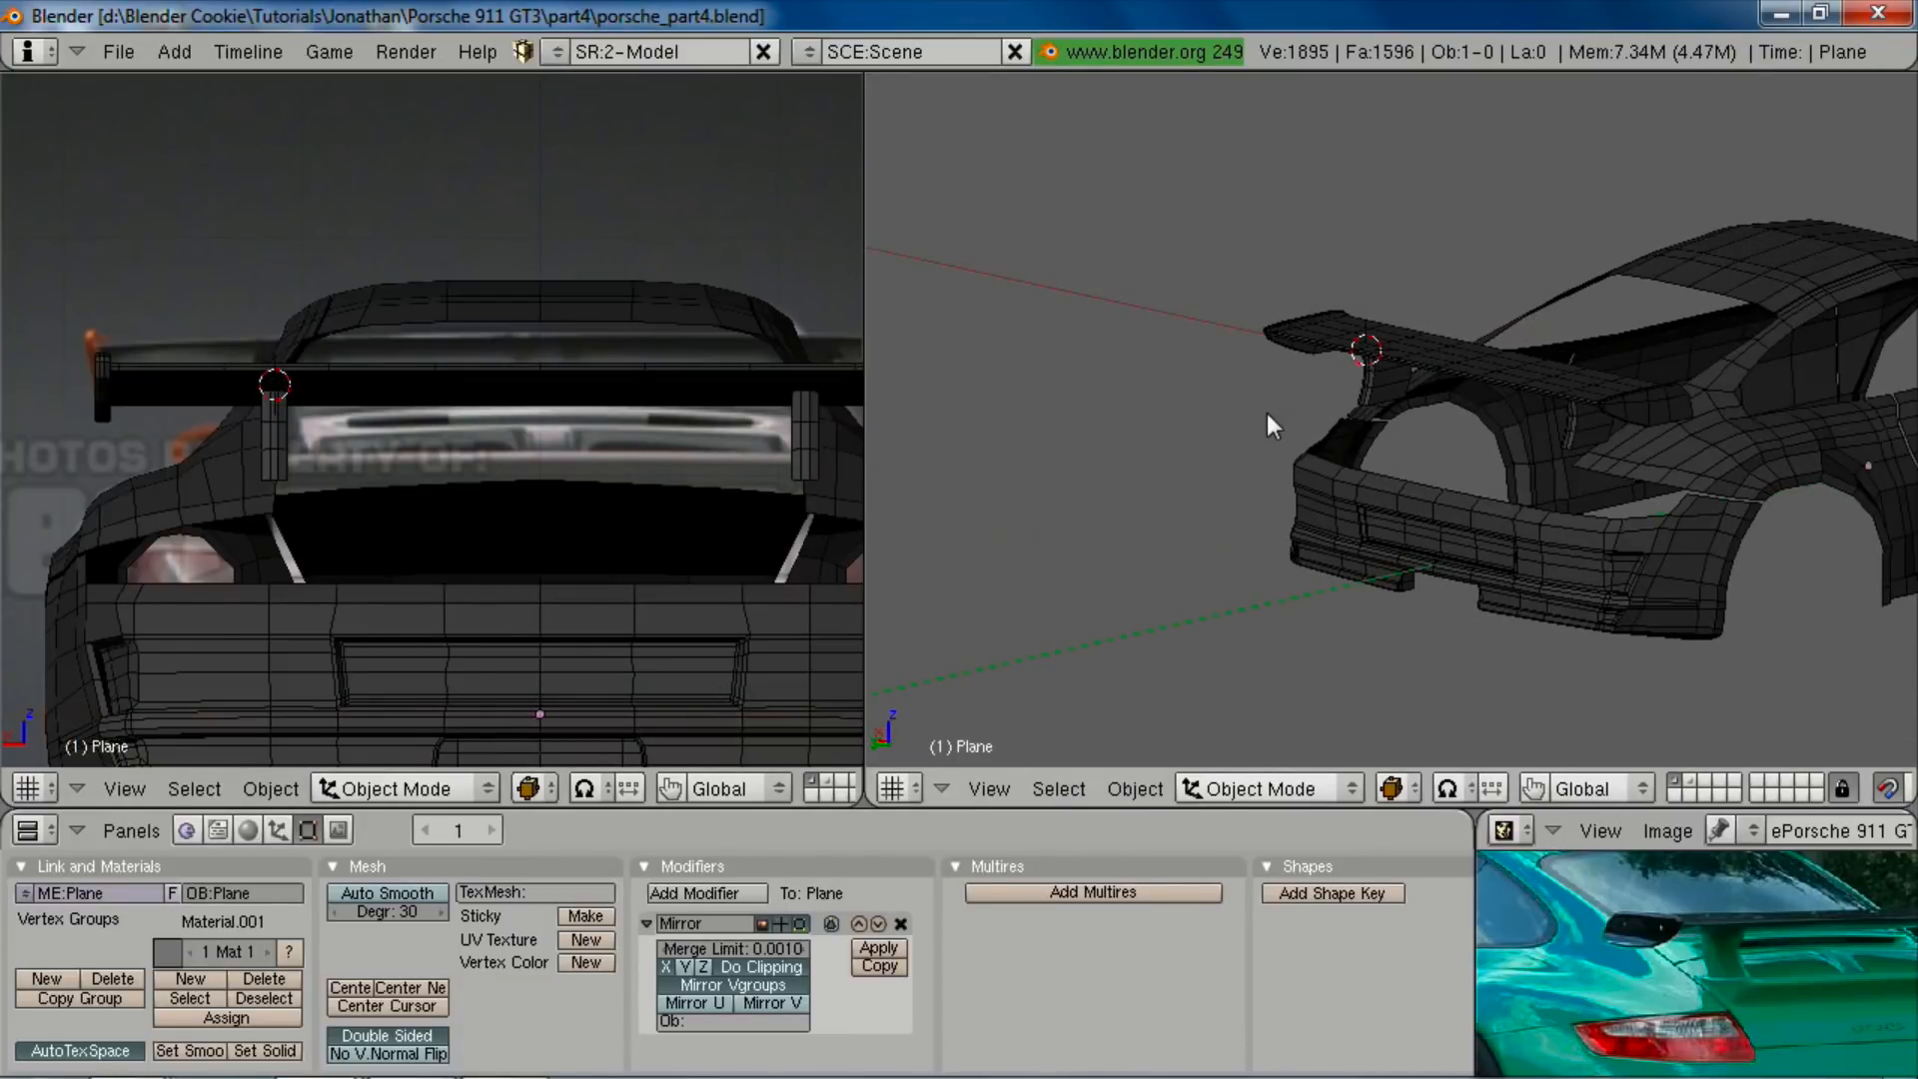
key(z)
key(z)
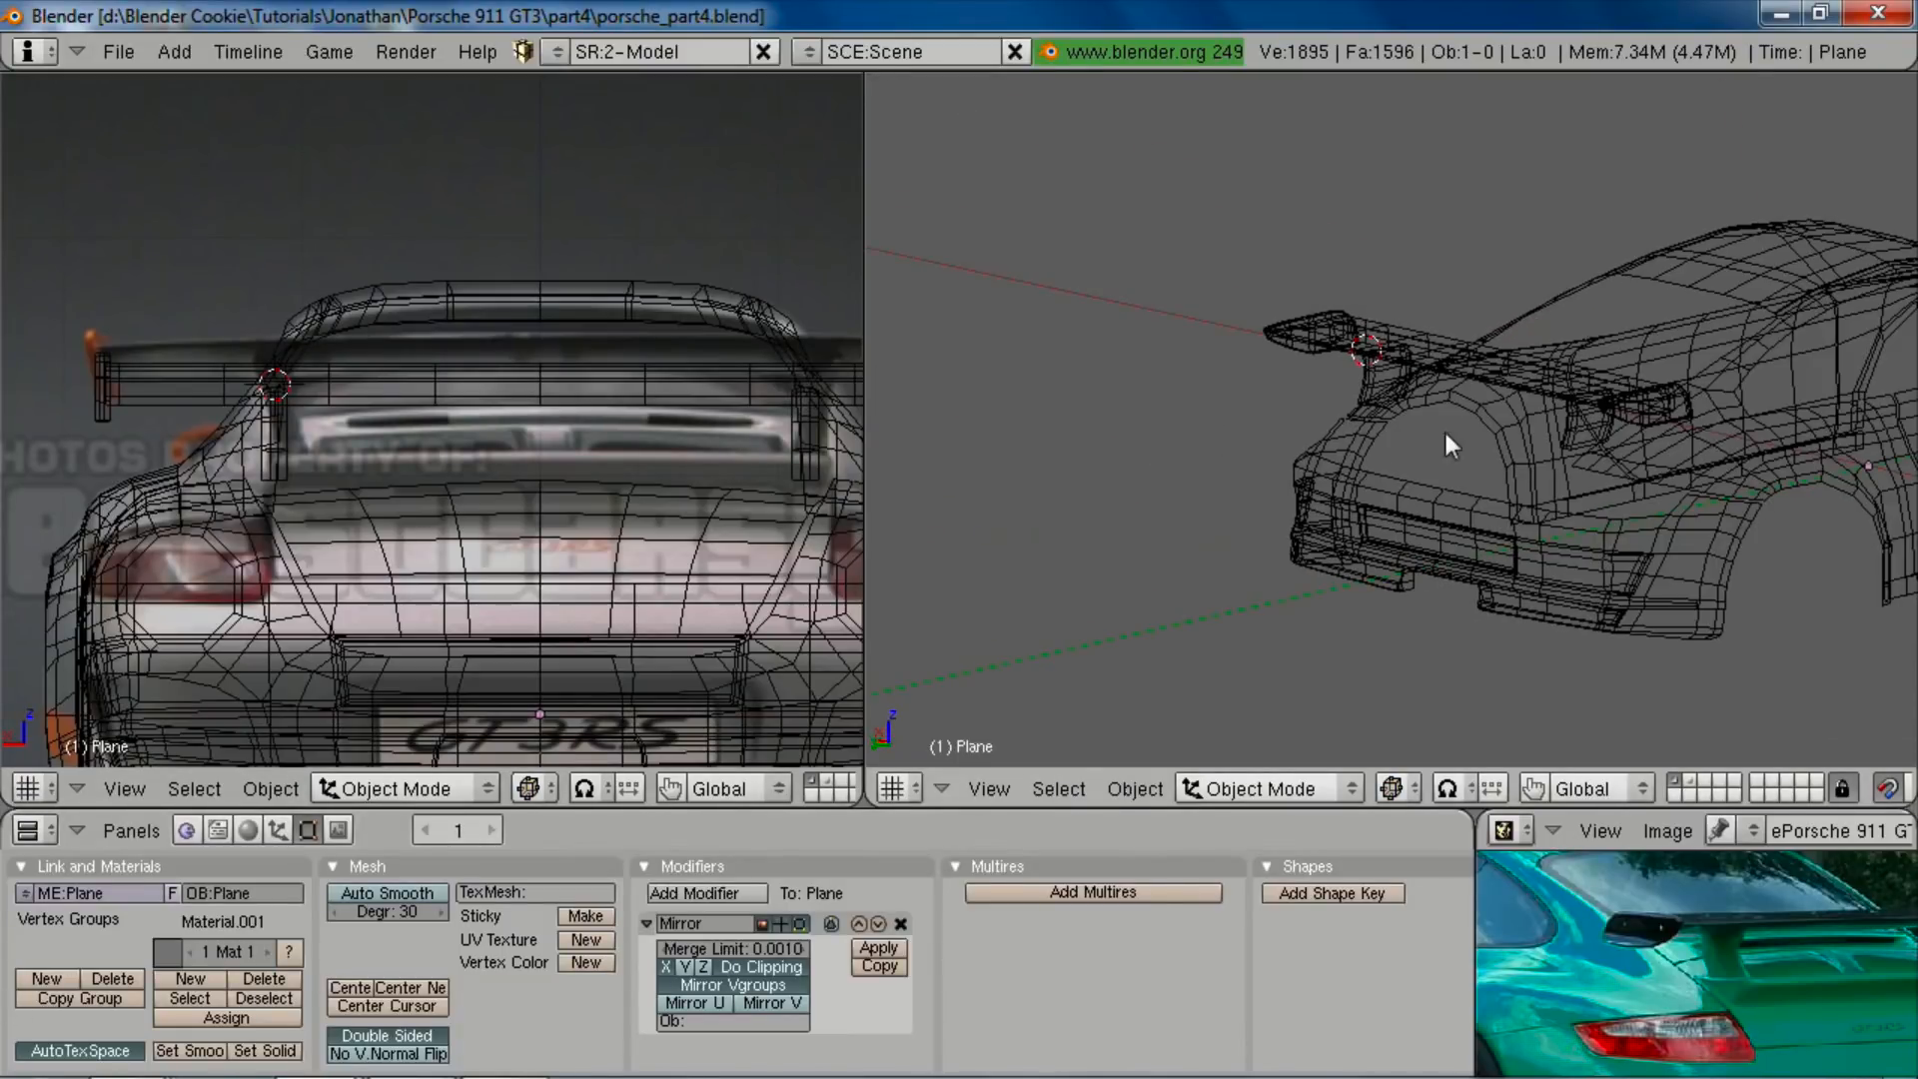
key(KP_3)
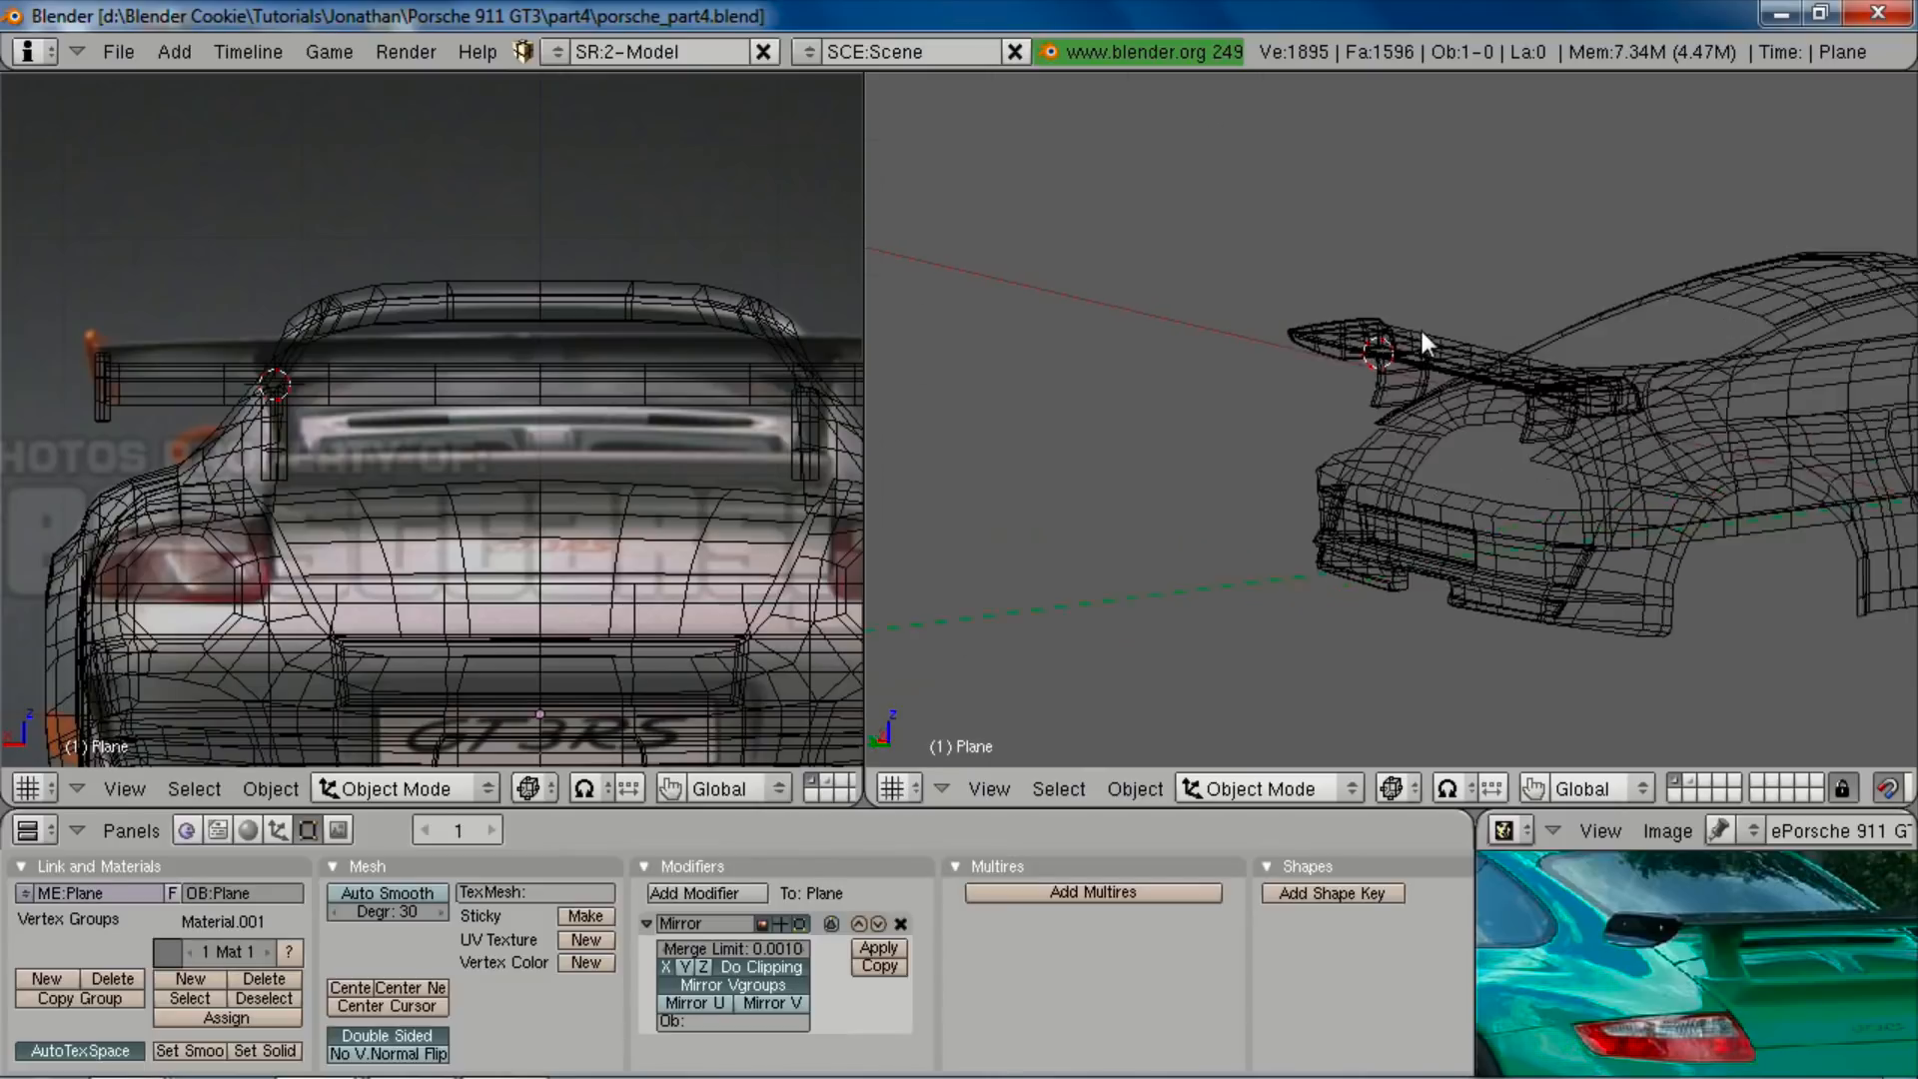
key(z)
shift+middle_drag(1466, 328, 1344, 320)
key(KP_3)
key(z)
shift+middle_drag(1481, 440, 1412, 375)
scroll(1412, 376, up, 5)
shift+middle_drag(399, 568, 387, 466)
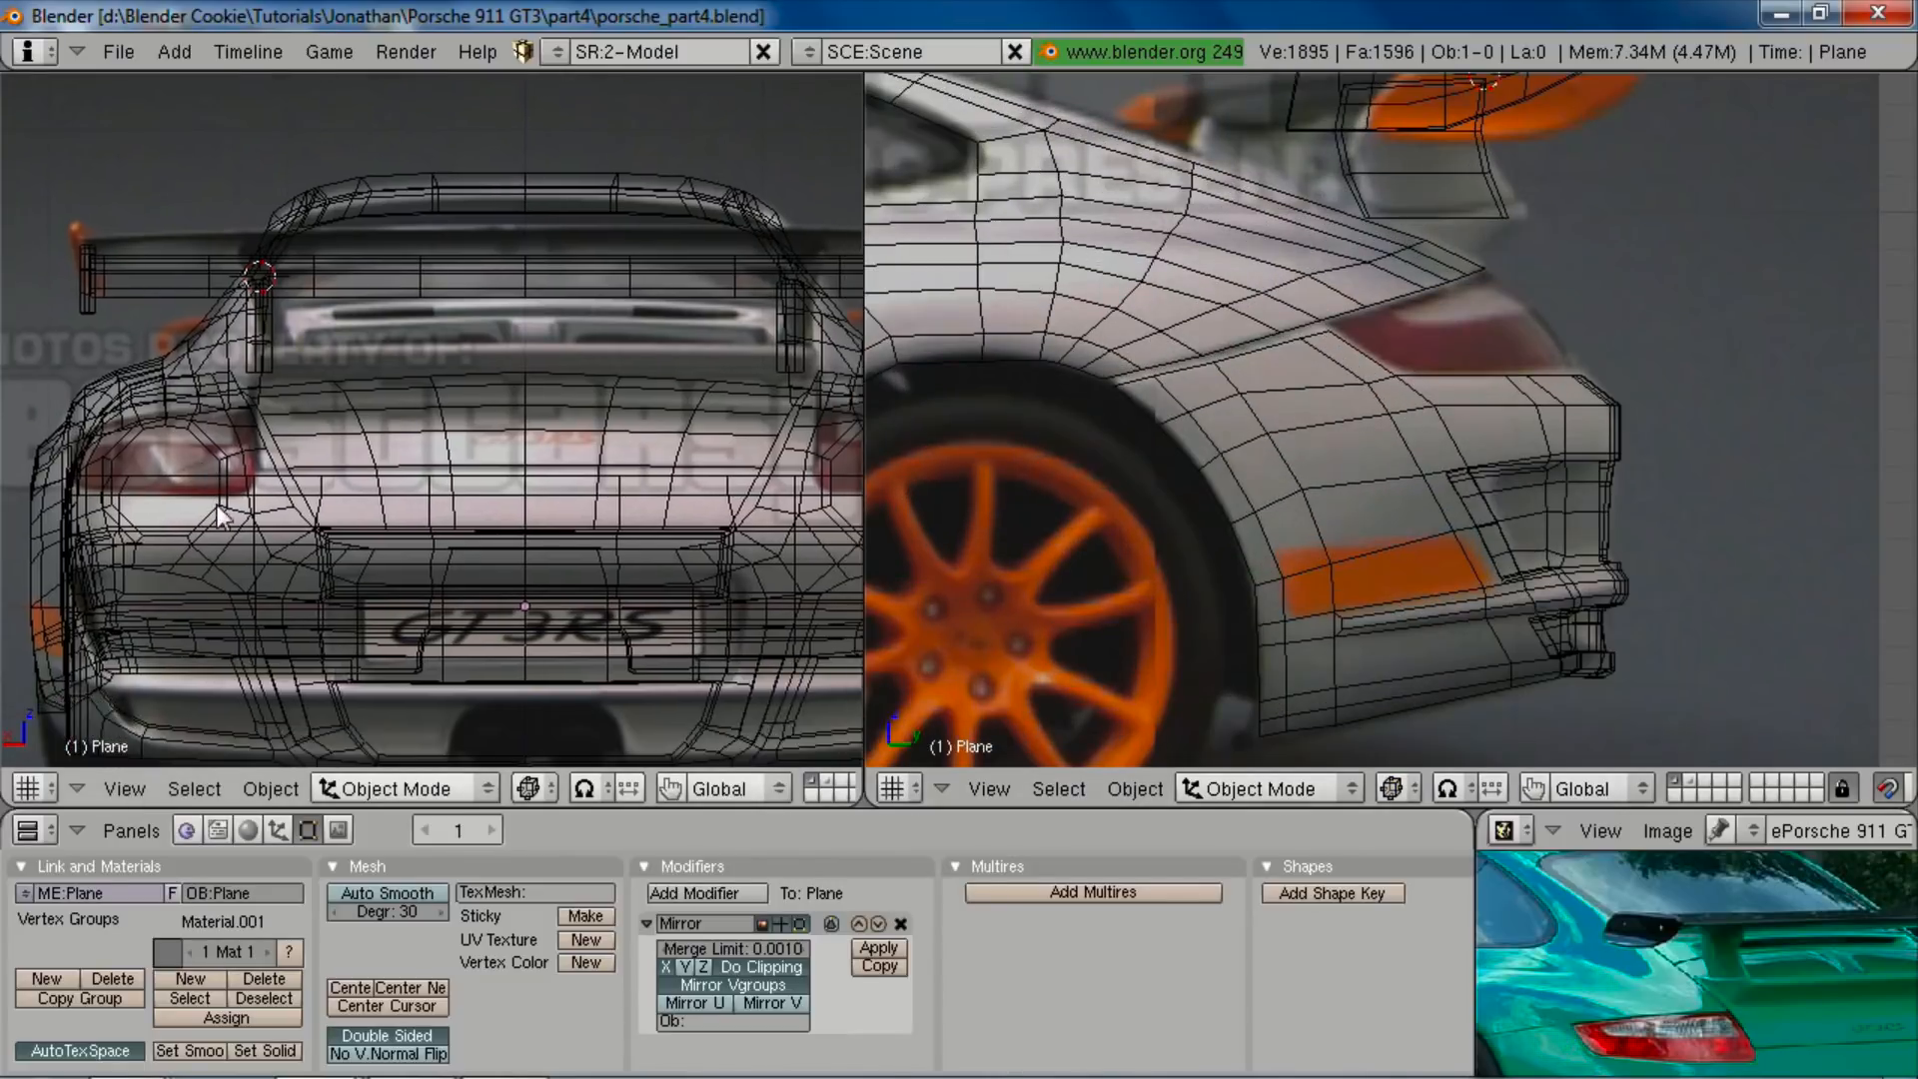
key(2)
ctrl+middle_drag(400, 591, 409, 573)
key(1)
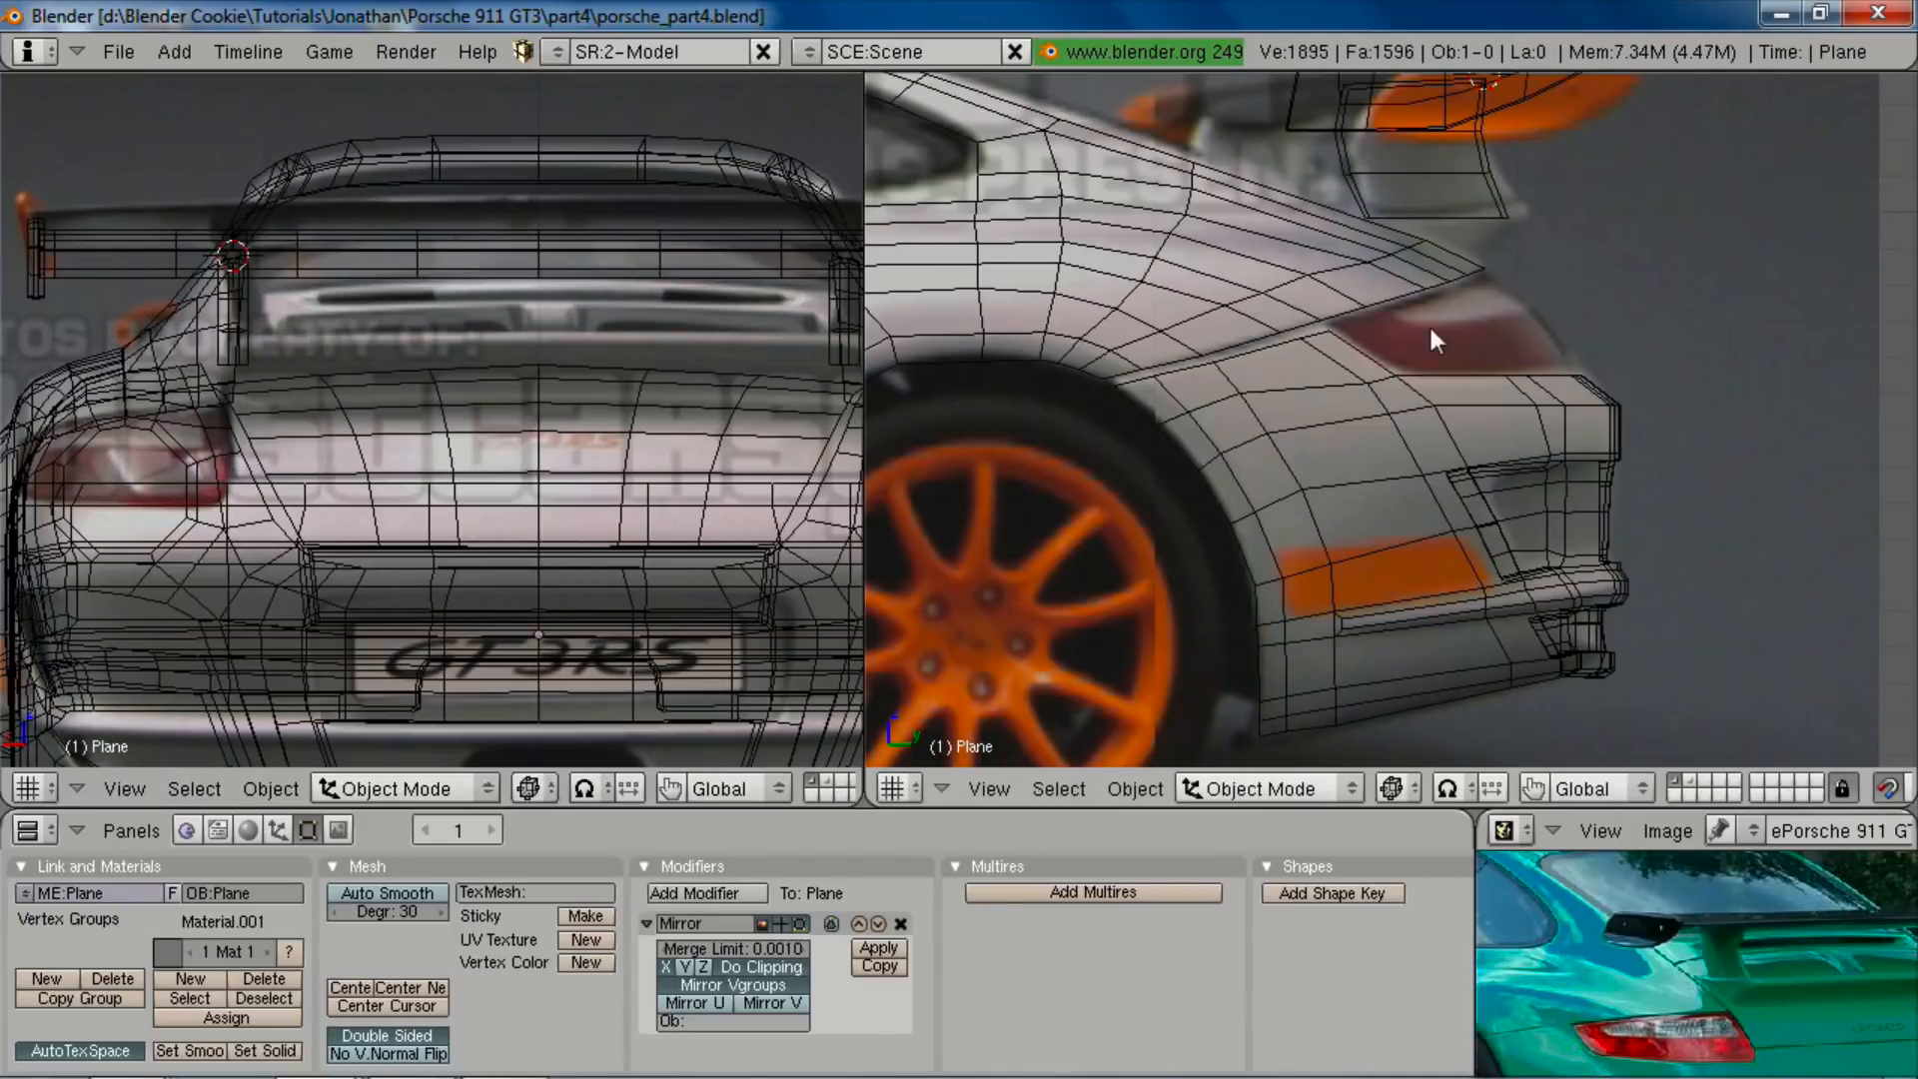
Step: Enlarge the green car reference photo to full window, study the engine lid beneath the wing, and restore the layout
middle_drag(1676, 939, 1514, 981)
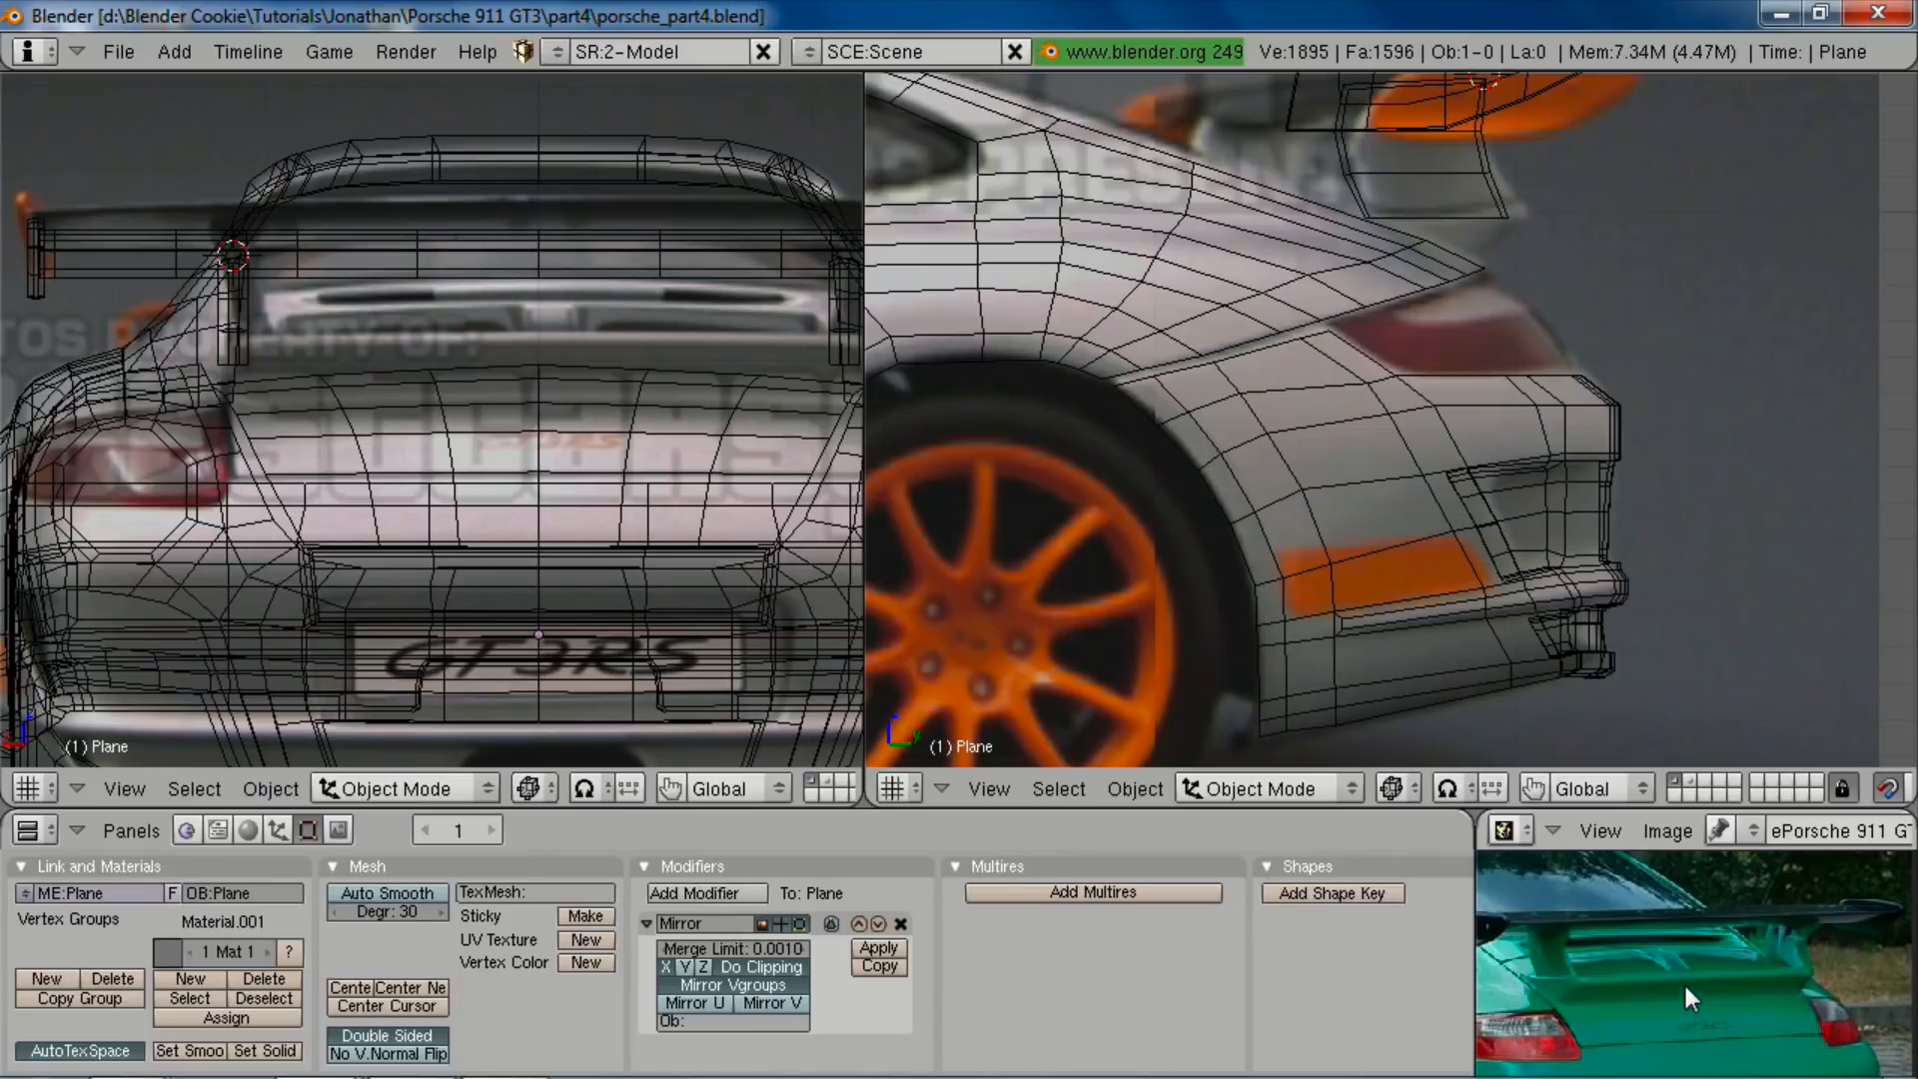
scroll(1682, 980, up, 1)
key(ctrl+Up)
scroll(667, 722, up, 2)
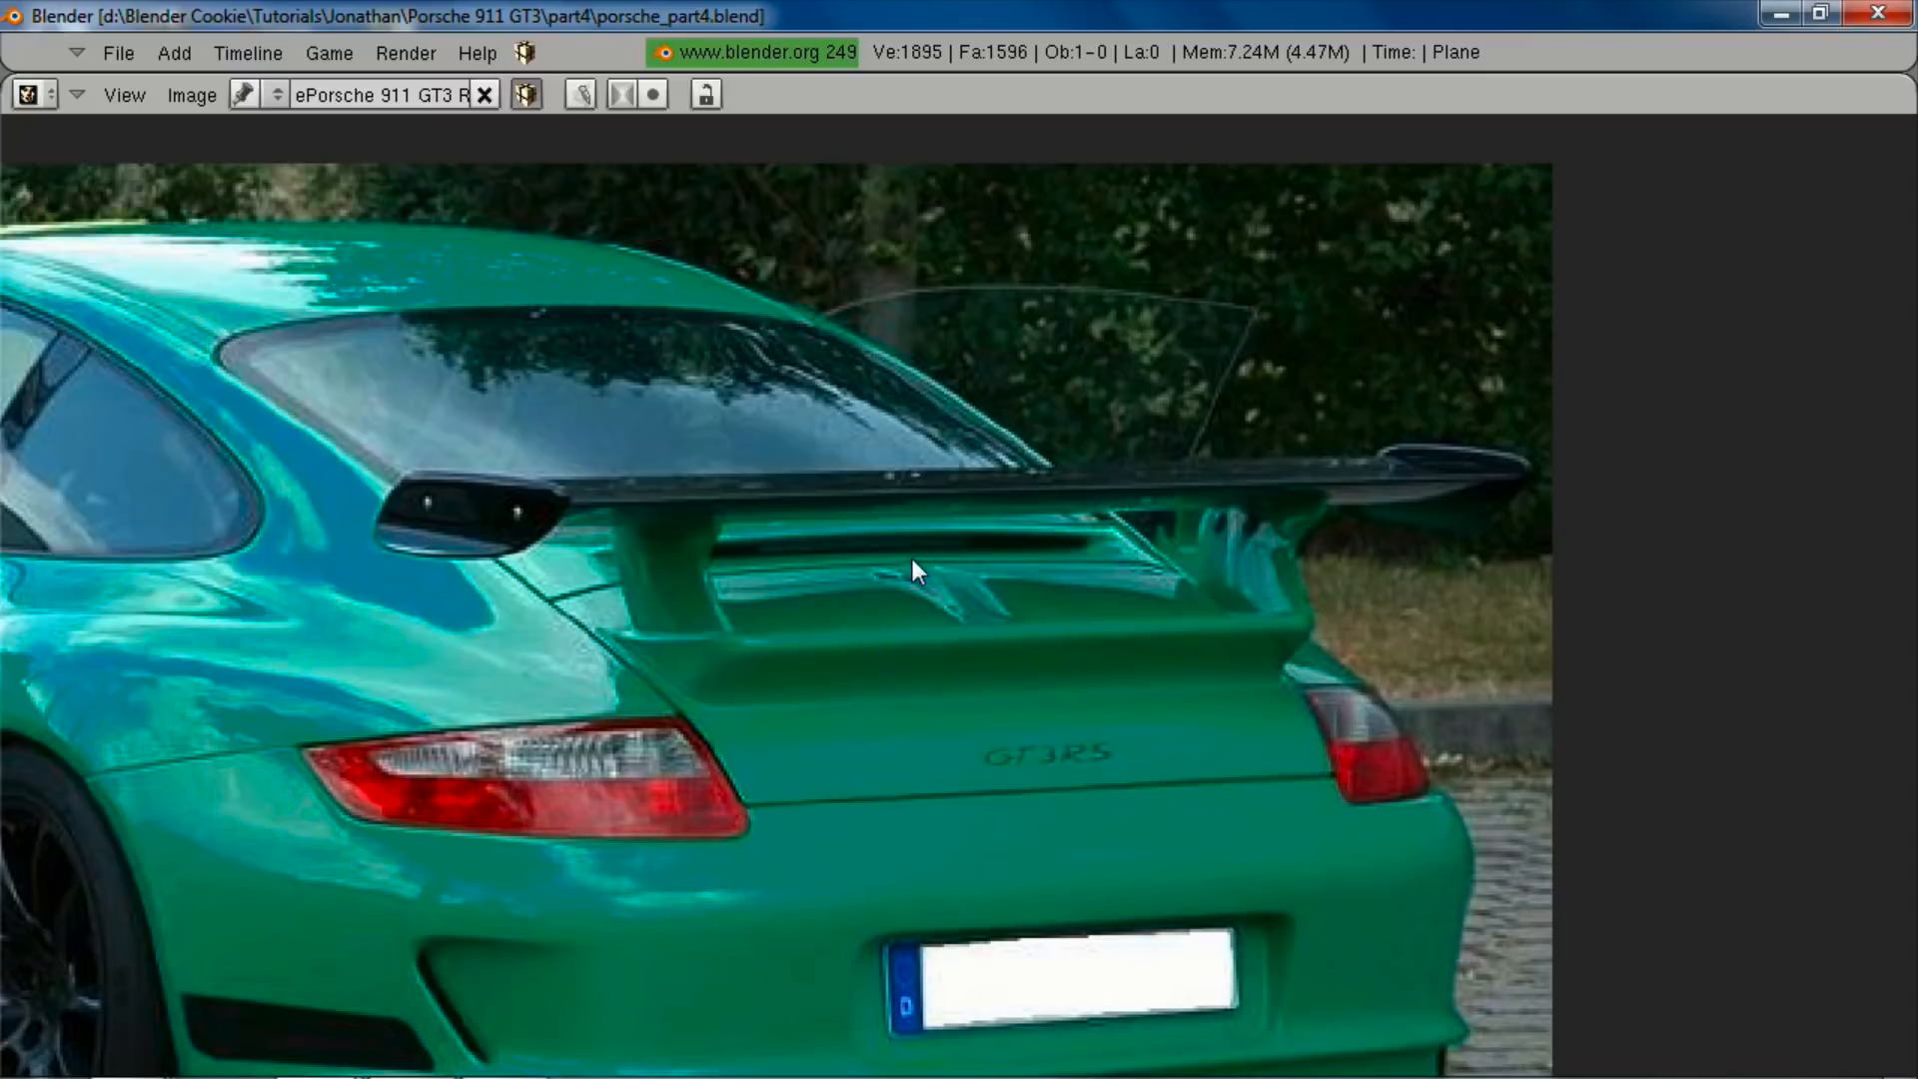
key(shift+space)
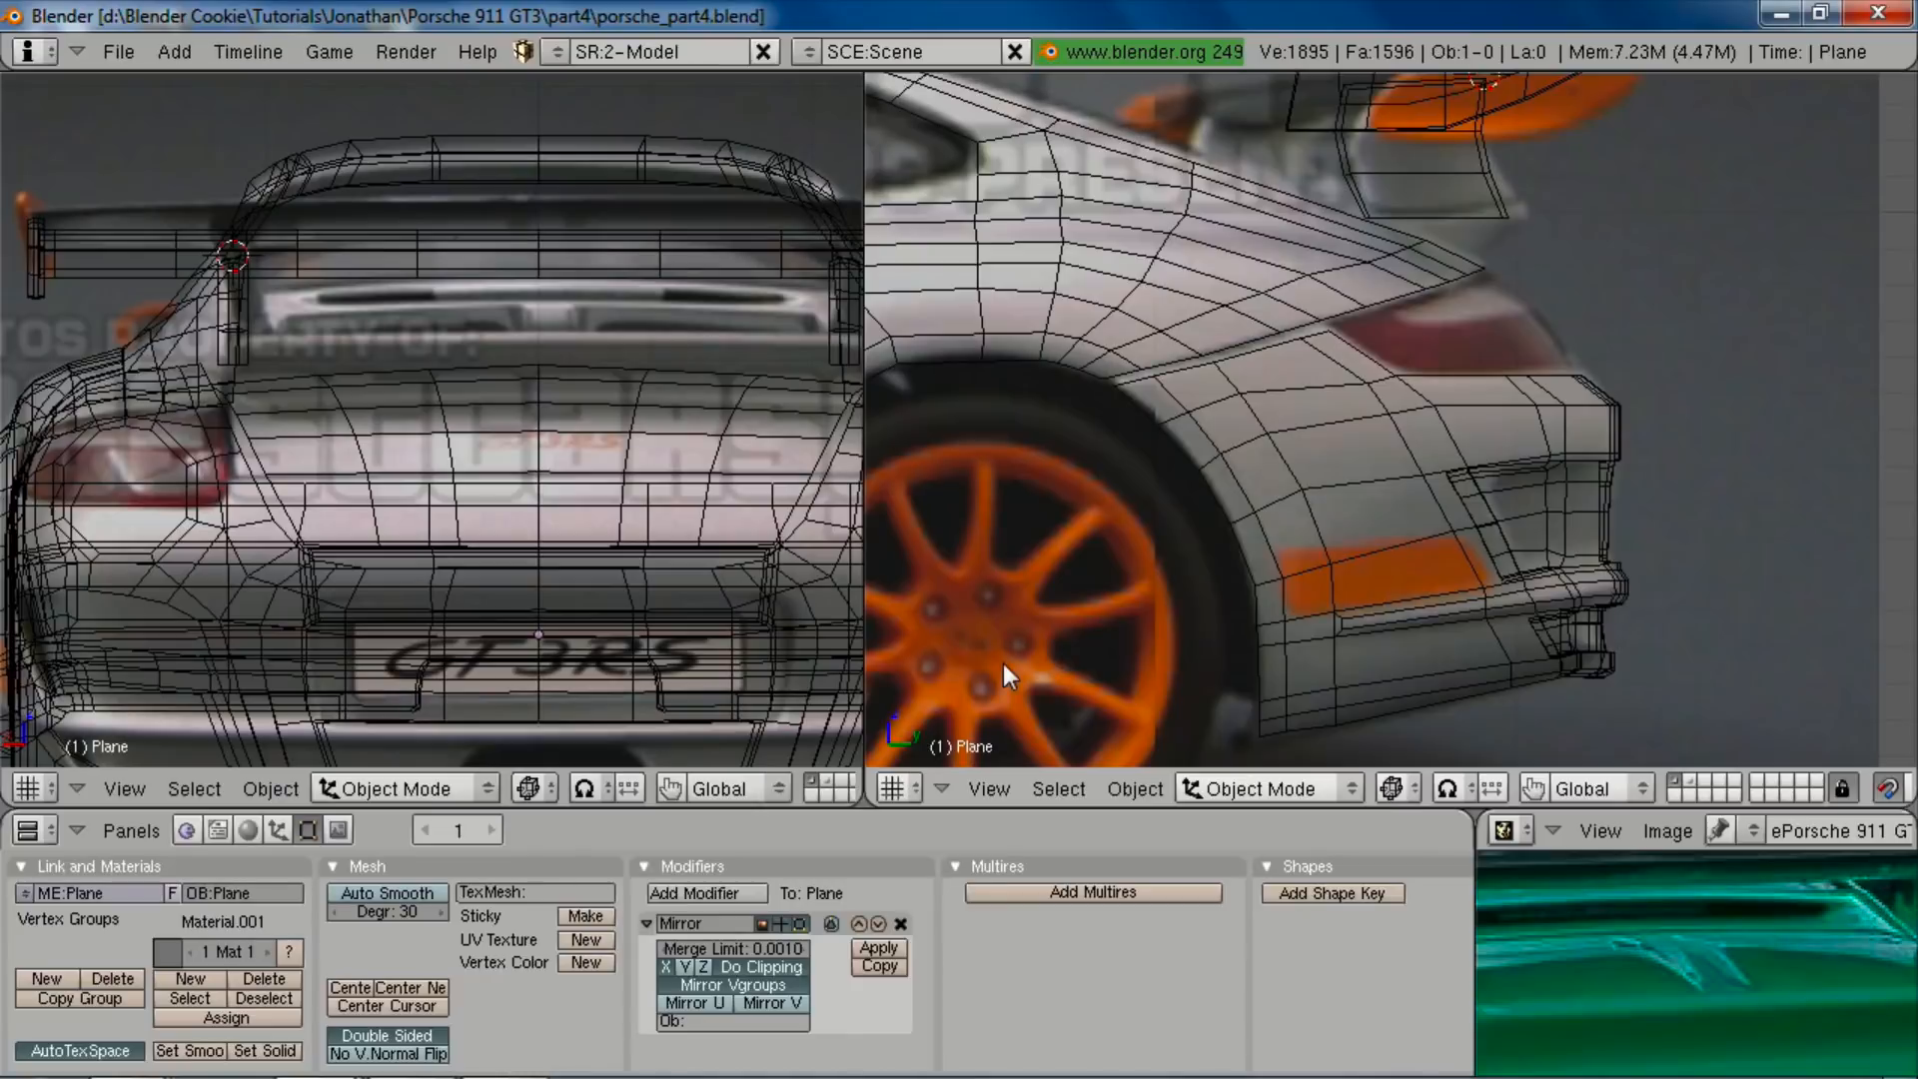
Step: Compare the engine lid area in the rear and side references, first alone on layer 2 and again with the car mesh shown
shift+middle_drag(599, 496, 502, 406)
scroll(526, 507, down, 3)
scroll(501, 502, up, 2)
key(2)
scroll(502, 501, up, 1)
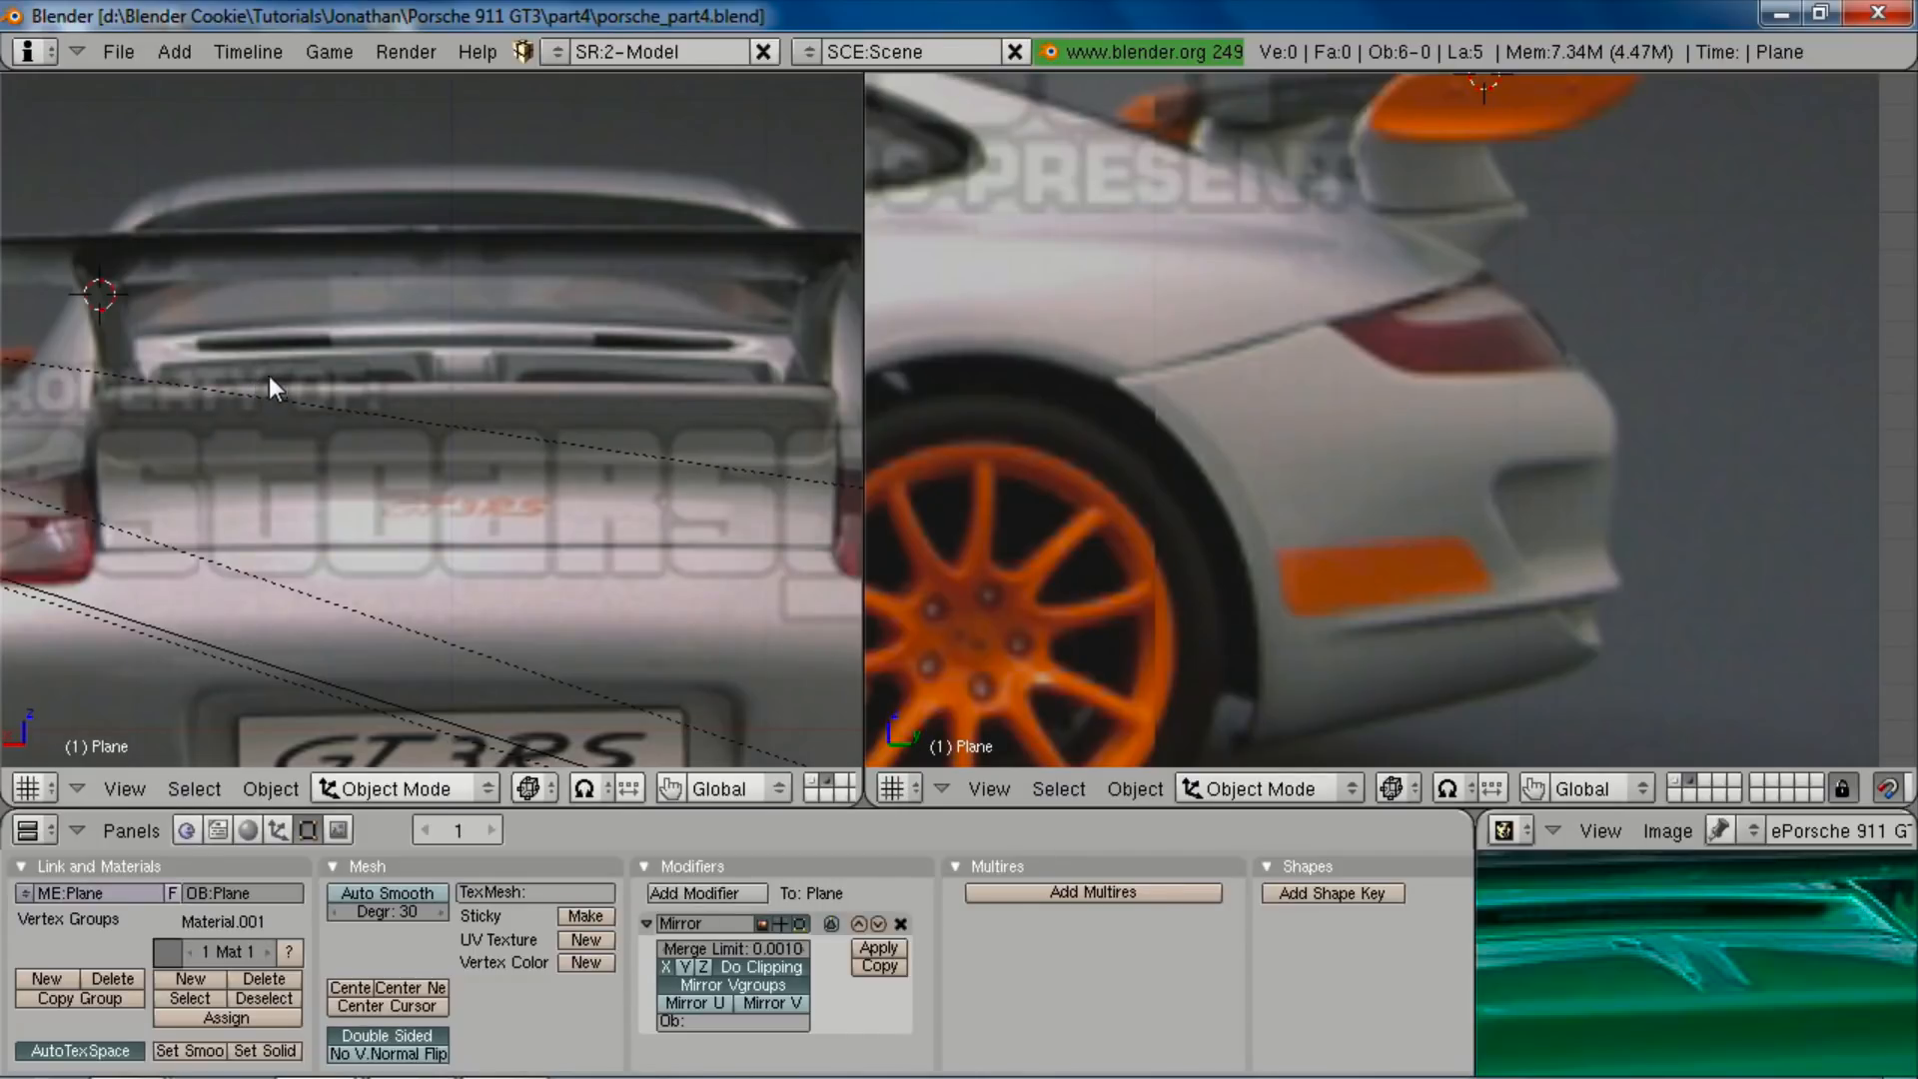
scroll(1388, 355, down, 2)
shift+middle_drag(1387, 356, 1410, 410)
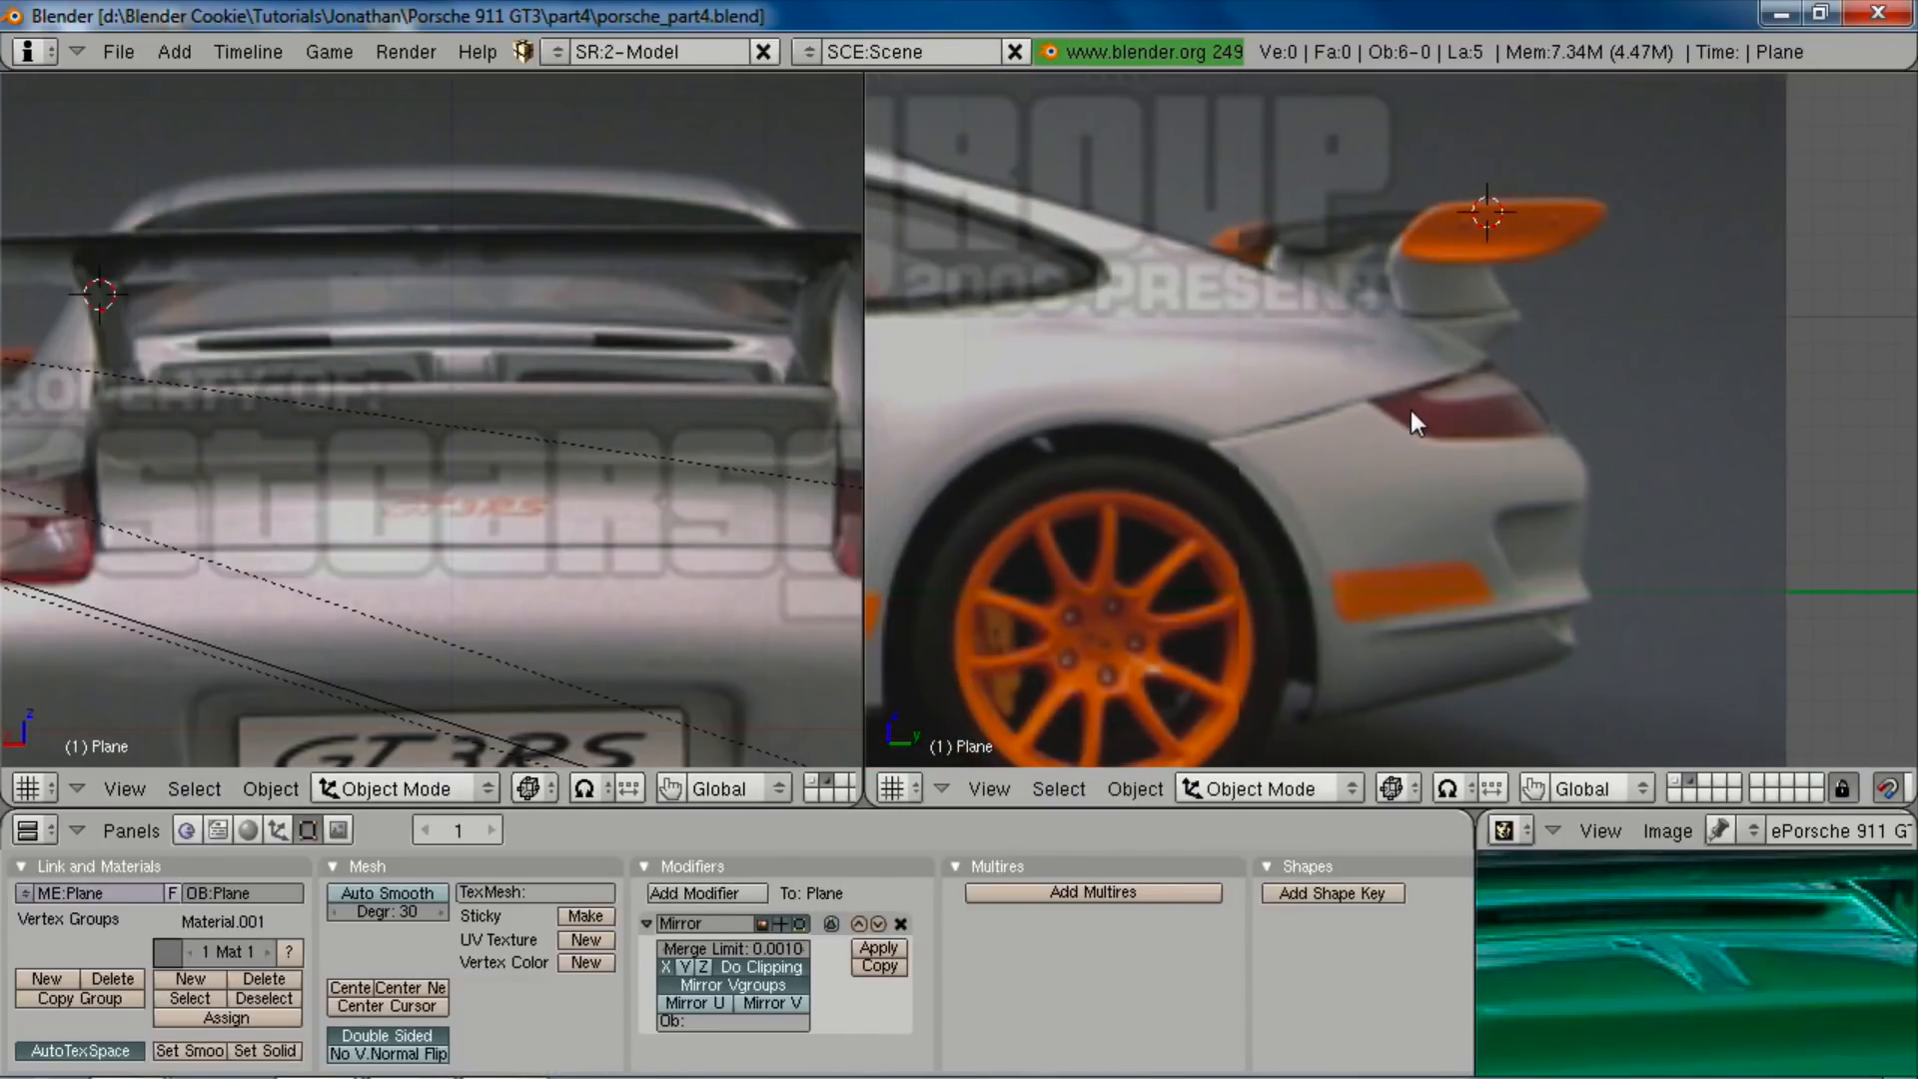
scroll(1412, 411, up, 1)
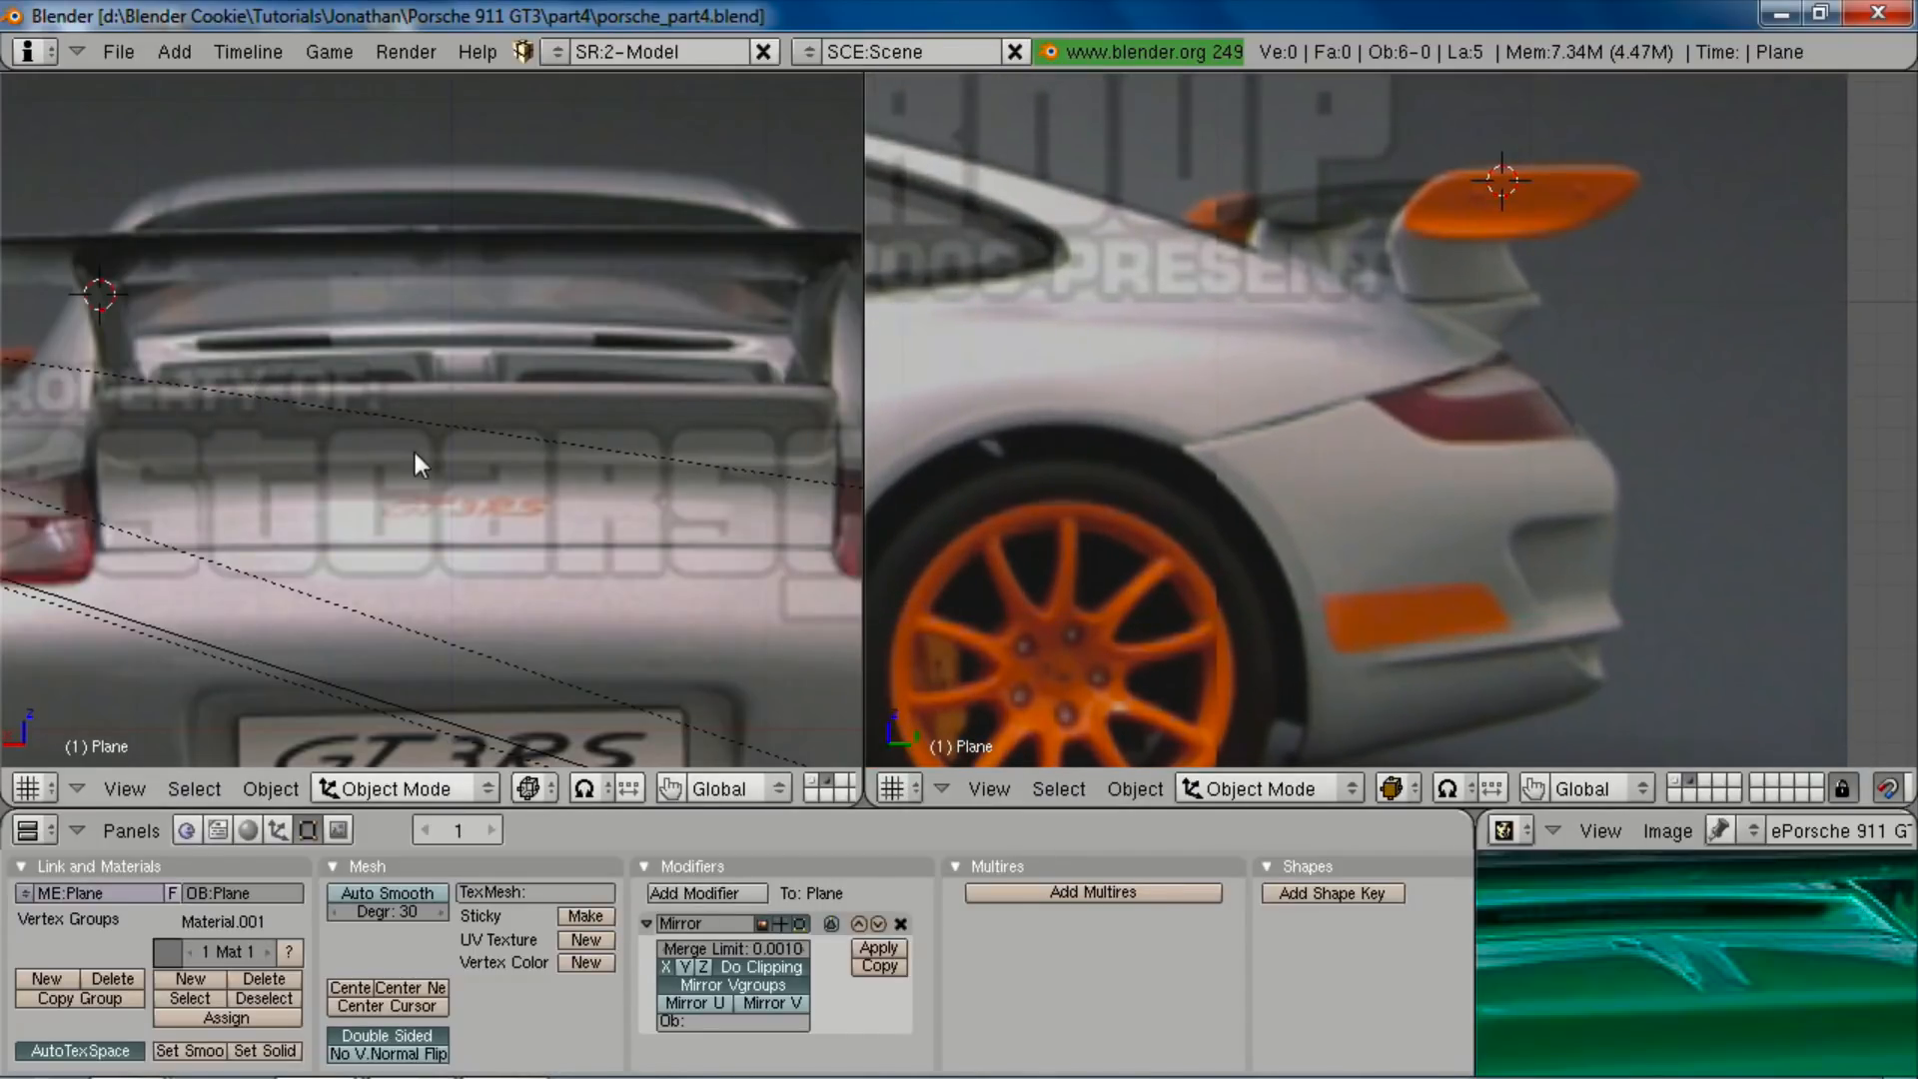
scroll(435, 478, down, 1)
scroll(435, 477, up, 1)
shift+middle_drag(435, 478, 410, 535)
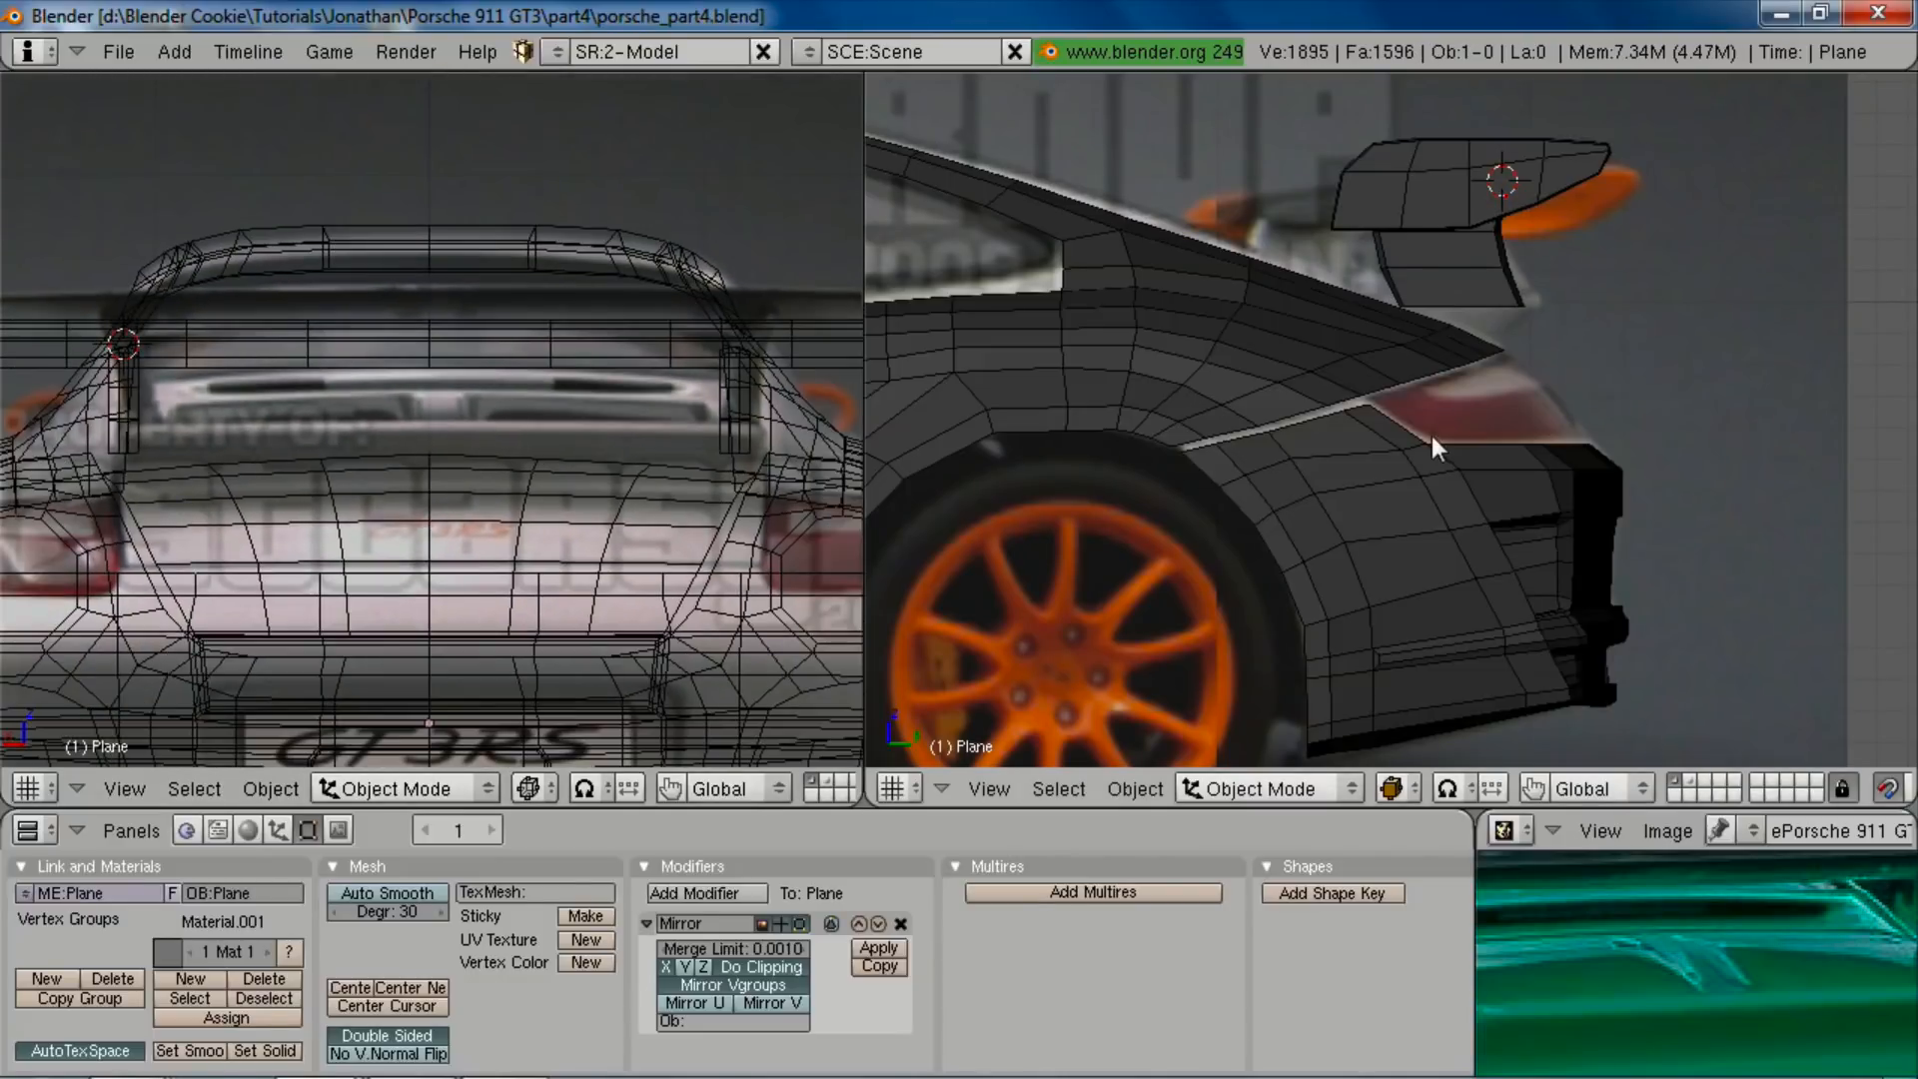
right_click(1561, 469)
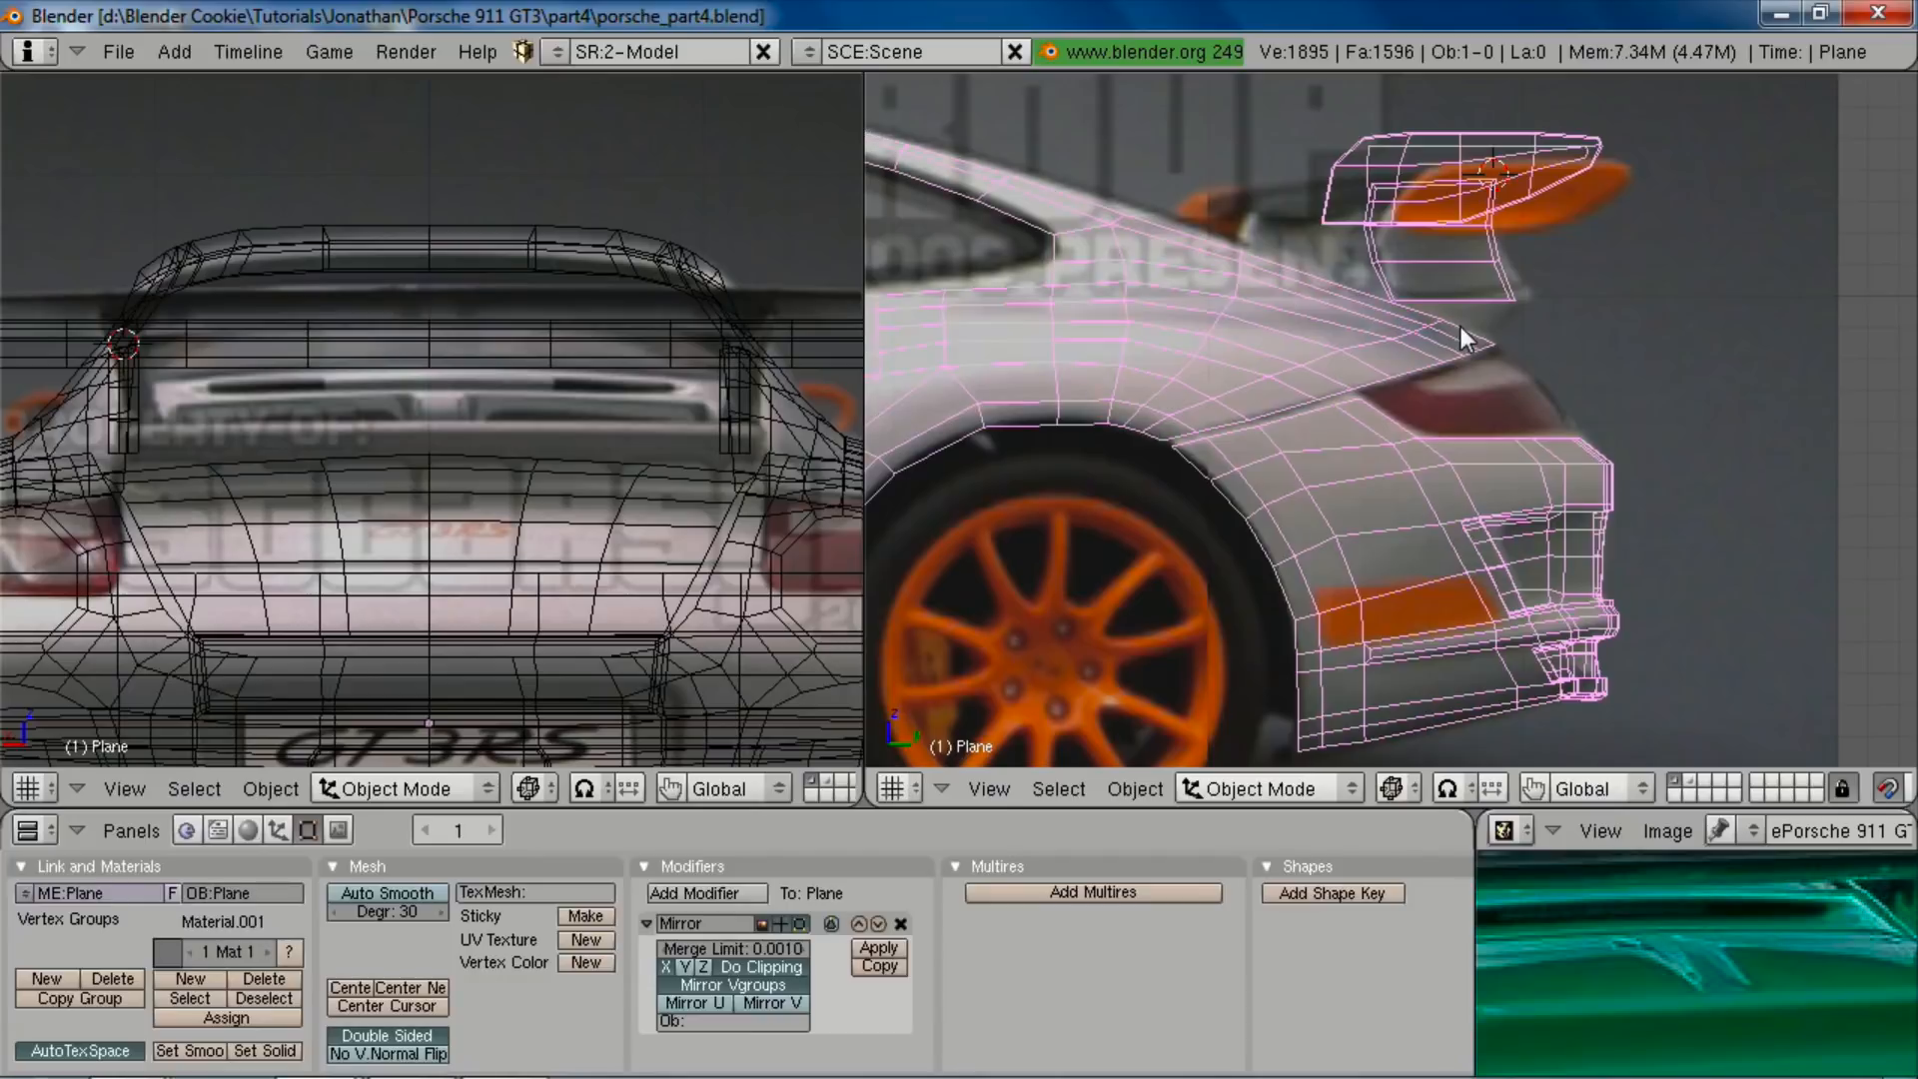
Step: Duplicate the short body edge beside the engine lid beneath the wing support and shift the copy slightly inward along X
key(Tab)
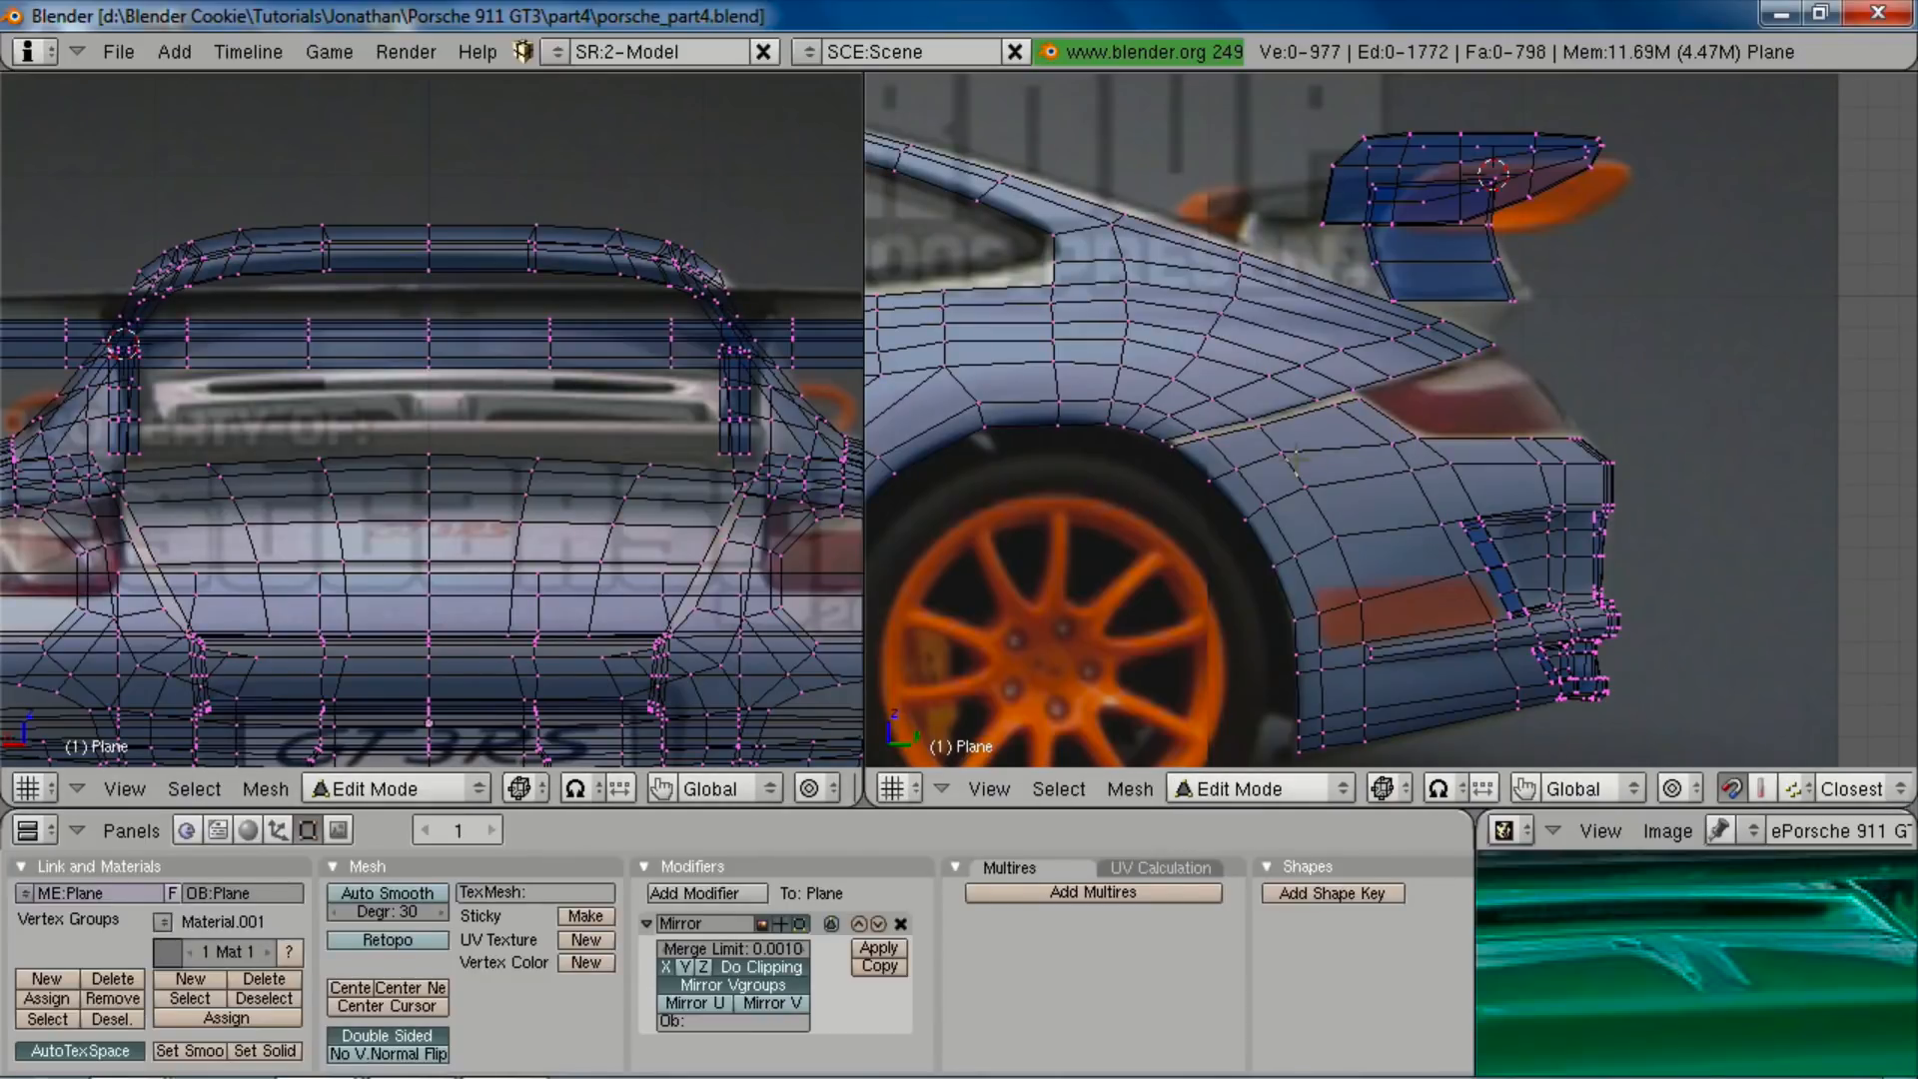
scroll(1522, 368, up, 1)
shift+right_click(1509, 333)
key(z)
scroll(380, 545, down, 3)
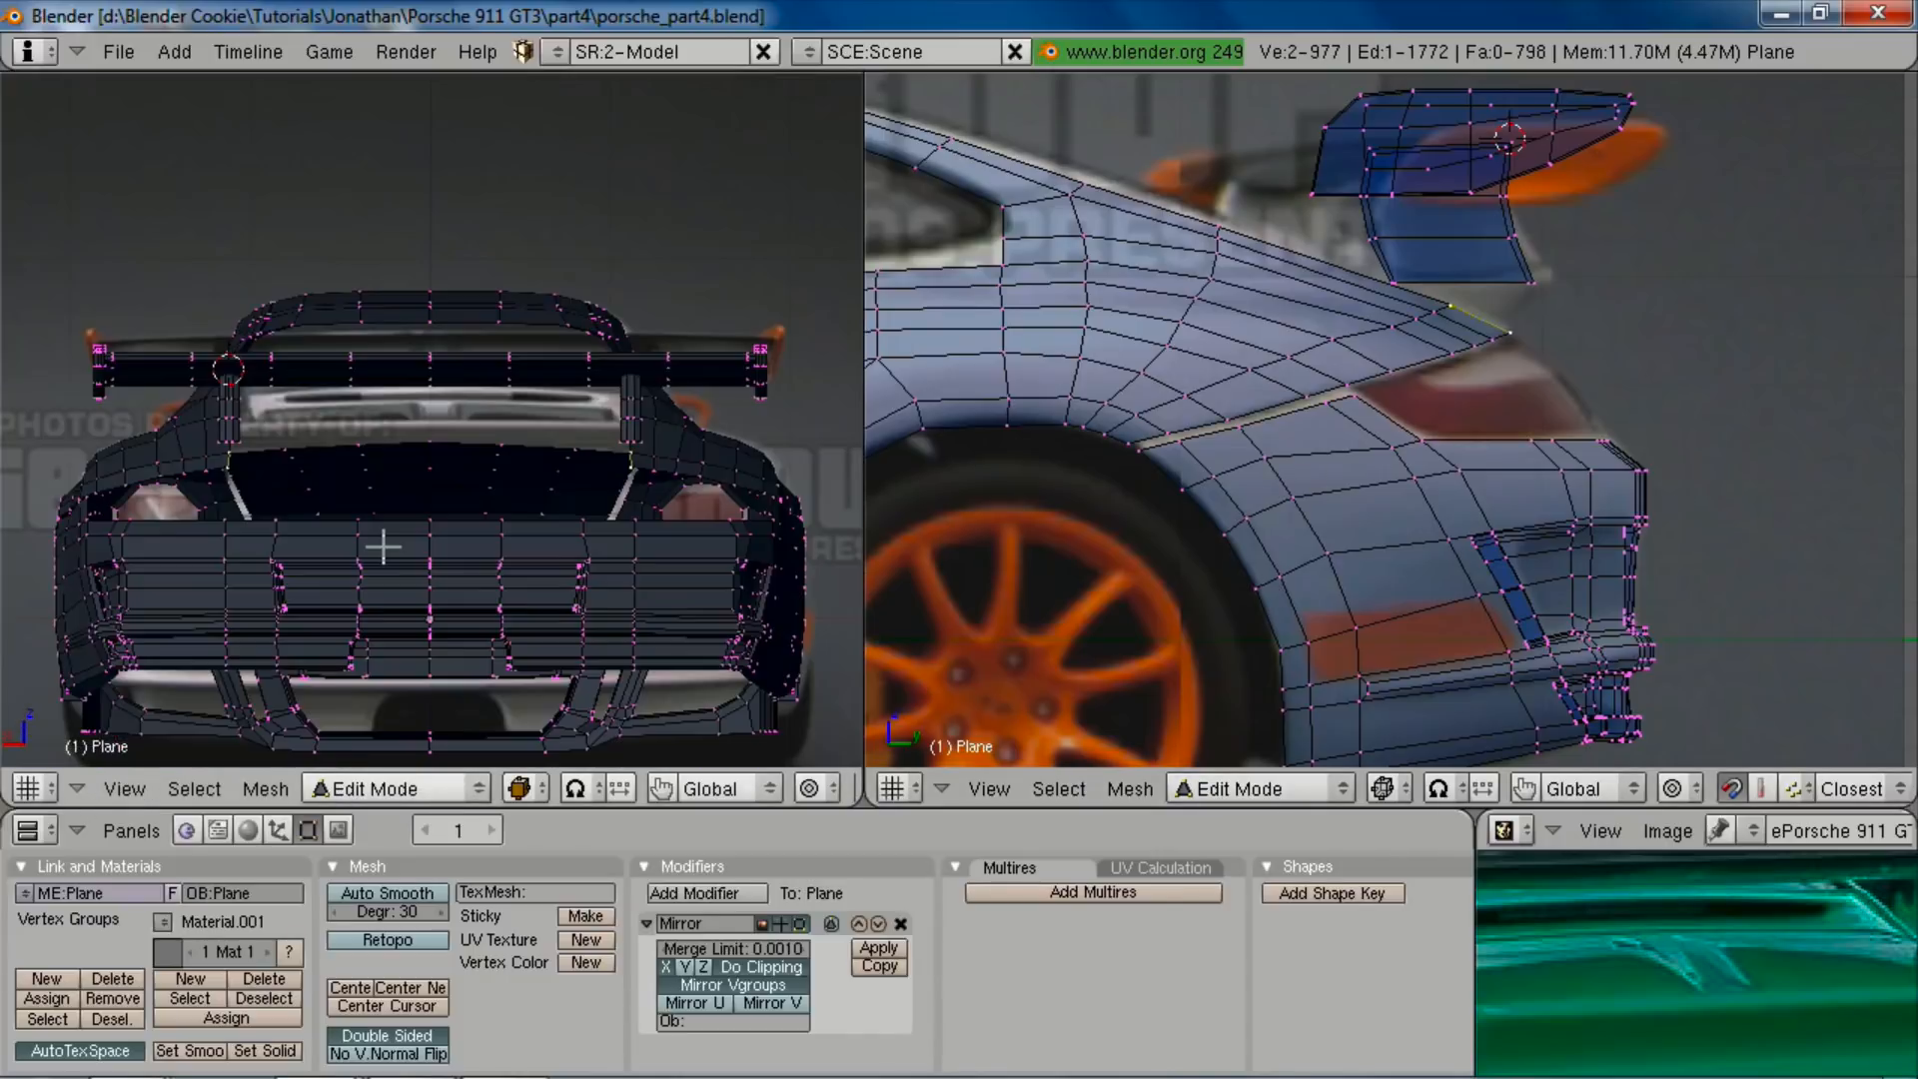
shift+middle_drag(441, 577, 494, 567)
scroll(443, 522, up, 2)
key(g)
key(x)
click(372, 516)
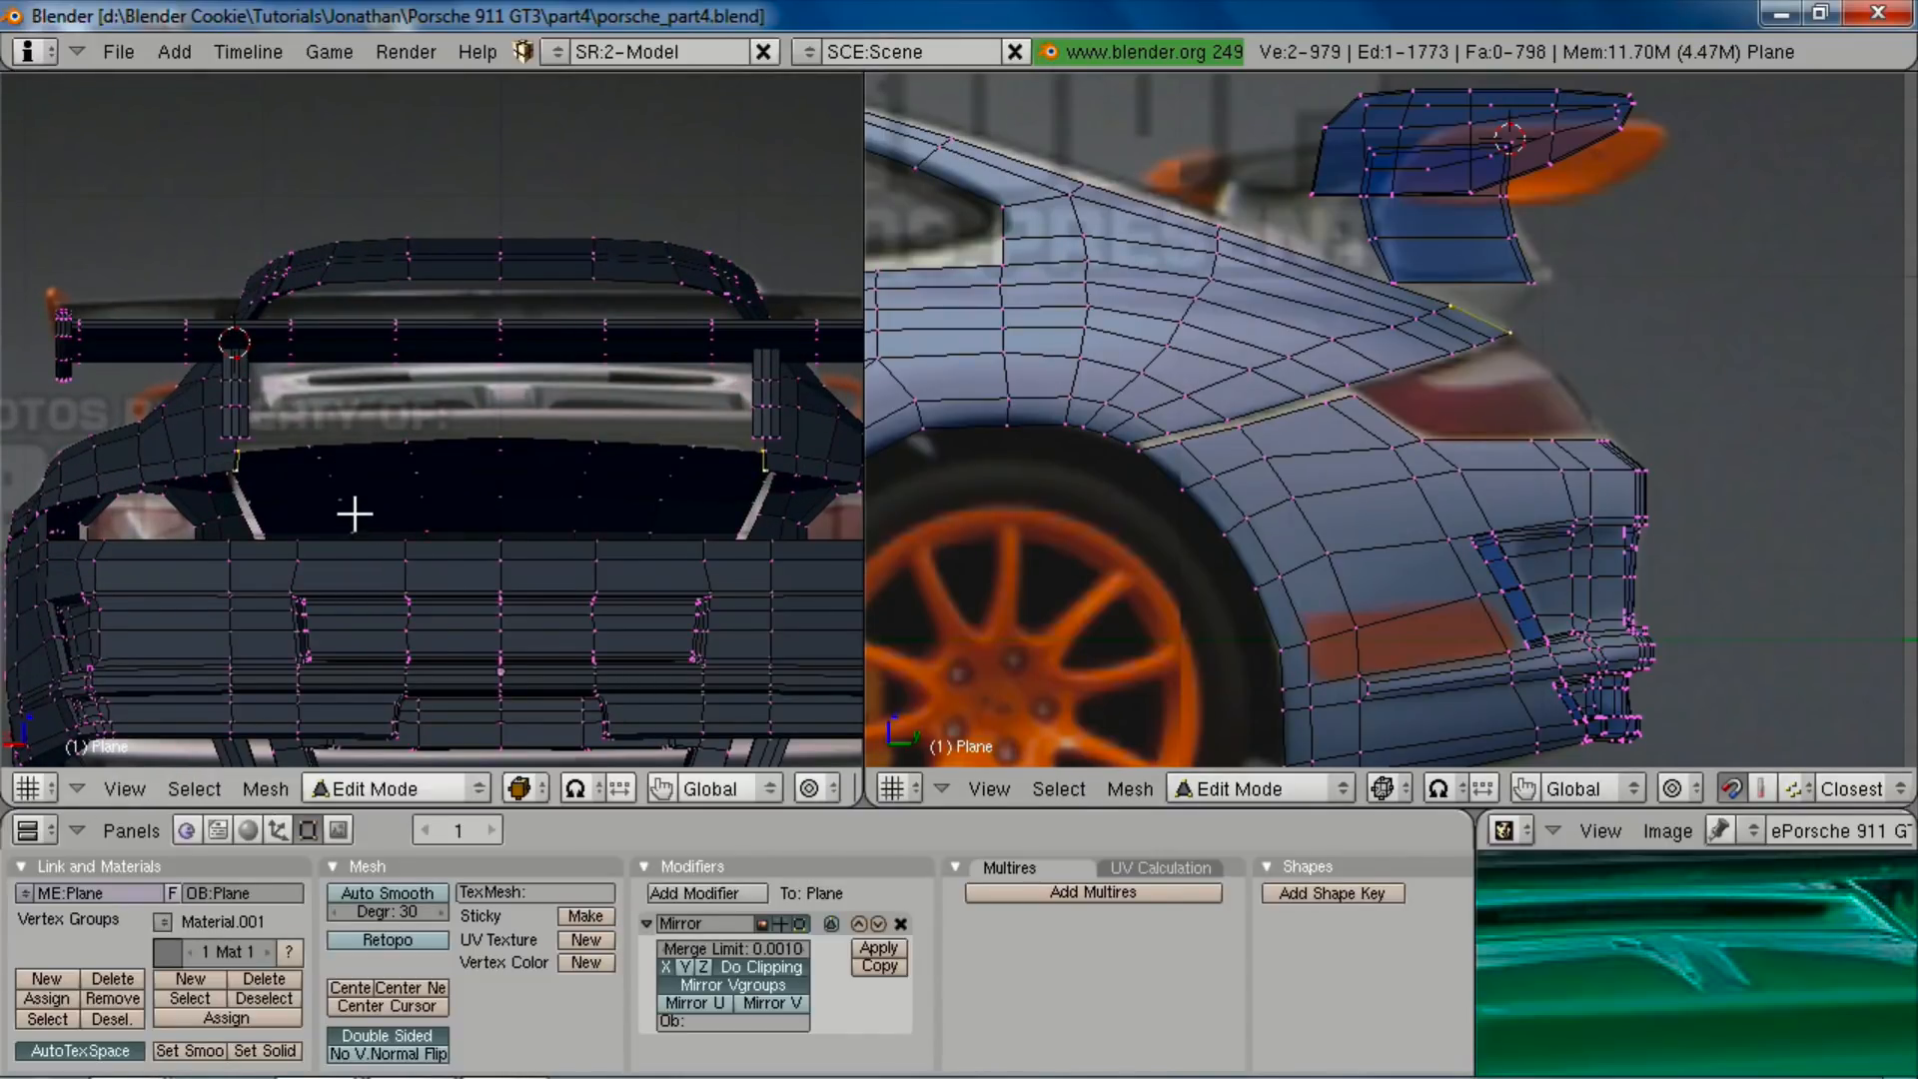
Step: Extrude the duplicated edge along X to the mirror centre, and move its centre end about 0.022 in Y and 0.019 in Z
key(e)
click(338, 504)
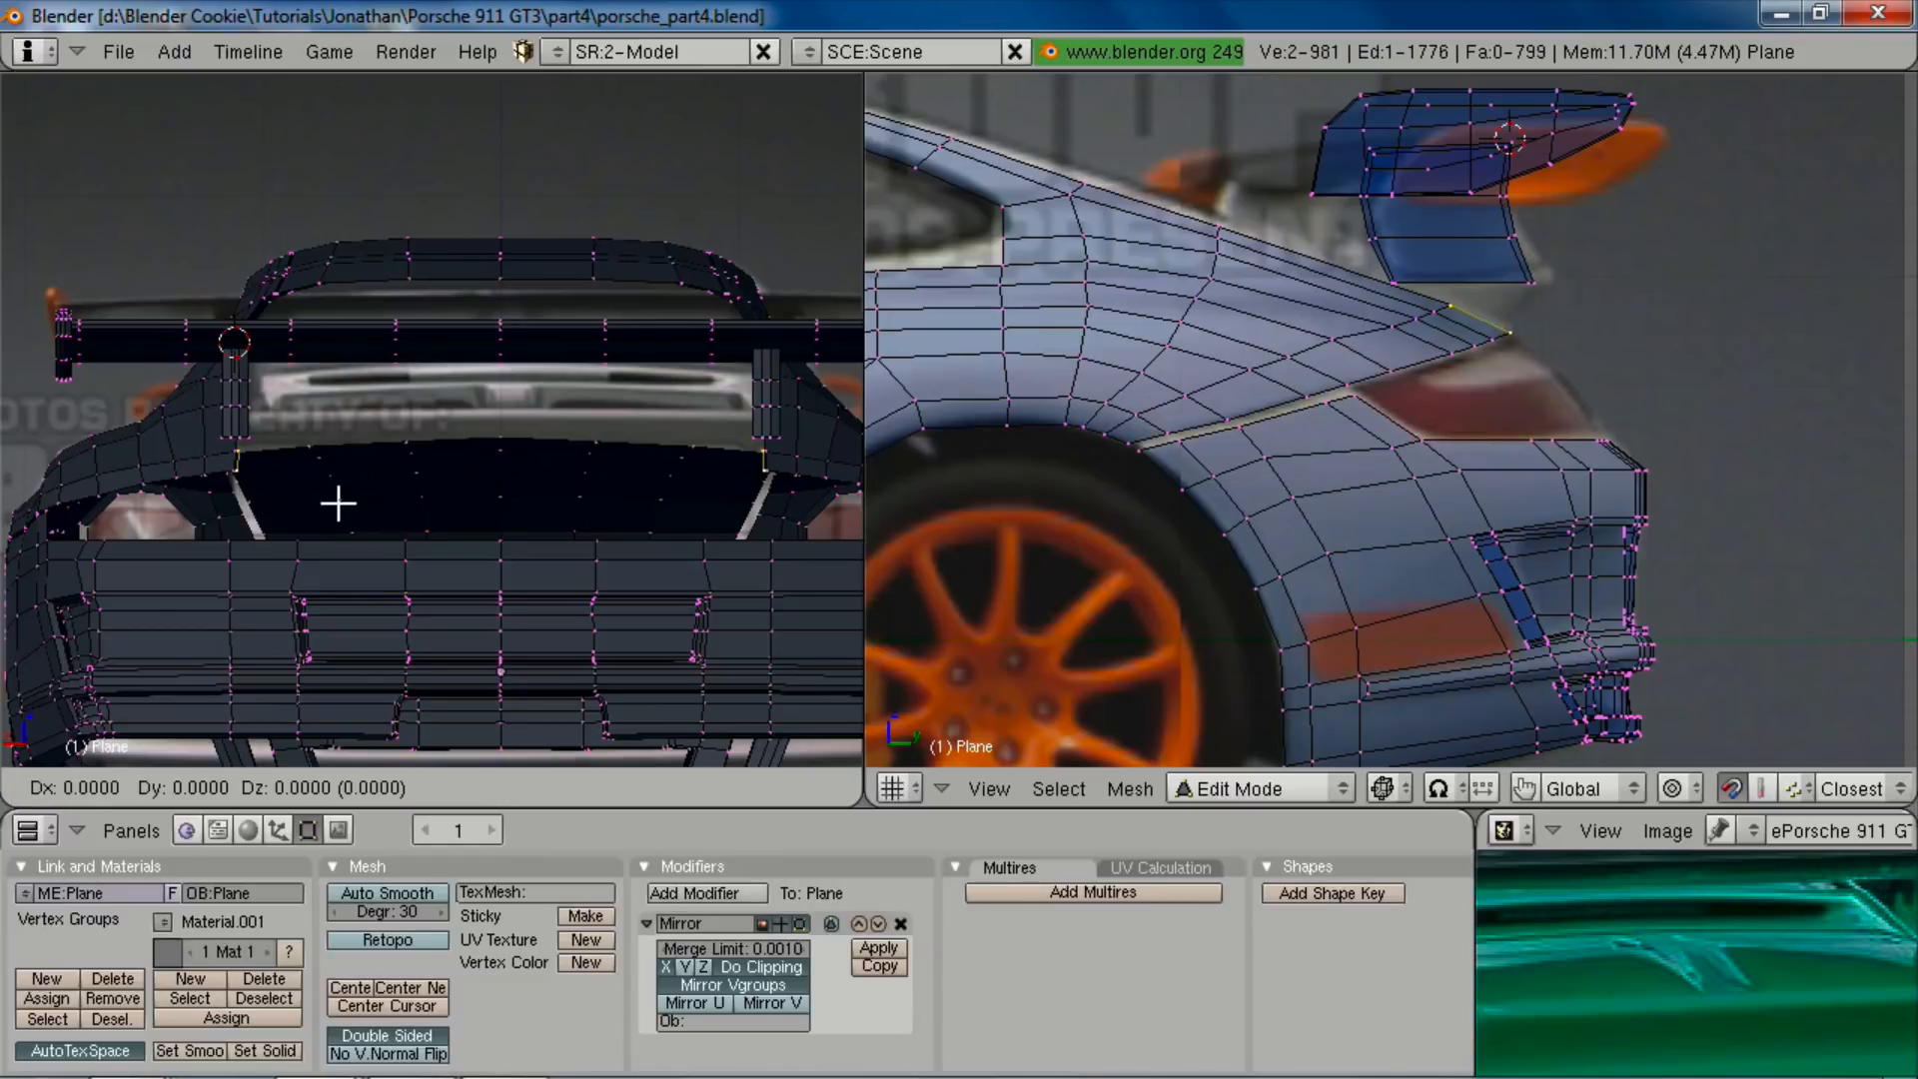
key(x)
click(745, 506)
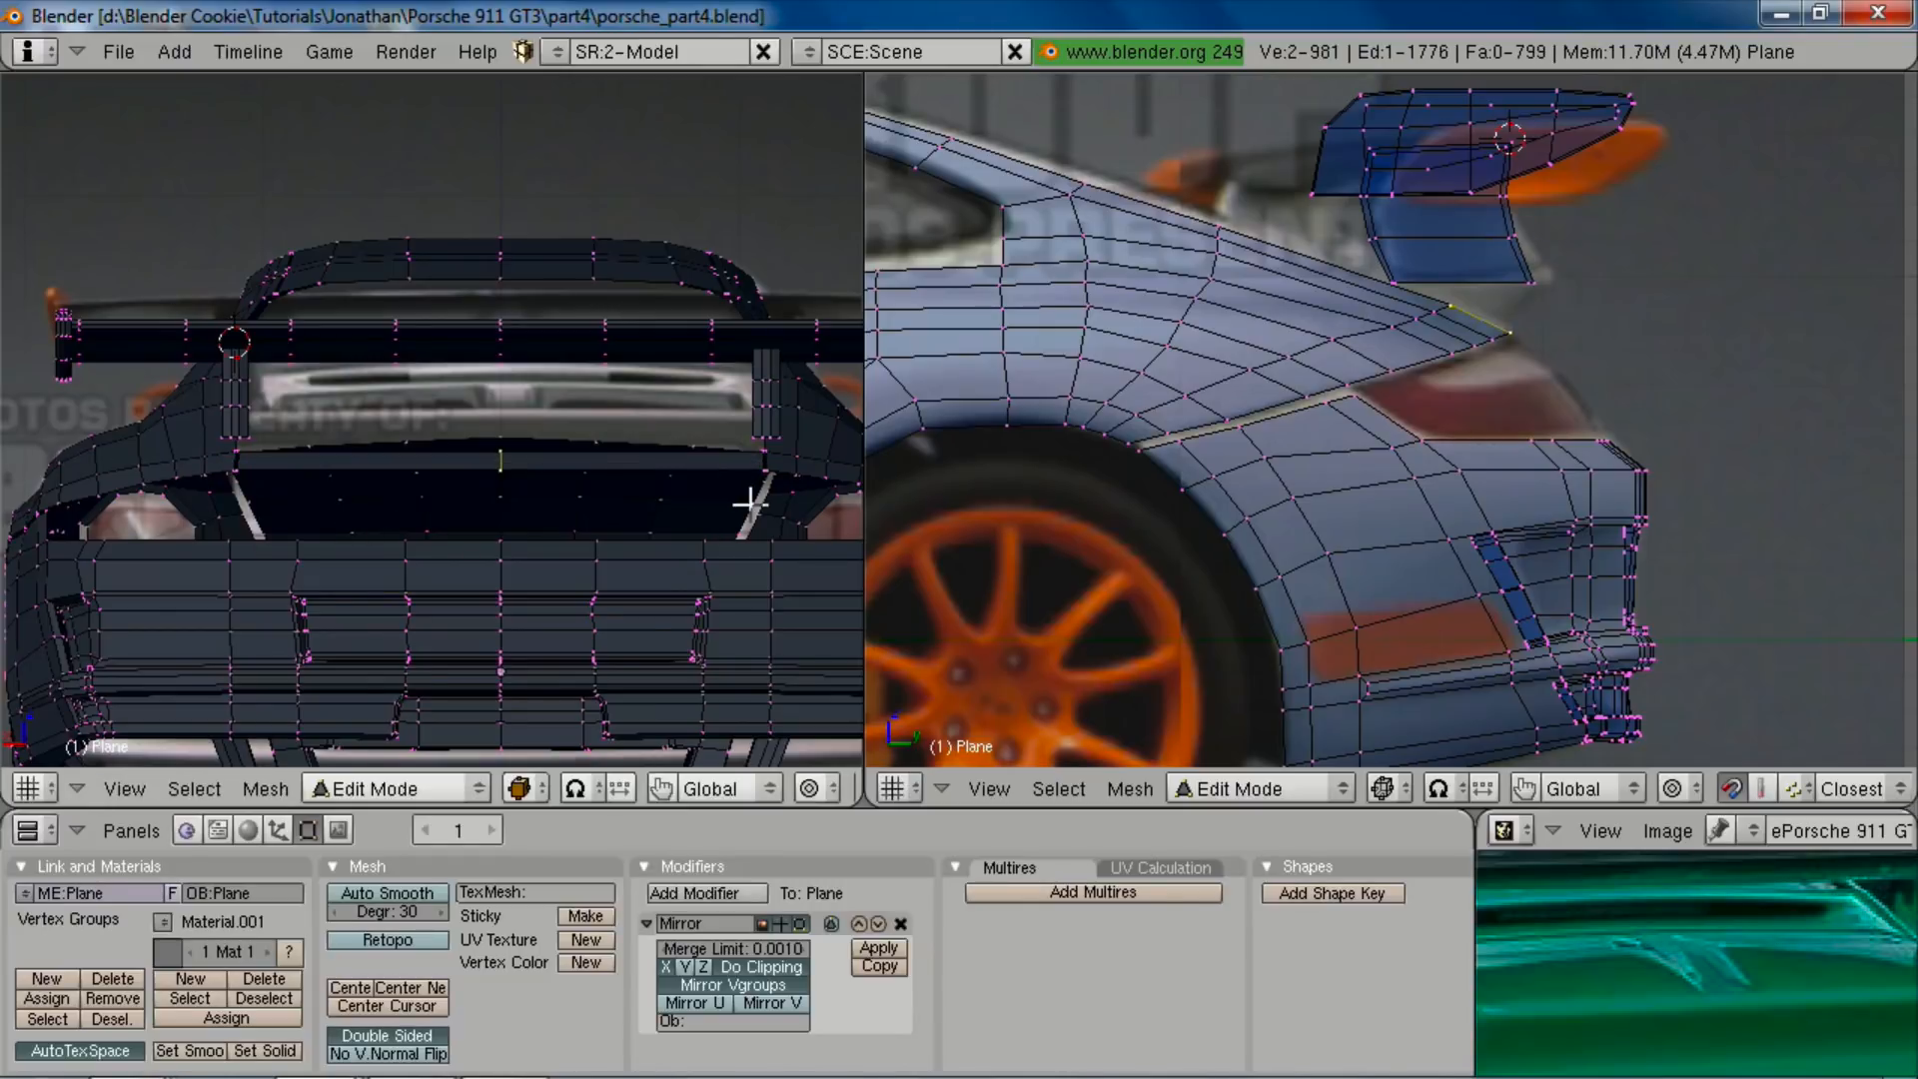
scroll(1601, 364, up, 1)
key(g)
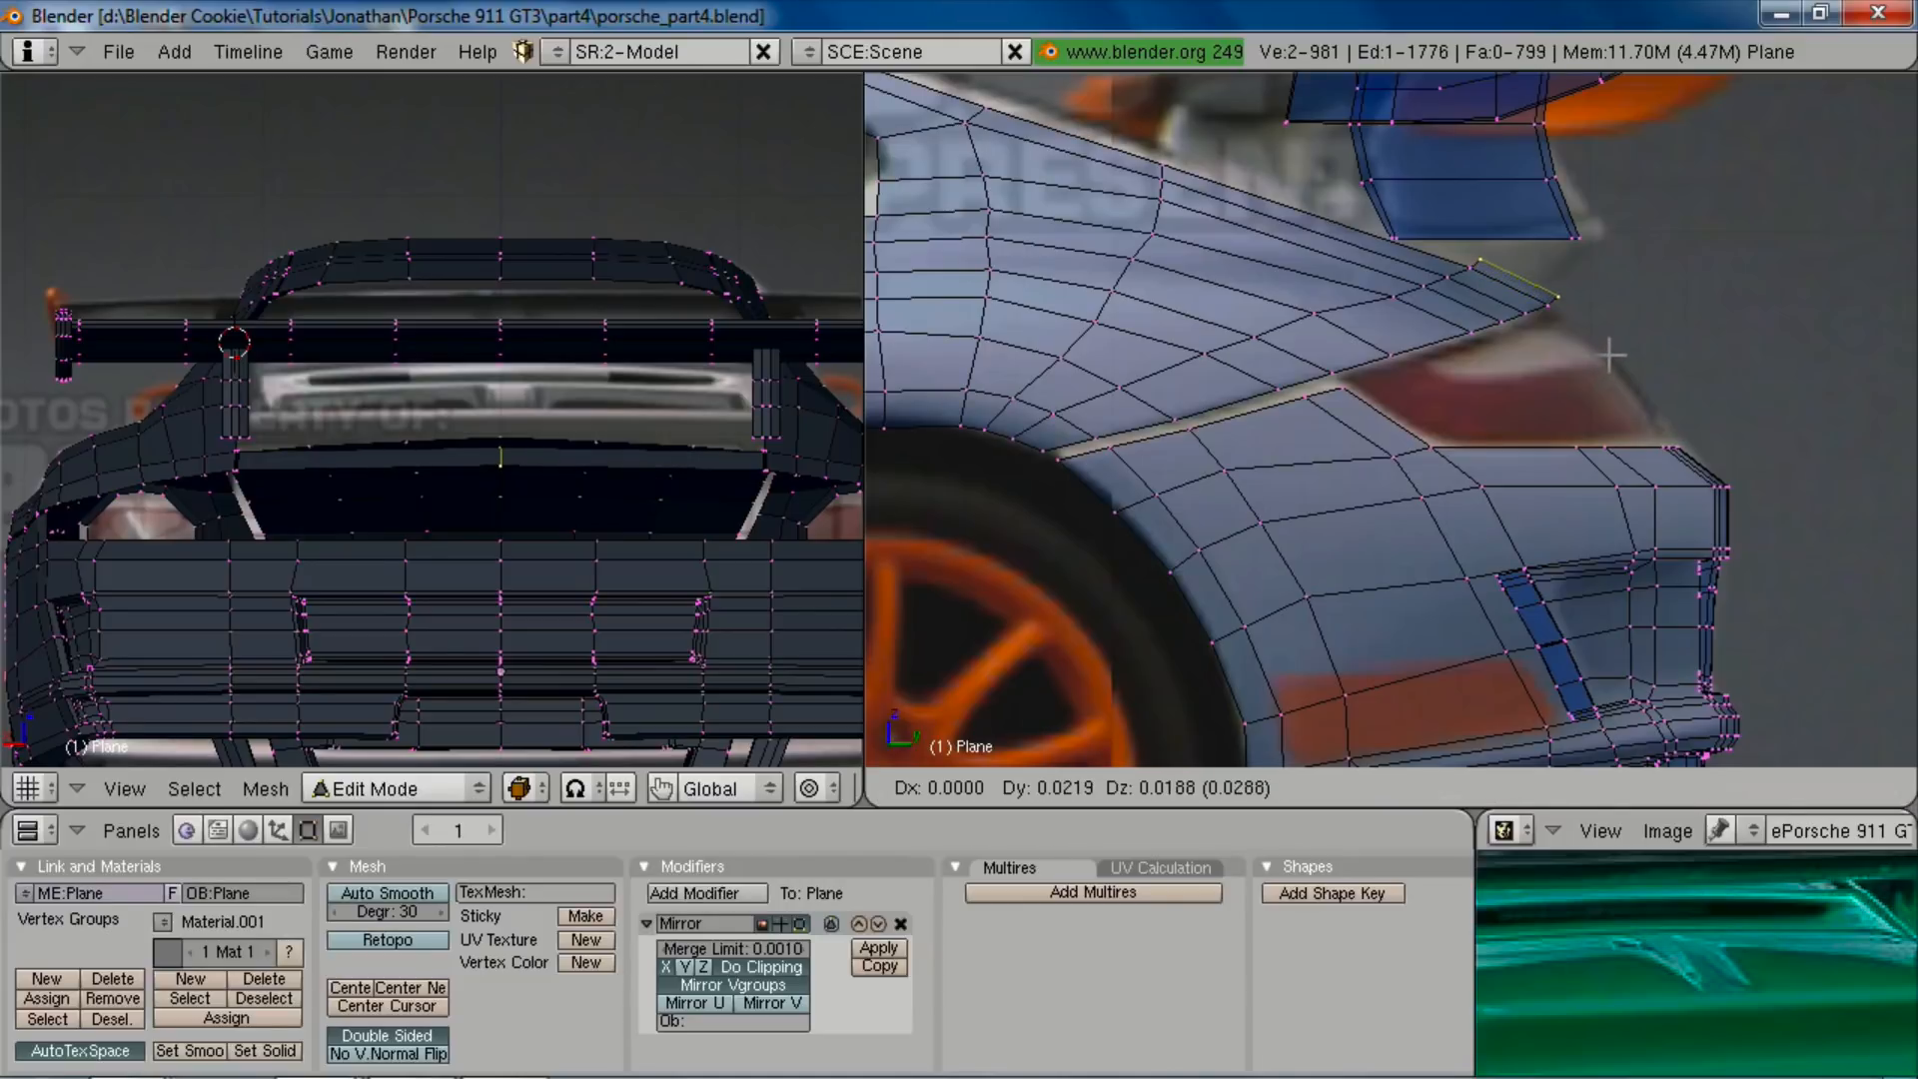
click(1612, 356)
Step: Extrude the strip's rear edge three times down to the bumper's upper edge, rotating it to follow the side reference's rear curve
middle_drag(350, 440, 256, 534)
alt+right_click(270, 521)
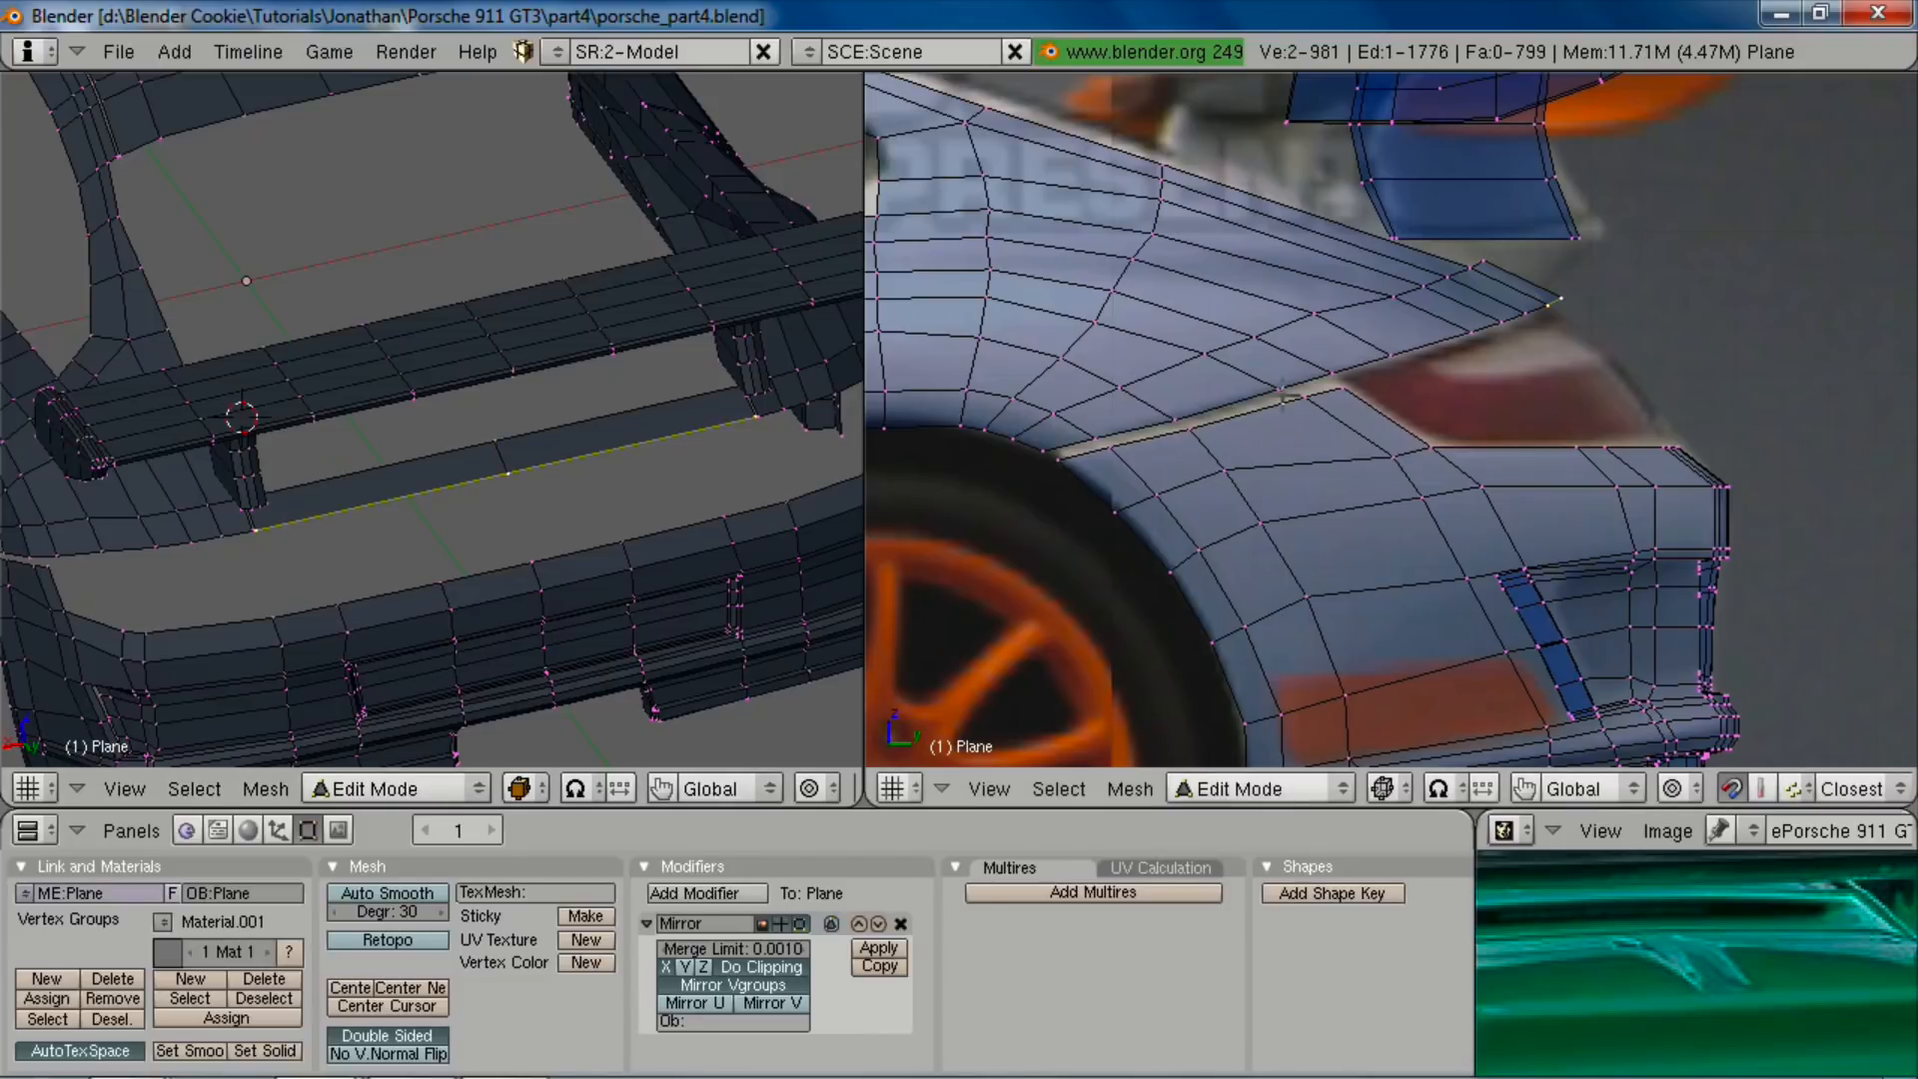
key(e)
click(1718, 343)
click(1761, 382)
key(e)
click(1762, 384)
key(r)
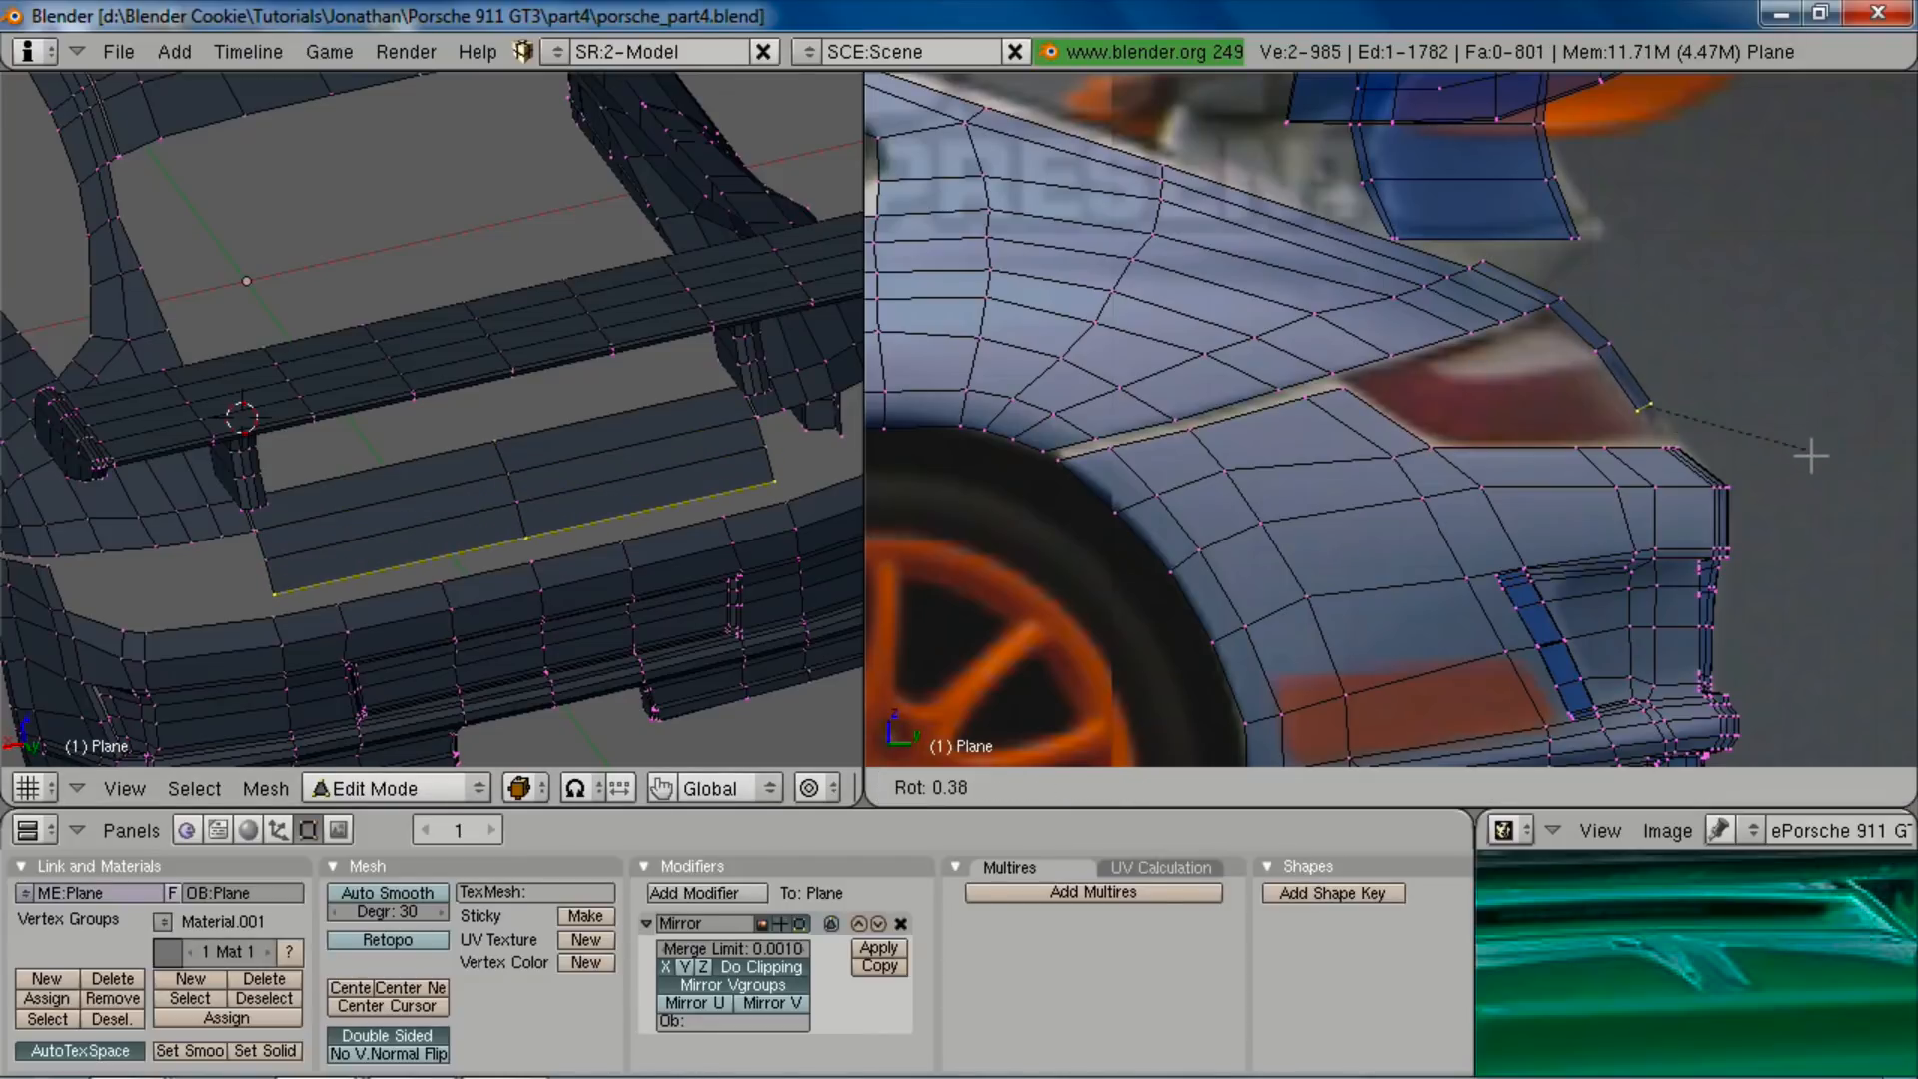
click(1824, 523)
key(e)
click(1772, 544)
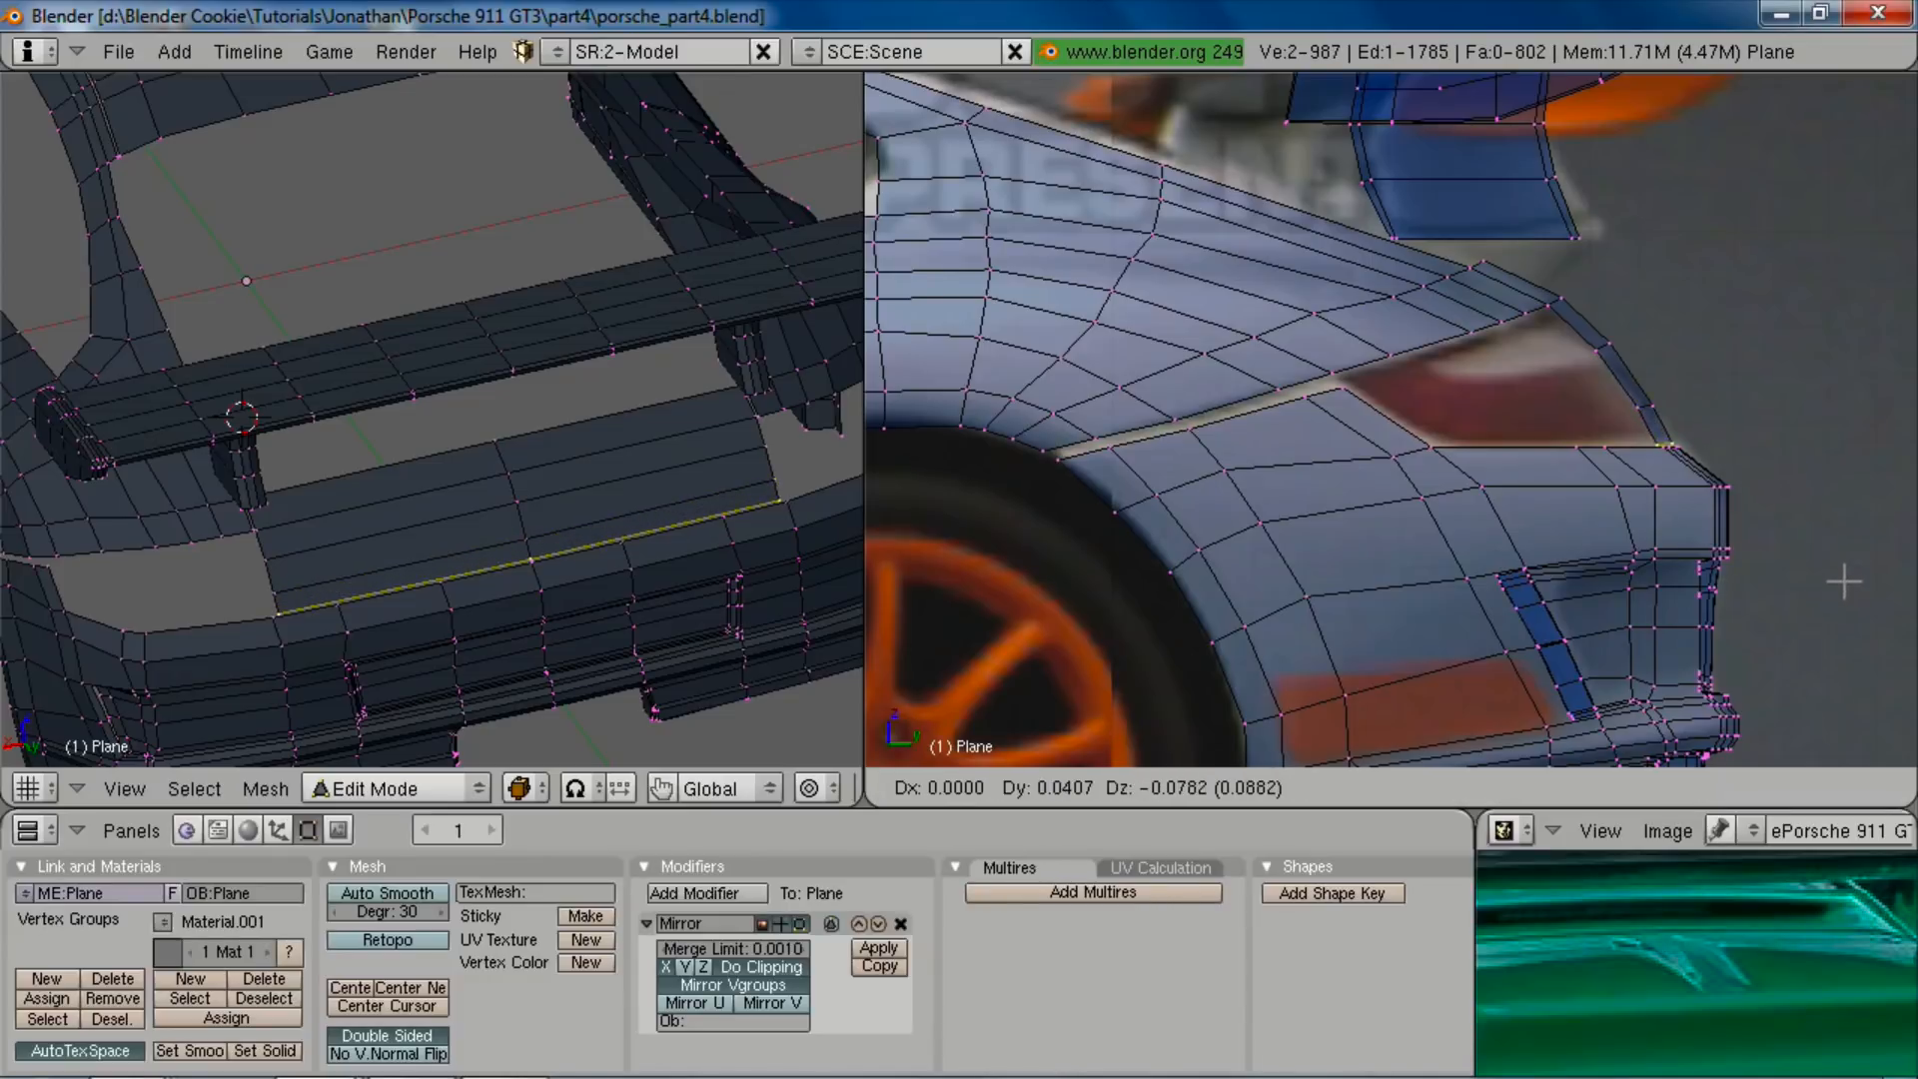
click(1844, 581)
Step: Move the engine lid's centre edge loop slightly backward along Y
shift+middle_drag(412, 613, 407, 526)
middle_drag(458, 458, 530, 415)
scroll(471, 567, up, 3)
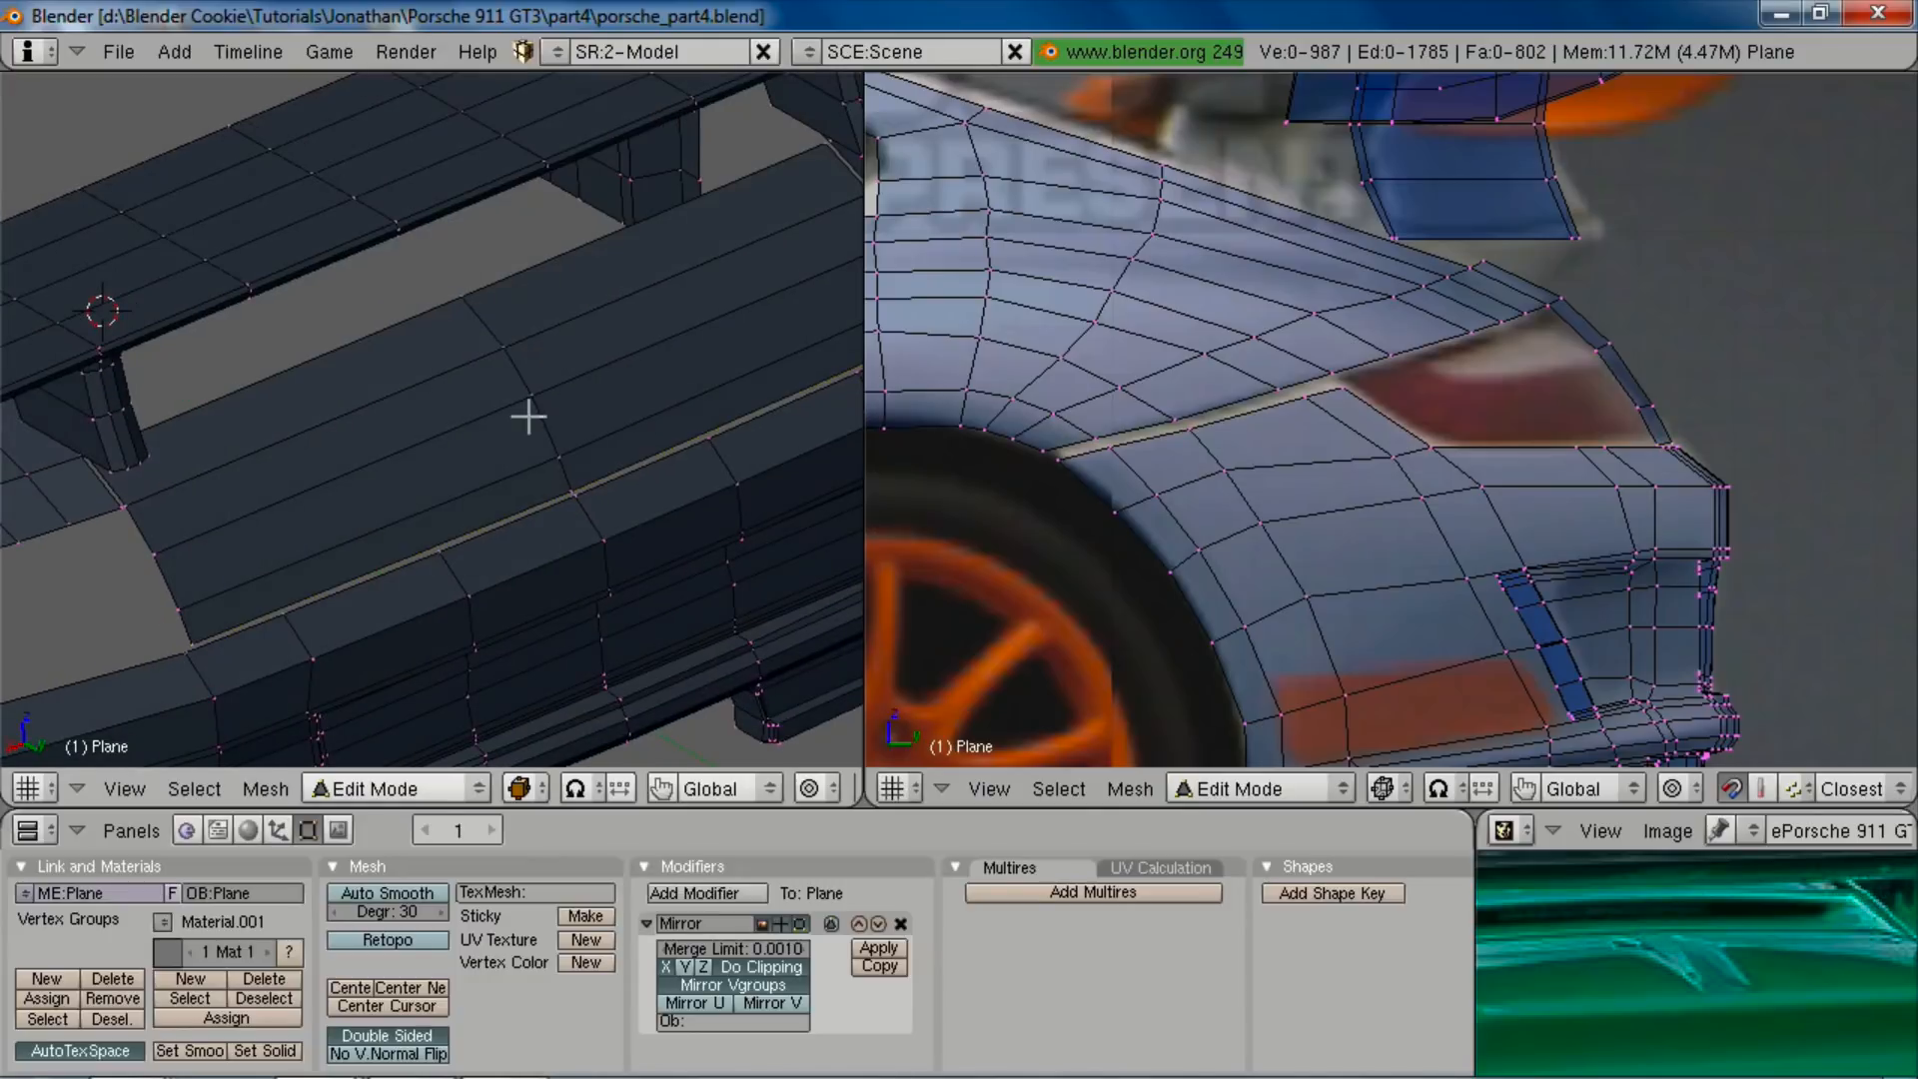
alt+right_click(556, 426)
key(g)
key(y)
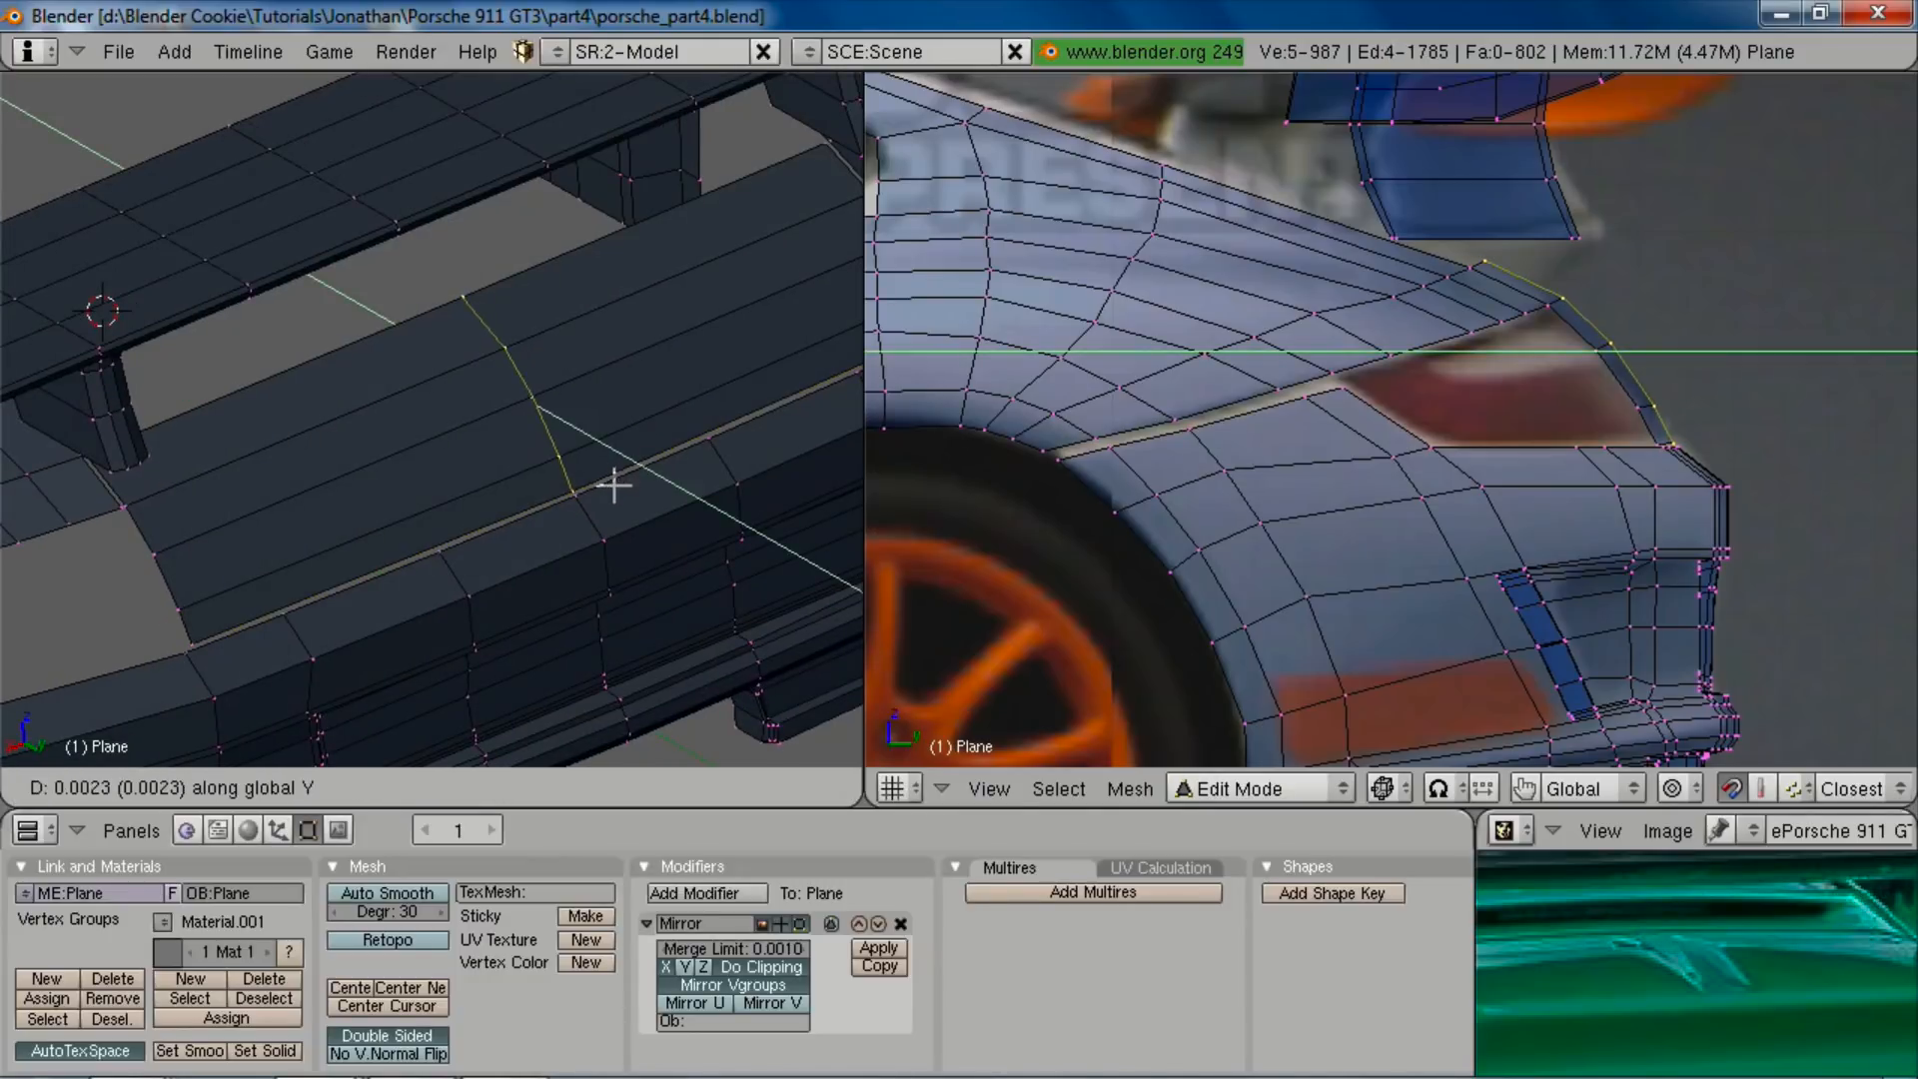
click(617, 489)
Step: Cut two edge loops into the engine lid half and slide the outer one toward the lid's side along X
key(a)
key(ctrl+r)
scroll(334, 492, up, 1)
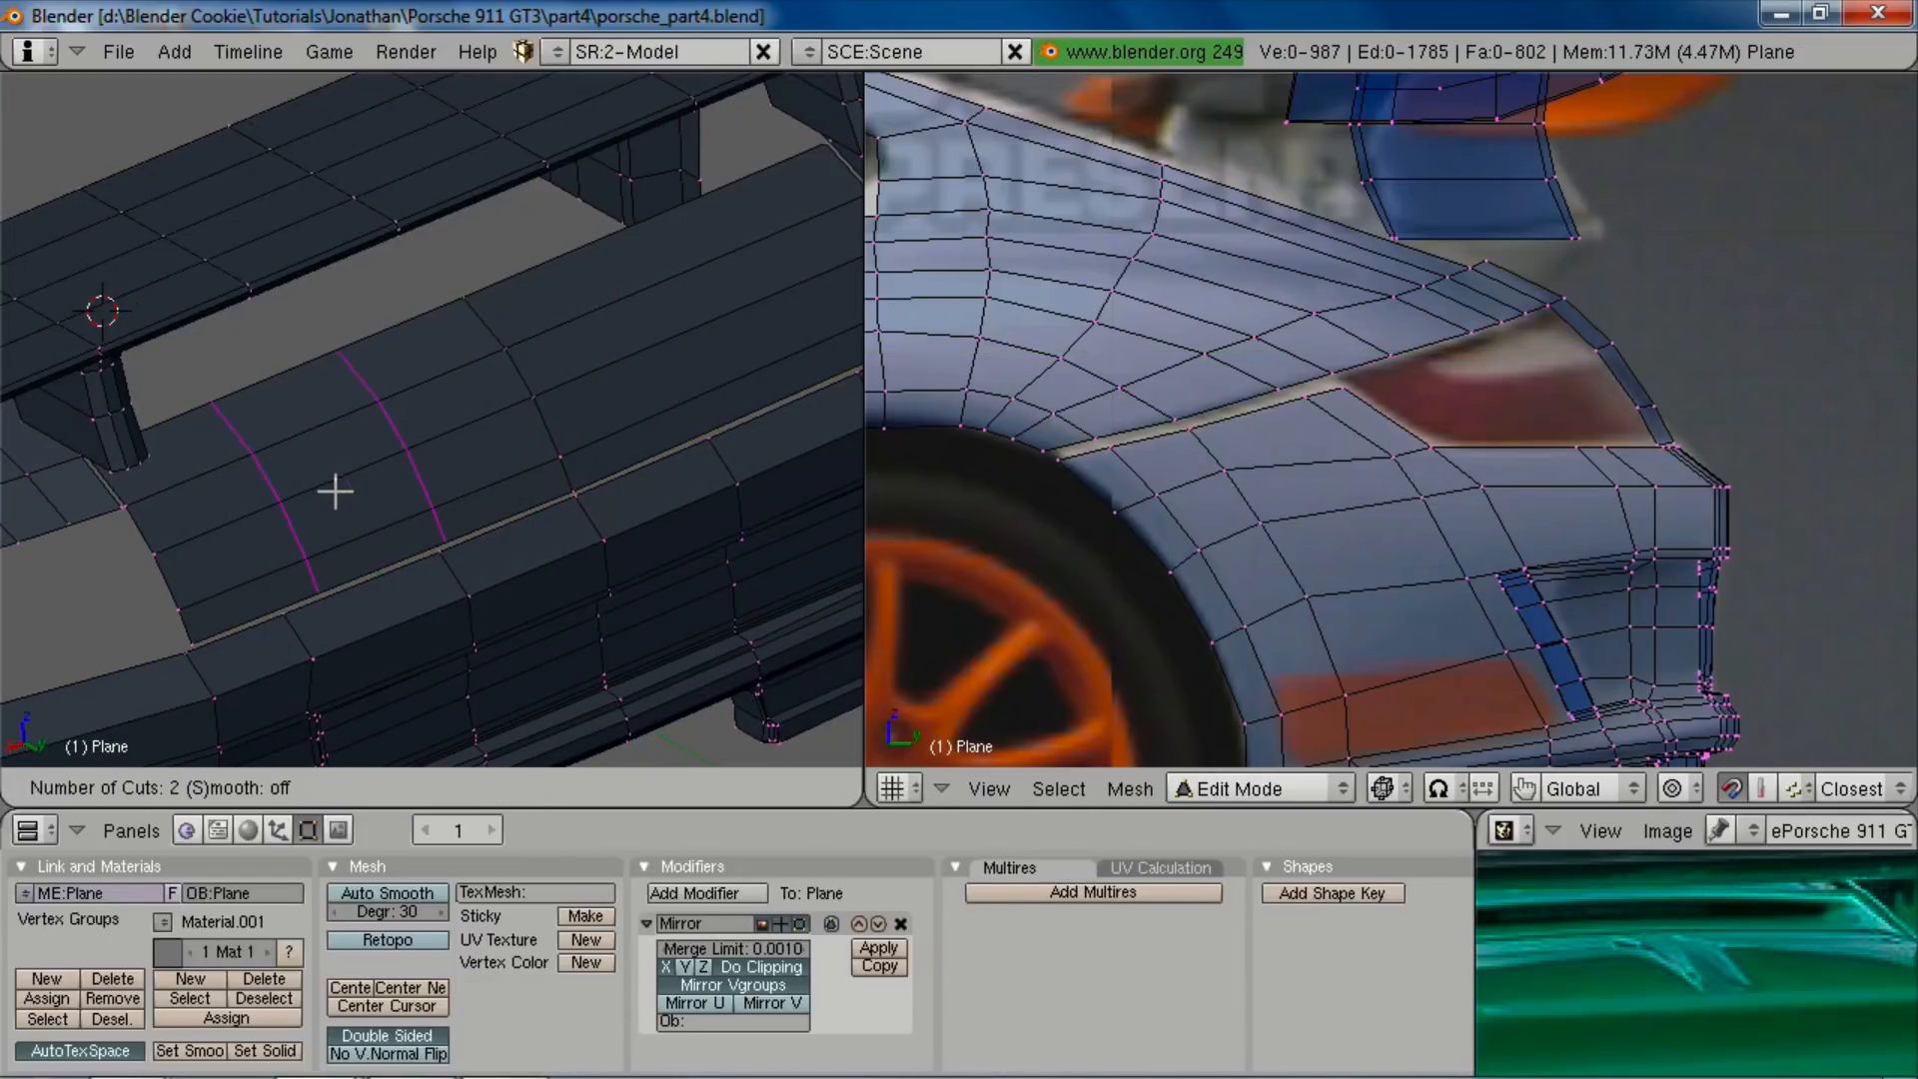
click(335, 492)
middle_drag(513, 523, 377, 424)
key(g)
key(x)
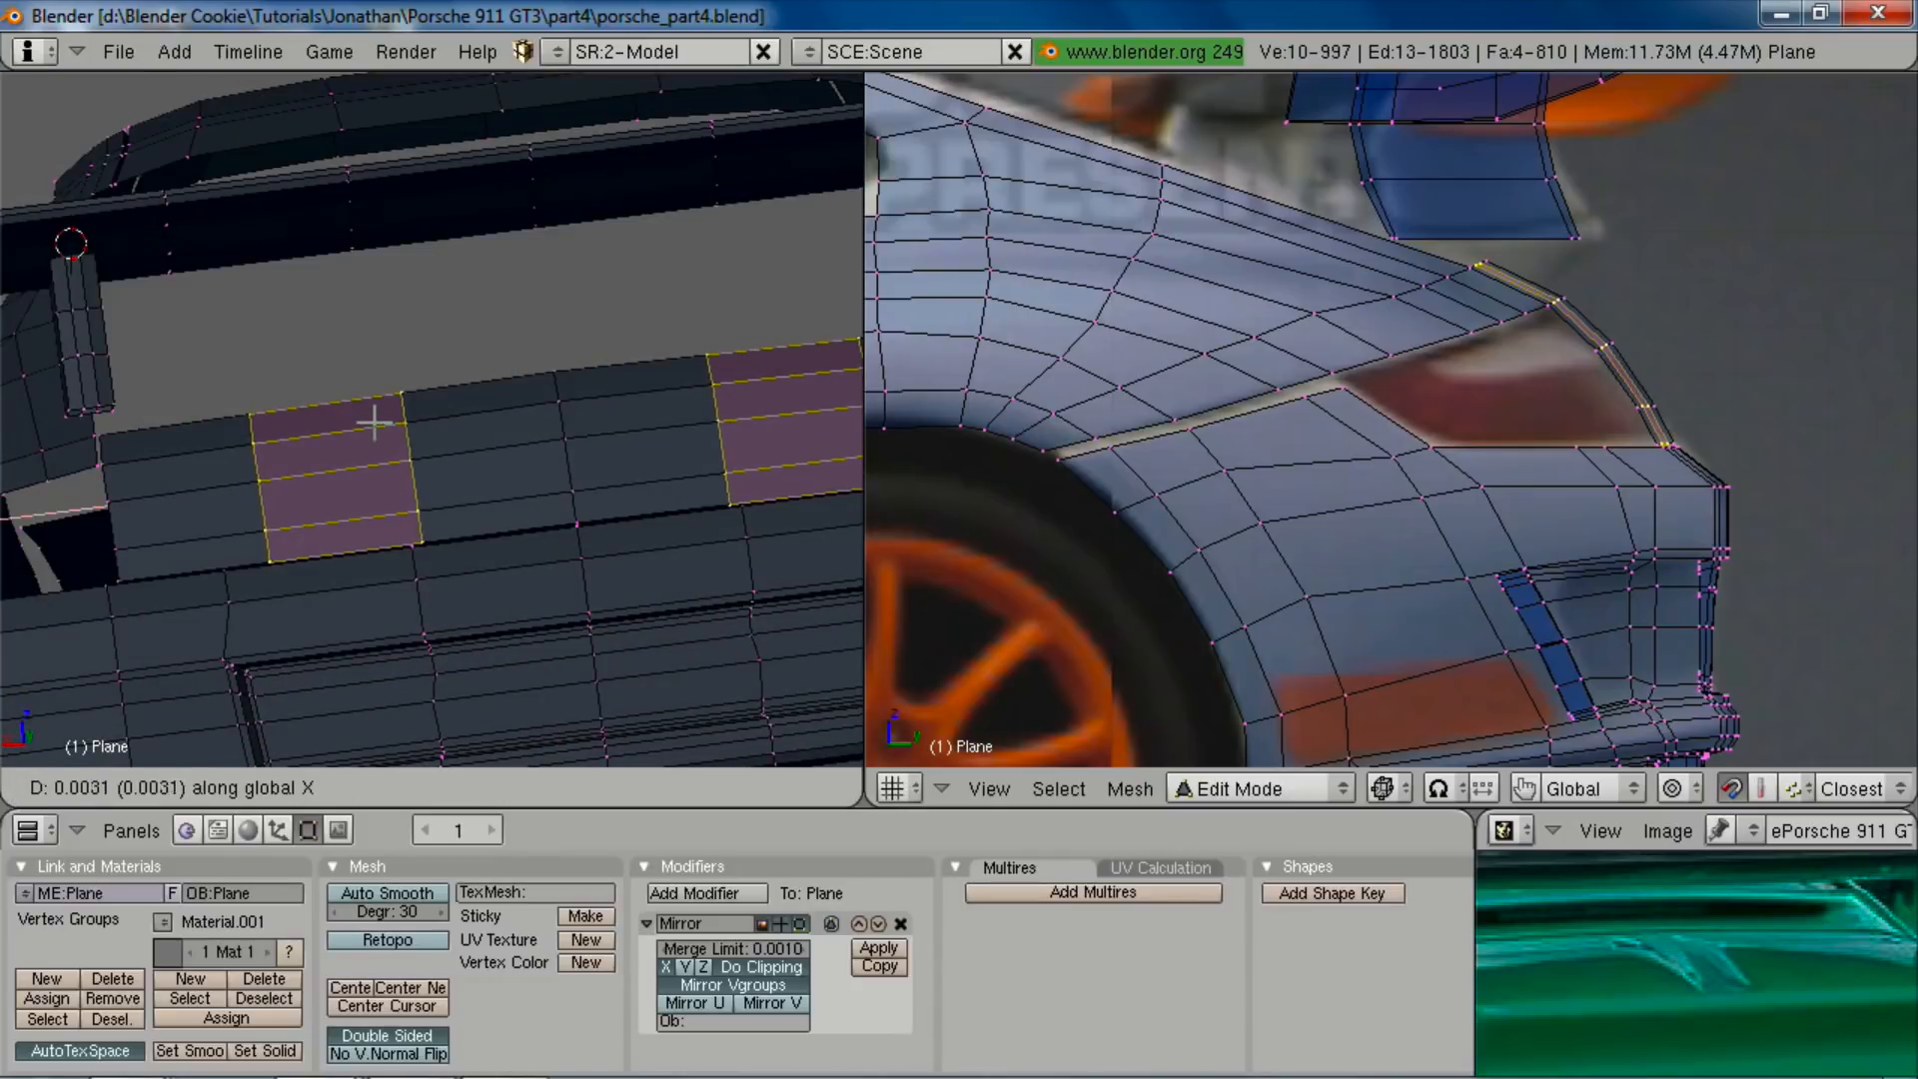
click(361, 359)
key(g)
key(x)
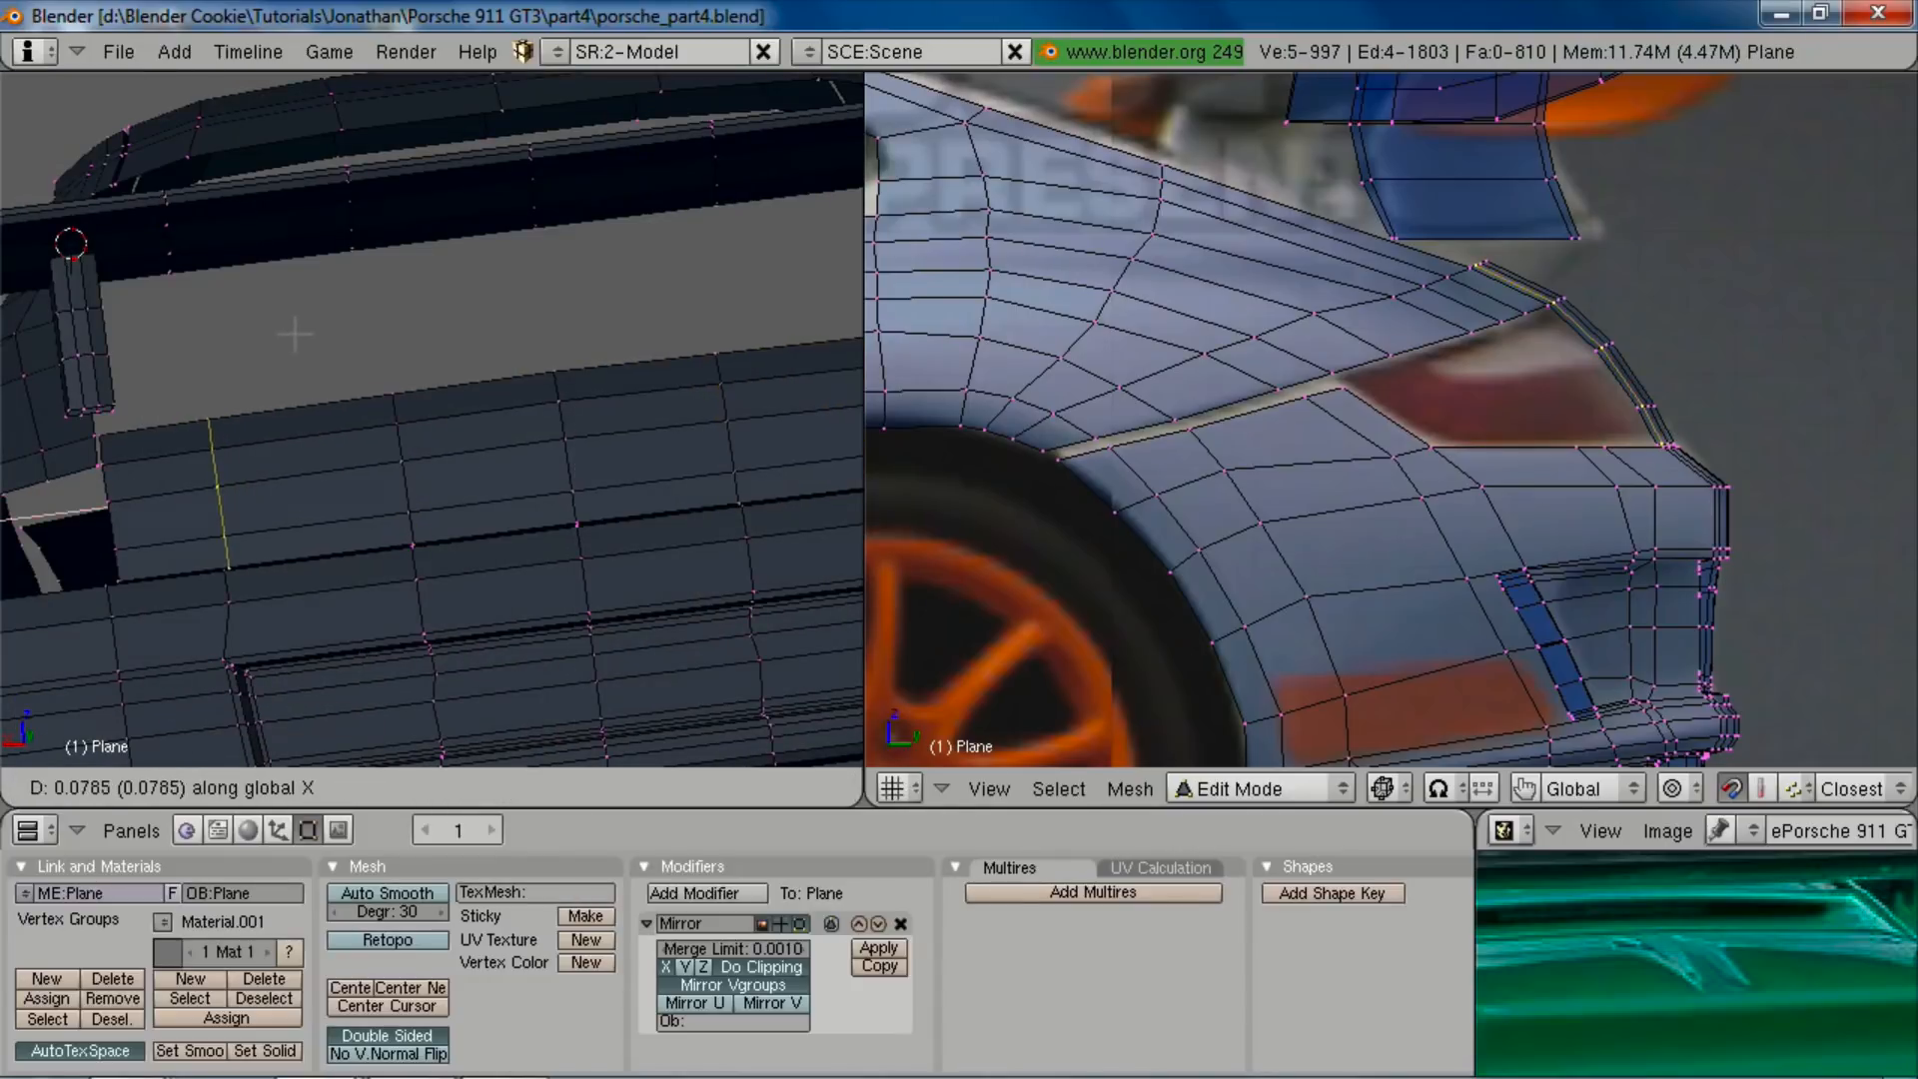
click(289, 328)
Step: Move the engine lid's two new edge loops along Y in the side view to round the lid
mouse_move(290, 329)
middle_down()
mouse_move(440, 369)
mouse_move(483, 296)
mouse_move(546, 429)
mouse_move(445, 346)
mouse_move(642, 543)
mouse_move(579, 541)
mouse_move(275, 122)
mouse_move(500, 233)
middle_up()
key(Tab)
scroll(486, 300, down, 4)
key(Tab)
scroll(1718, 314, up, 4)
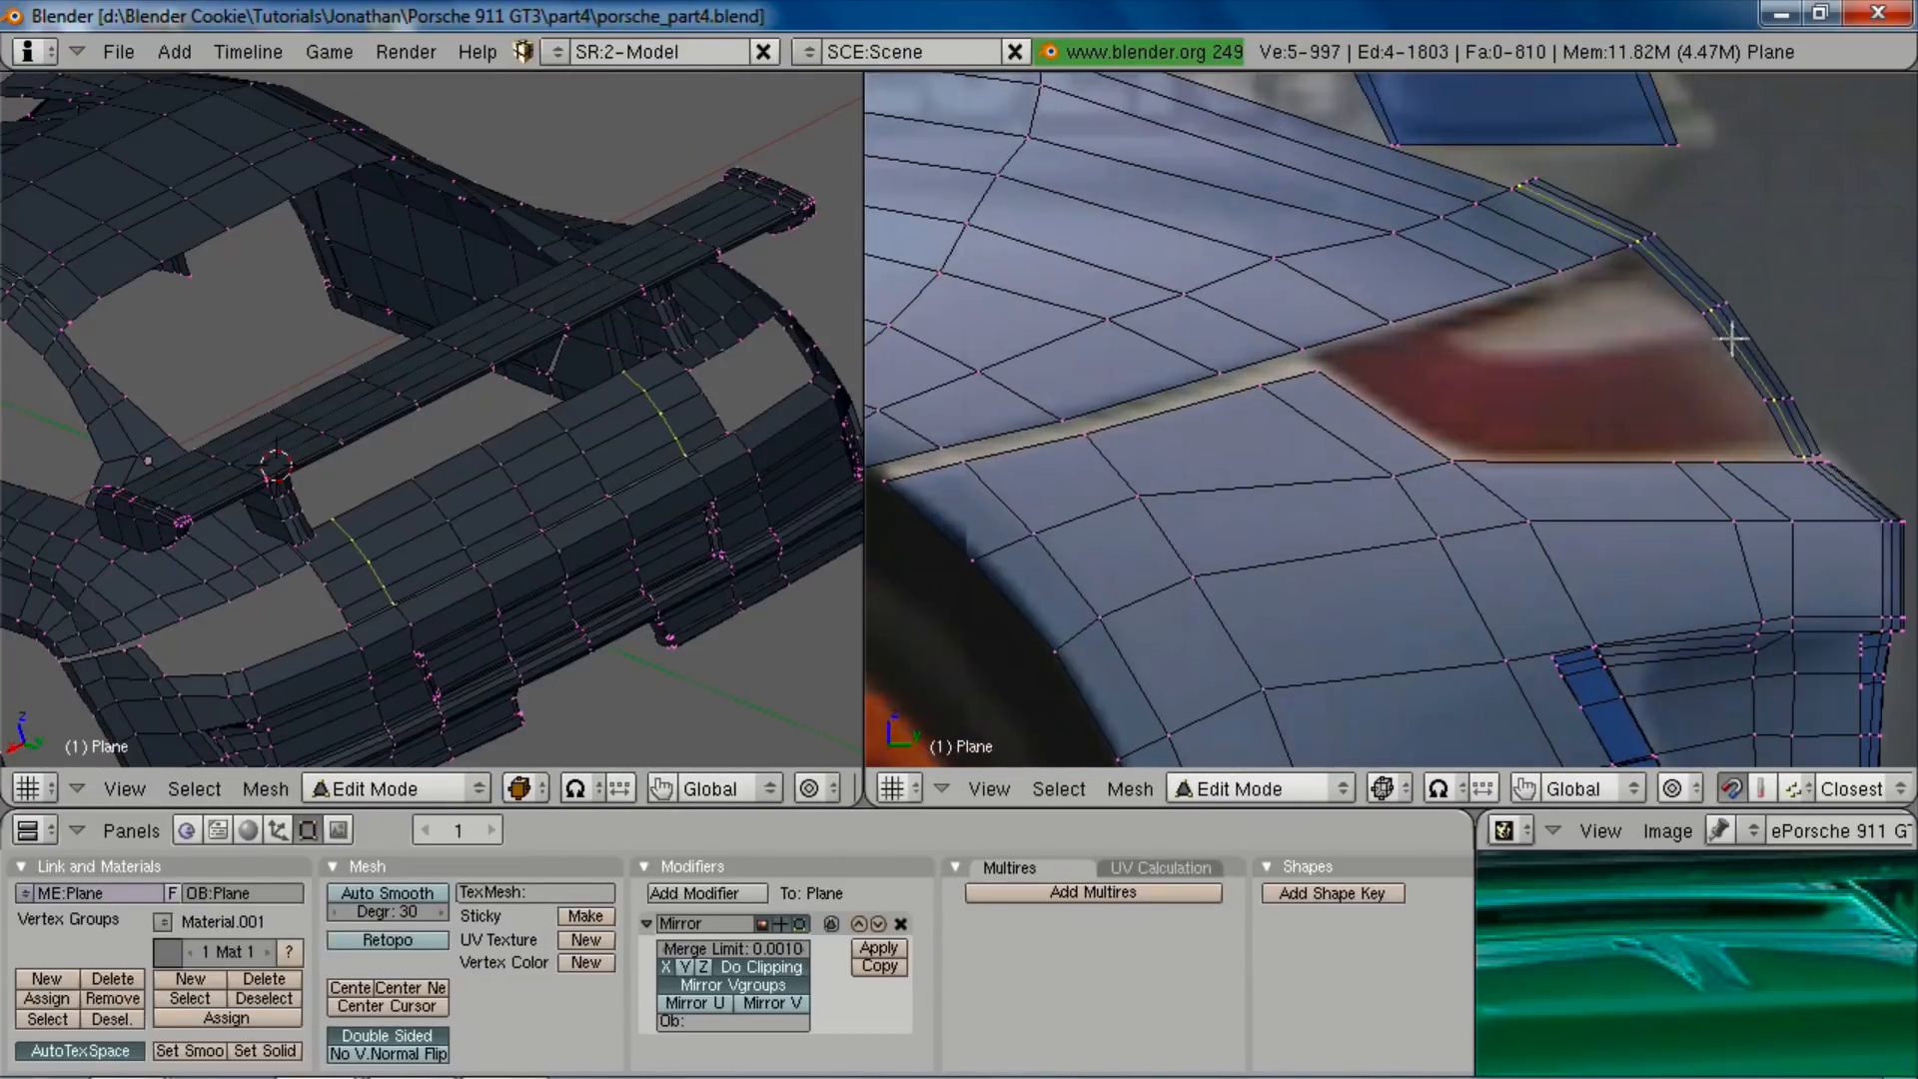
key(e)
key(y)
click(1704, 389)
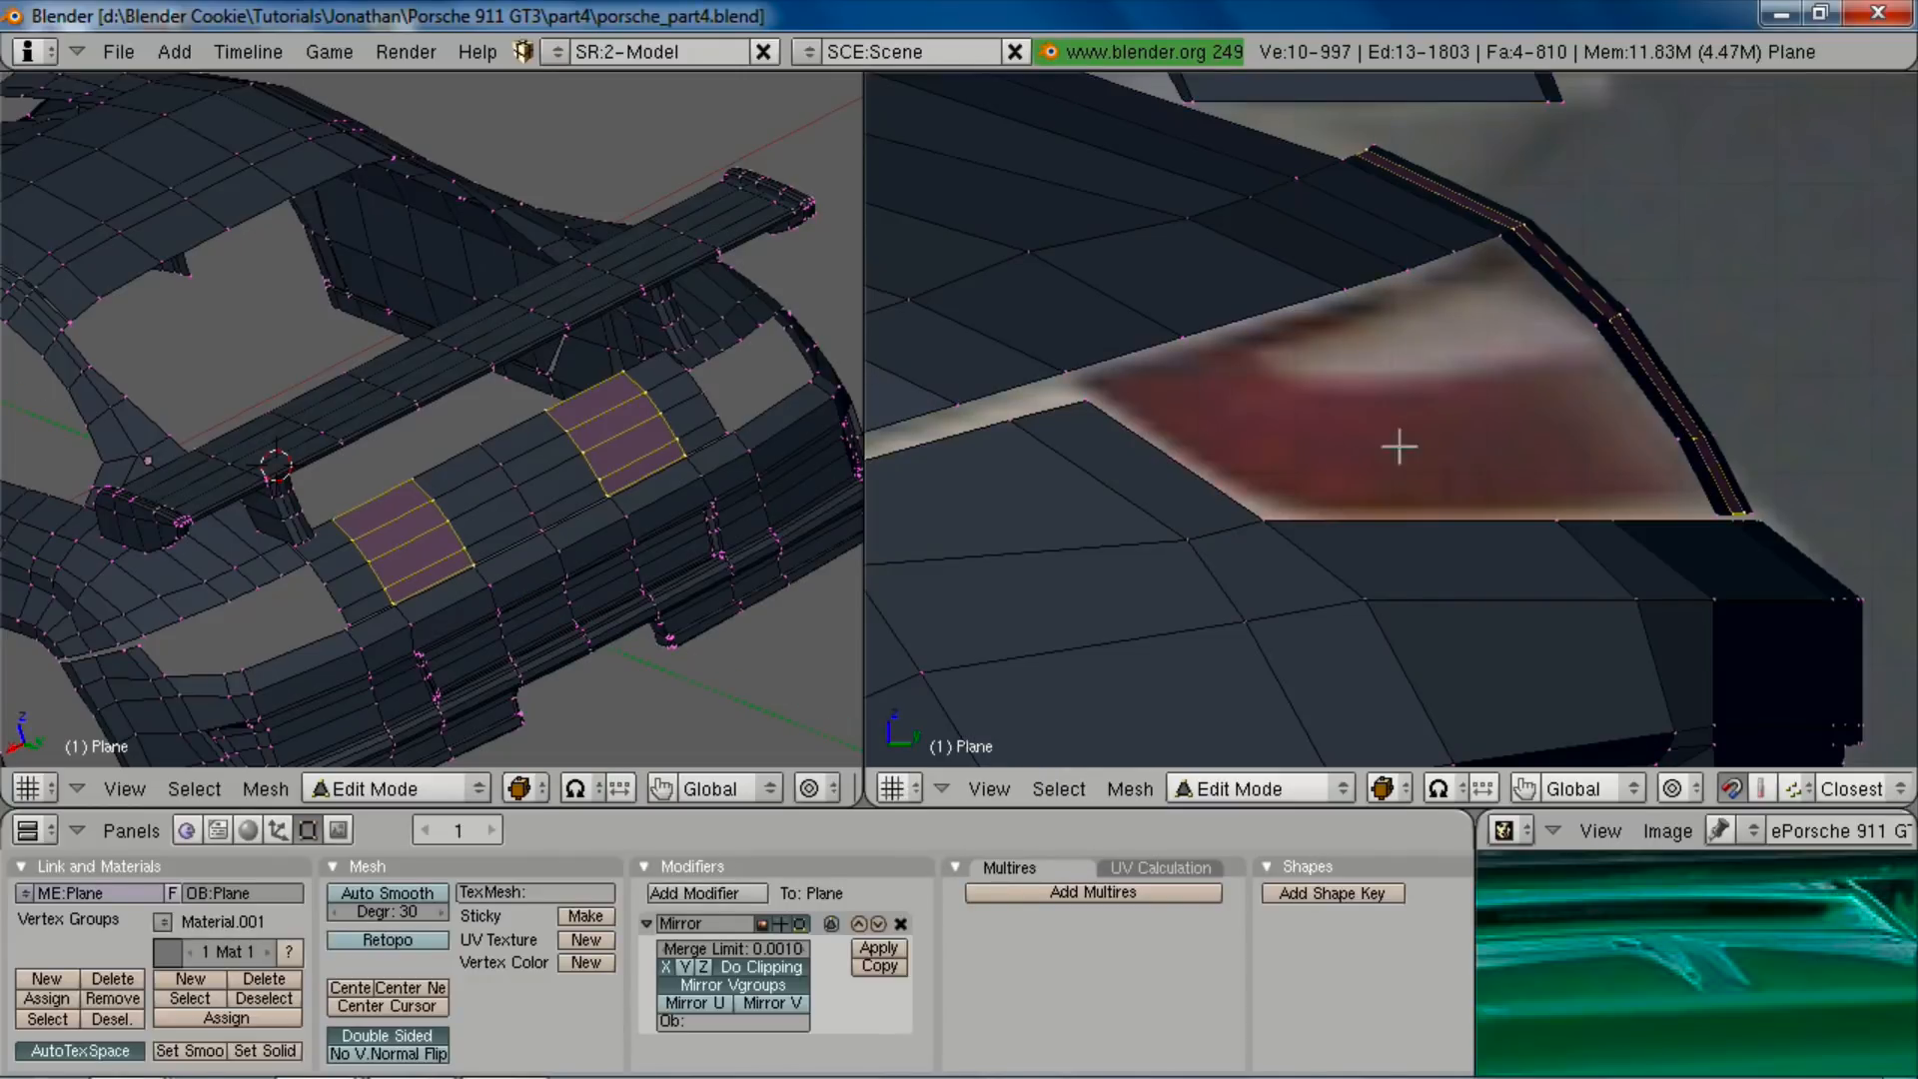
Step: Examine the rounded engine lid and the whole rear of the car from perspective in Object Mode, and resume mesh editing
middle_drag(416, 530, 560, 542)
key(a)
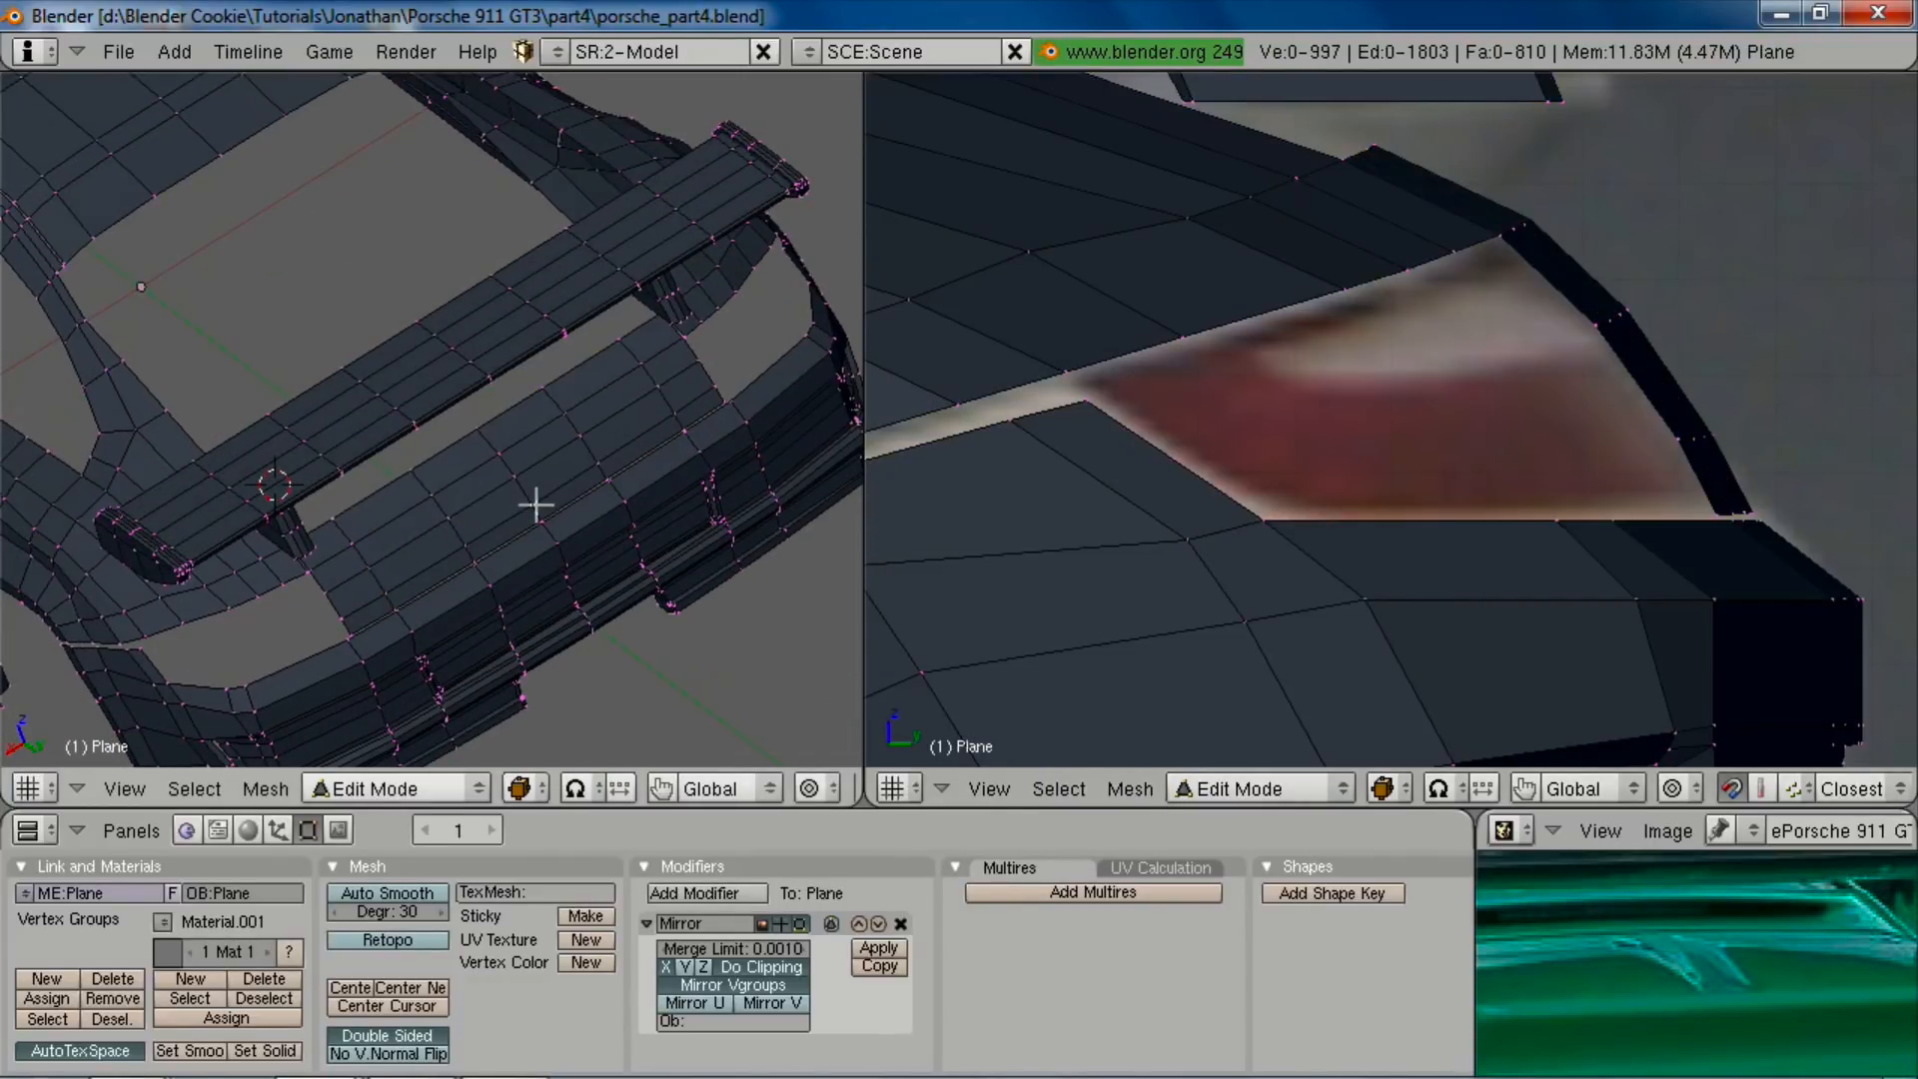
key(Tab)
scroll(495, 508, down, 5)
key(a)
mouse_move(452, 489)
middle_down()
mouse_move(505, 422)
mouse_move(483, 482)
middle_up()
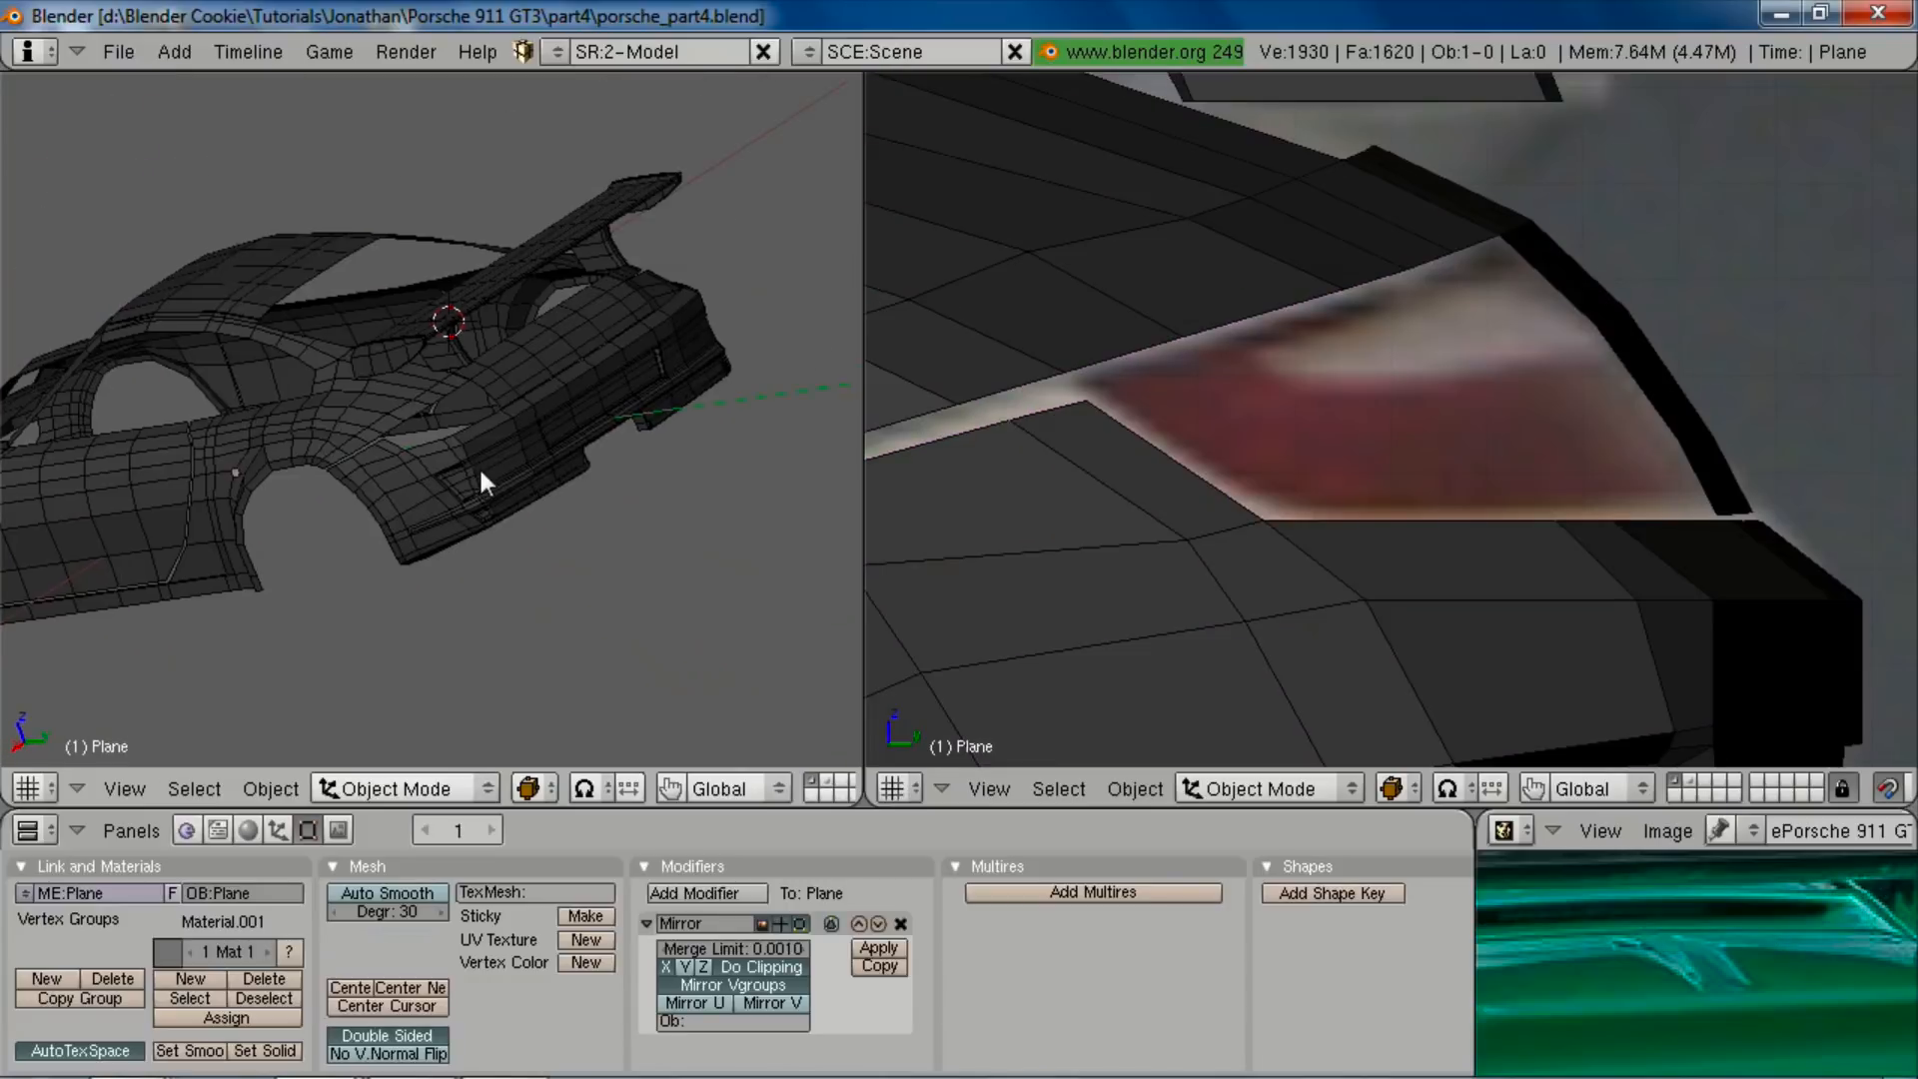
scroll(510, 445, up, 2)
key(Tab)
scroll(600, 299, up, 3)
Step: Select the engine lid's front edge, and study the wing base in the green car photo and the side reference without the mesh
alt+right_click(652, 211)
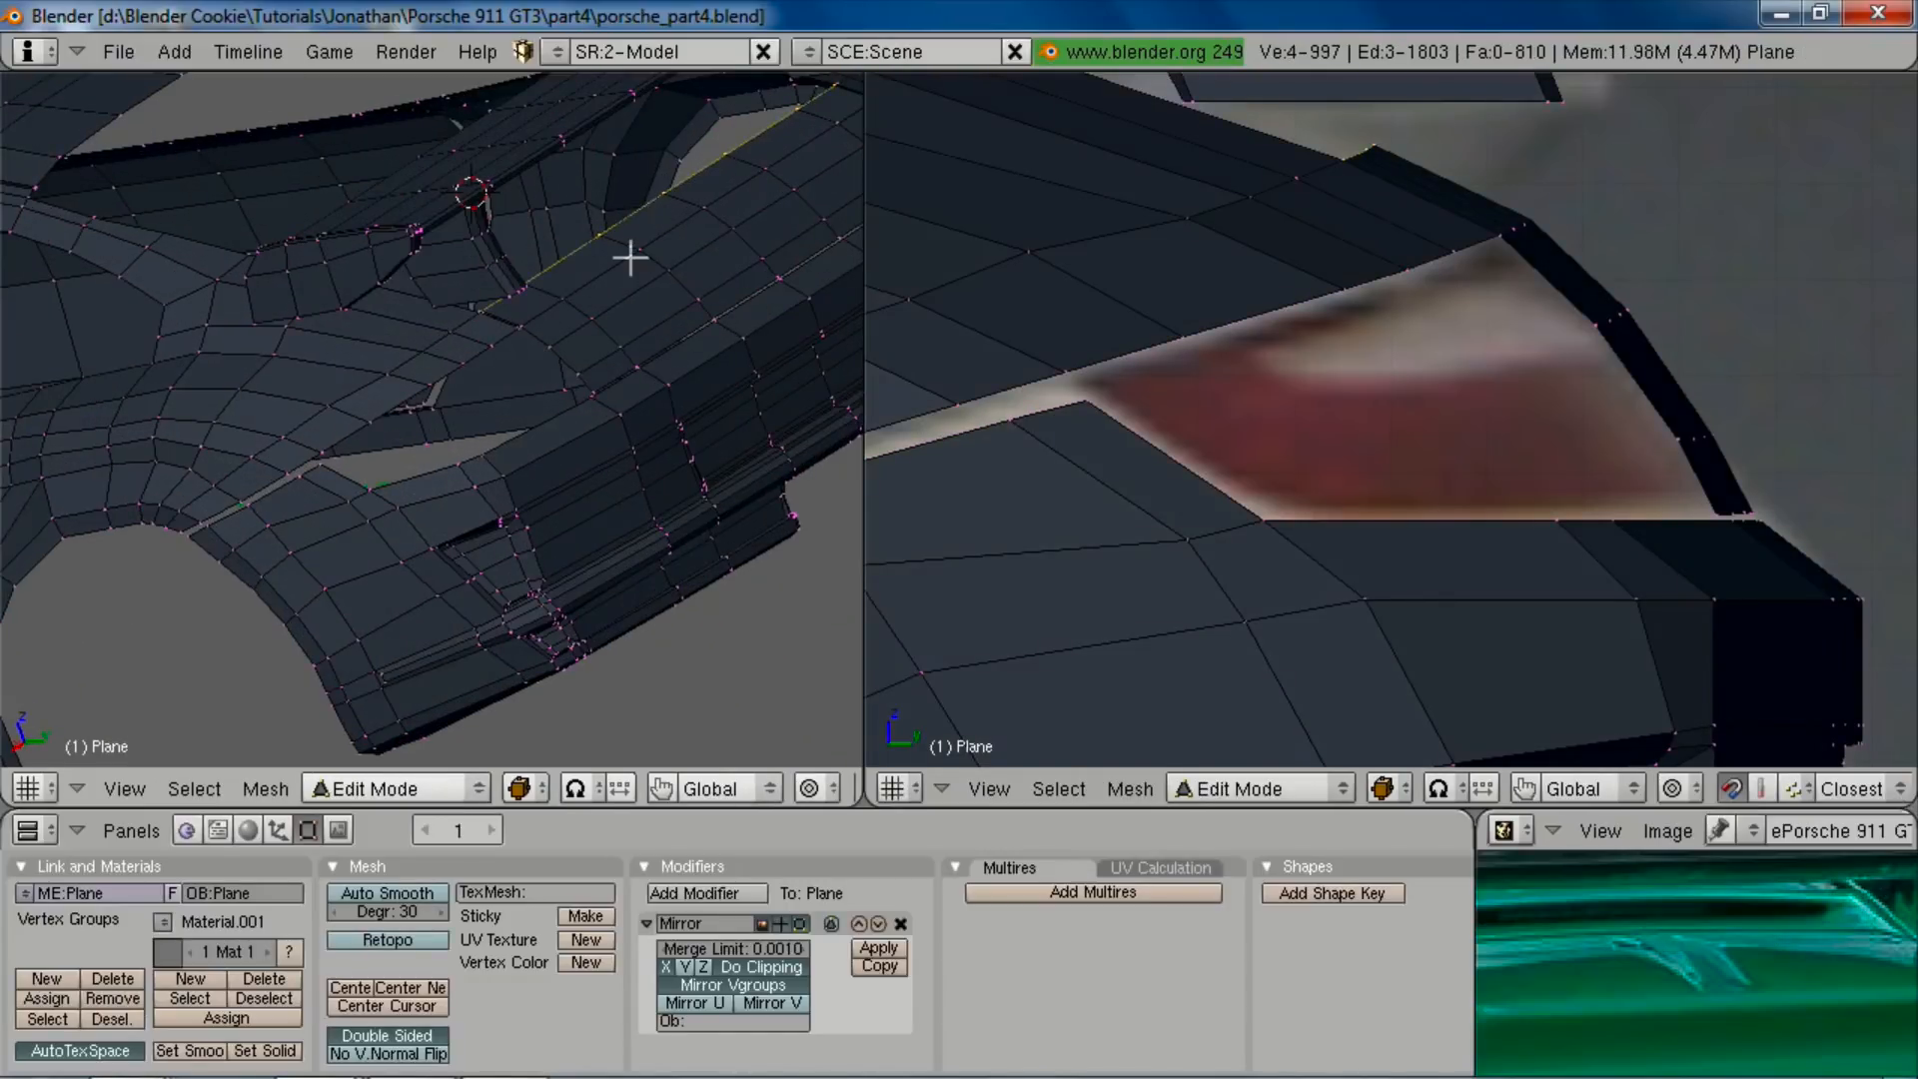
scroll(629, 257, down, 3)
scroll(1495, 454, down, 2)
scroll(1686, 937, down, 3)
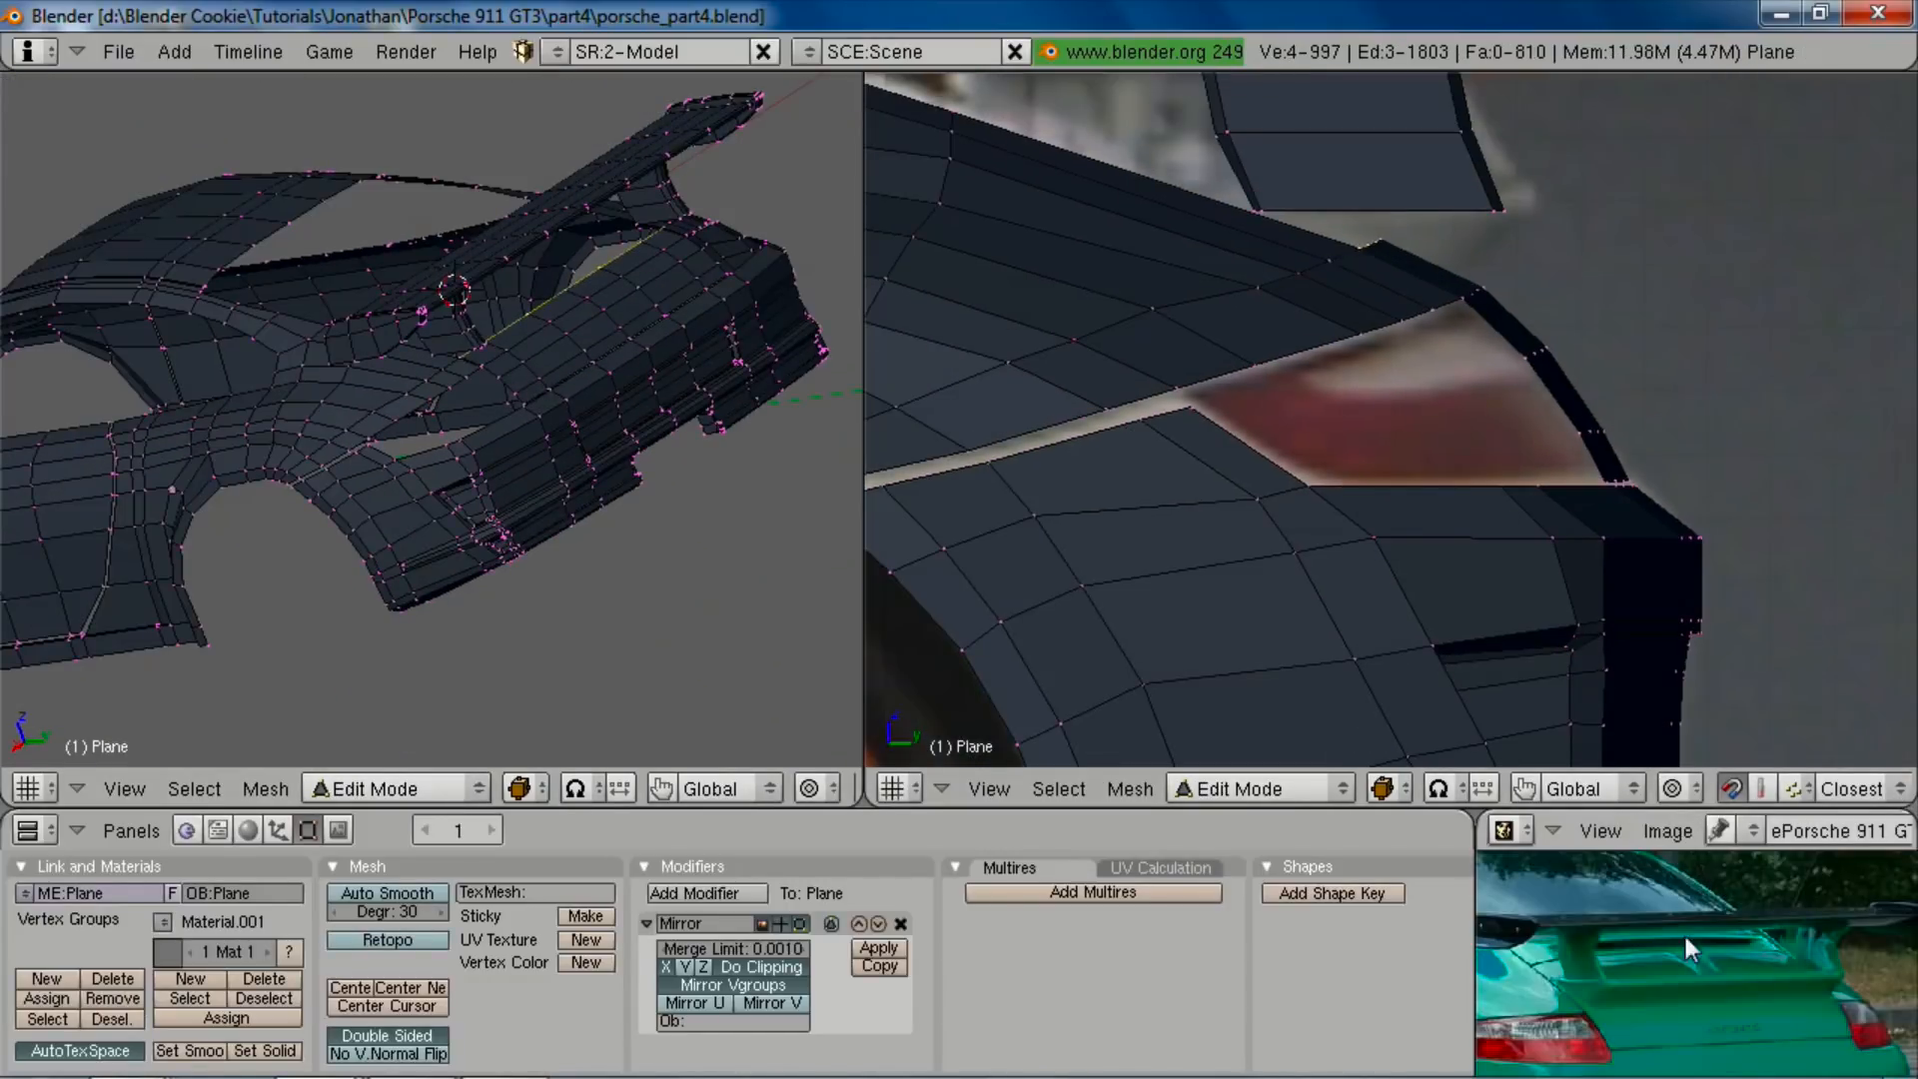
scroll(1674, 973, up, 1)
scroll(1669, 728, down, 4)
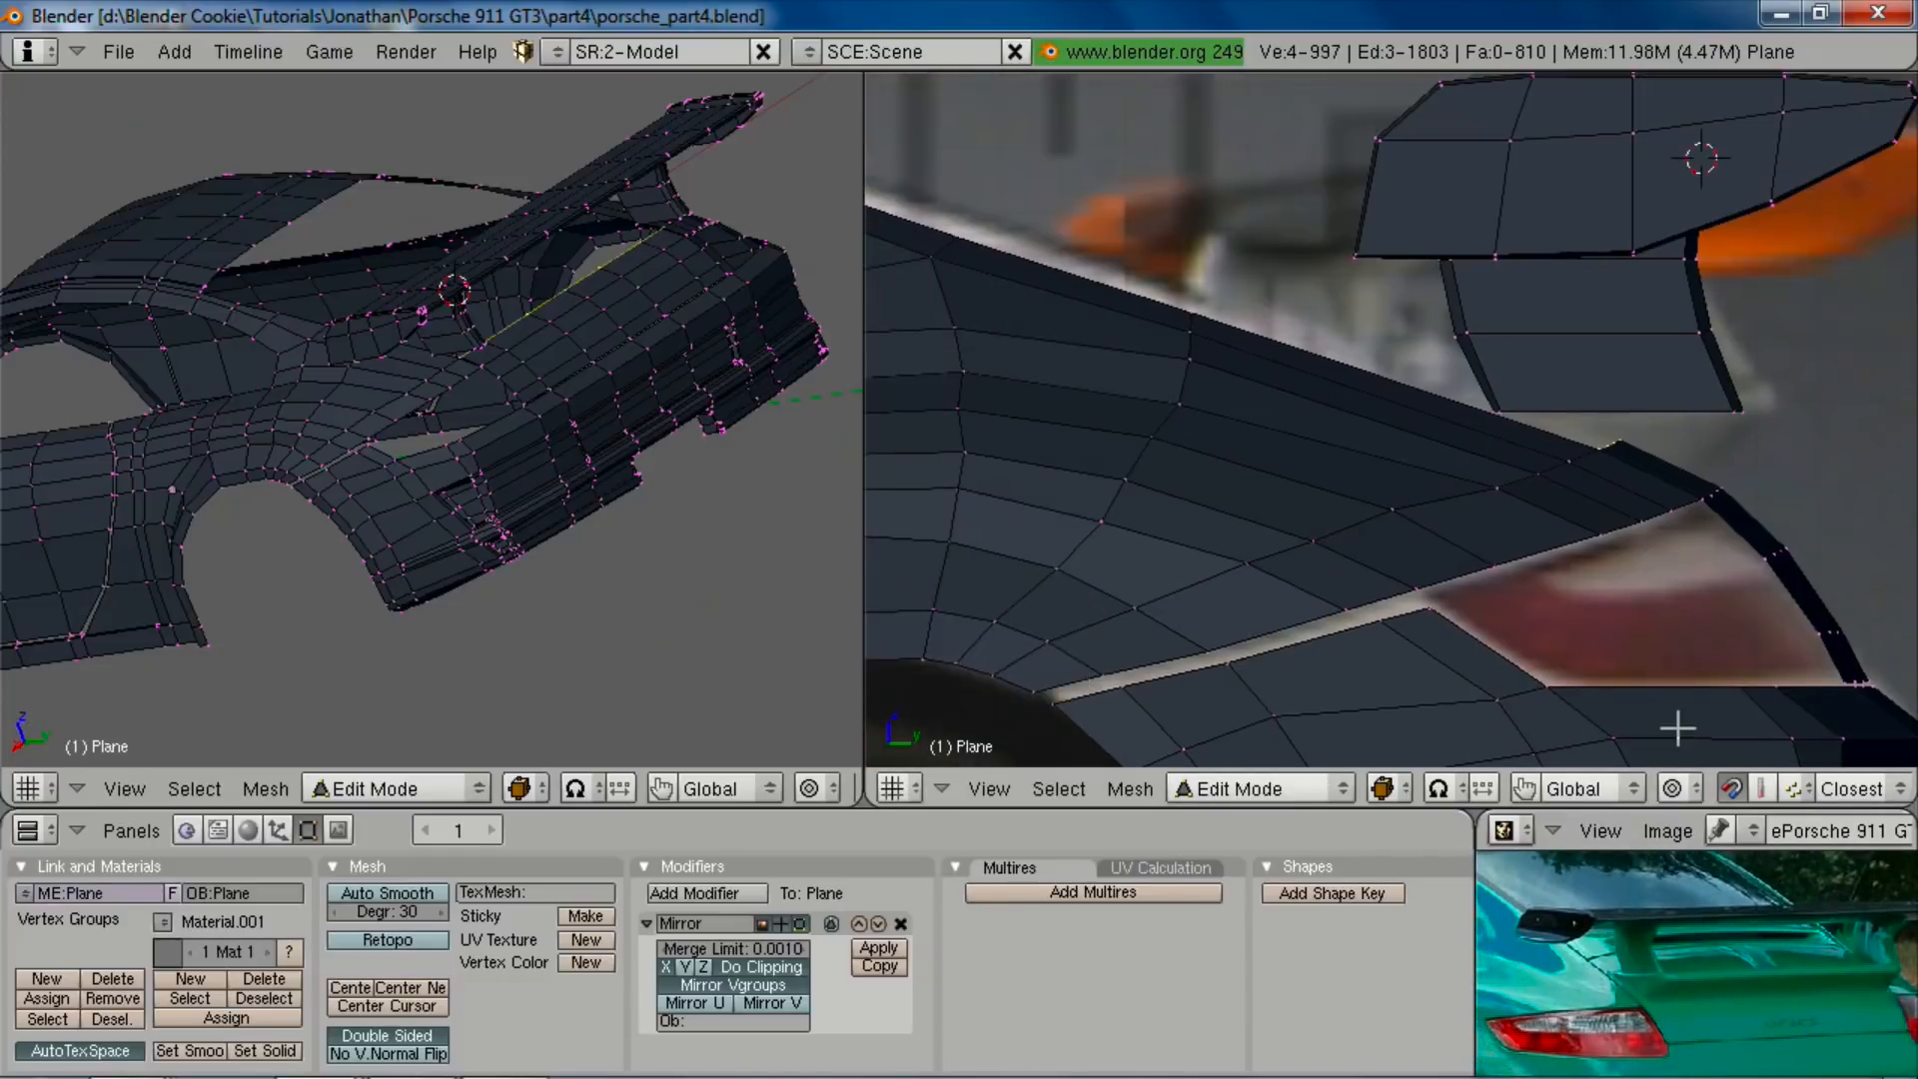
scroll(1551, 485, up, 1)
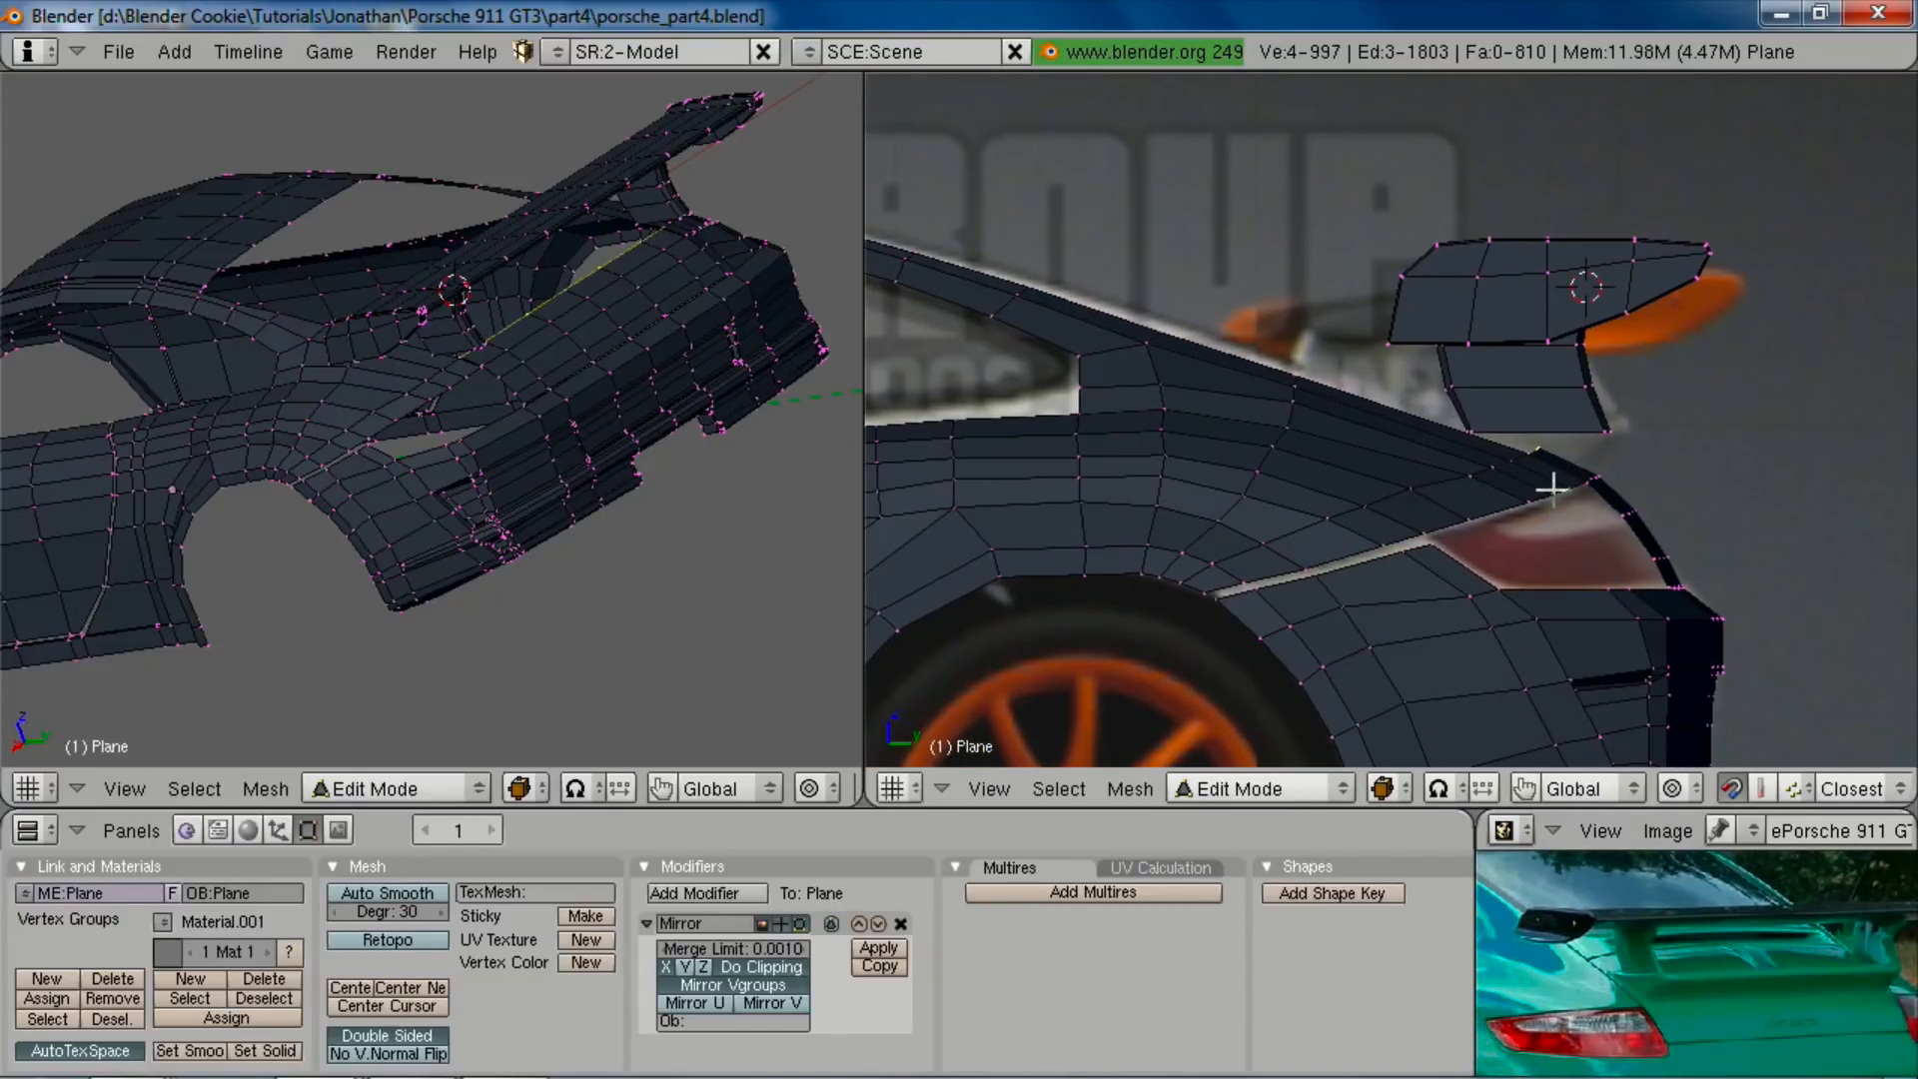
key(shift+h)
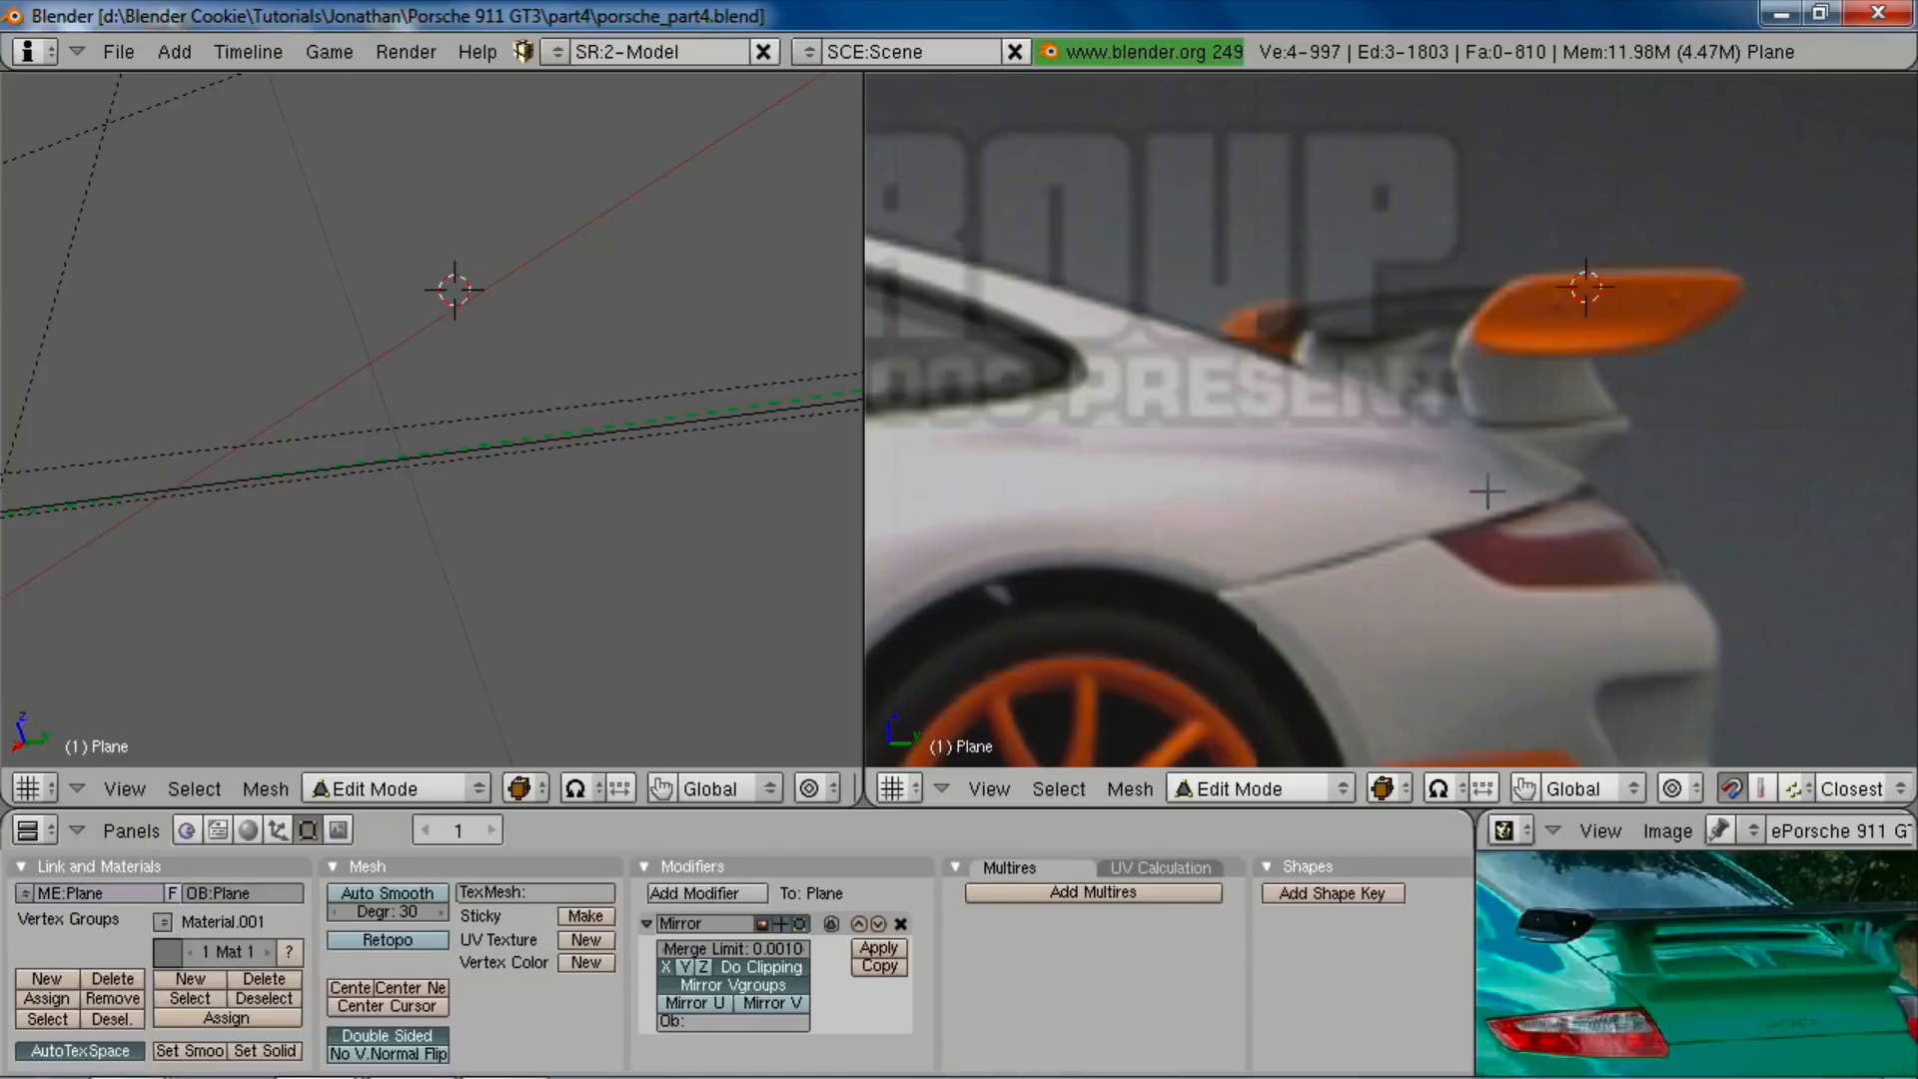
key(alt+h)
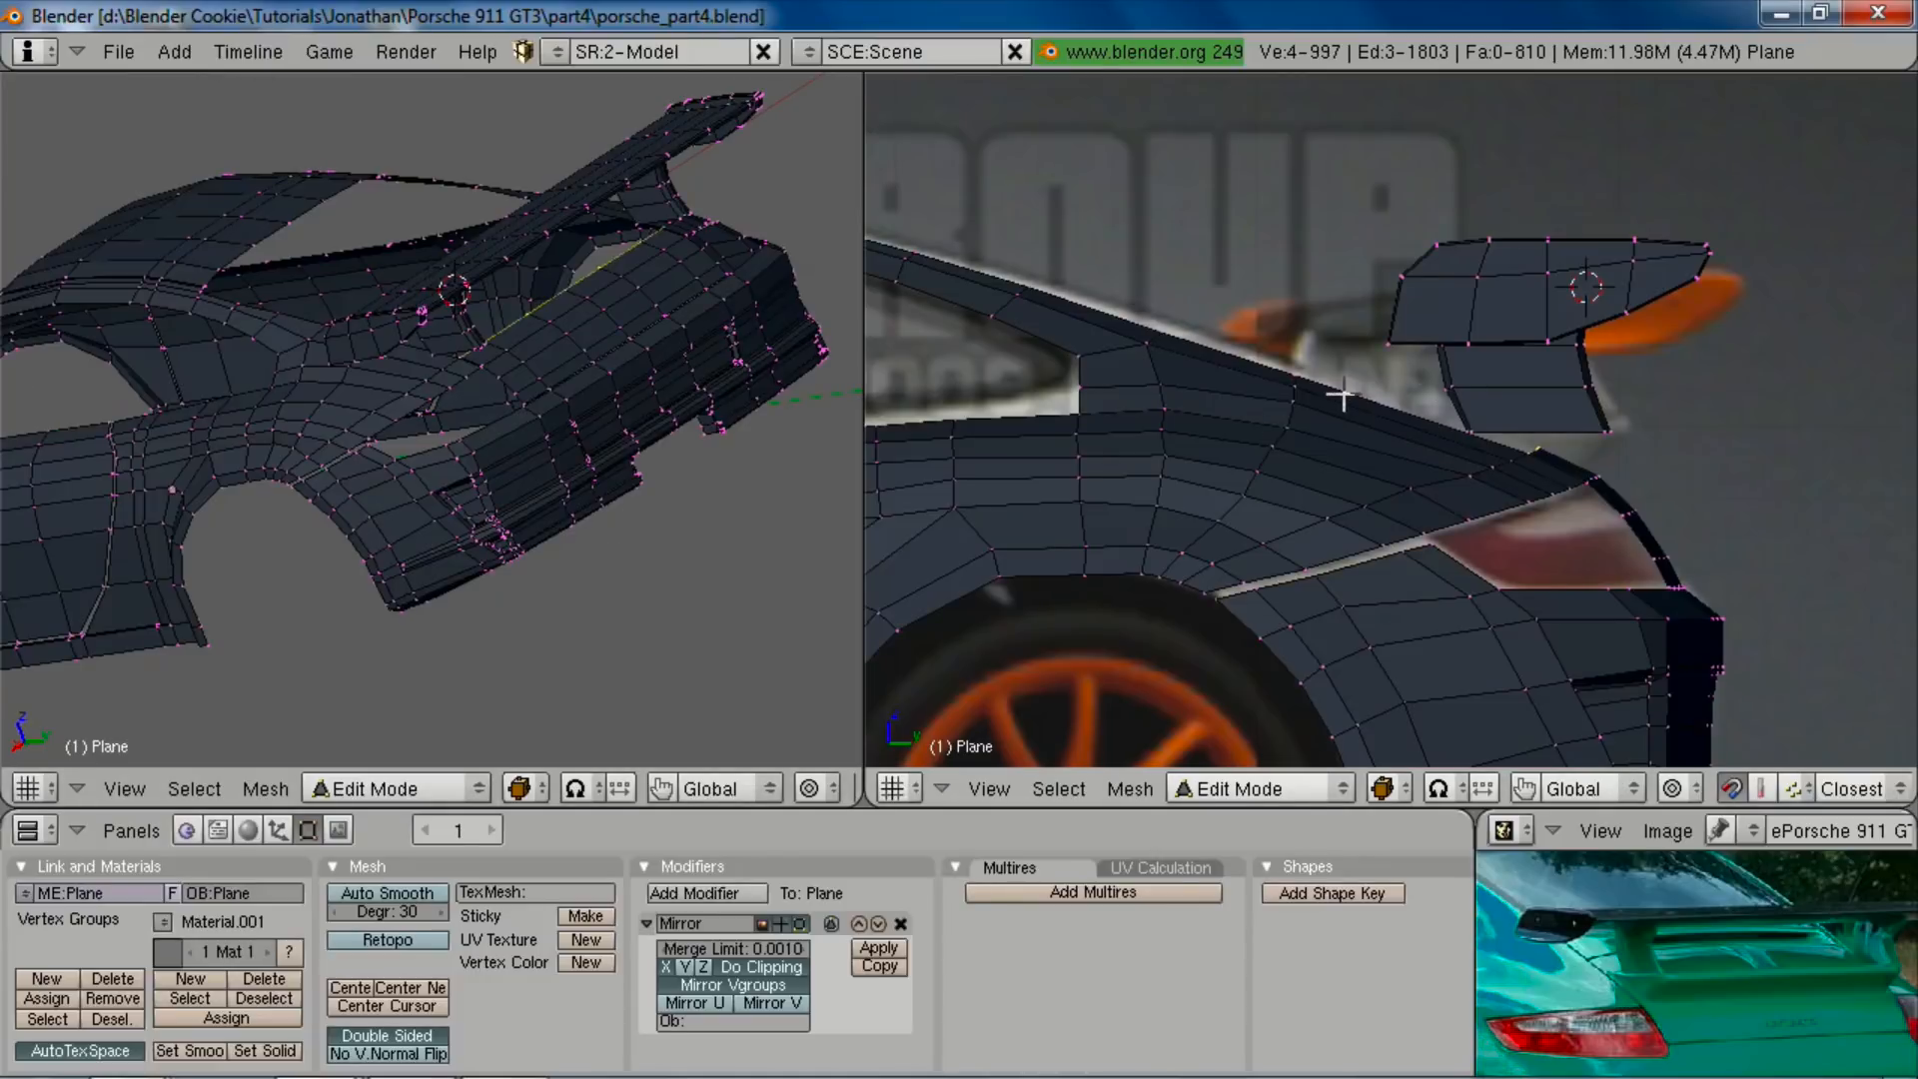
Step: Extrude the engine lid's front edge forward and up along the body slope, and pull it back to end below the lid vents
key(ctrl+KP_1)
scroll(306, 394, up, 5)
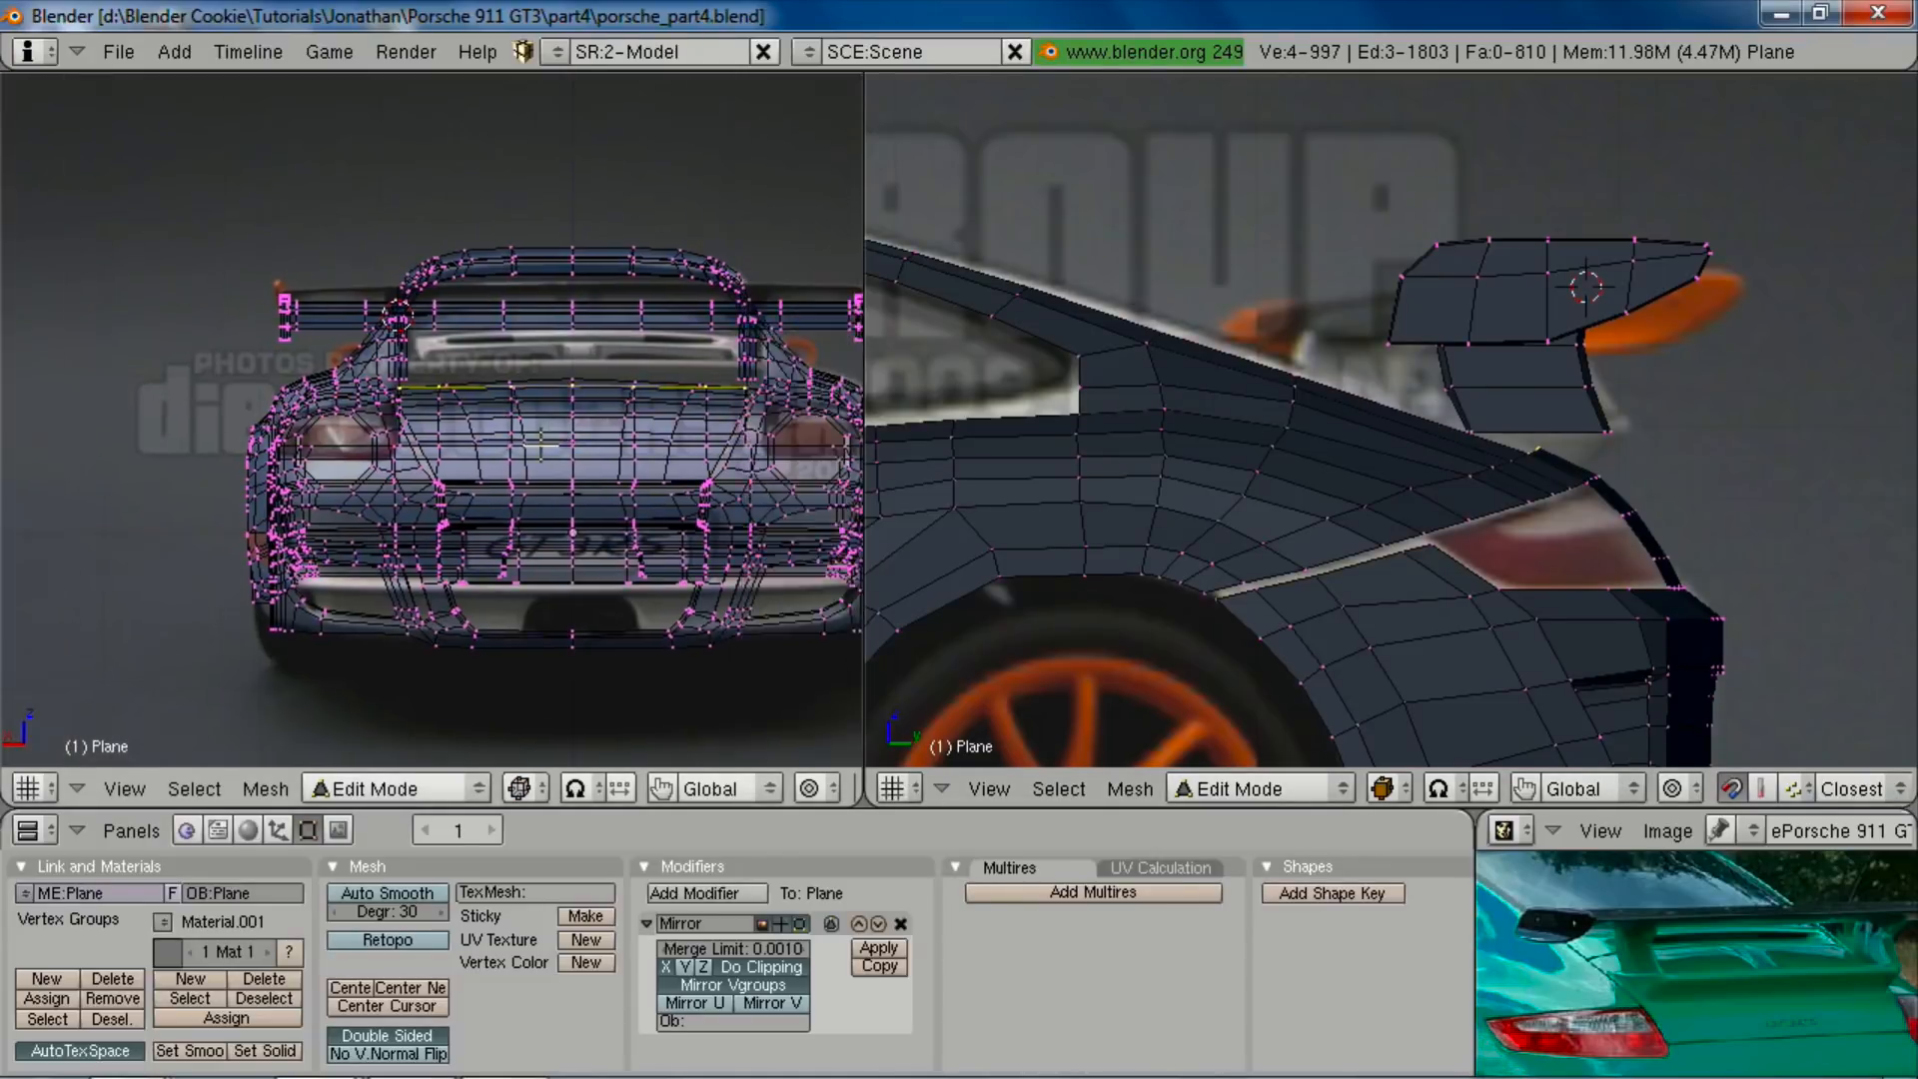
key(e)
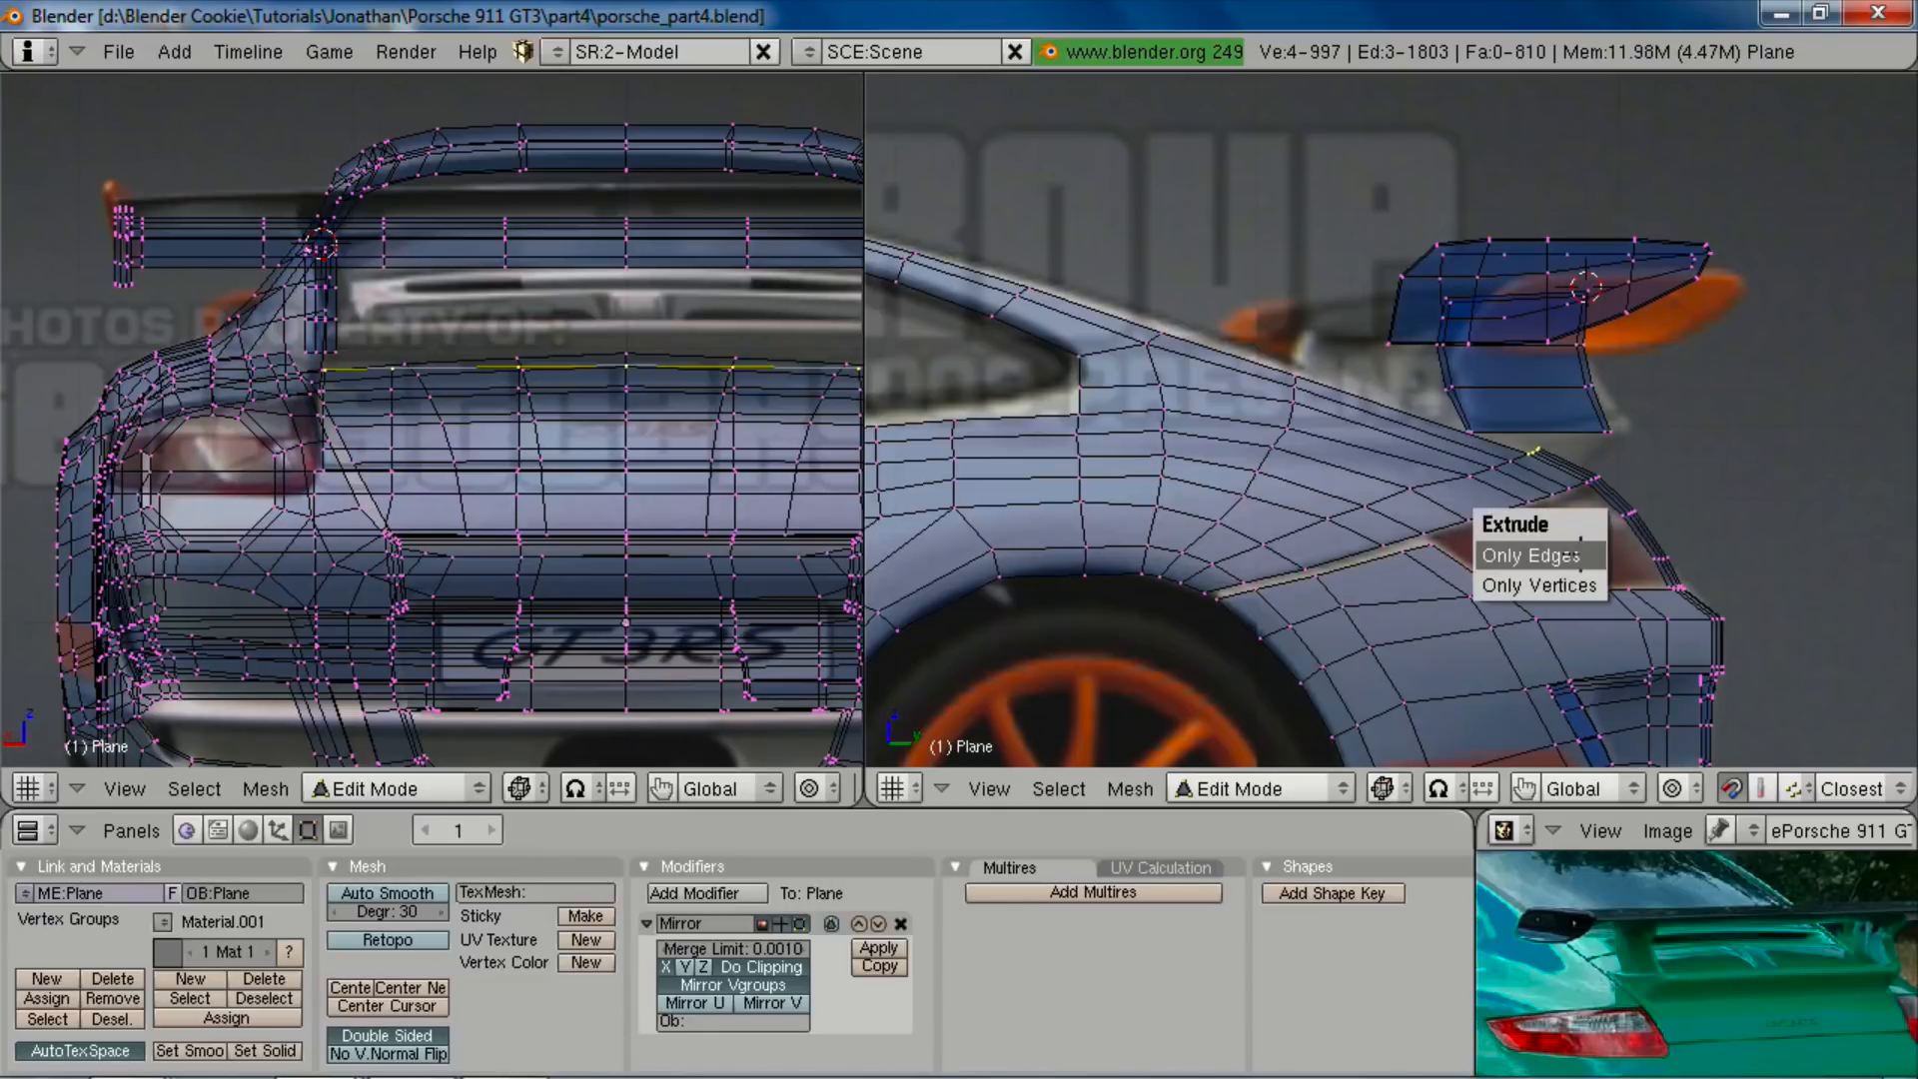
click(1598, 553)
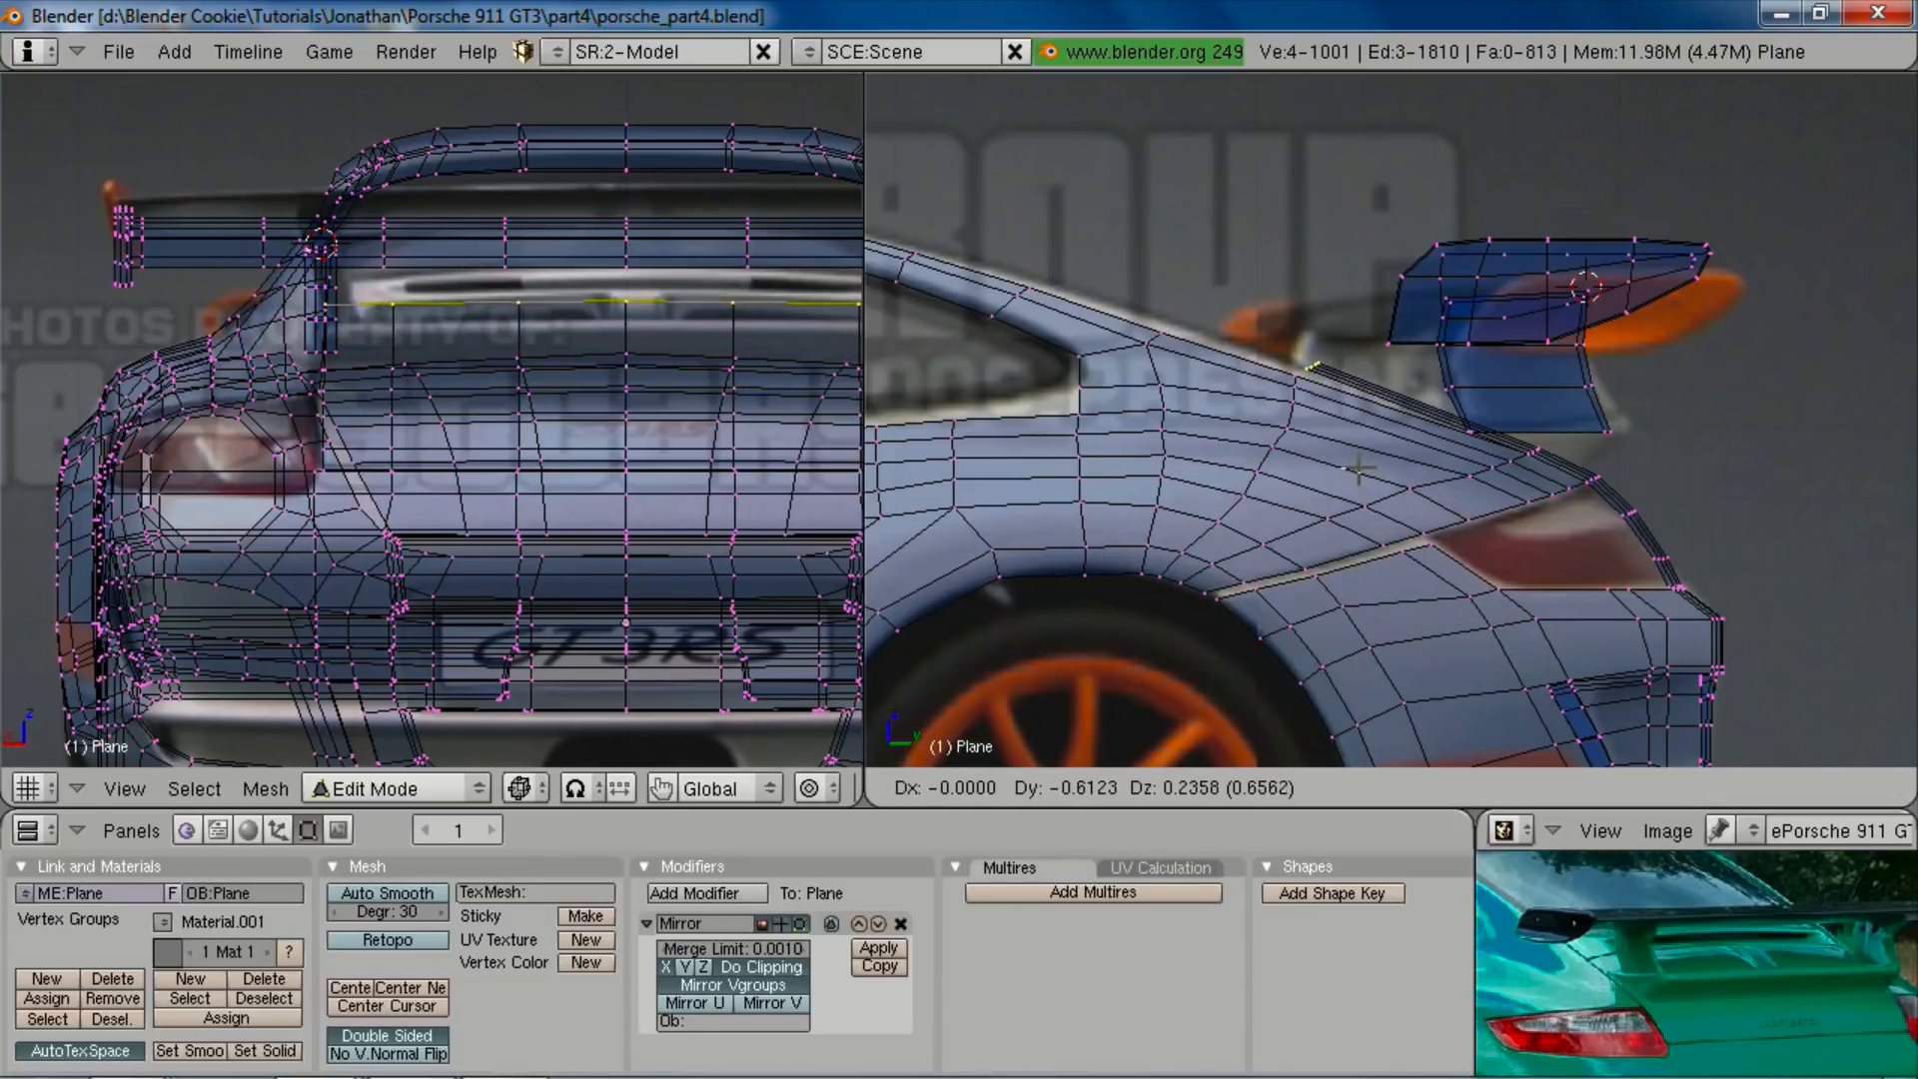
key(Return)
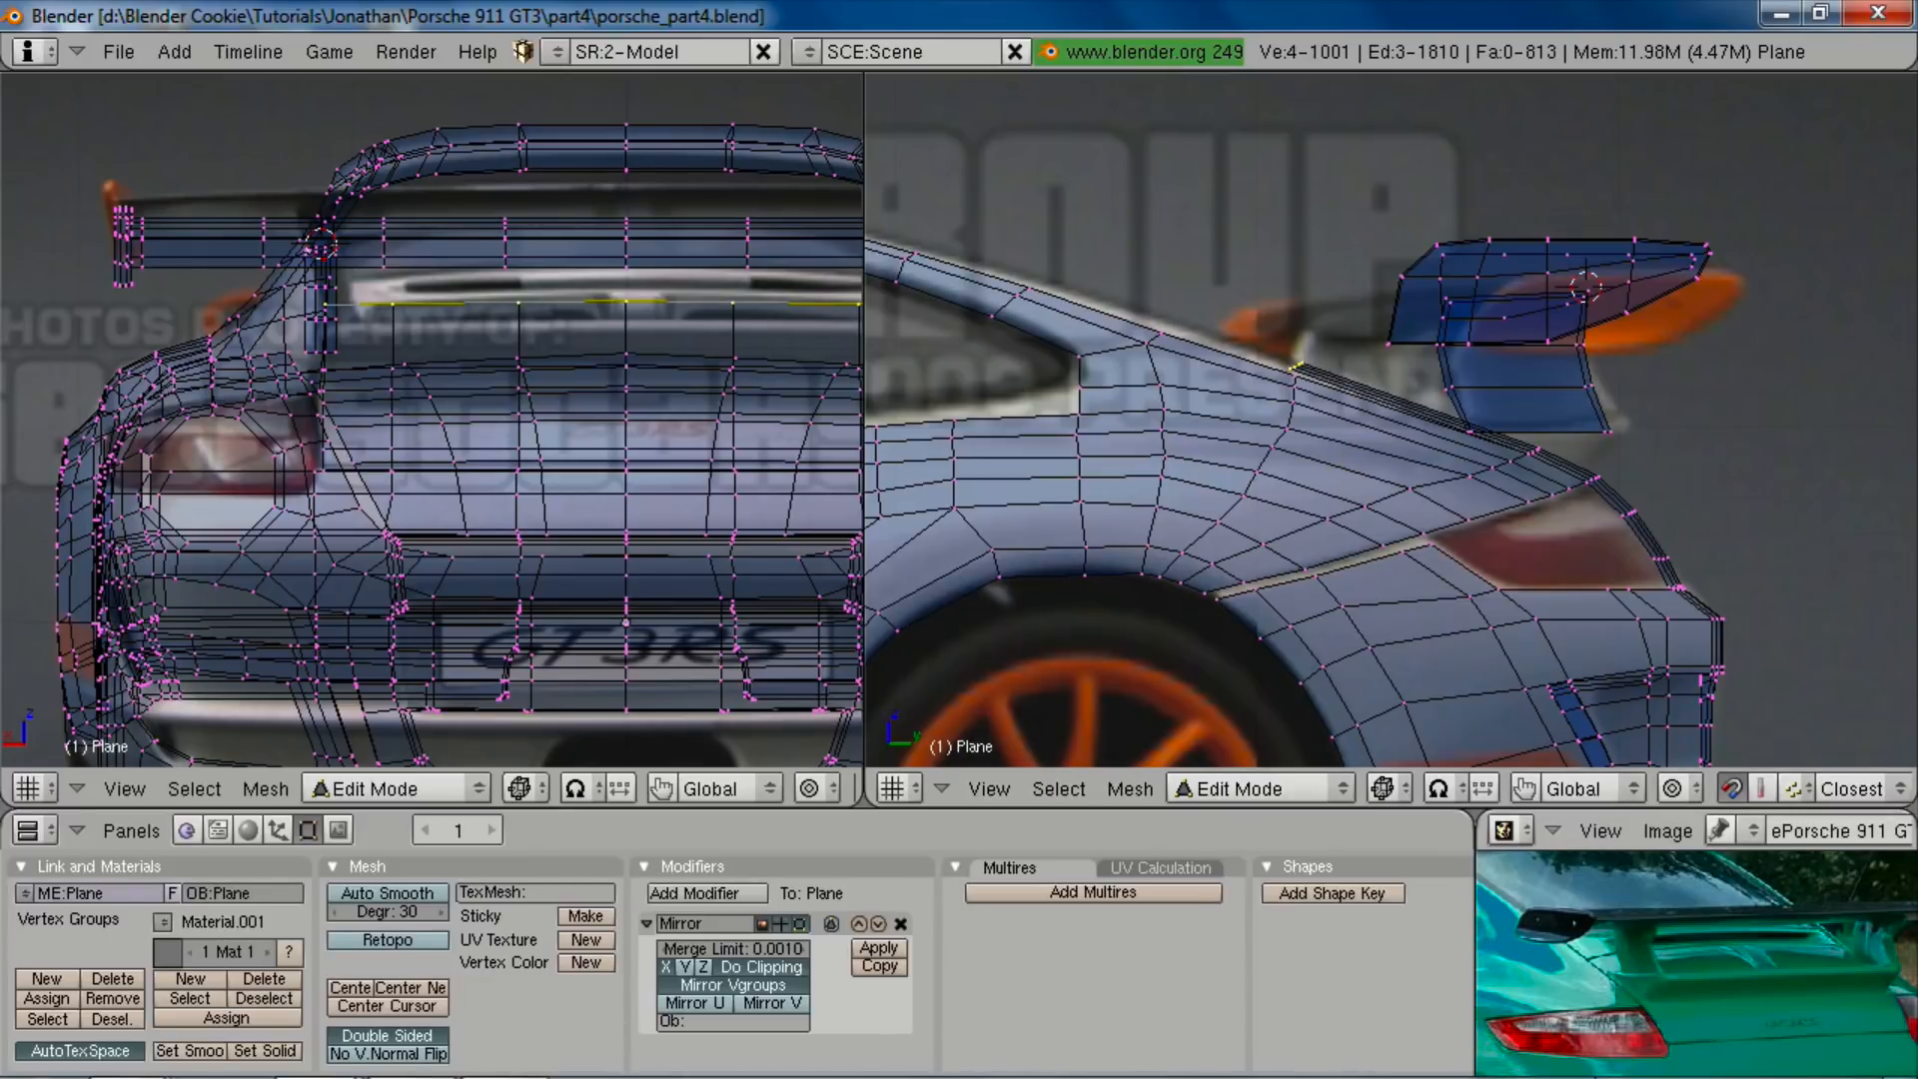
key(g)
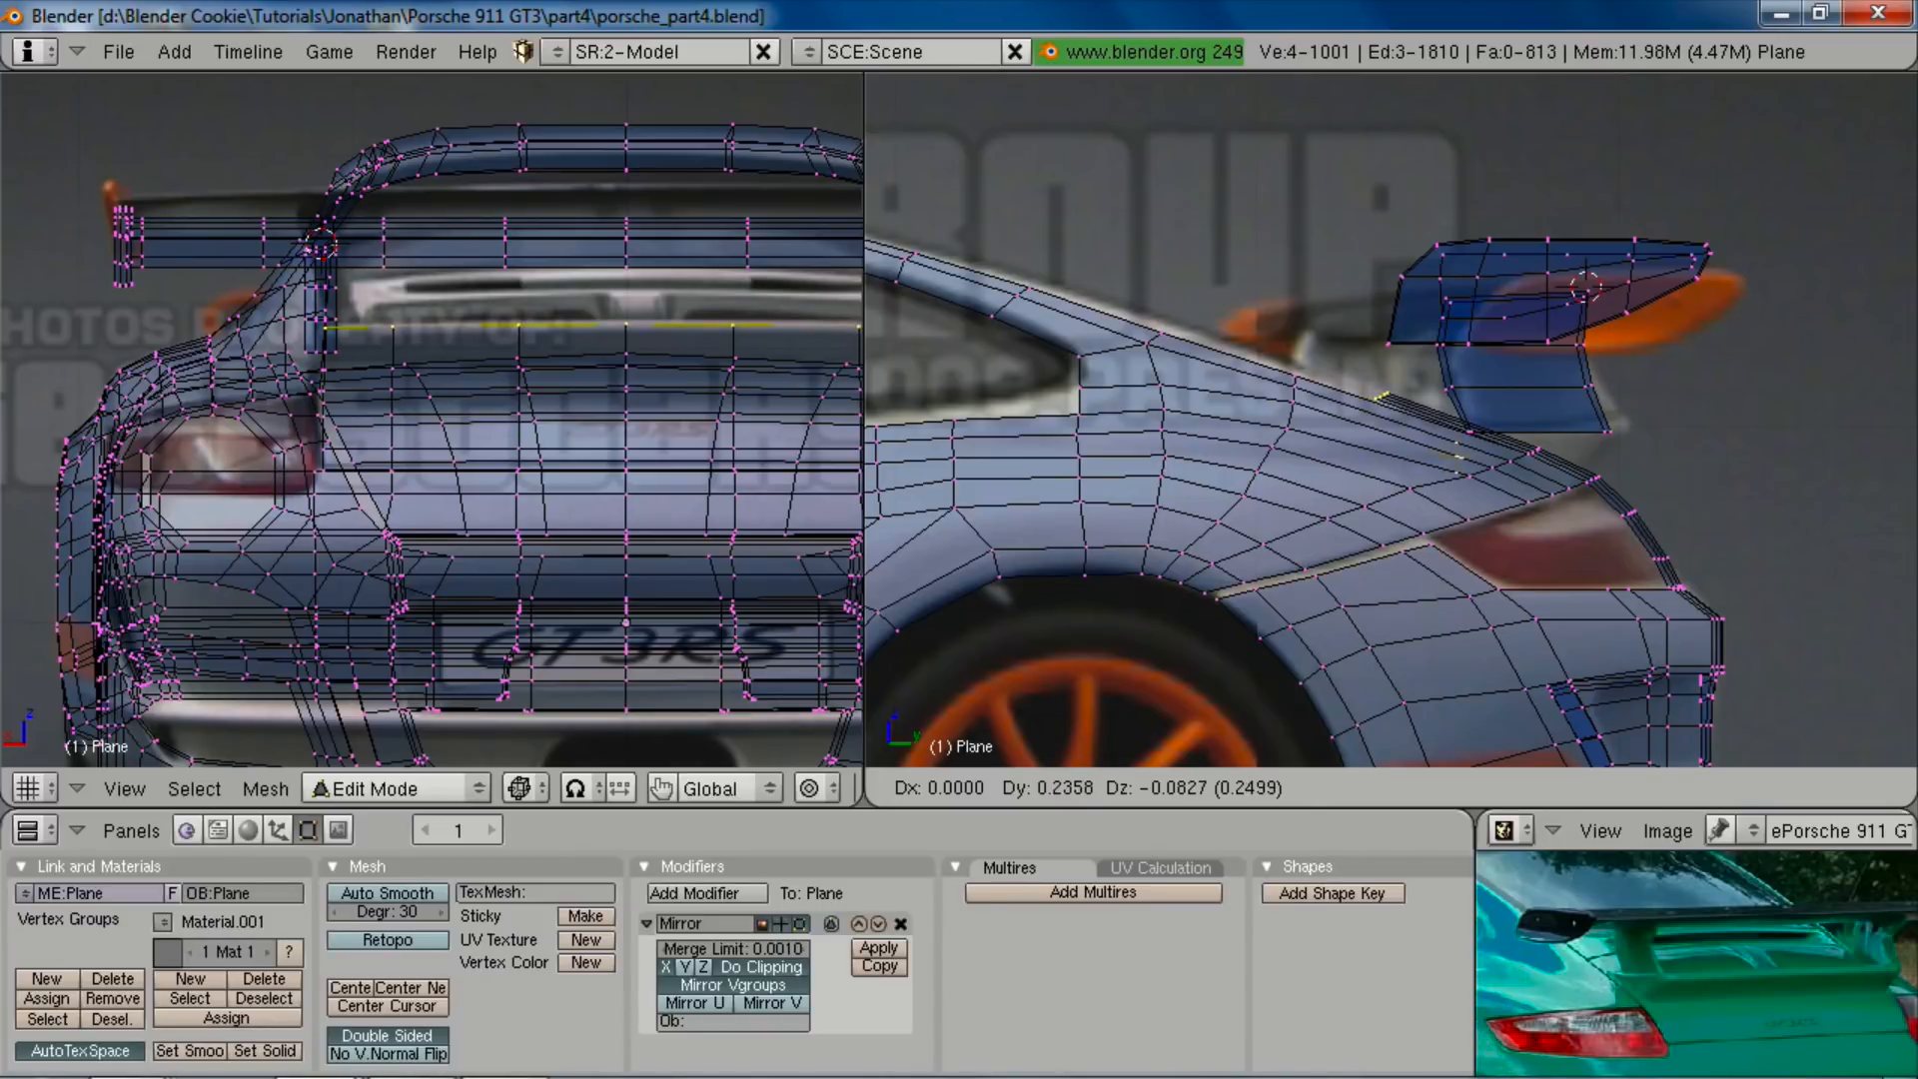
click(1639, 672)
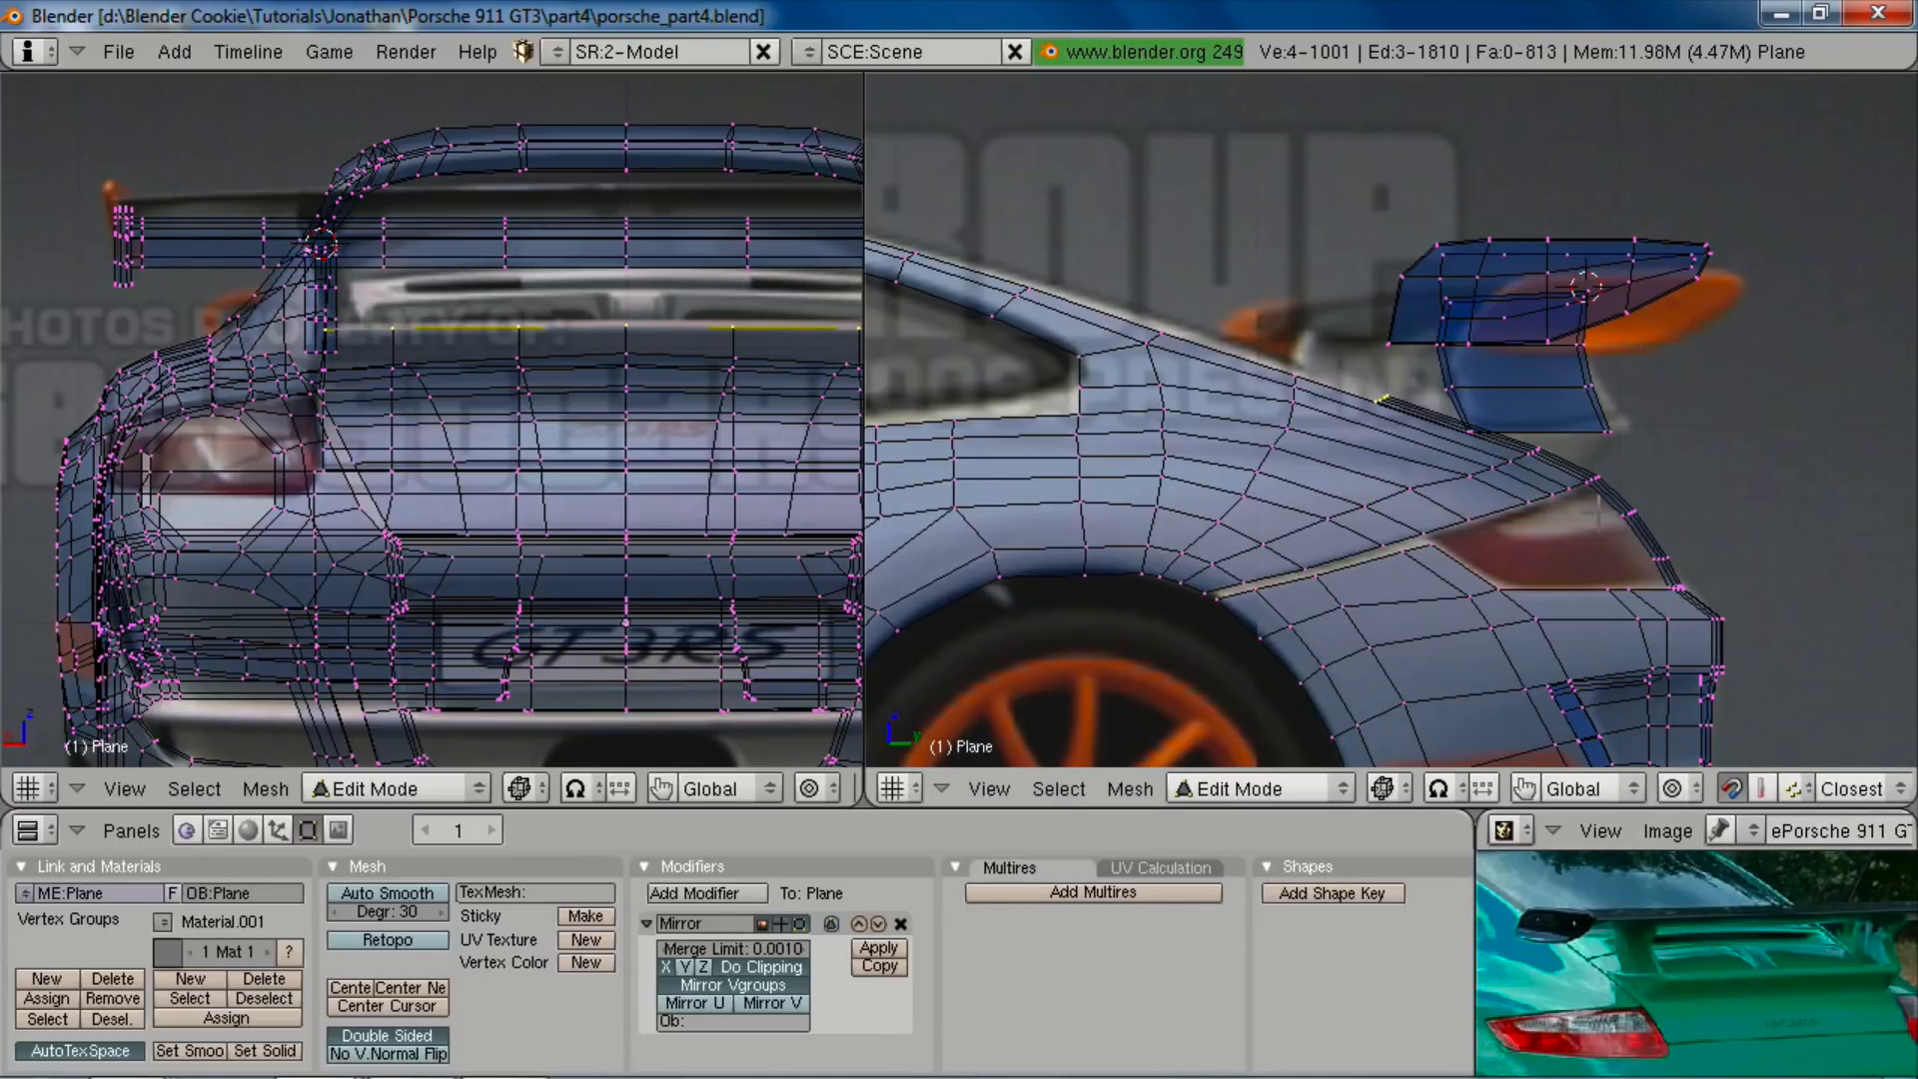
Step: Check the rear in the green car photo, and shift and rotate the extruded lid edge in the side view
scroll(1591, 577, down, 1)
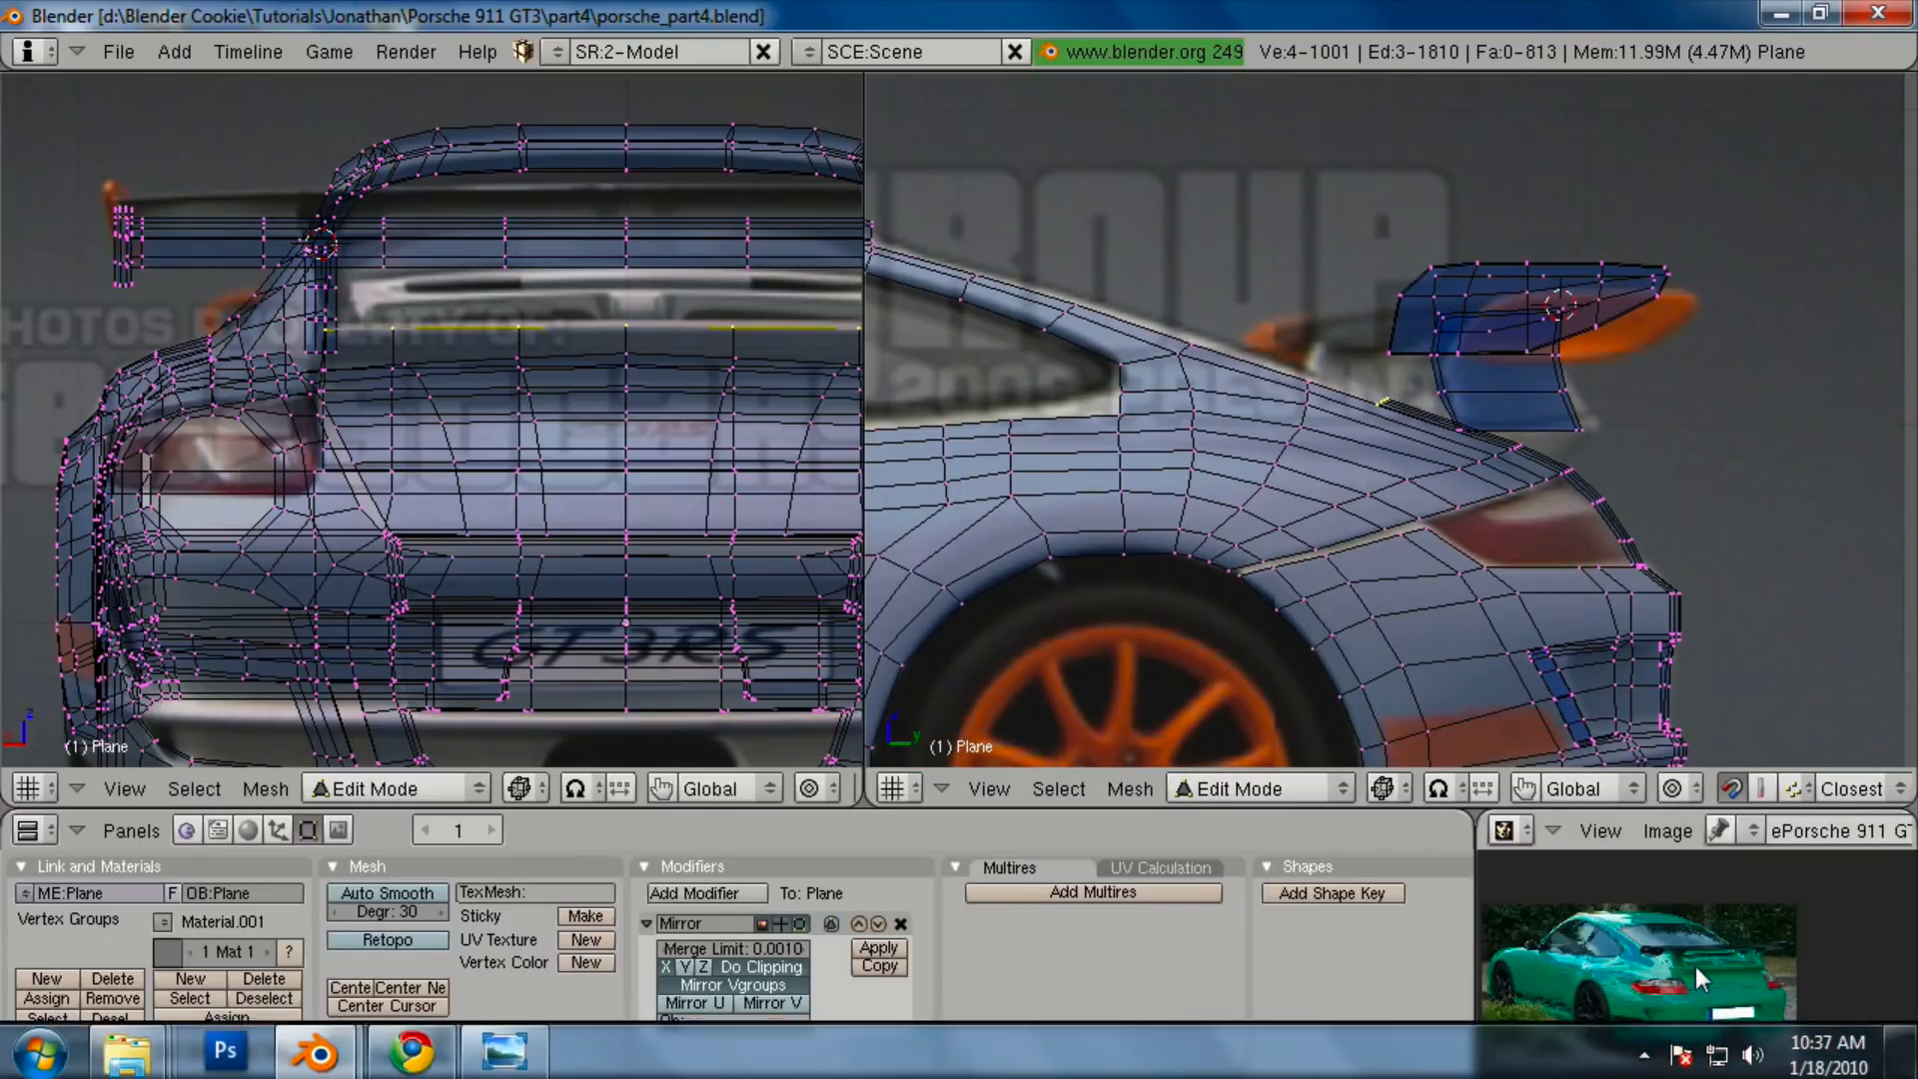
scroll(1697, 949, down, 2)
scroll(1702, 935, up, 3)
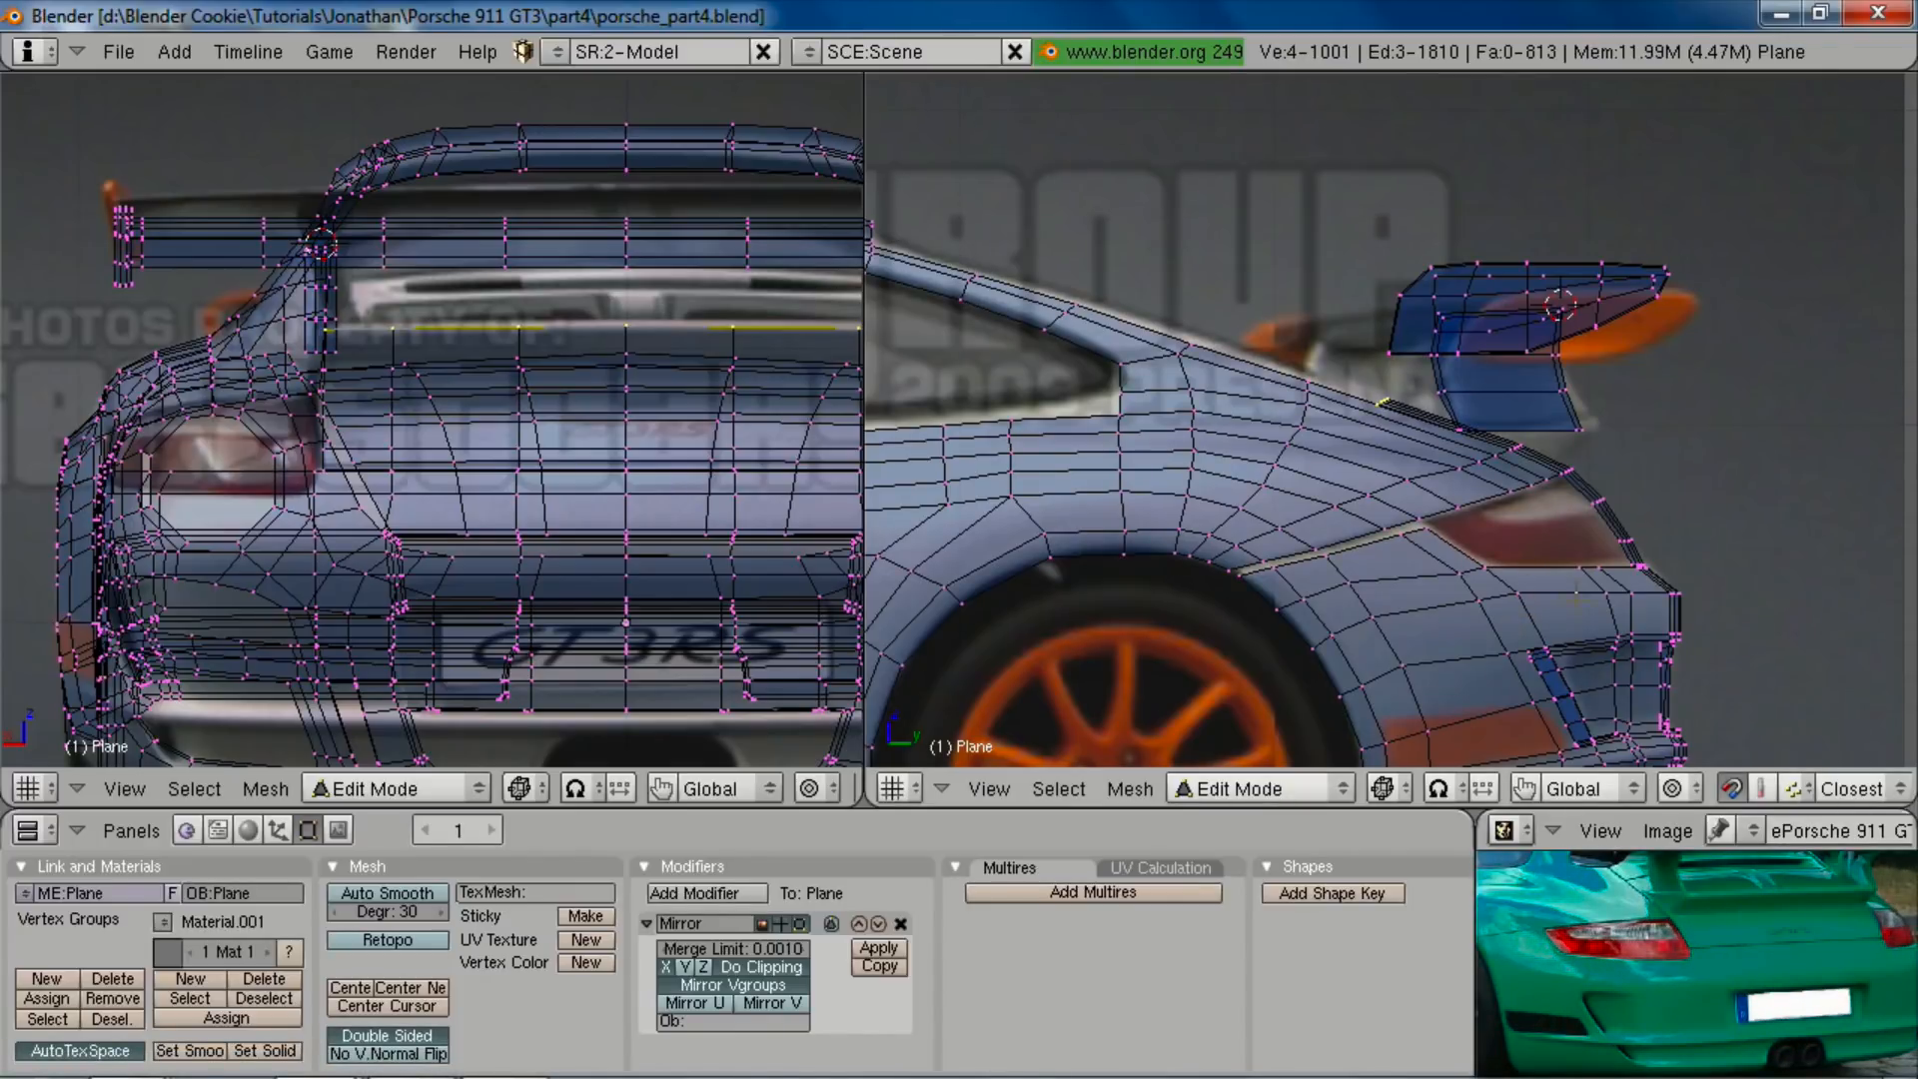
scroll(1442, 514, up, 1)
key(g)
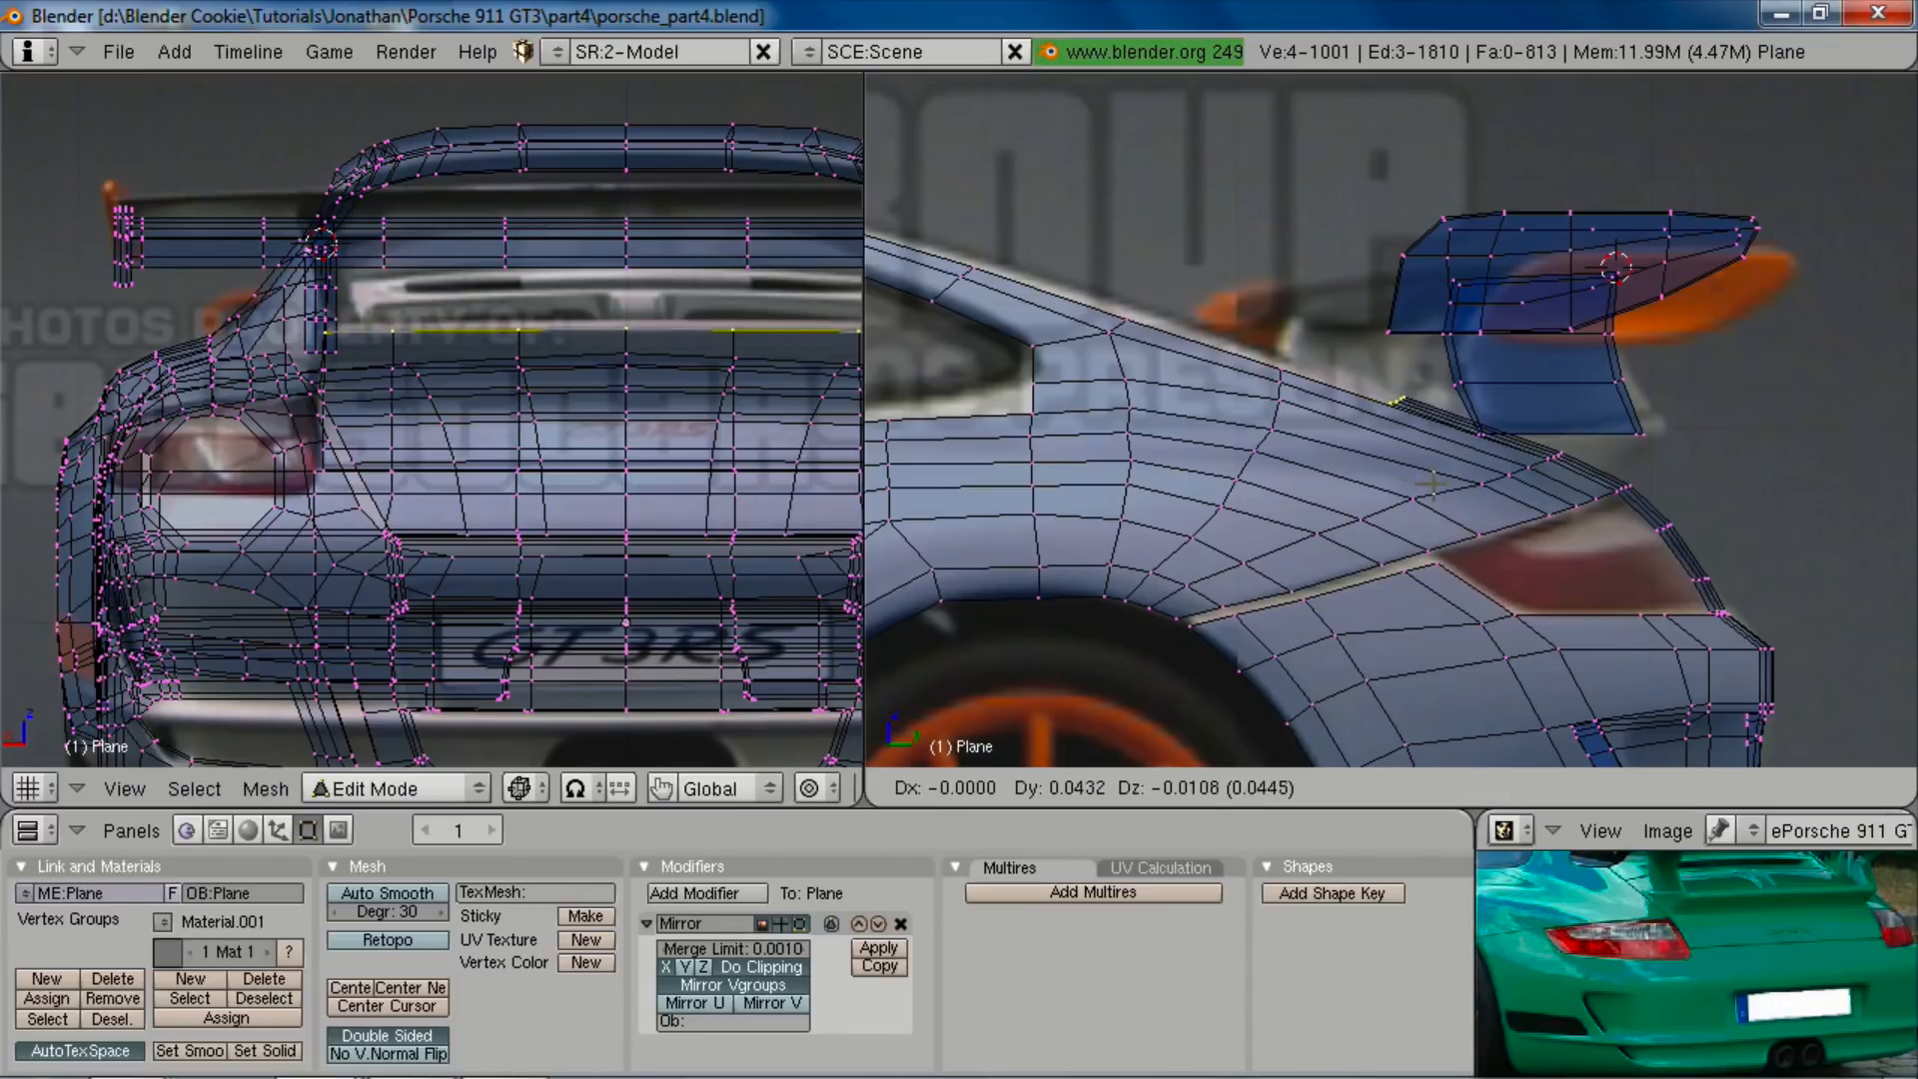
key(r)
click(1495, 503)
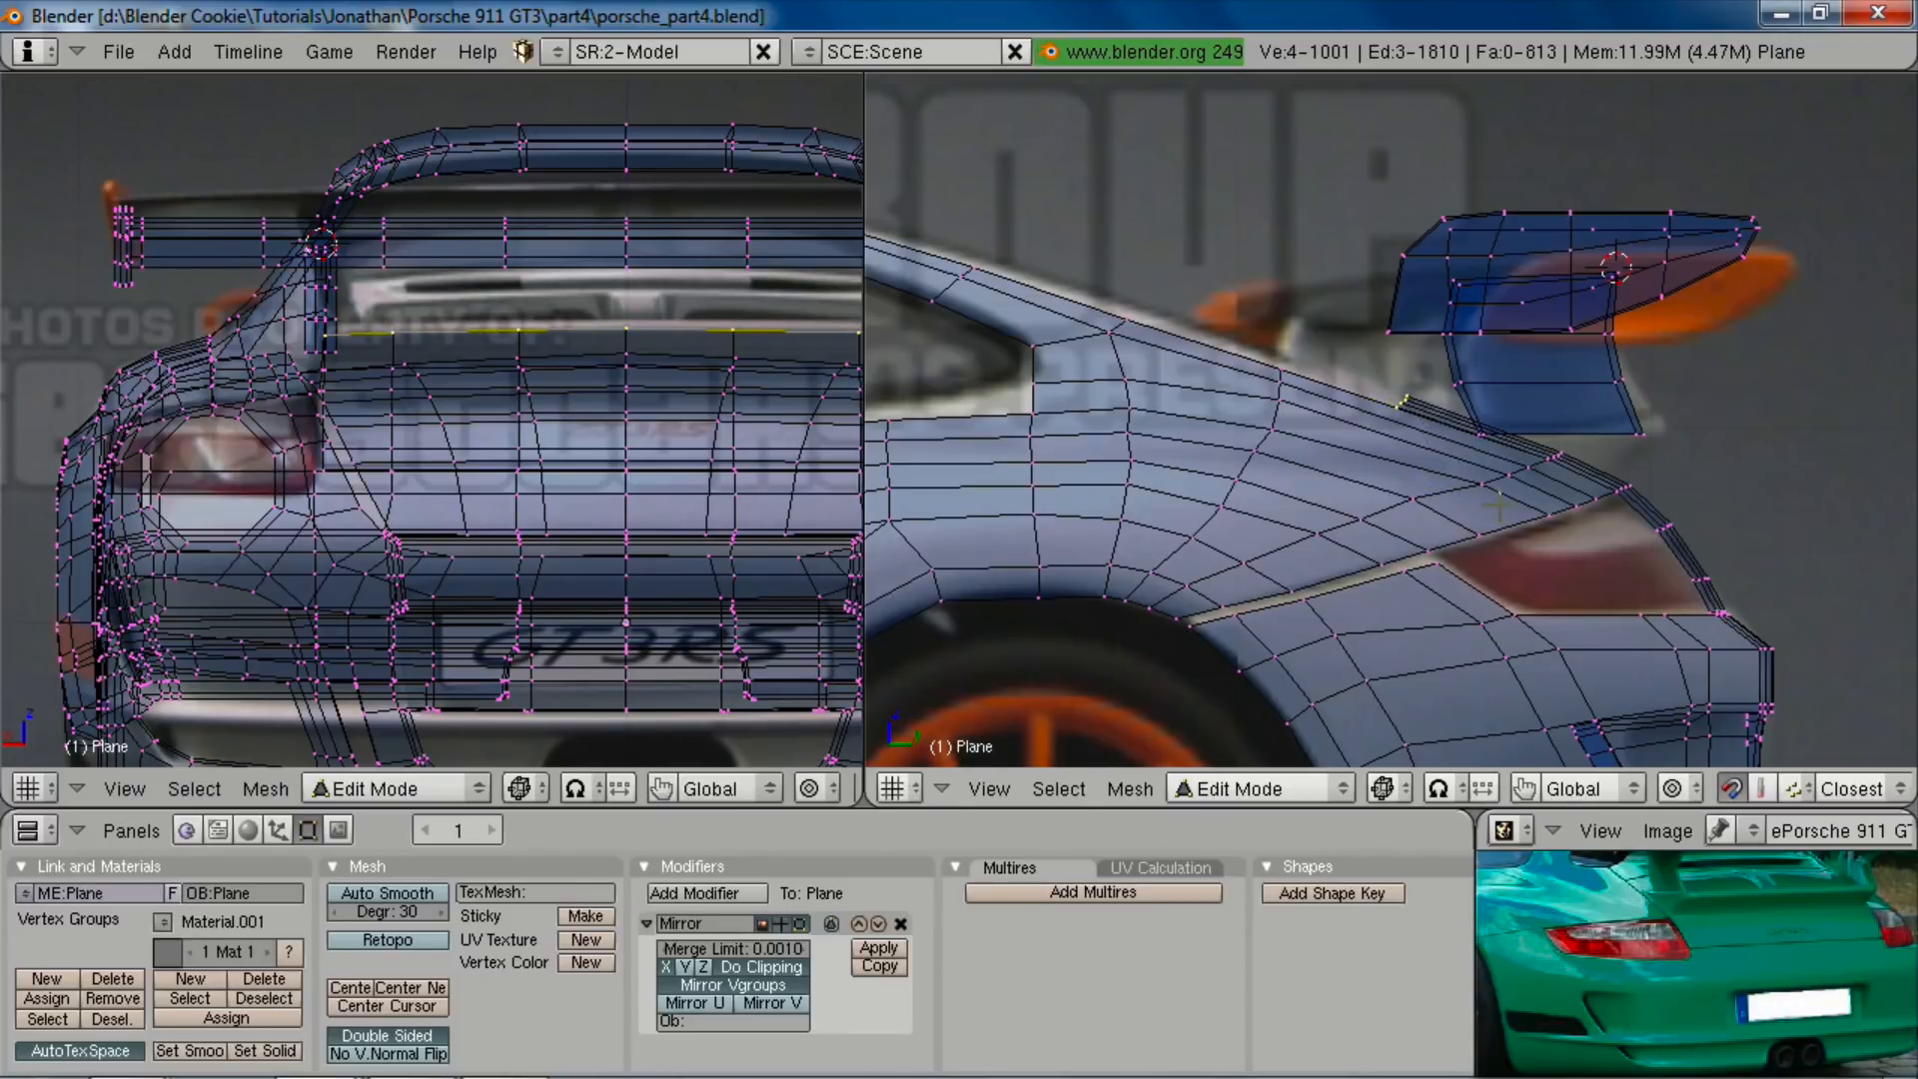
Step: Refine the extruded lid edge's position and tilt against the body slope, with the side view in solid shading
scroll(1488, 492, up, 1)
key(z)
key(g)
click(1485, 489)
key(r)
click(1474, 504)
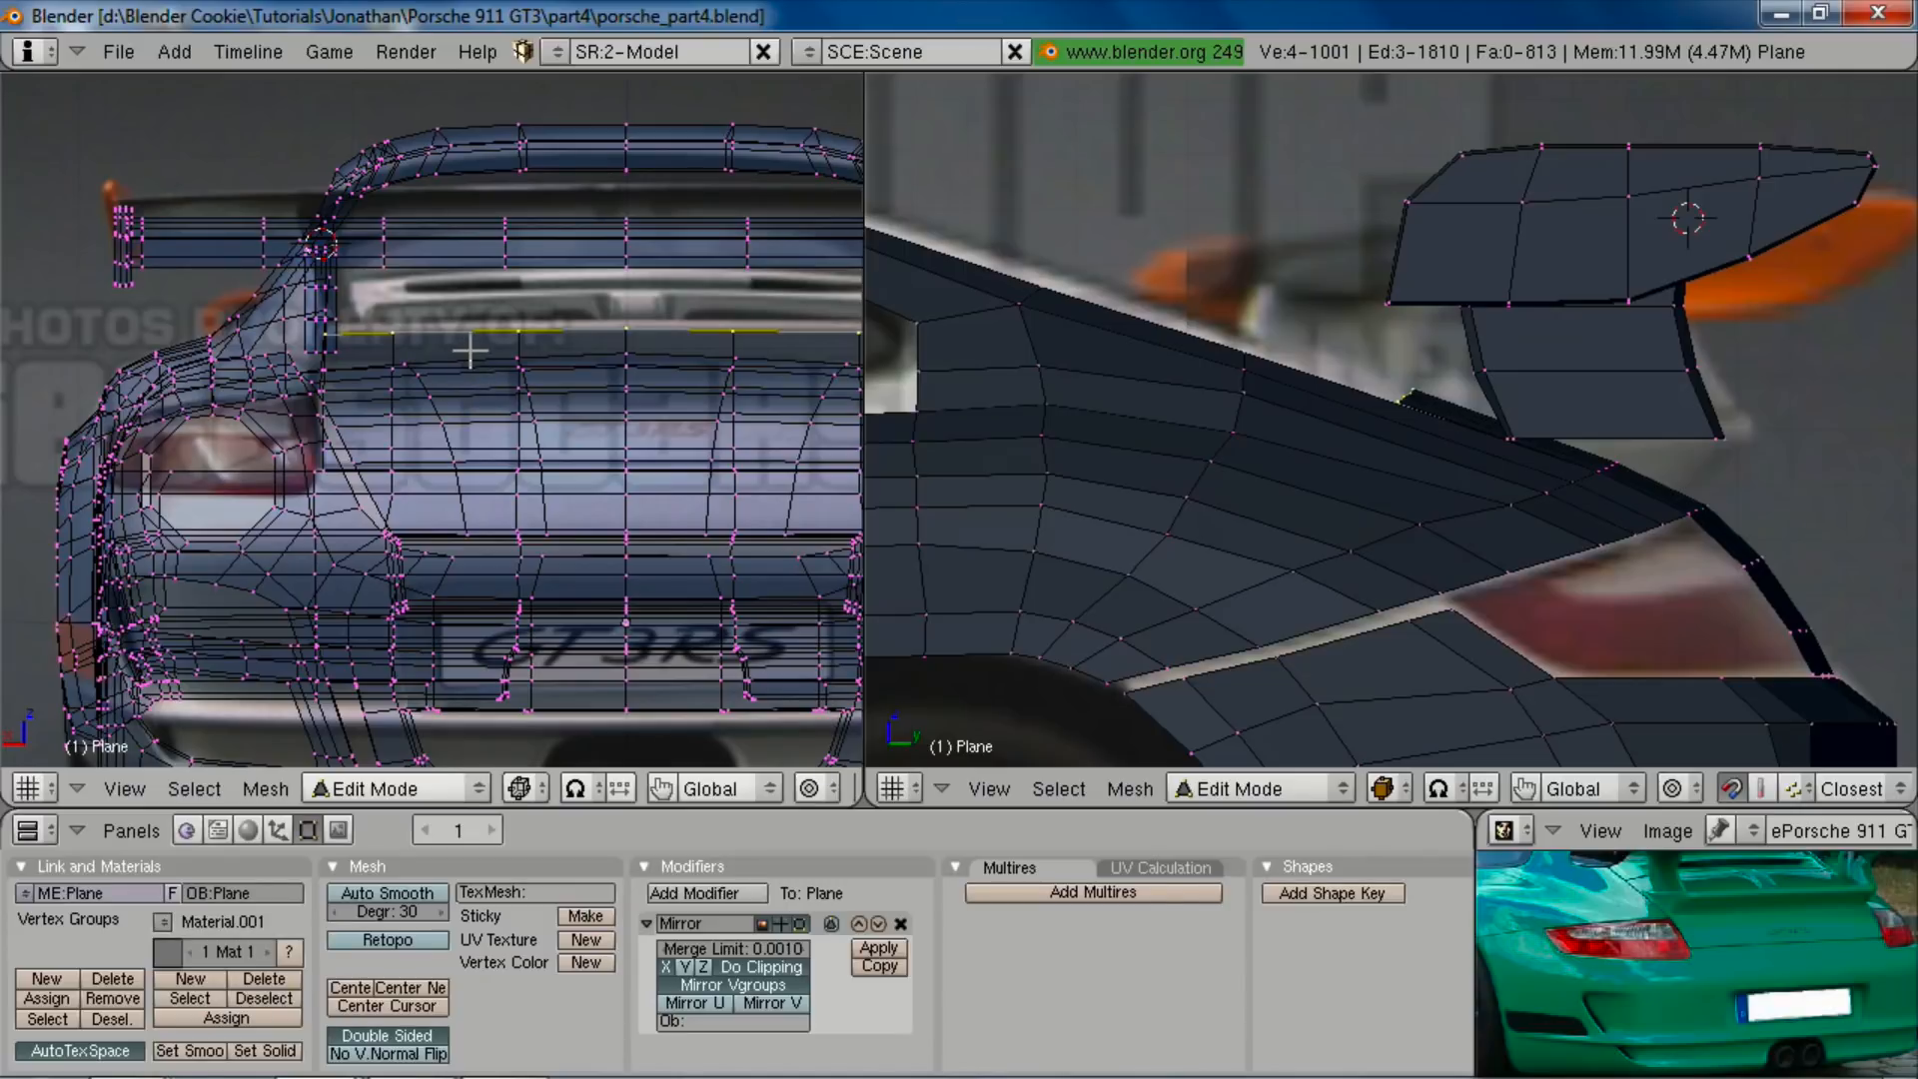
Step: Check the rear photo with the mesh hidden, and add a loop cut across the engine lid's extruded front strip, about halfway along it
scroll(509, 392, down, 5)
scroll(543, 407, up, 2)
scroll(545, 403, down, 2)
key(2)
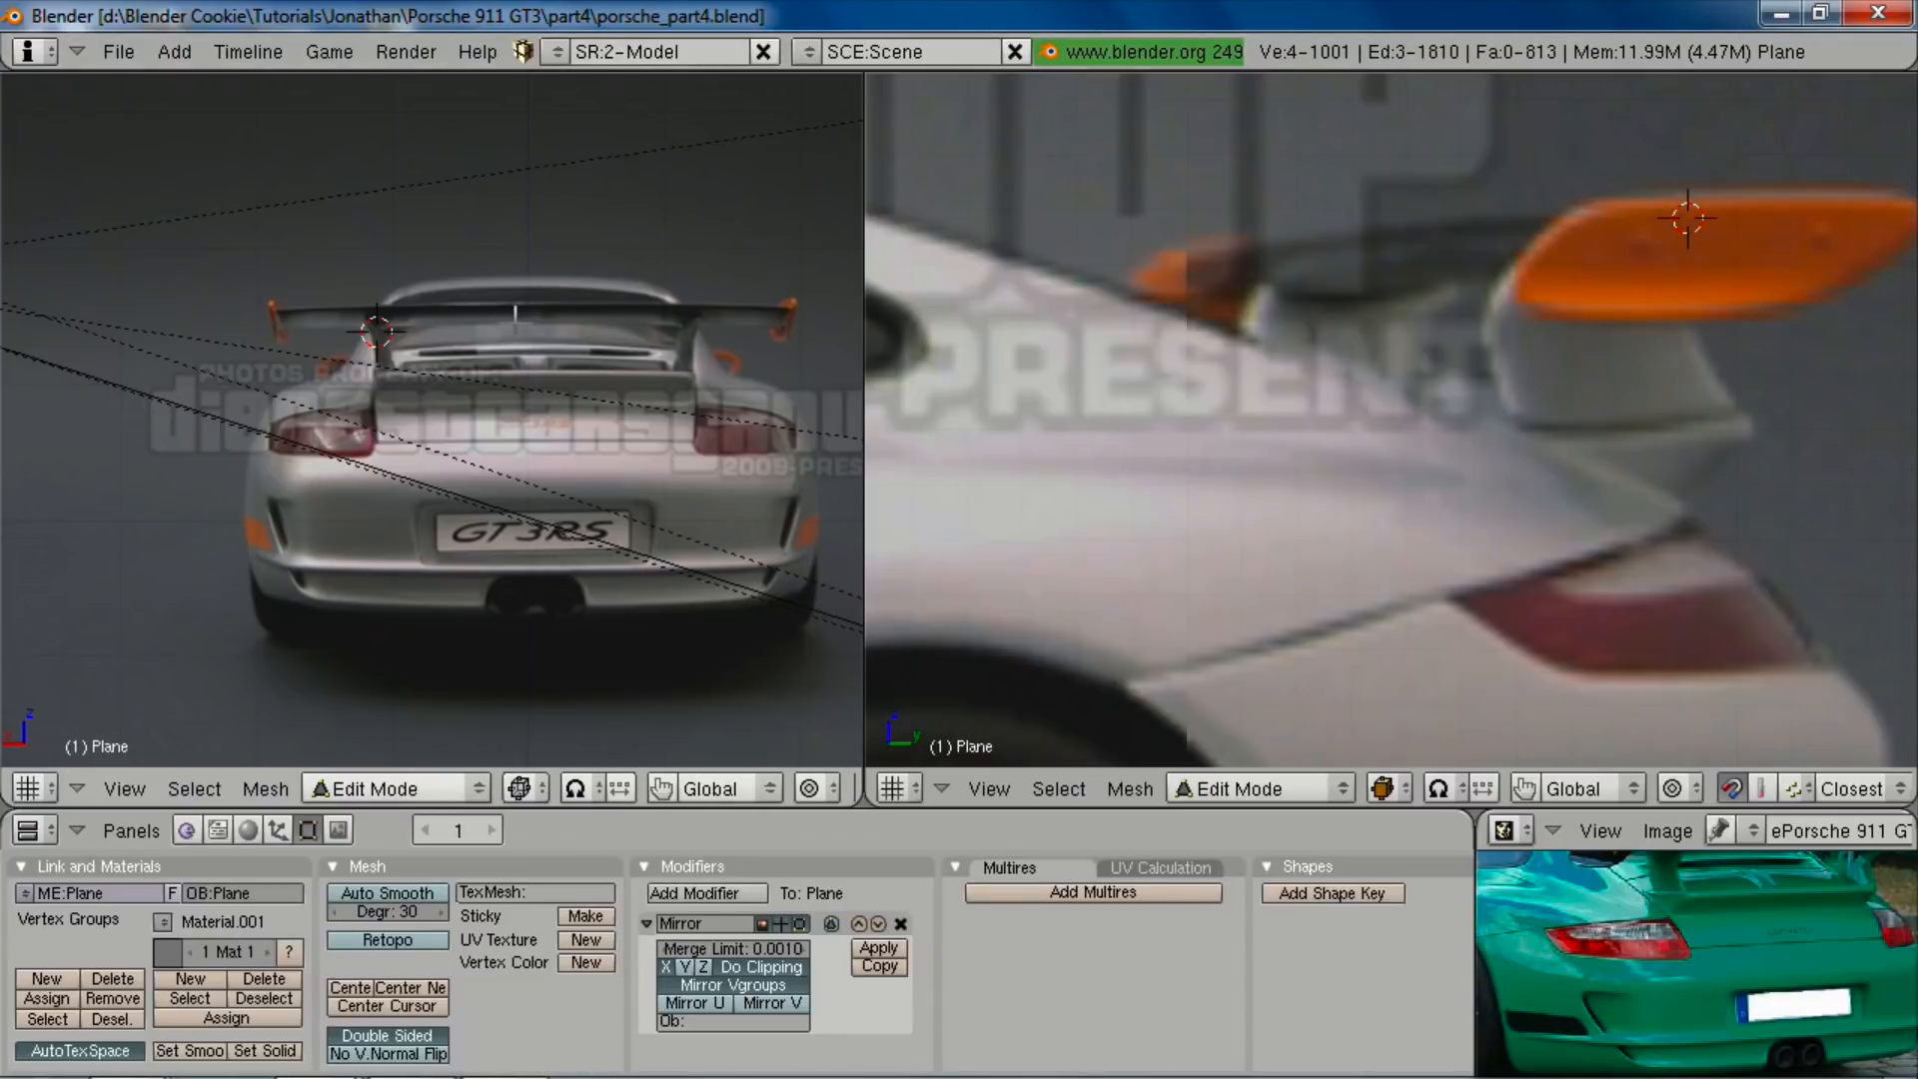
key(1)
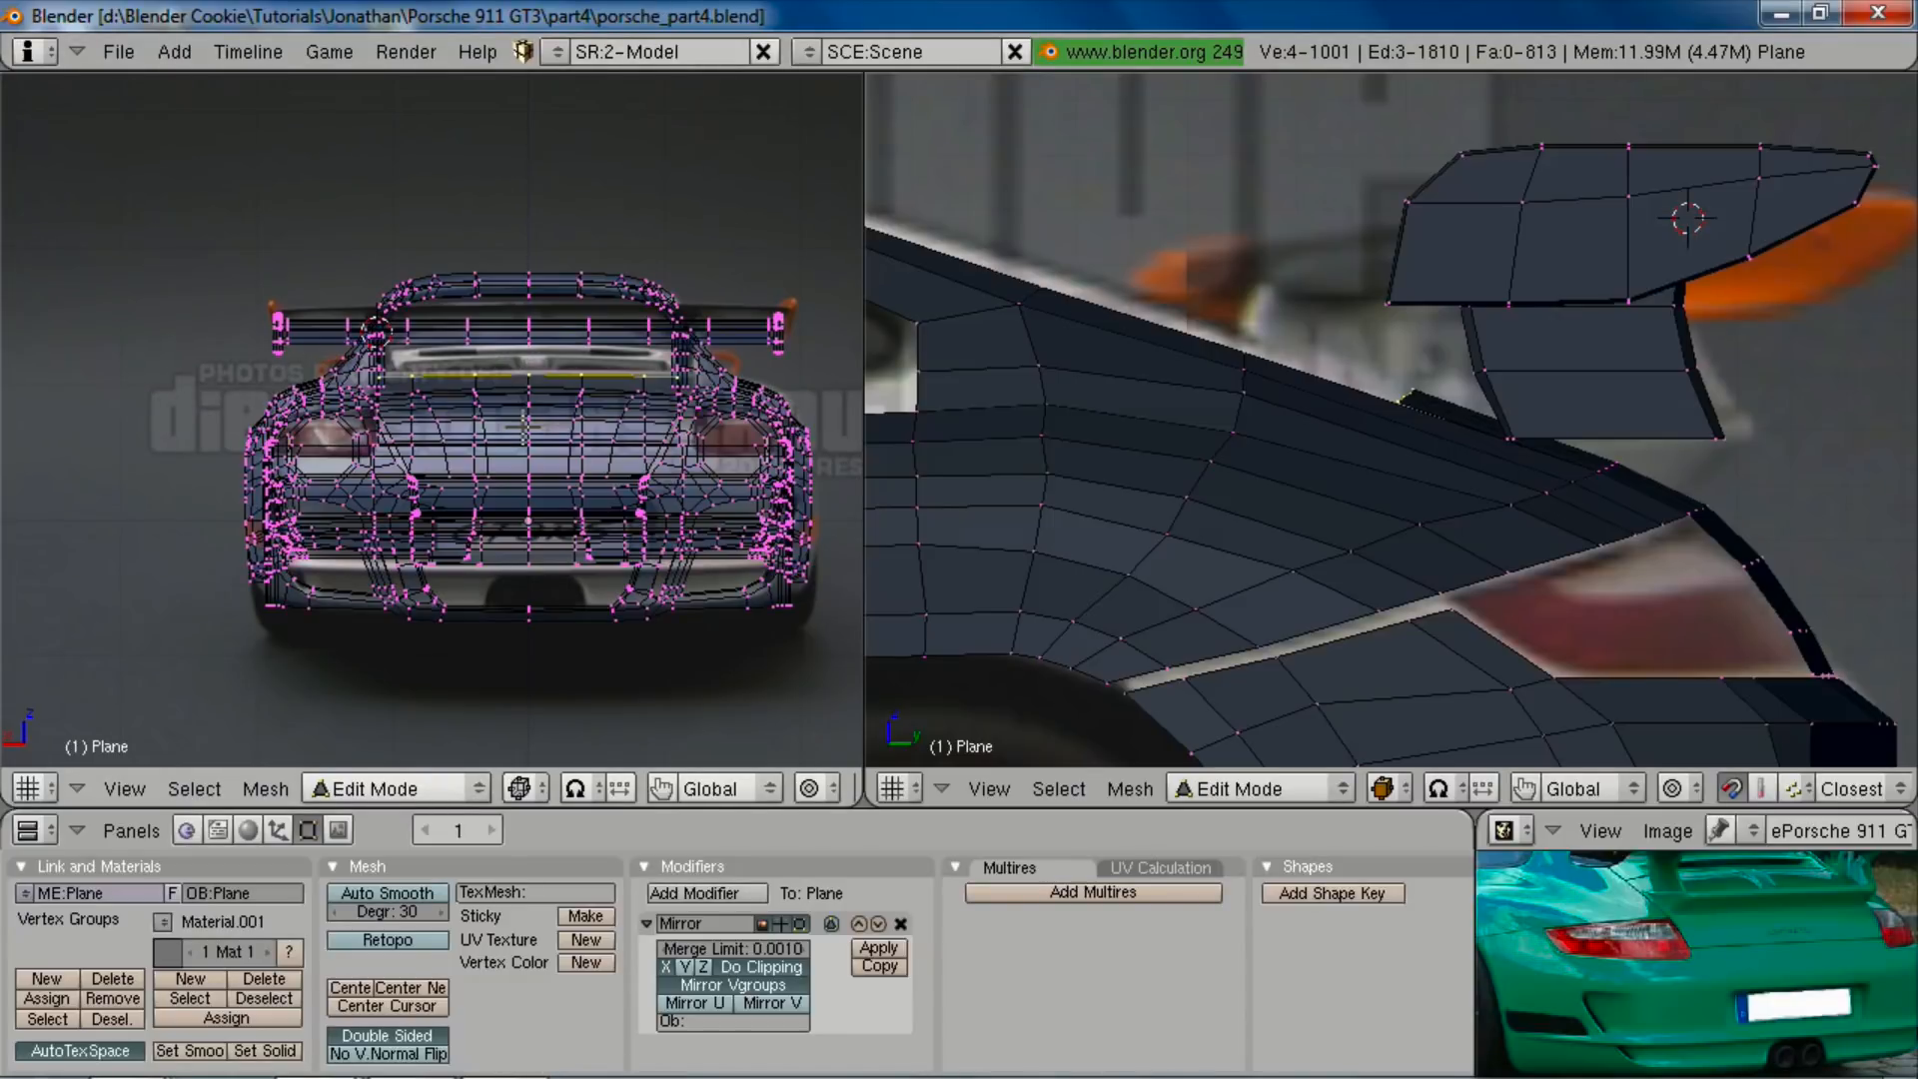
key(z)
mouse_move(1599, 420)
middle_down()
mouse_move(1394, 499)
mouse_move(1414, 401)
mouse_move(1408, 470)
mouse_move(1627, 386)
mouse_move(1571, 419)
middle_up()
key(Tab)
scroll(1394, 496, down, 4)
key(Tab)
scroll(1408, 470, up, 4)
key(ctrl+r)
click(1620, 403)
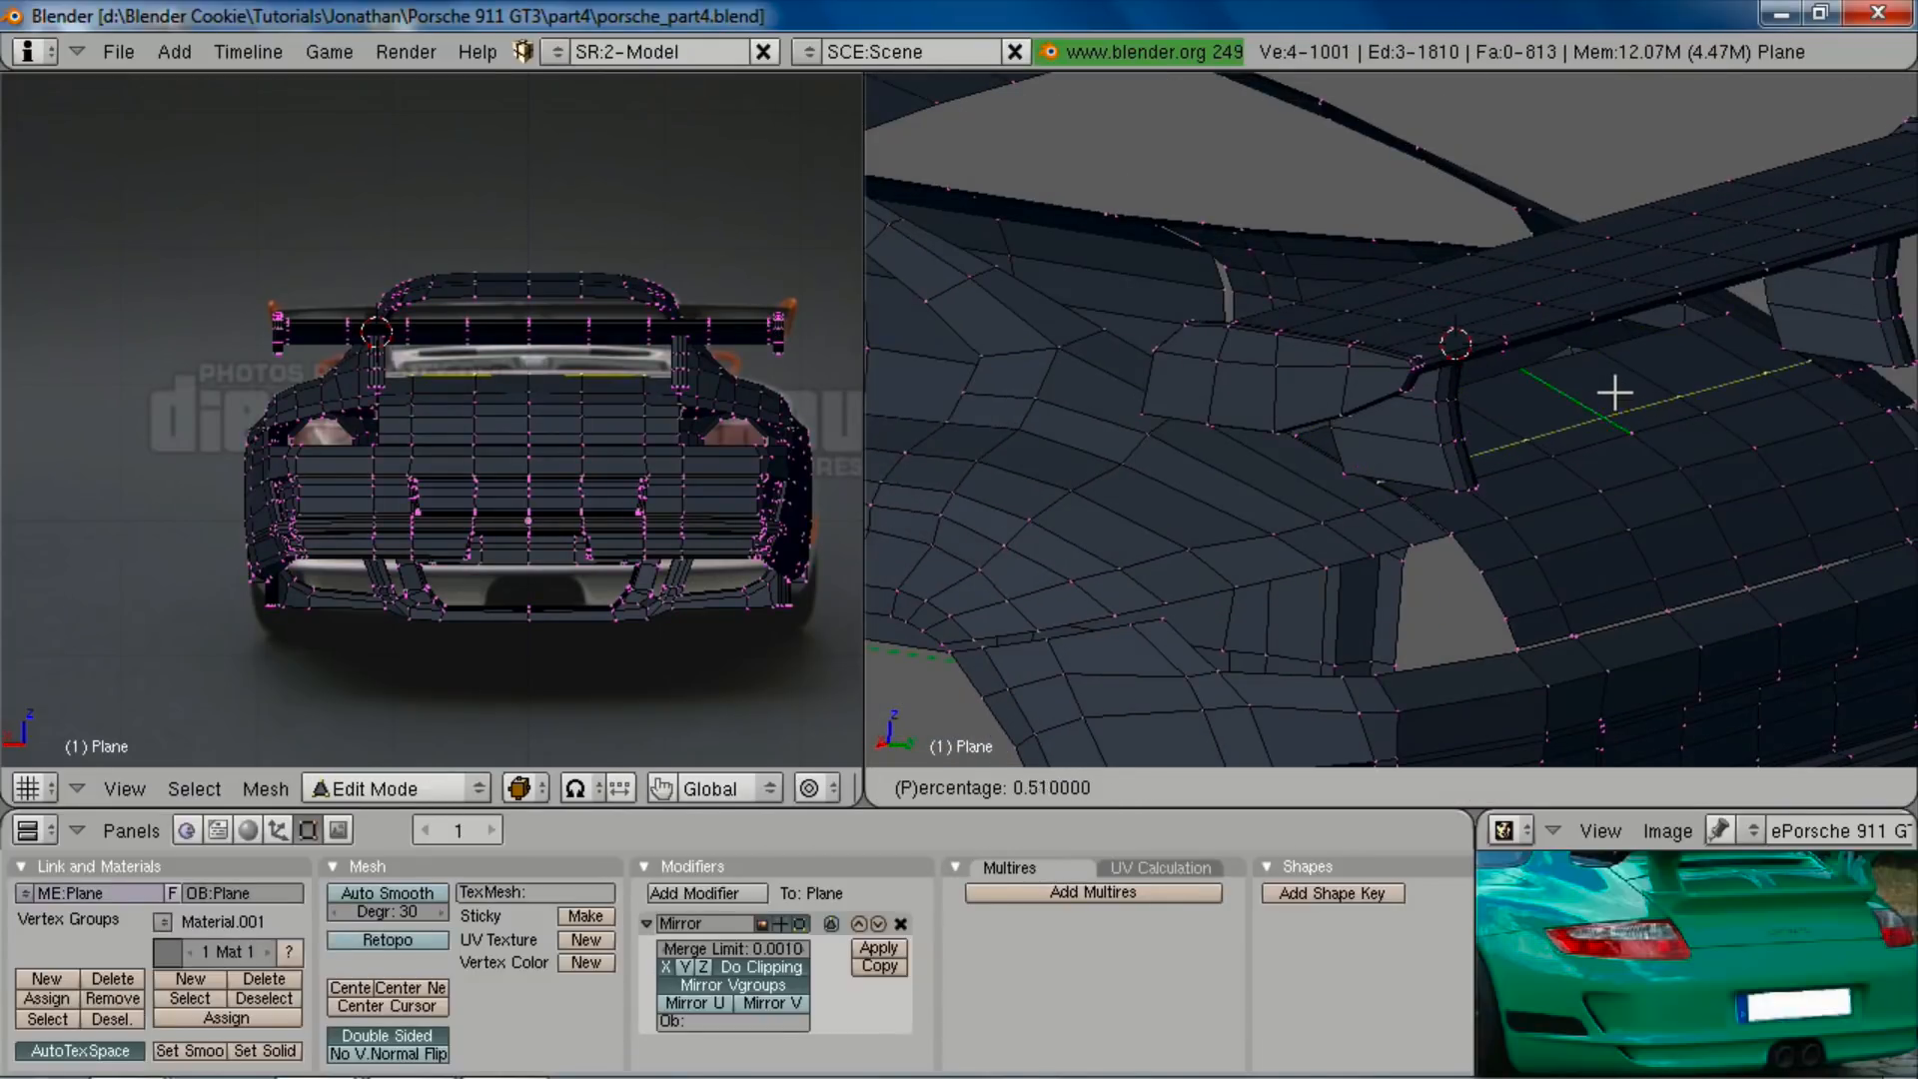
click(1586, 404)
key(ctrl+r)
click(1584, 393)
click(1584, 391)
Step: Adjust the new loop's position on the engine lid's front strip, and raise it slightly along global Z
middle_drag(1442, 517, 1727, 495)
key(g)
click(1488, 385)
key(Tab)
scroll(1481, 496, up, 3)
key(Tab)
alt+right_click(1455, 428)
key(g)
key(z)
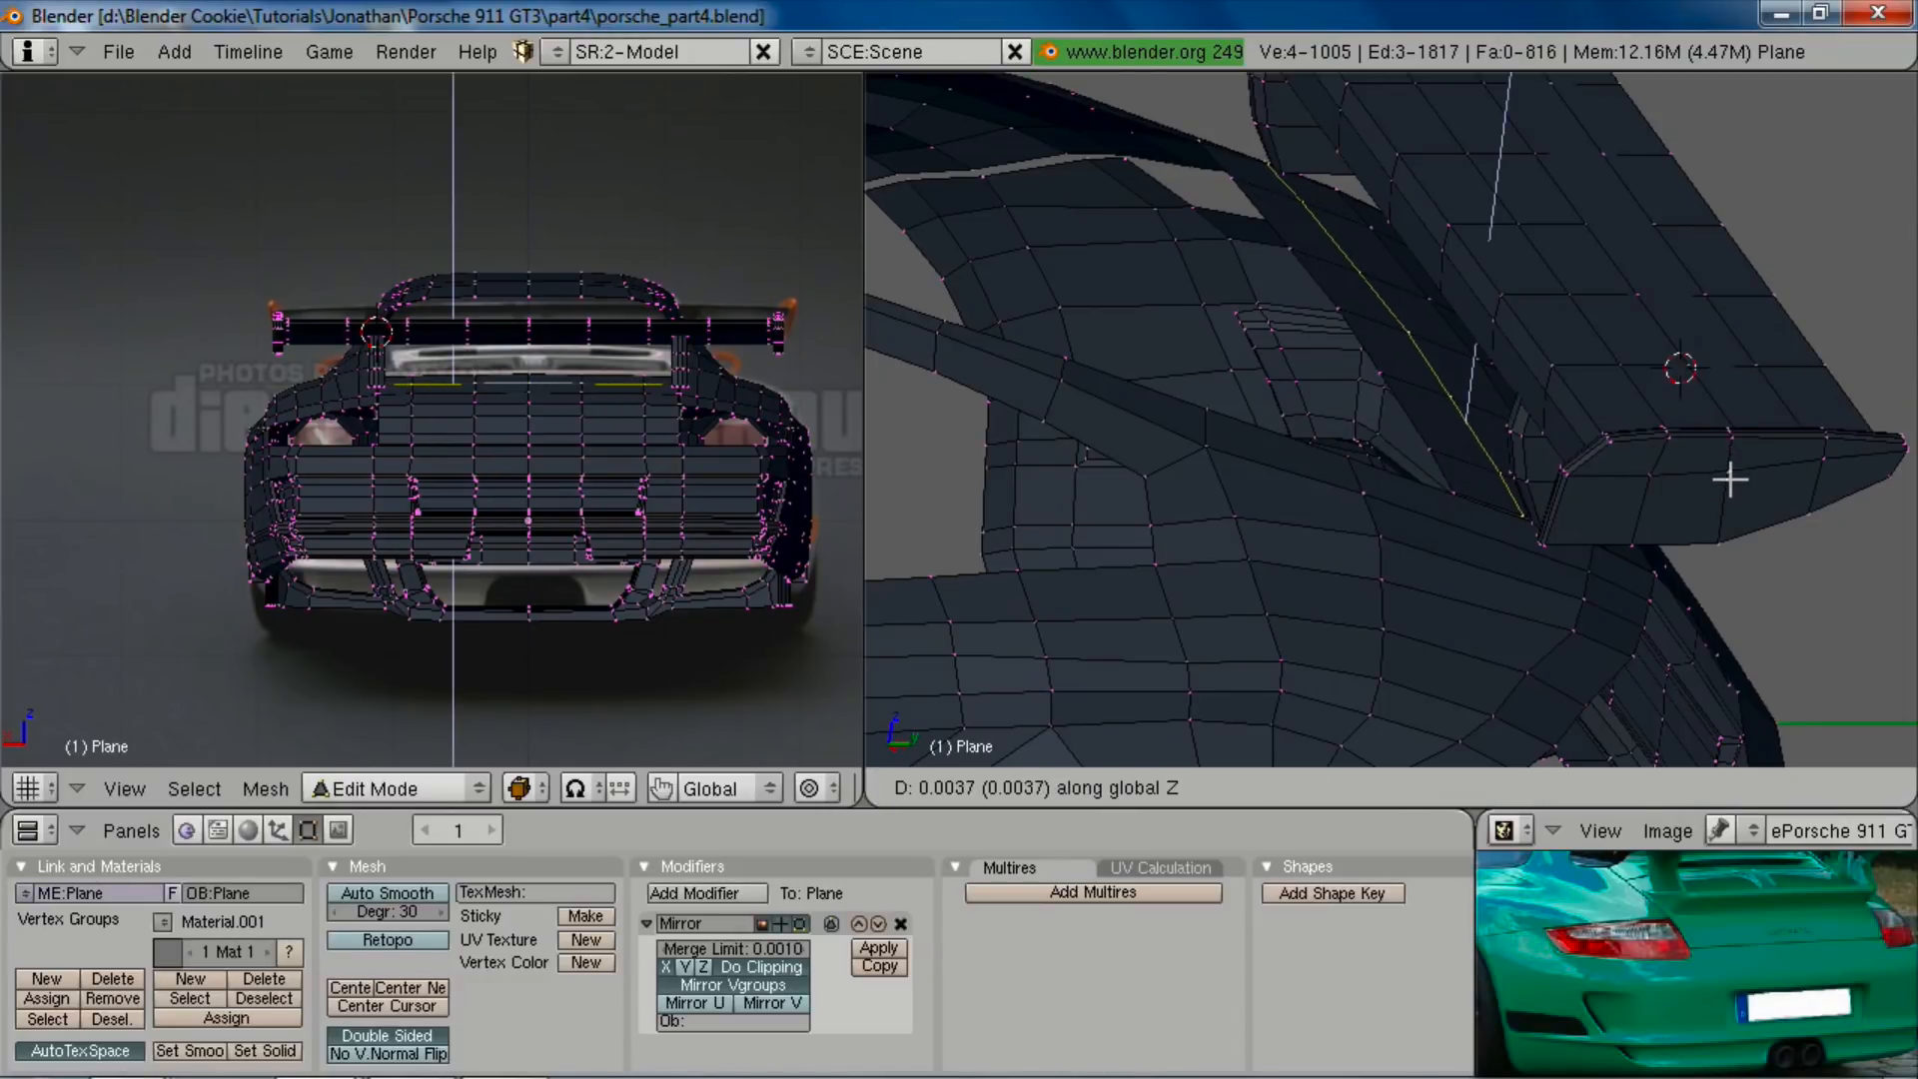
click(1731, 479)
Step: Examine how the engine lid and wing supports sit against the rear body, in Object Mode and from several angles
middle_drag(1740, 492, 1525, 446)
key(Tab)
scroll(1562, 507, down, 2)
scroll(1479, 535, down, 2)
scroll(1618, 427, up, 3)
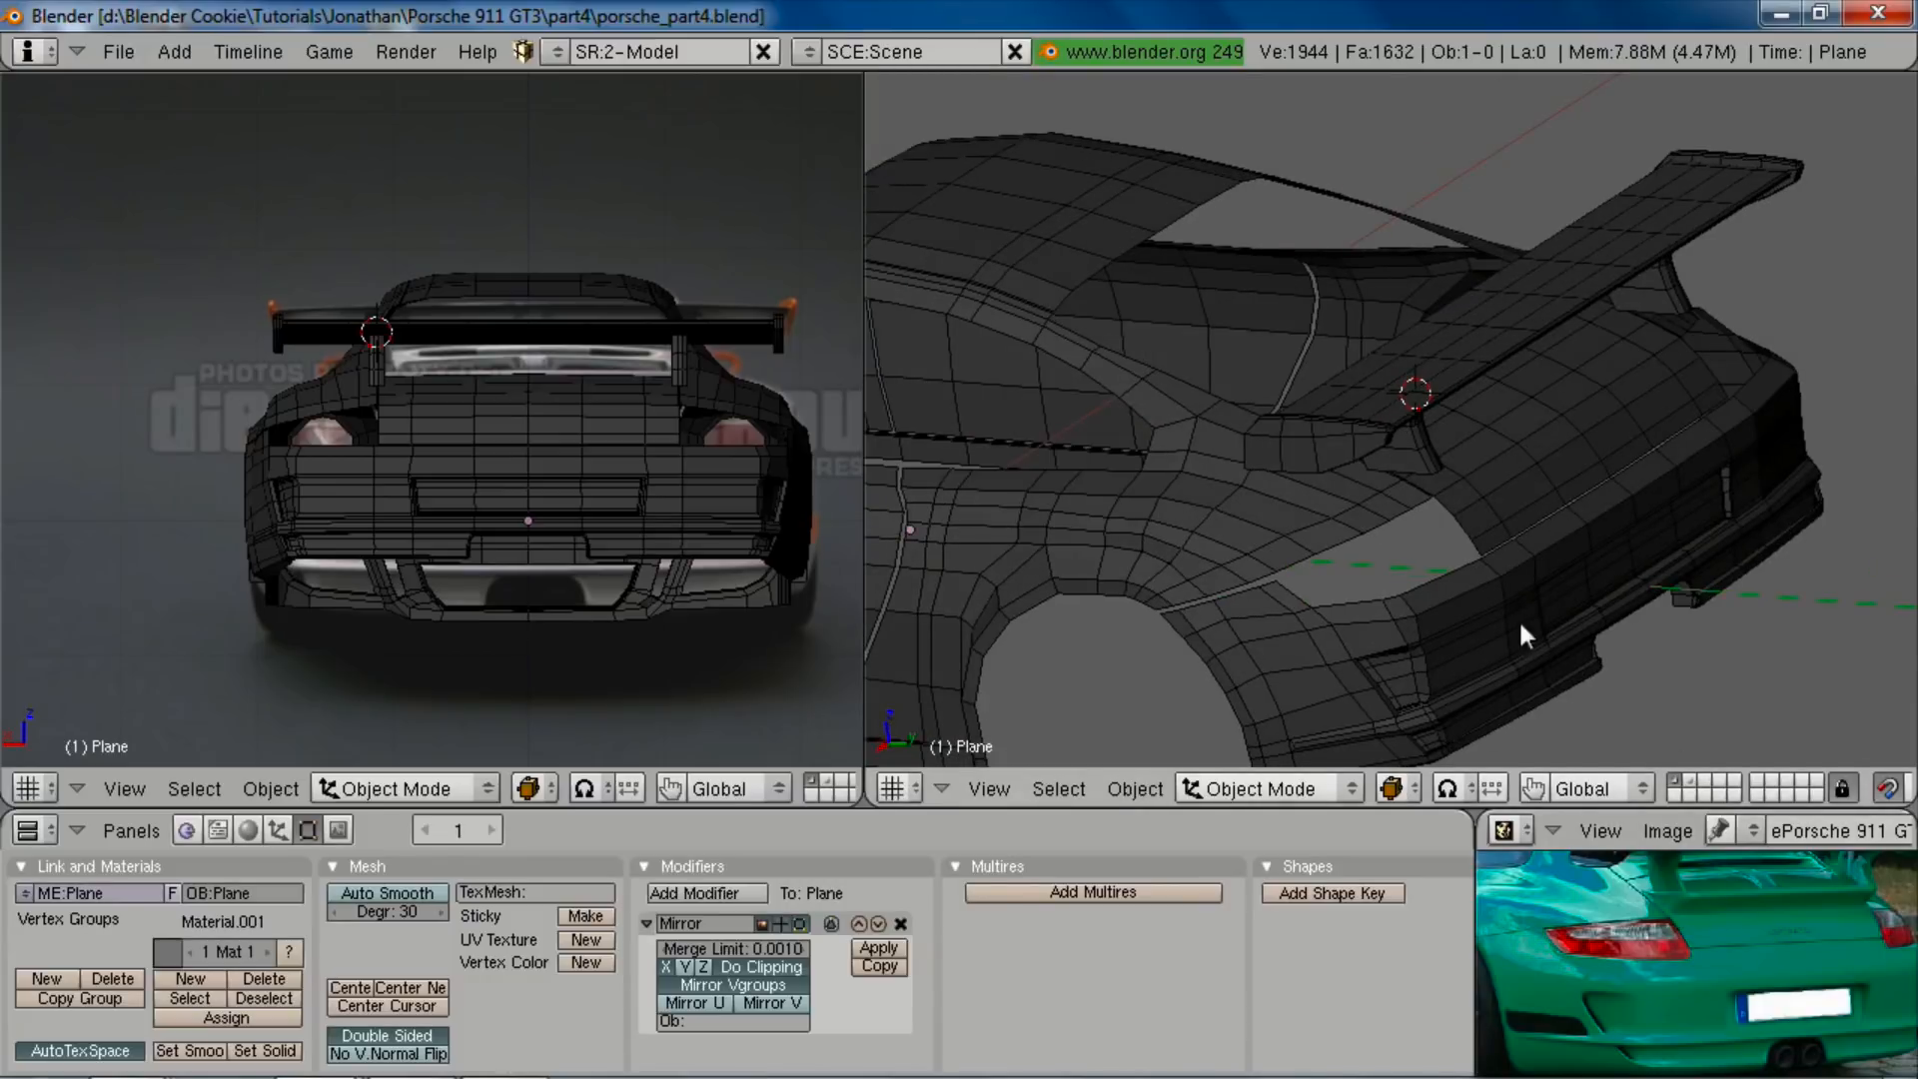
middle_drag(1520, 627, 1364, 530)
scroll(1364, 530, up, 3)
key(Tab)
middle_drag(1489, 540, 1303, 499)
scroll(1313, 473, up, 2)
Step: Select the whole wing support and move it inward along X, comparing its position with the green car photo
key(a)
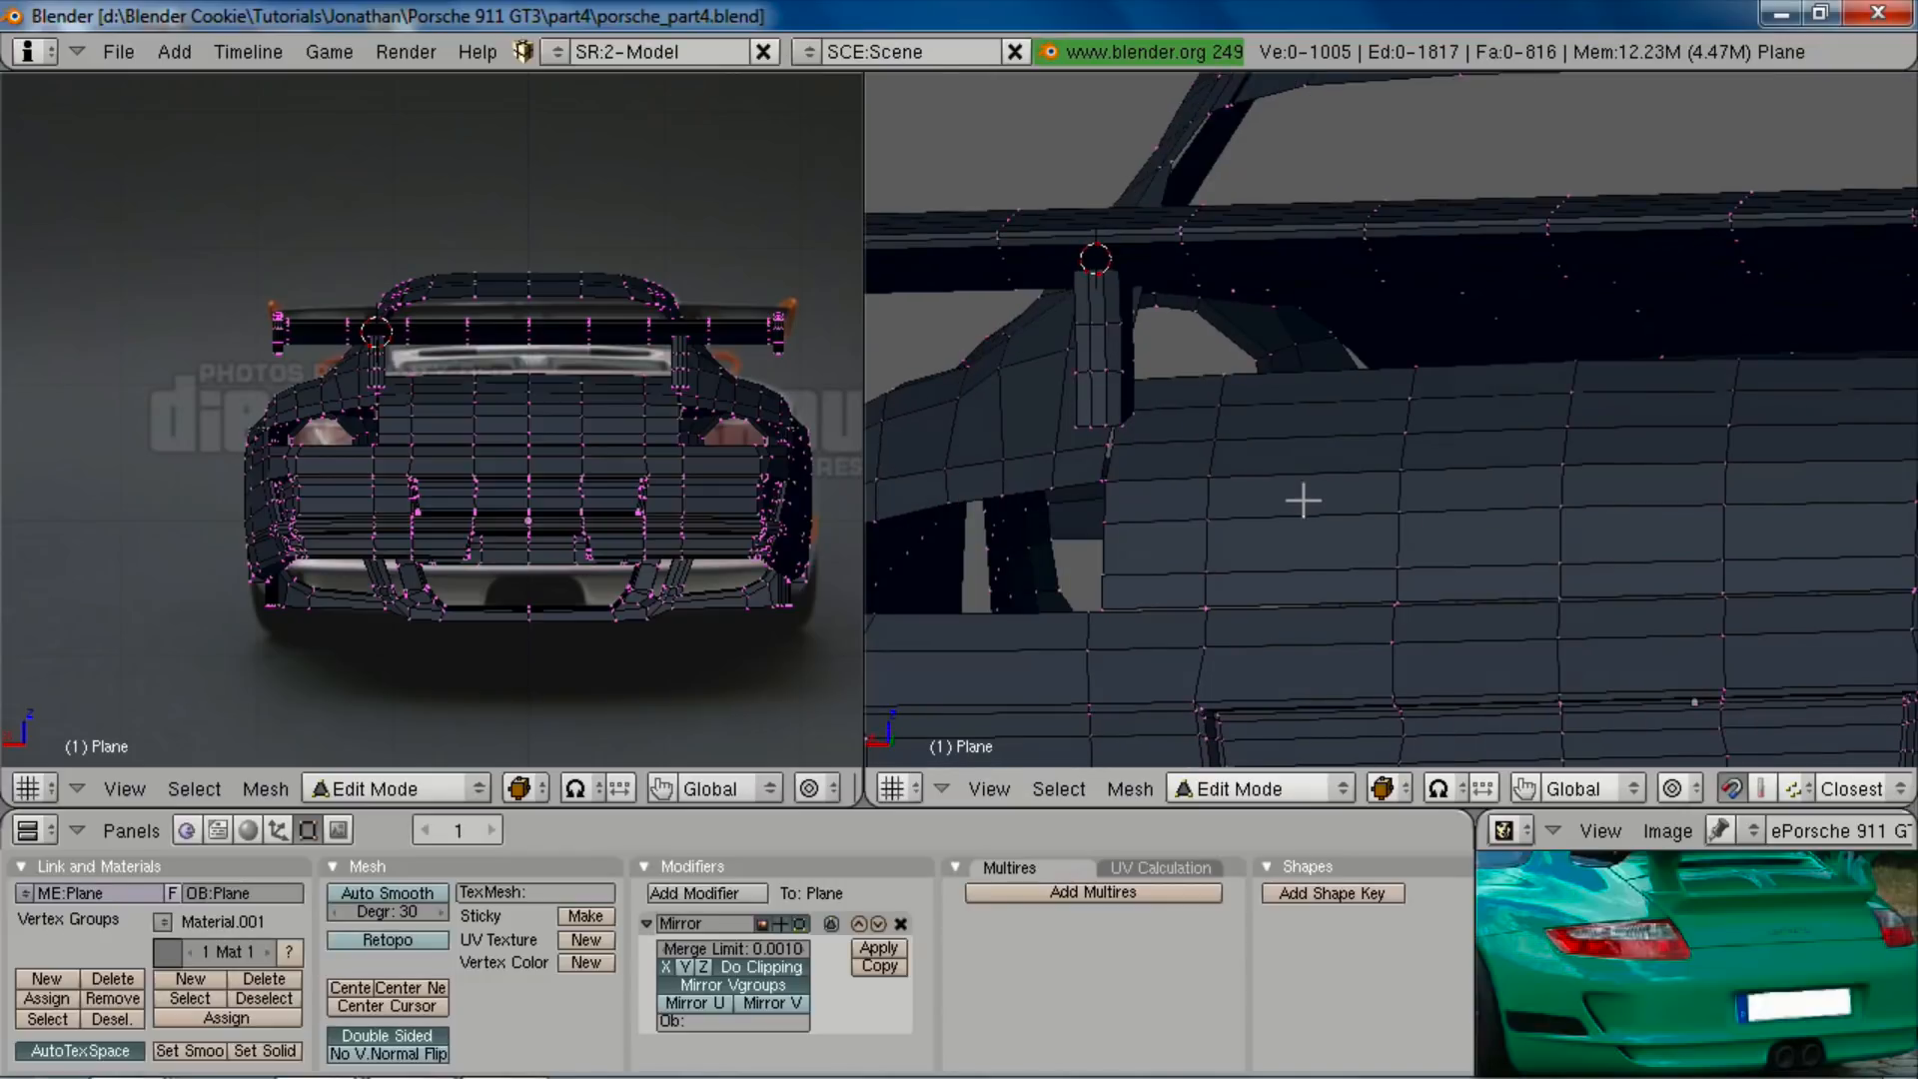
scroll(457, 386, up, 4)
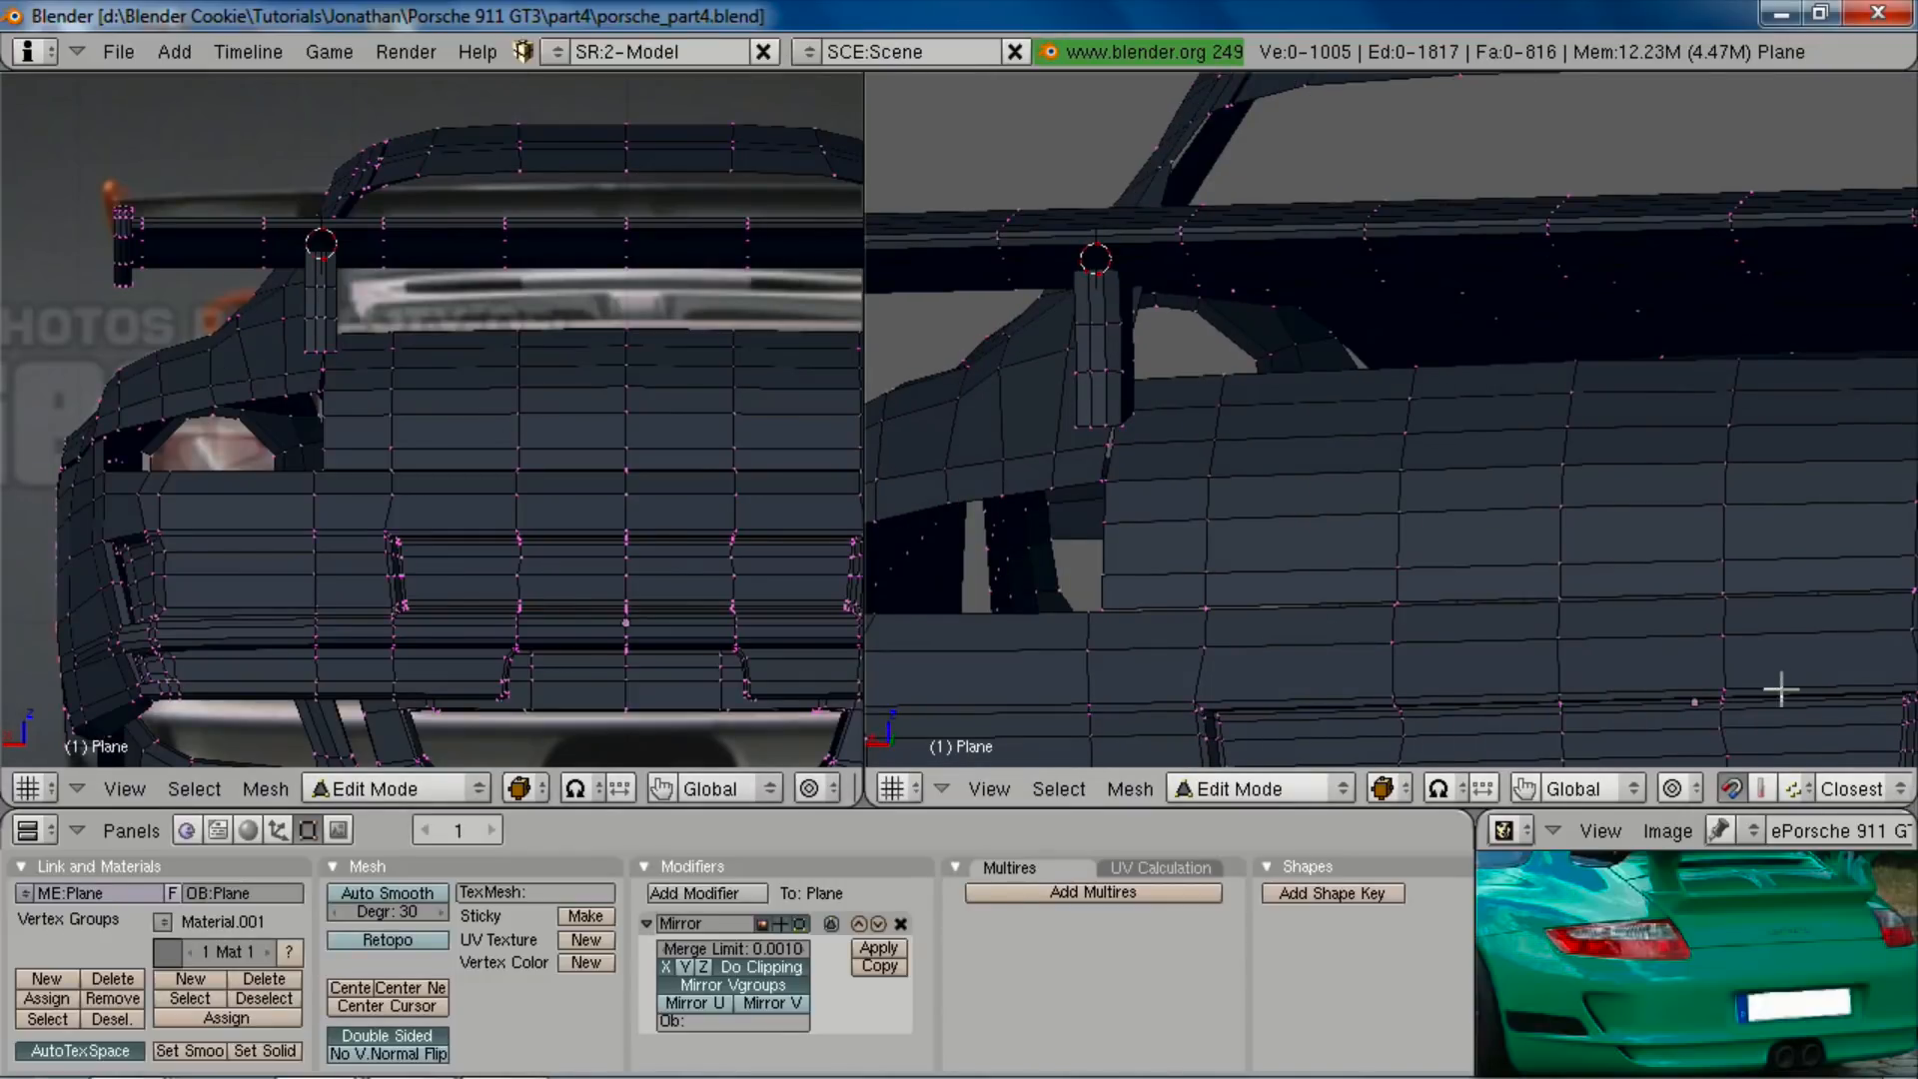
shift+middle_drag(337, 411, 352, 453)
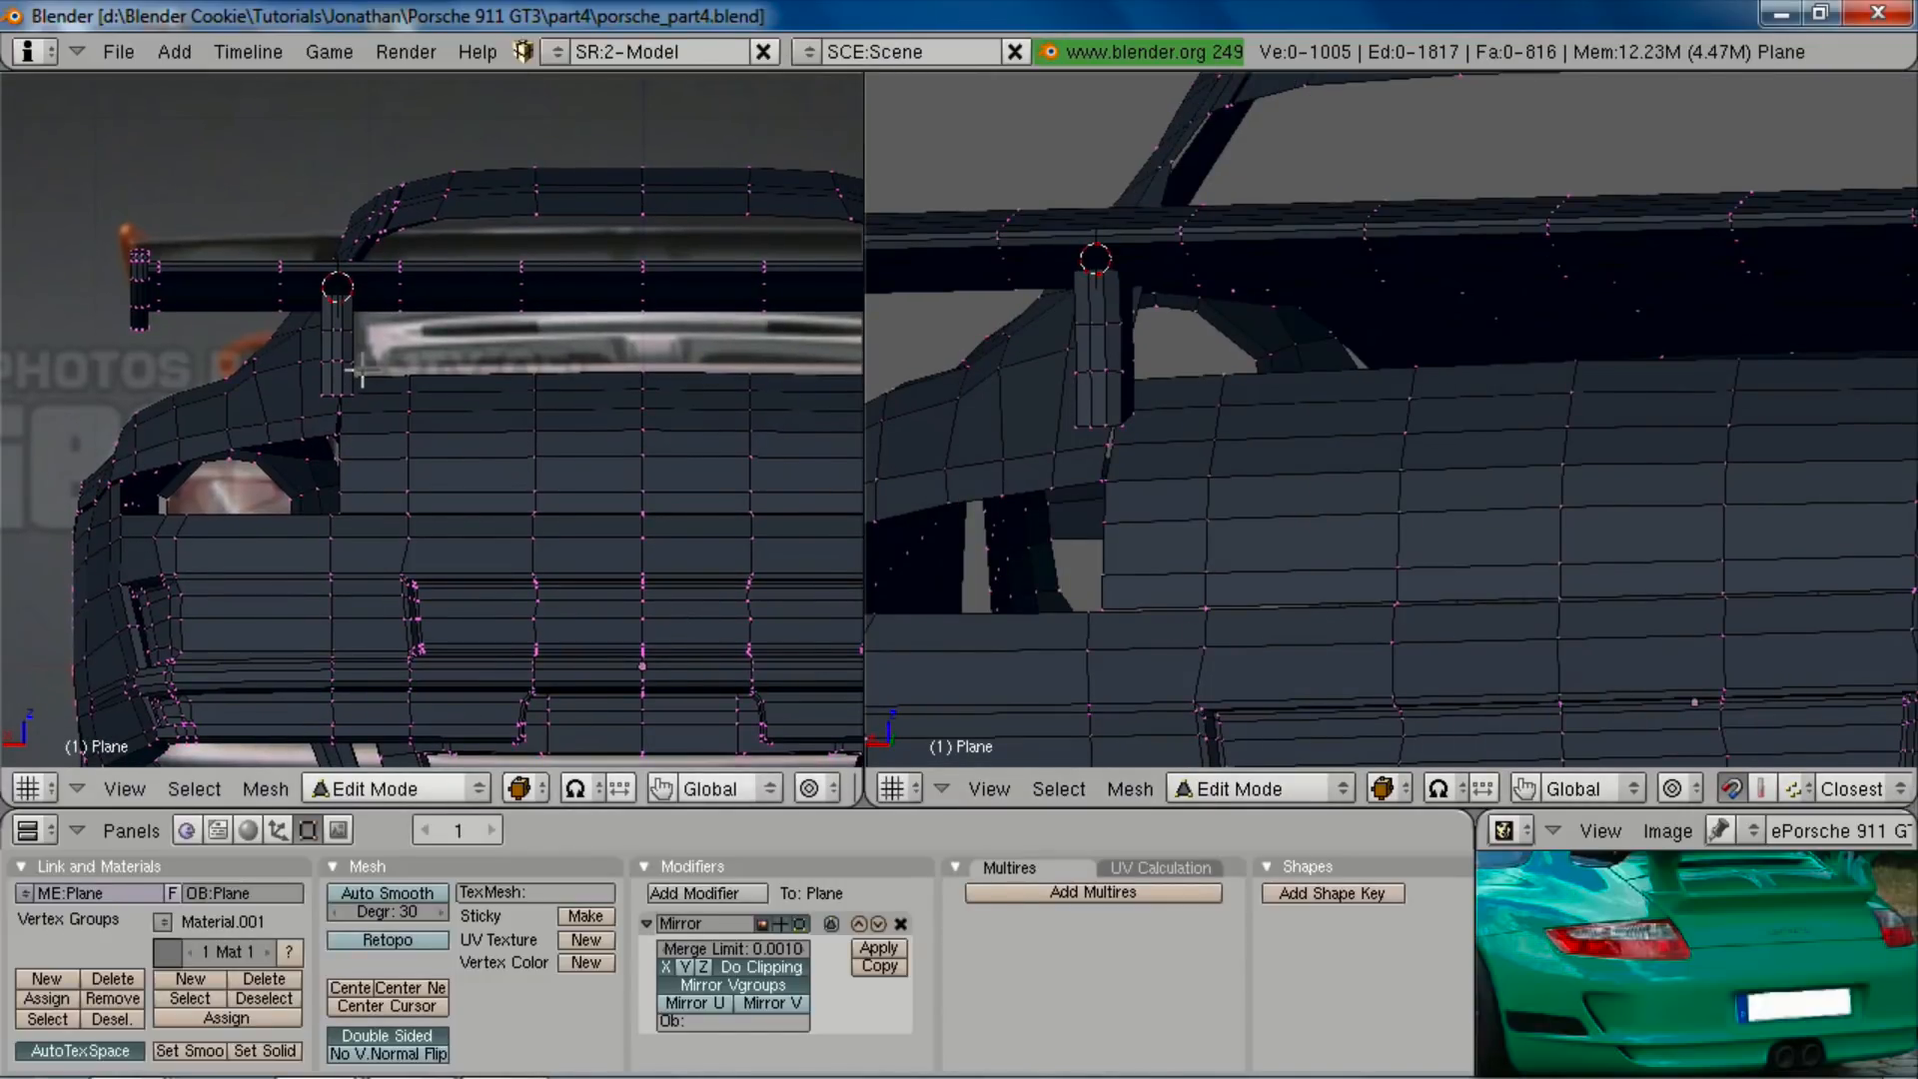
key(l)
scroll(362, 370, down, 2)
scroll(1439, 463, down, 4)
shift+middle_drag(1421, 463, 1304, 439)
middle_drag(1304, 439, 1358, 445)
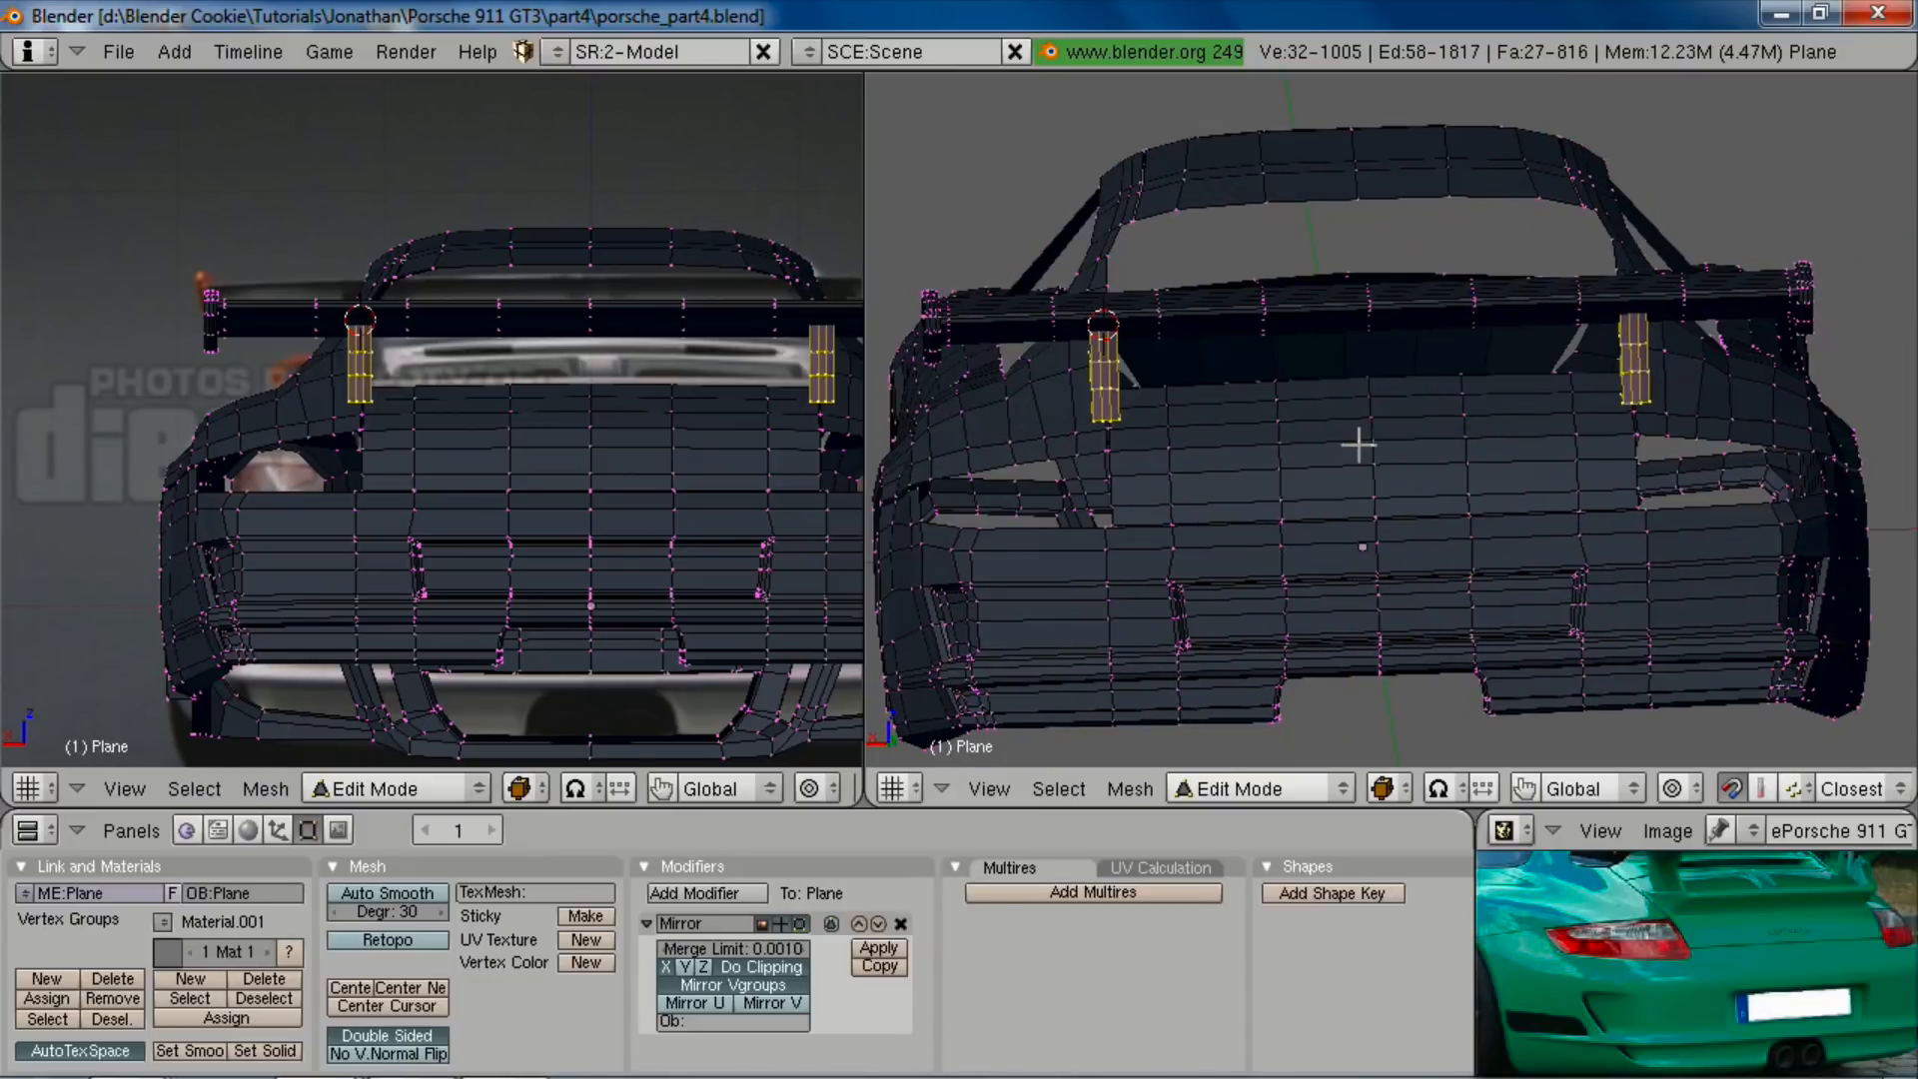
scroll(495, 404, up, 2)
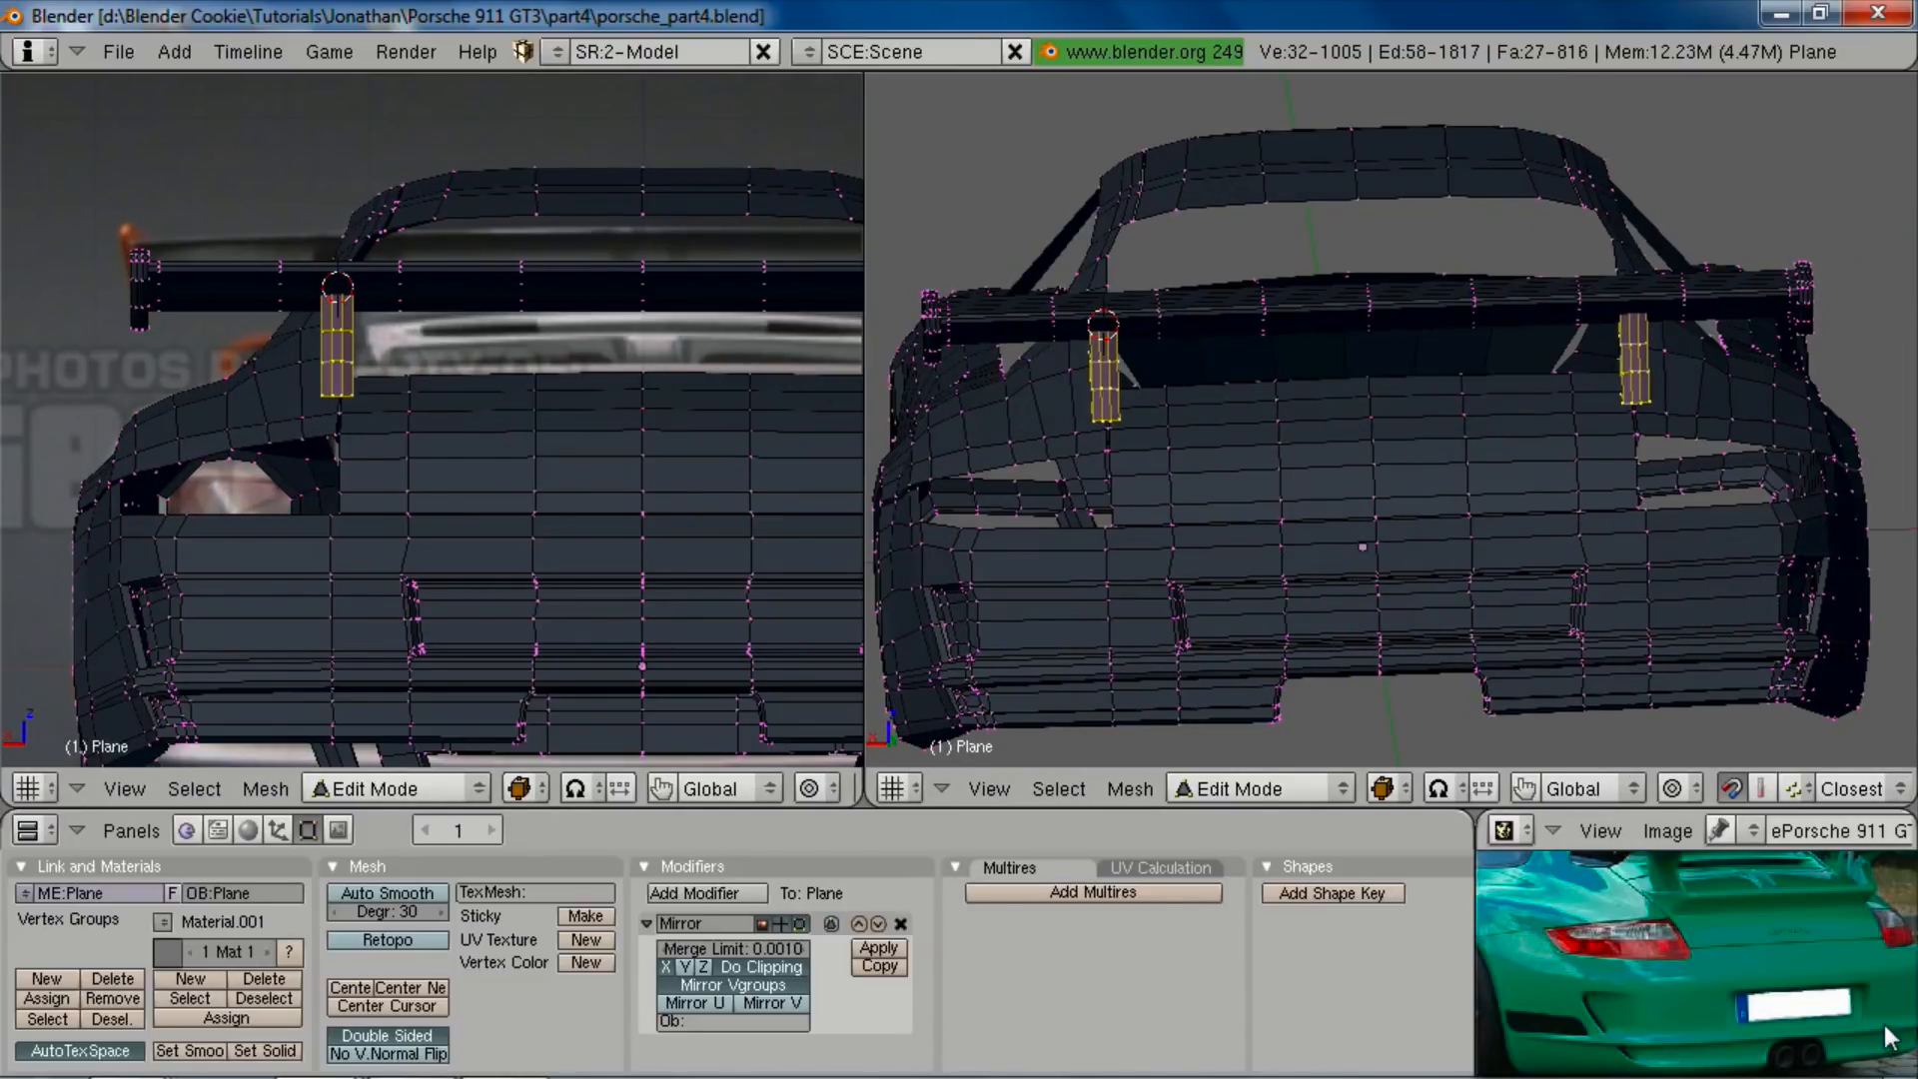
scroll(1680, 915, up, 3)
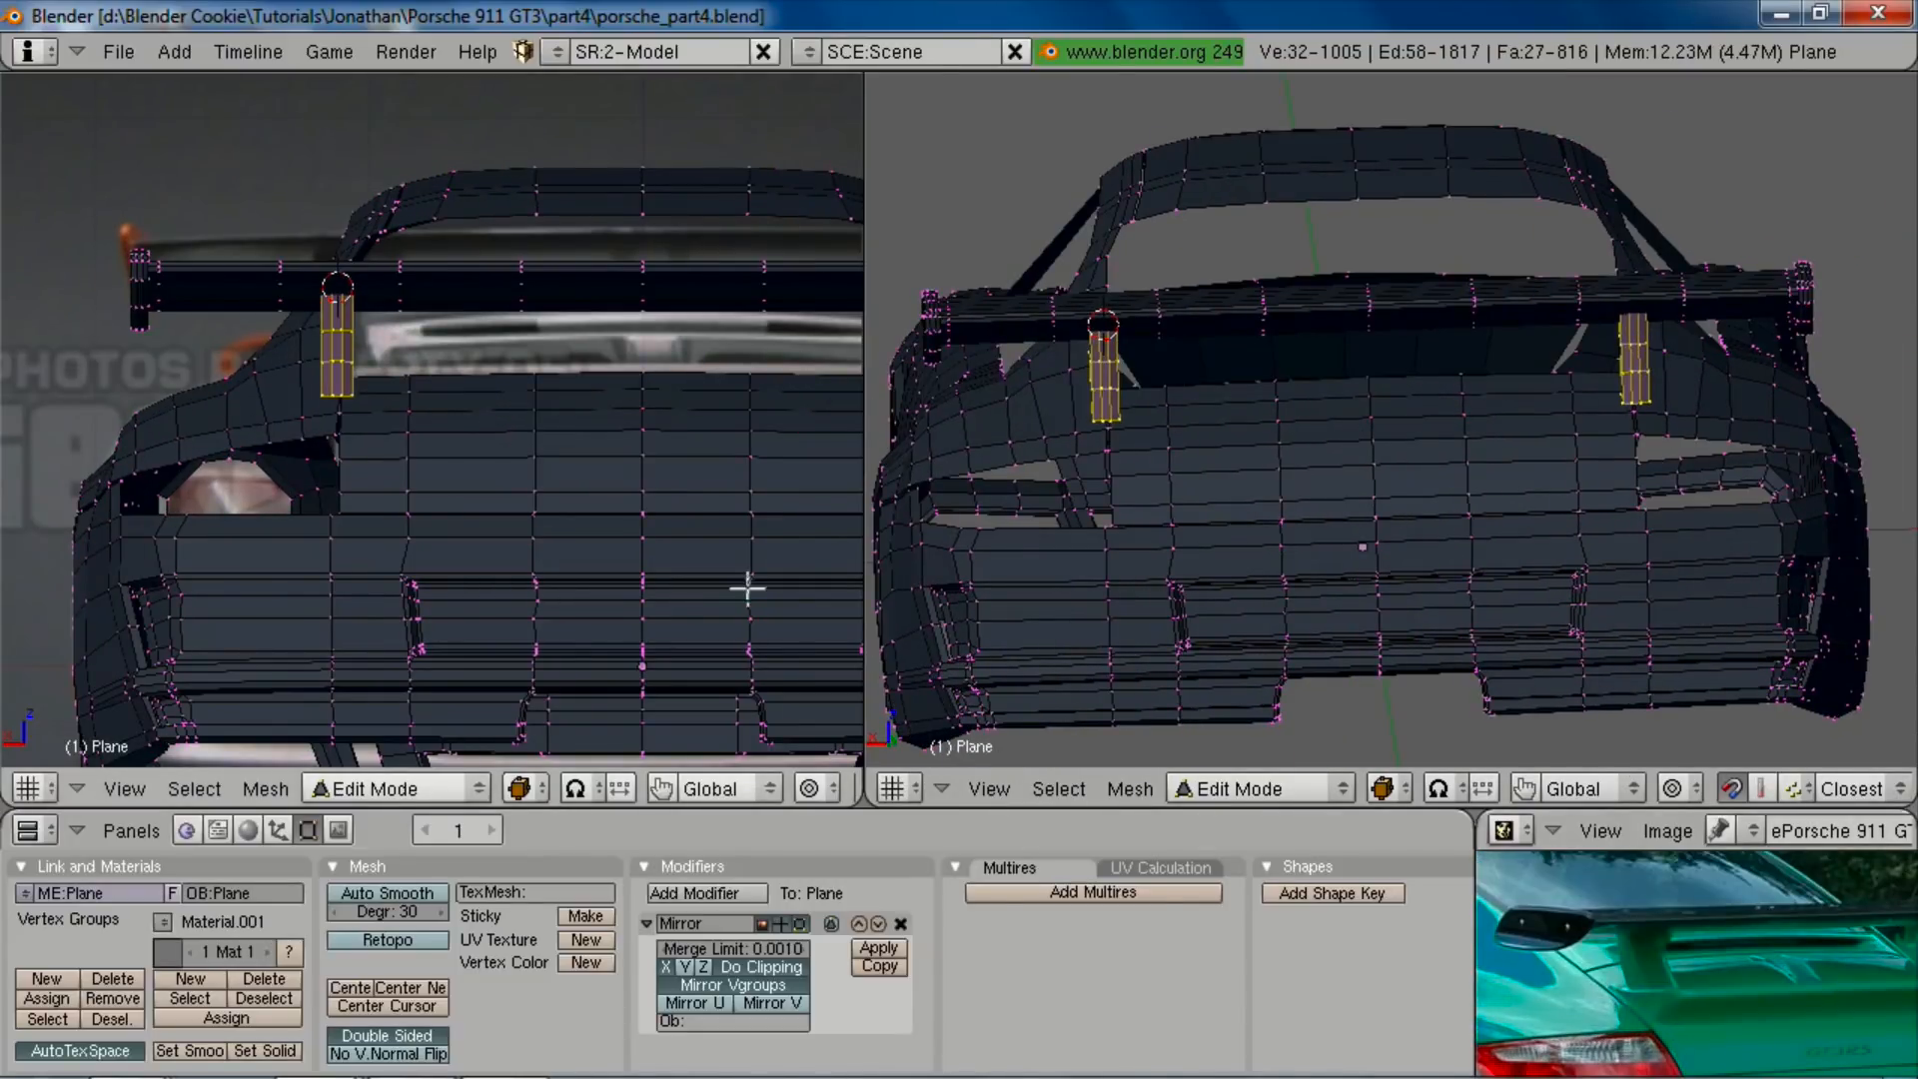
key(g)
key(x)
click(381, 432)
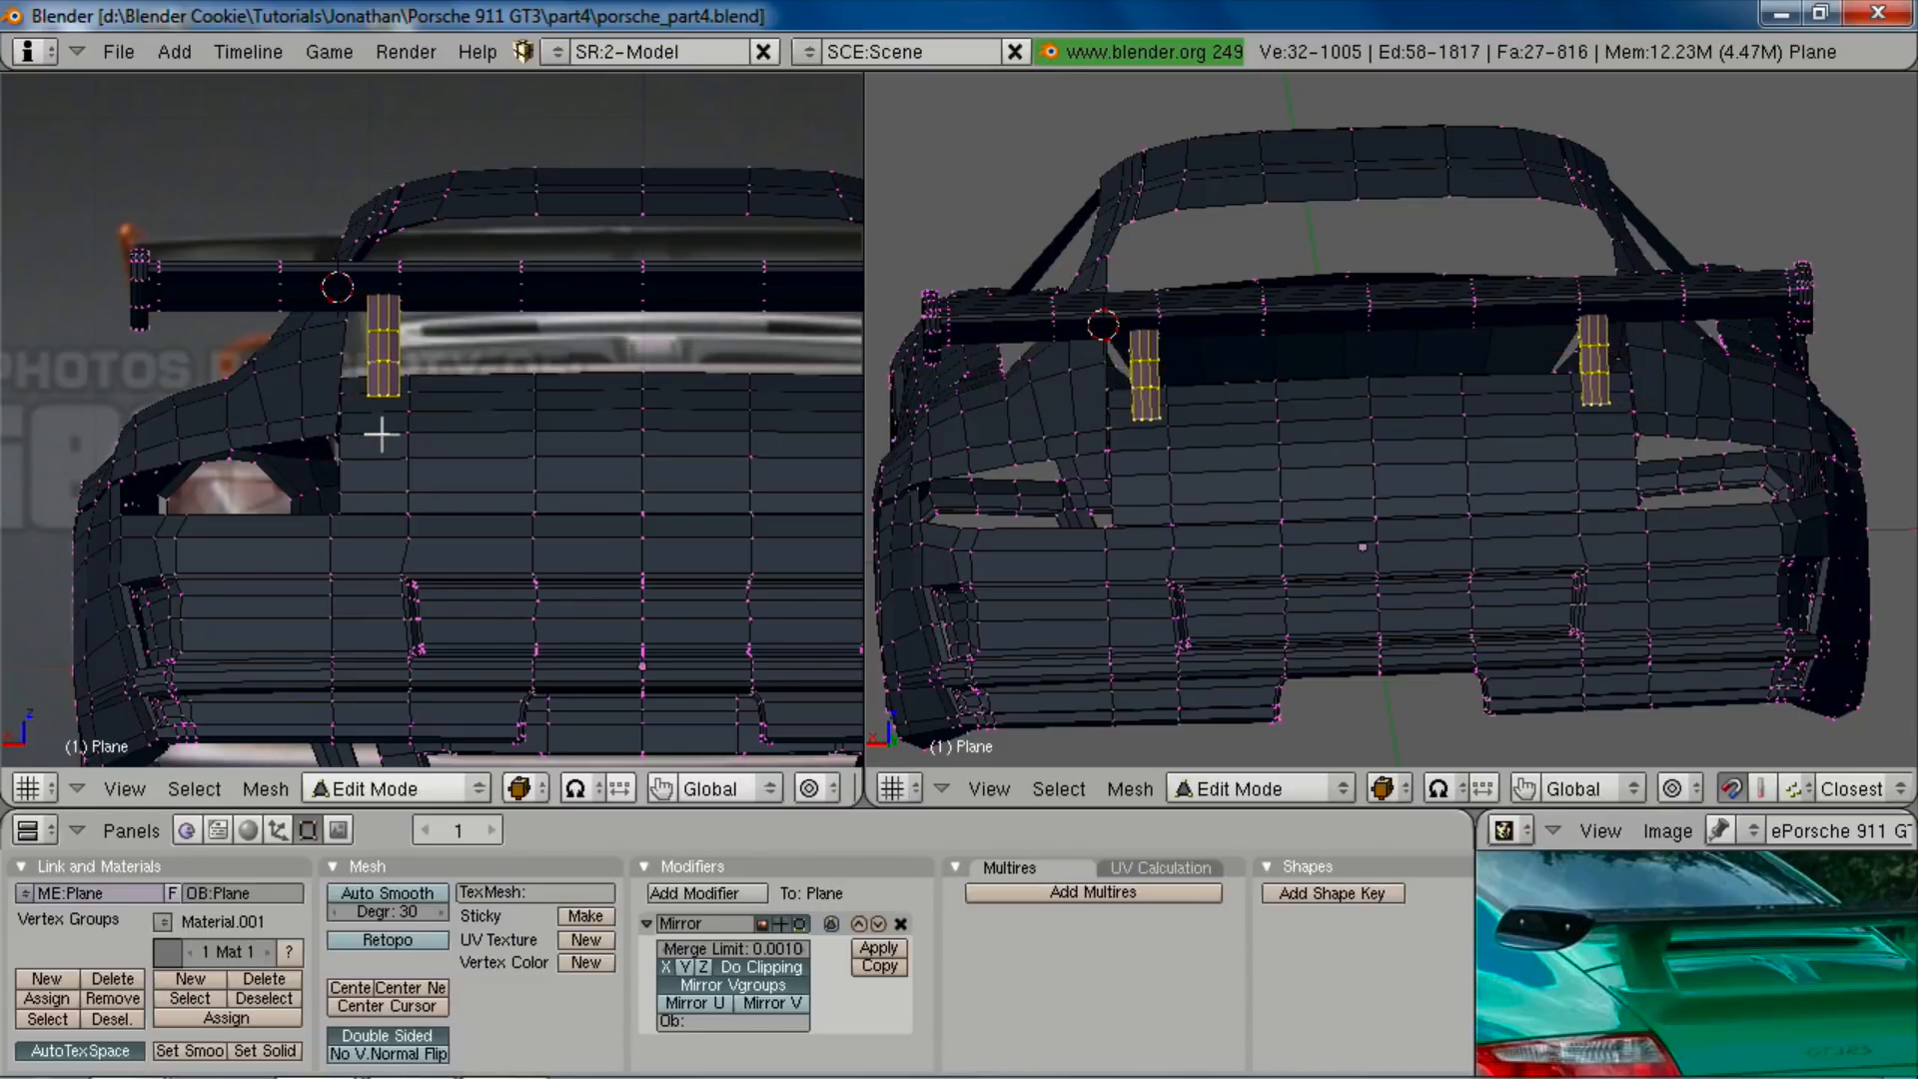
Step: Nudge the wing support further inward along X by about 0.019 in the rear view
key(3)
scroll(470, 493, down, 2)
scroll(488, 502, up, 3)
key(1)
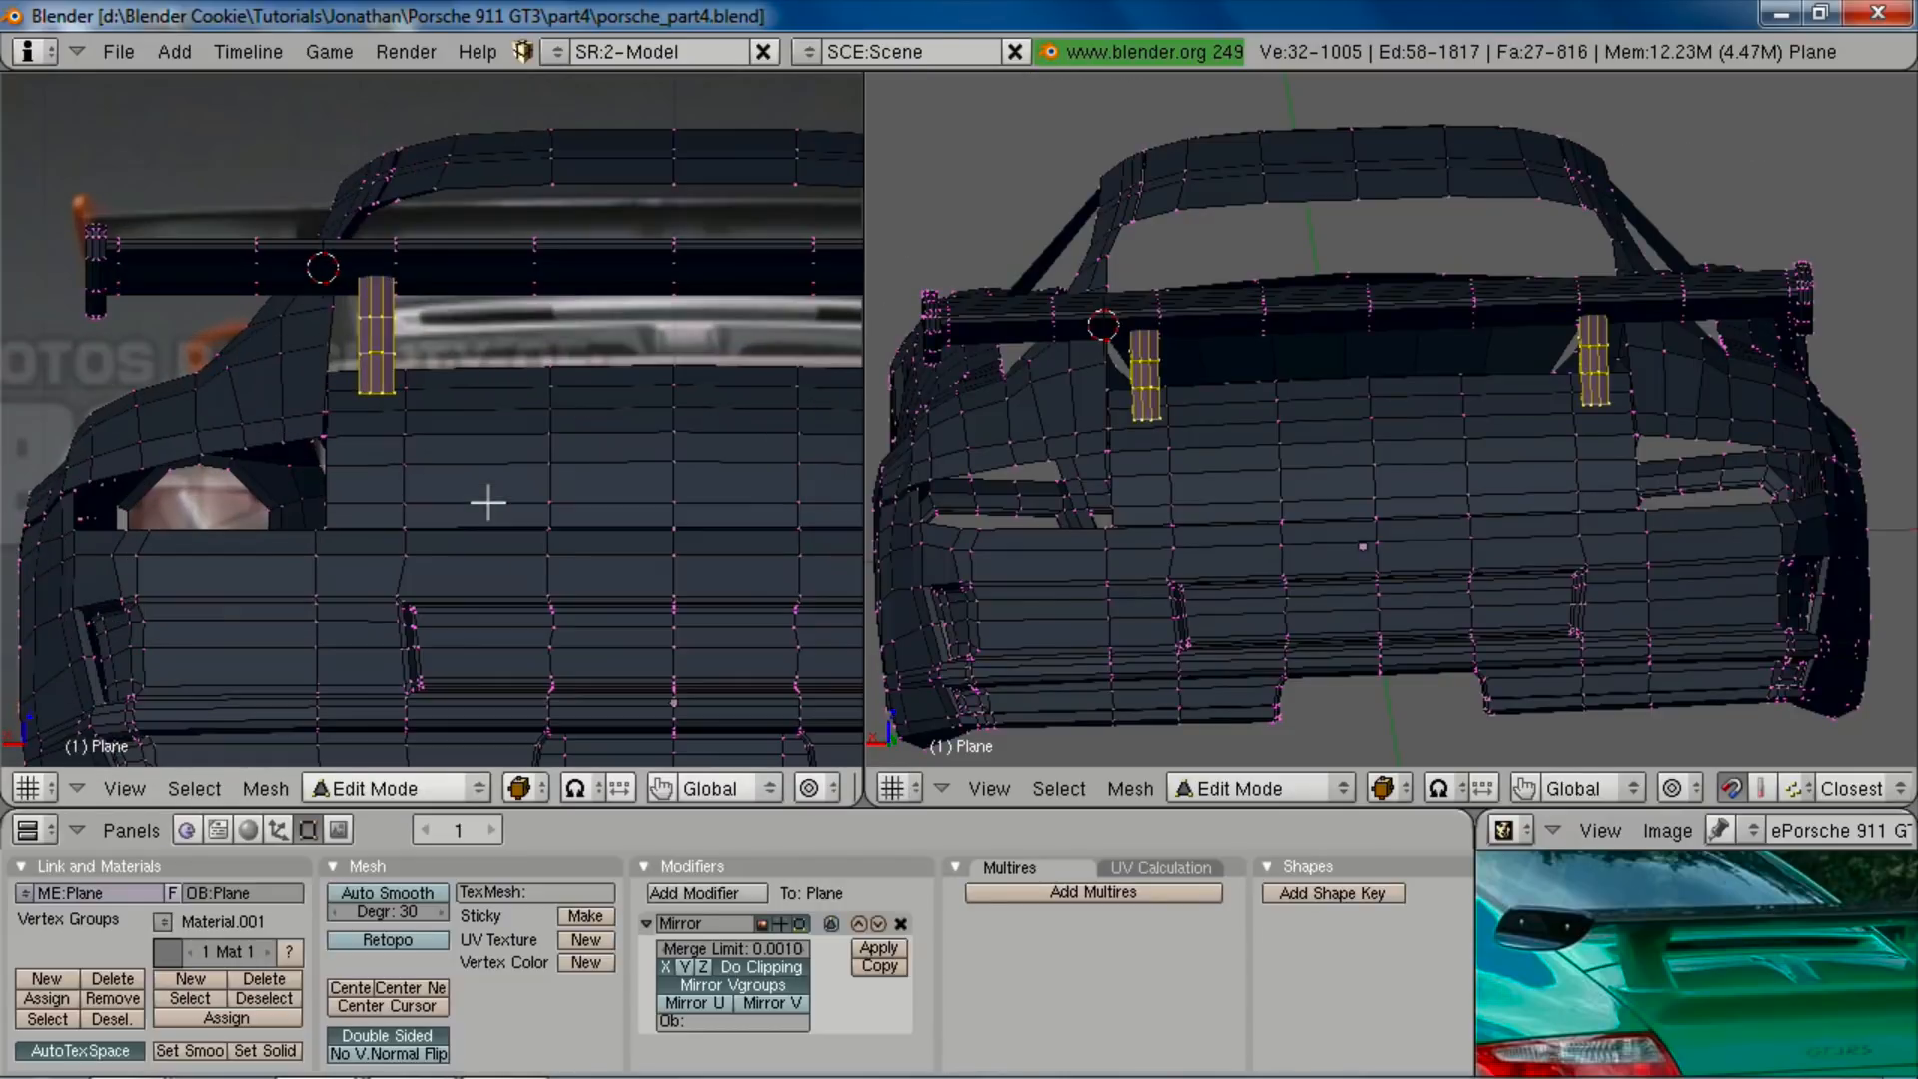
key(g)
key(x)
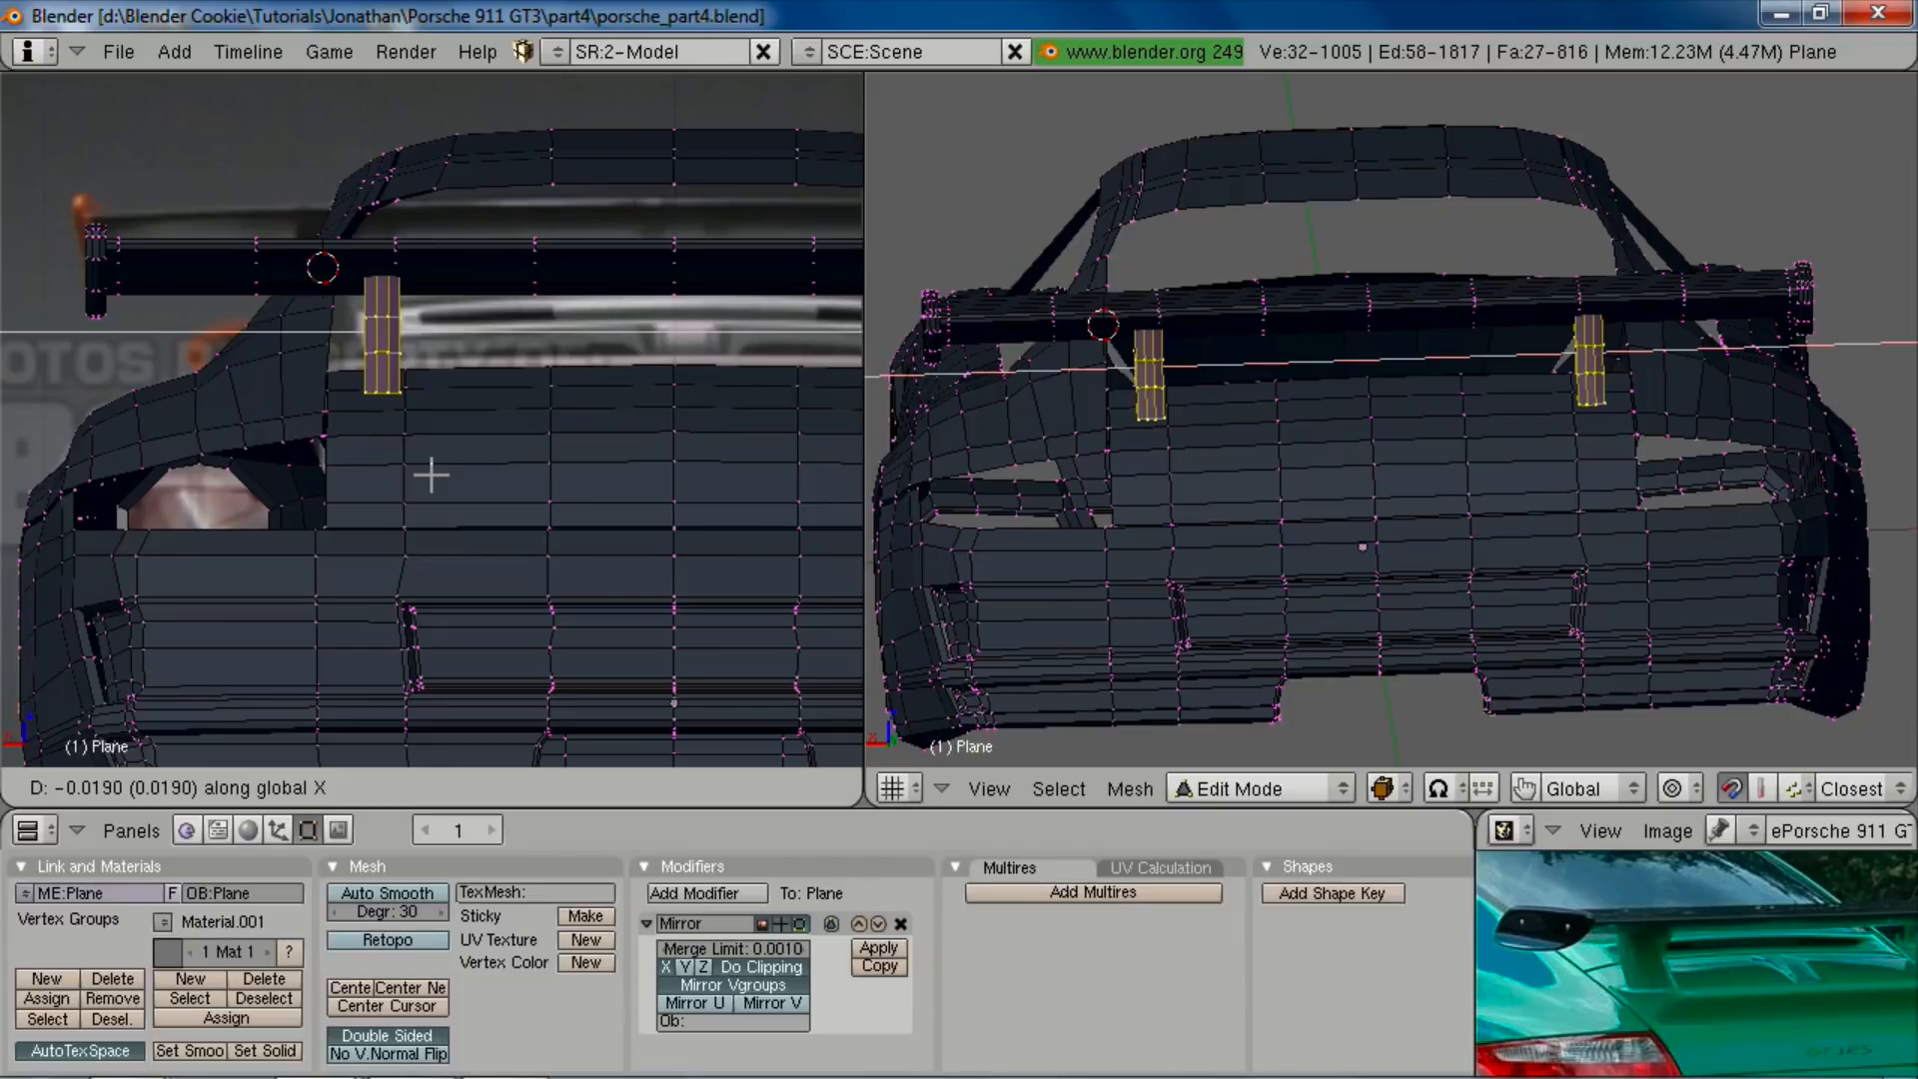
click(431, 475)
Step: Select the lid's lengthwise edge loop below the support and move it outward along X to the support's outer side
middle_drag(430, 475, 481, 502)
middle_drag(510, 373, 410, 501)
key(ctrl+KP_1)
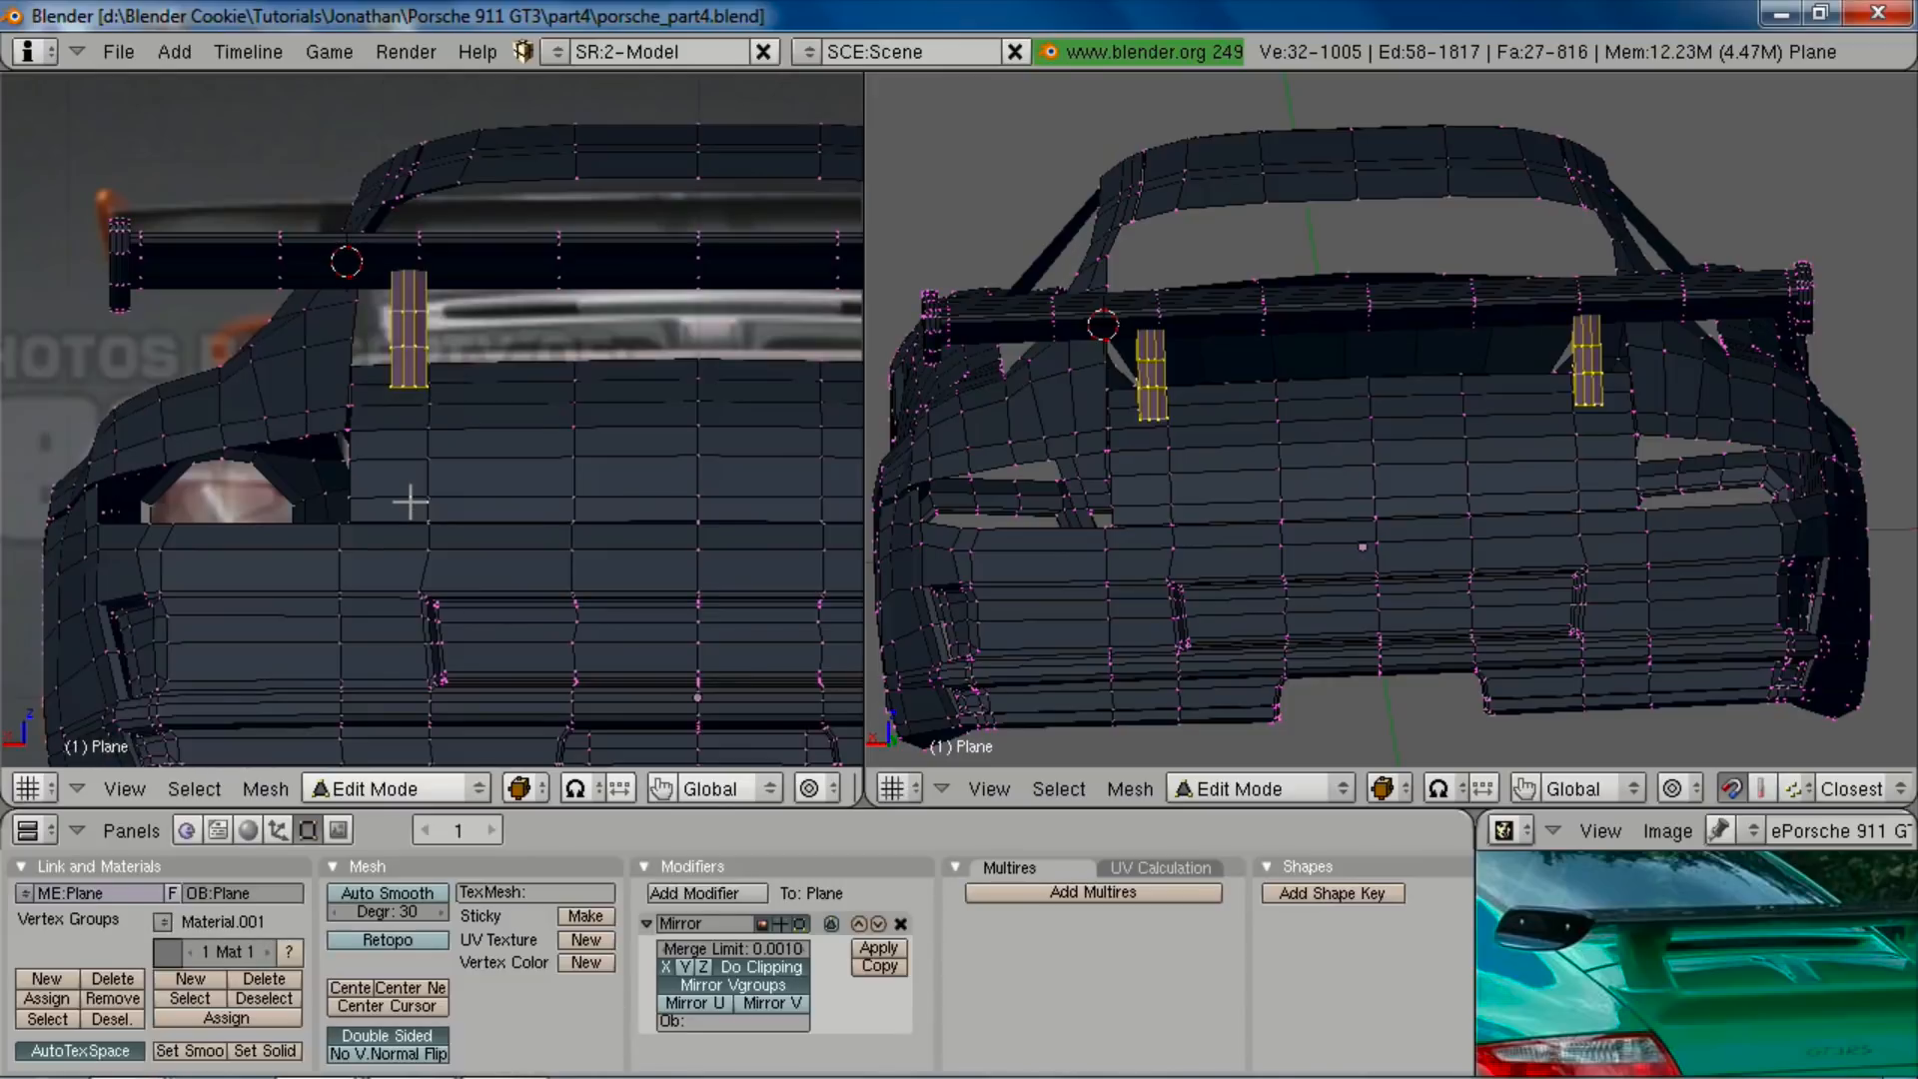
scroll(525, 458, up, 2)
key(a)
alt+right_click(426, 455)
key(g)
key(x)
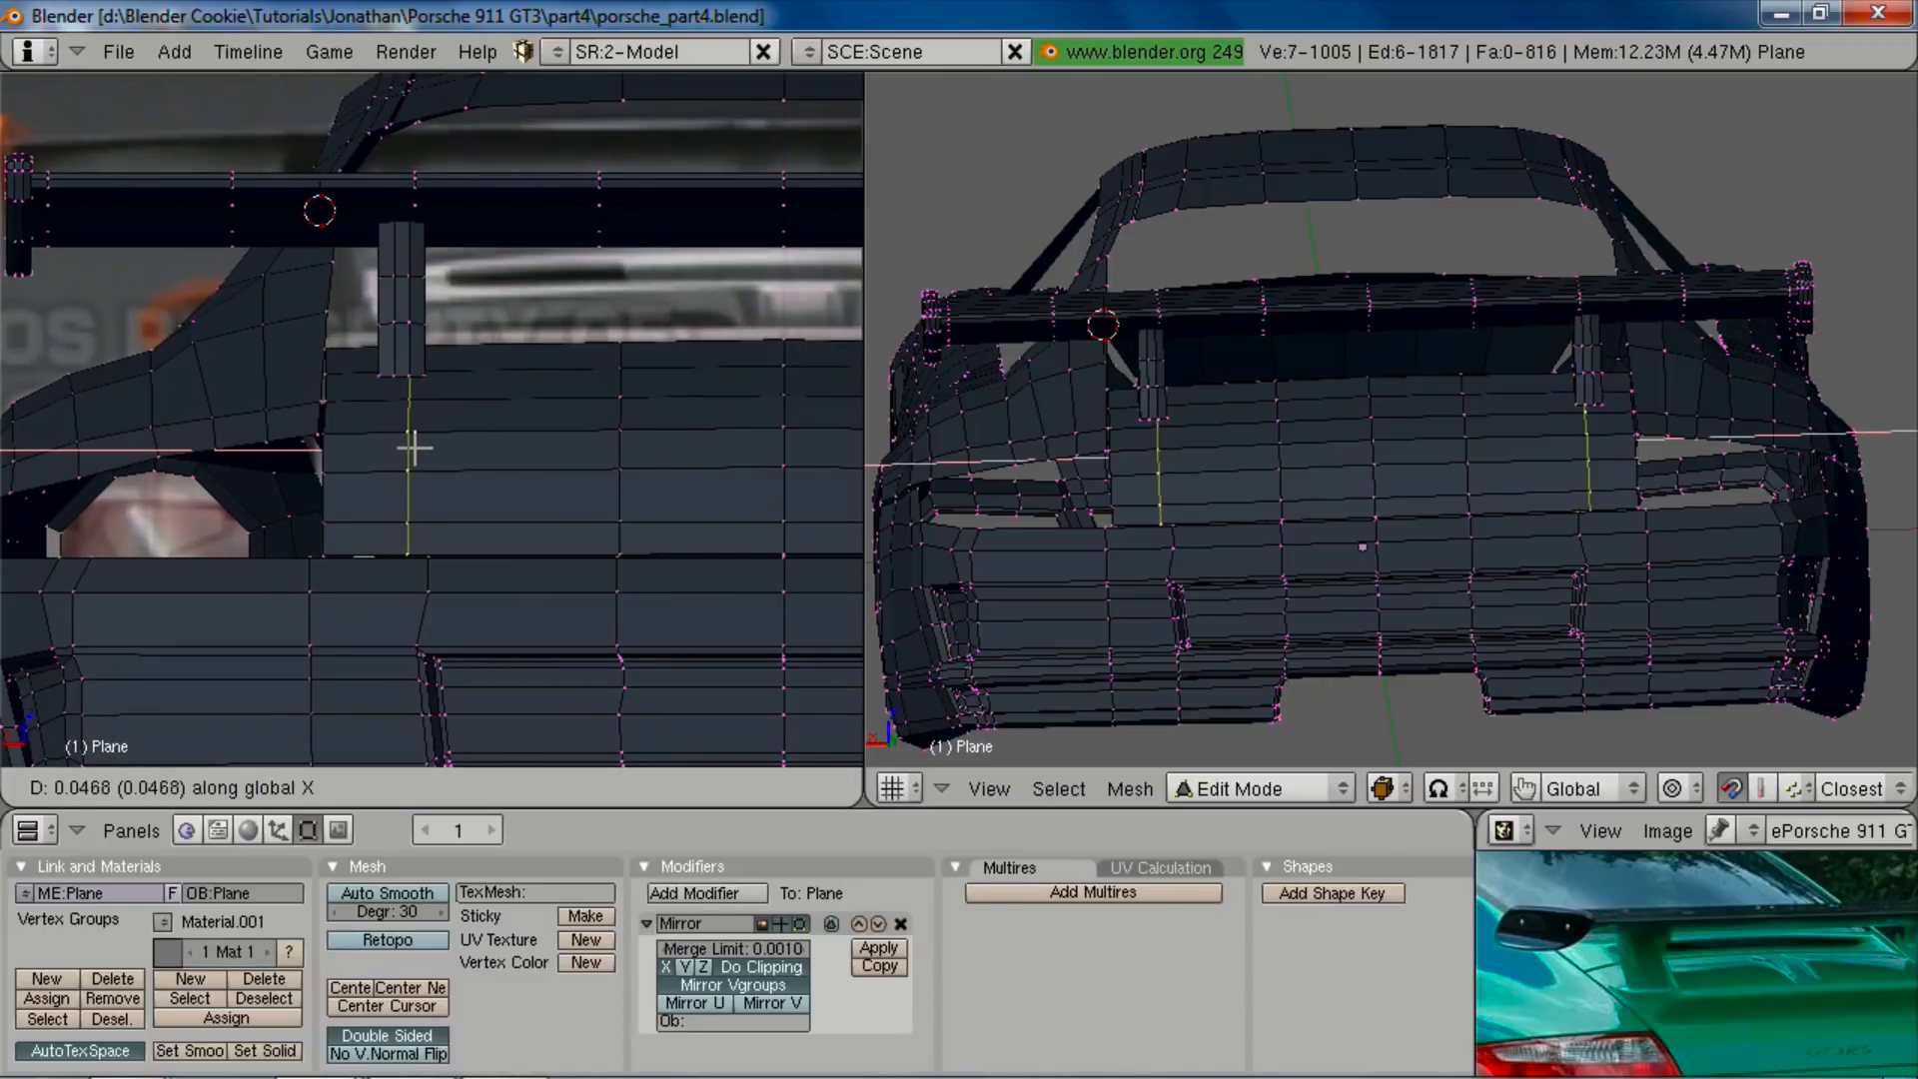
click(382, 448)
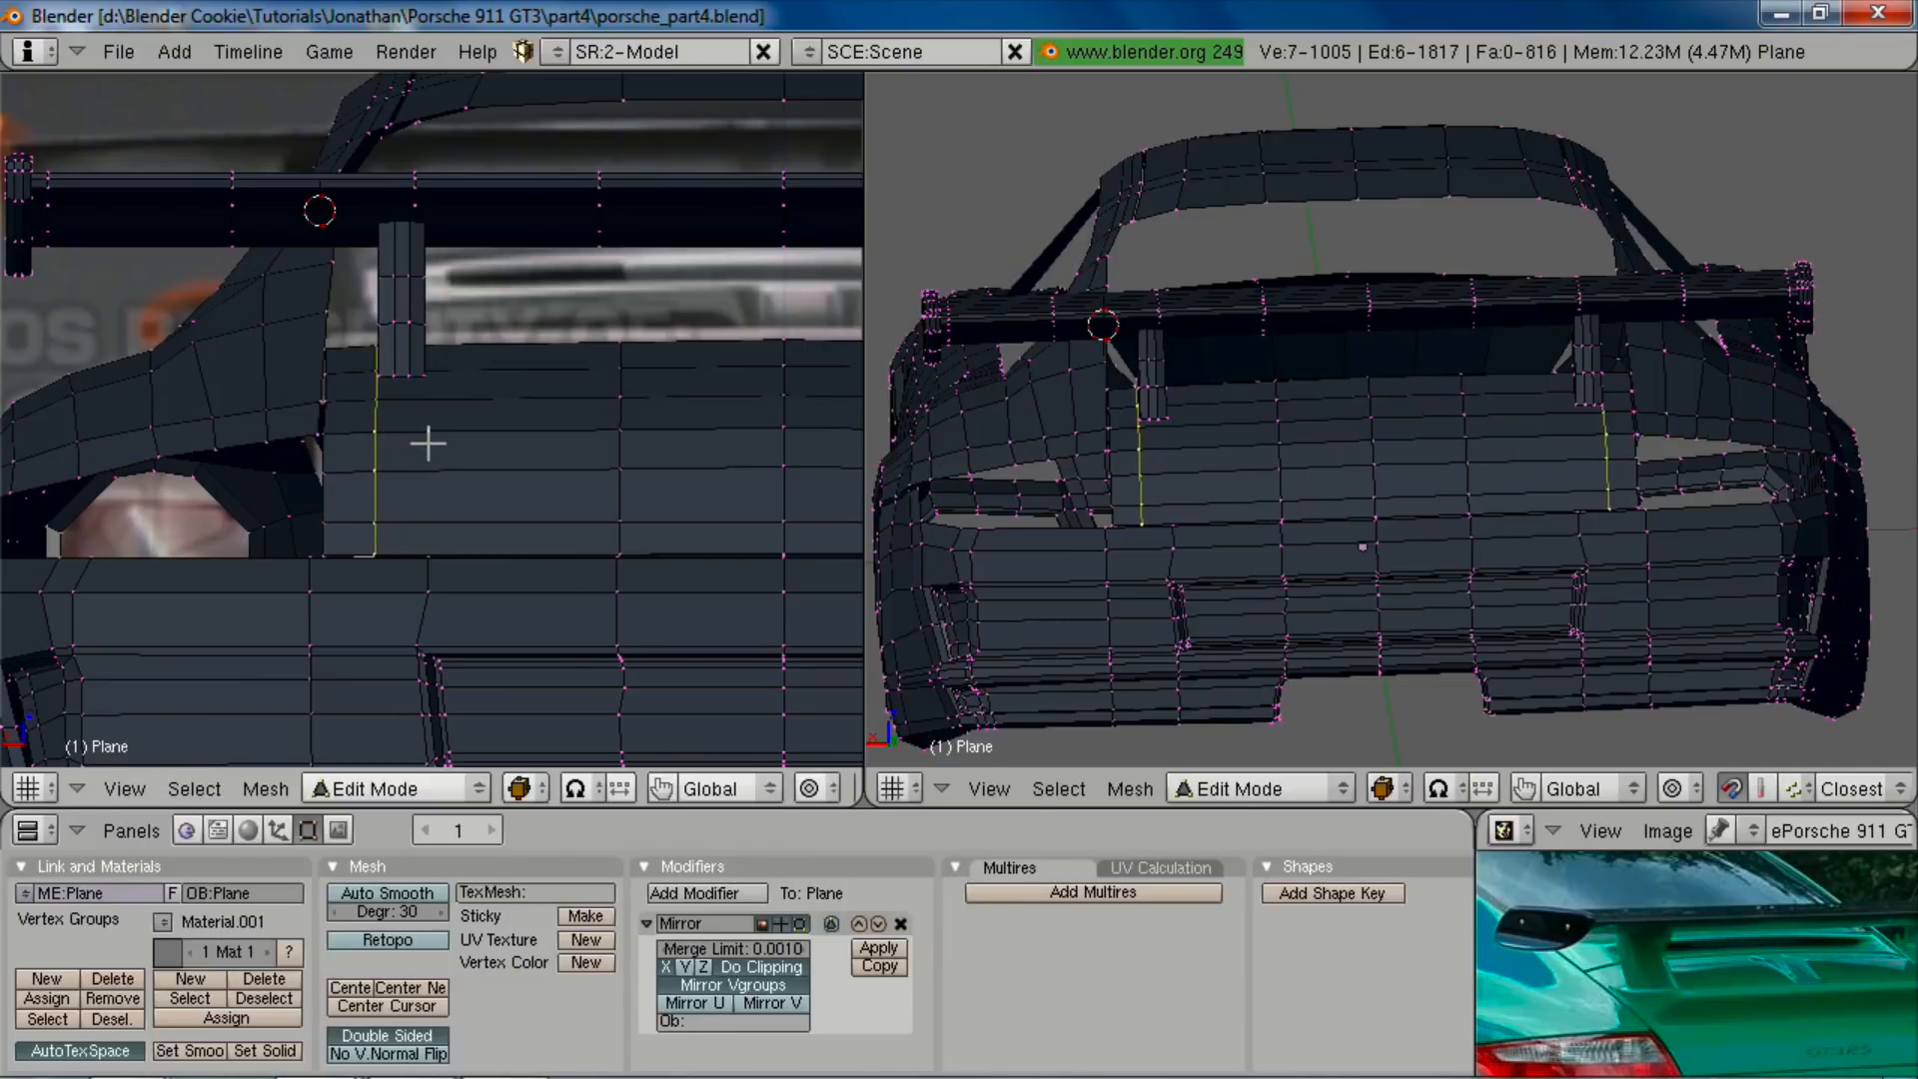
Step: Select the two rows of engine lid faces beneath the wing, from the outer lengthwise loop to the centre line
key(a)
shift+right_click(614, 420)
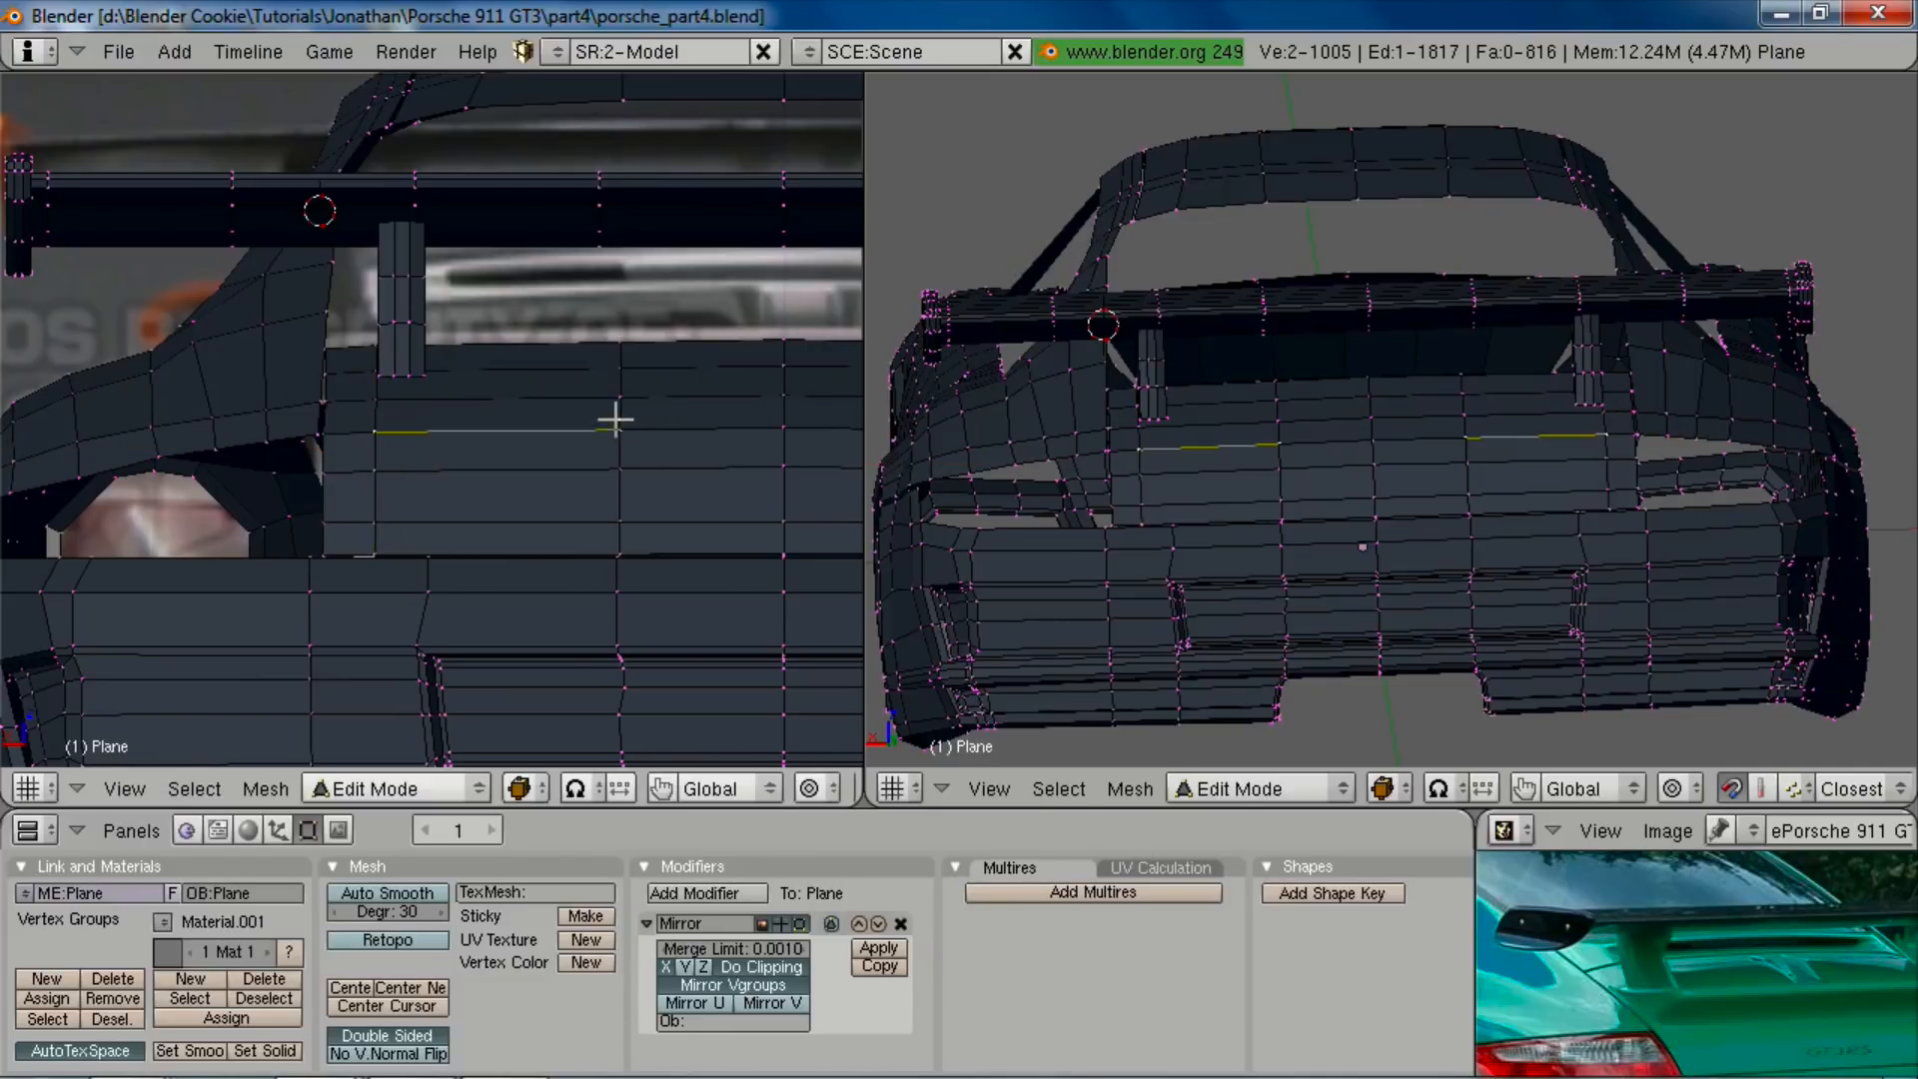
key(KP_3)
scroll(1533, 462, up, 5)
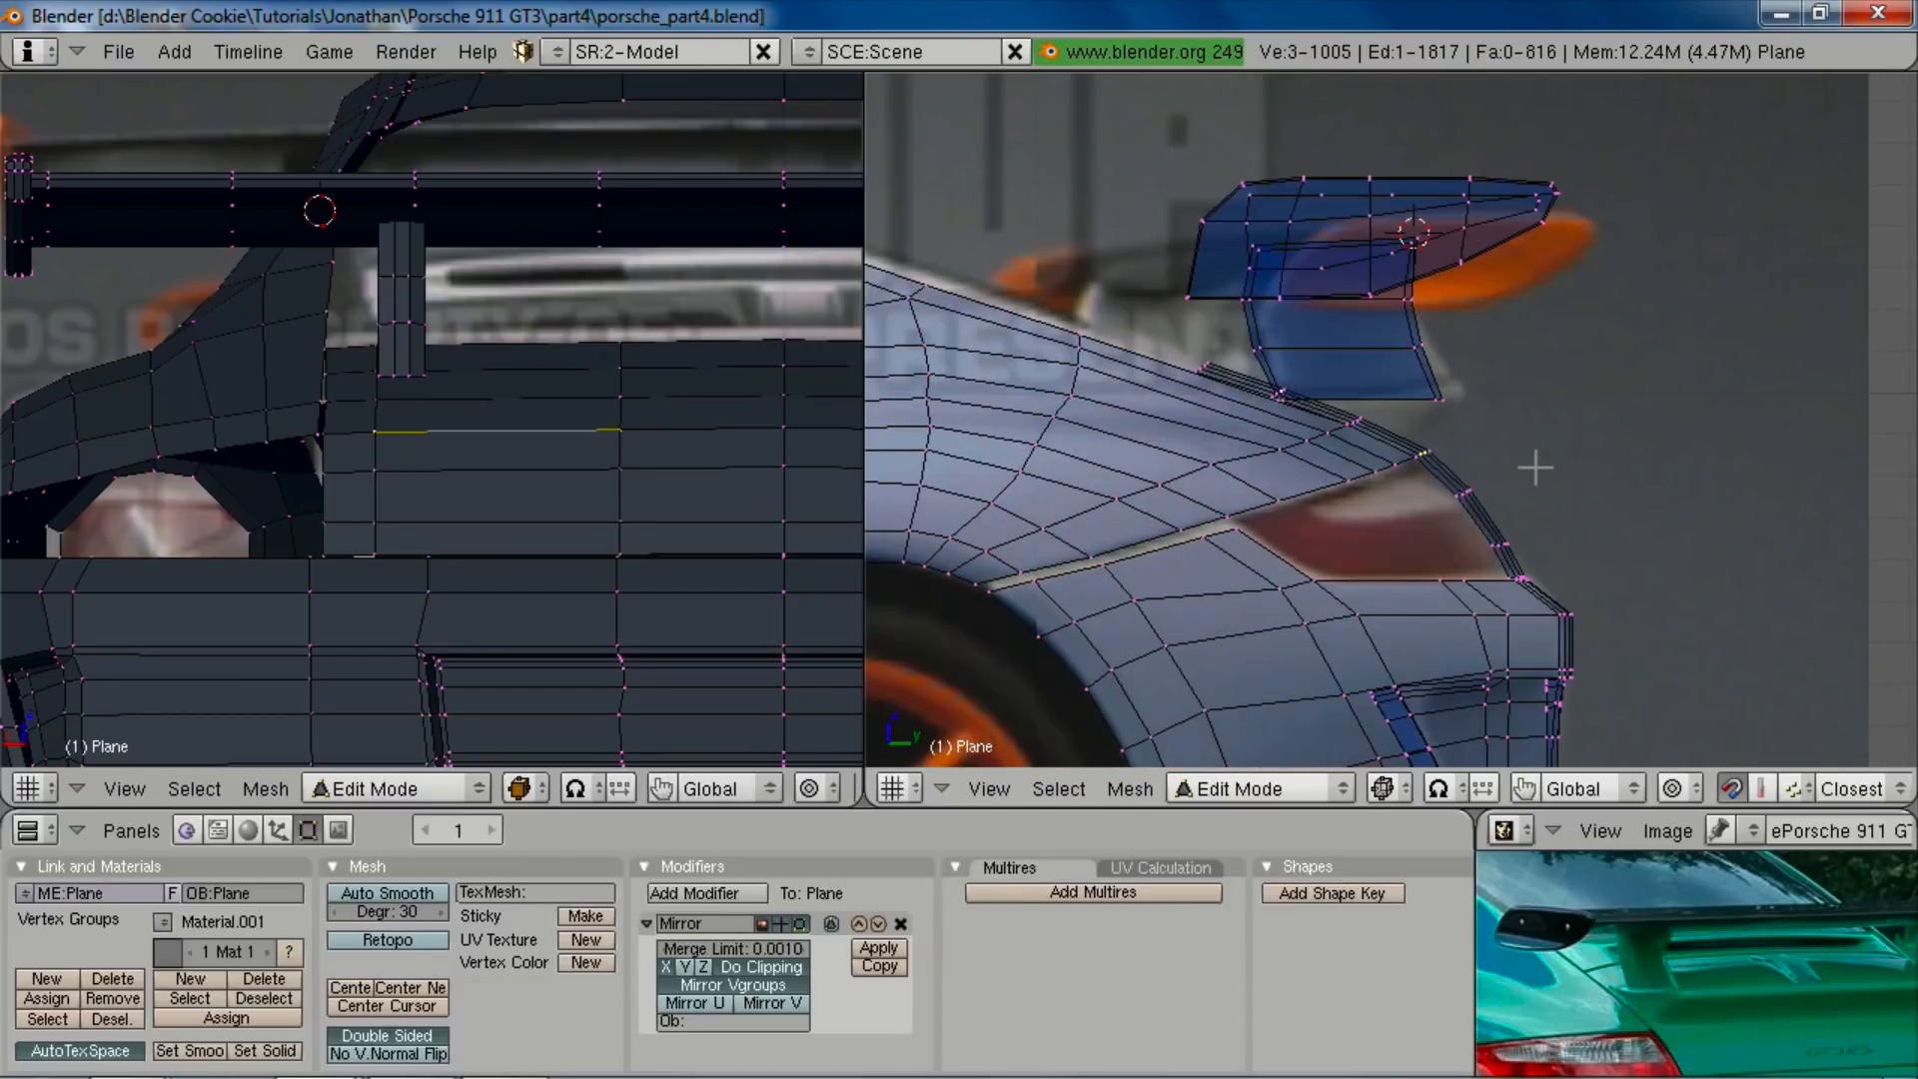
middle_drag(1530, 467, 1527, 434)
middle_drag(1517, 344, 1761, 384)
shift+right_click(1603, 370)
shift+right_click(1485, 369)
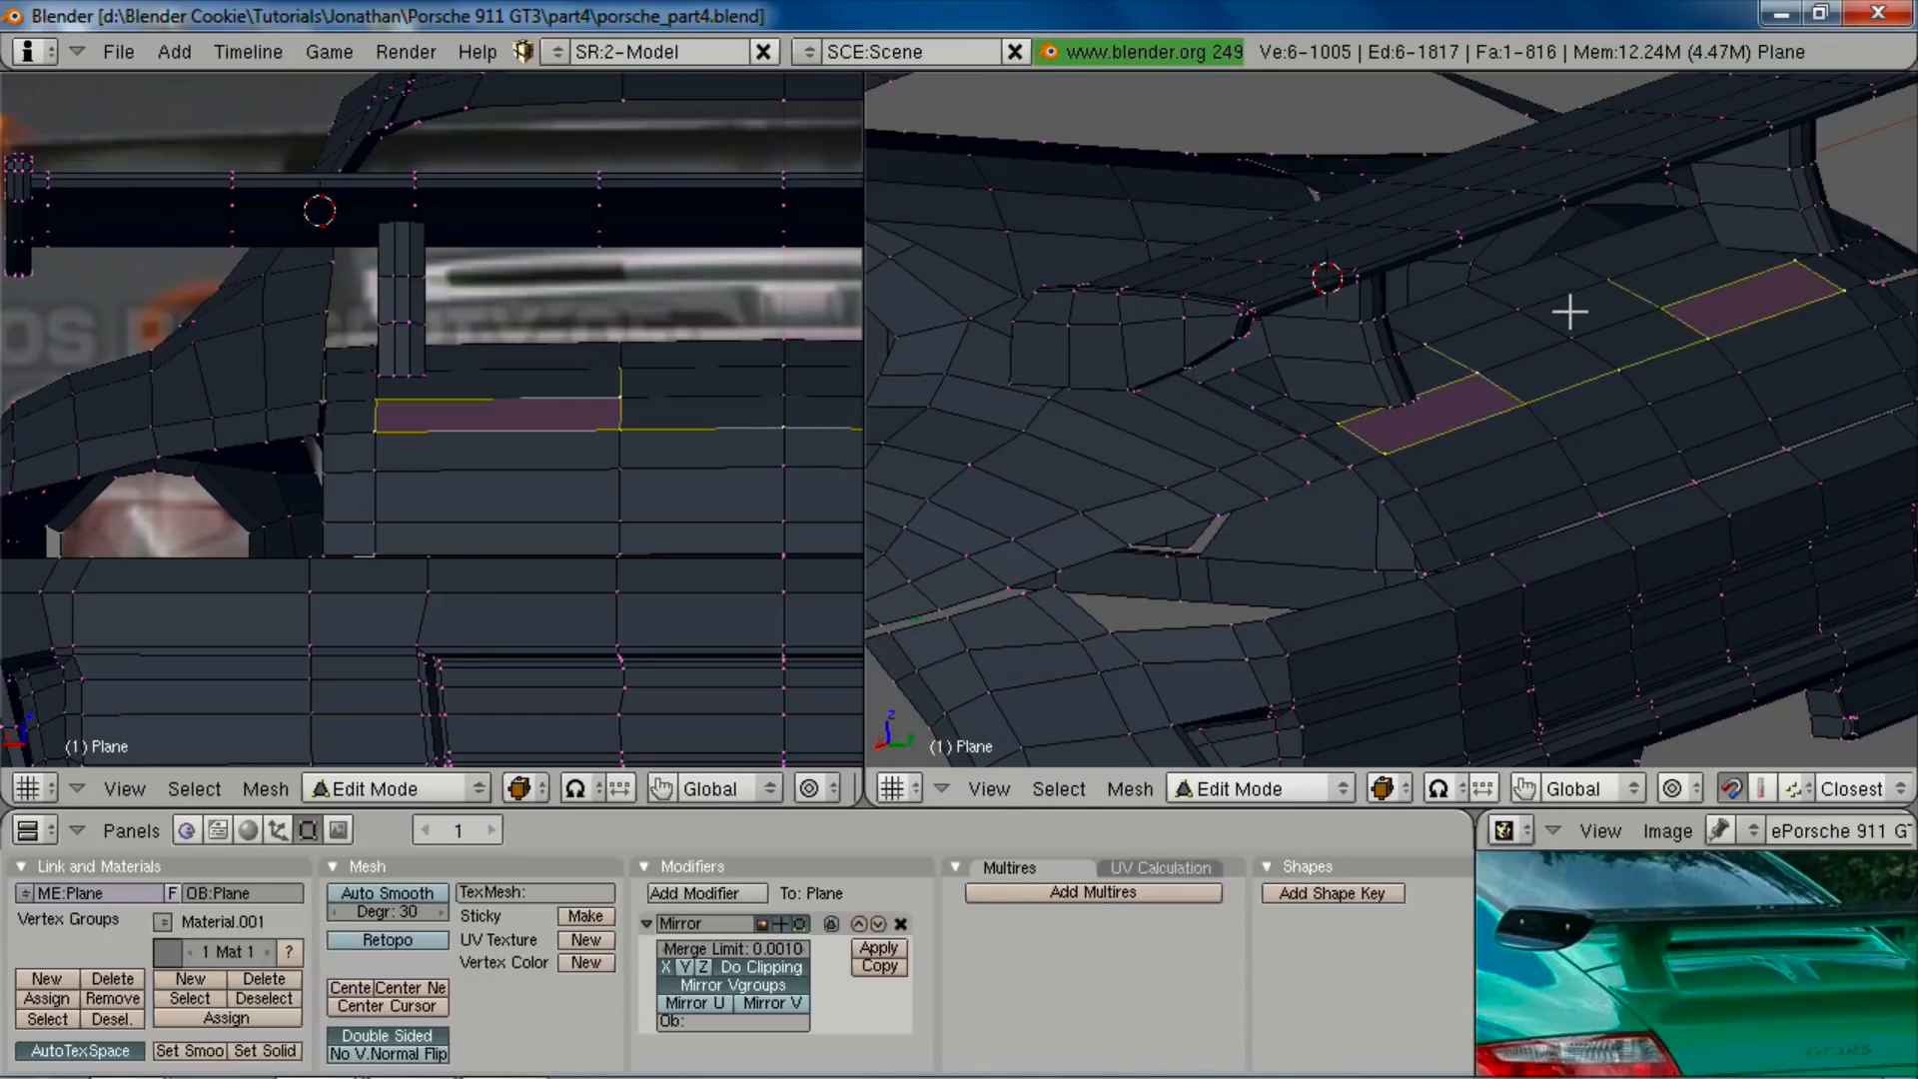
shift+right_click(1567, 323)
shift+right_click(1526, 310)
key(z)
shift+right_click(1268, 405)
key(z)
mouse_move(1272, 393)
middle_down()
mouse_move(1408, 428)
mouse_move(1451, 411)
middle_up()
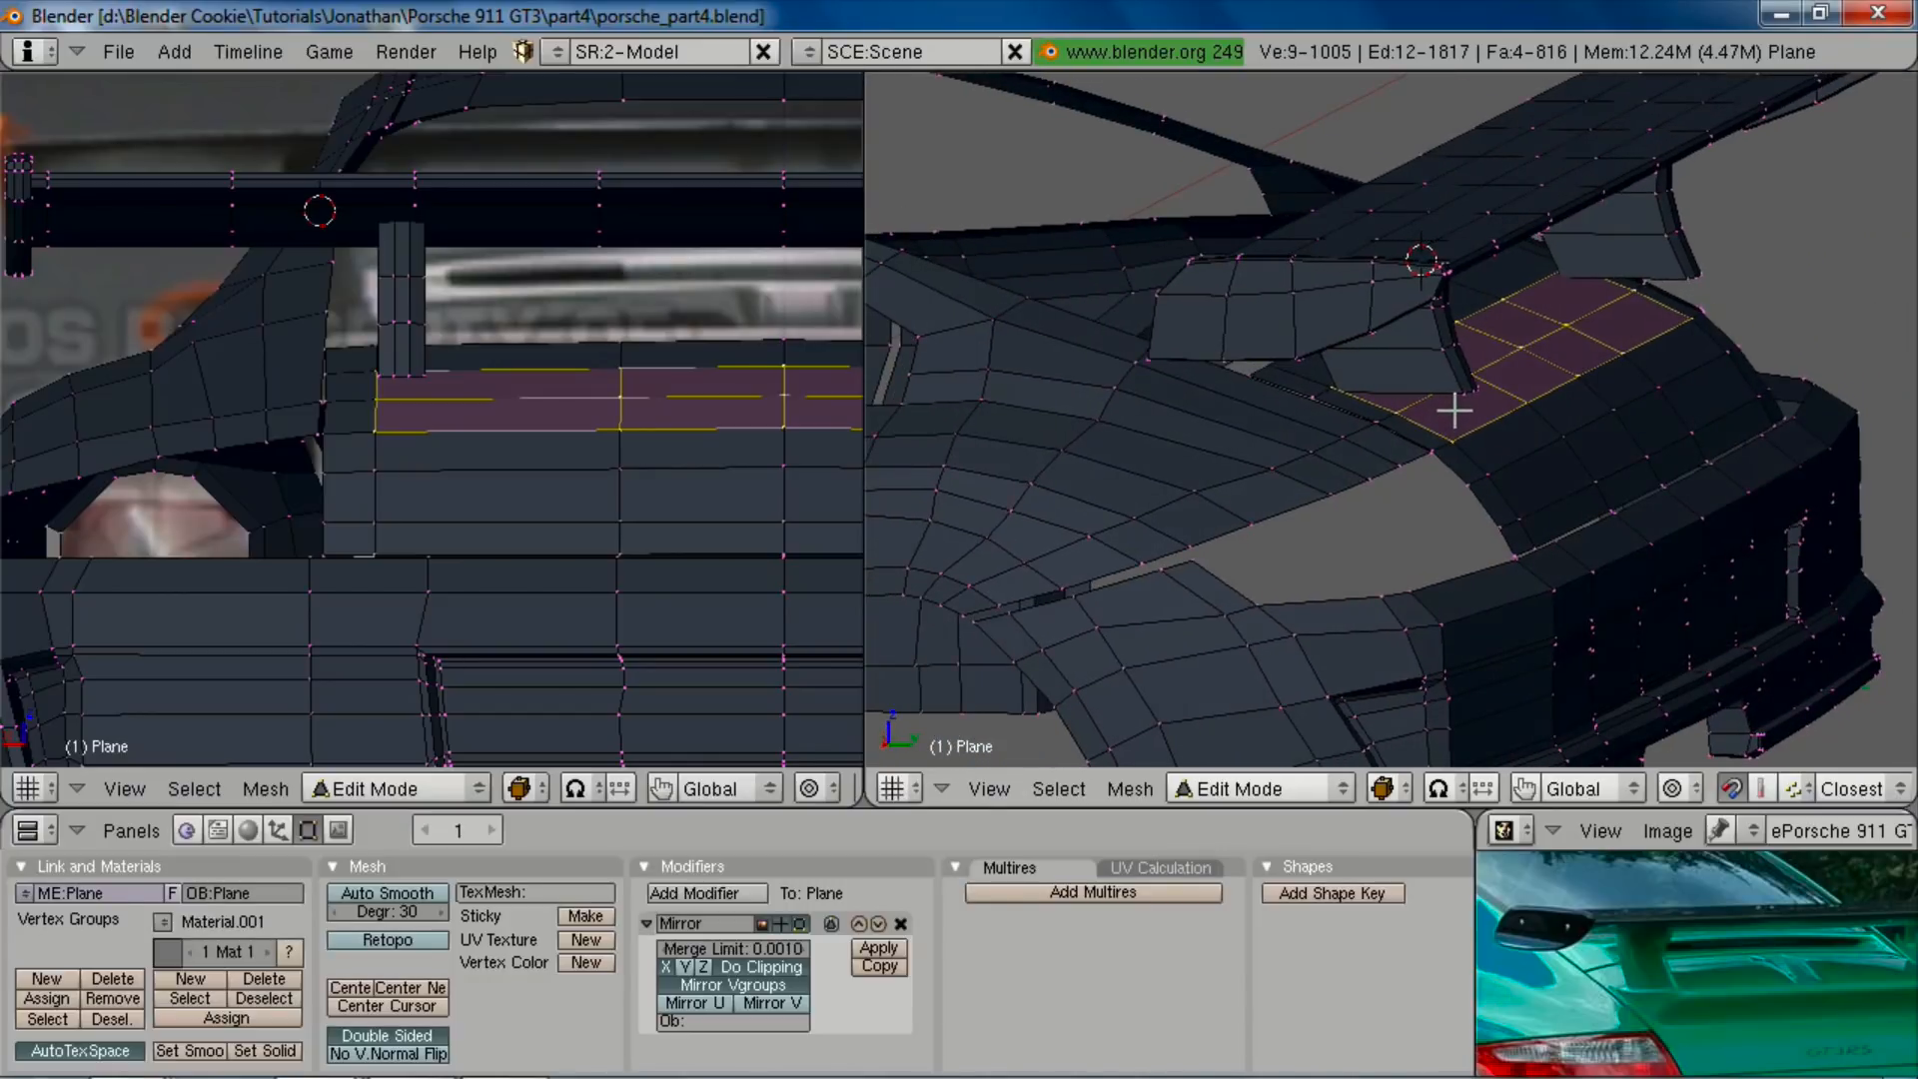
Step: Extrude the selected lid faces as a region, and raise all but their front edge along Z in the side view
key(KP_3)
scroll(1476, 457, up, 4)
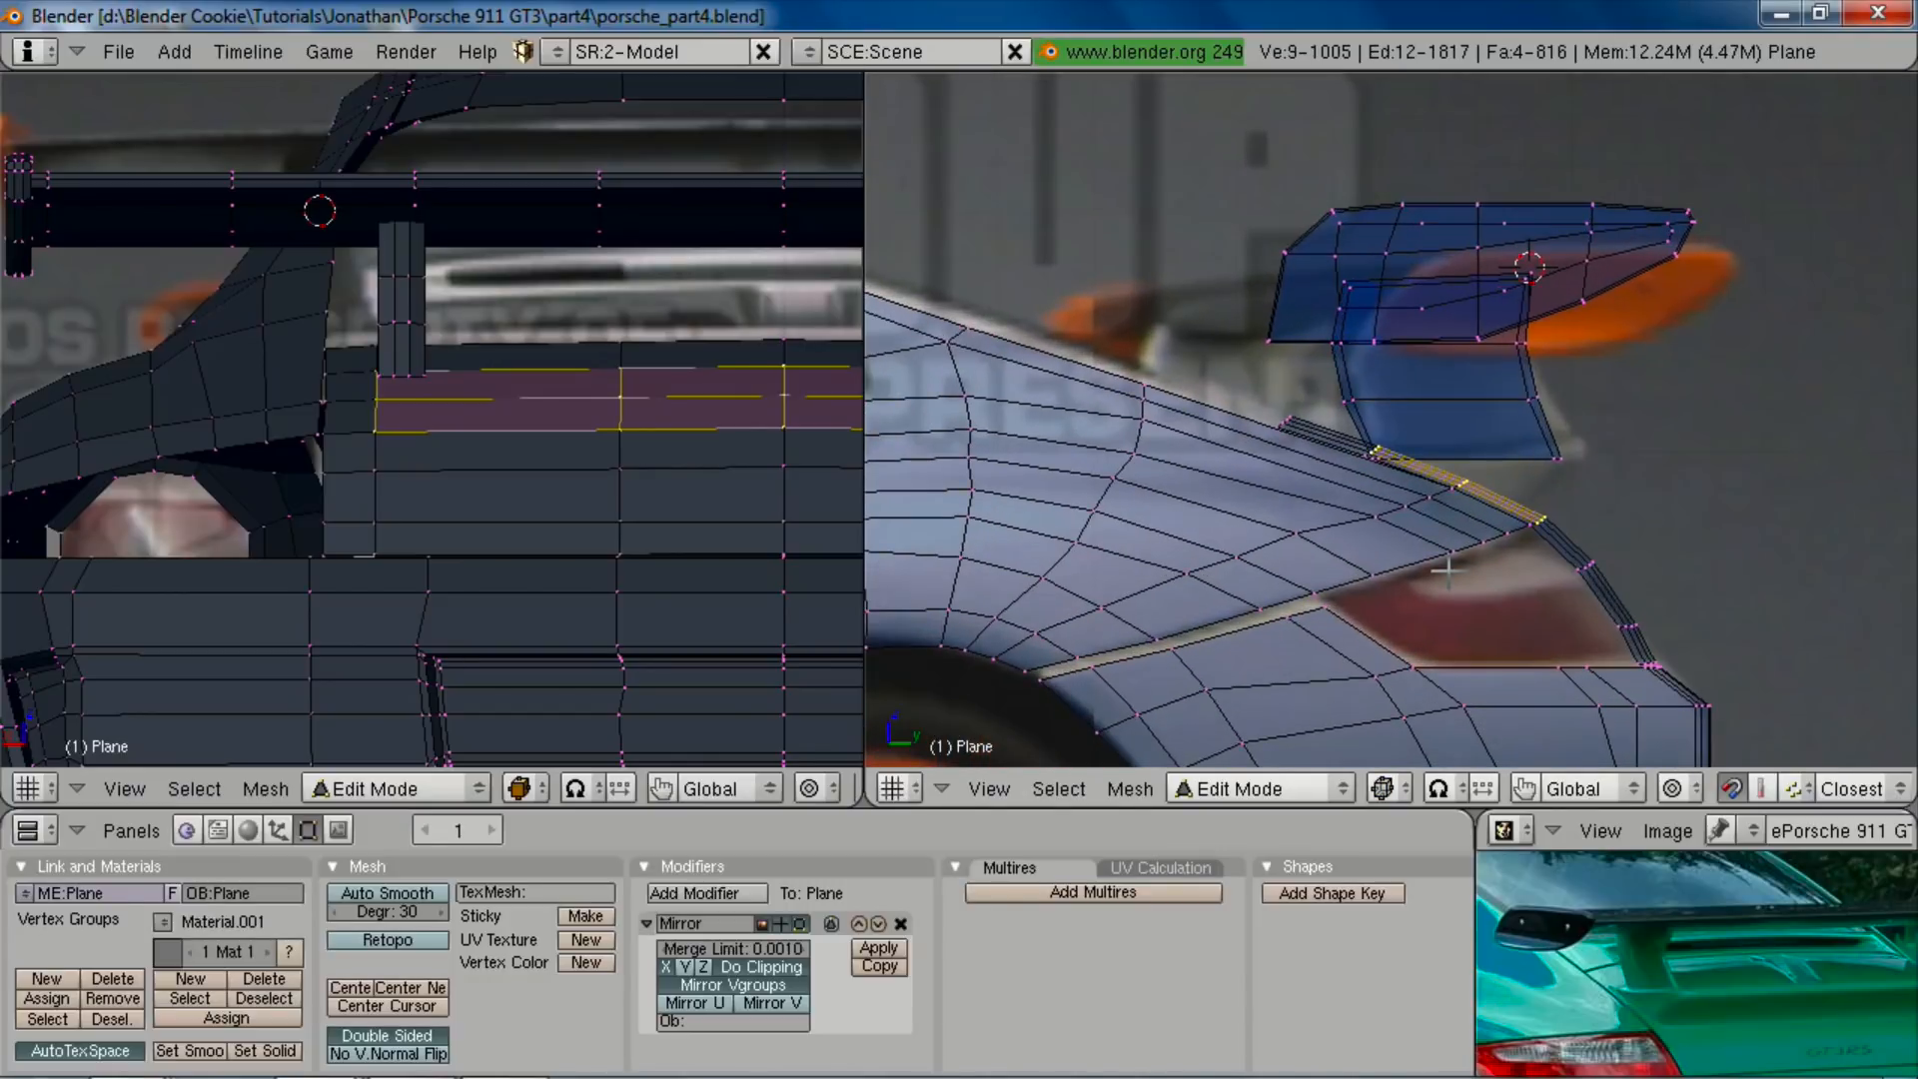
scroll(1447, 568, up, 3)
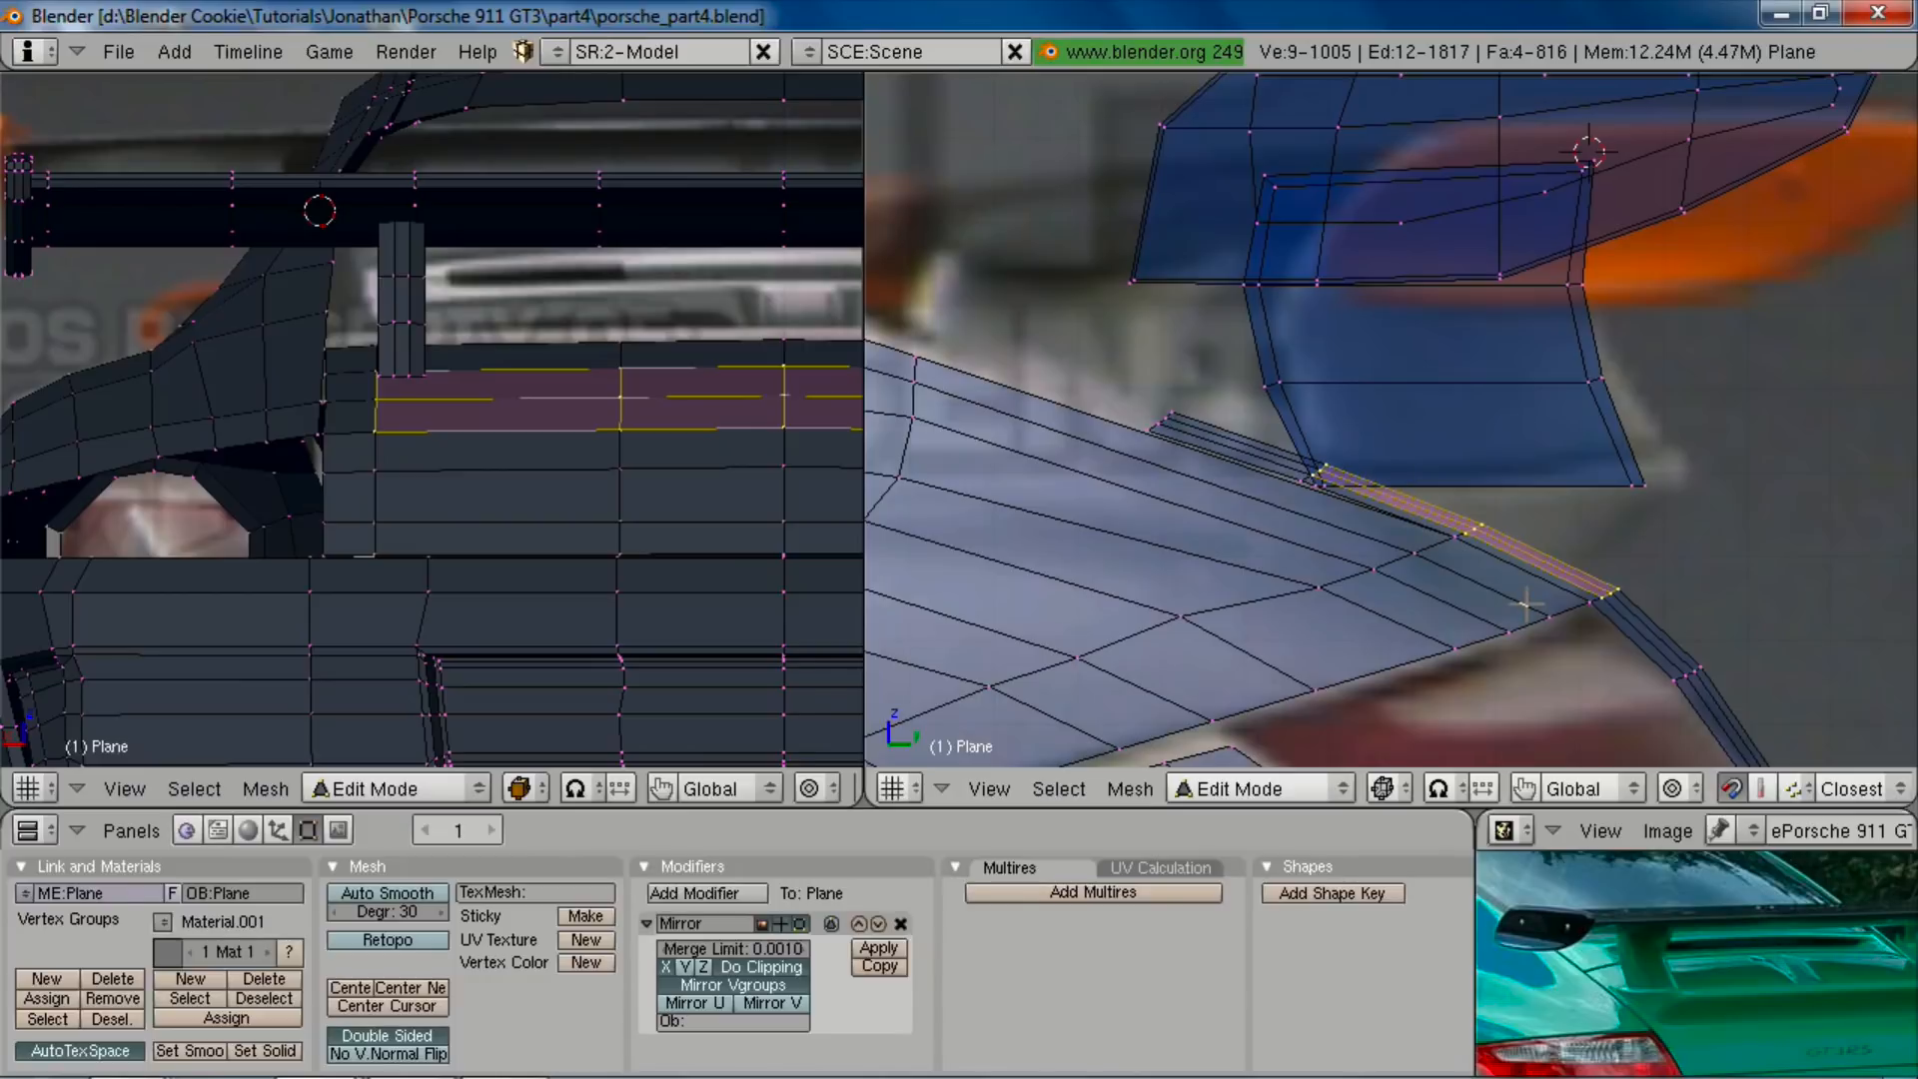
key(e)
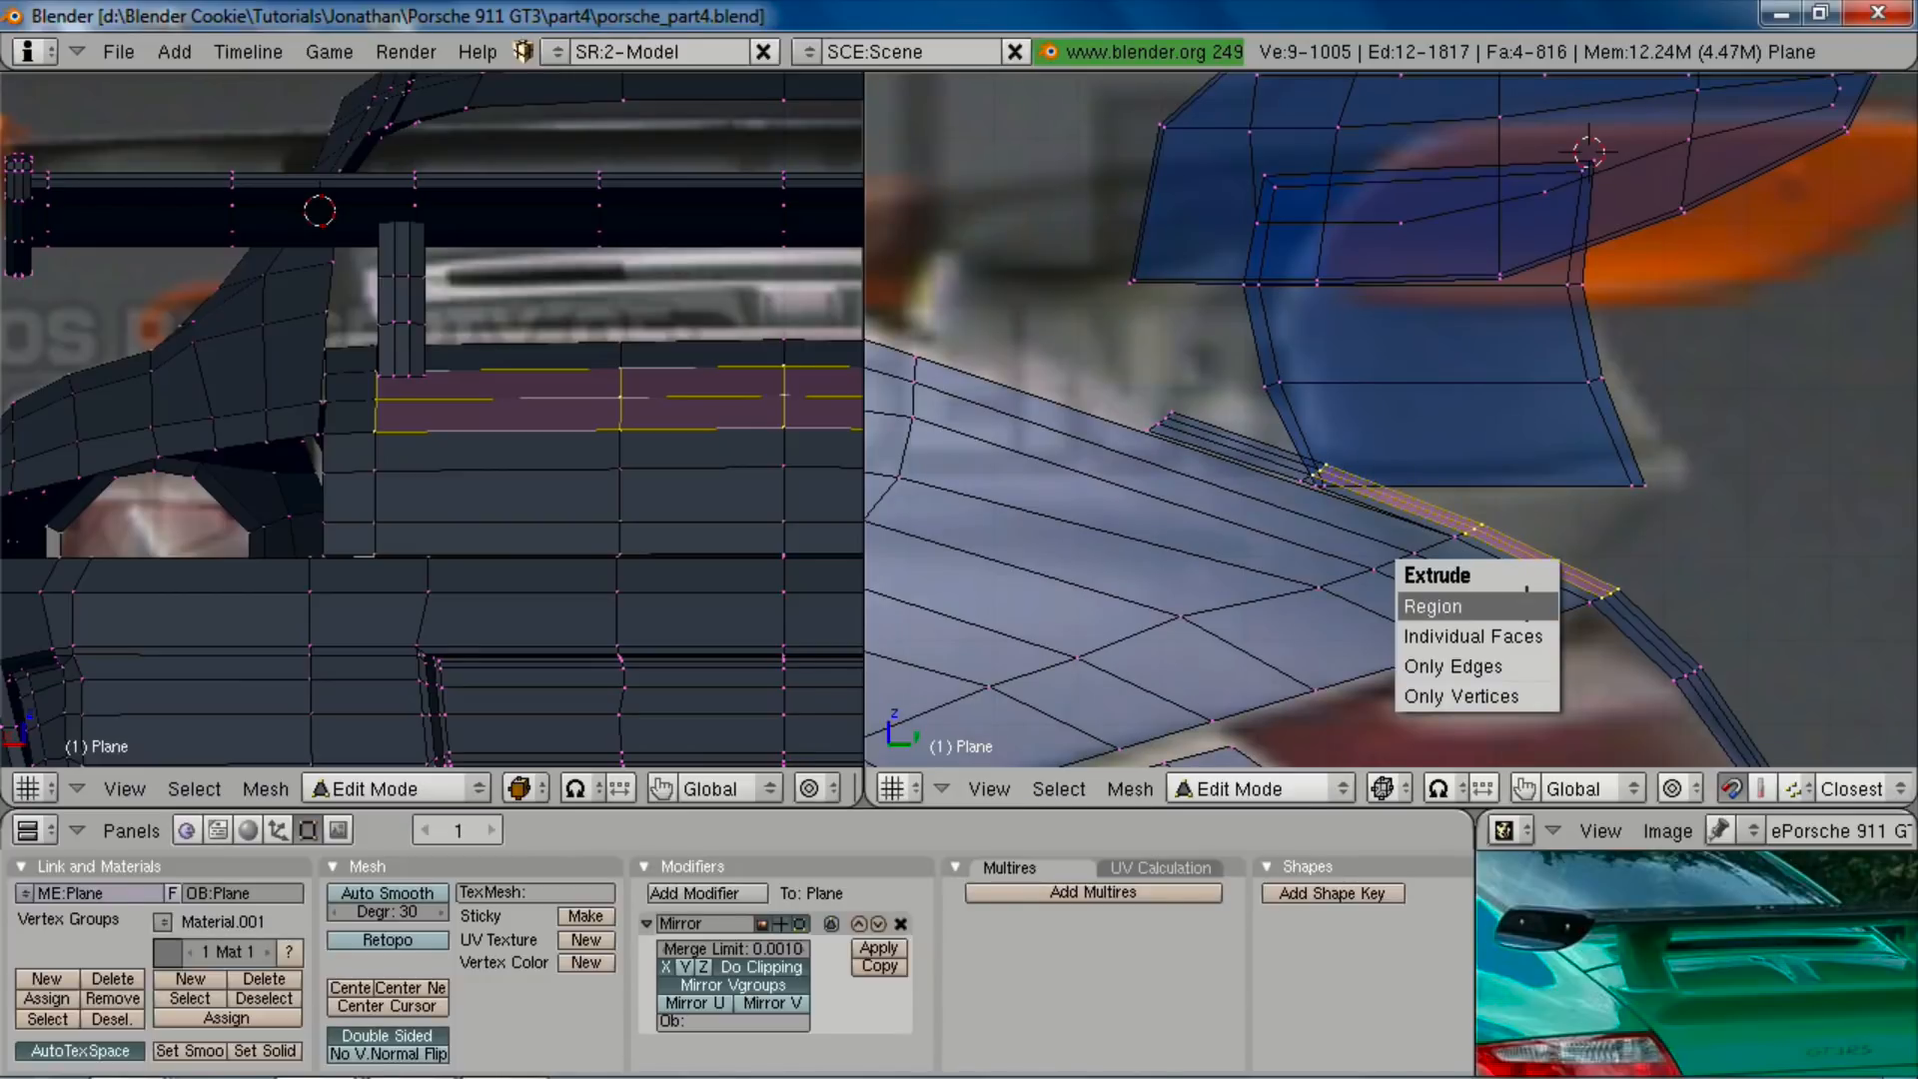
click(1526, 599)
right_click(1525, 603)
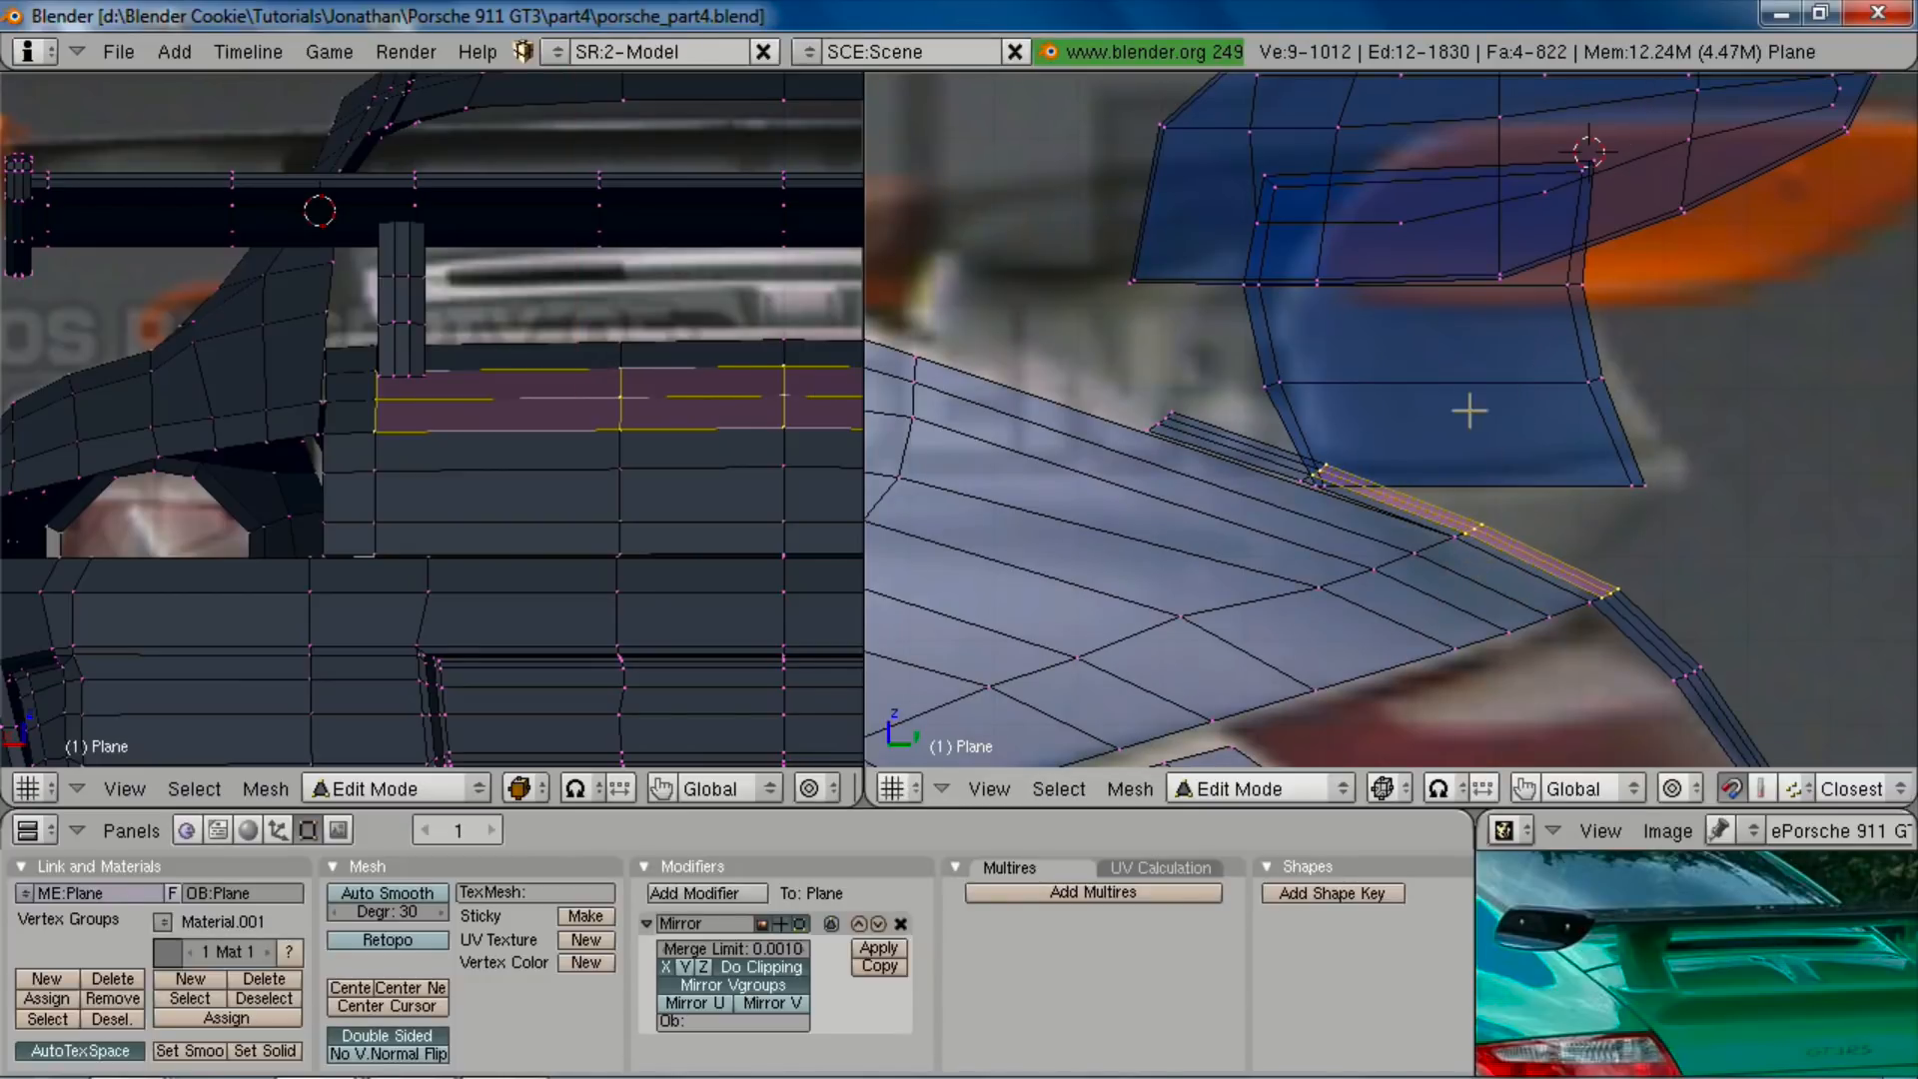
key(b)
right_drag(1410, 297, 1237, 636)
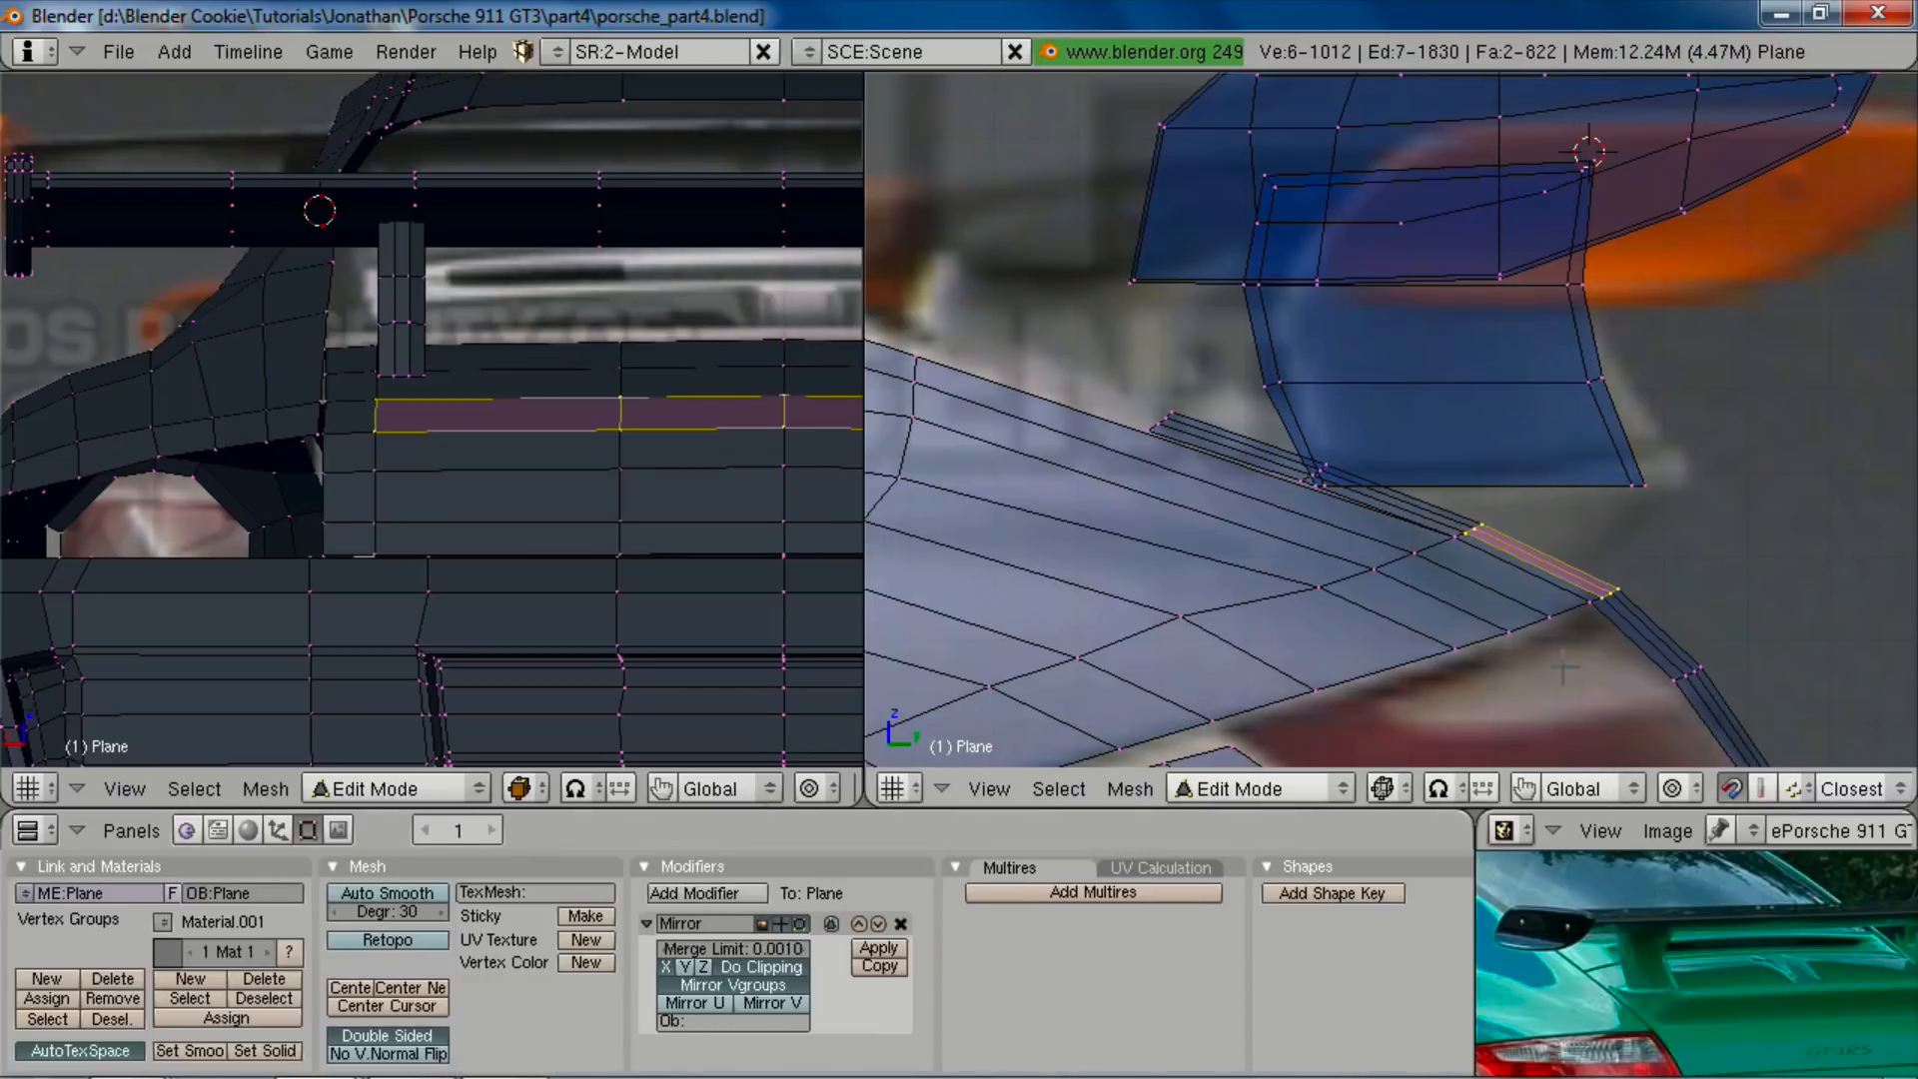
key(g)
key(z)
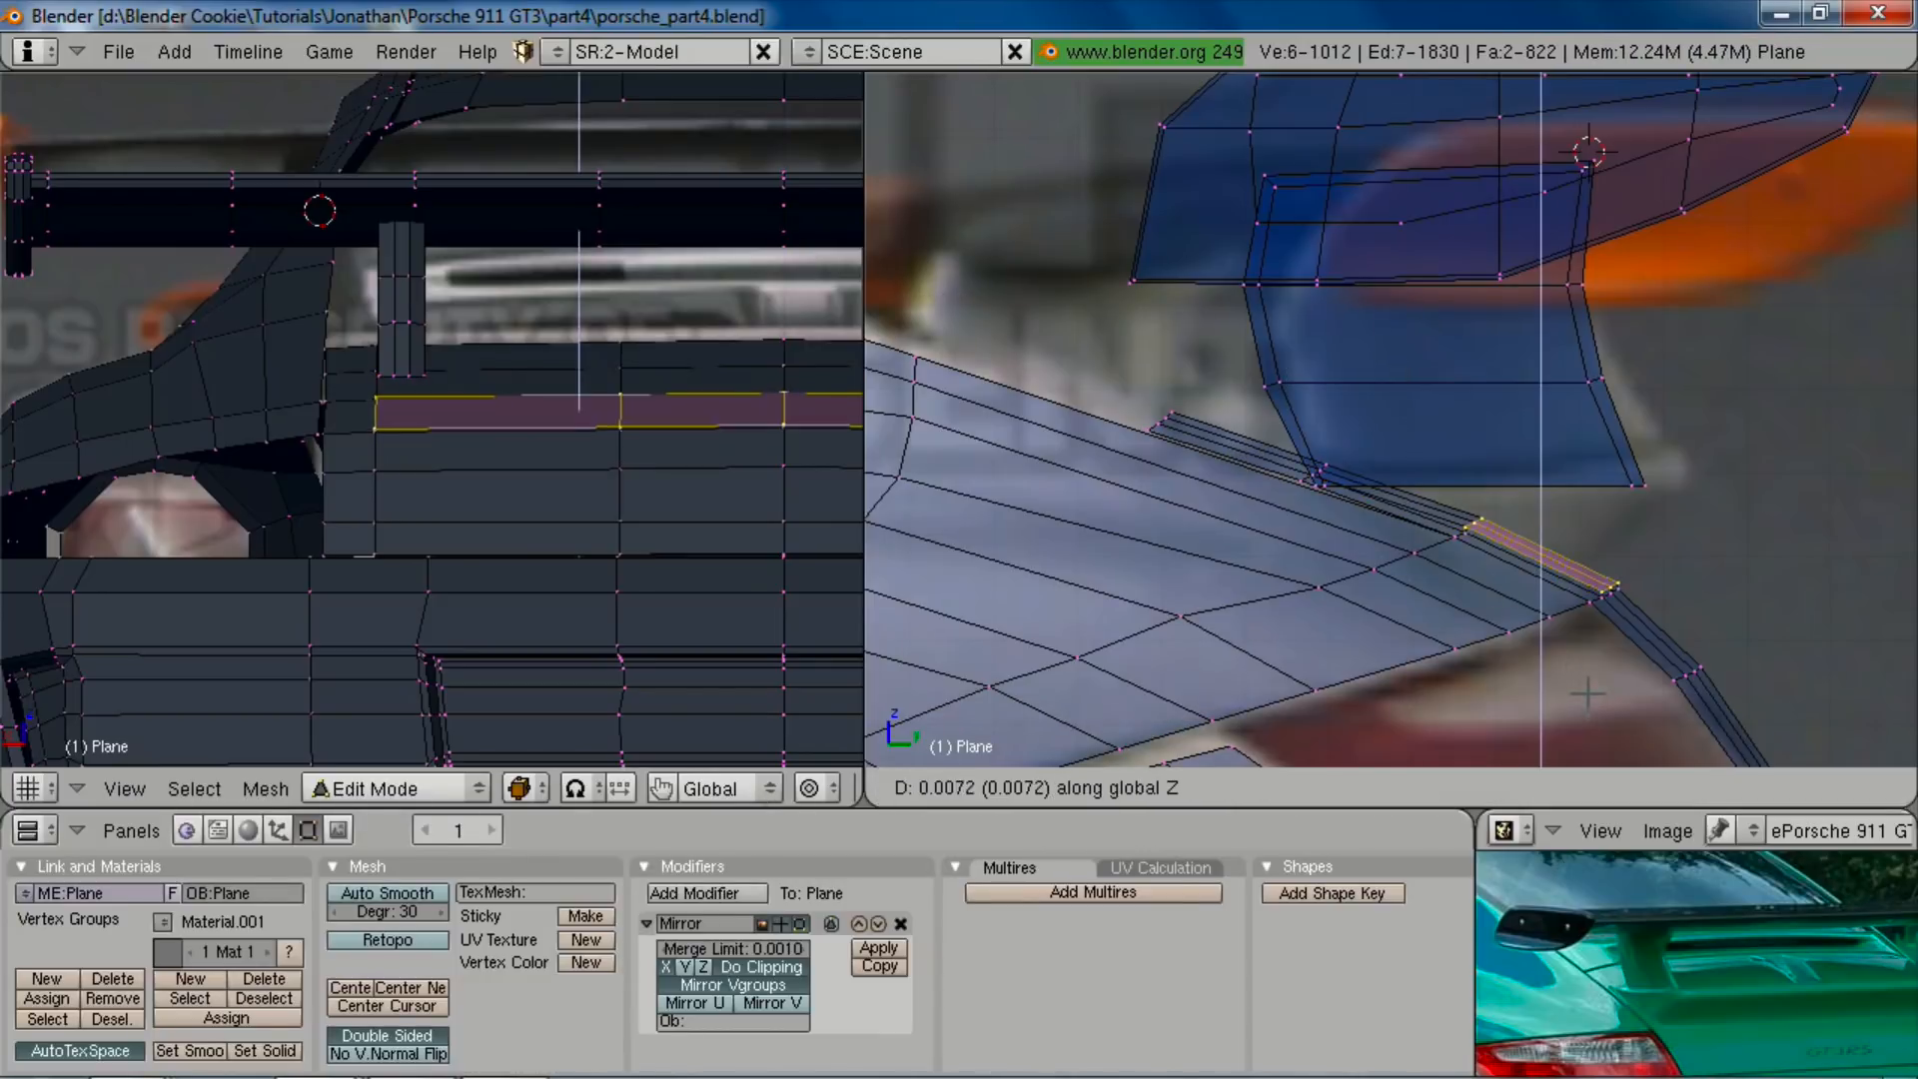
click(1607, 651)
Step: Extrude the raised lid faces as a region once more, front edge included, and lift the rear part along Z
key(b)
drag(1307, 428, 1361, 476)
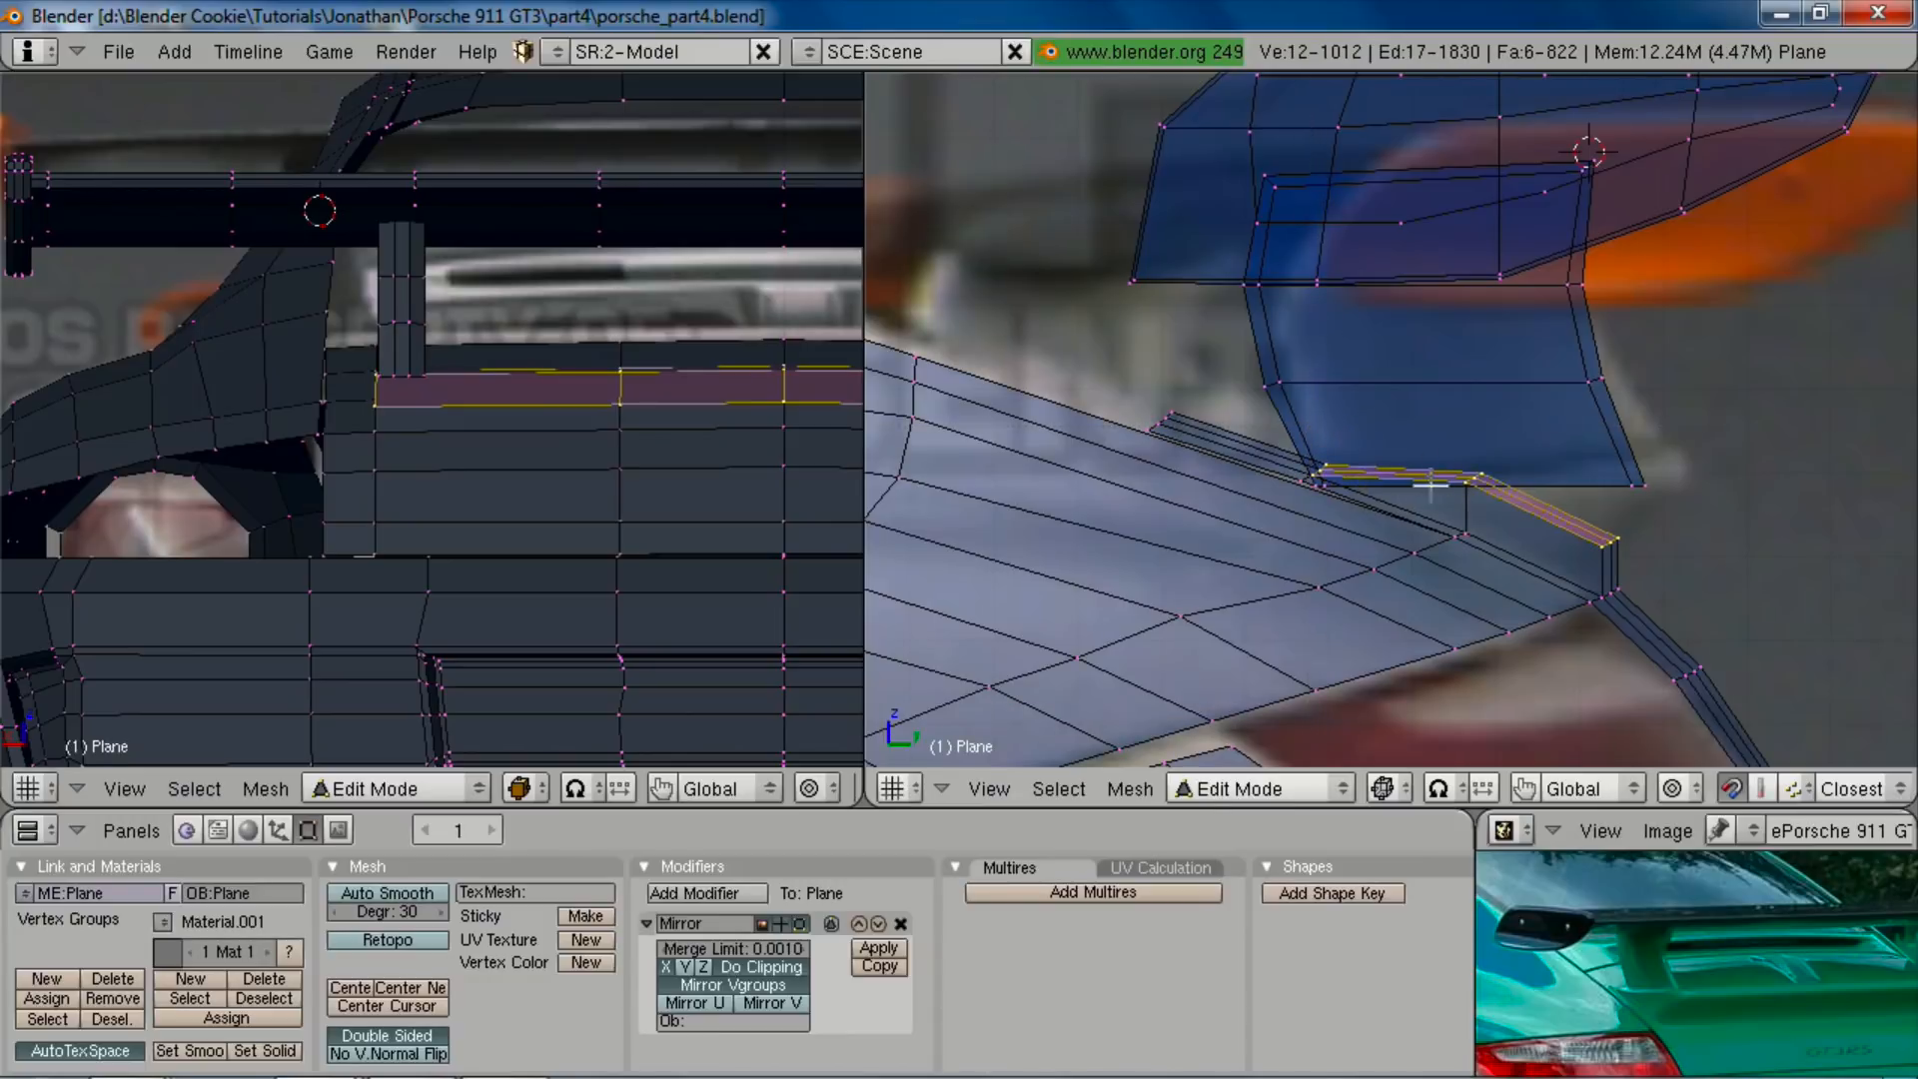
key(e)
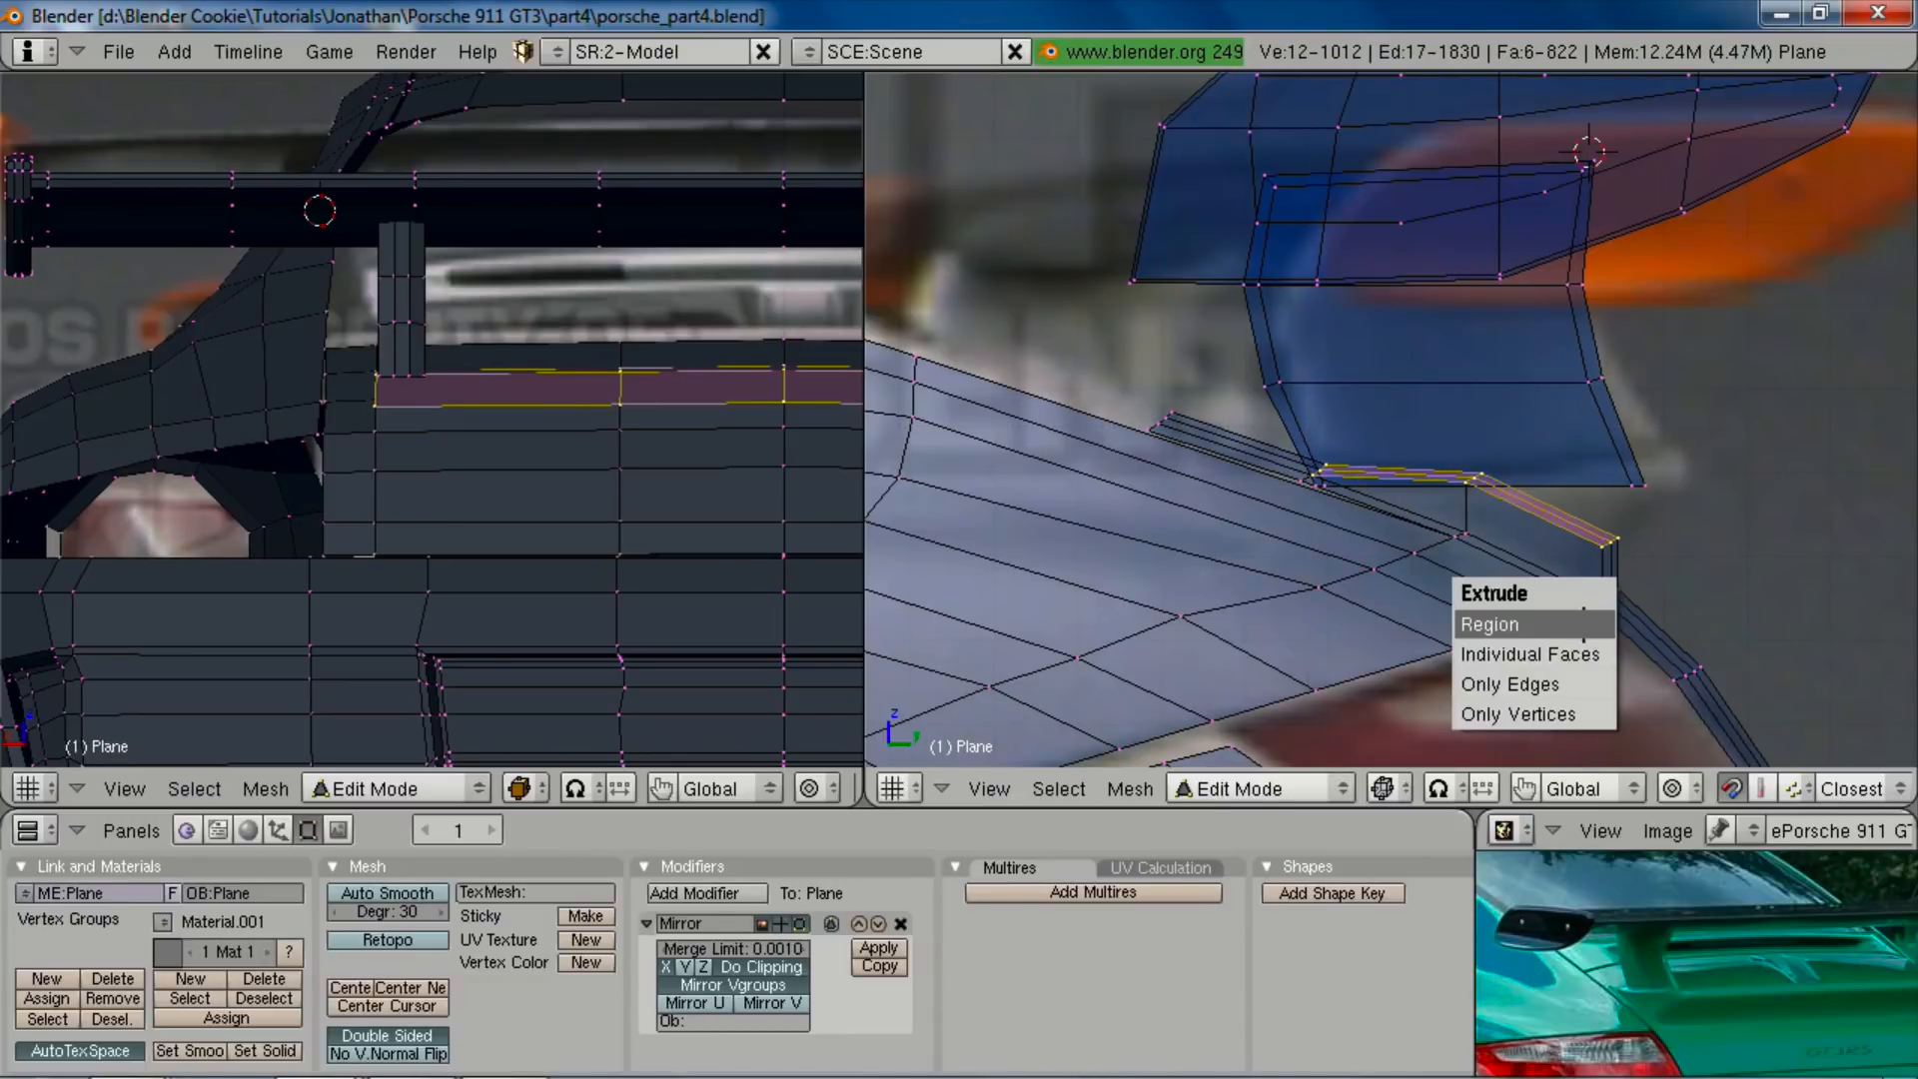
click(1584, 624)
right_click(1584, 624)
key(b)
right_drag(1370, 351, 1247, 529)
key(g)
key(z)
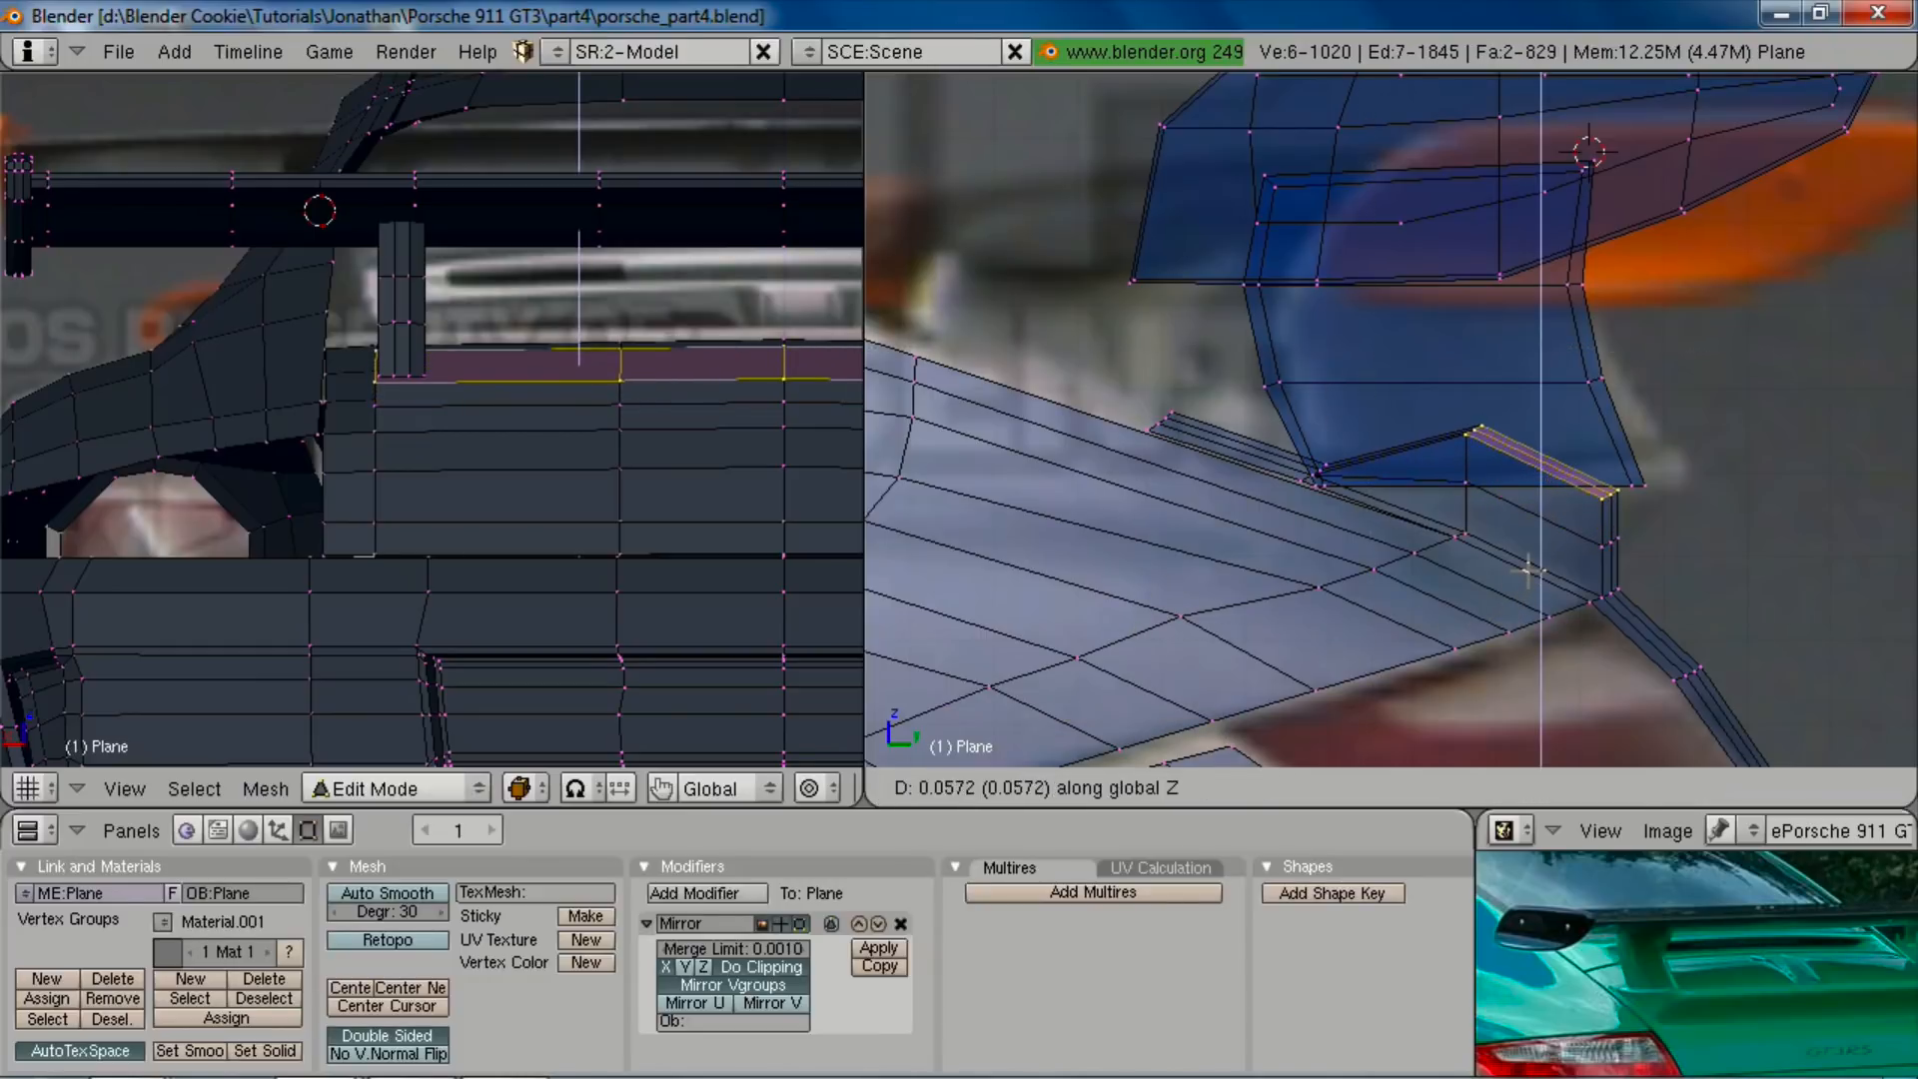
click(1545, 429)
Step: Select the middle vertex on the side of the raised lid block and shift it slightly in the side view
key(a)
key(z)
key(b)
drag(1442, 464, 1508, 516)
key(z)
key(g)
click(1528, 523)
Step: Remove the duplicate vertices from the whole mesh with Remove Doubles
mouse_move(1528, 522)
middle_down()
mouse_move(1448, 438)
mouse_move(1412, 447)
middle_up()
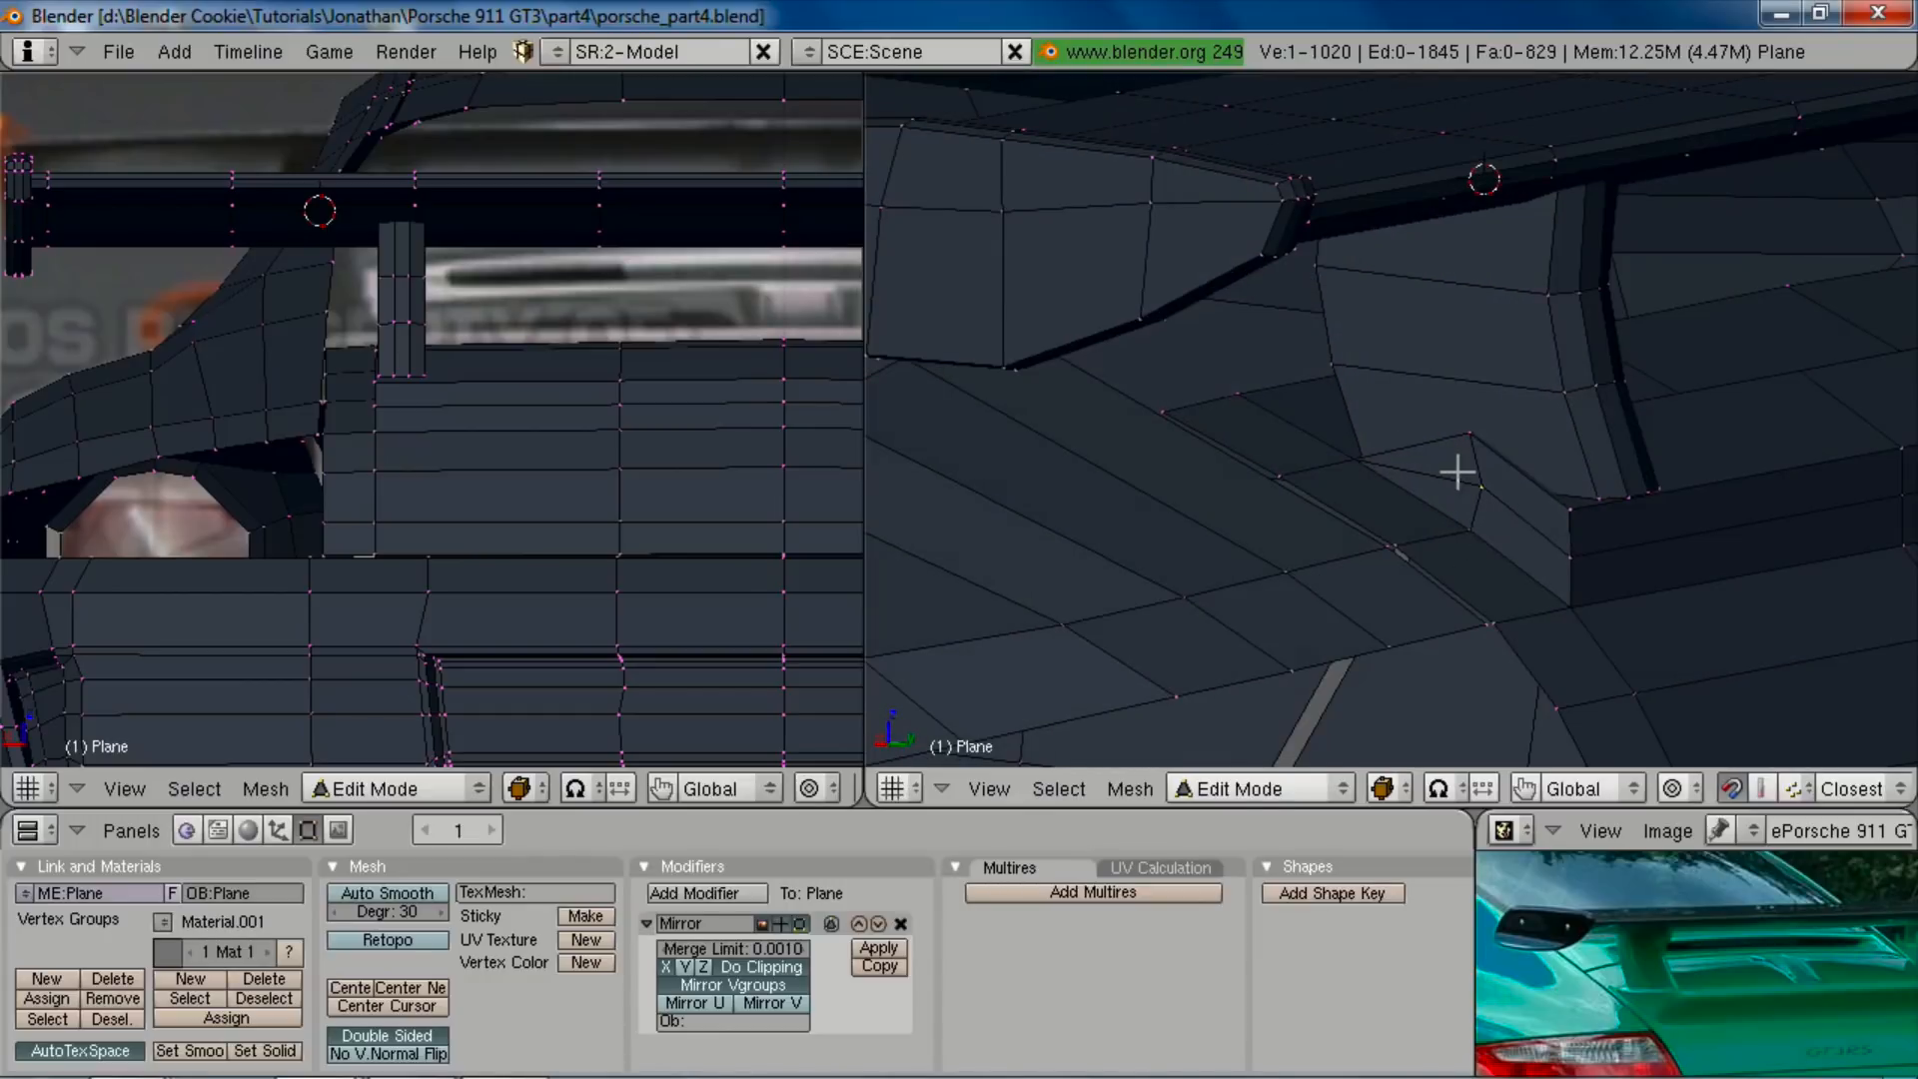
key(a)
key(w)
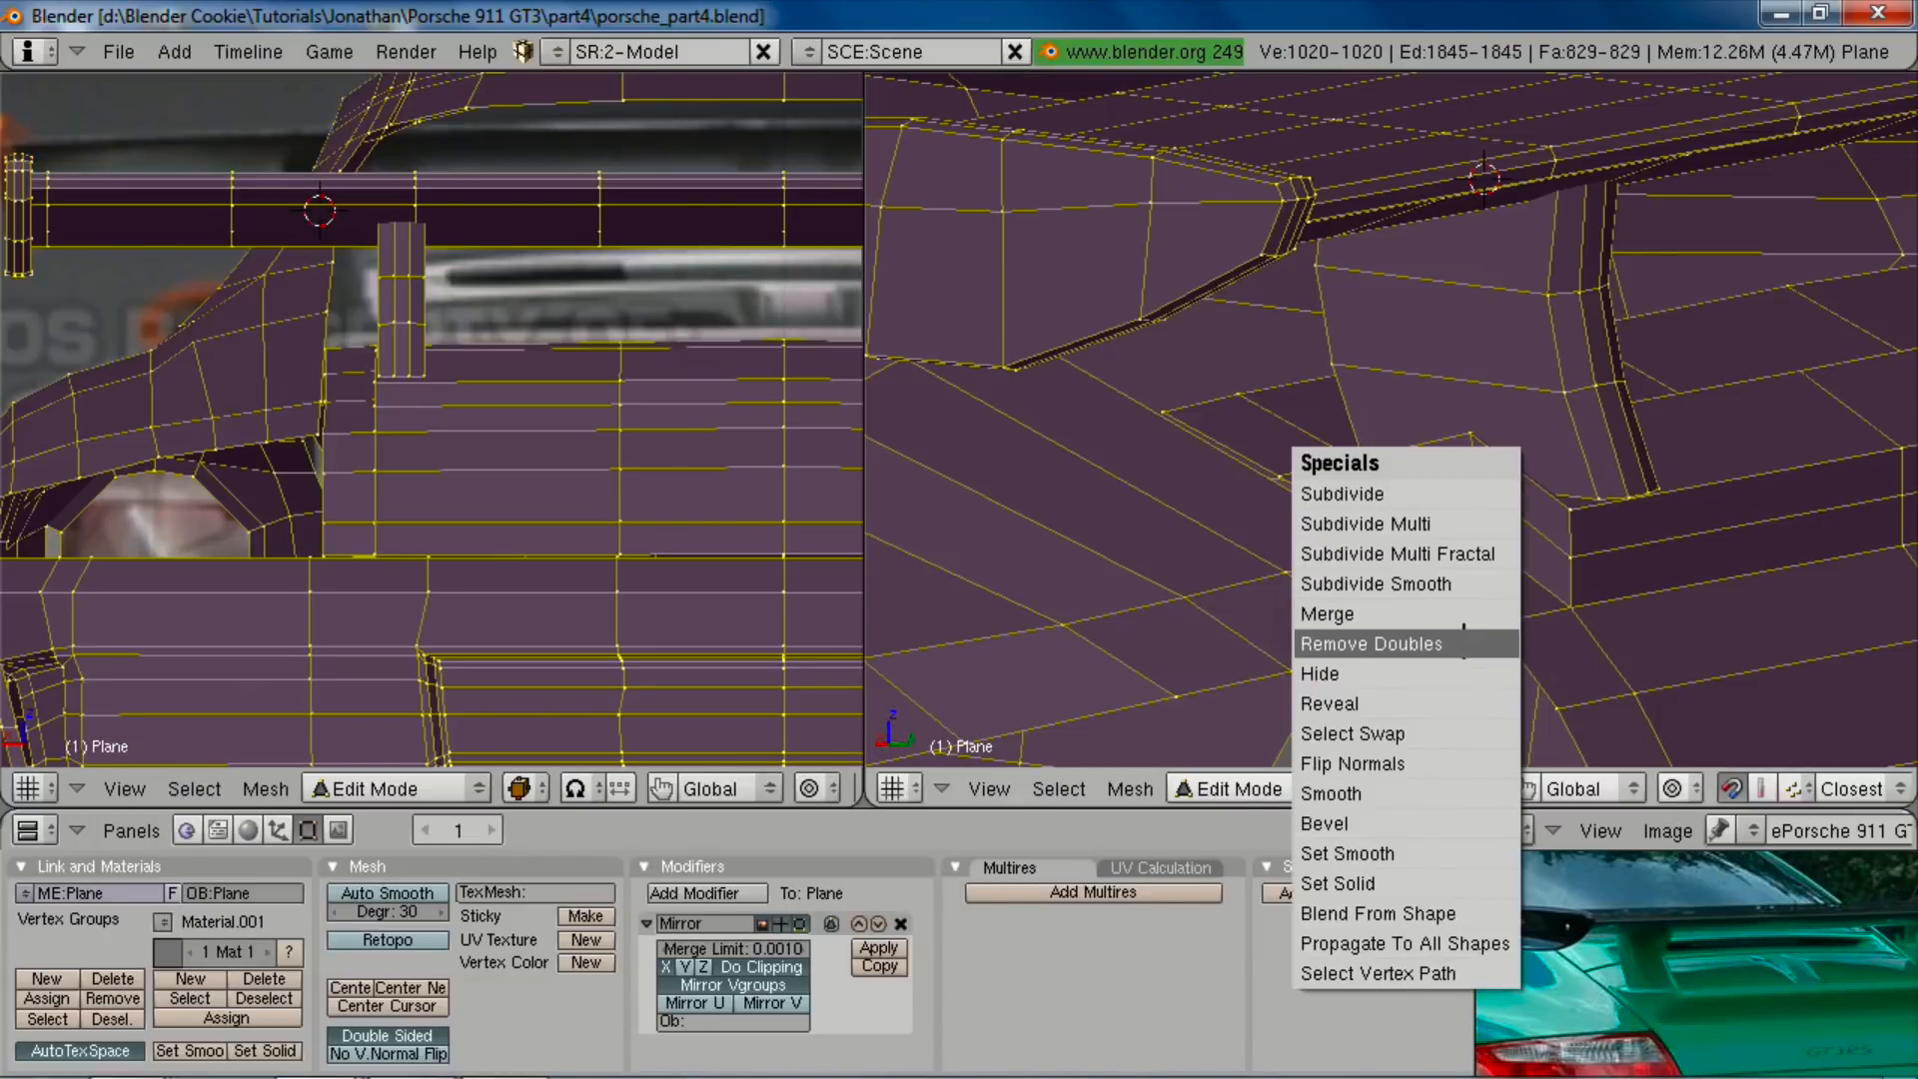
click(1464, 640)
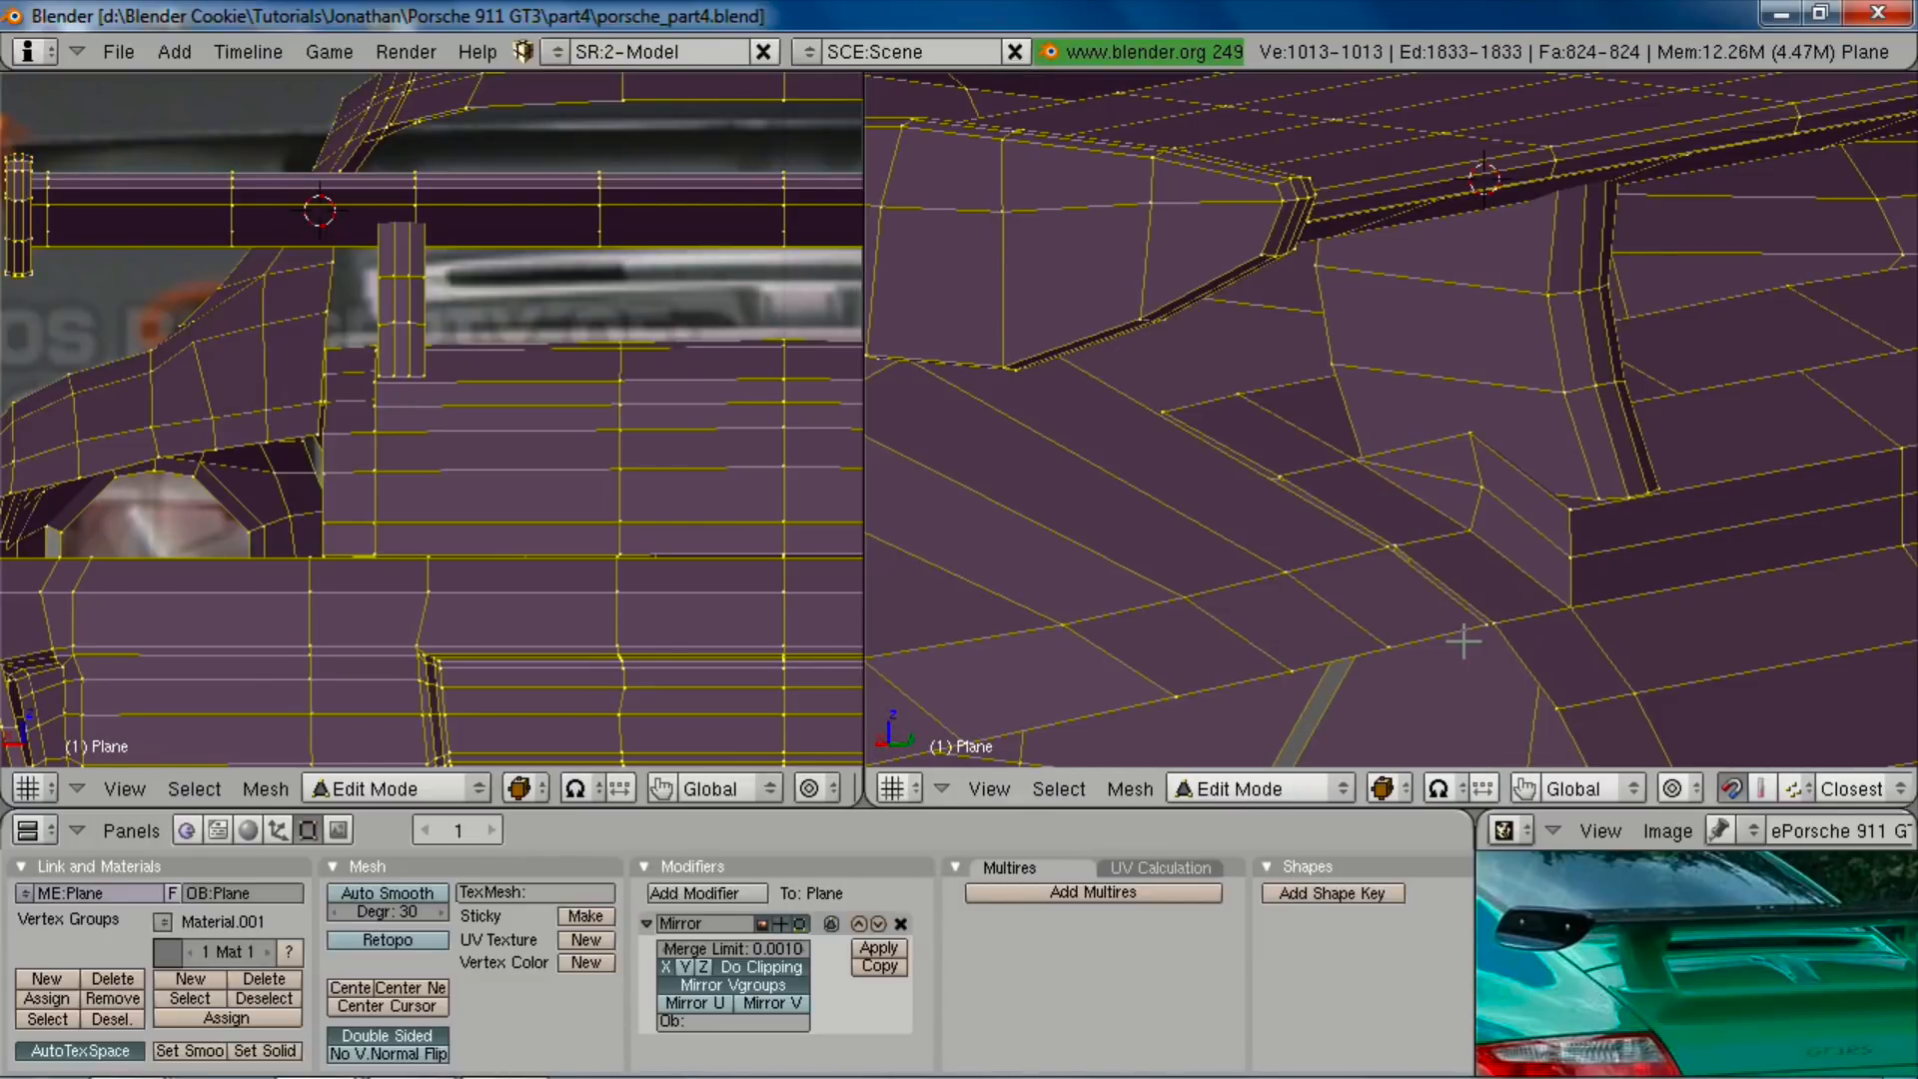
middle_drag(1463, 639, 1414, 574)
key(a)
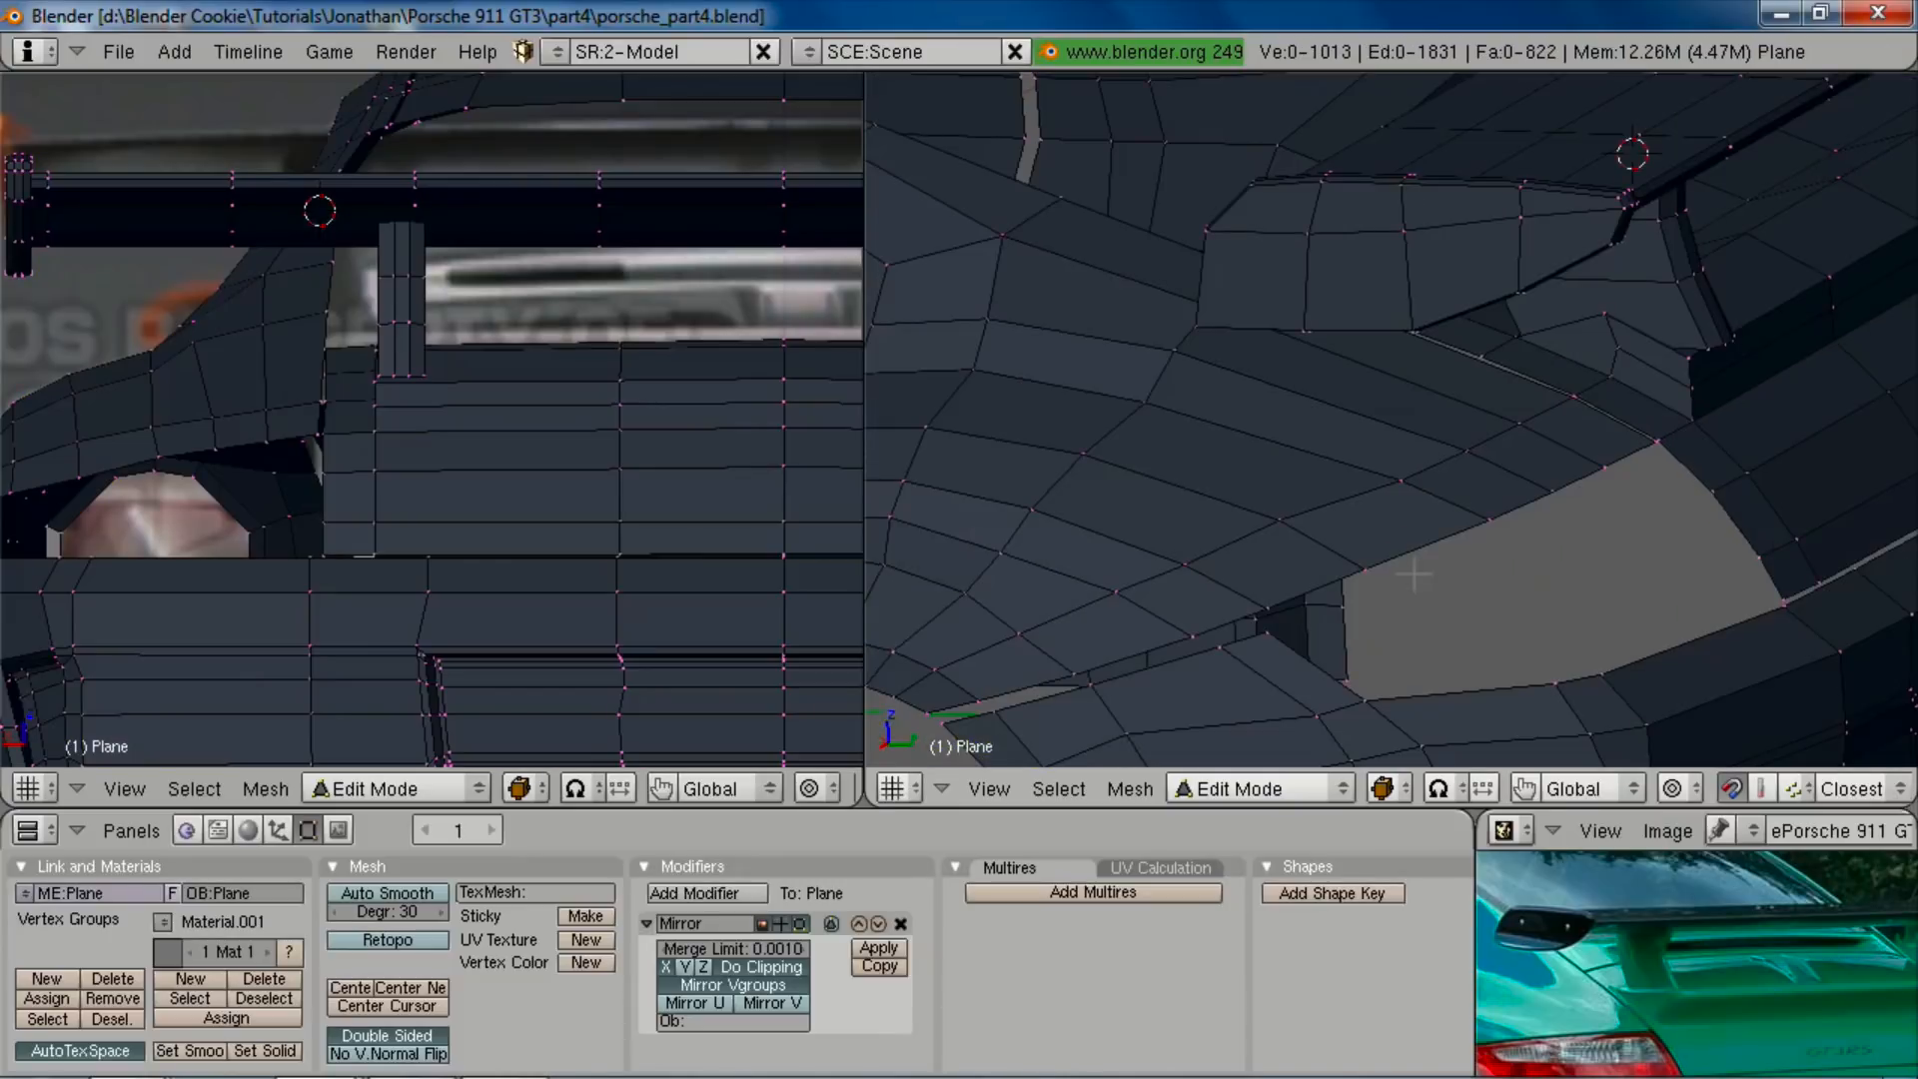
Step: Select the top rear vertices of the raised lid block in the side view and flatten them by scaling to 0 along Z
key(KP_3)
key(z)
shift+middle_drag(1688, 387, 1455, 502)
scroll(1456, 502, up, 3)
key(b)
drag(1575, 485, 1643, 527)
key(e)
click(1528, 437)
key(s)
key(z)
key(0)
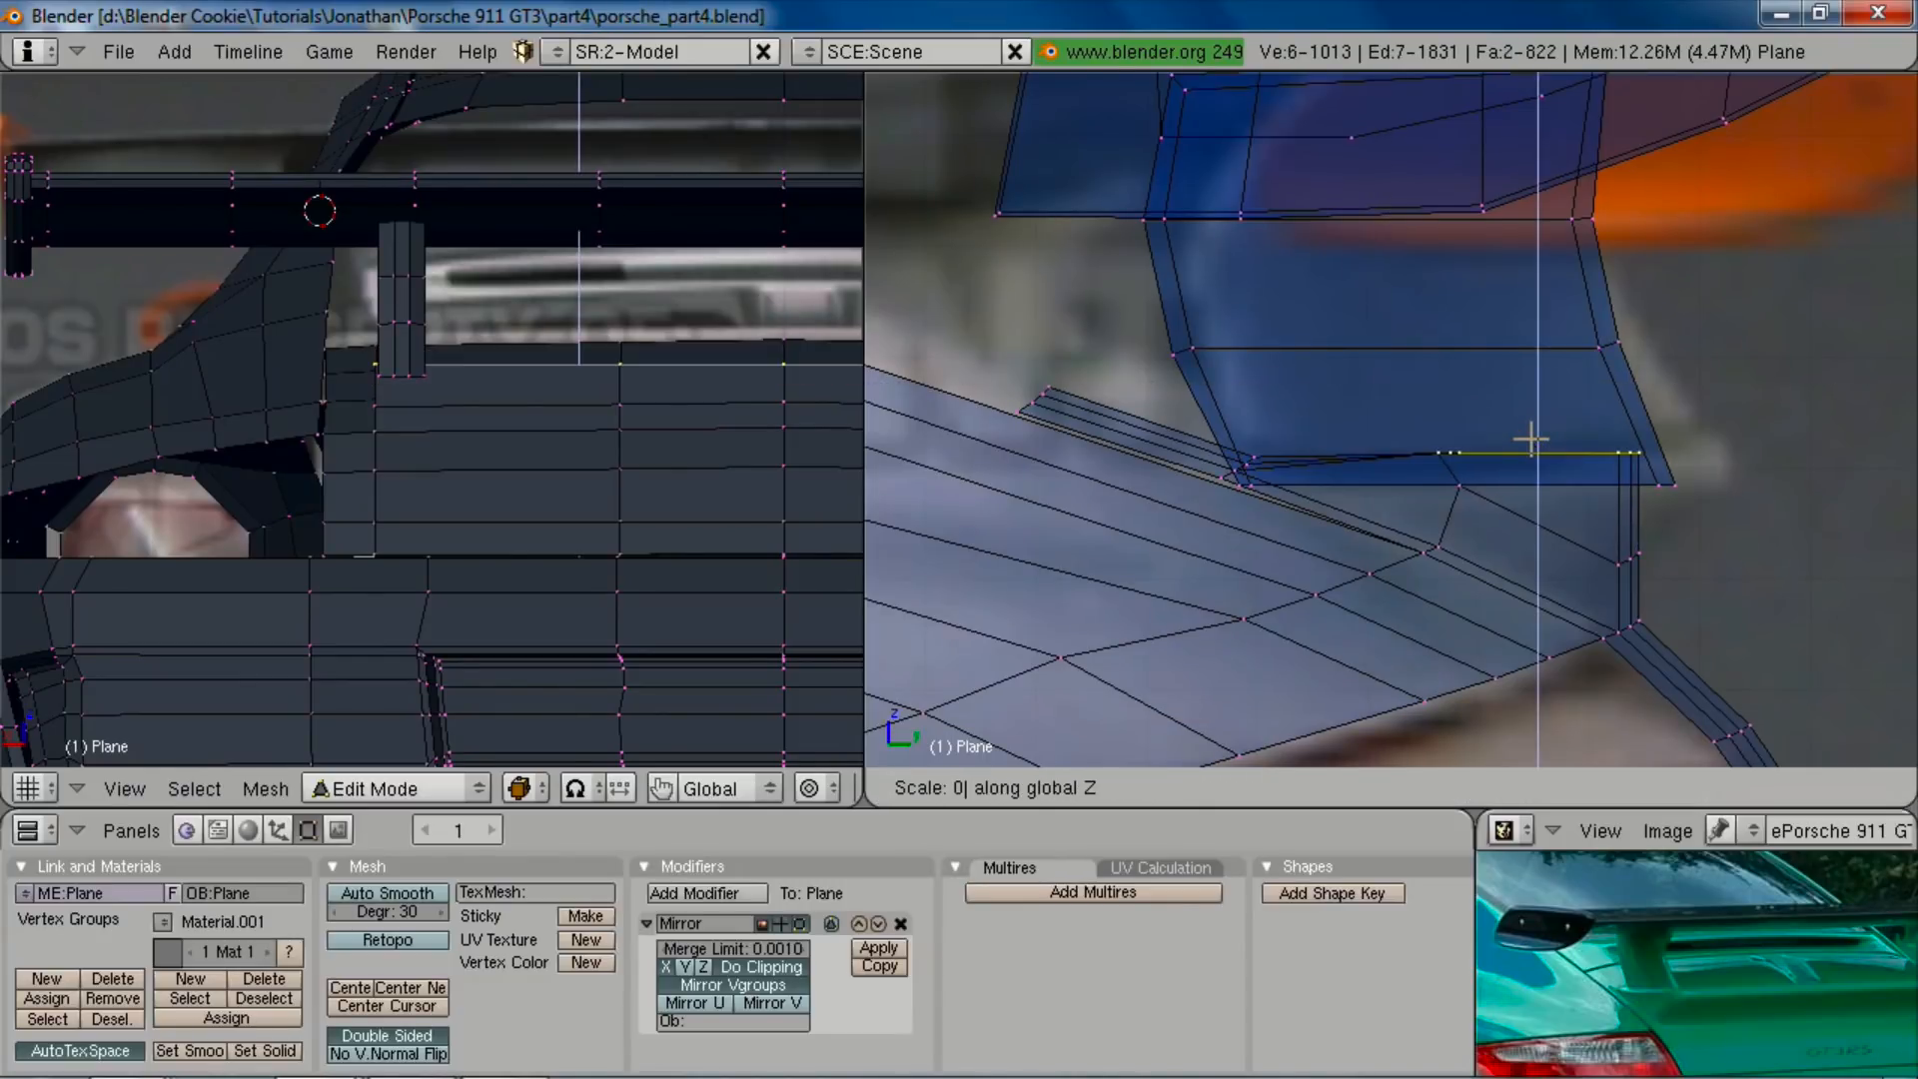
key(Return)
Step: Select the row of vertices below the raised lid's top edge and level it by scaling to 0 along Z
key(a)
key(b)
drag(1426, 461, 1745, 595)
right_drag(1396, 528, 1548, 633)
key(s)
key(z)
key(0)
key(Return)
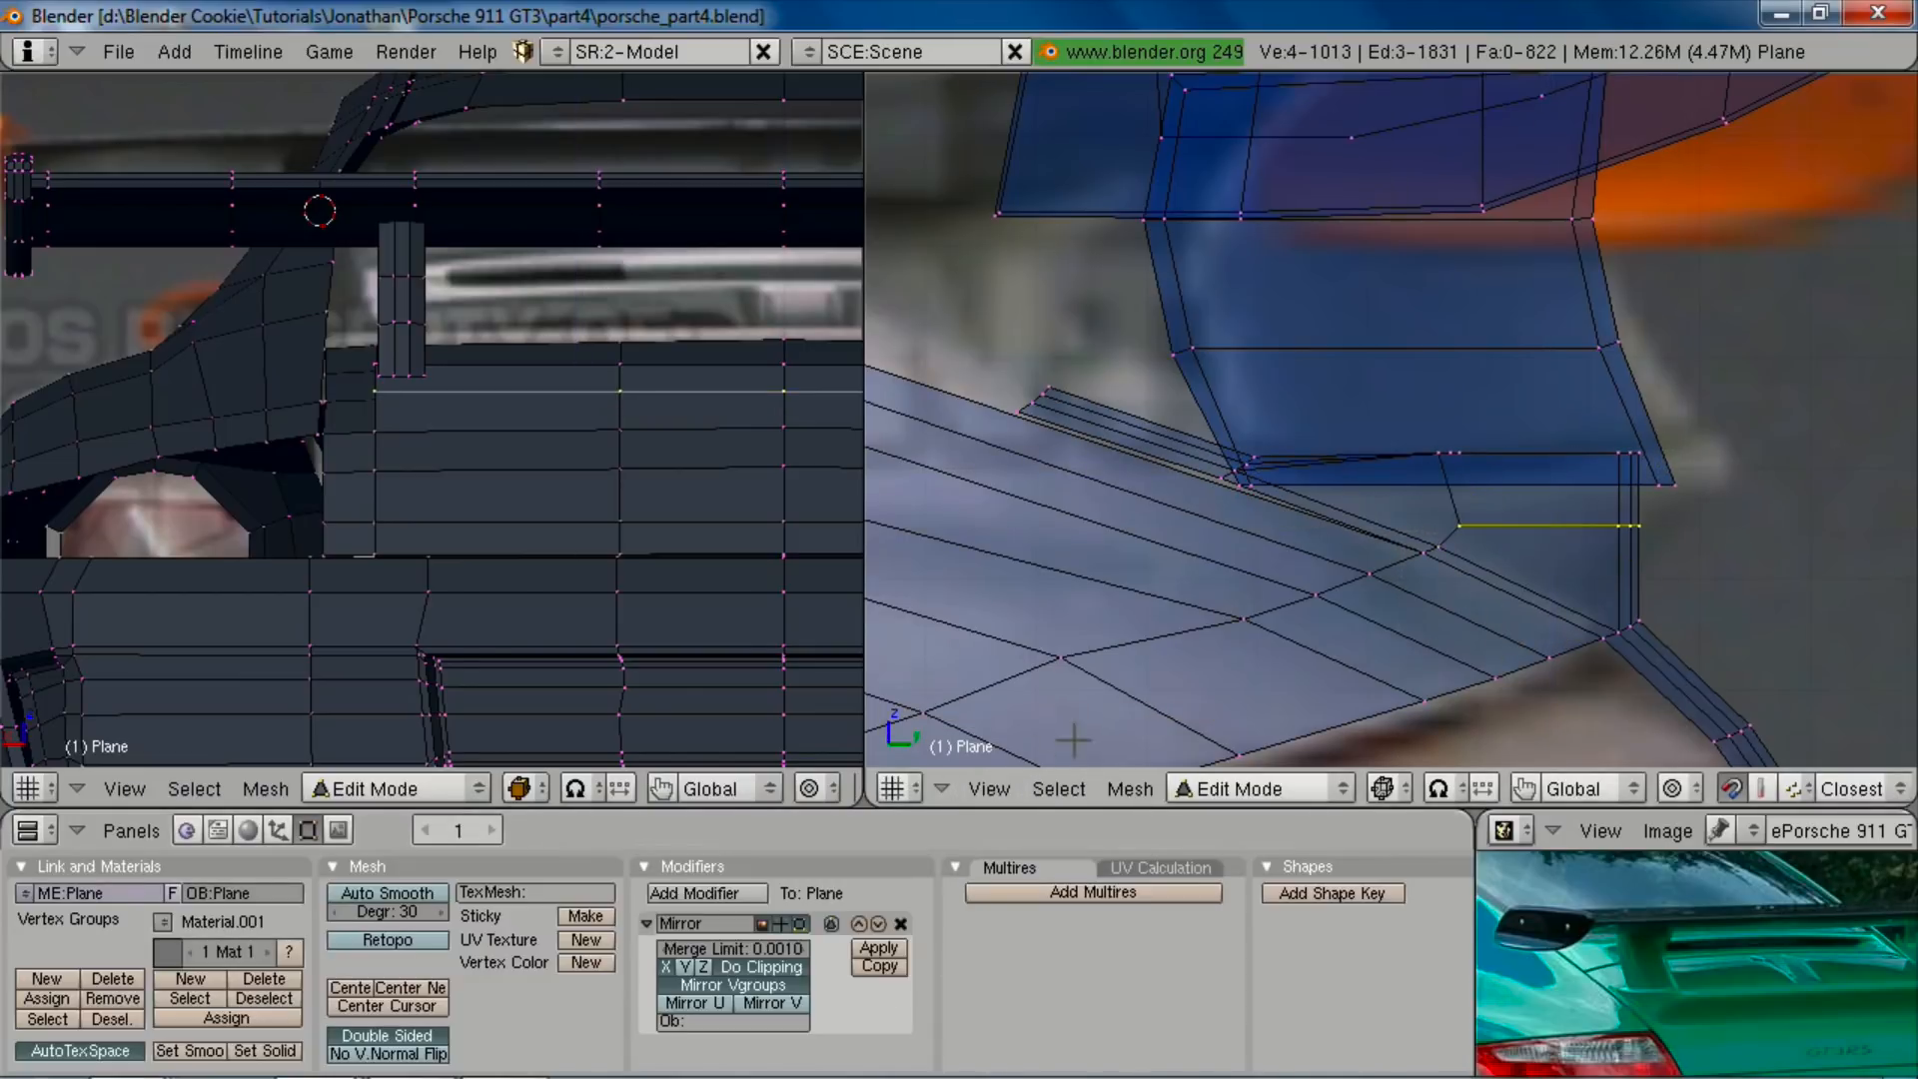
Step: Select the flattened top rear vertices of the raised lid and lower them slightly along Z
key(e)
key(z)
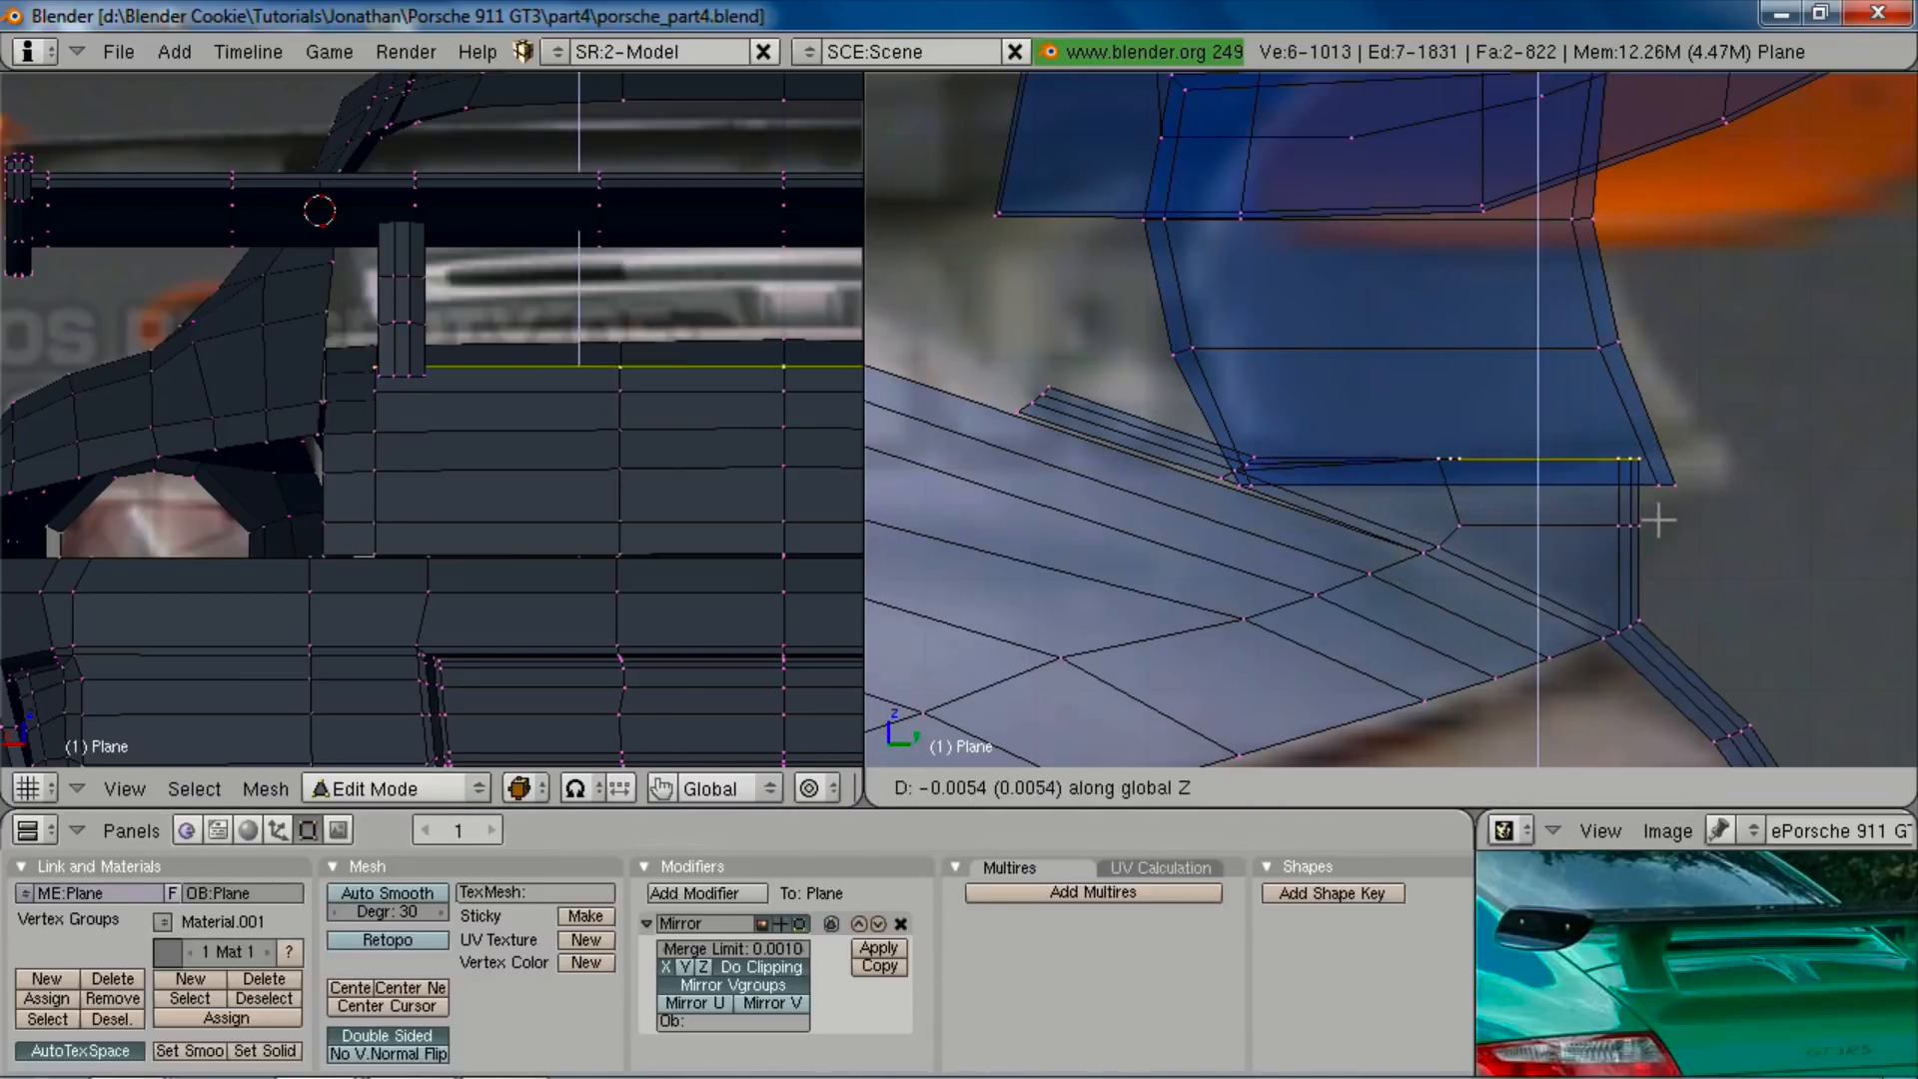
click(1661, 524)
key(z)
mouse_move(1703, 480)
middle_down()
mouse_move(1657, 454)
mouse_move(1459, 450)
mouse_move(1482, 515)
middle_up()
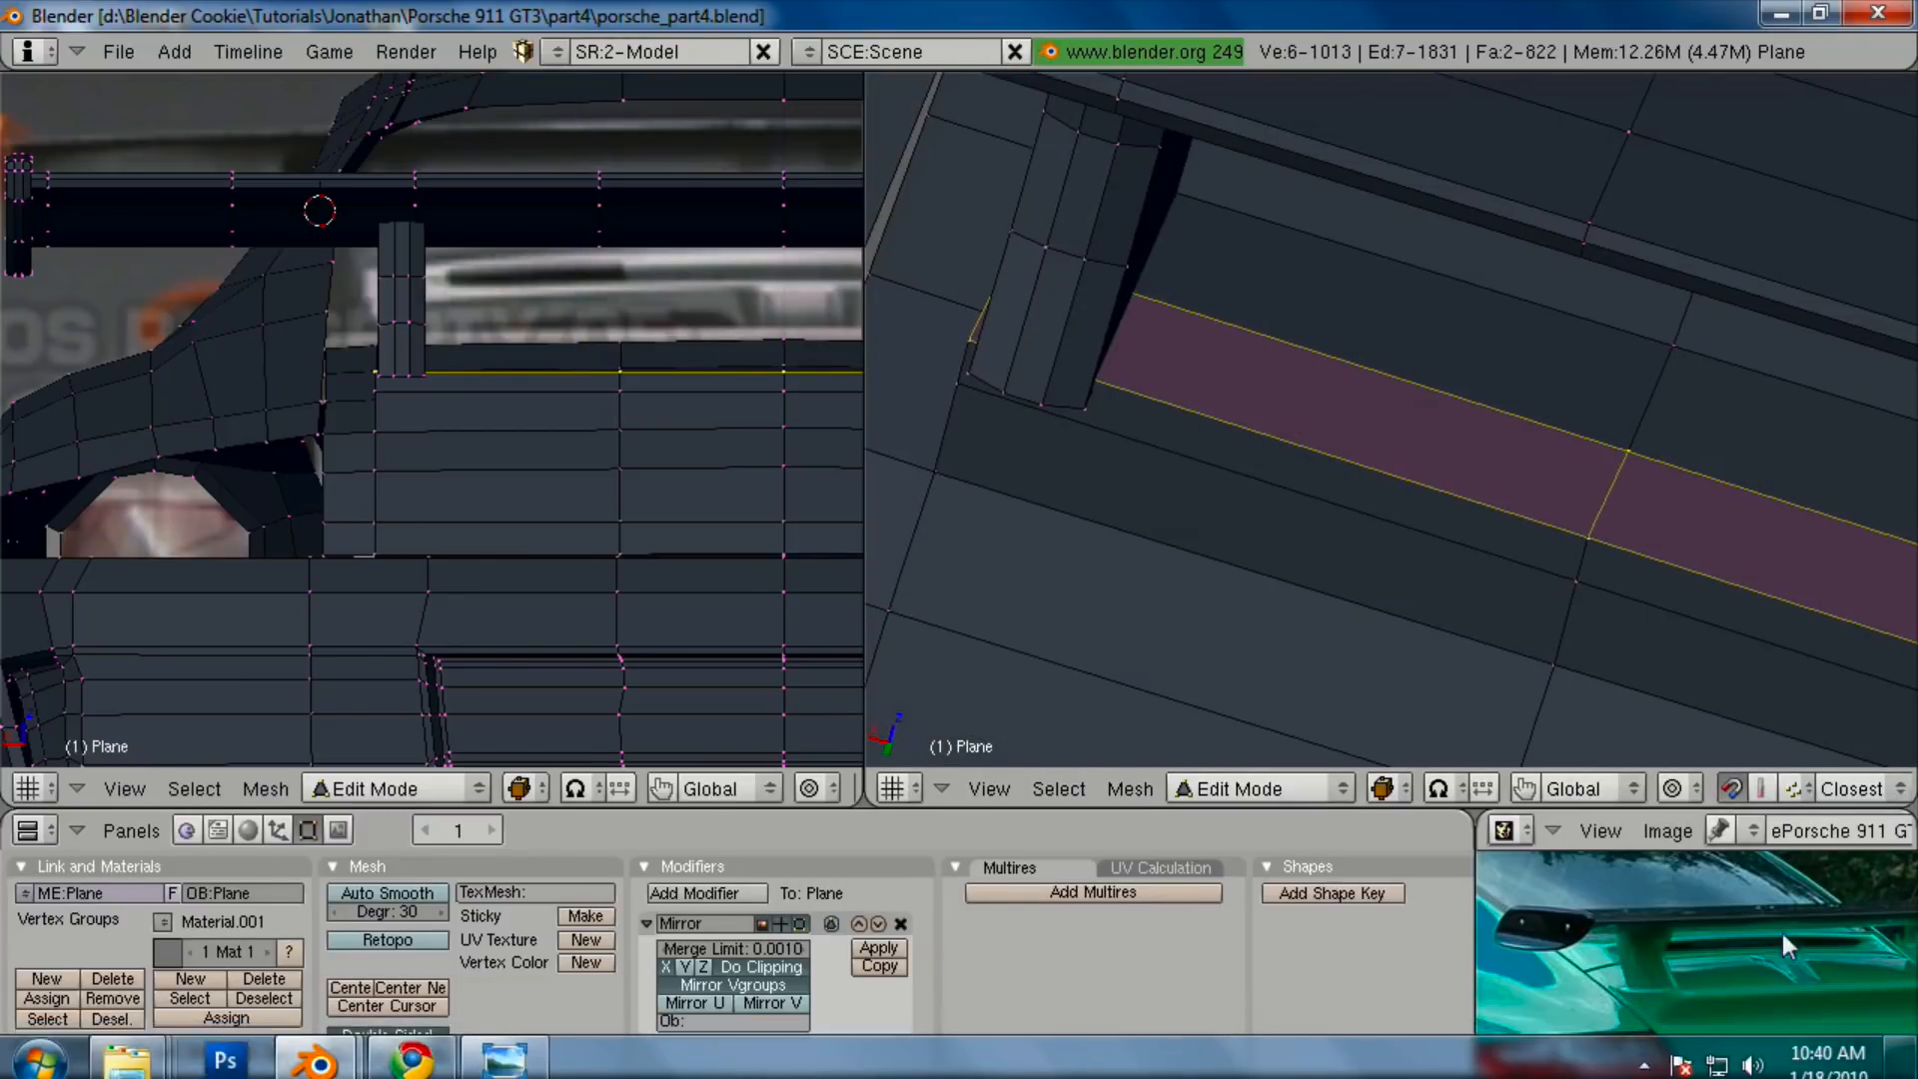
middle_drag(1303, 509, 1424, 527)
Step: Select the cross edge on the raised lid's top, ahead of its rear edge, and raise it slightly along Z in the side view
right_click(1545, 445)
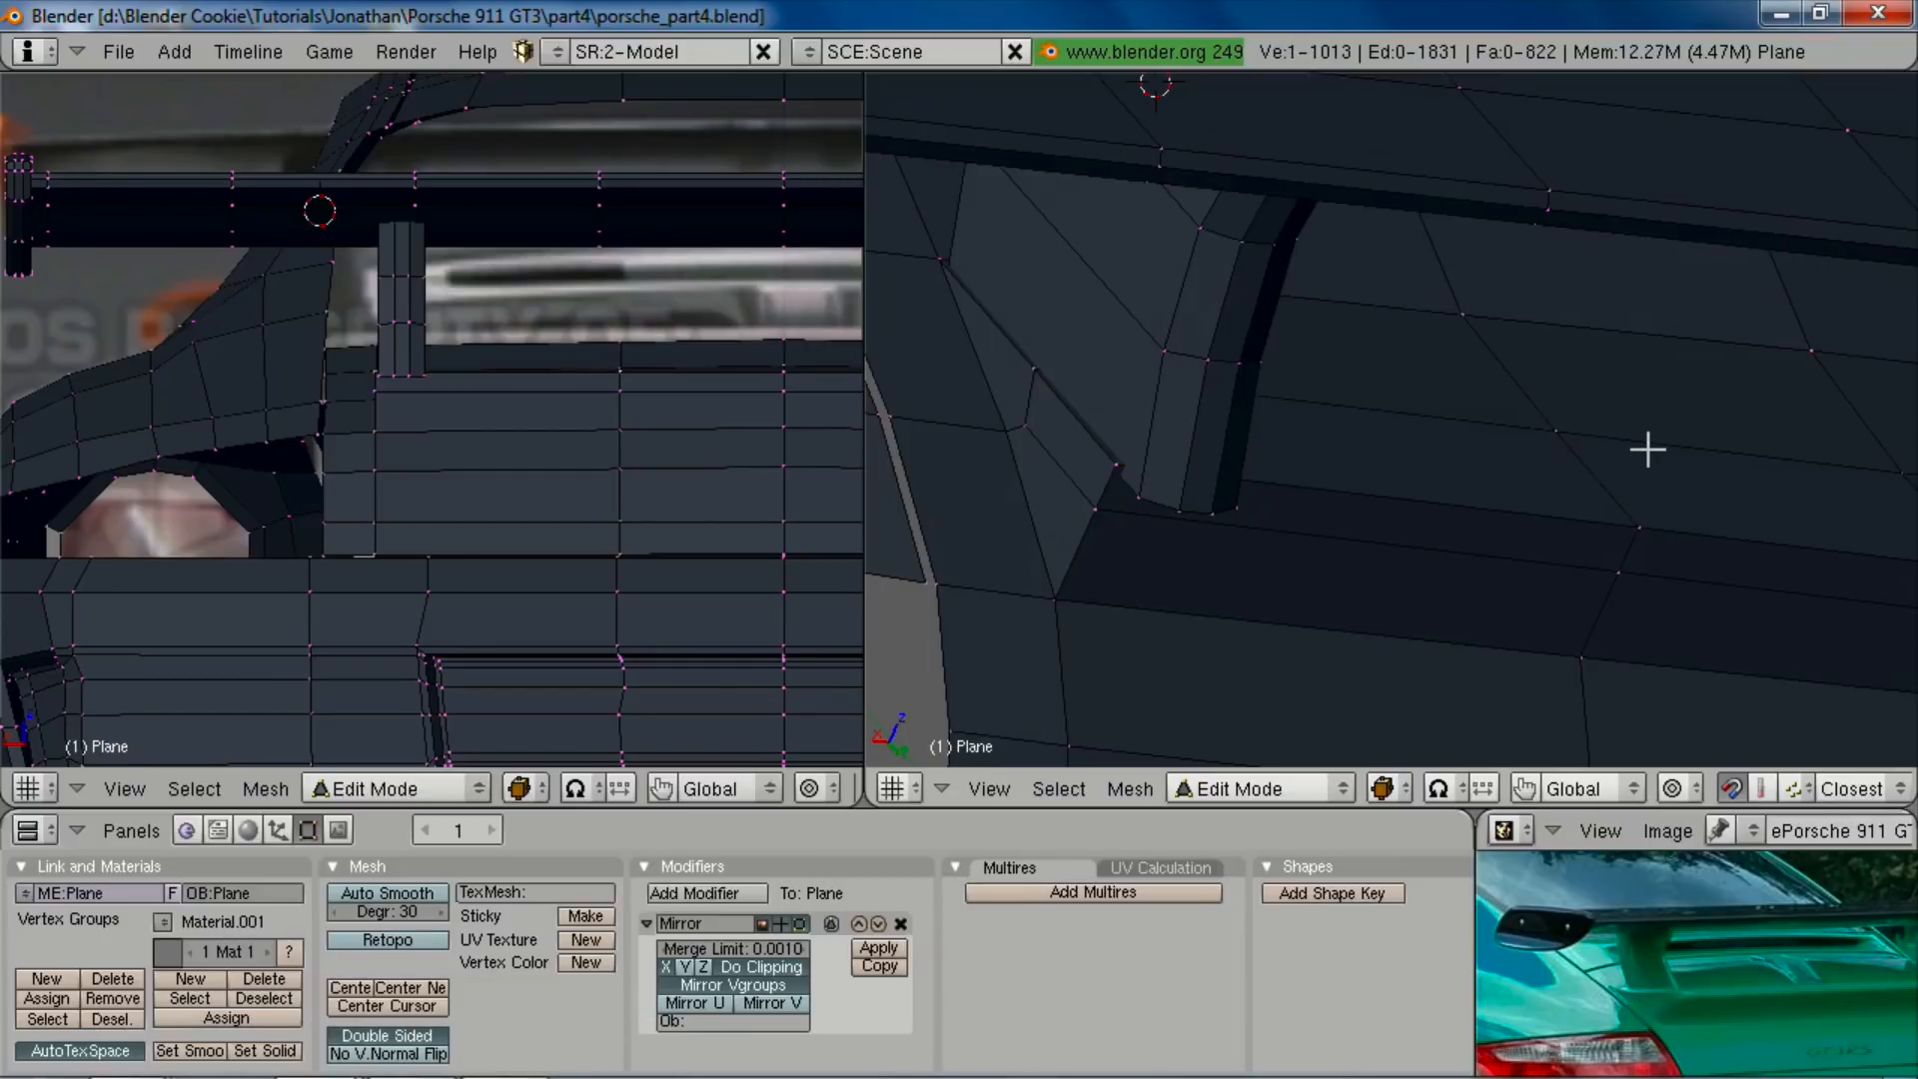
scroll(1648, 450, down, 3)
key(e)
click(1295, 465)
key(KP_3)
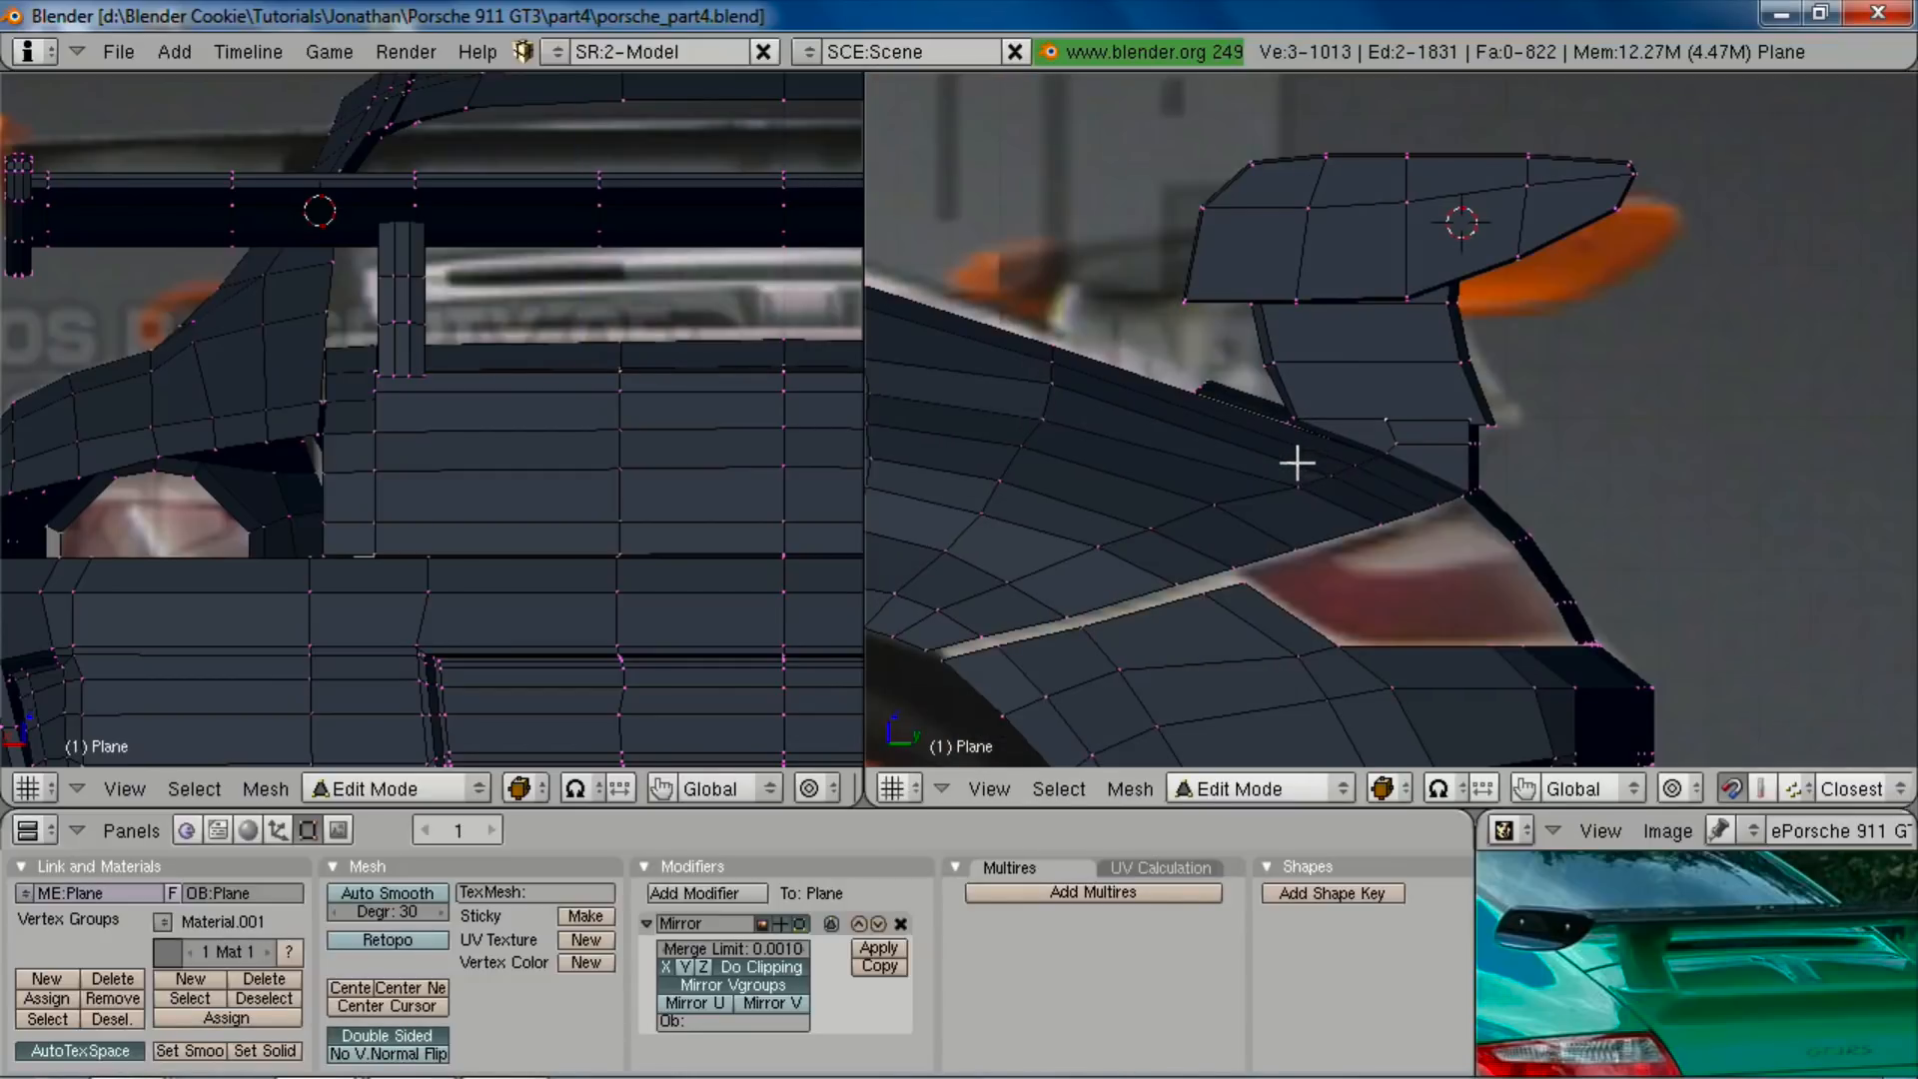
key(z)
key(KP_Decimal)
scroll(1380, 629, up, 1)
key(g)
key(z)
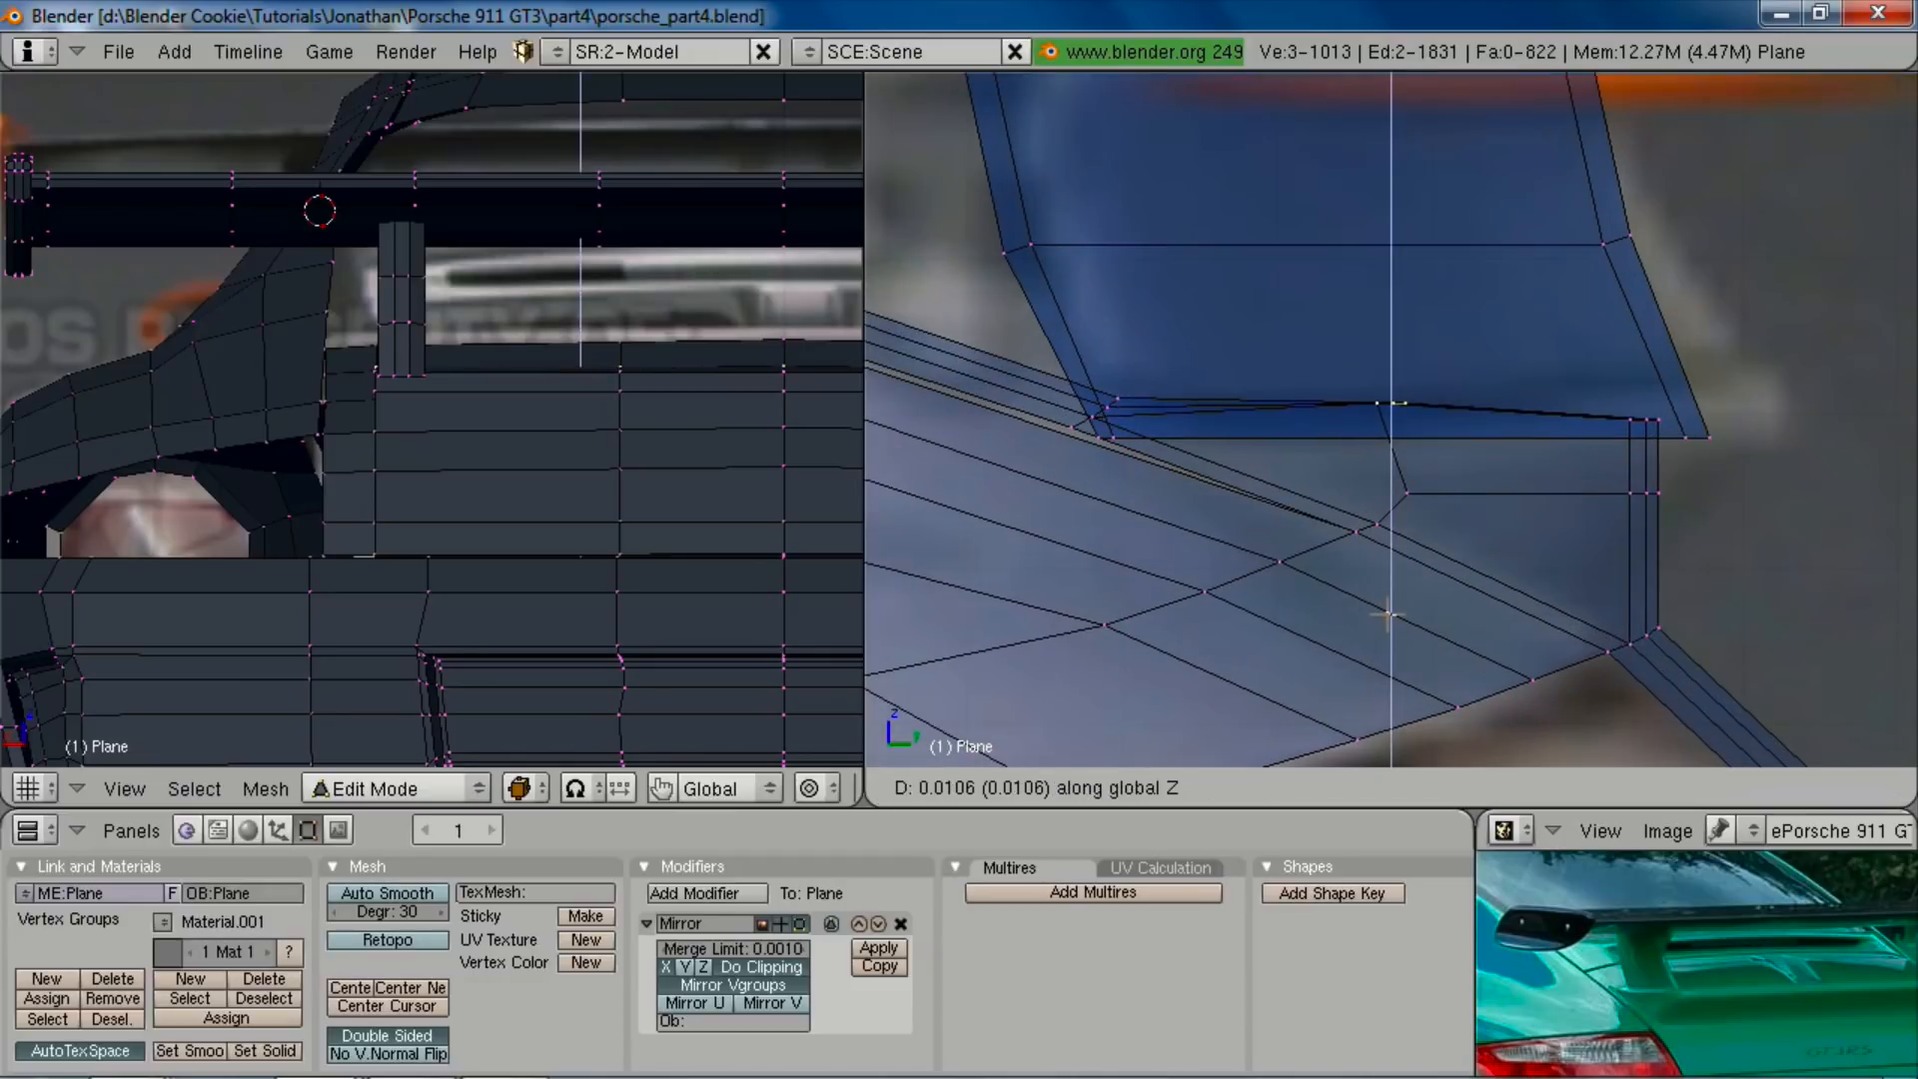
click(1286, 511)
key(z)
key(z)
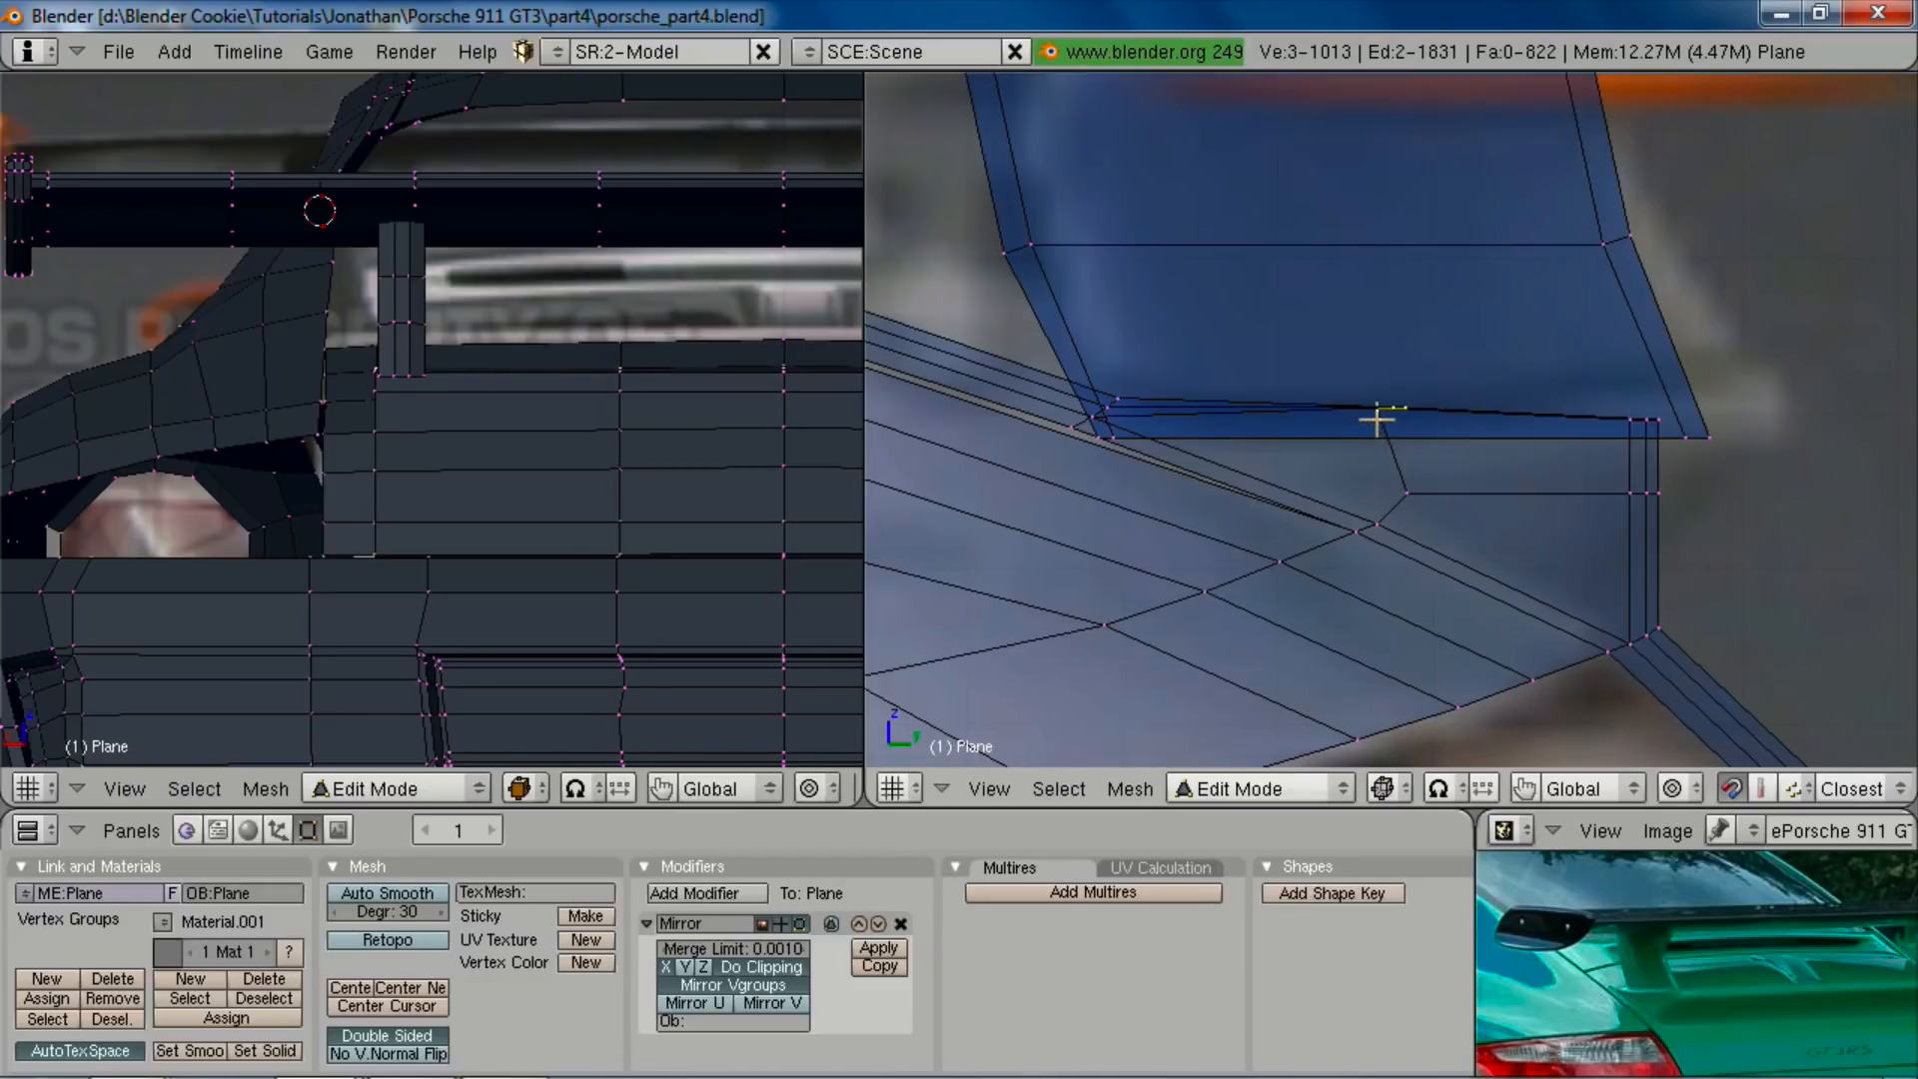
Step: Examine the raised lid and the wing support from behind in Object Mode
middle_drag(1652, 873, 1571, 855)
key(z)
key(z)
key(Tab)
scroll(1430, 442, down, 5)
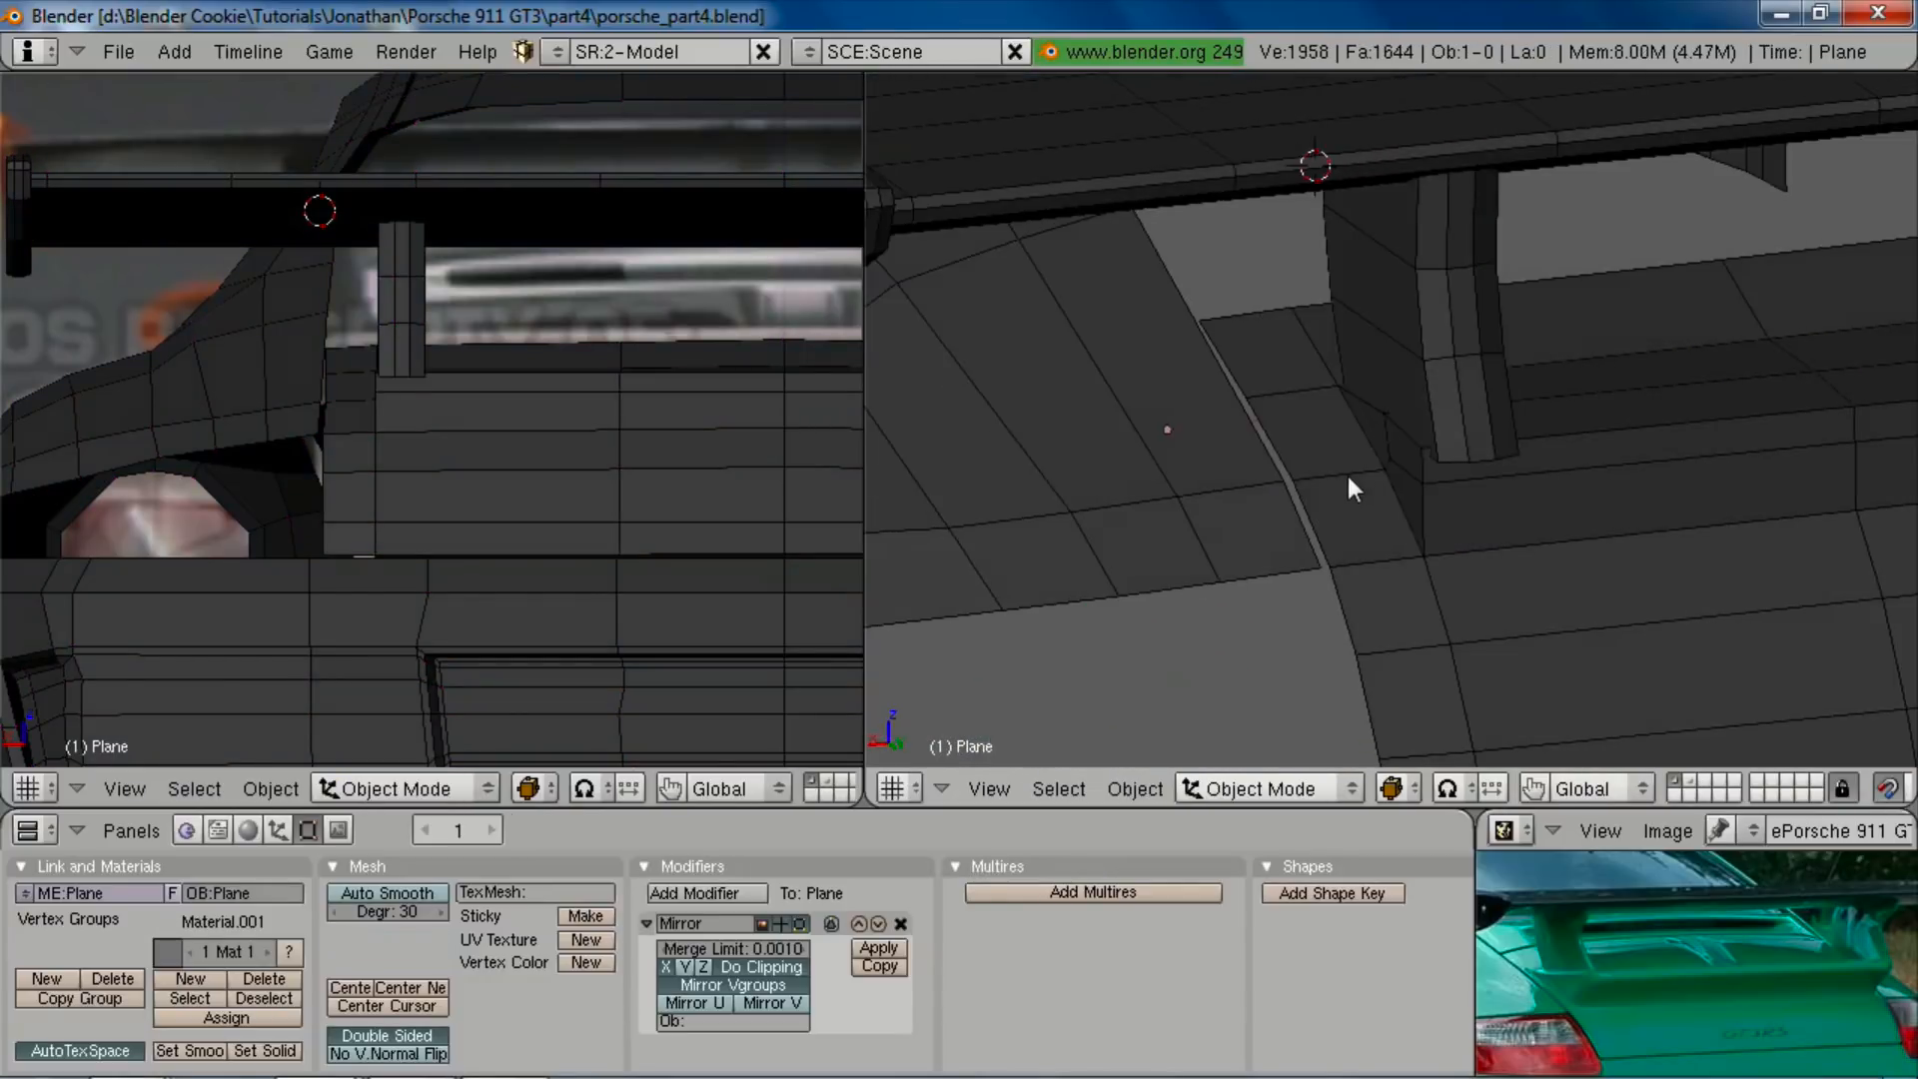
middle_drag(1279, 505, 1344, 523)
scroll(1344, 523, up, 2)
key(Tab)
scroll(1425, 536, down, 2)
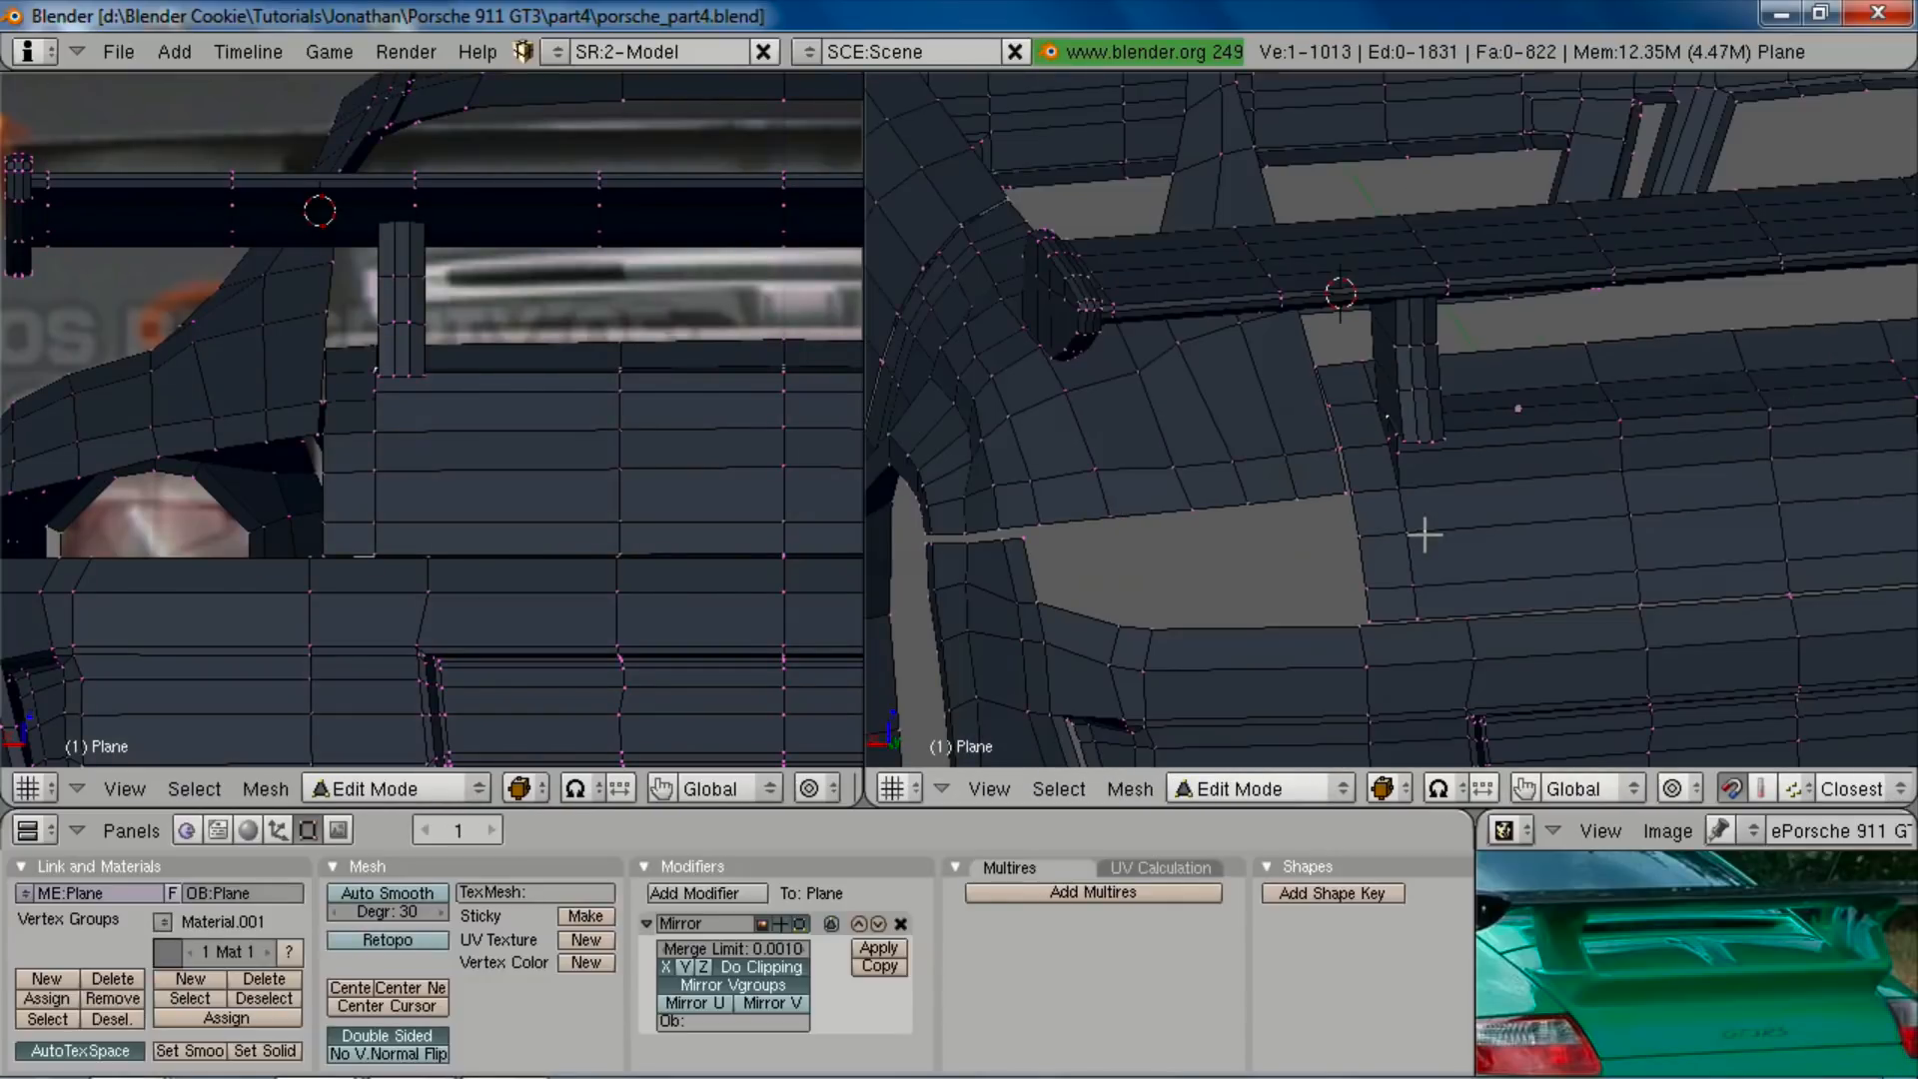
Step: Select the edges and vertices along the raised lid's outer side and move them outward along X, past the wing support
scroll(1430, 520, up, 1)
key(z)
alt+shift+right_click(1398, 502)
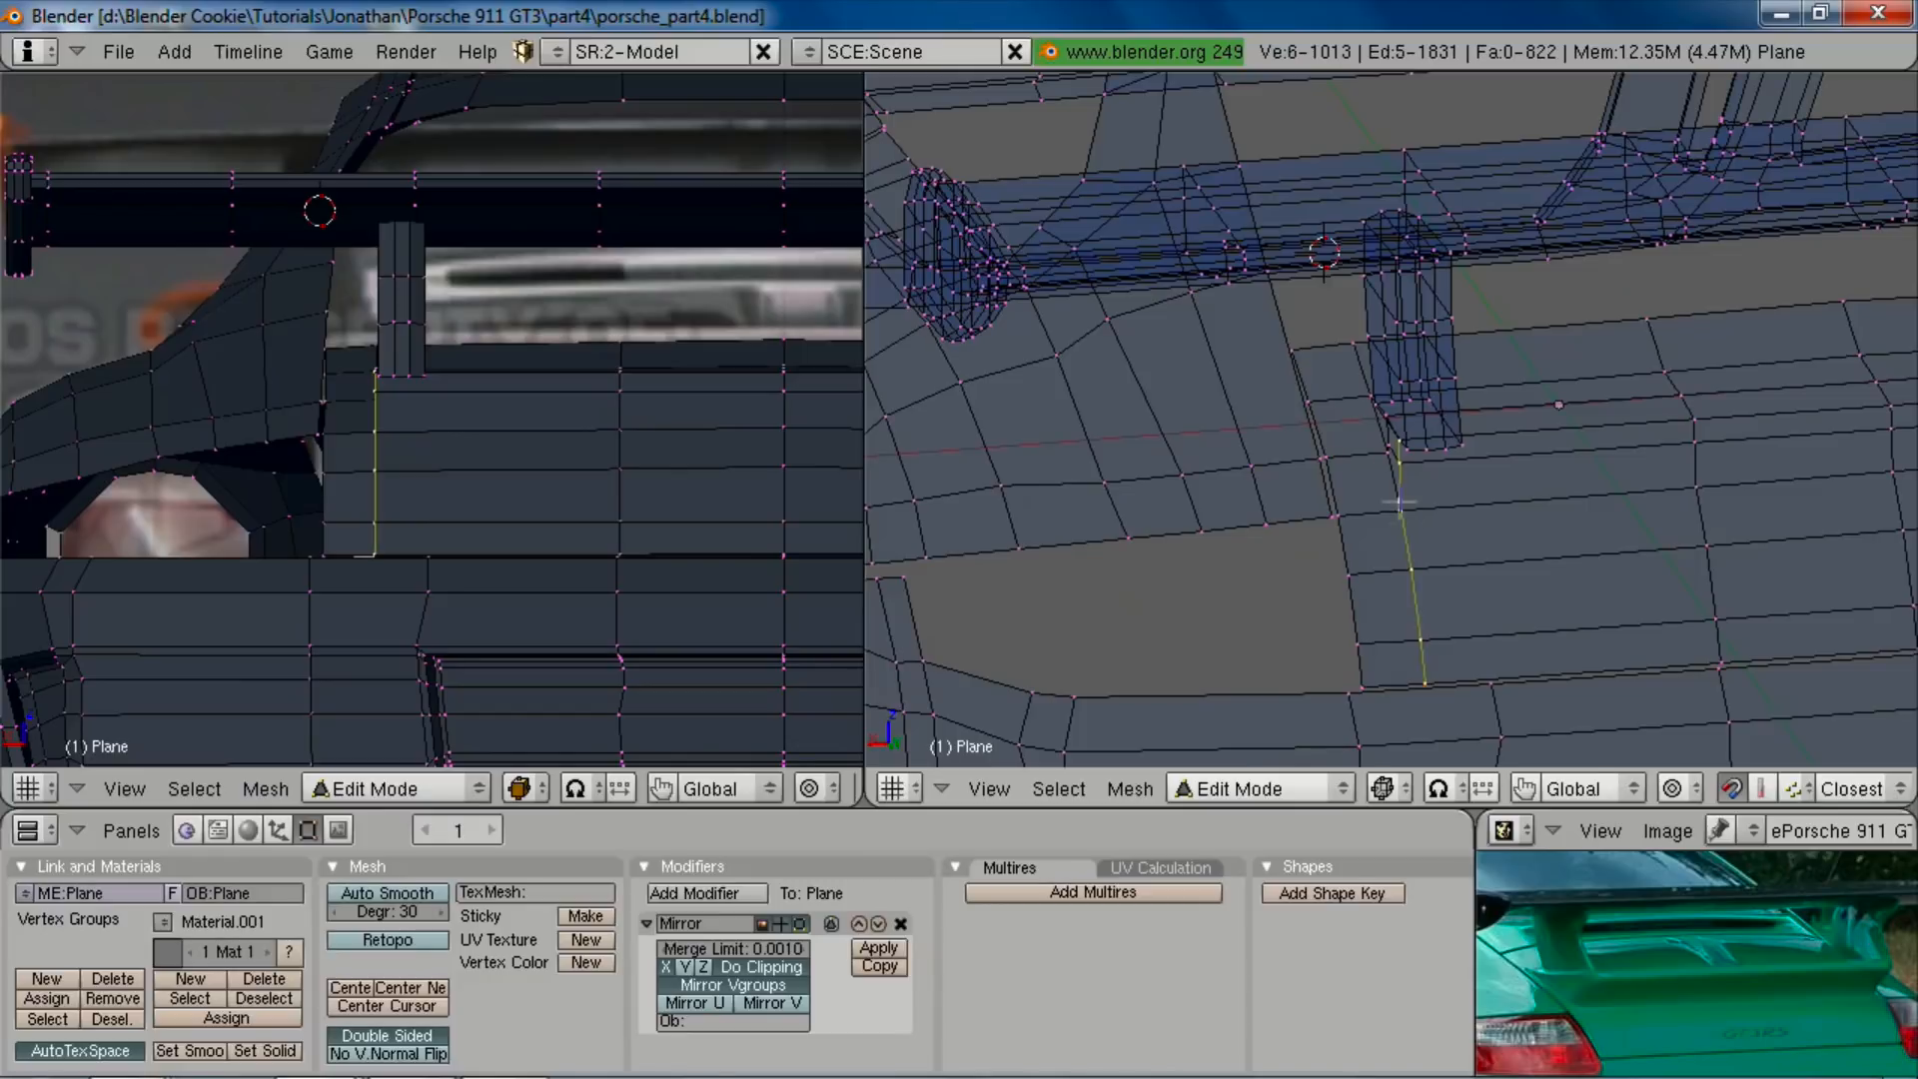
alt+shift+right_click(1369, 419)
scroll(1399, 425, up, 3)
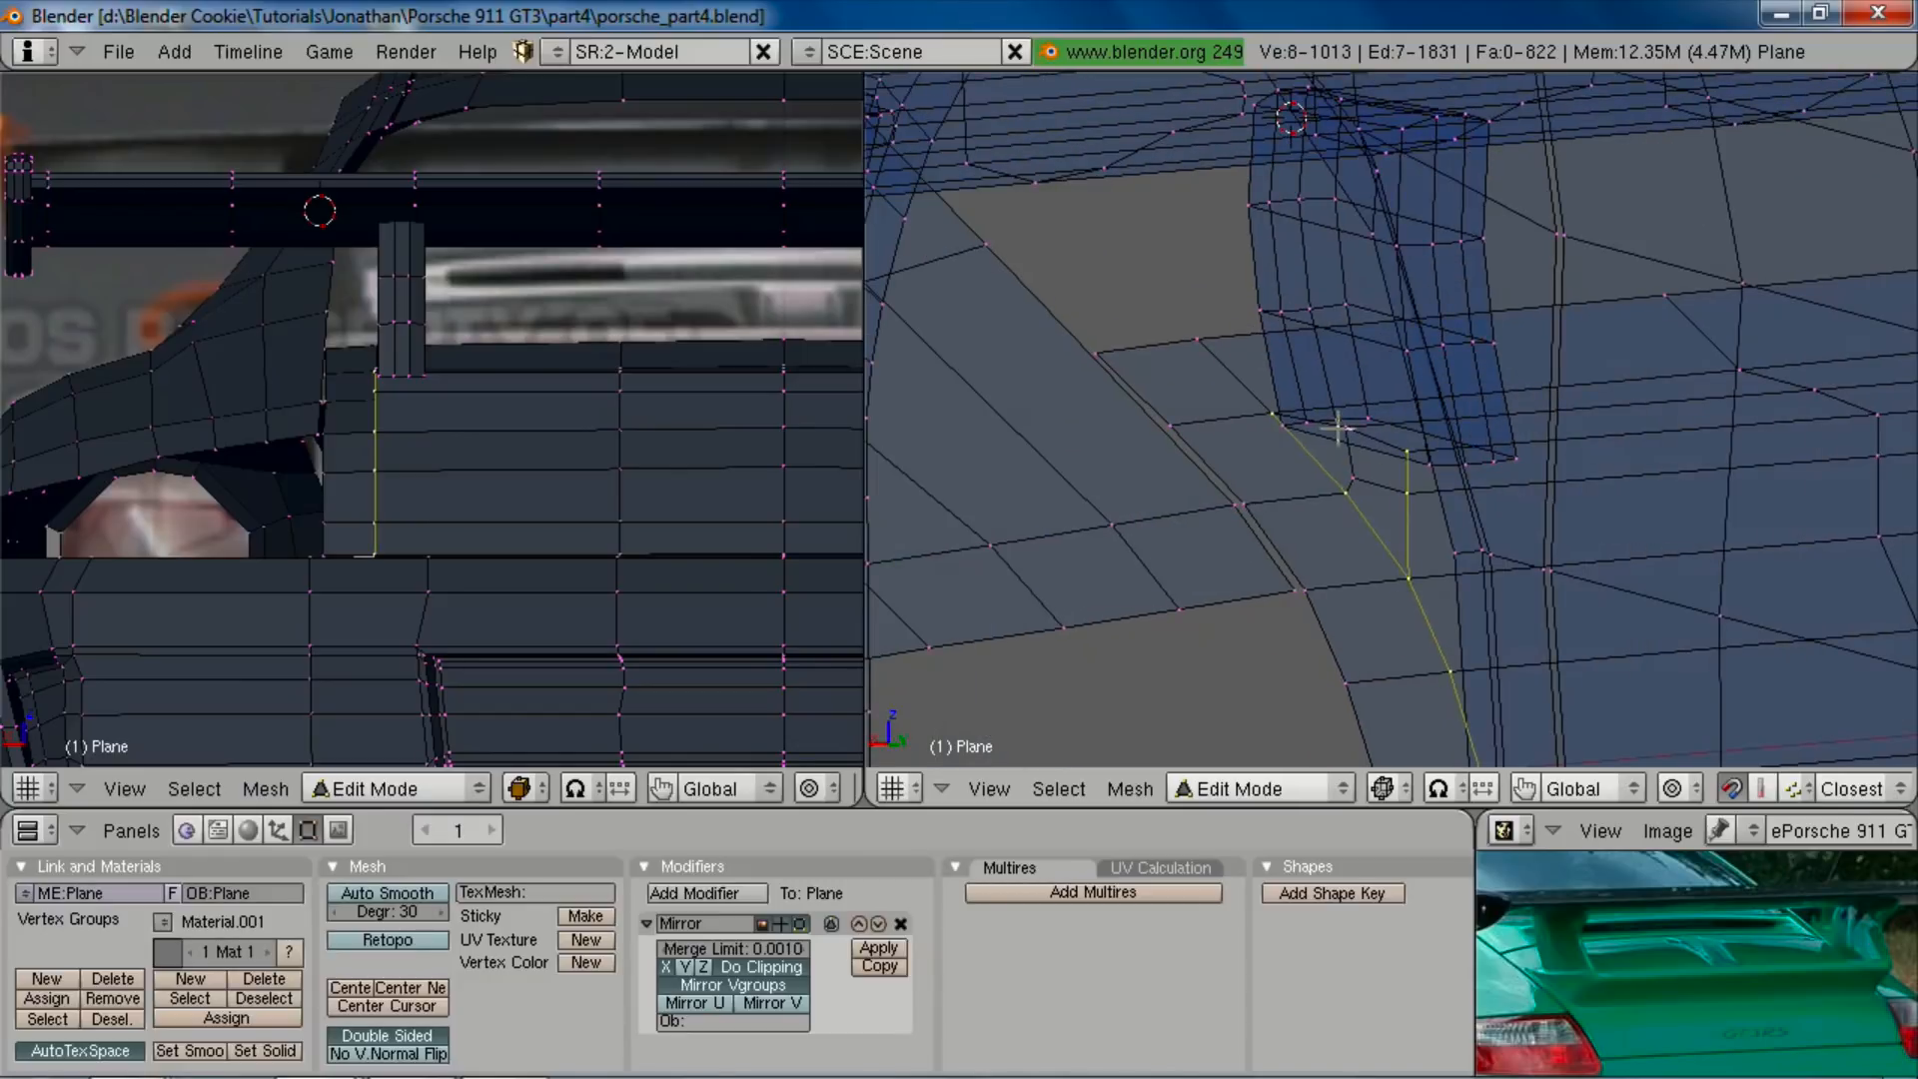
ctrl+click(1350, 495)
middle_drag(1341, 494, 1396, 459)
key(z)
key(g)
key(x)
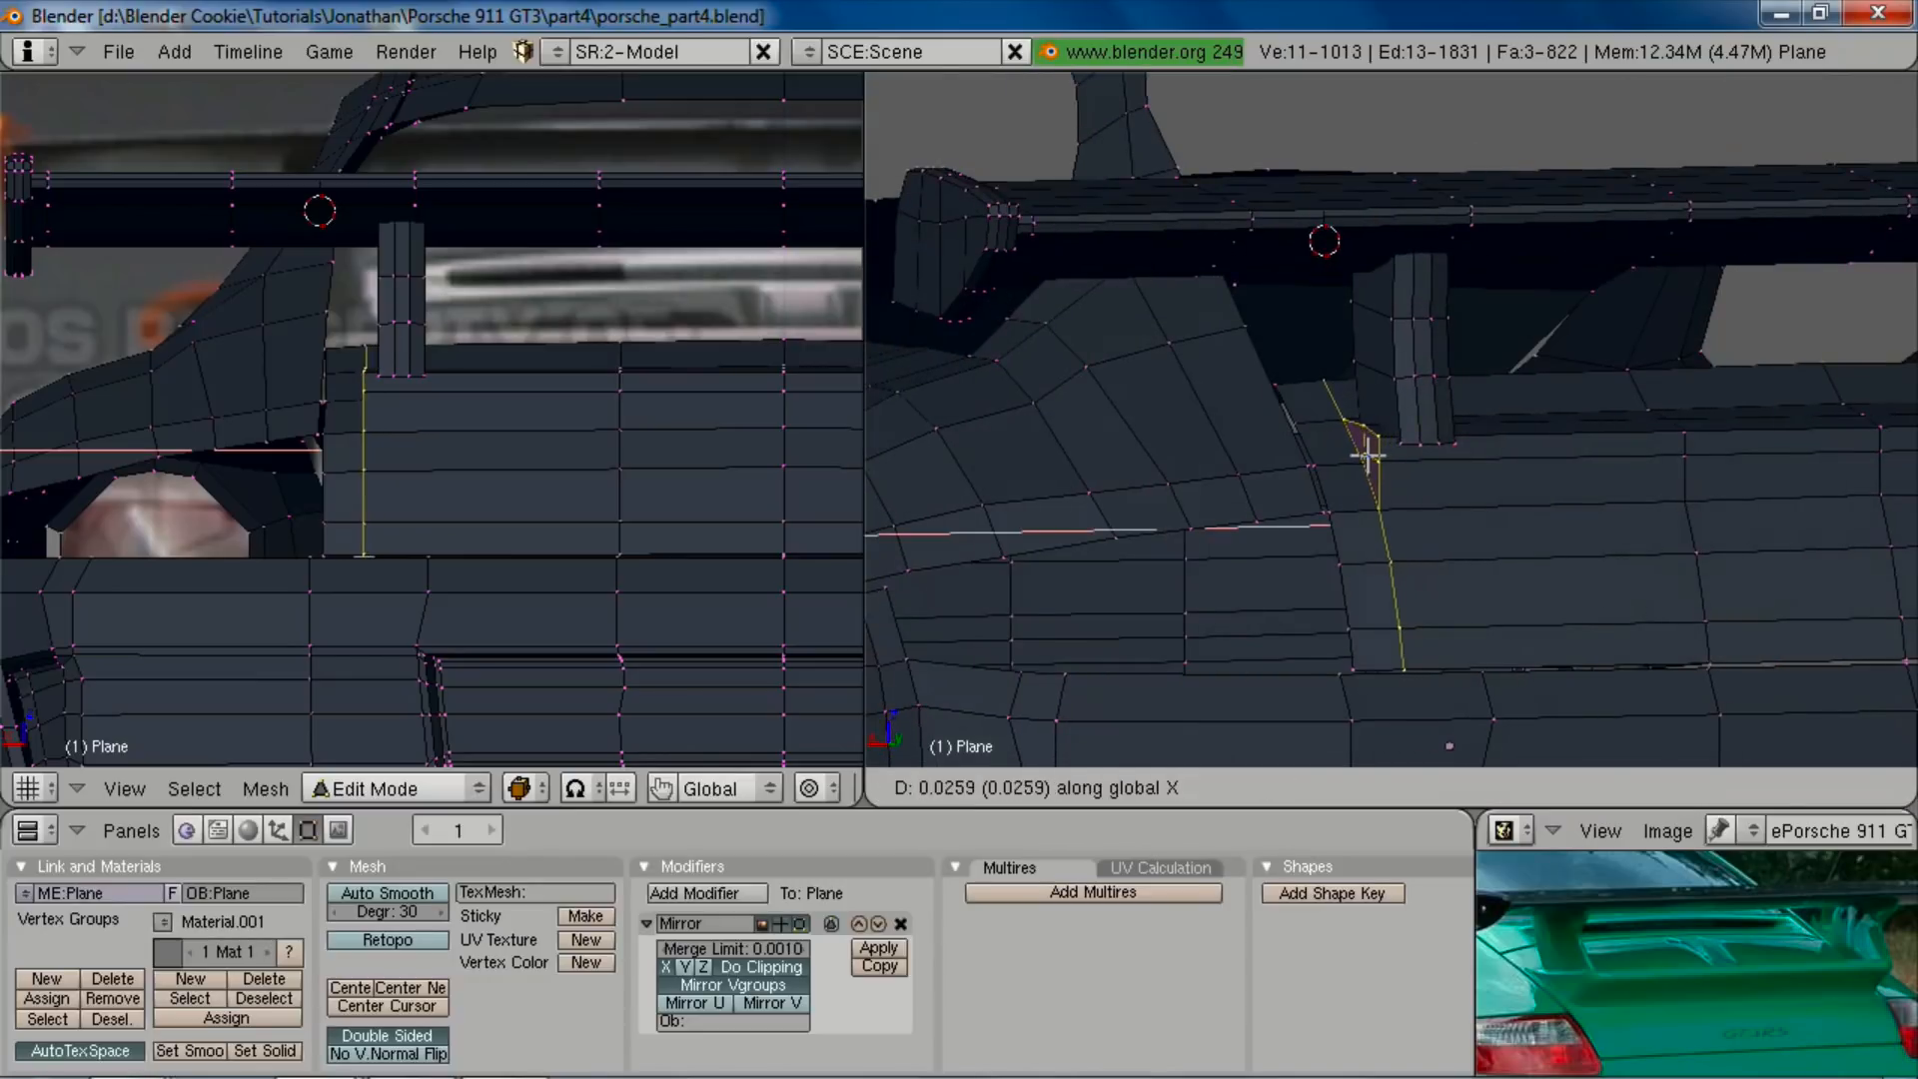
click(1353, 445)
Step: Select the whole linked wing support and narrow it along Y in the side view
middle_drag(1352, 445, 1617, 612)
key(a)
key(l)
key(s)
key(y)
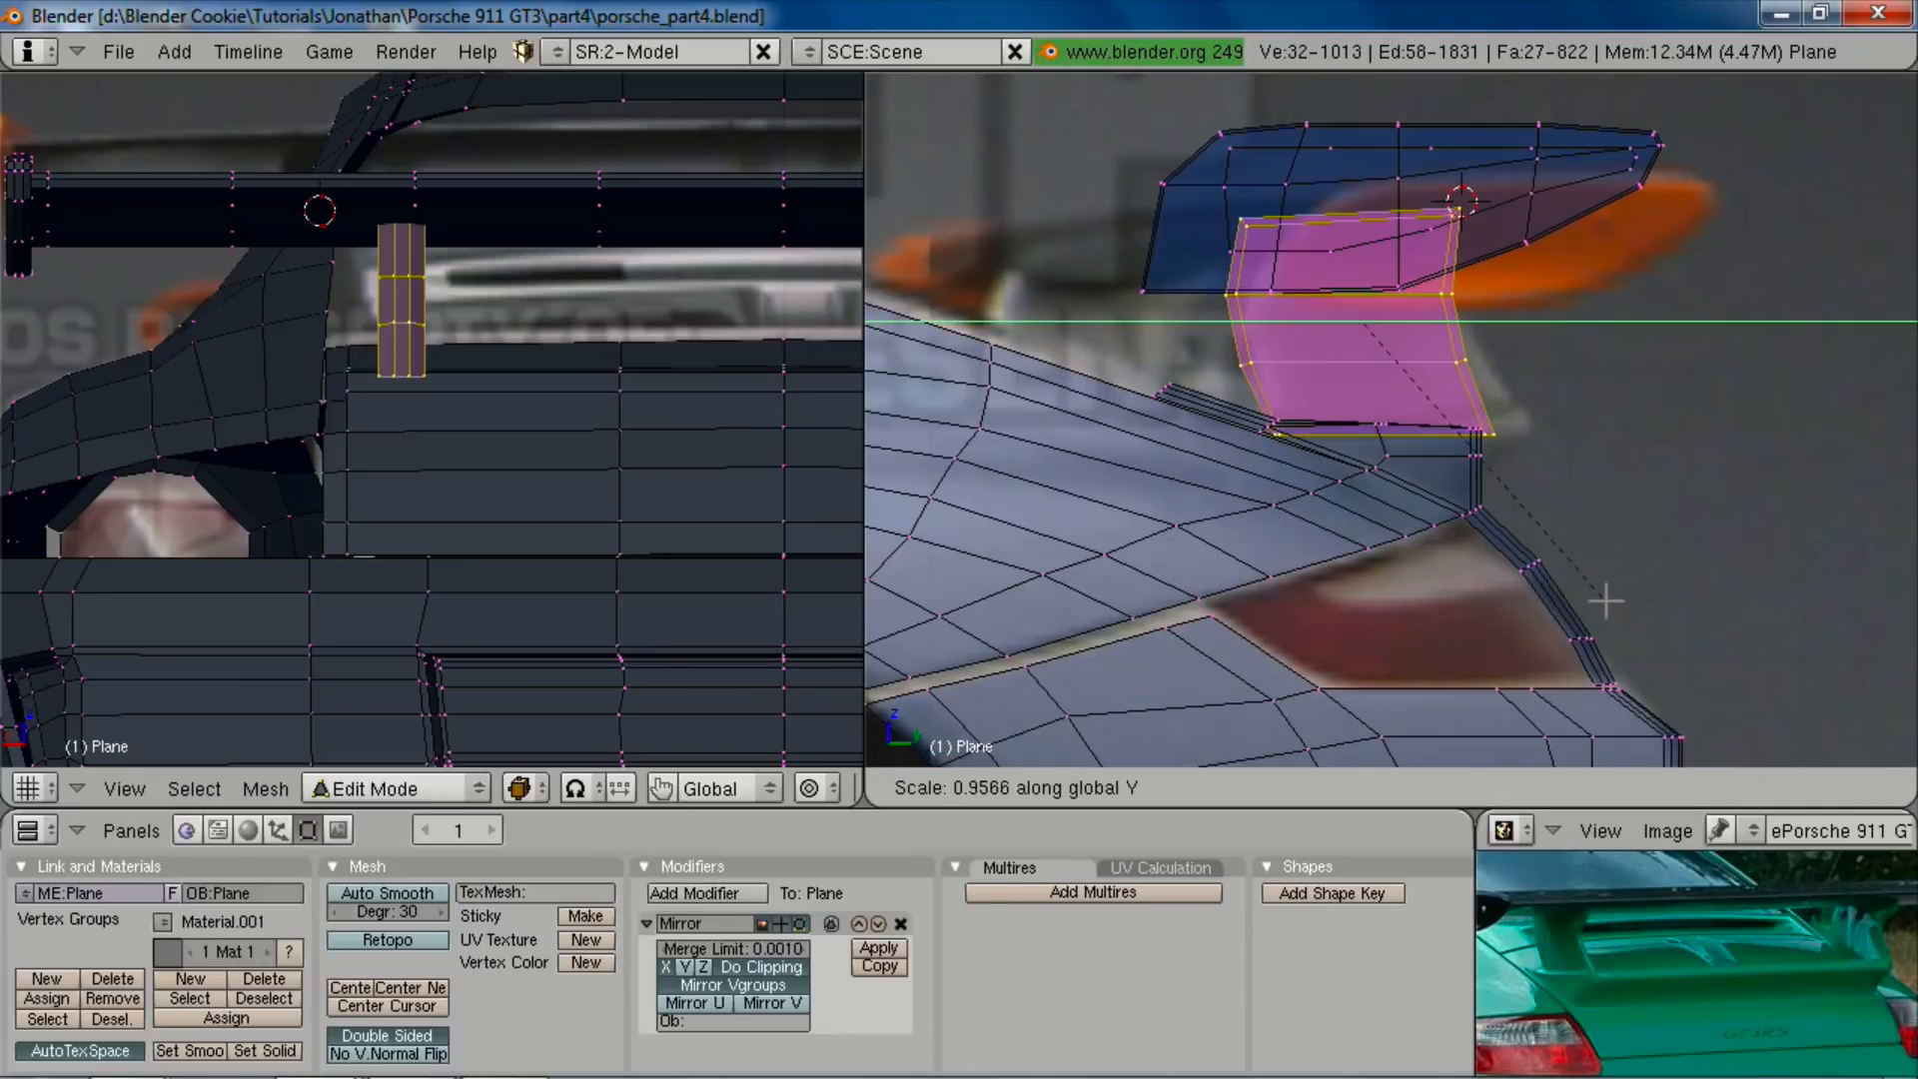
click(1588, 582)
Step: Shift the wing support forward along Y and narrow it slightly more so it sits on the raised lid
key(g)
key(x)
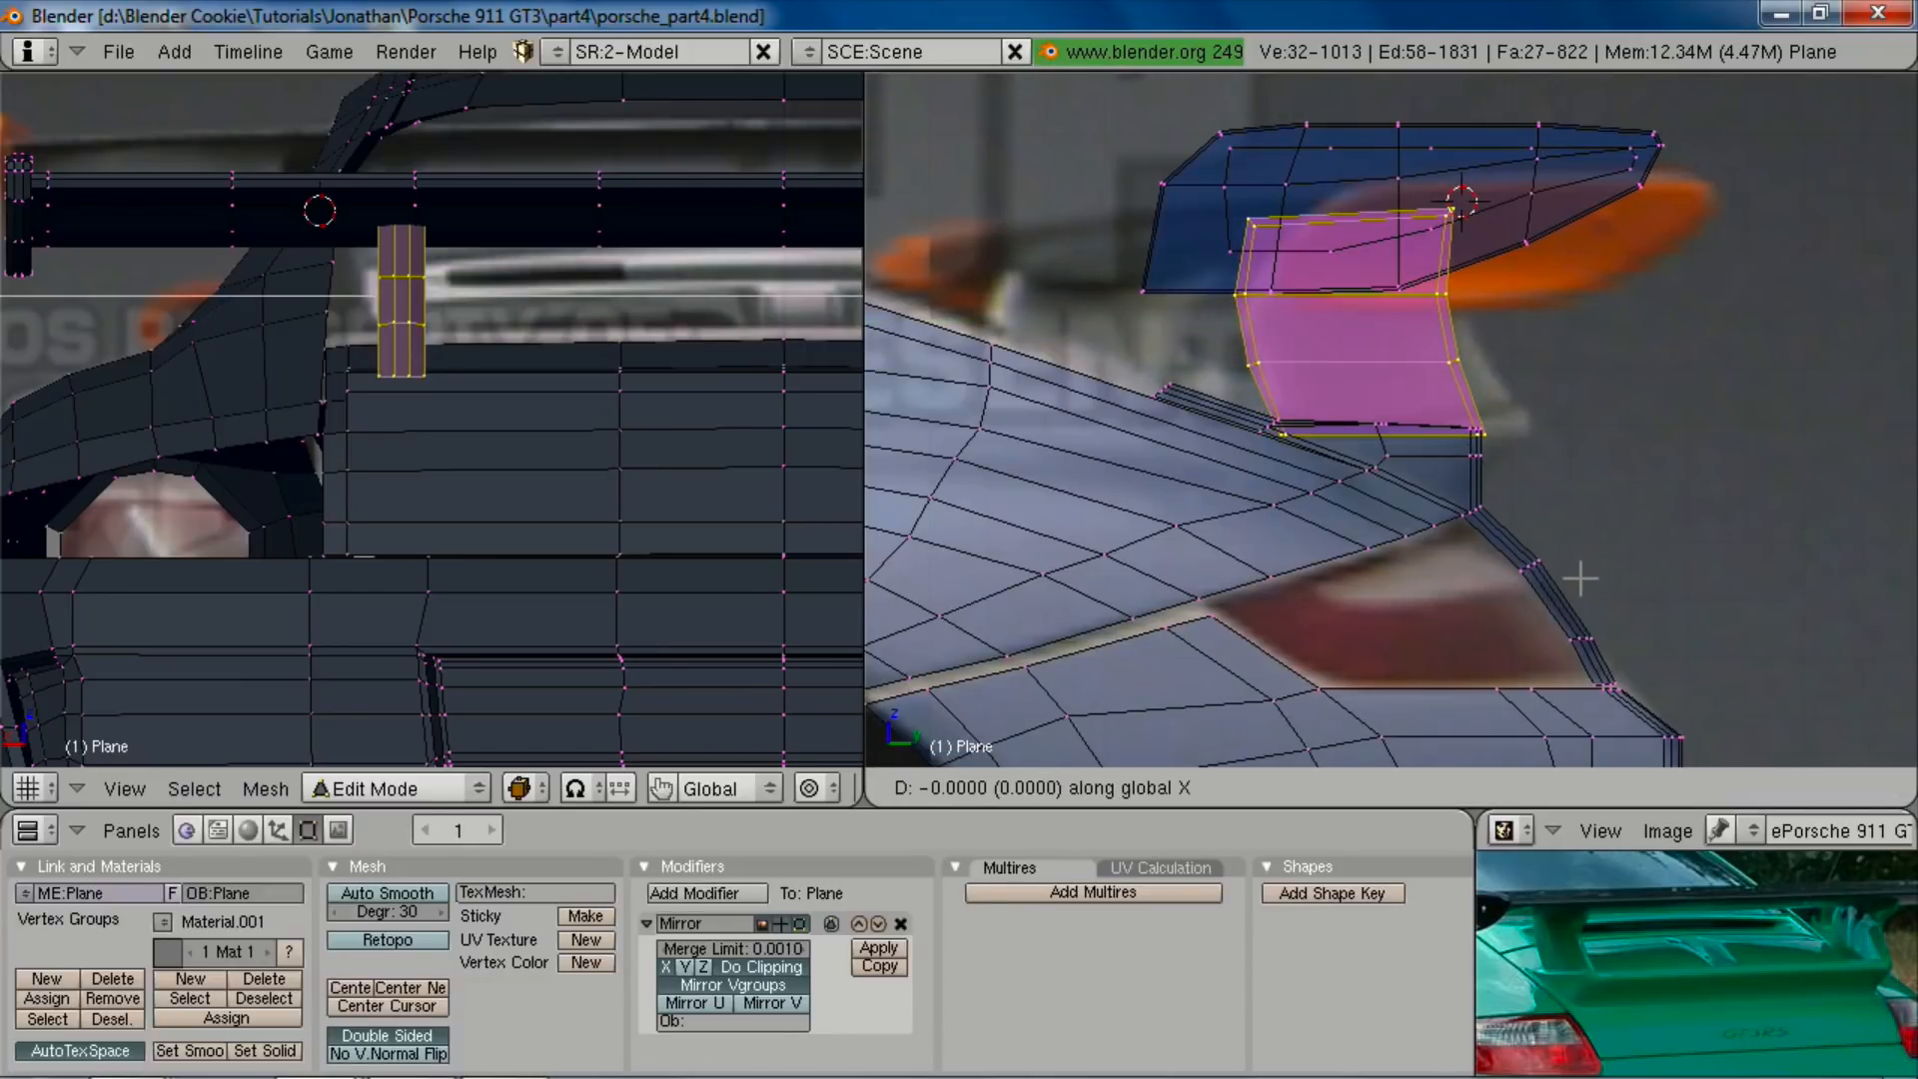
key(y)
click(1573, 578)
key(s)
key(y)
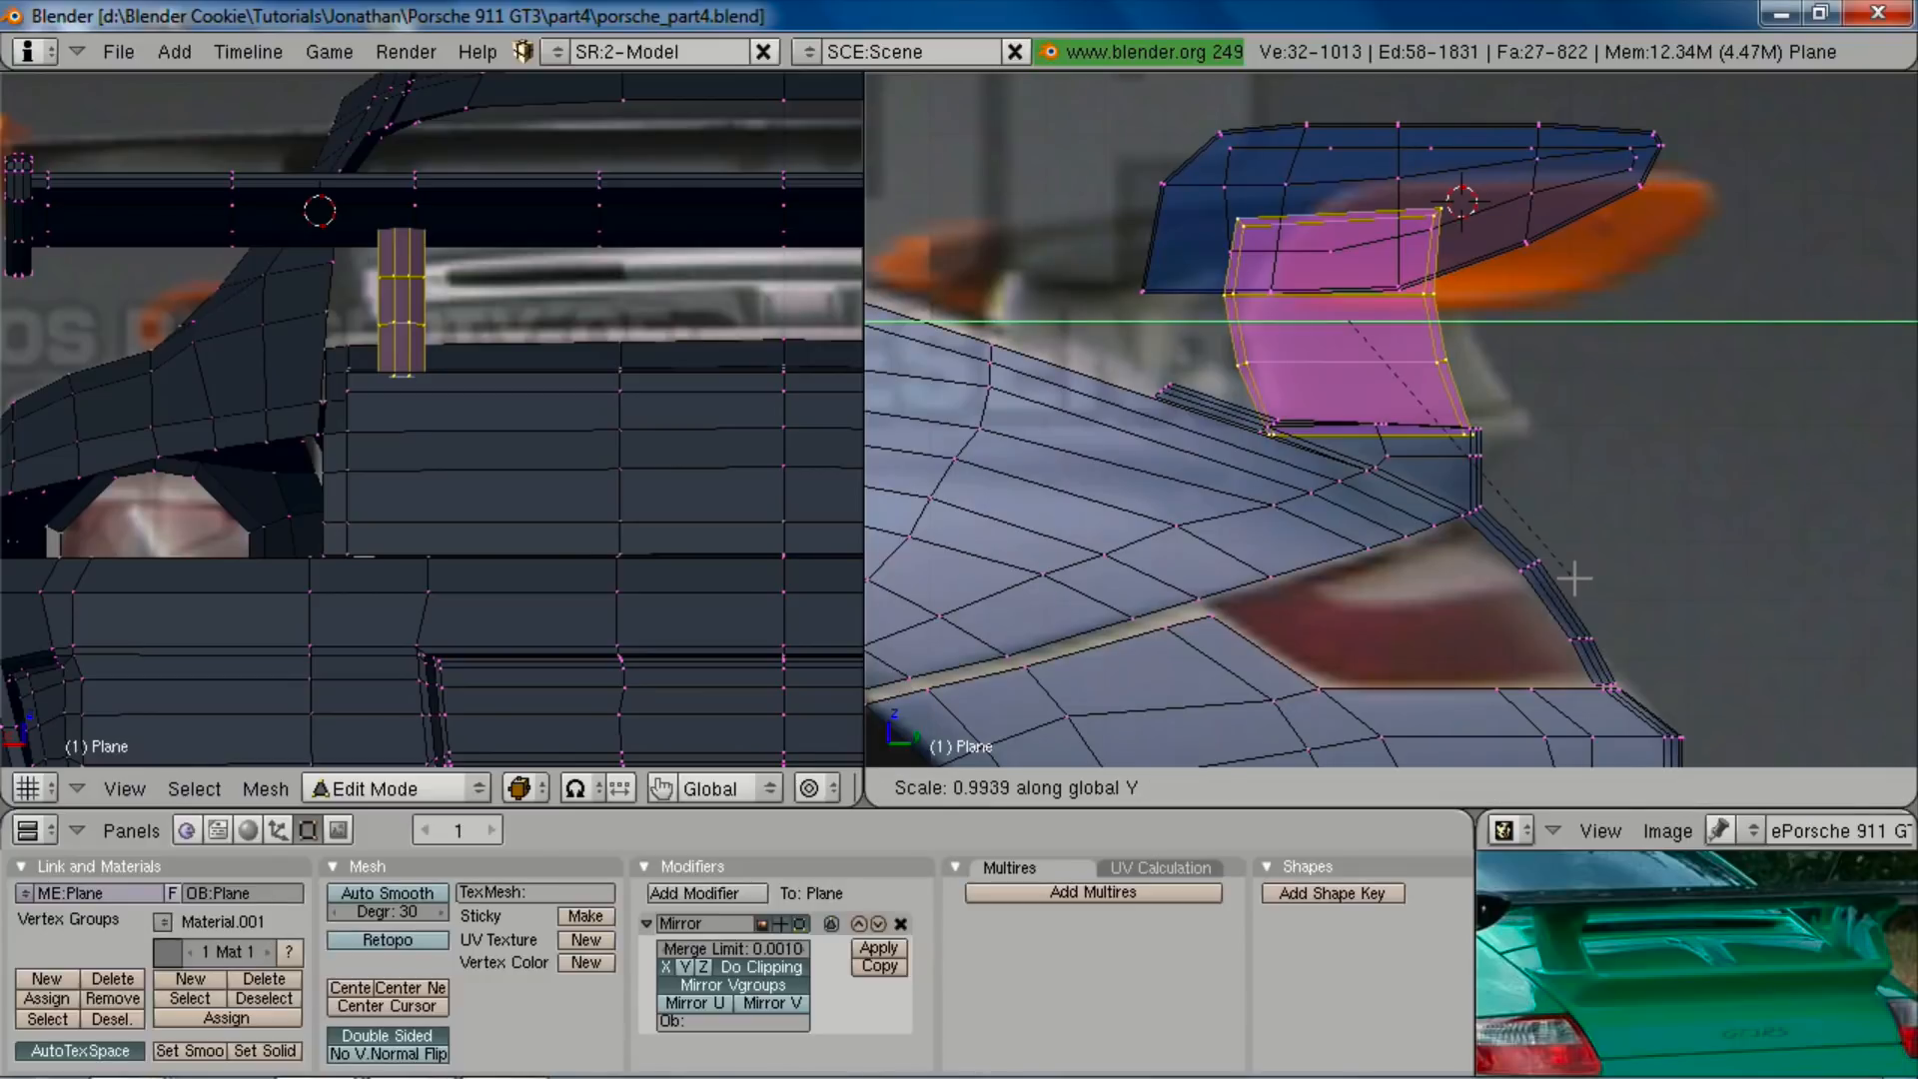
click(1568, 570)
Step: Select the front vertices of the raised lid and move them about -0.0337 in Y and 0.0117 in Z
scroll(1568, 571, up, 3)
key(a)
key(b)
drag(1146, 372, 1251, 441)
key(g)
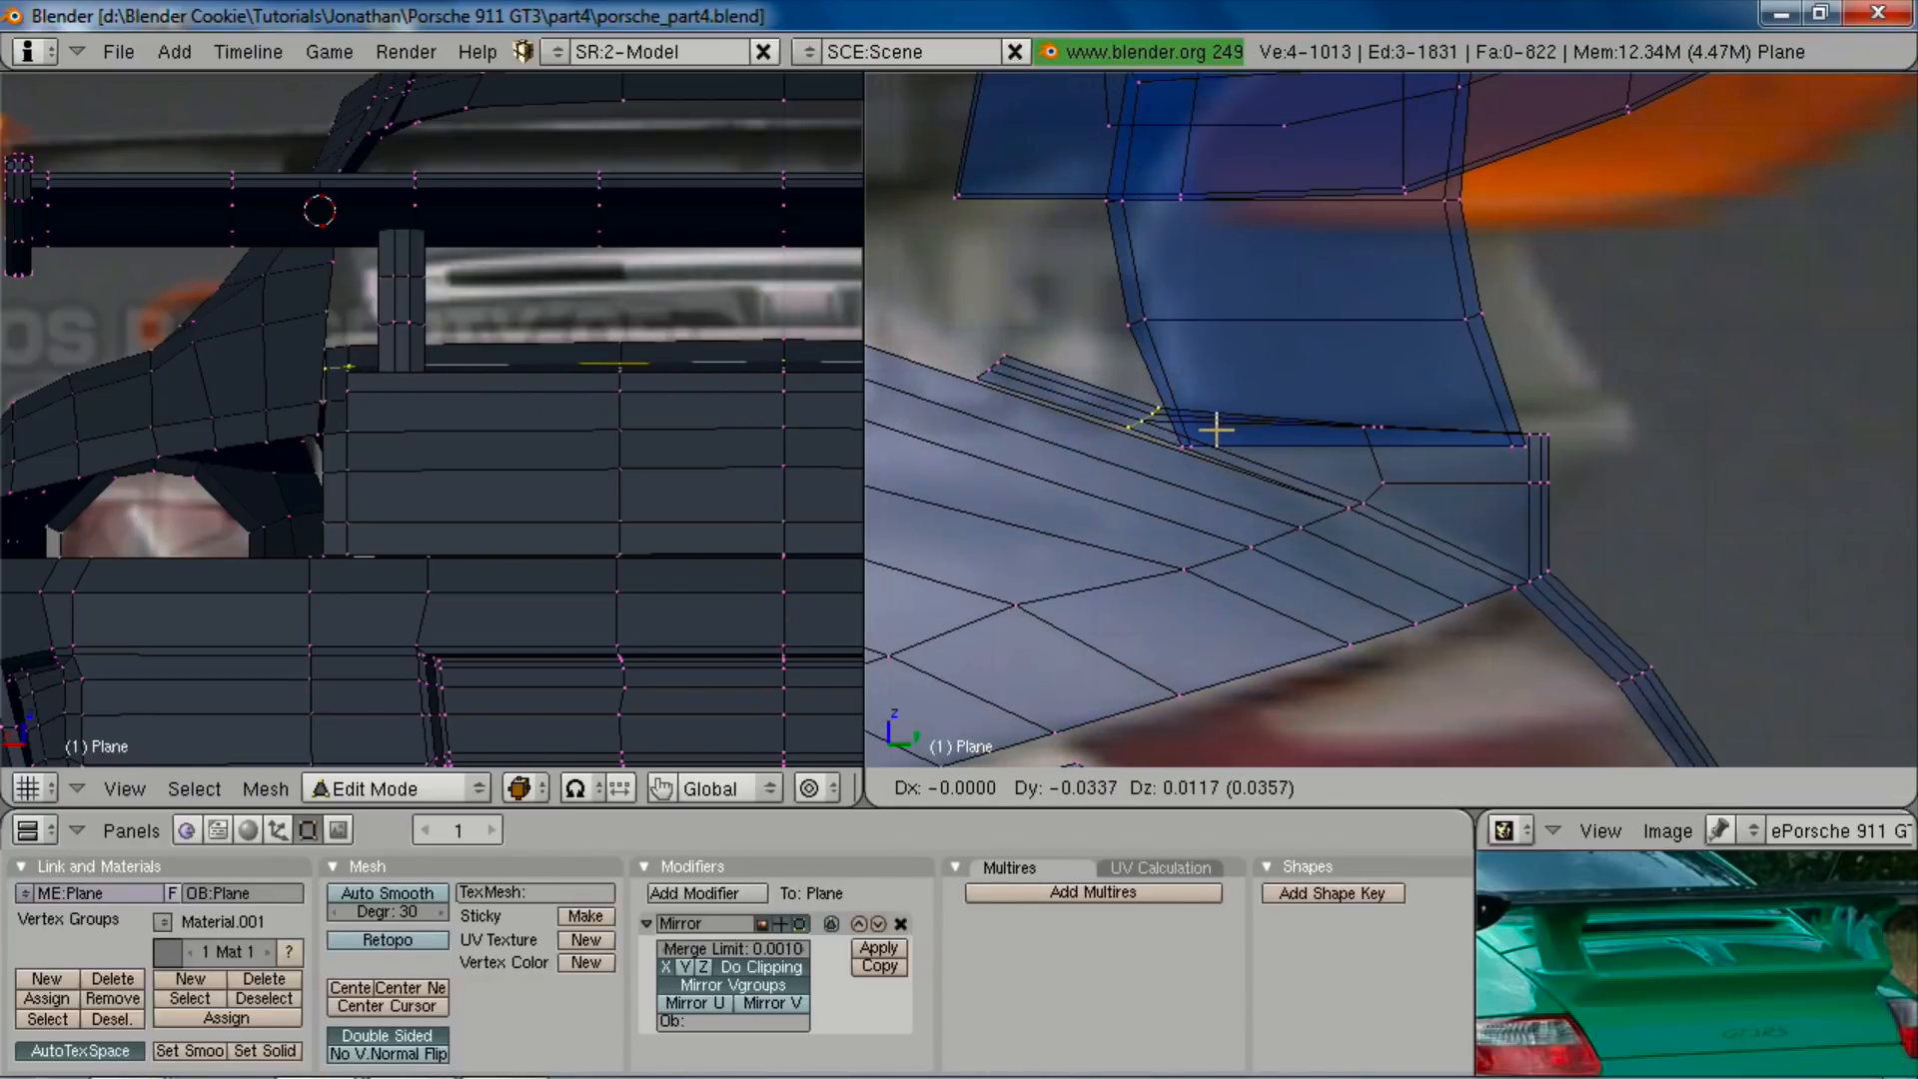
click(1217, 430)
middle_drag(1219, 428, 1212, 333)
key(a)
Step: Select the rear vertical edge loop on the wing support's outer side and move it forward with Edge Slide
middle_drag(1382, 492, 1282, 344)
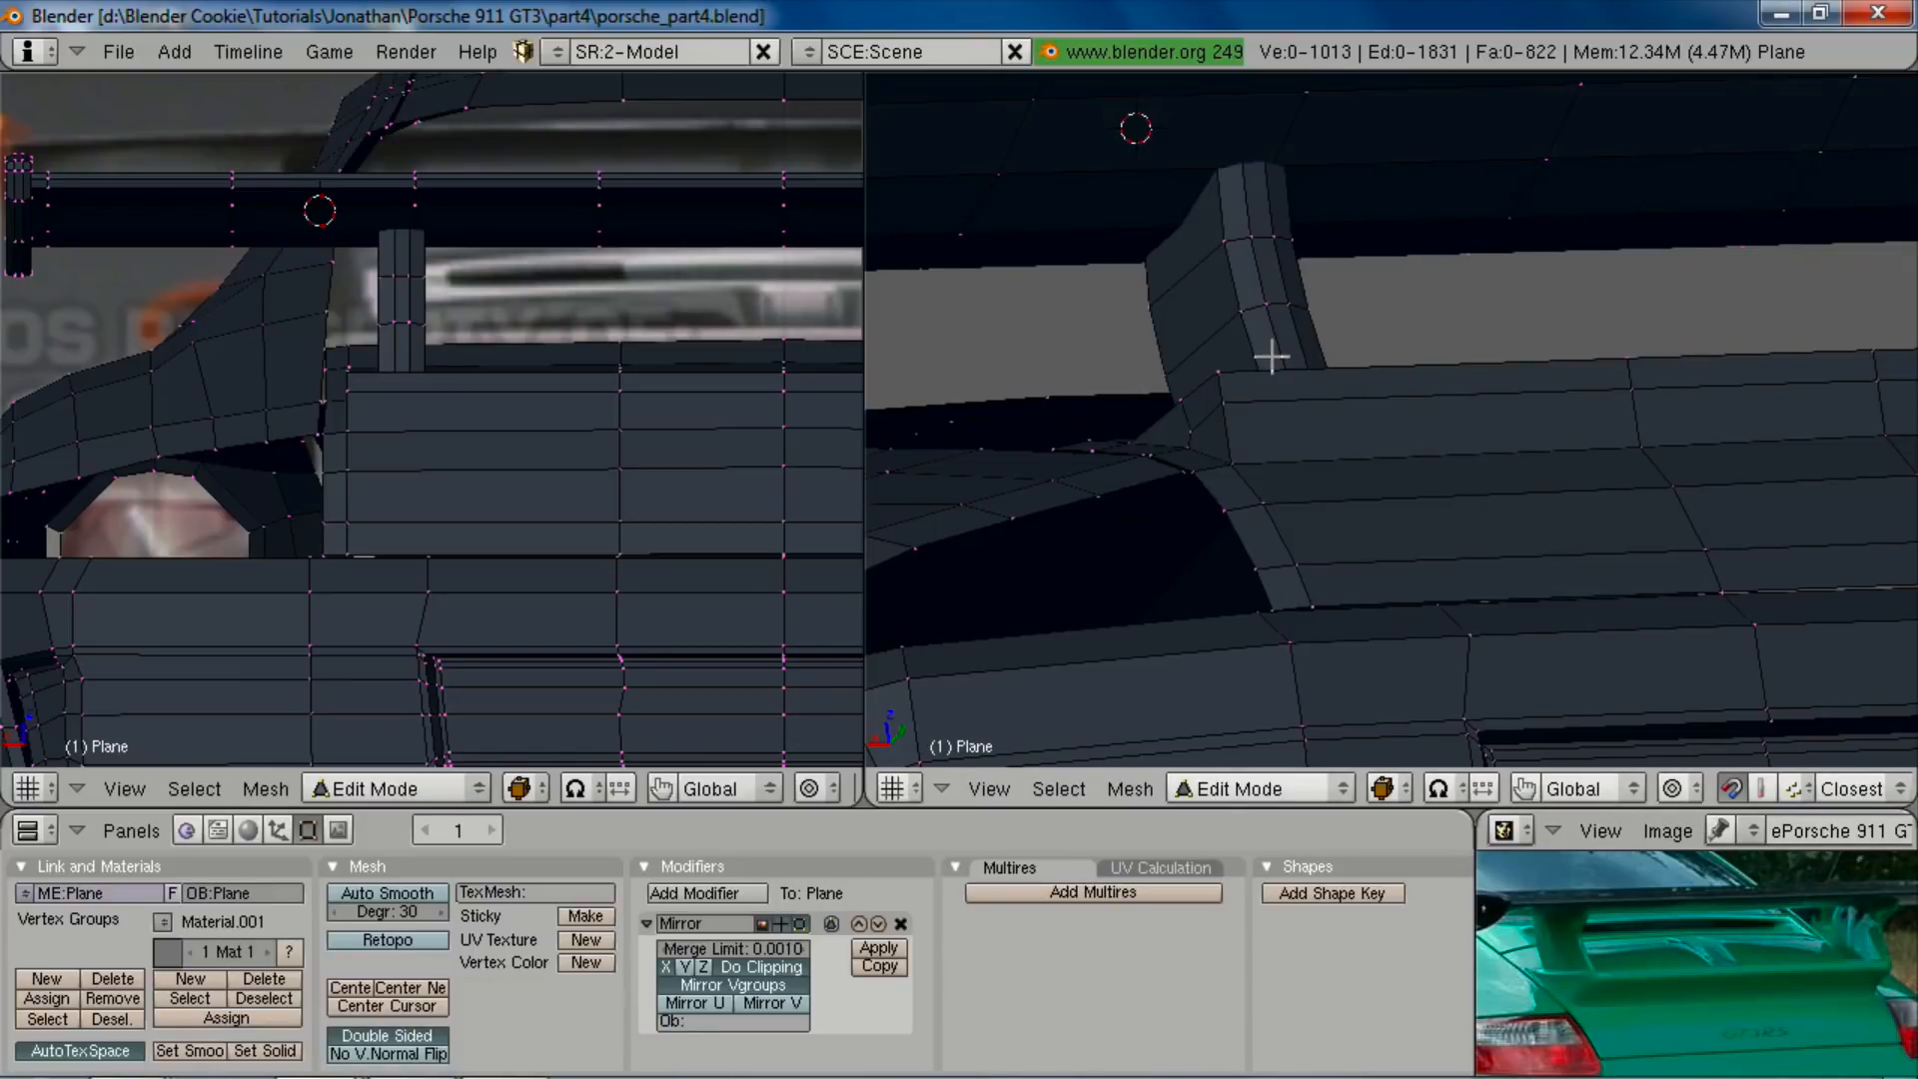
key(z)
middle_drag(1255, 339, 1348, 328)
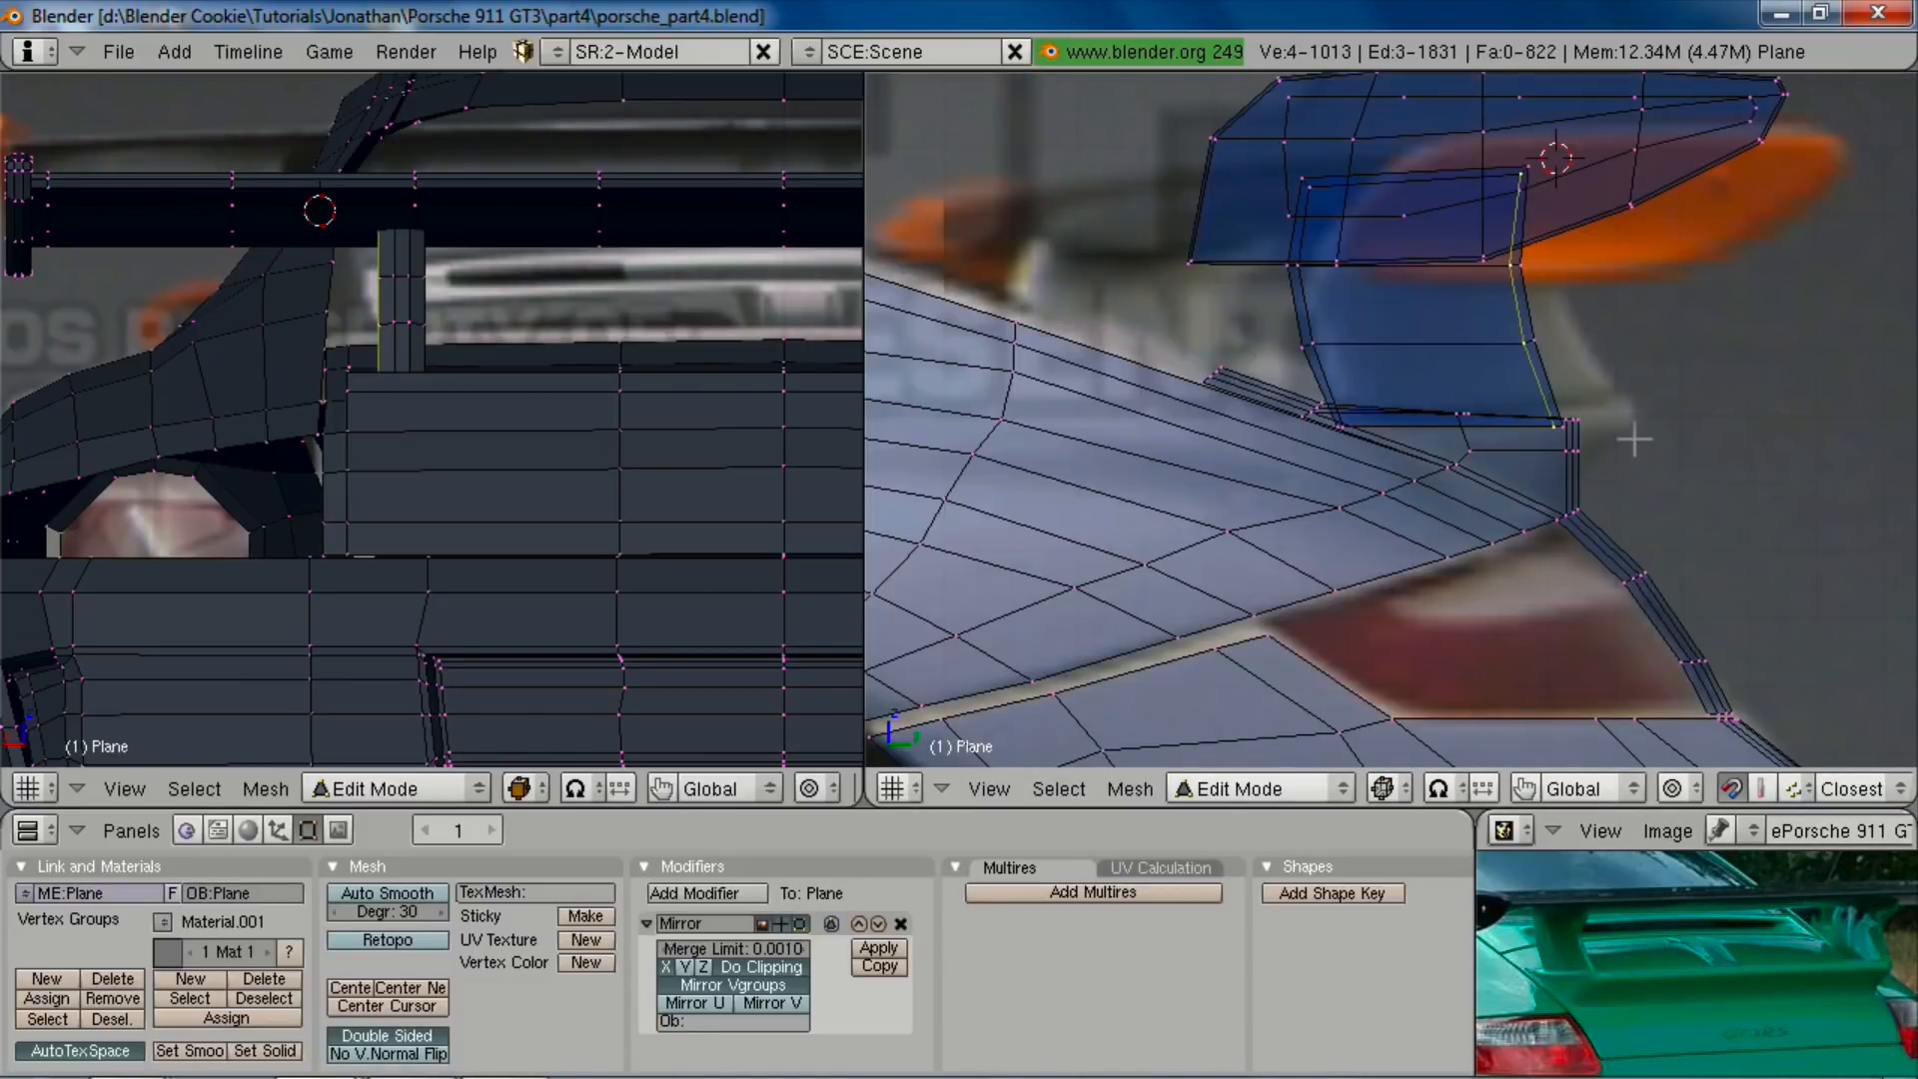
key(ctrl+e)
click(1576, 599)
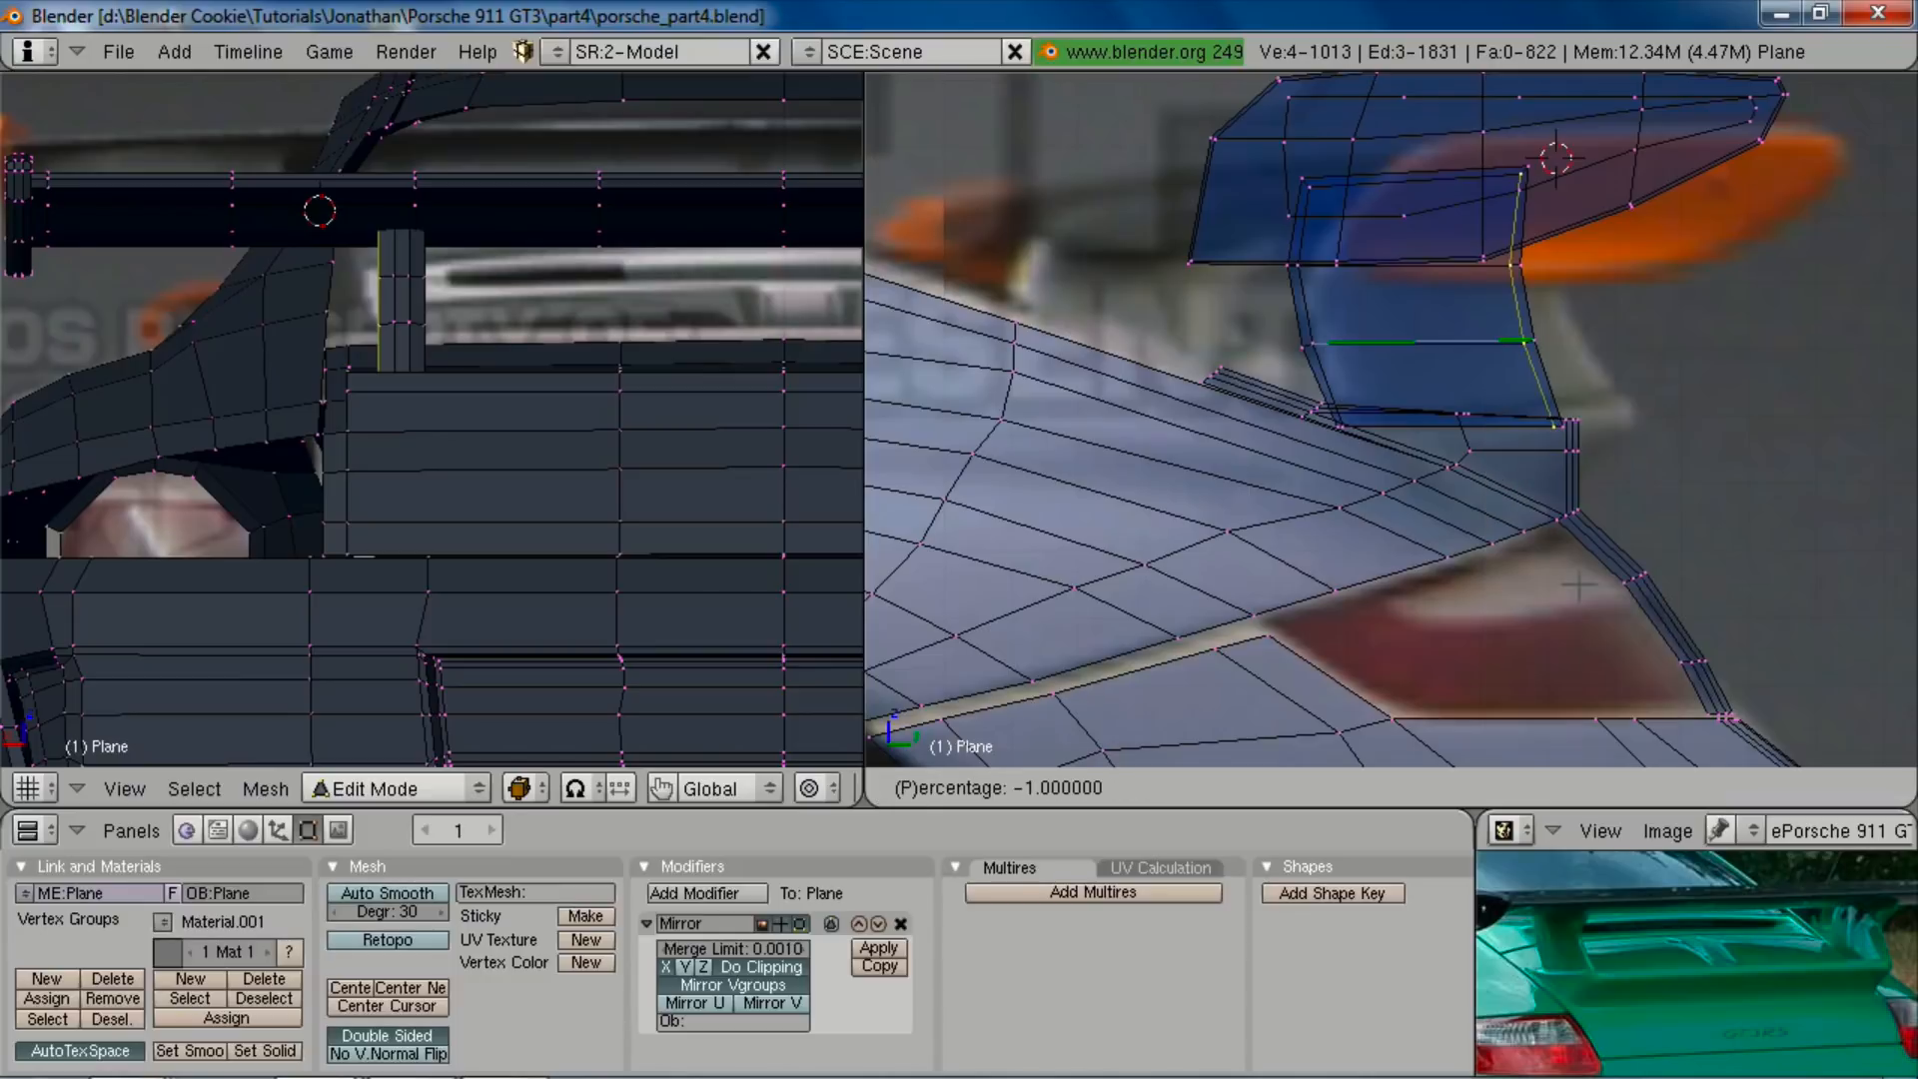
click(1385, 339)
Step: Select the matching rear edge loop on the wing support's inner side and move it forward with Edge Slide
right_click(1578, 321)
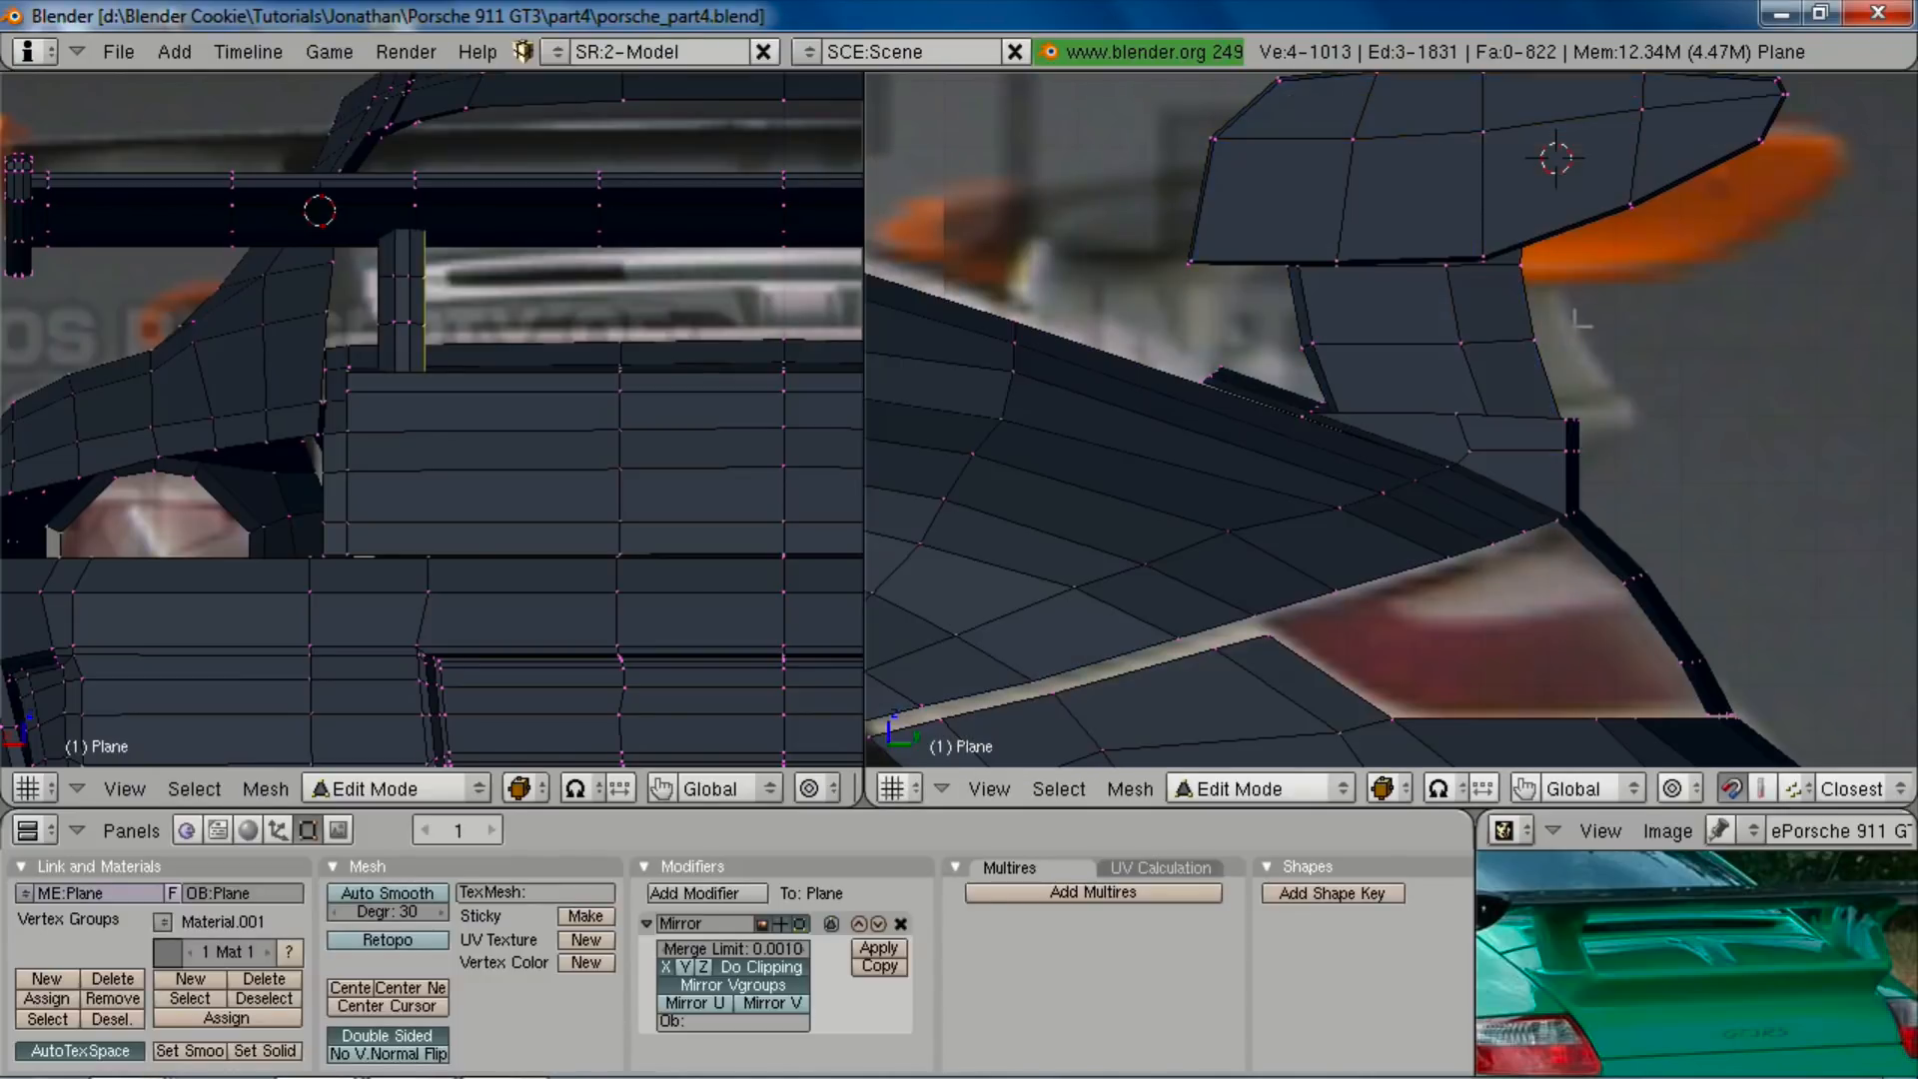
key(a)
key(ctrl+e)
click(1428, 390)
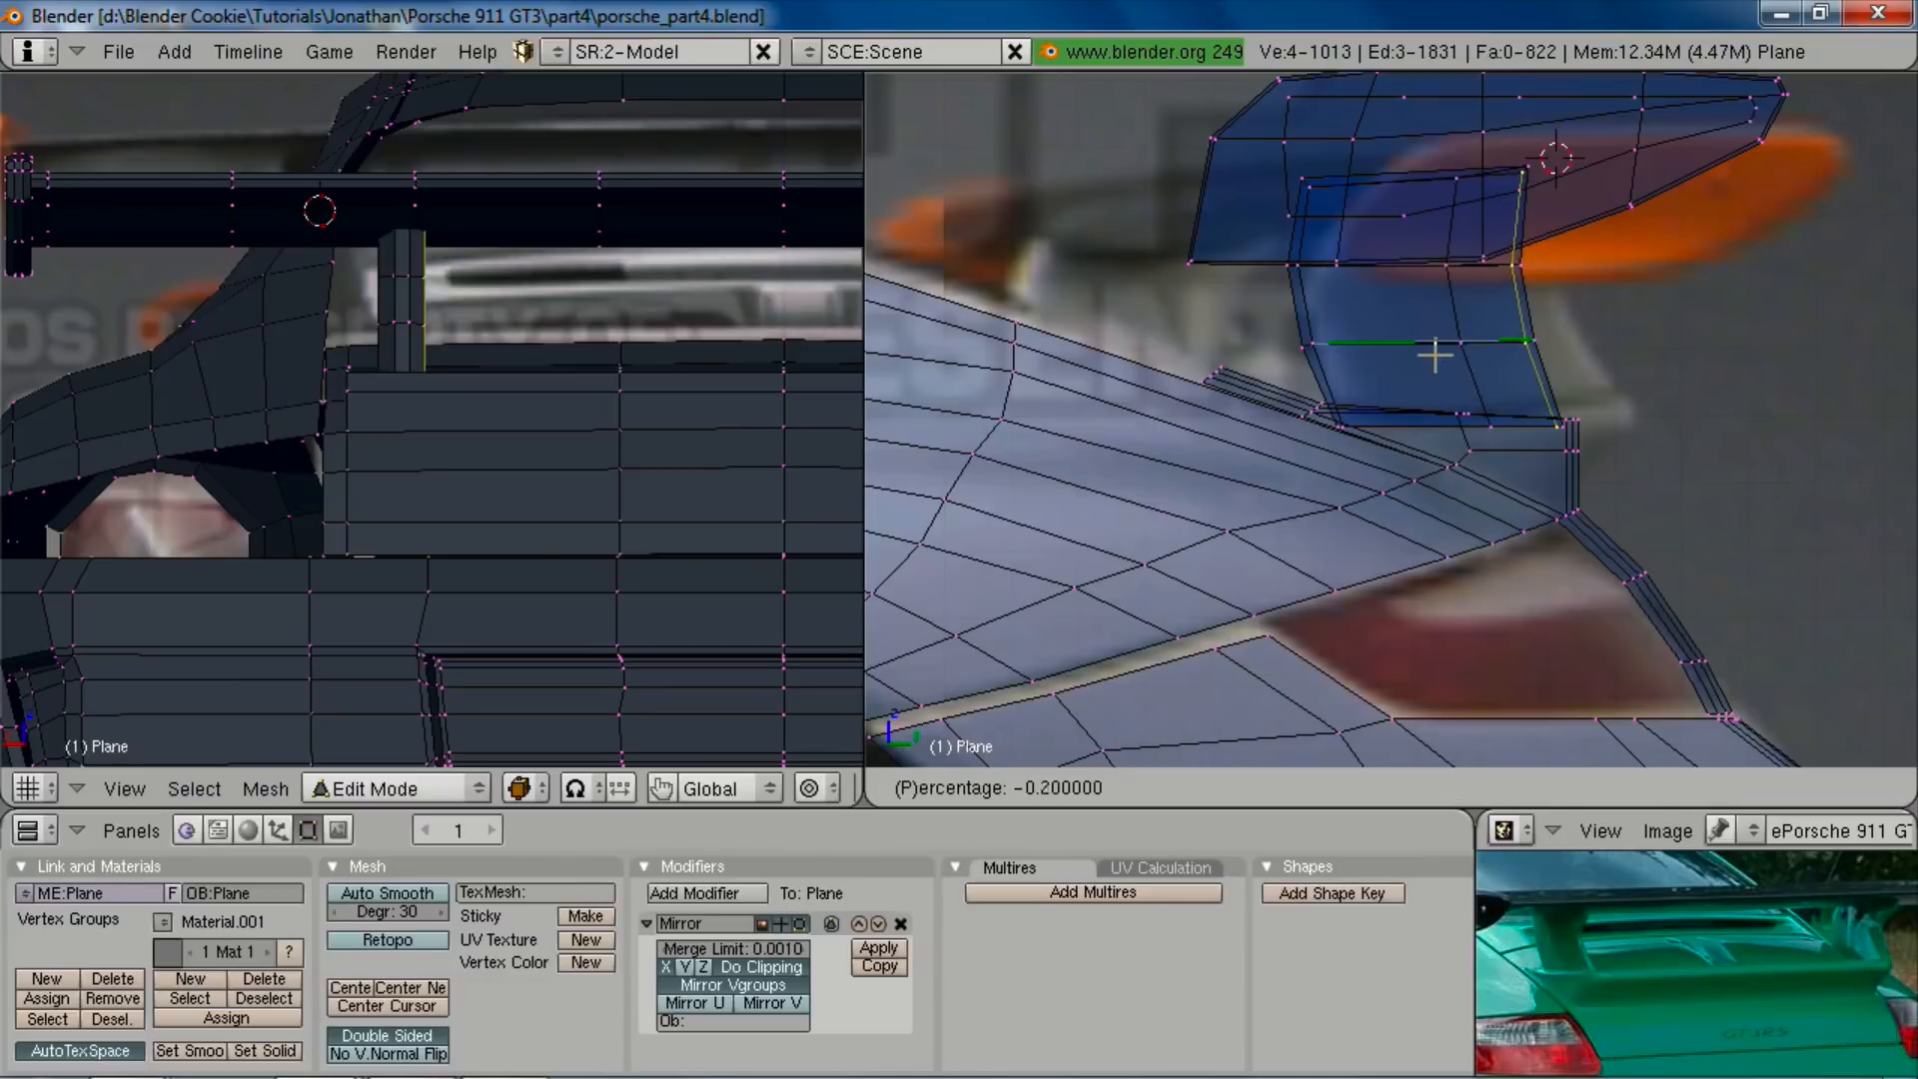
click(1384, 330)
middle_drag(1618, 342, 1454, 459)
key(z)
key(Tab)
scroll(1522, 442, up, 2)
scroll(1443, 478, up, 2)
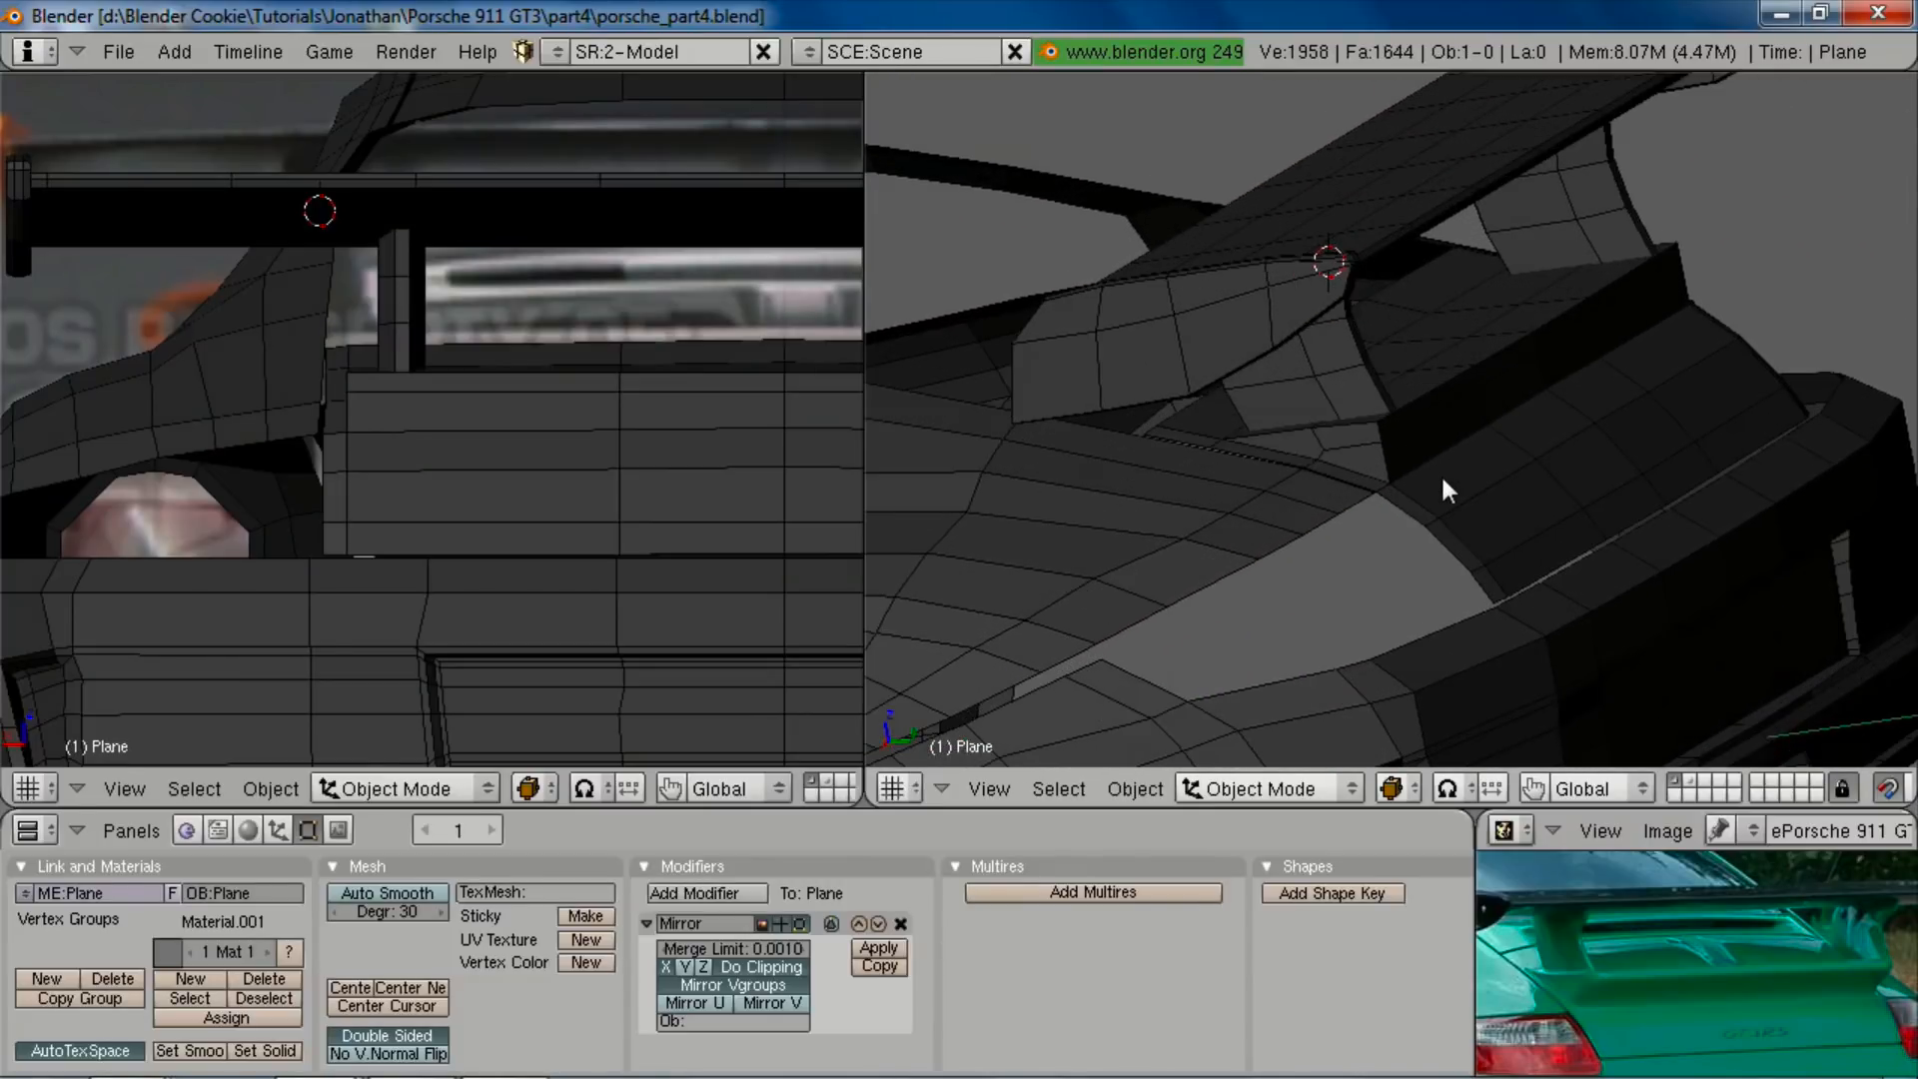
Step: Select the two upper vertex rows at the raised lid's rear and move them backward along Y in the side view
key(Tab)
scroll(1588, 419, up, 2)
key(KP_3)
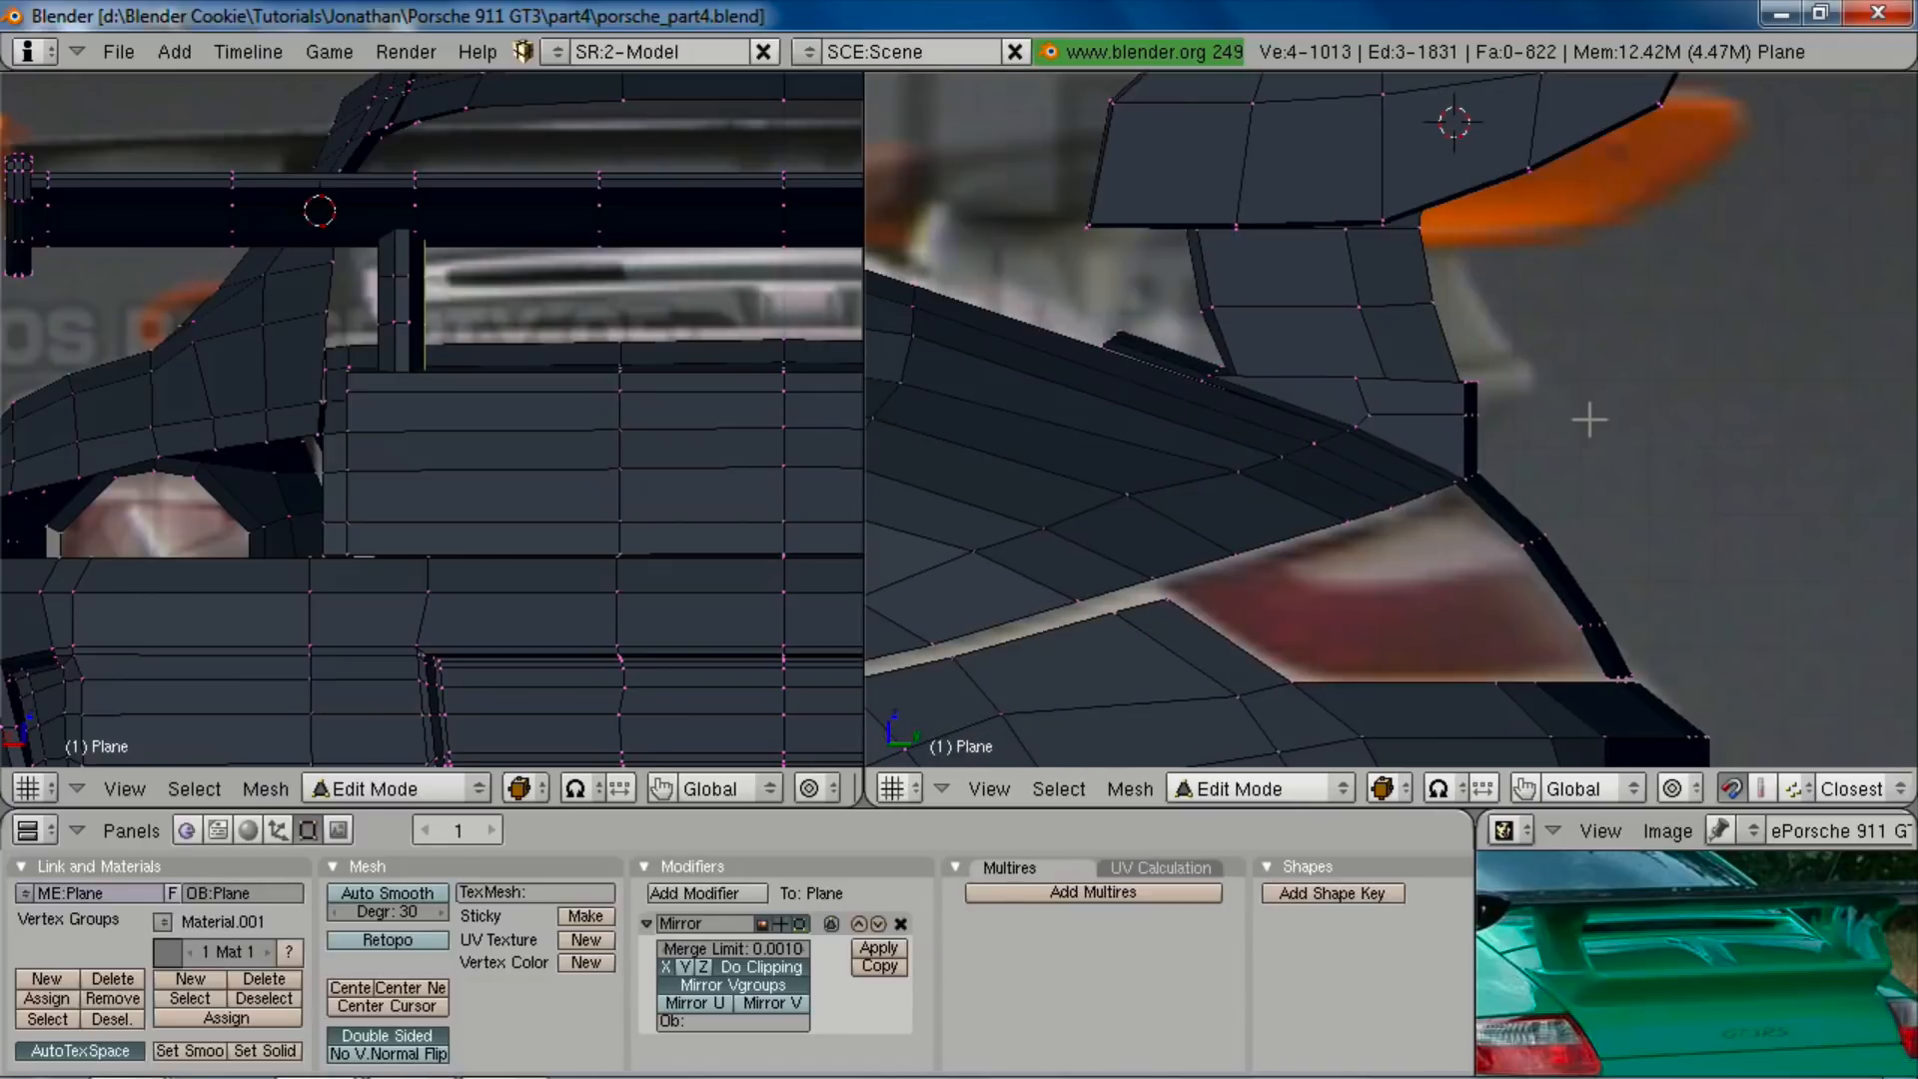
key(z)
scroll(1508, 397, up, 2)
alt+right_click(1538, 415)
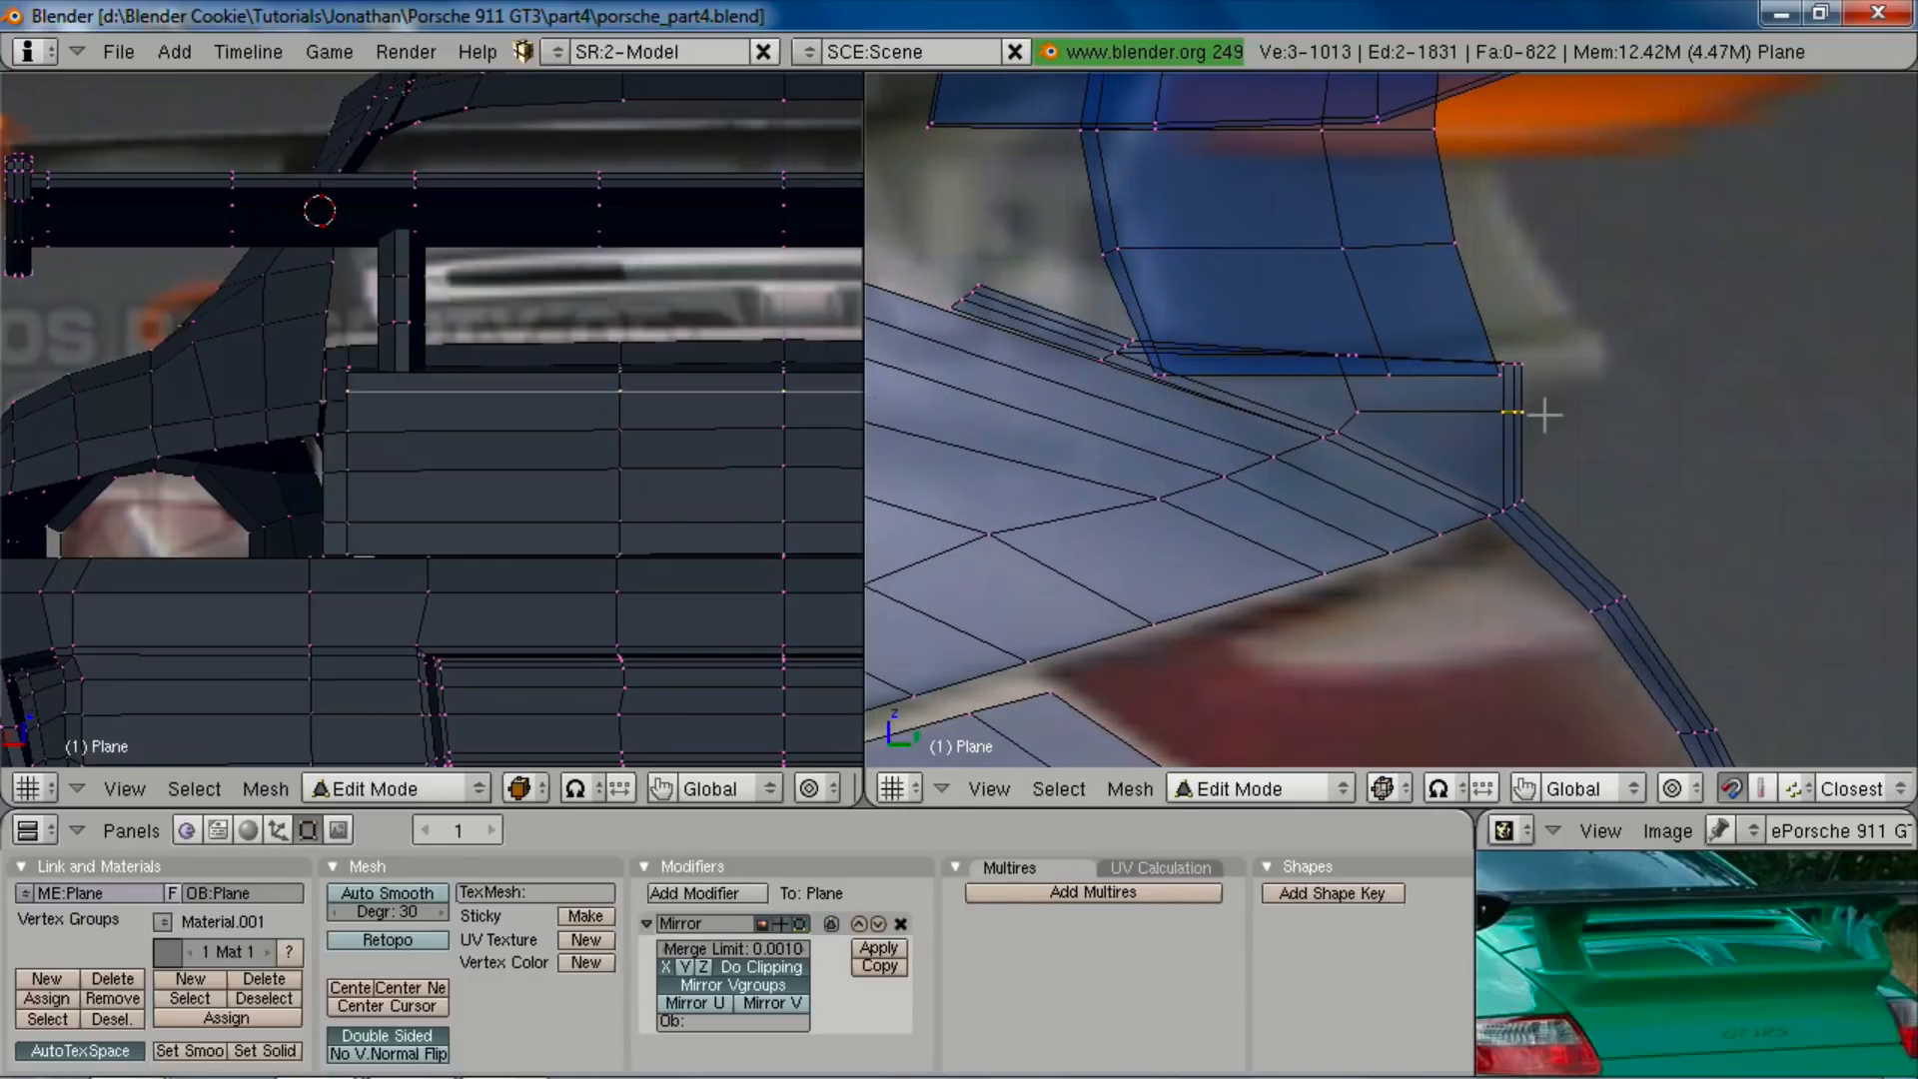
alt+shift+right_click(1558, 372)
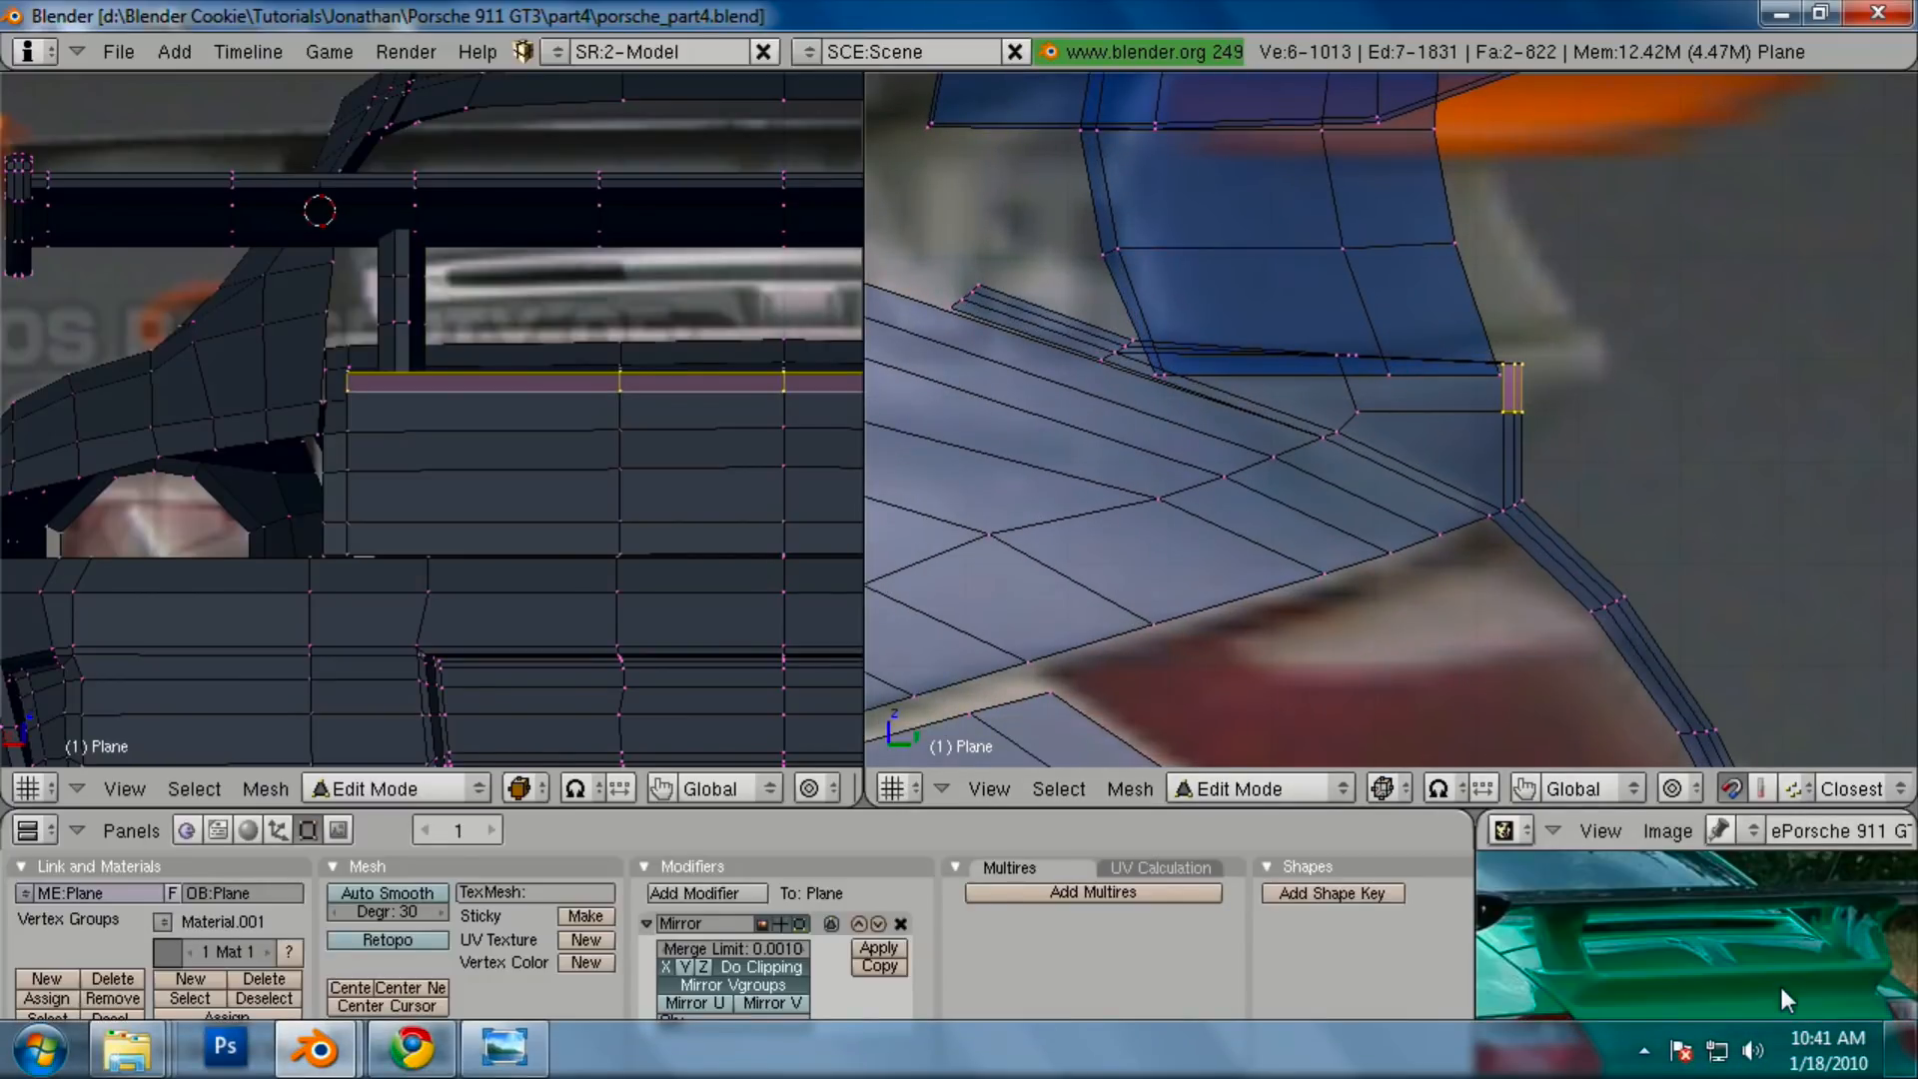
key(g)
key(y)
click(1634, 522)
Step: Select only the lower of the two rear lid rows and shift it along Y so the rear lip slopes outward
key(a)
key(b)
drag(1515, 403, 1614, 444)
key(g)
key(y)
click(1569, 439)
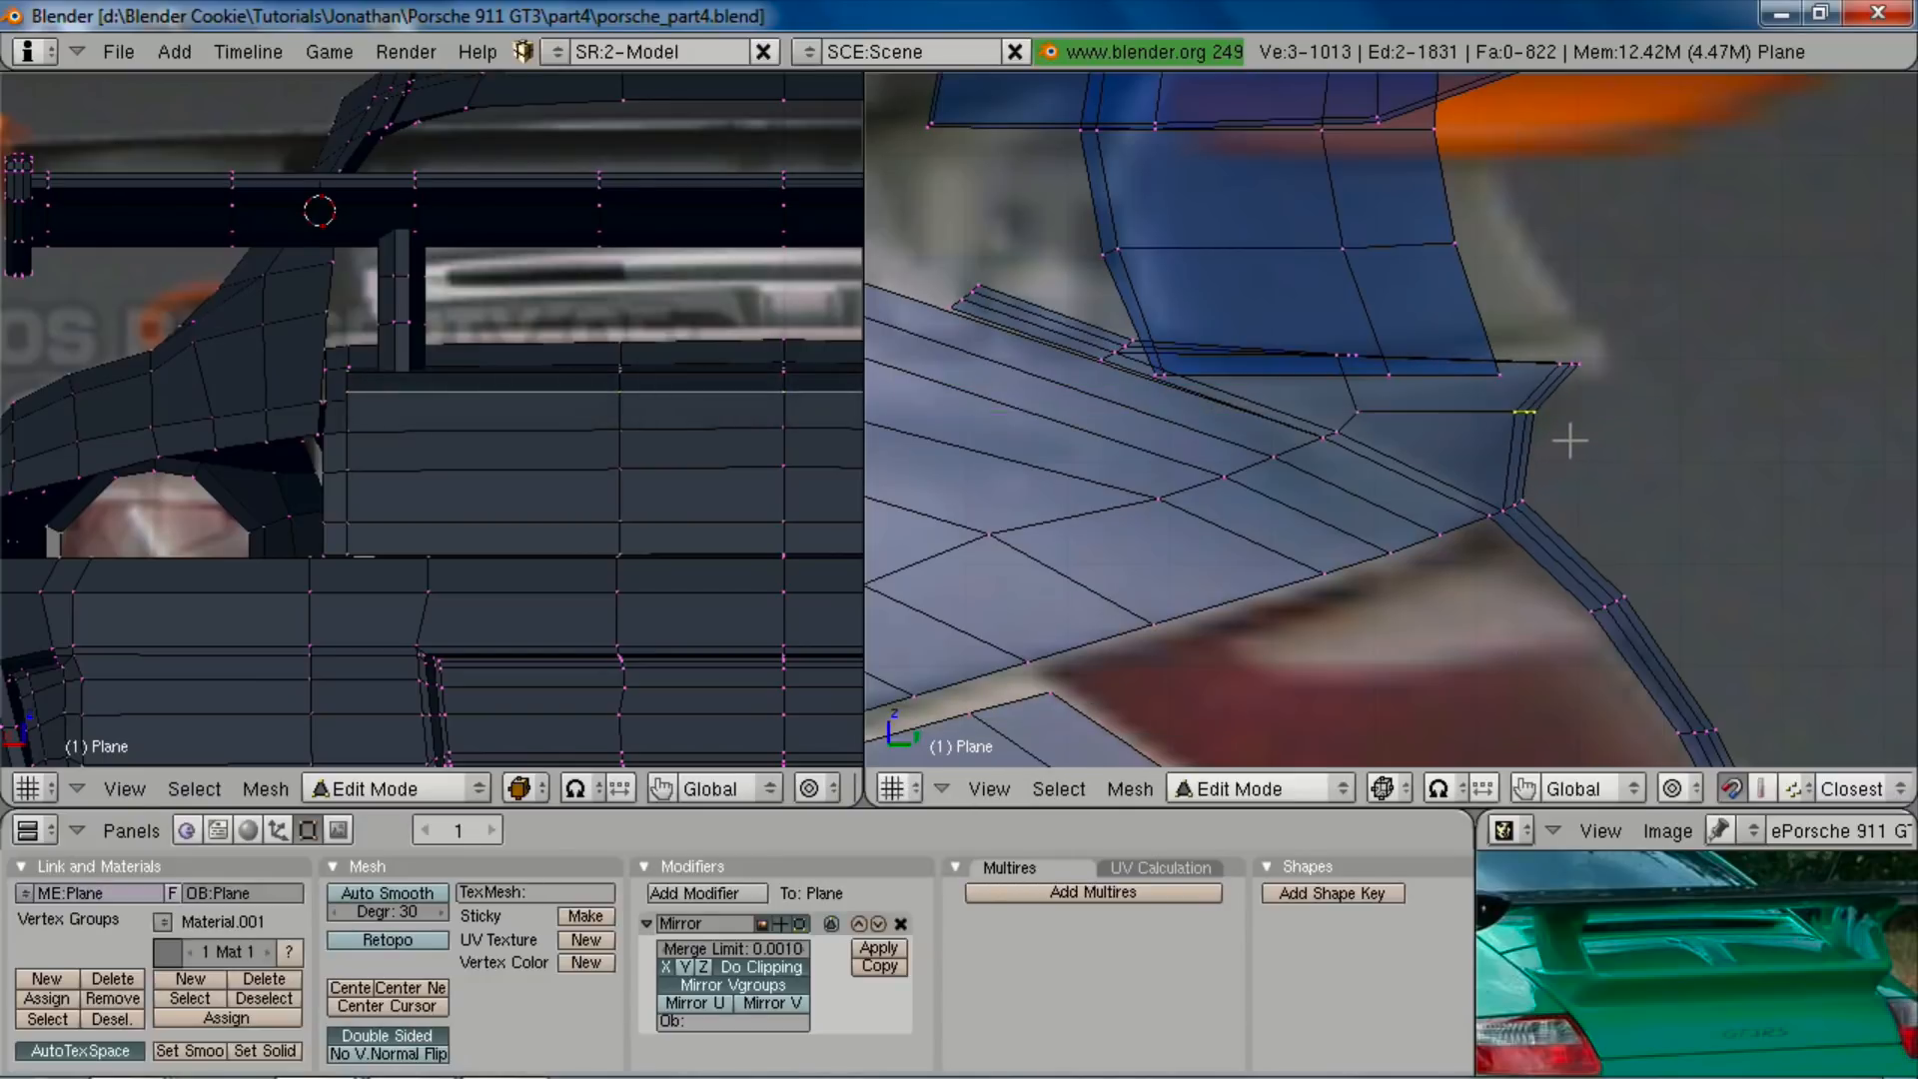
key(z)
key(g)
key(y)
click(1573, 437)
Step: Add a loop cut around the rear lip of the raised lid, close to its upper edge
key(z)
key(a)
key(ctrl+r)
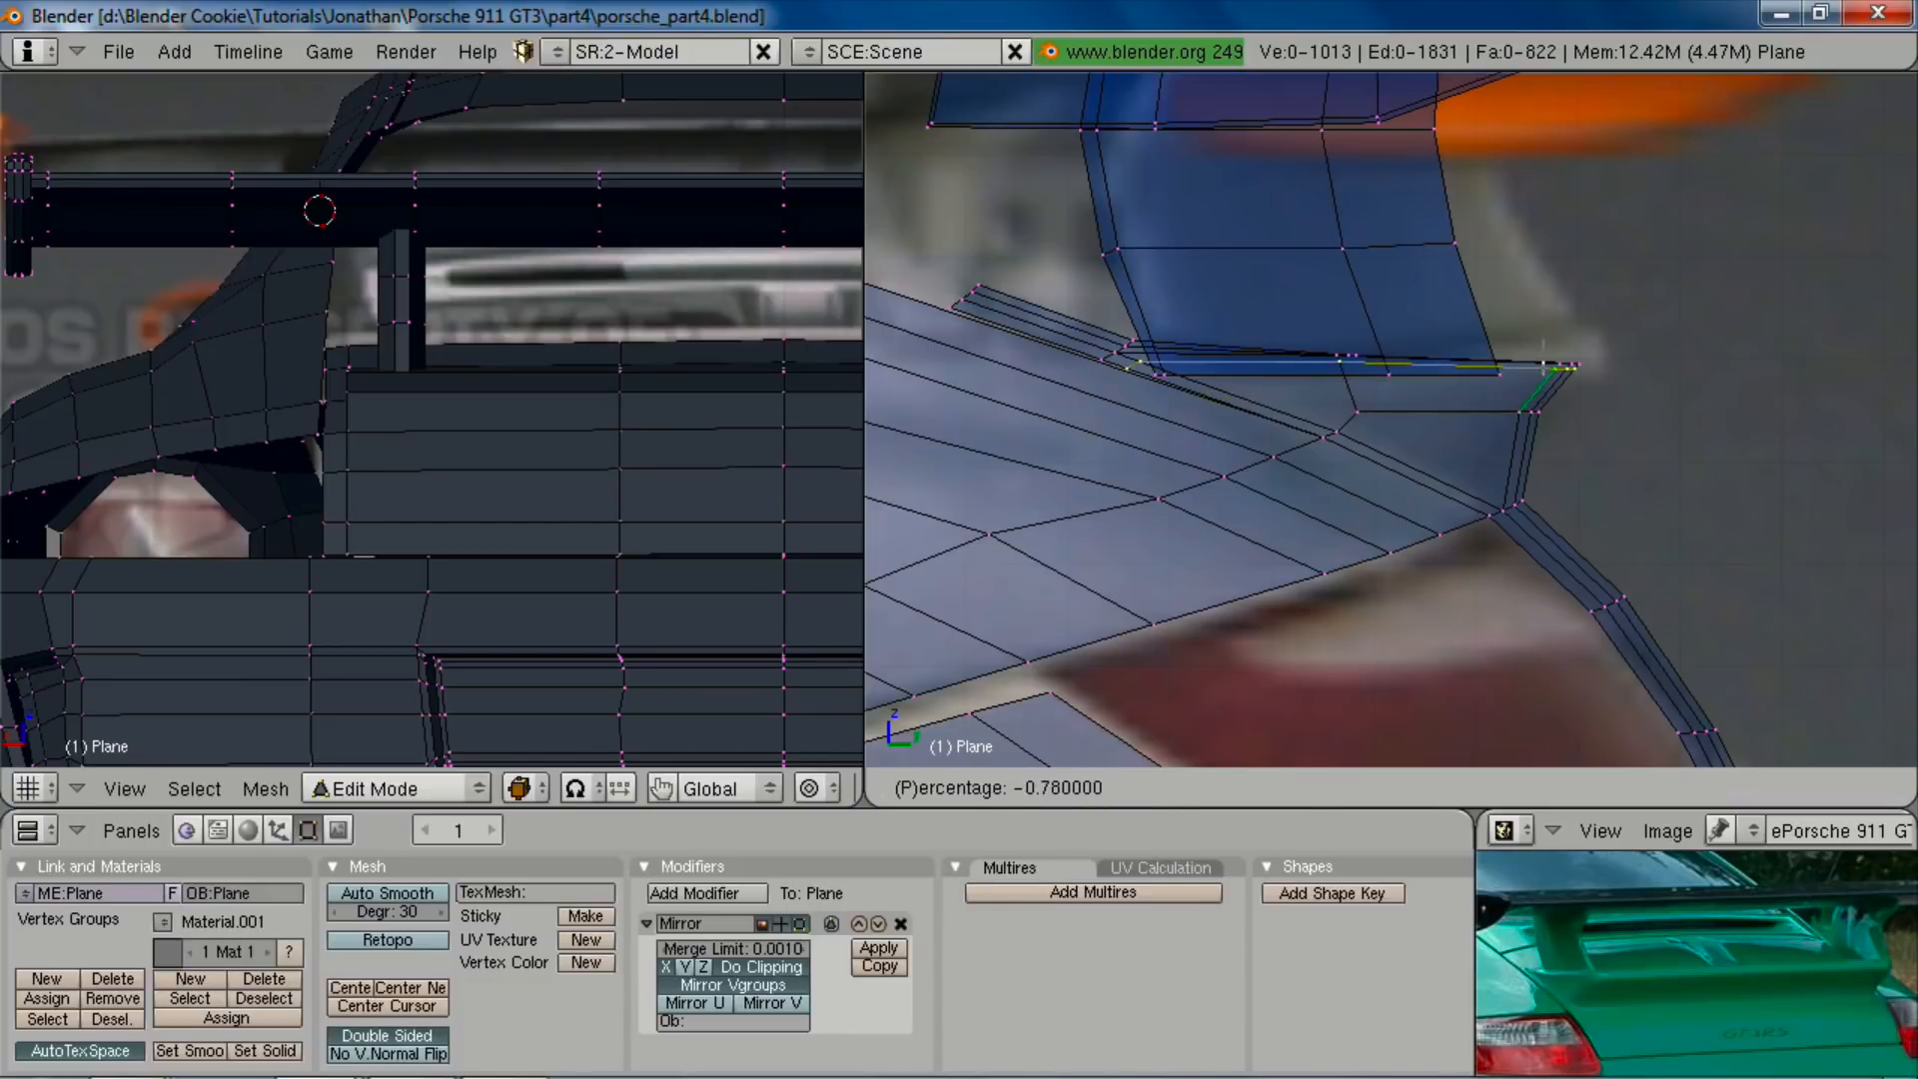
Step: Place an edge loop close to the rear lid lip's edge at about -0.78, and shift its lip-side vertices along Y
click(1543, 368)
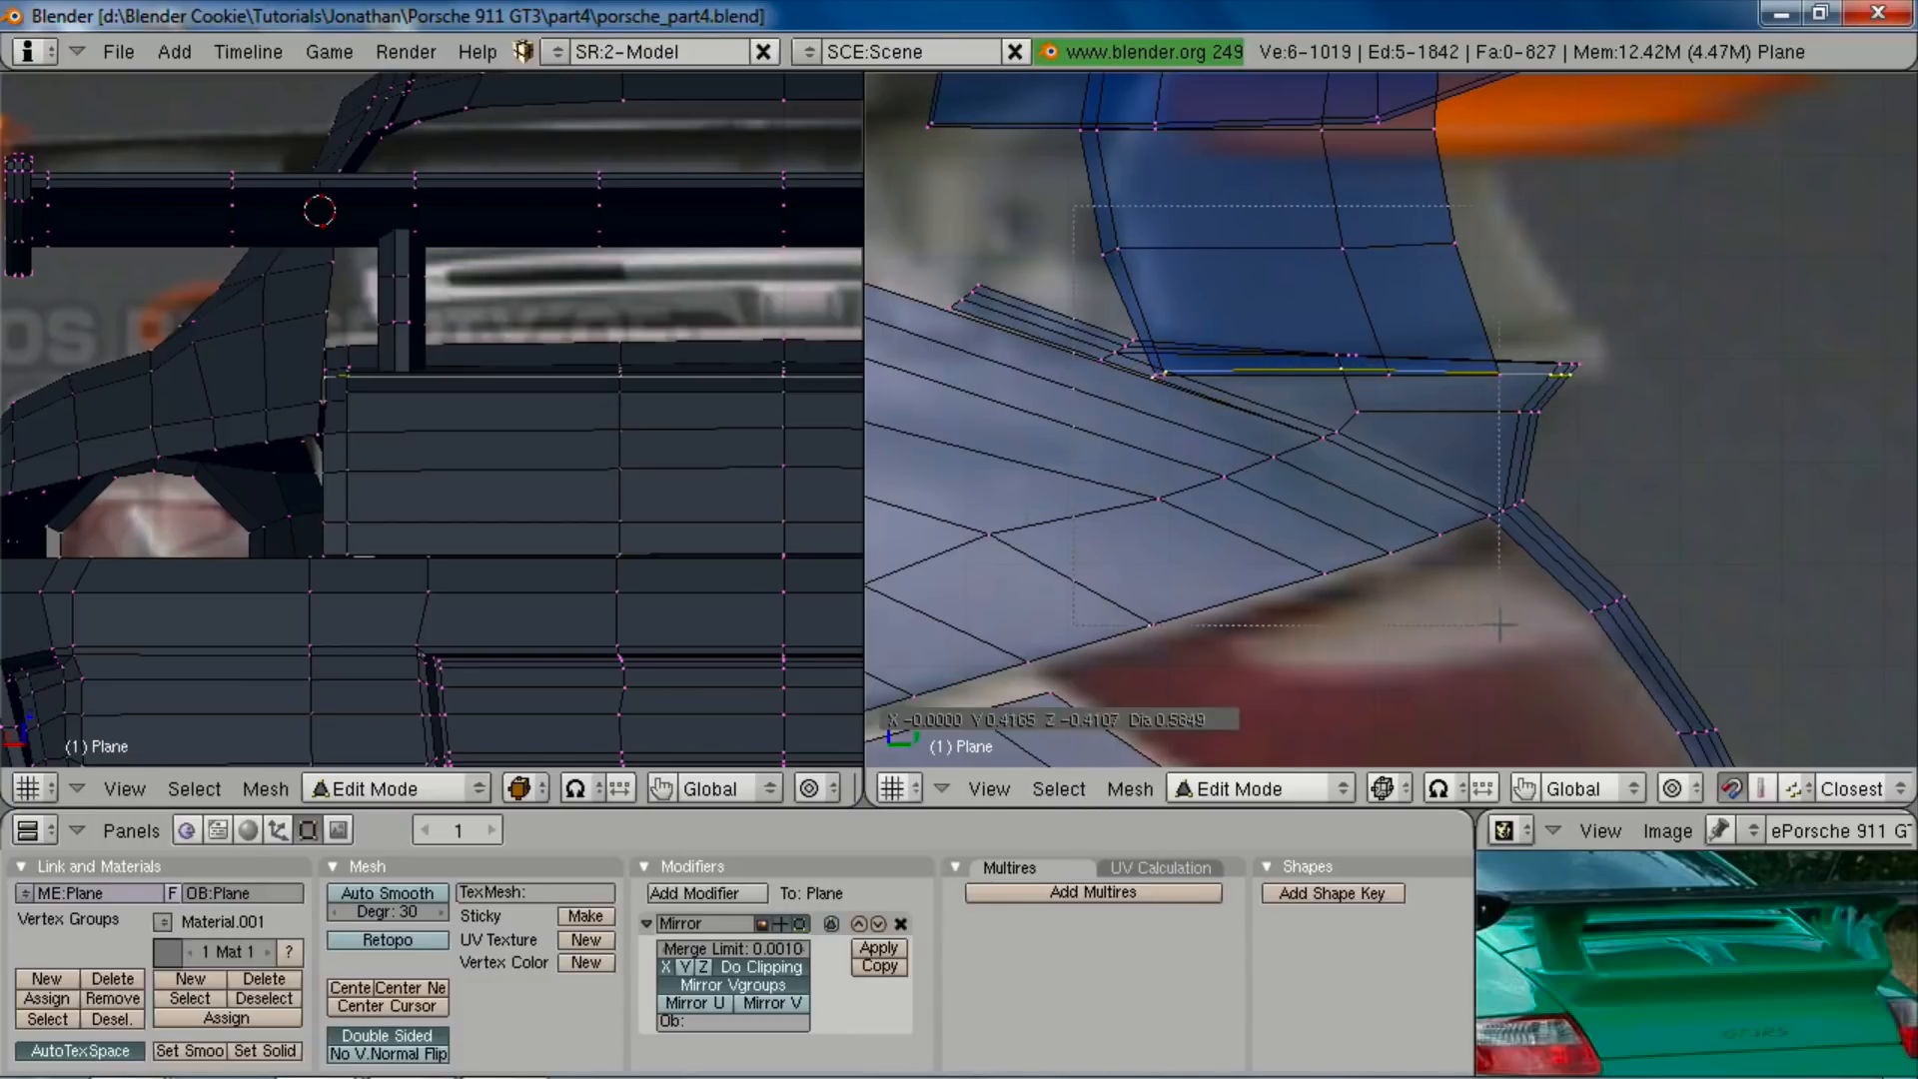
key(g)
key(y)
click(1549, 457)
key(z)
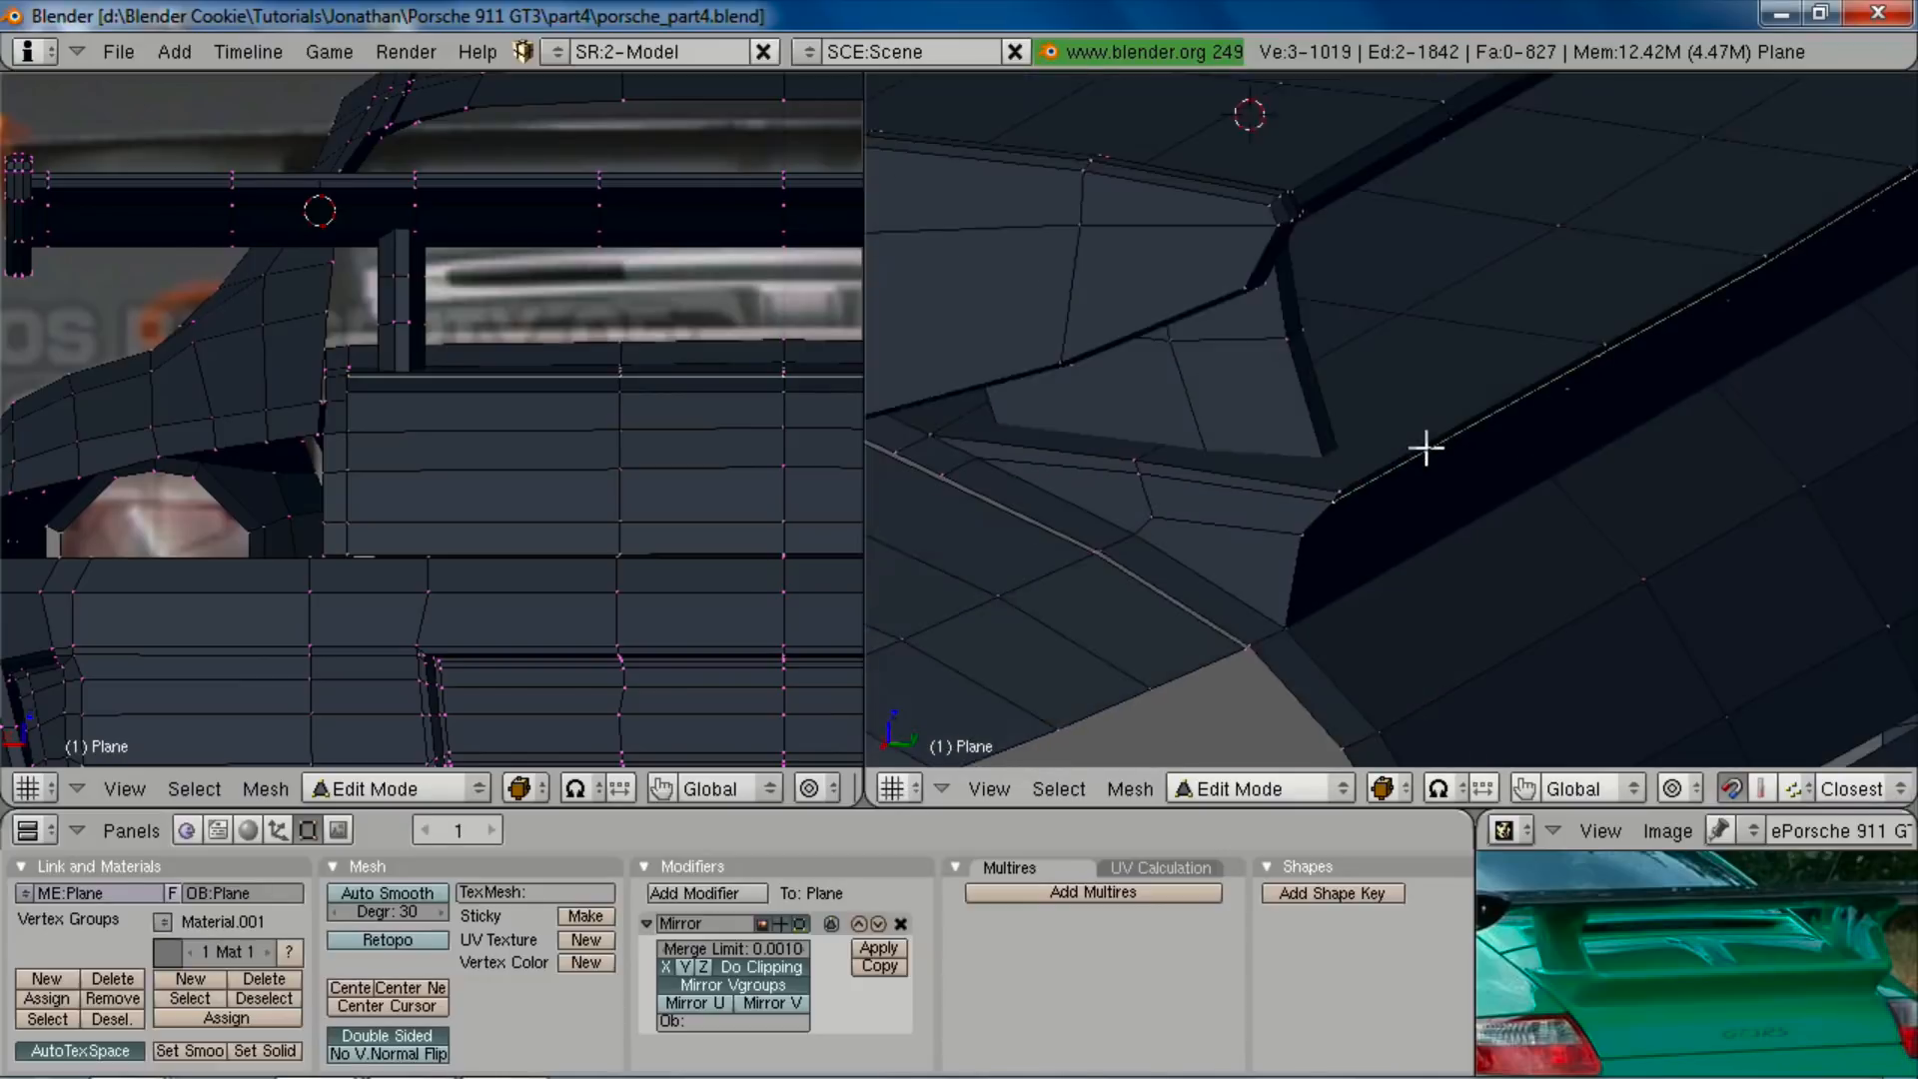
Step: Select the vertices at the lip's rear tip in the side view and shift them along Y to adjust its thickness
middle_drag(1493, 425, 1346, 413)
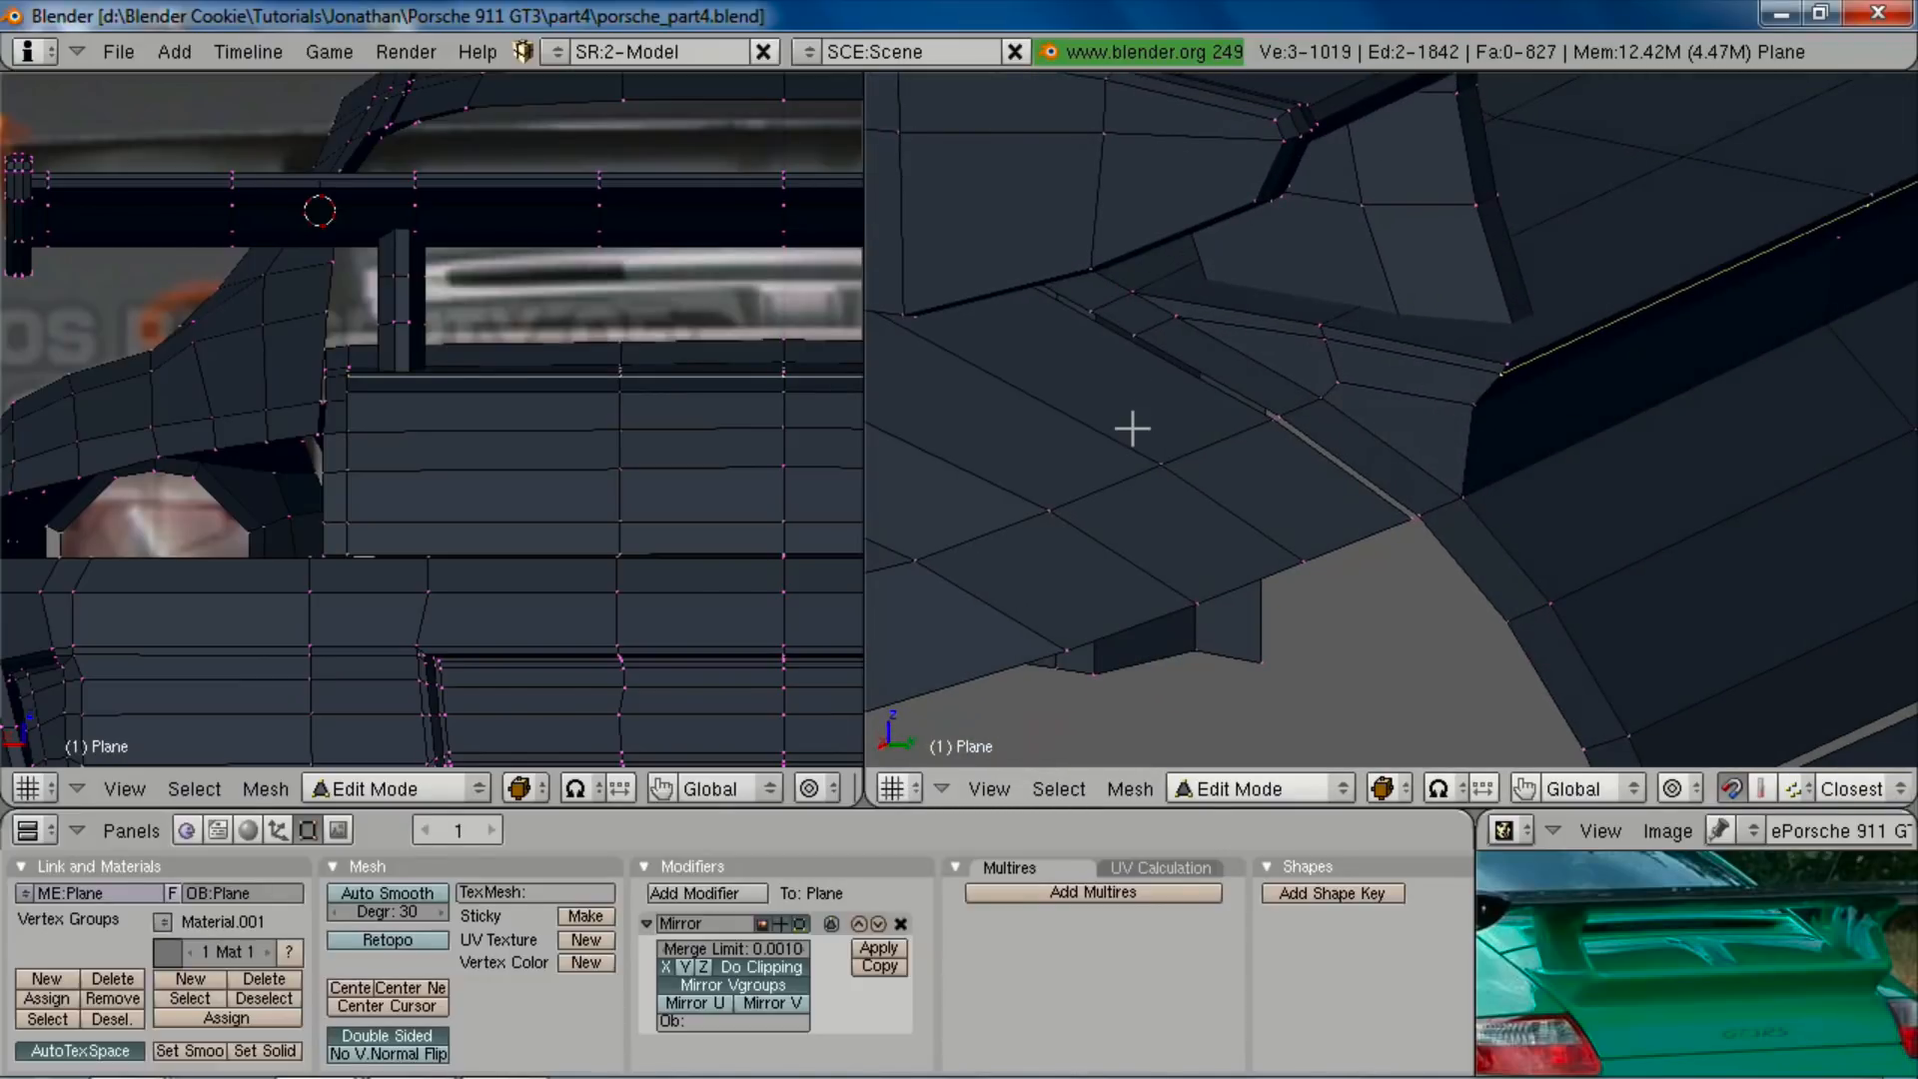
middle_drag(1717, 360, 1486, 422)
key(KP_3)
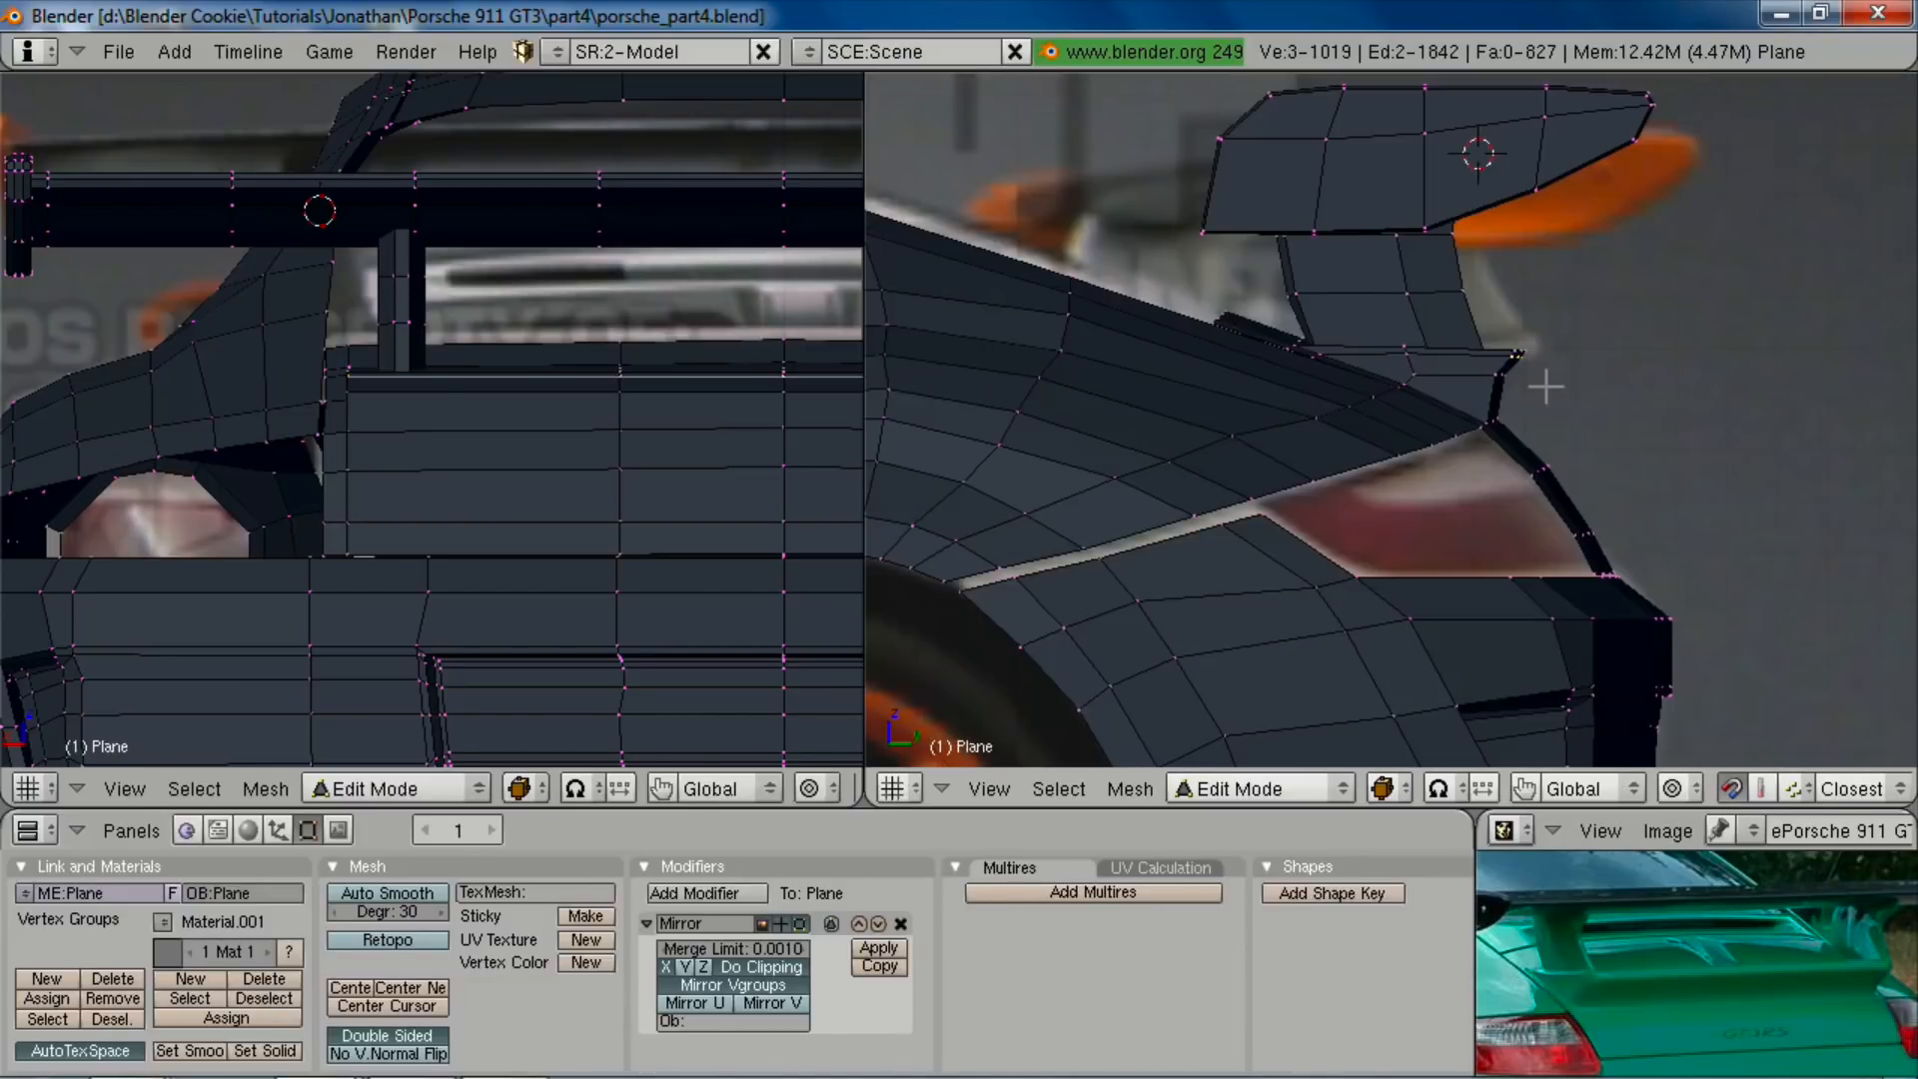
scroll(1546, 386, up, 4)
key(z)
scroll(1599, 349, up, 1)
key(a)
drag(1626, 215, 1735, 274)
key(g)
key(y)
key(z)
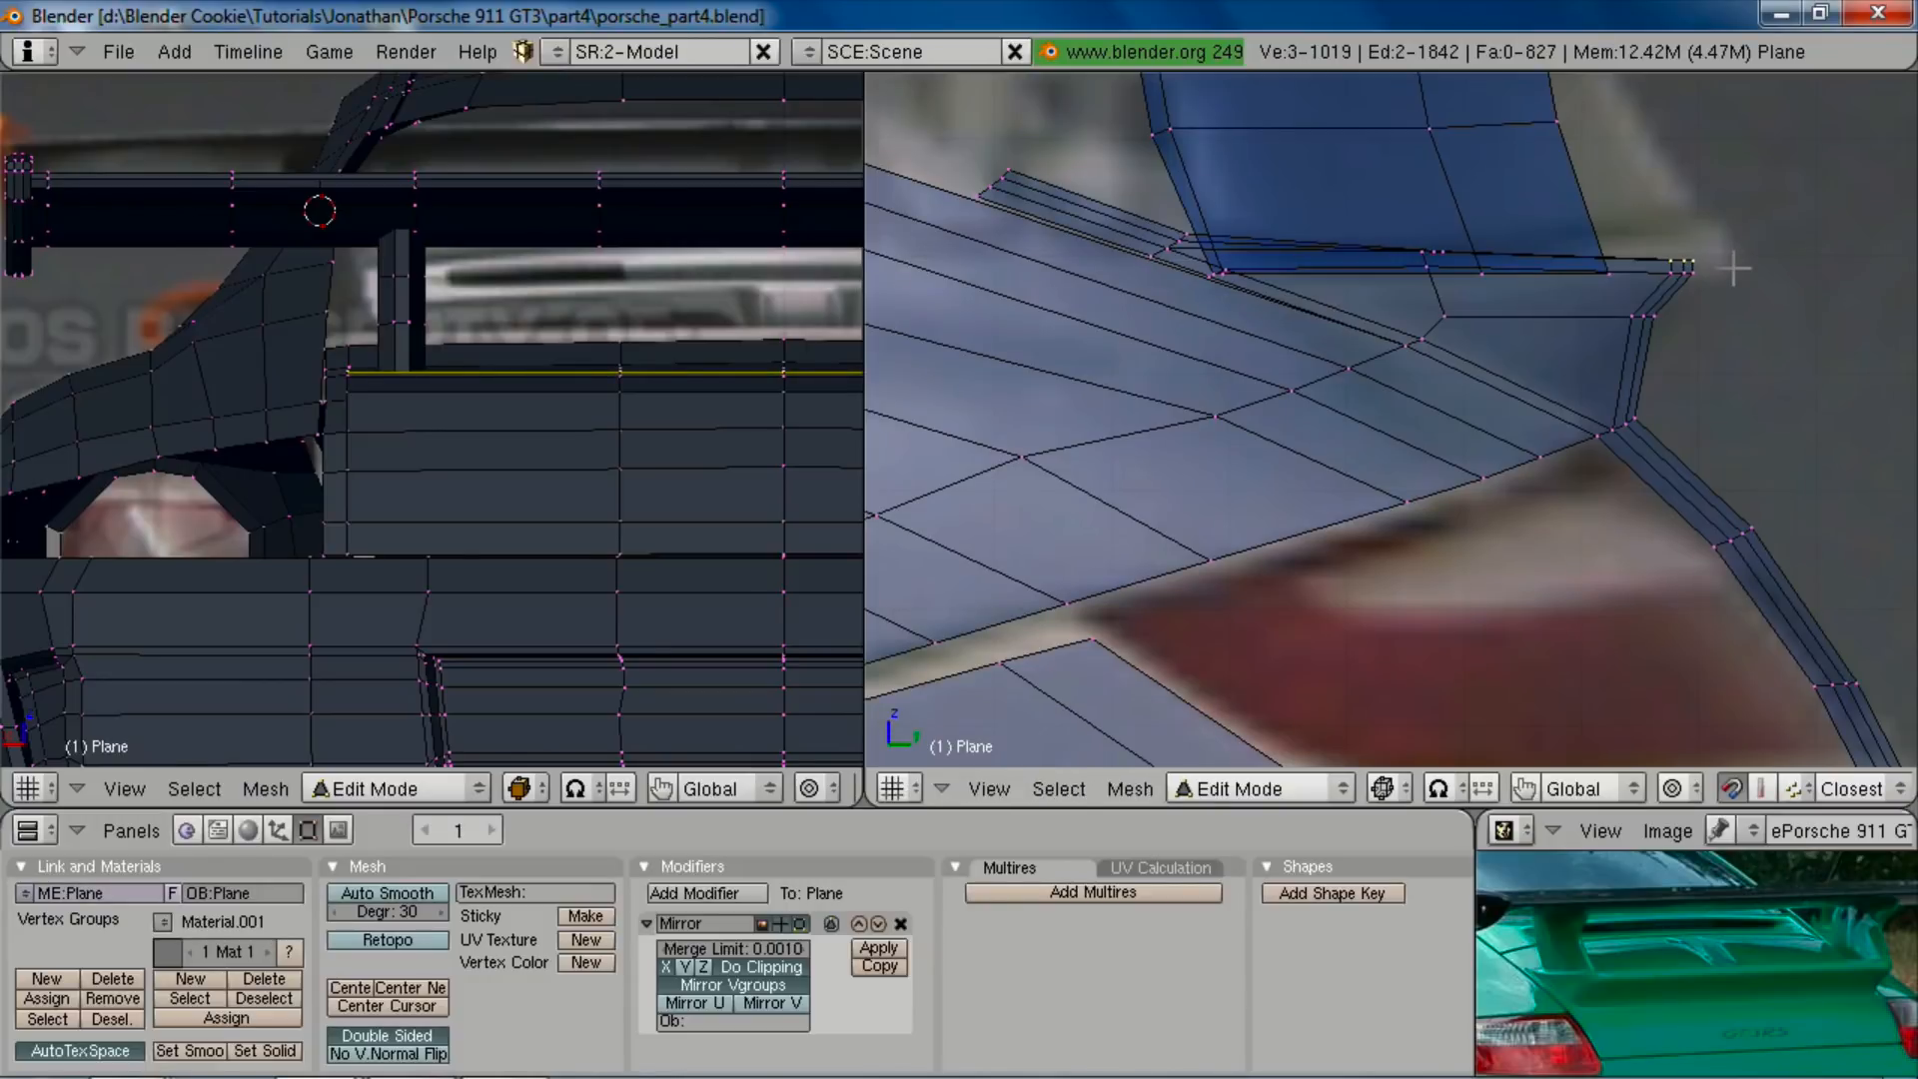
click(1735, 264)
key(a)
Step: Examine the rear lid's lip from several angles in Object Mode for its overall shape
key(z)
middle_drag(1732, 267, 1418, 535)
key(Tab)
scroll(1524, 382, down, 5)
scroll(1310, 598, down, 3)
scroll(1418, 535, up, 3)
scroll(1578, 625, up, 6)
key(Tab)
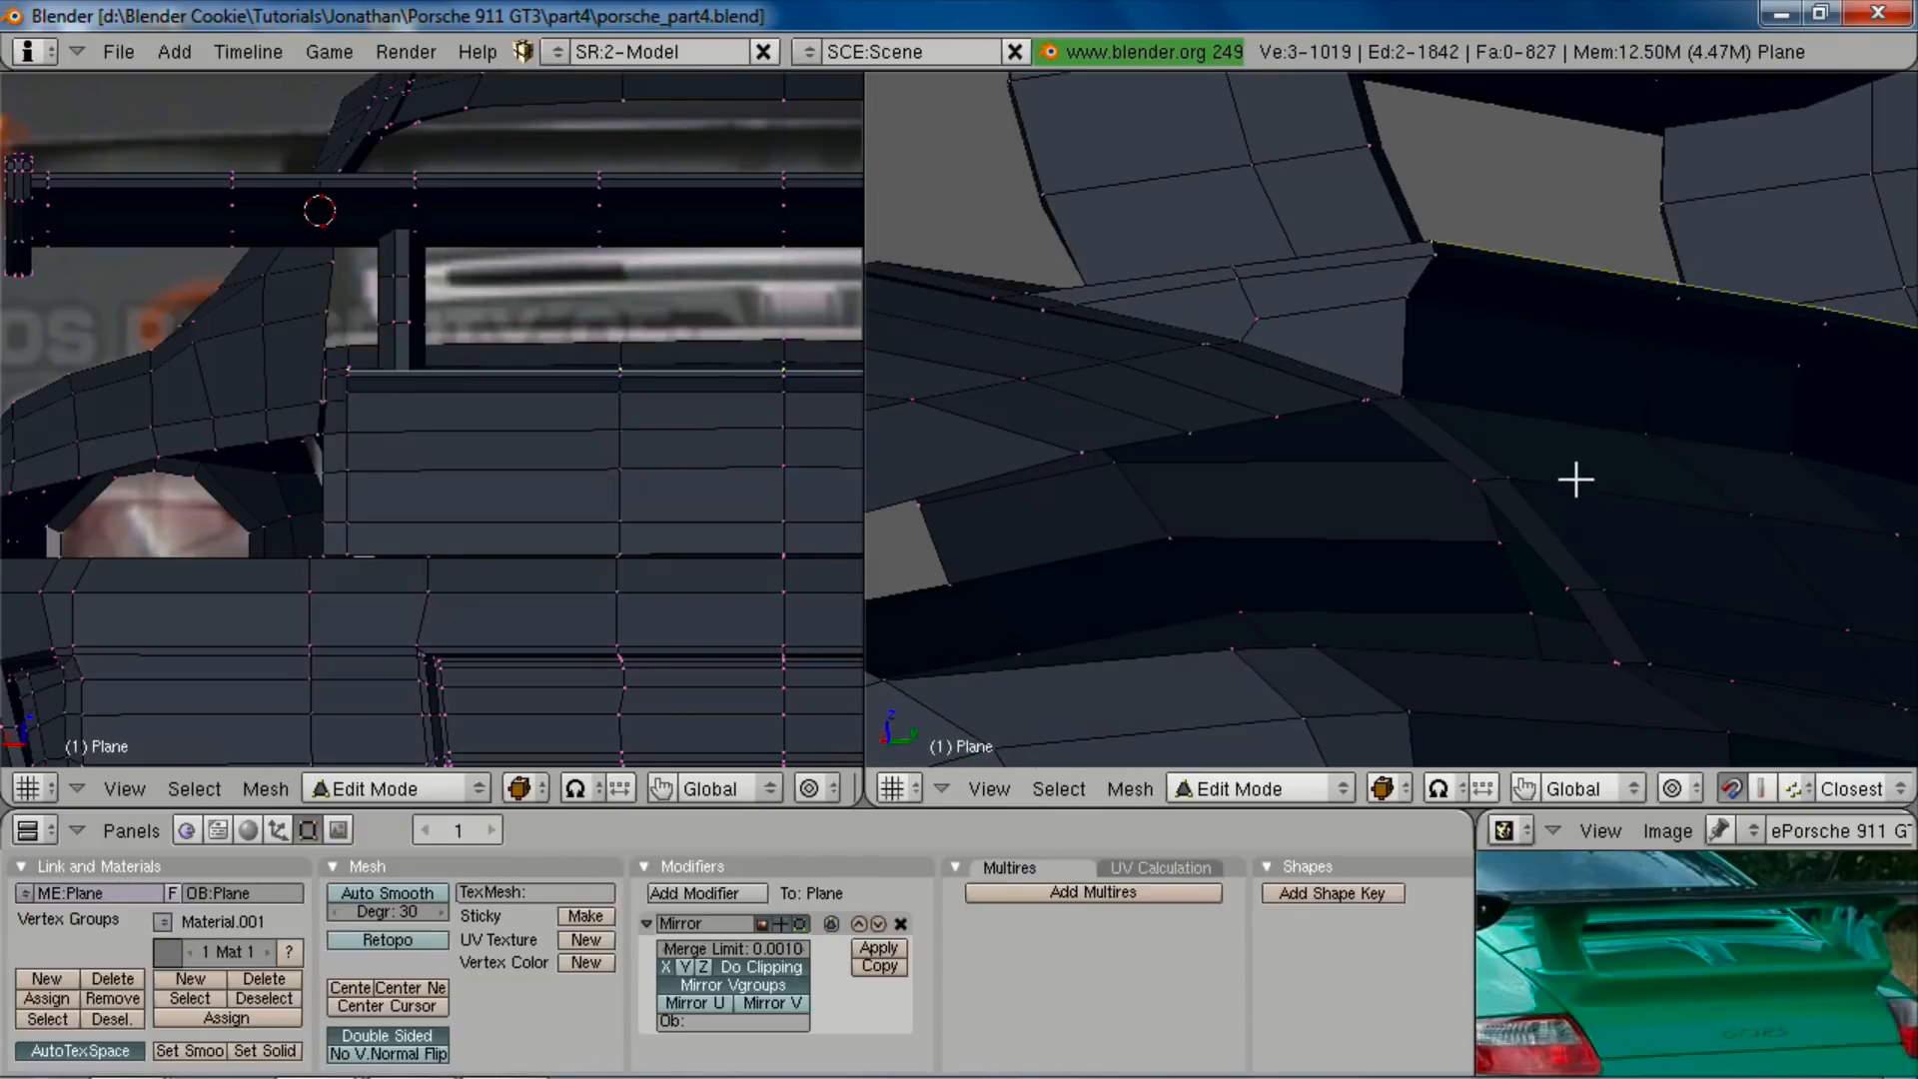
Step: Select the edge loop just below the lip's rear tip in wireframe and lower it along Z
key(KP_3)
key(z)
key(b)
drag(1229, 232, 1701, 267)
drag(1232, 272, 1535, 301)
key(g)
key(z)
click(1356, 251)
Step: Move the lip's lower crease vertices down and slightly inward in the YZ plane, keeping X locked
key(a)
key(b)
key(g)
key(z)
key(Escape)
key(g)
key(y)
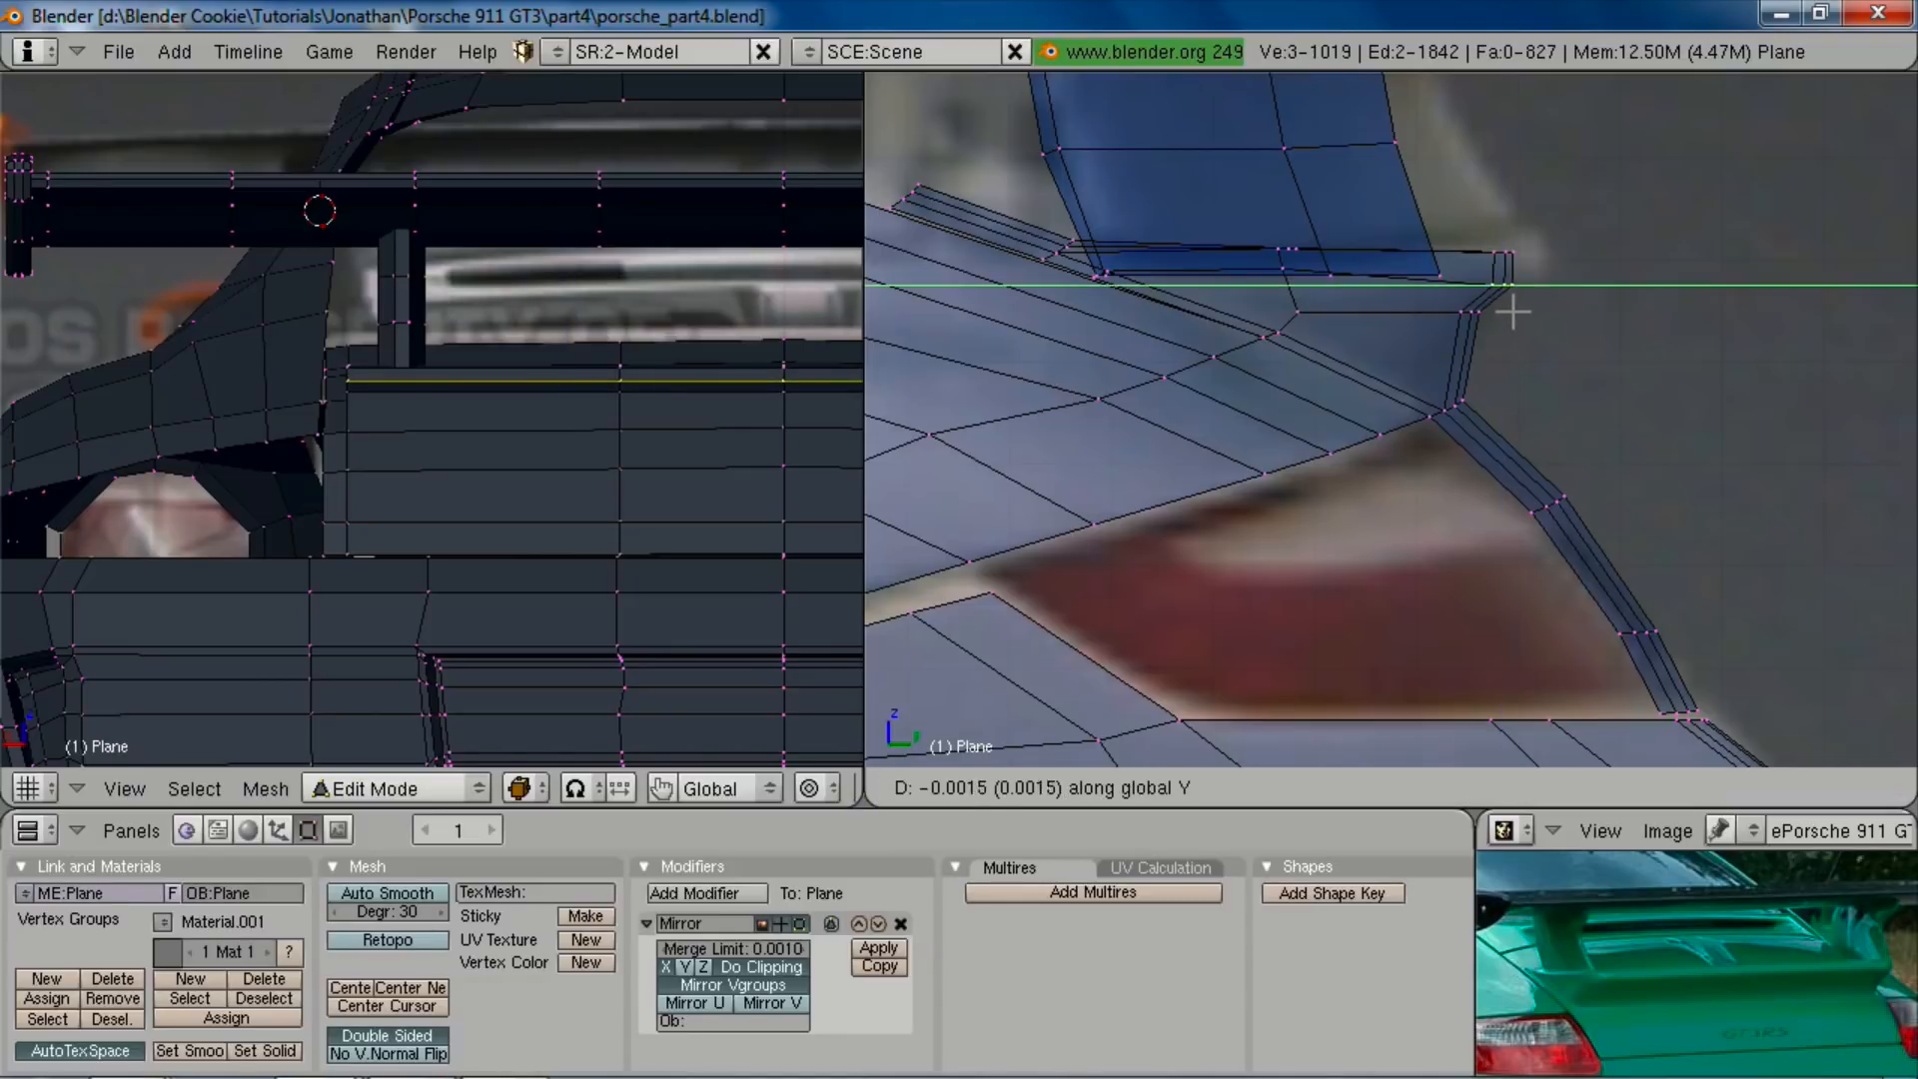
key(Escape)
key(g)
key(shift+x)
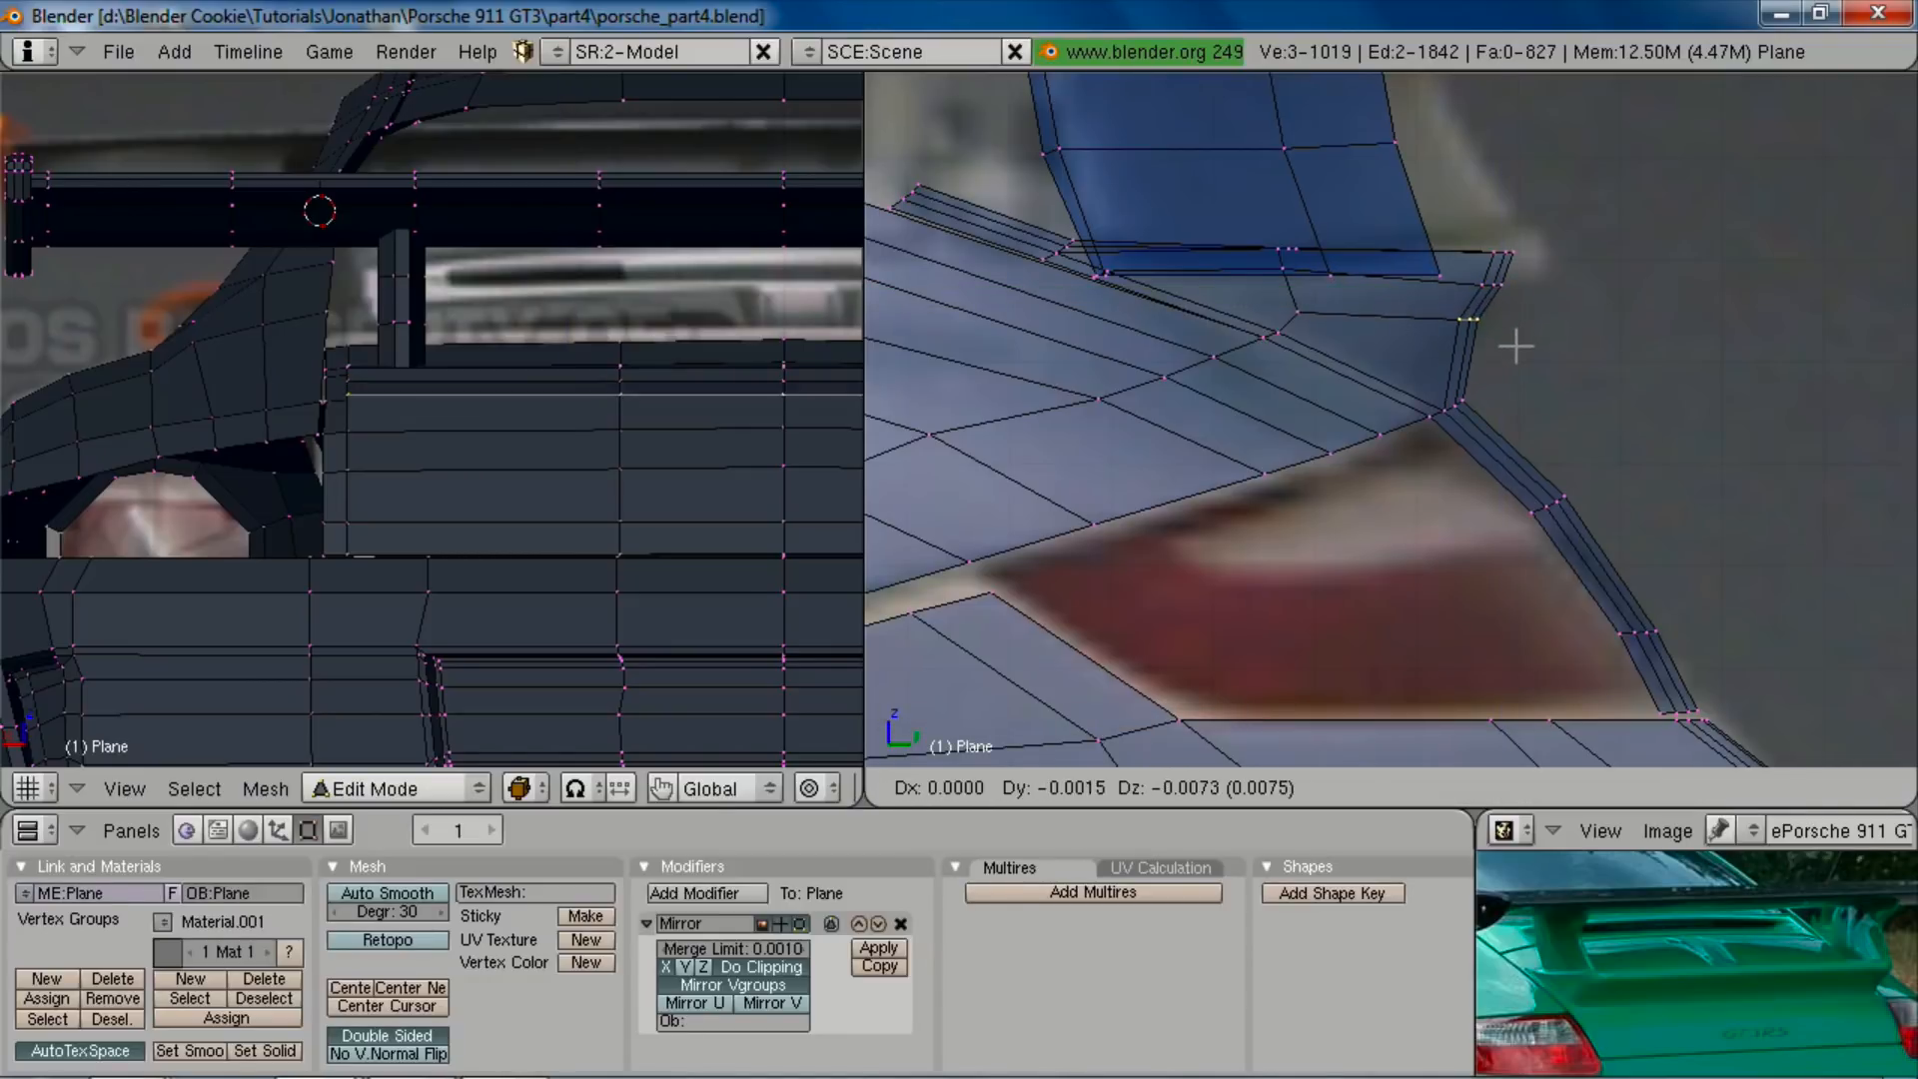
click(1497, 371)
Step: Add an edge loop at the base of the lip, slid to about -0.94 towards the lid crease
key(ctrl+r)
click(1456, 382)
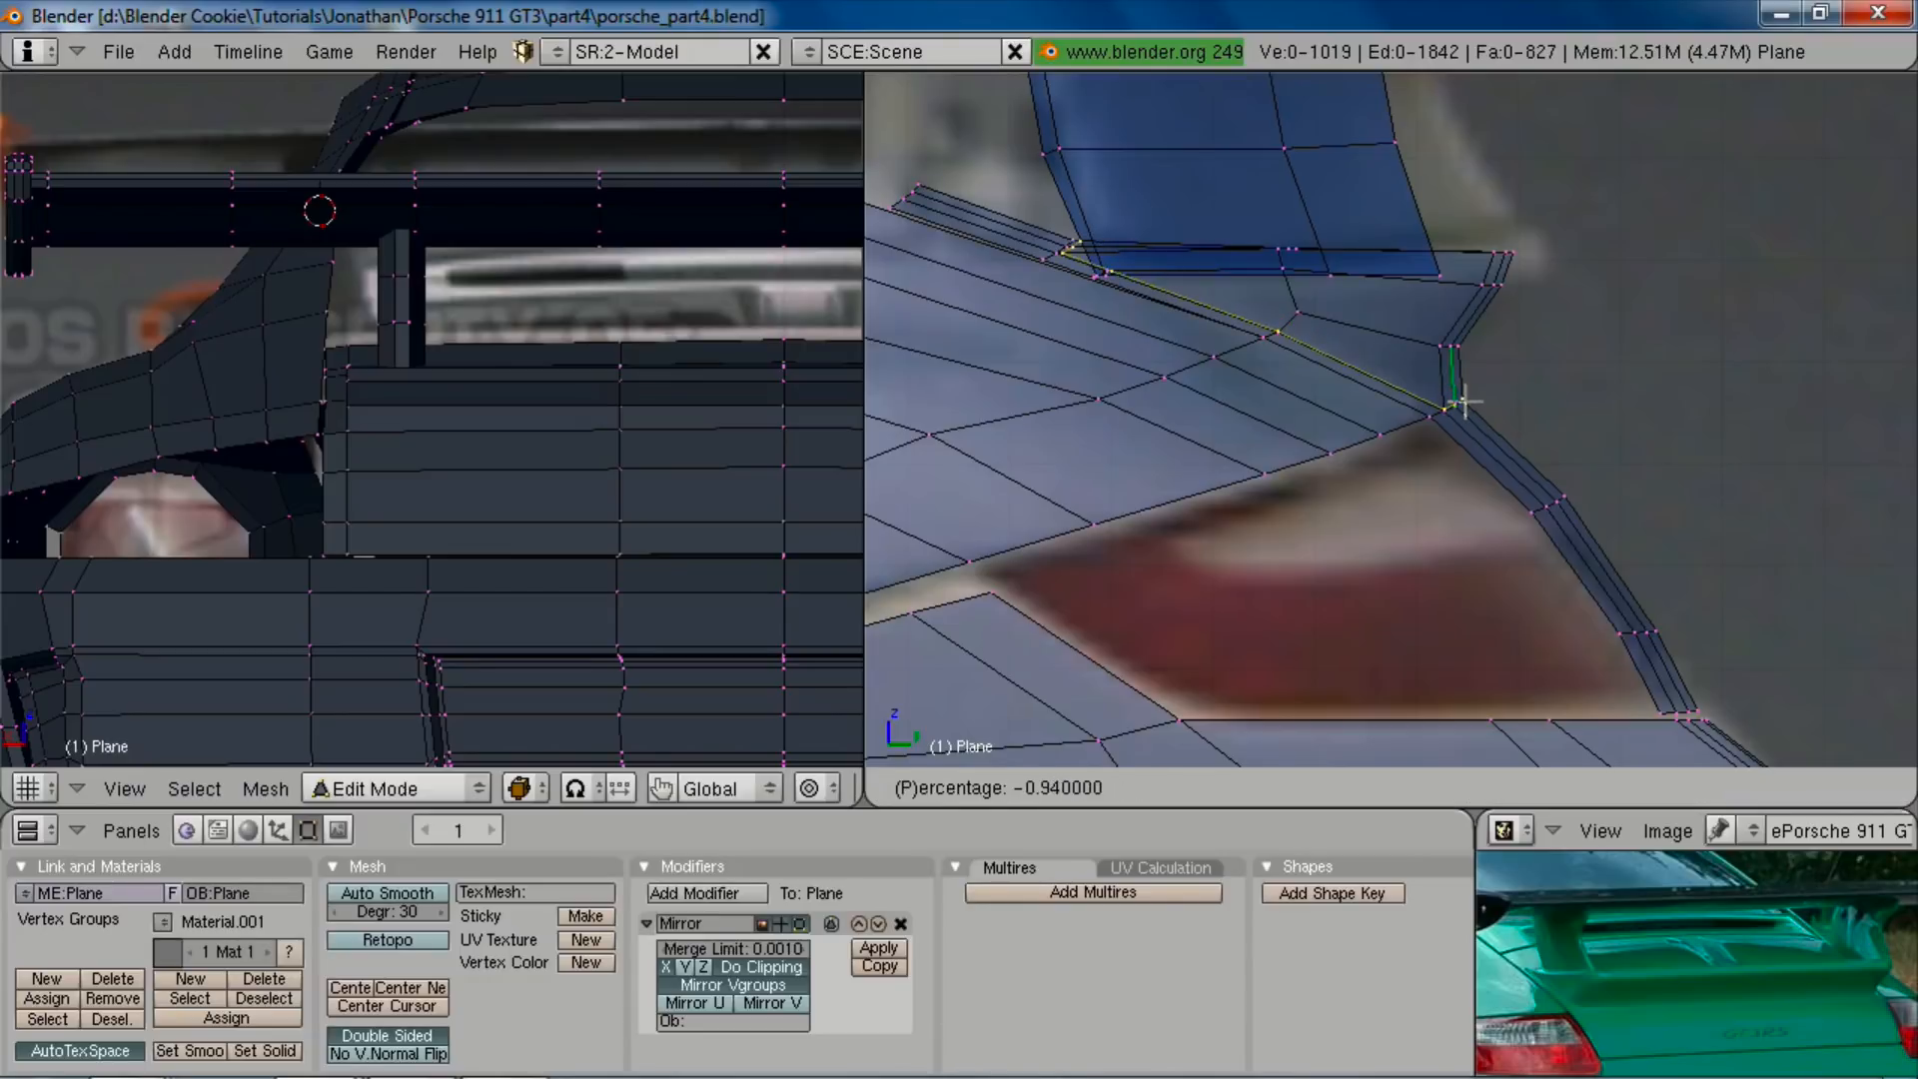
click(1470, 397)
middle_drag(1486, 333, 1258, 398)
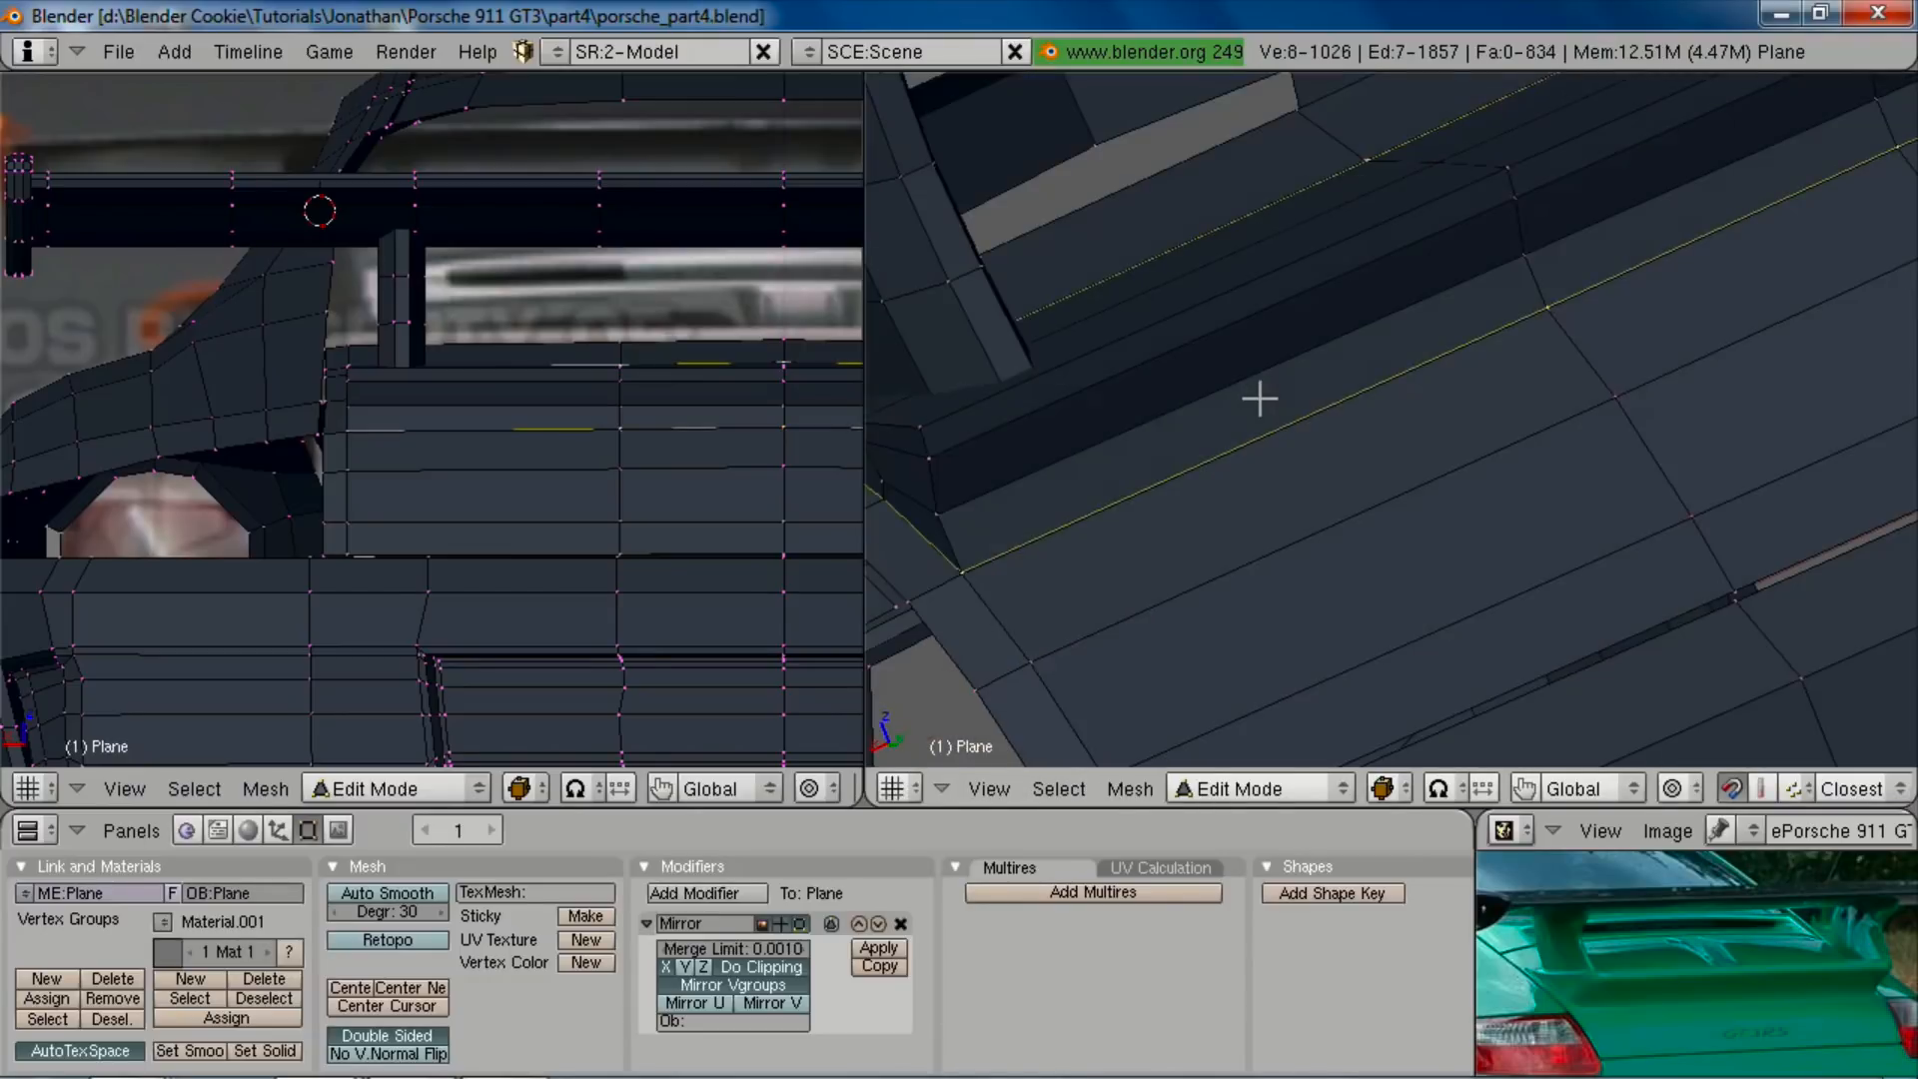
Step: Return to Object Mode and save the model over porsche_part4.blend
scroll(1584, 448, down, 5)
key(Tab)
middle_drag(1584, 448, 1368, 543)
scroll(1476, 427, up, 4)
key(ctrl+s)
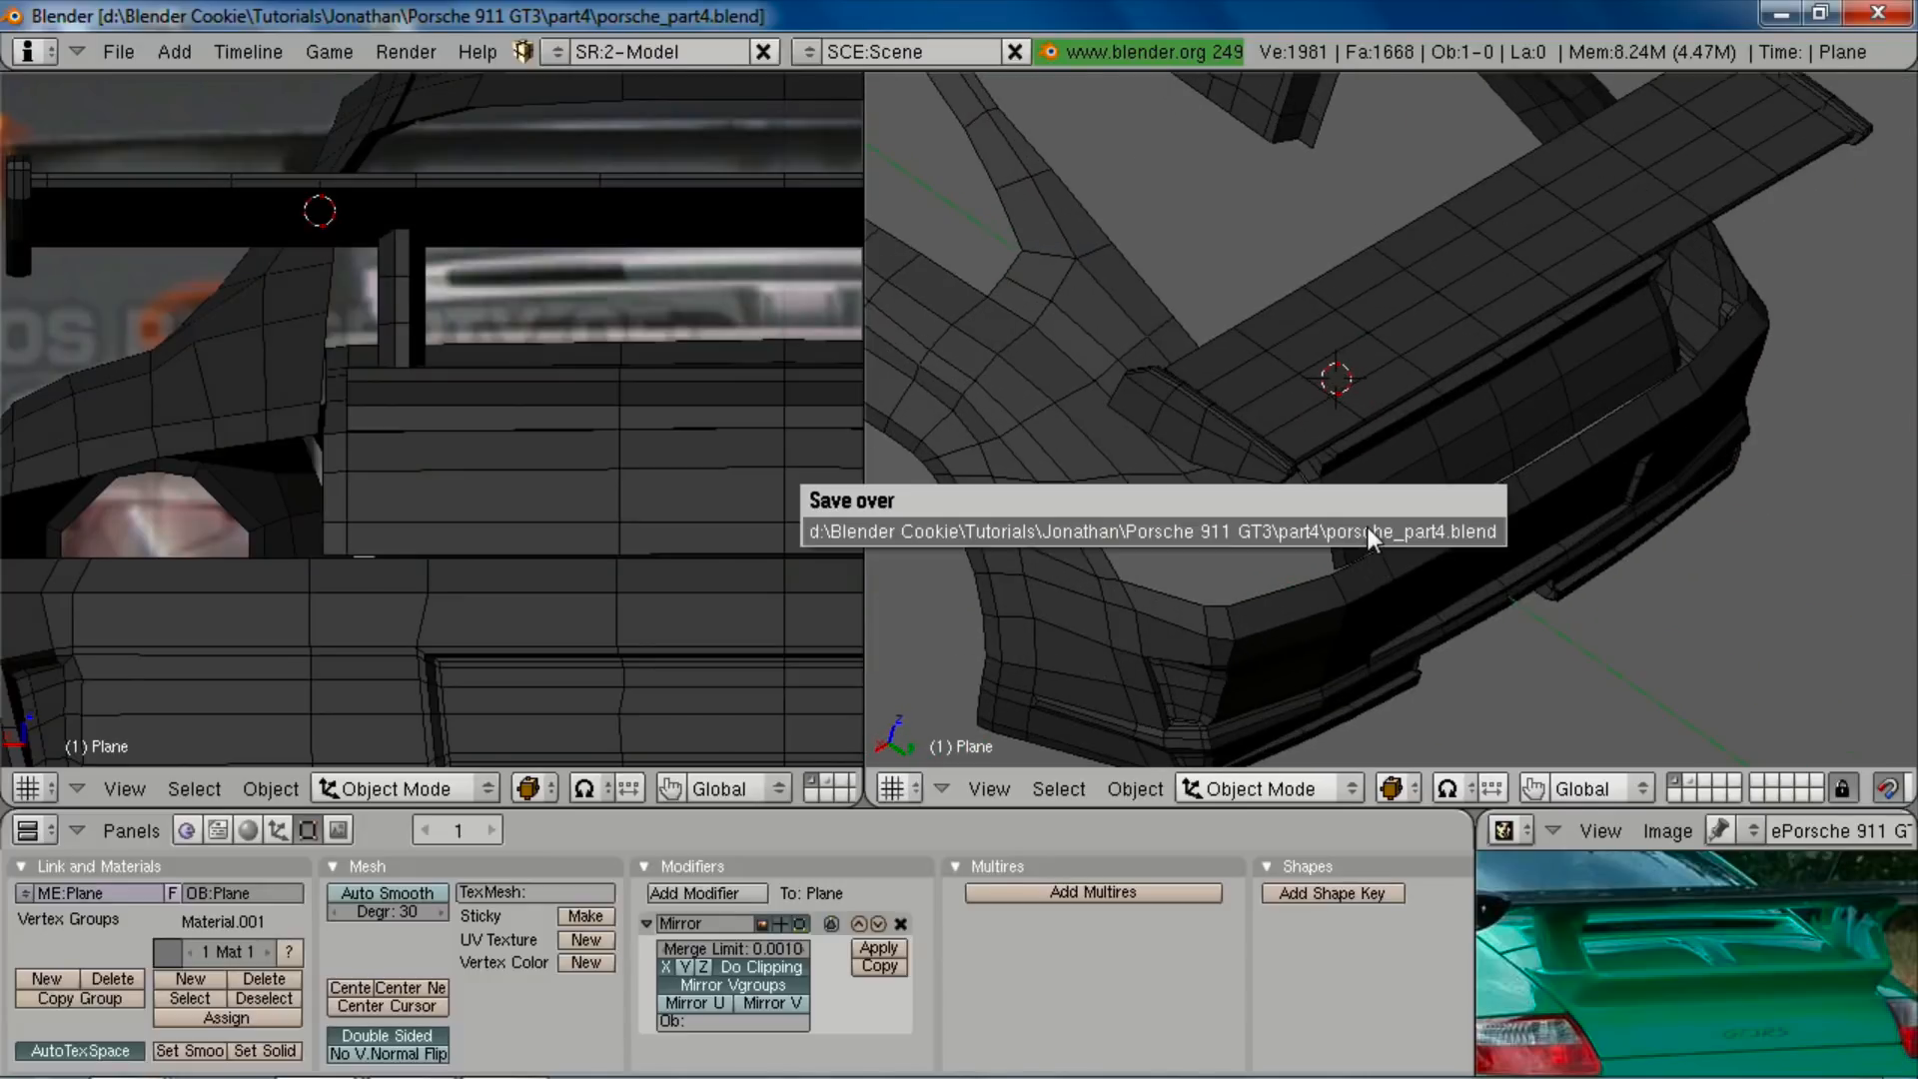
click(1369, 525)
Step: Examine the rear lid and spoiler area from behind and in side view against the reference
middle_drag(1520, 465, 1302, 418)
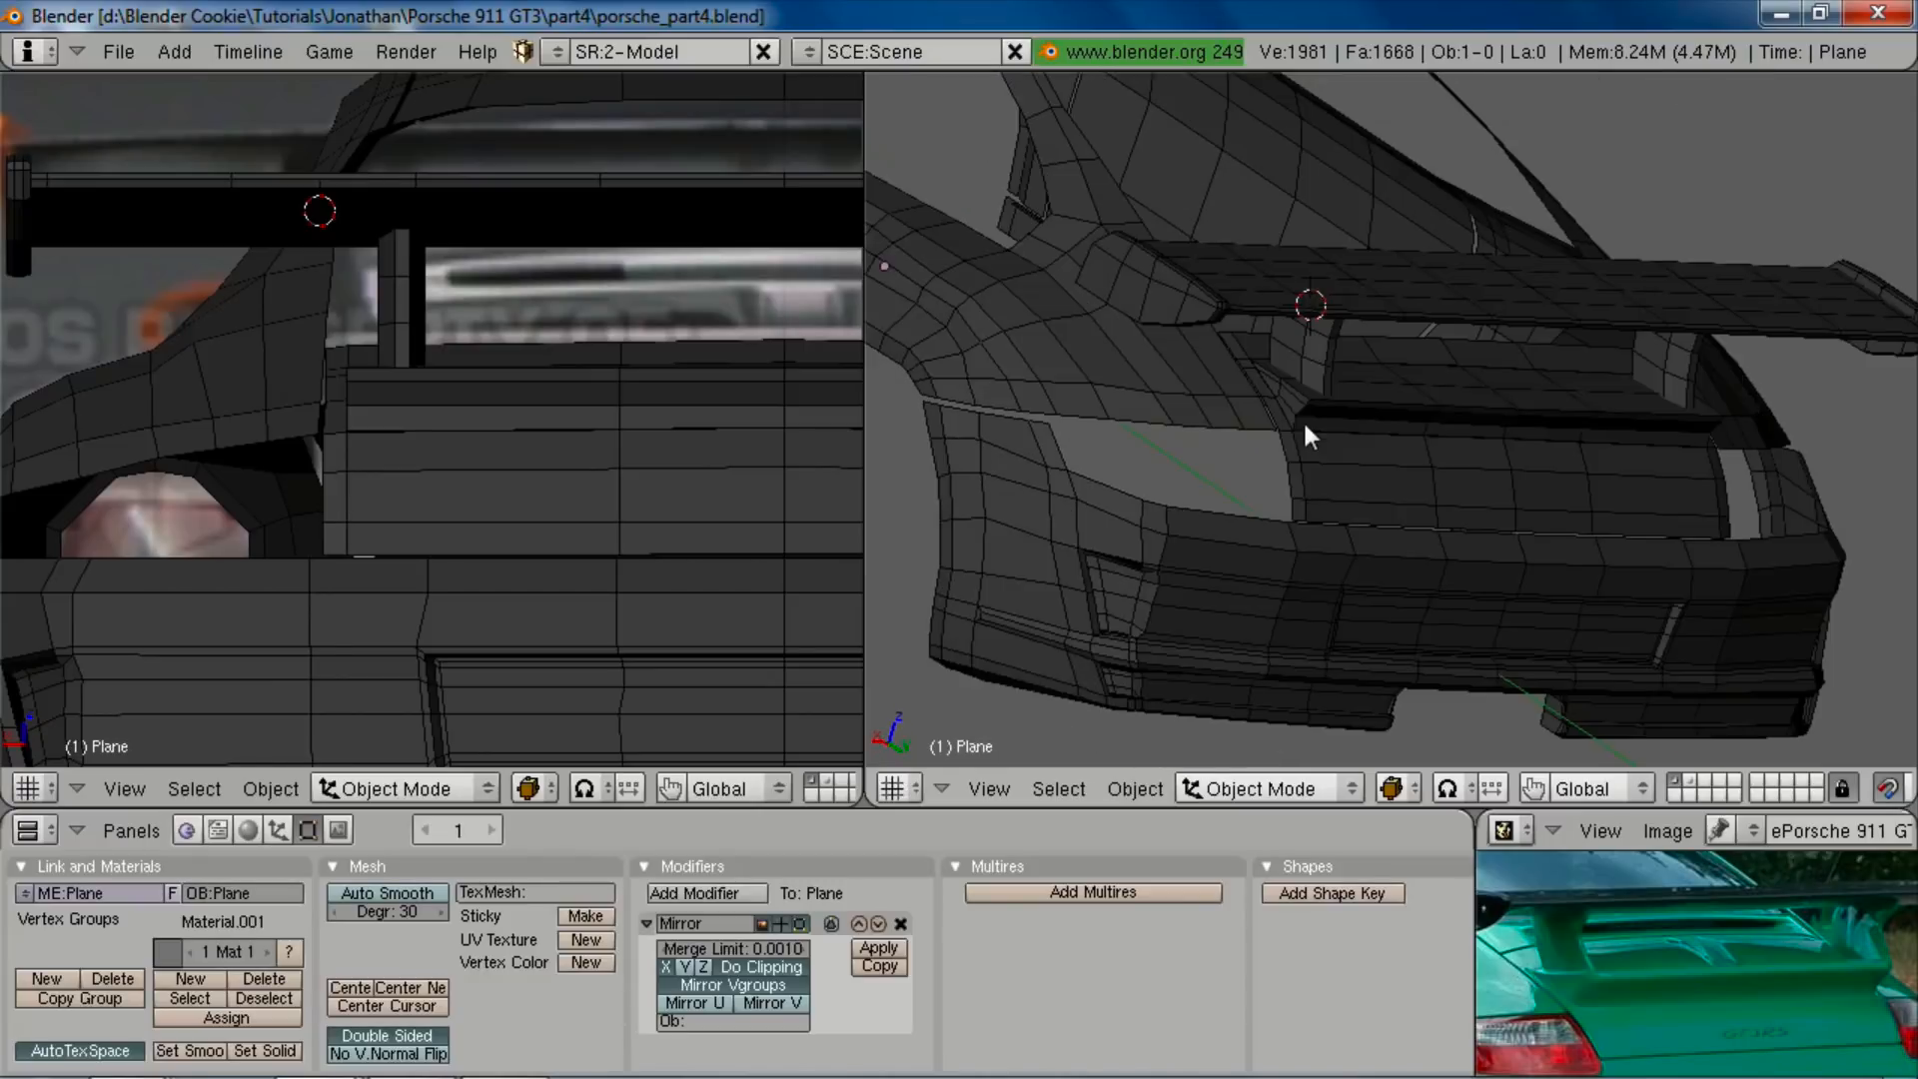
scroll(1328, 424, up, 4)
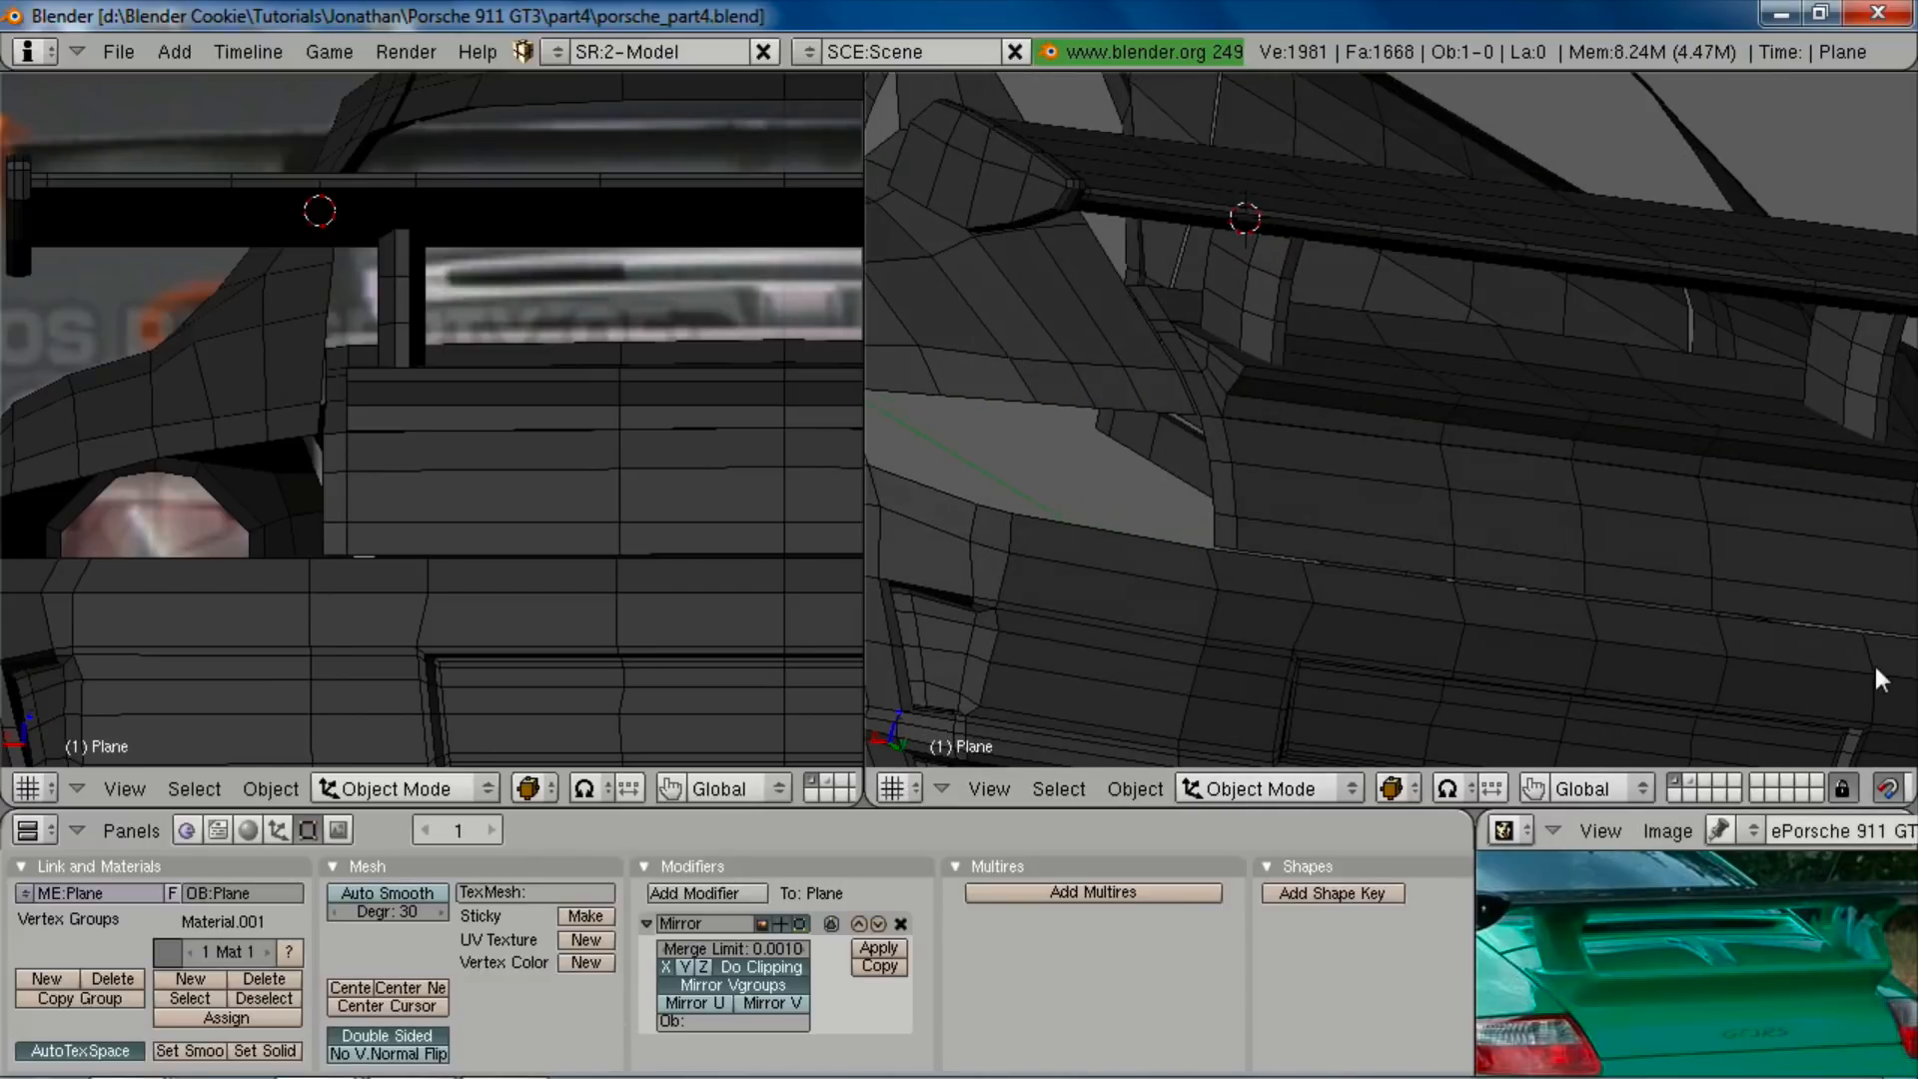
middle_drag(1874, 662, 1603, 363)
middle_drag(1557, 469, 1542, 453)
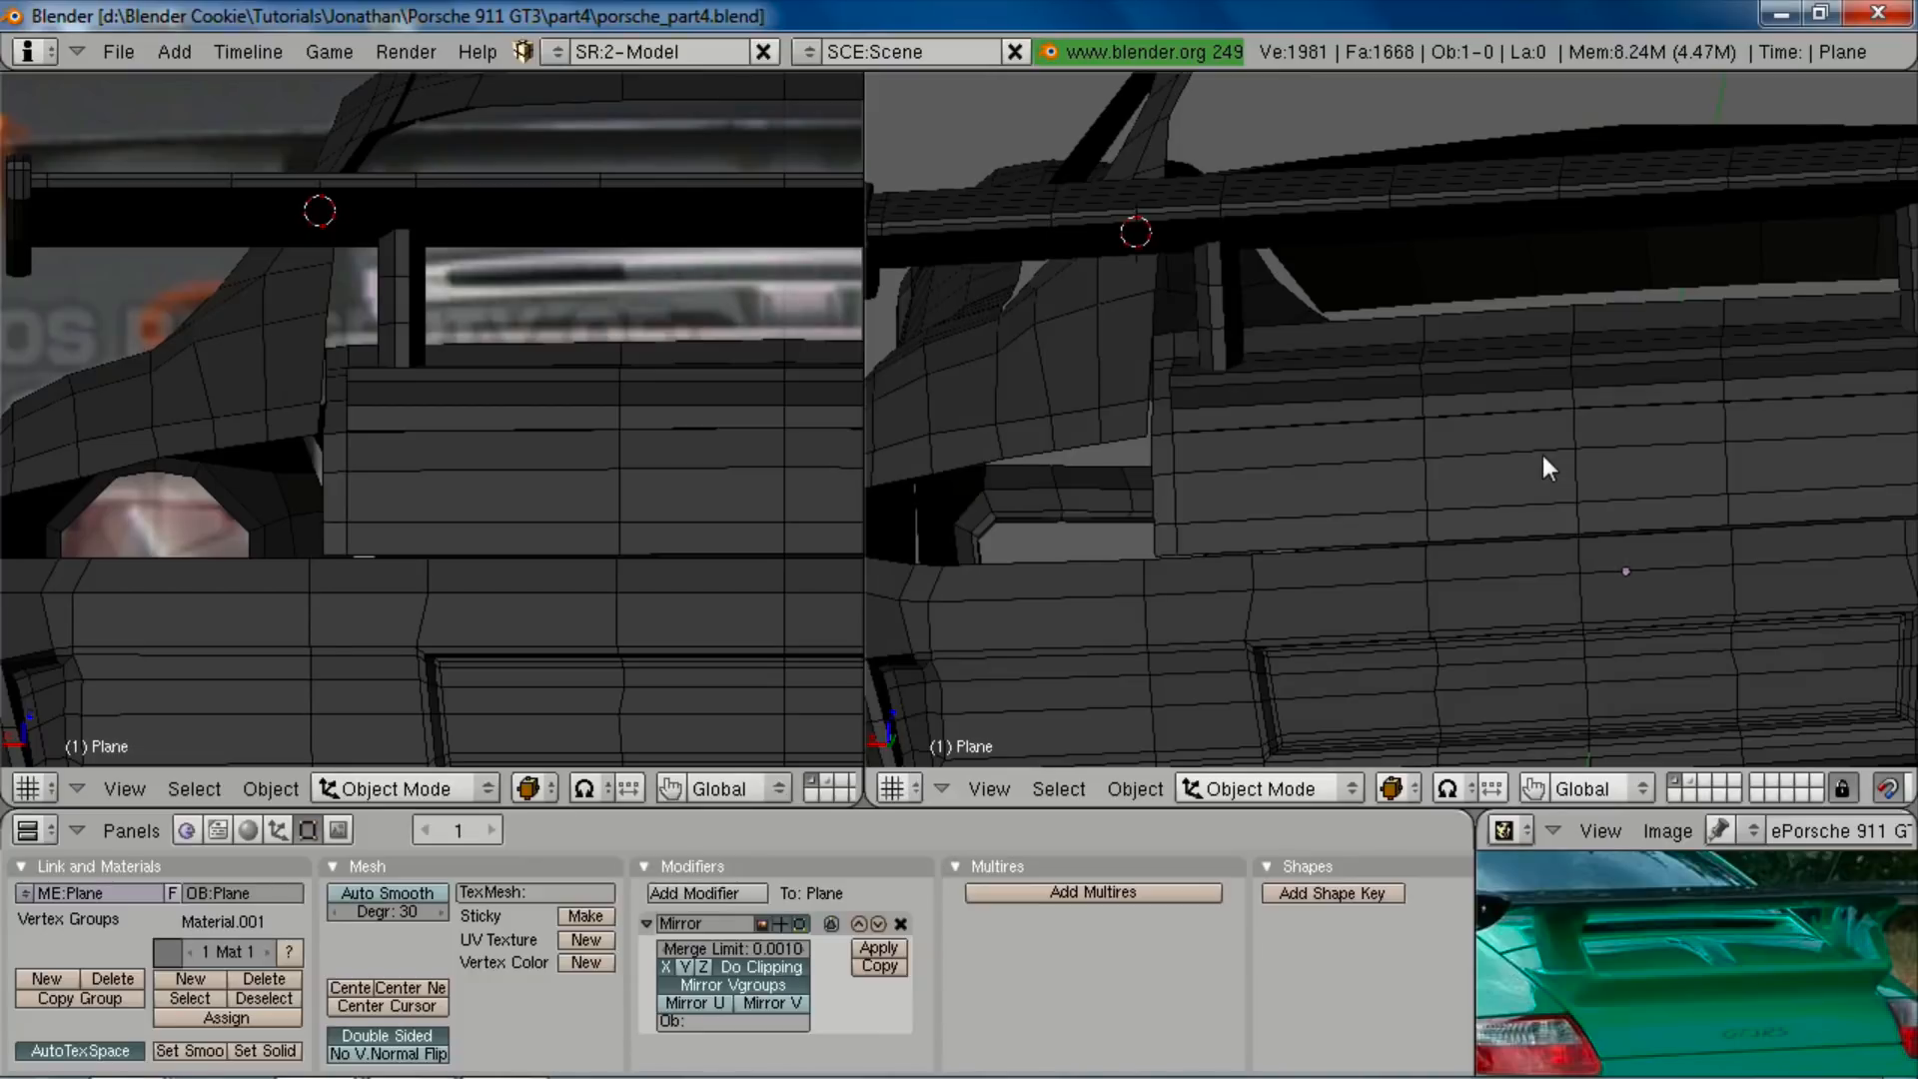
key(KP_3)
scroll(454, 429, down, 5)
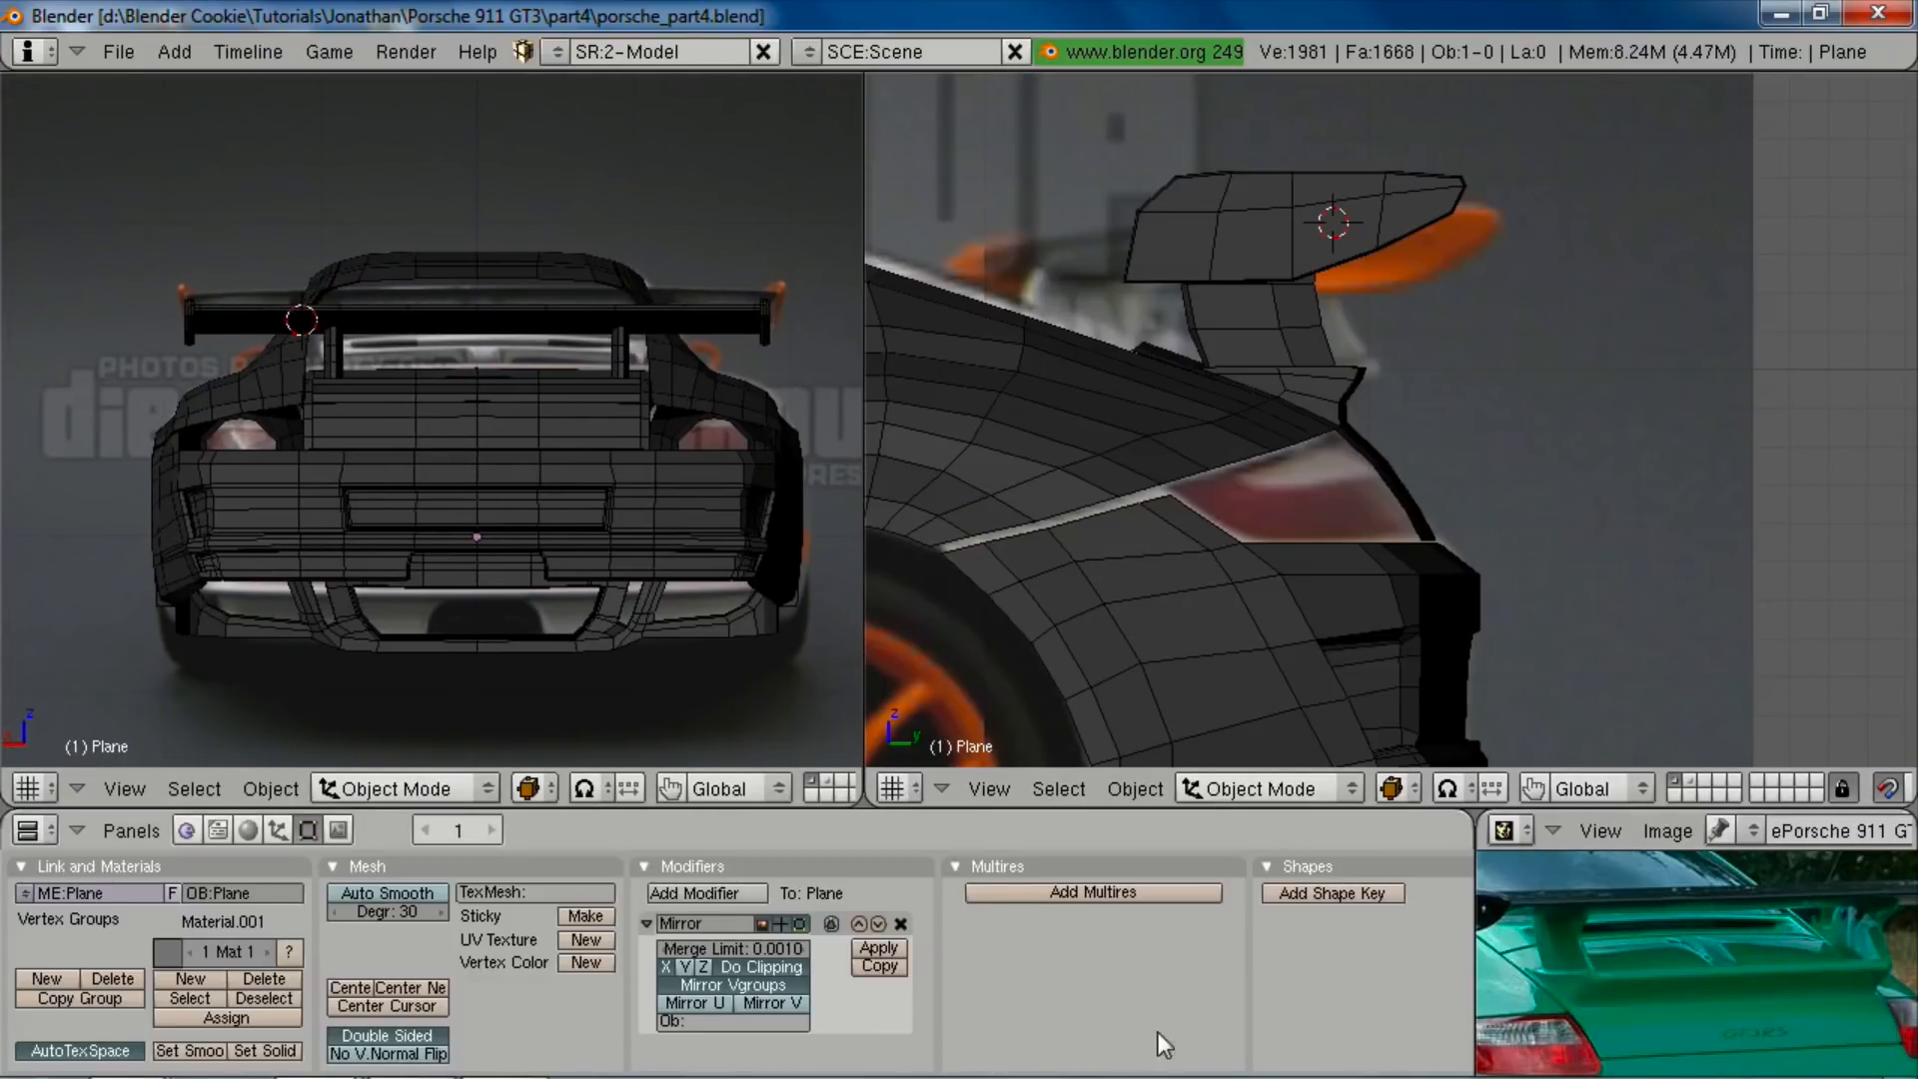
scroll(529, 537, up, 4)
Step: Select the two middle vertices of the lid's upper front edge and raise them about 0.0072 along Z
key(Tab)
shift+middle_drag(446, 434, 522, 537)
scroll(522, 537, up, 2)
scroll(1075, 338, up, 3)
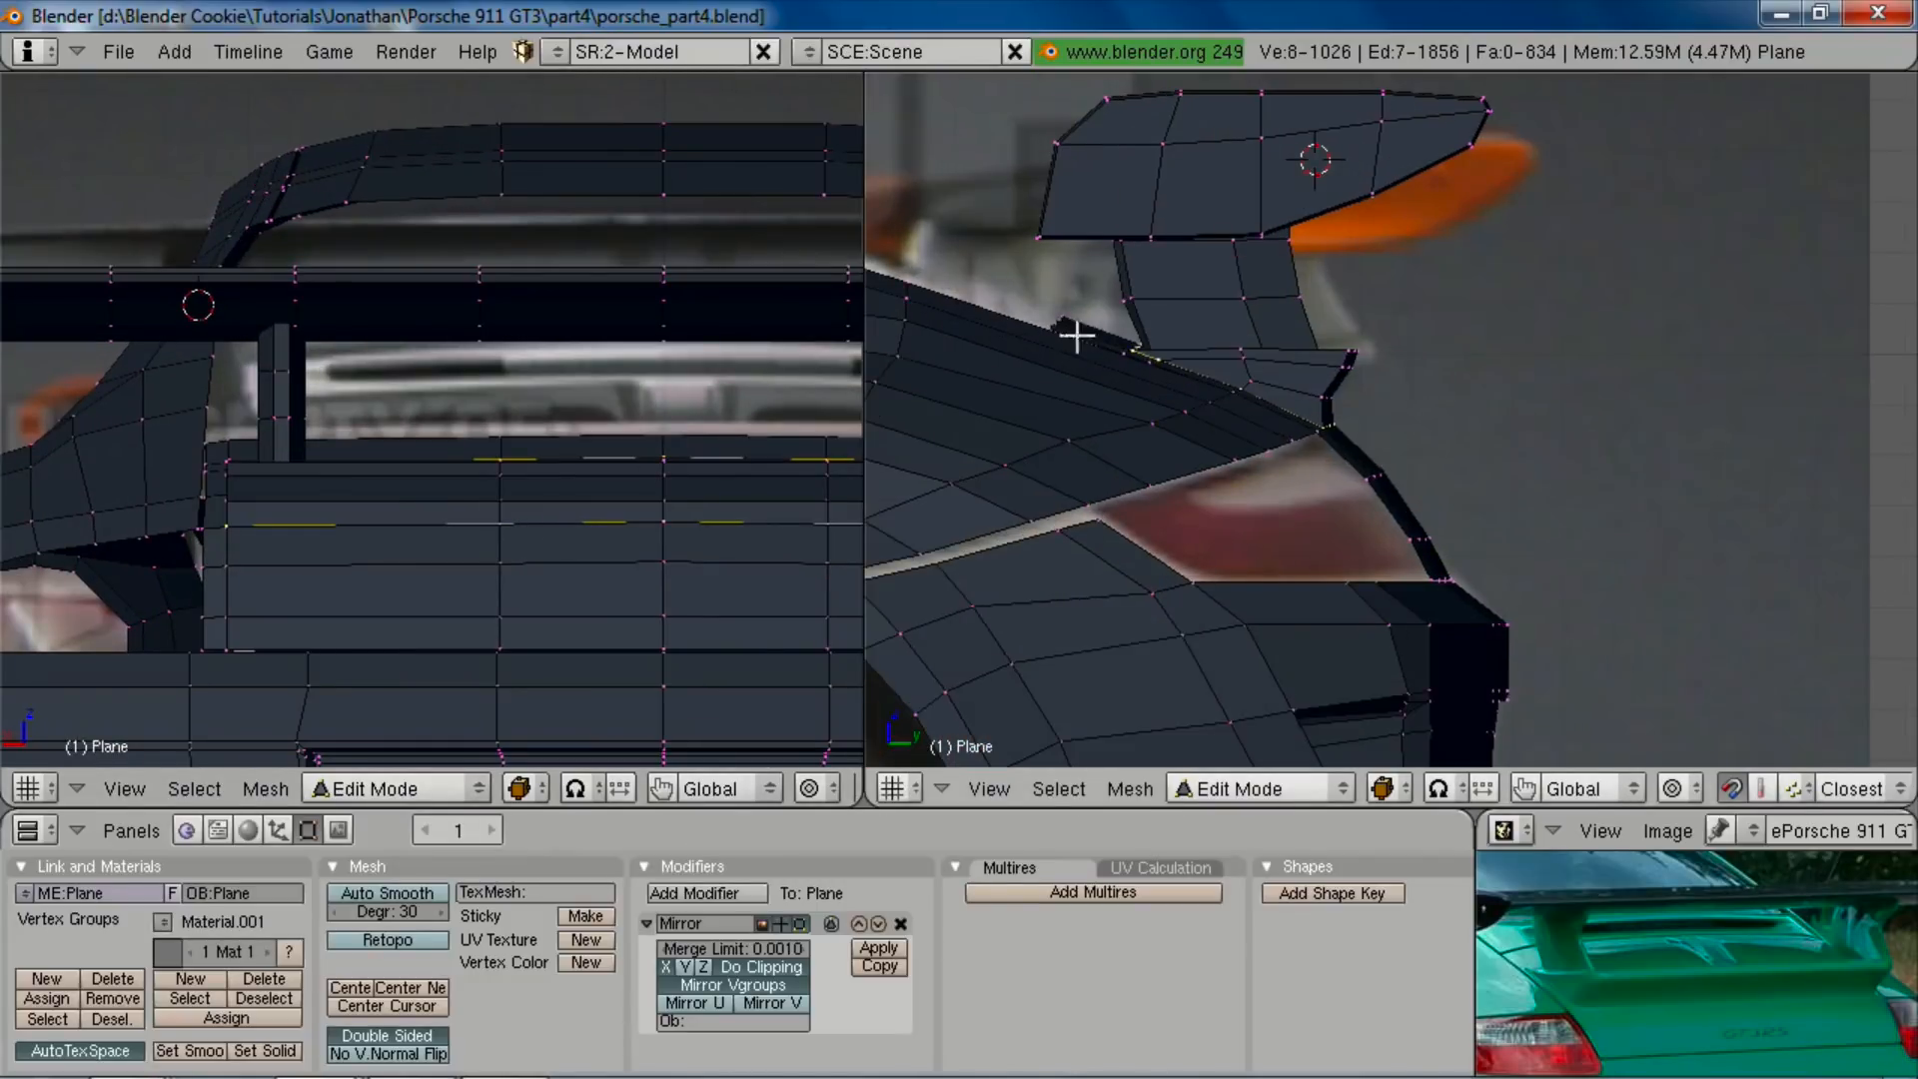
shift+middle_drag(1075, 338, 1266, 386)
key(z)
drag(1242, 347, 1266, 373)
key(z)
key(b)
drag(195, 376, 265, 476)
key(g)
key(z)
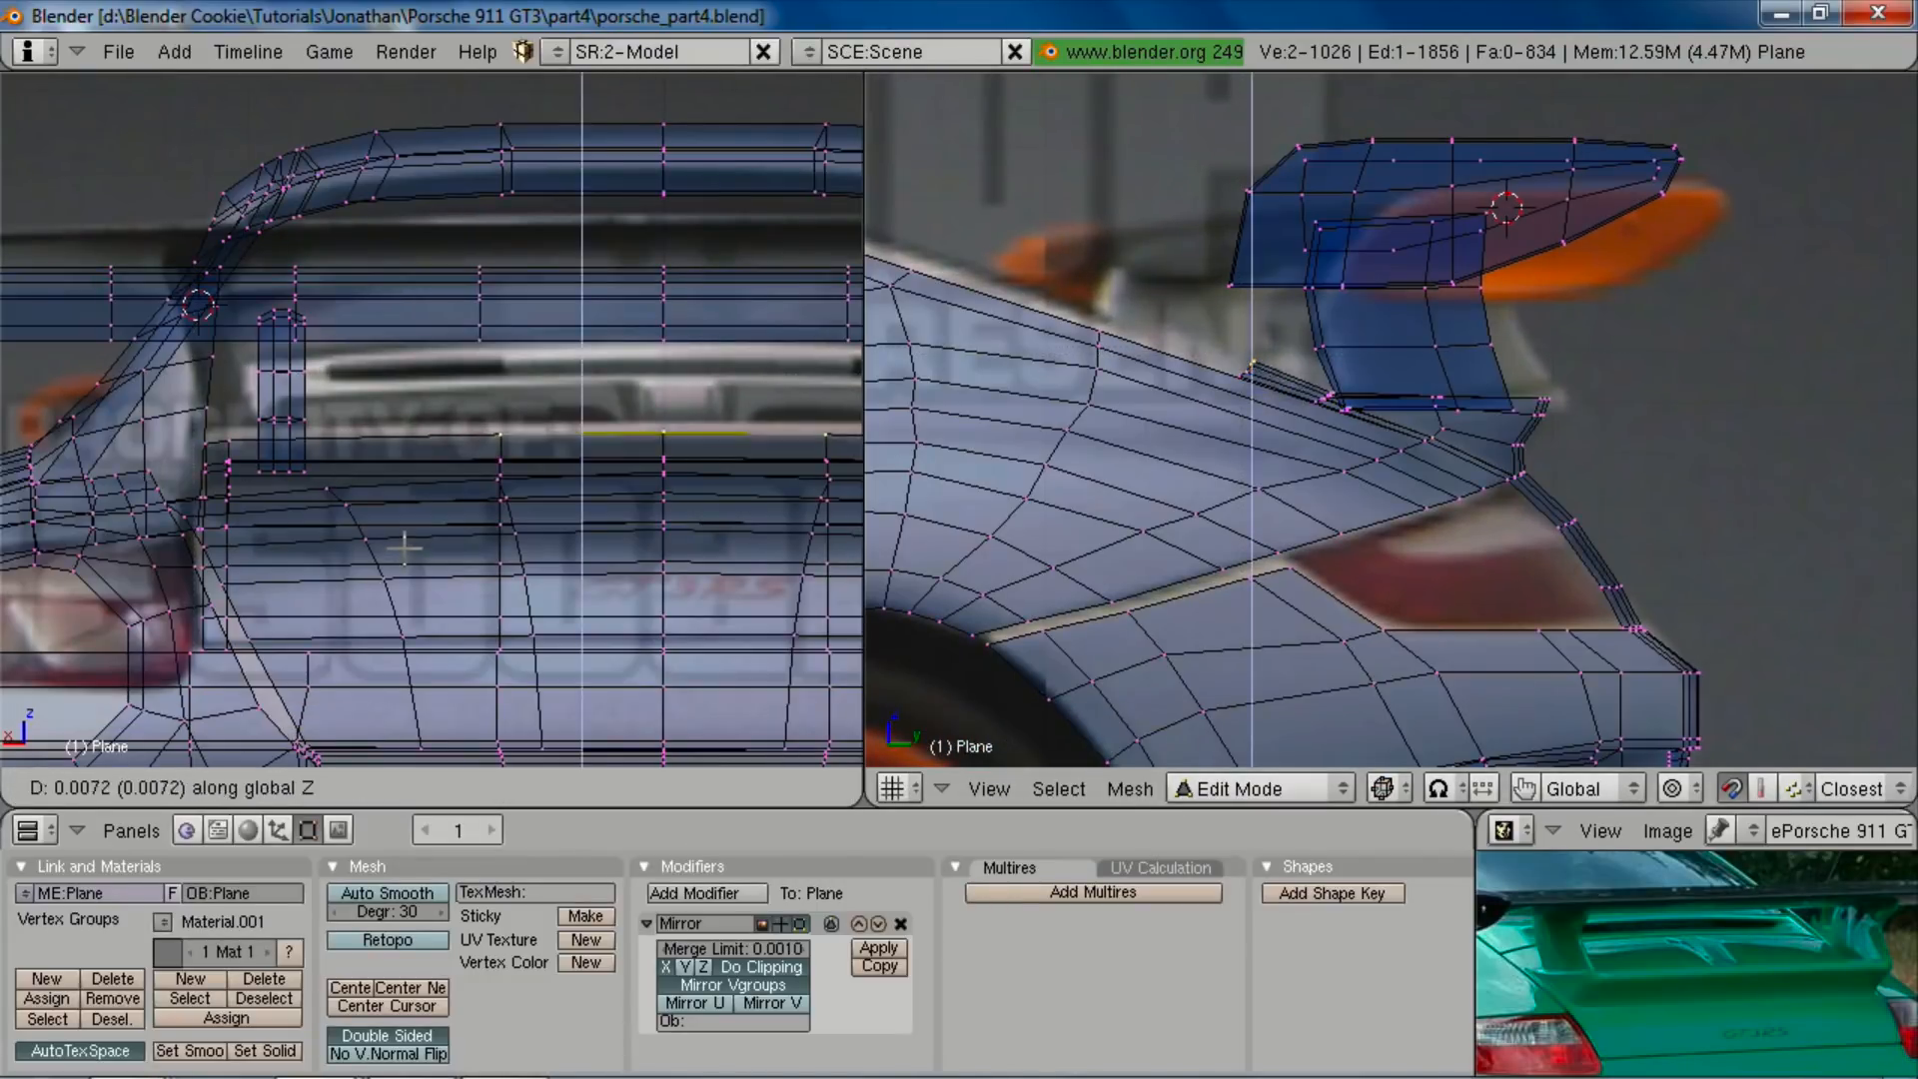
click(406, 545)
Step: Deselect the outer vertex and raise only the centre vertex of the lid's upper edge about 0.0144 along Z
shift+right_click(502, 434)
key(z)
key(g)
key(z)
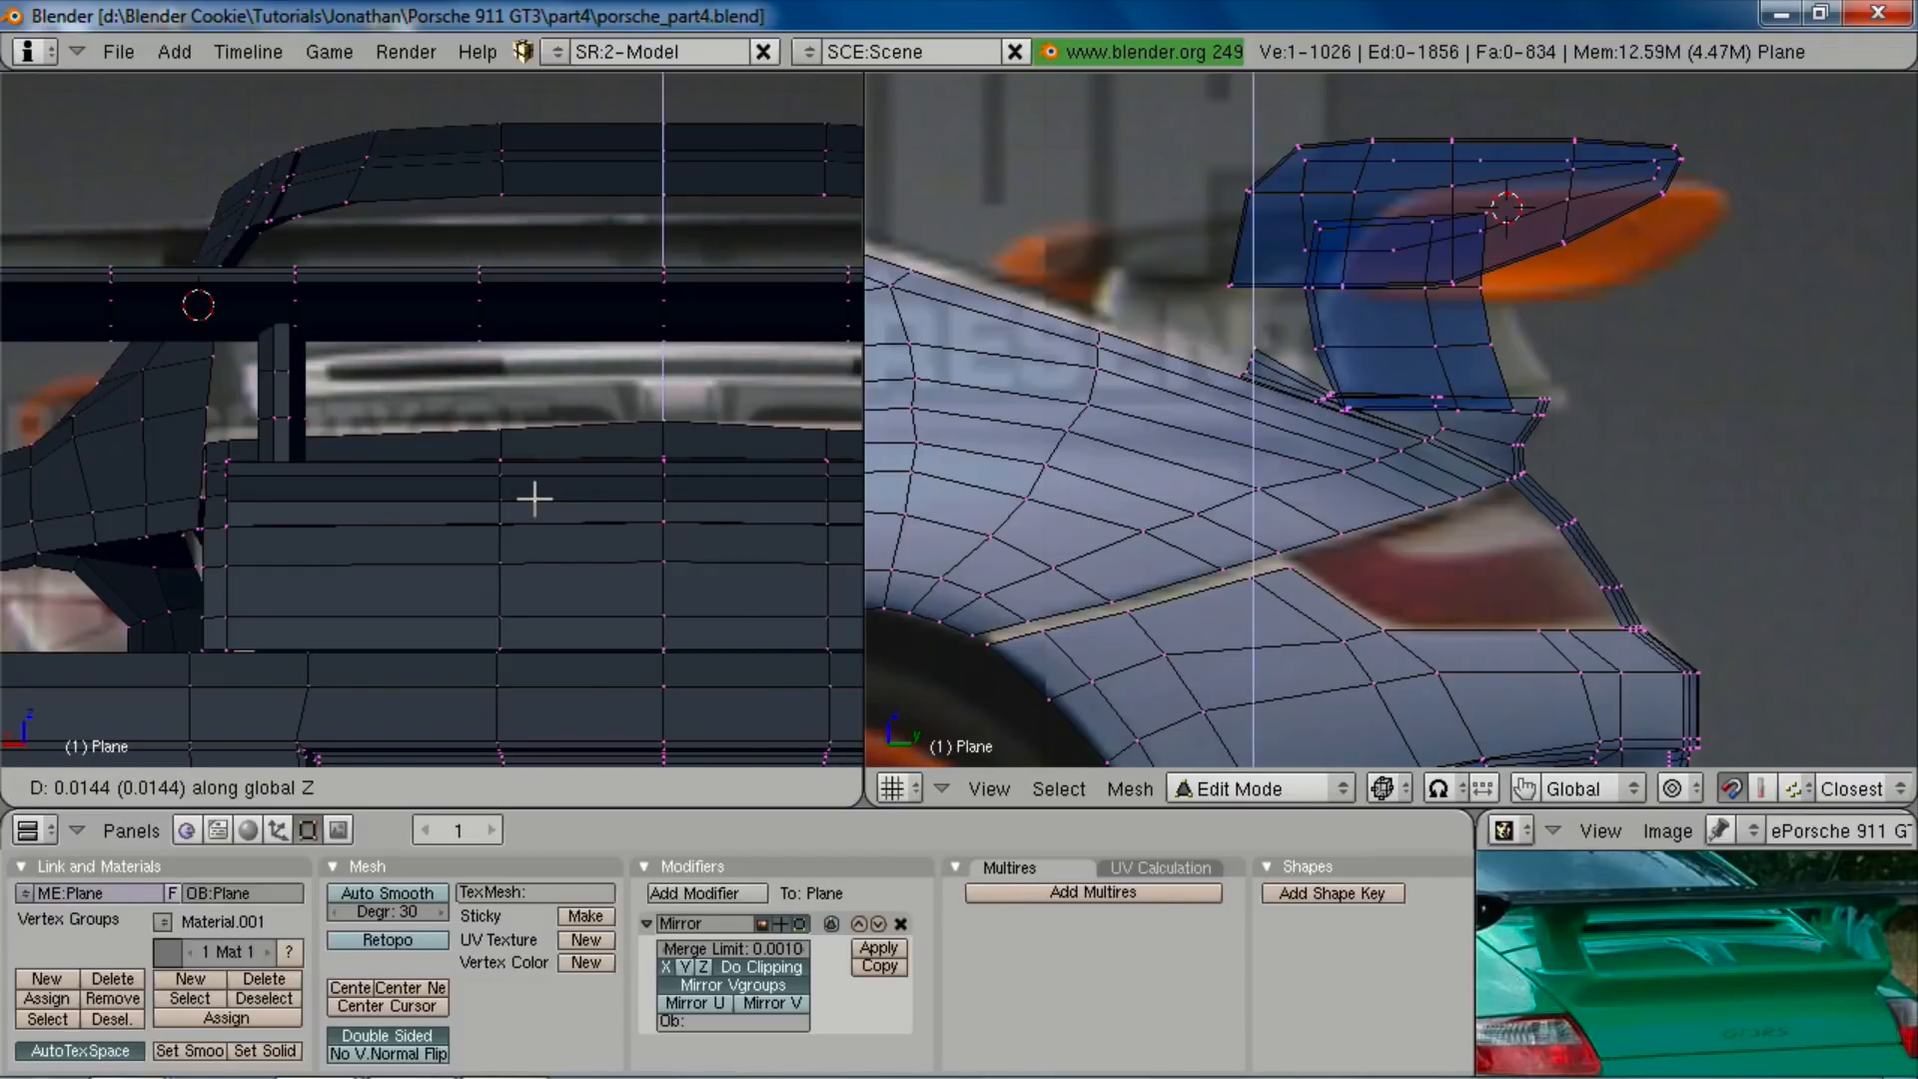
click(535, 498)
Step: Select the six middle vertices on the lid's top surface behind the raised edge and raise them slightly along Z
scroll(1448, 340, up, 2)
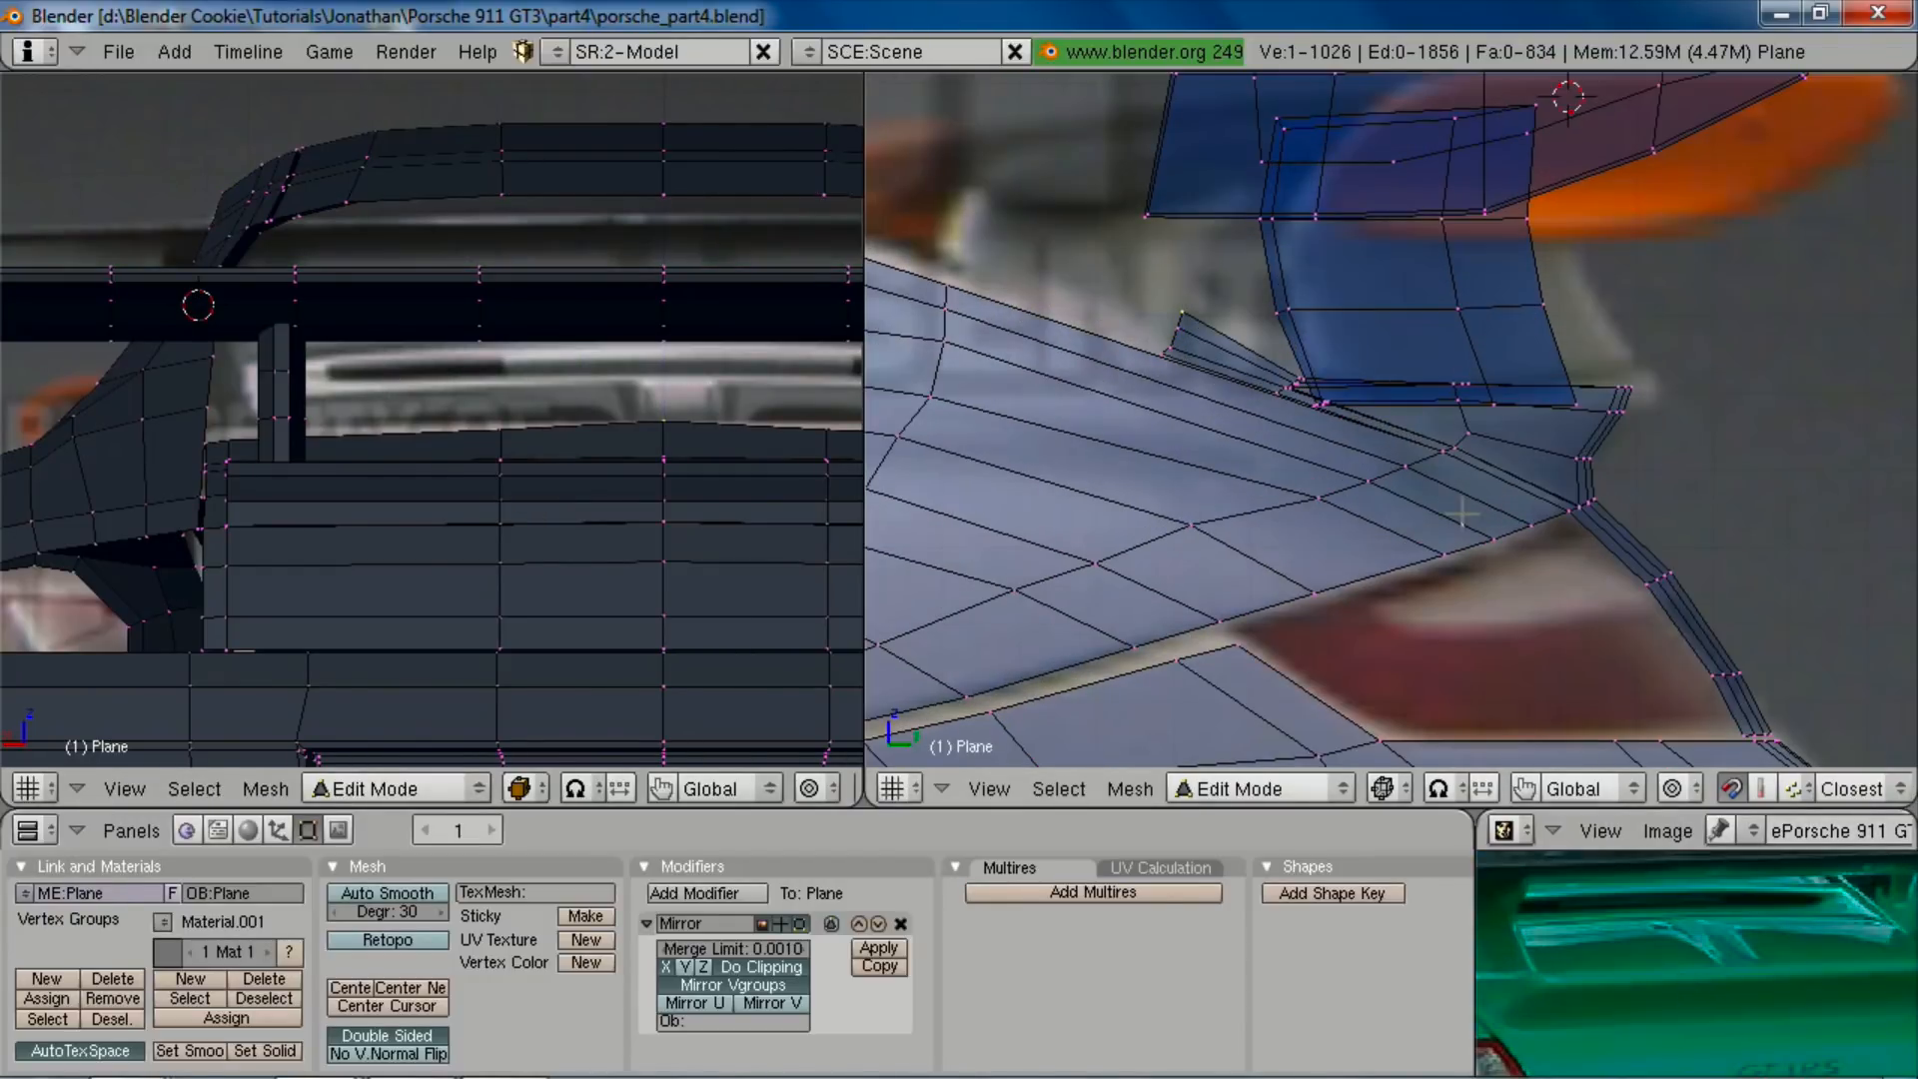
scroll(1461, 515, up, 6)
scroll(1365, 434, down, 4)
key(z)
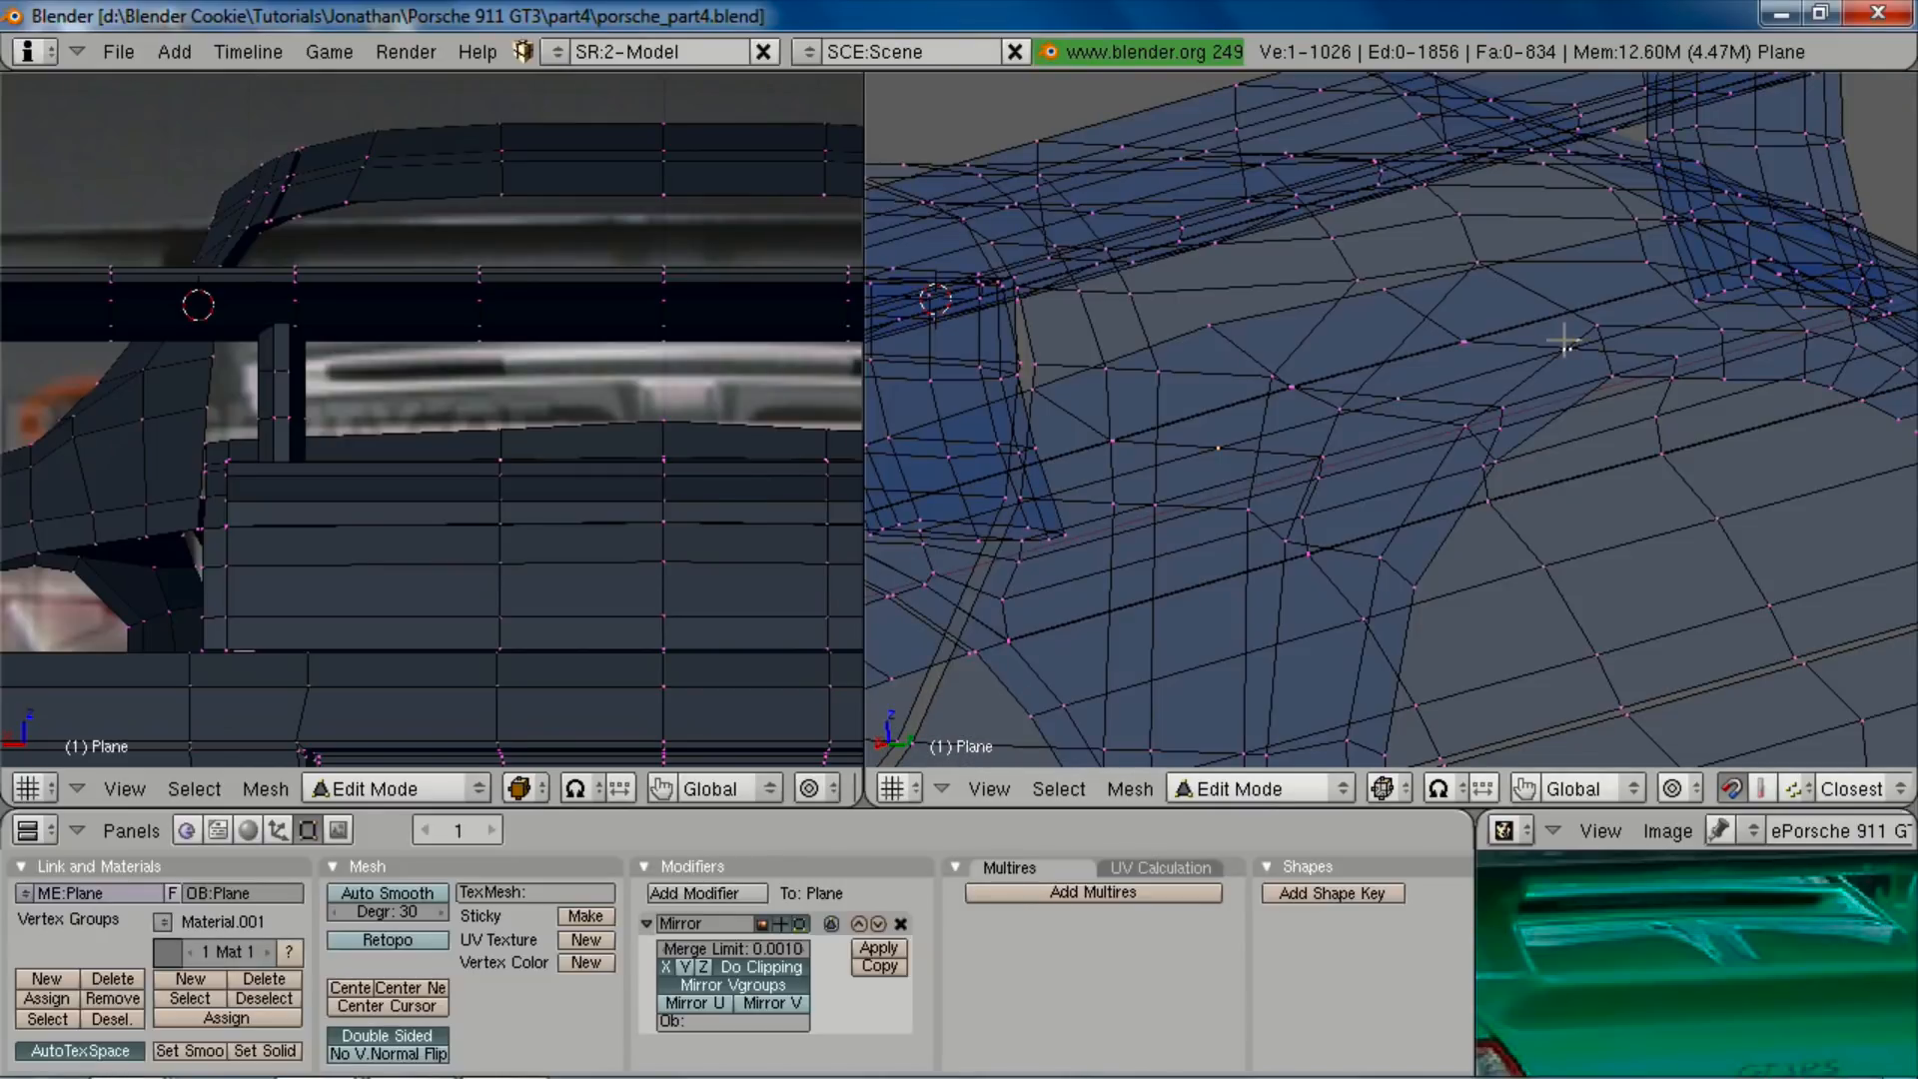
middle_drag(1546, 337, 1531, 310)
key(b)
drag(1484, 308, 1543, 370)
key(b)
drag(1268, 363, 1449, 414)
key(z)
key(g)
key(z)
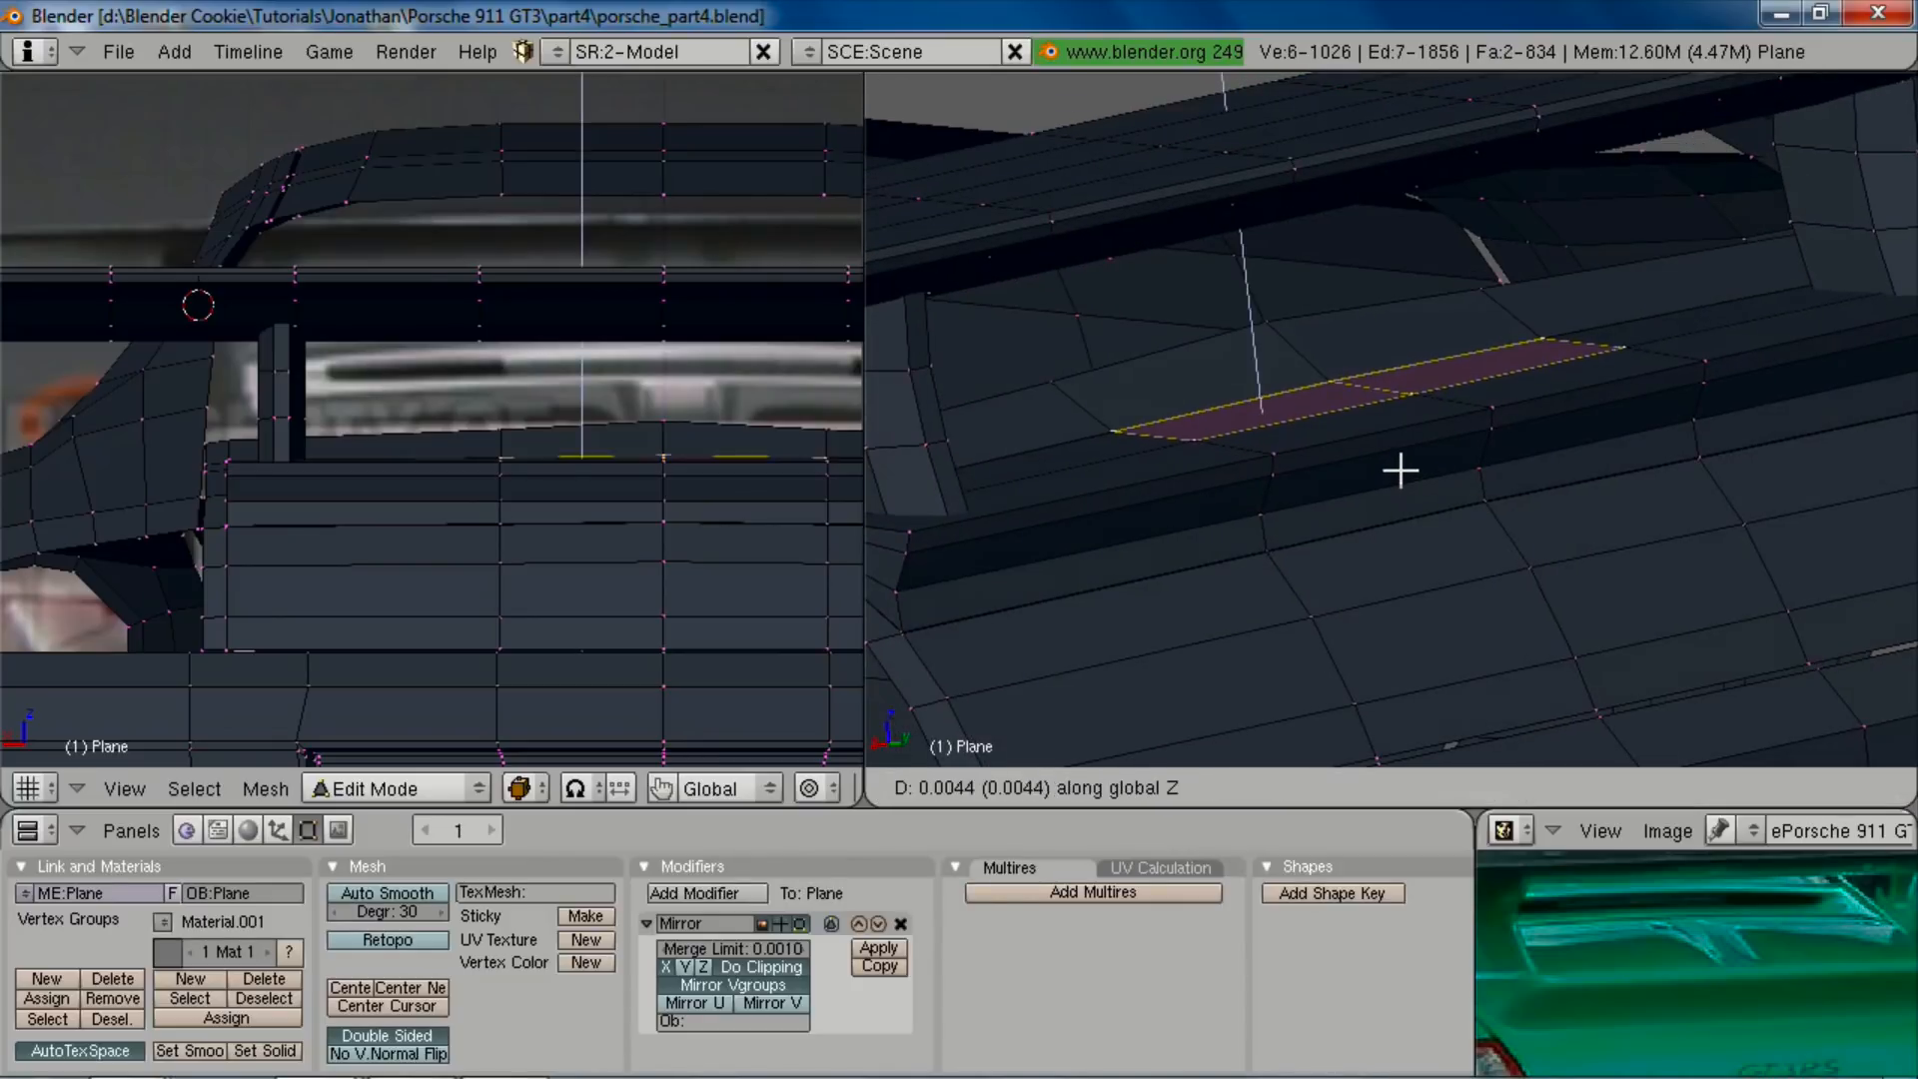
click(1404, 463)
Step: Raise the same six lid vertices further along Z, matching the reference in the rear view
scroll(555, 540, up, 2)
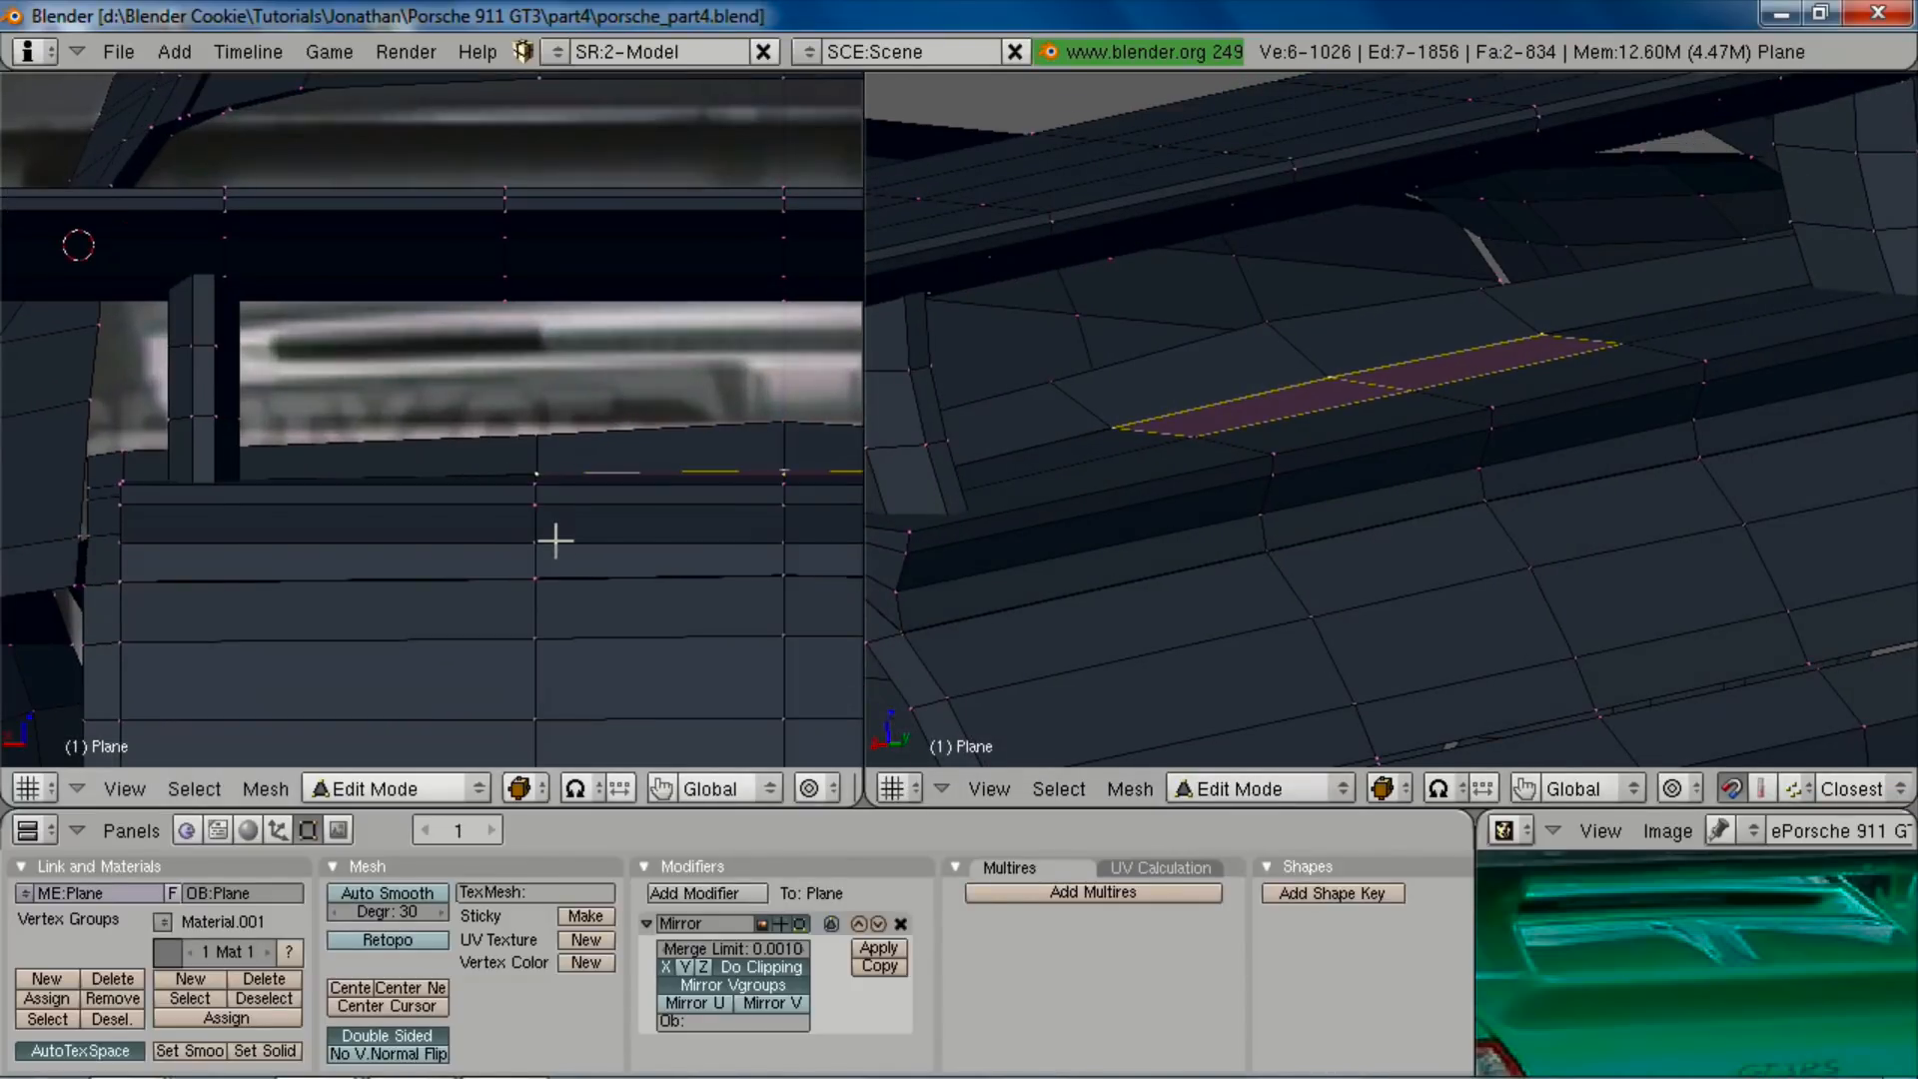
key(g)
key(z)
click(562, 526)
Step: Deselect the outer vertices and raise the remaining centre-line vertices of the lid along Z to form a peak
key(z)
key(b)
right_drag(513, 395, 629, 579)
shift+middle_drag(639, 601, 356, 587)
key(z)
key(g)
key(z)
click(429, 543)
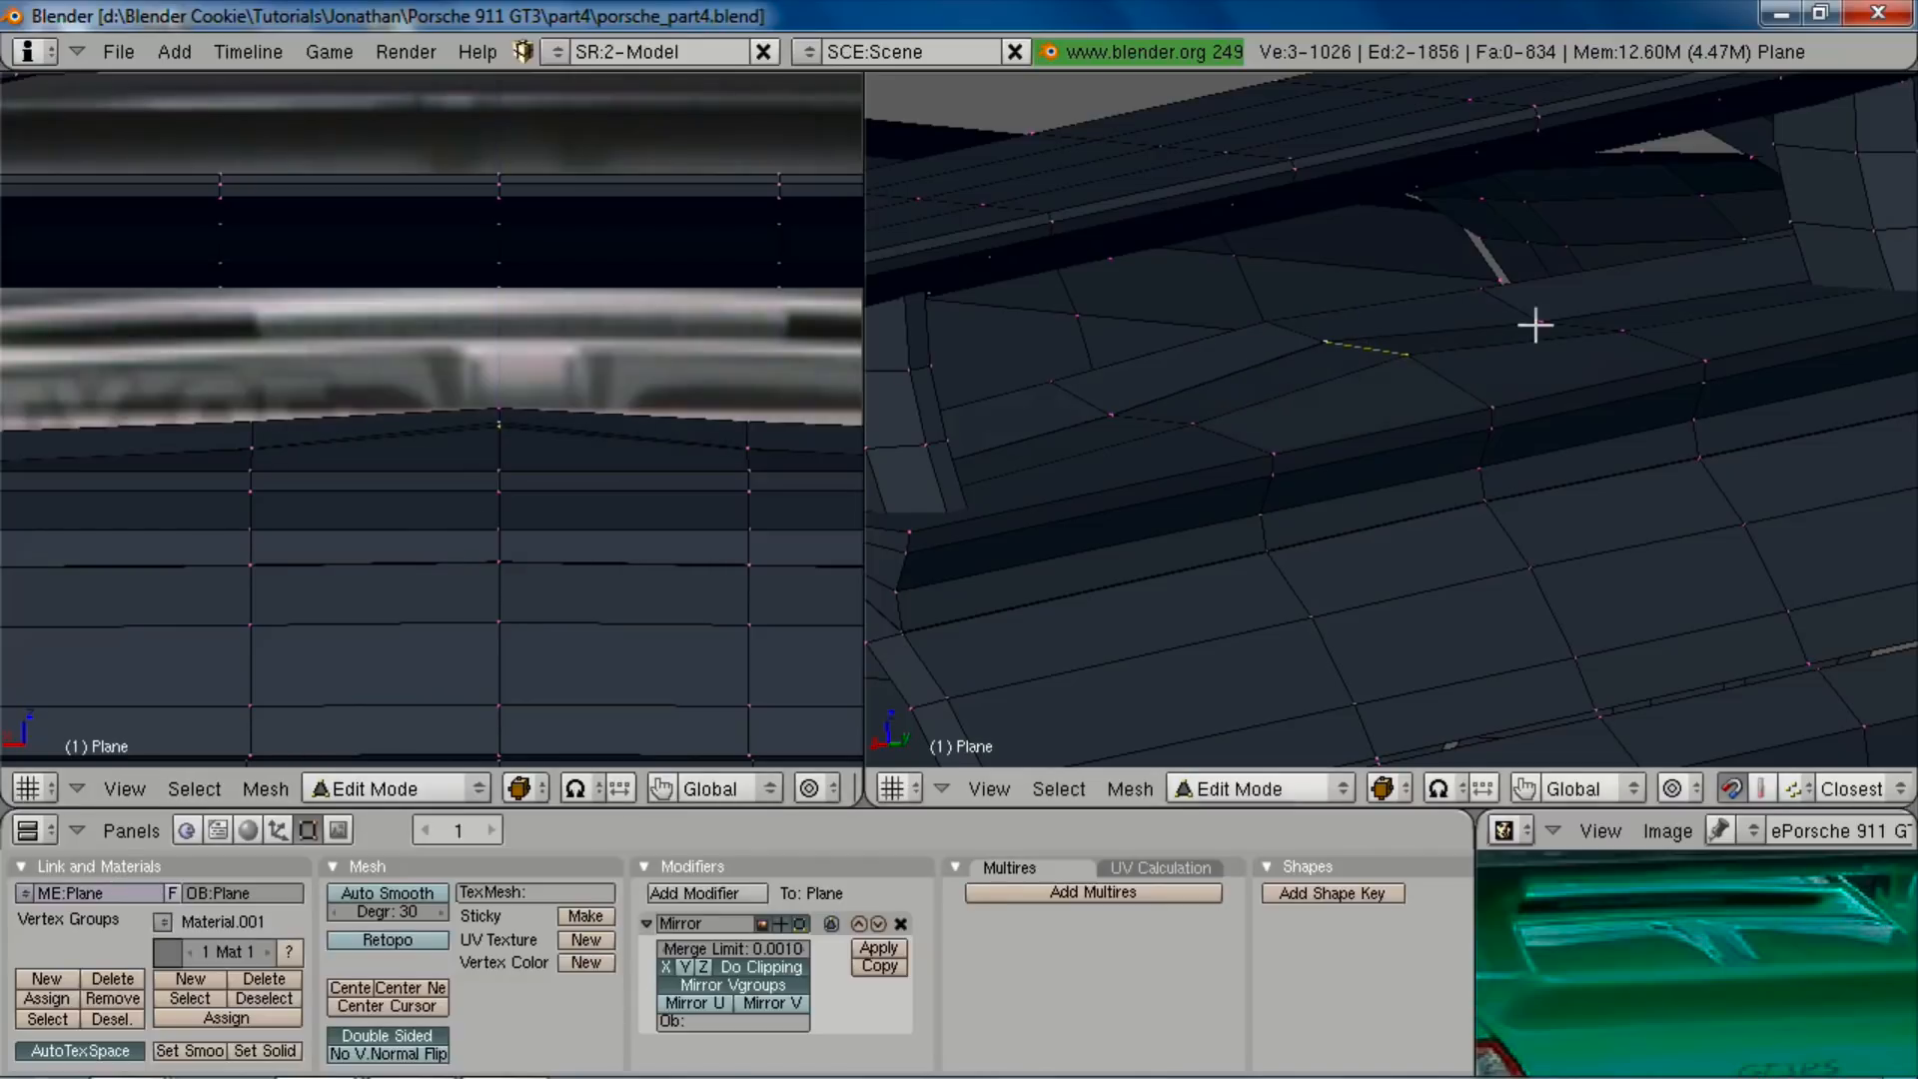
Step: Lower the lid's centre-line vertices slightly along Z, and lower the single vertex nearest the lip by about 0.011
key(g)
key(z)
click(1315, 353)
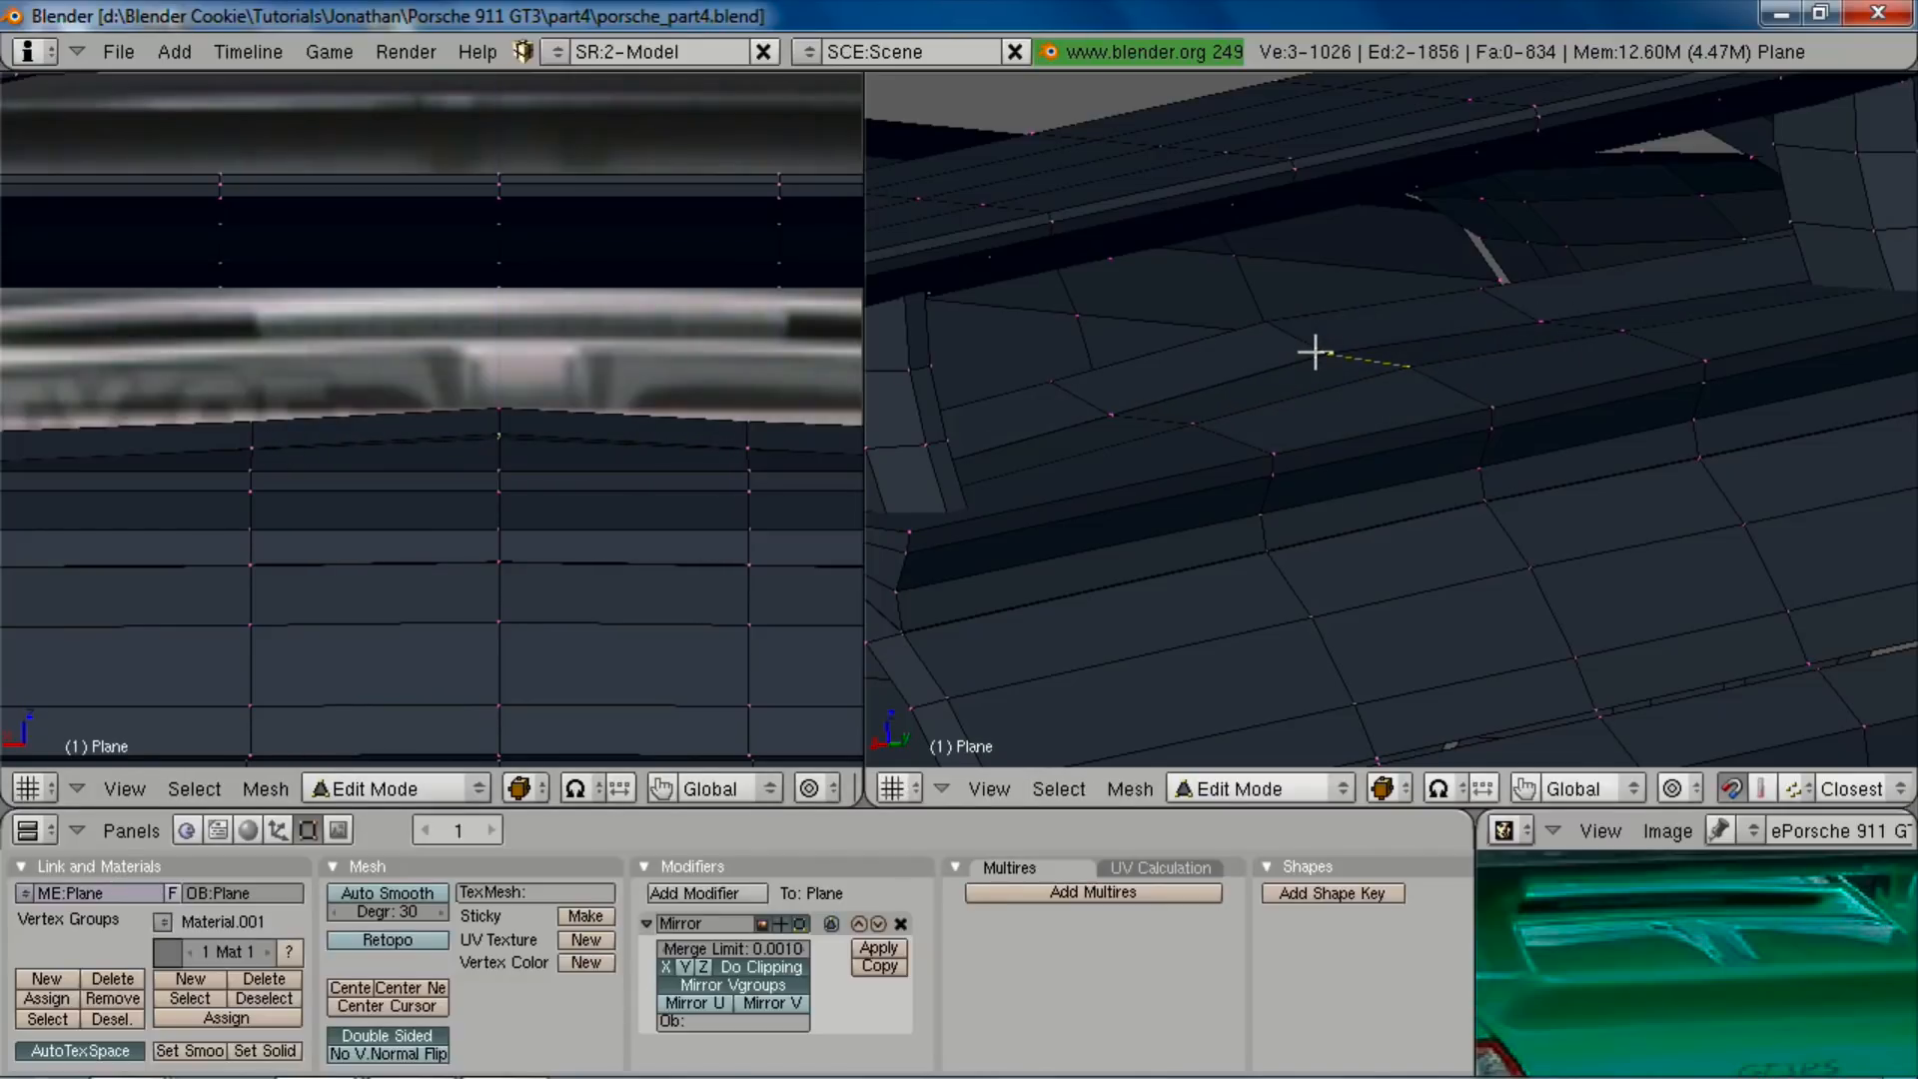
right_click(1356, 406)
key(g)
key(z)
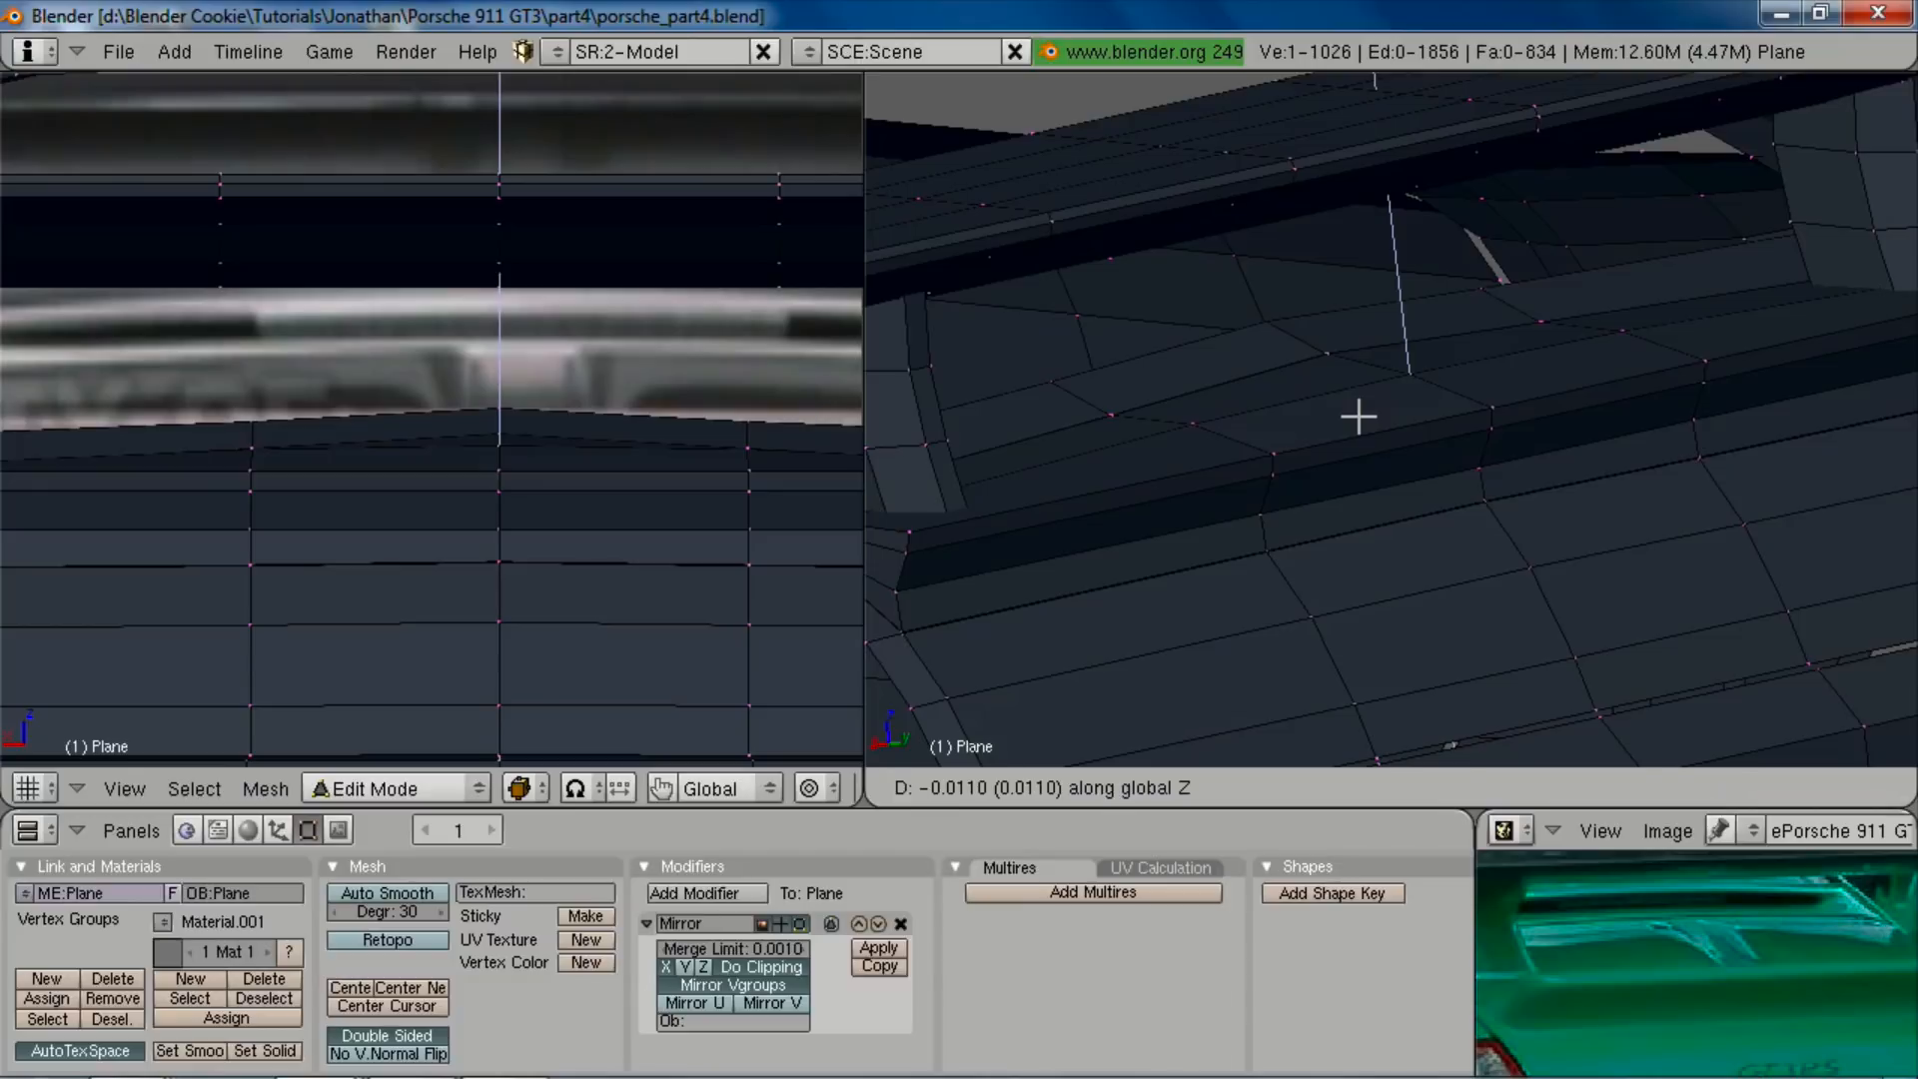
click(1357, 416)
Step: Add a vertical edge loop down the rear lid near its centre line, mirrored on both sides
scroll(1477, 437, down, 6)
key(Tab)
middle_drag(1430, 454, 1408, 528)
scroll(1299, 497, up, 4)
key(Tab)
key(a)
scroll(1361, 503, down, 5)
scroll(1399, 440, up, 2)
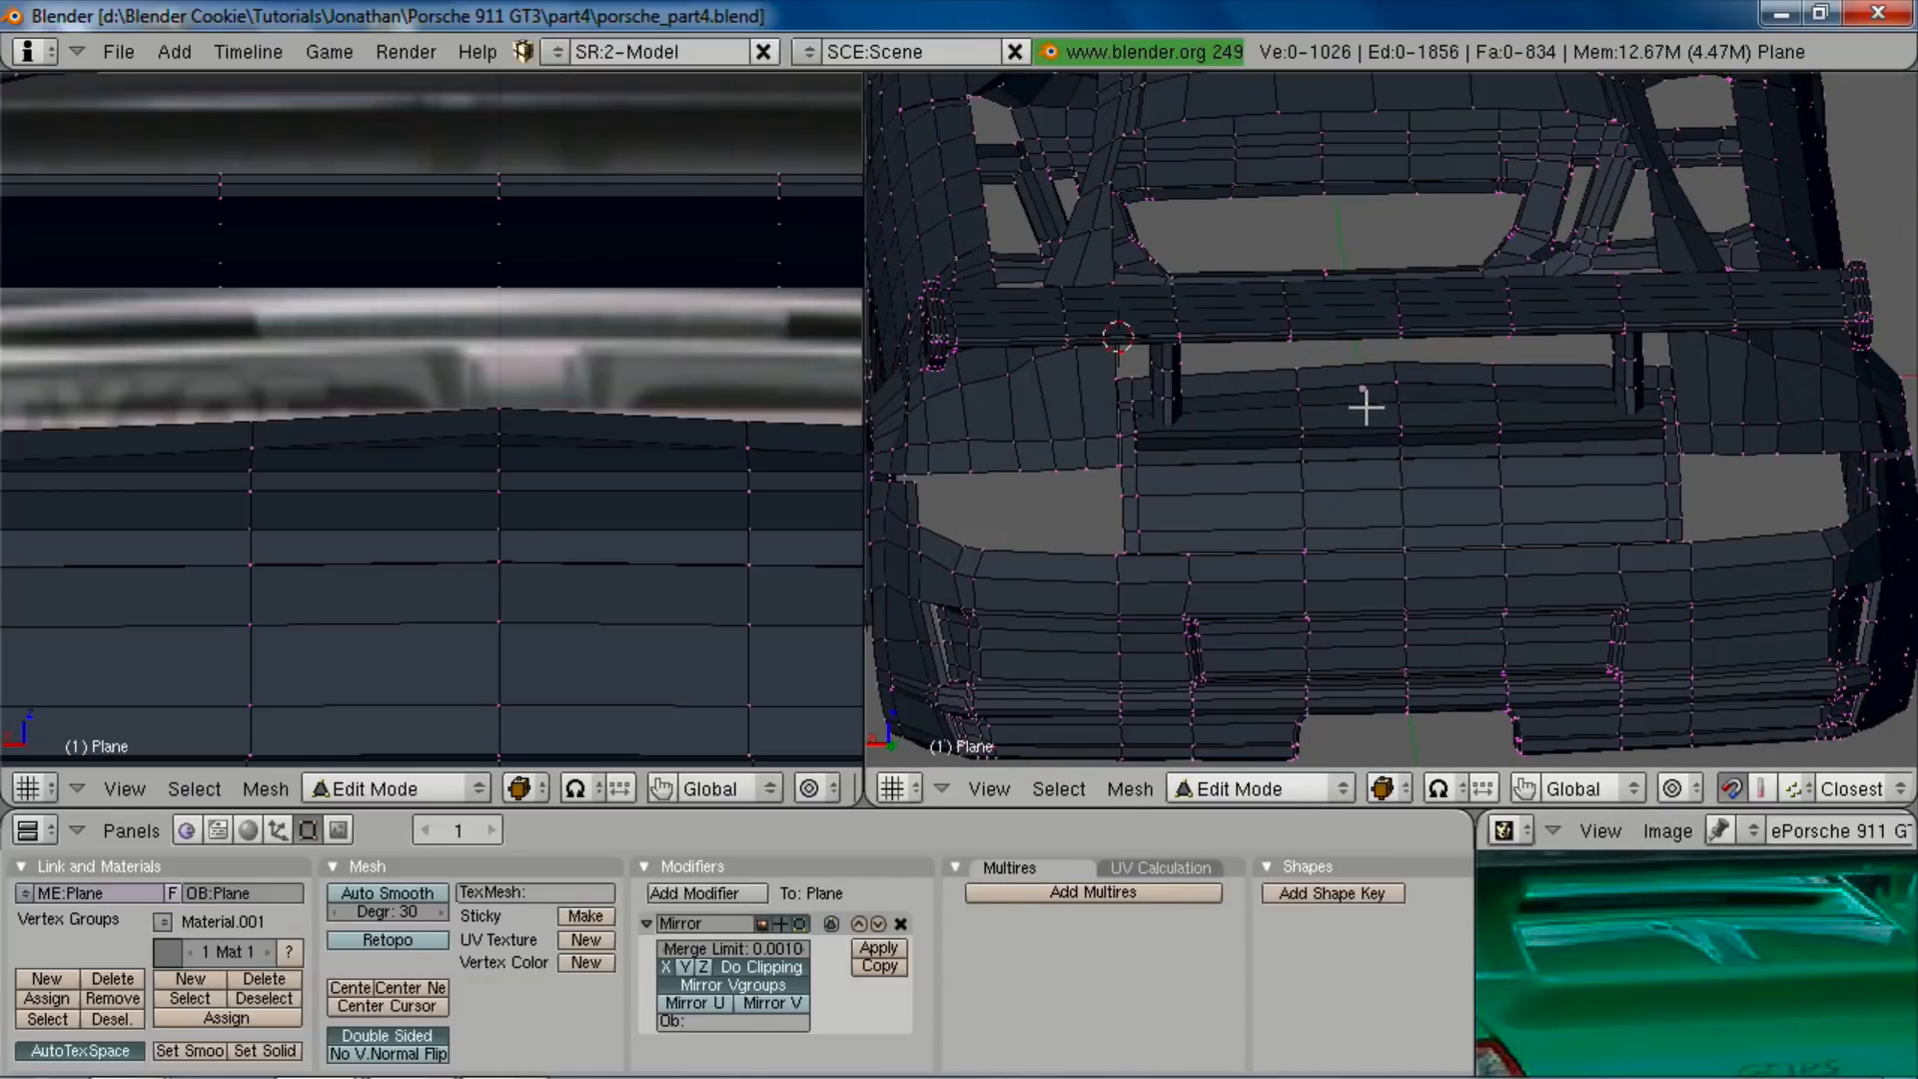
key(ctrl+r)
click(1368, 403)
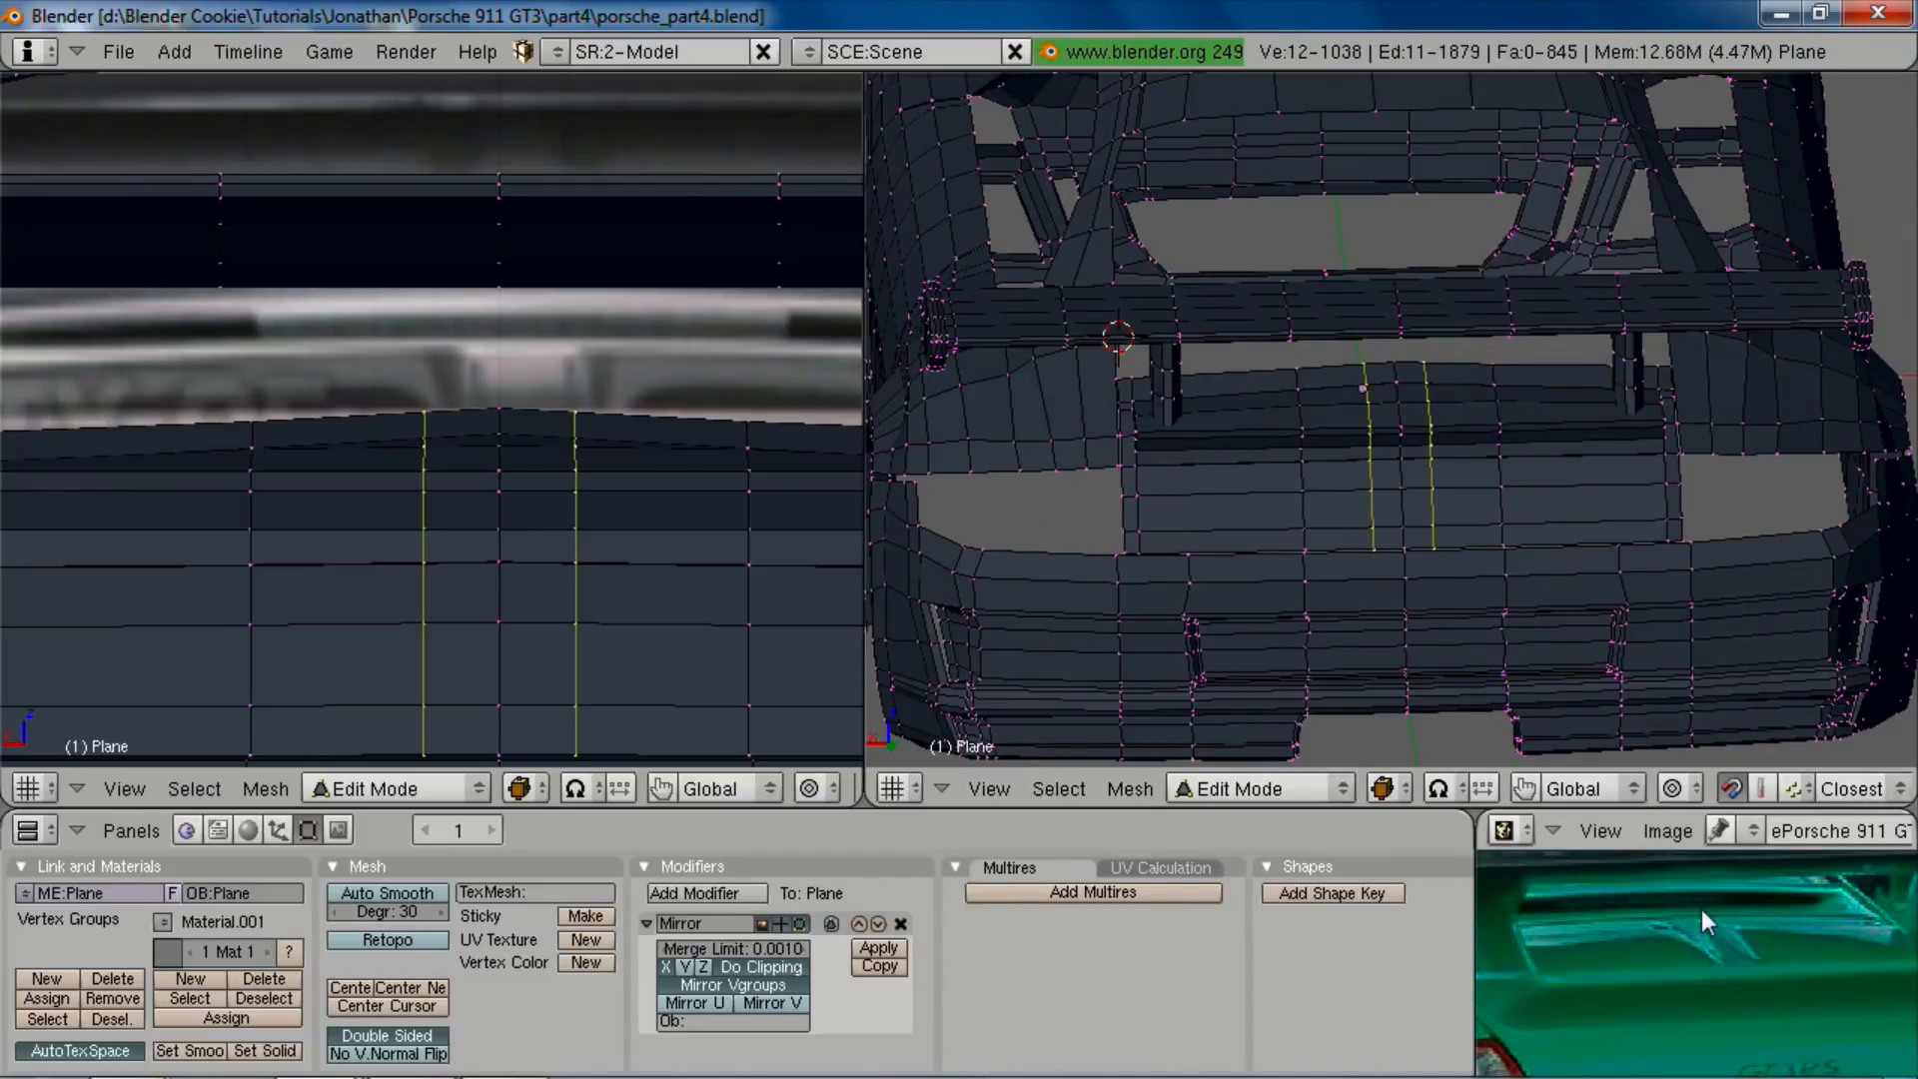
Step: Add a second vertical edge loop just inside the first one near the lid's centre, slid to about -0.64
scroll(1369, 400, up, 3)
mouse_move(1401, 398)
middle_down()
mouse_move(1380, 399)
mouse_move(1396, 335)
mouse_move(1346, 352)
mouse_move(1397, 370)
middle_up()
key(g)
key(z)
right_click(1398, 376)
key(ctrl+r)
click(1370, 369)
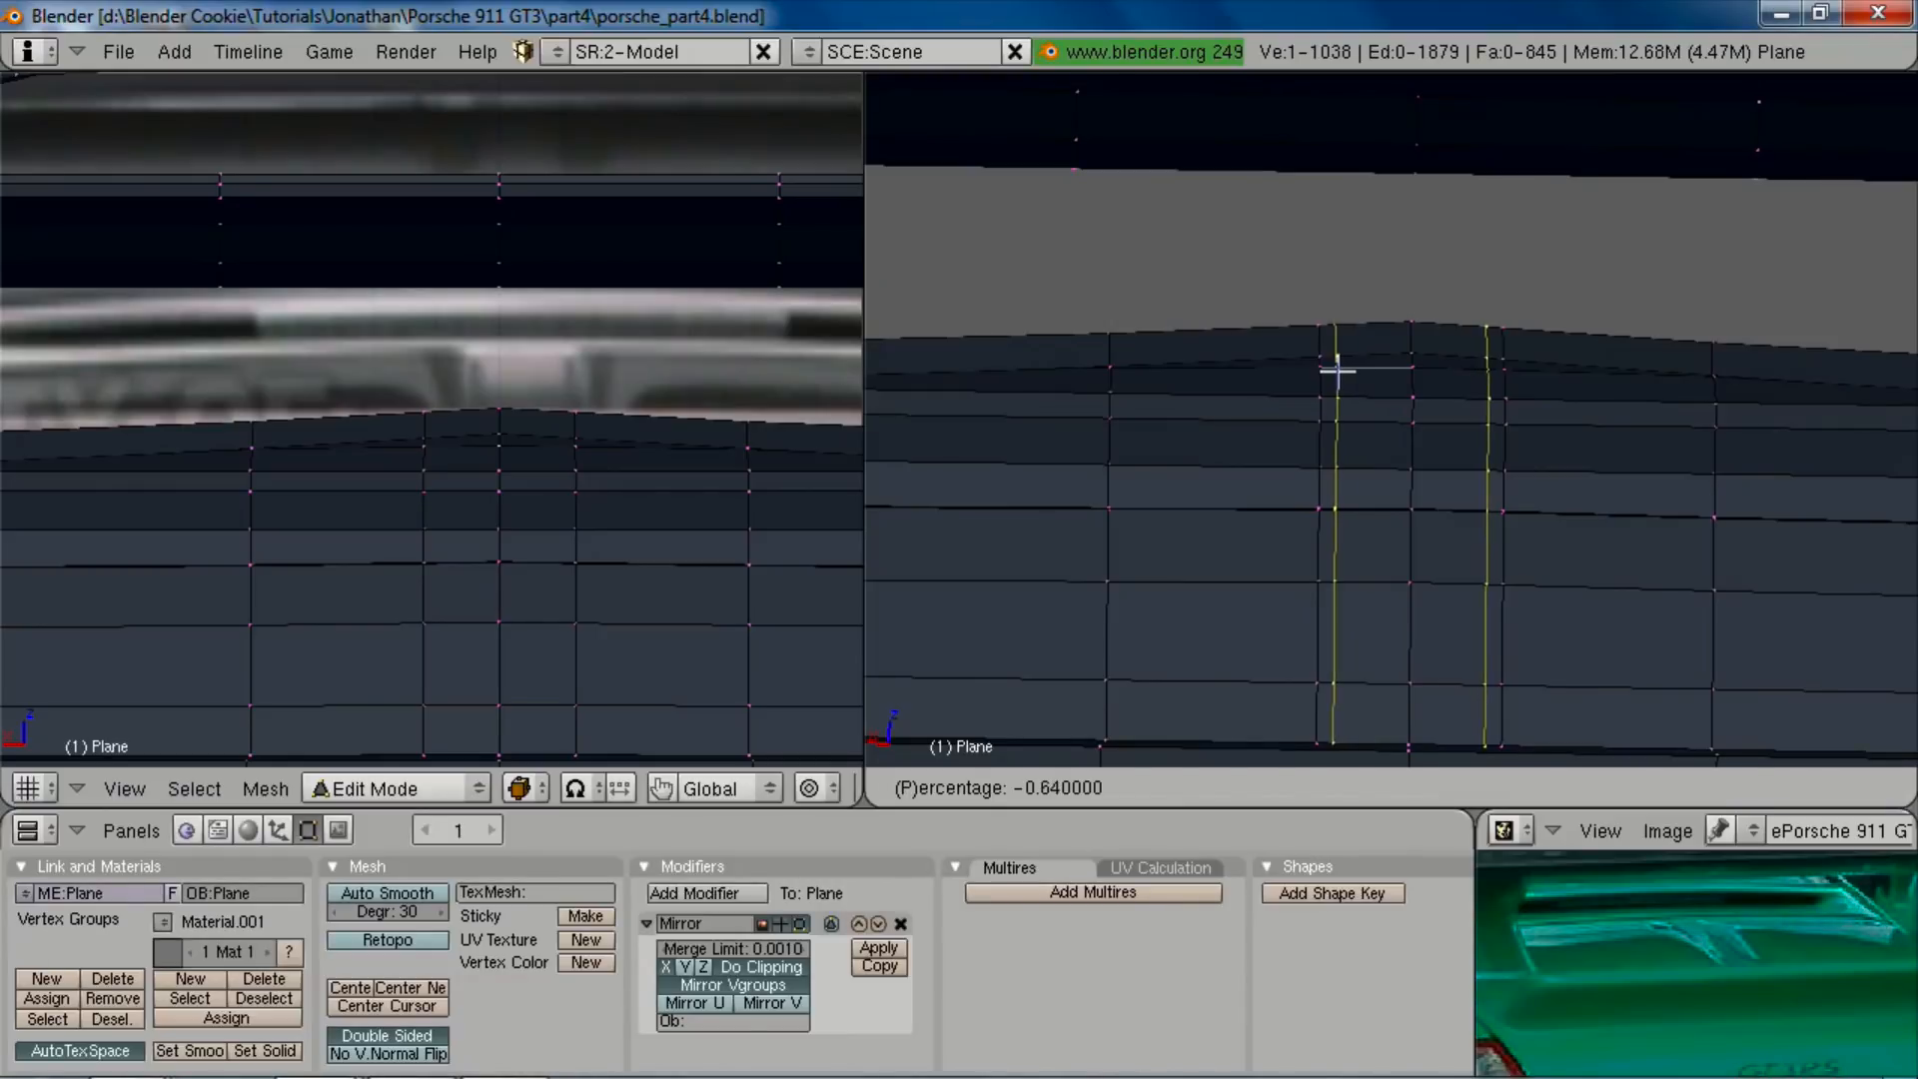
click(1334, 369)
Step: Select the two faces on the lid's top between the inner edge loops and move them along Z
mouse_move(1335, 366)
middle_down()
mouse_move(1374, 433)
mouse_move(1330, 368)
middle_up()
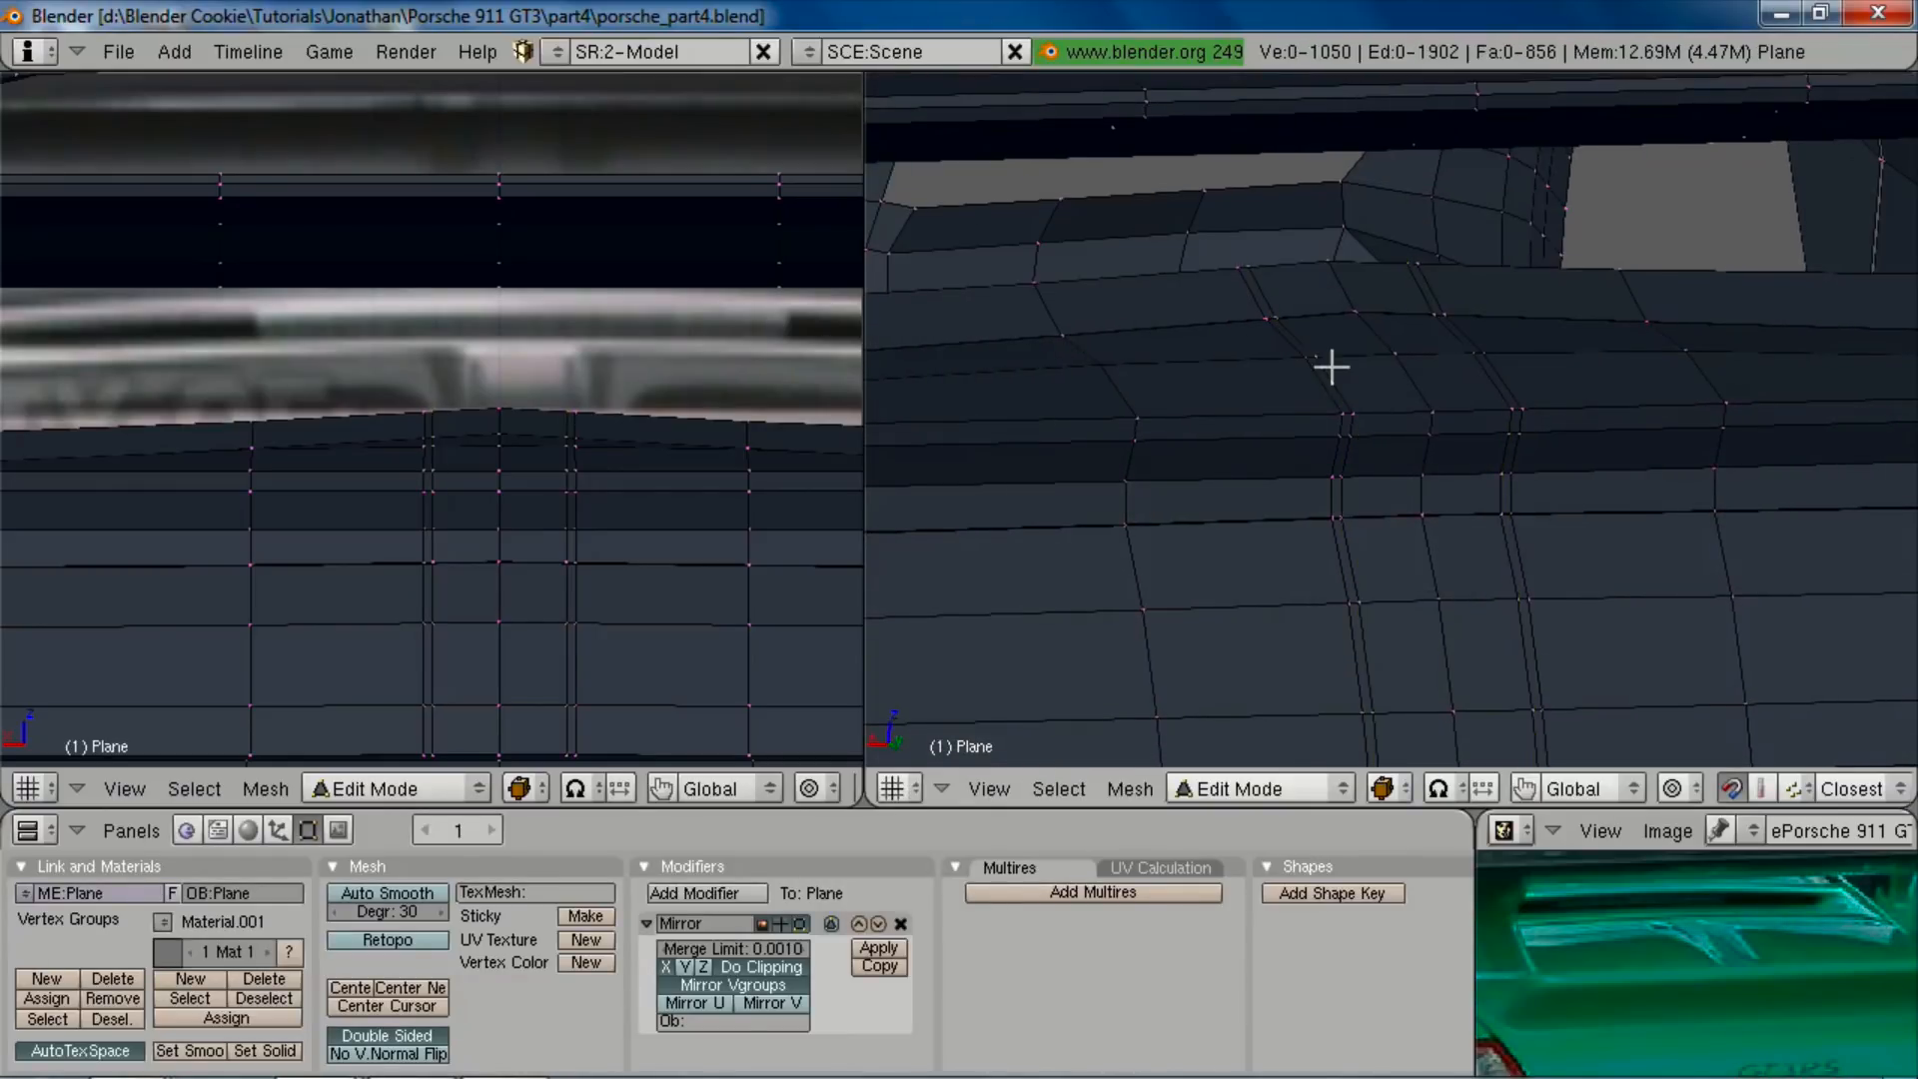
key(b)
drag(1313, 282, 1320, 337)
key(b)
middle_drag(1380, 382, 1362, 360)
key(g)
key(z)
click(1365, 375)
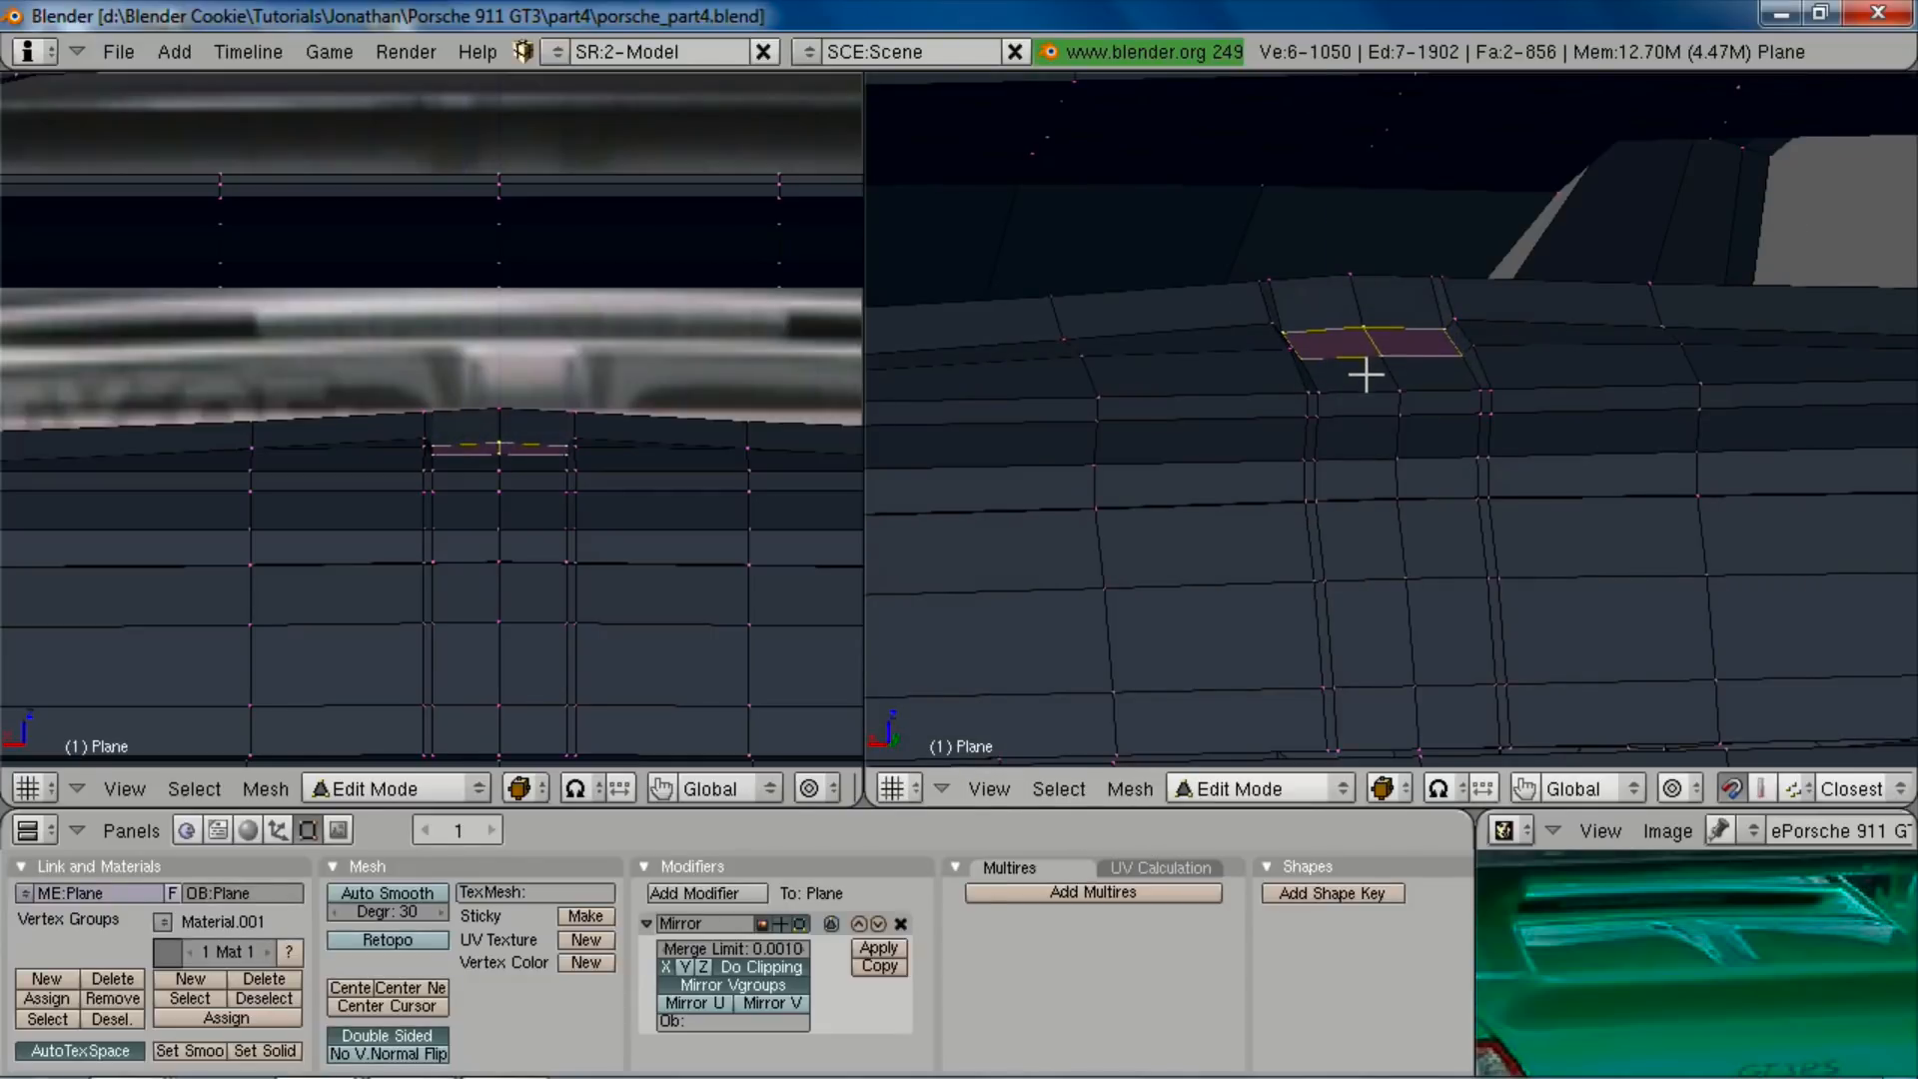
Step: Lower the two selected centre faces further along Z in the side view to form a recess
key(KP_3)
key(z)
scroll(1430, 421, up, 2)
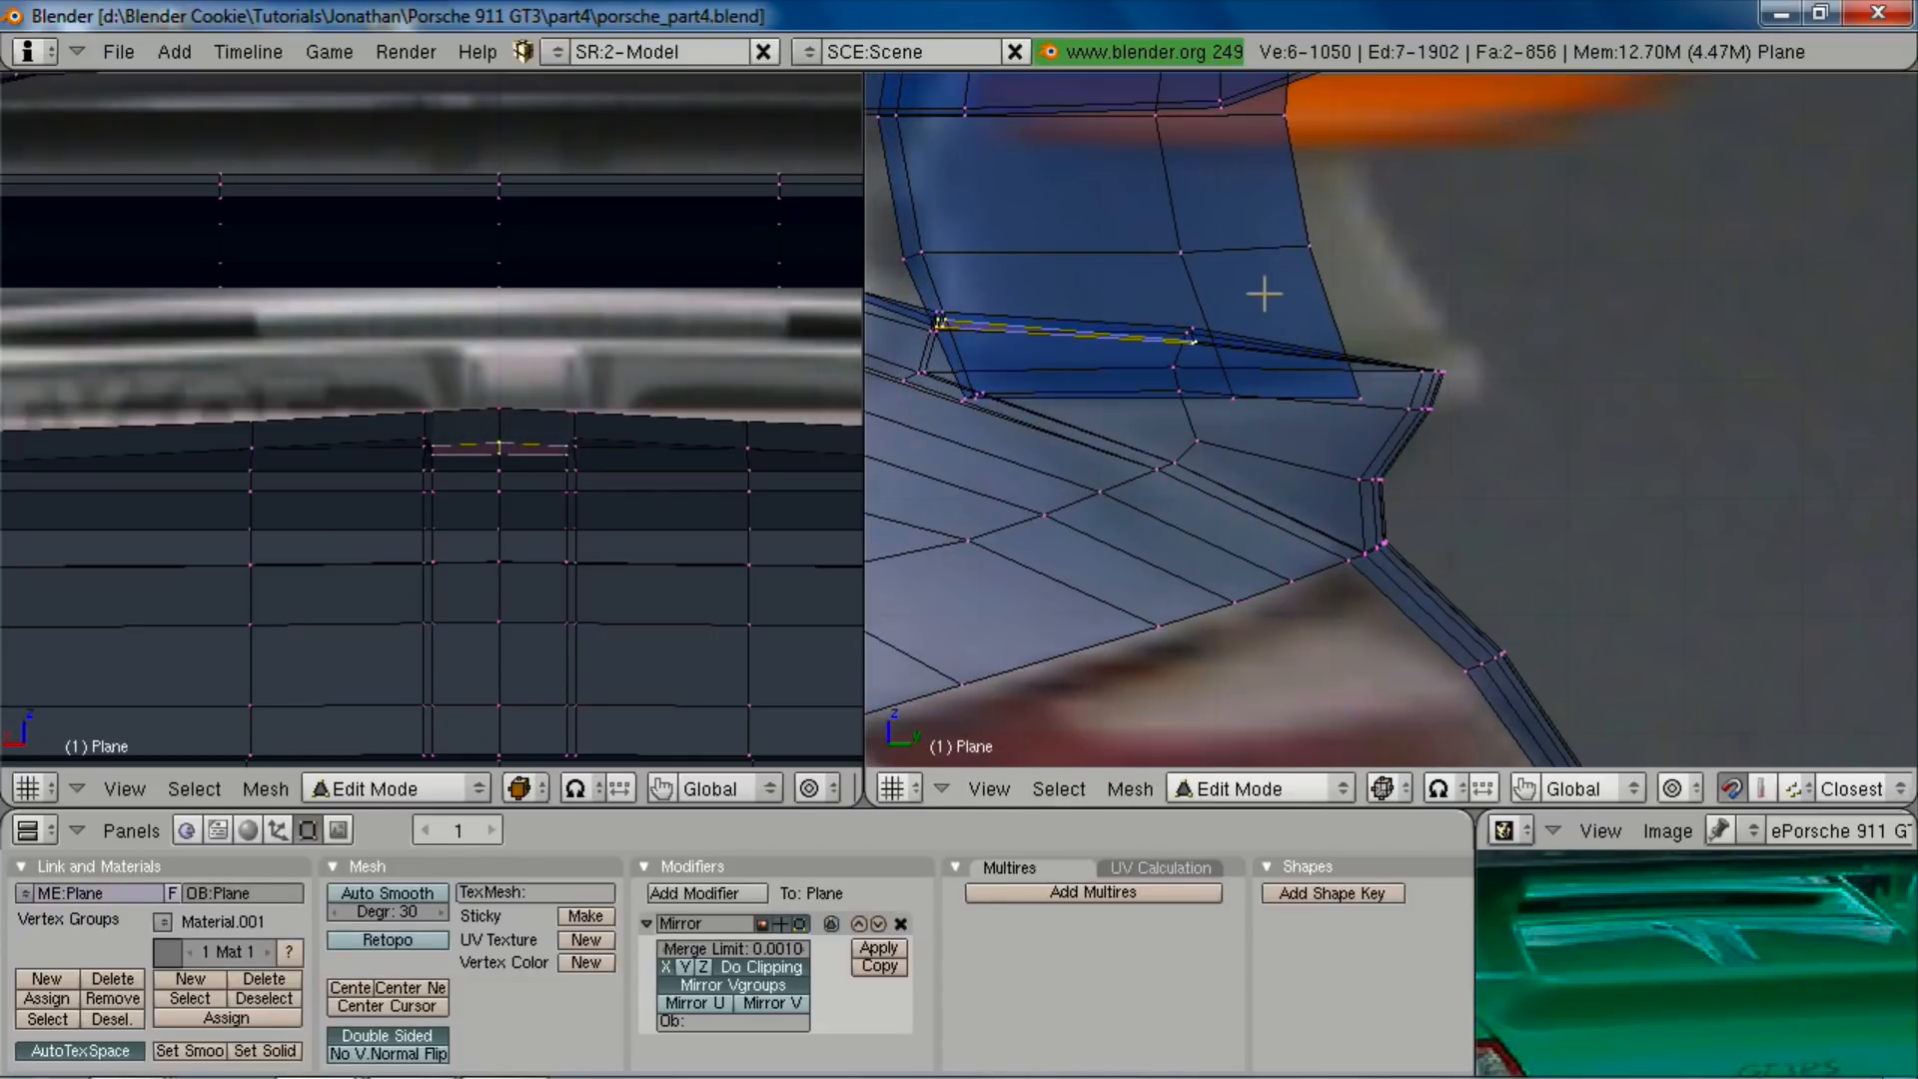
key(g)
key(z)
click(1266, 310)
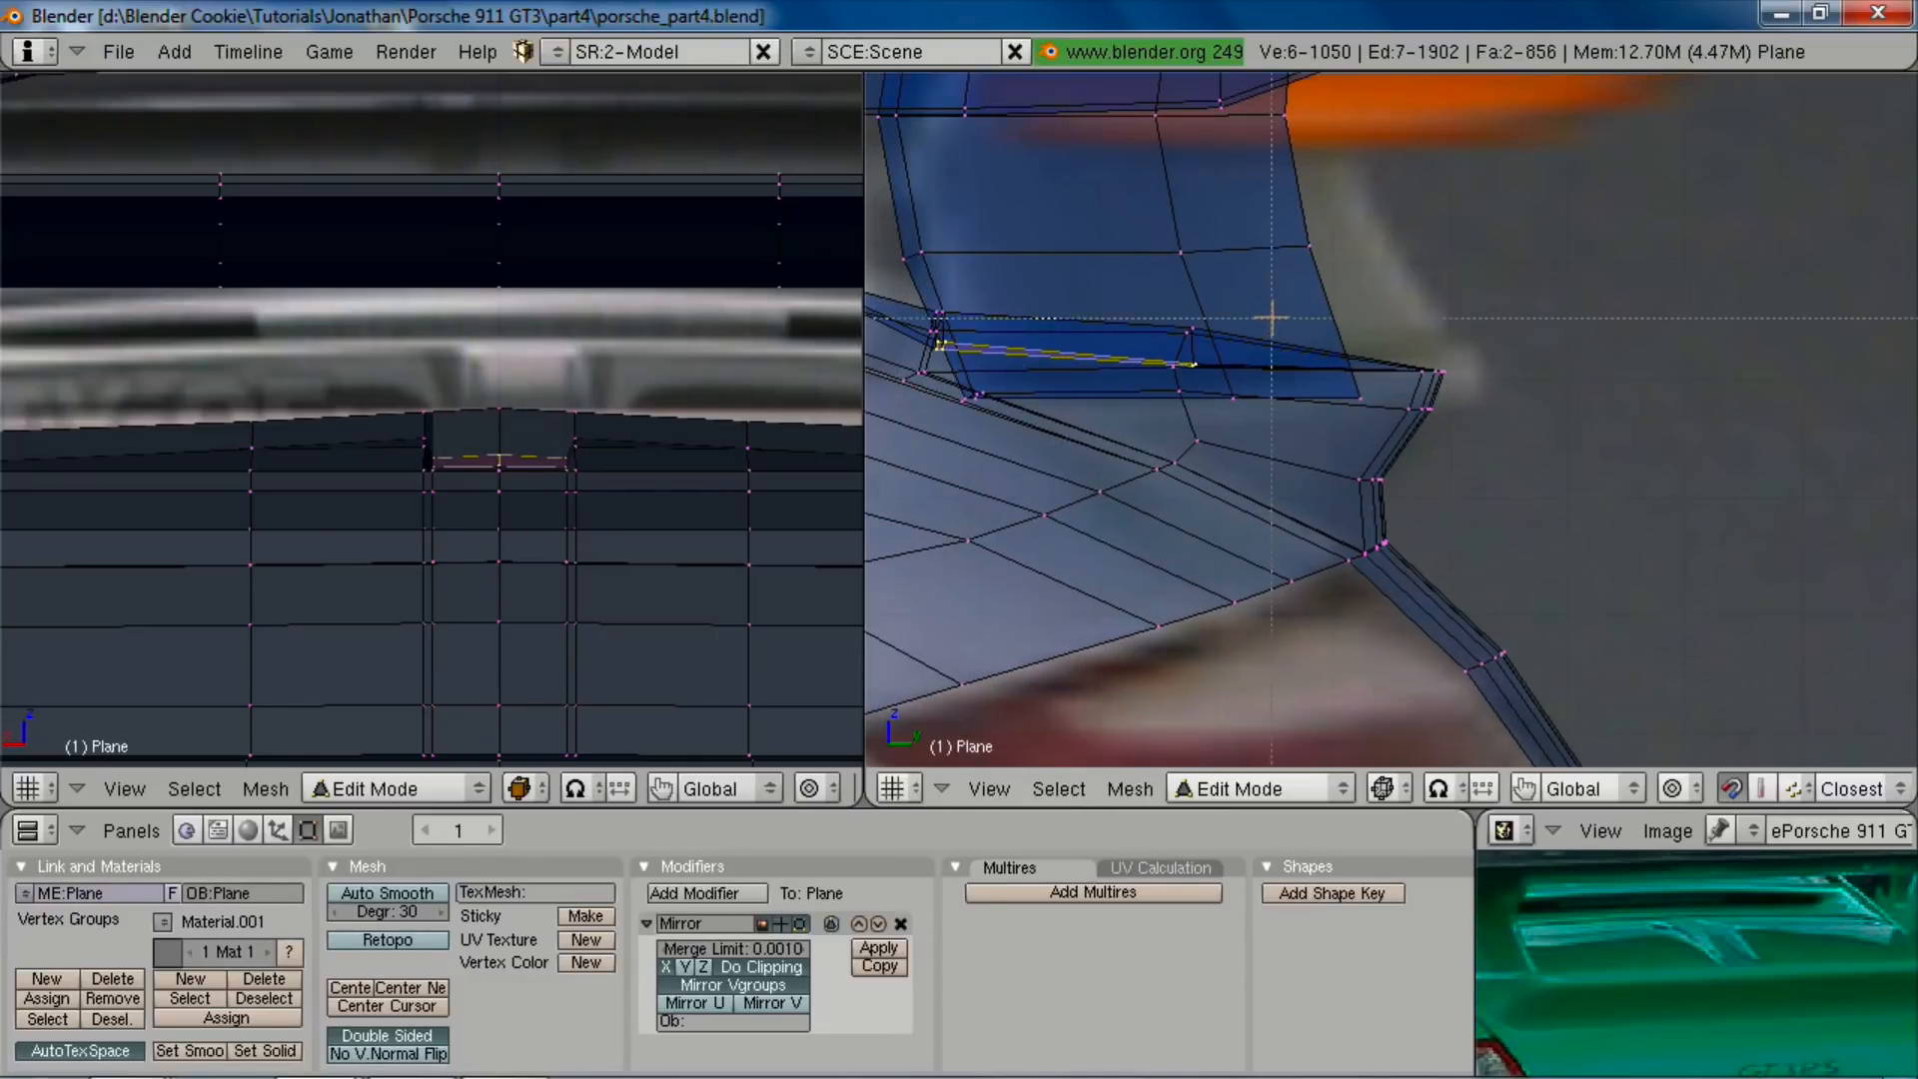
Step: Flatten the selected recess faces by scaling them to 0 along Z
key(s)
key(z)
key(0)
key(Return)
Step: Rotate the flattened recess faces about 5.3 degrees in the side view and move them about -0.019 in Y and 0.012 in Z
shift+middle_drag(1307, 437, 1351, 438)
key(g)
key(z)
key(r)
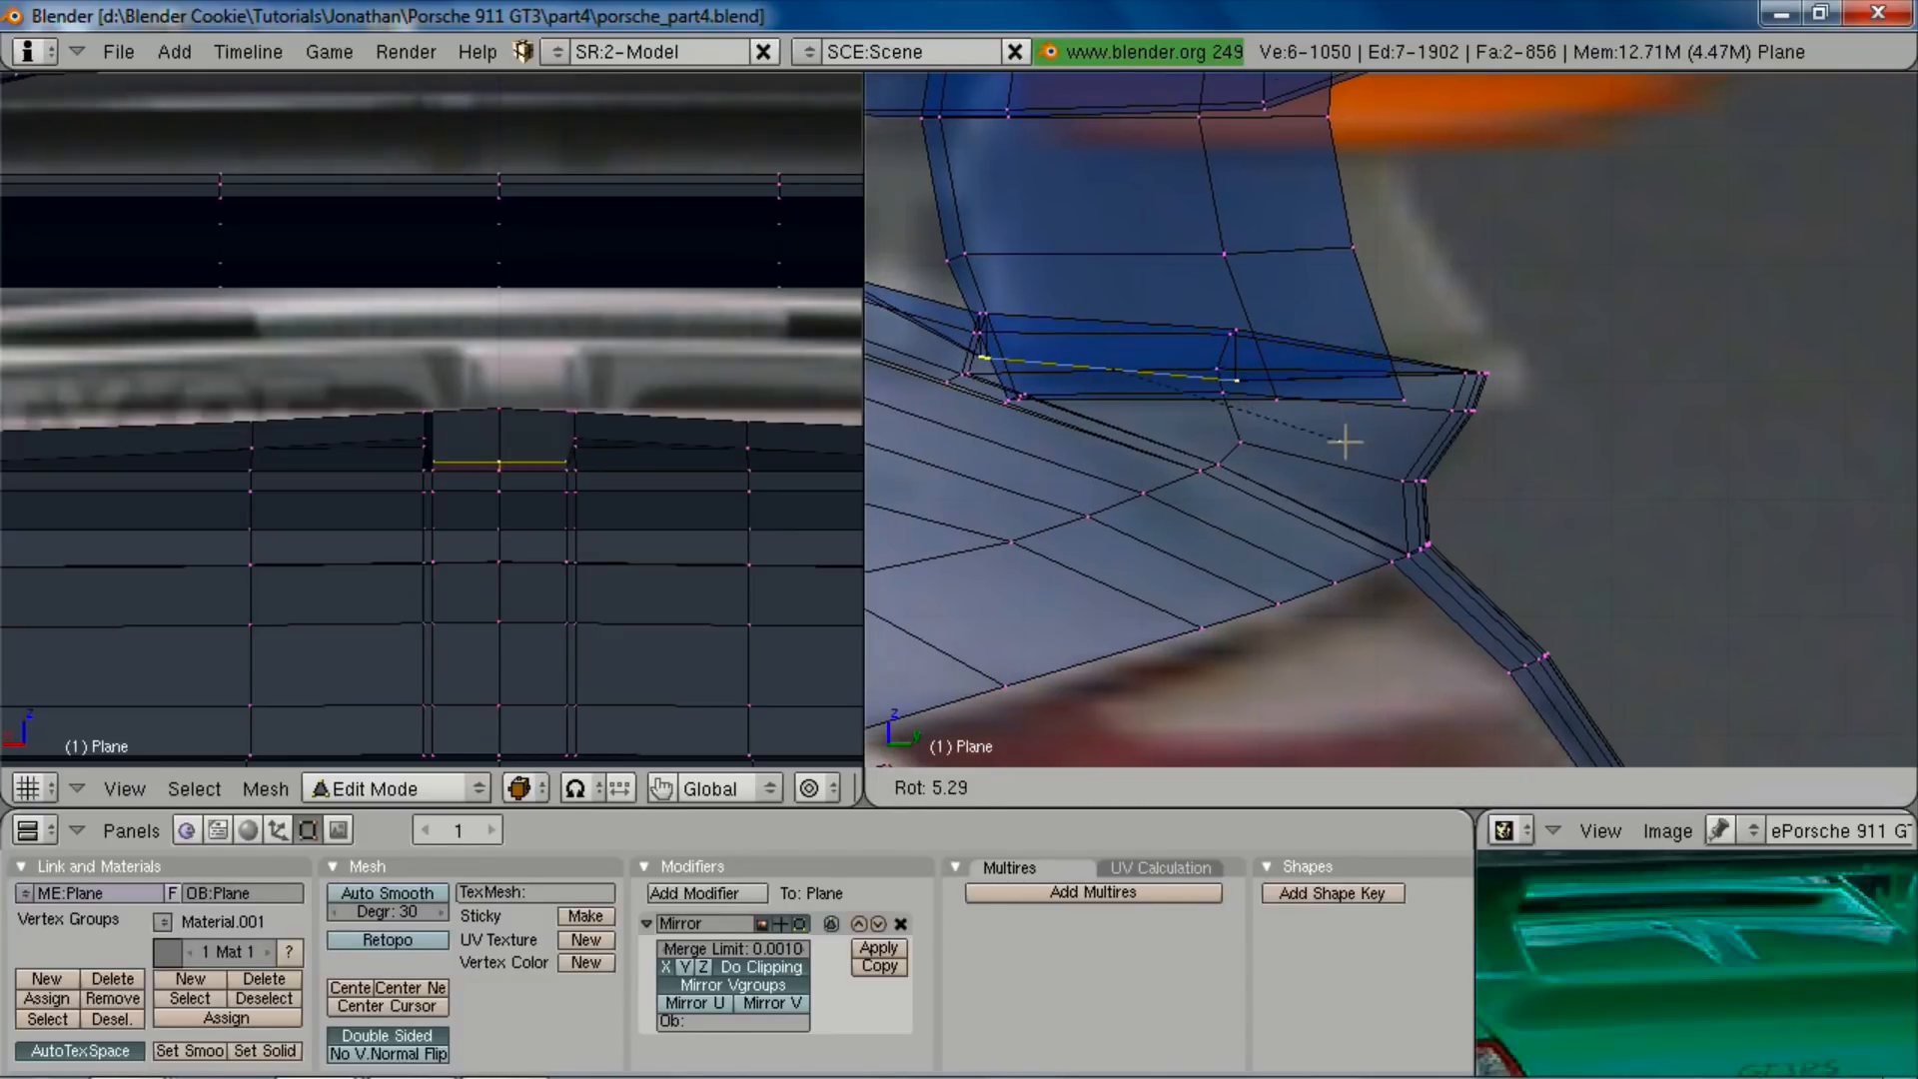
key(g)
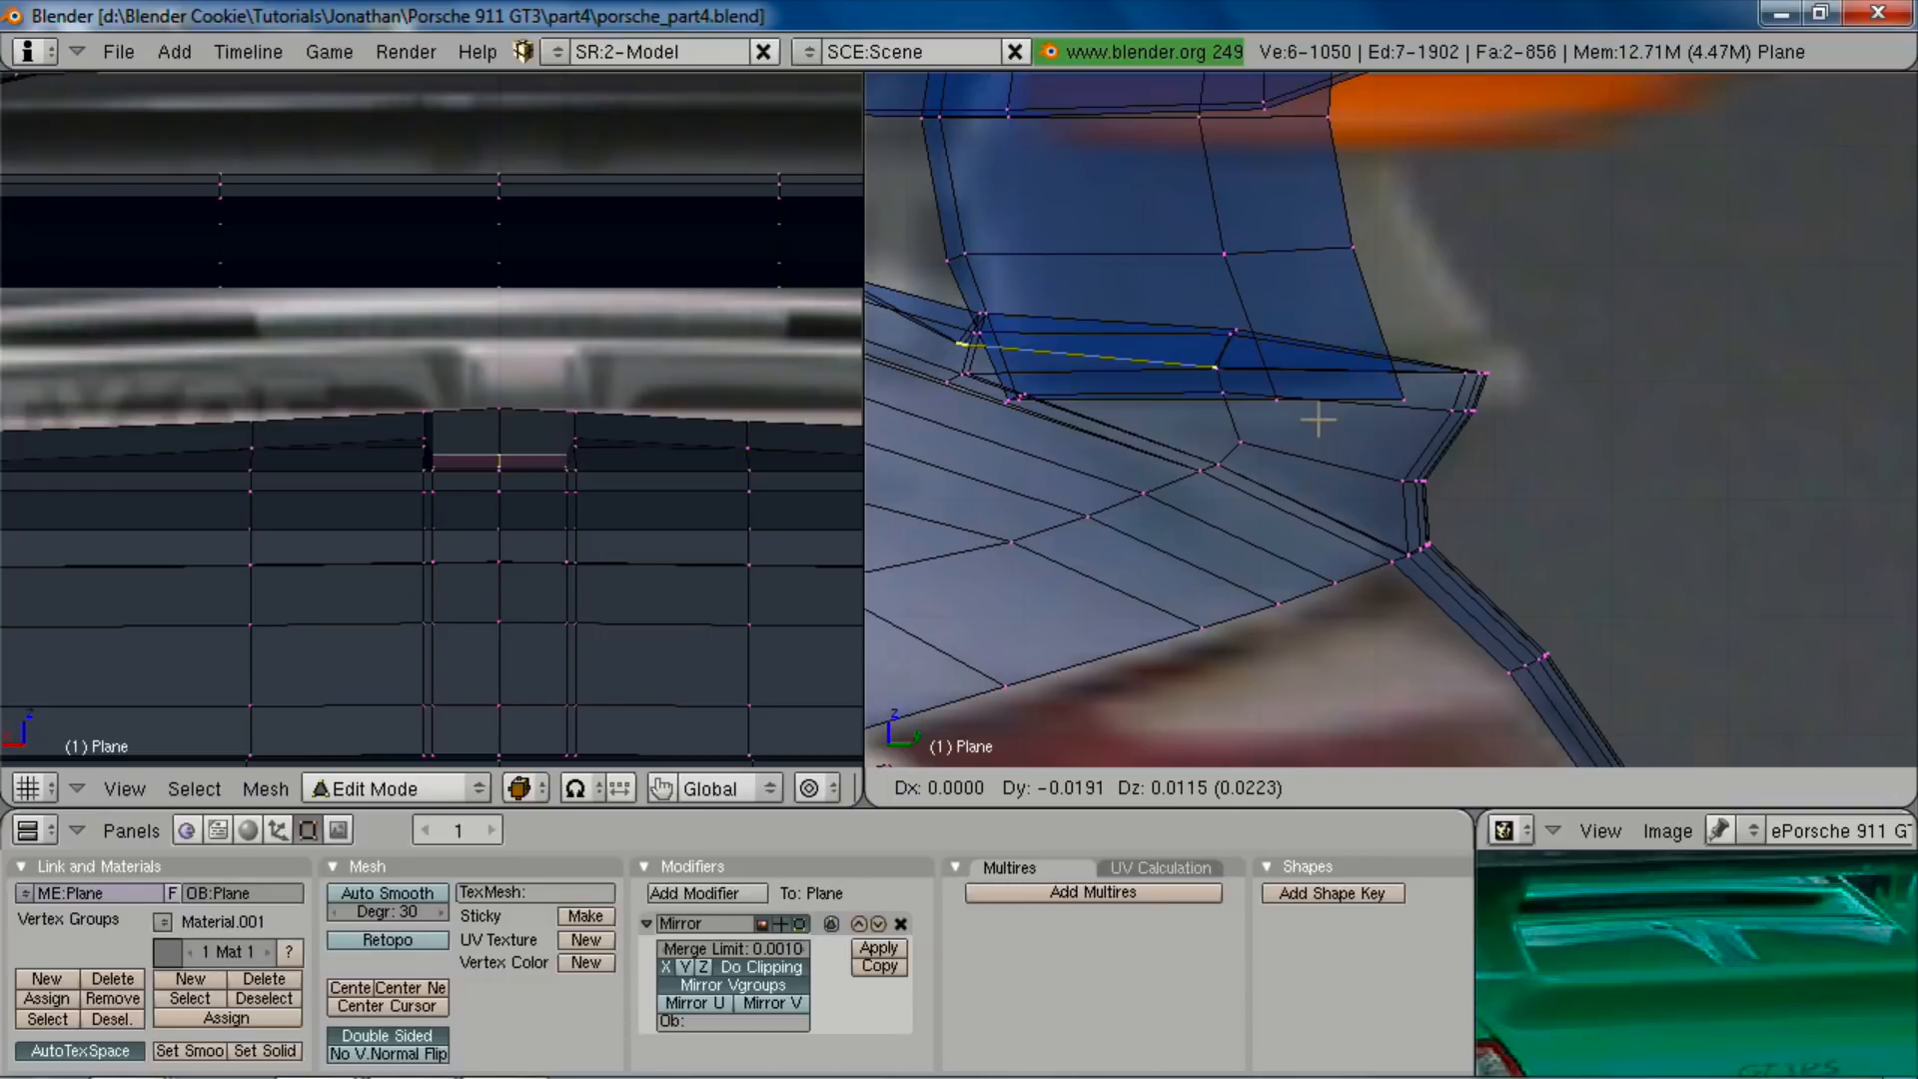
click(1320, 422)
Step: Select the face loops of the lid's raised centre strip and scale them down along X to narrow the strip
middle_drag(1349, 387, 1168, 559)
key(Tab)
scroll(1224, 409, down, 3)
scroll(1422, 490, down, 7)
scroll(1347, 477, up, 6)
key(Tab)
alt+shift+right_click(1208, 540)
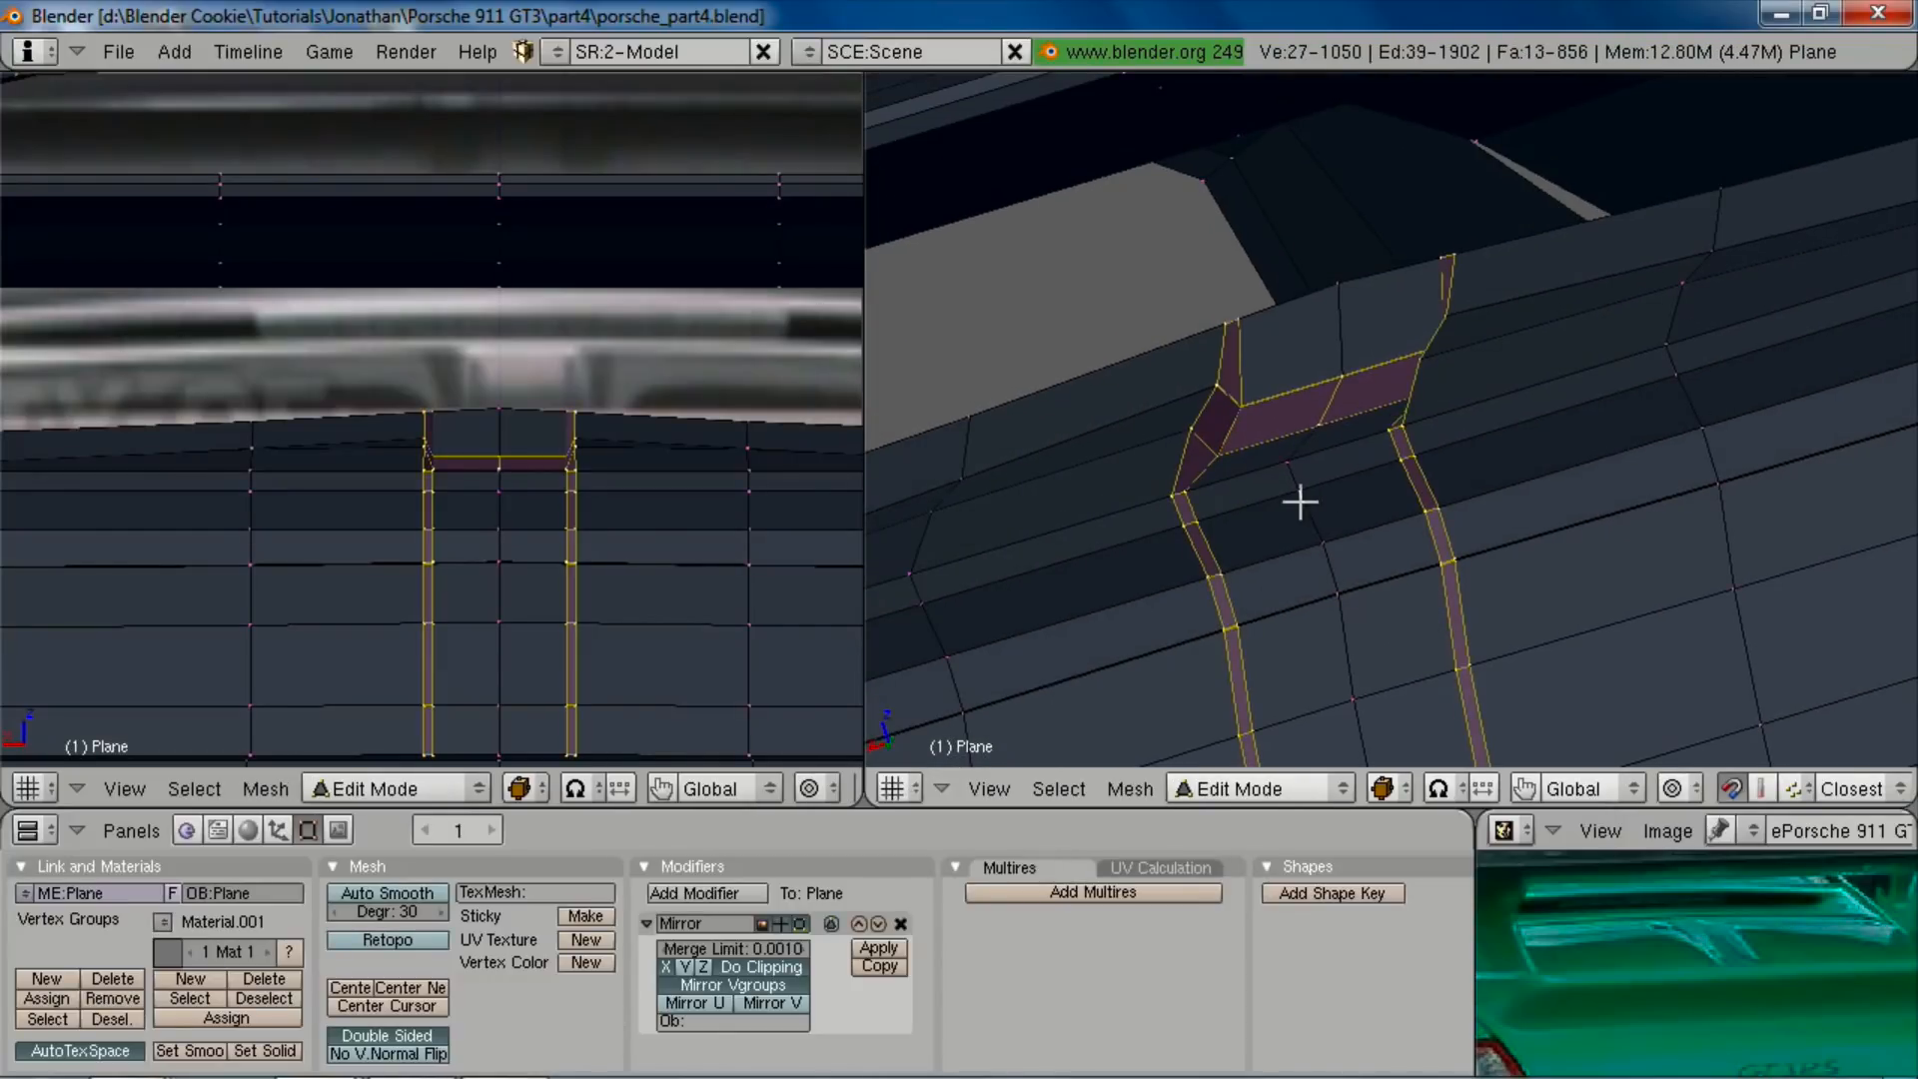
alt+shift+right_click(1308, 510)
key(s)
key(x)
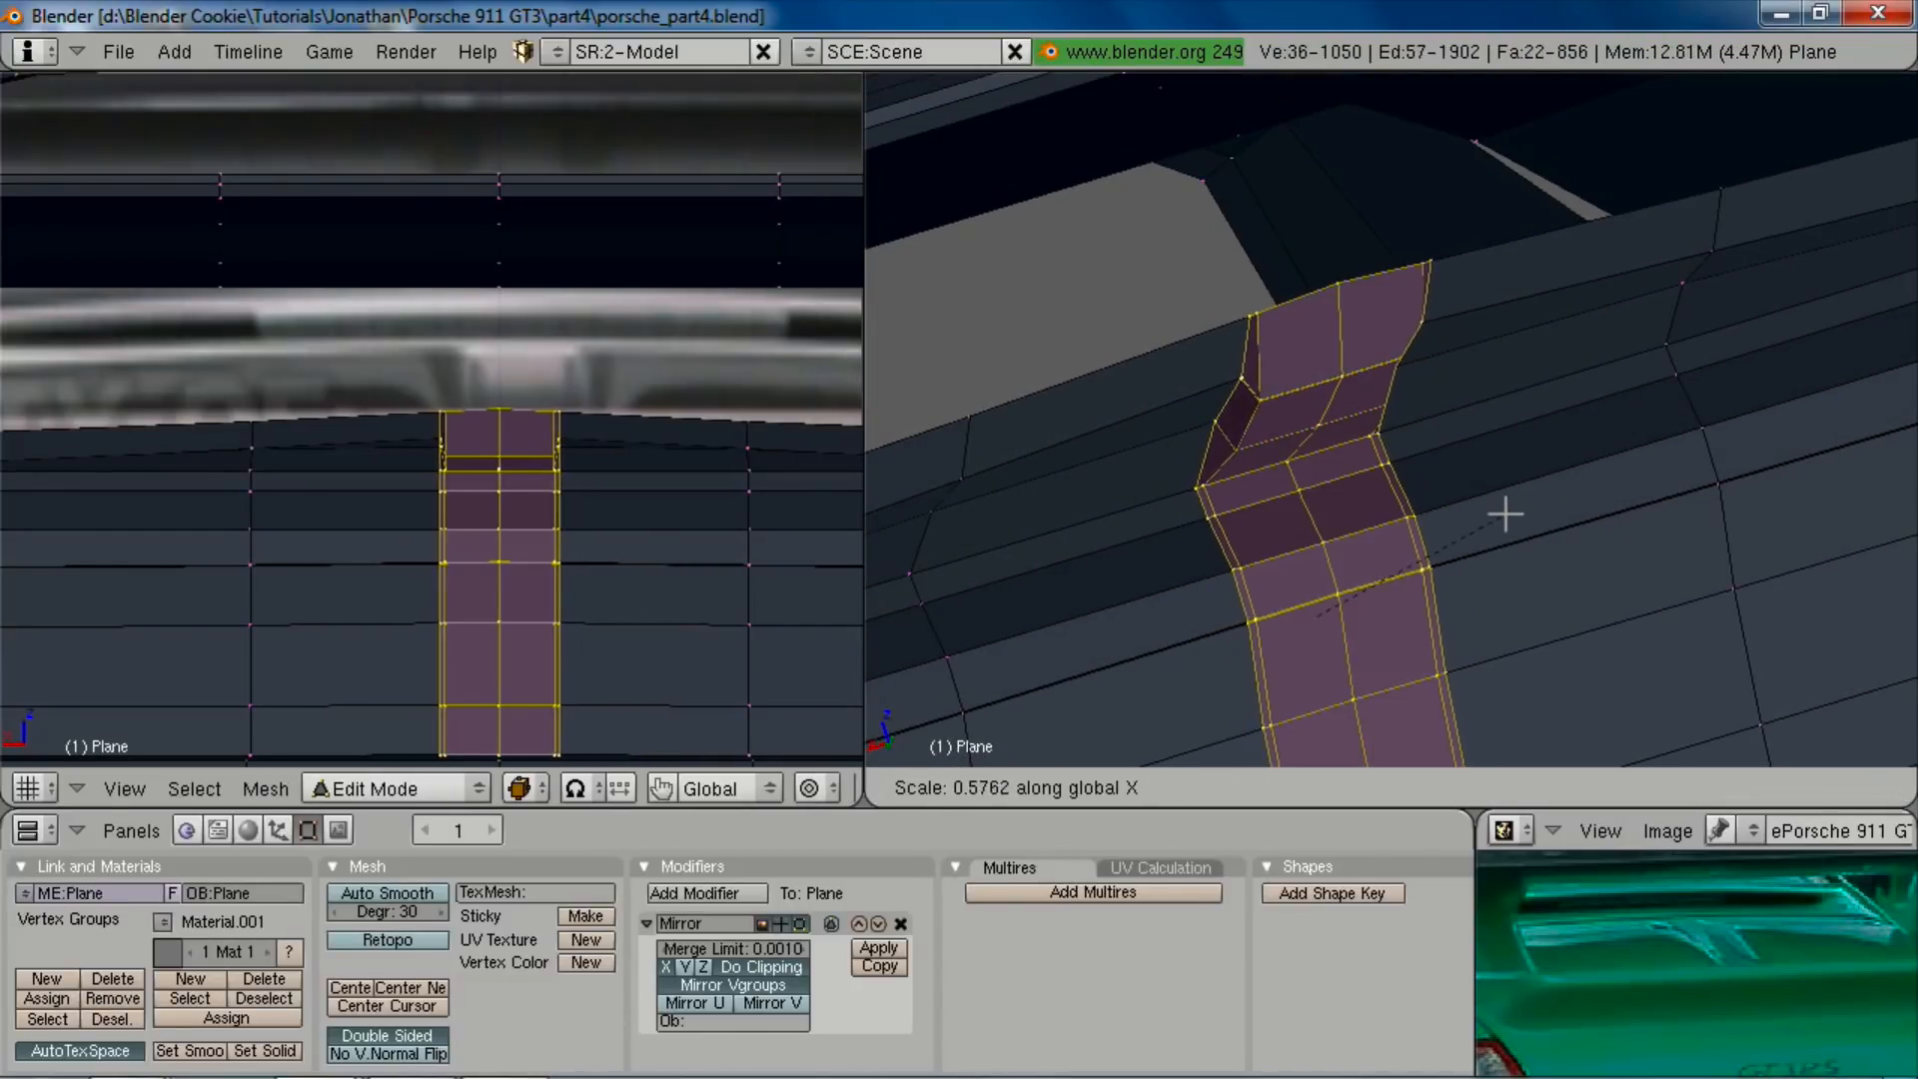
click(1455, 463)
Step: Deselect everything and add an edge loop running across the width of the lid's top surface
middle_drag(1455, 462, 1578, 649)
key(Tab)
key(Tab)
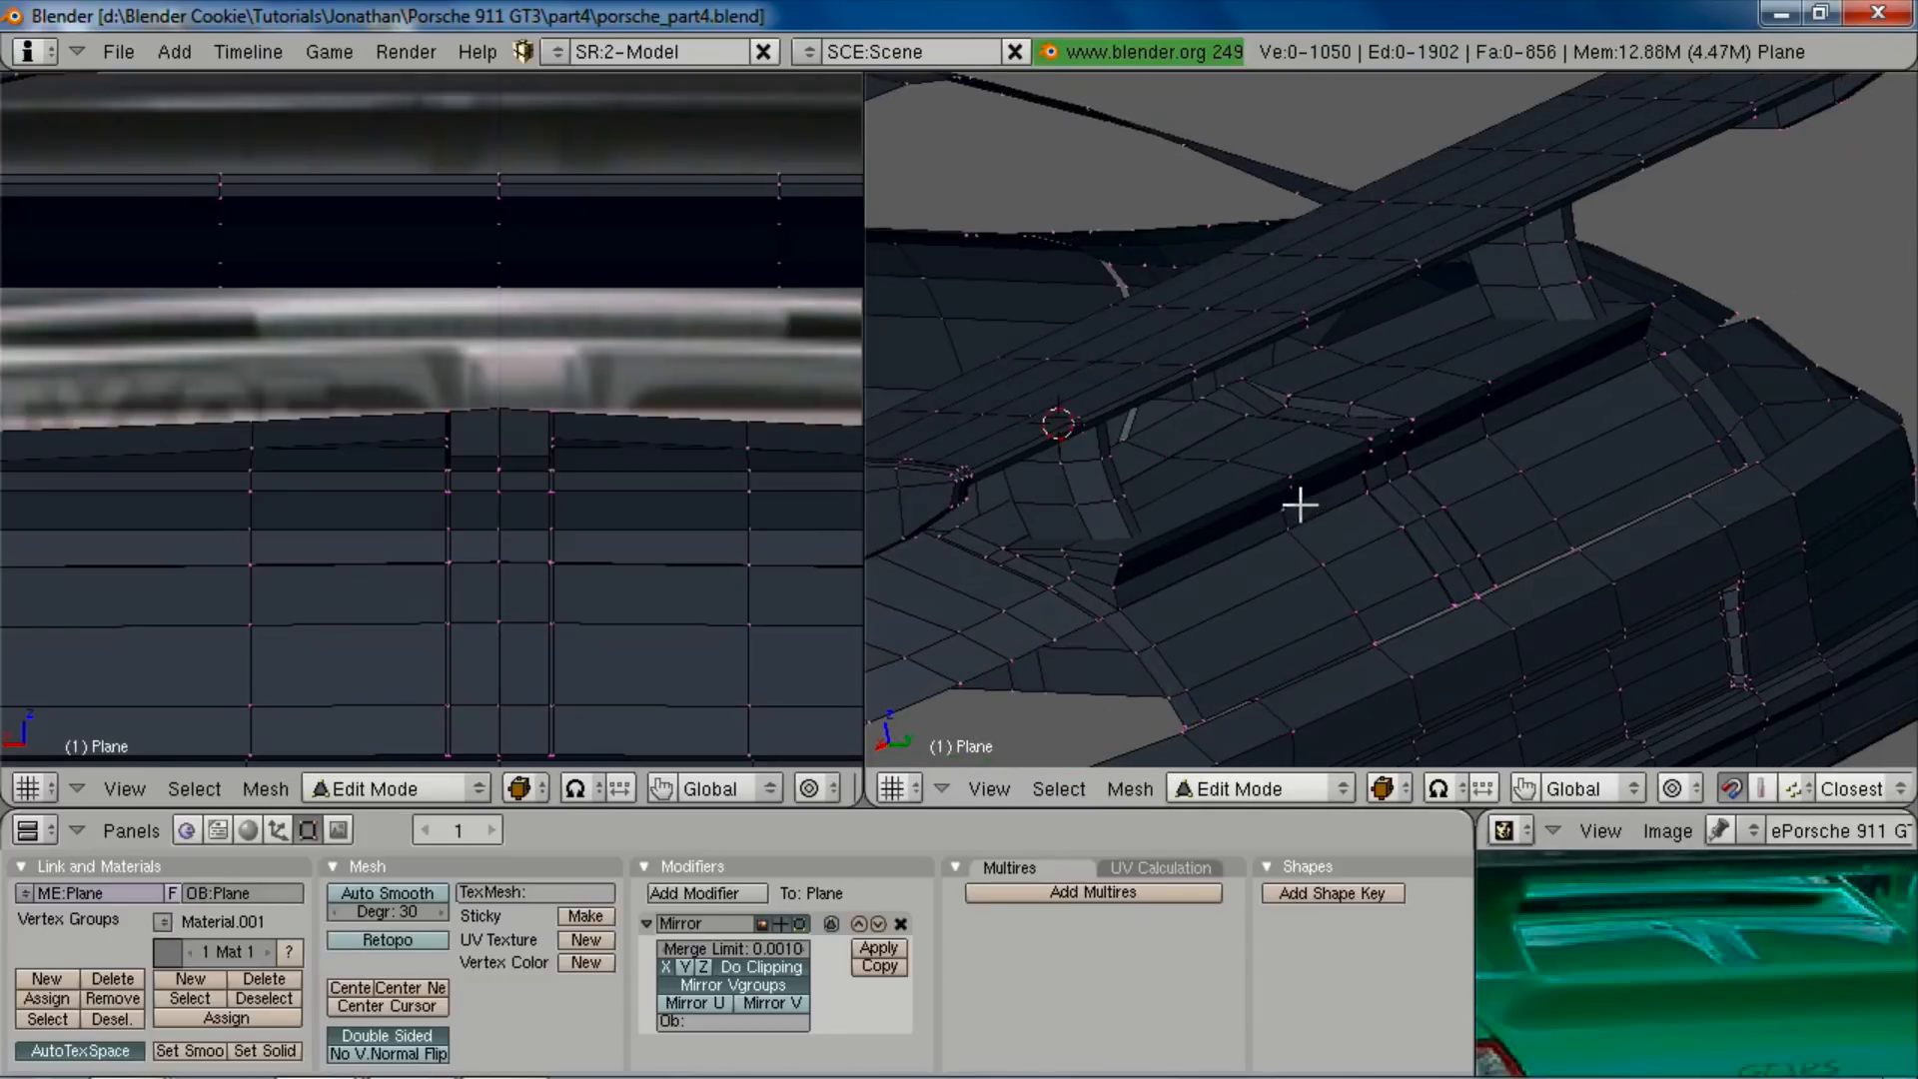
key(a)
key(a)
middle_drag(1297, 501, 1701, 170)
key(ctrl+r)
click(1339, 319)
click(1333, 319)
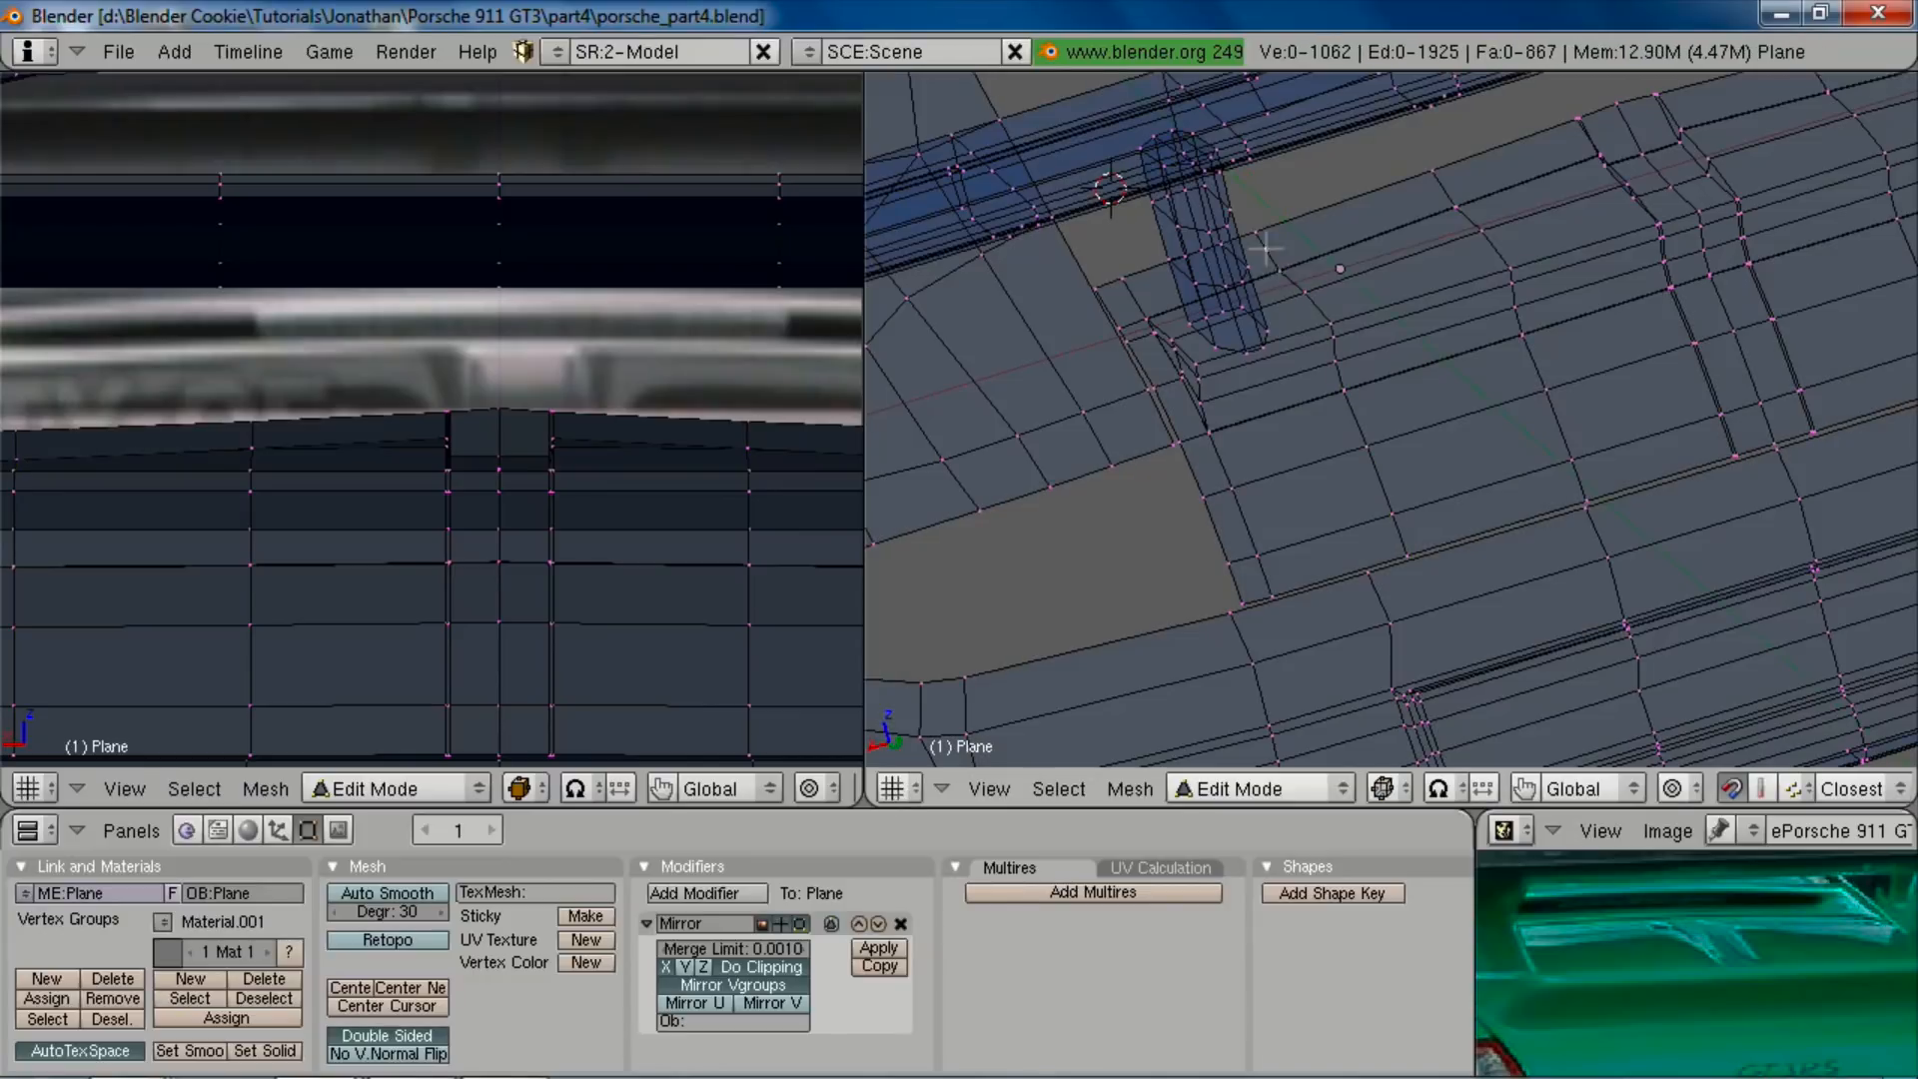
Step: Select the faces on the lid's outer top surface beside the wing strut and raise them about 0.022 along Z
drag(1338, 299, 1339, 300)
key(b)
drag(1546, 260, 1546, 260)
middle_drag(1546, 260, 1485, 325)
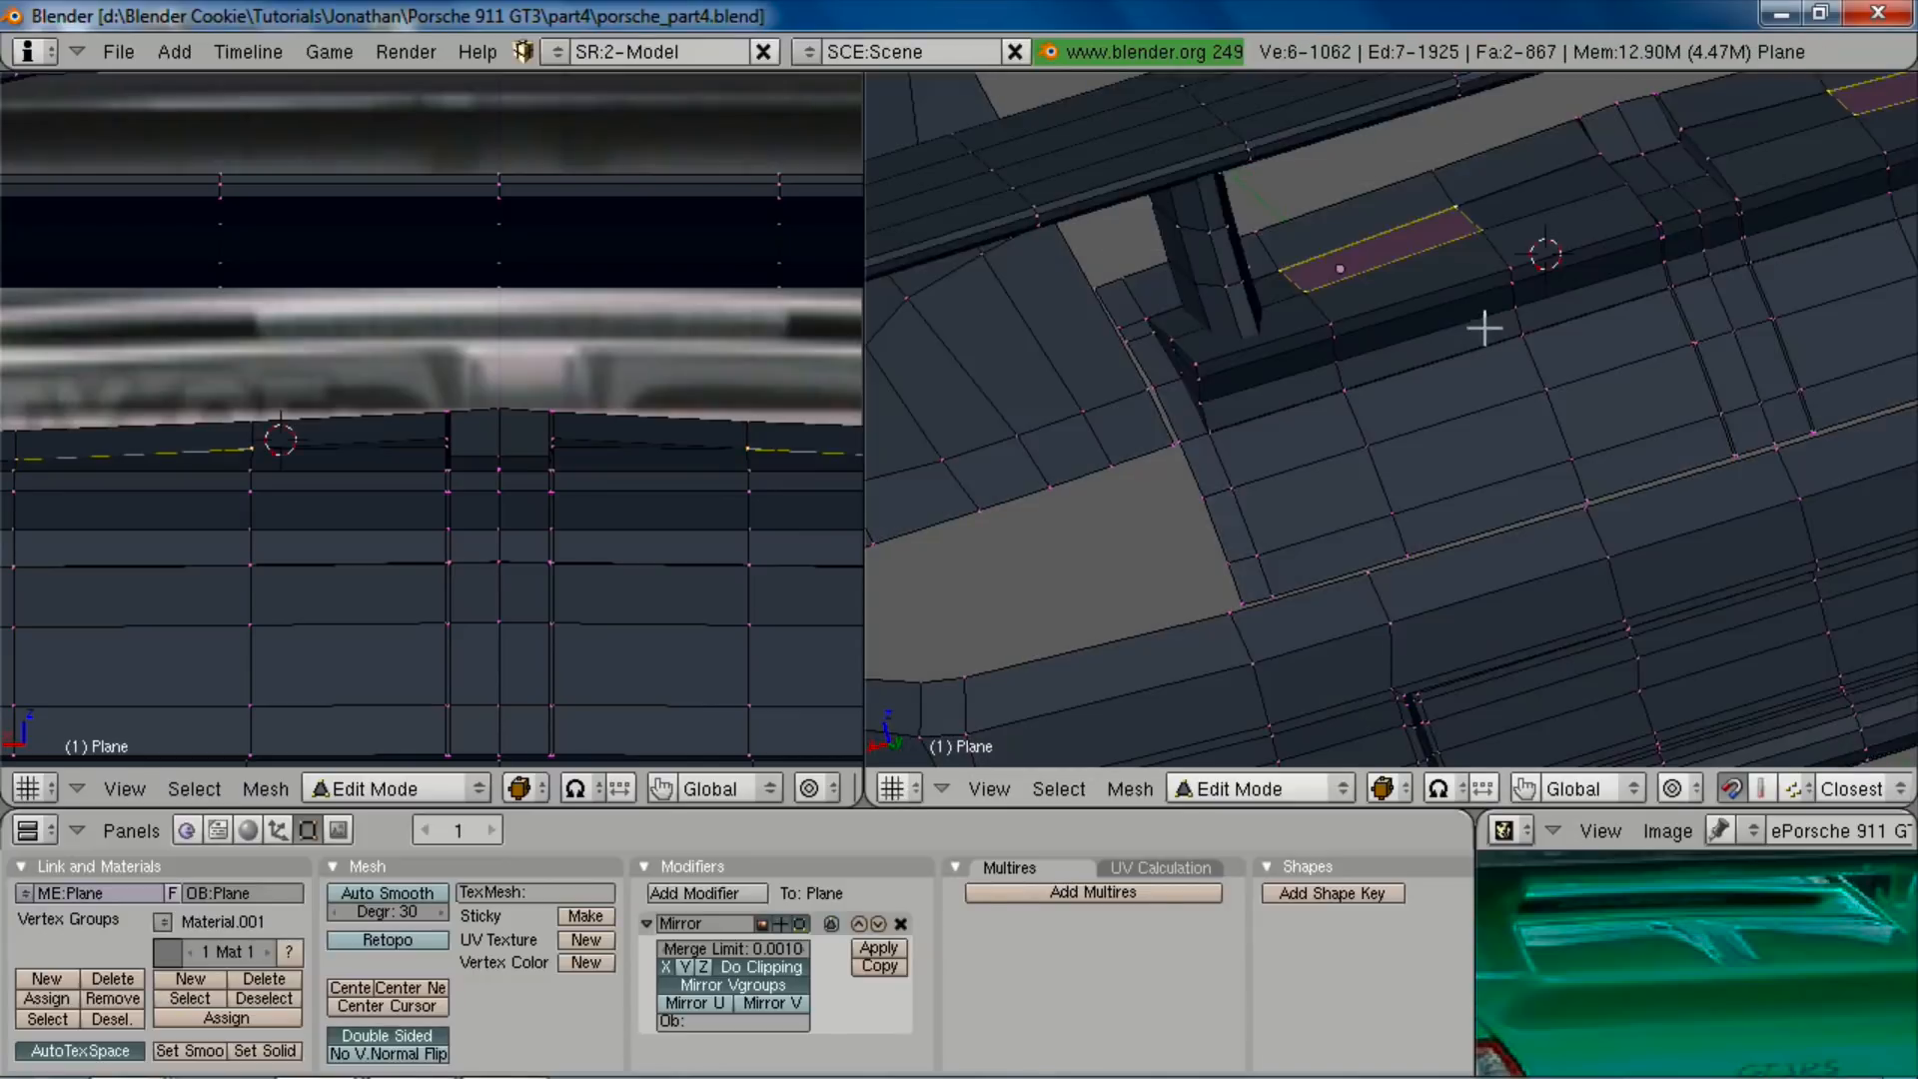
key(g)
key(z)
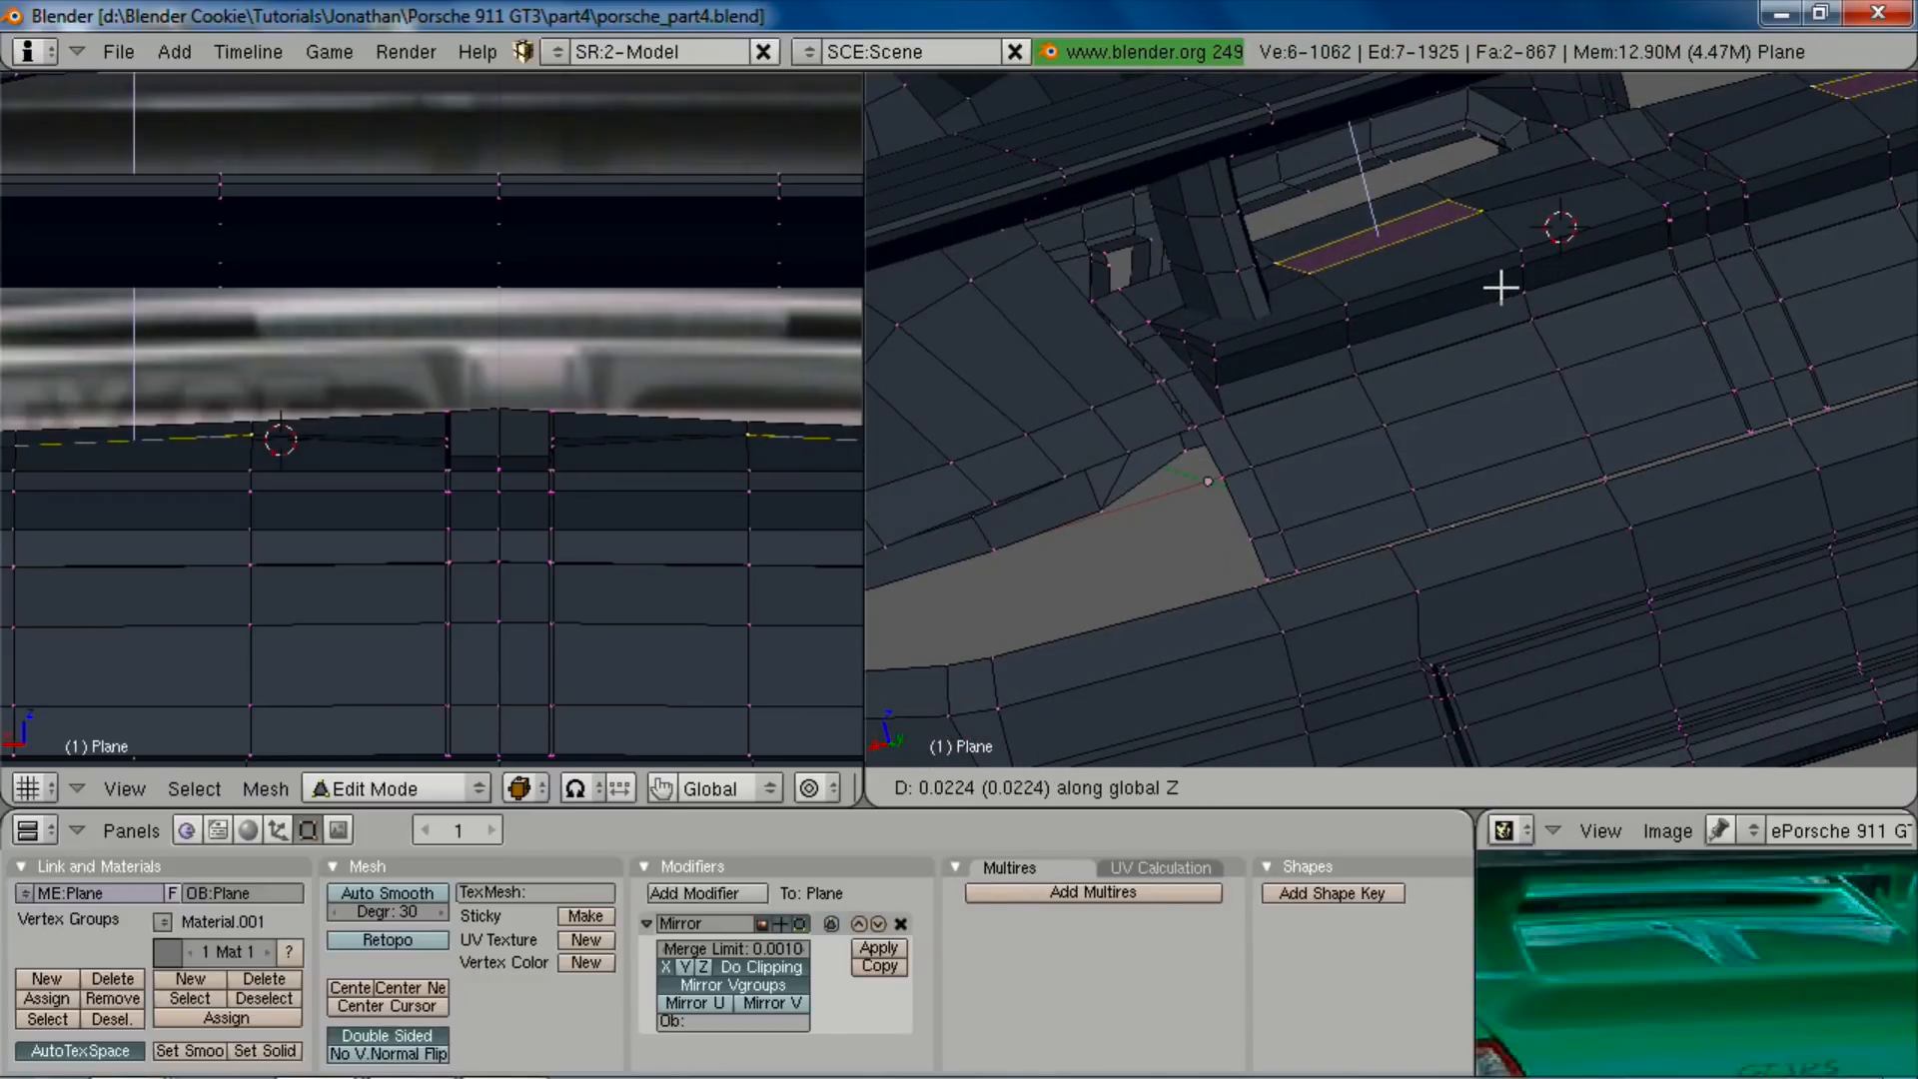
click(1498, 291)
Step: Select the two vertices on the side edge of the centre recess and raise them about 0.012 along Z
middle_drag(1494, 295, 1452, 335)
key(a)
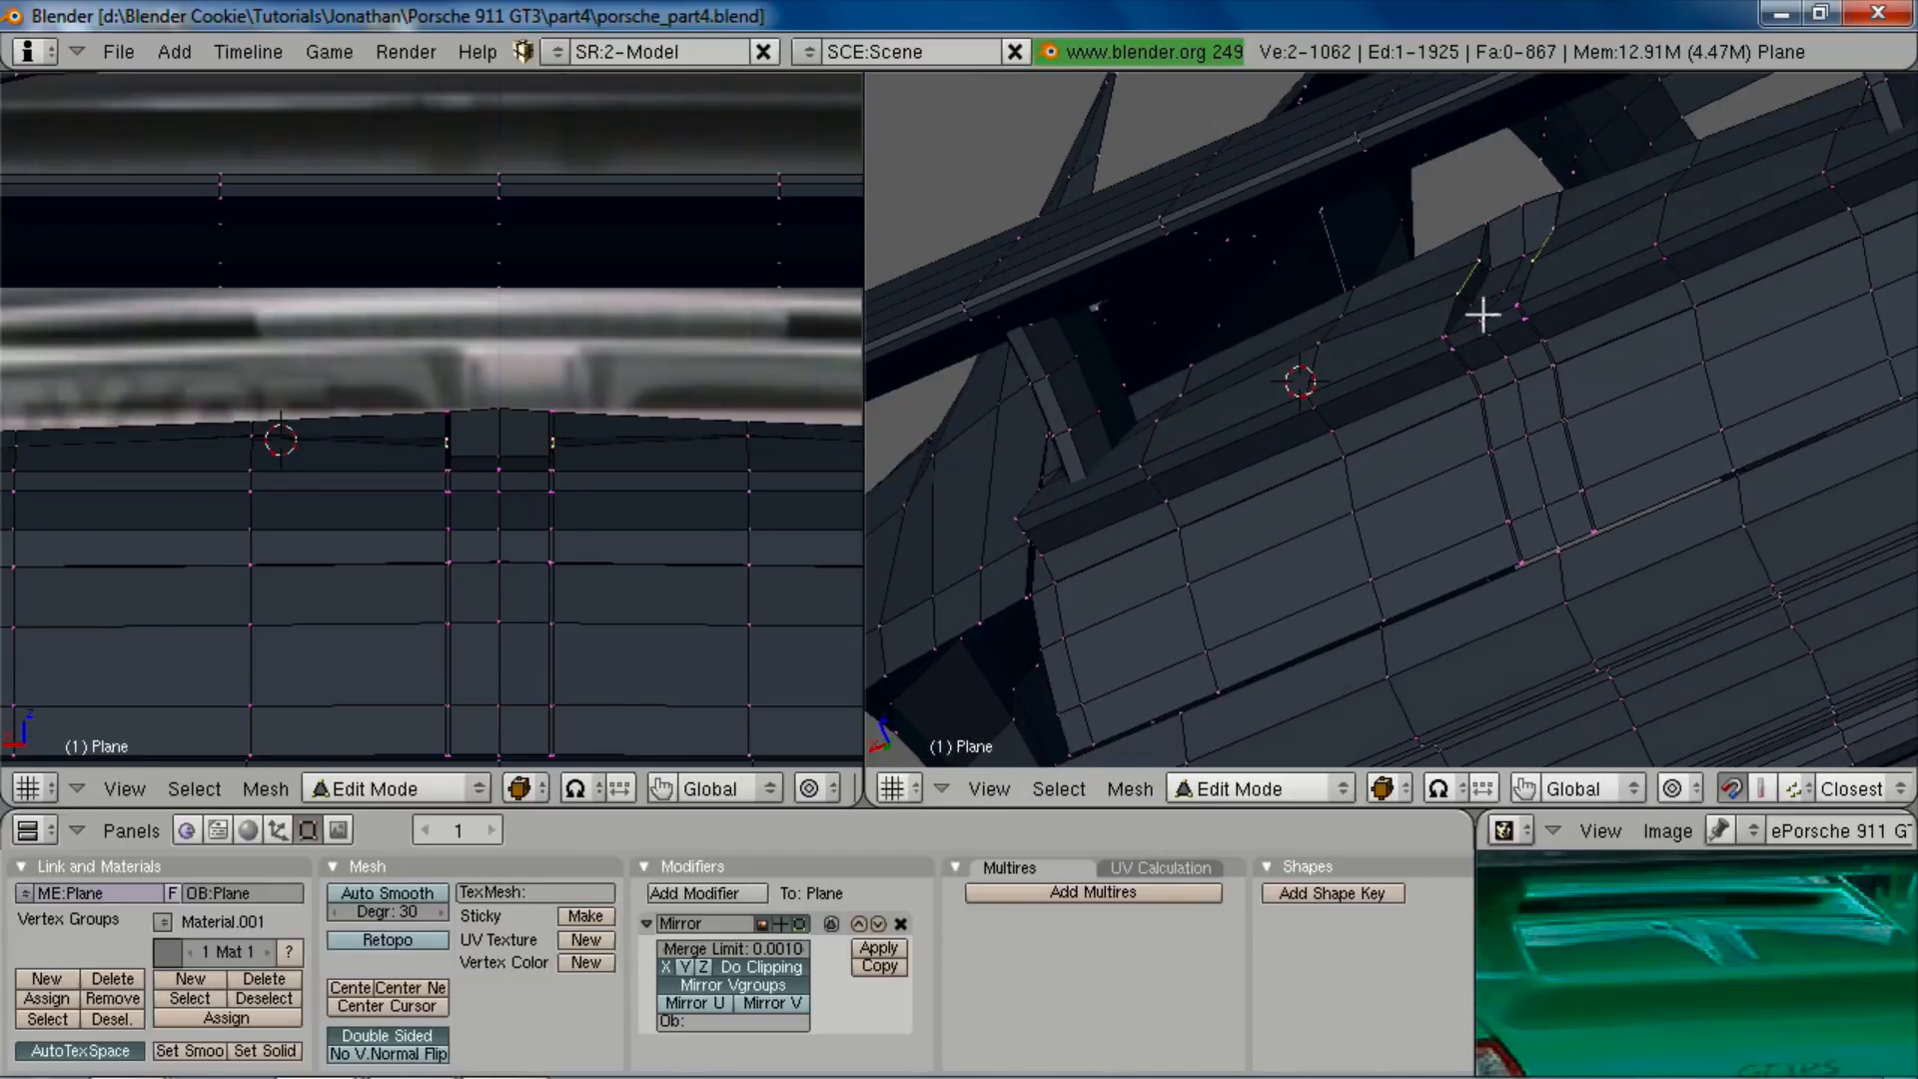
key(g)
key(z)
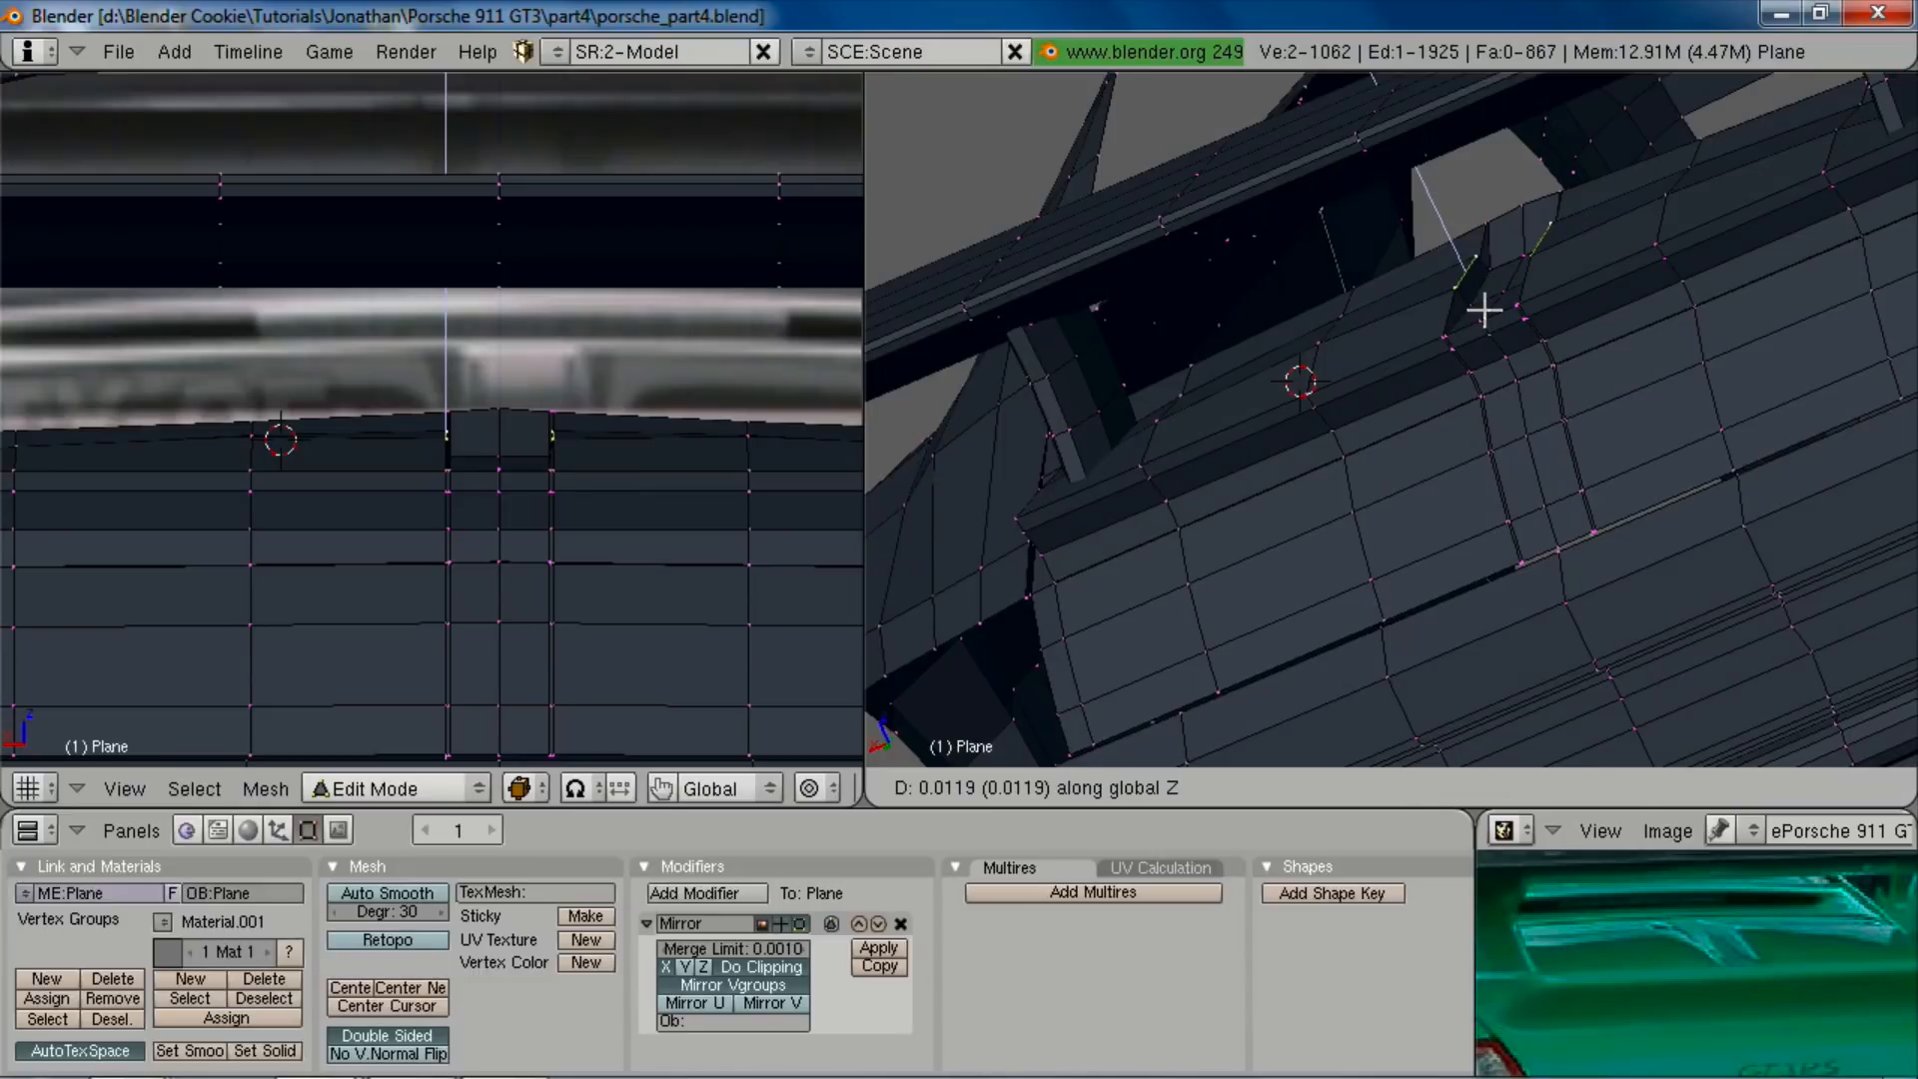
click(1485, 311)
Step: Examine the reshaped lid from a distance and close up beneath the rear wing
key(Tab)
middle_drag(1401, 412, 1438, 429)
scroll(1489, 363, down, 5)
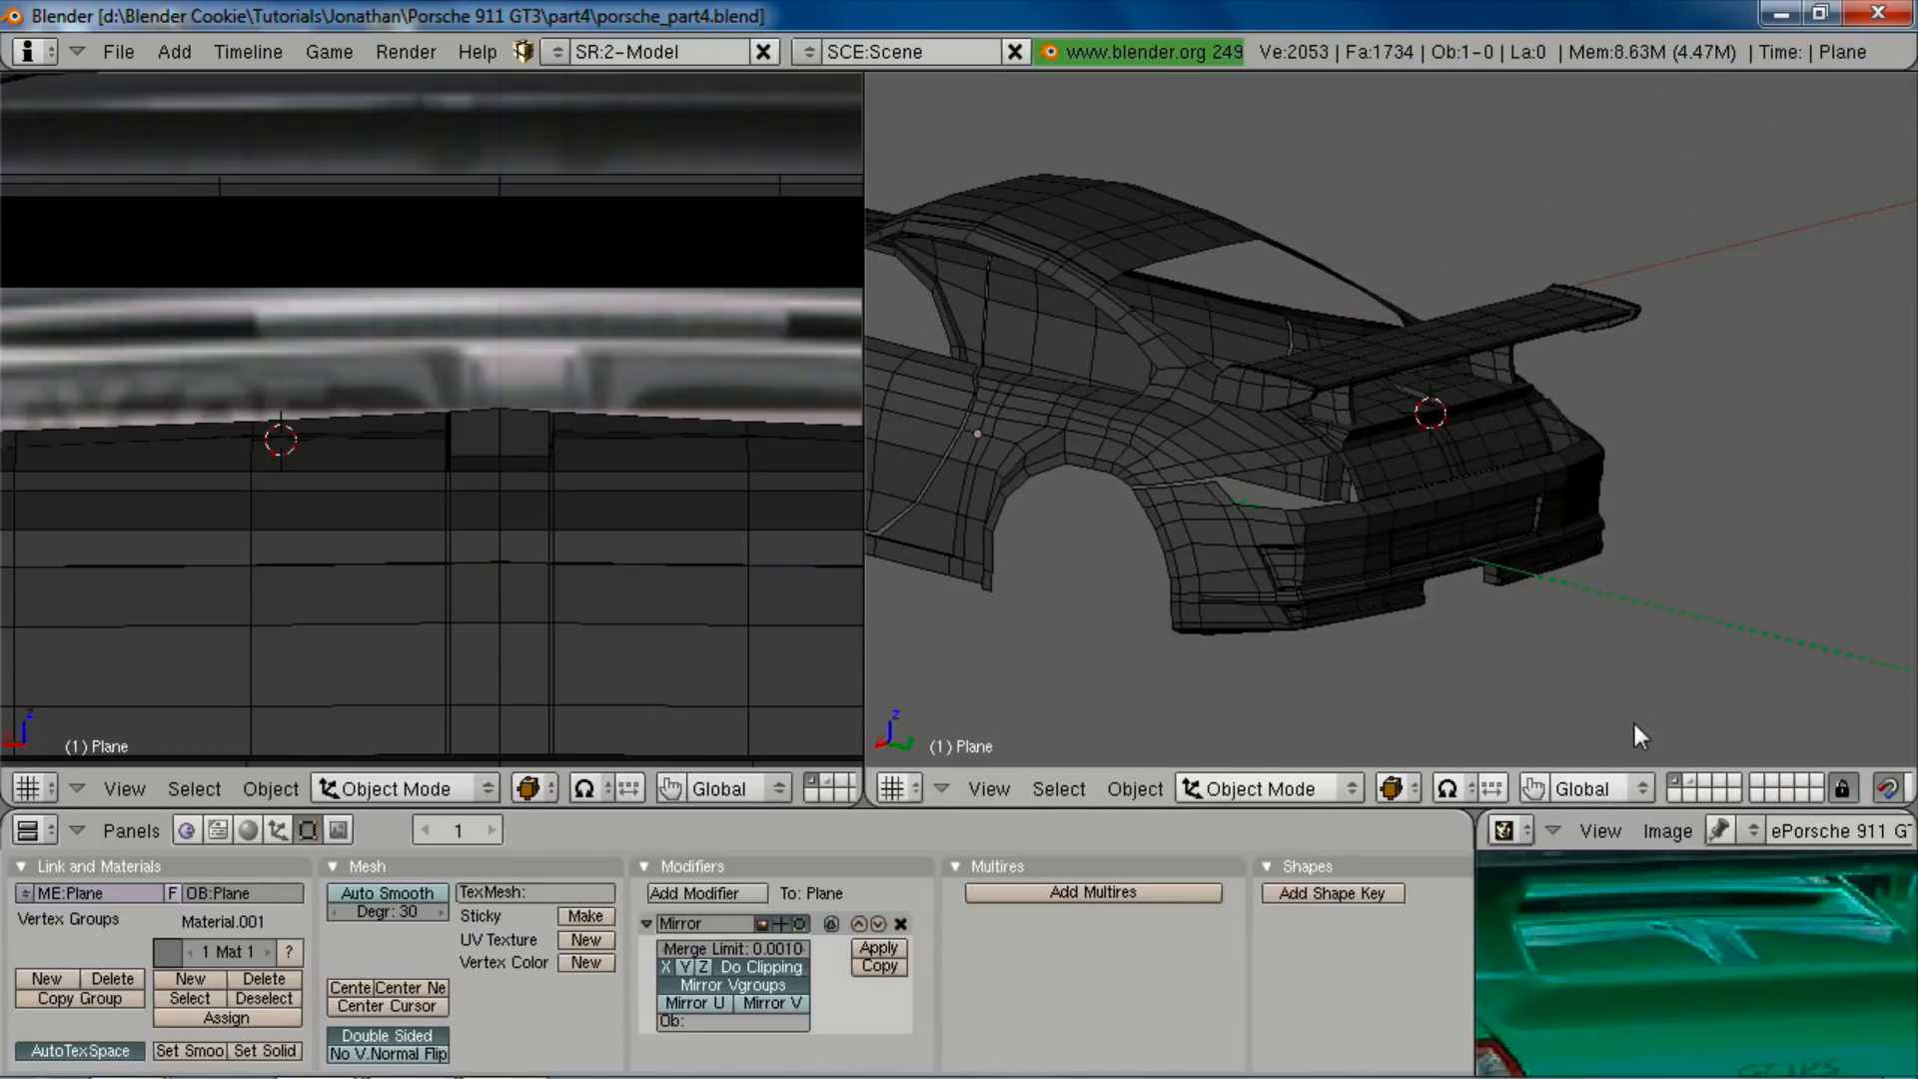
scroll(1500, 449, up, 8)
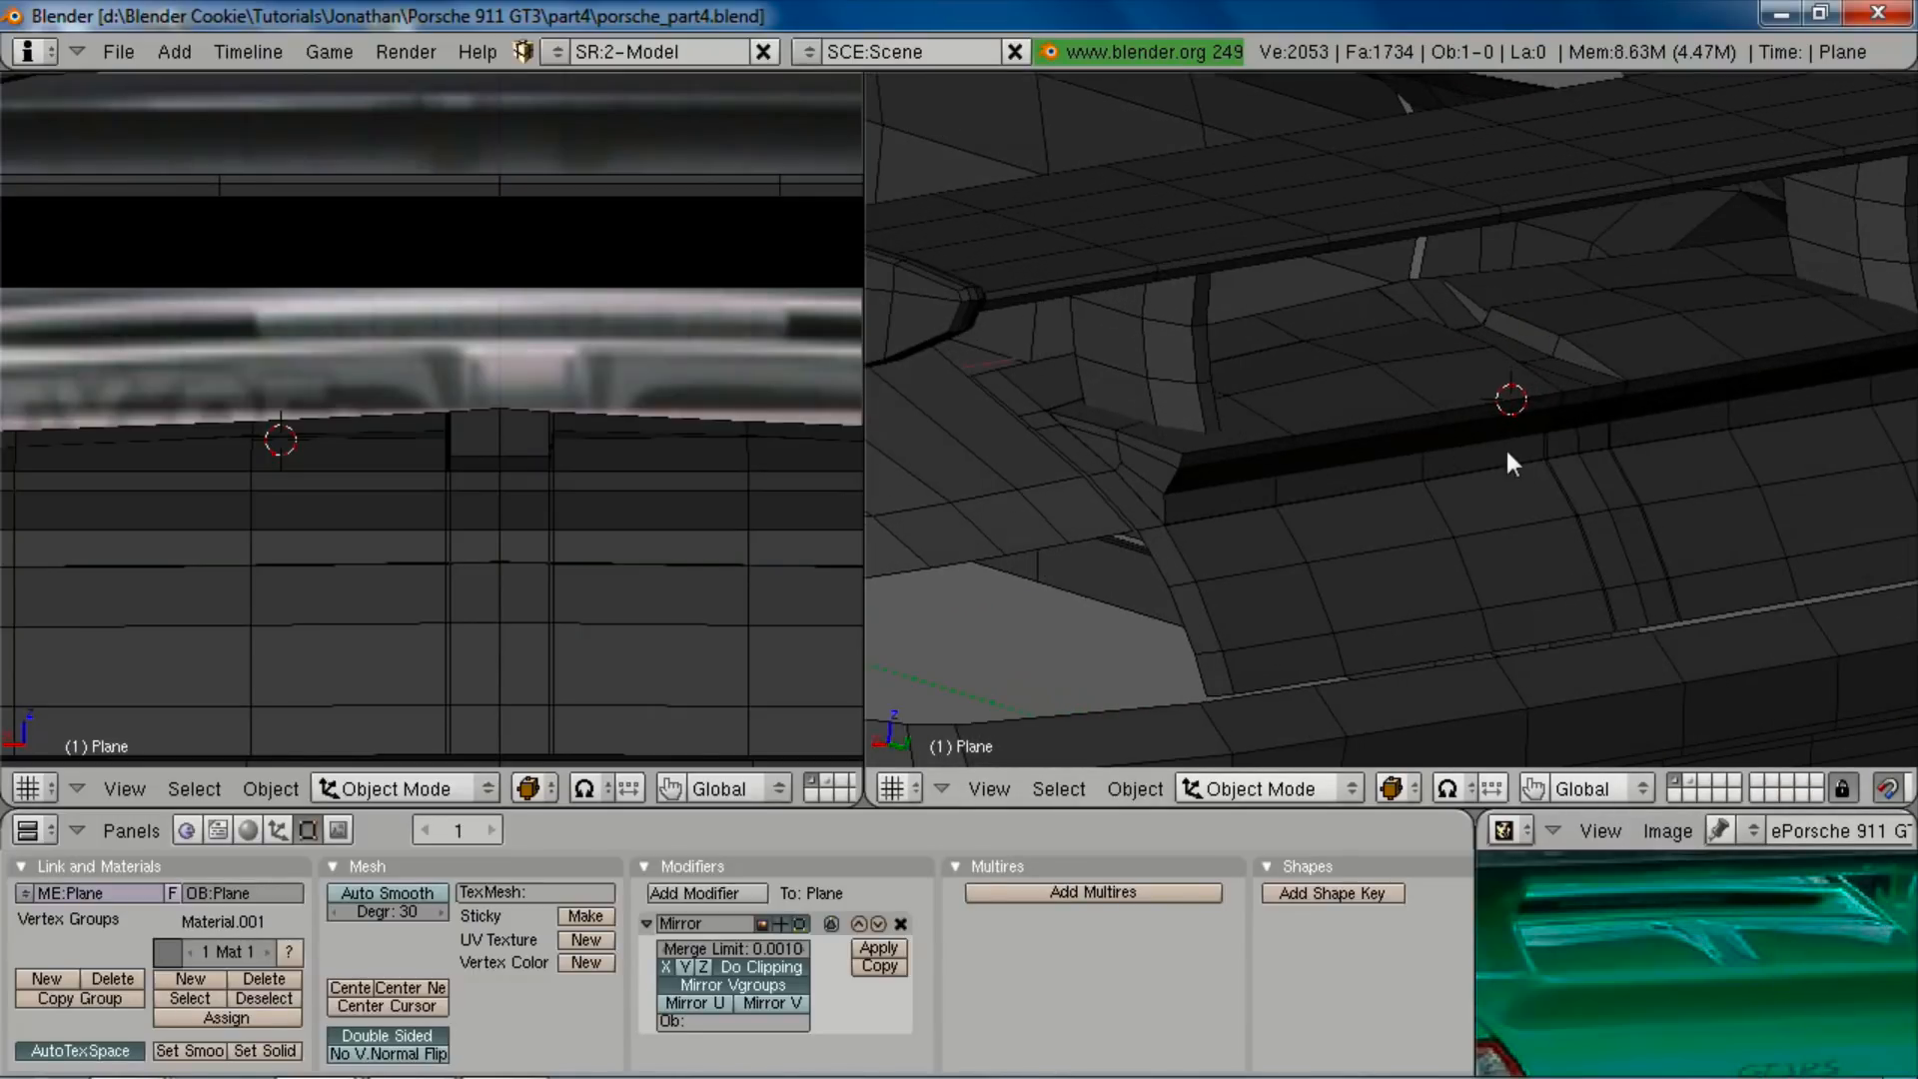
scroll(1458, 454, up, 2)
key(Tab)
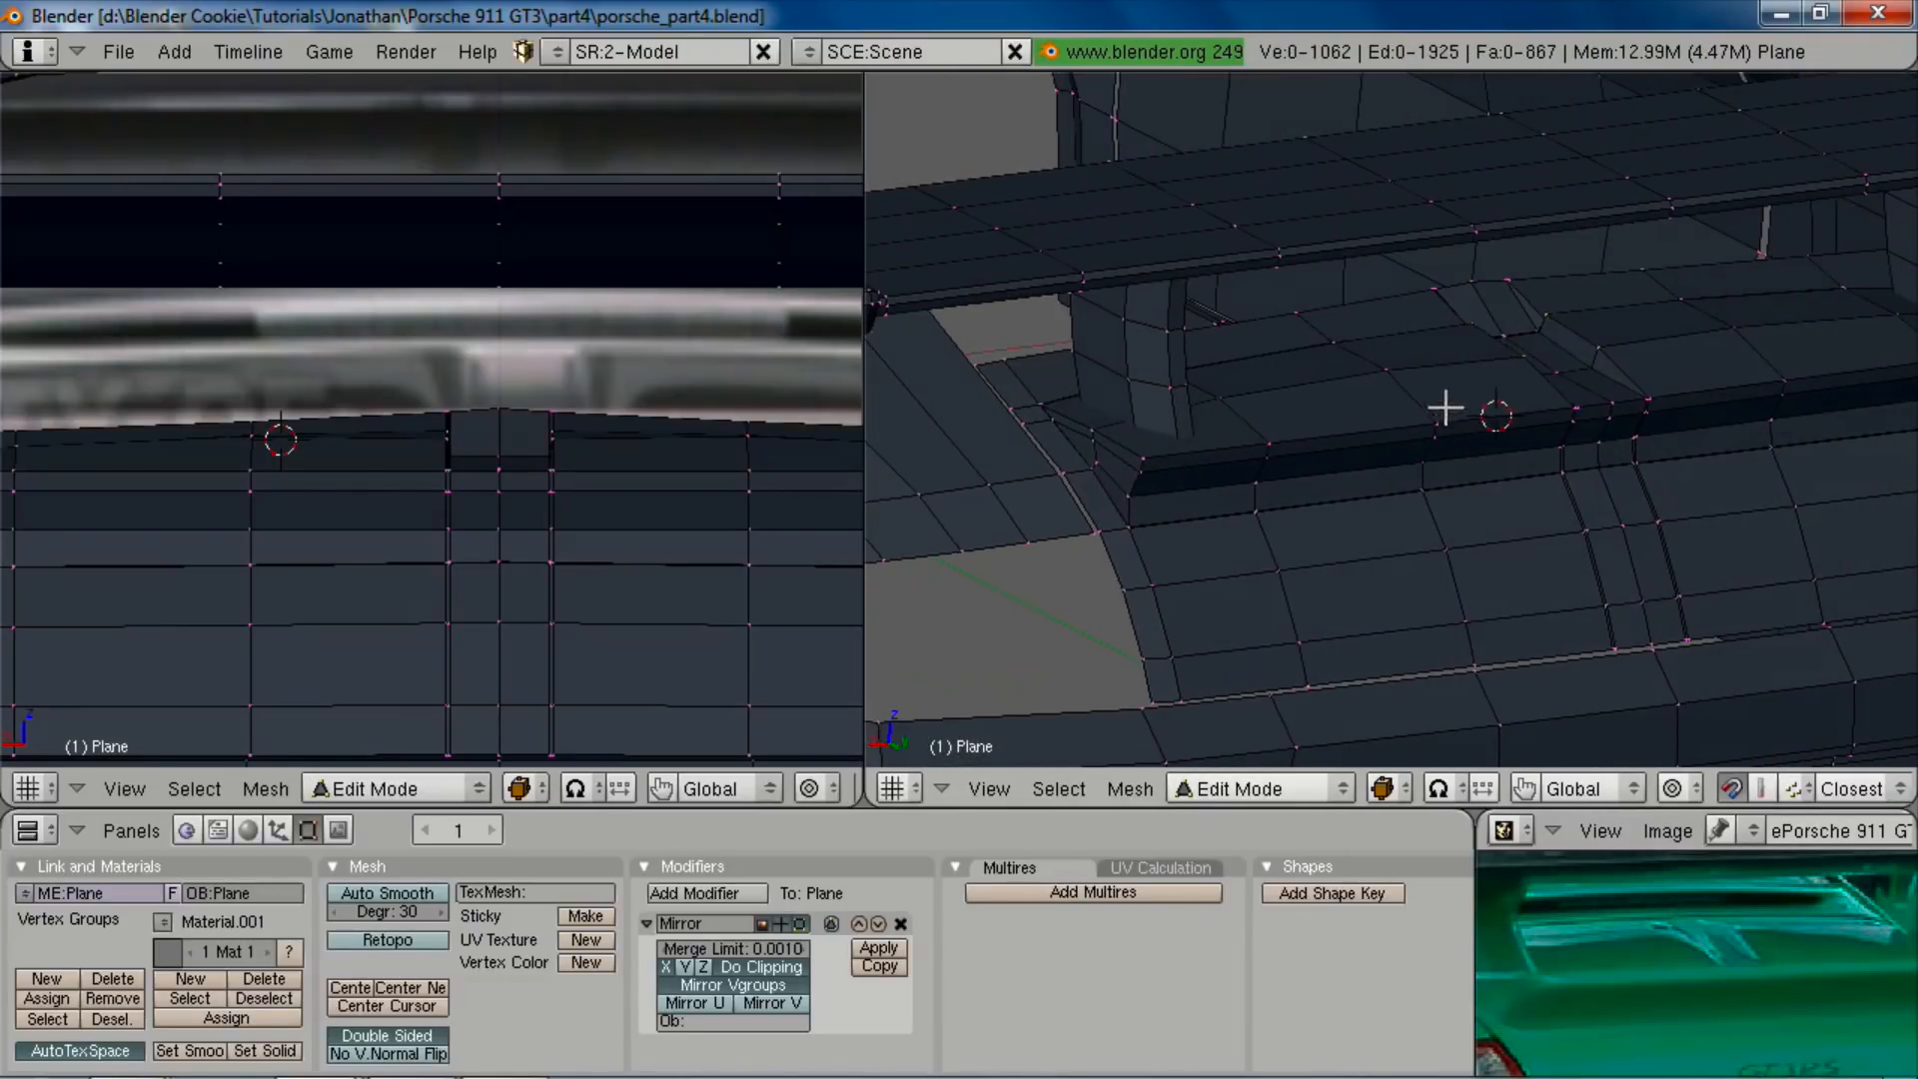
key(ctrl+r)
key(Escape)
Step: Box-select the vertices across the middle of the centre recess and raise them about 0.022 along Z
mouse_move(1572, 393)
middle_down()
mouse_move(1442, 432)
mouse_move(1335, 432)
mouse_move(1388, 510)
mouse_move(1365, 441)
mouse_move(1292, 424)
mouse_move(1285, 466)
mouse_move(1245, 432)
mouse_move(1507, 440)
mouse_move(1630, 409)
mouse_move(1584, 359)
mouse_move(1543, 416)
mouse_move(1443, 392)
middle_up()
key(z)
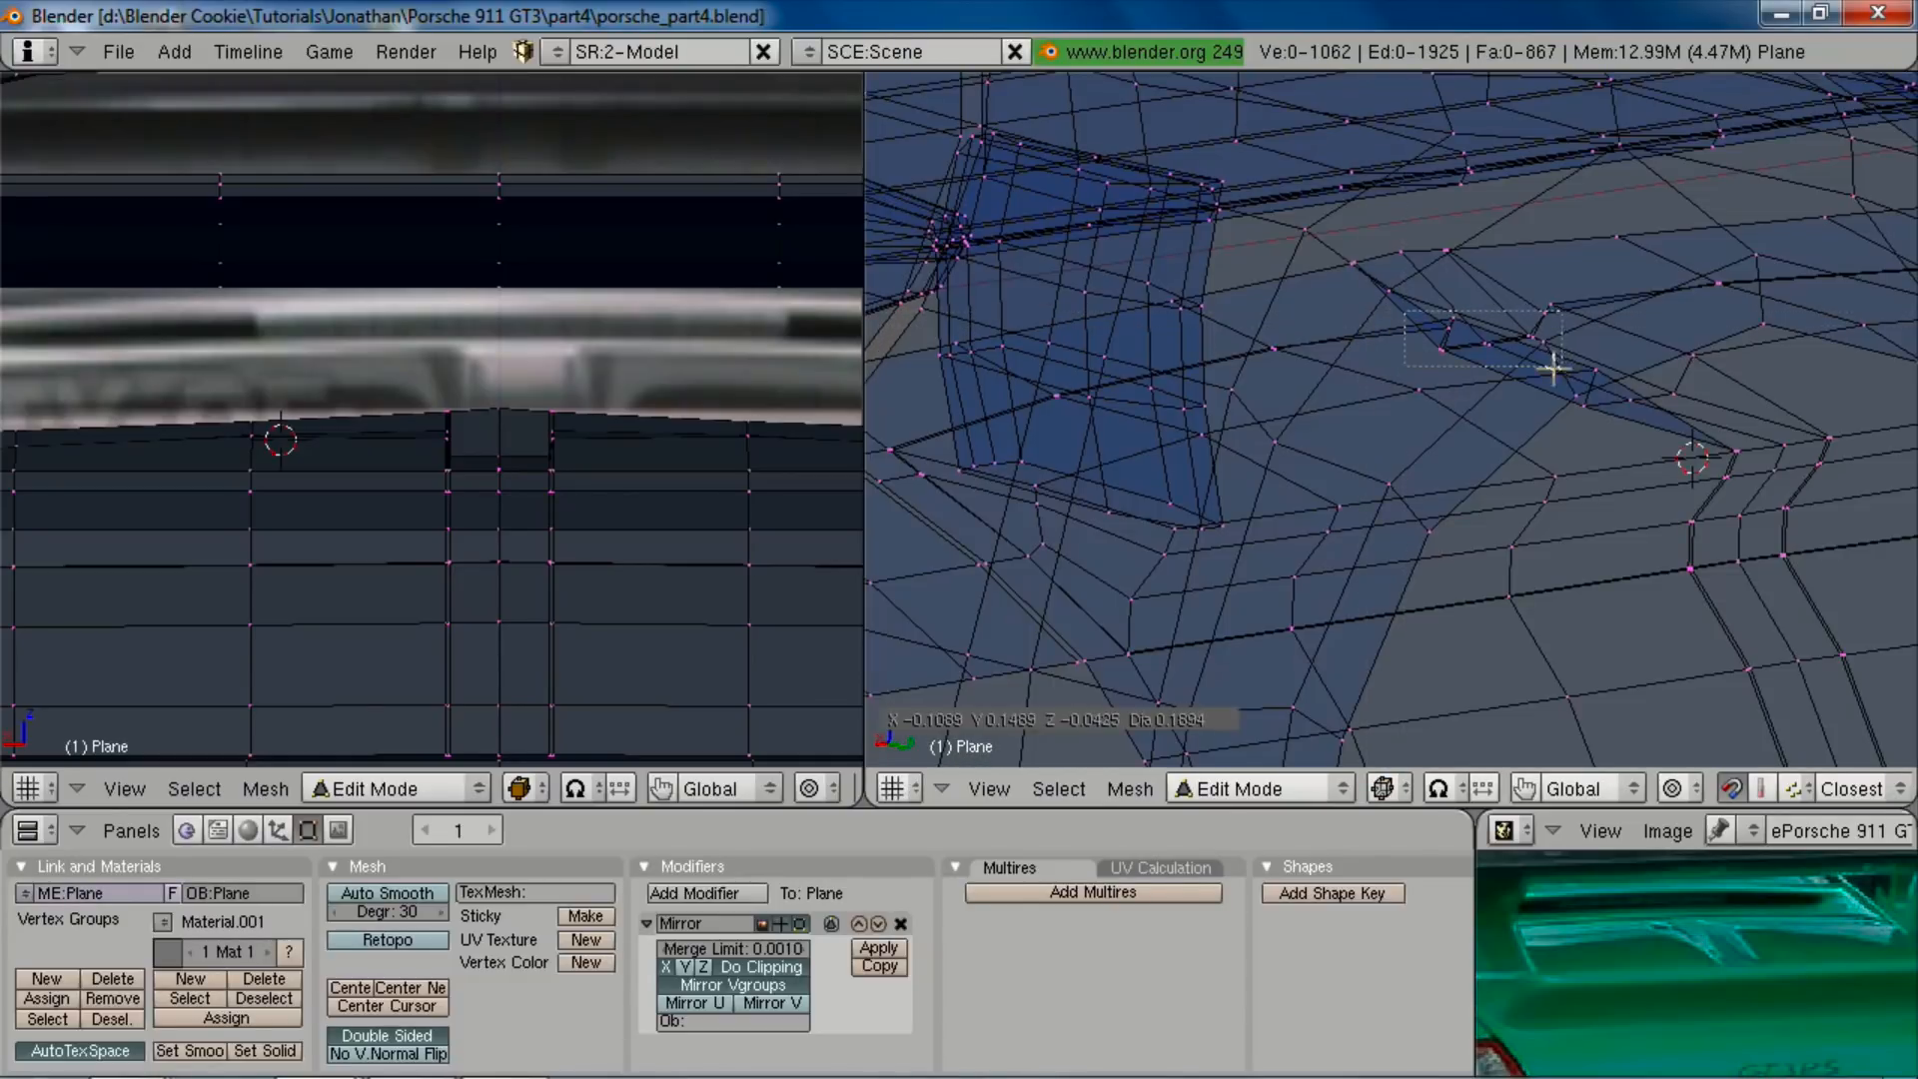
key(z)
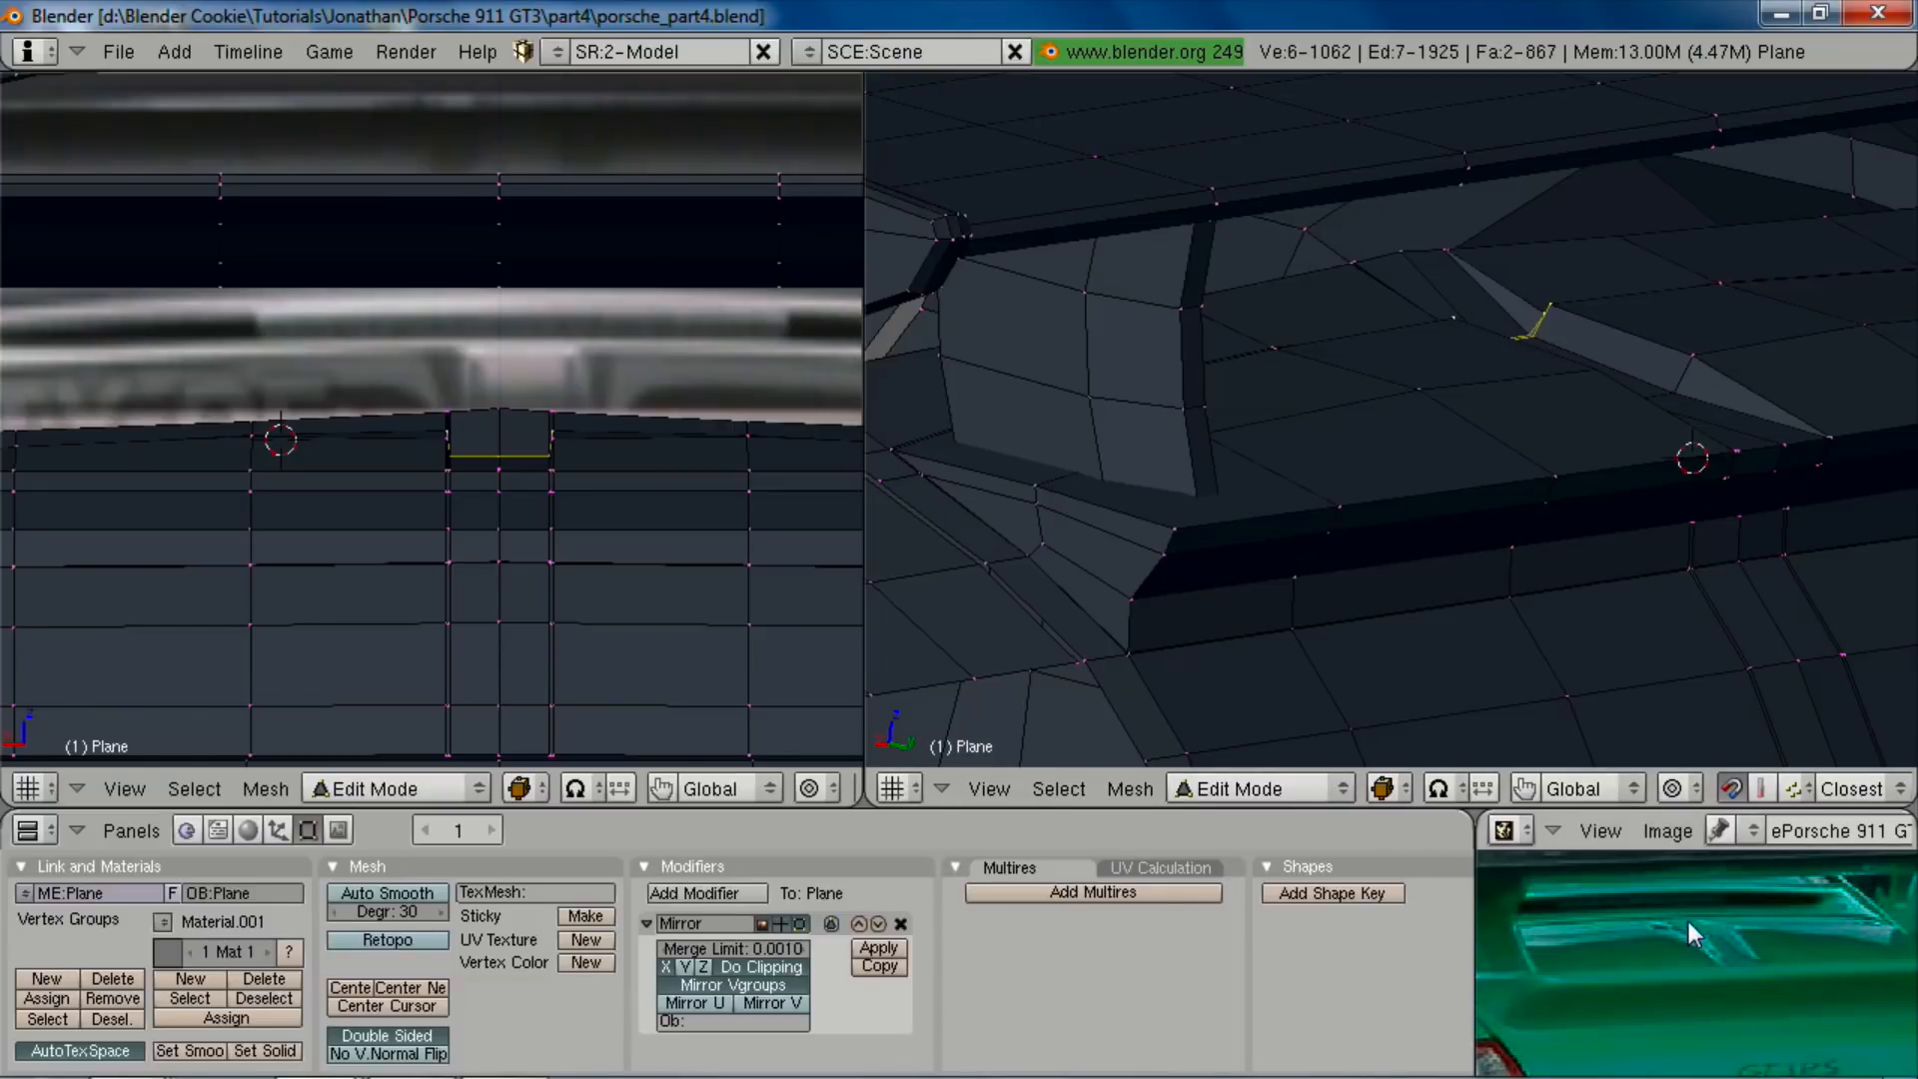
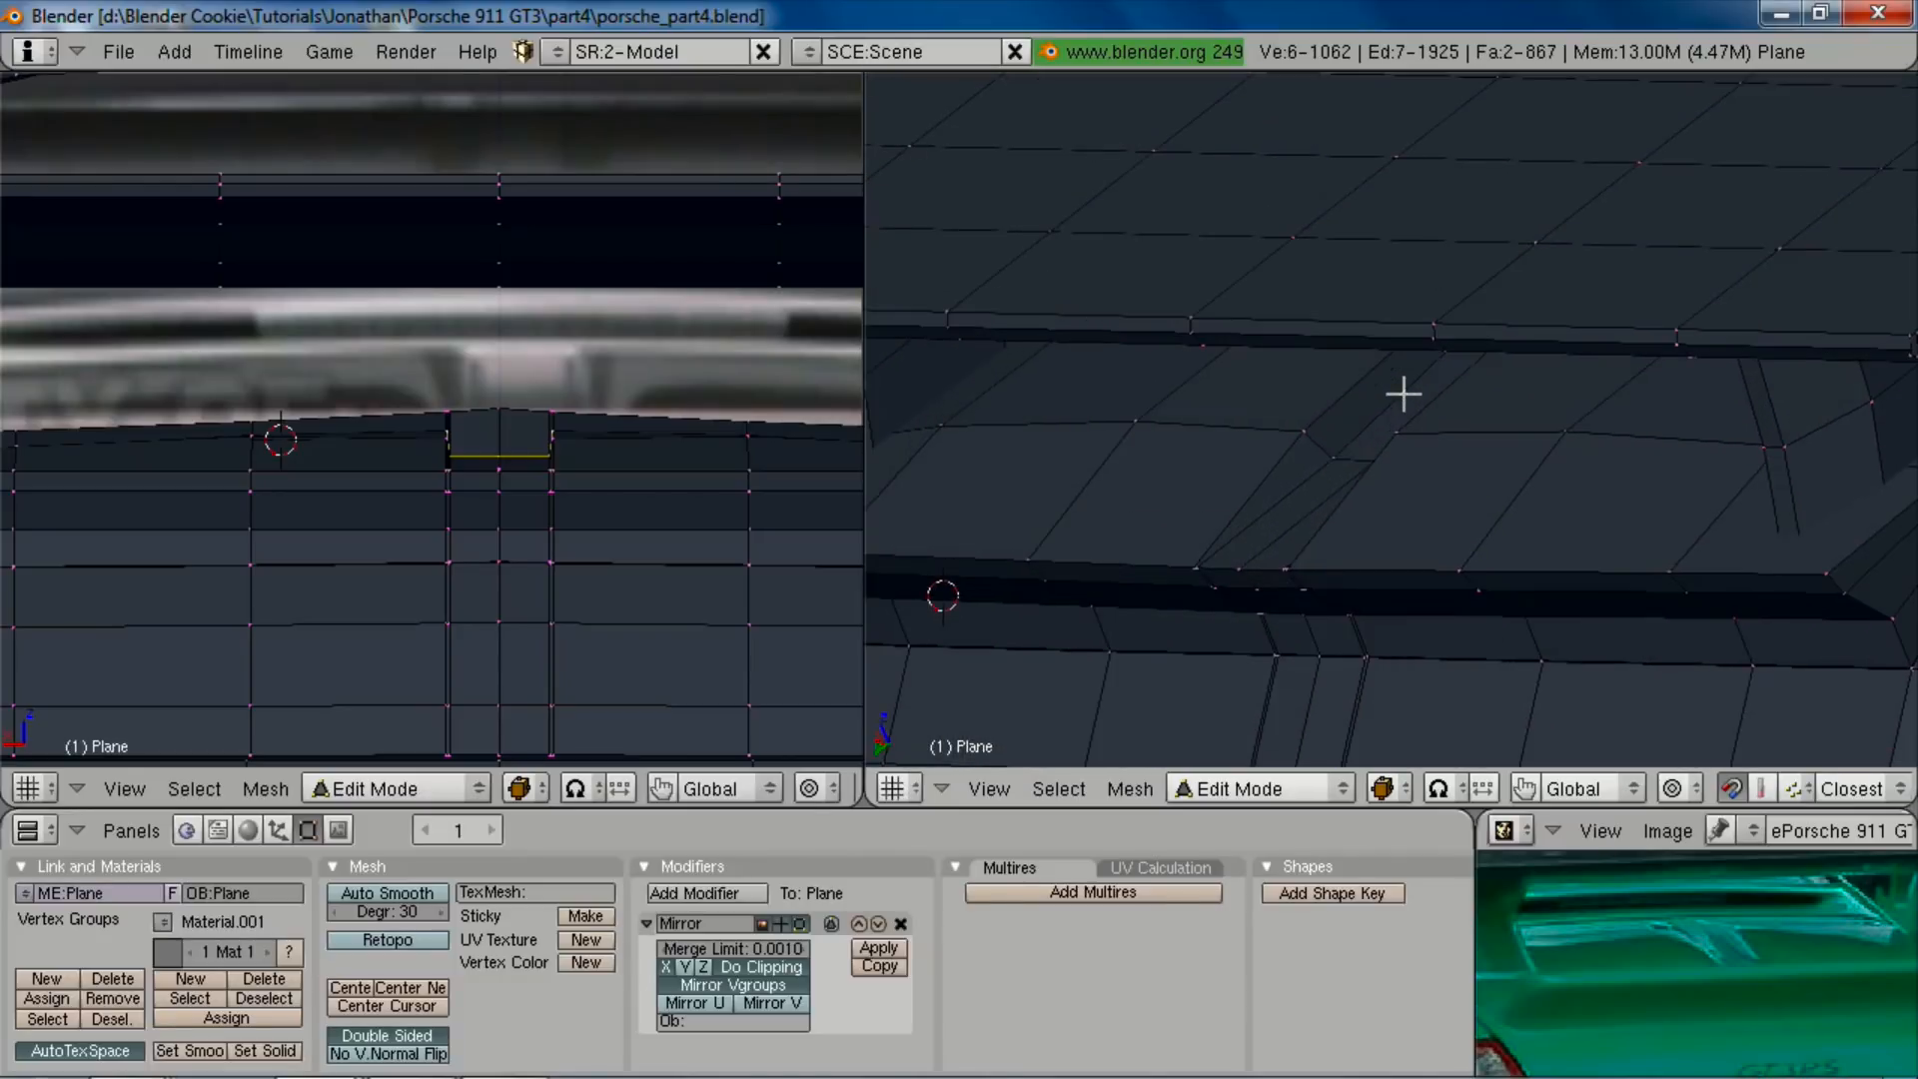
key(g)
key(z)
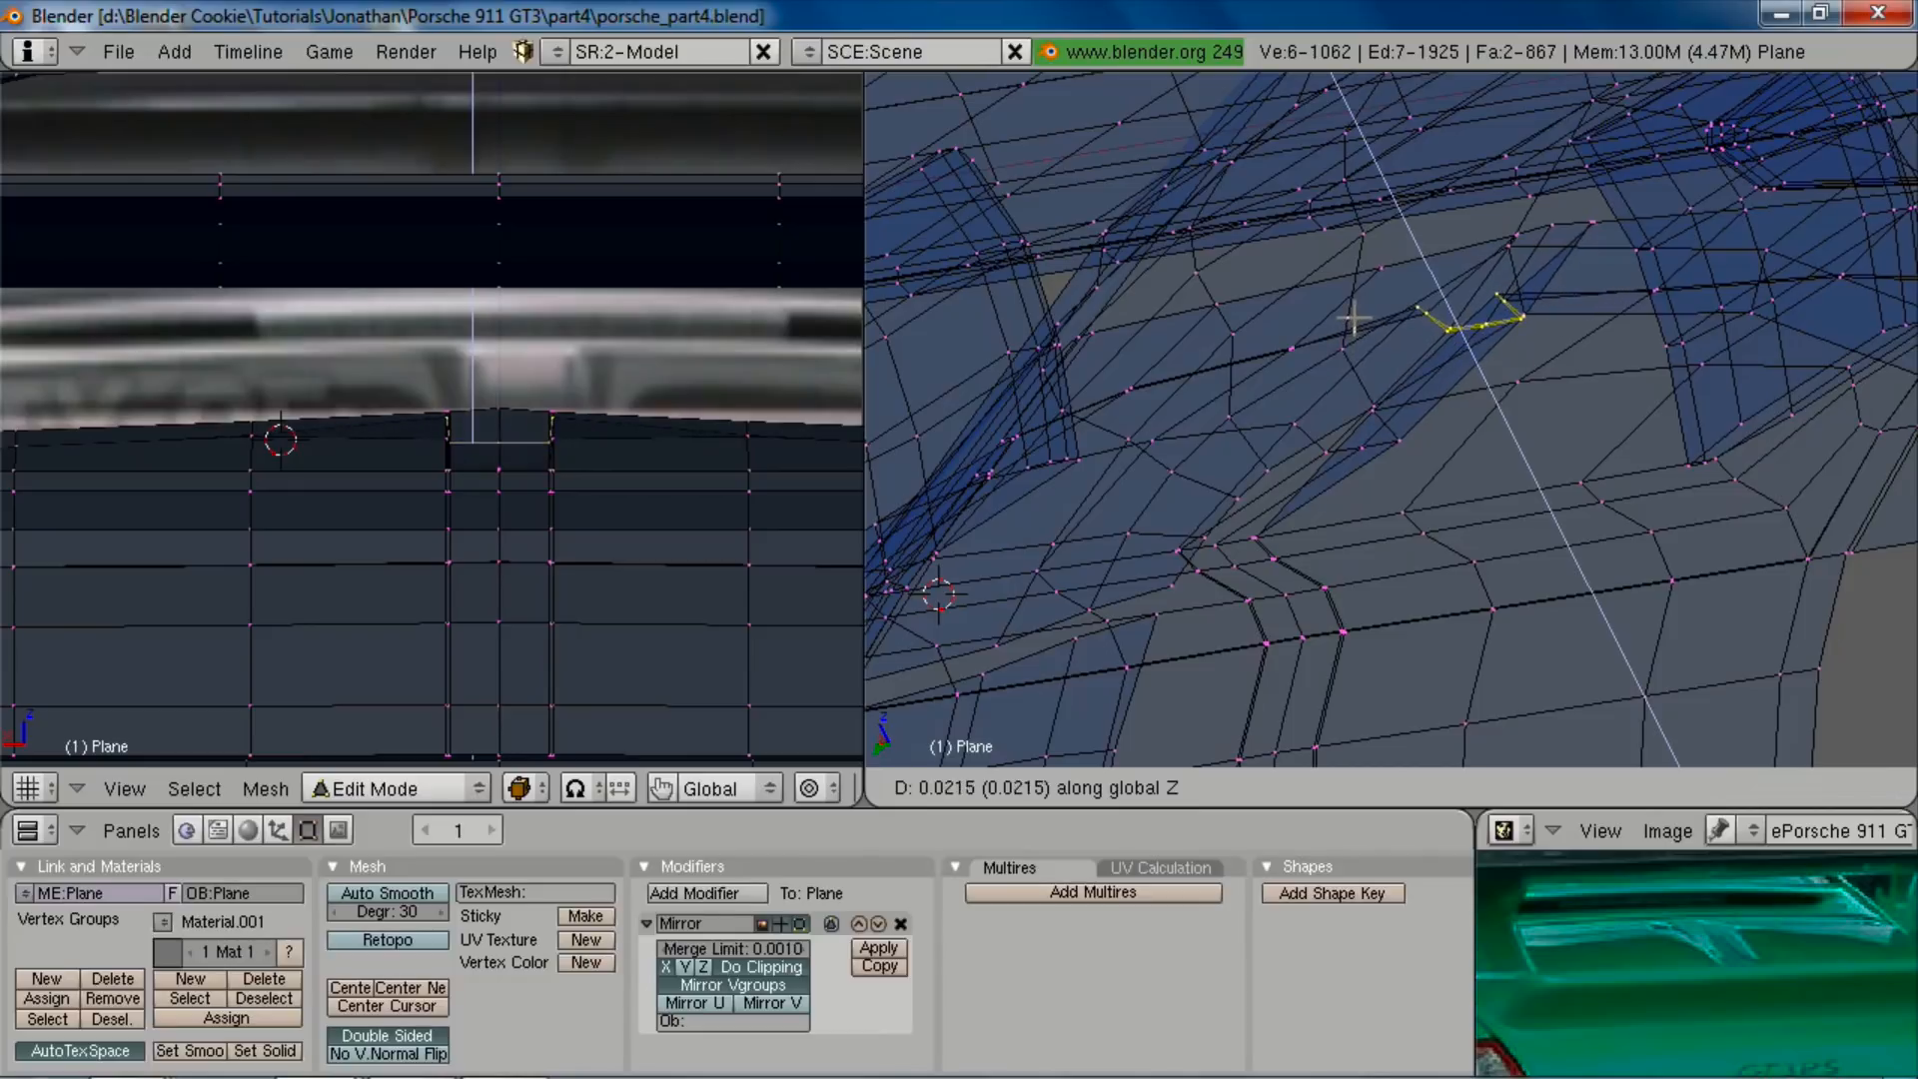
click(1355, 315)
Step: Examine the lid's outer end and surrounding panels against the reference photo
key(z)
middle_drag(1371, 412, 1485, 475)
key(a)
scroll(1489, 420, down, 5)
key(z)
mouse_move(1584, 440)
middle_down()
mouse_move(1439, 399)
mouse_move(1284, 612)
mouse_move(1465, 437)
middle_up()
scroll(1404, 454, up, 5)
key(z)
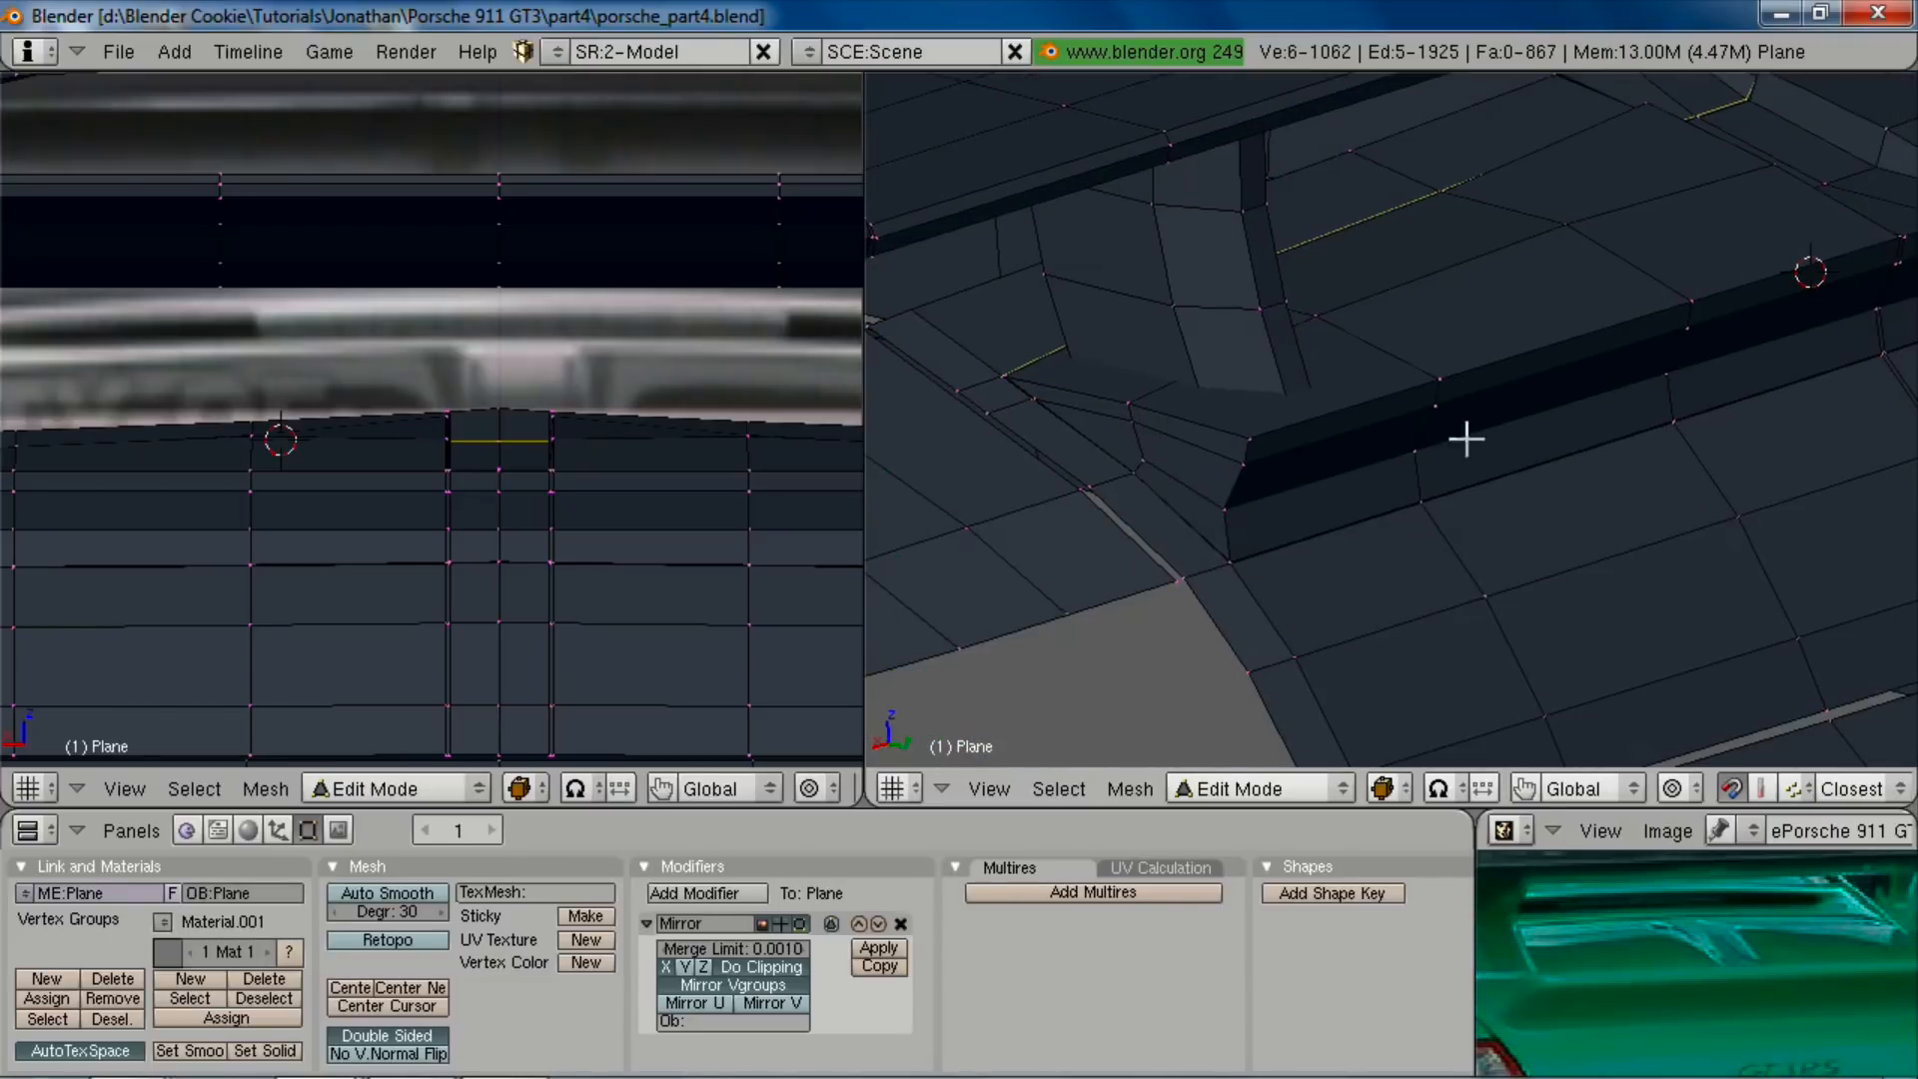
middle_drag(1520, 945, 1618, 950)
middle_drag(1528, 569, 1476, 484)
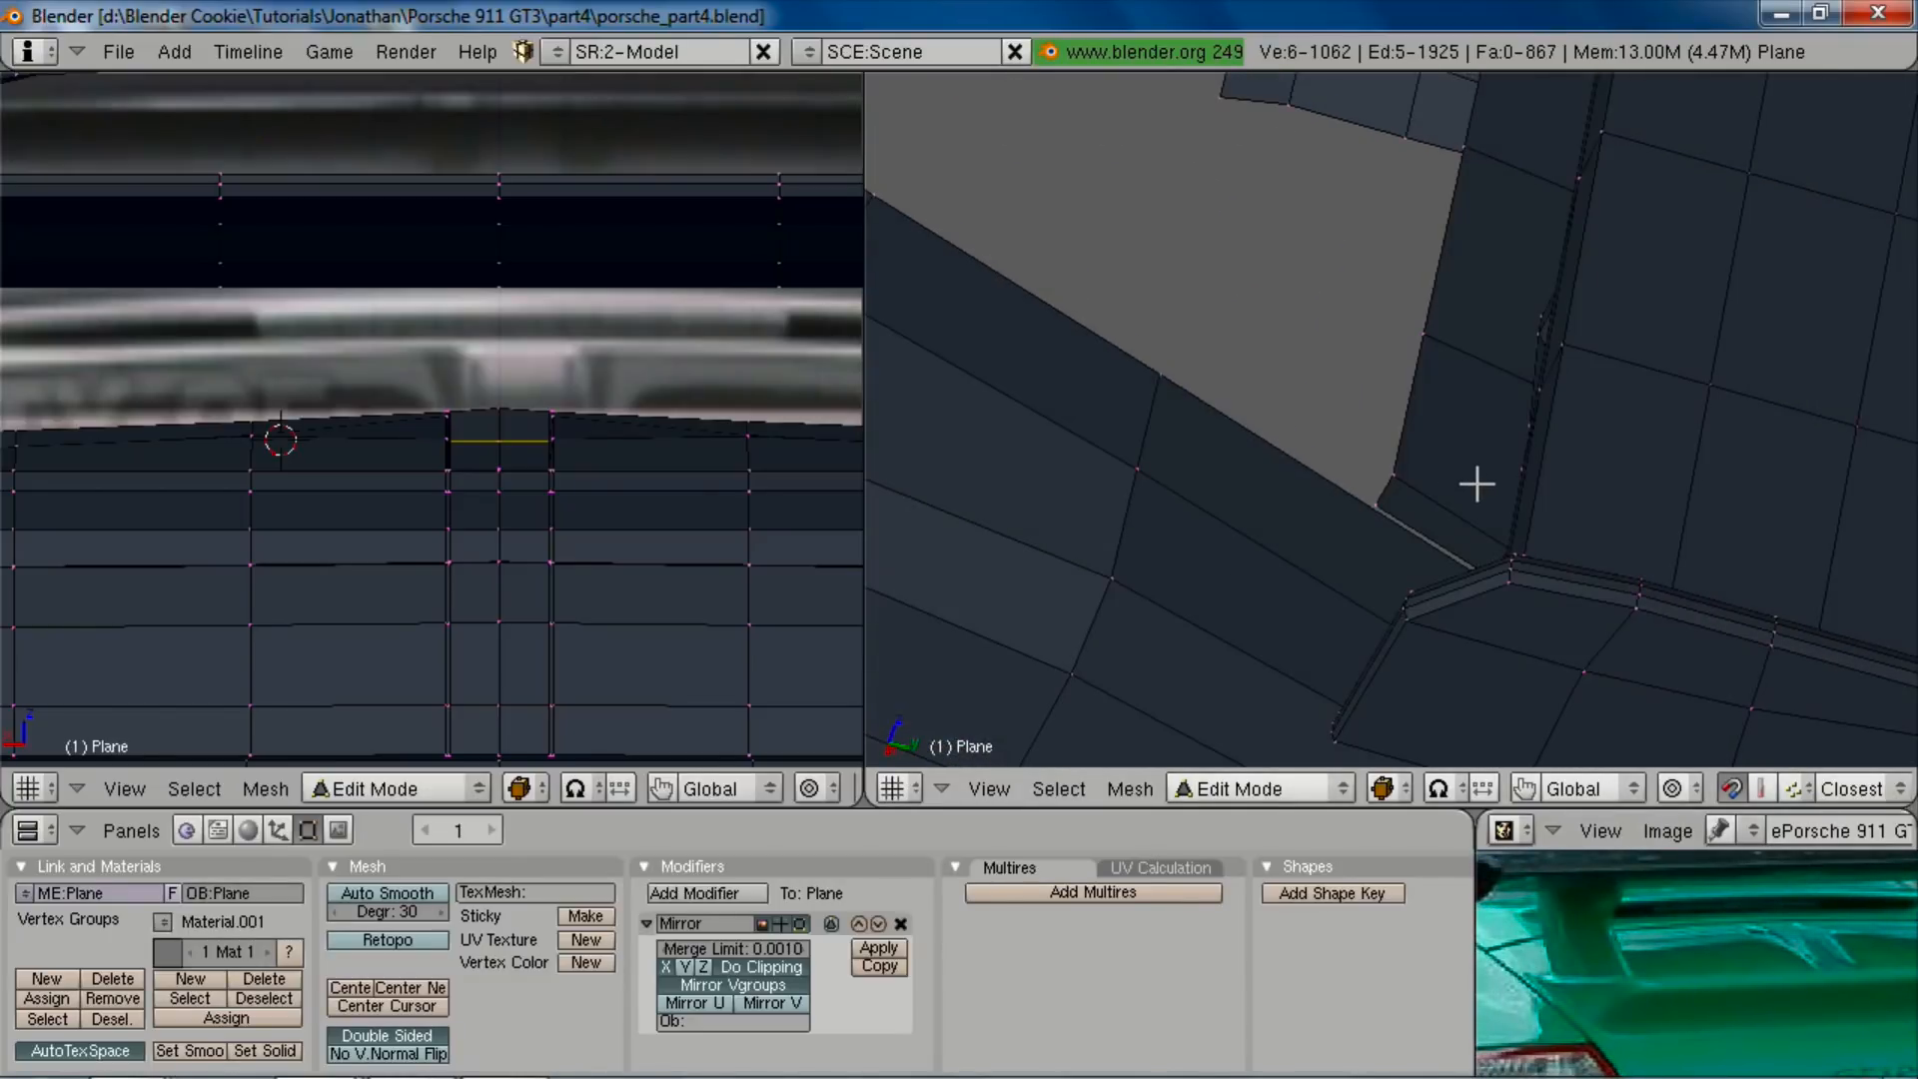
Step: Select the edge loop across the forward part of the lid's top and raise it about 0.004 along Z
middle_drag(1503, 308, 1507, 231)
key(ctrl+e)
click(1518, 279)
click(1495, 267)
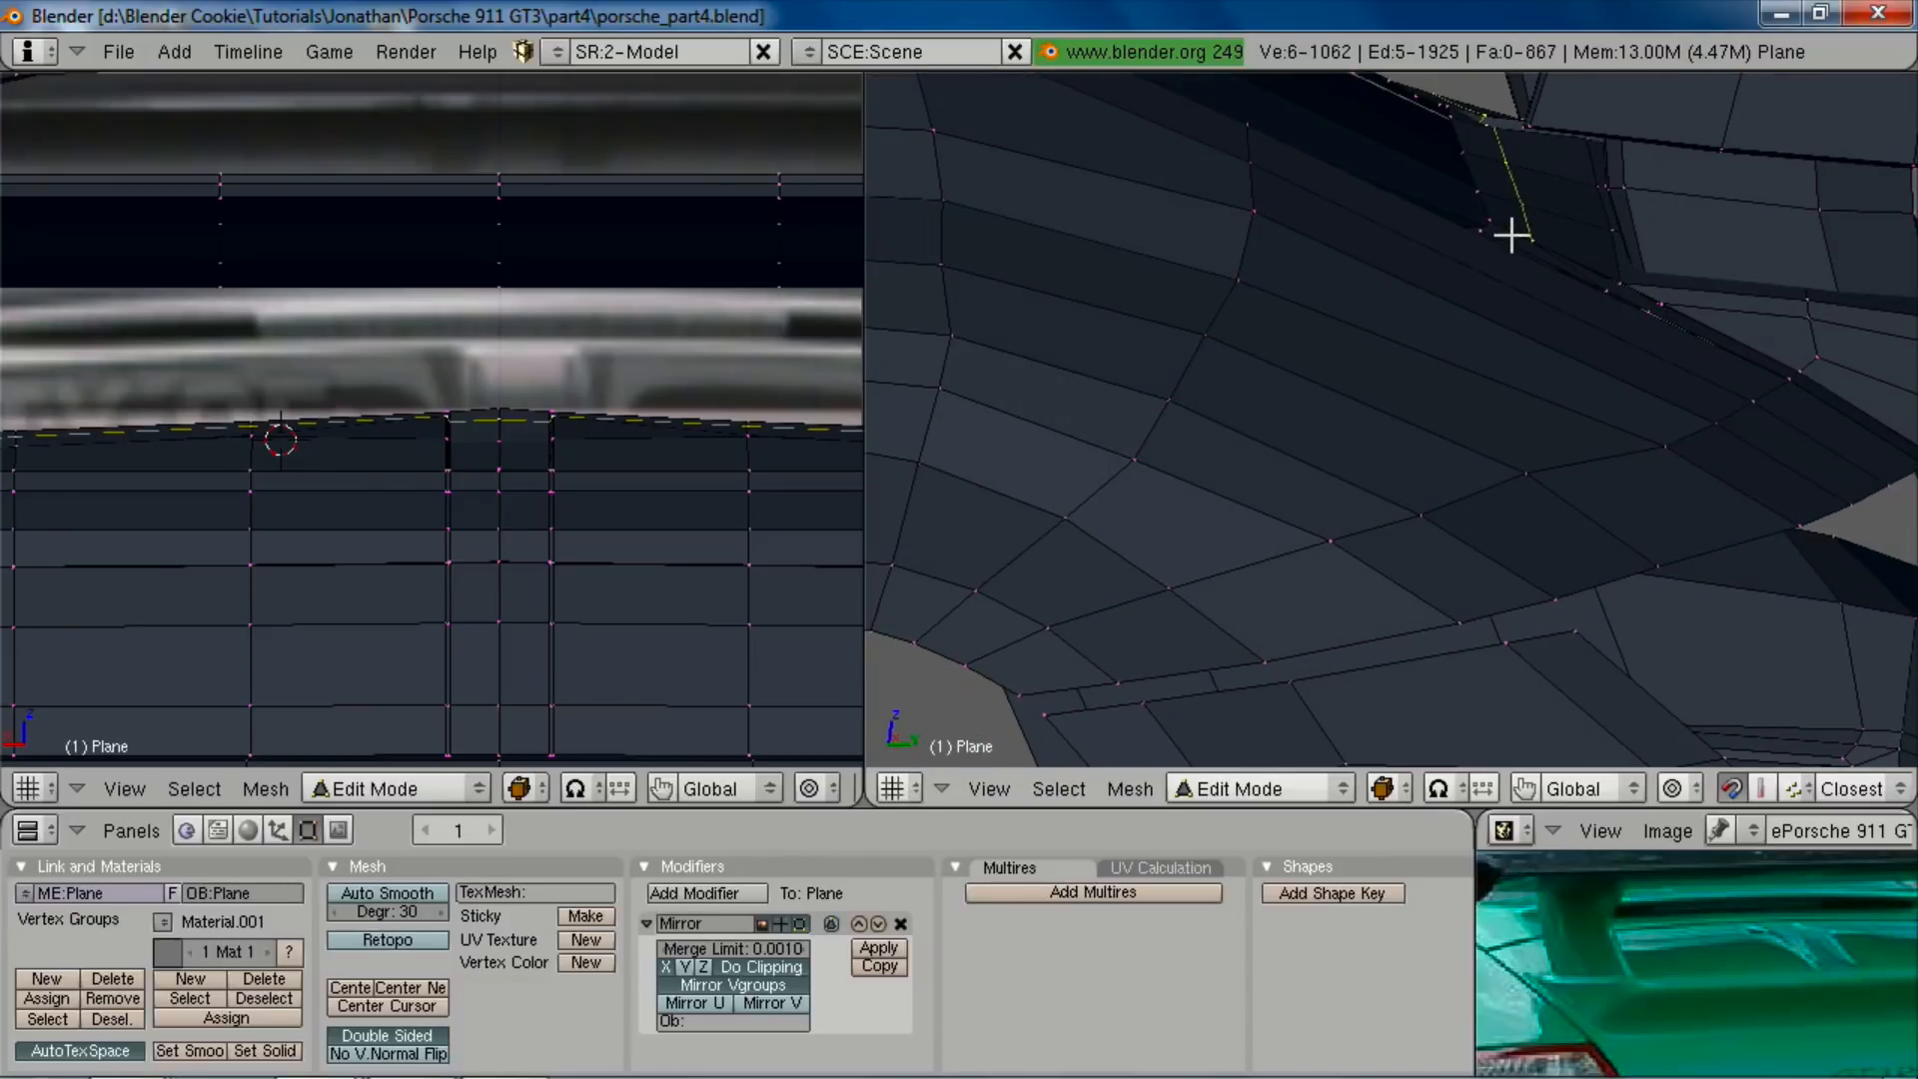
key(g)
key(z)
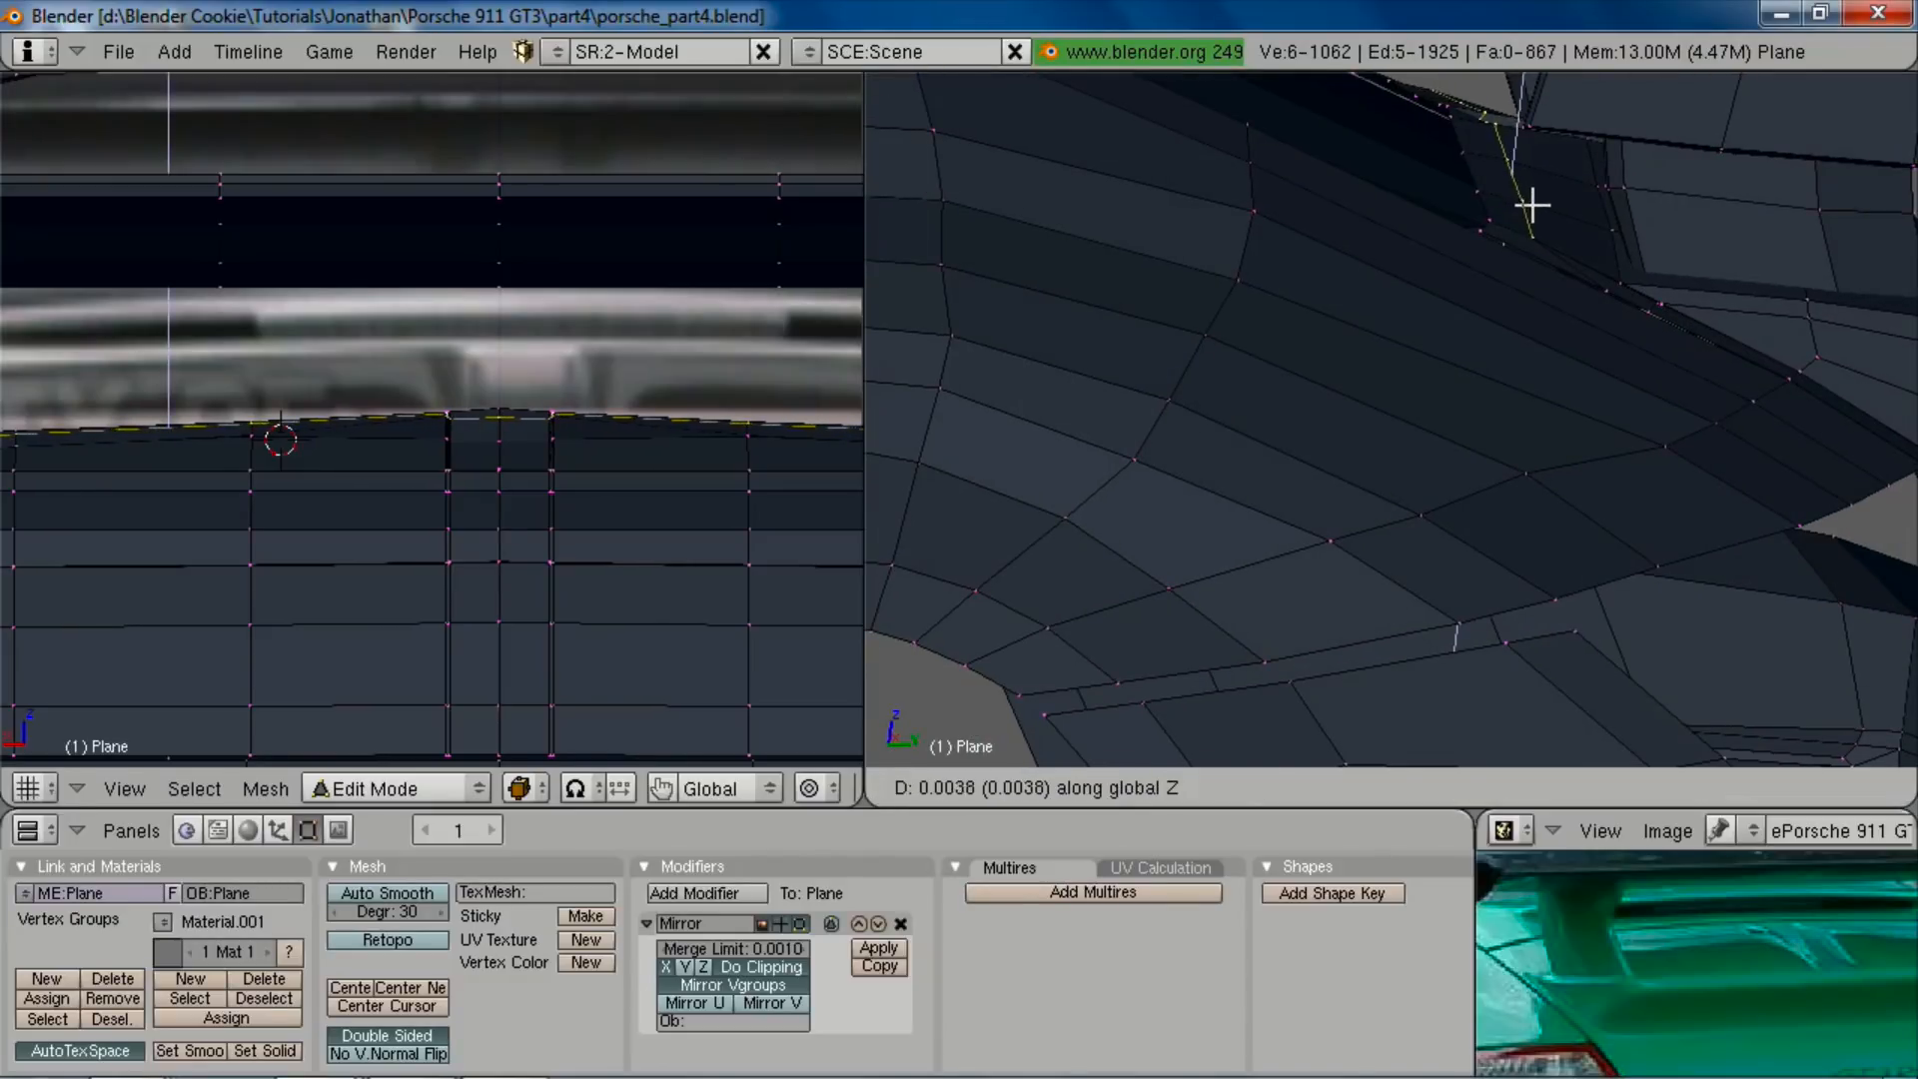
click(1531, 205)
Step: Lower the centre-line vertex just behind the lid's forward edge by about 0.008 along Z
key(Tab)
middle_drag(1529, 209, 1327, 314)
key(Tab)
key(a)
key(g)
key(z)
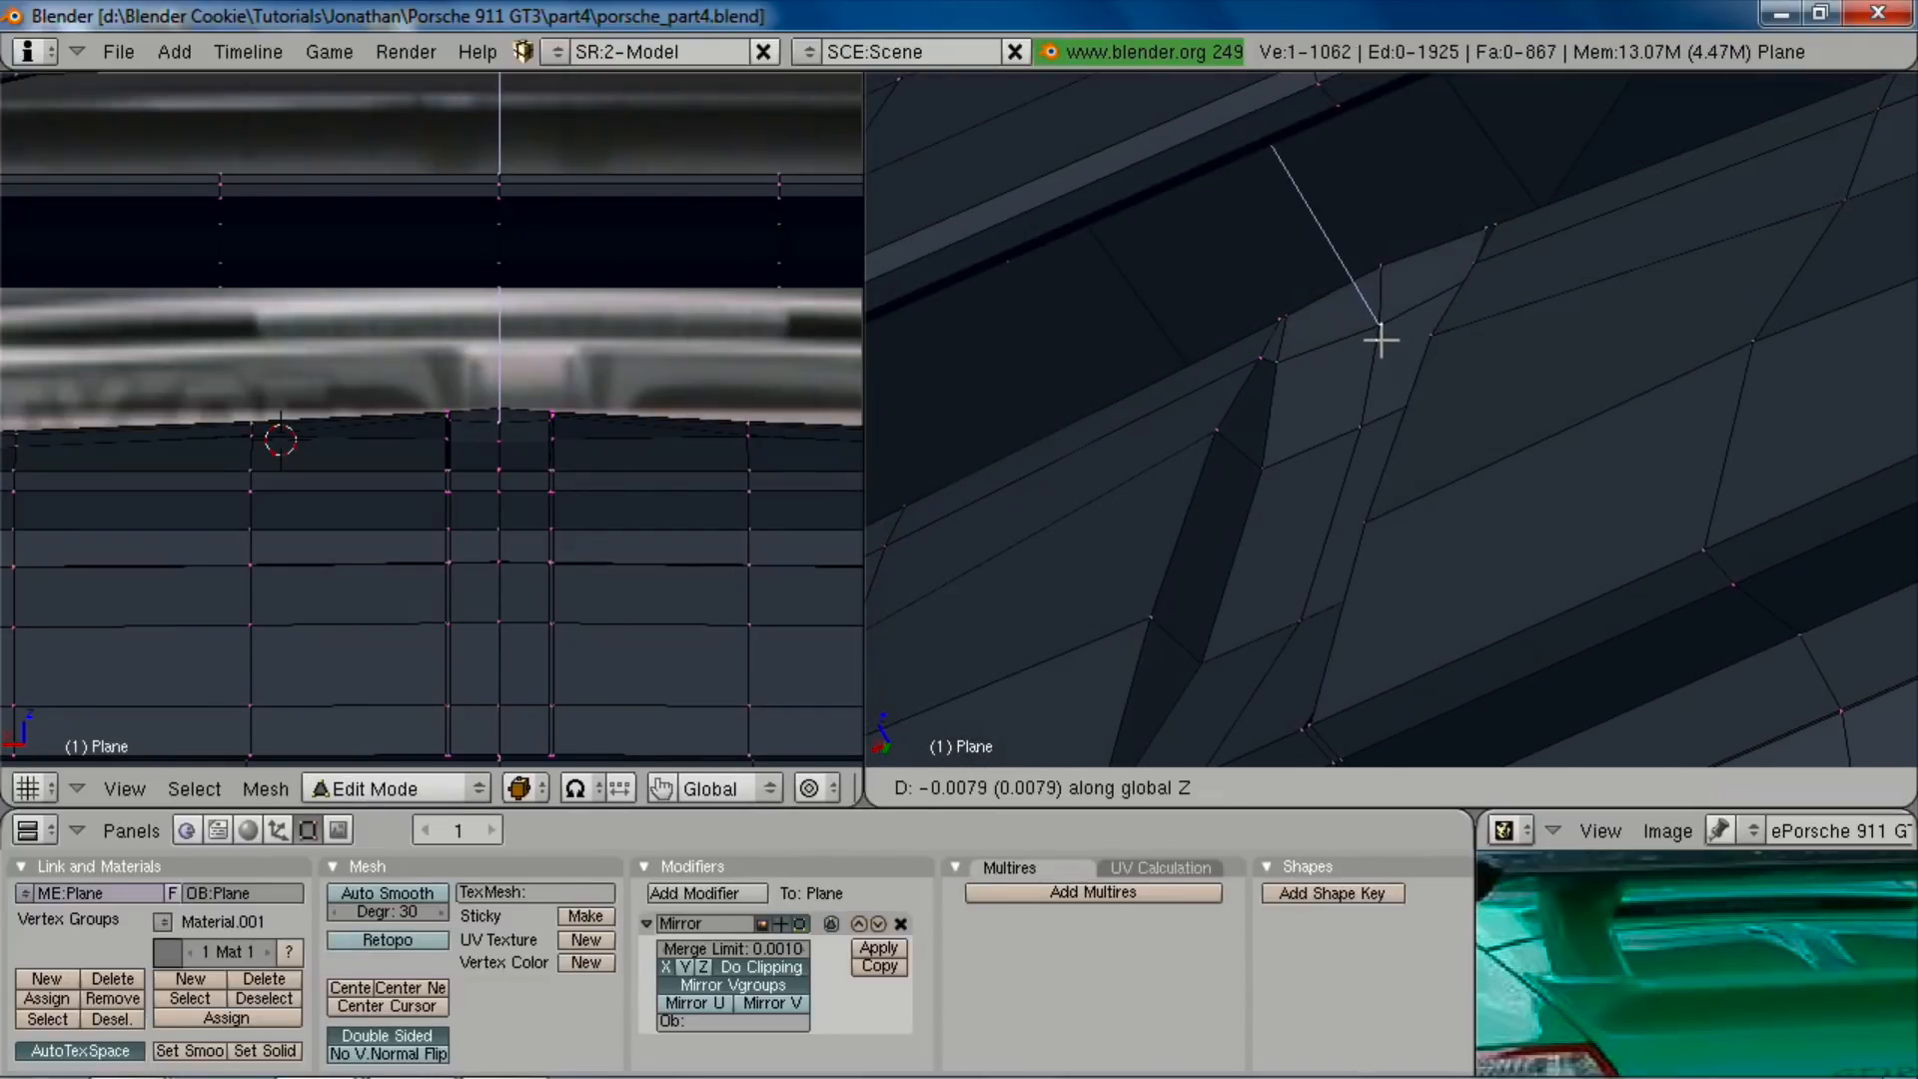
click(1373, 343)
Step: Reposition a single vertex at the middle of the lid's forward edge and clear the selection
middle_drag(1301, 369, 1592, 497)
right_click(1362, 283)
key(g)
click(1377, 291)
key(a)
Step: Review the lid on the whole car in Object Mode and save the file over the existing one
key(Tab)
scroll(1501, 392, down, 6)
scroll(1525, 370, down, 4)
scroll(1263, 420, up, 6)
scroll(1320, 430, down, 4)
scroll(1341, 417, down, 2)
scroll(1418, 460, up, 4)
key(Tab)
key(Tab)
scroll(1364, 450, down, 5)
middle_drag(1365, 449, 1444, 519)
key(ctrl+s)
click(1344, 480)
Step: Adjust the vertex at the lower corner of the lid's forward edge in the wireframe side view
middle_drag(1716, 921, 1795, 965)
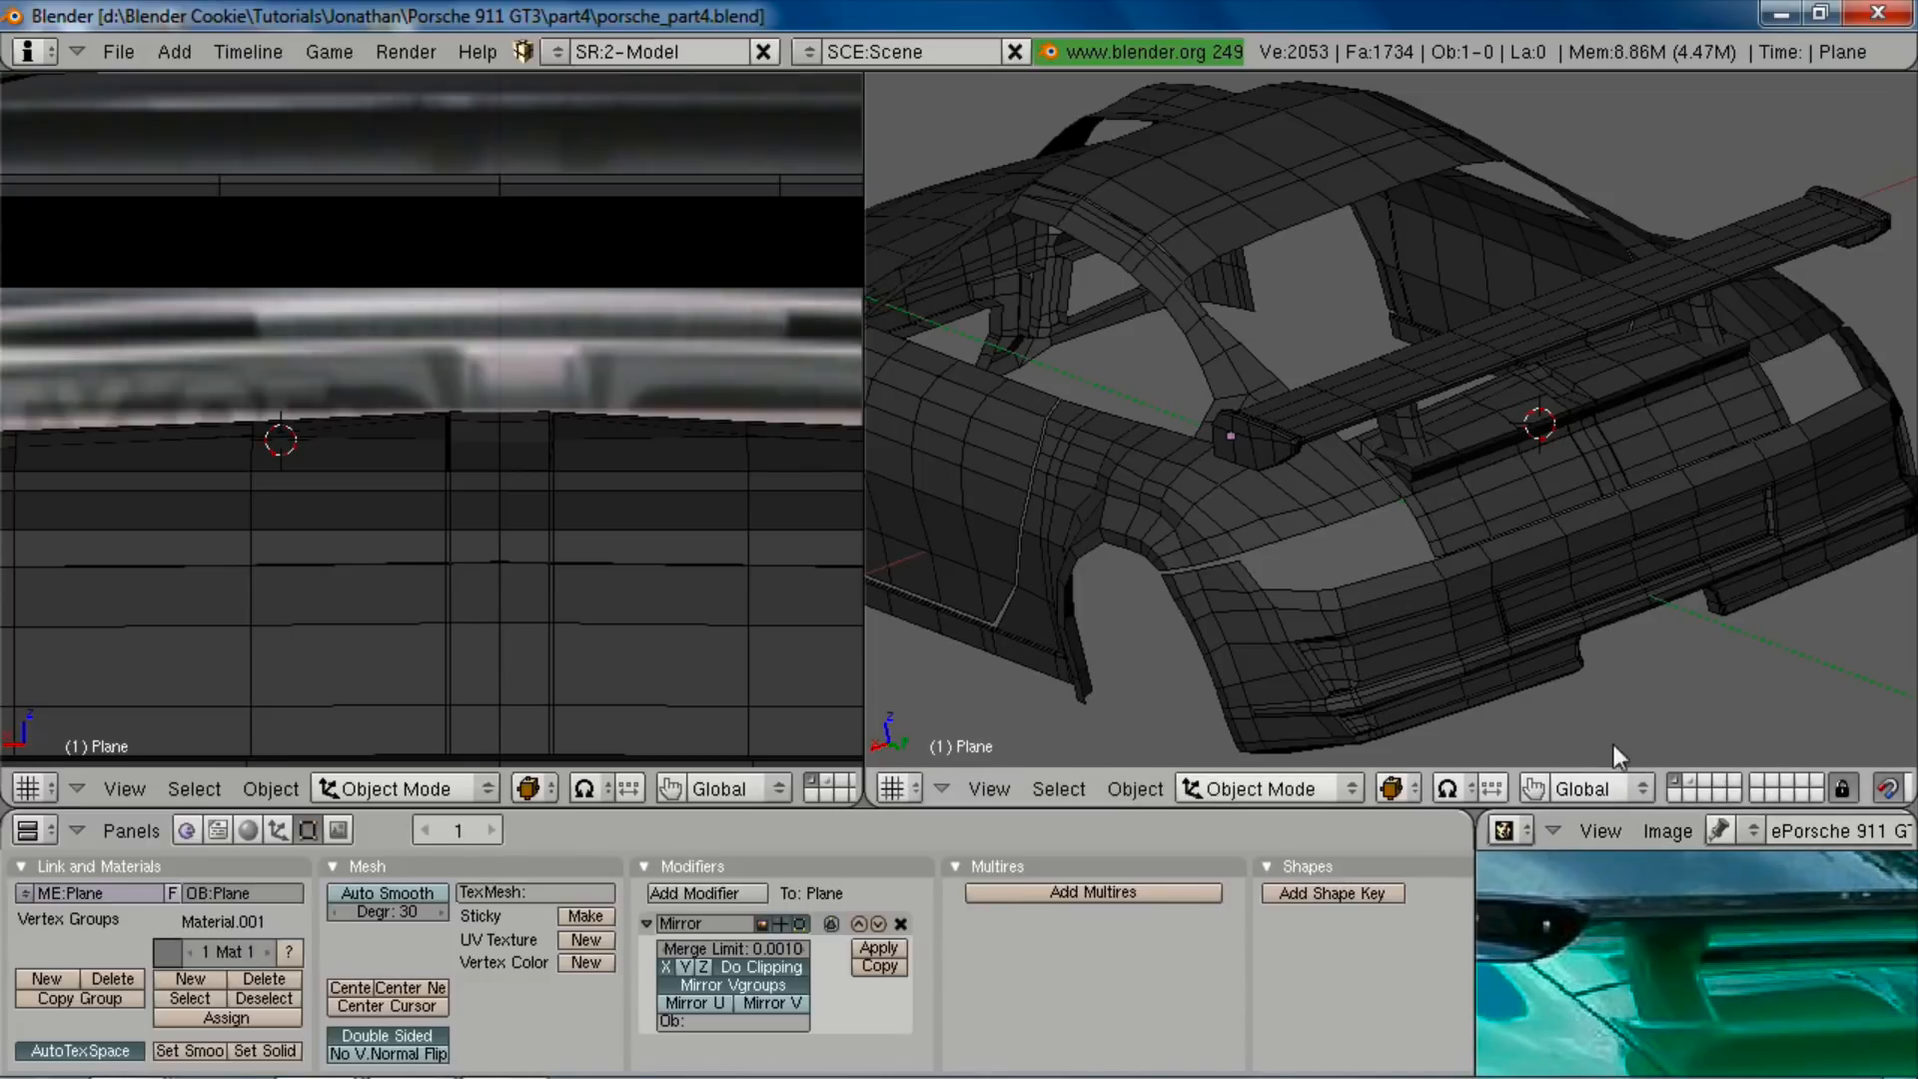
scroll(1770, 939, down, 2)
middle_drag(1137, 423, 1364, 539)
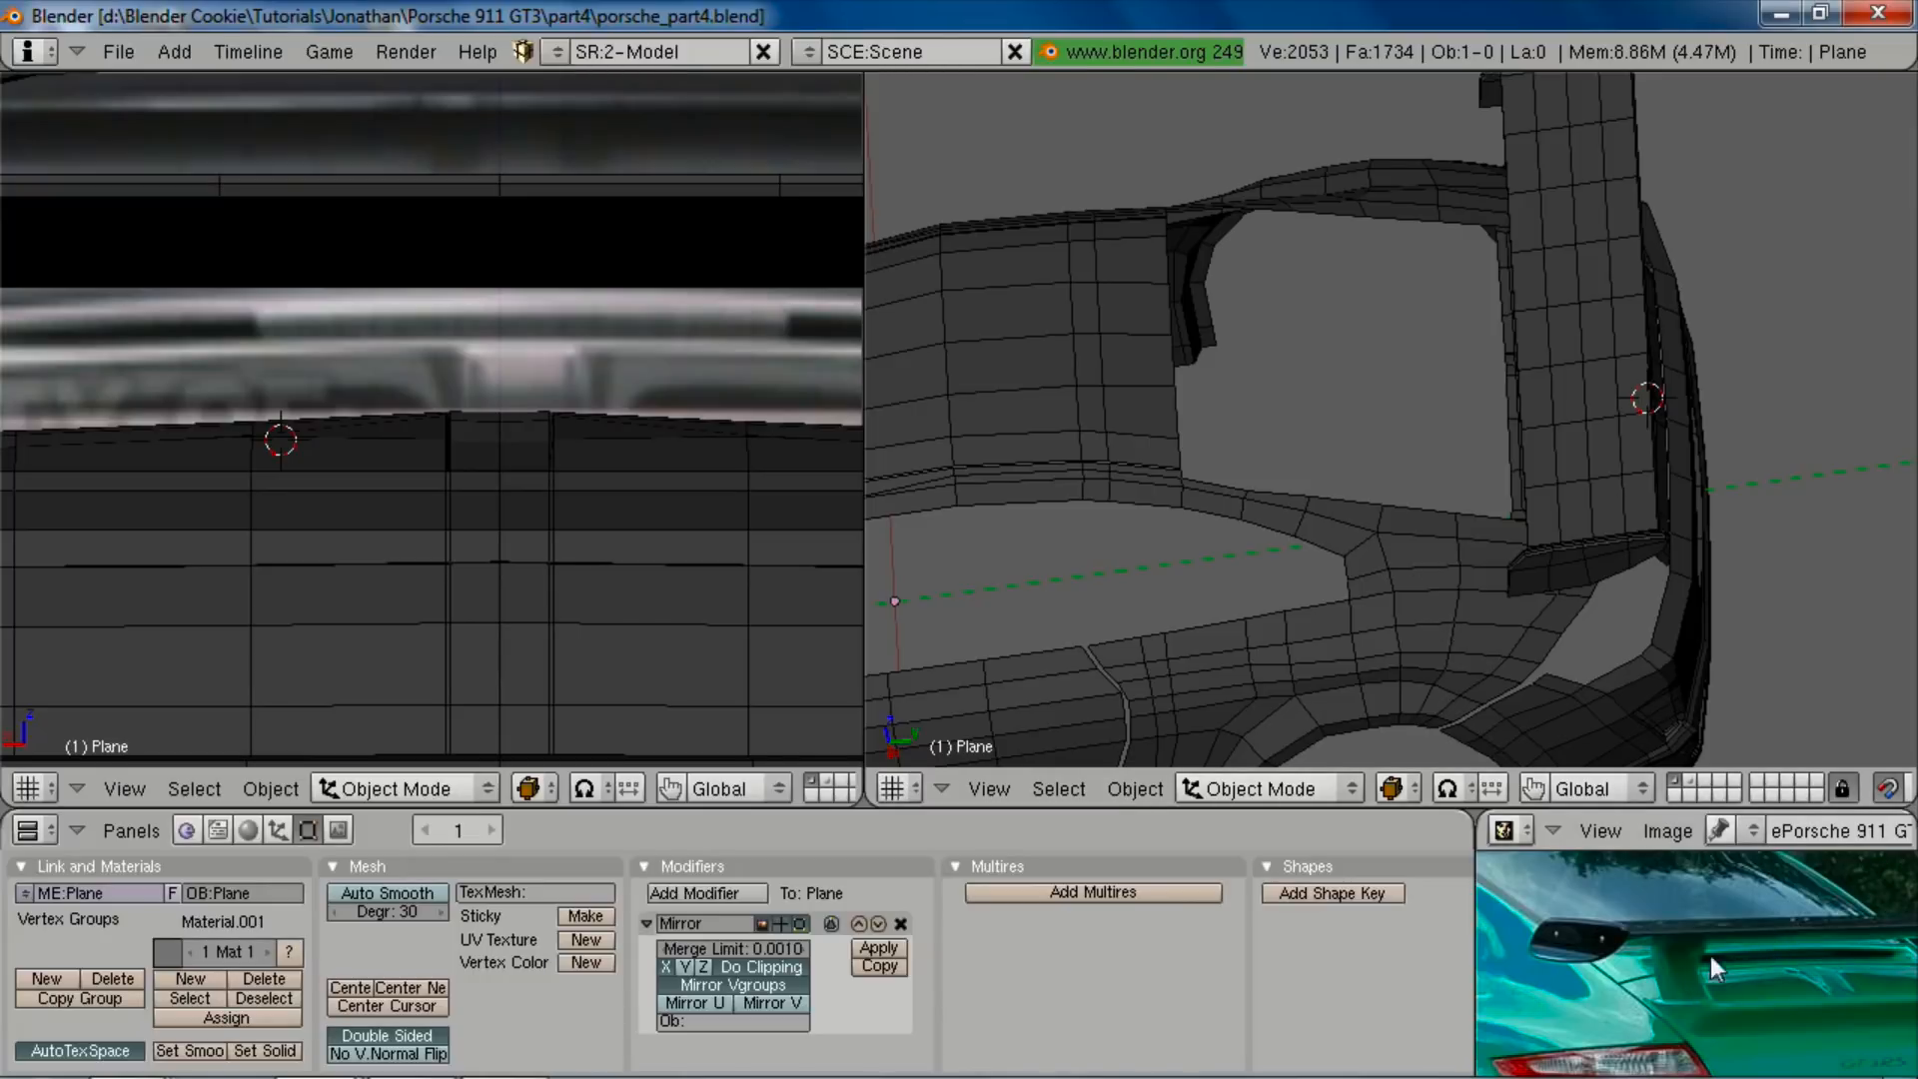
key(KP_3)
key(KP_5)
key(z)
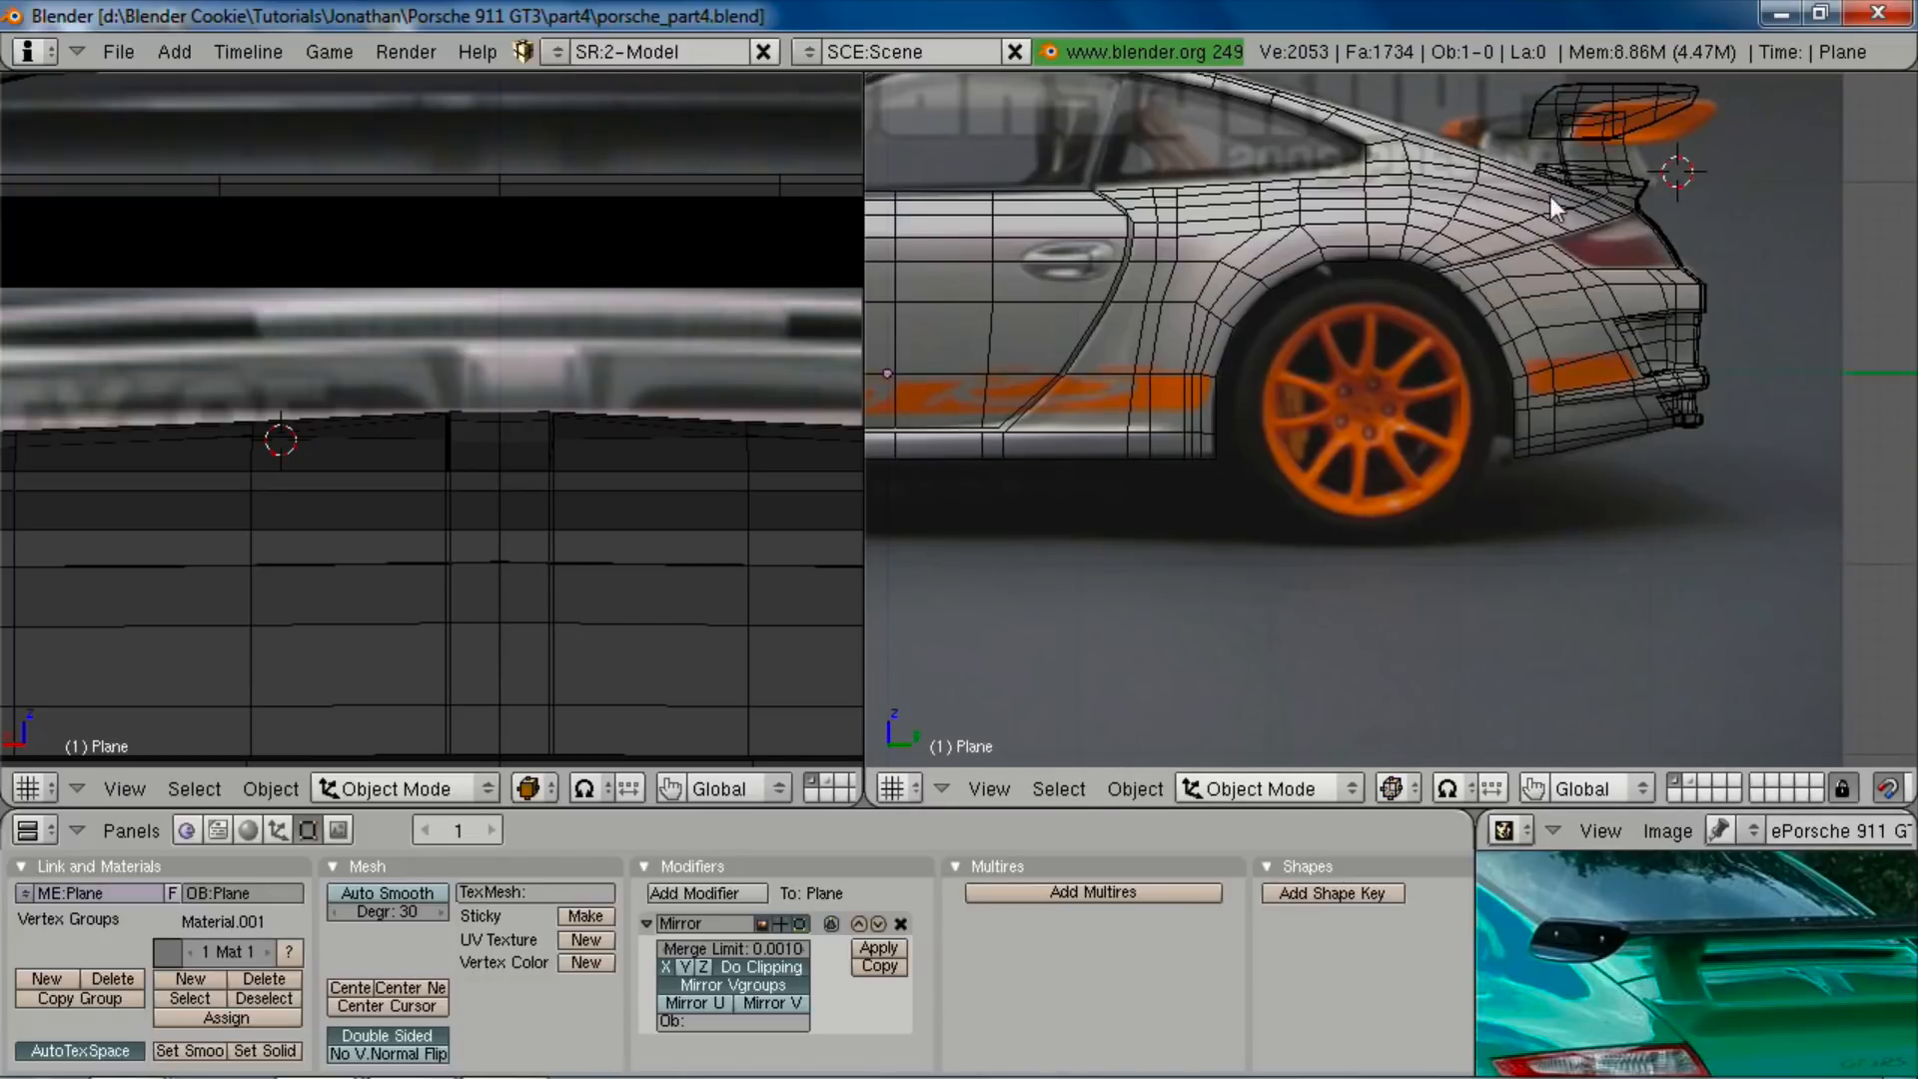
shift+middle_drag(1550, 196, 1516, 451)
scroll(1516, 452, up, 5)
key(Tab)
scroll(1514, 452, up, 2)
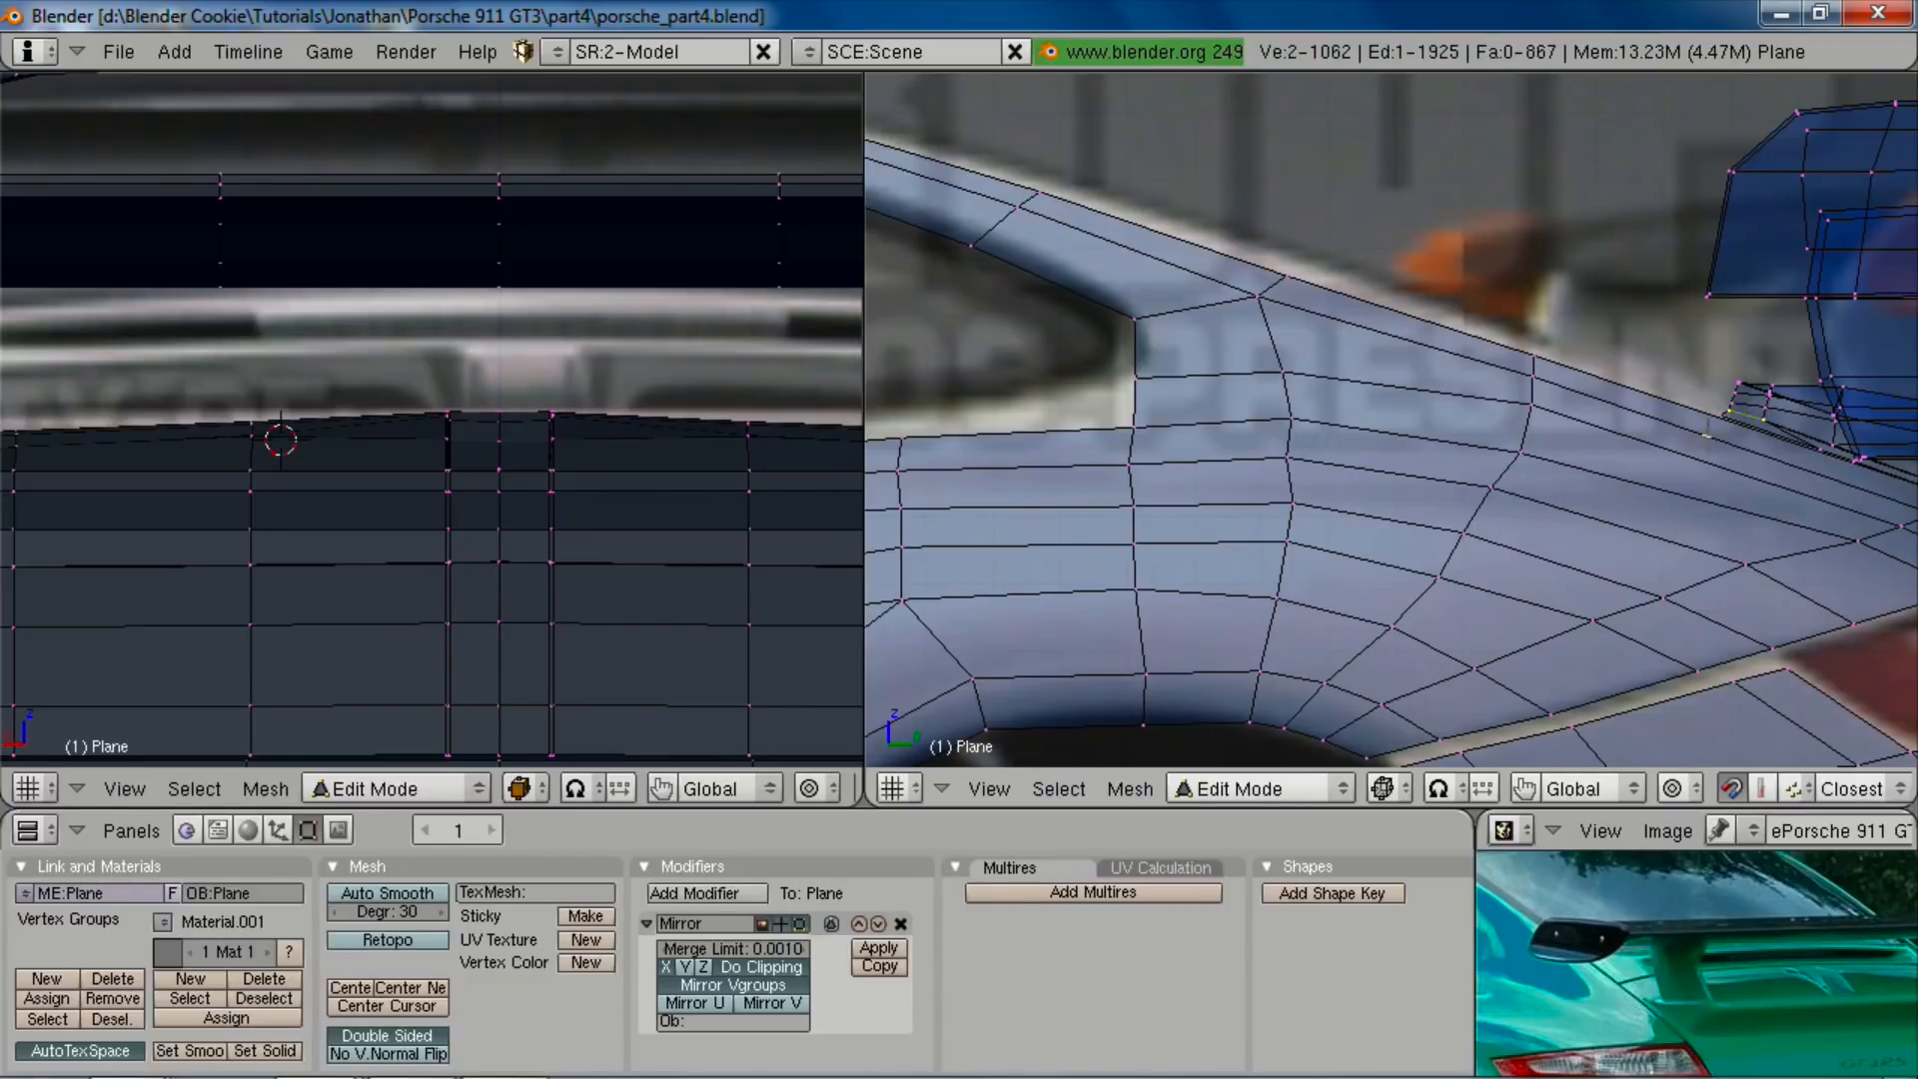
right_click(1712, 424)
key(g)
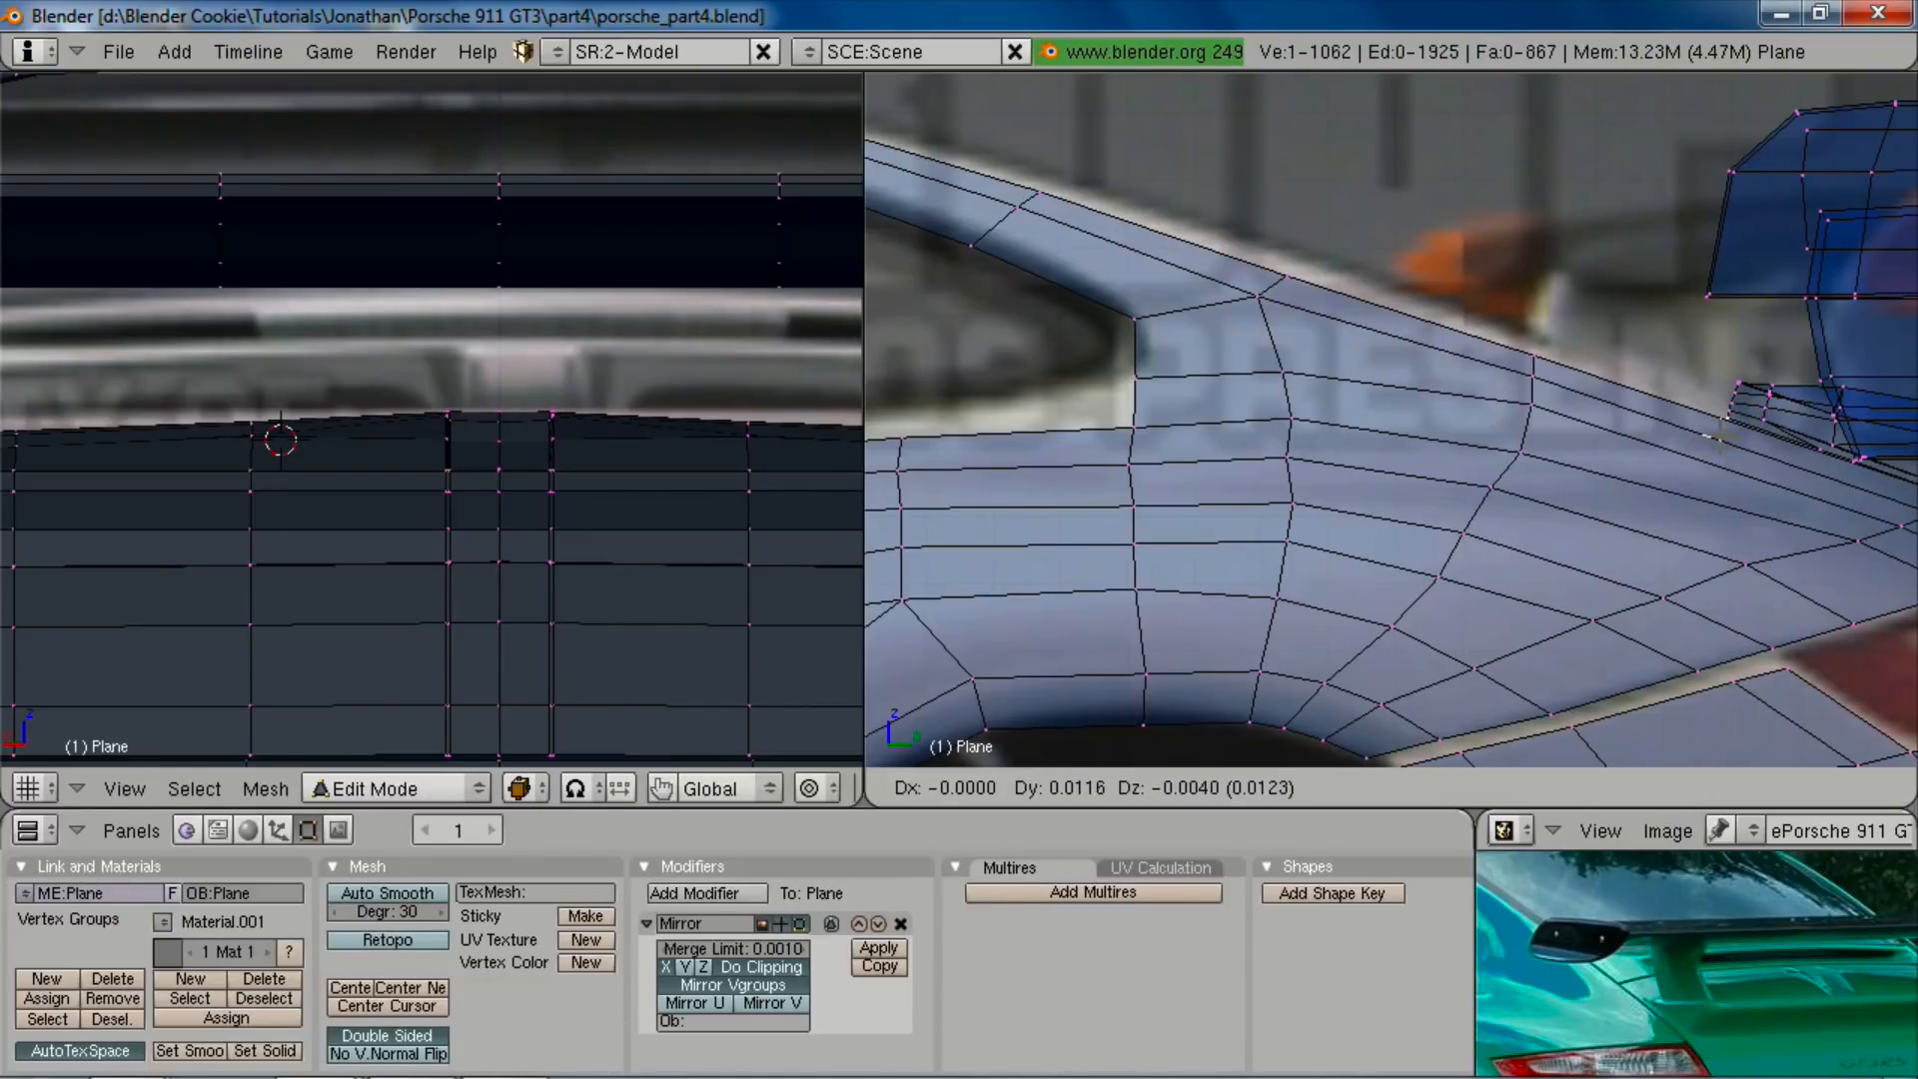
click(1710, 425)
Step: Select the lid's whole forward edge, duplicate it and move the copy slightly forward in the side view
alt+right_click(1741, 463)
middle_drag(1743, 465, 1535, 361)
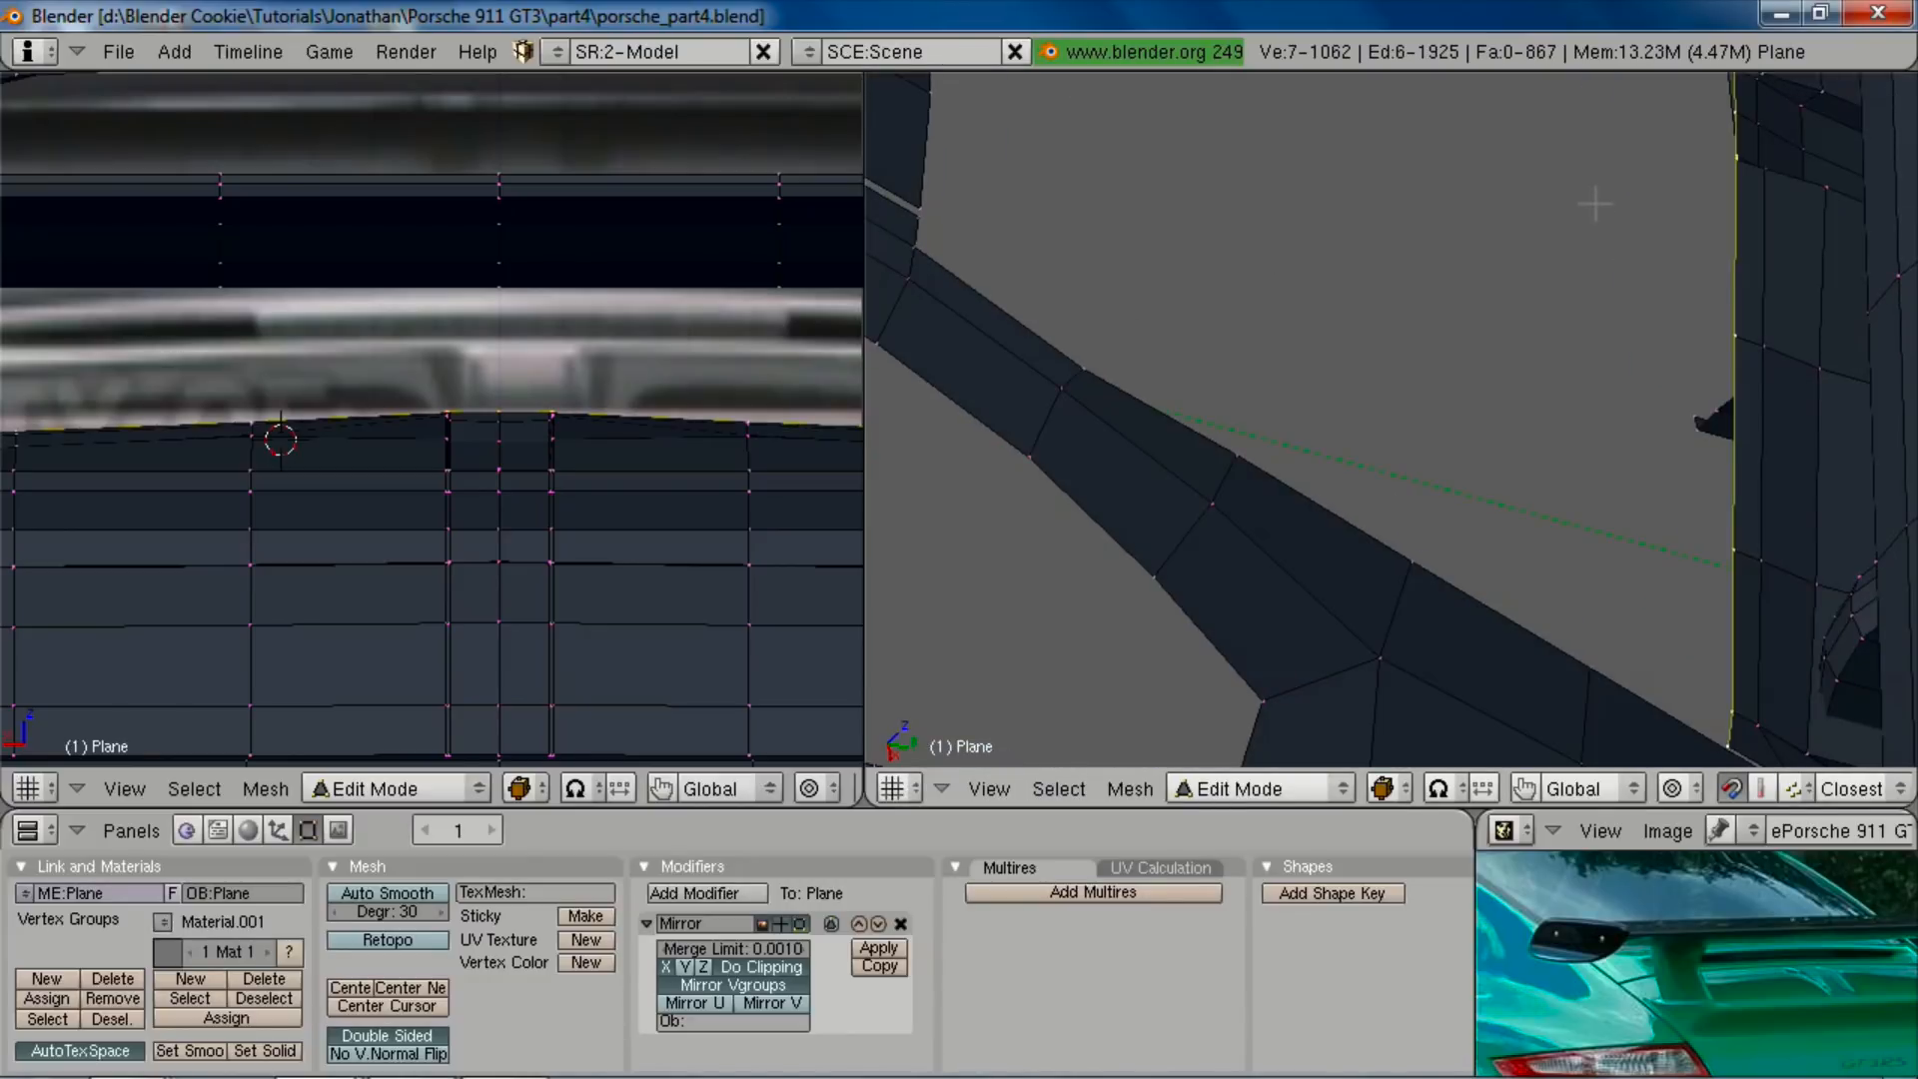
key(KP_3)
key(KP_5)
key(z)
scroll(1598, 203, down, 2)
shift+middle_drag(1598, 203, 1578, 591)
scroll(1661, 266, up, 4)
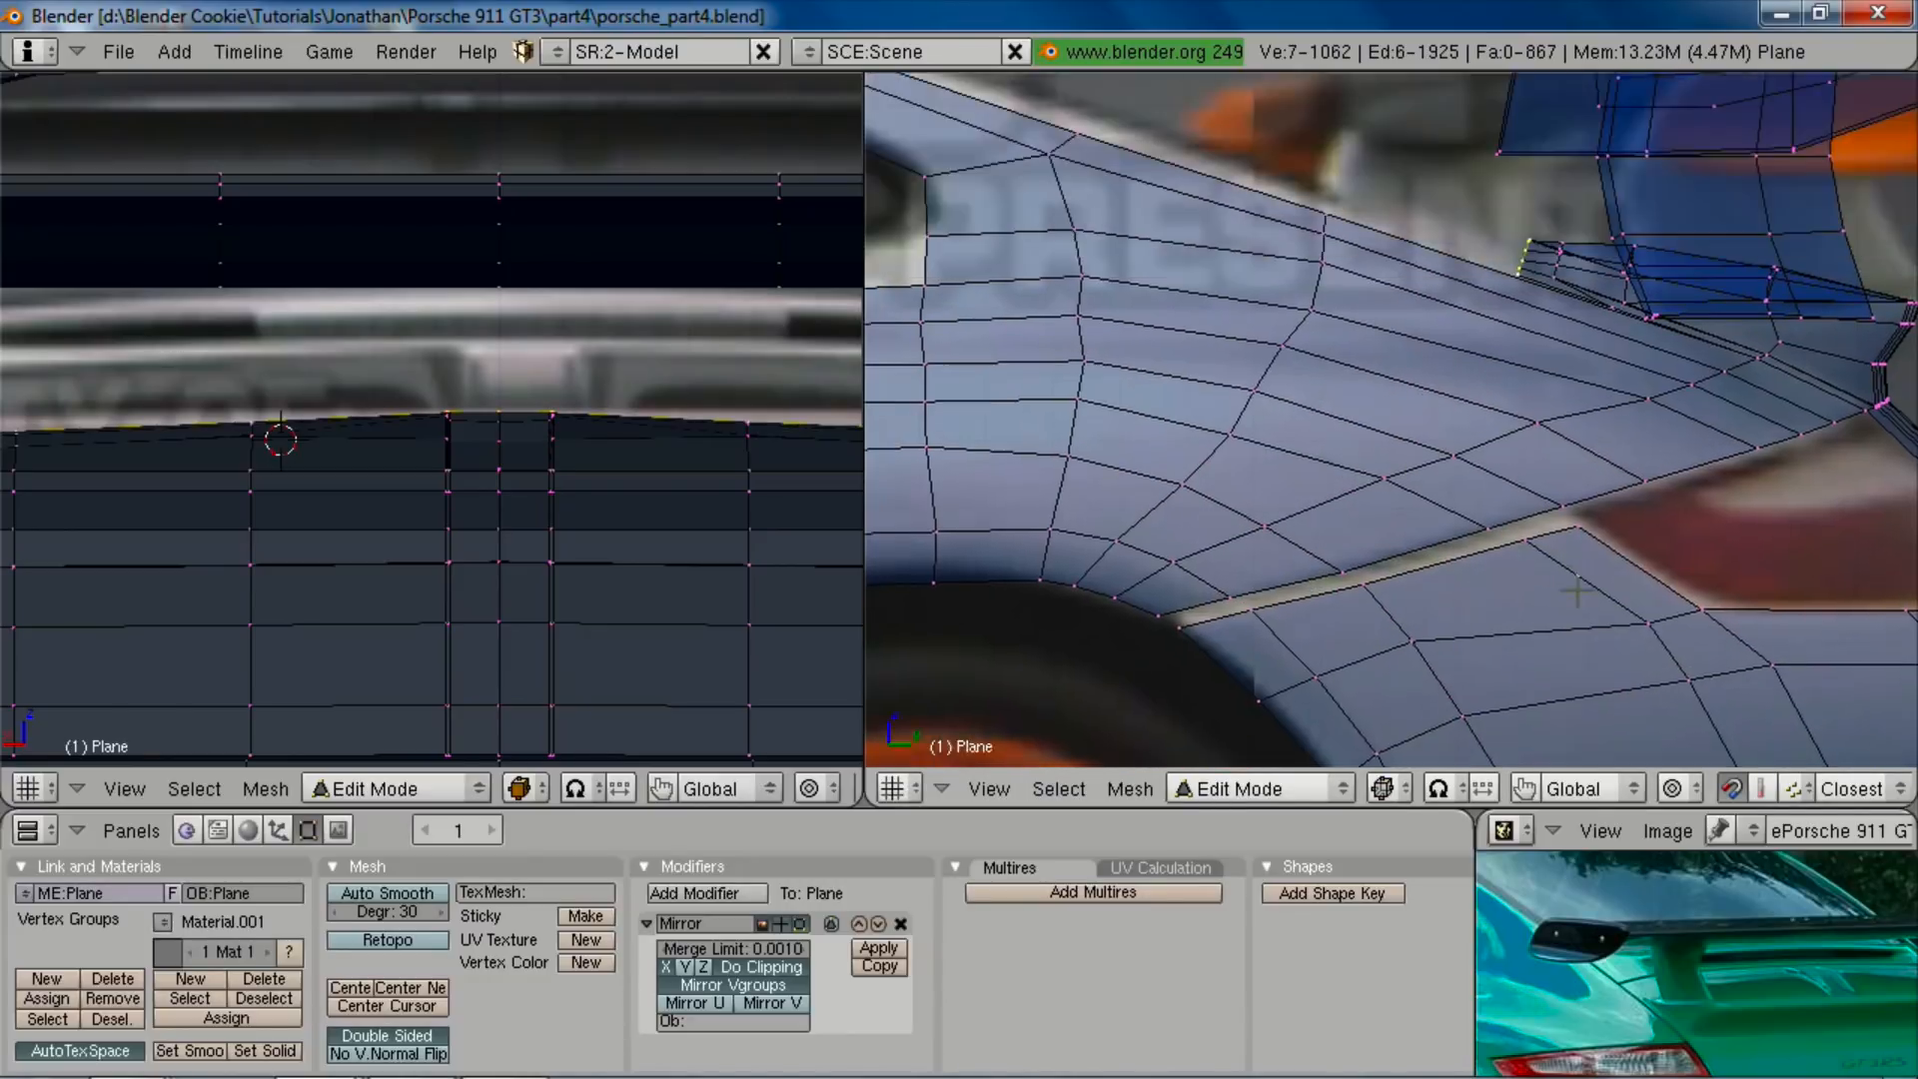
scroll(1588, 312, up, 3)
key(g)
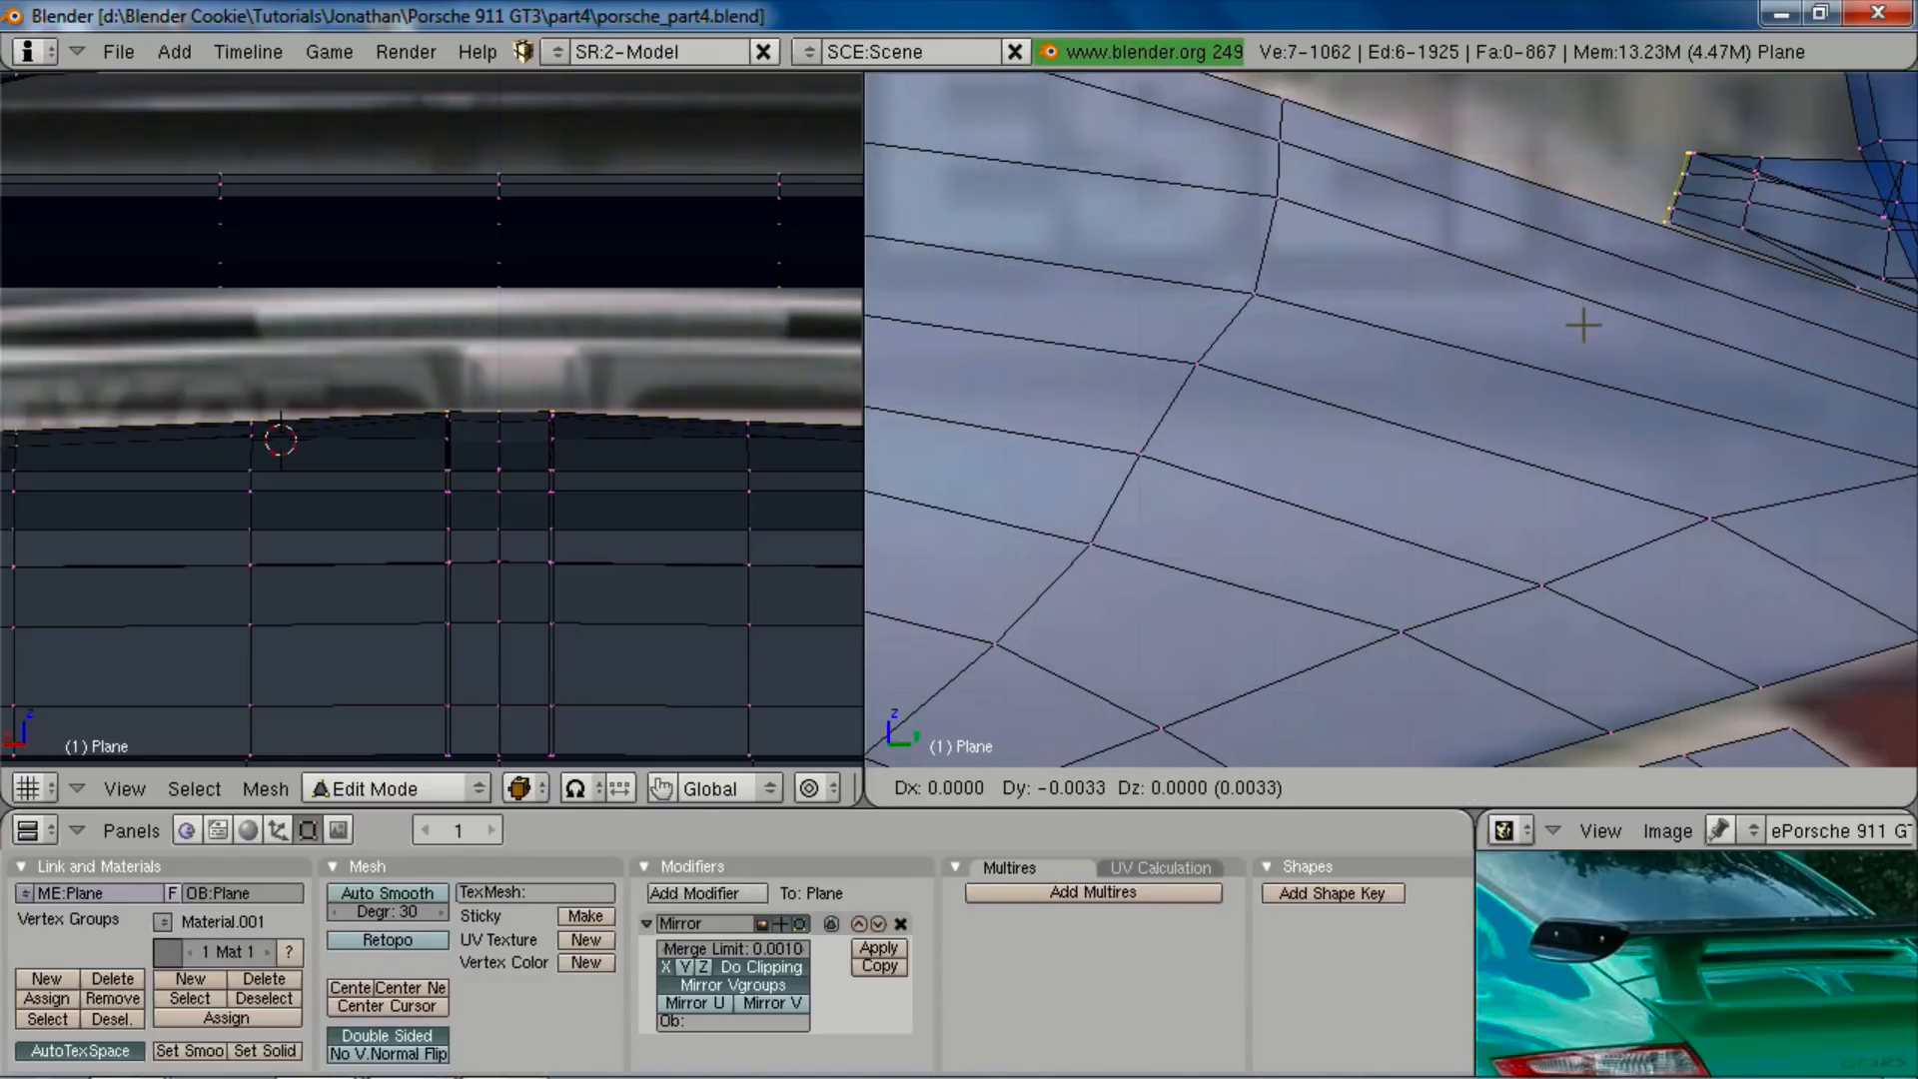
click(1574, 324)
Step: Merge the two close vertices on the duplicated edge beside the lid's centre strip into one
scroll(1575, 324, down, 2)
mouse_move(1574, 324)
middle_down()
mouse_move(1485, 381)
mouse_move(1571, 253)
mouse_move(1566, 184)
mouse_move(1390, 590)
middle_up()
key(z)
scroll(1390, 590, up, 3)
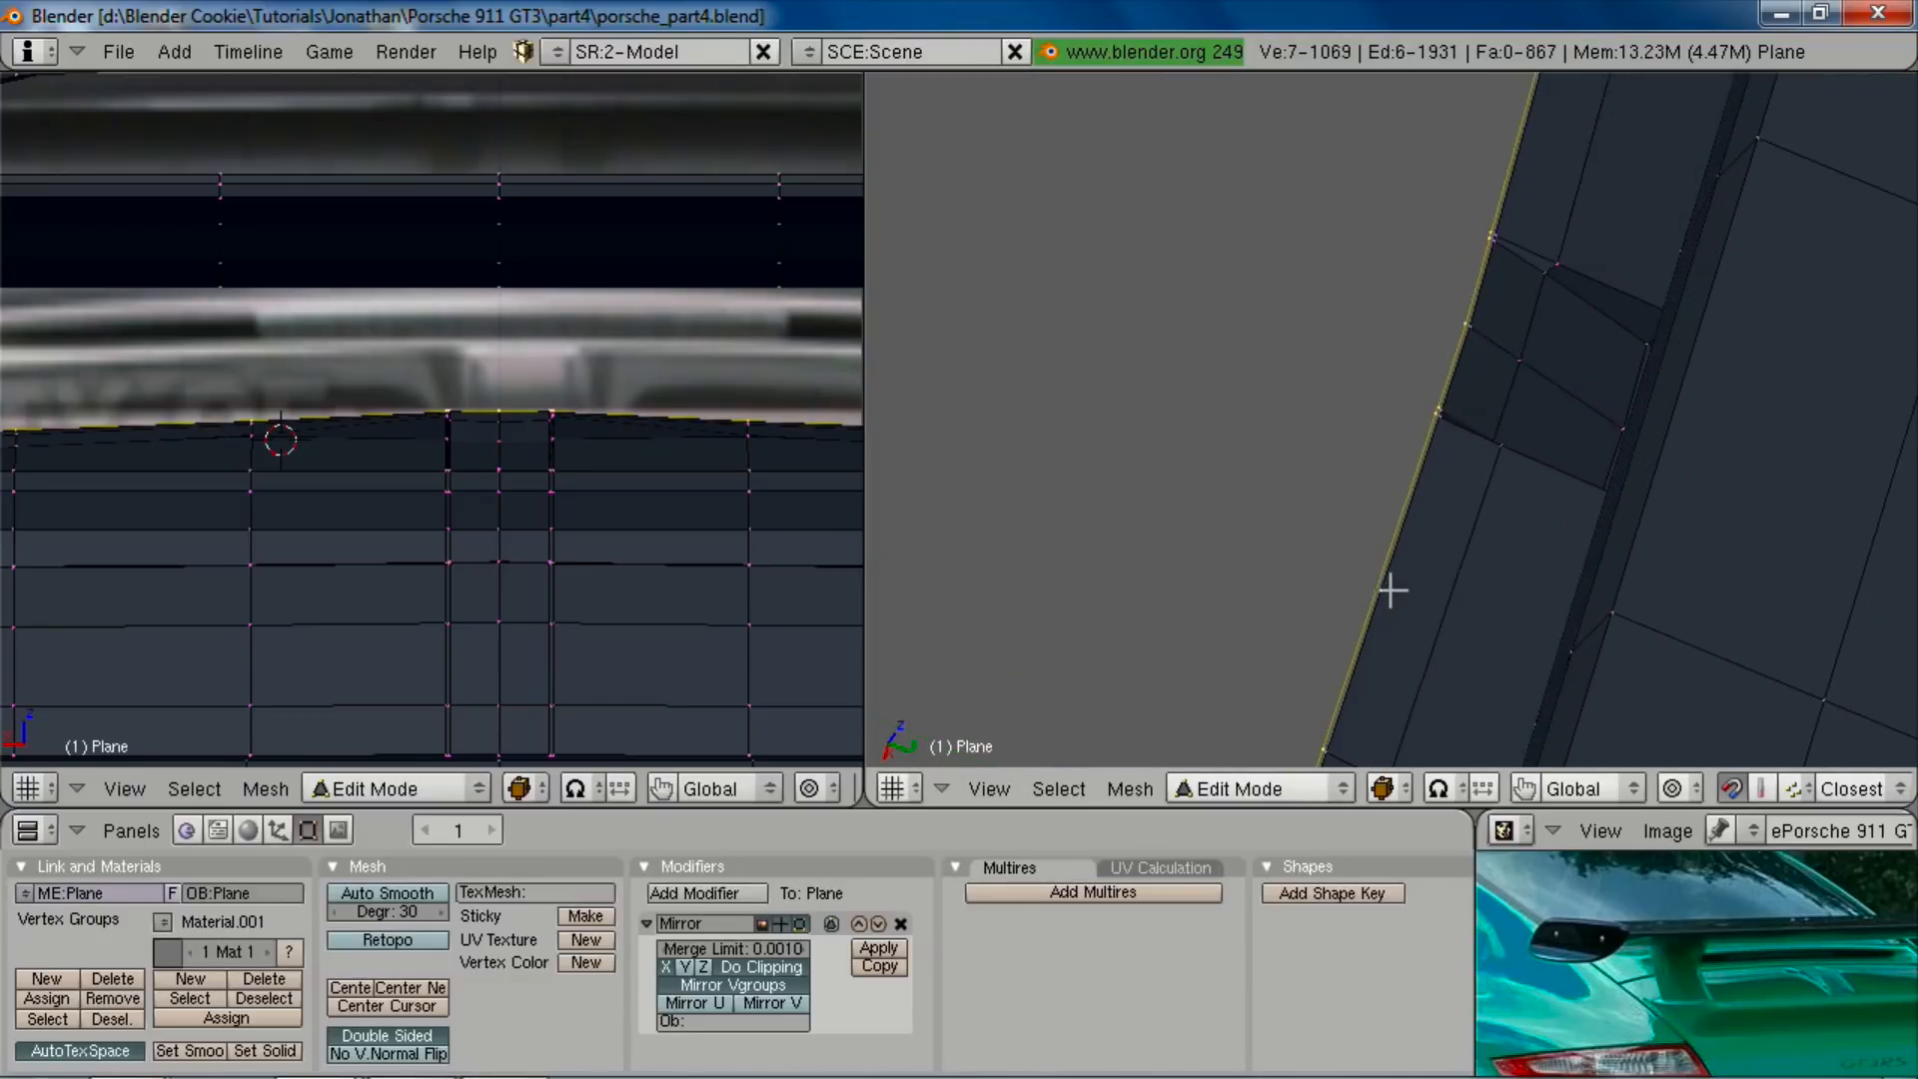
scroll(1442, 474, up, 1)
key(a)
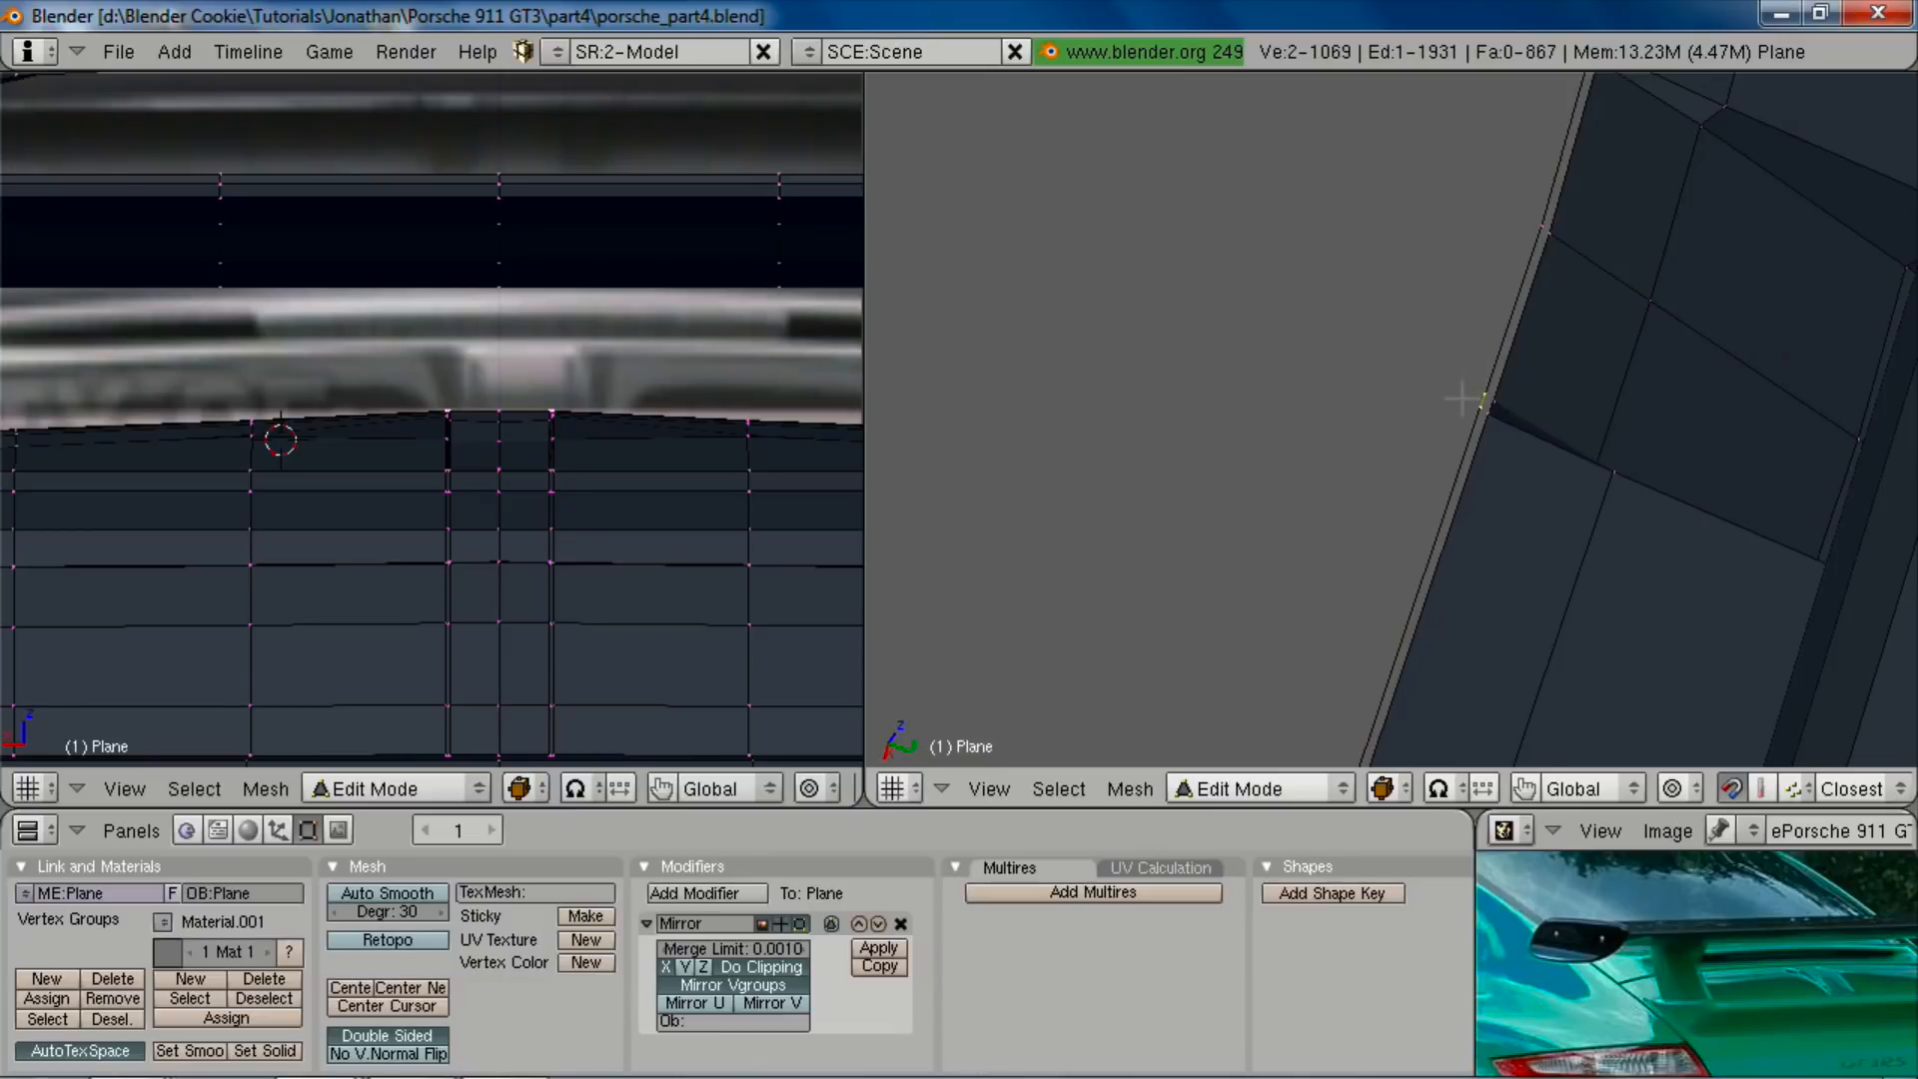
key(w)
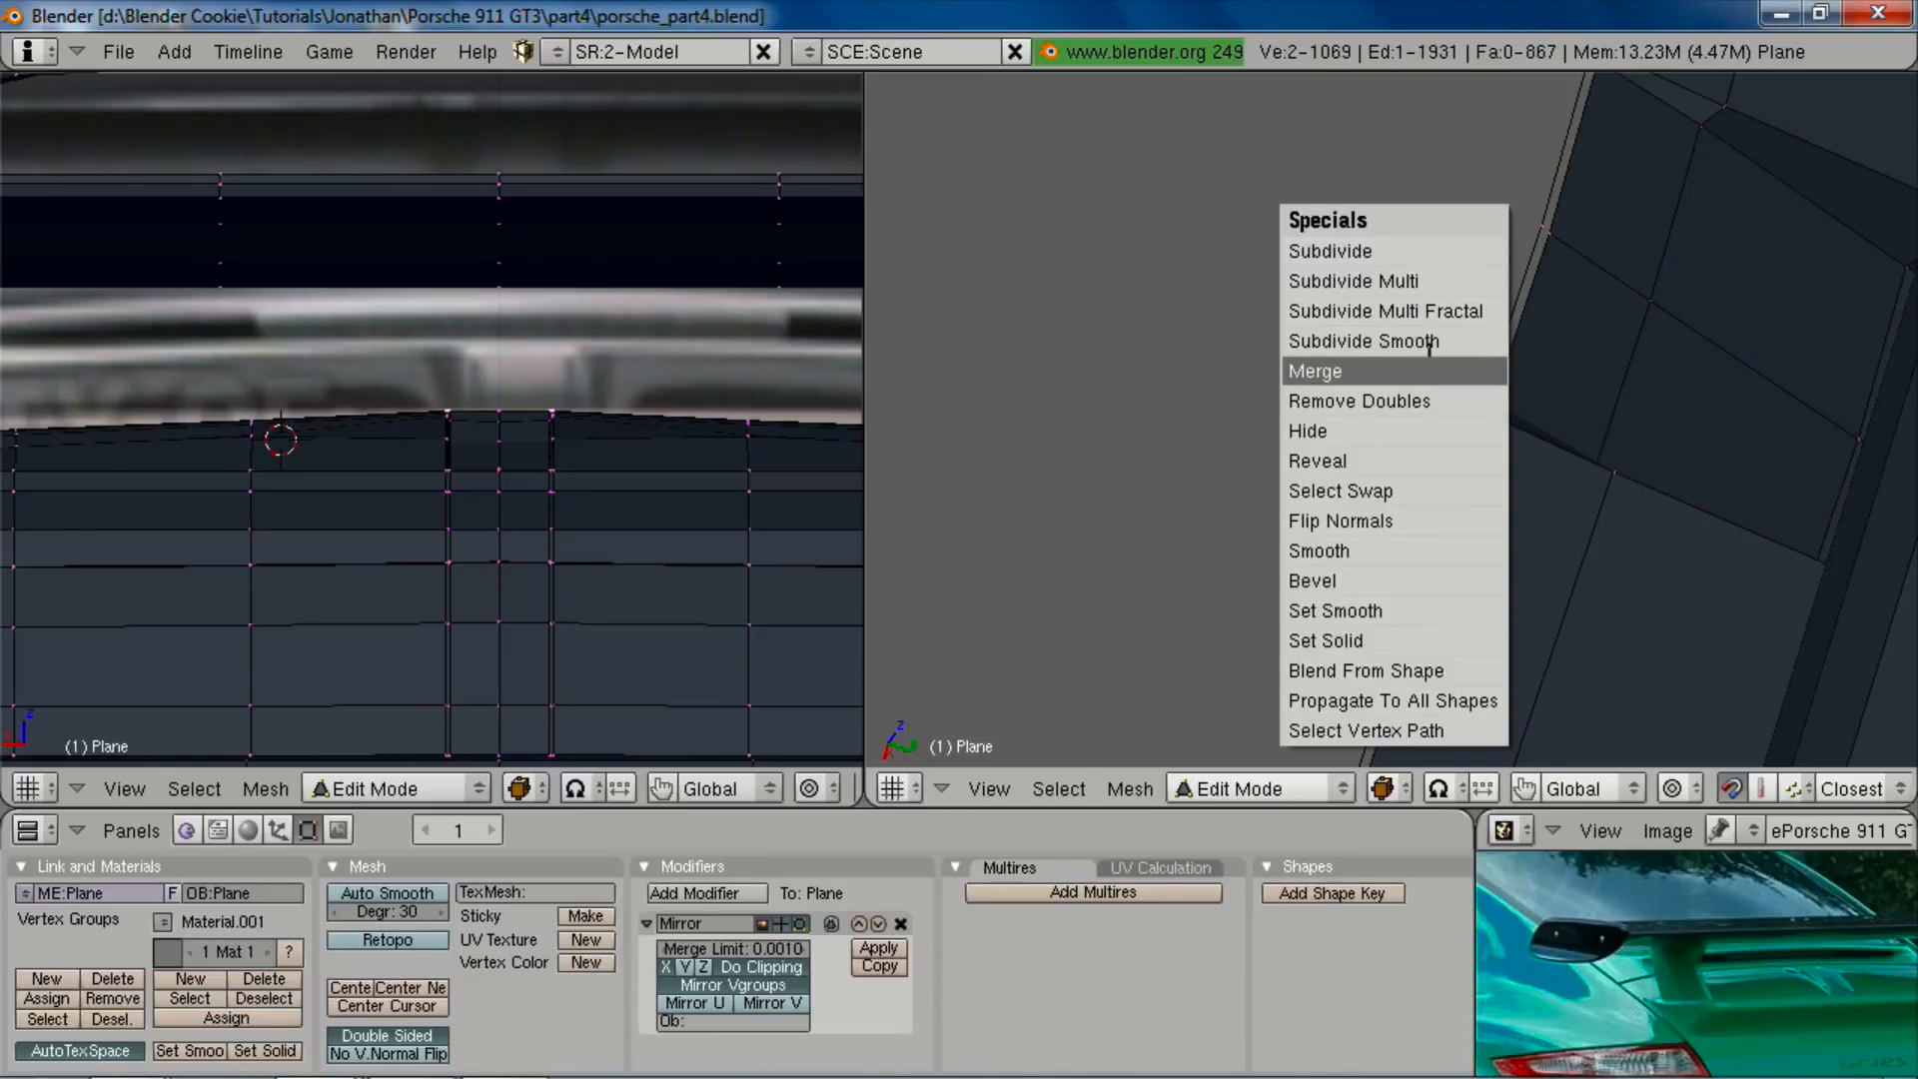
click(1428, 369)
click(1429, 371)
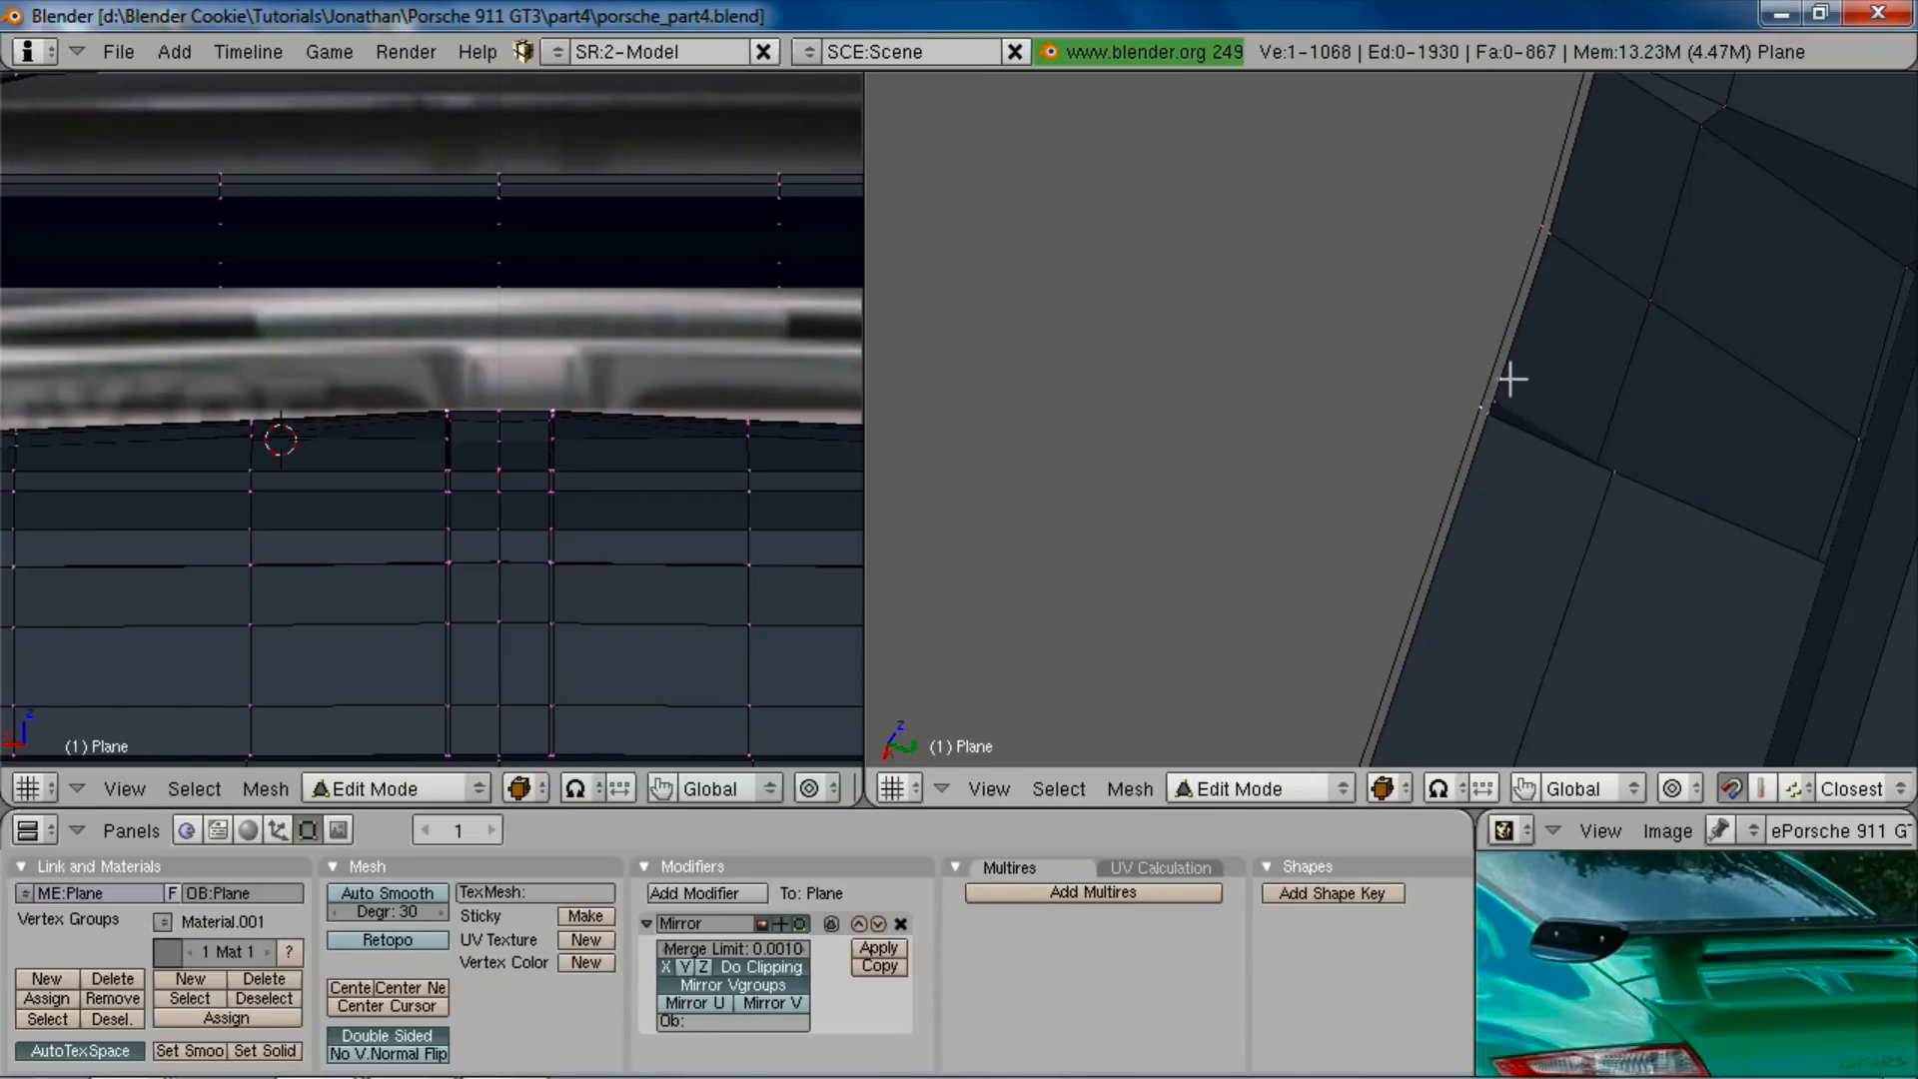
scroll(1431, 511, down, 7)
mouse_move(1434, 540)
middle_down()
mouse_move(1464, 513)
mouse_move(1472, 535)
middle_up()
scroll(1473, 535, up, 4)
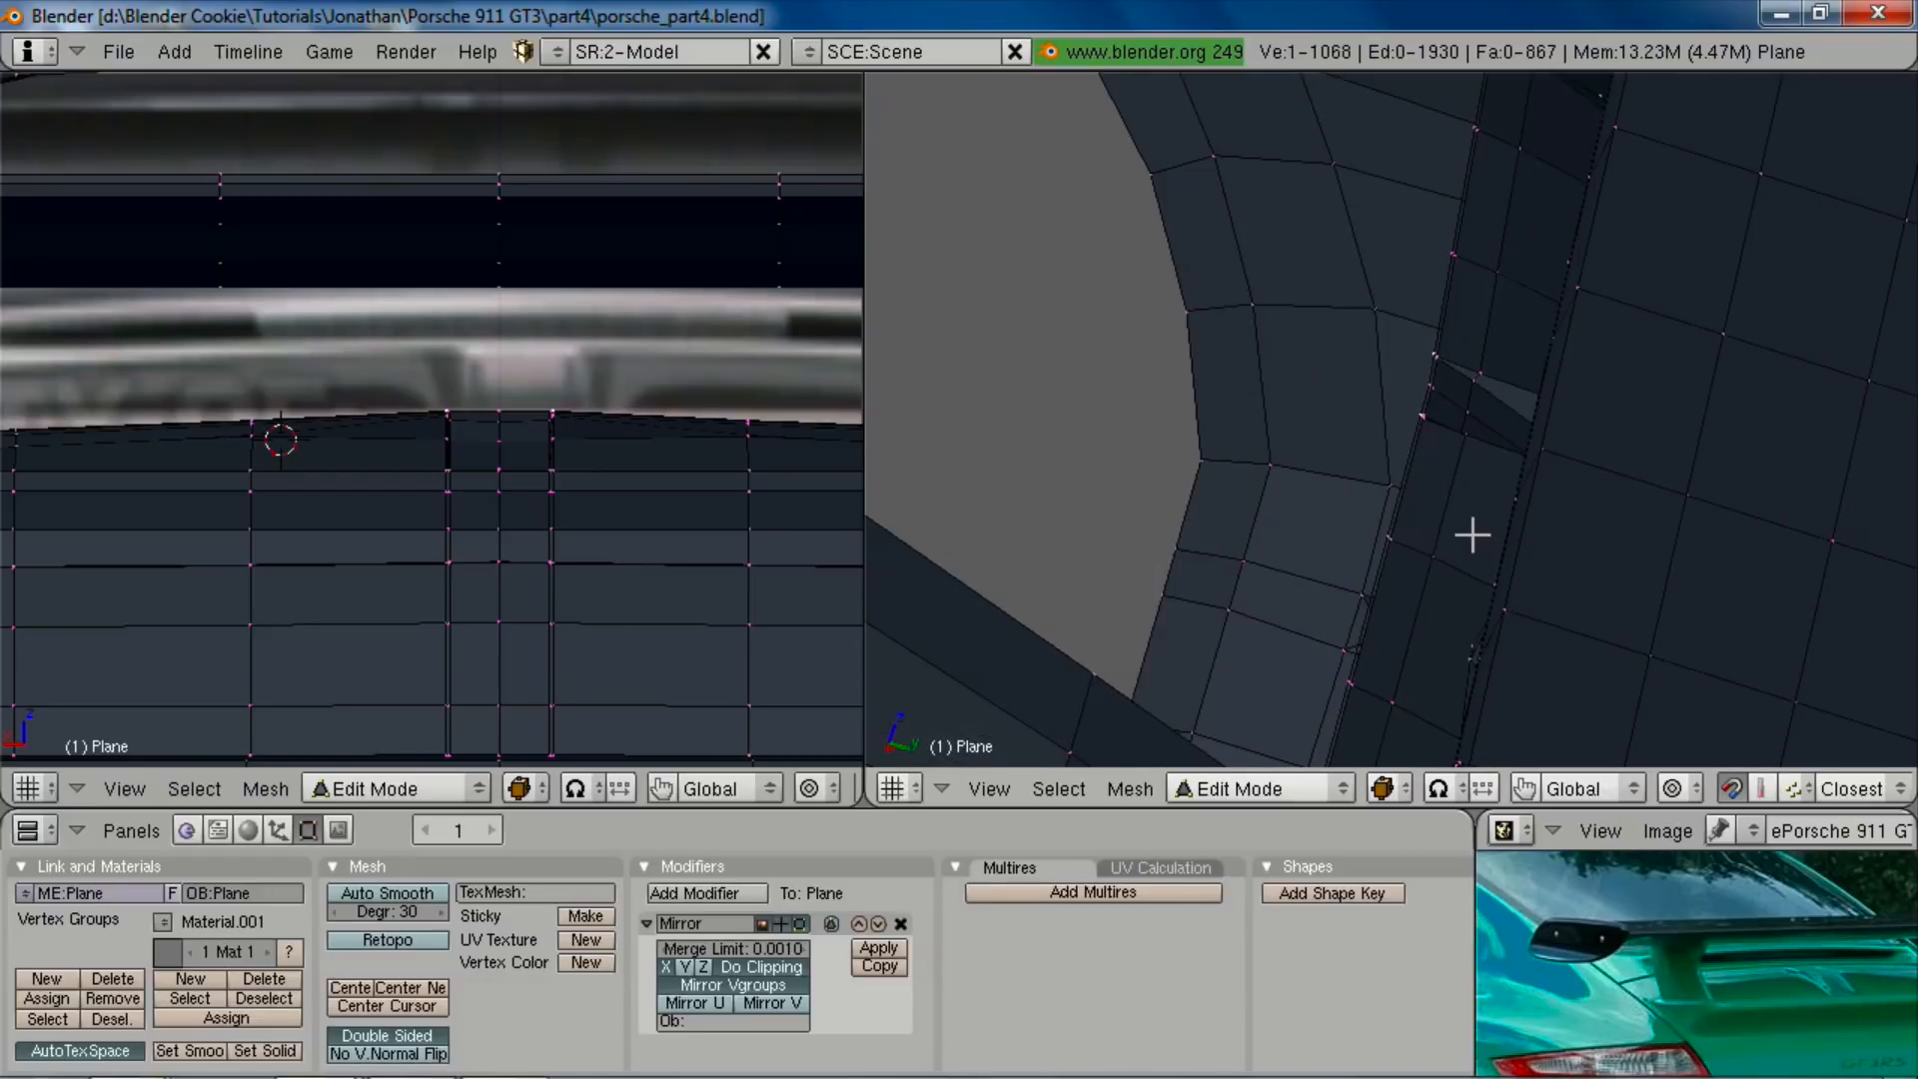
Step: Select the duplicated edge ahead of the lid and extrude it forward and slightly up along the roofline slope in the side view
alt+right_click(1391, 514)
scroll(1408, 546, down, 5)
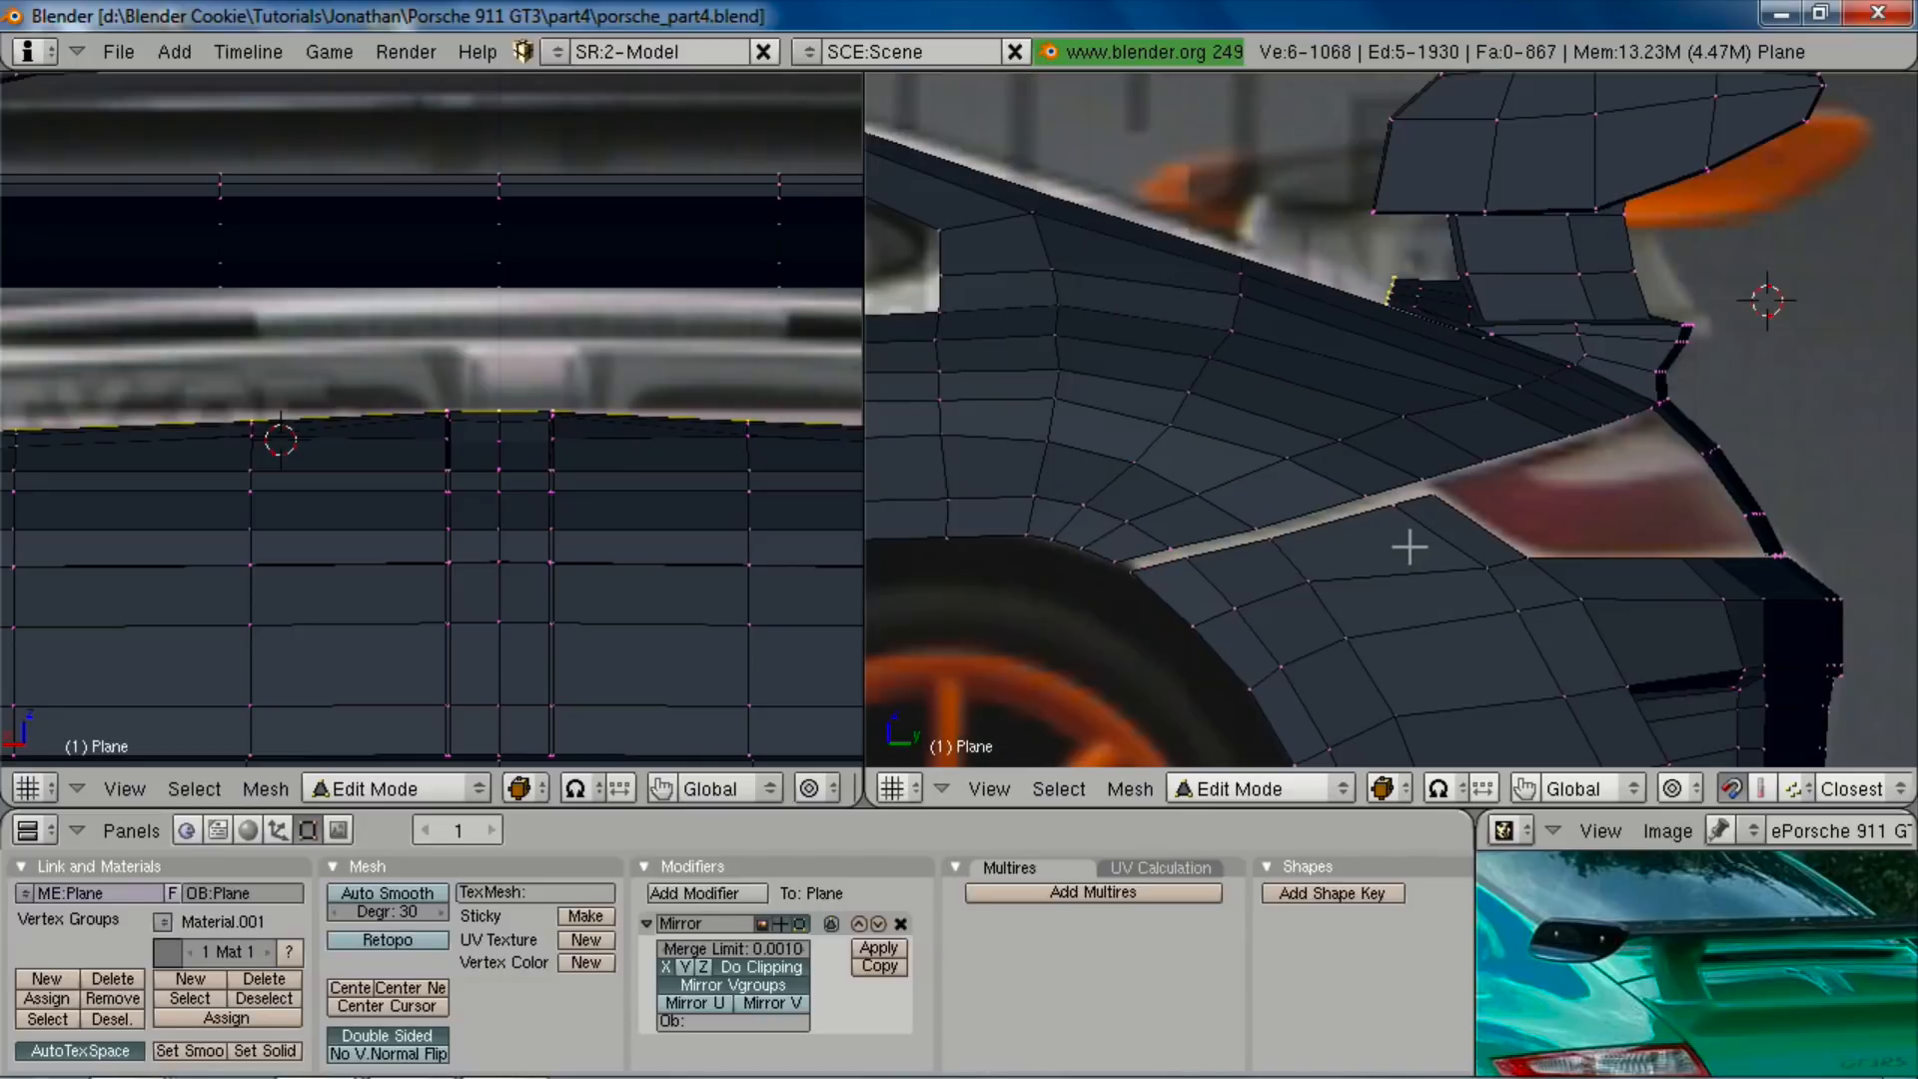
shift+middle_drag(1449, 578, 1588, 689)
scroll(1601, 676, down, 1)
scroll(1610, 667, up, 3)
scroll(1606, 659, down, 3)
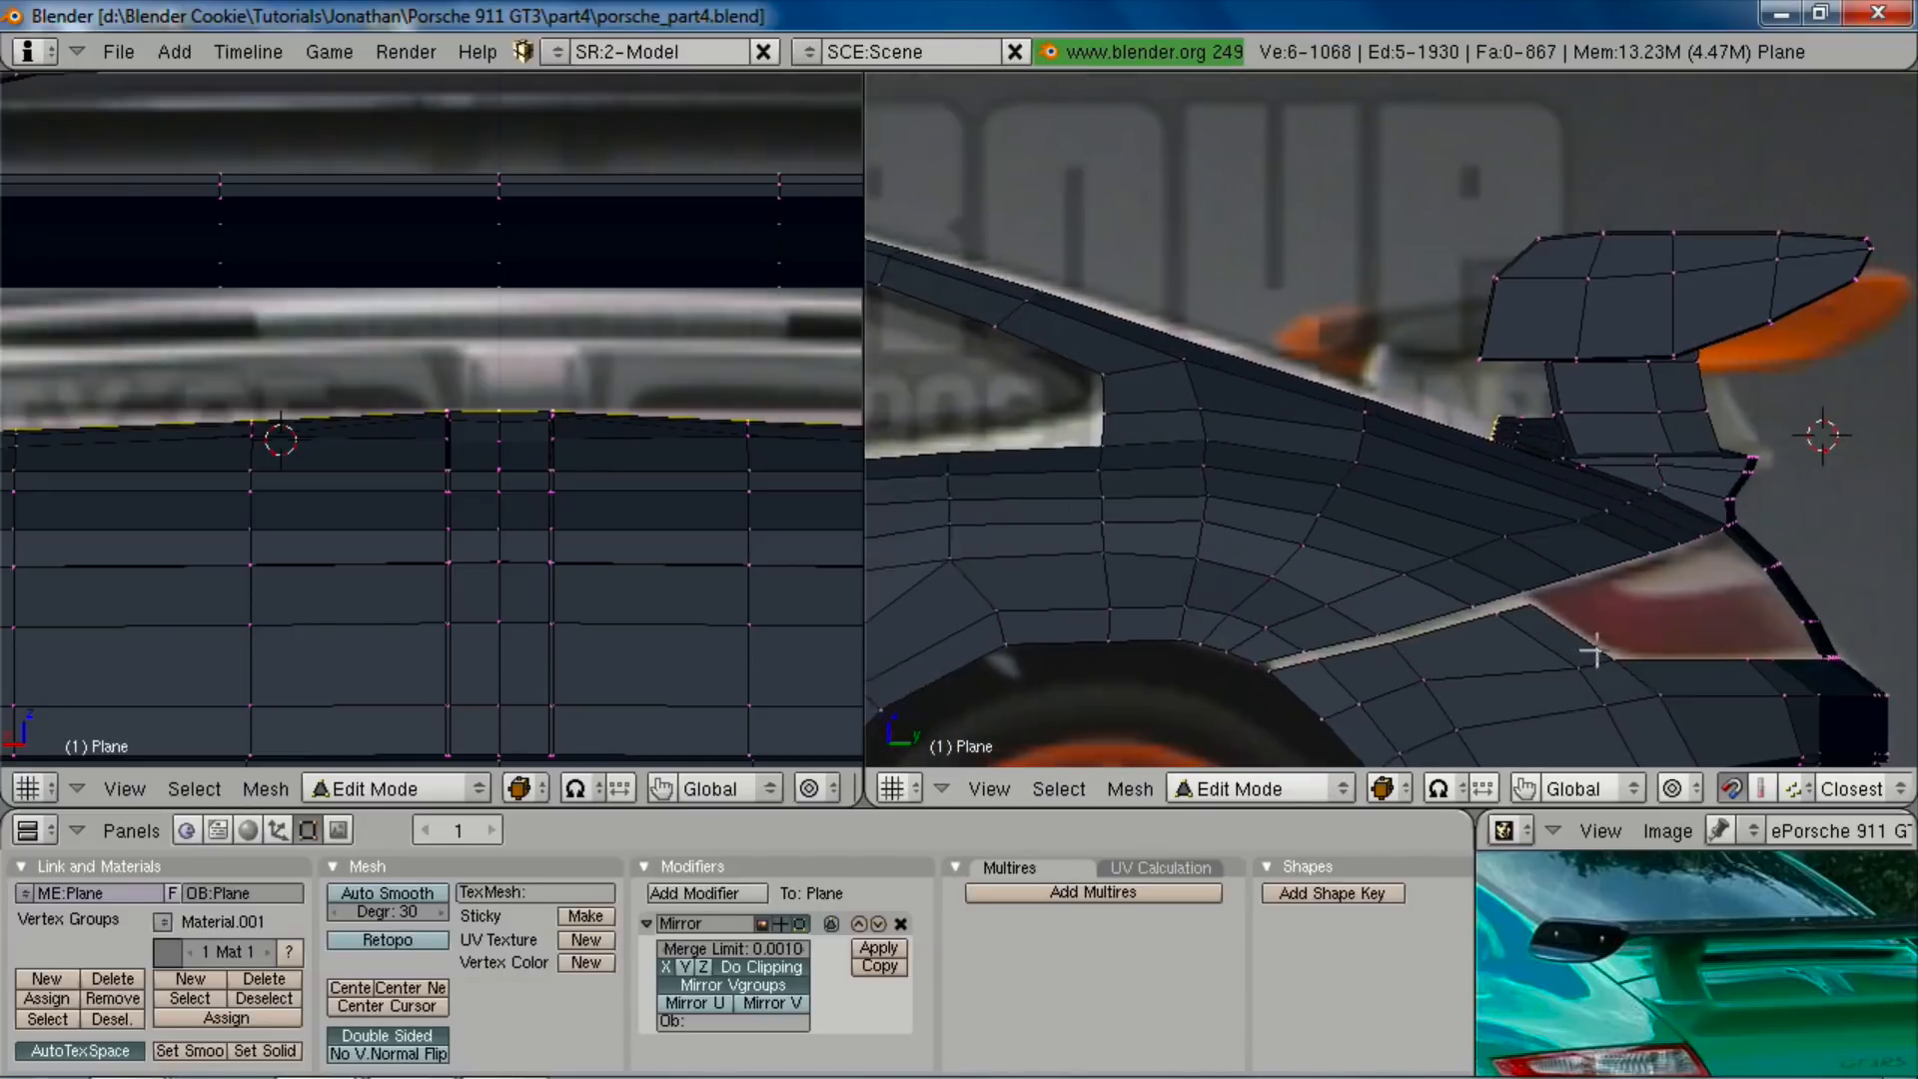
scroll(1583, 639, up, 2)
key(z)
key(z)
key(e)
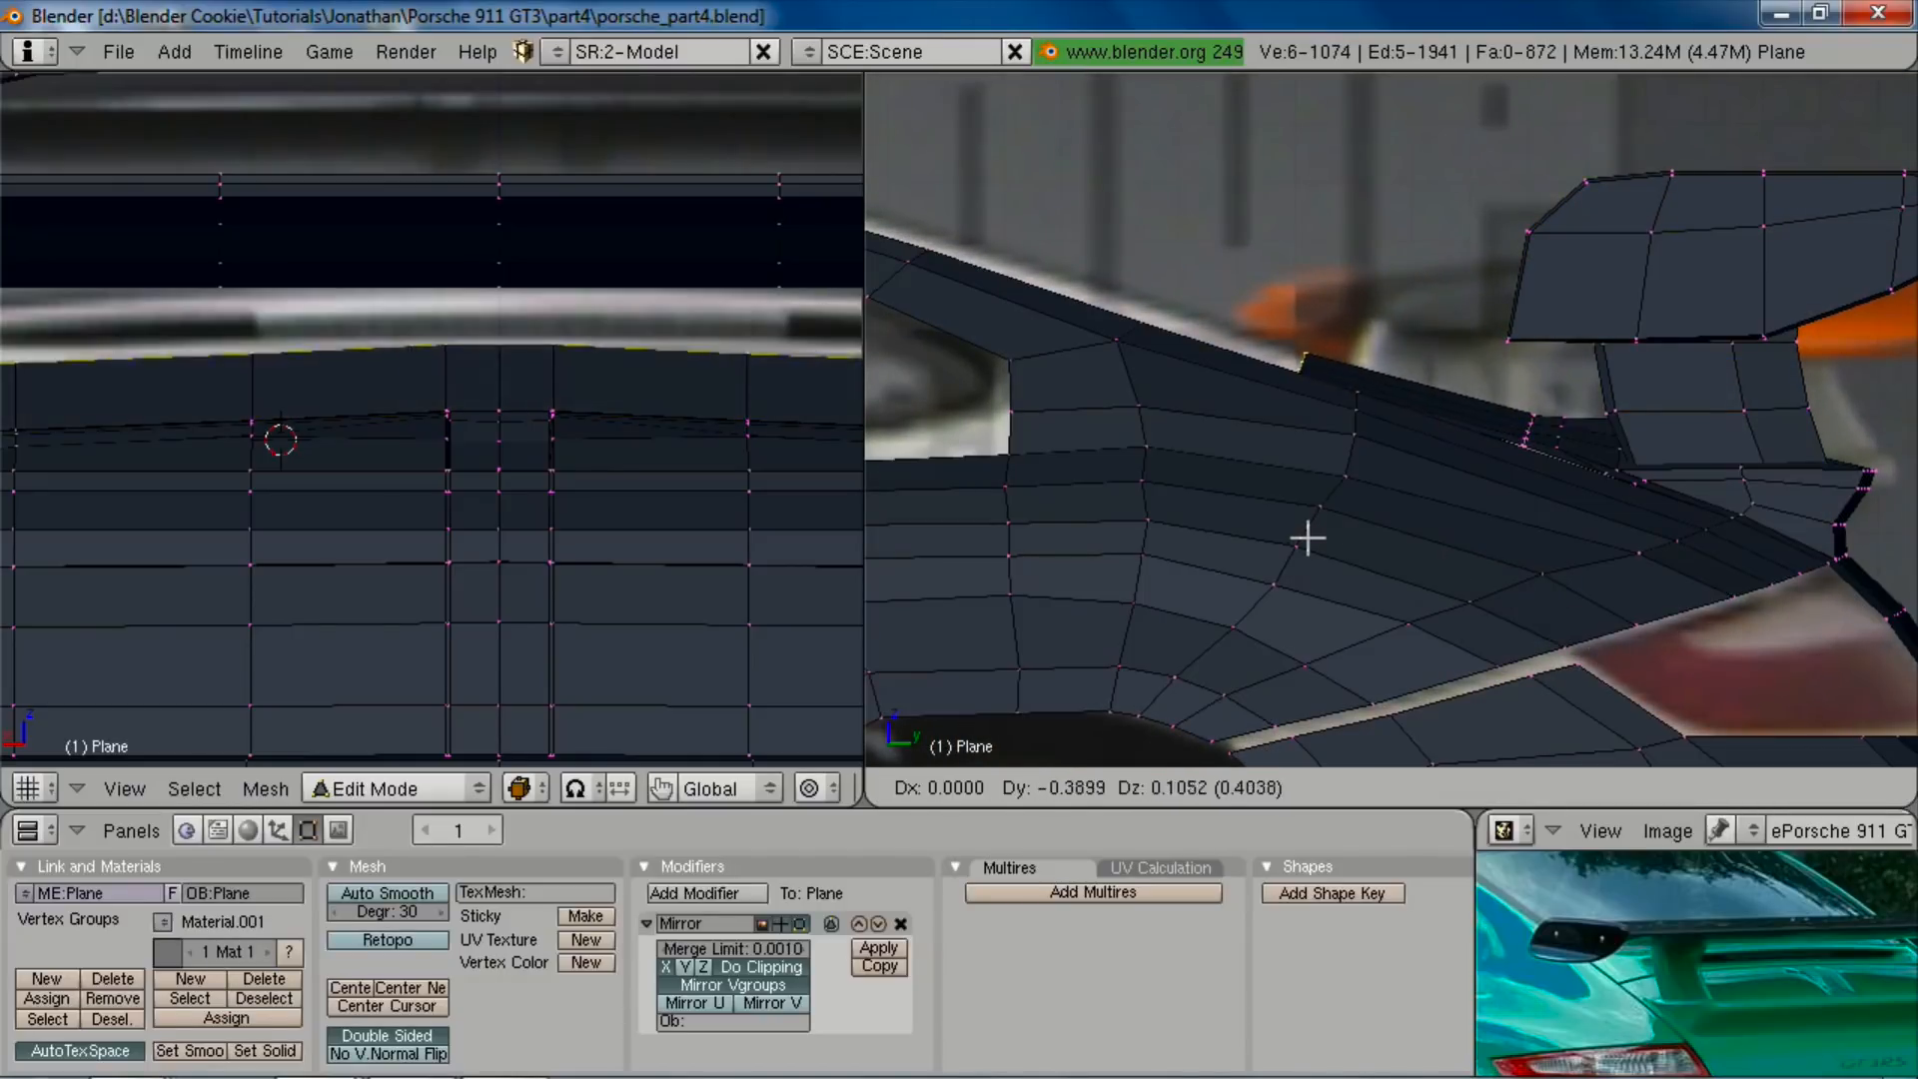
click(1369, 540)
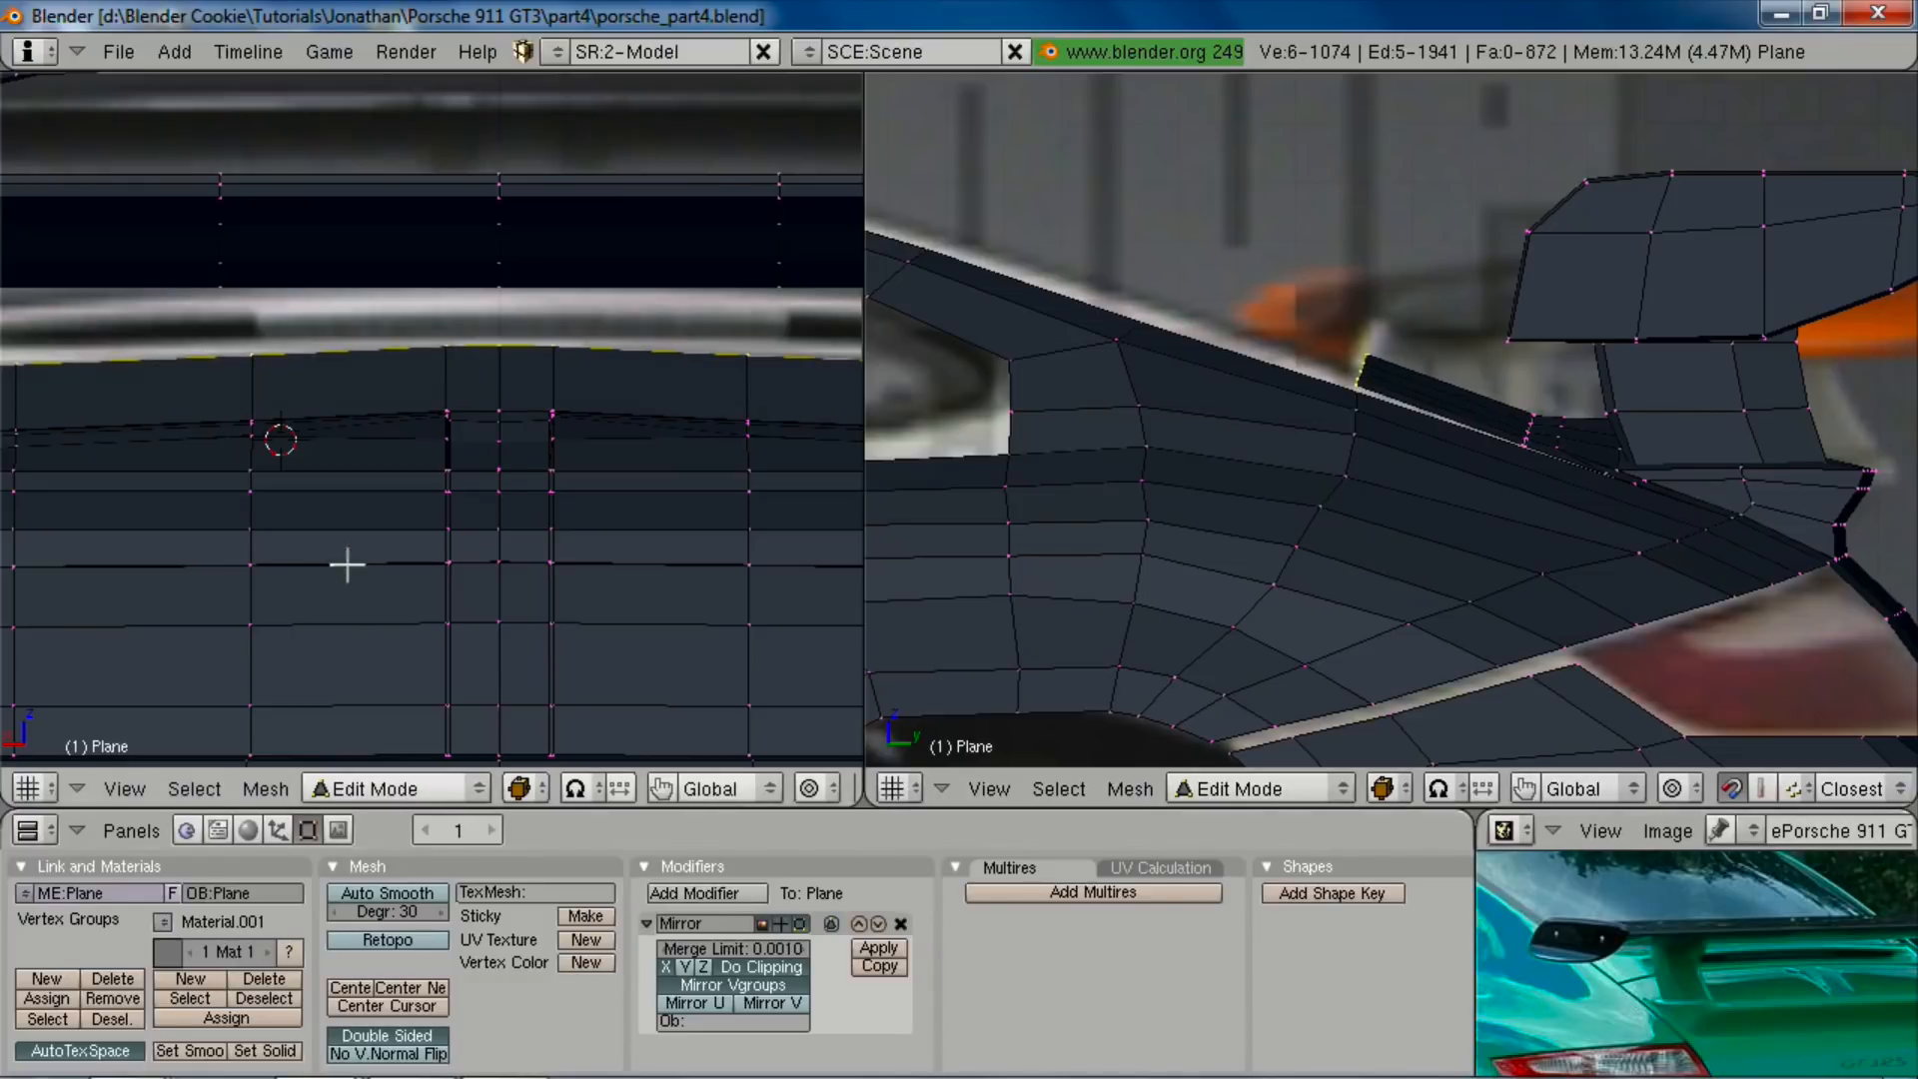
Step: Compare the extruded panel with the rear-view blueprint and the area below the rear window in the reference photo
scroll(343, 560, down, 1)
scroll(1358, 564, down, 5)
key(z)
scroll(505, 516, down, 6)
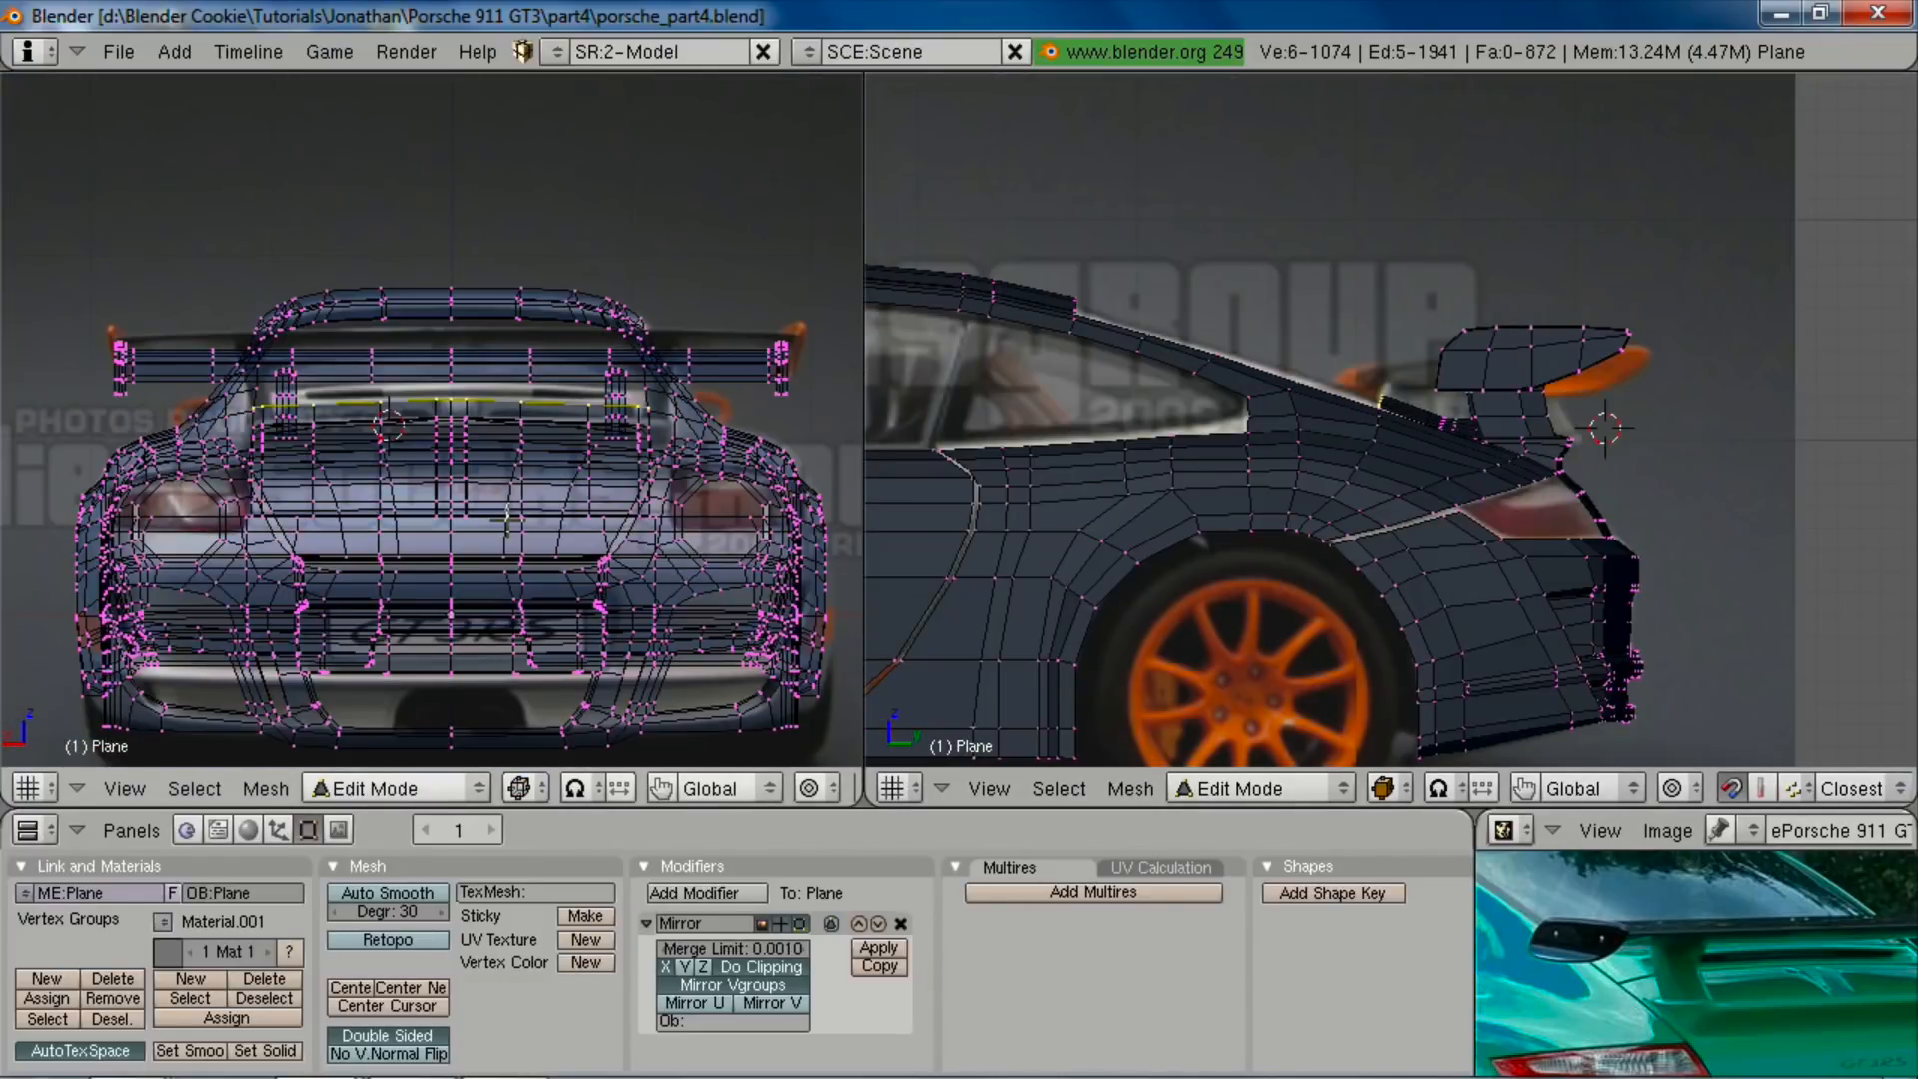
key(2)
scroll(508, 519, up, 2)
key(1)
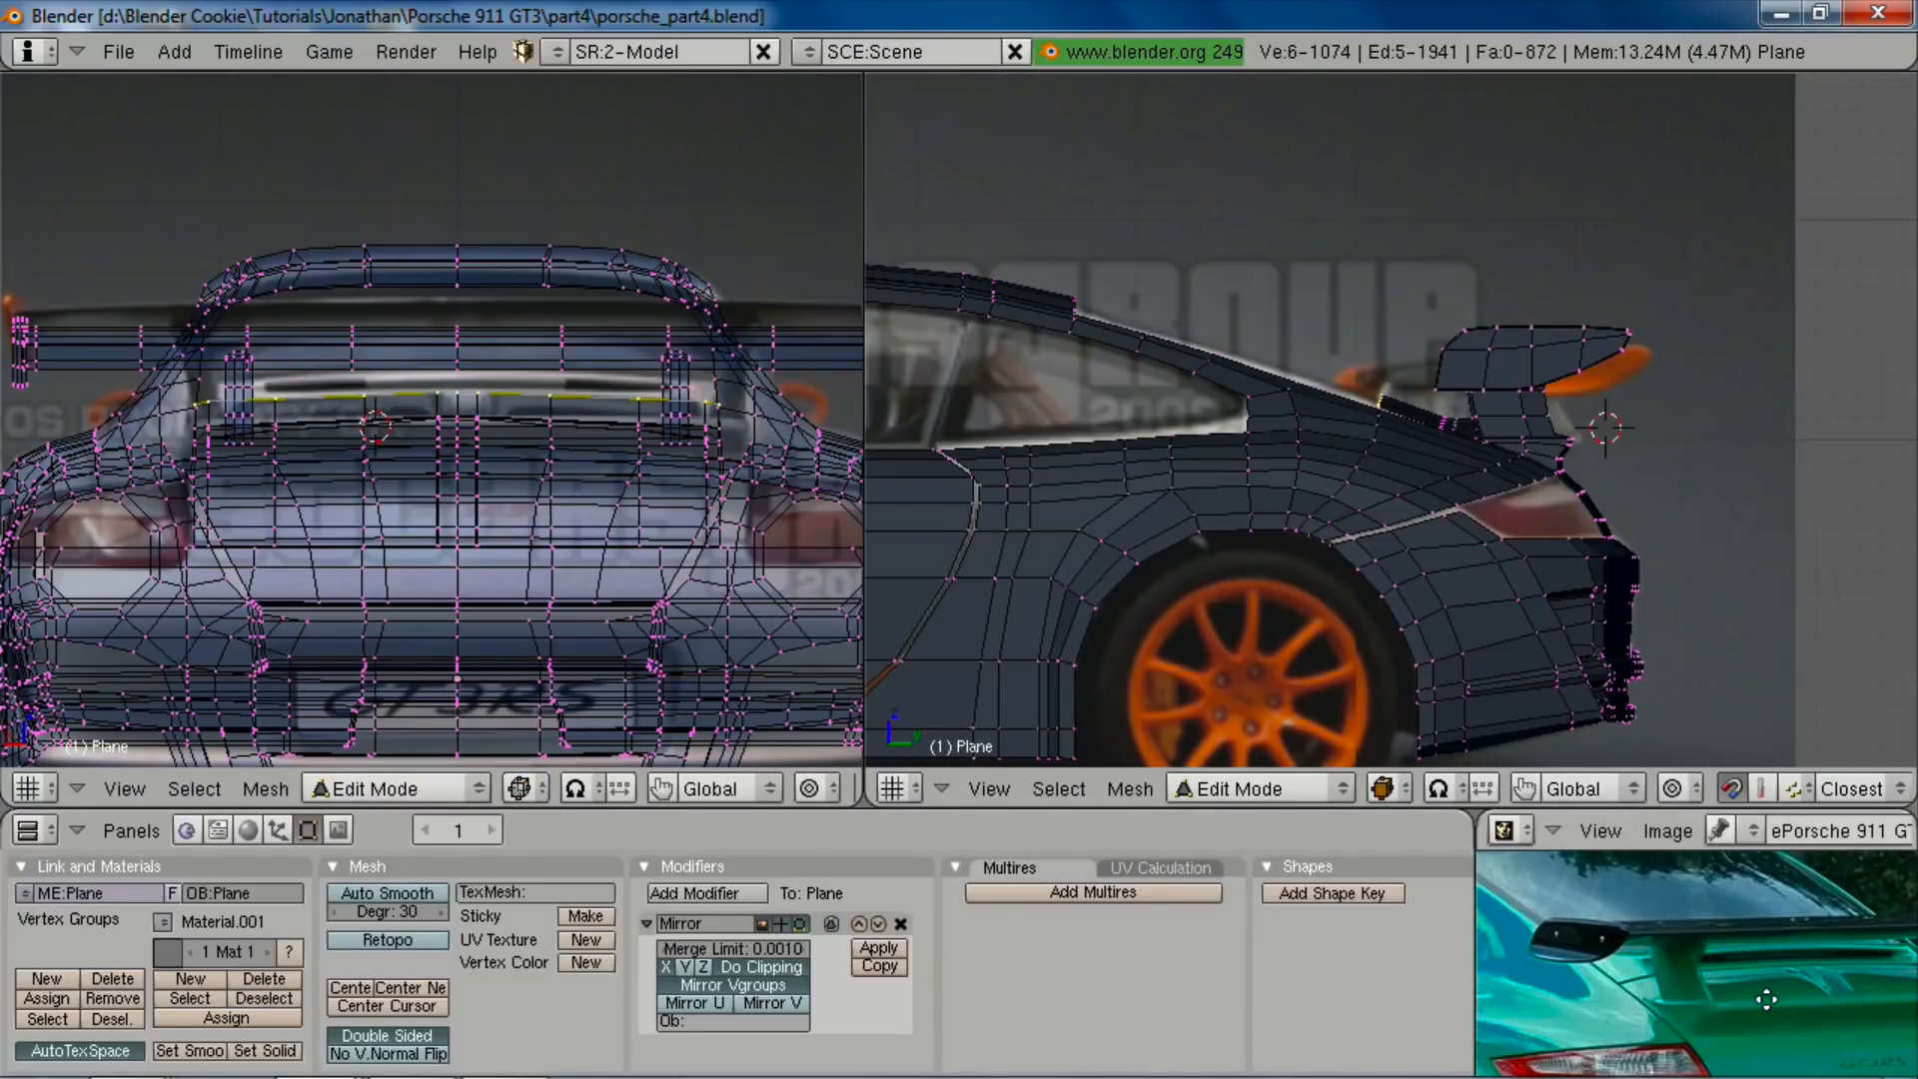
middle_drag(1766, 999, 1774, 997)
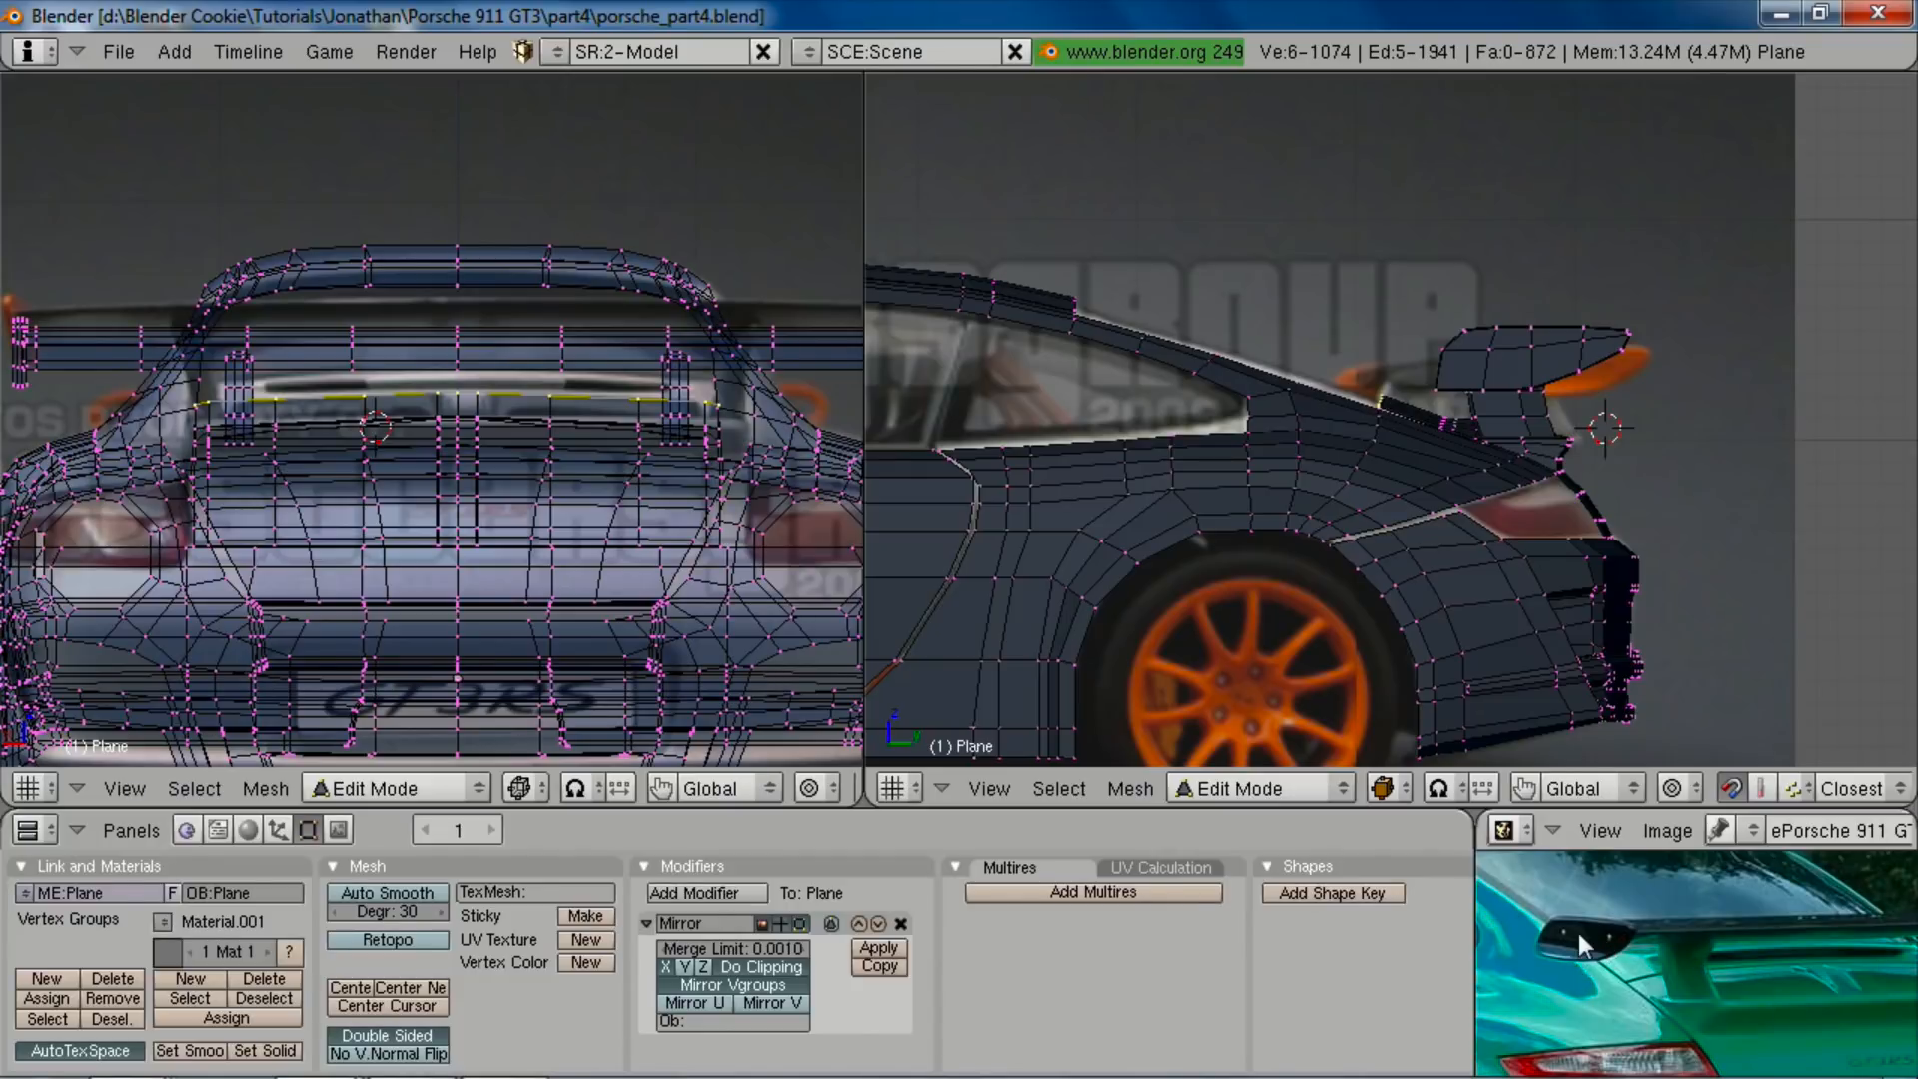
scroll(1433, 511, up, 2)
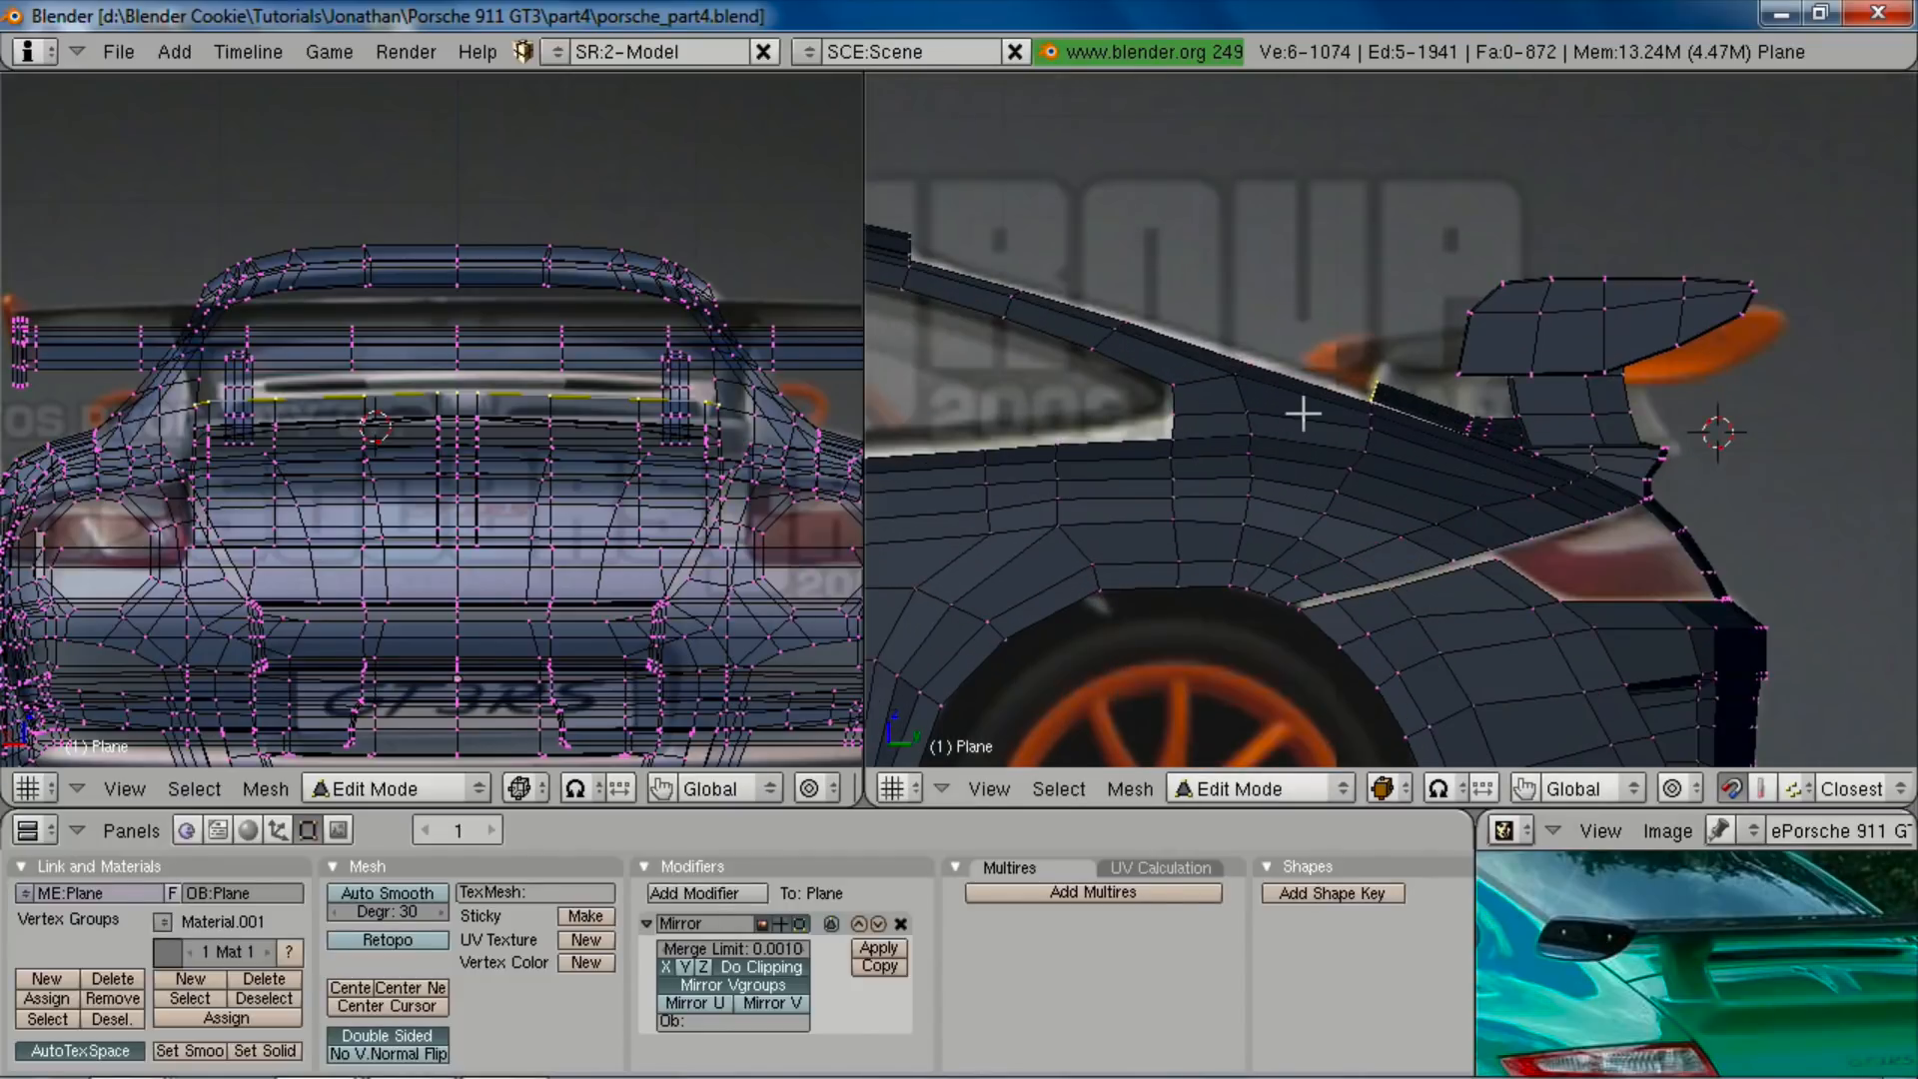
middle_drag(1360, 397, 1459, 559)
middle_drag(1679, 937, 1715, 991)
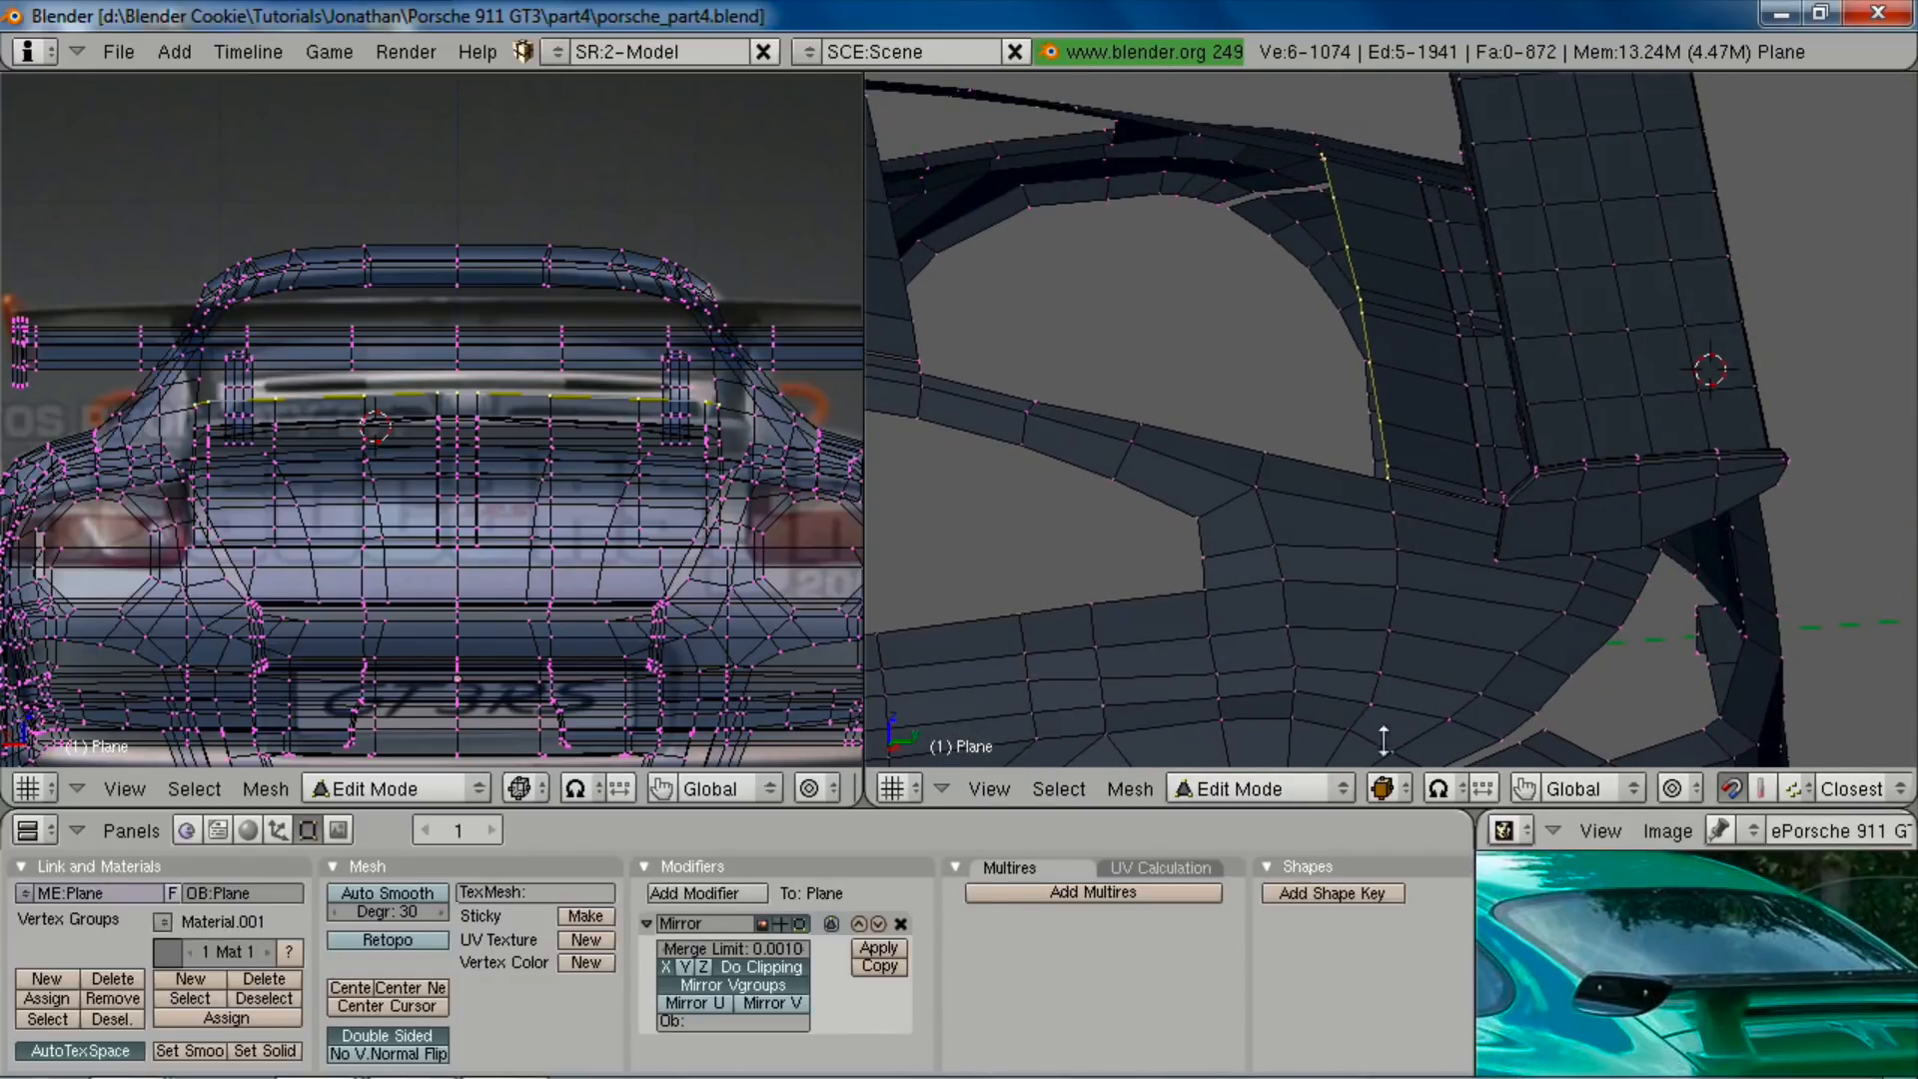
key(3)
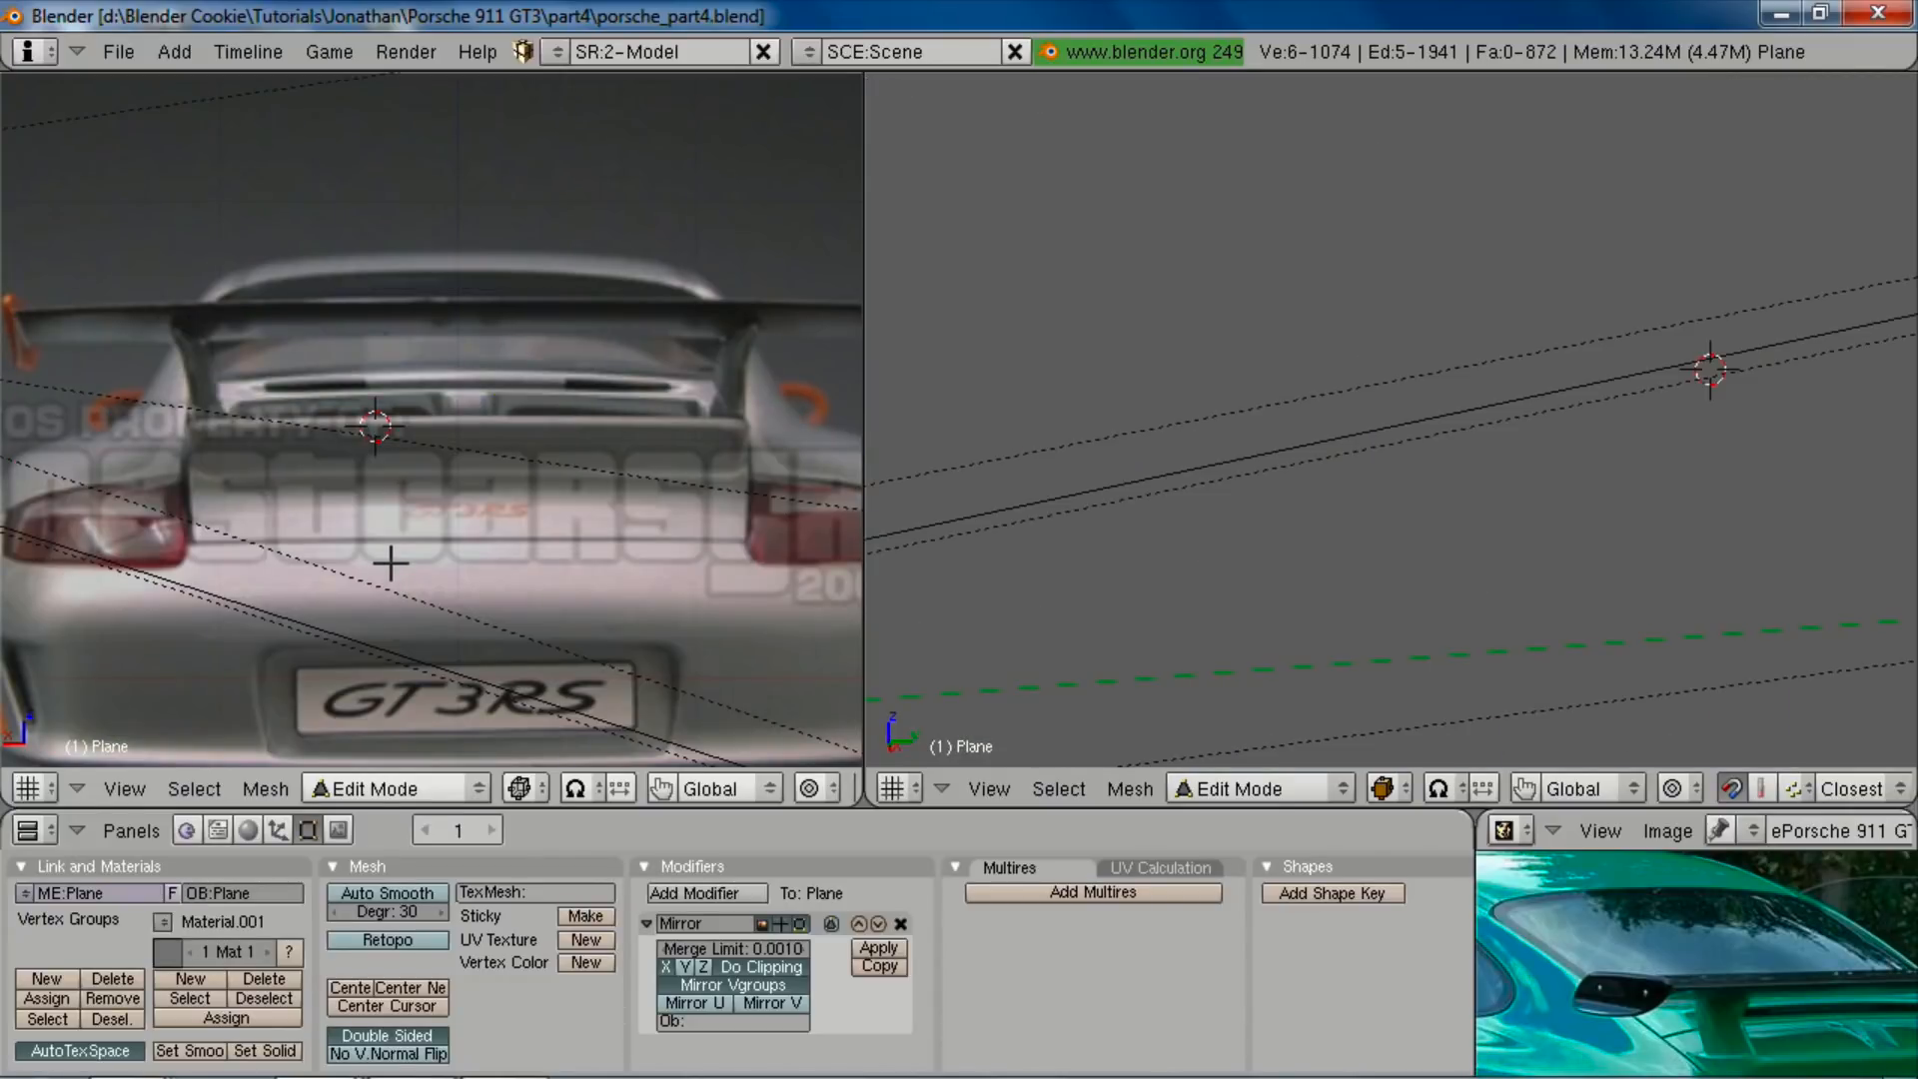
key(1)
middle_drag(1155, 403, 1246, 429)
scroll(1272, 426, up, 2)
Step: Move the two centre vertices of the panel's forward edge about 0.024 back and 0.014 down in the side view
key(a)
right_click(1383, 241)
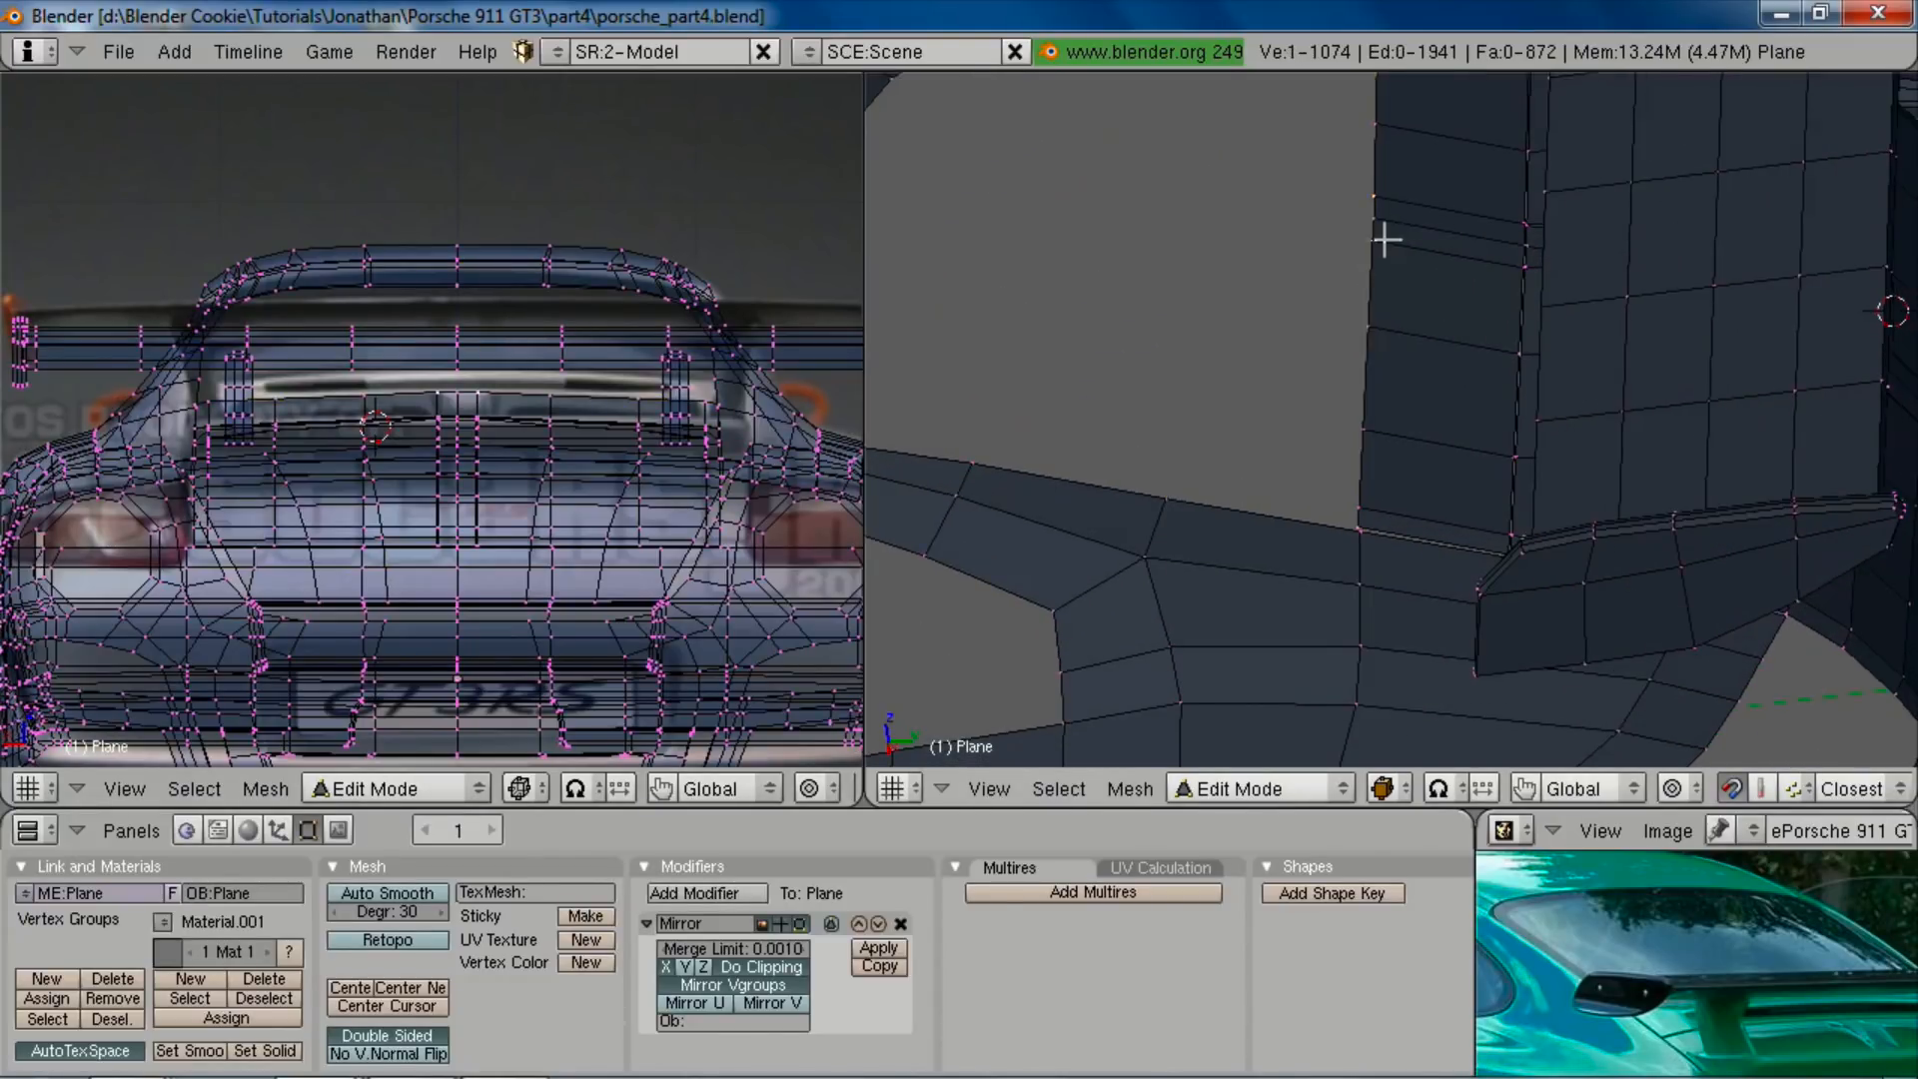
middle_drag(1451, 418, 1449, 310)
key(KP_3)
key(z)
shift+middle_drag(1418, 405, 1431, 648)
scroll(1431, 647, up, 3)
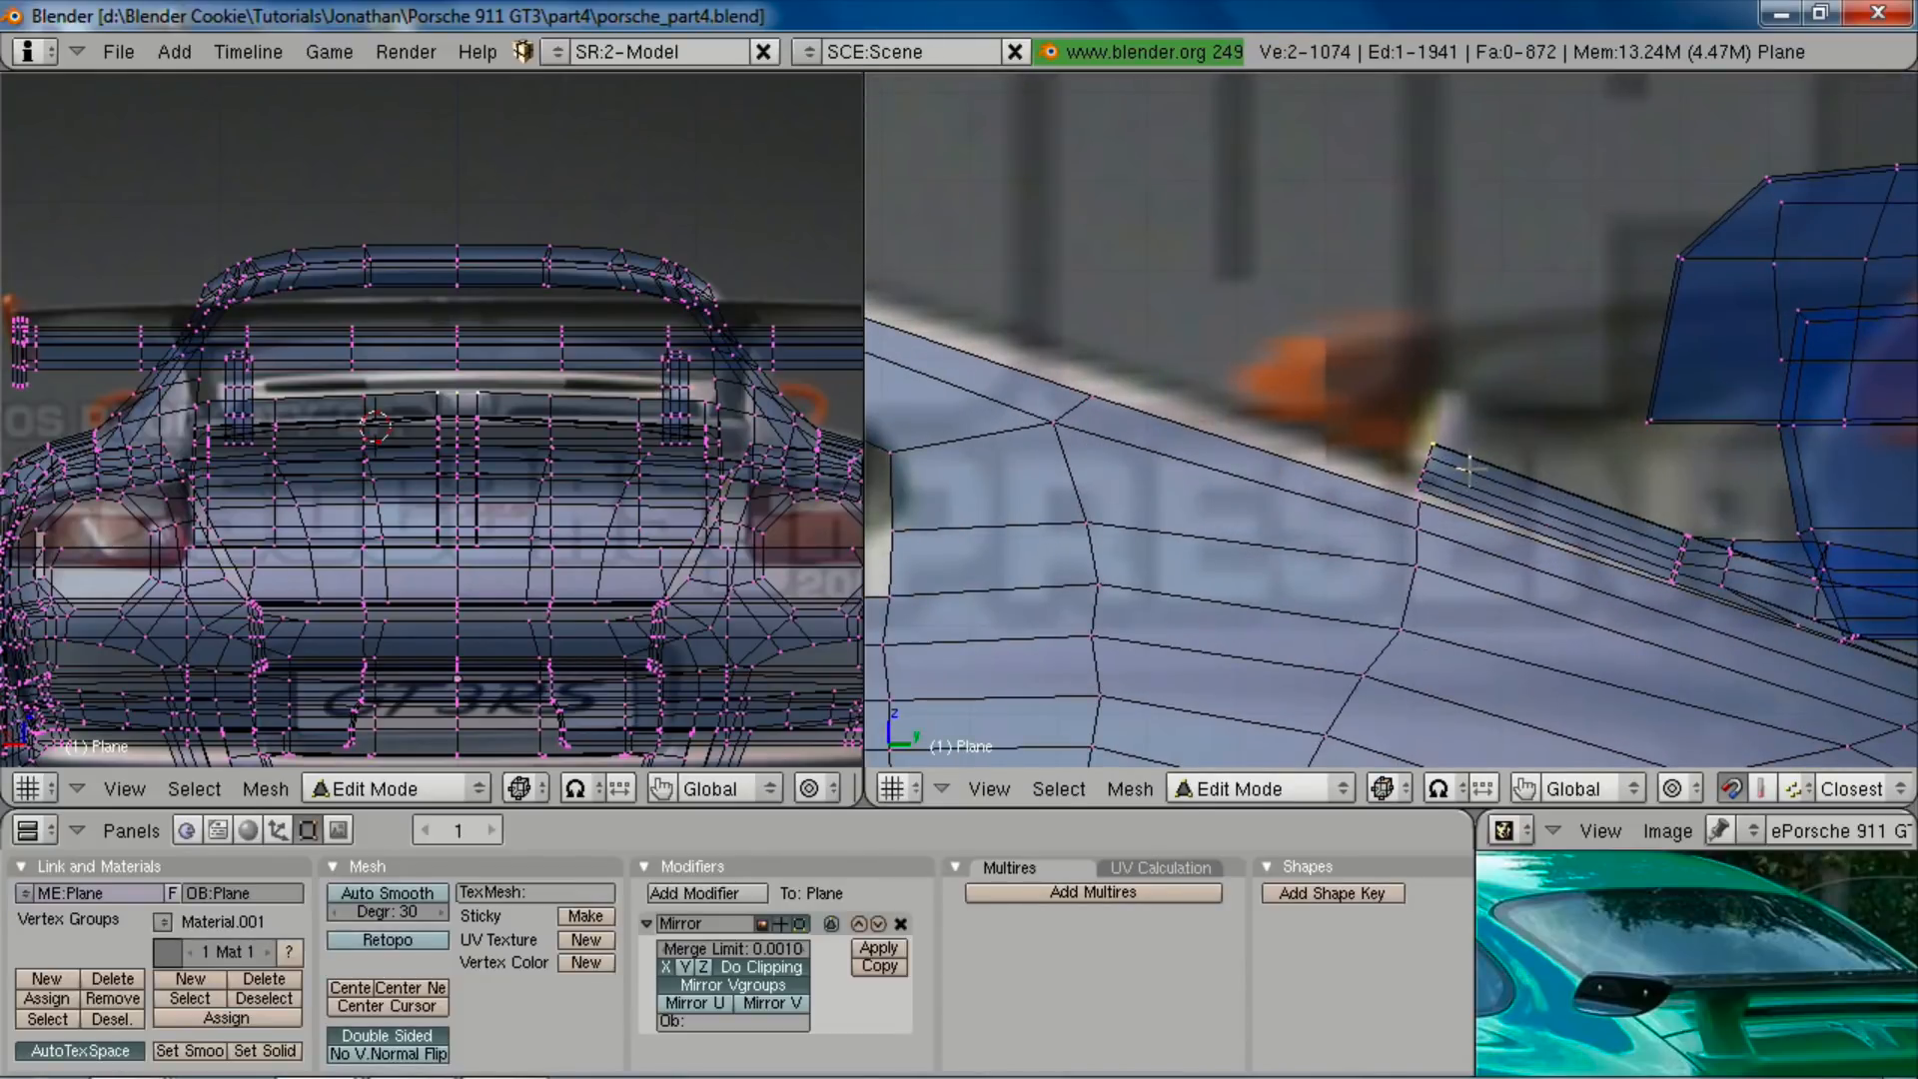
key(g)
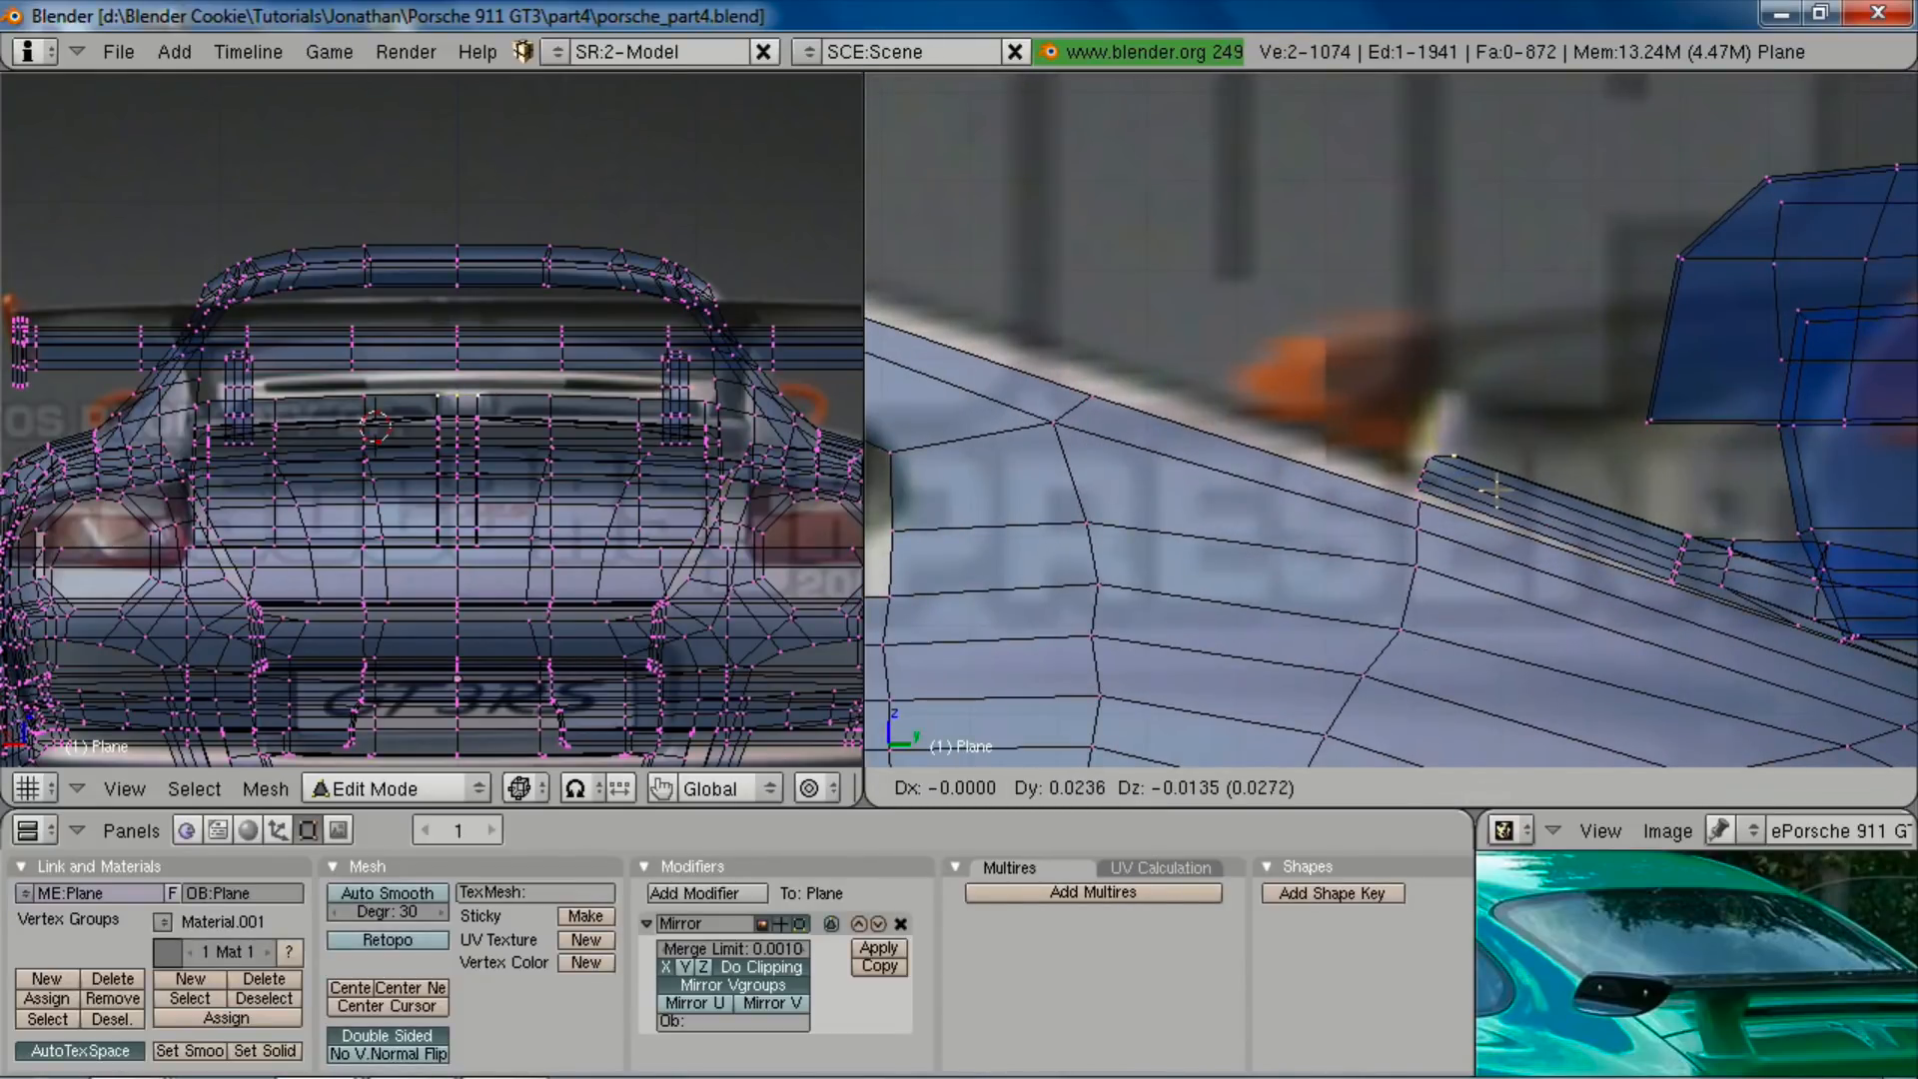
click(1497, 489)
Step: Shift individual vertices along the panel's forward edge slightly back and down to follow the slope in the side view
key(a)
right_click(1418, 452)
key(g)
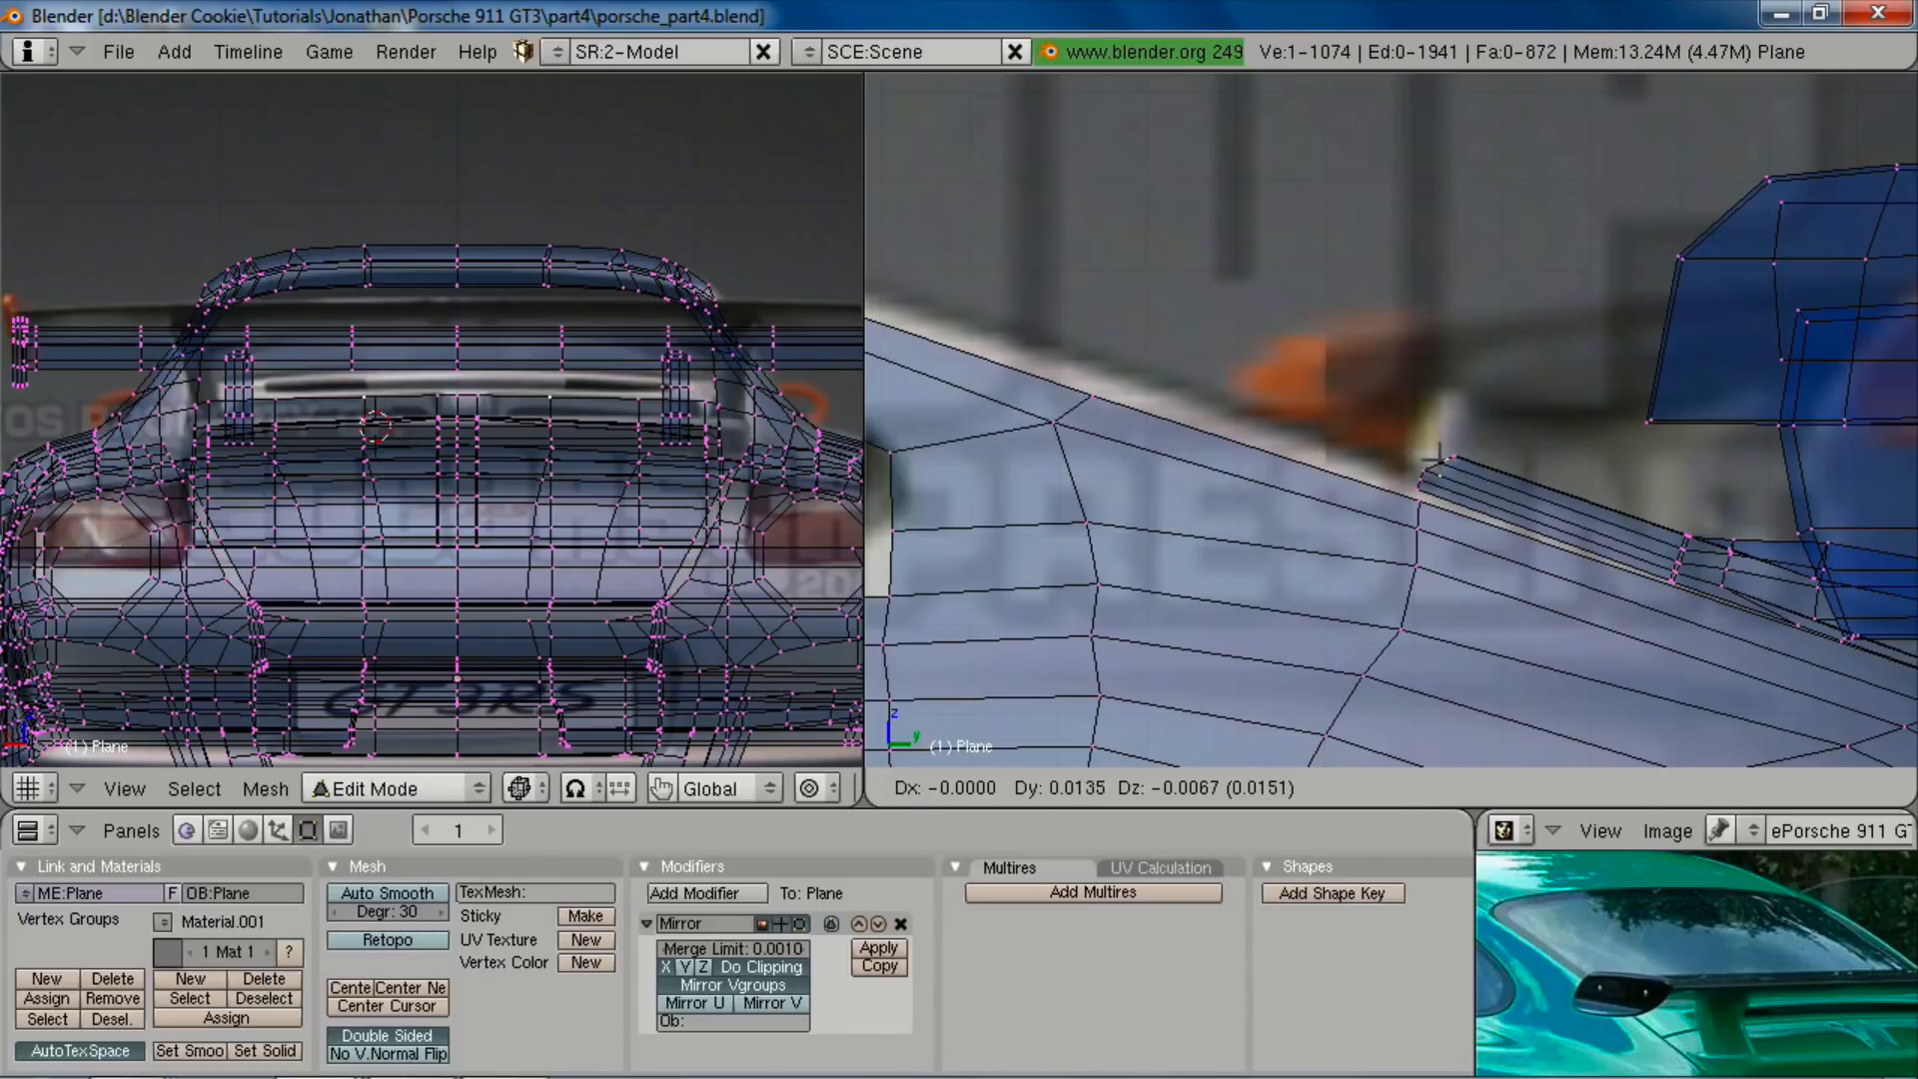
click(1433, 456)
key(g)
click(1439, 479)
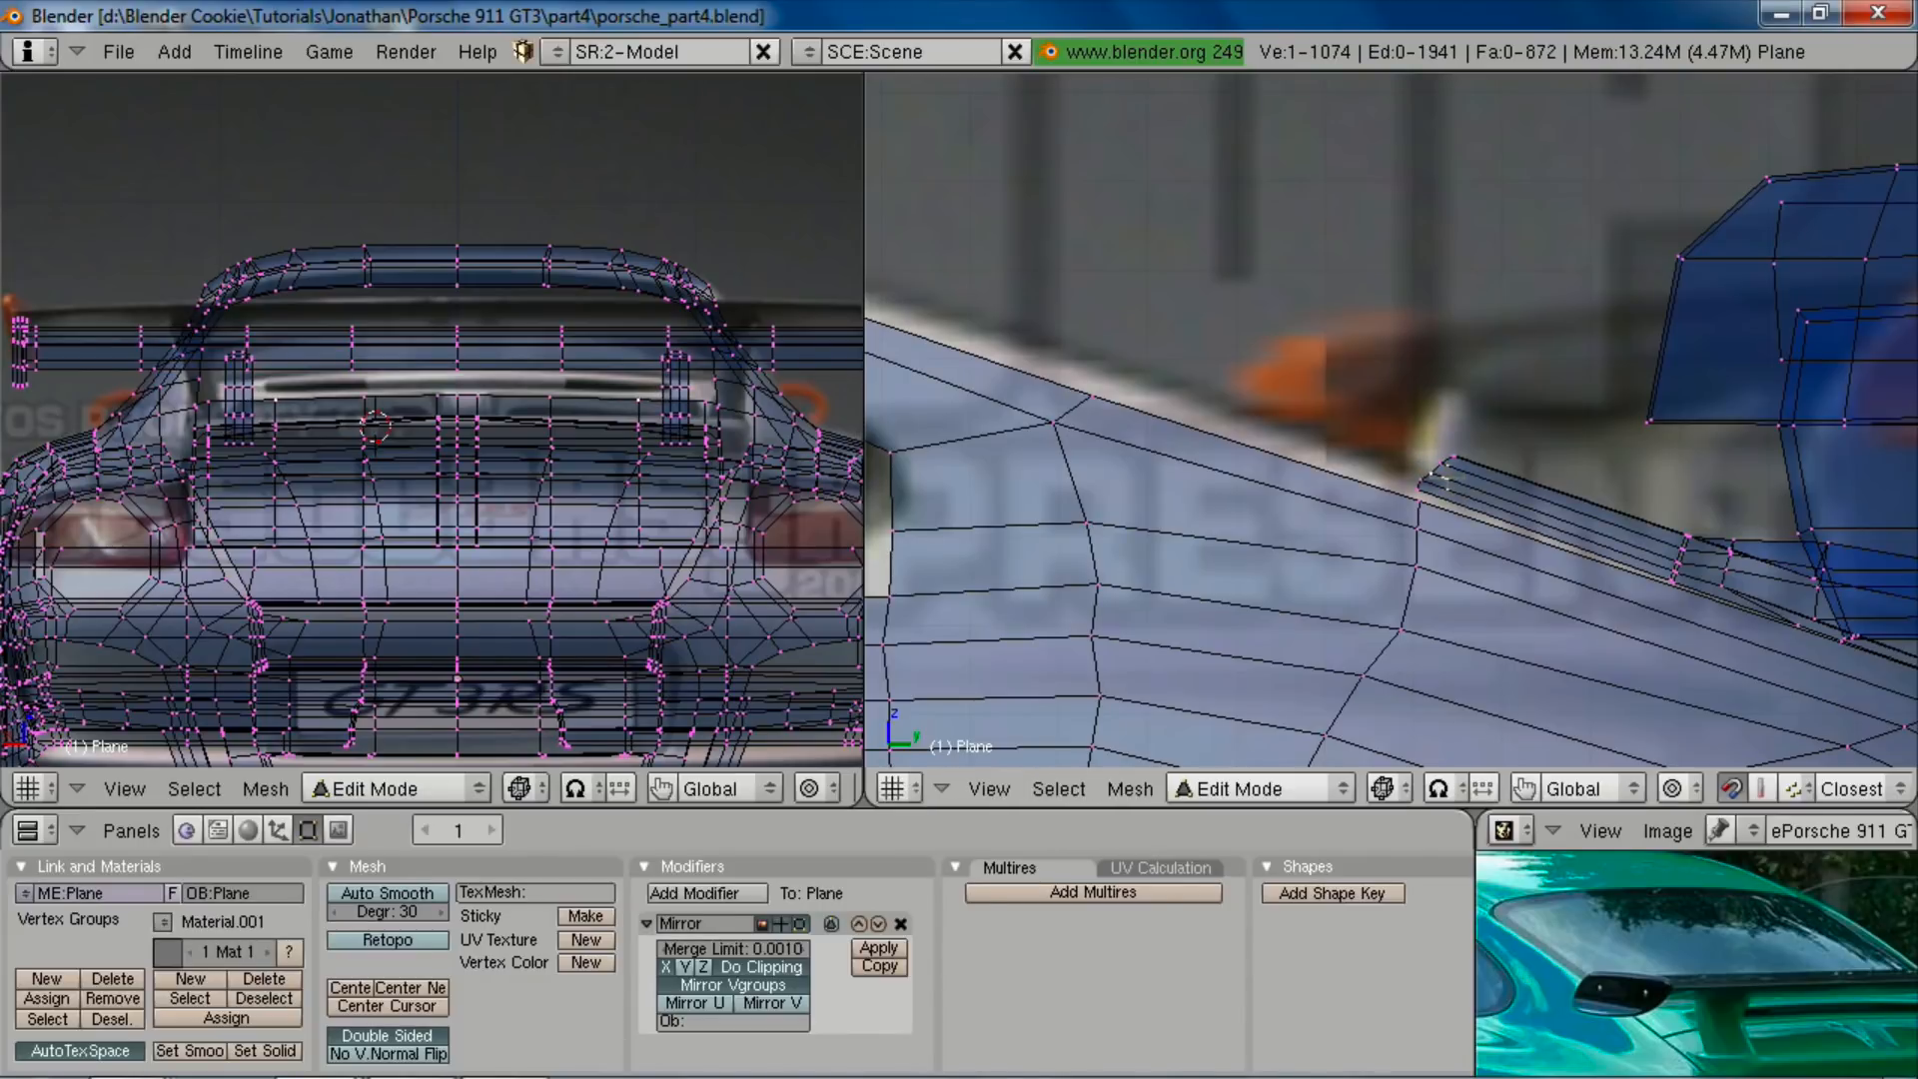
key(g)
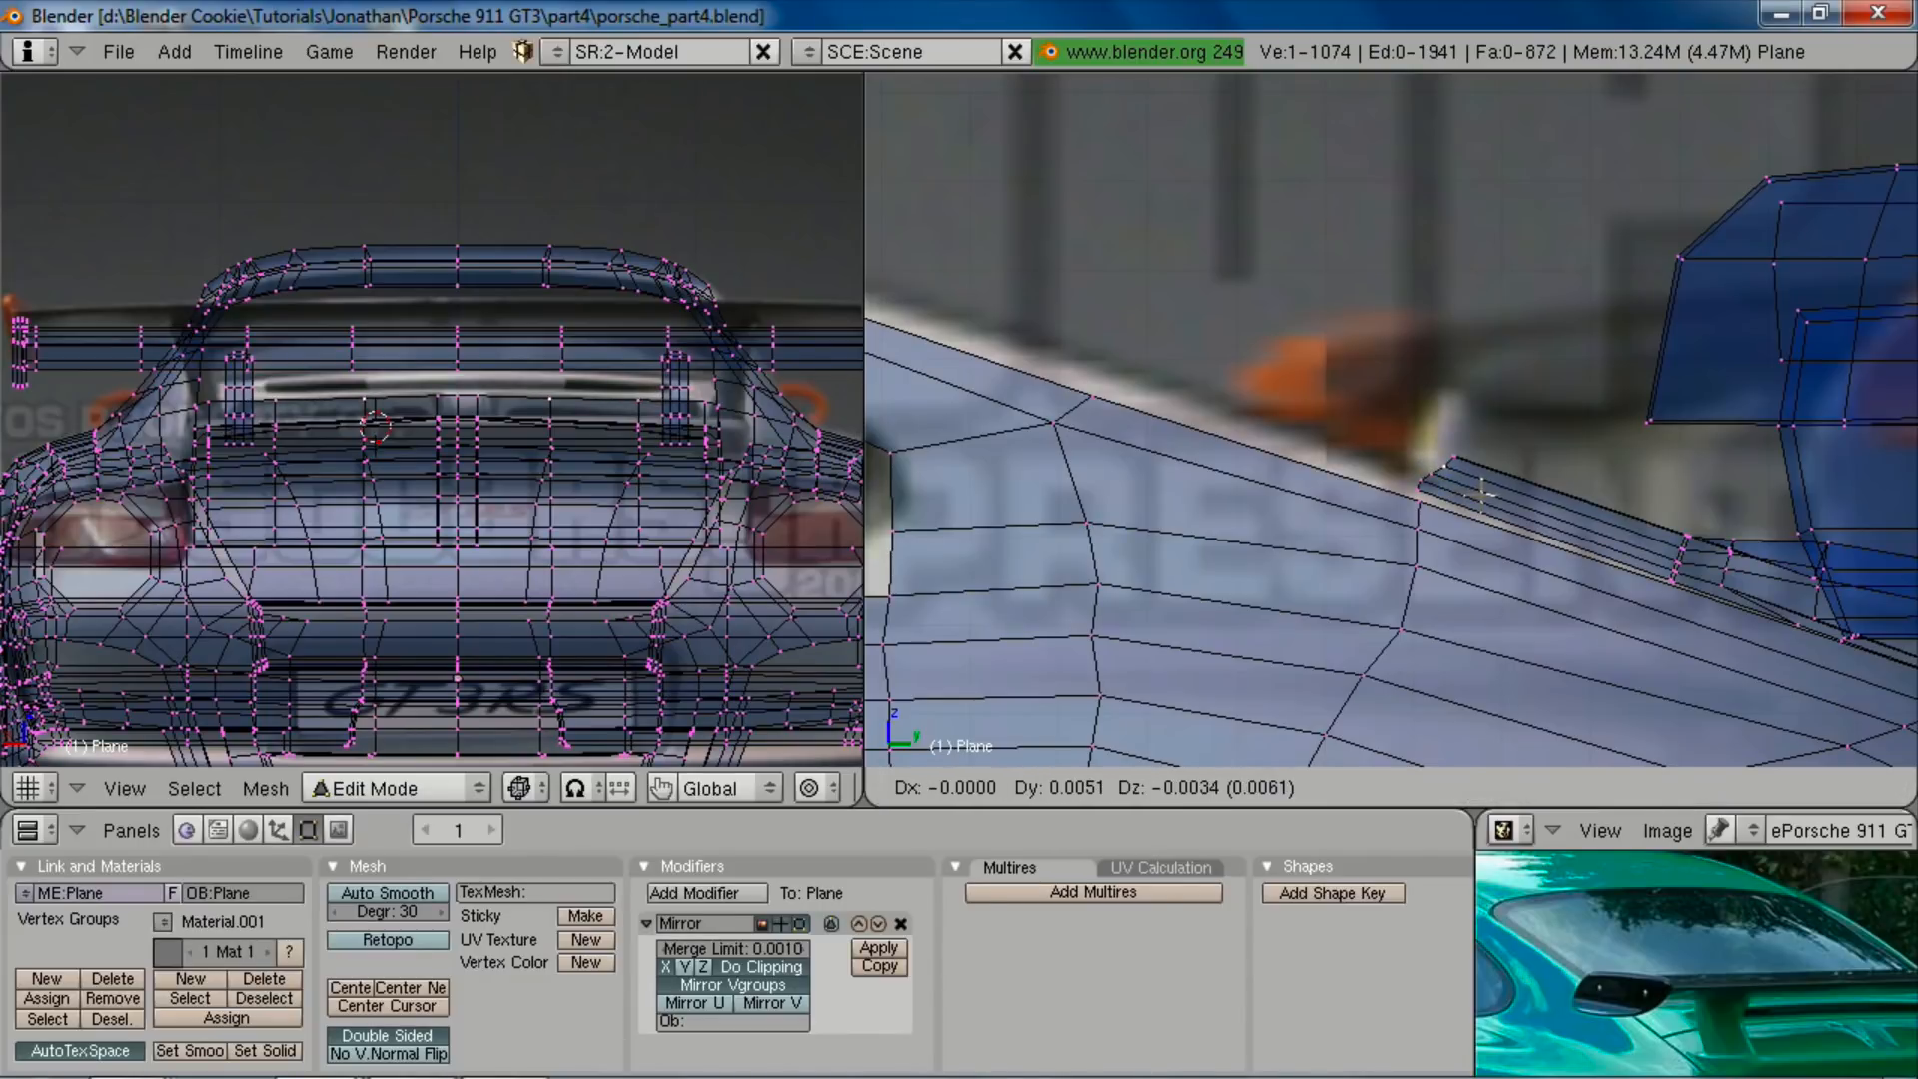
click(1482, 492)
Step: Select groups of vertices on the panel's forward edge and move them slightly to refine its curve in the side view
shift+right_click(1445, 460)
shift+right_click(1457, 459)
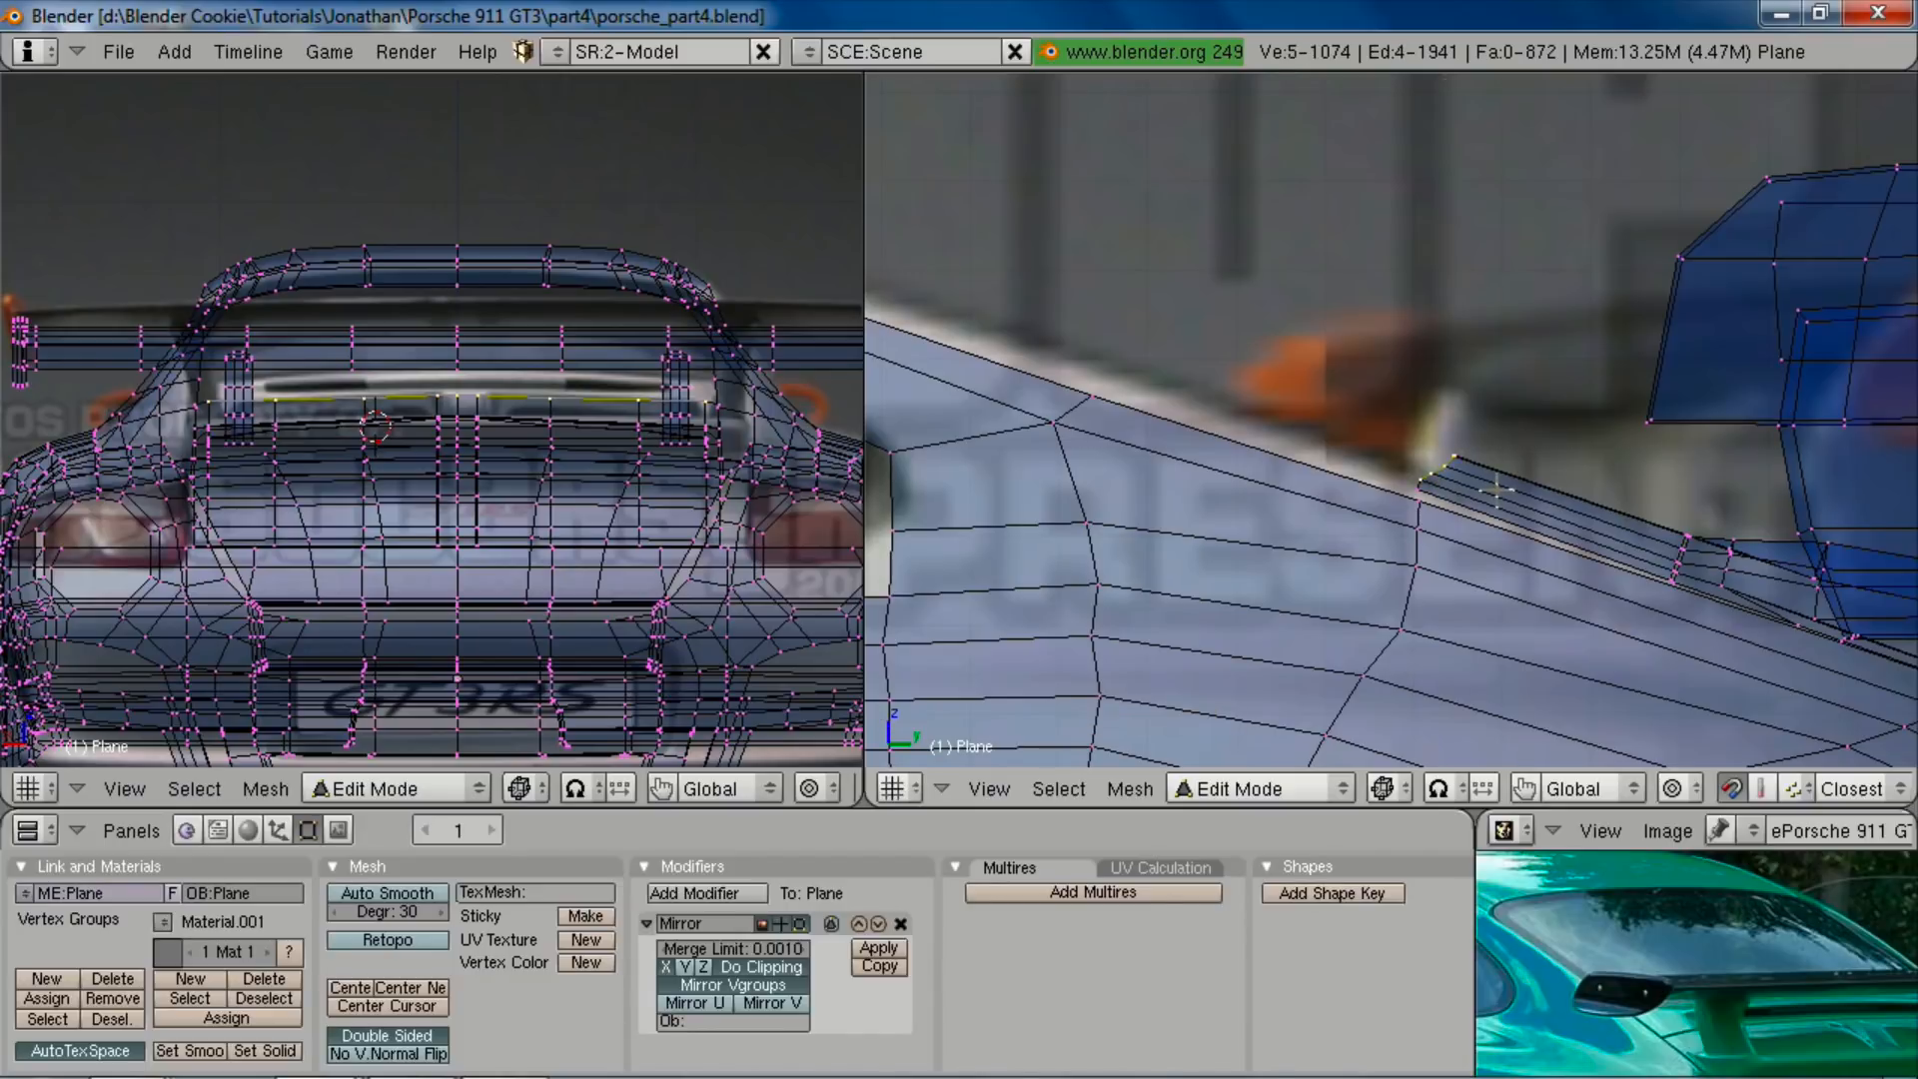
key(g)
click(1508, 491)
key(a)
drag(1436, 436, 1513, 513)
key(g)
click(1502, 483)
key(a)
key(b)
key(g)
click(1509, 512)
Step: Try smoothing two vertices at the middle of the panel with the Smooth special, and undo it
key(z)
mouse_move(1506, 515)
middle_down()
mouse_move(1481, 578)
mouse_move(1617, 531)
middle_up()
key(Tab)
key(Tab)
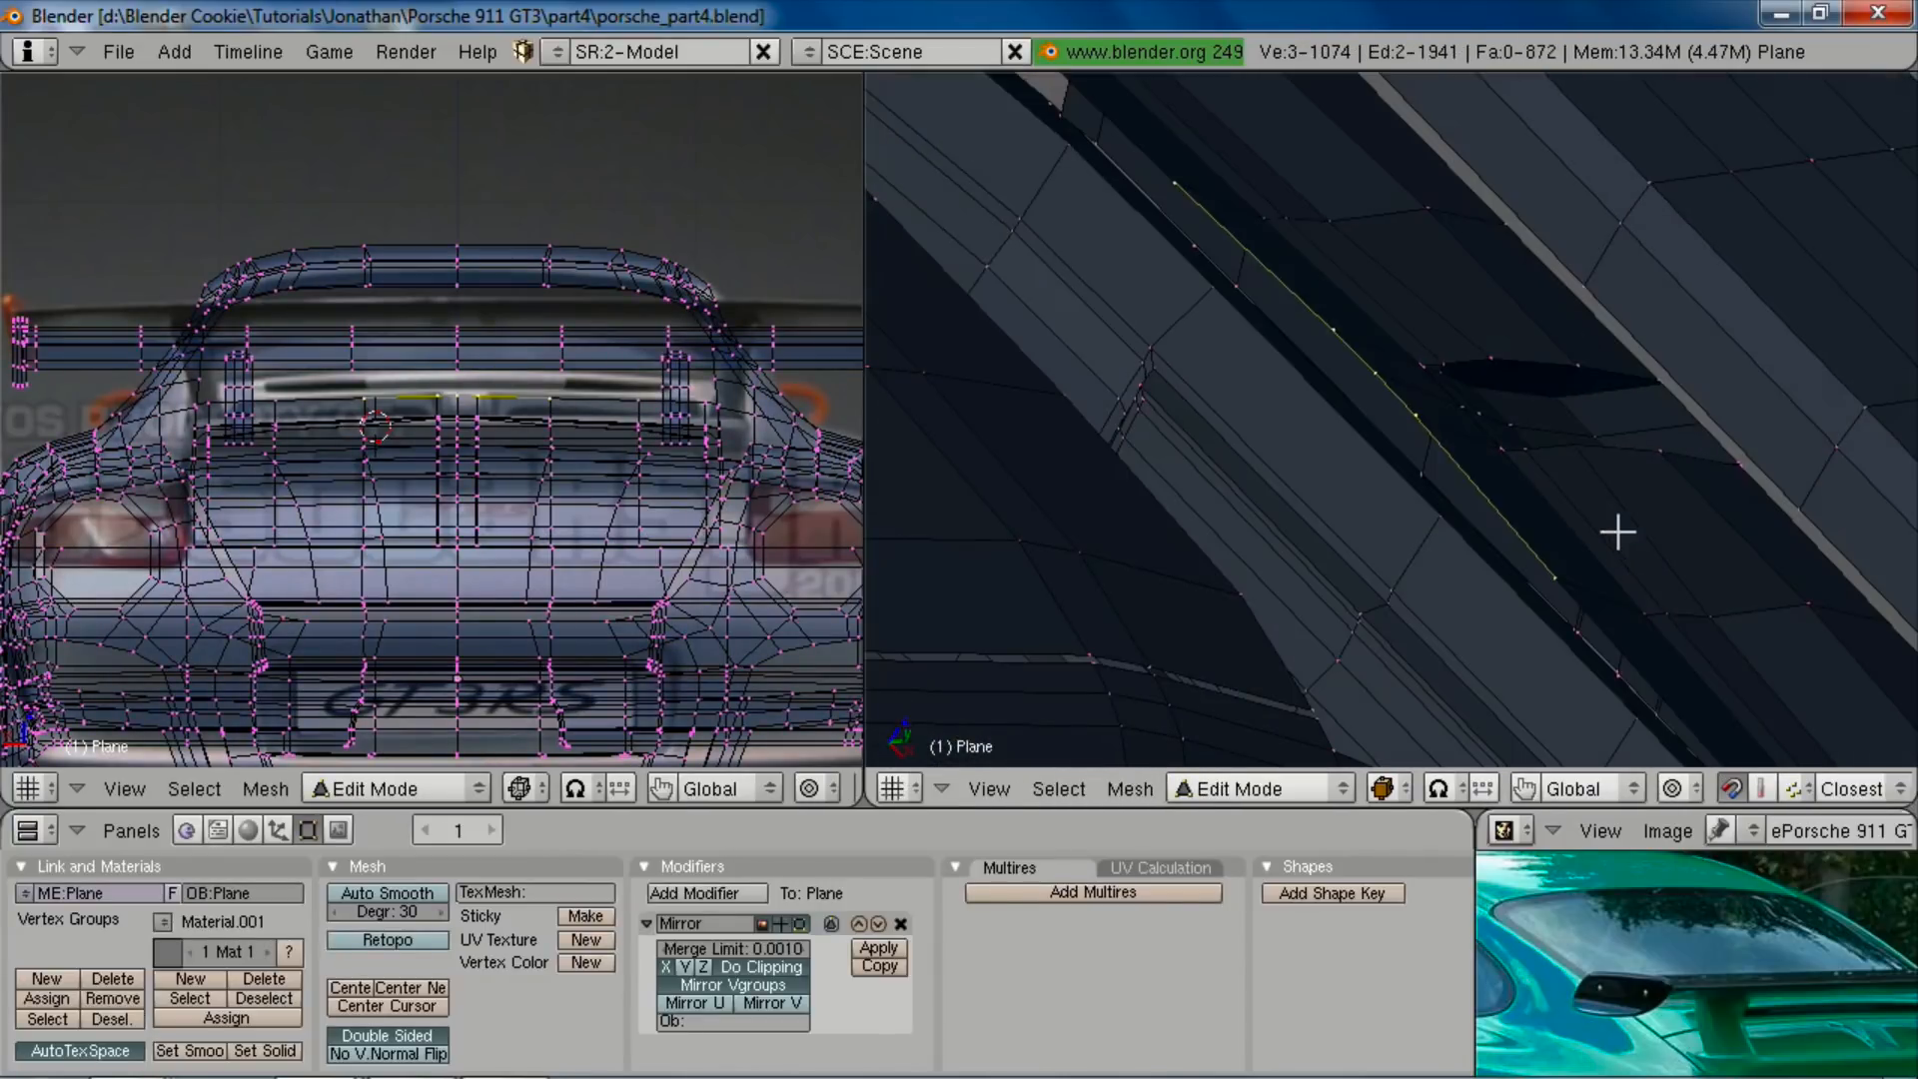
middle_drag(1492, 454, 1401, 422)
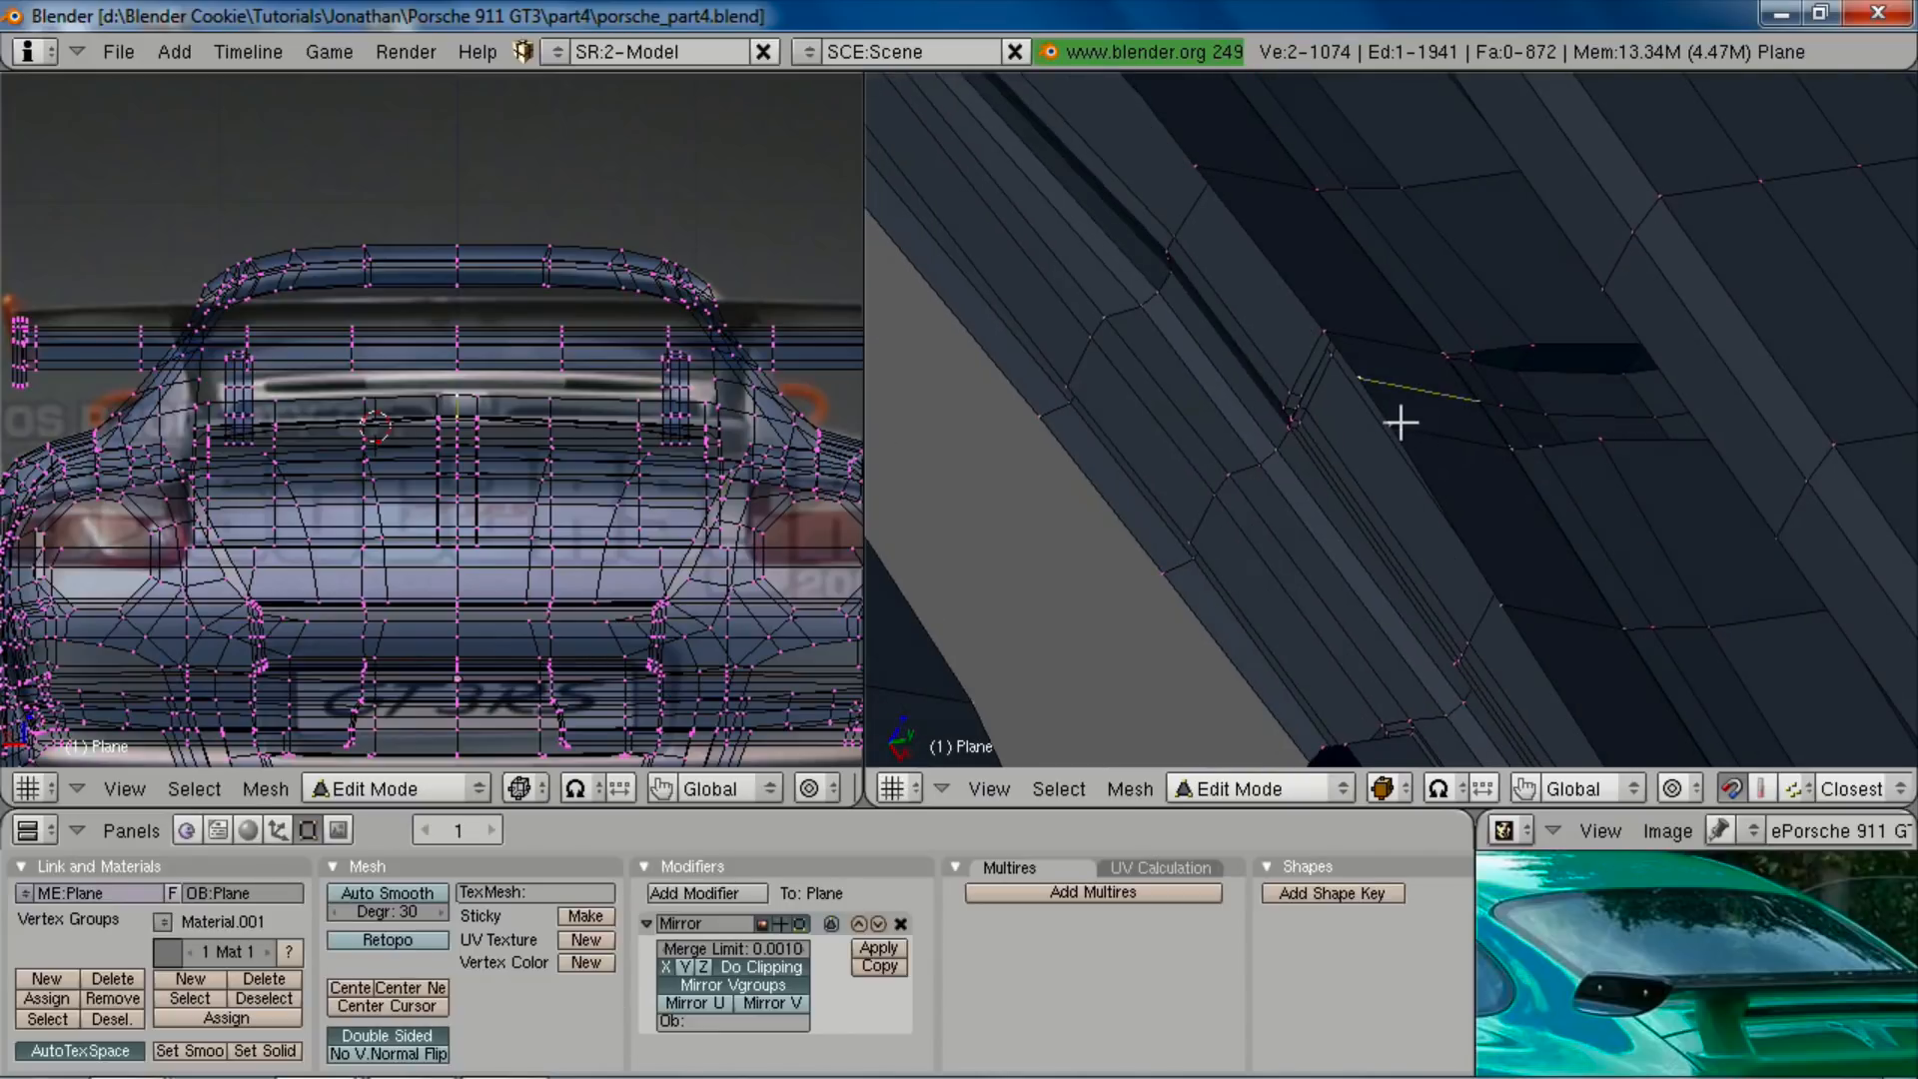
shift+right_click(1467, 417)
middle_drag(1532, 470, 1512, 475)
key(w)
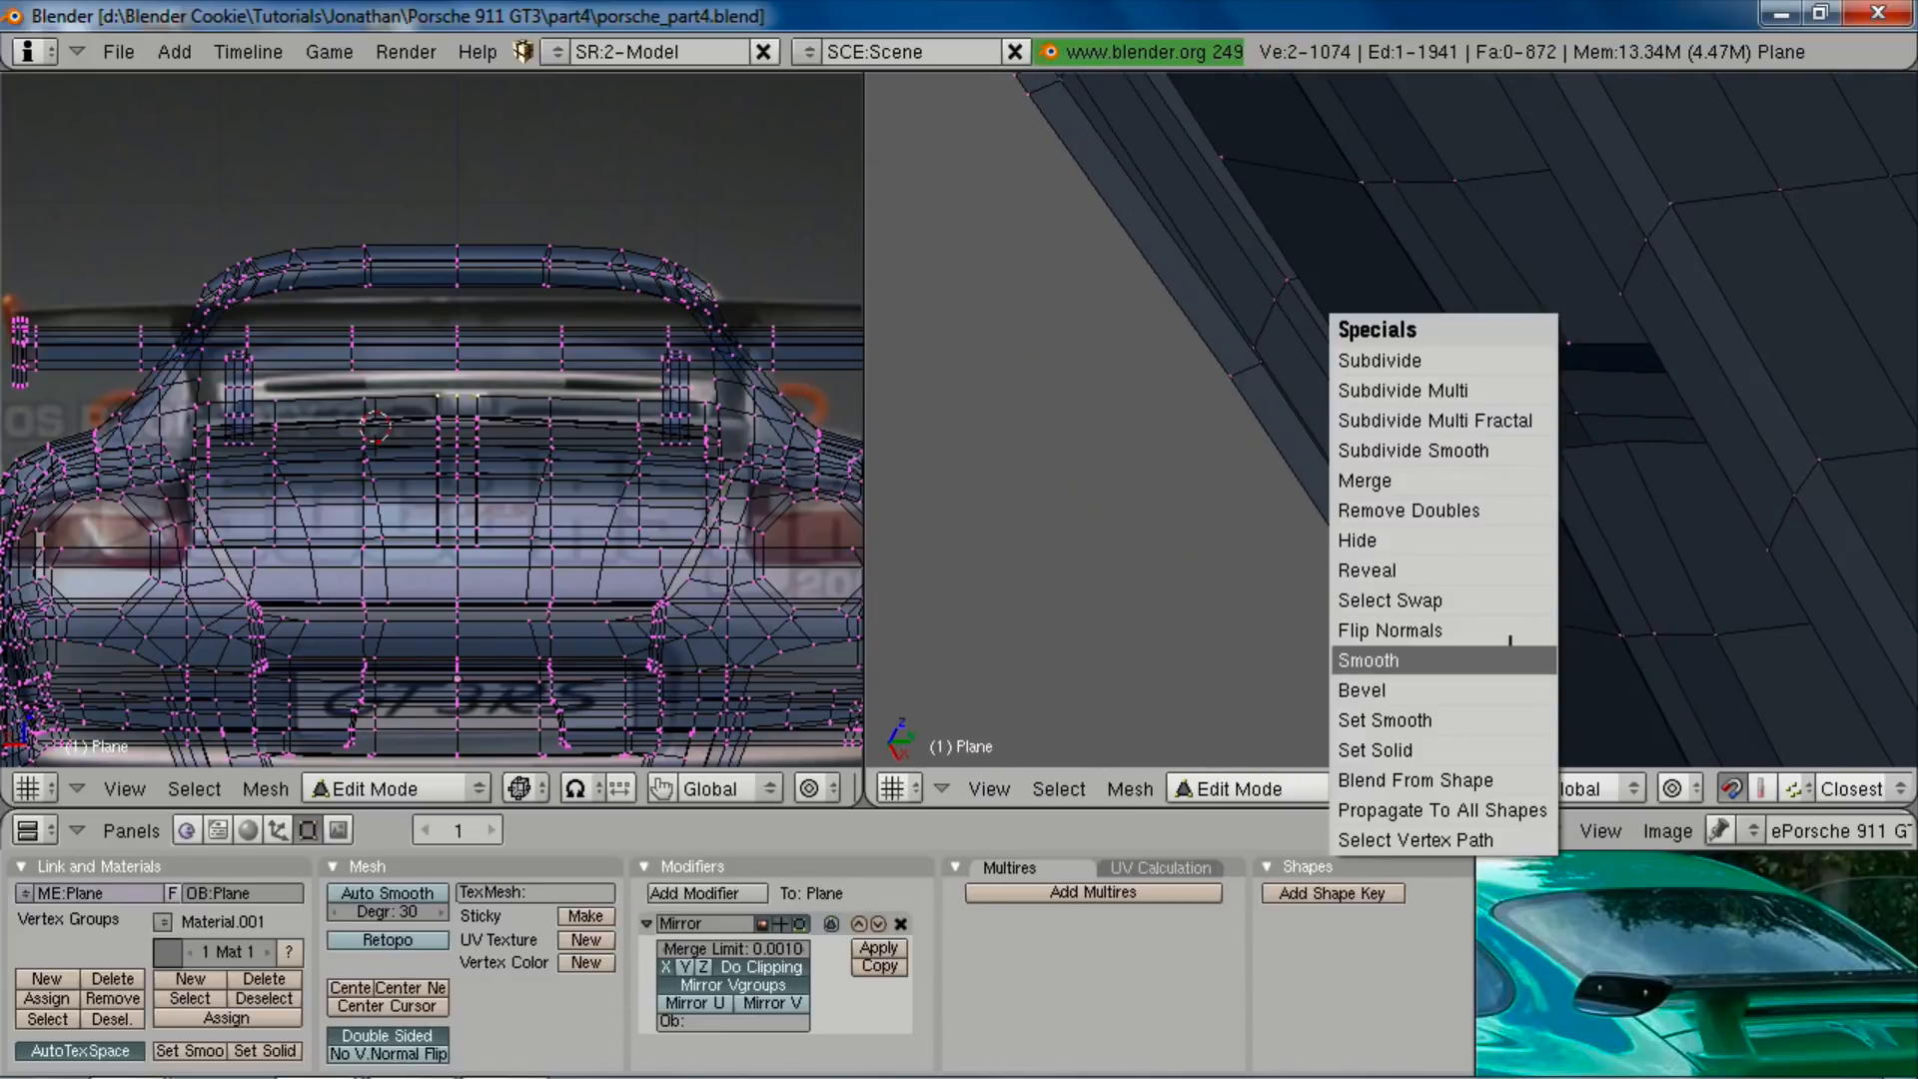
click(1511, 659)
key(w)
click(1511, 655)
key(ctrl+z)
key(ctrl+z)
key(ctrl+z)
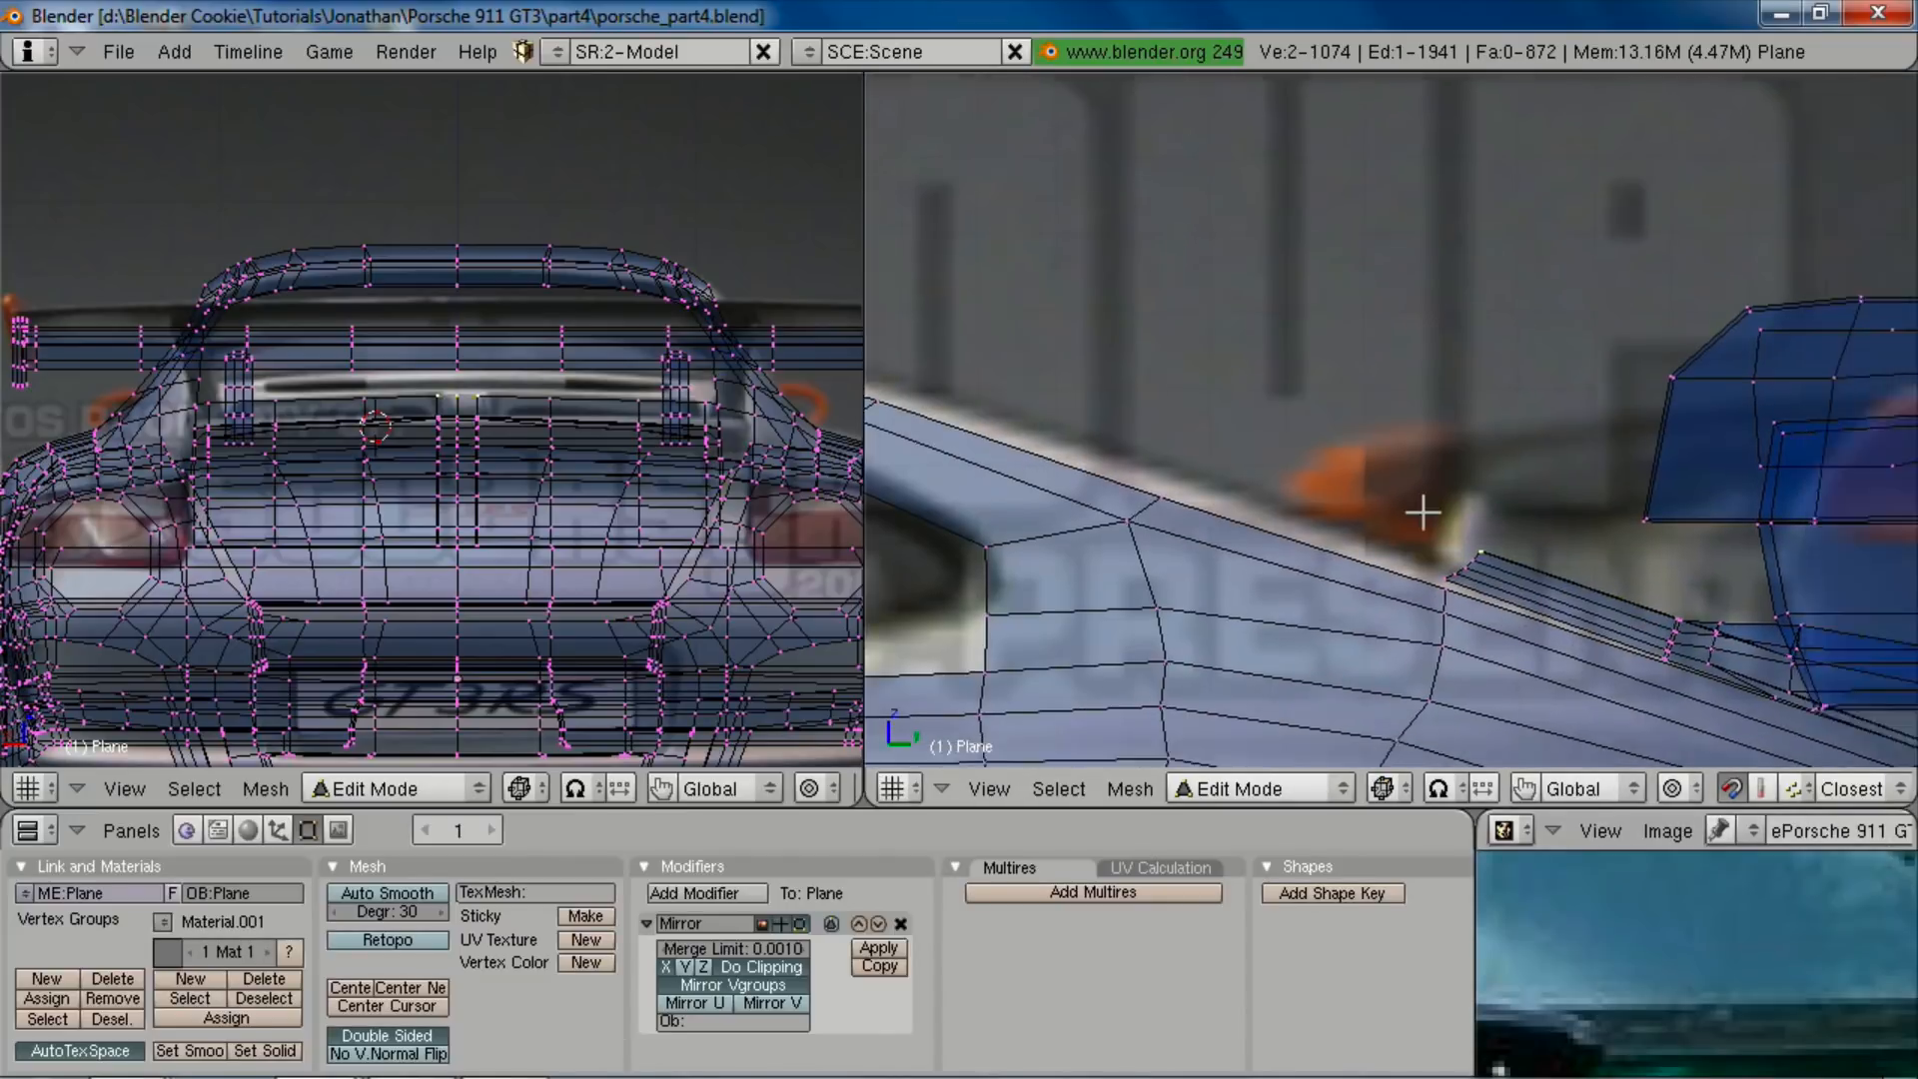
Step: Nudge the centre of the panel's forward edge slightly down and adjust the upper vertices where the panel meets the lid
middle_drag(1418, 506, 1333, 404)
key(g)
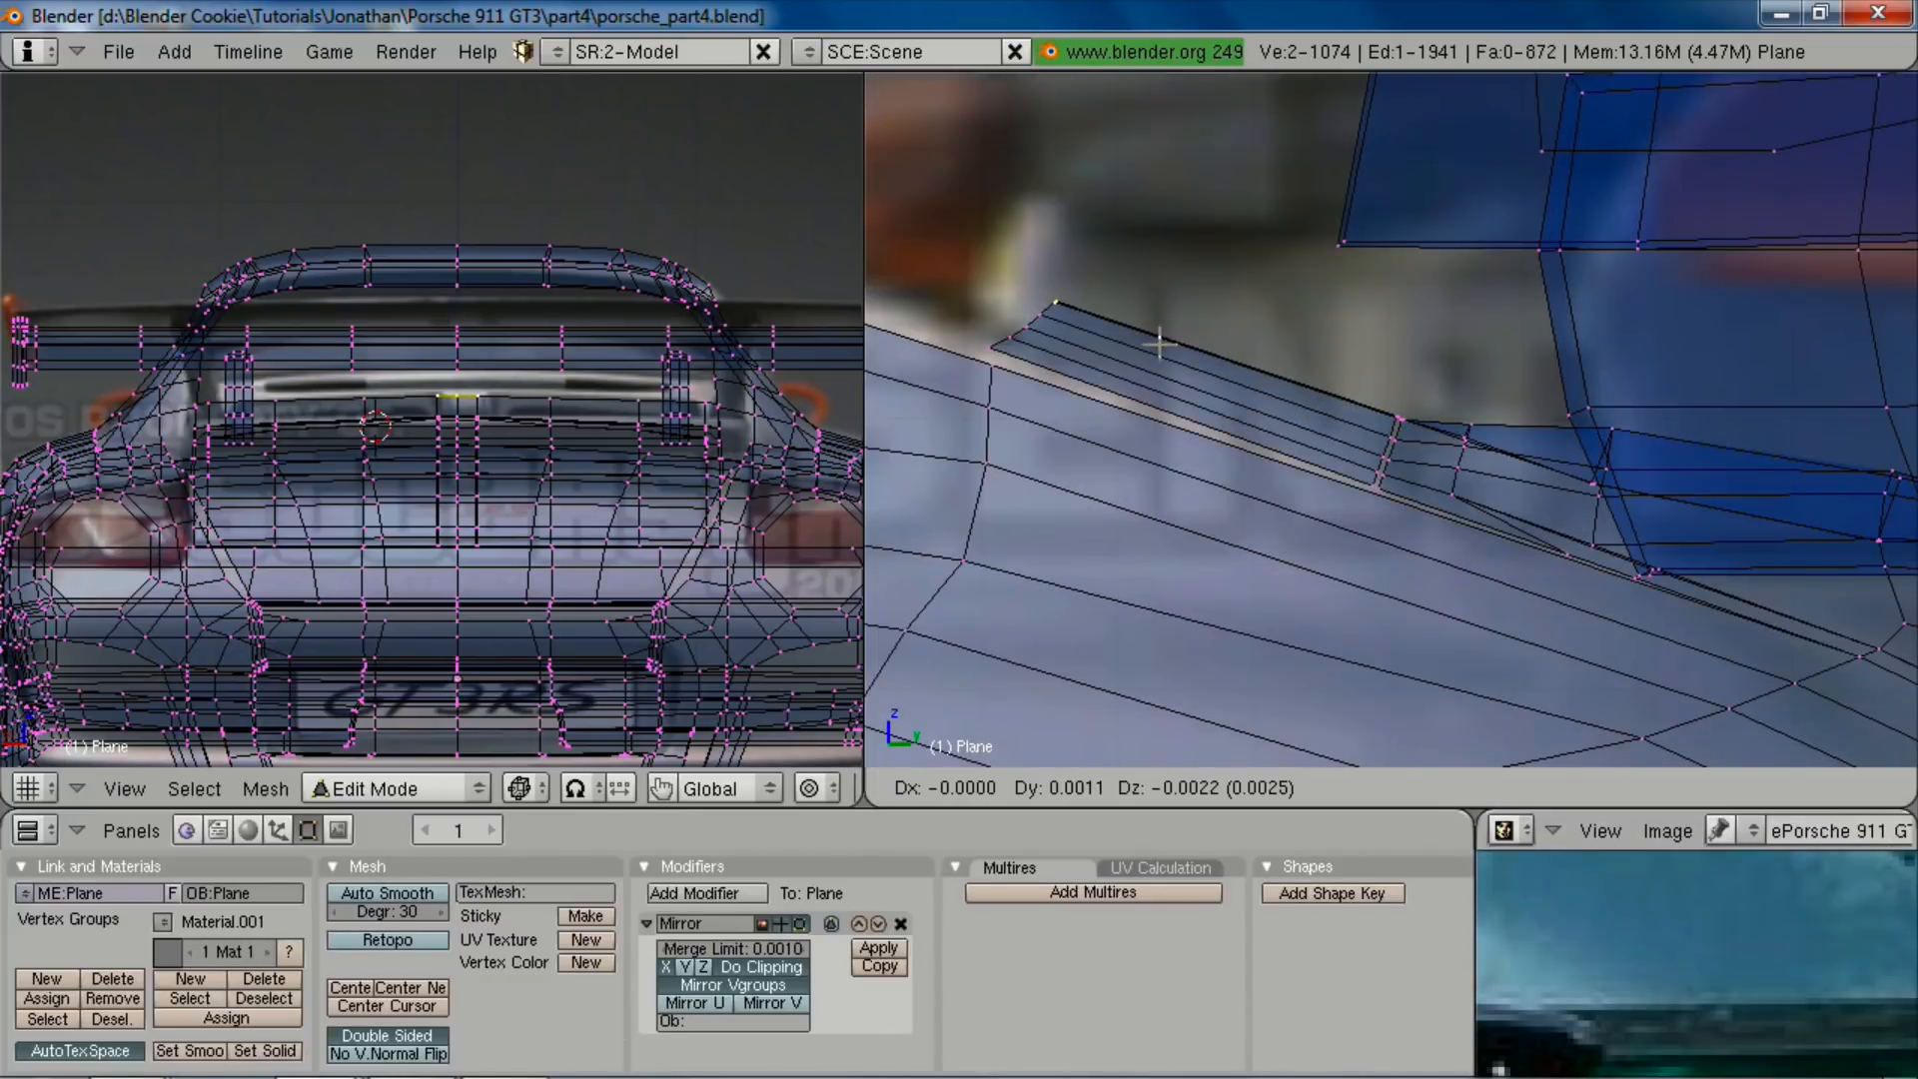
click(1152, 345)
key(a)
key(b)
drag(1375, 404, 1428, 439)
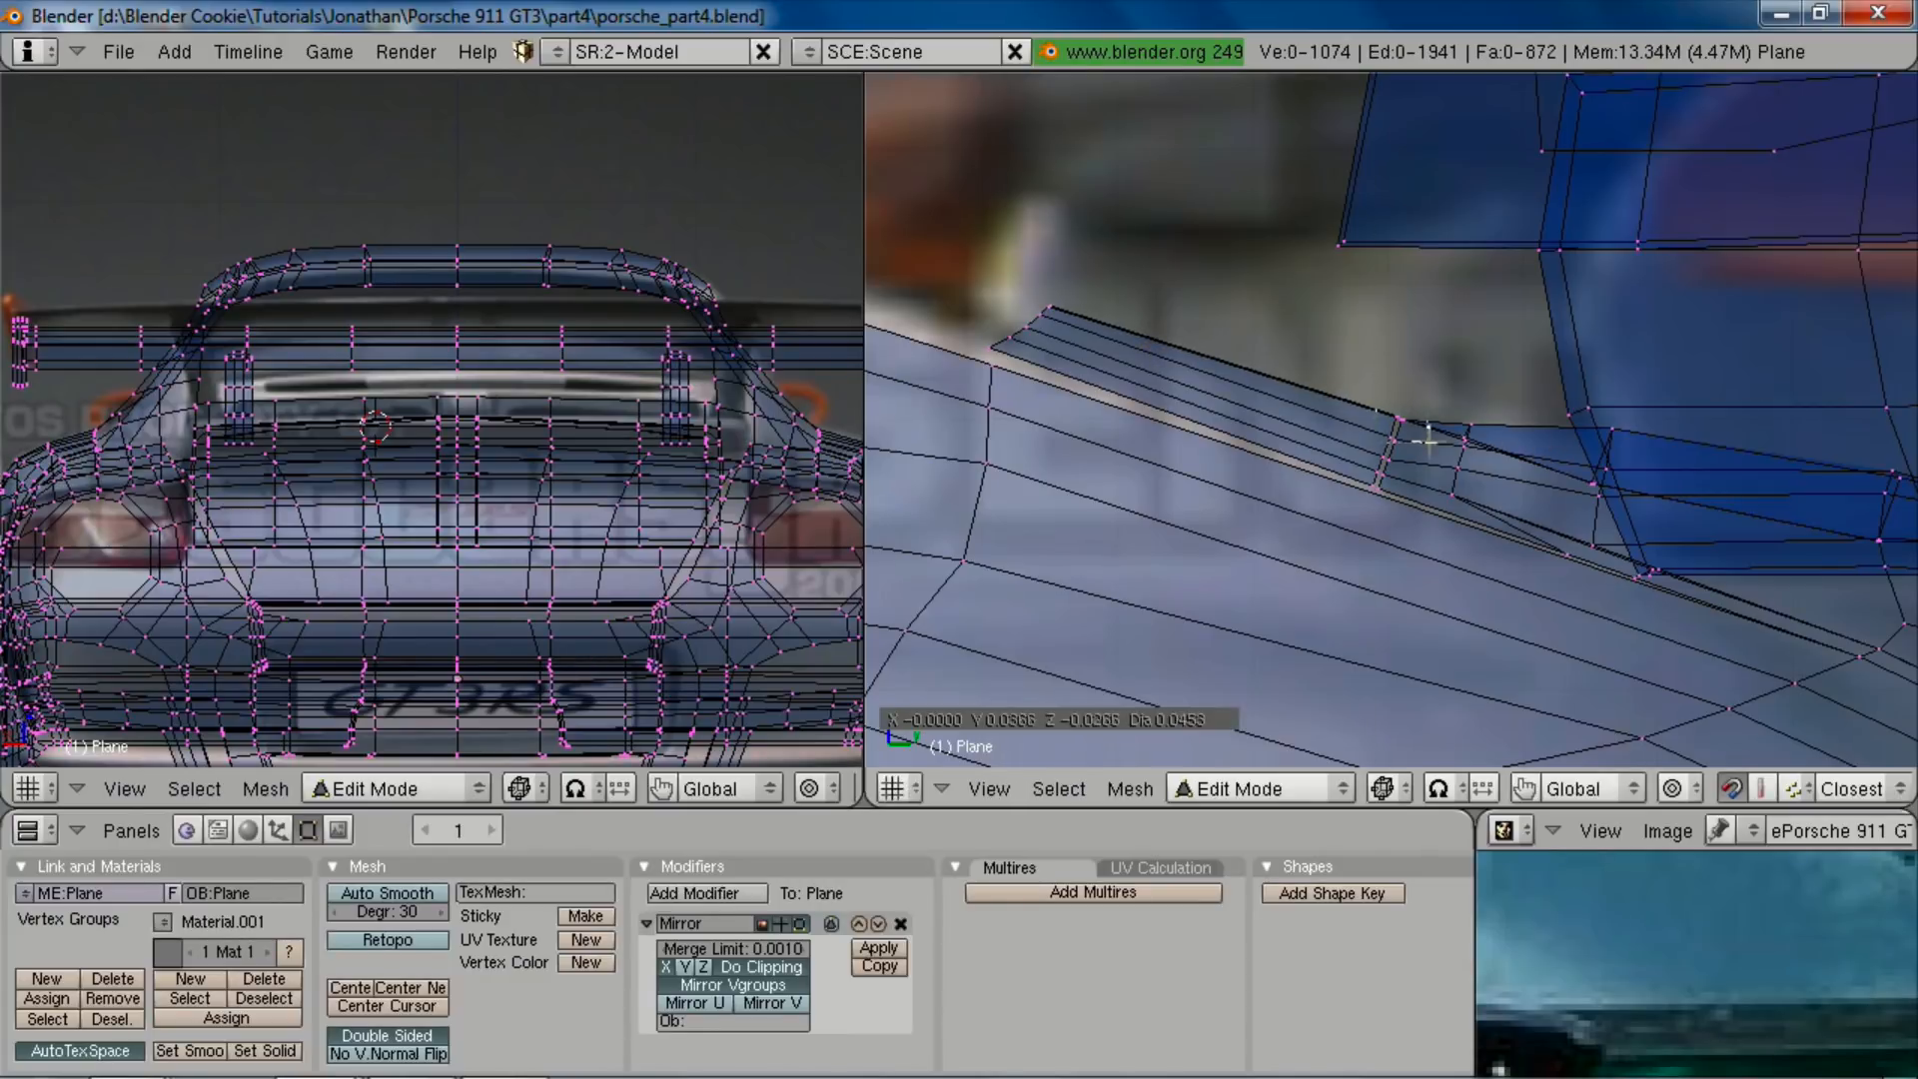
key(g)
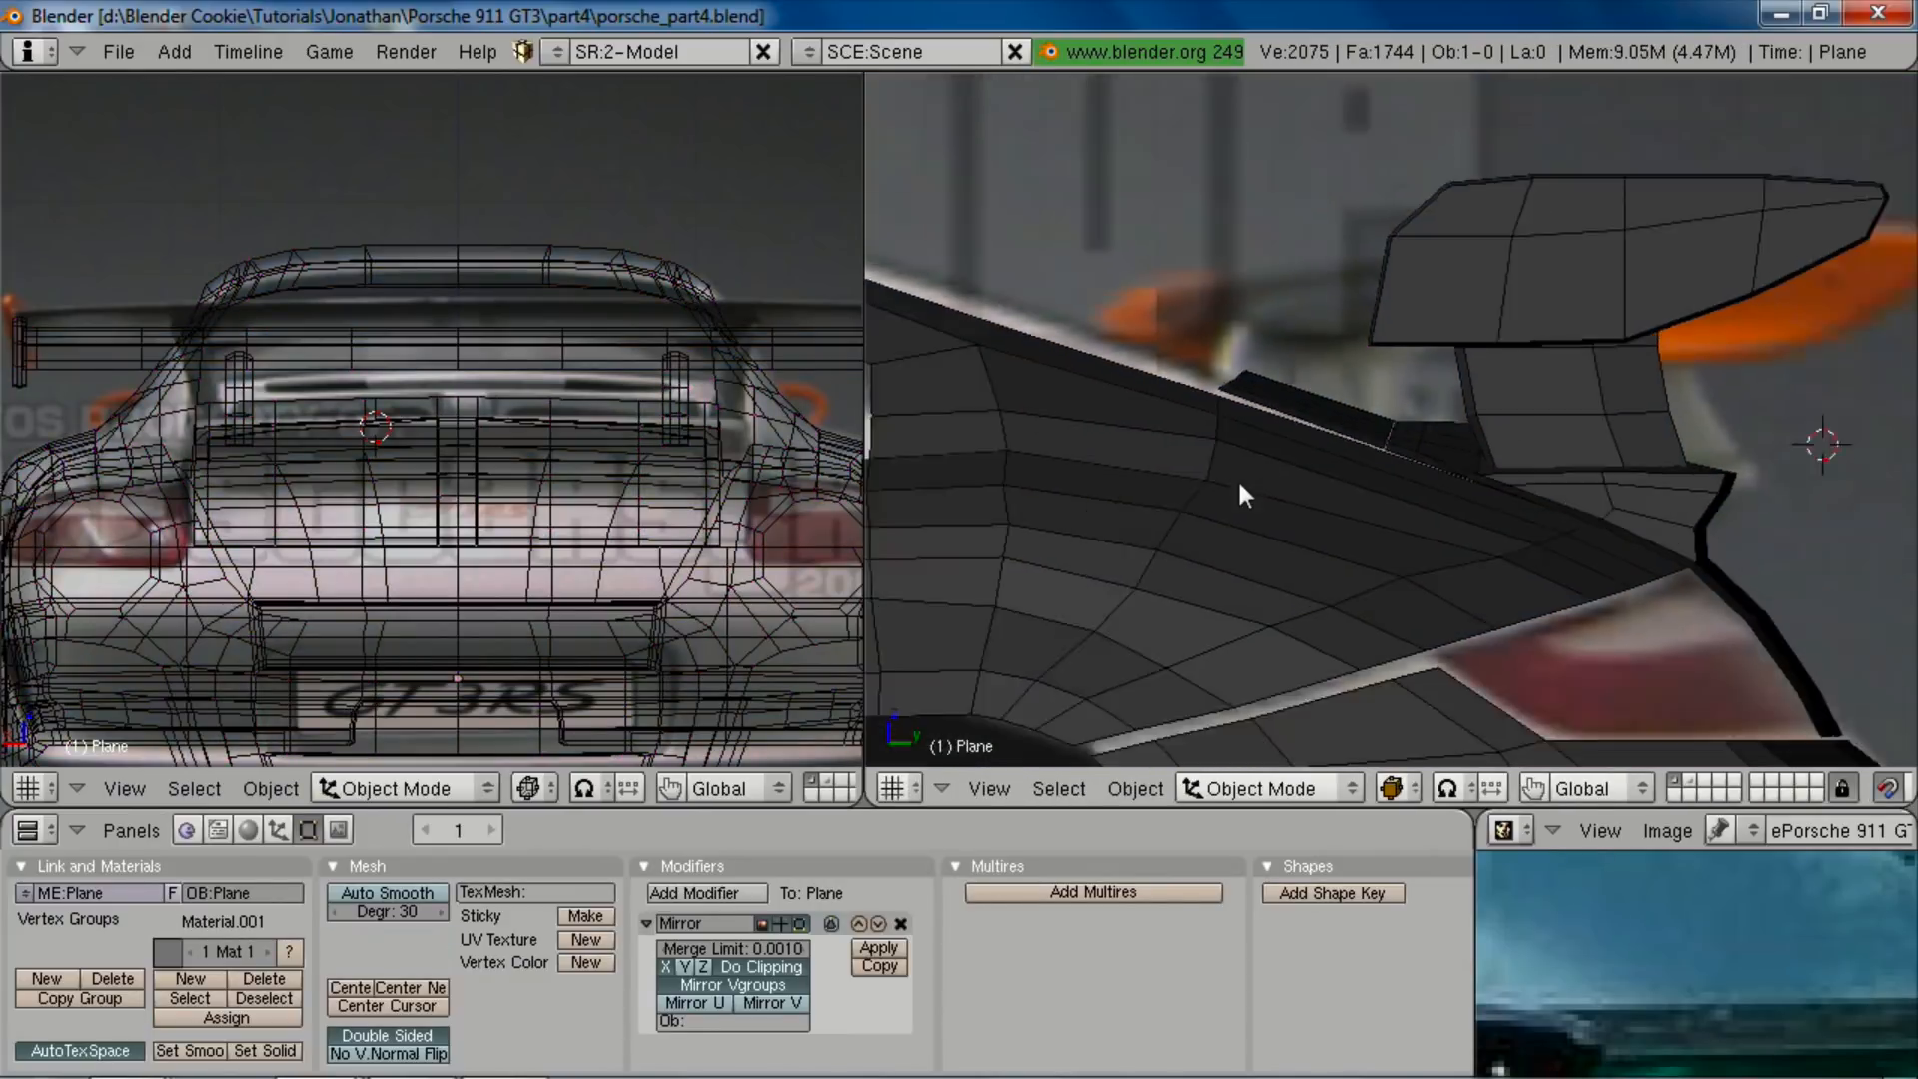
mouse_move(1418, 539)
middle_down()
mouse_move(1371, 642)
mouse_move(1345, 653)
mouse_move(1460, 583)
mouse_move(1410, 541)
middle_up()
scroll(1346, 653, down, 5)
scroll(1410, 540, up, 4)
Step: Edge-slide the panel's cross edges outward from the centre, the inner pair by 0.36 and the next pair by eye
key(Tab)
scroll(1411, 540, up, 3)
key(ctrl+e)
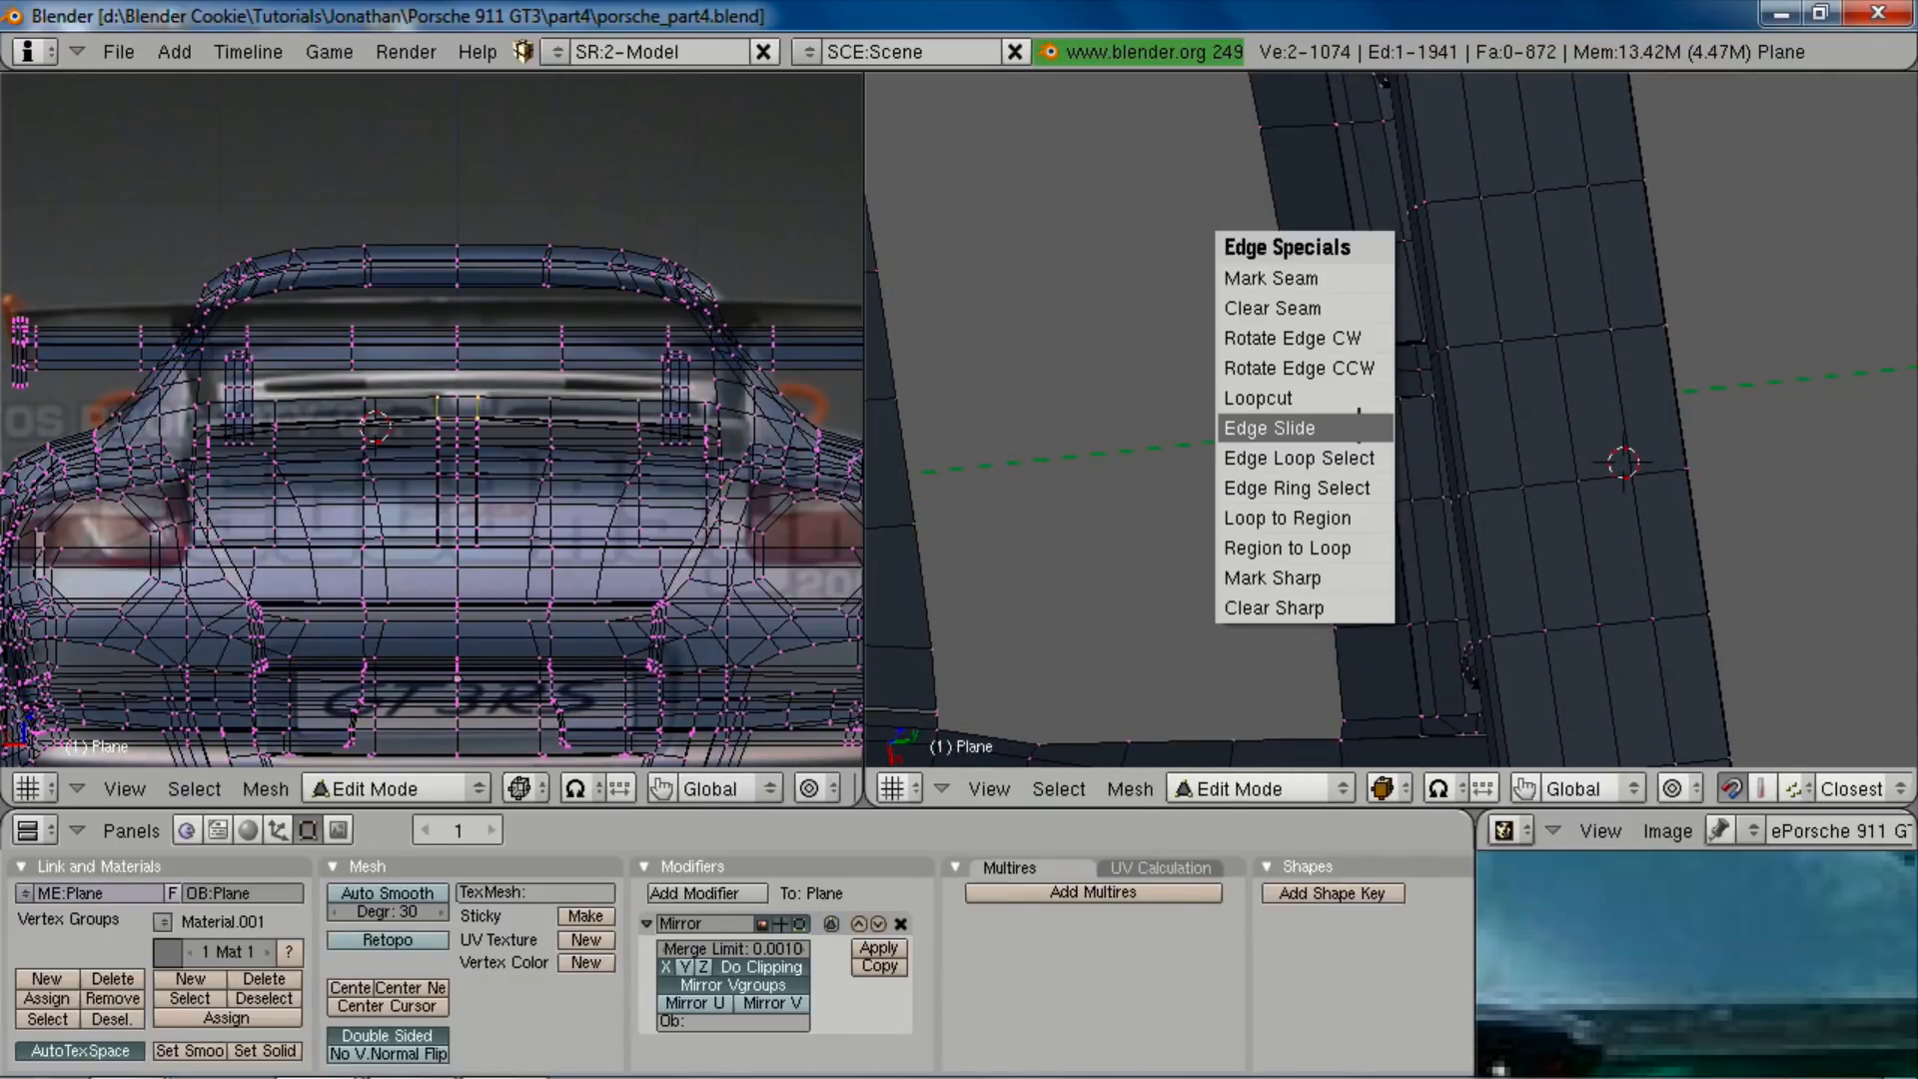
click(1348, 417)
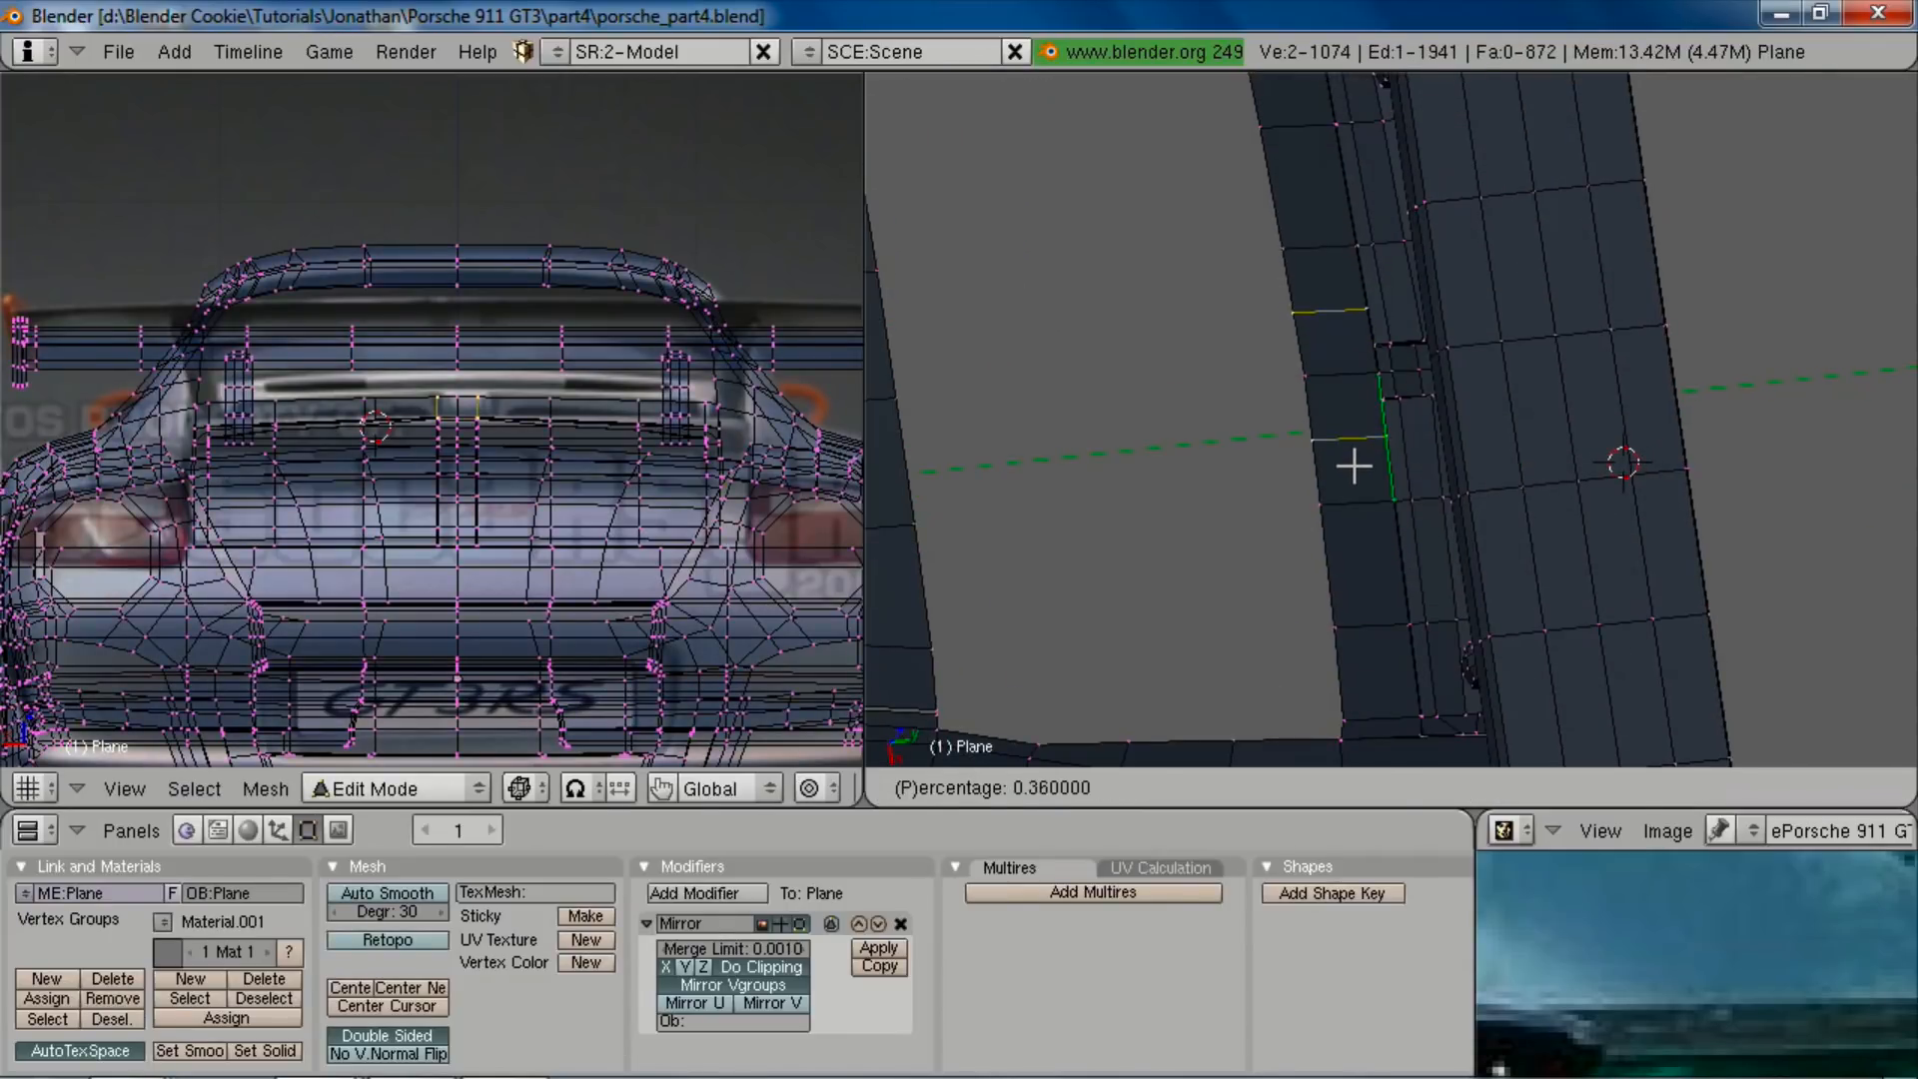
click(1353, 467)
key(ctrl+e)
click(1353, 492)
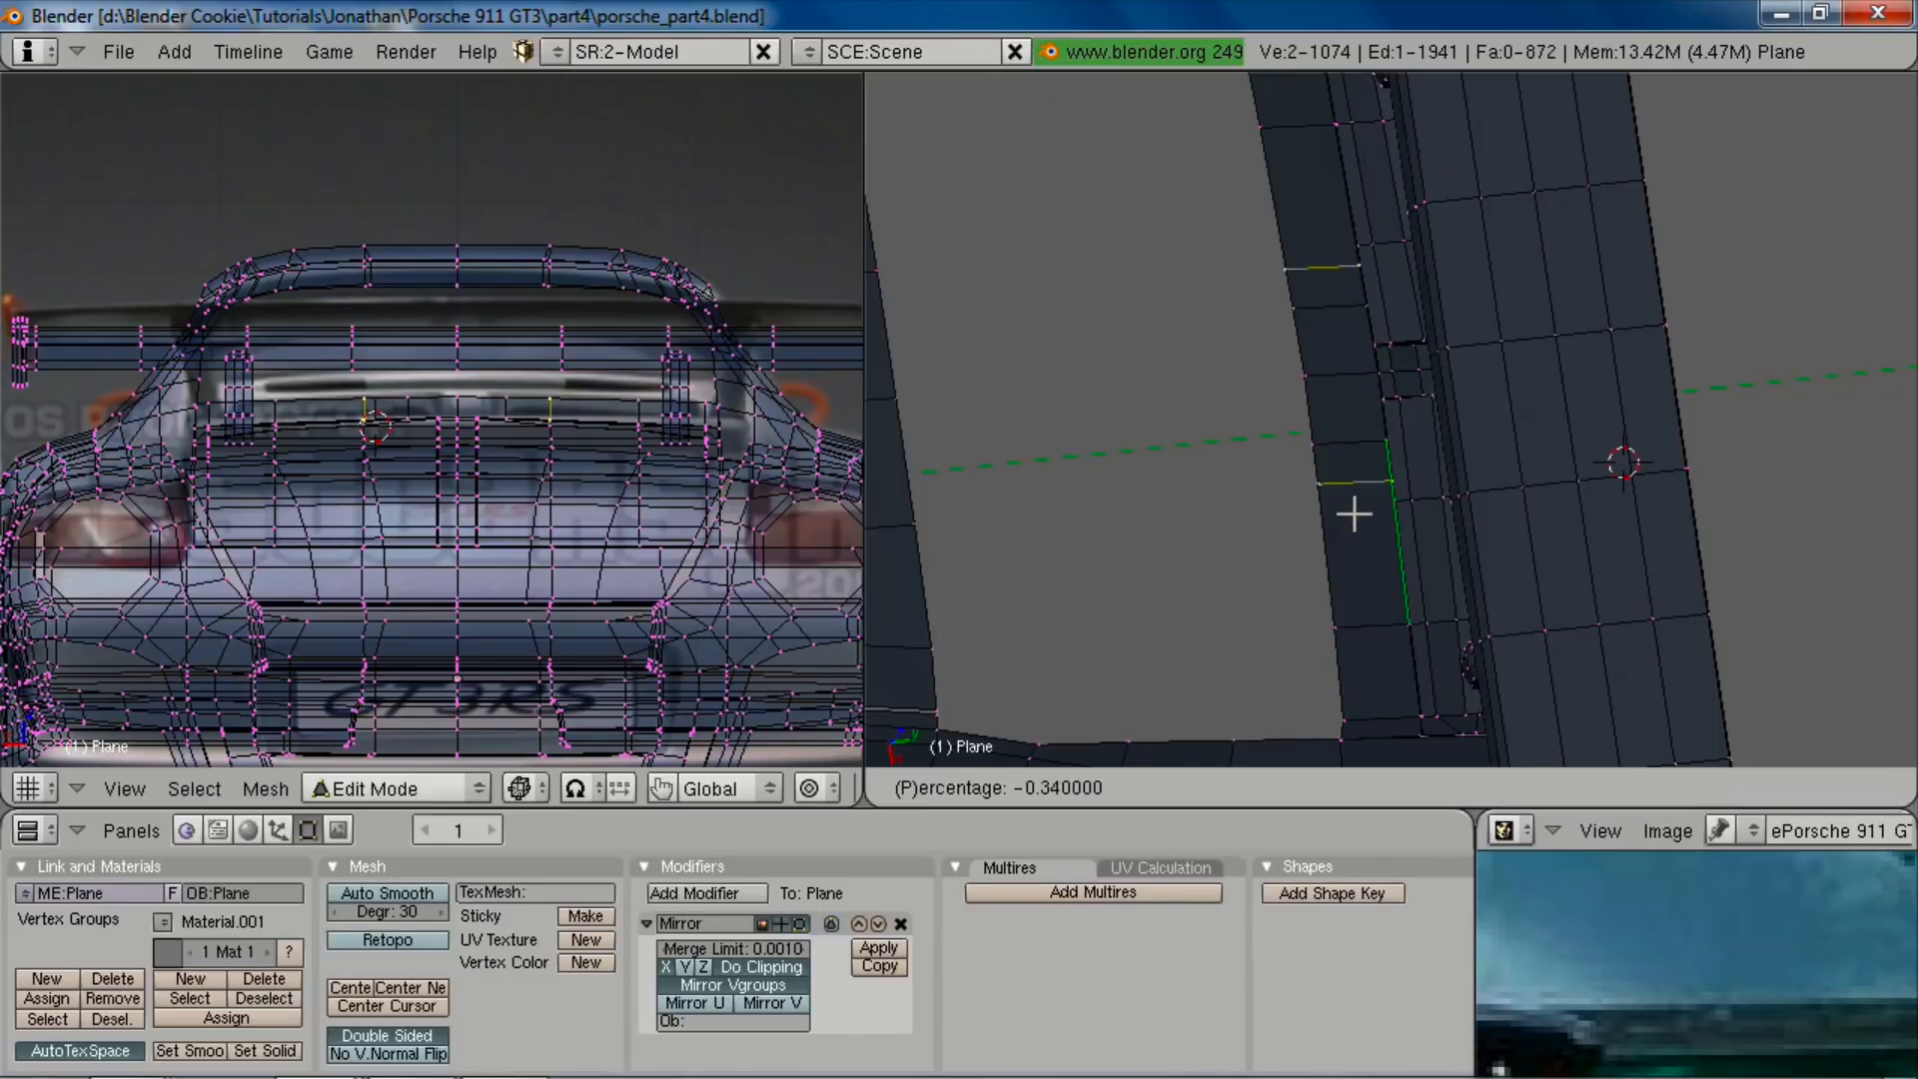
click(1359, 571)
Step: Clear the selection and add two parallel loop cuts running across the car's width through the new panel
scroll(1335, 603, down, 5)
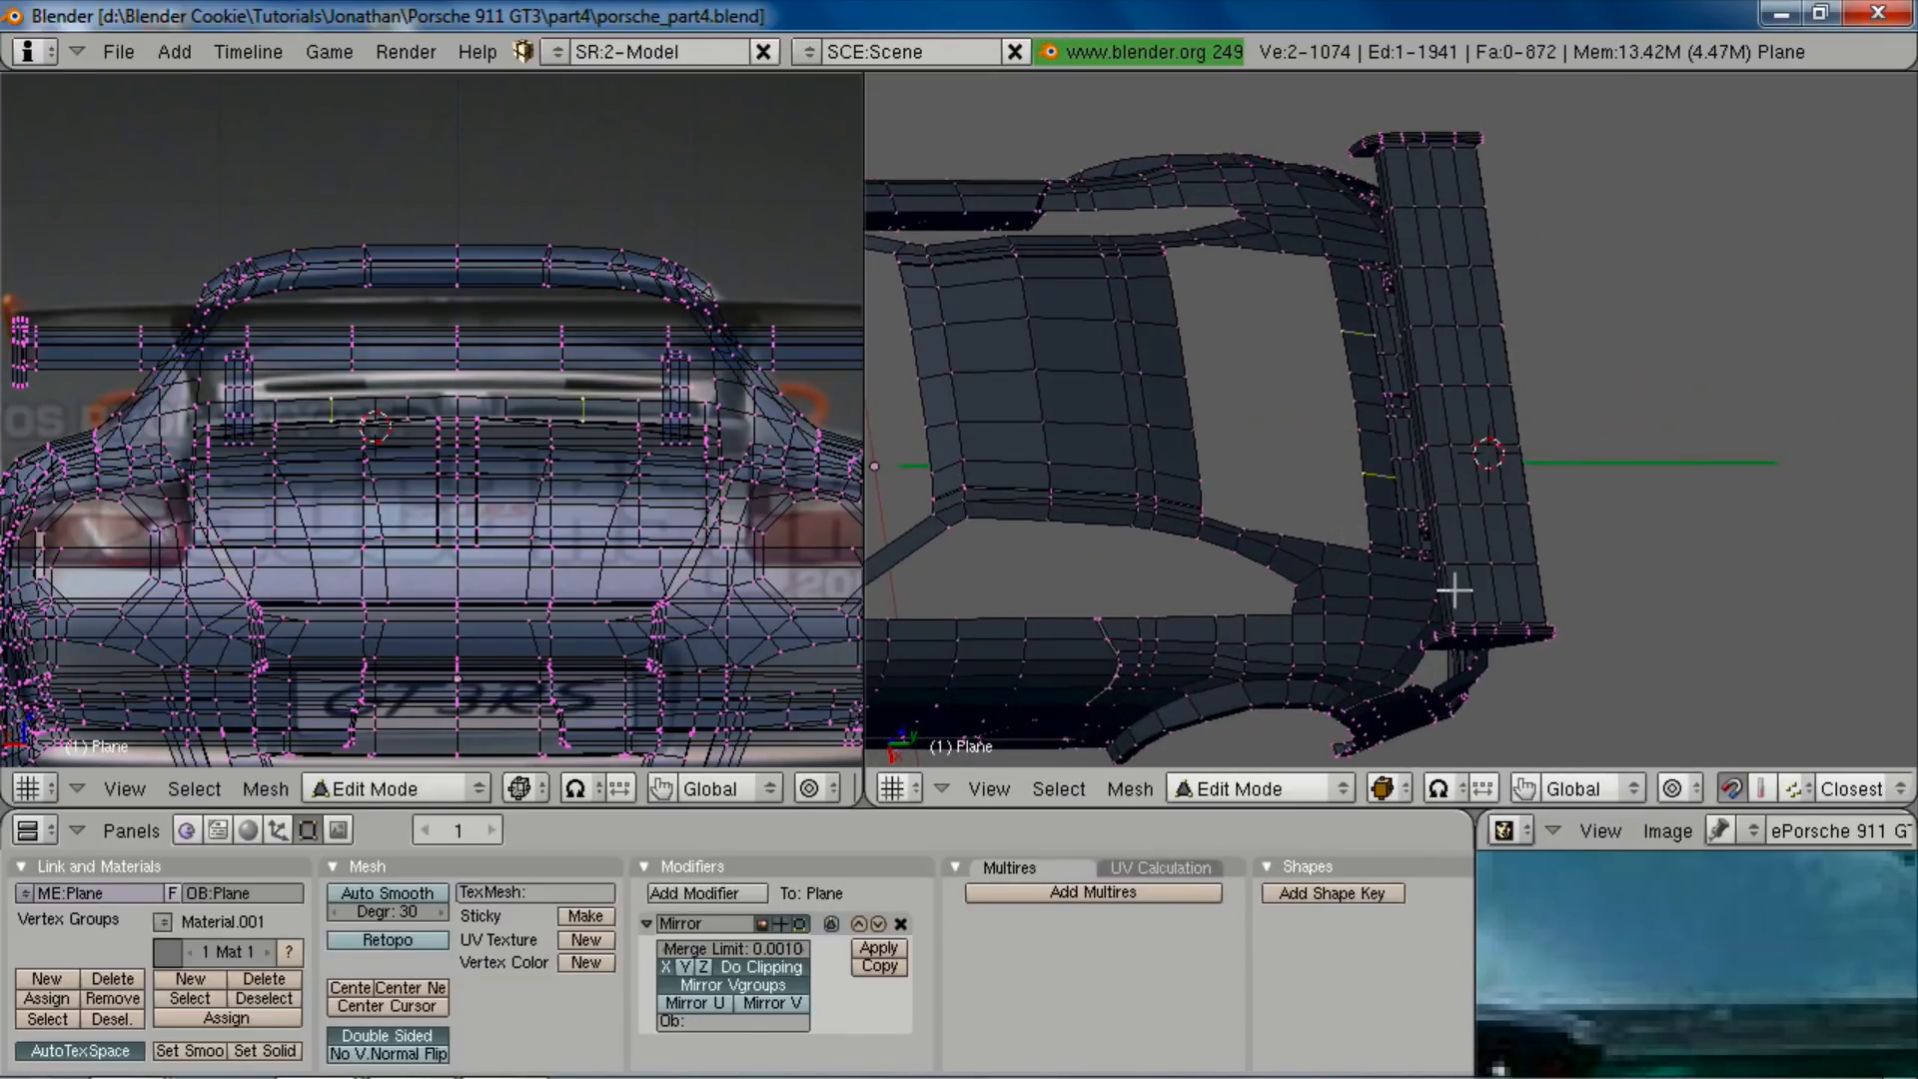
scroll(1748, 973, up, 4)
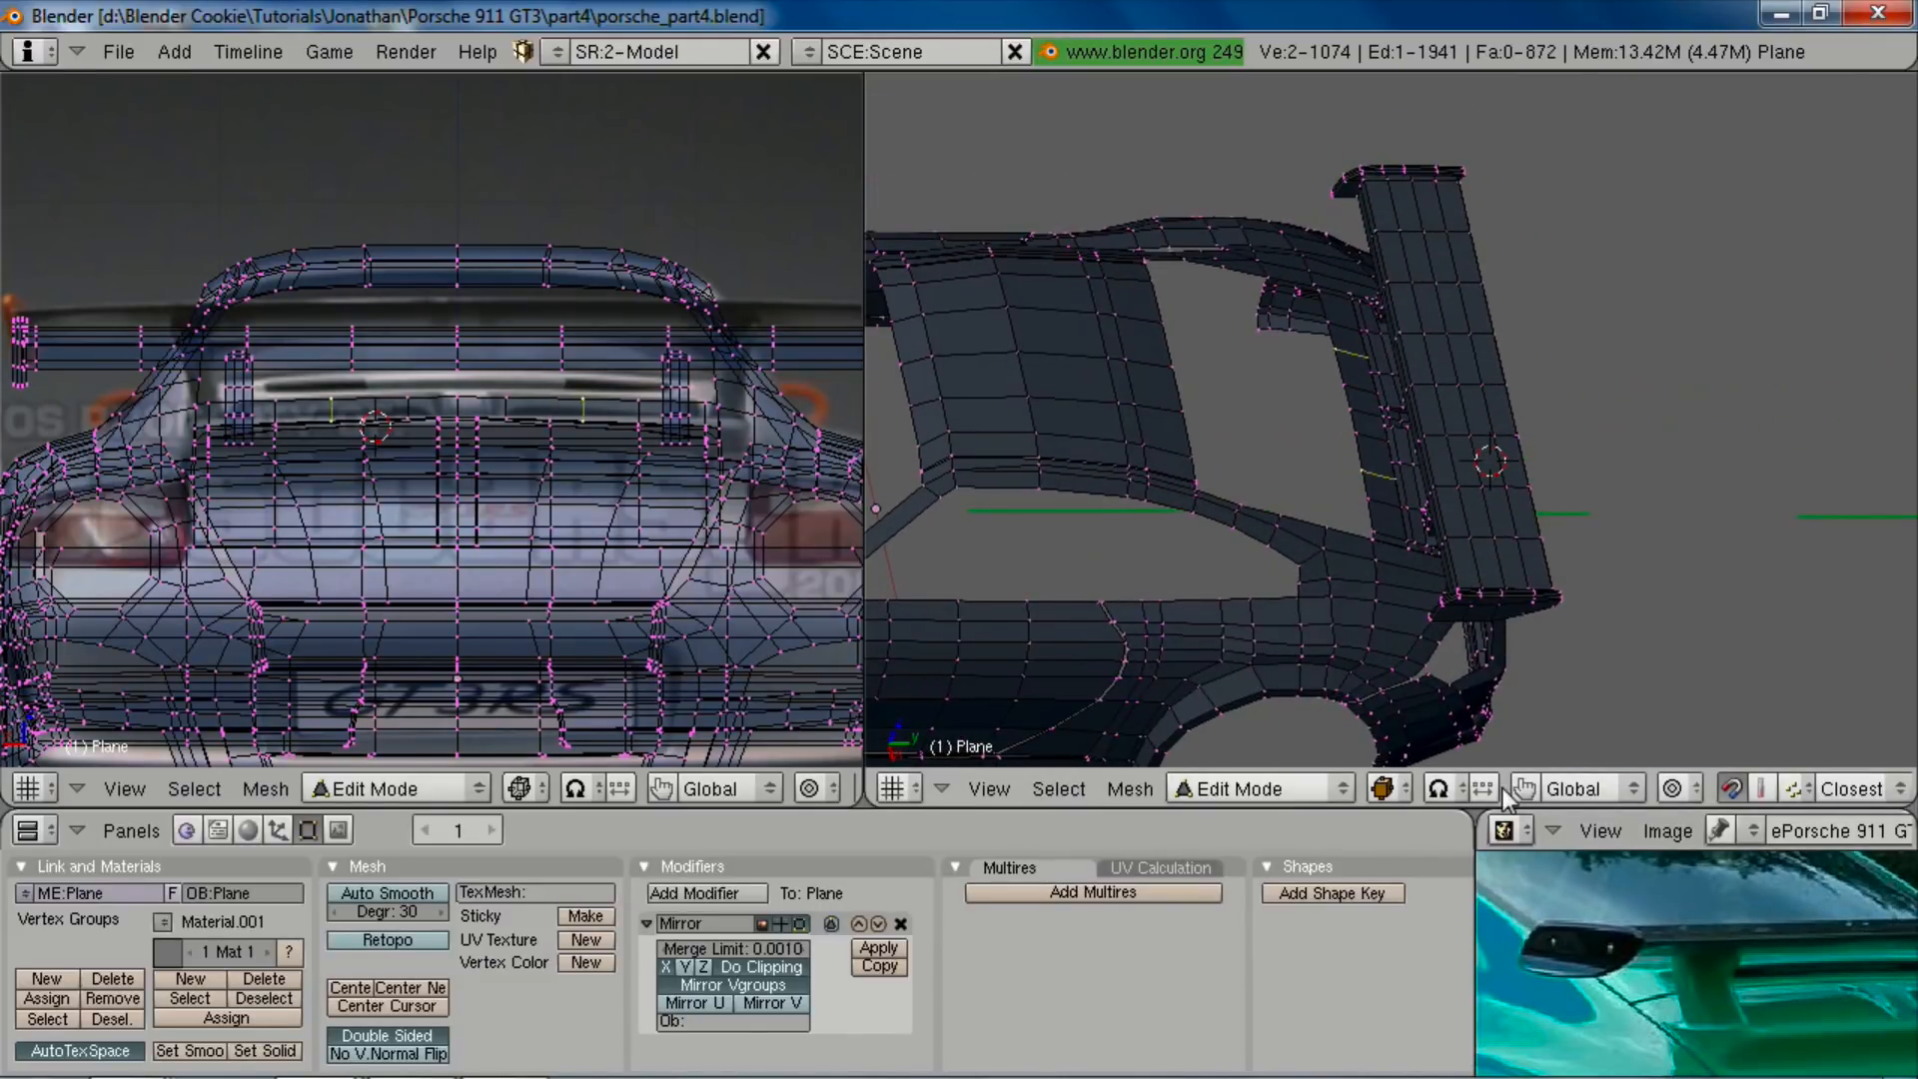
key(a)
scroll(1441, 633, up, 2)
middle_drag(1442, 634, 1430, 430)
scroll(1788, 989, down, 3)
scroll(1466, 655, up, 3)
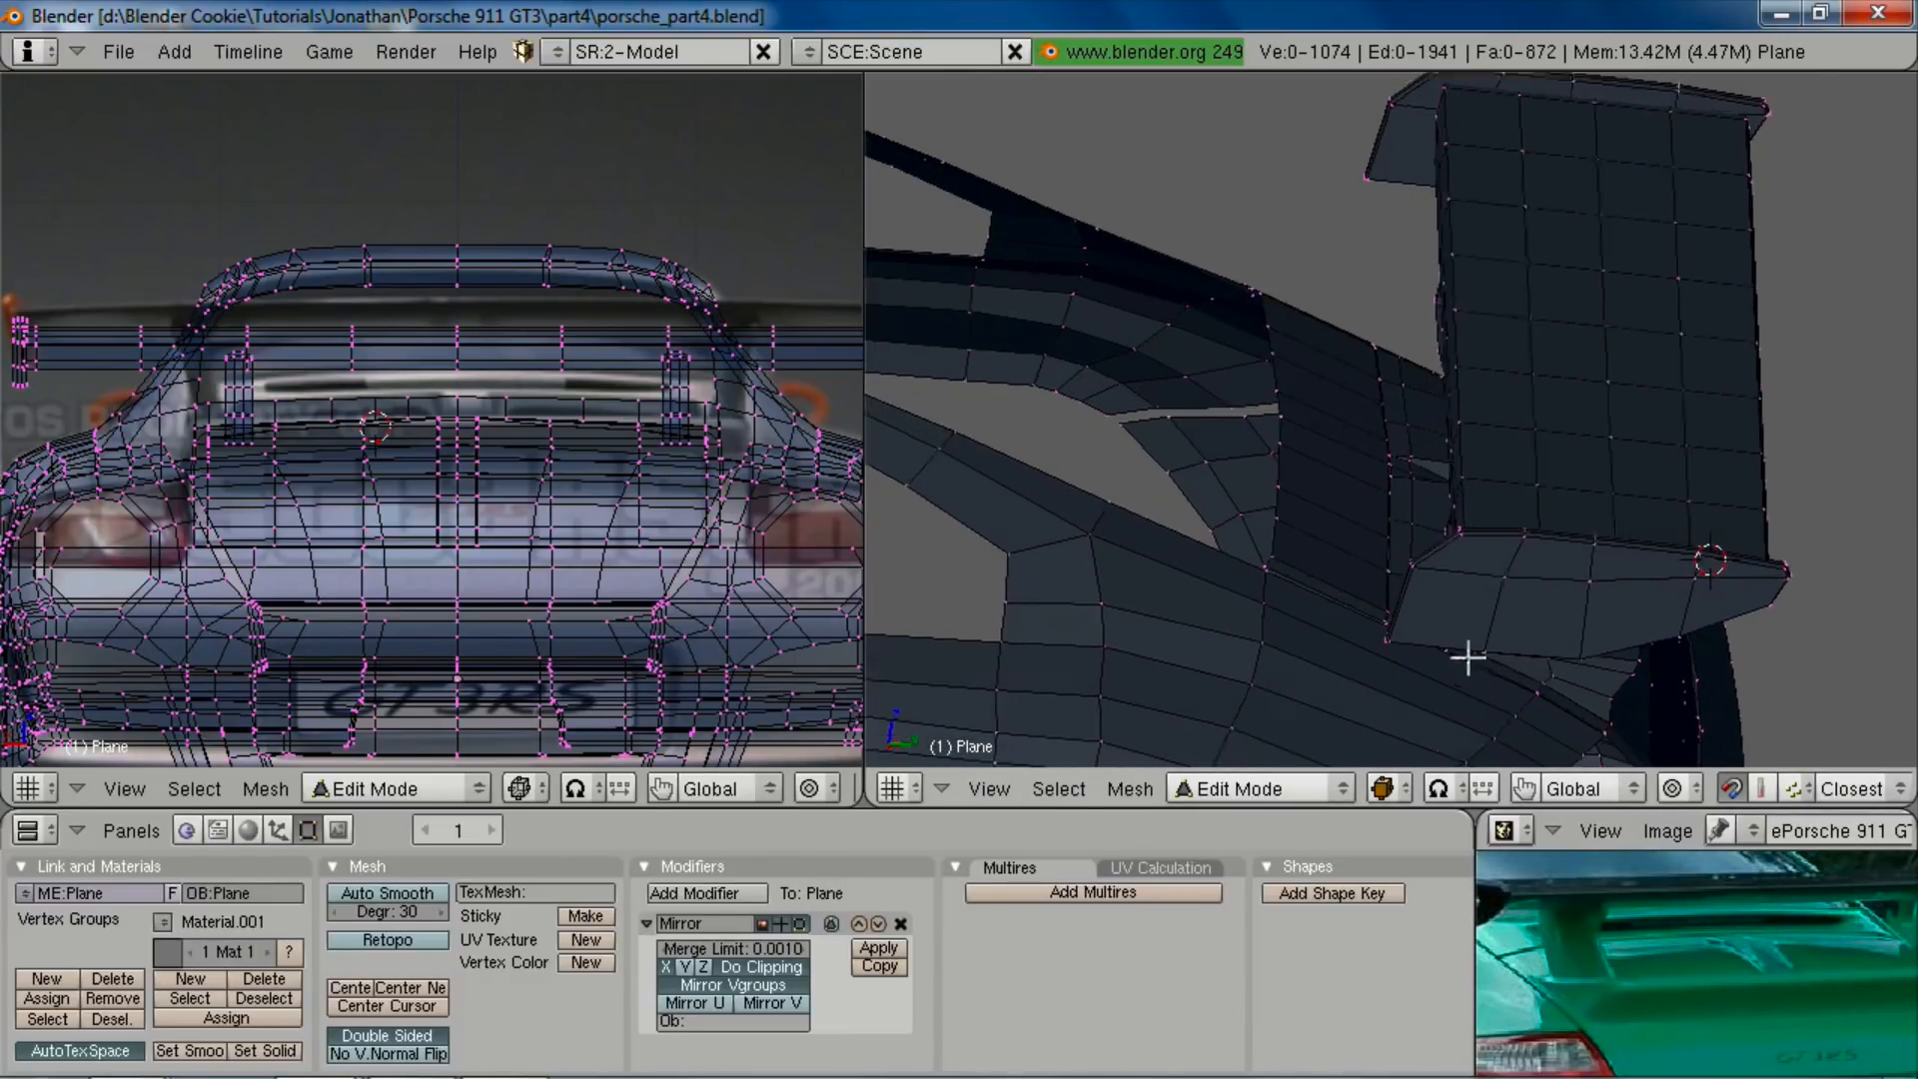
middle_drag(1408, 537, 1382, 513)
key(ctrl+r)
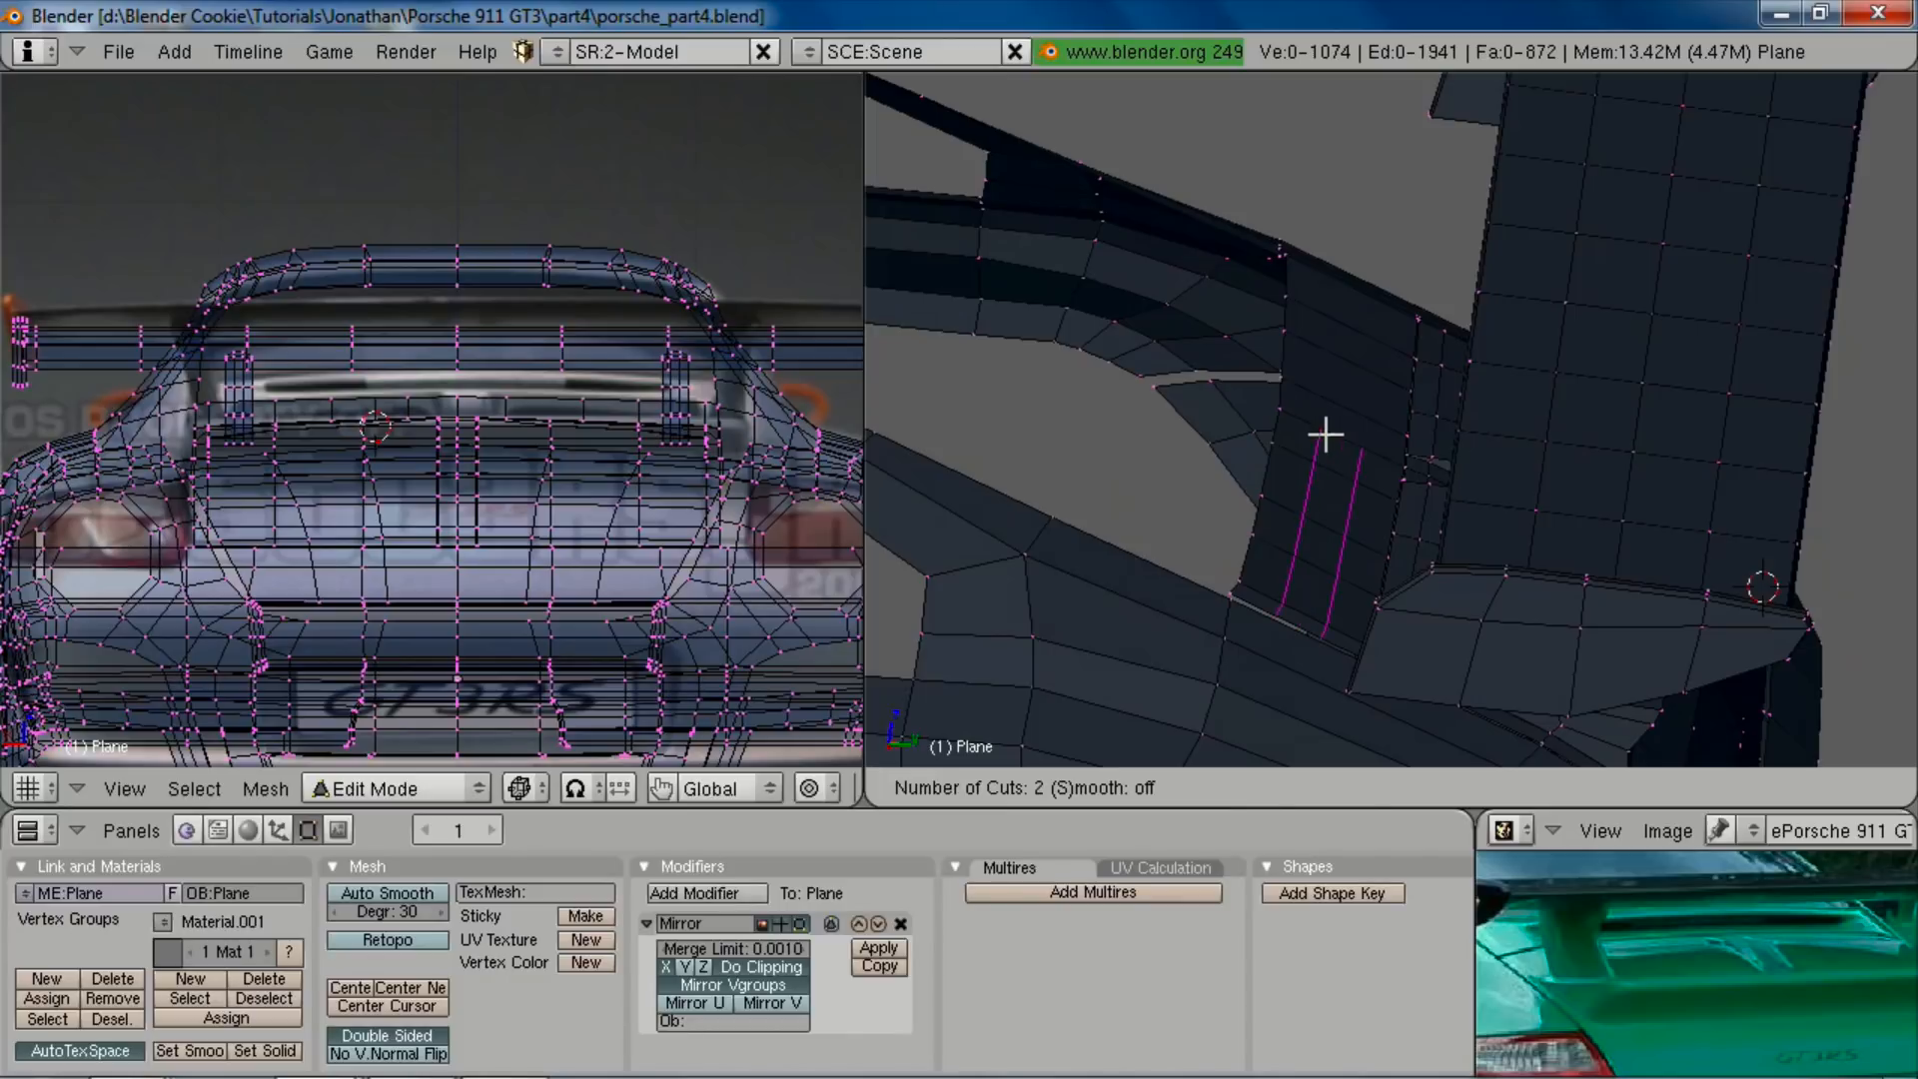
scroll(1326, 437, up, 1)
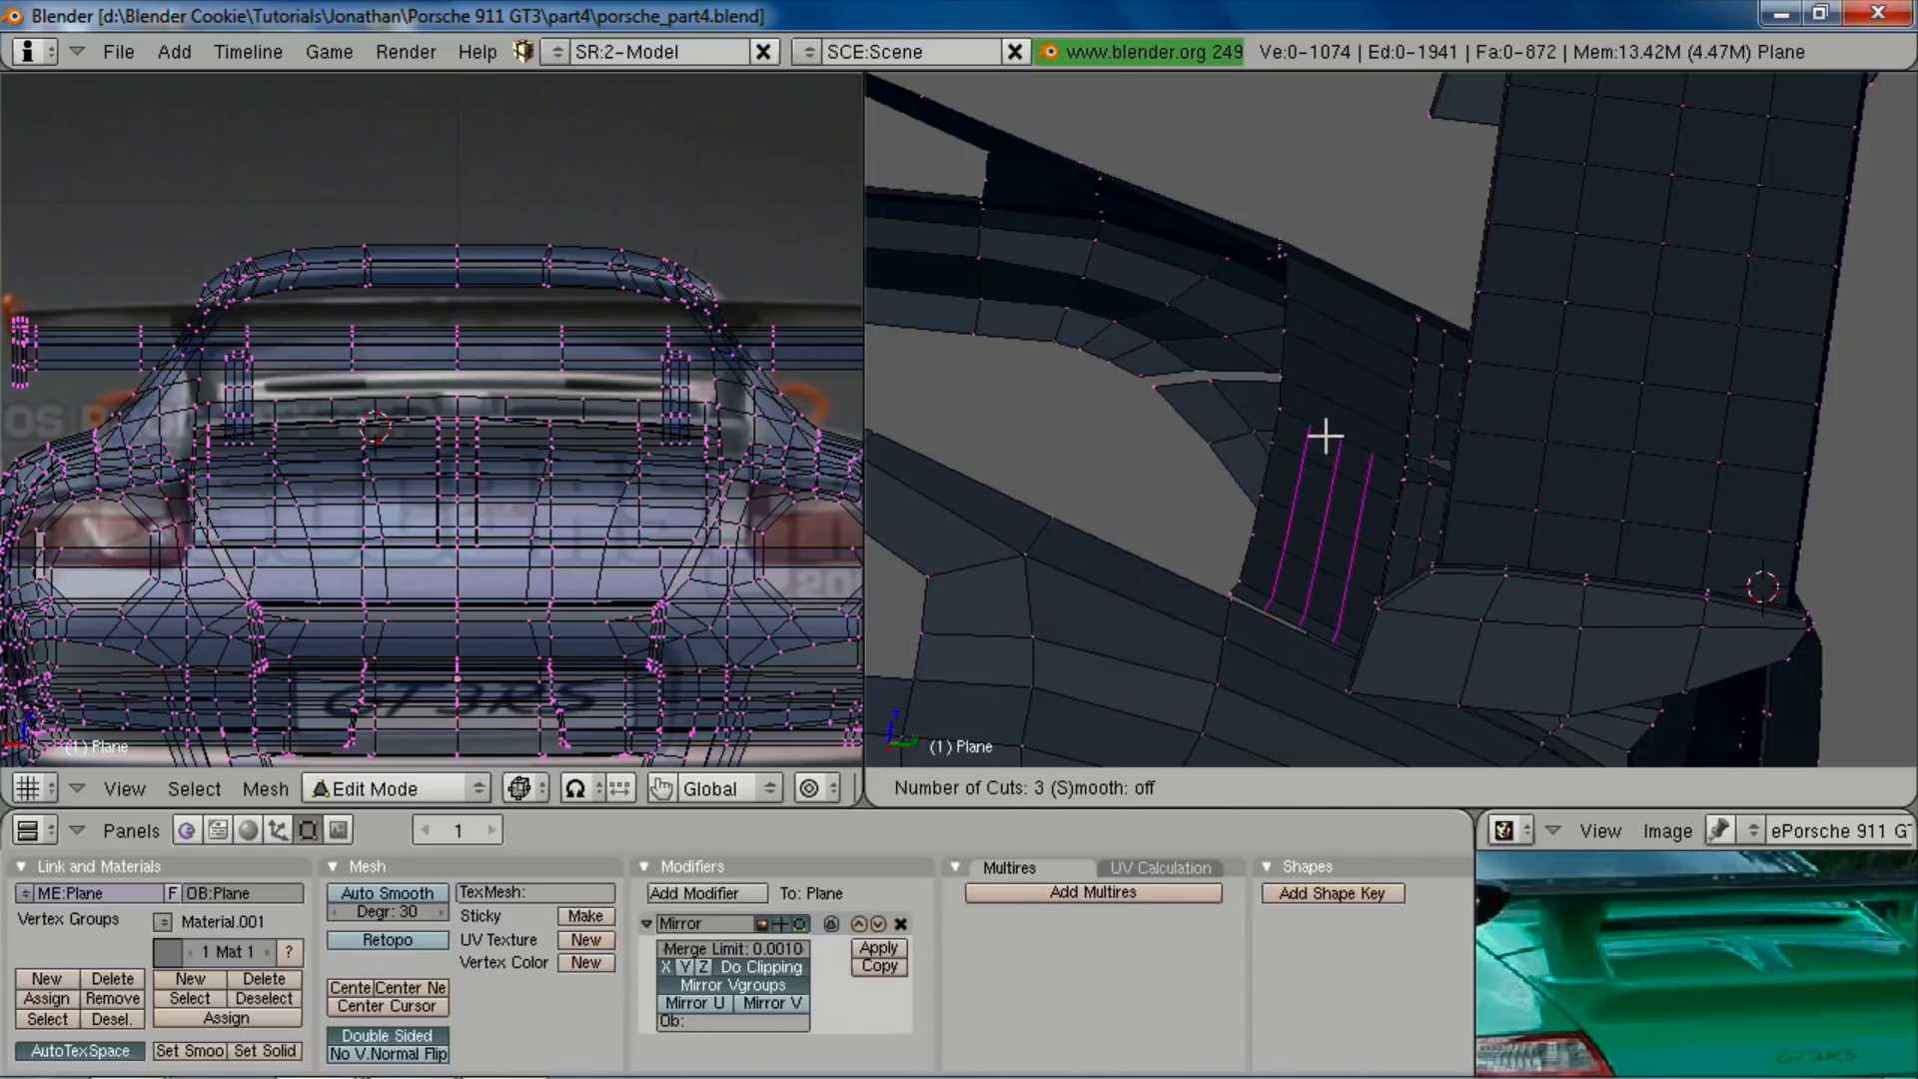
scroll(1326, 436, down, 1)
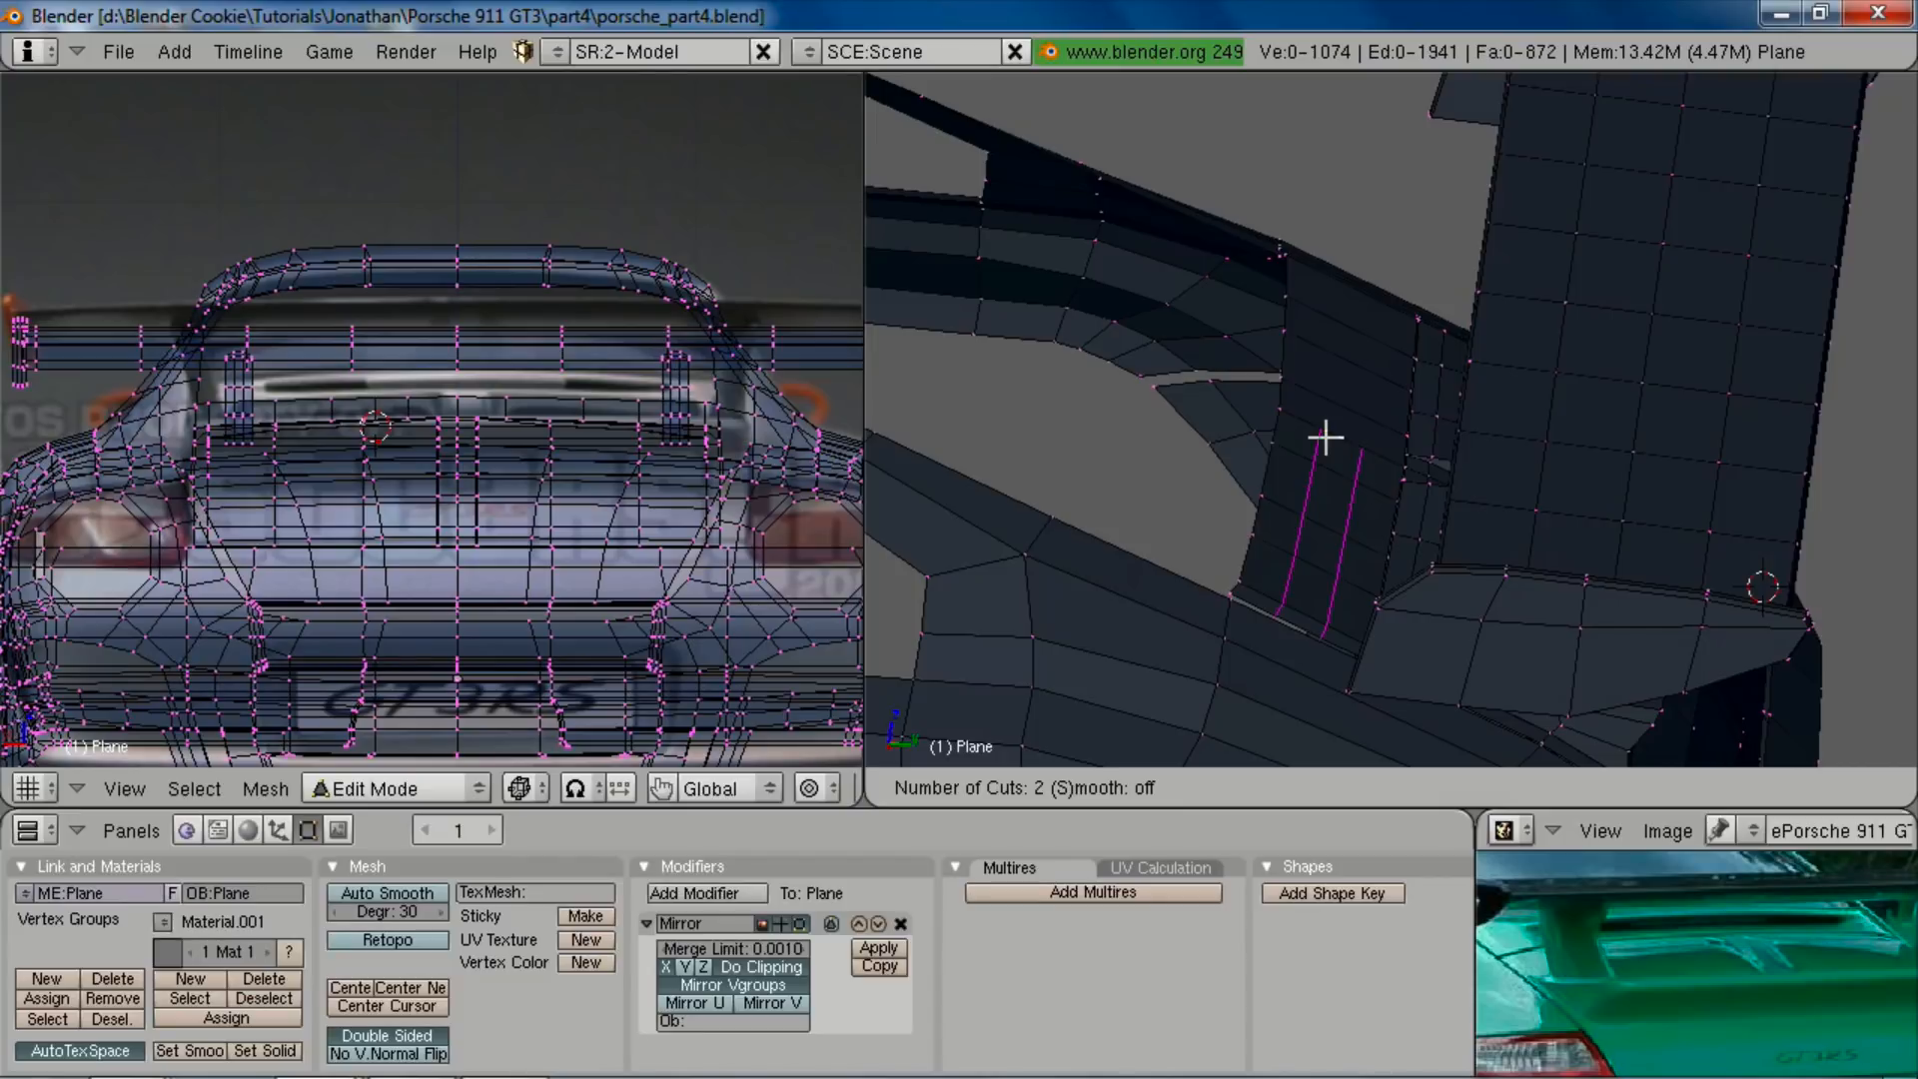
click(1325, 436)
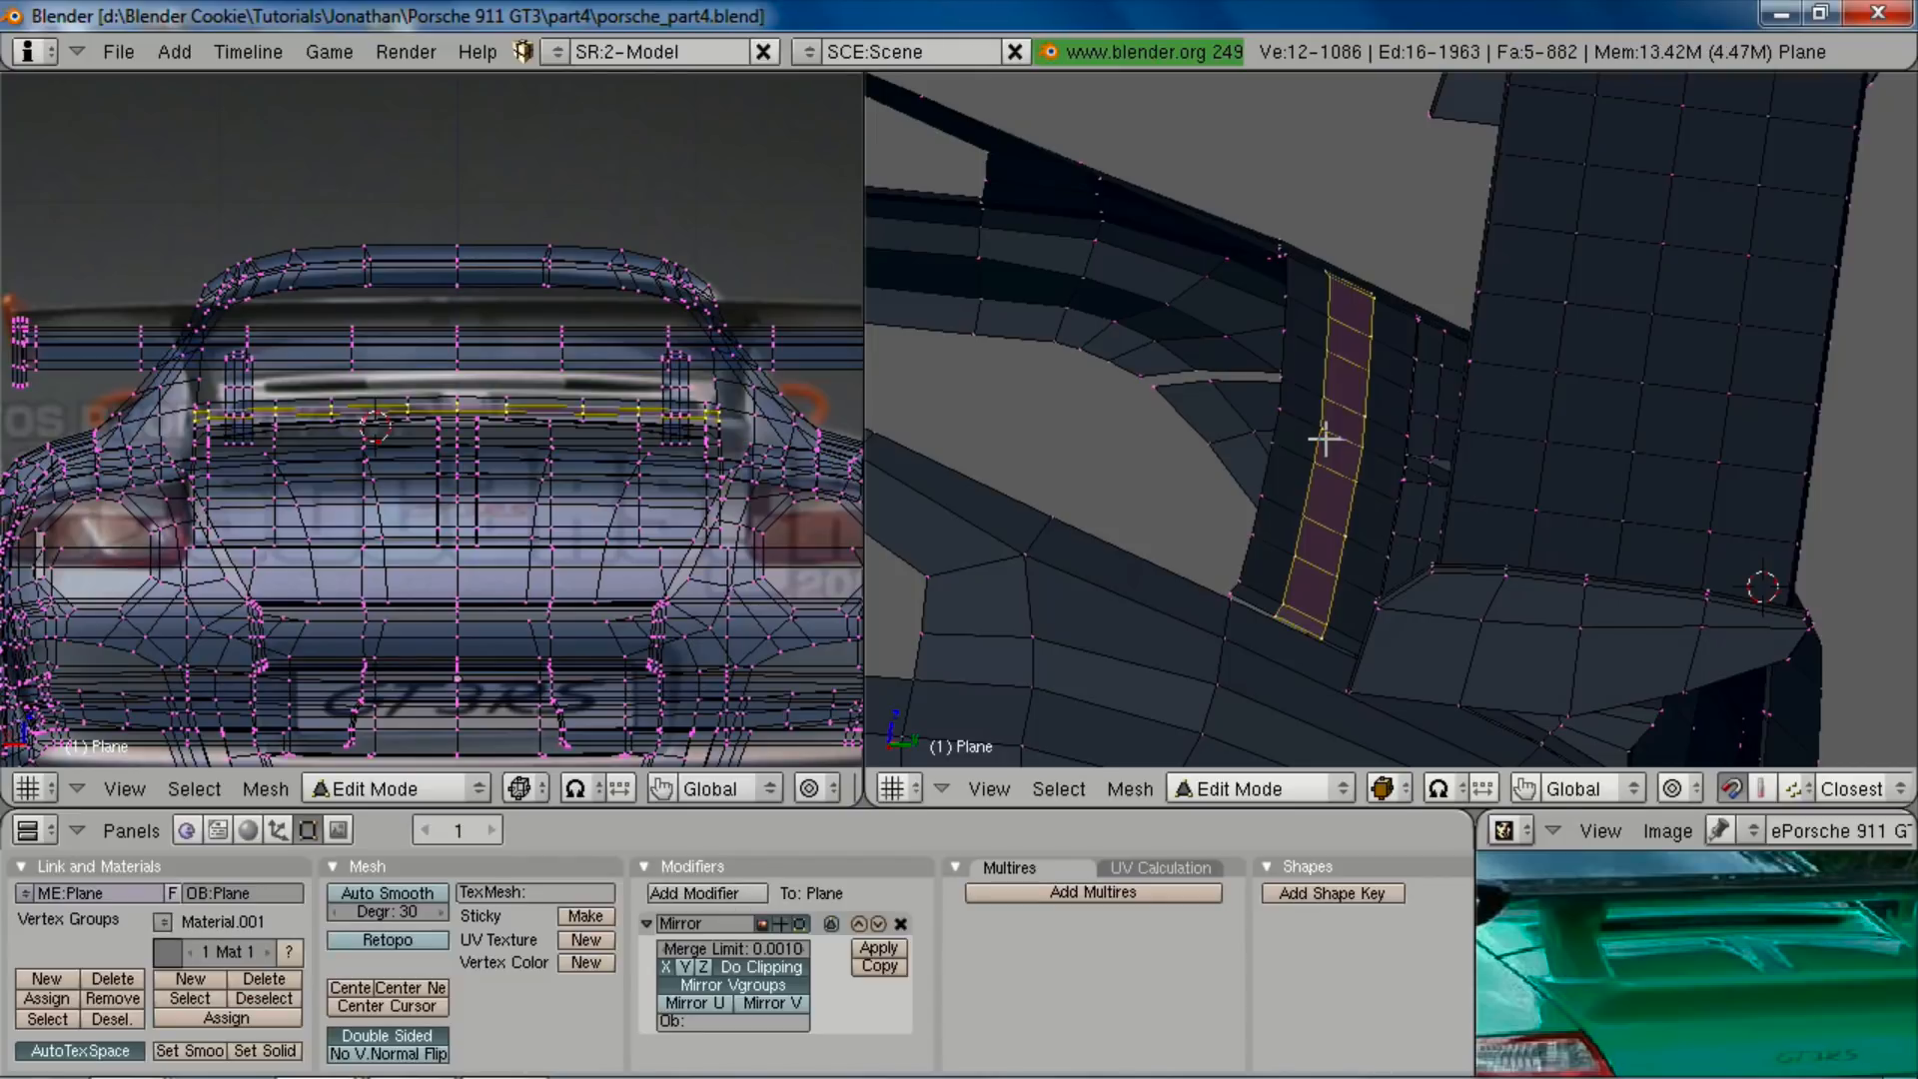
Step: Edge-slide the forward of the two new cross loops by -0.35 toward the panel's forward edge and clear the selection
key(a)
alt+right_click(1311, 491)
key(ctrl+e)
click(1312, 494)
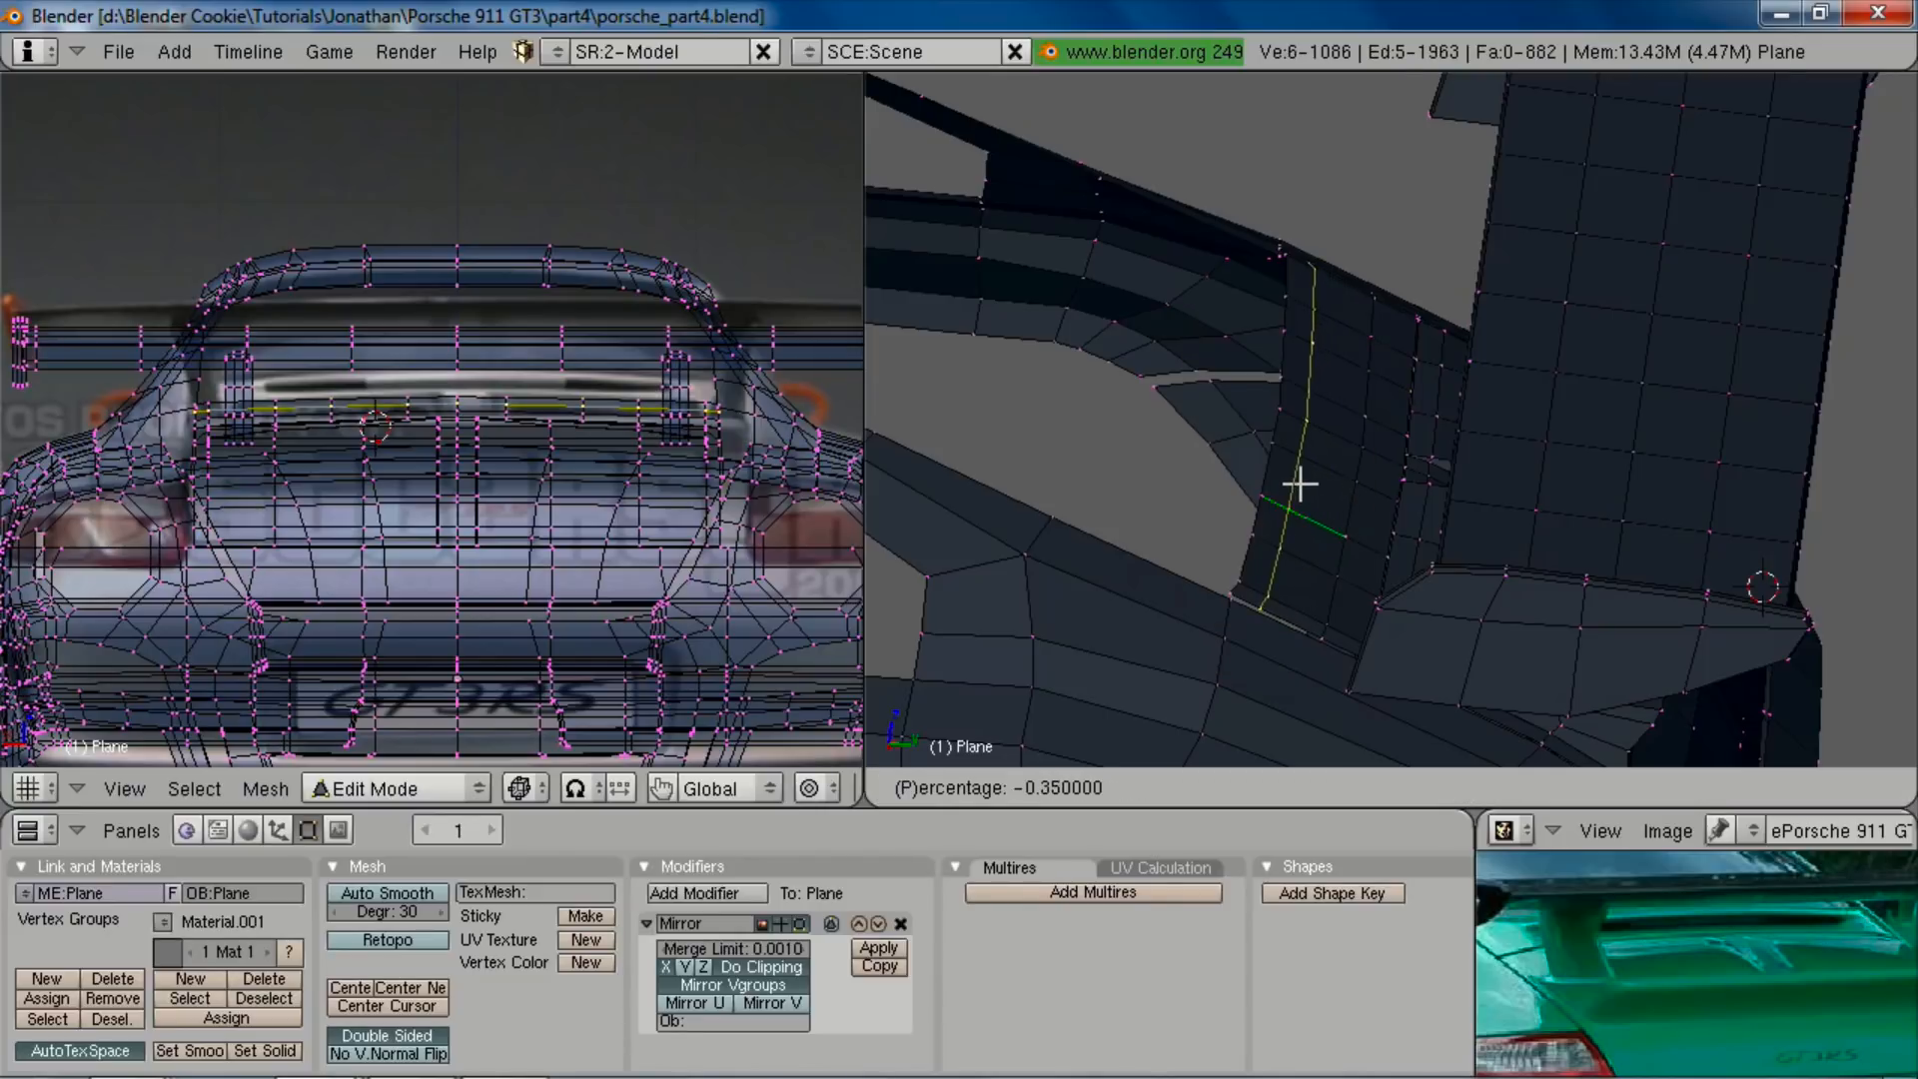
click(1298, 480)
key(a)
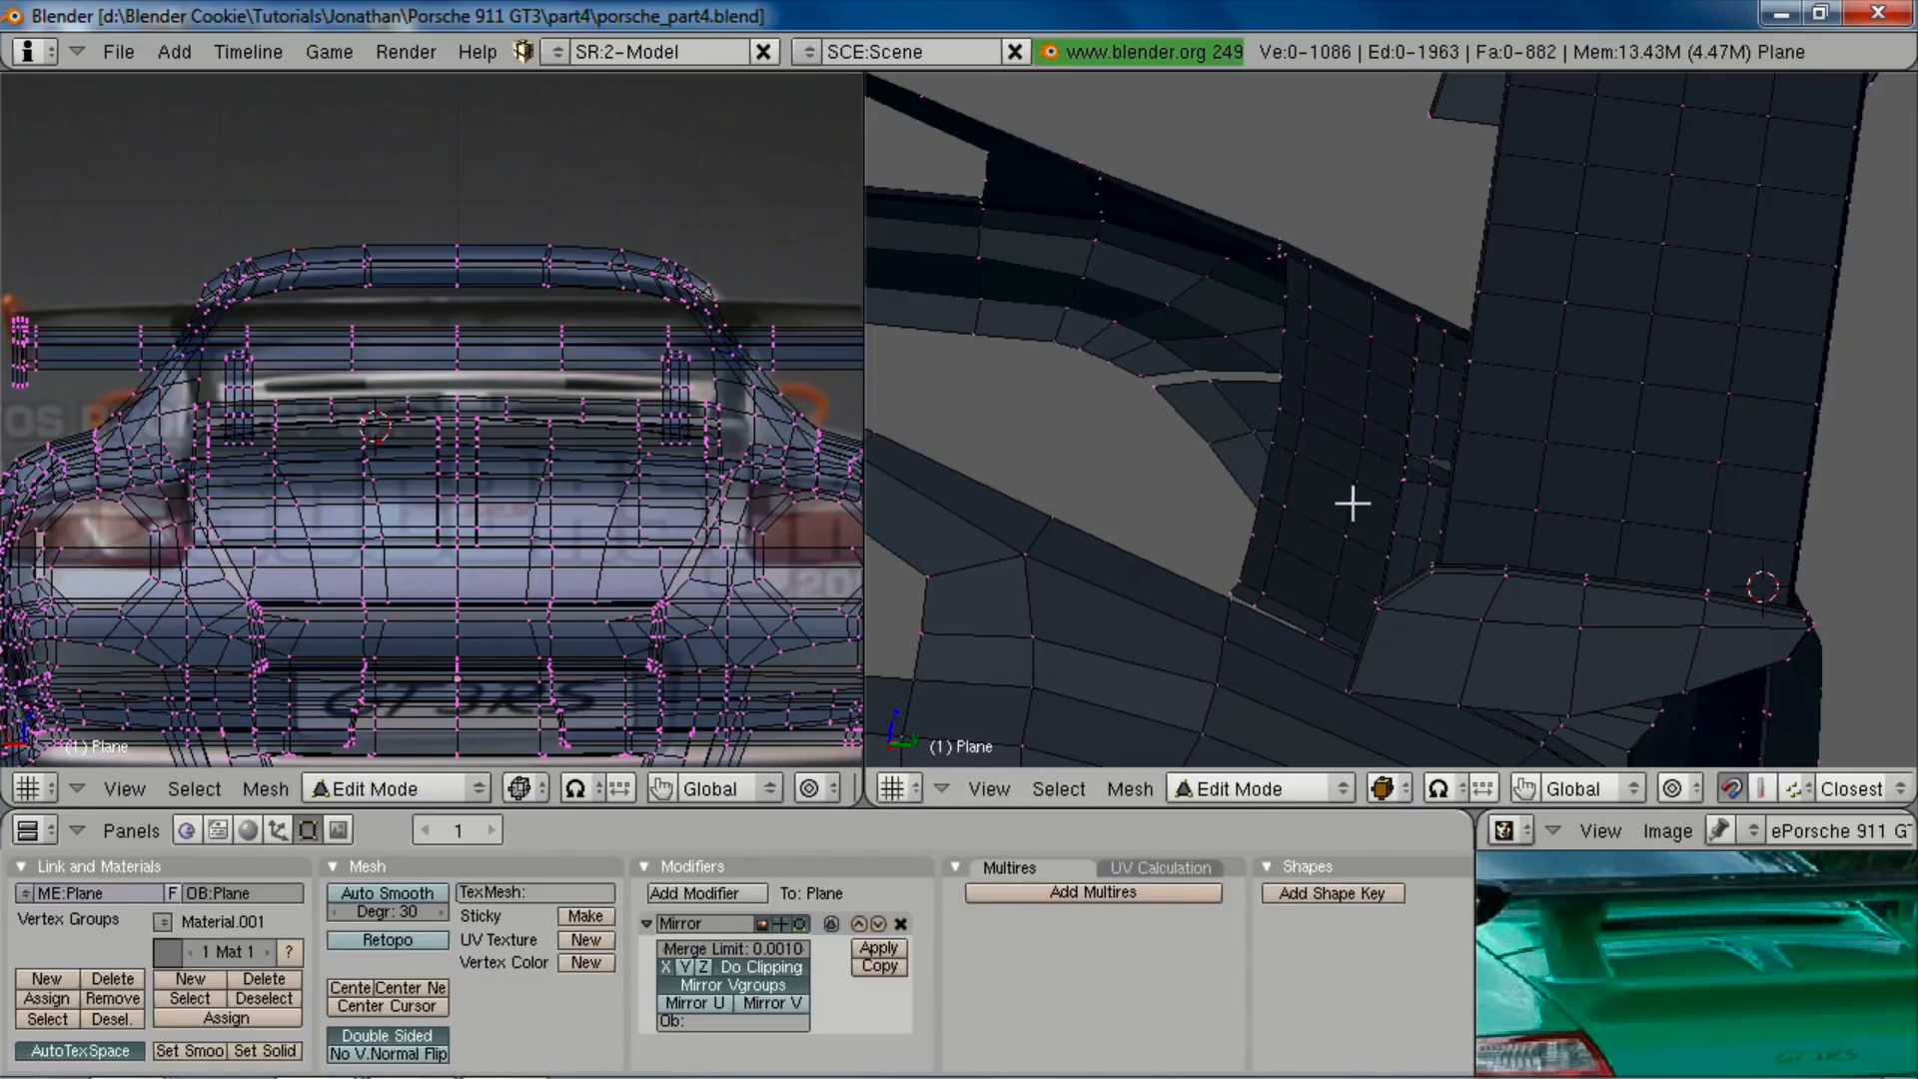
Step: Select the three central faces between the two new loops and set up vertex editing in the side view
key(ctrl+Tab)
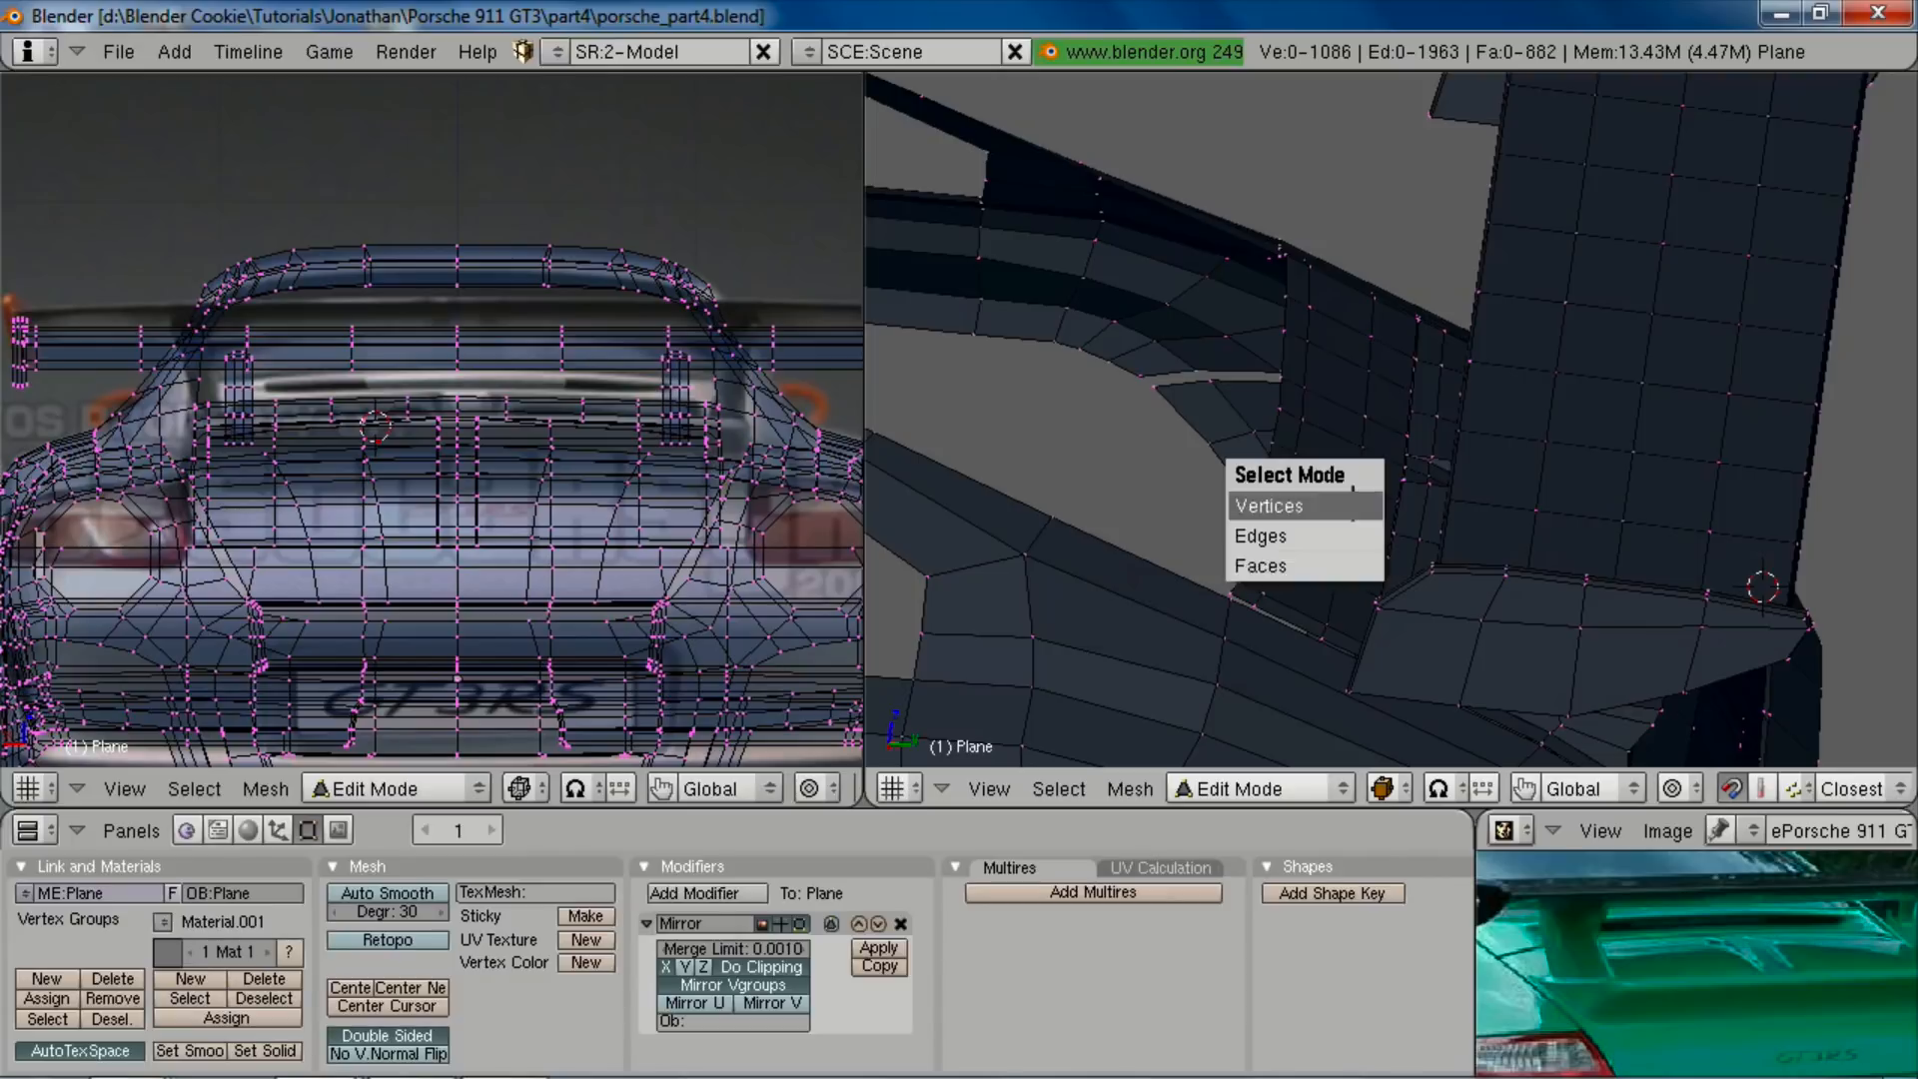
click(1319, 560)
shift+right_click(1320, 536)
shift+right_click(1326, 503)
shift+right_click(1344, 458)
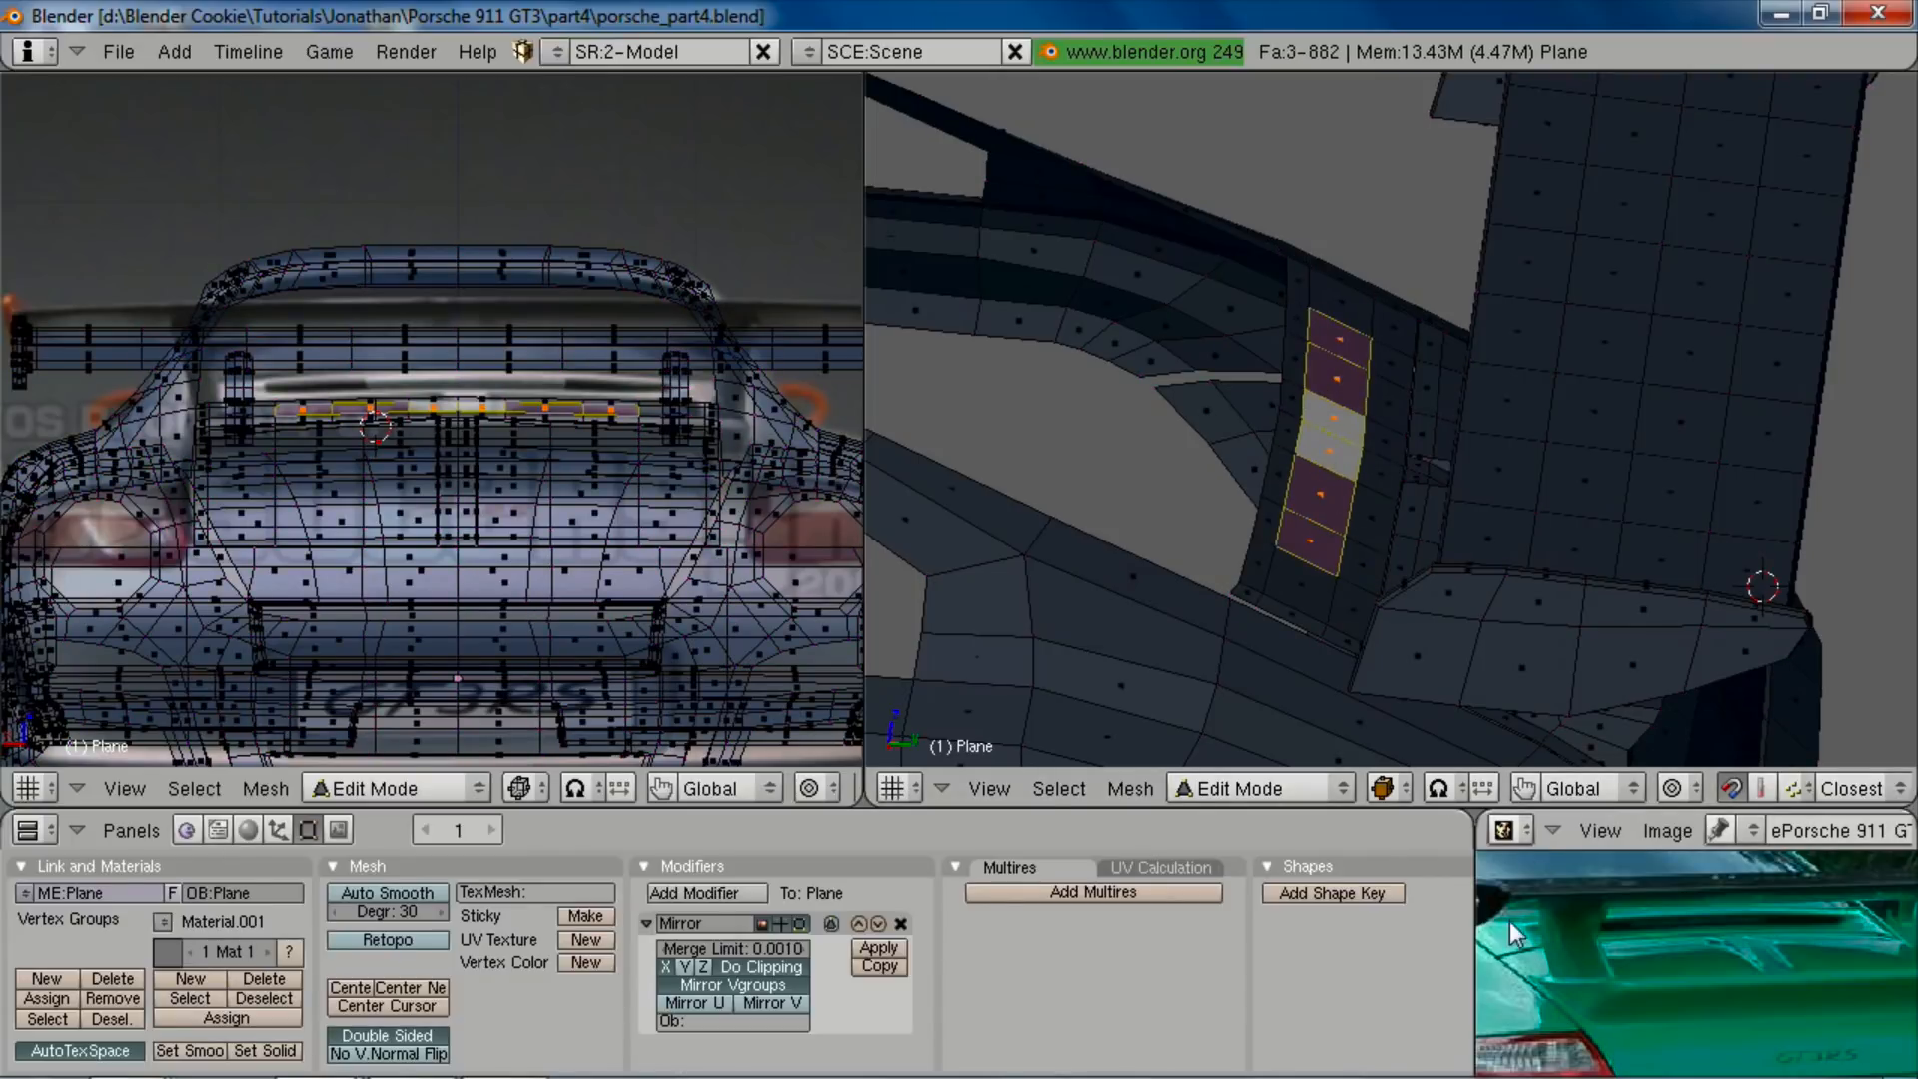
middle_drag(1862, 522, 1367, 519)
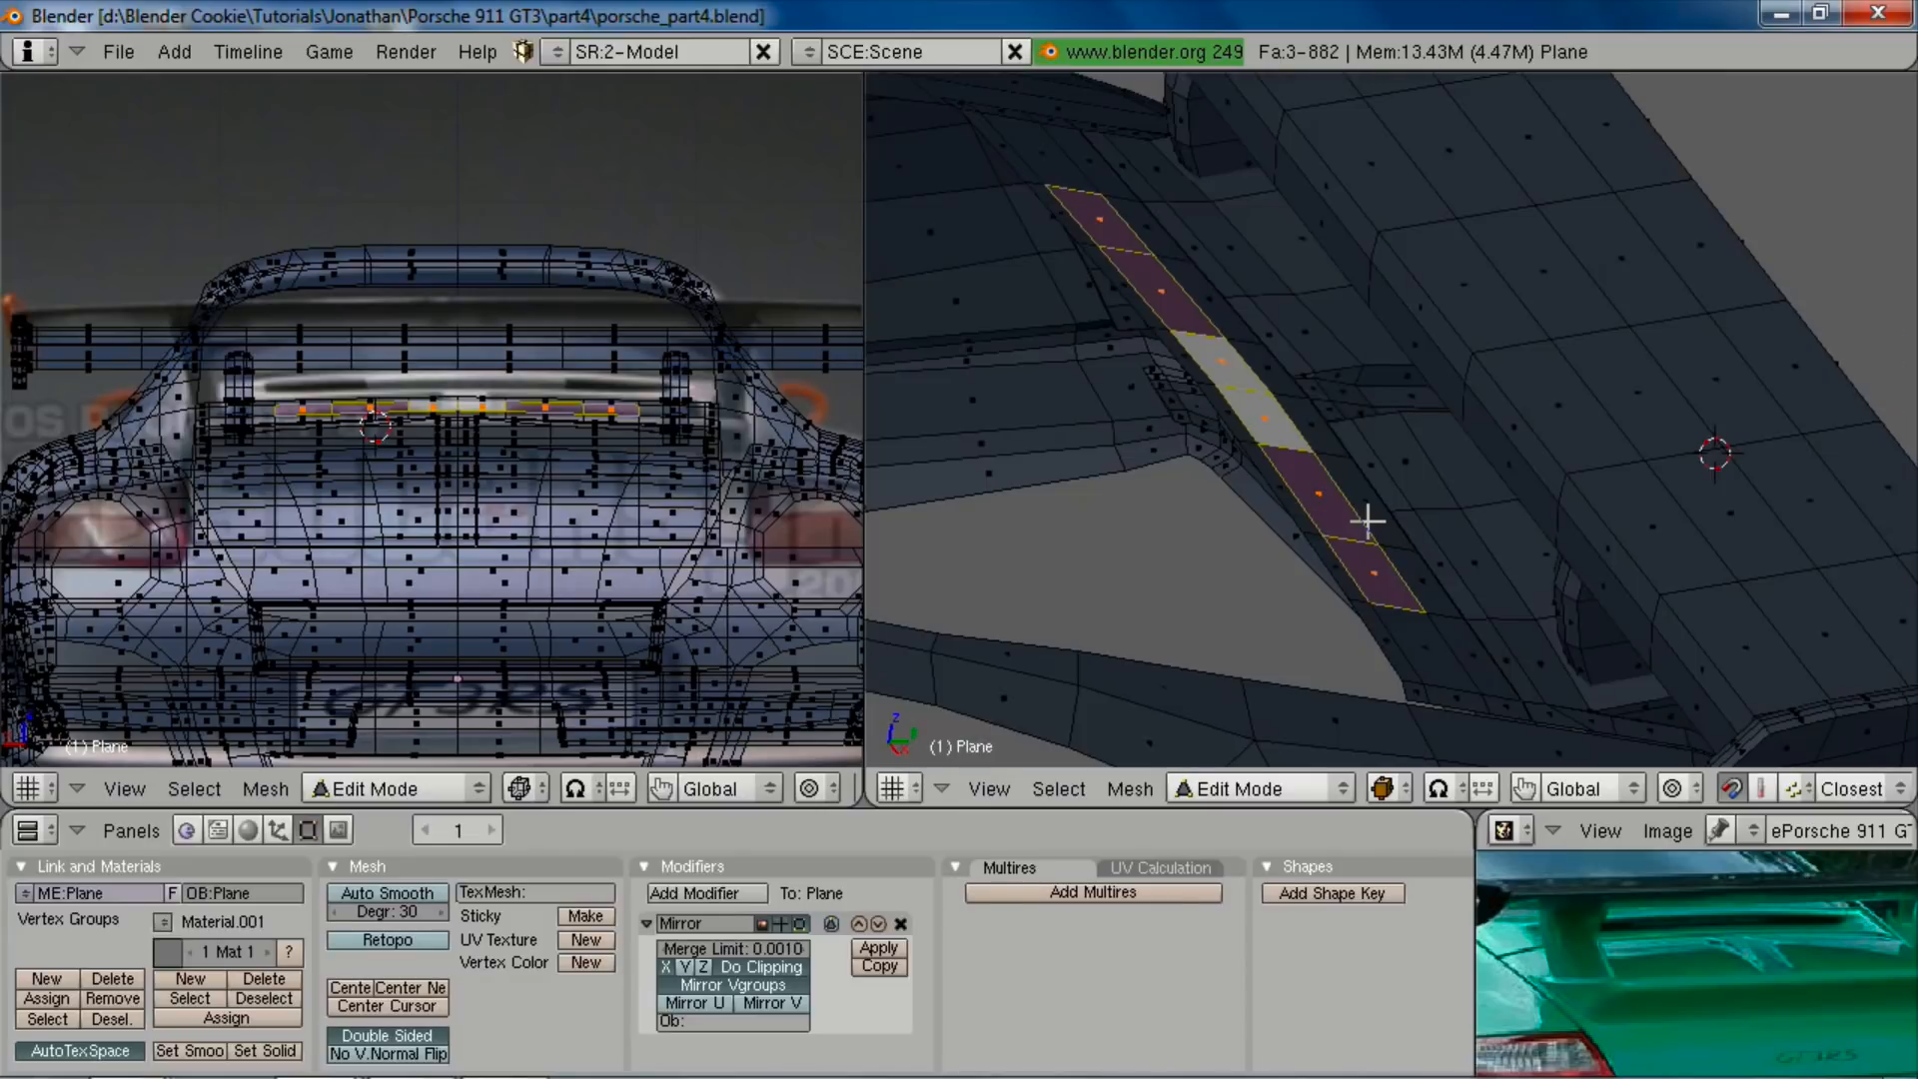
key(KP_3)
key(ctrl+Tab)
click(1361, 454)
scroll(1398, 459, up, 3)
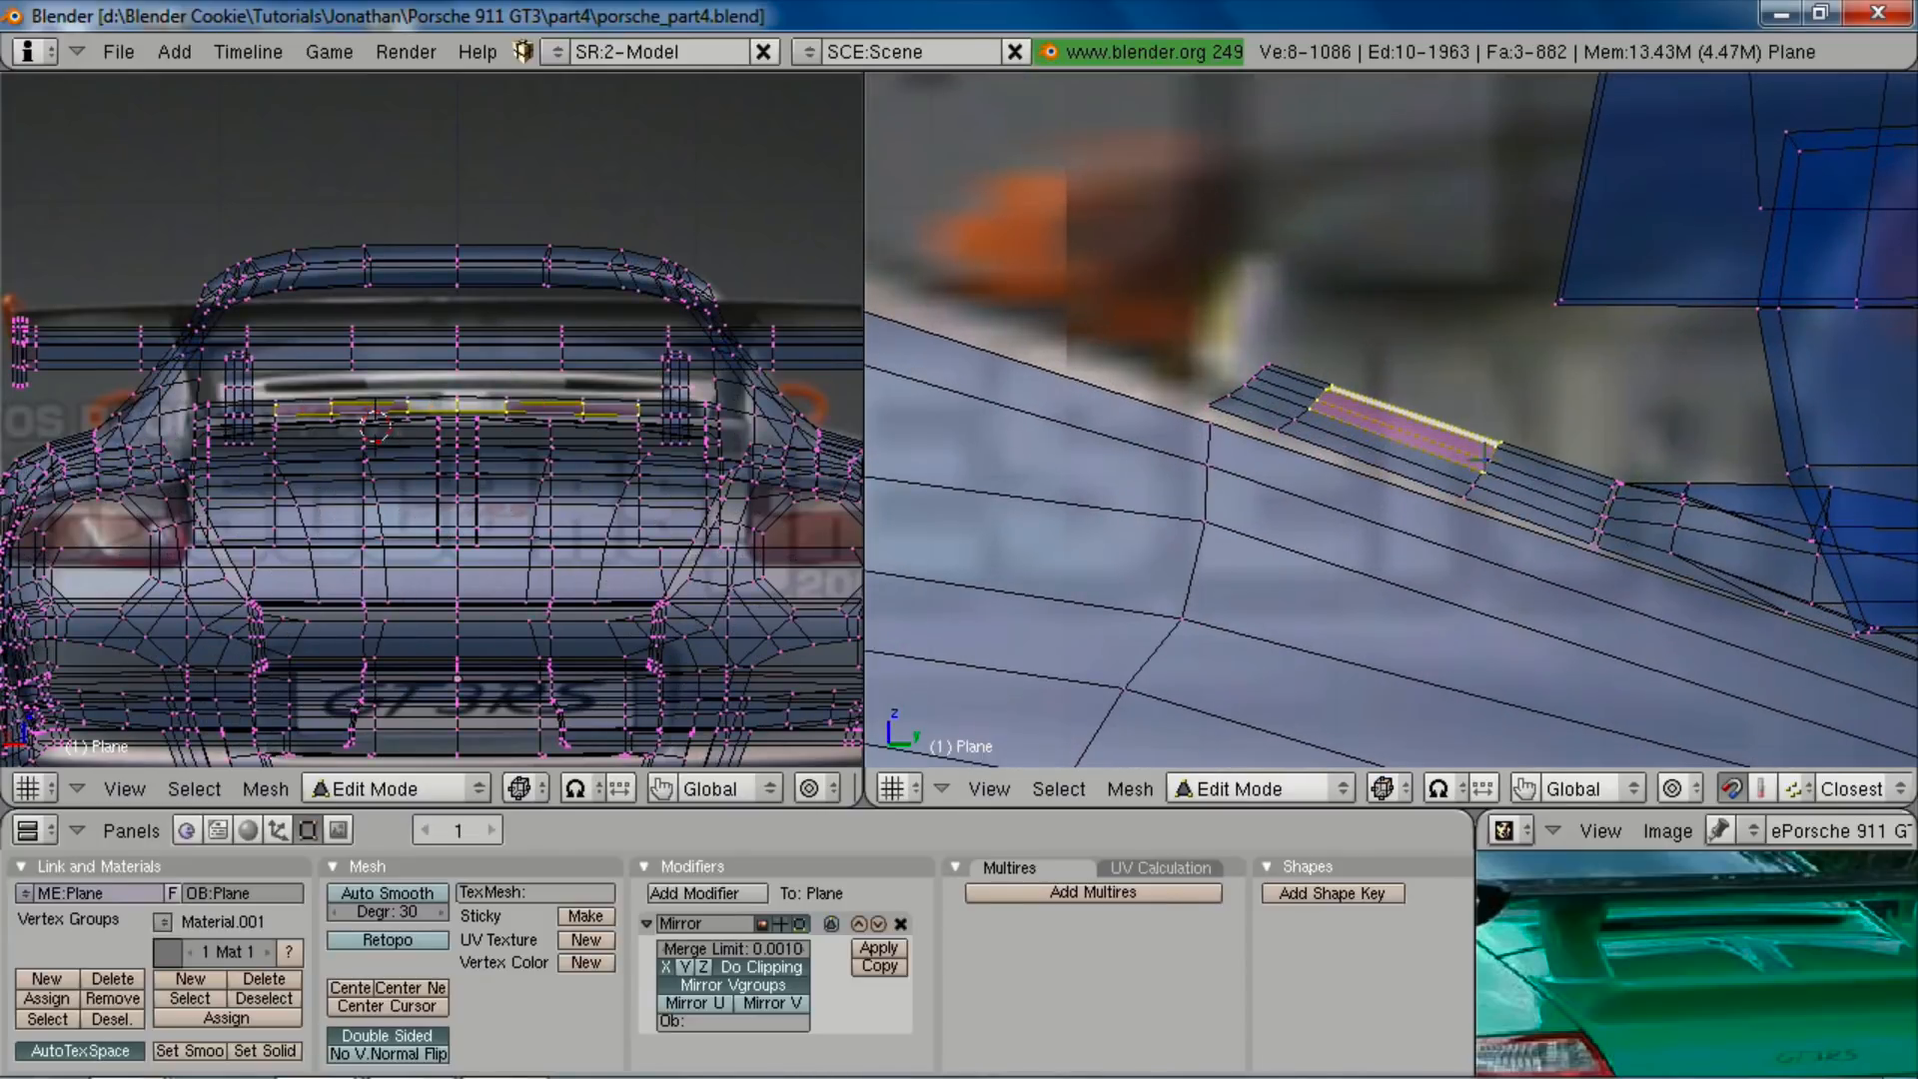
Step: Extrude the selected faces as a region in place and raise only their rear vertices about 0.02 along Z
key(e)
click(1483, 462)
right_click(1484, 460)
key(b)
right_drag(1288, 254, 1418, 465)
key(g)
key(z)
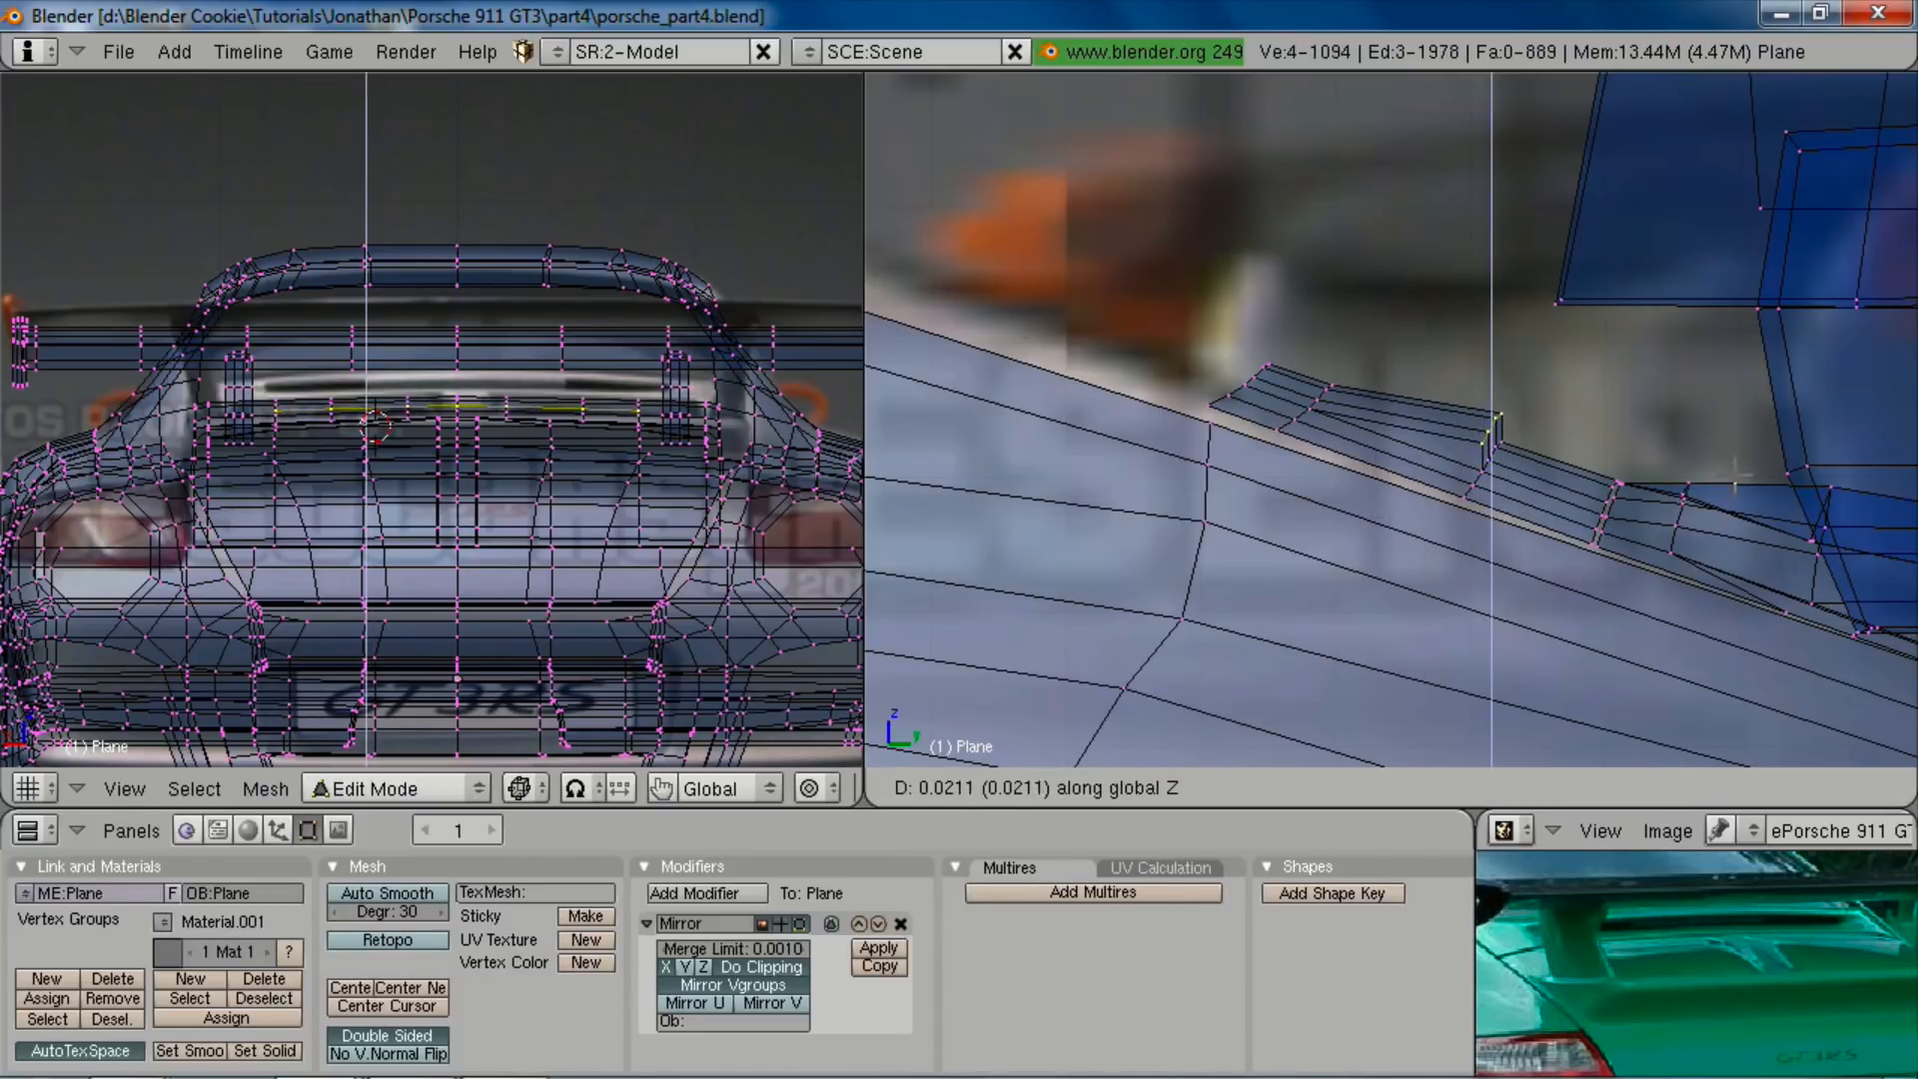
click(1383, 442)
Step: Extrude the raised faces again in place and lift only the new rear vertices about 0.027 along Z
key(b)
drag(1312, 352, 1417, 469)
drag(1315, 395, 1399, 501)
key(e)
click(1536, 502)
right_click(1536, 501)
key(b)
right_drag(1400, 308, 890, 717)
key(g)
key(z)
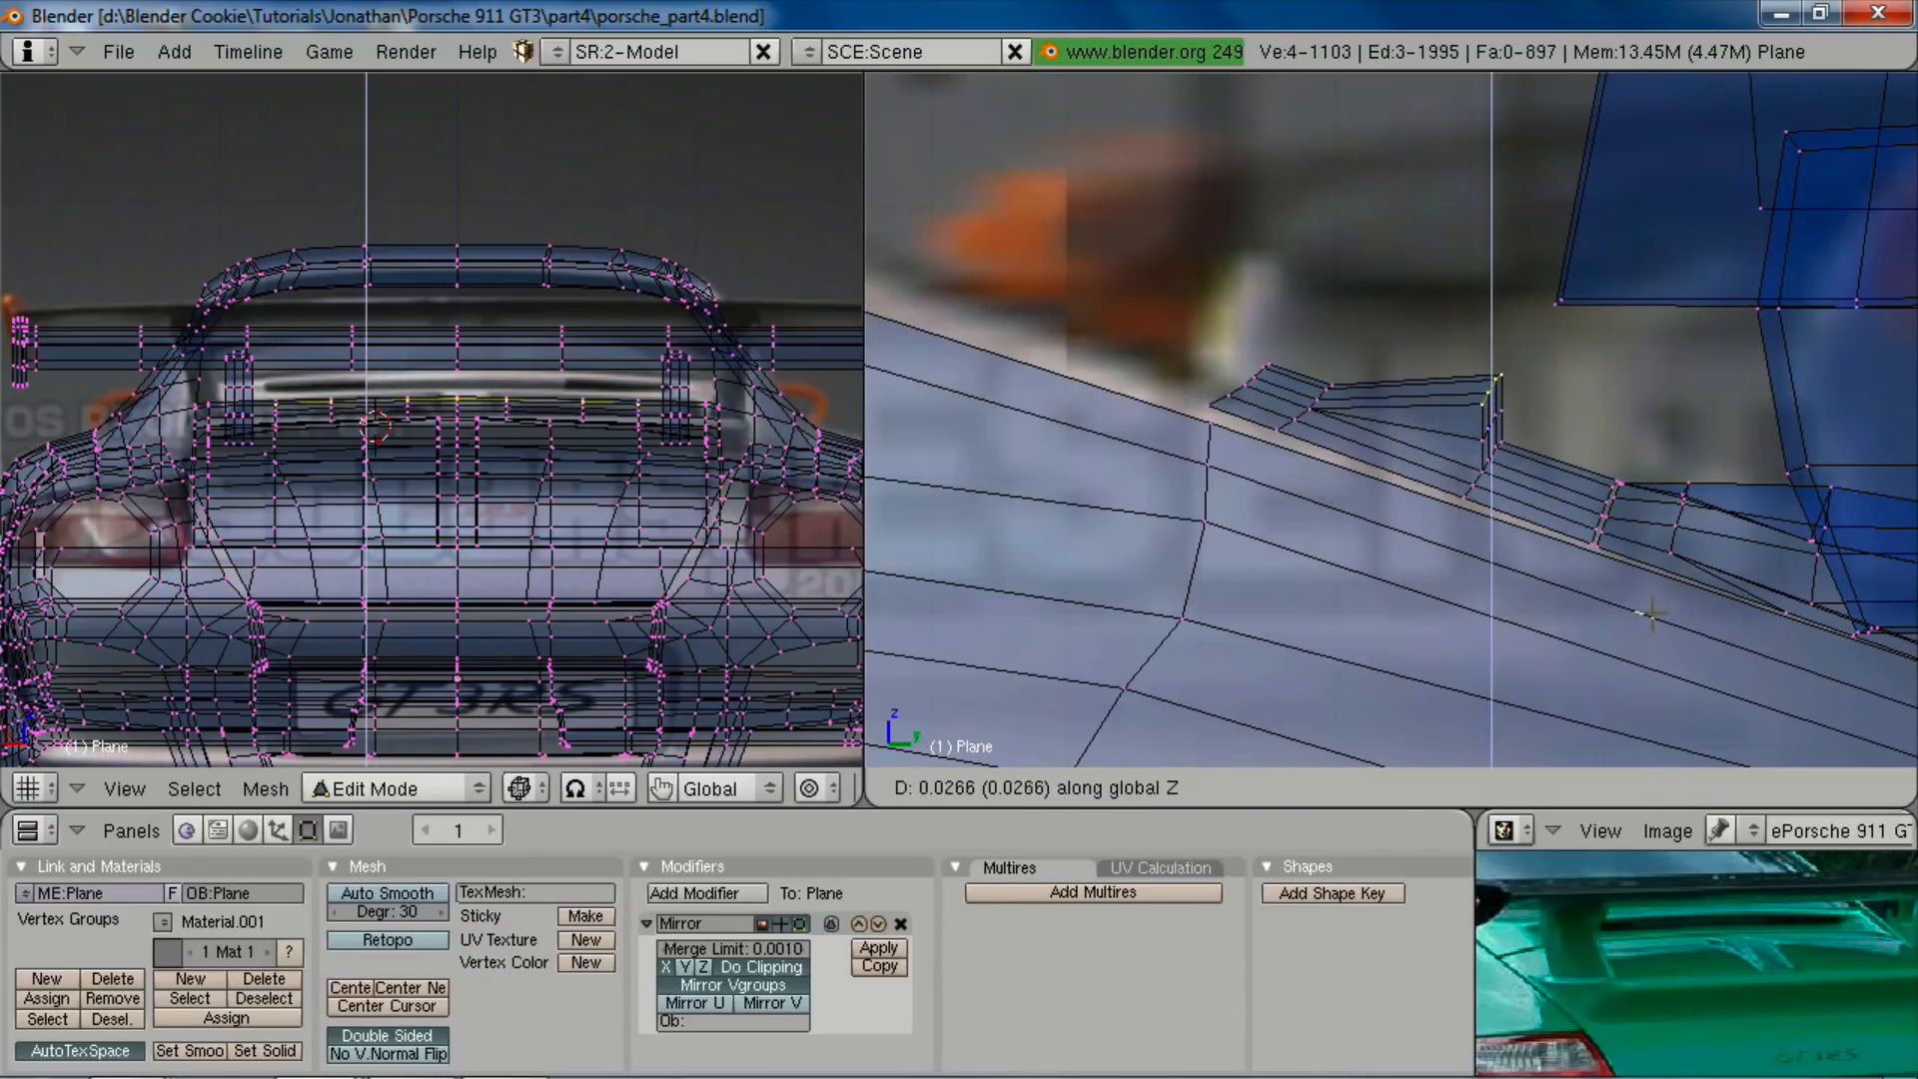
click(1646, 613)
Step: Remove doubles from the whole mesh and clear the selection
ctrl+middle_drag(1646, 614, 1610, 573)
key(z)
key(a)
key(a)
key(w)
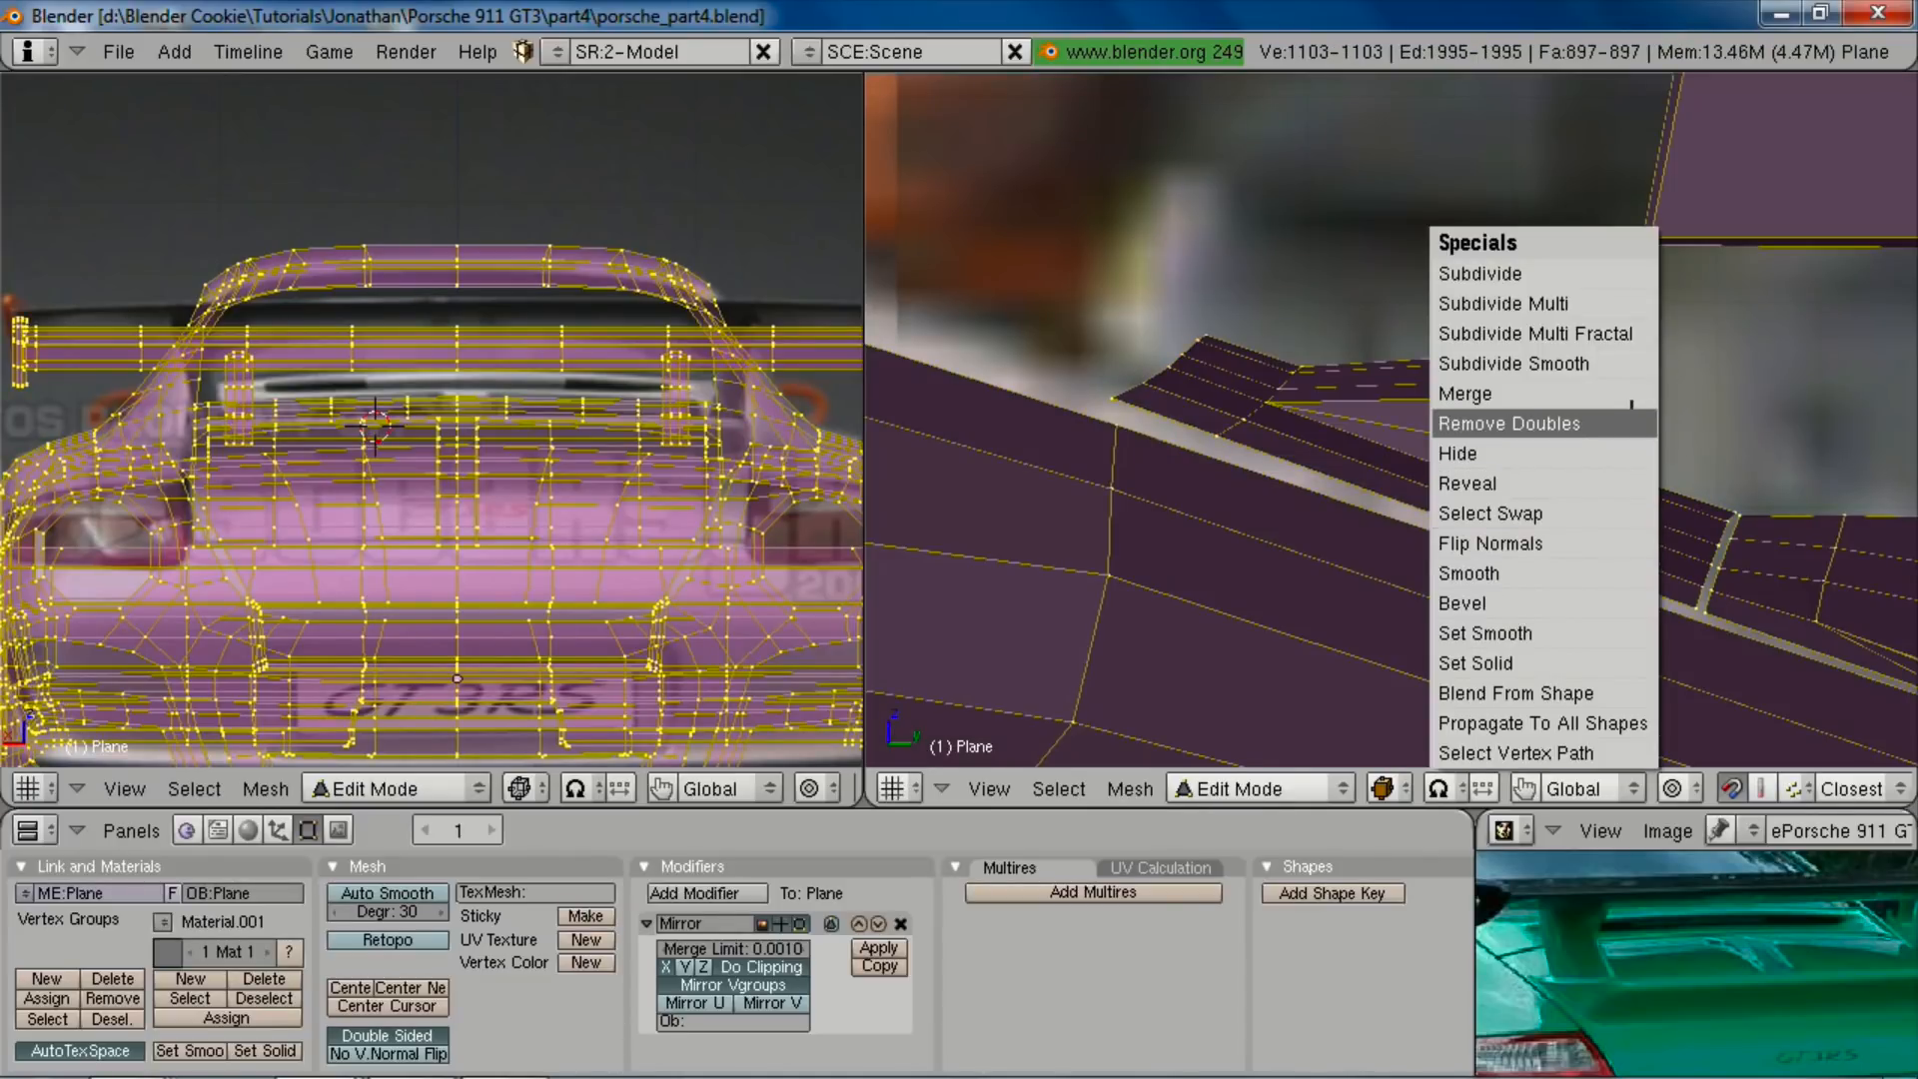
click(1583, 419)
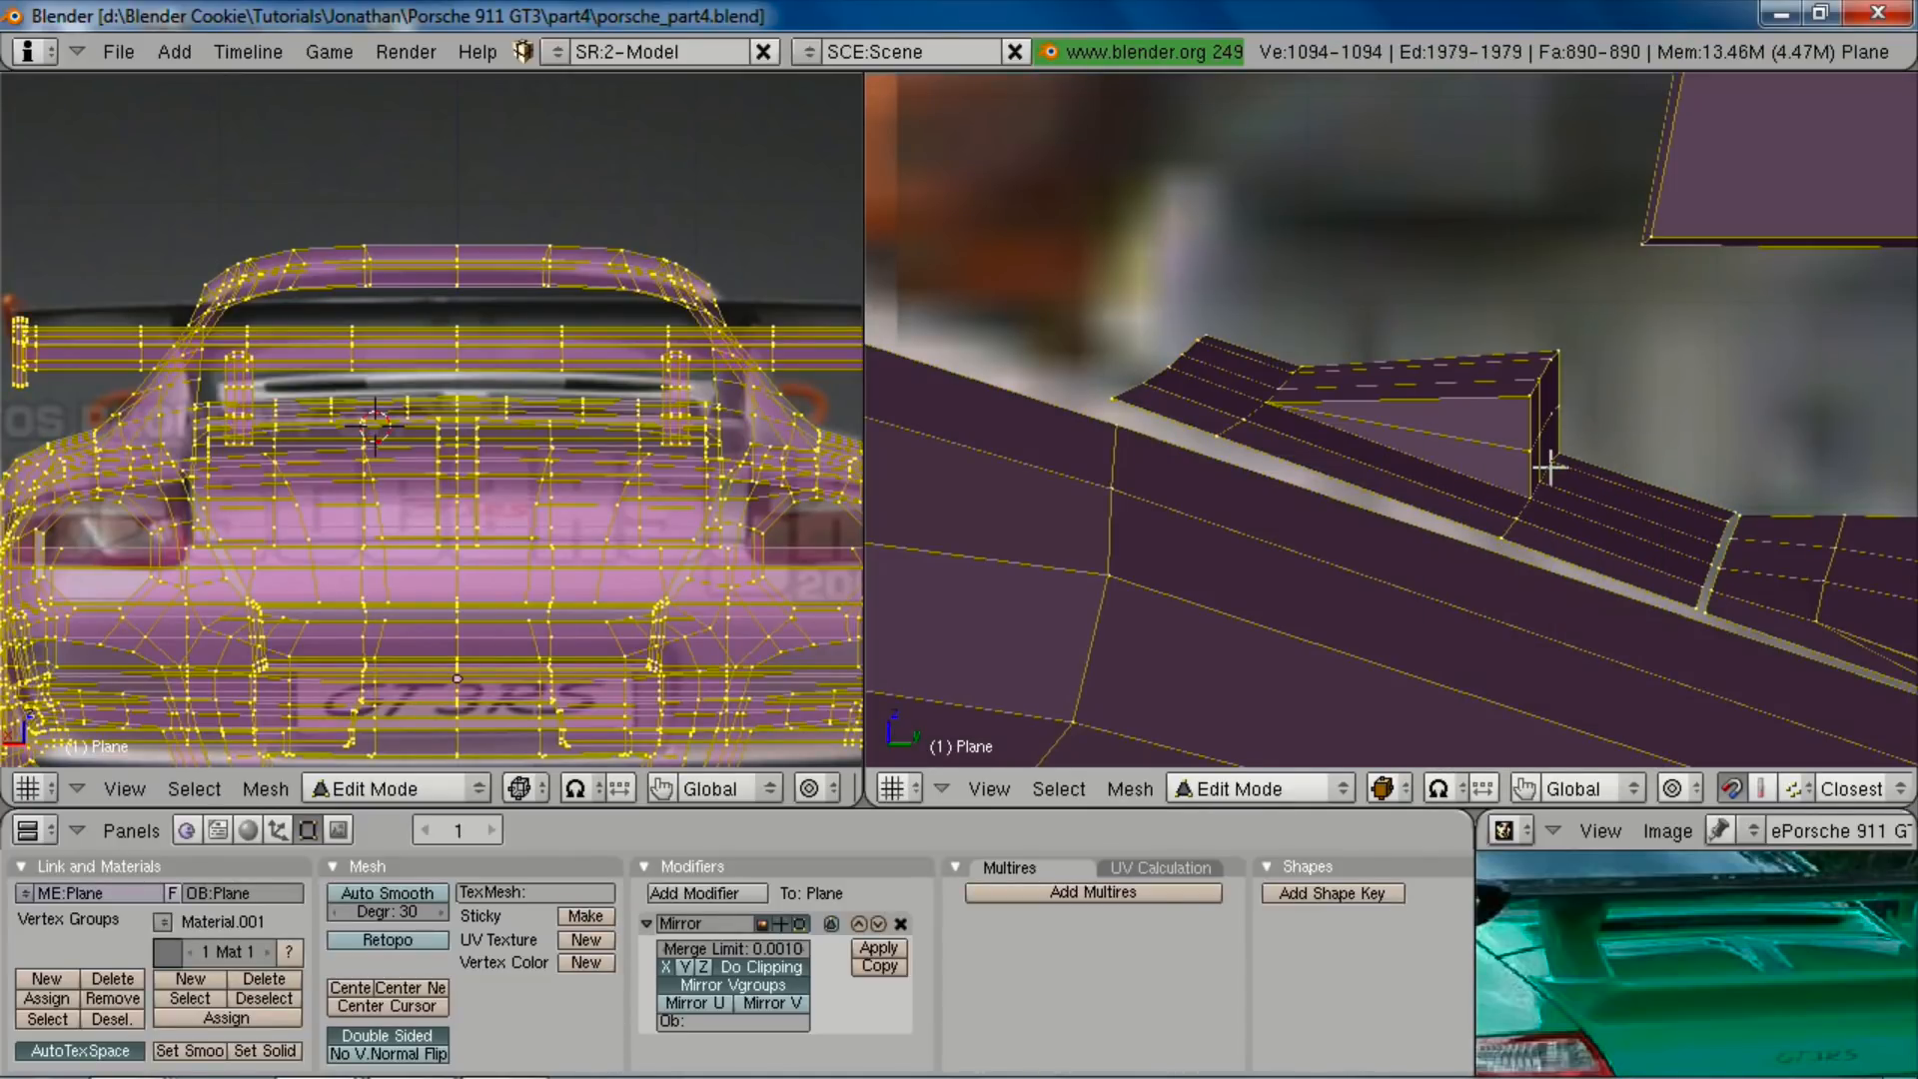
mouse_move(1482, 408)
middle_down()
mouse_move(1426, 429)
mouse_move(1475, 424)
middle_up()
key(KP_3)
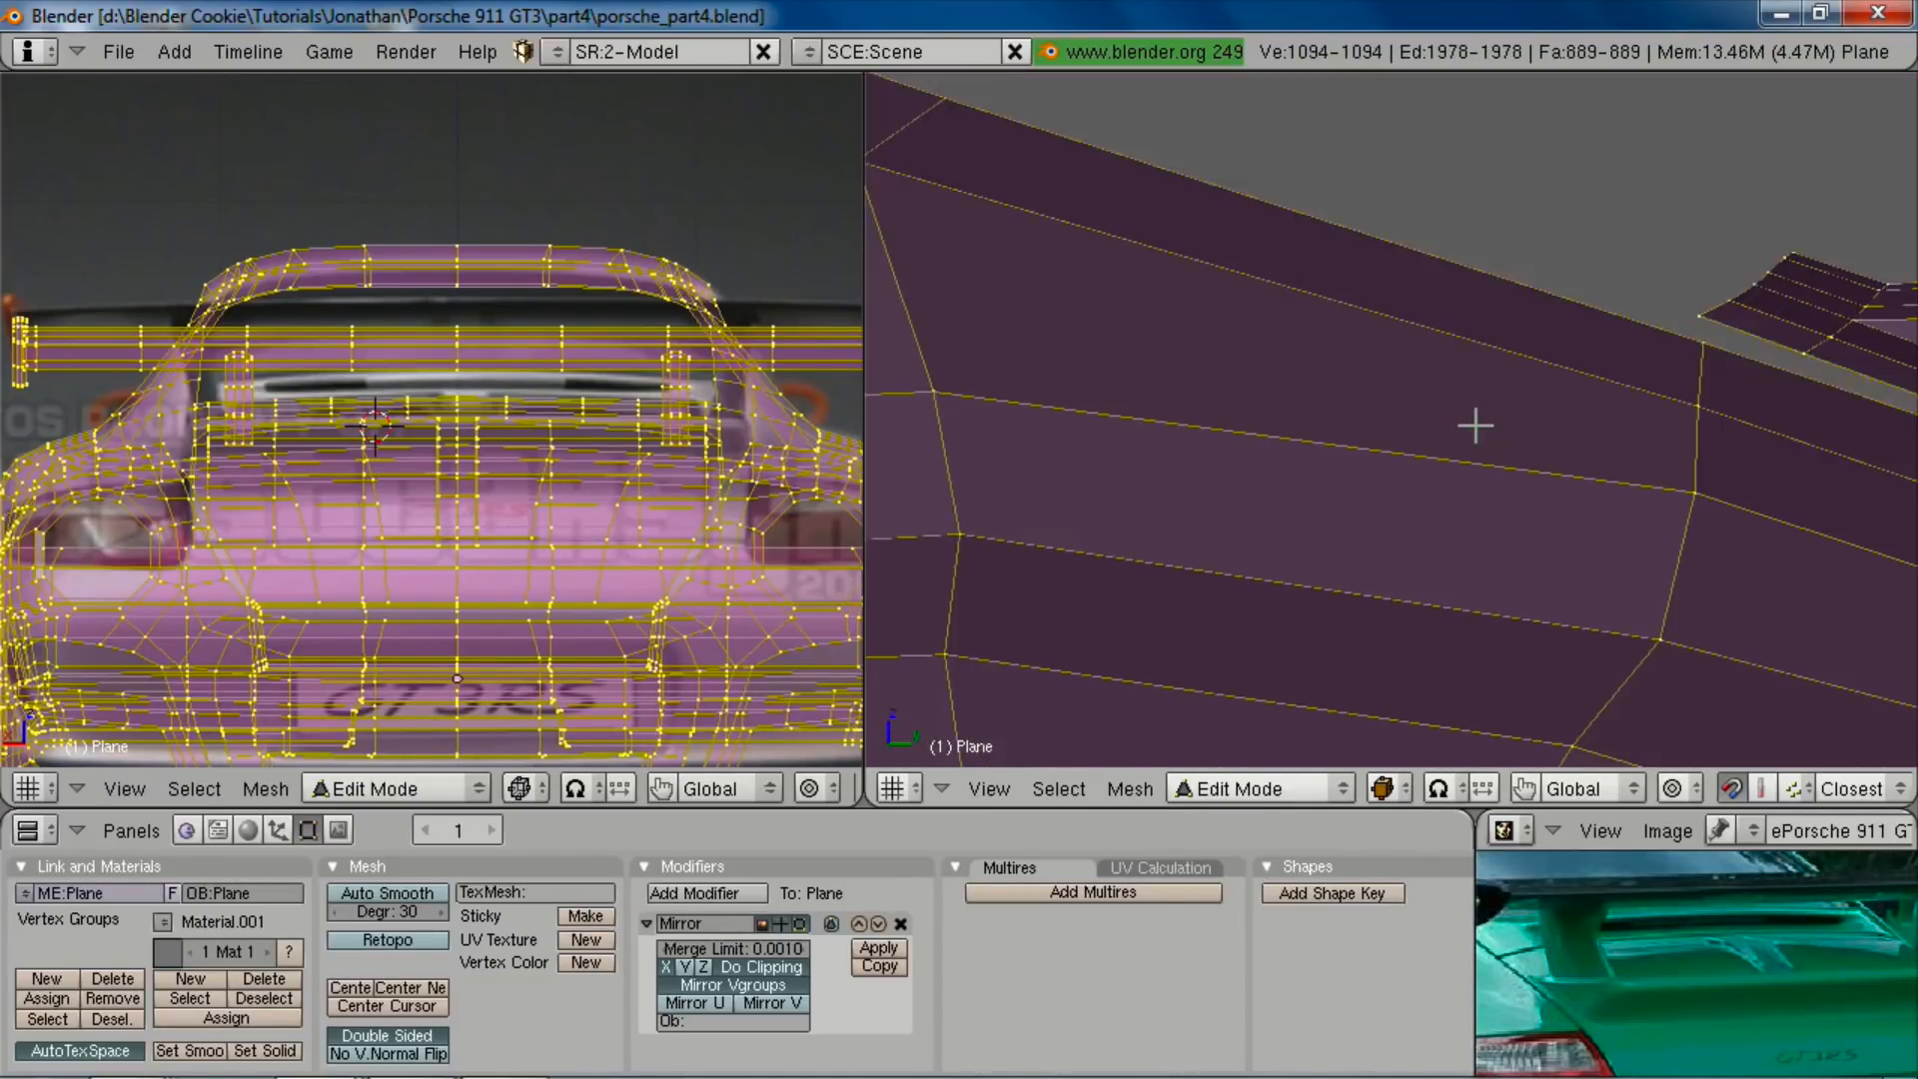
scroll(1538, 474, up, 2)
scroll(1801, 480, down, 4)
shift+middle_drag(1609, 394, 1289, 498)
scroll(1280, 498, down, 2)
scroll(1278, 498, up, 4)
key(a)
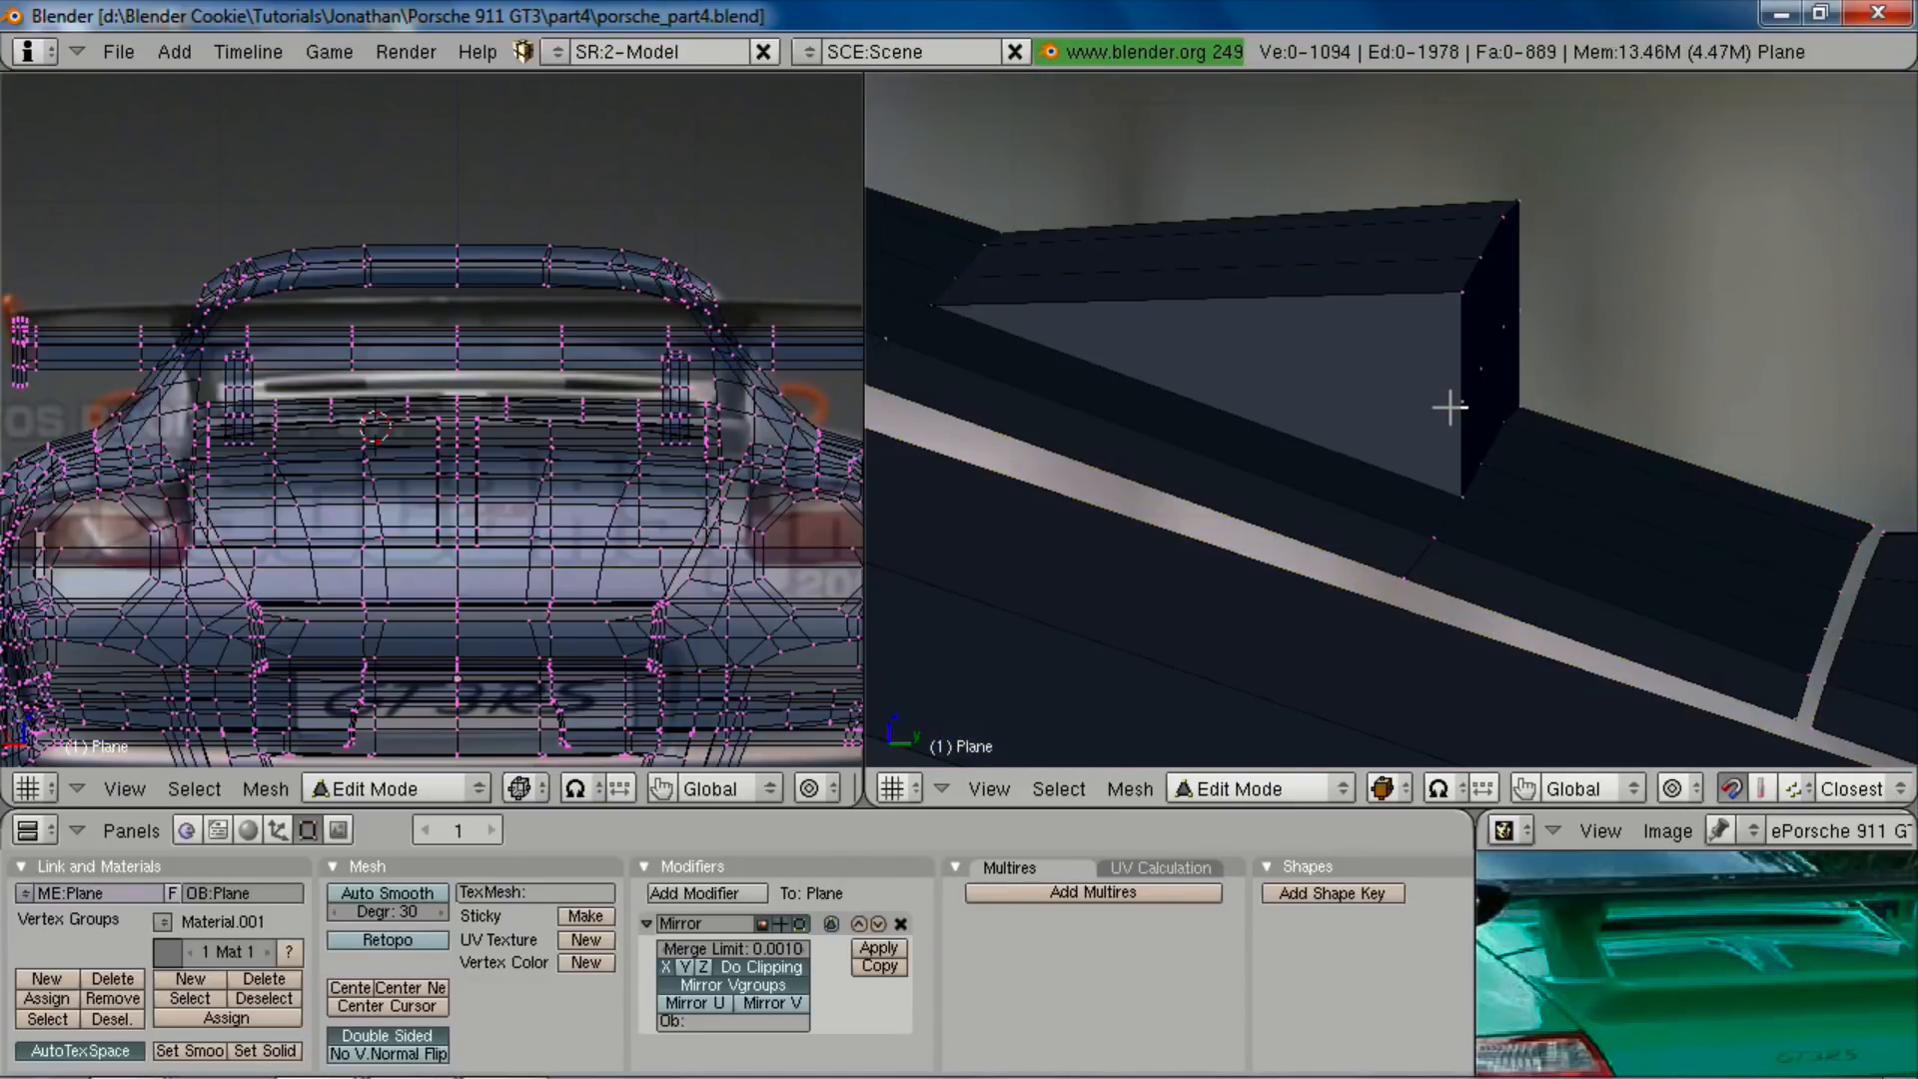
Step: Raise the six vertices of the face strip beside the raised section's outer end about 0.002 along Z
mouse_move(1252, 257)
middle_down()
mouse_move(1478, 368)
mouse_move(1029, 258)
middle_up()
key(b)
drag(925, 222, 1156, 337)
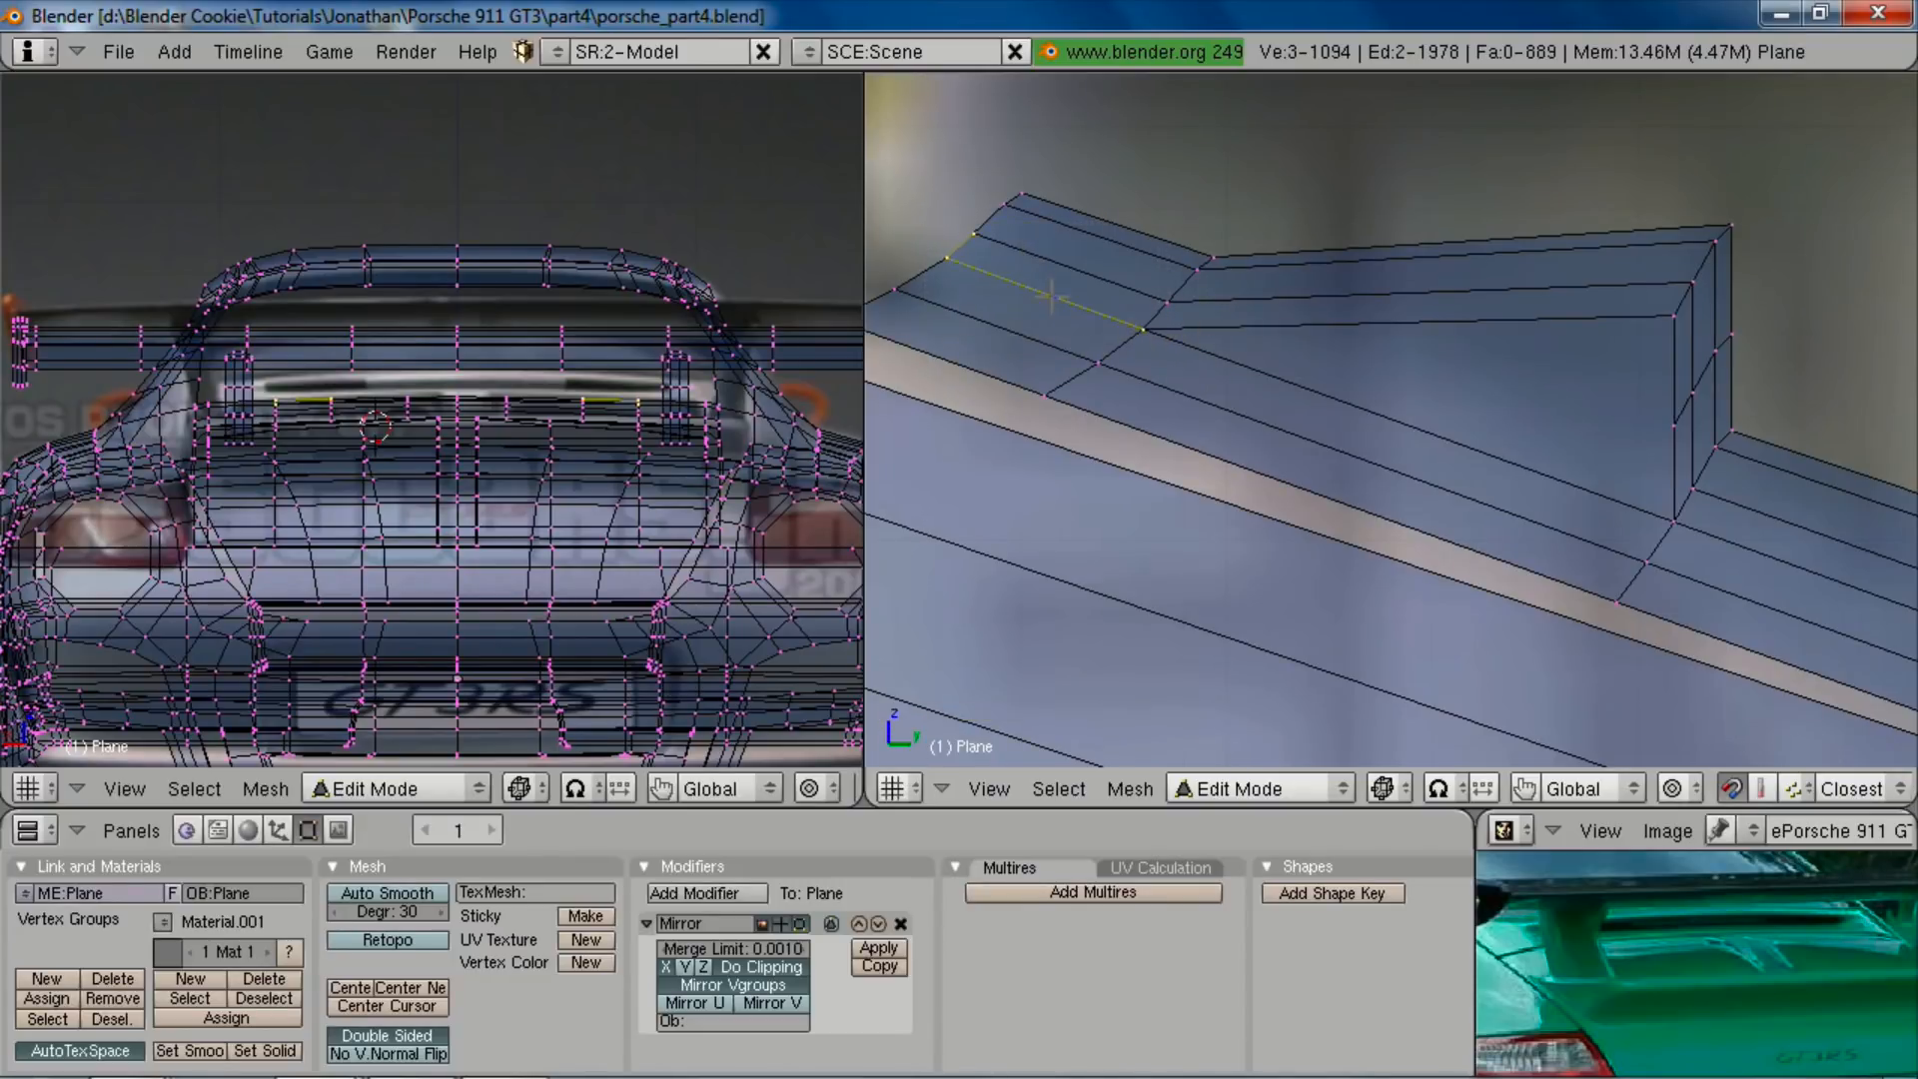
right_drag(966, 208, 1037, 268)
key(b)
drag(884, 250, 1108, 372)
drag(1603, 483, 1686, 561)
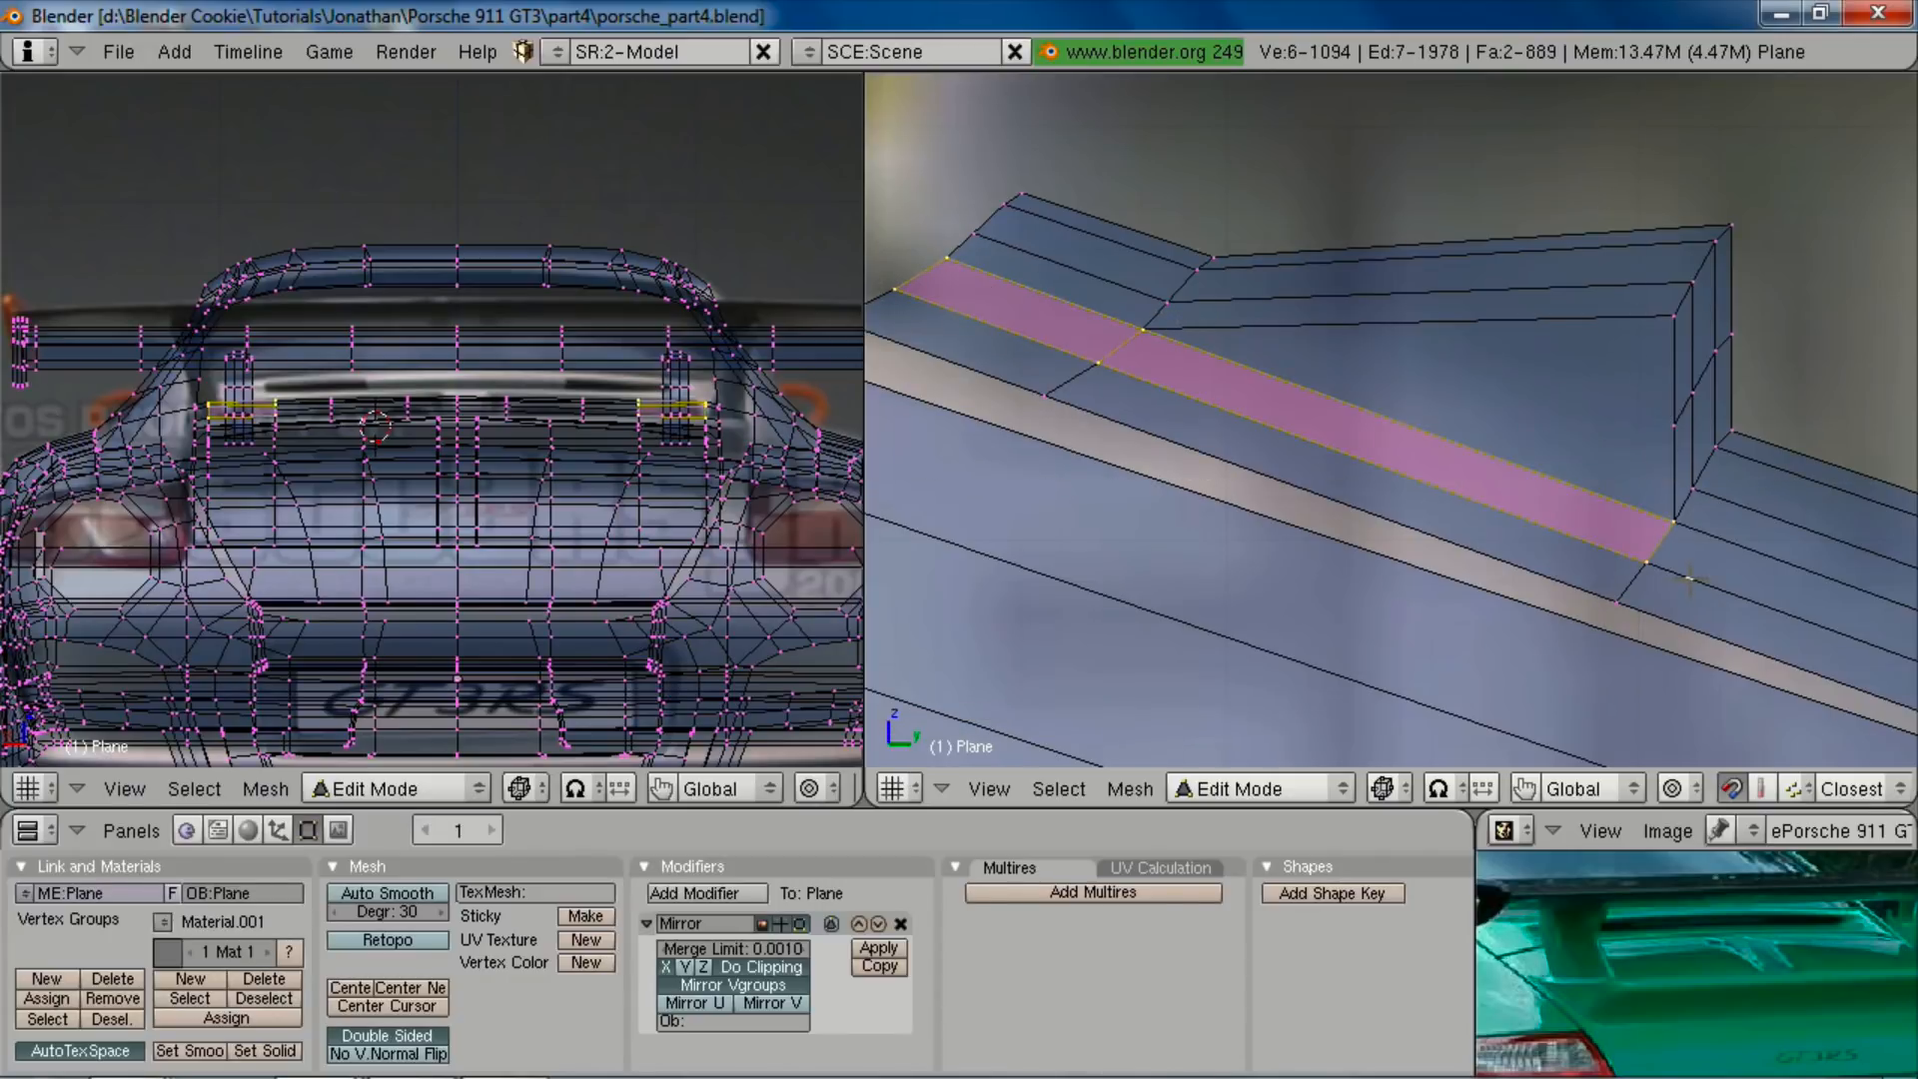
key(g)
key(z)
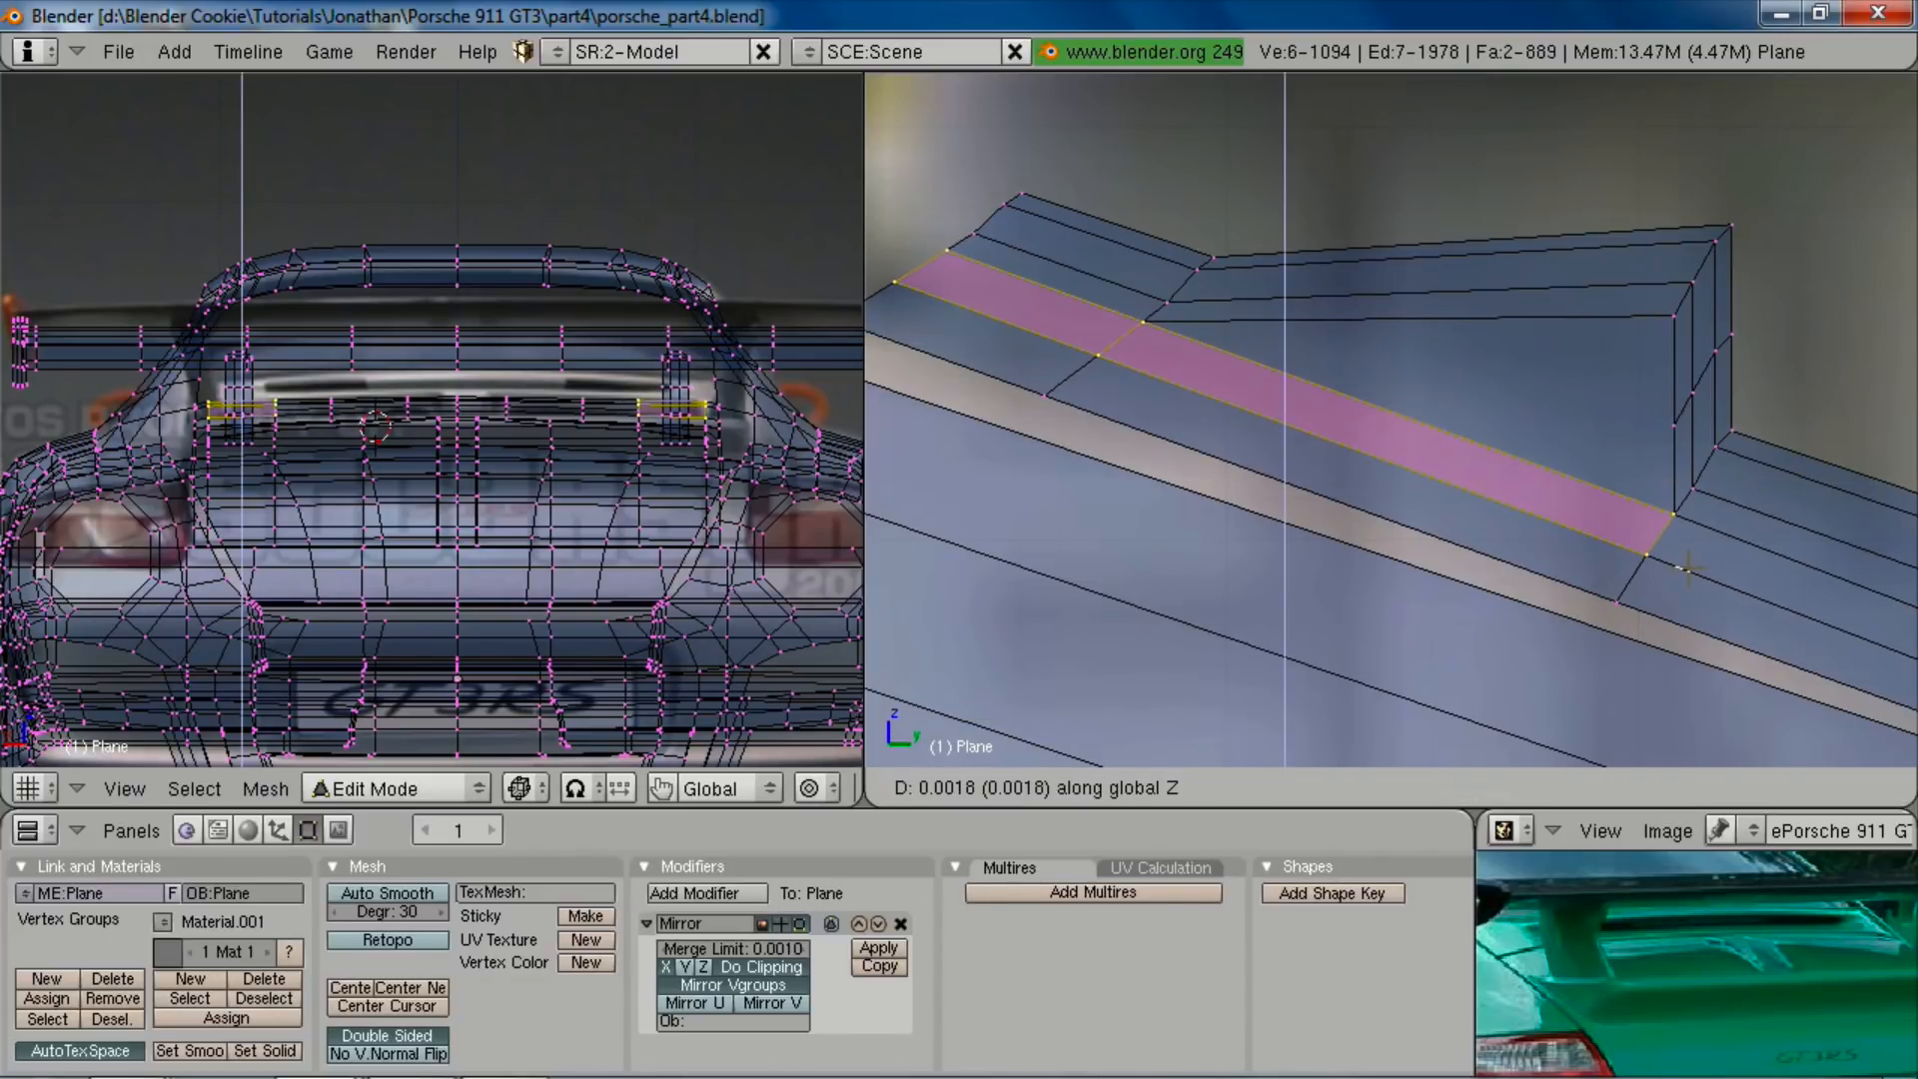
click(1688, 568)
Step: Raise the next inward row of three panel vertices about 0.001 along Z
right_click(1698, 490)
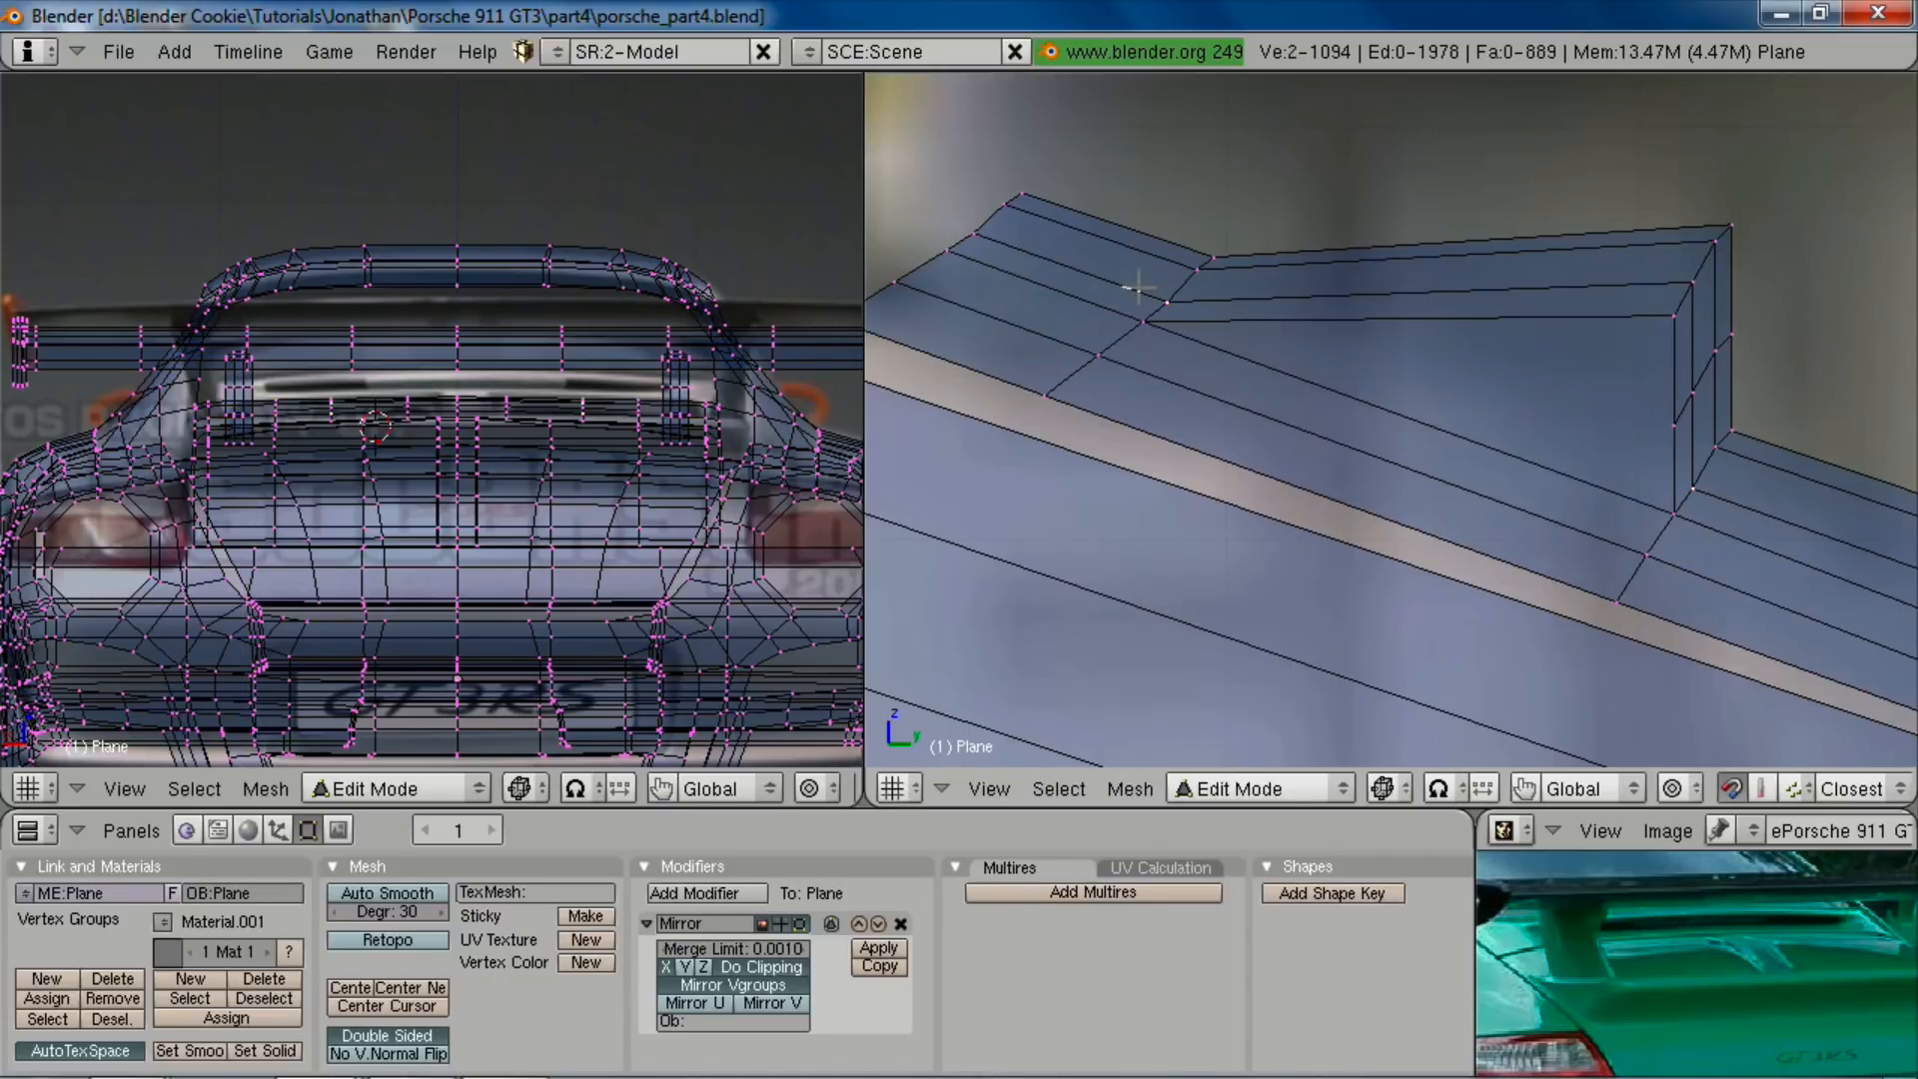
key(g)
key(z)
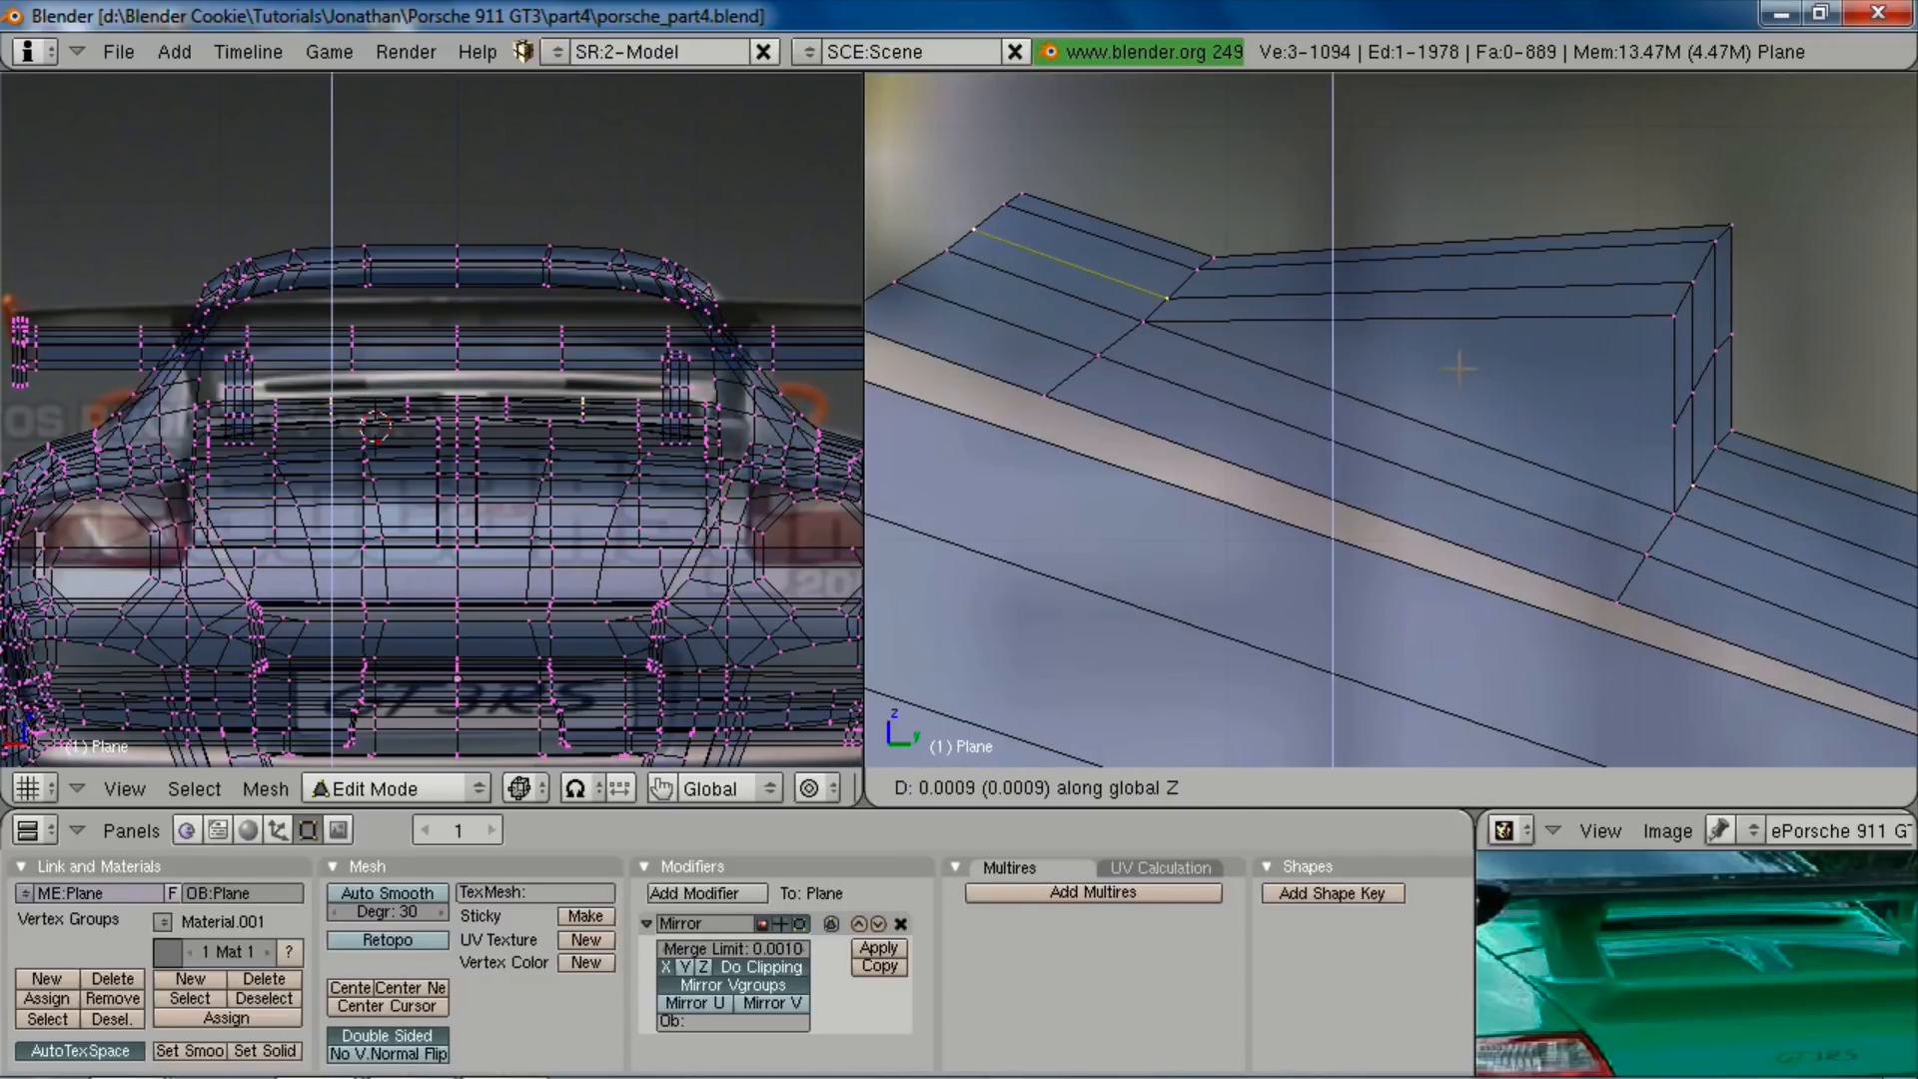
click(1460, 368)
ctrl+middle_drag(1577, 409, 1582, 439)
mouse_move(1582, 440)
shift+middle_down()
mouse_move(1274, 360)
mouse_move(1227, 318)
shift+middle_up()
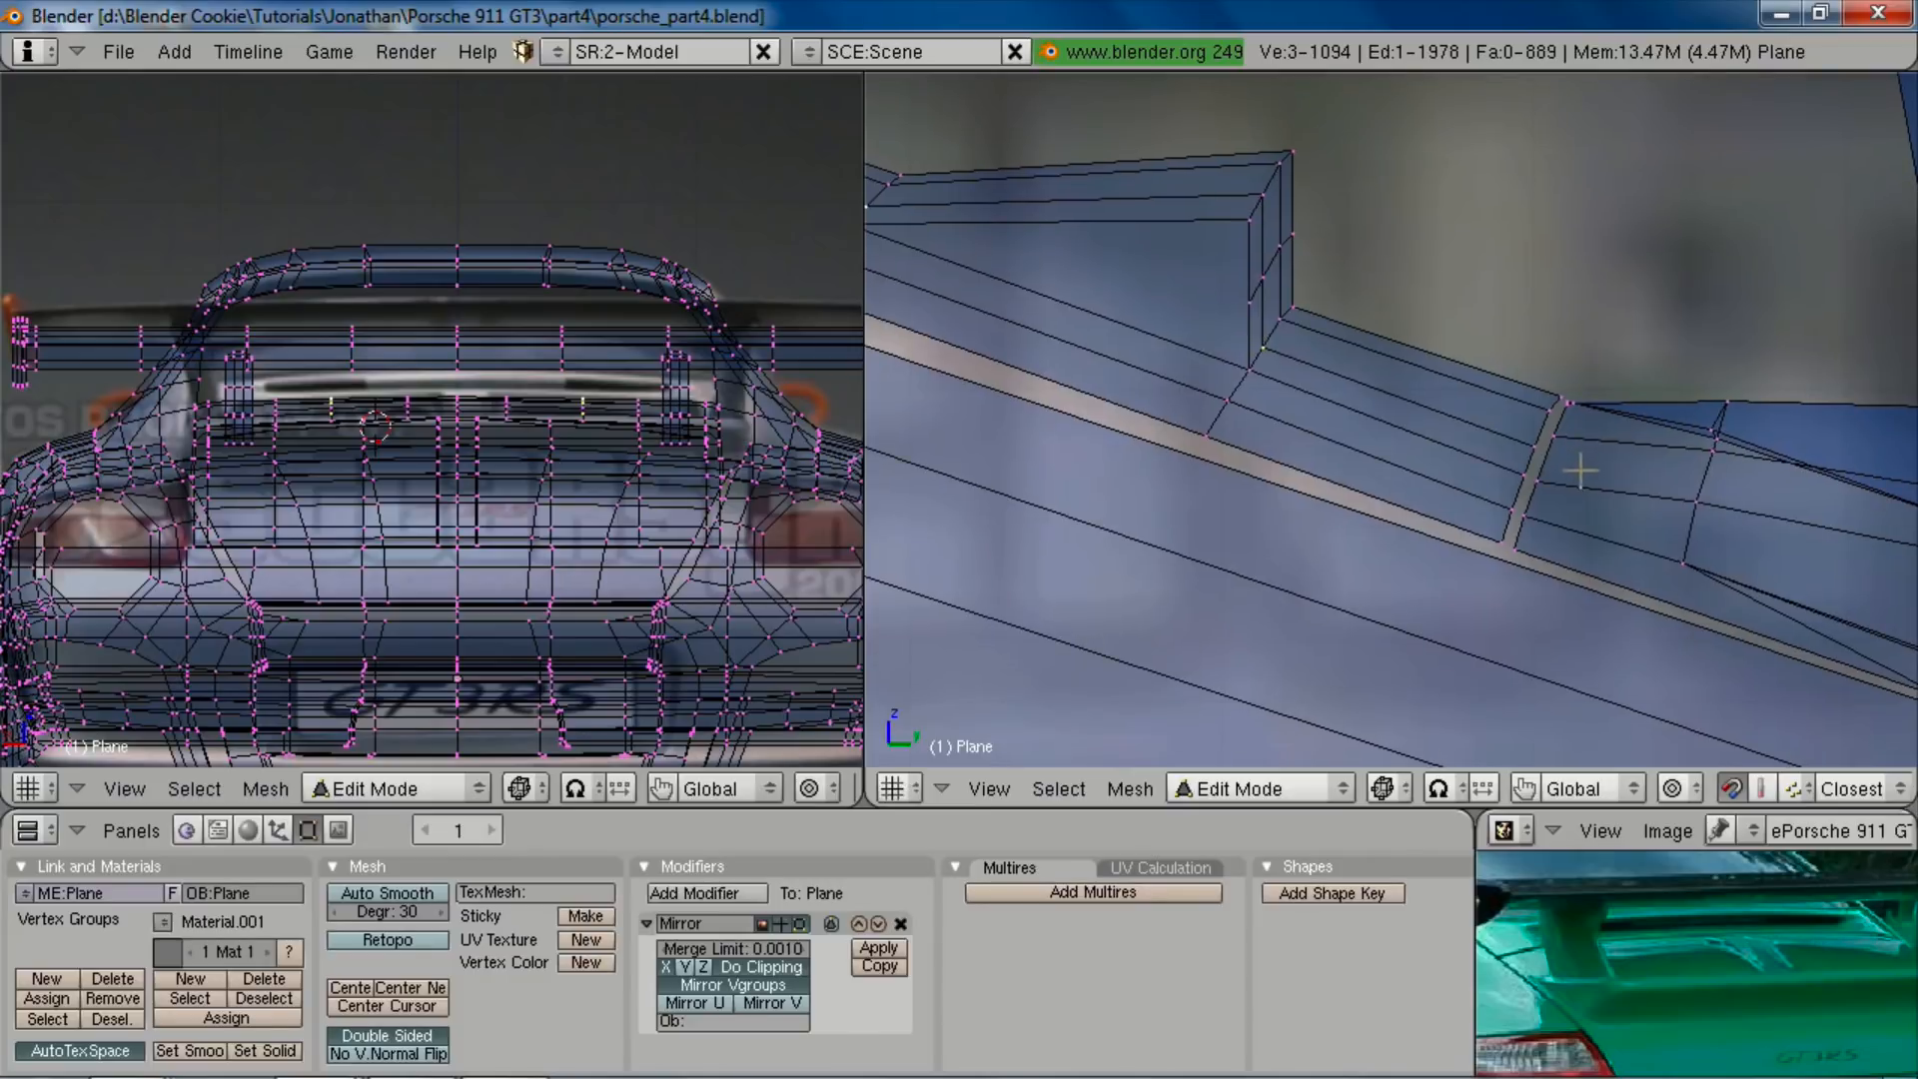
Step: Check the panel in Object Mode and edge-slide the lengthwise edge row near its outer end
key(a)
key(z)
key(Tab)
shift+middle_drag(1353, 445, 1498, 439)
scroll(1321, 405, down, 4)
scroll(1416, 574, up, 3)
key(Tab)
shift+right_click(1414, 377)
key(ctrl+e)
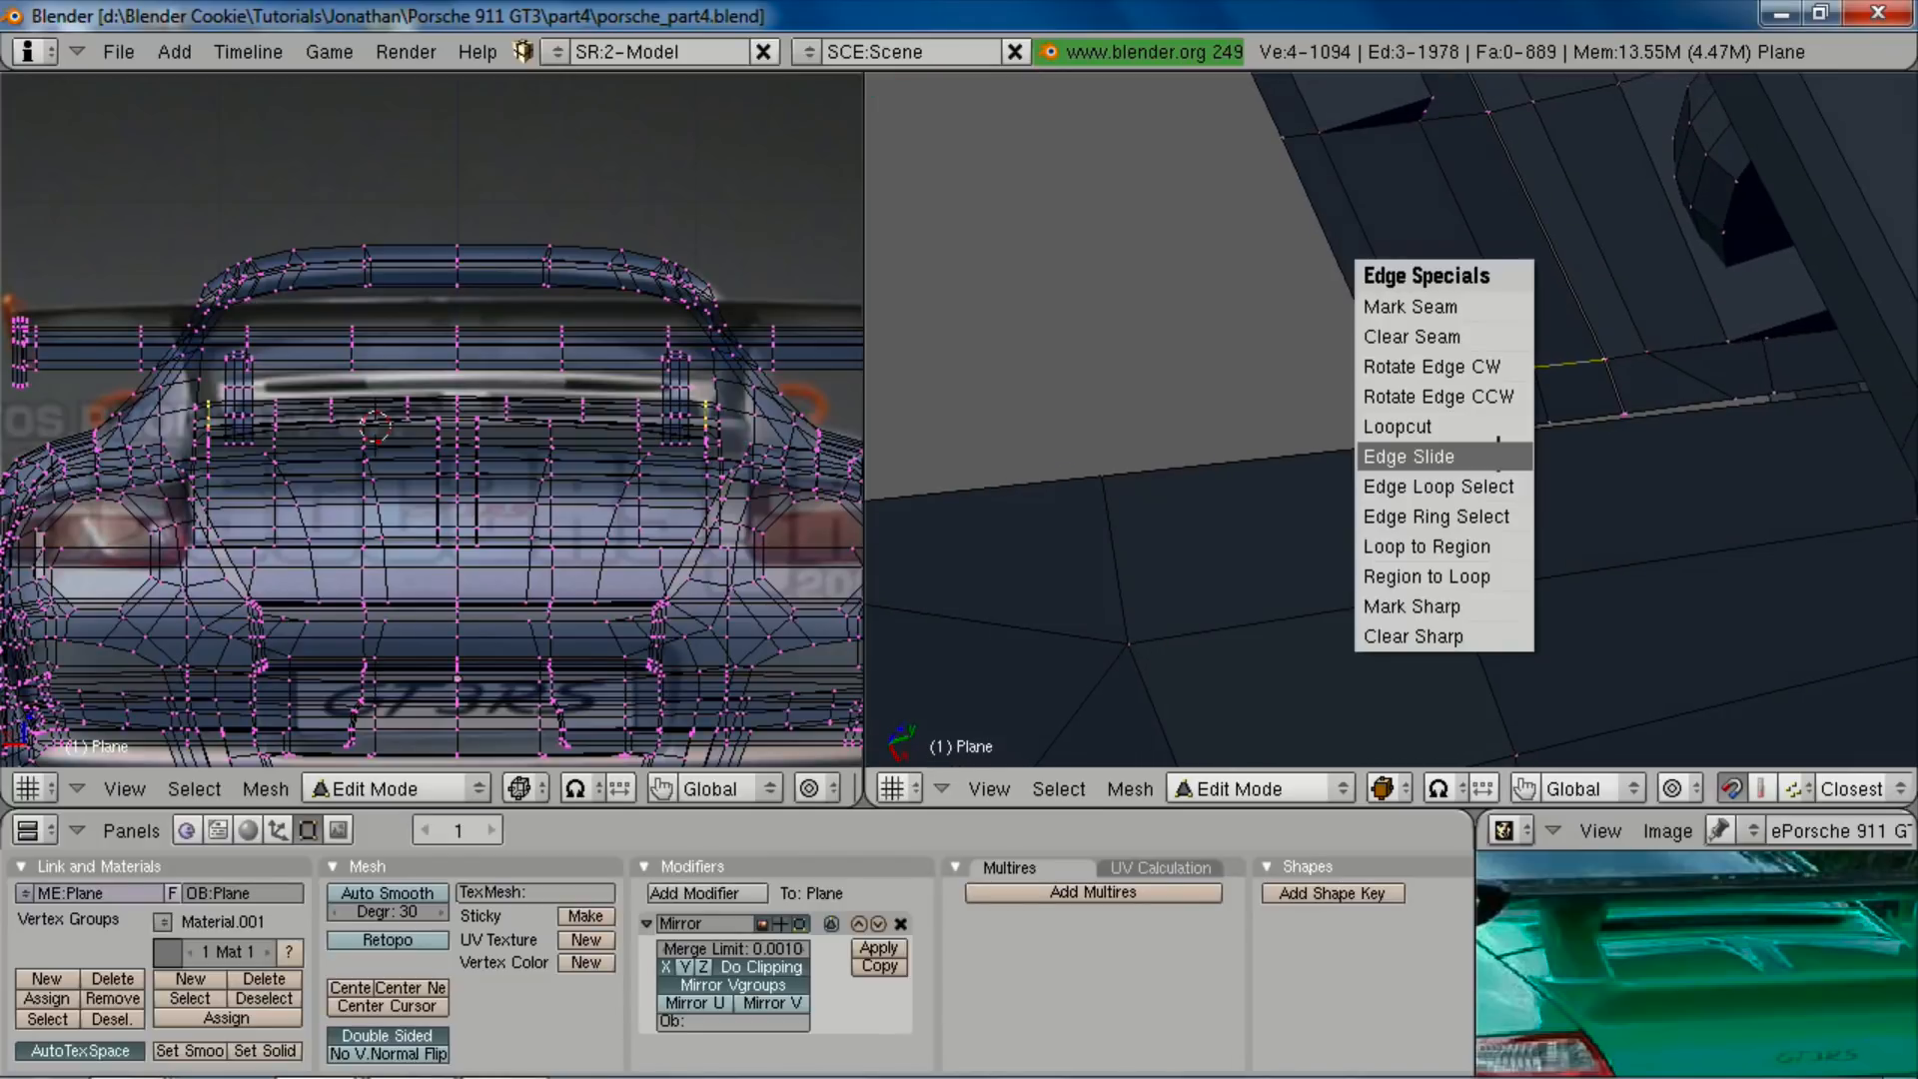
click(1498, 440)
click(1457, 325)
key(s)
right_click(1403, 370)
Step: Move the four vertices at the panel's outer forward corner slightly down in the side view
key(z)
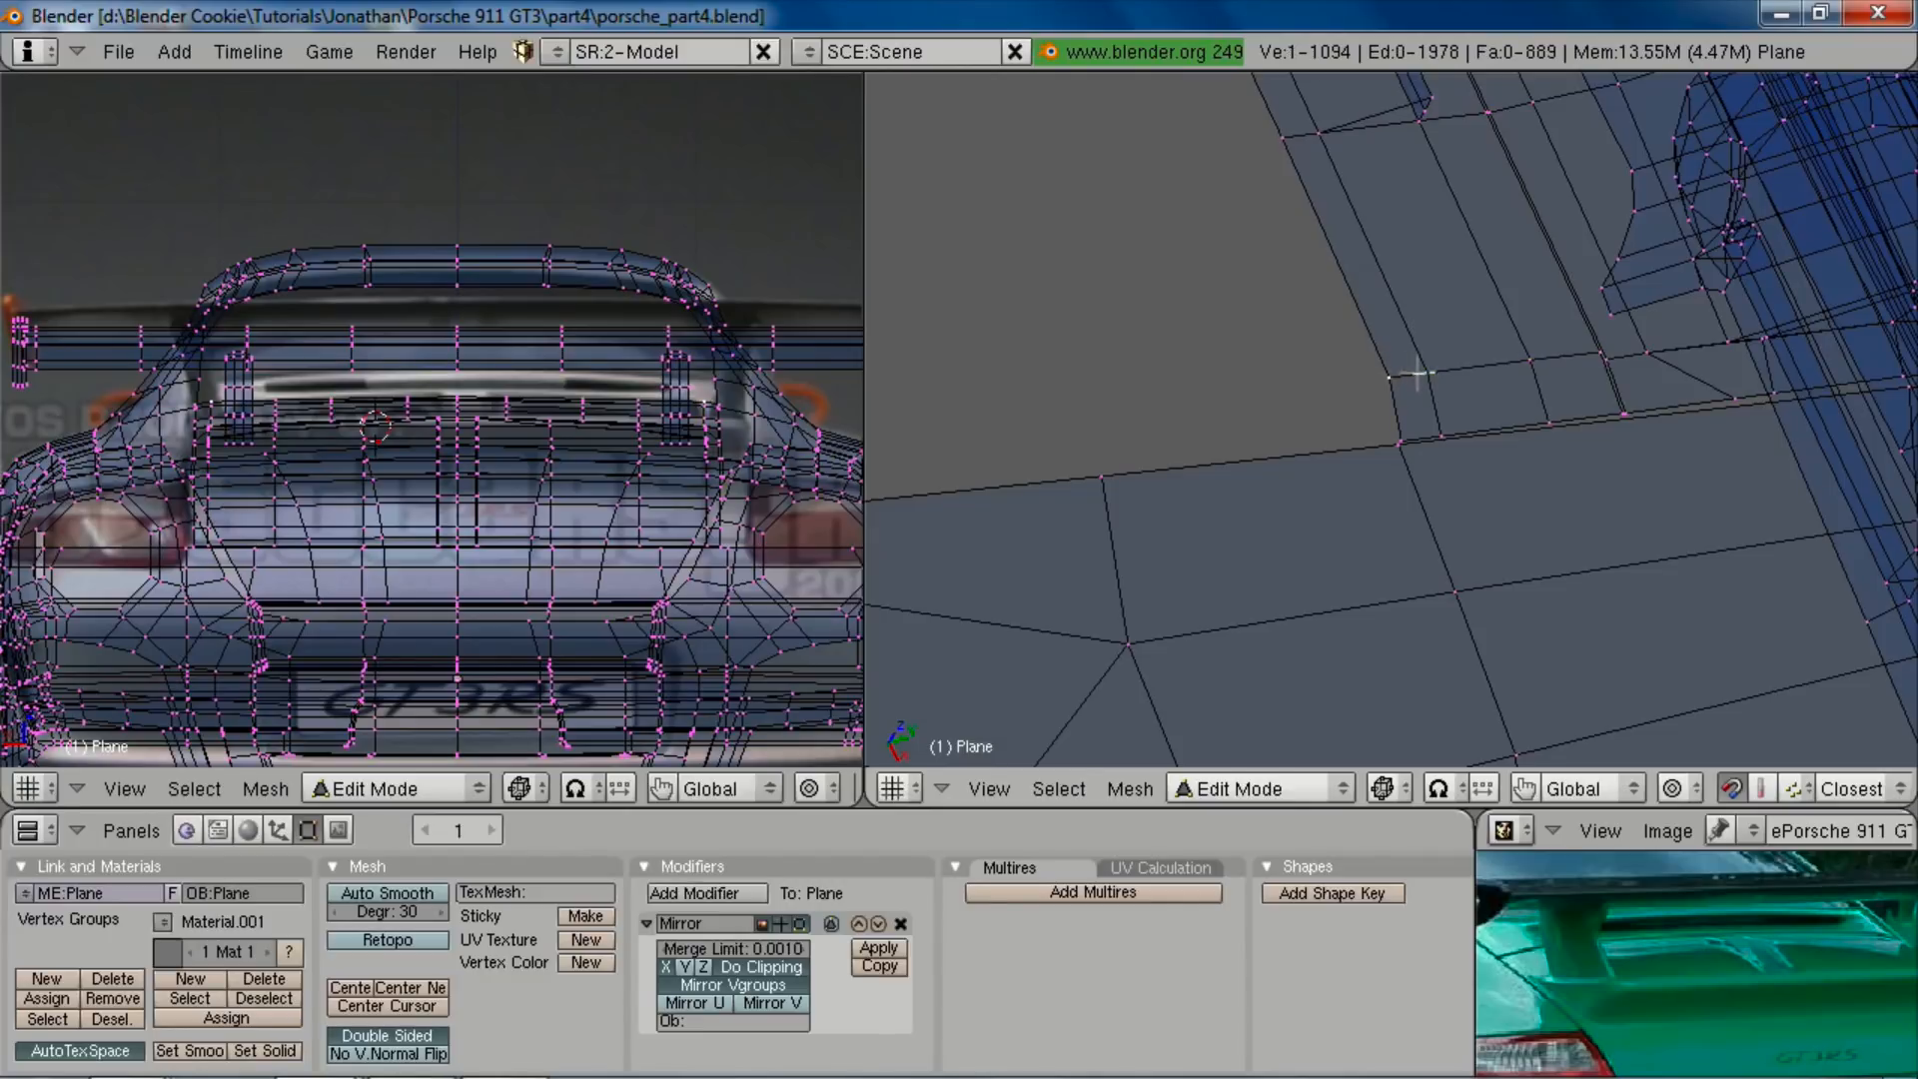
key(KP_3)
shift+middle_drag(1416, 377, 1338, 734)
shift+middle_drag(1188, 130, 1039, 380)
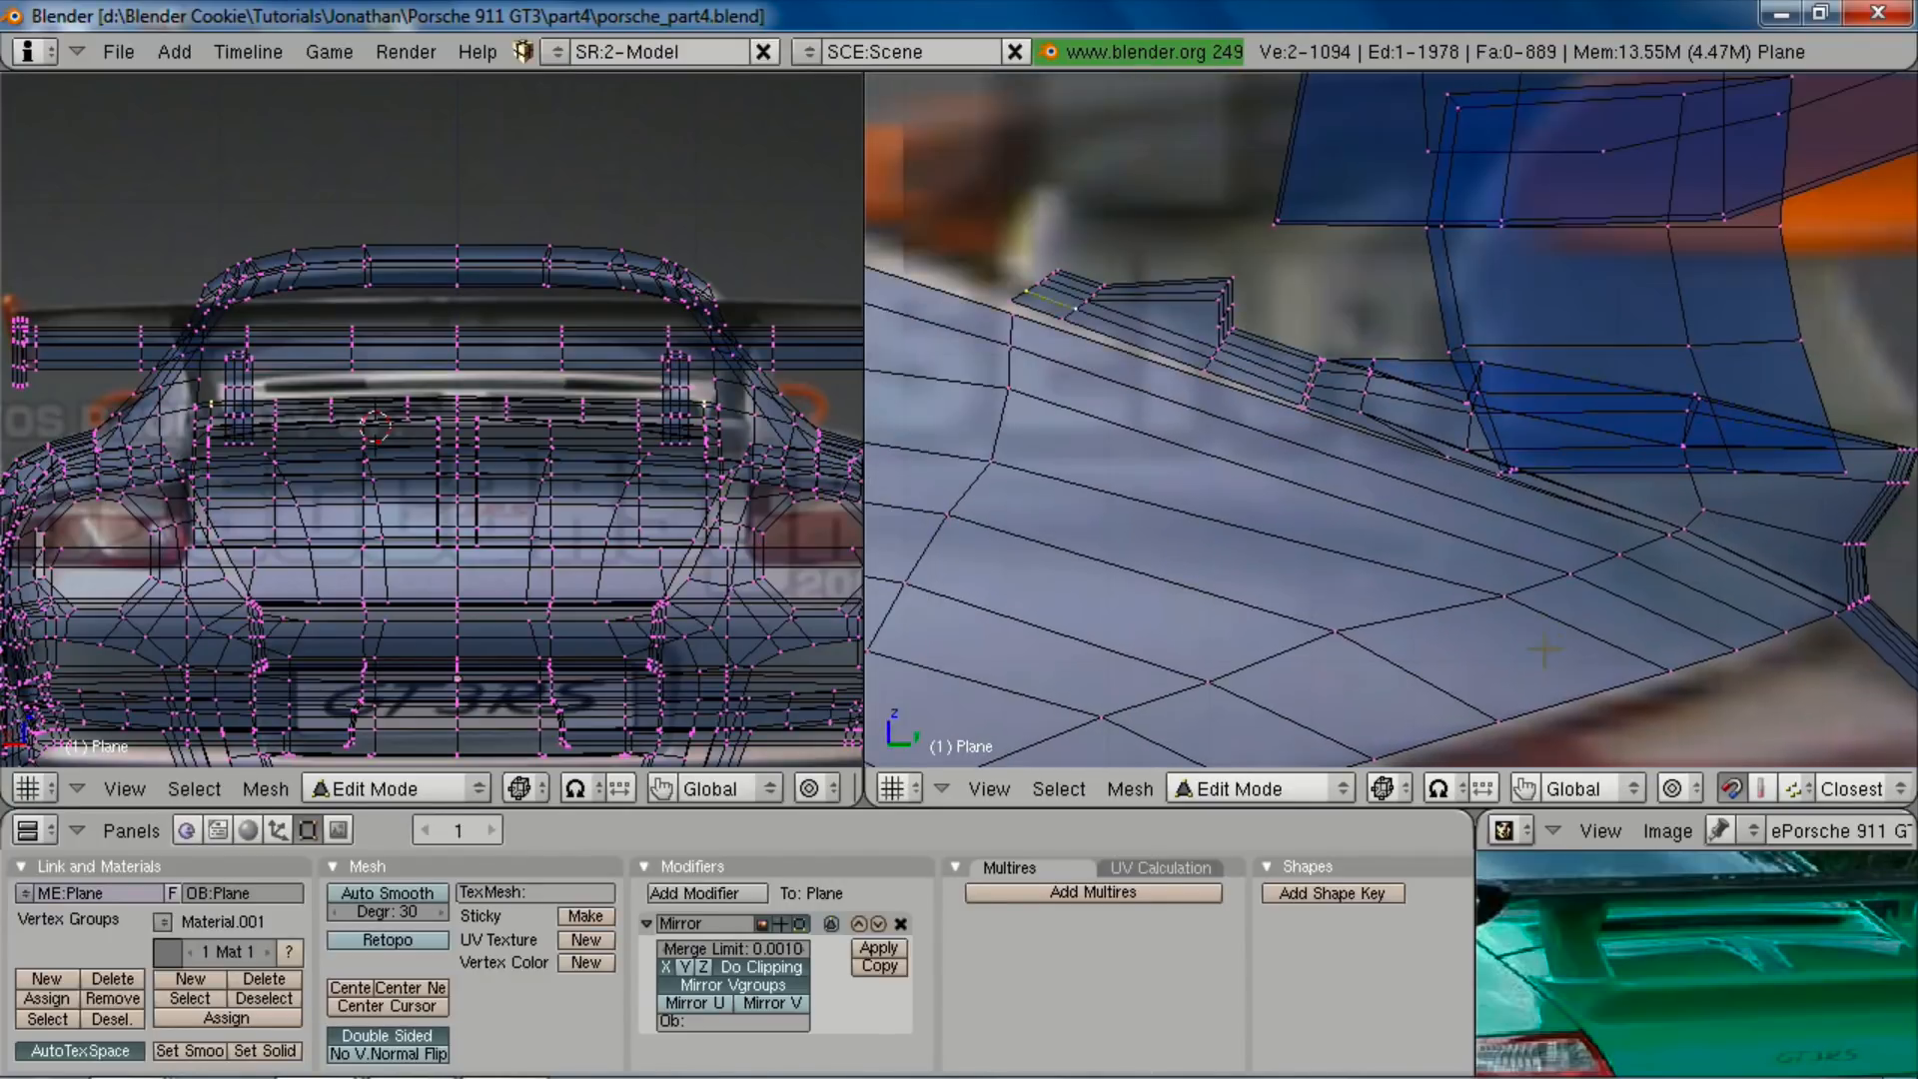
scroll(1017, 280, up, 2)
middle_drag(1017, 280, 1141, 324)
key(z)
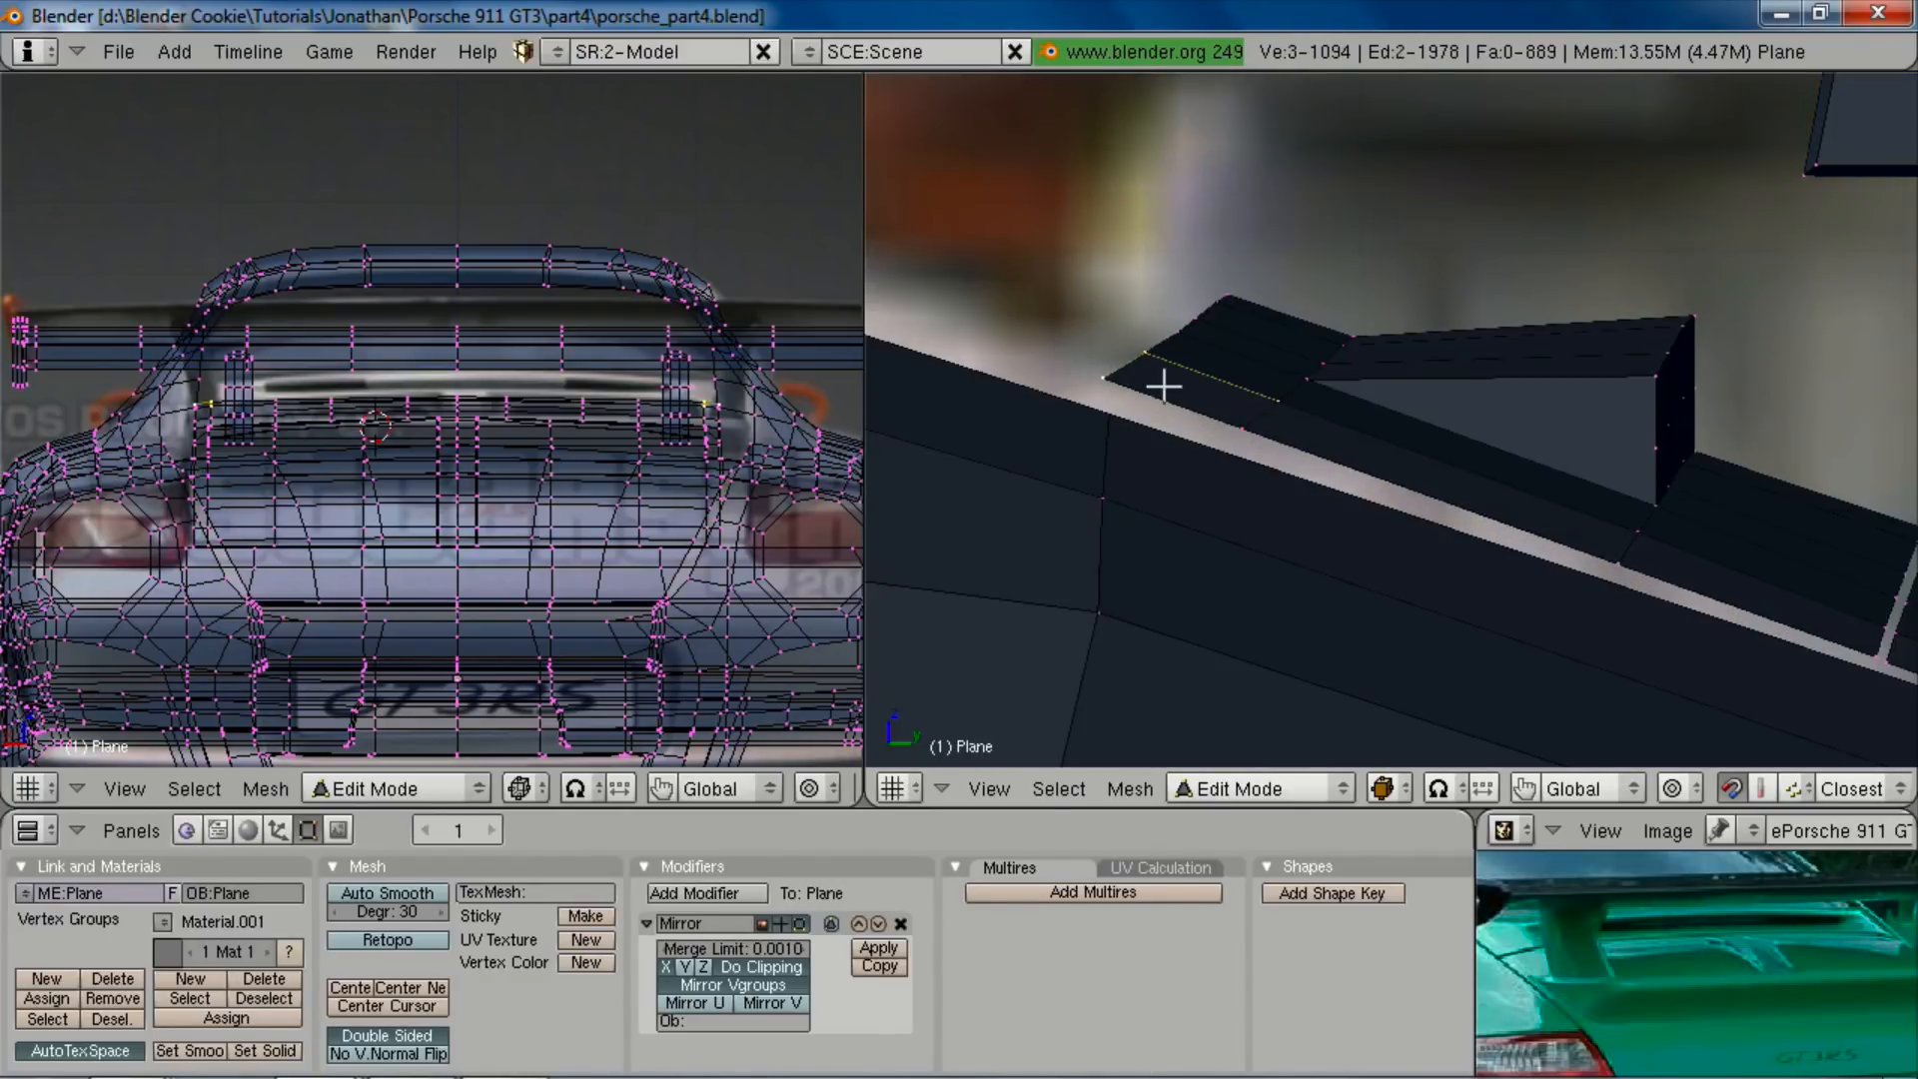
shift+right_click(1229, 436)
key(g)
click(1229, 448)
key(z)
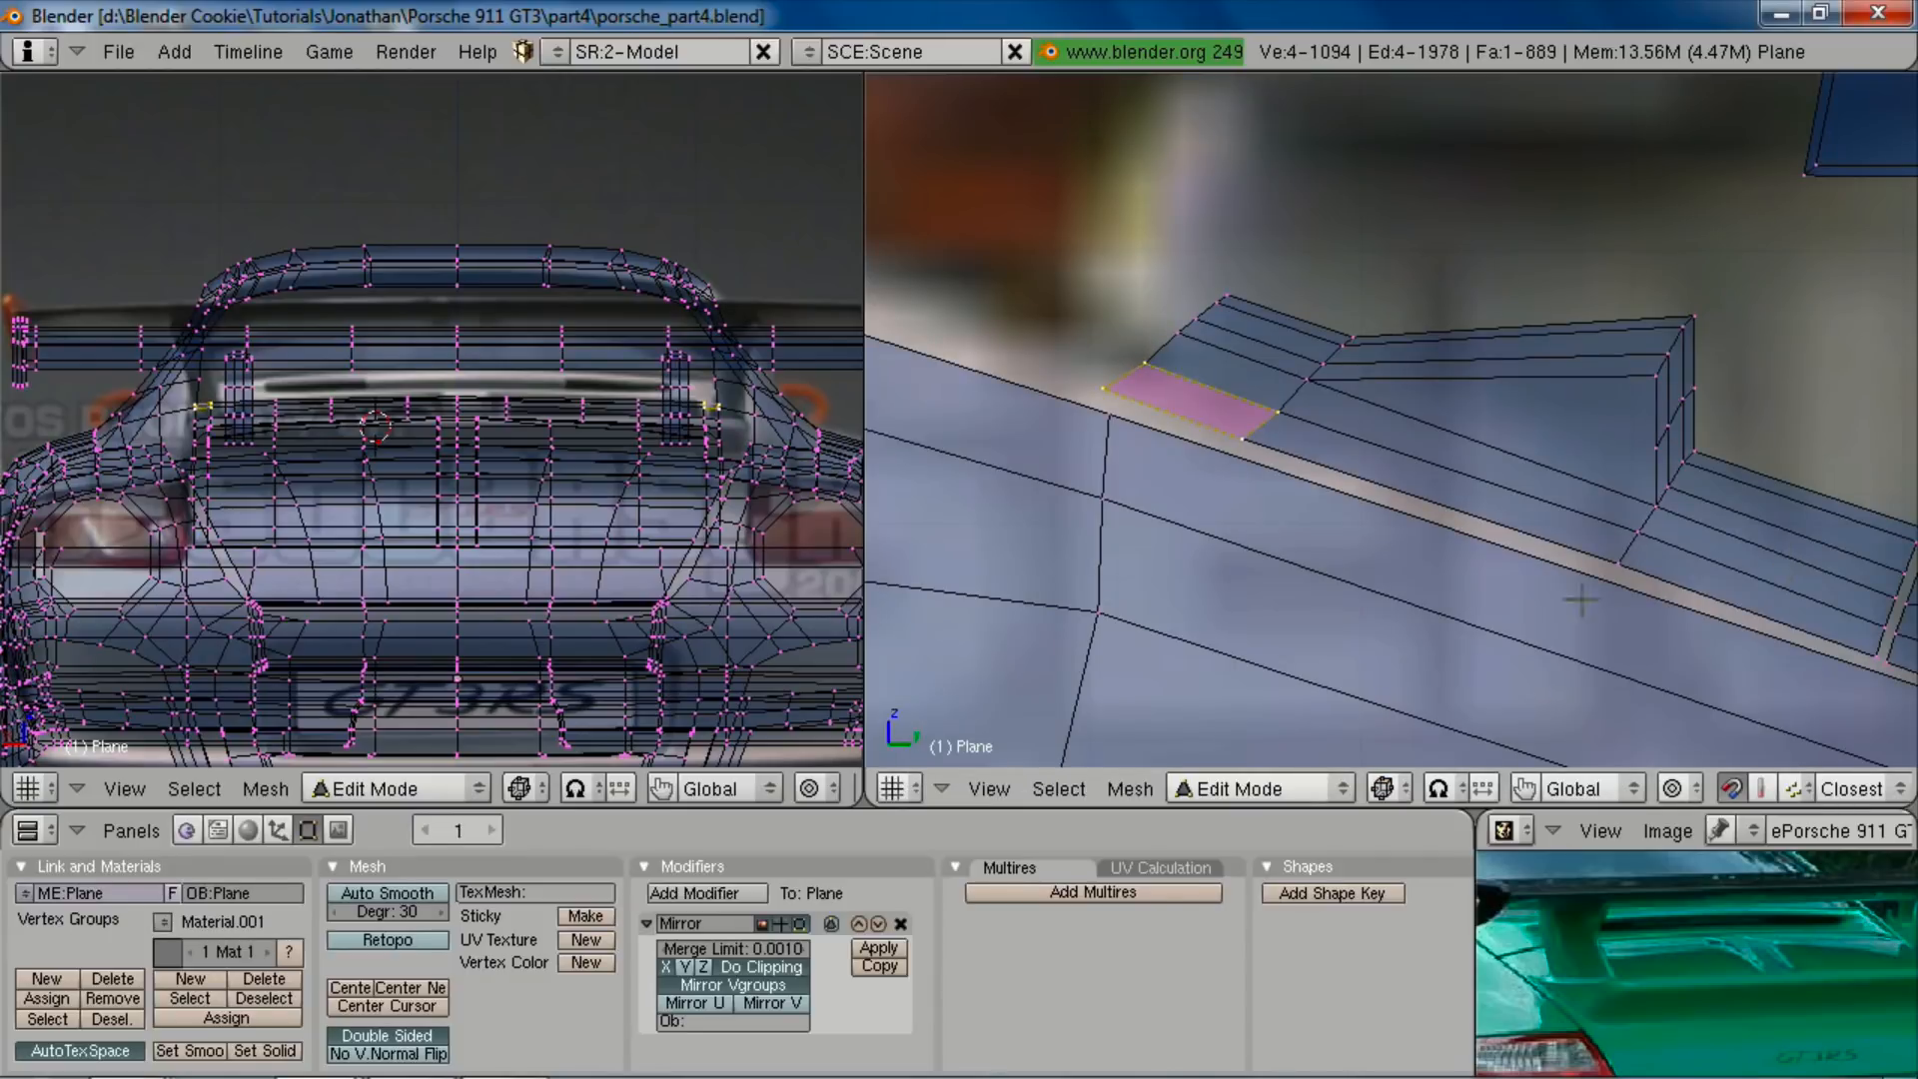
Step: Fine-tune the panel's outer vertices below the rear of the raised section in the side view
right_click(1622, 549)
key(g)
click(1627, 555)
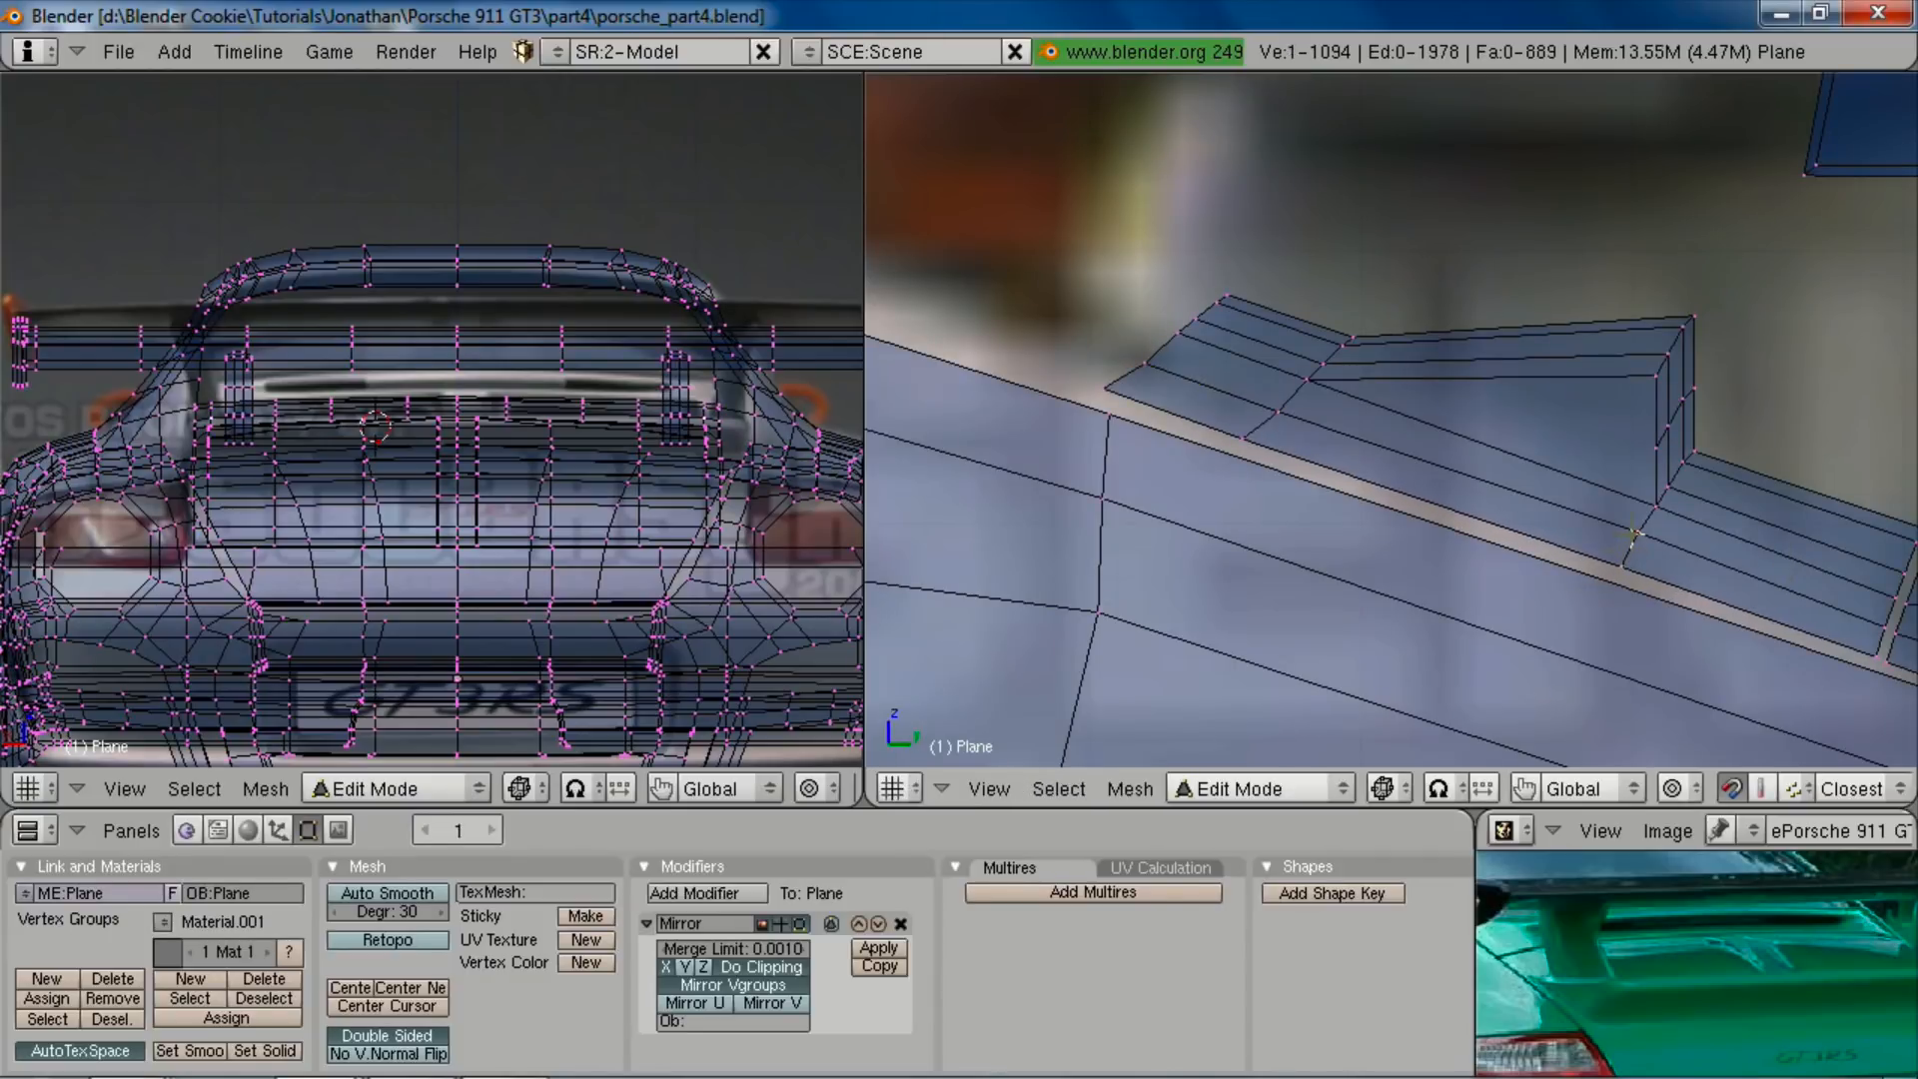
key(g)
click(1630, 577)
key(z)
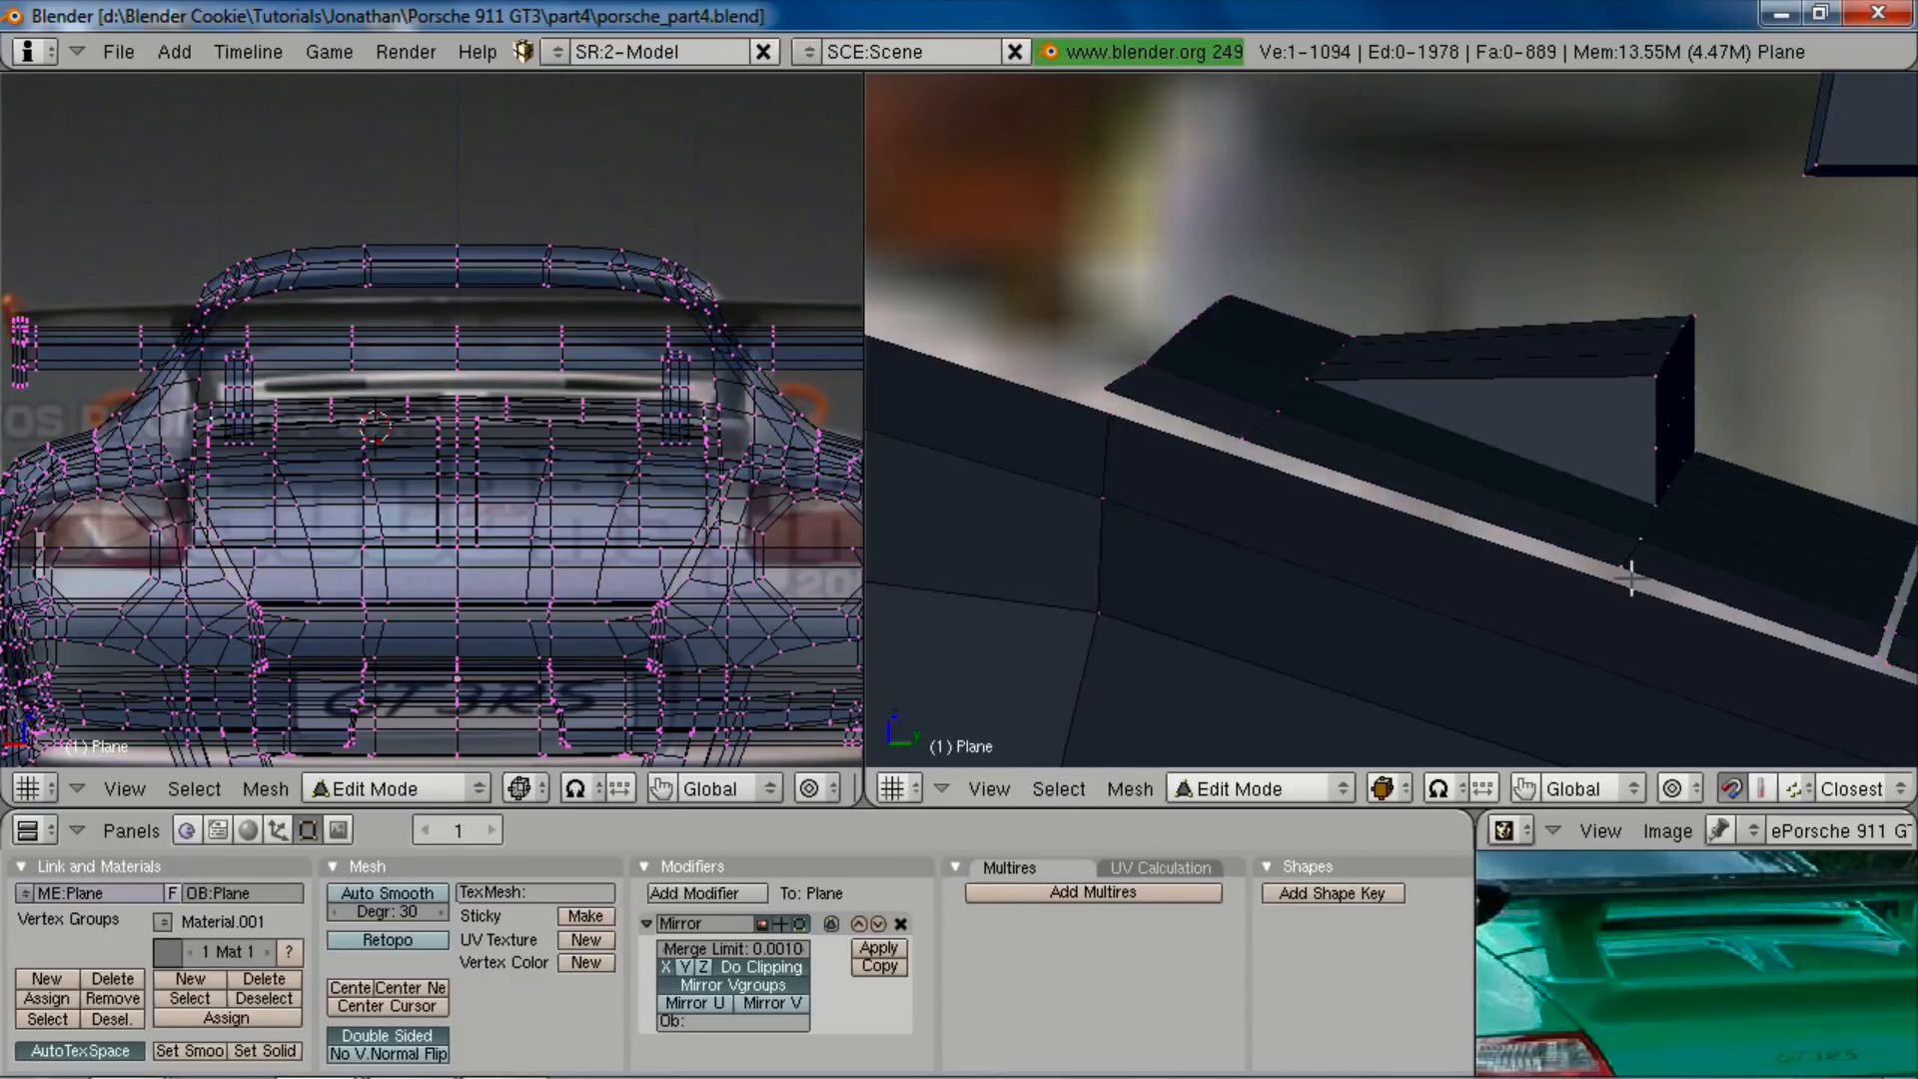
Step: Nudge the vertices along the panel's forward edge to even out its slope in the side view
middle_drag(1611, 548, 1234, 356)
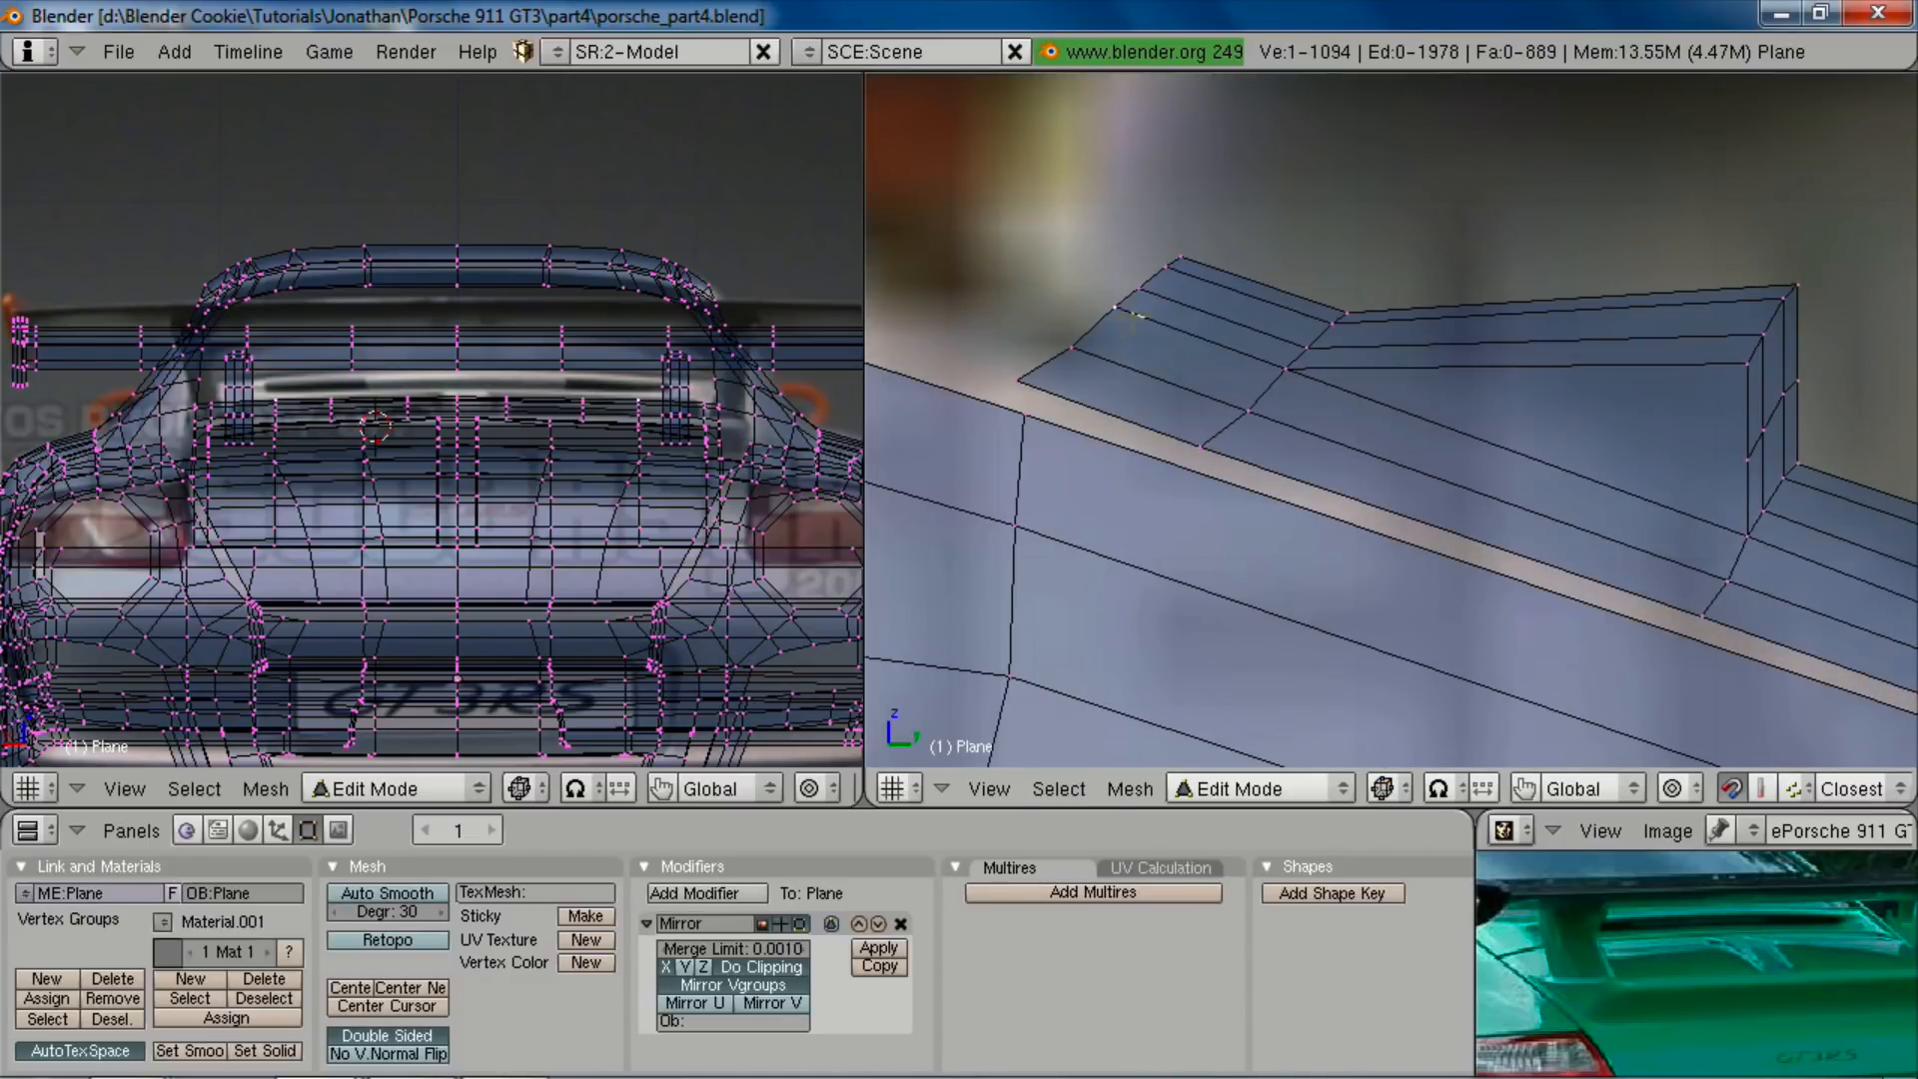
key(g)
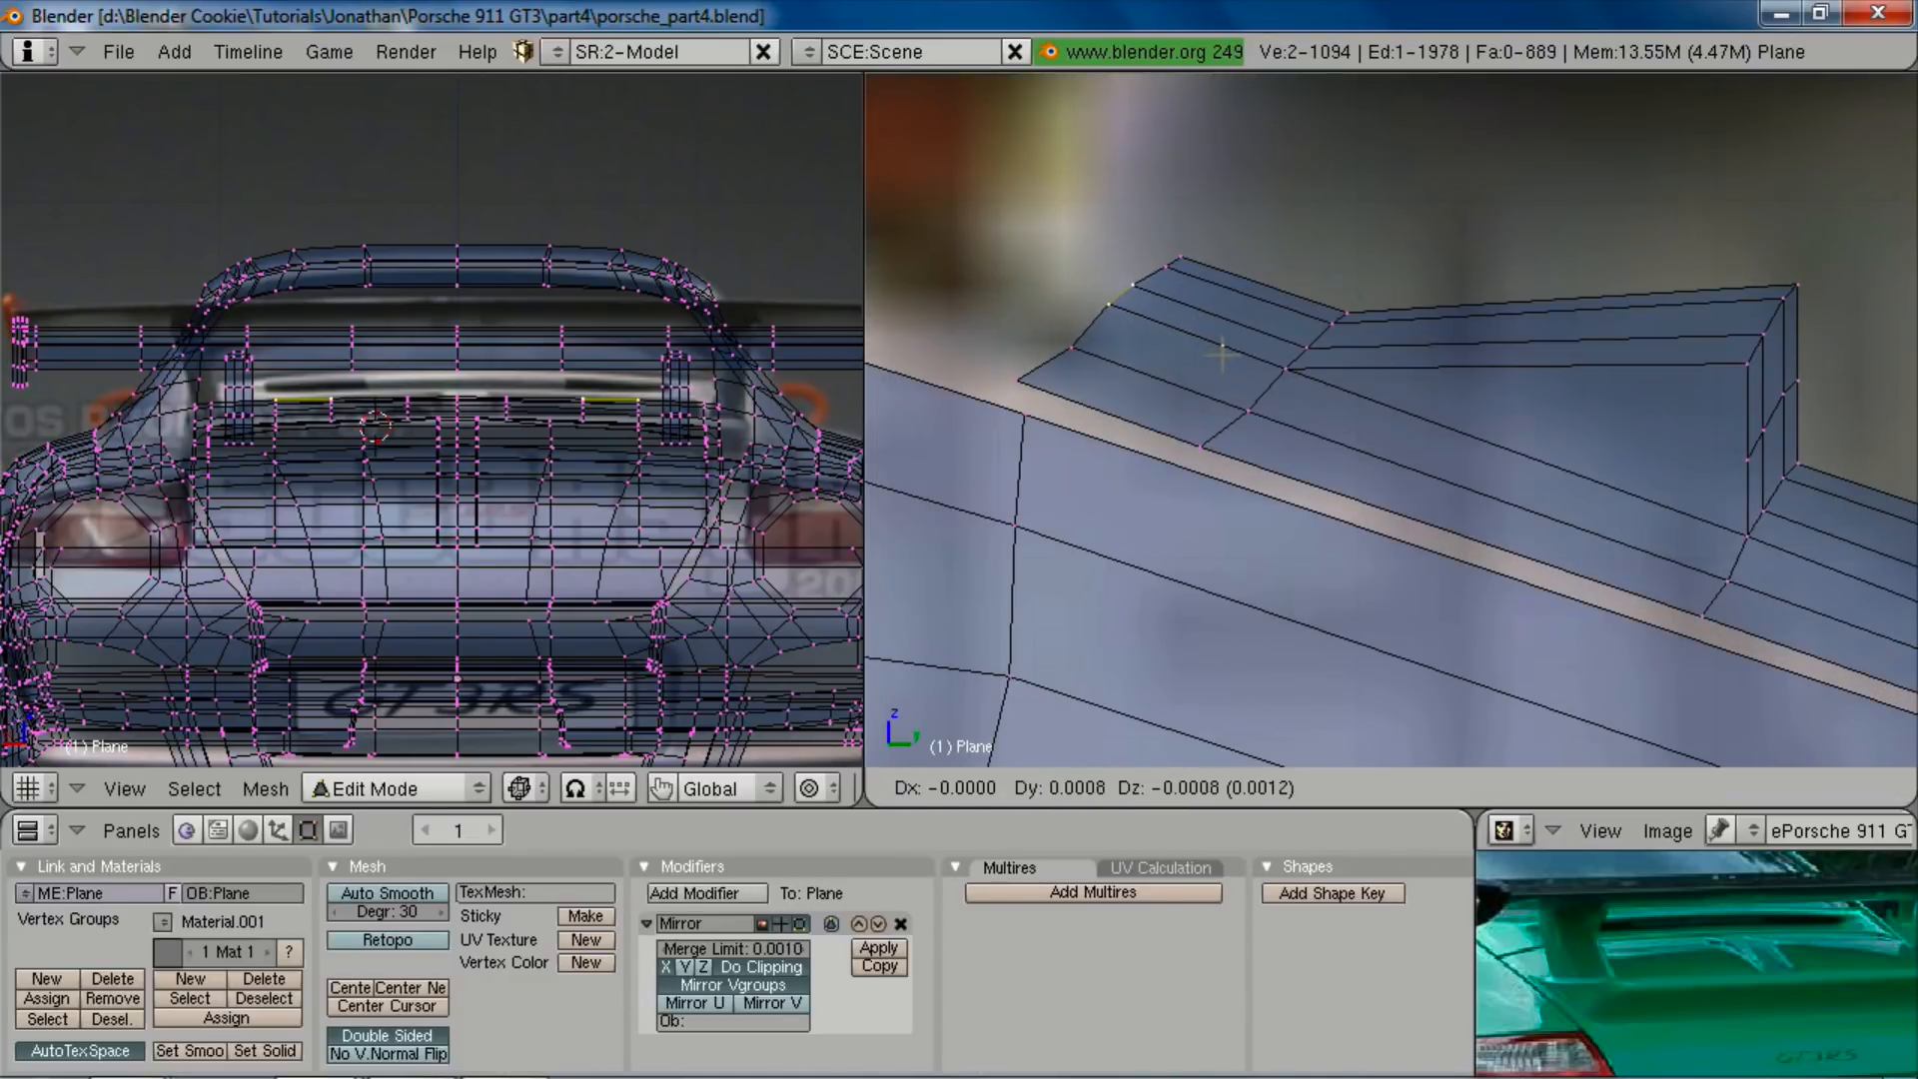
click(1191, 329)
key(g)
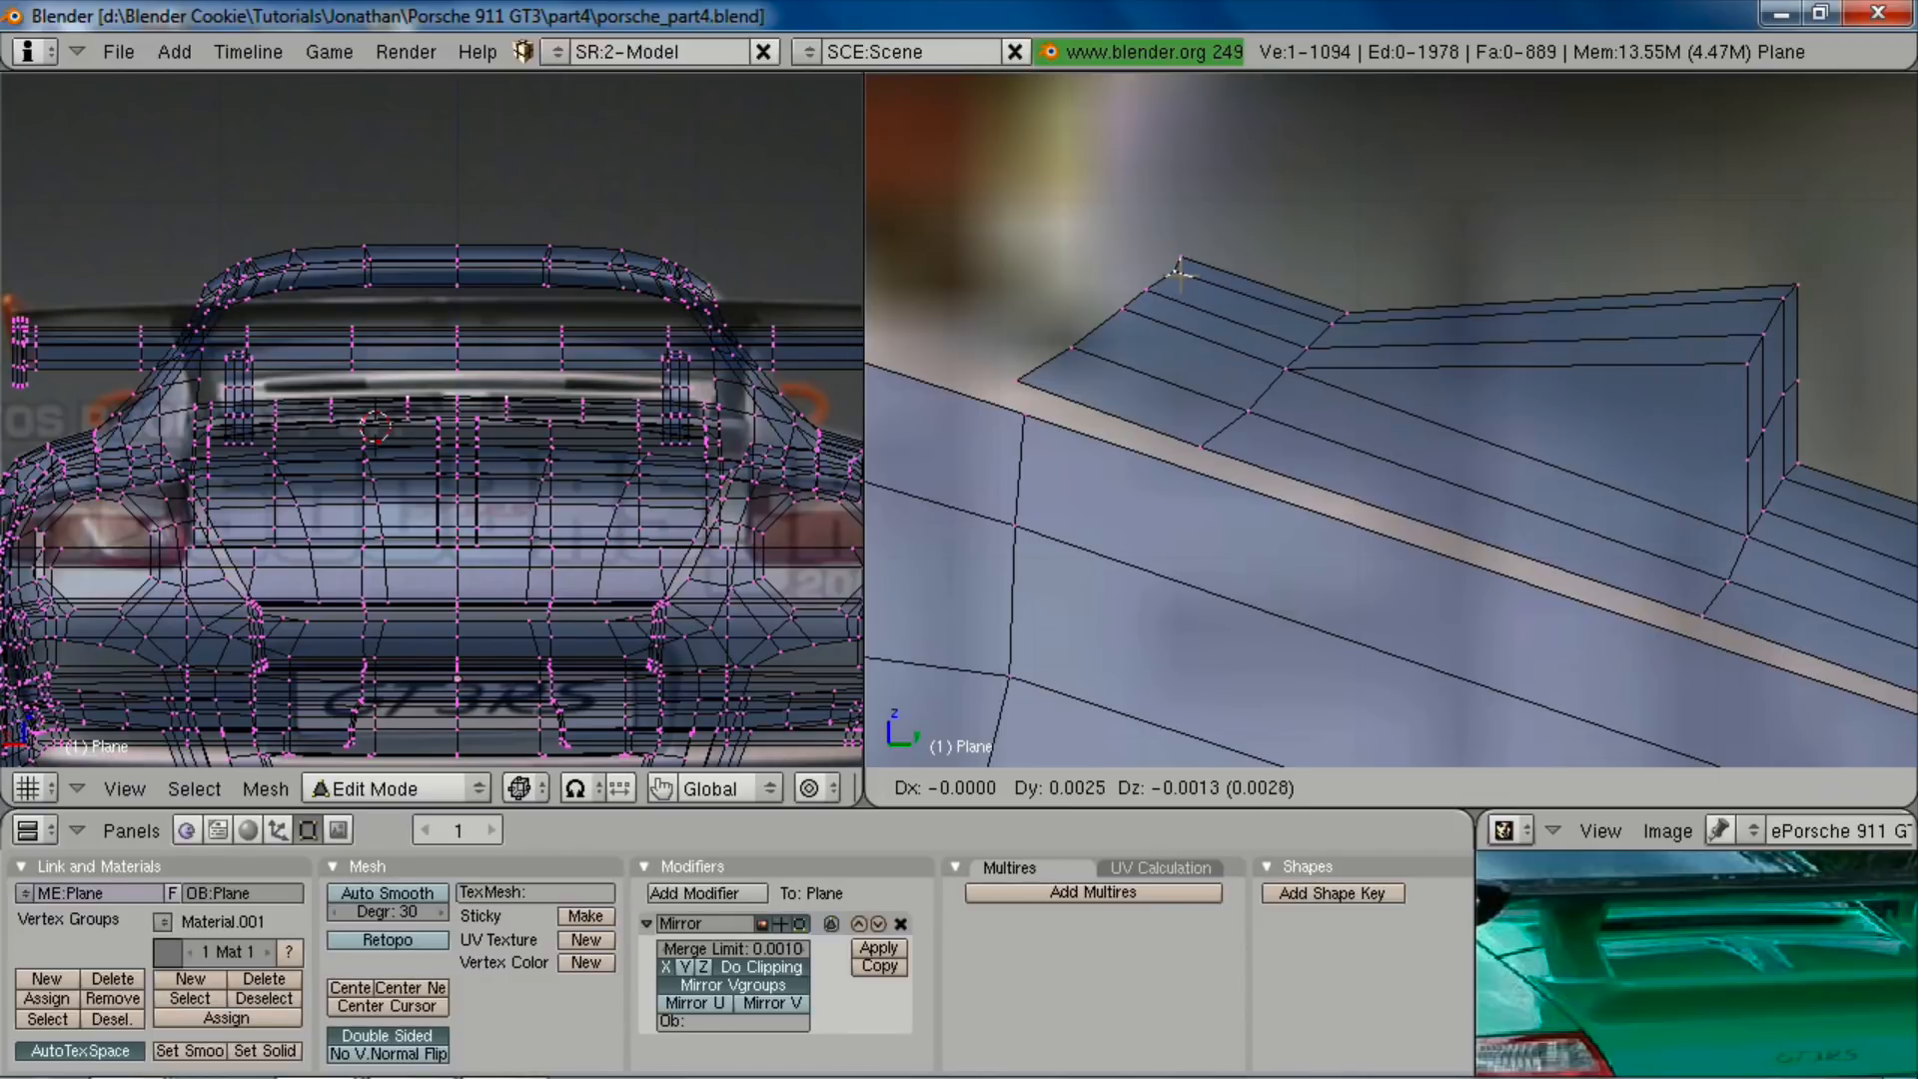
click(1177, 272)
Step: Switch to face selection and hide the linked rear wing geometry above the panel
middle_drag(1638, 498, 1439, 437)
scroll(1571, 392, up, 4)
mouse_move(1571, 393)
middle_down()
mouse_move(1512, 363)
mouse_move(1526, 441)
middle_up()
key(z)
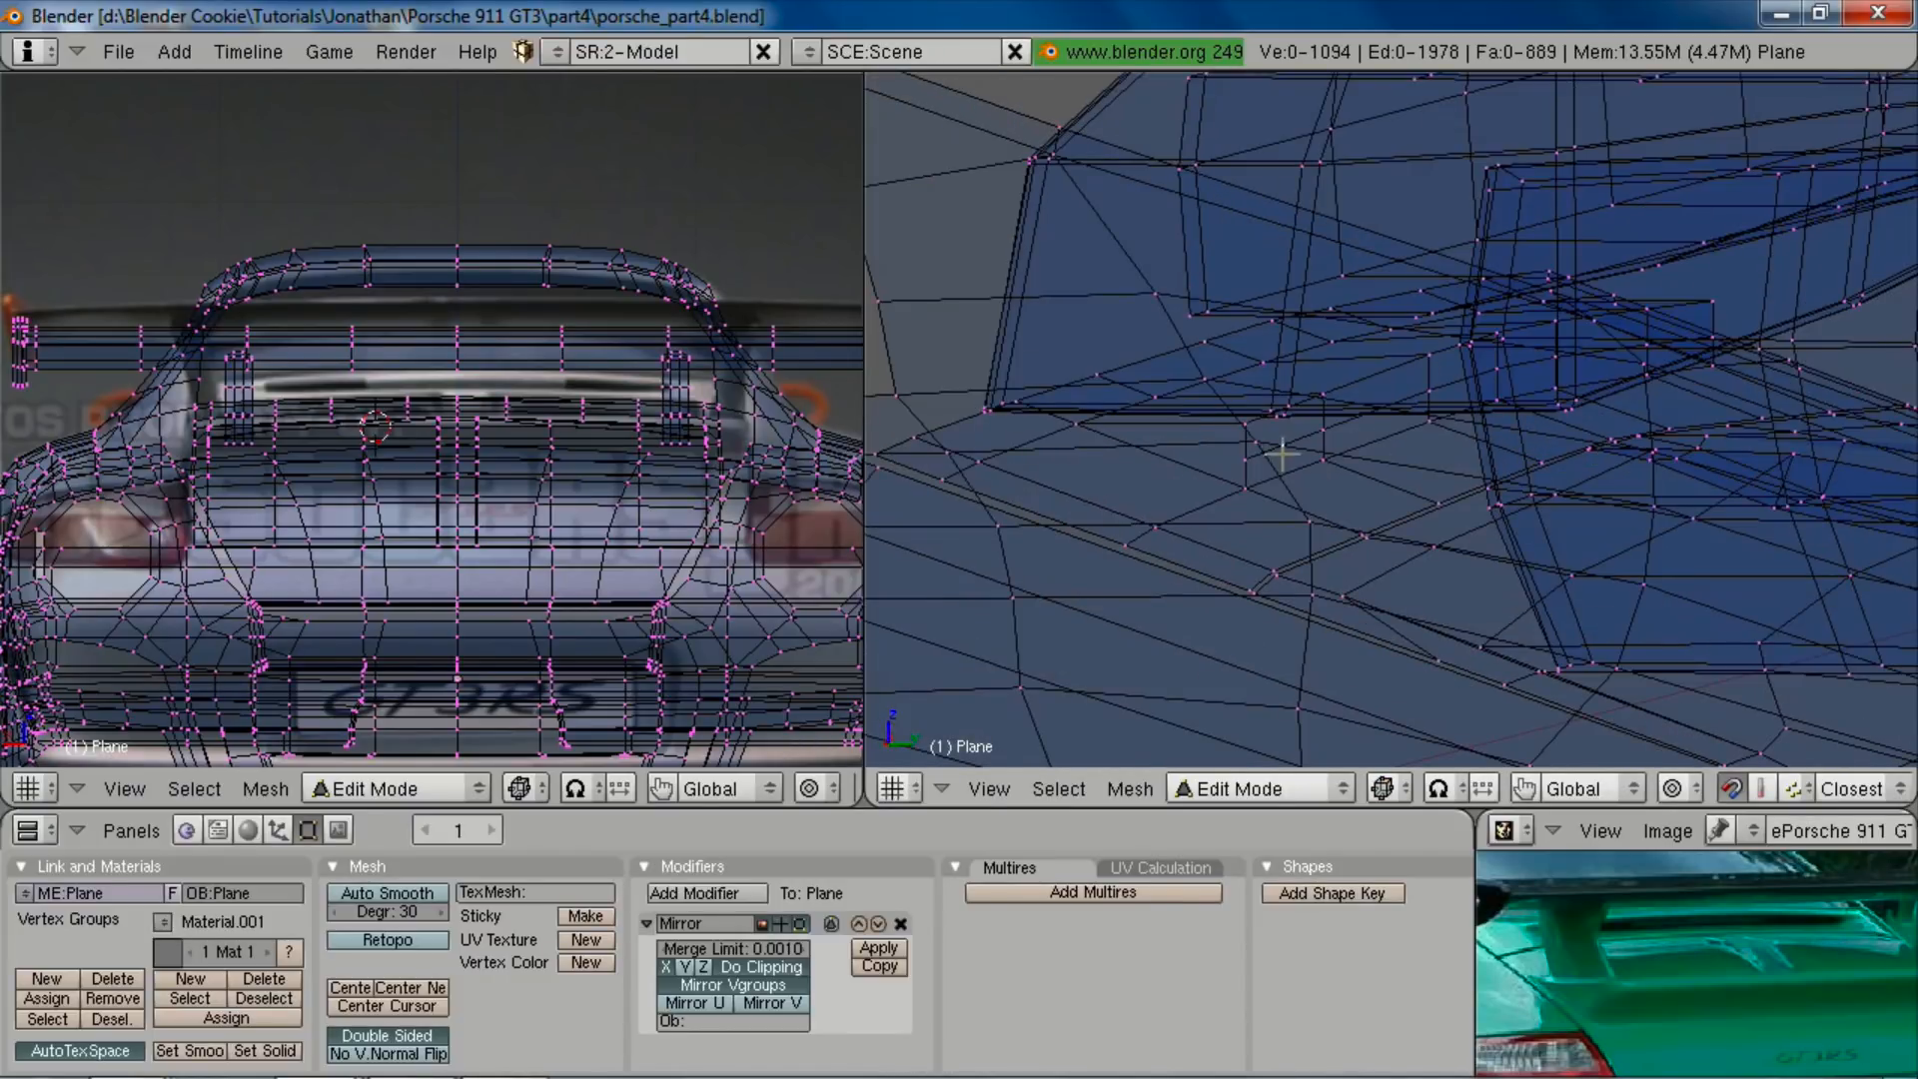
key(z)
middle_drag(1278, 440, 1507, 505)
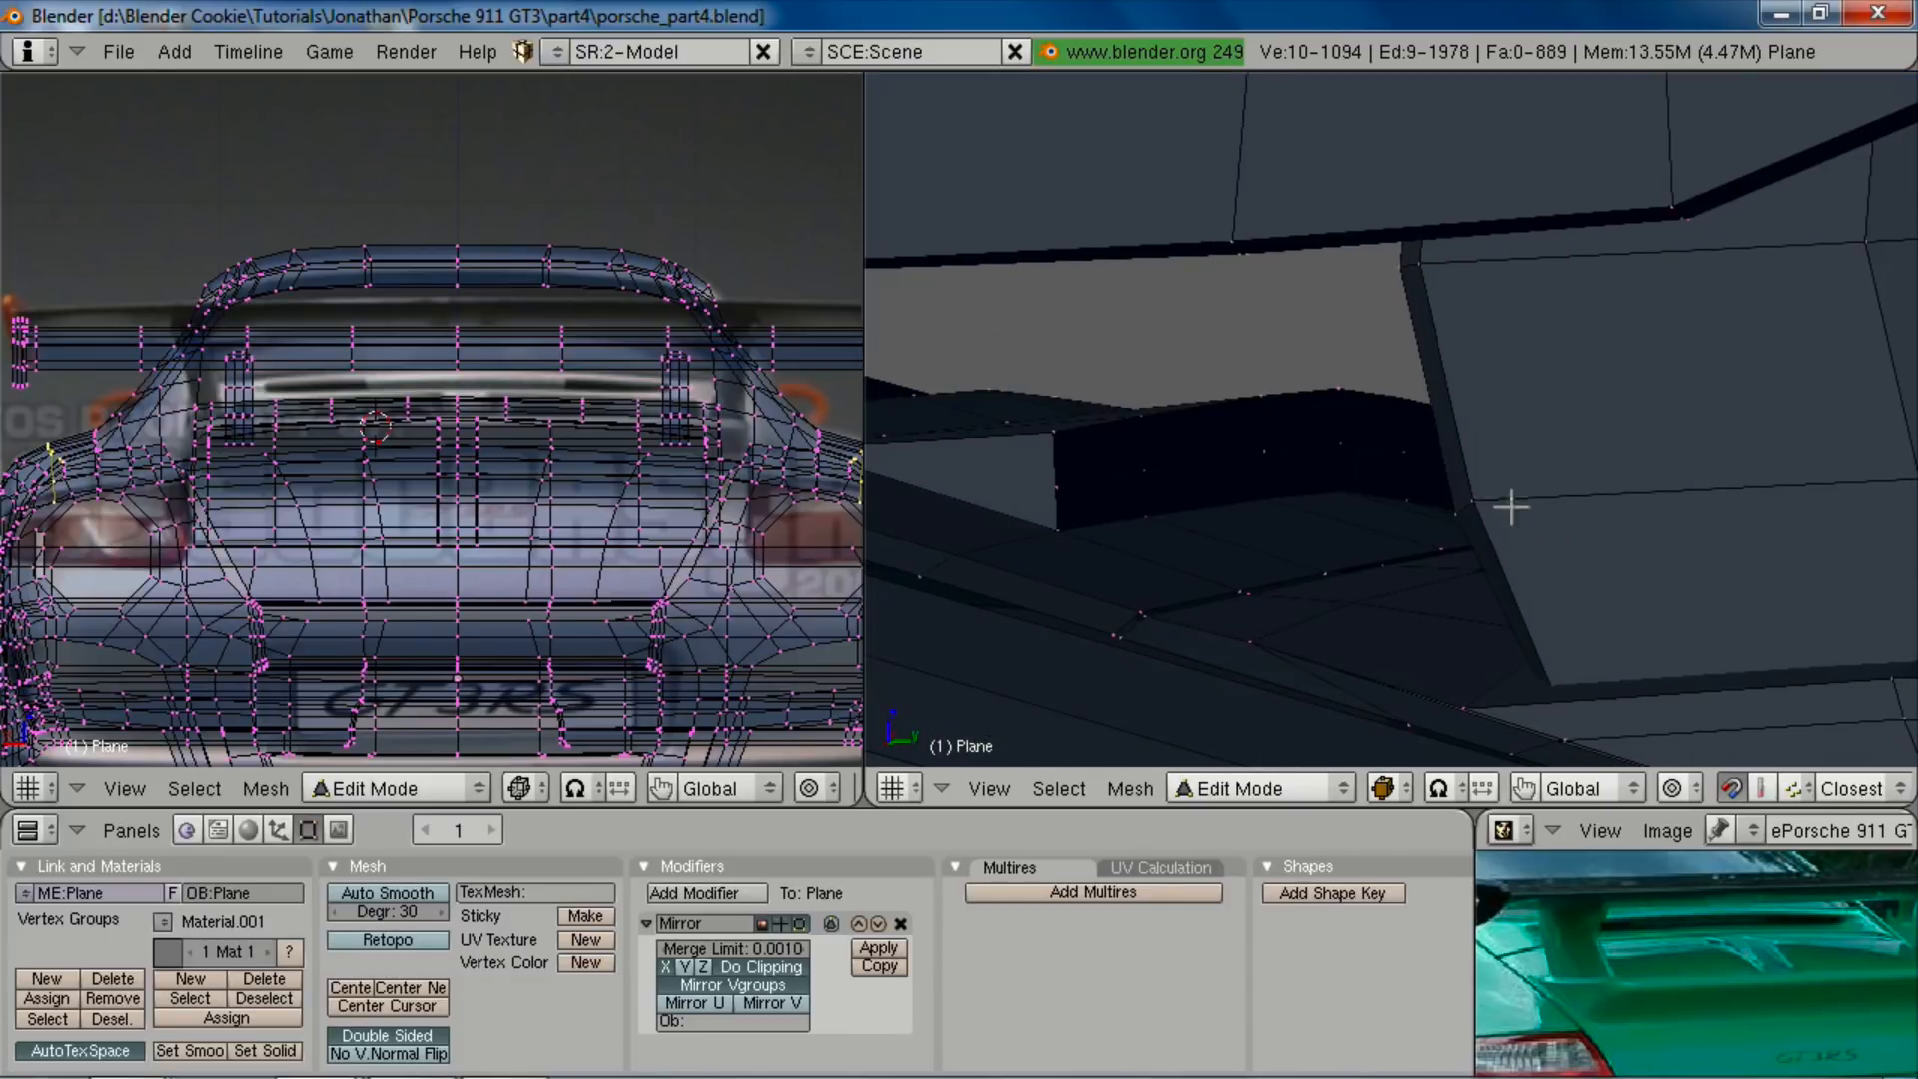
key(ctrl+Tab)
click(1288, 629)
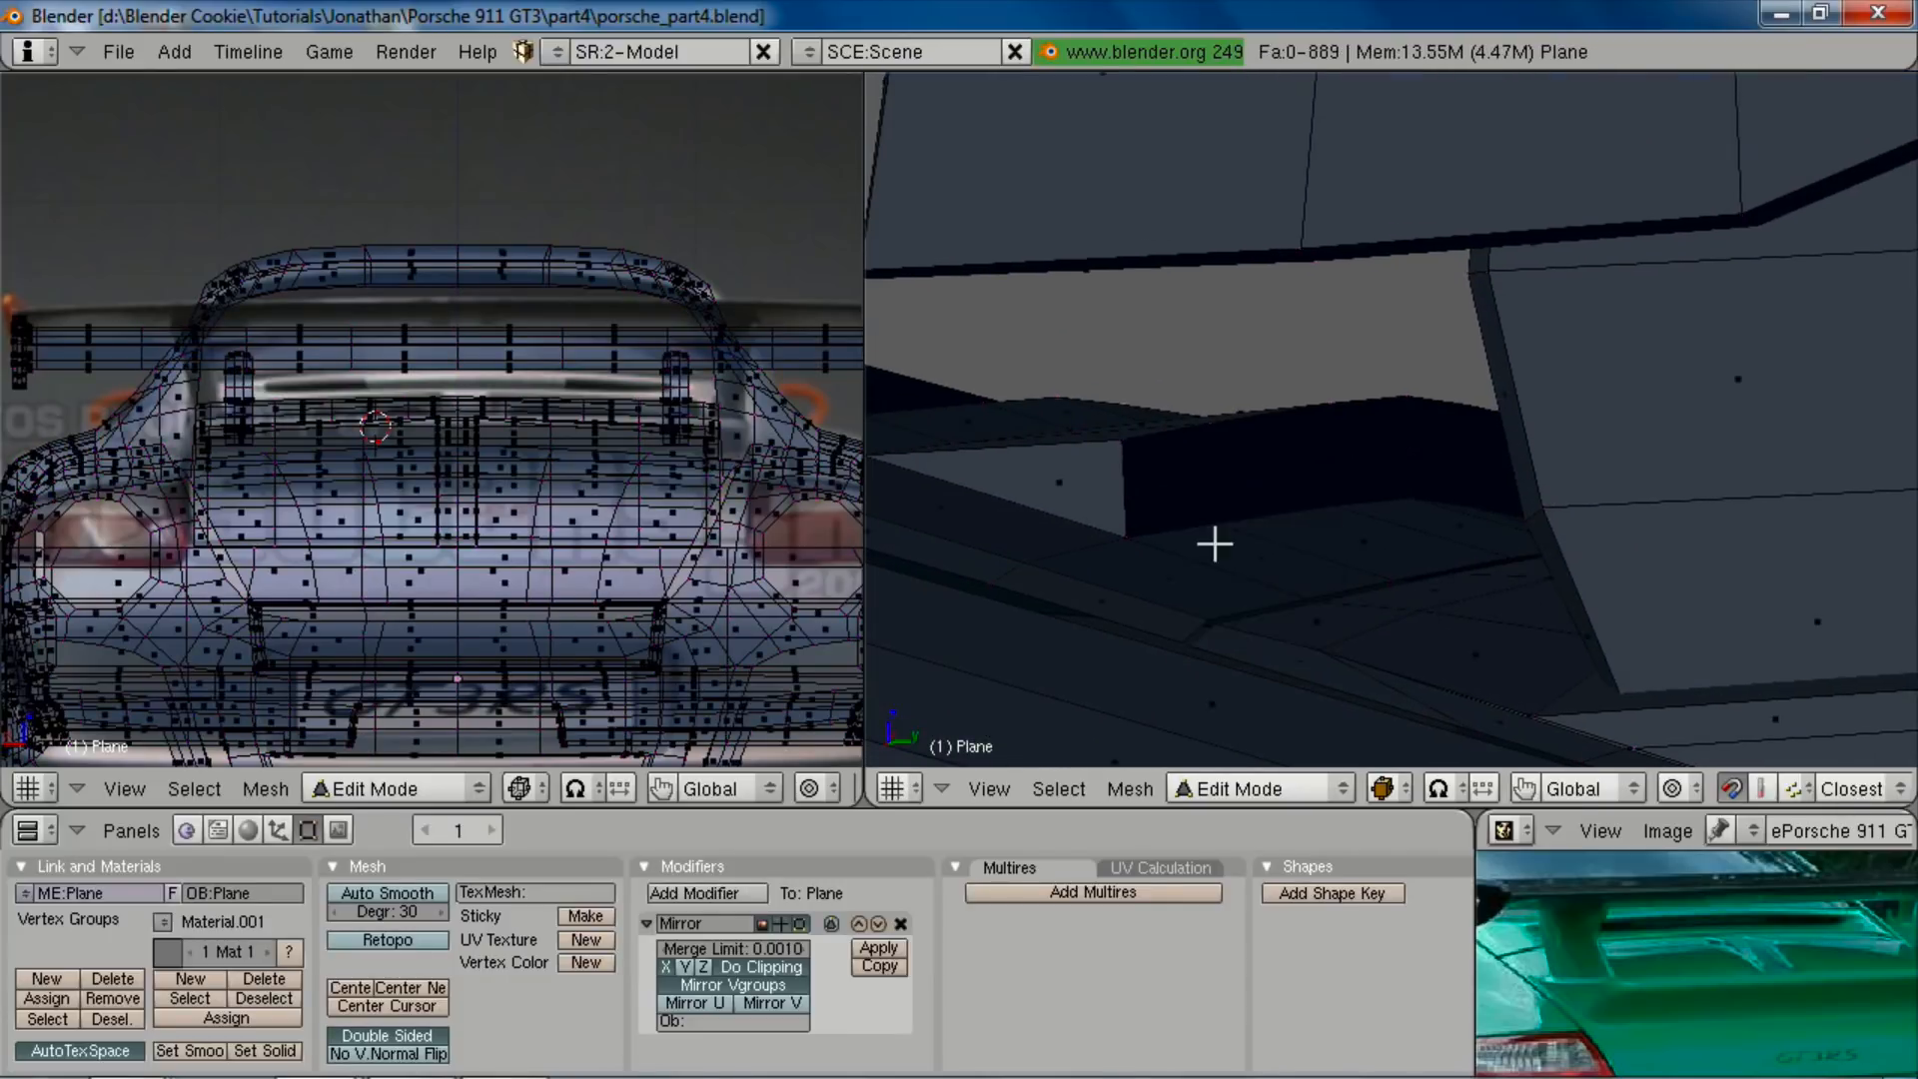
key(z)
key(z)
key(l)
mouse_move(1553, 371)
middle_down()
mouse_move(1569, 309)
mouse_move(1531, 334)
mouse_move(1515, 308)
mouse_move(1468, 308)
mouse_move(1400, 601)
middle_up()
key(h)
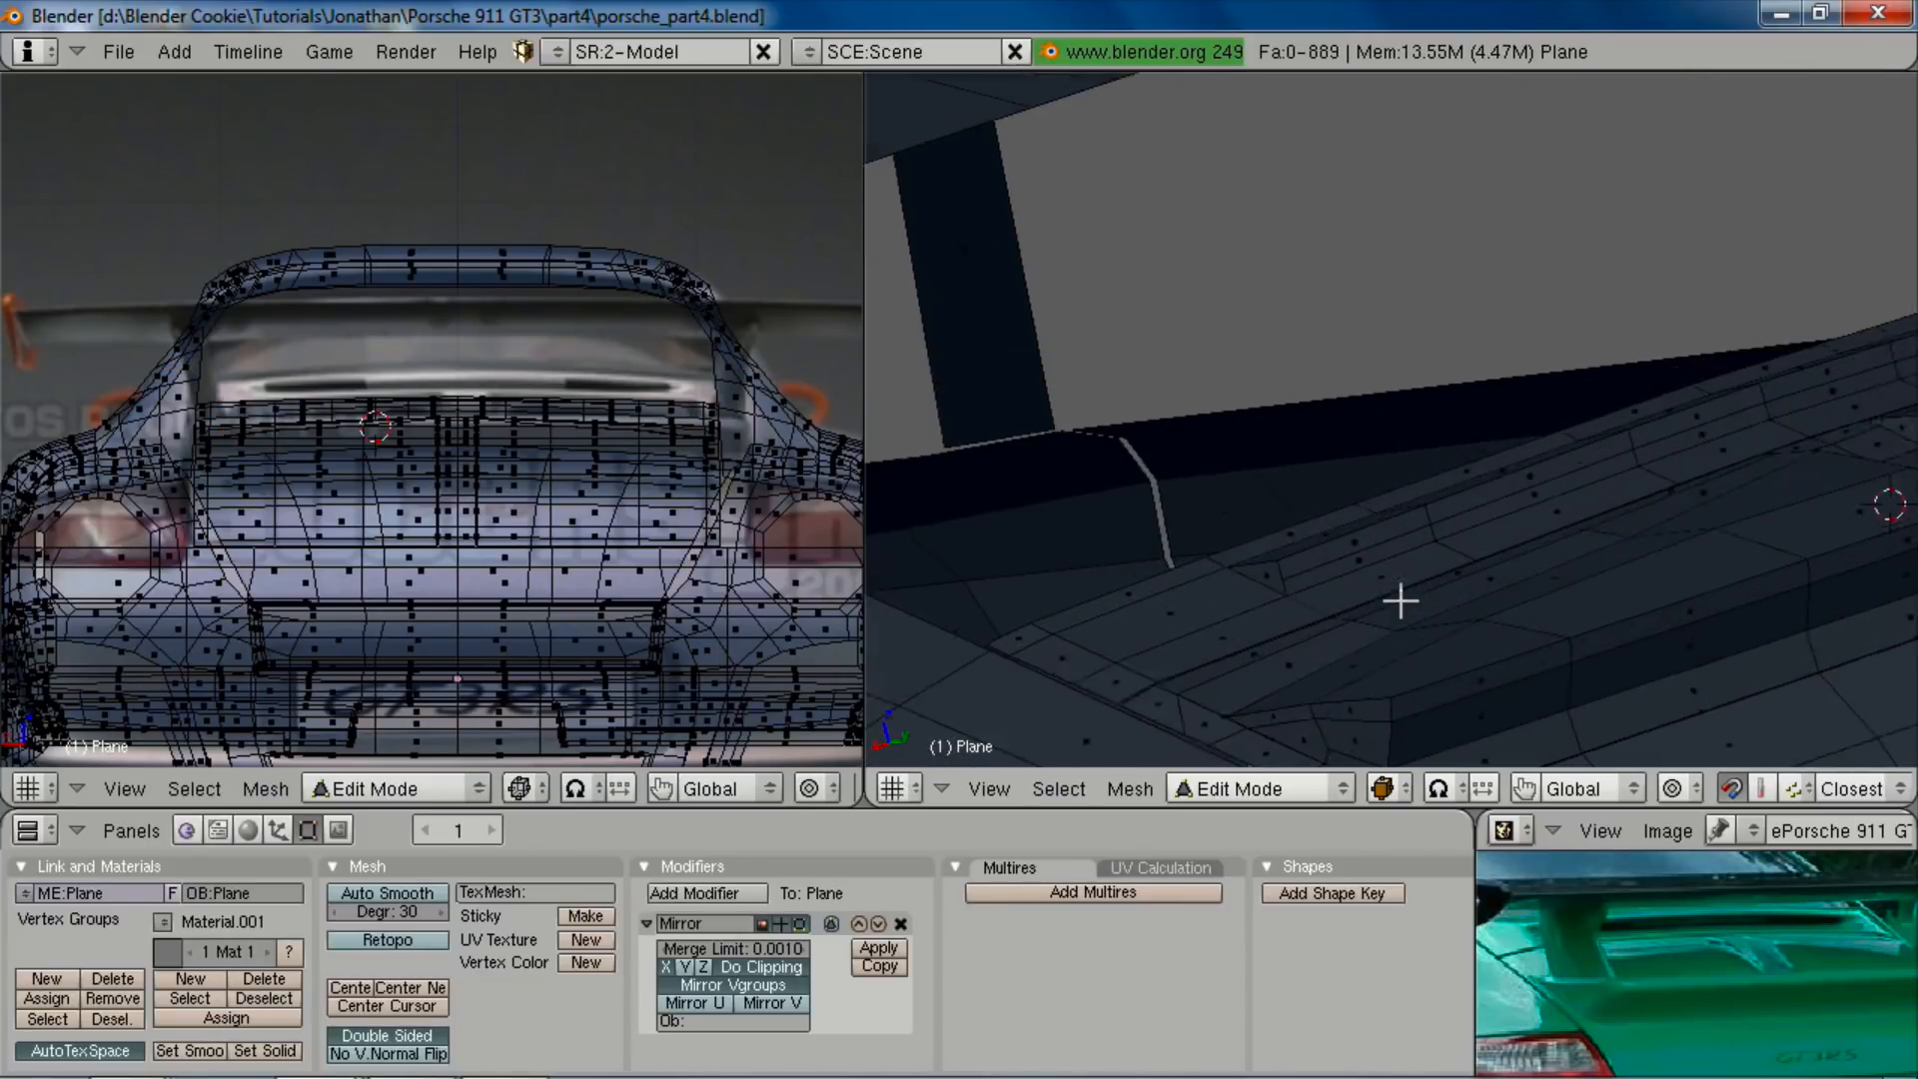
Step: Select the six faces along the raised section's rear opening and extrude them as a region in place
scroll(1401, 597, up, 1)
right_click(1396, 564)
shift+right_click(1389, 548)
shift+right_click(1463, 522)
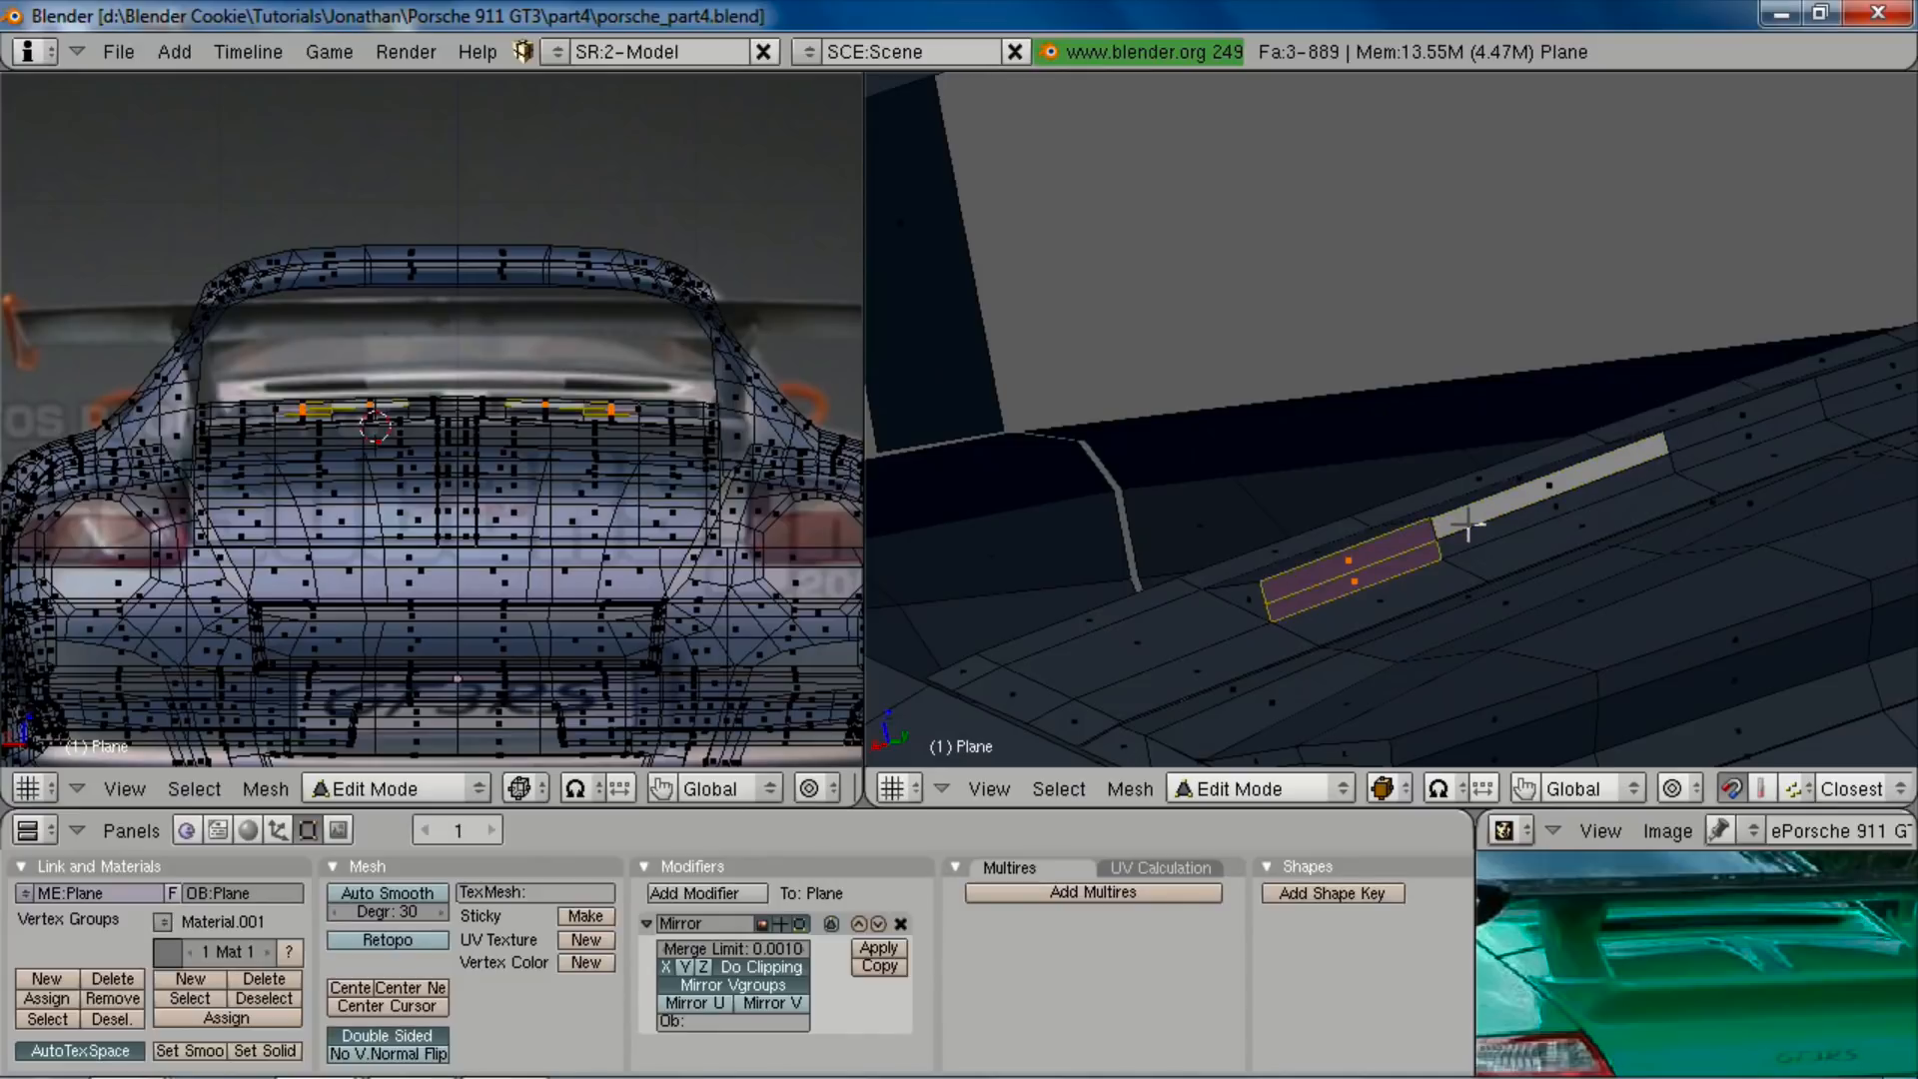
shift+right_click(1725, 442)
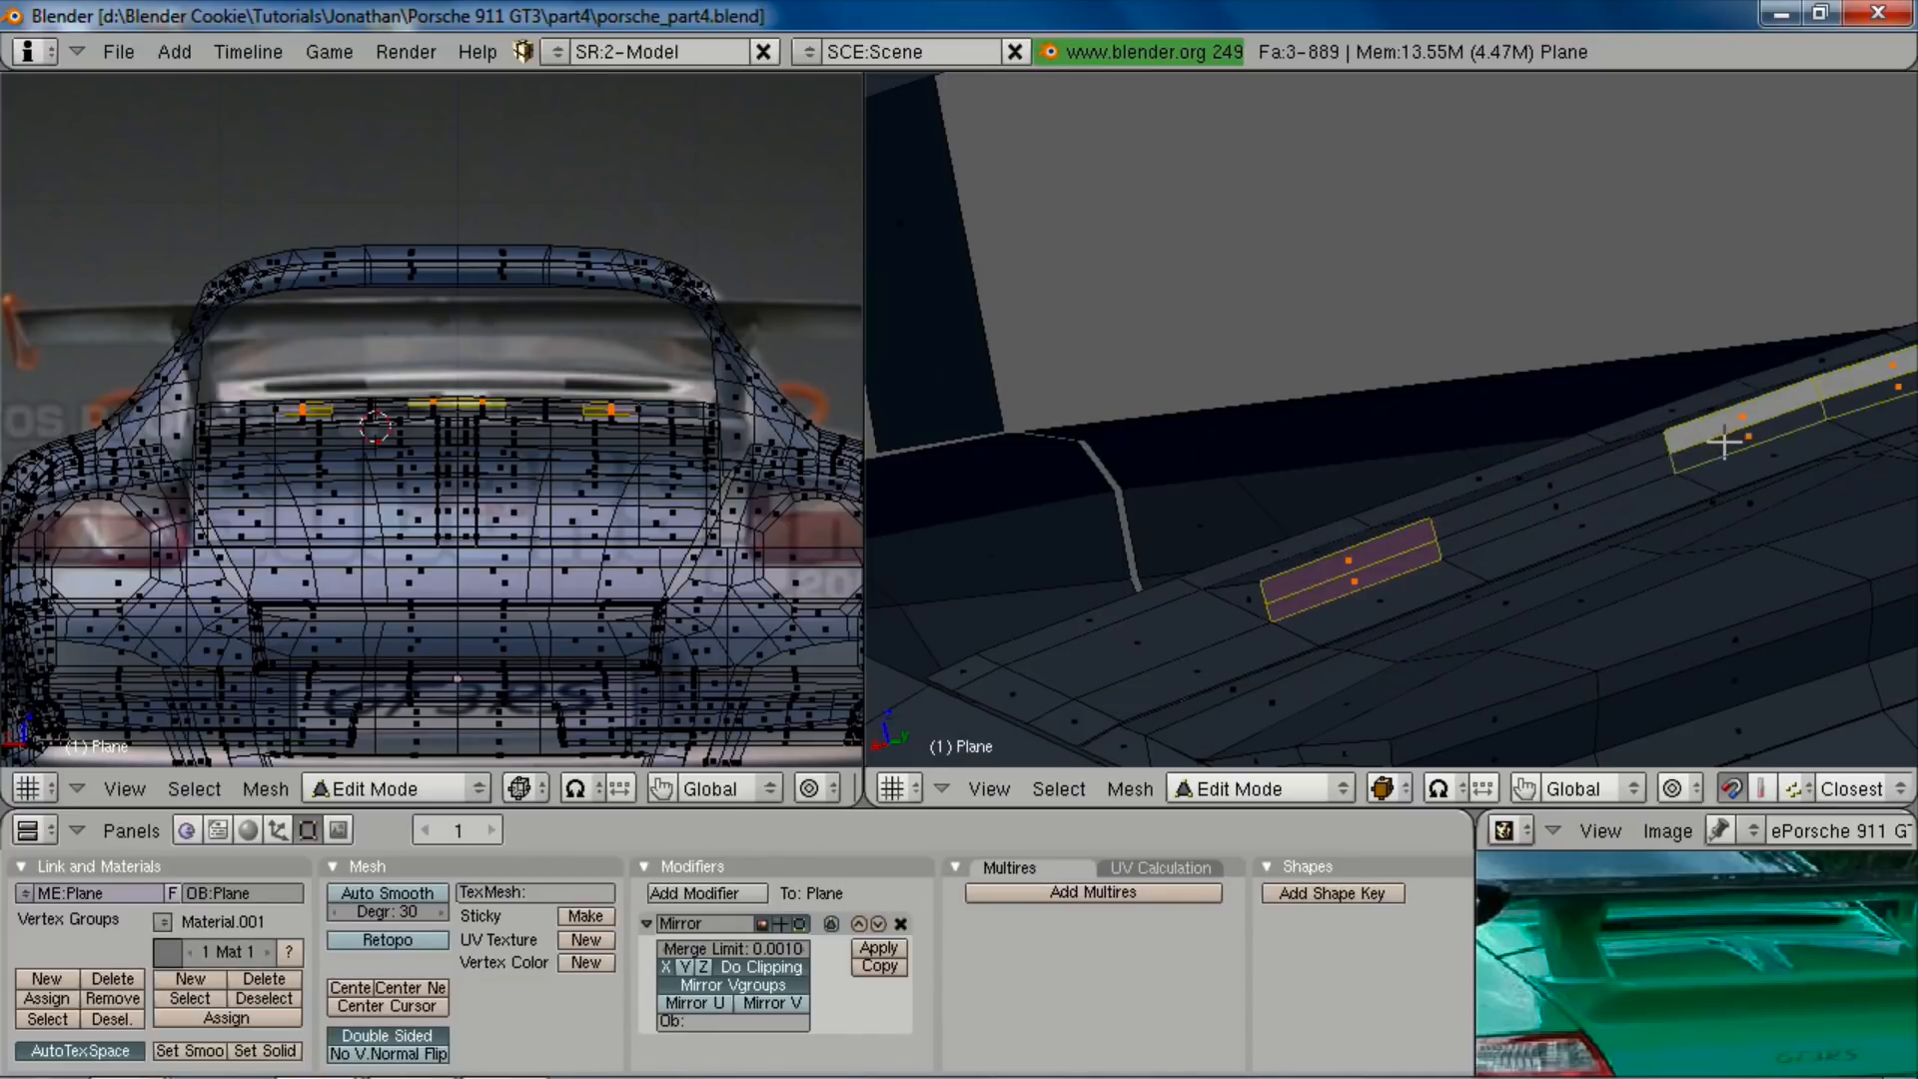
shift+right_click(1724, 442)
shift+right_click(1581, 502)
shift+right_click(1566, 475)
key(e)
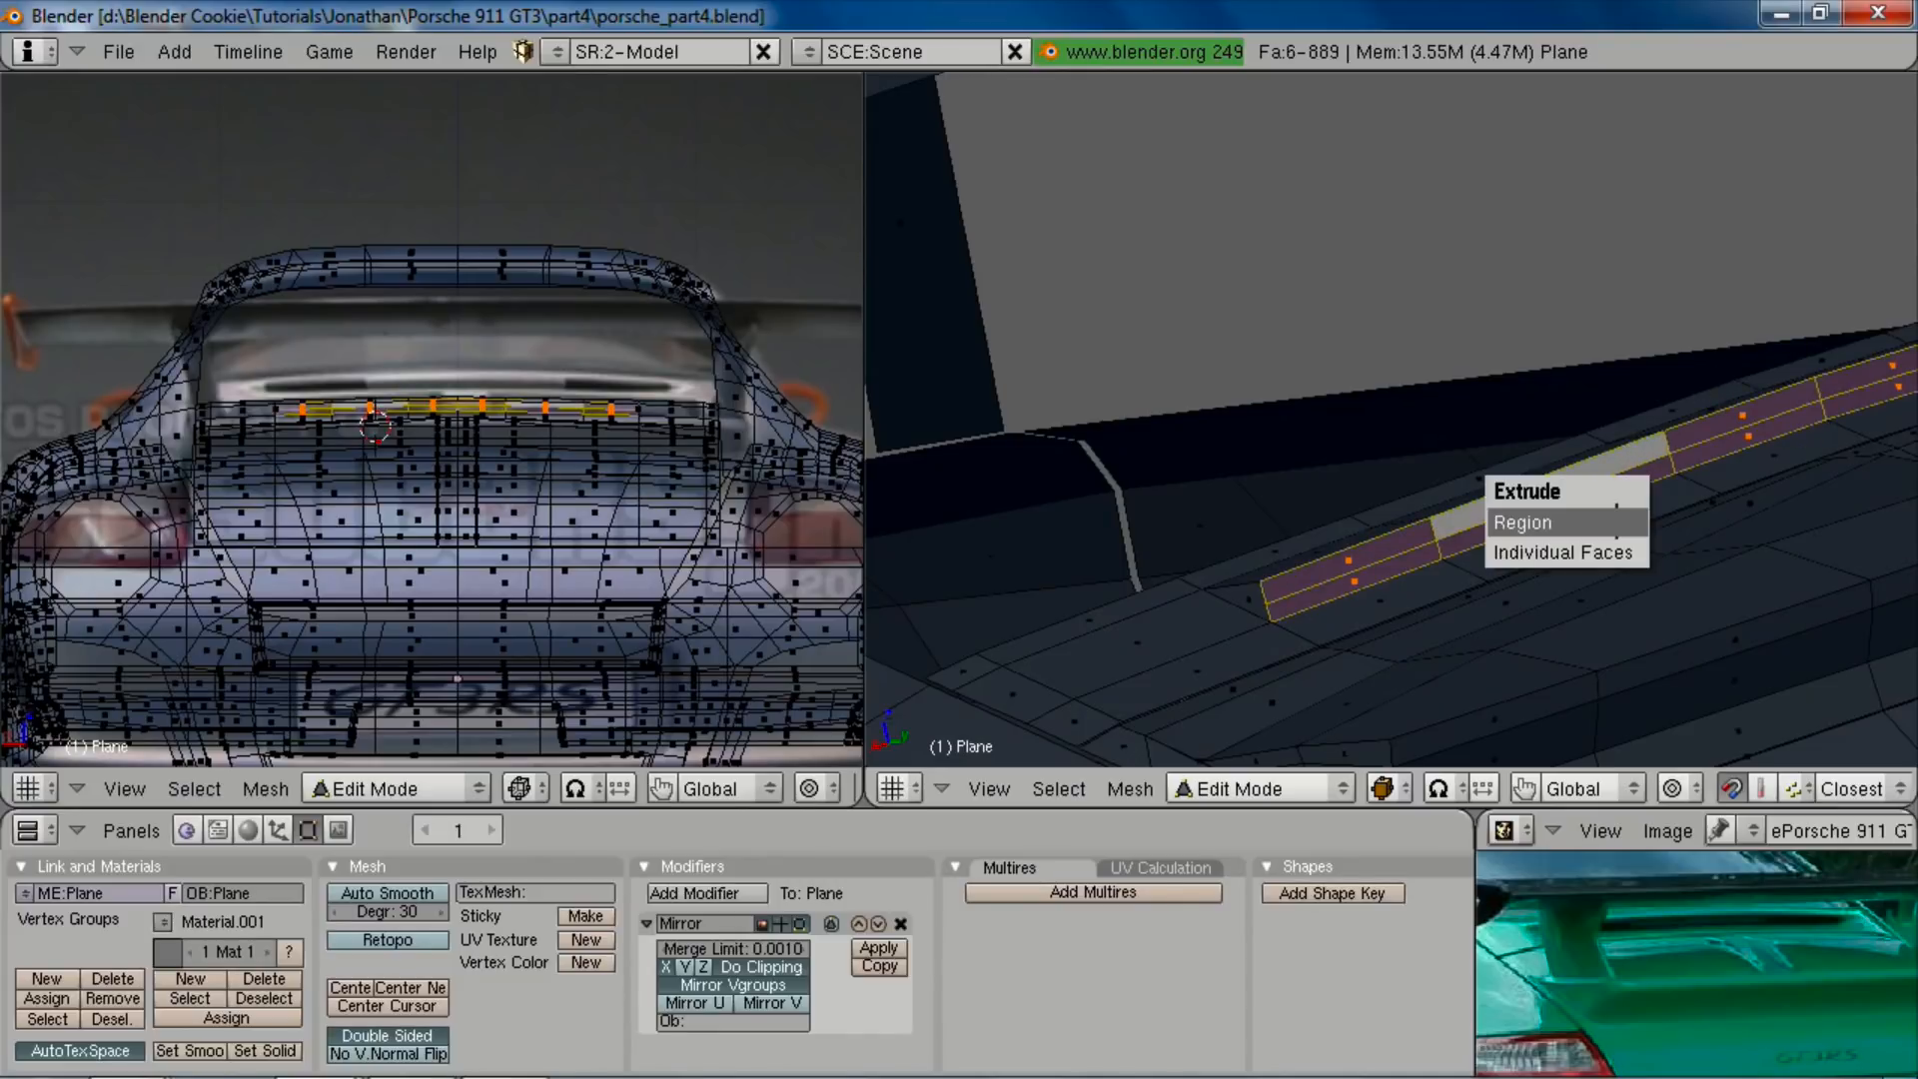
click(1616, 522)
right_click(1616, 521)
Step: Smooth the extruded faces into an inset, scaling them to about 0.67 along Z and adjusting their height
key(w)
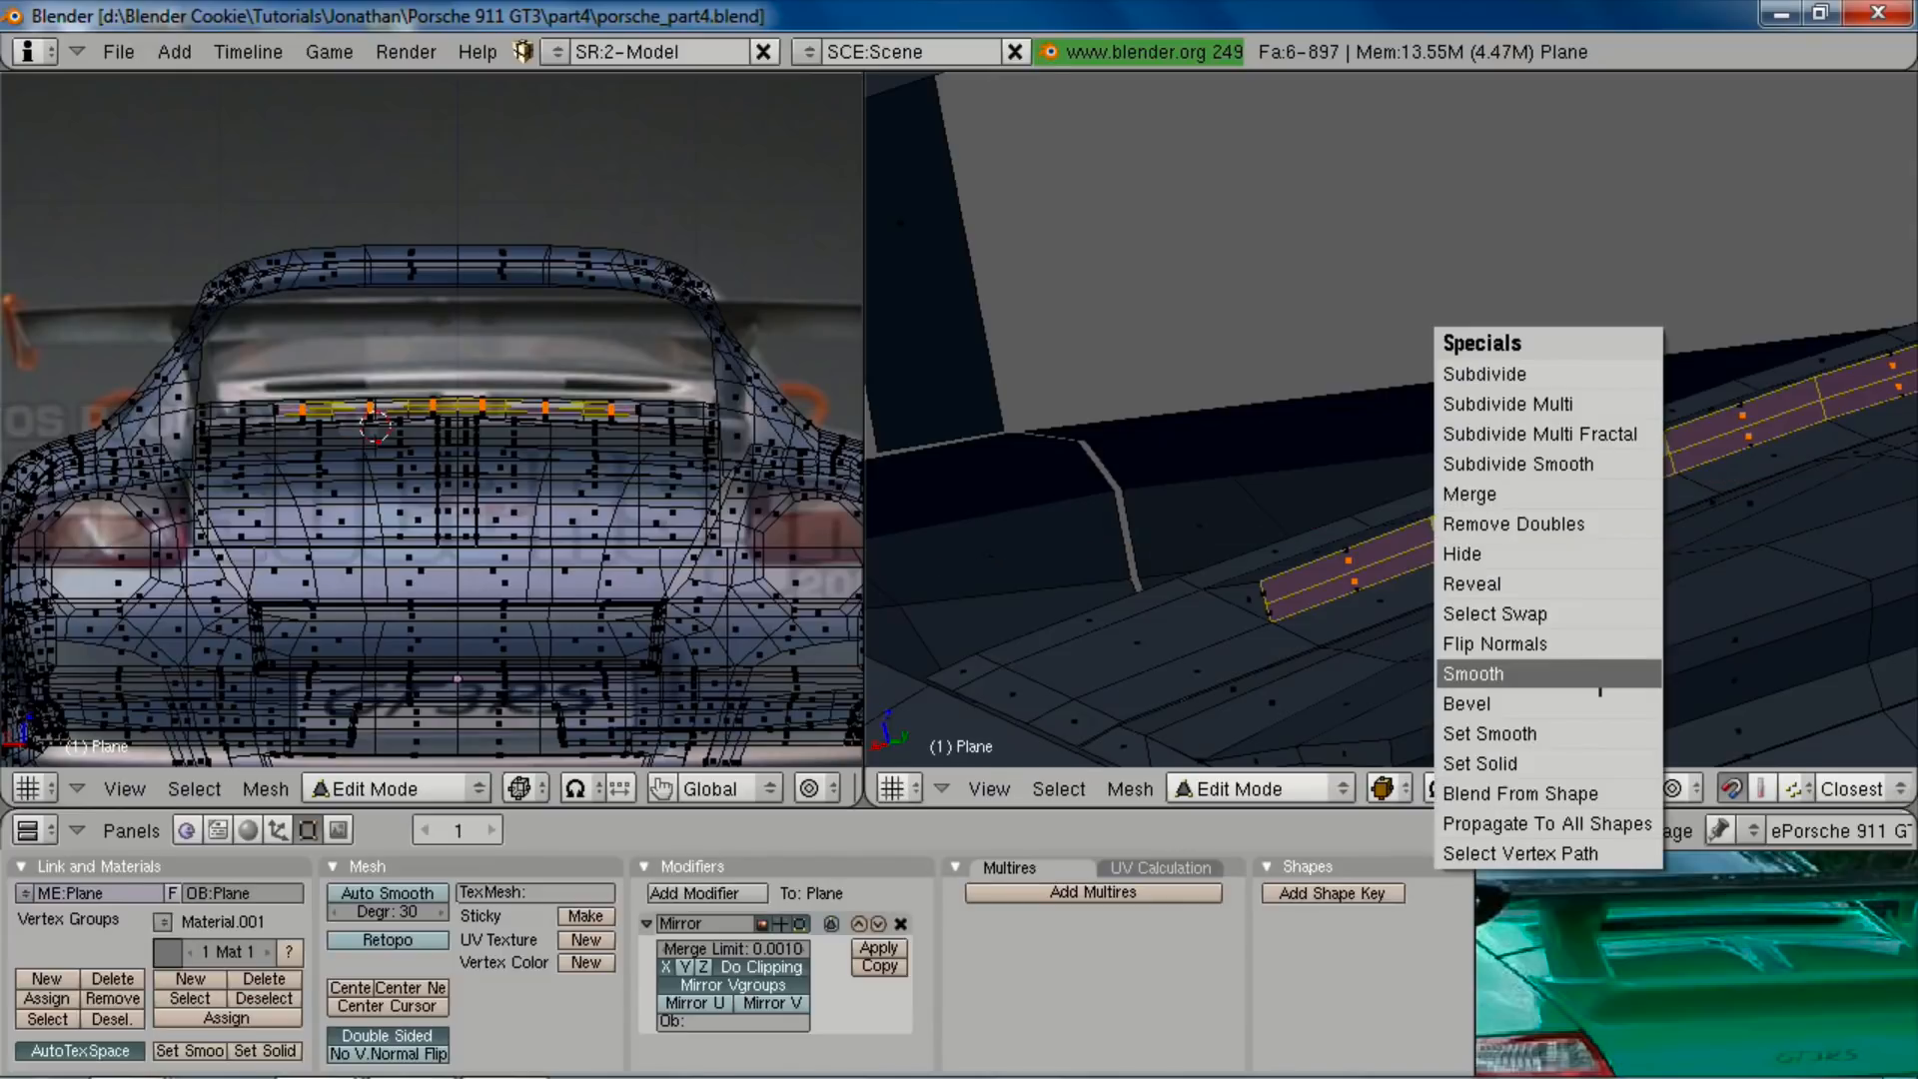
click(1599, 677)
middle_drag(1661, 553, 1610, 575)
key(s)
key(z)
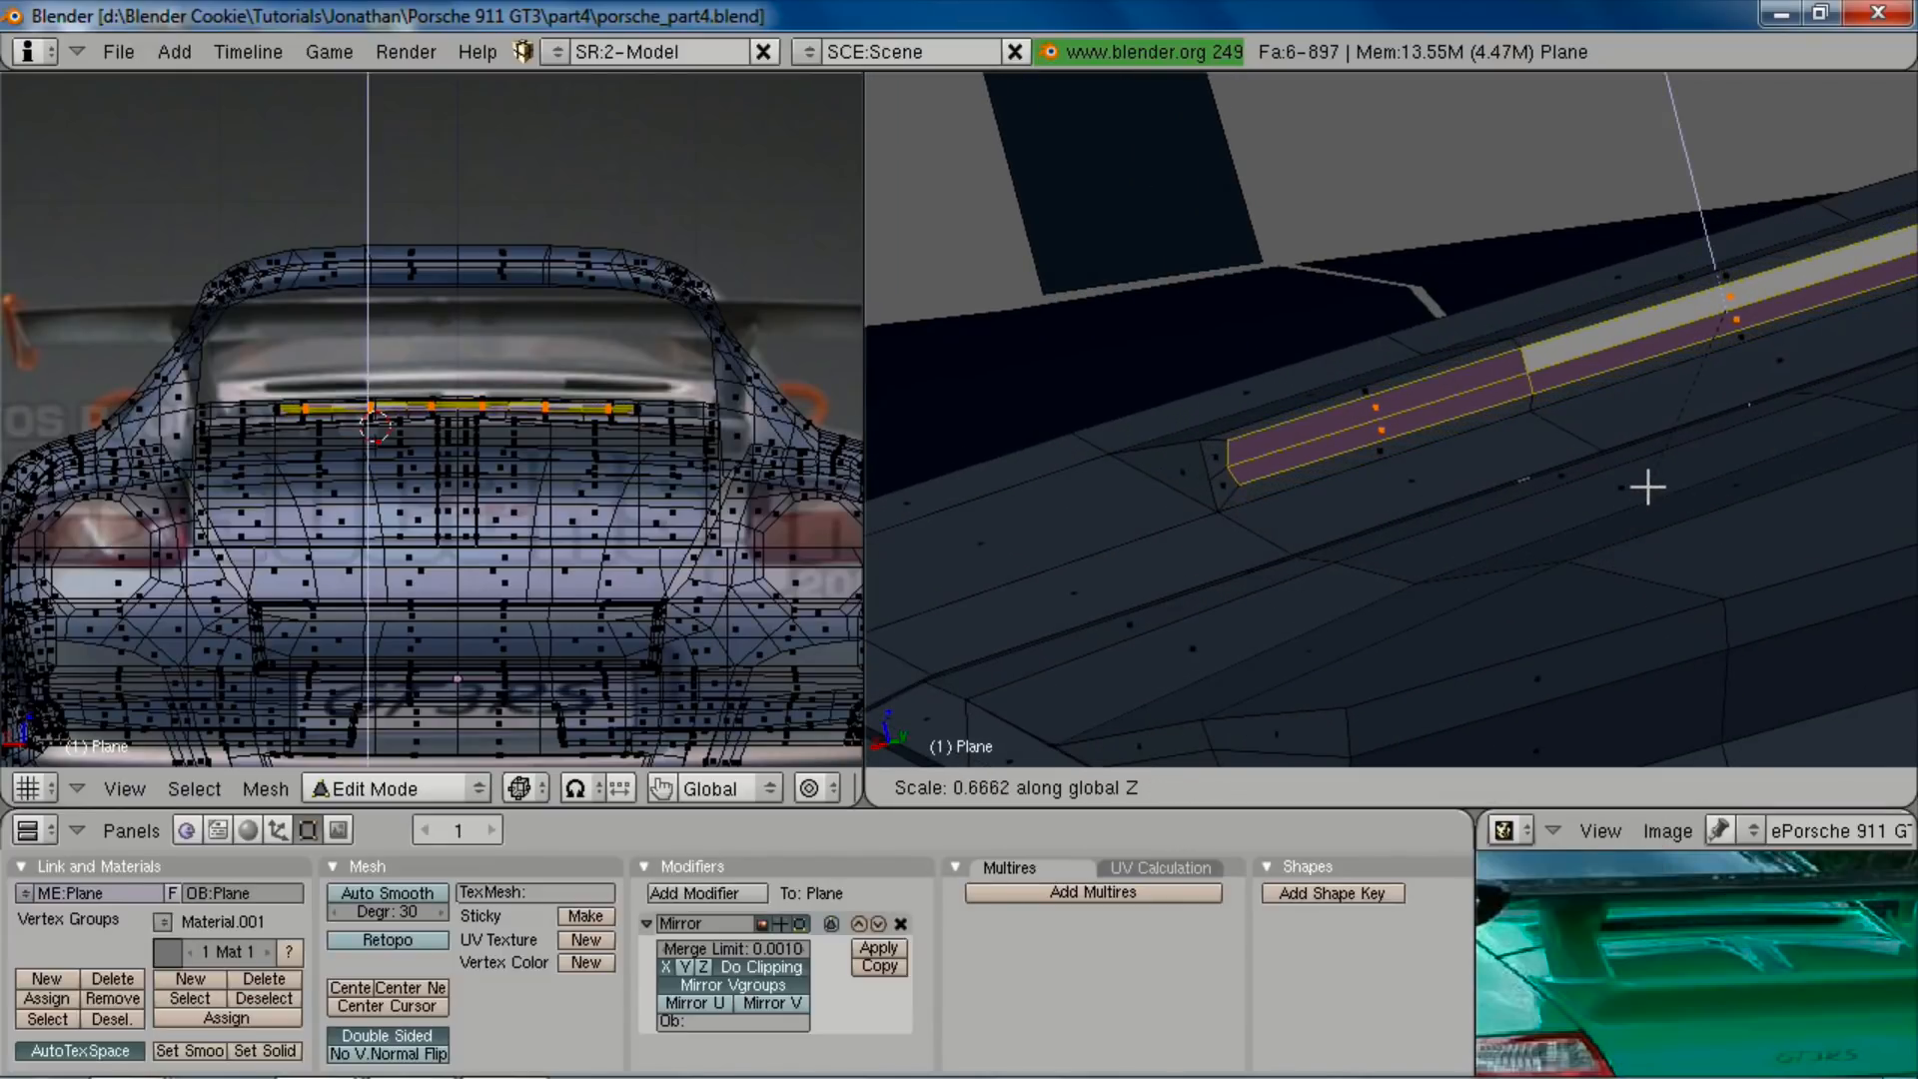
click(1648, 488)
key(g)
key(z)
click(1648, 489)
Step: Extrude the inset vent faces again as a region by about 0.009 along their normal
middle_drag(1551, 446, 1598, 448)
key(e)
click(1712, 502)
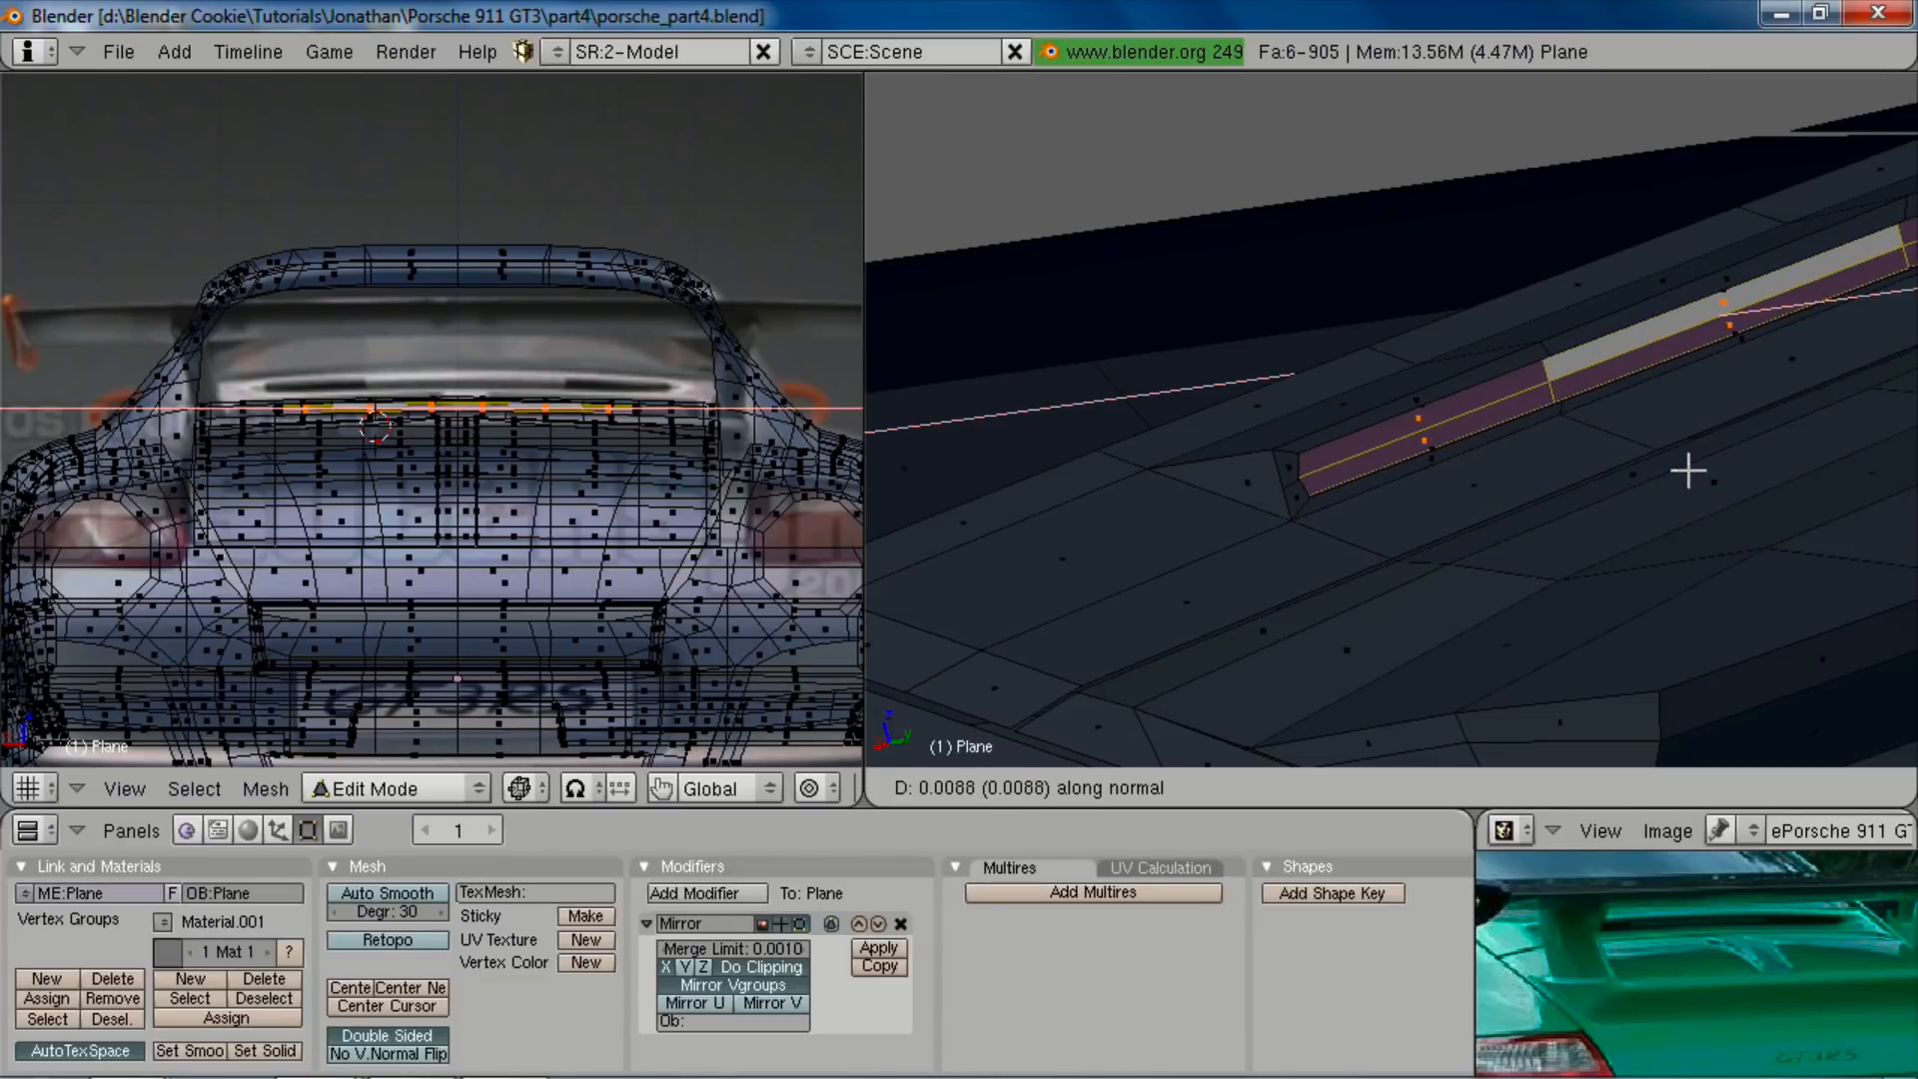
click(1683, 466)
middle_drag(1683, 466, 1441, 507)
key(g)
key(y)
key(Escape)
Step: Extrude the vent faces once more along the global Y axis, deeper into the raised section
key(e)
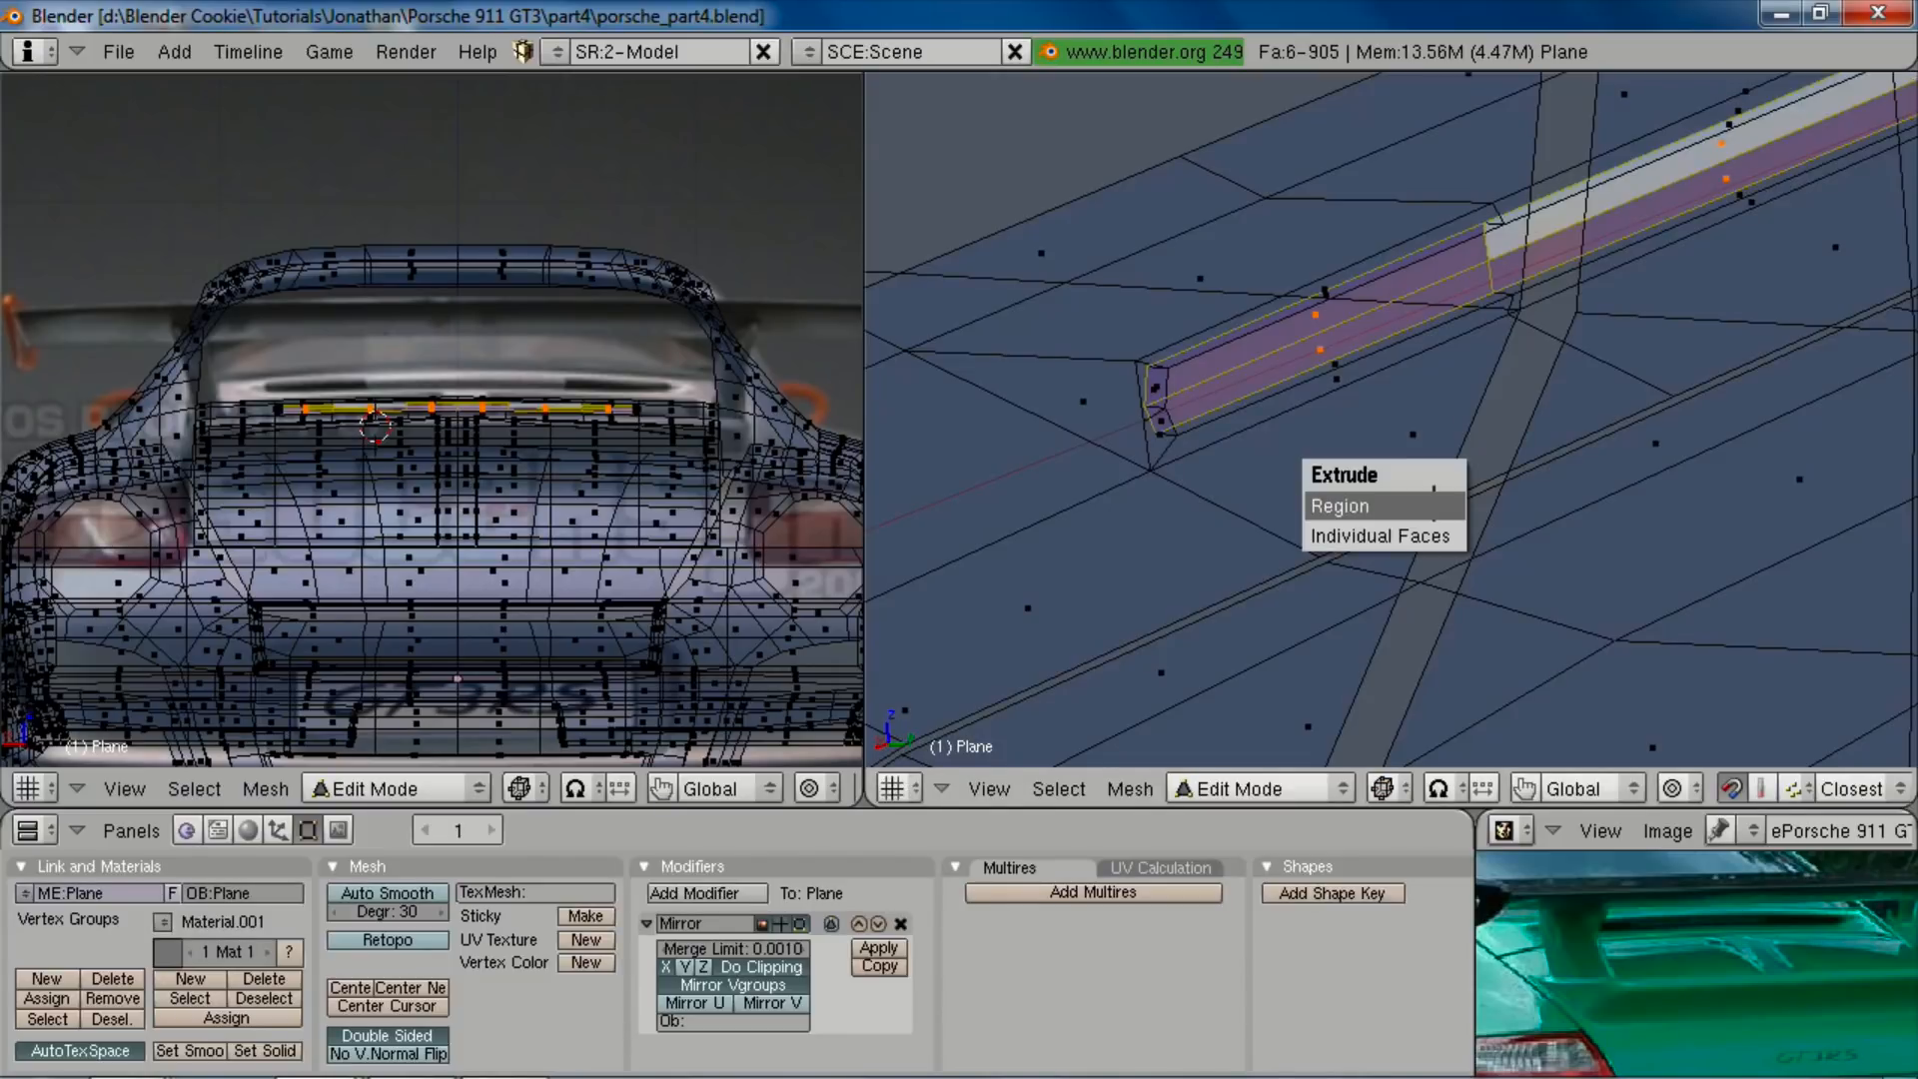
click(1434, 505)
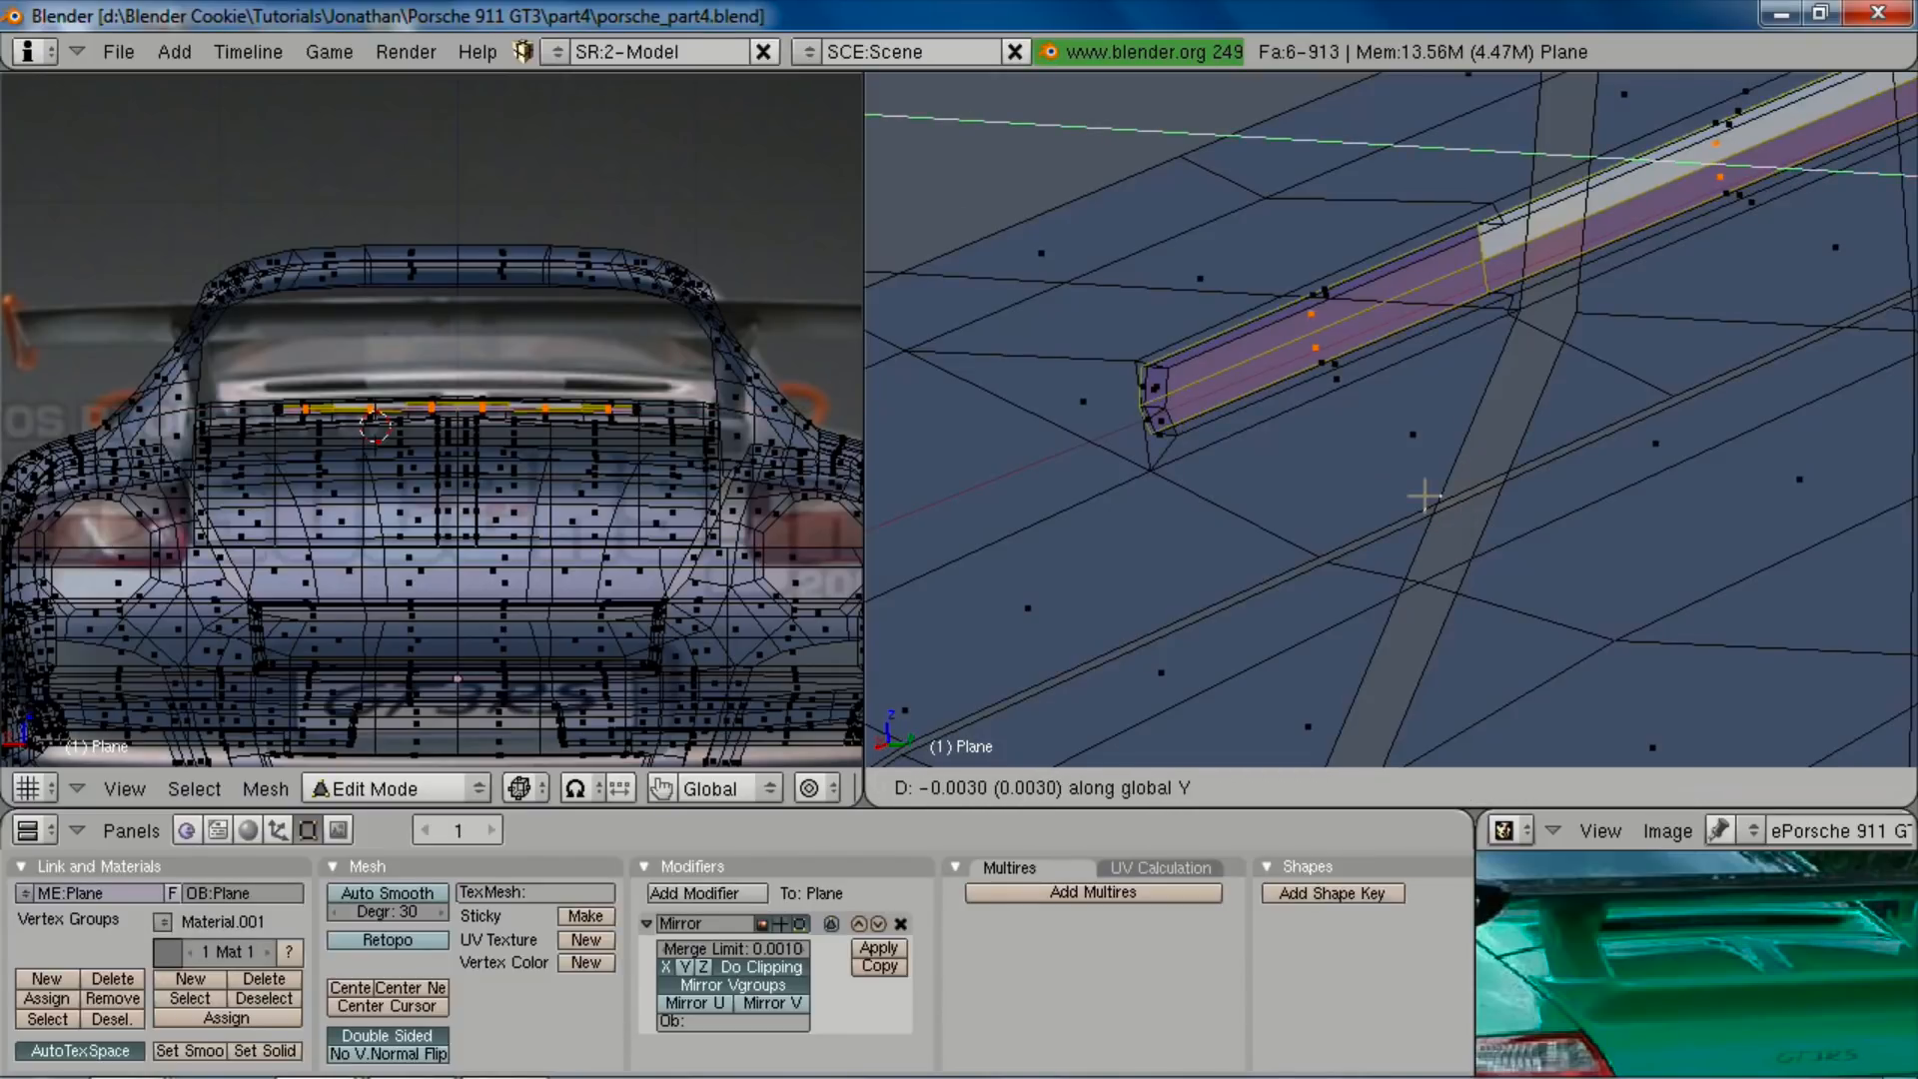
key(y)
click(1382, 455)
middle_drag(1374, 496, 1332, 496)
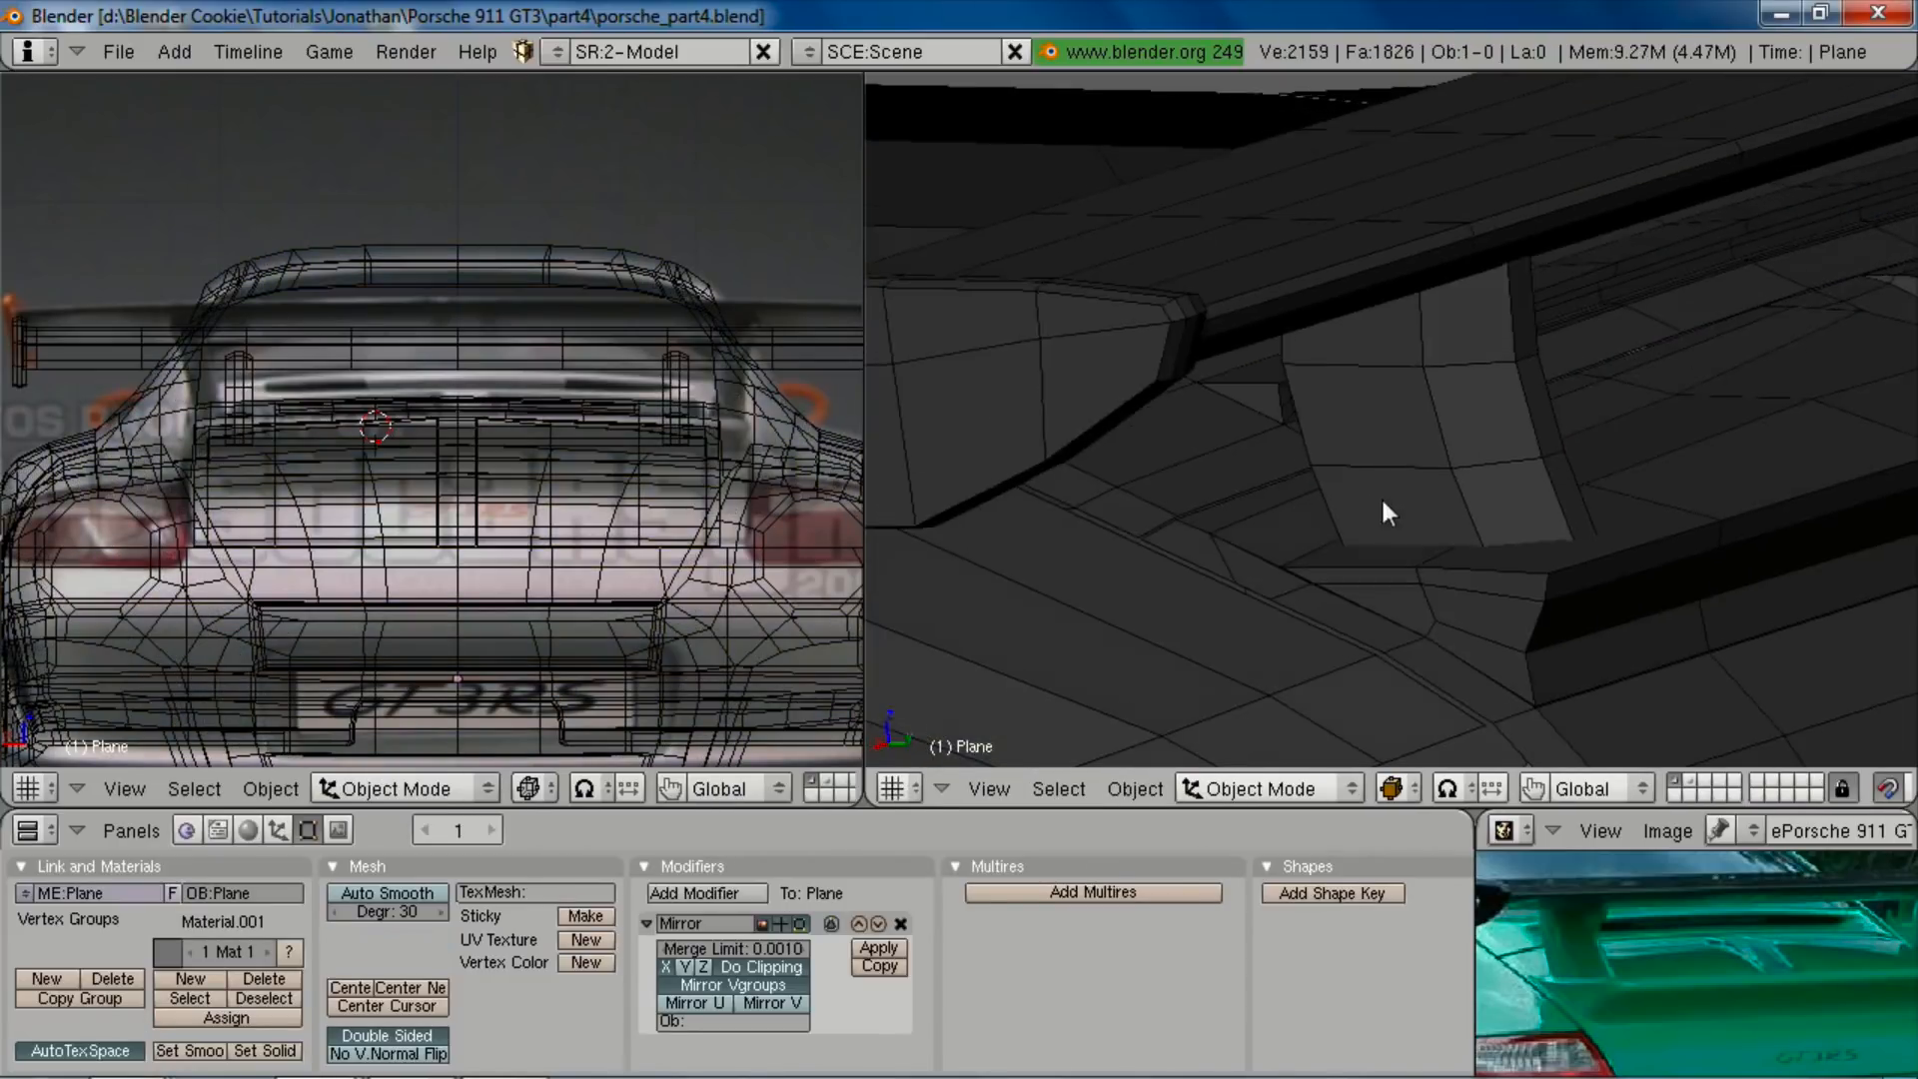
Step: Return to editing the mesh with nothing selected and switch to vertex selection at the vent recess's outer end
middle_drag(1382, 502, 1438, 458)
key(Tab)
middle_drag(1512, 361, 1502, 392)
scroll(1503, 393, up, 3)
key(a)
key(ctrl+Tab)
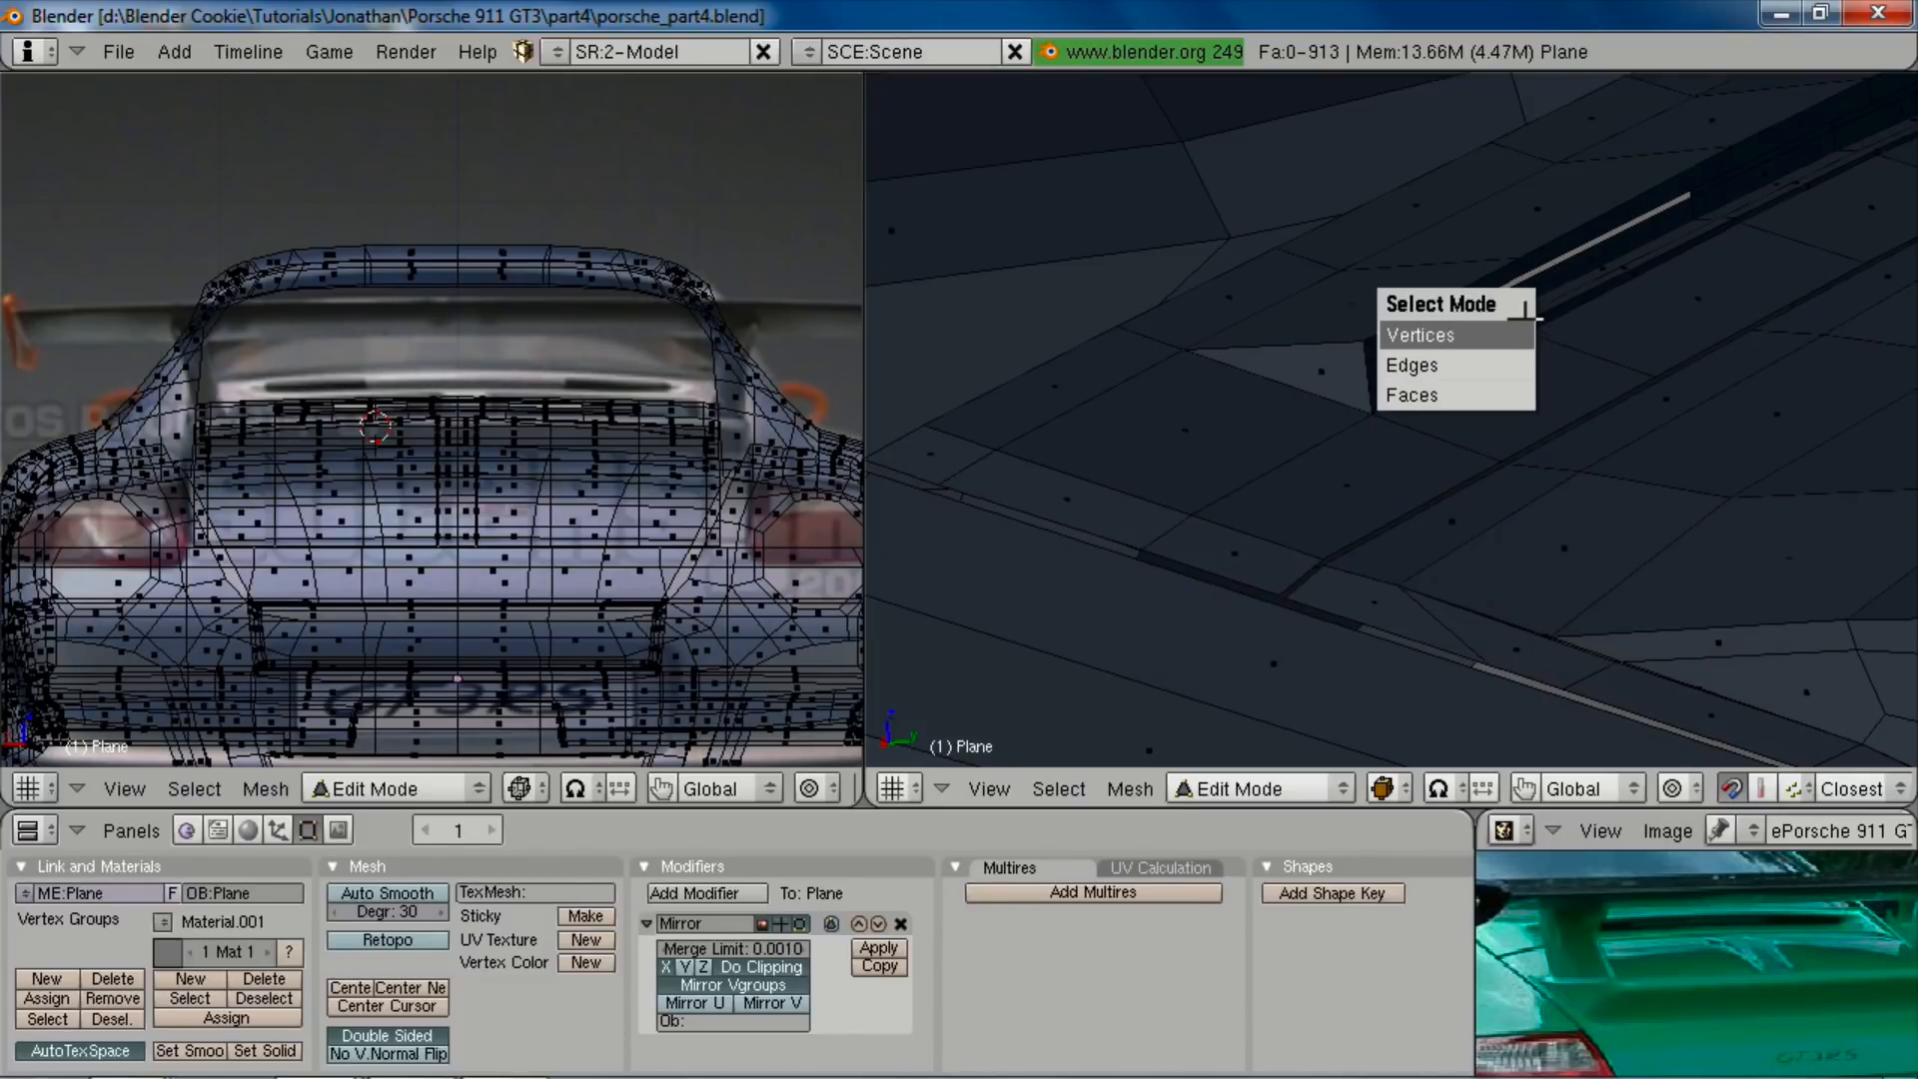
click(1526, 334)
middle_drag(1648, 510, 1327, 633)
scroll(1267, 438, up, 3)
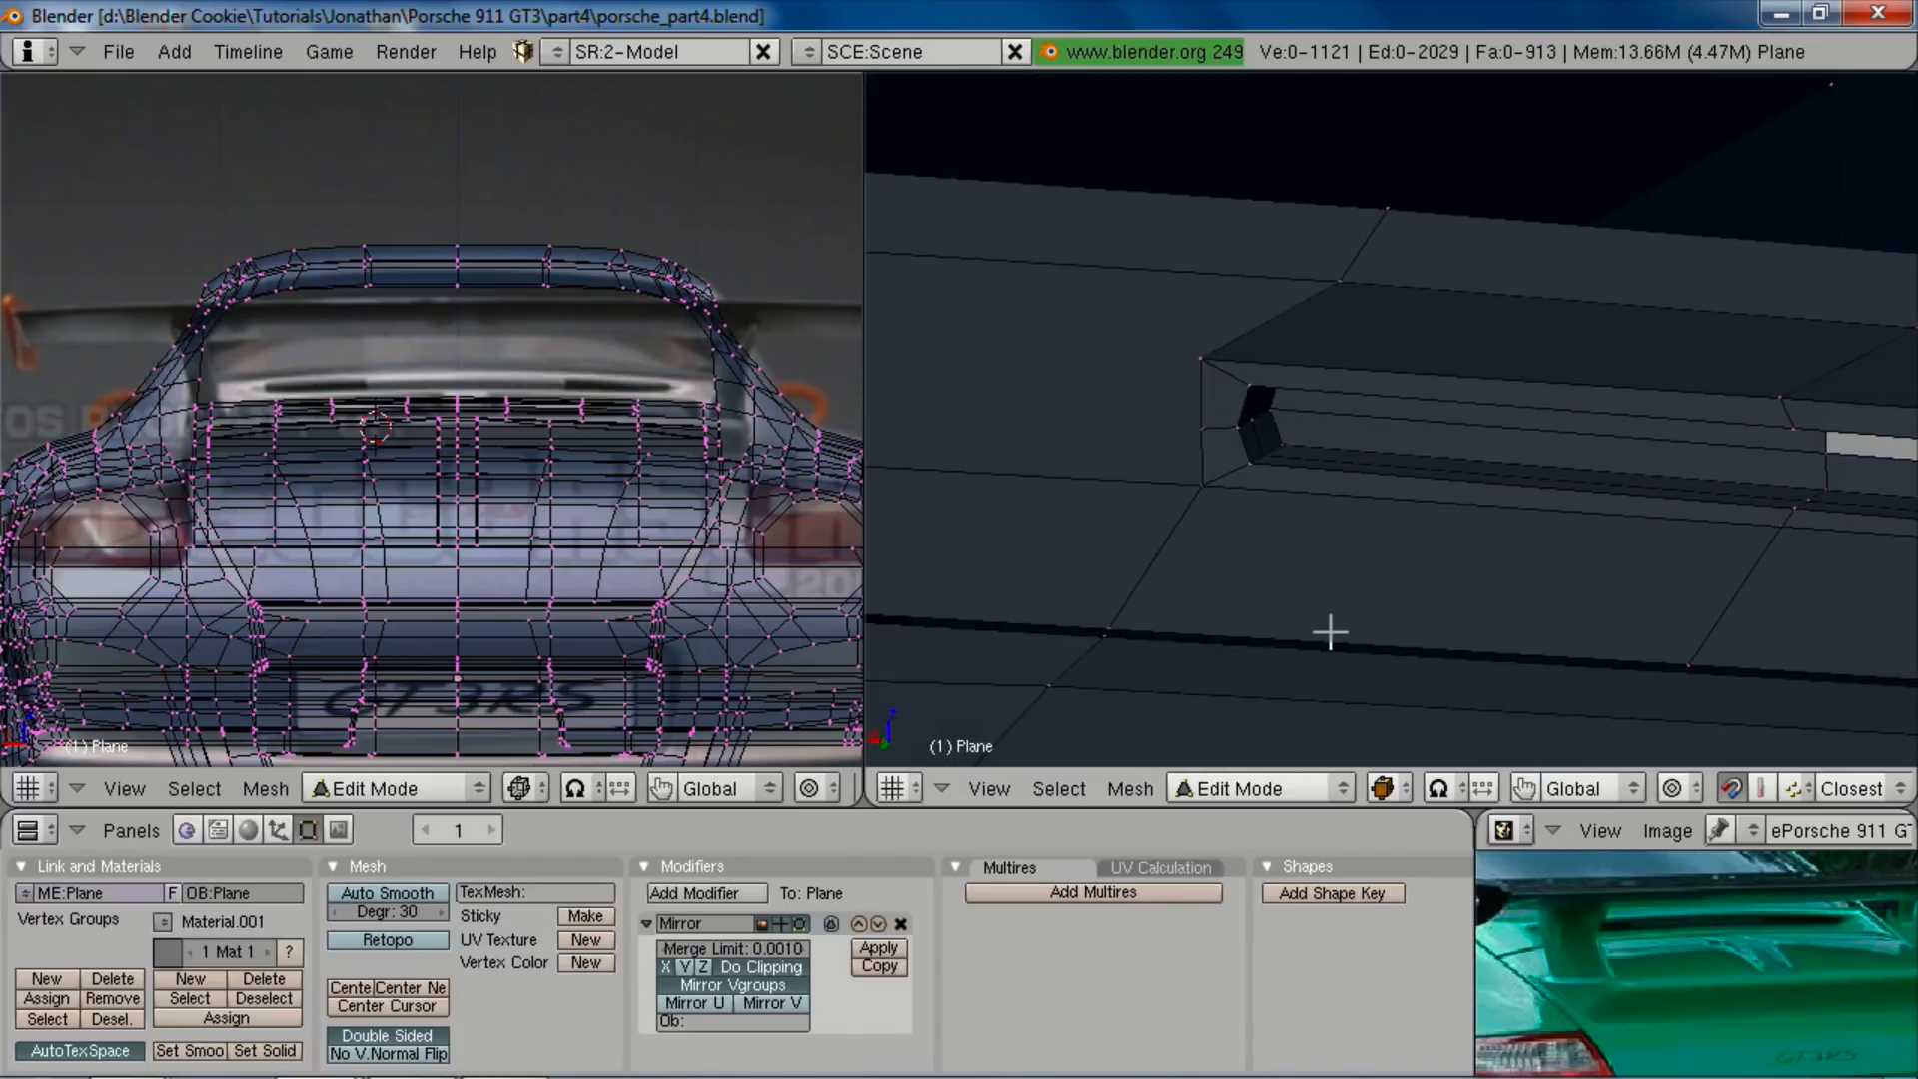
Step: Select the vertices along the vent recess's lower side in wireframe side view and try moving them along Y
key(z)
key(b)
drag(1237, 437, 1351, 485)
key(KP_3)
scroll(1344, 501, down, 6)
shift+middle_drag(1567, 526, 1288, 596)
scroll(1288, 595, up, 5)
shift+middle_drag(1568, 484, 1205, 501)
scroll(1206, 501, up, 7)
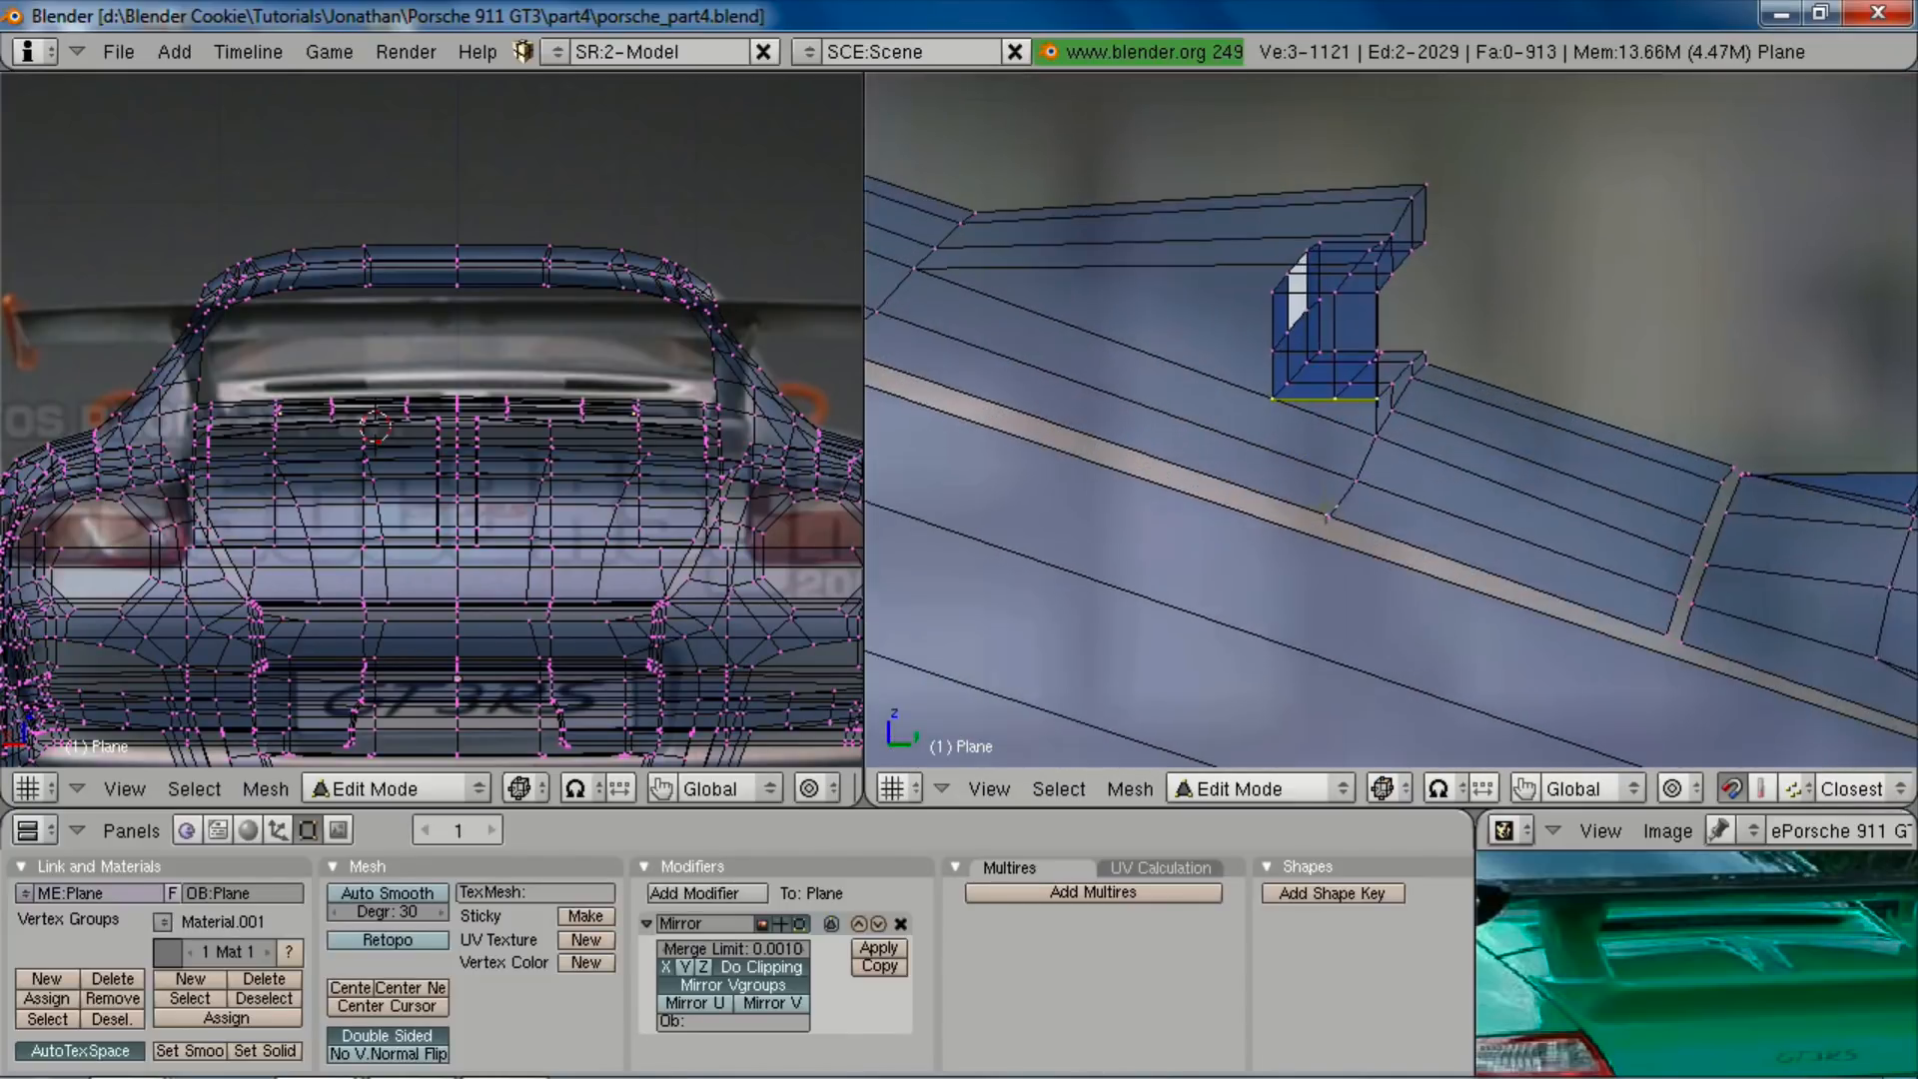
key(b)
drag(1167, 339, 1262, 378)
drag(1431, 382, 1430, 382)
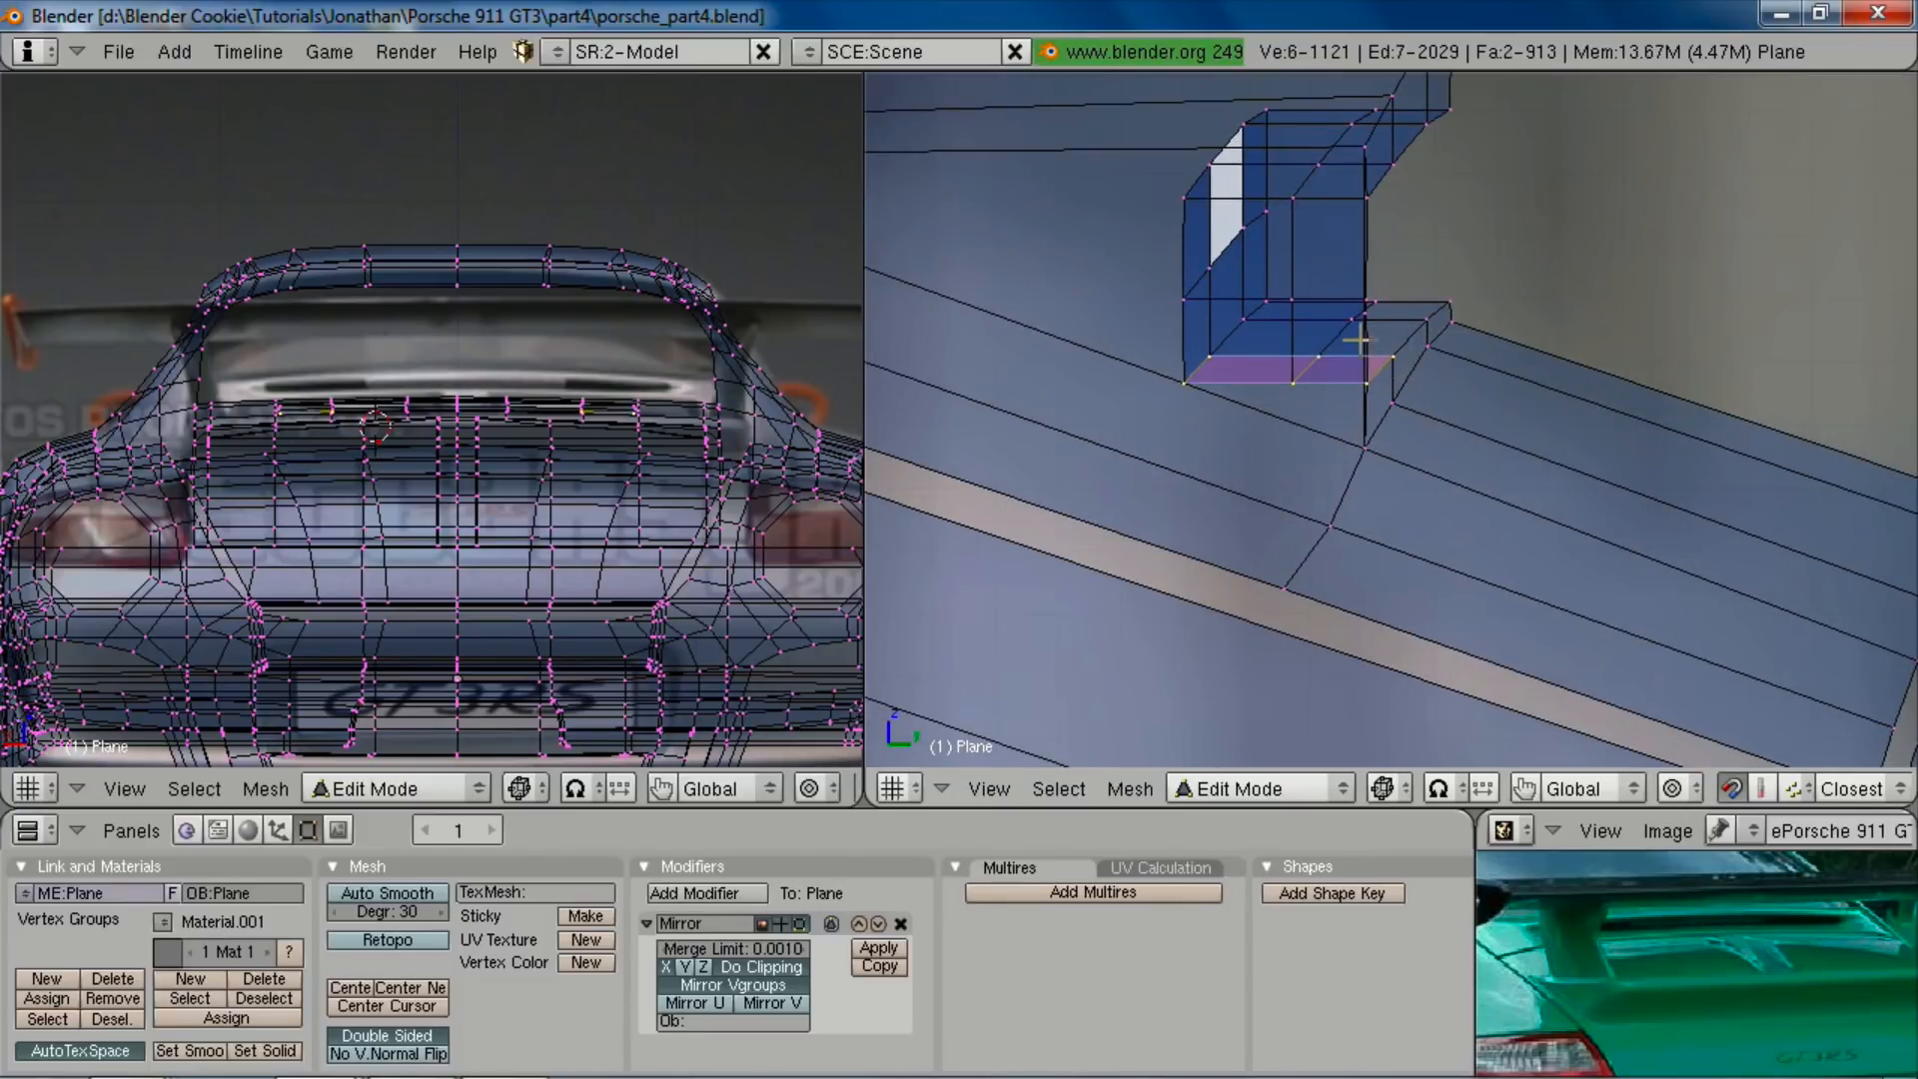
drag(1234, 288, 1458, 340)
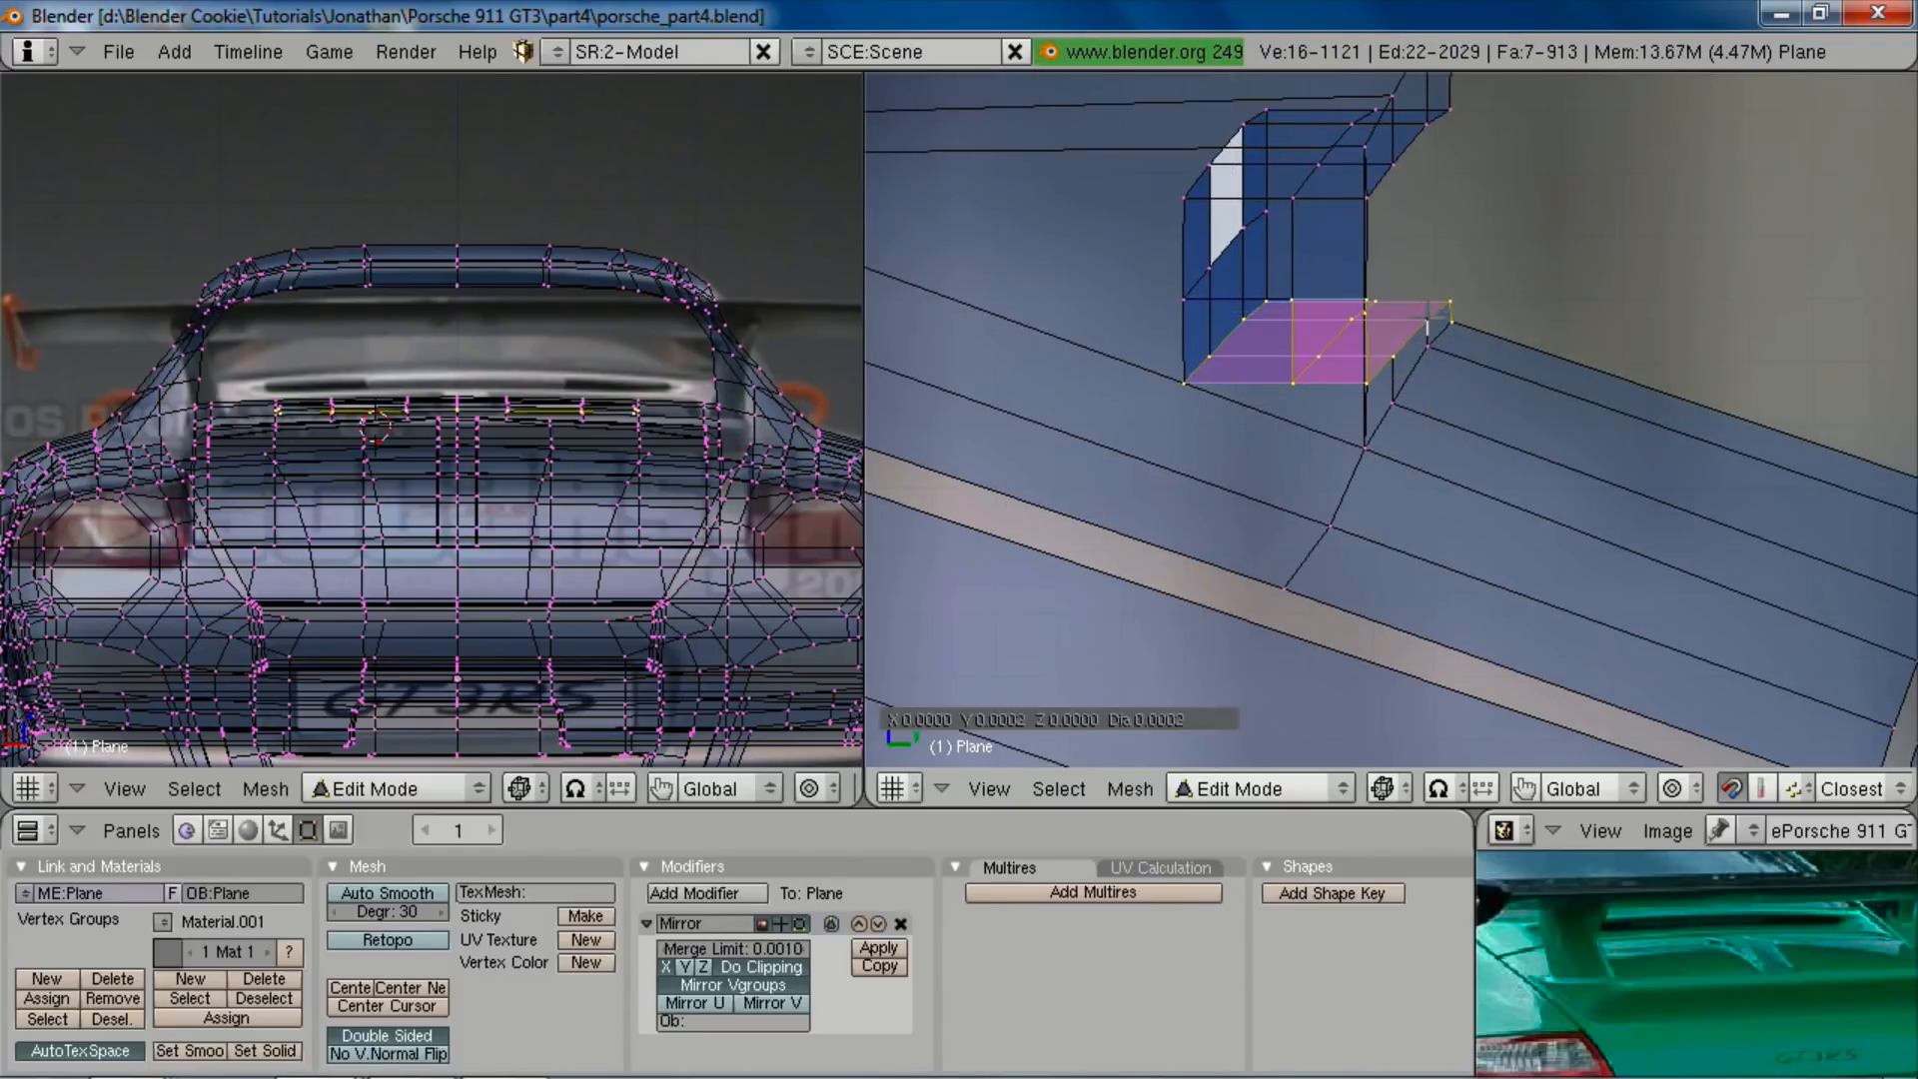
drag(1245, 267, 1365, 288)
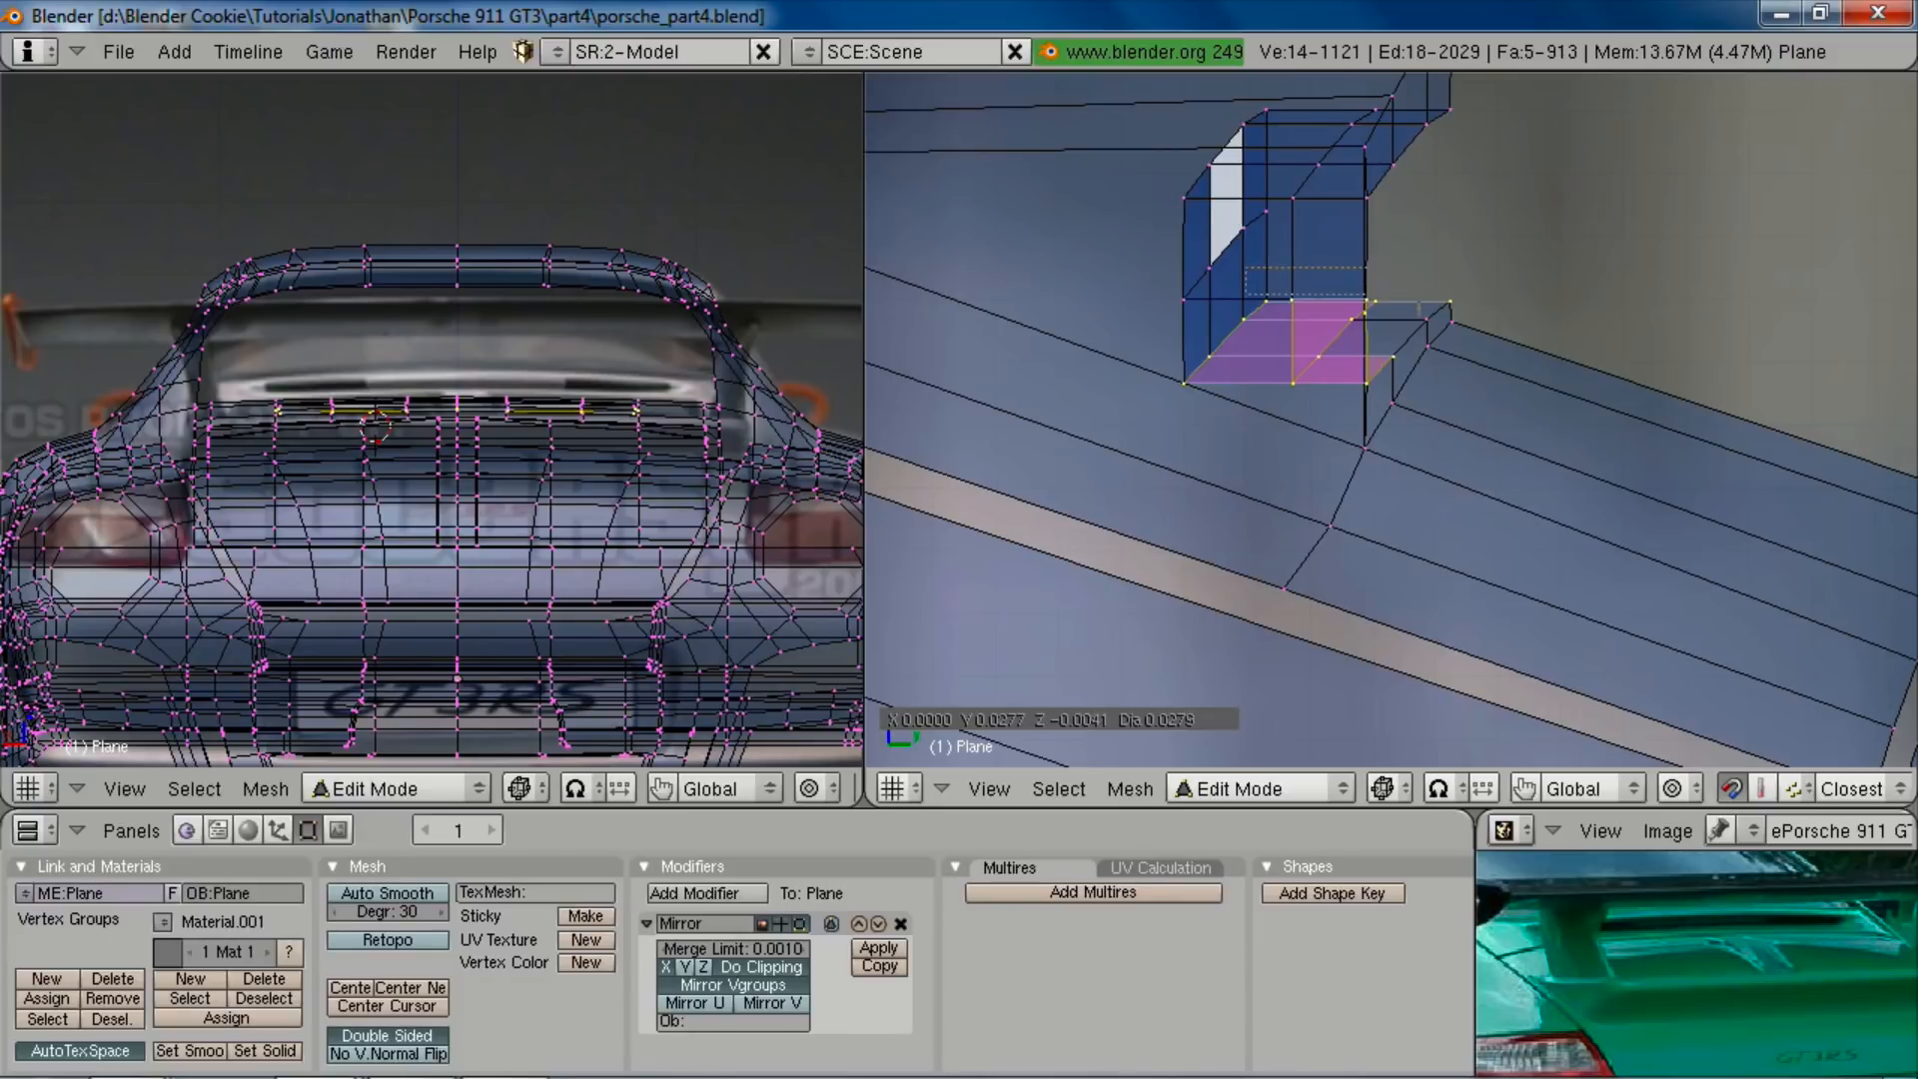
right_drag(1365, 302, 1390, 313)
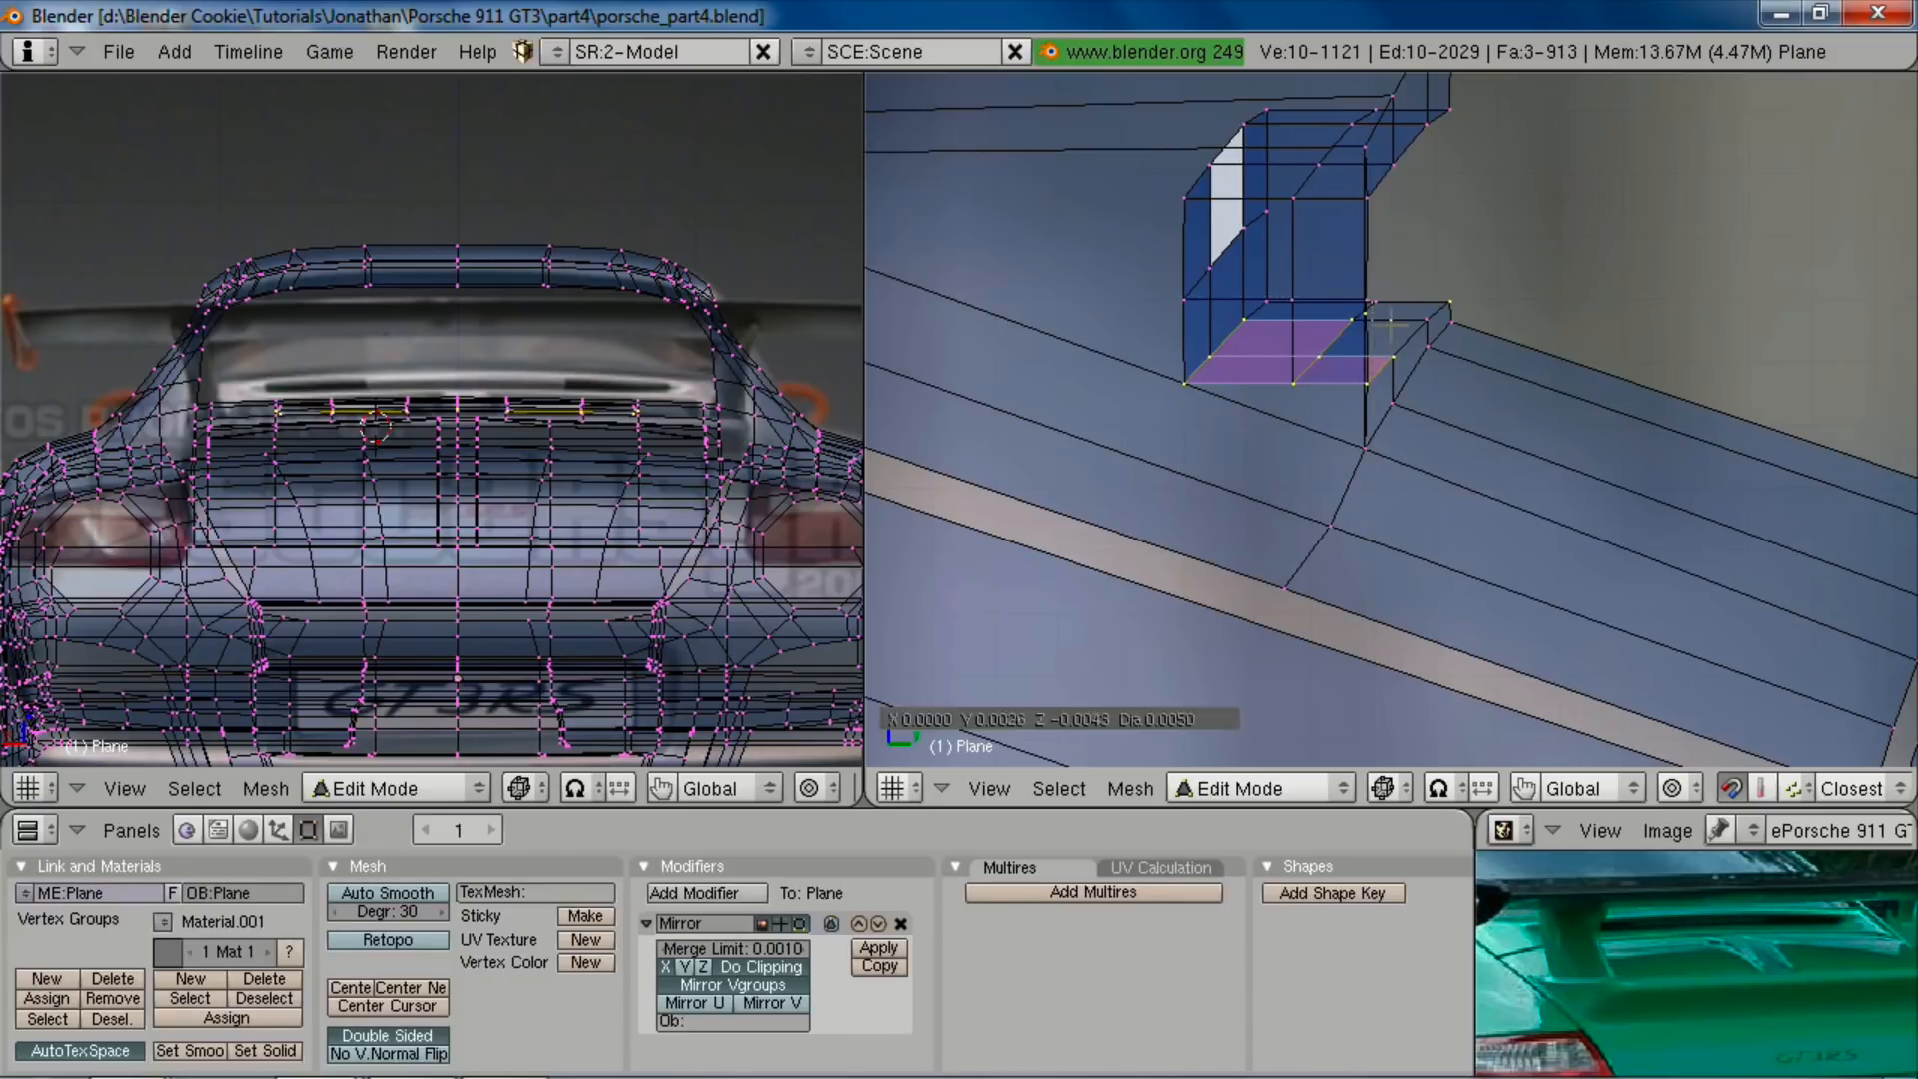
drag(1424, 321, 1424, 321)
key(b)
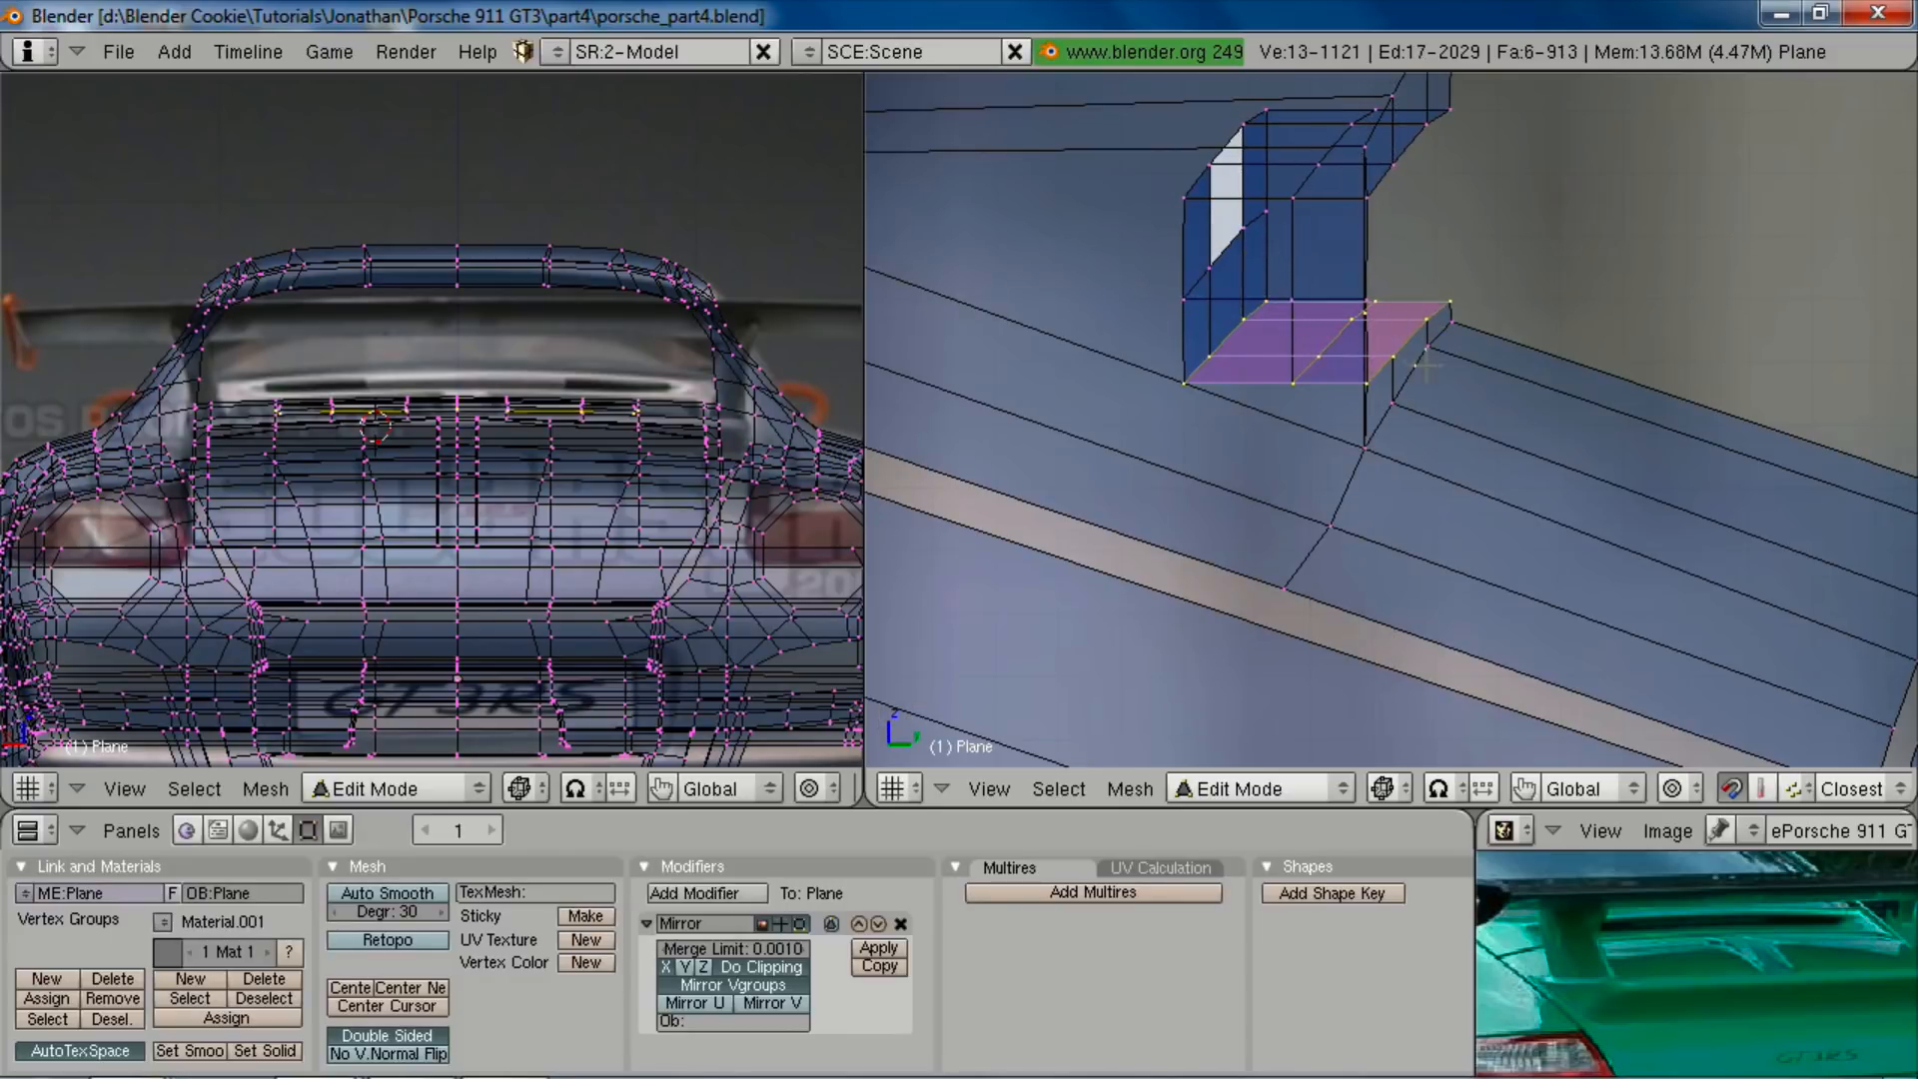
key(z)
key(g)
key(y)
right_click(1405, 364)
Step: Deselect the extra vertex and shift the recess's lower vertices slightly forward and down in the side view
key(z)
key(b)
drag(1286, 292, 1307, 323)
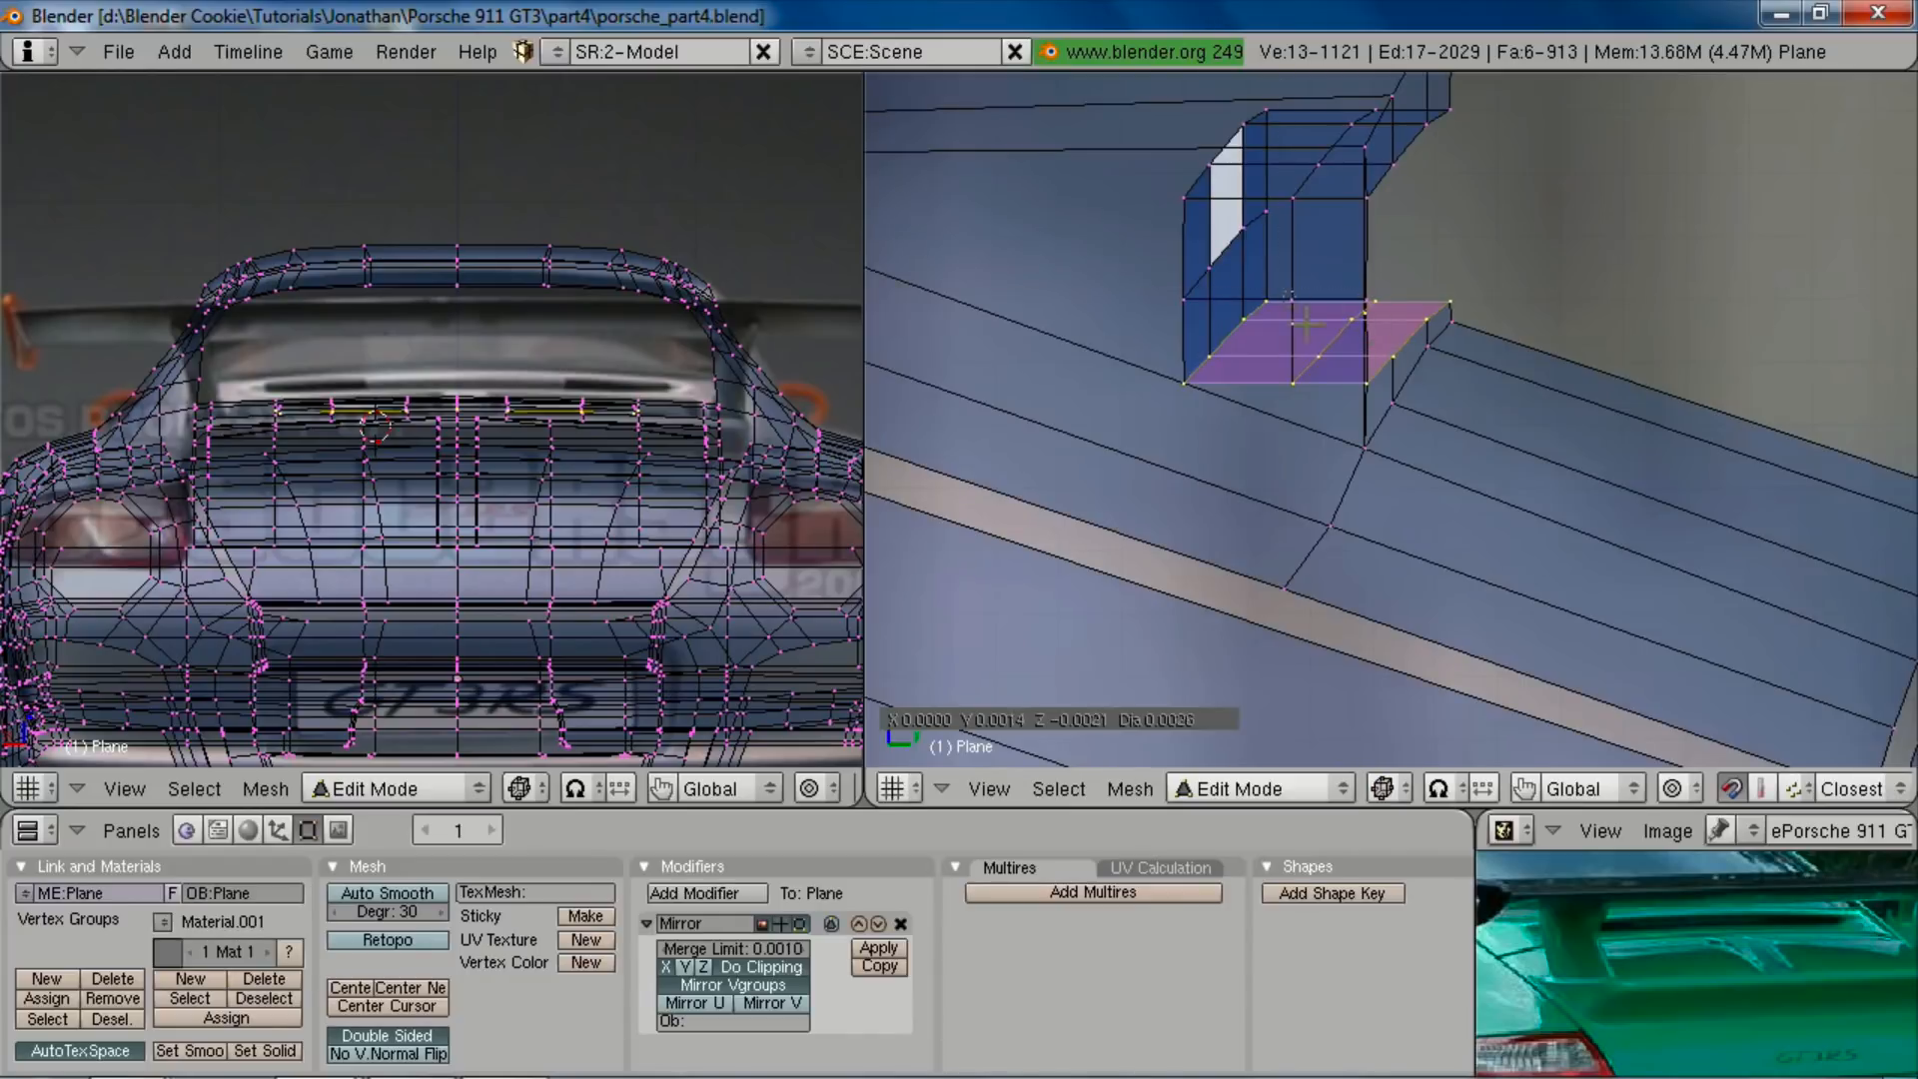
key(g)
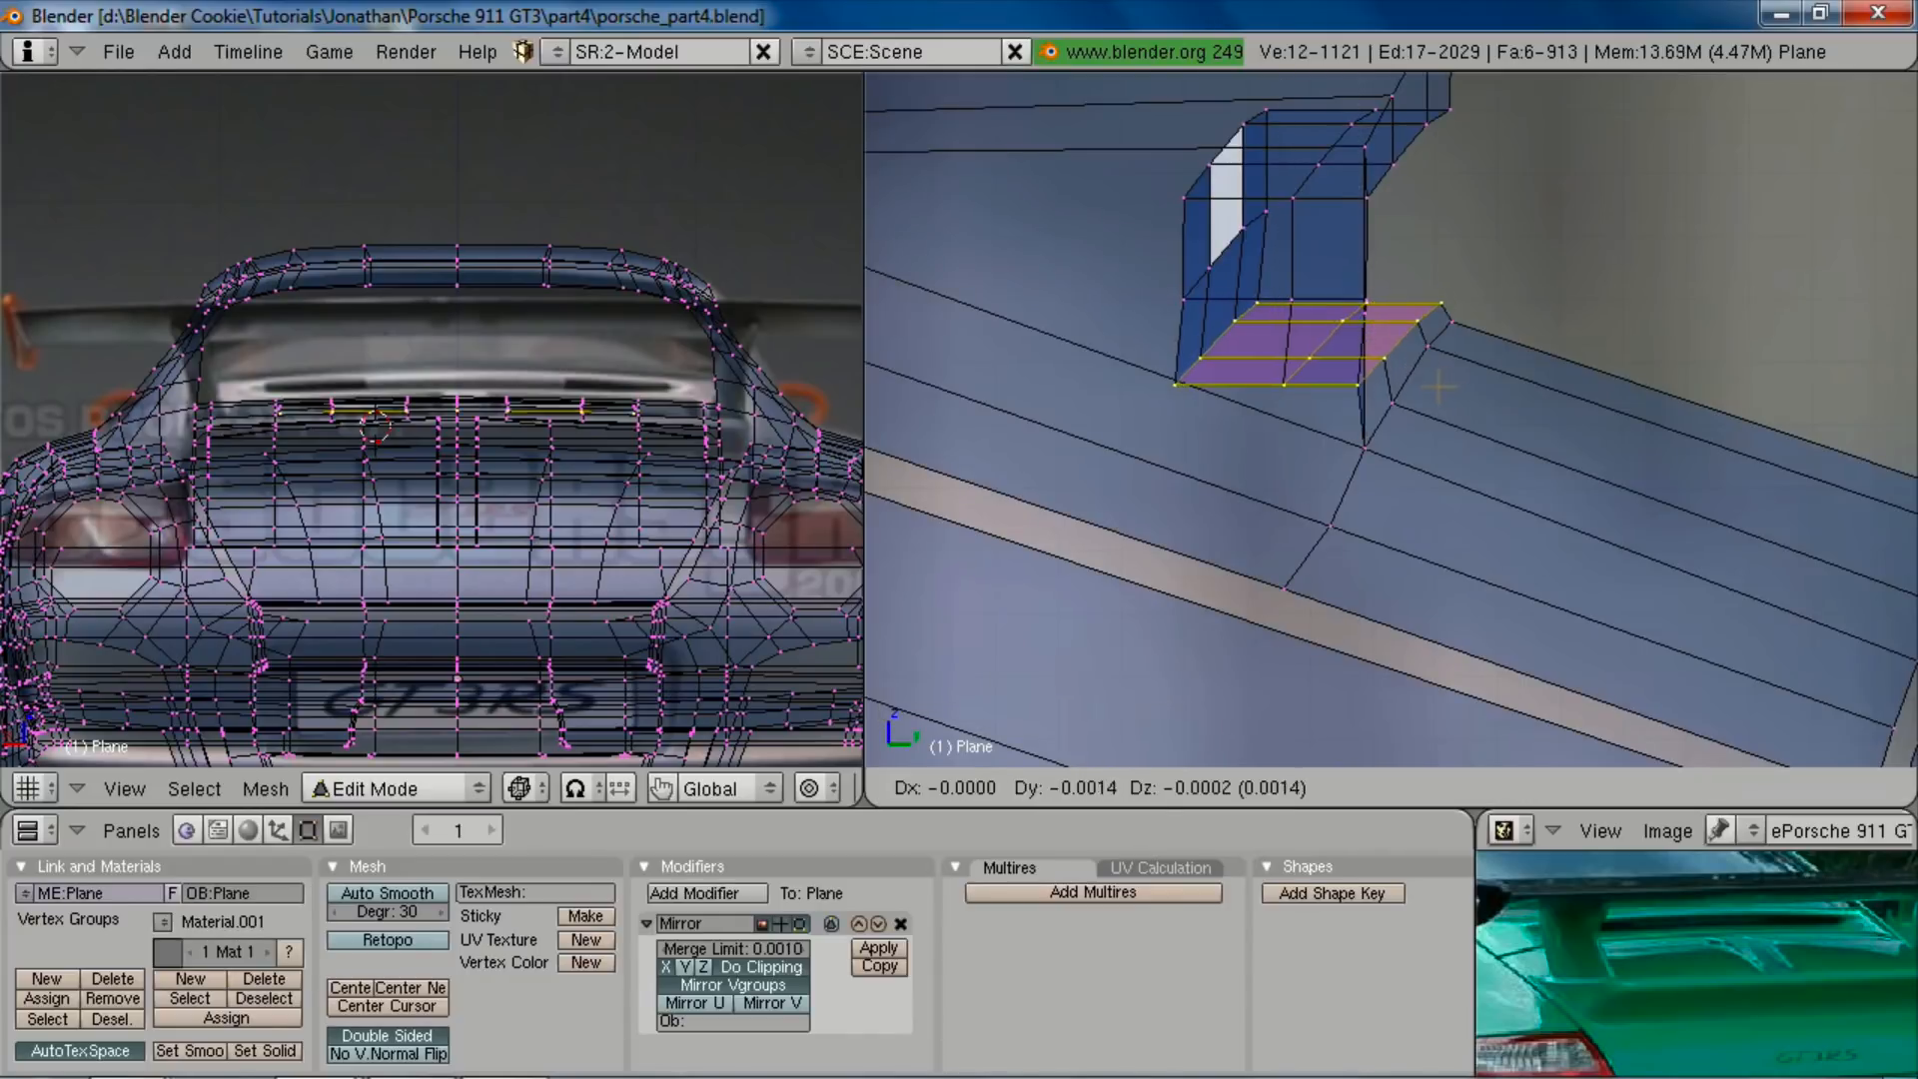
click(1415, 369)
key(g)
key(z)
click(1417, 378)
key(z)
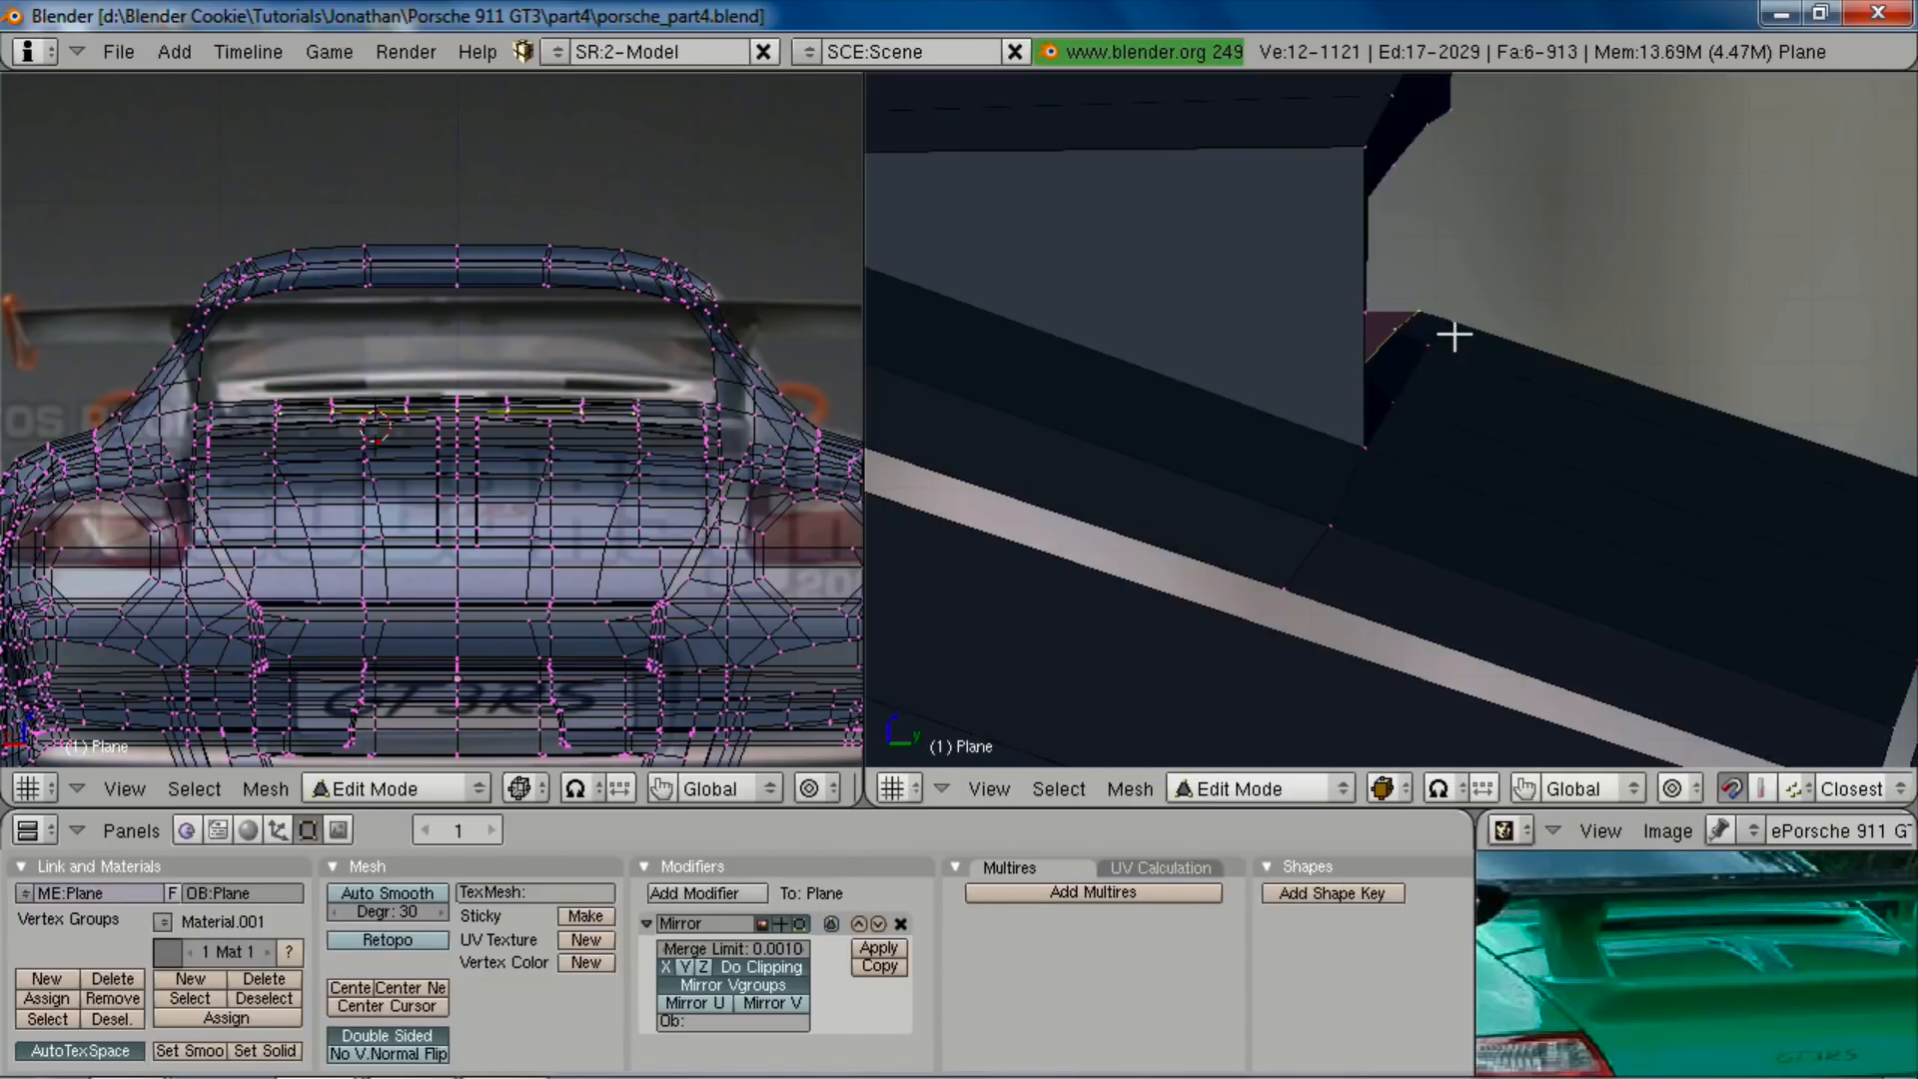
key(g)
click(1475, 360)
Step: Reduce the selection to the six vertices at the recess floor's outer end and lower them about 0.0025 along Z
key(z)
middle_drag(1475, 361, 1506, 445)
key(z)
scroll(1518, 440, down, 4)
key(z)
key(z)
key(b)
drag(1519, 351, 1700, 428)
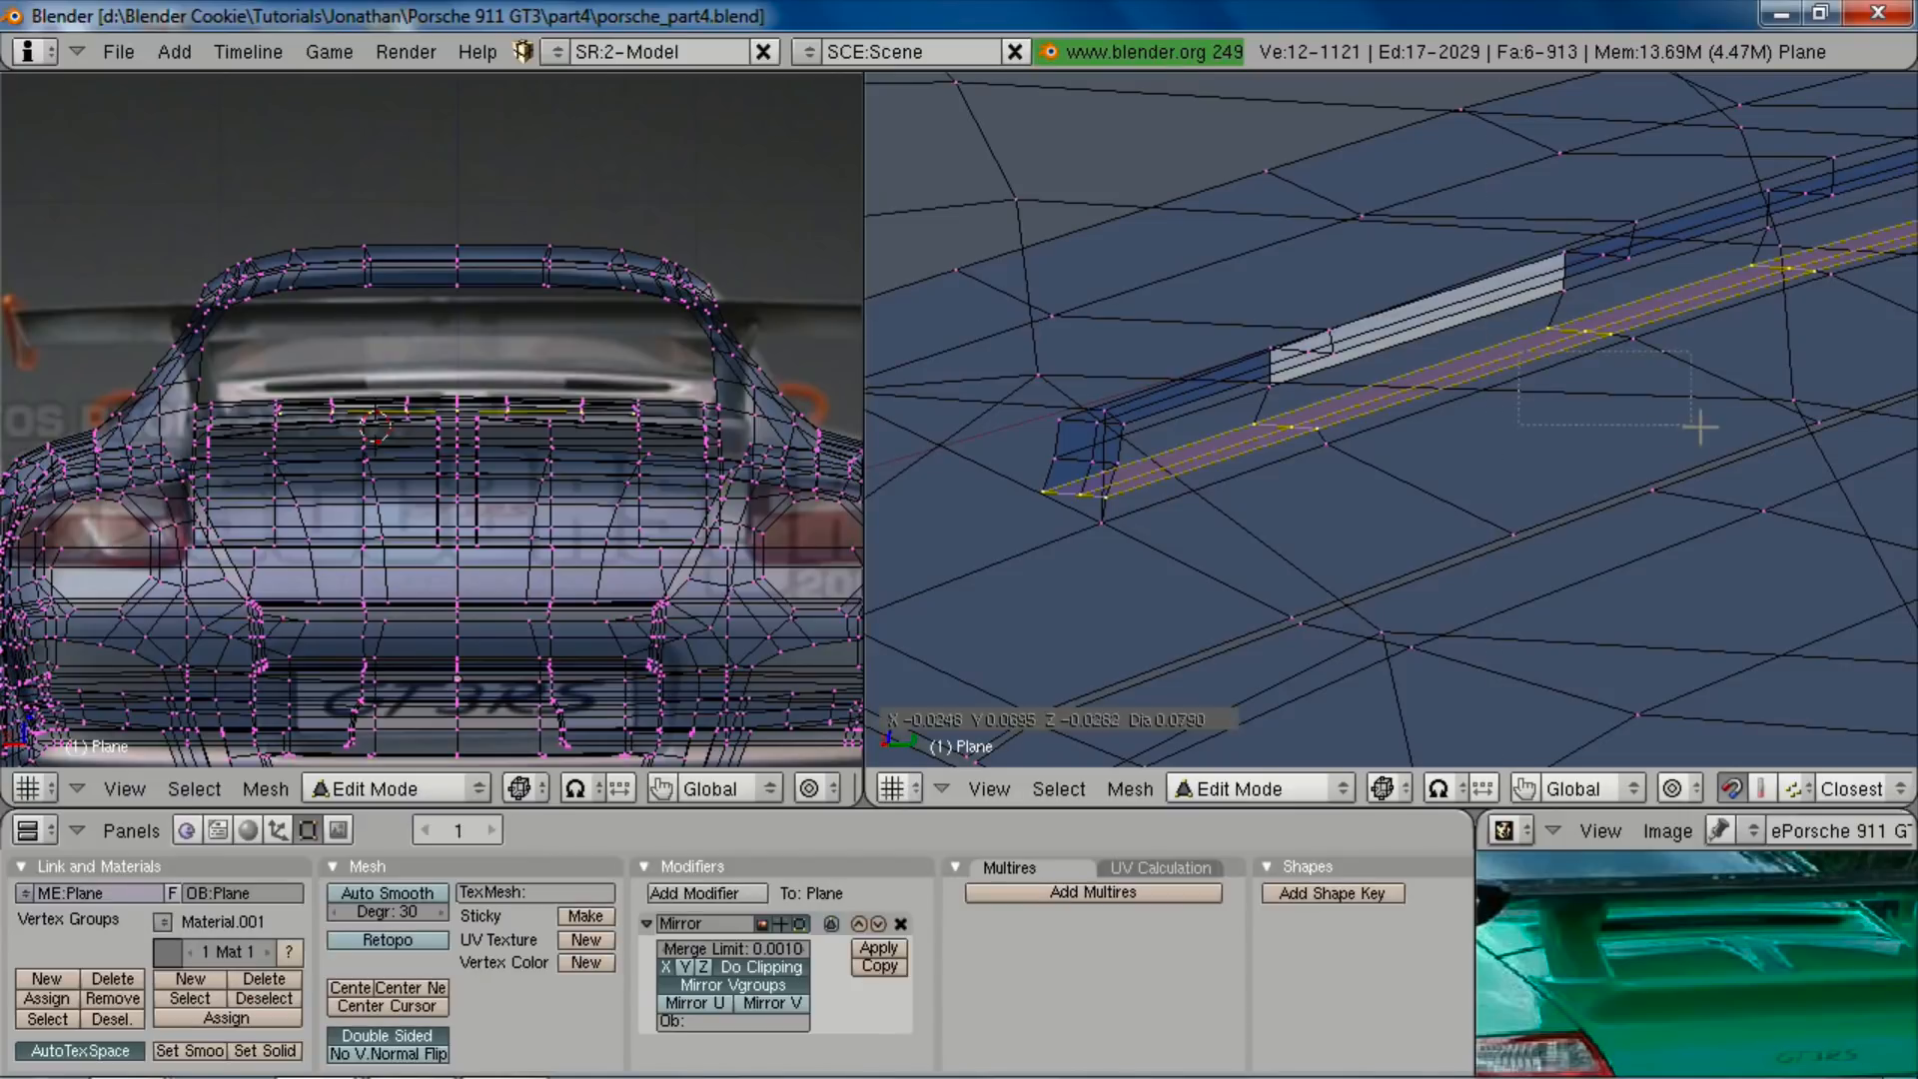
key(b)
right_drag(1528, 222, 1853, 444)
key(z)
key(z)
key(b)
right_drag(1658, 250, 1882, 391)
shift+middle_drag(1489, 445, 1611, 414)
scroll(1611, 414, up, 3)
key(z)
key(g)
key(z)
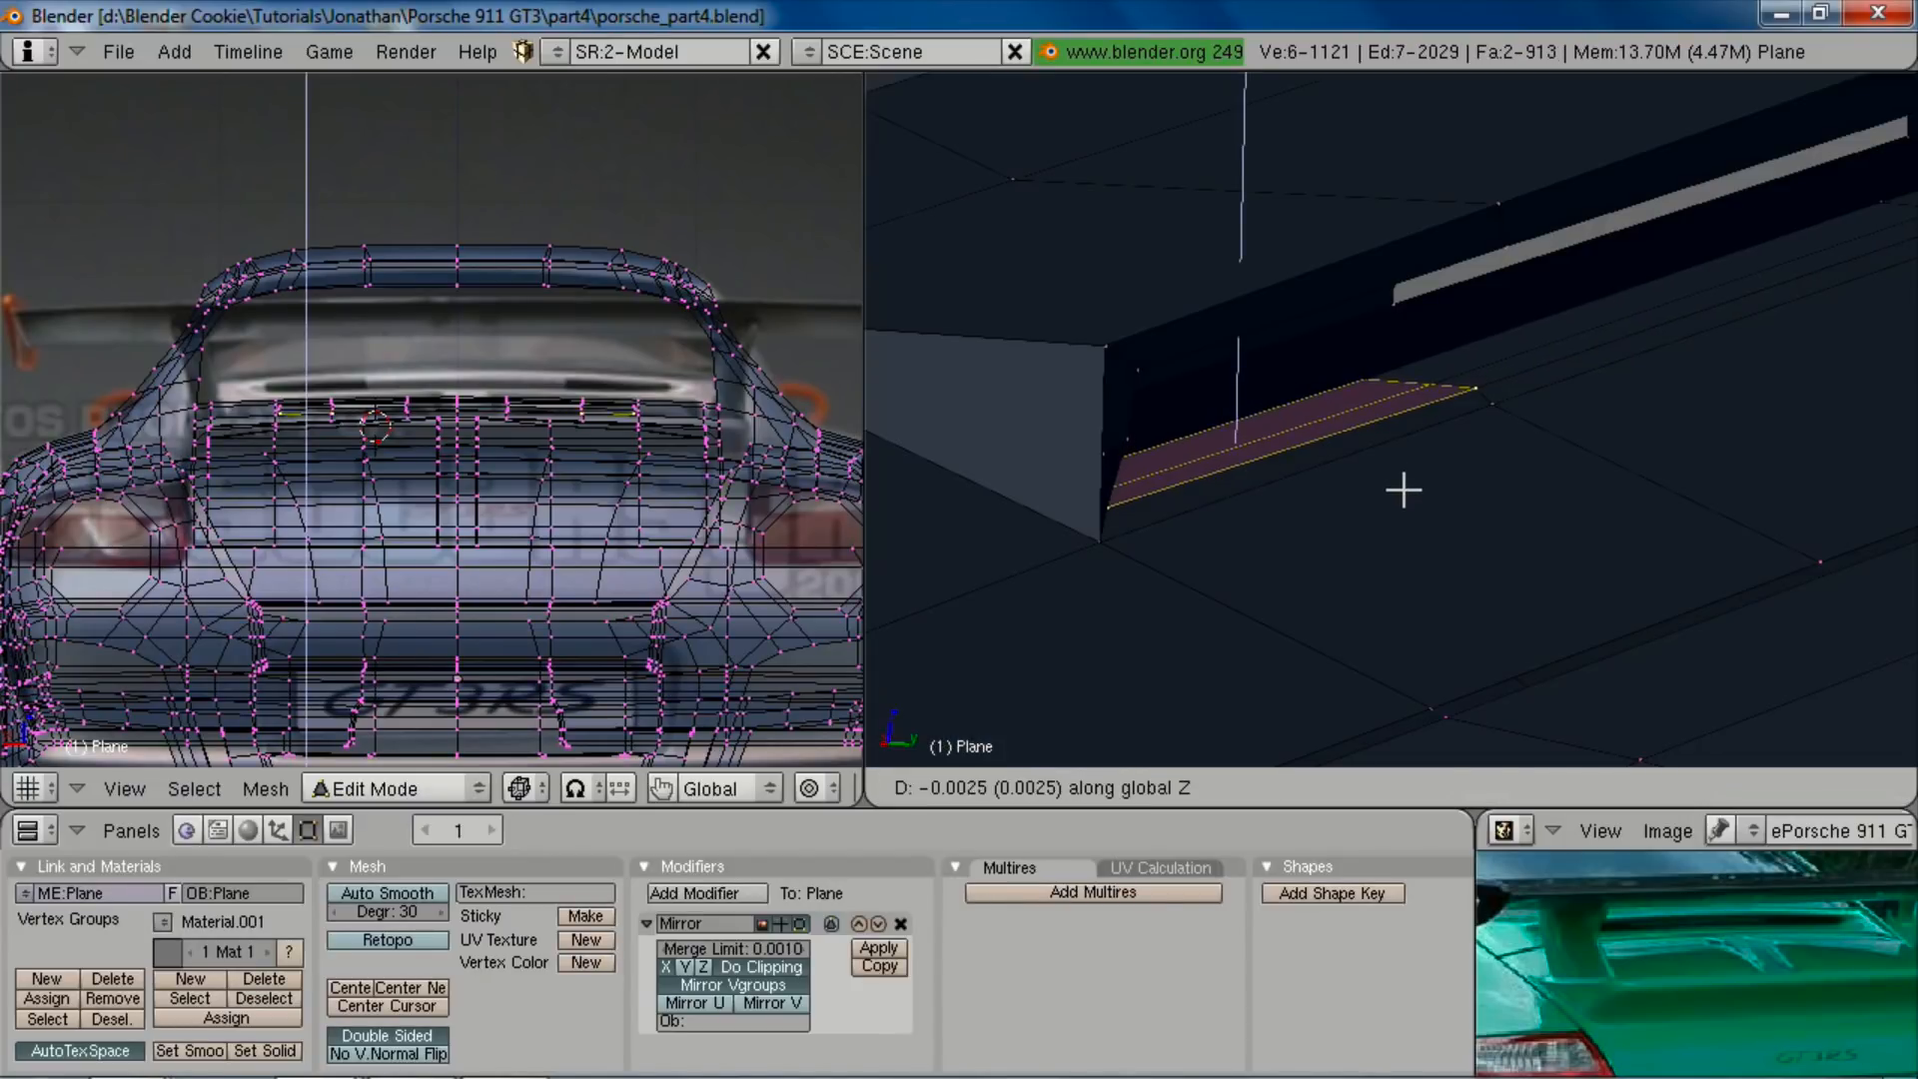
click(1412, 495)
Step: Nudge the outer-end floor vertices up about 0.0009 along Z in the side view
middle_drag(1432, 496, 1378, 516)
key(KP_3)
key(z)
scroll(1376, 513, down, 5)
scroll(1362, 500, up, 1)
shift+middle_drag(1056, 478, 1407, 221)
scroll(1406, 222, up, 2)
scroll(1406, 222, up, 3)
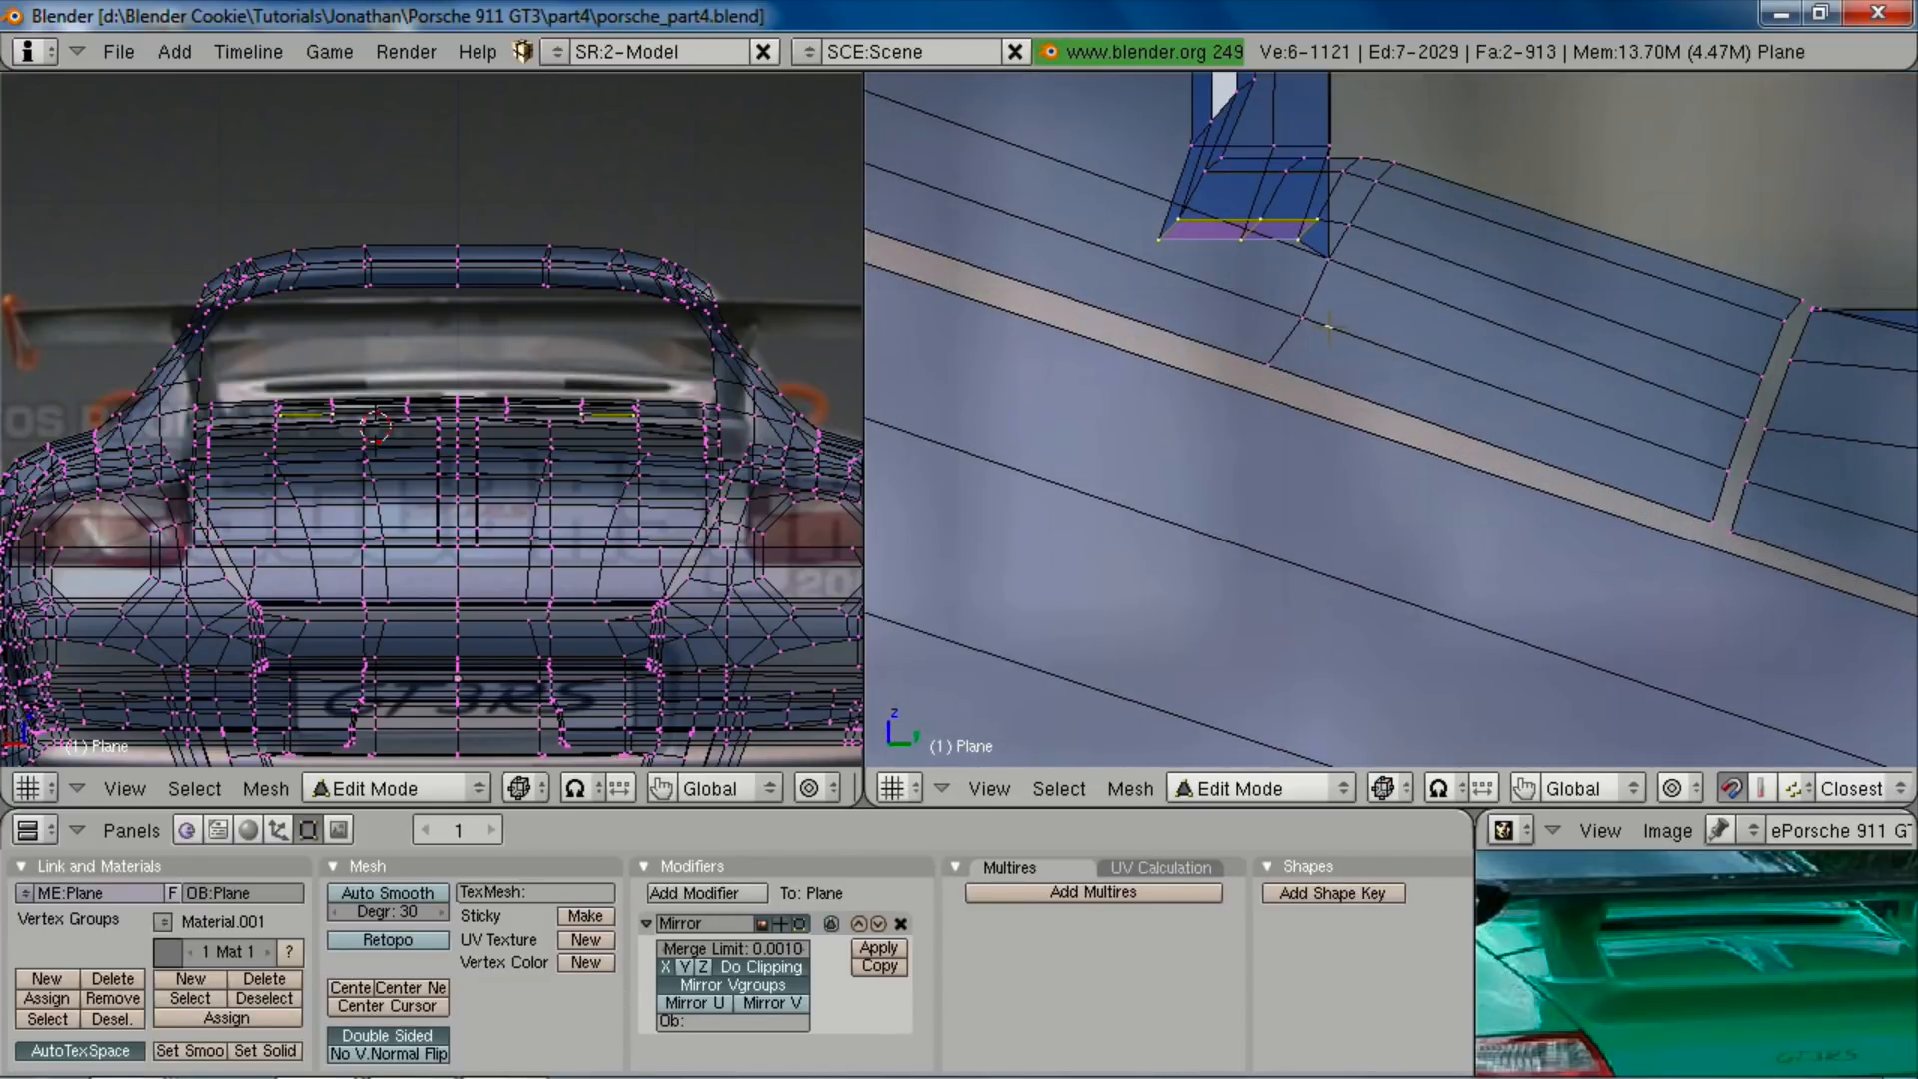
key(g)
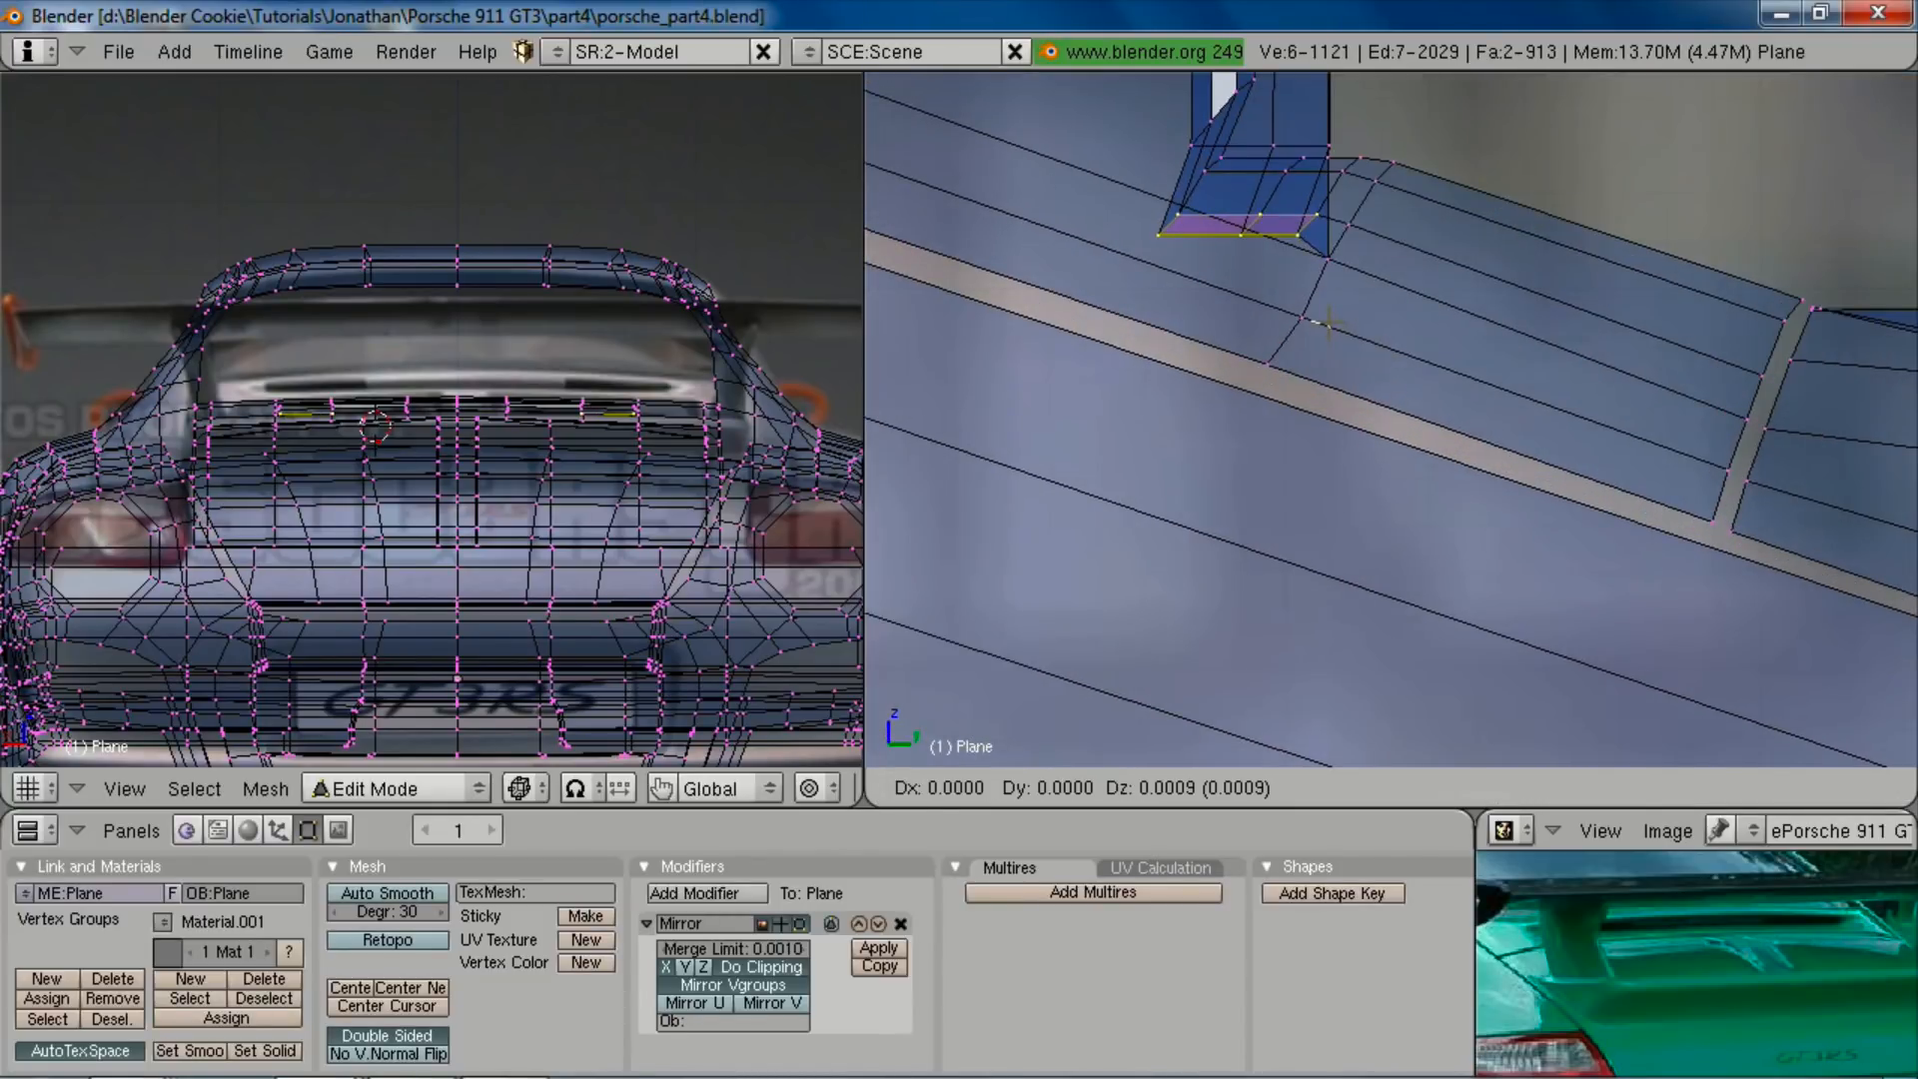
right_click(1327, 321)
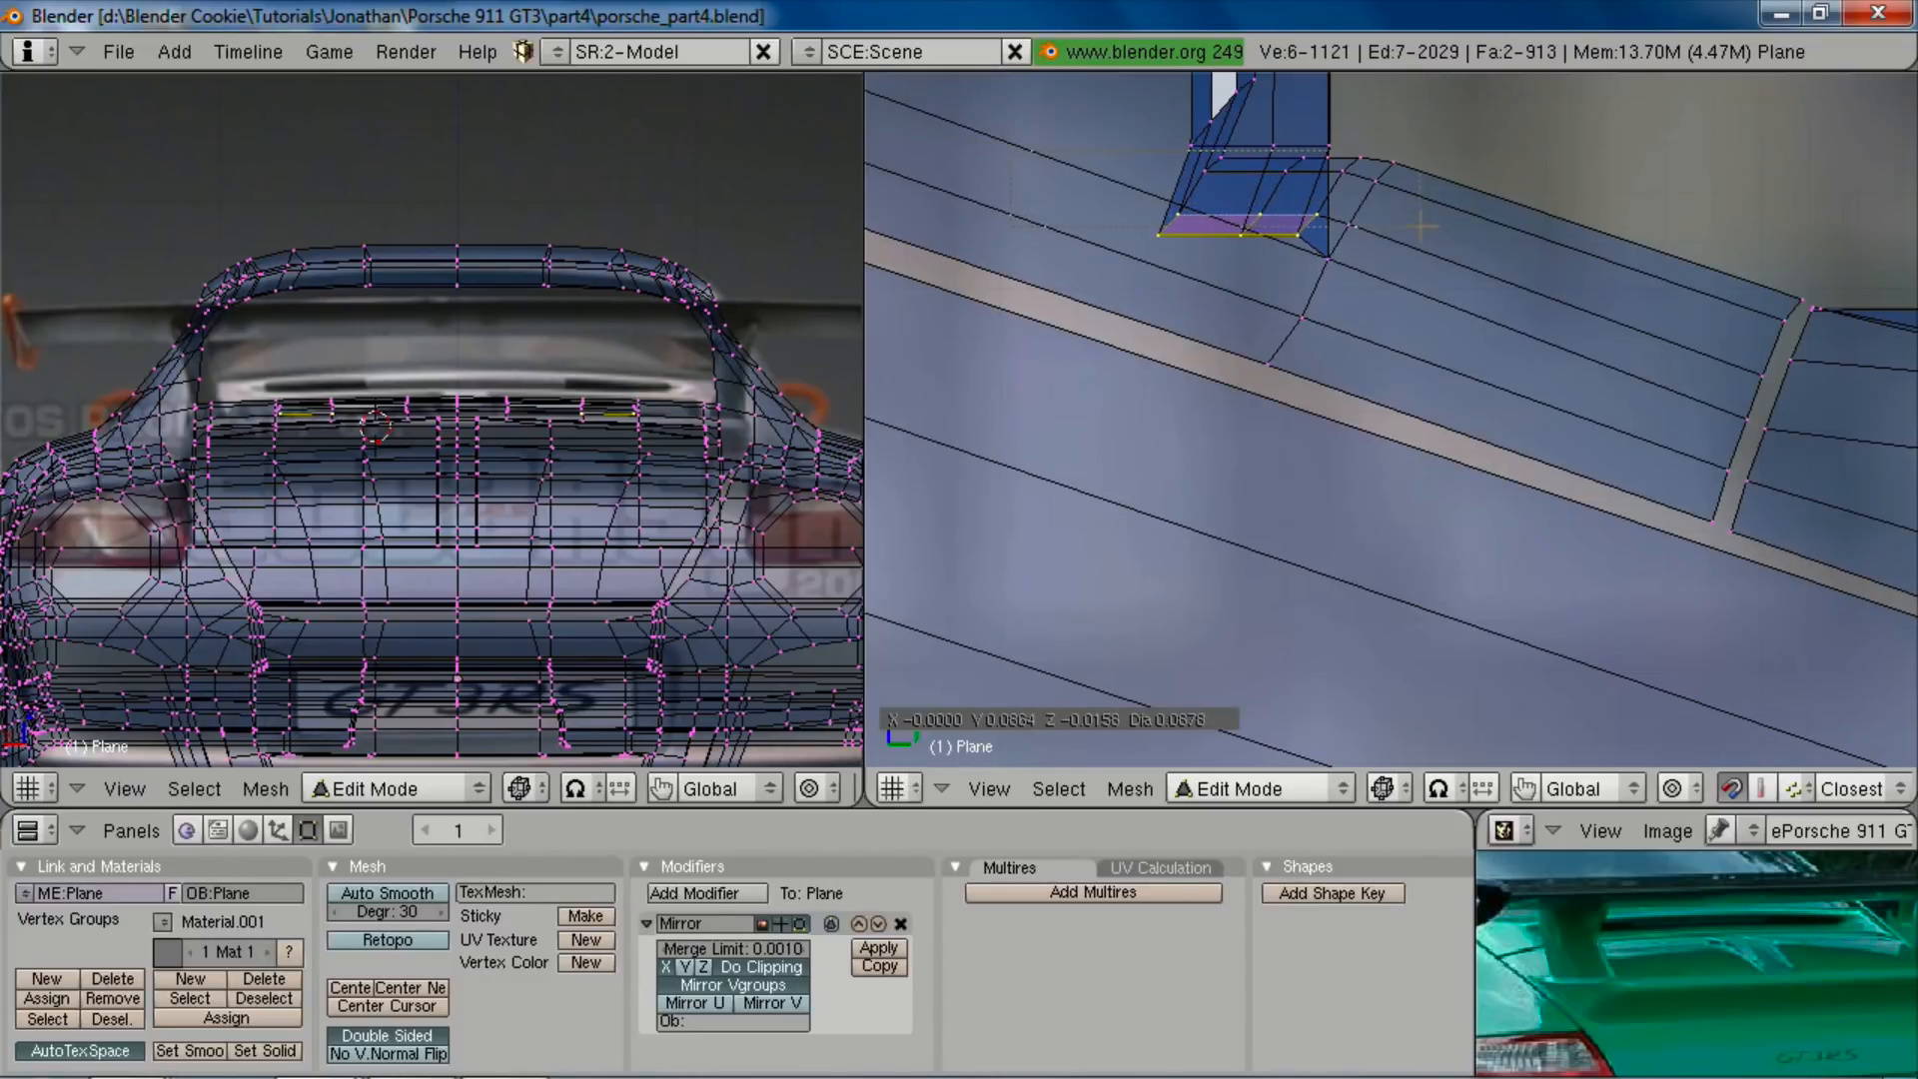
Step: Select the three outermost floor vertices of the vent recess and shift them slightly forward and down
alt+right_click(1333, 249)
key(g)
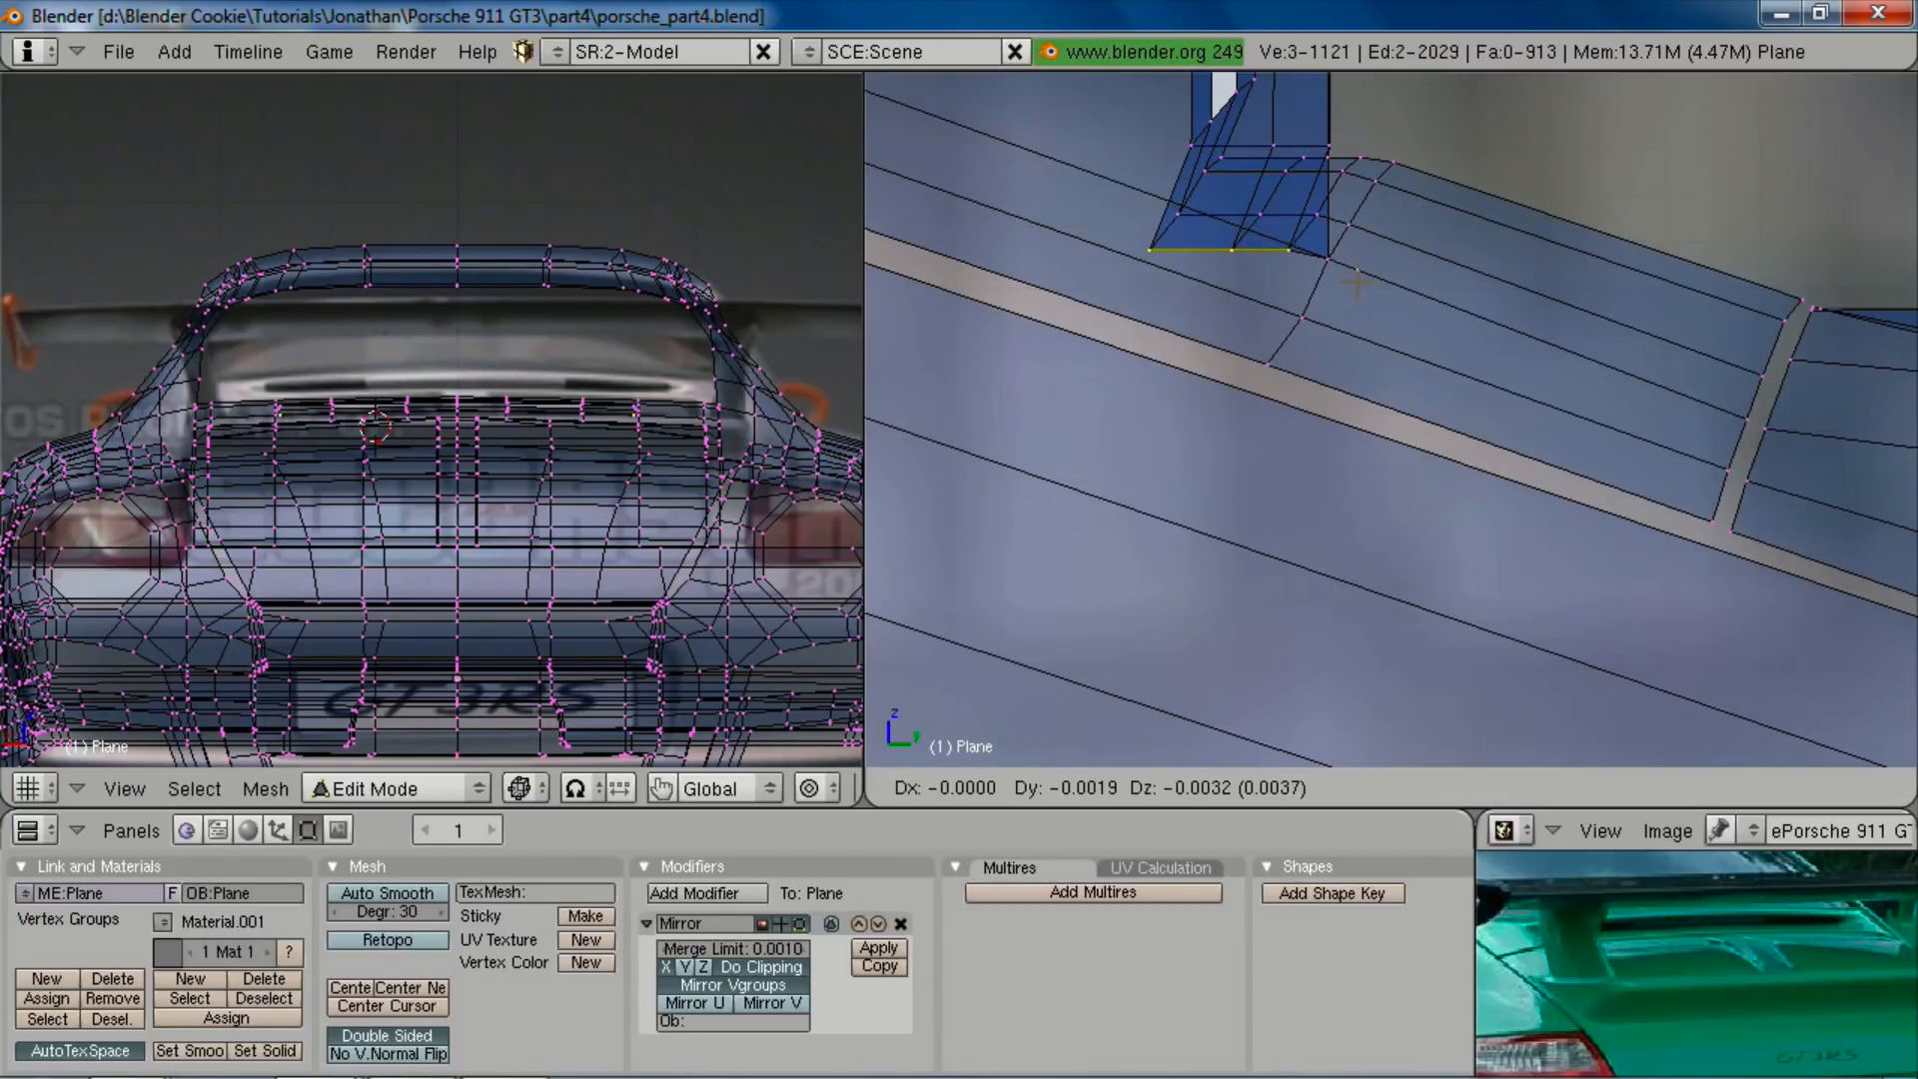
click(1356, 283)
Step: Move the three outermost floor vertices along X toward the car's centre to slant the recess's end
mouse_move(1356, 283)
middle_down()
mouse_move(1336, 380)
mouse_move(1331, 273)
mouse_move(1305, 527)
mouse_move(1271, 523)
middle_up()
key(z)
key(z)
key(g)
key(x)
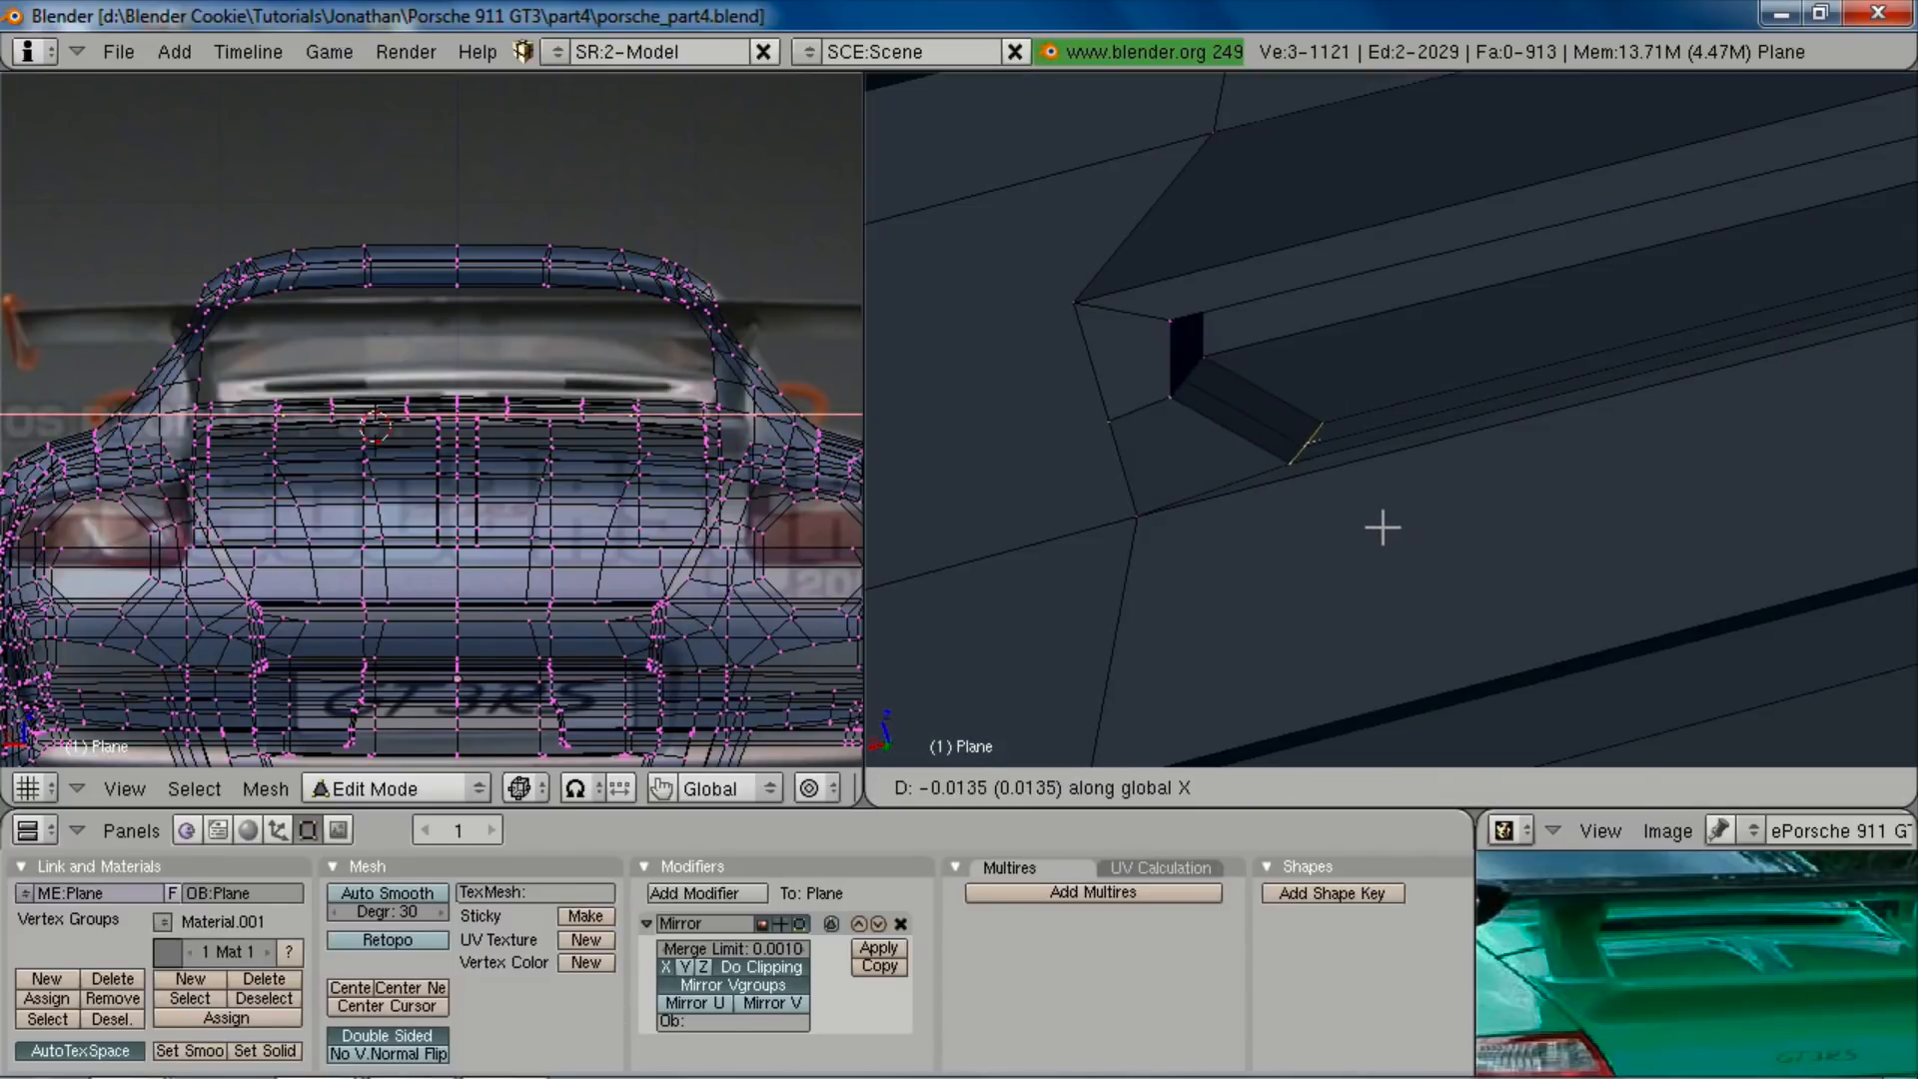
click(1324, 512)
key(z)
key(z)
key(g)
key(x)
click(1340, 518)
Step: Deselect the rearmost of the three vertices and move the other two farther inward along X
key(z)
shift+right_click(1286, 474)
key(z)
key(g)
key(x)
click(1381, 499)
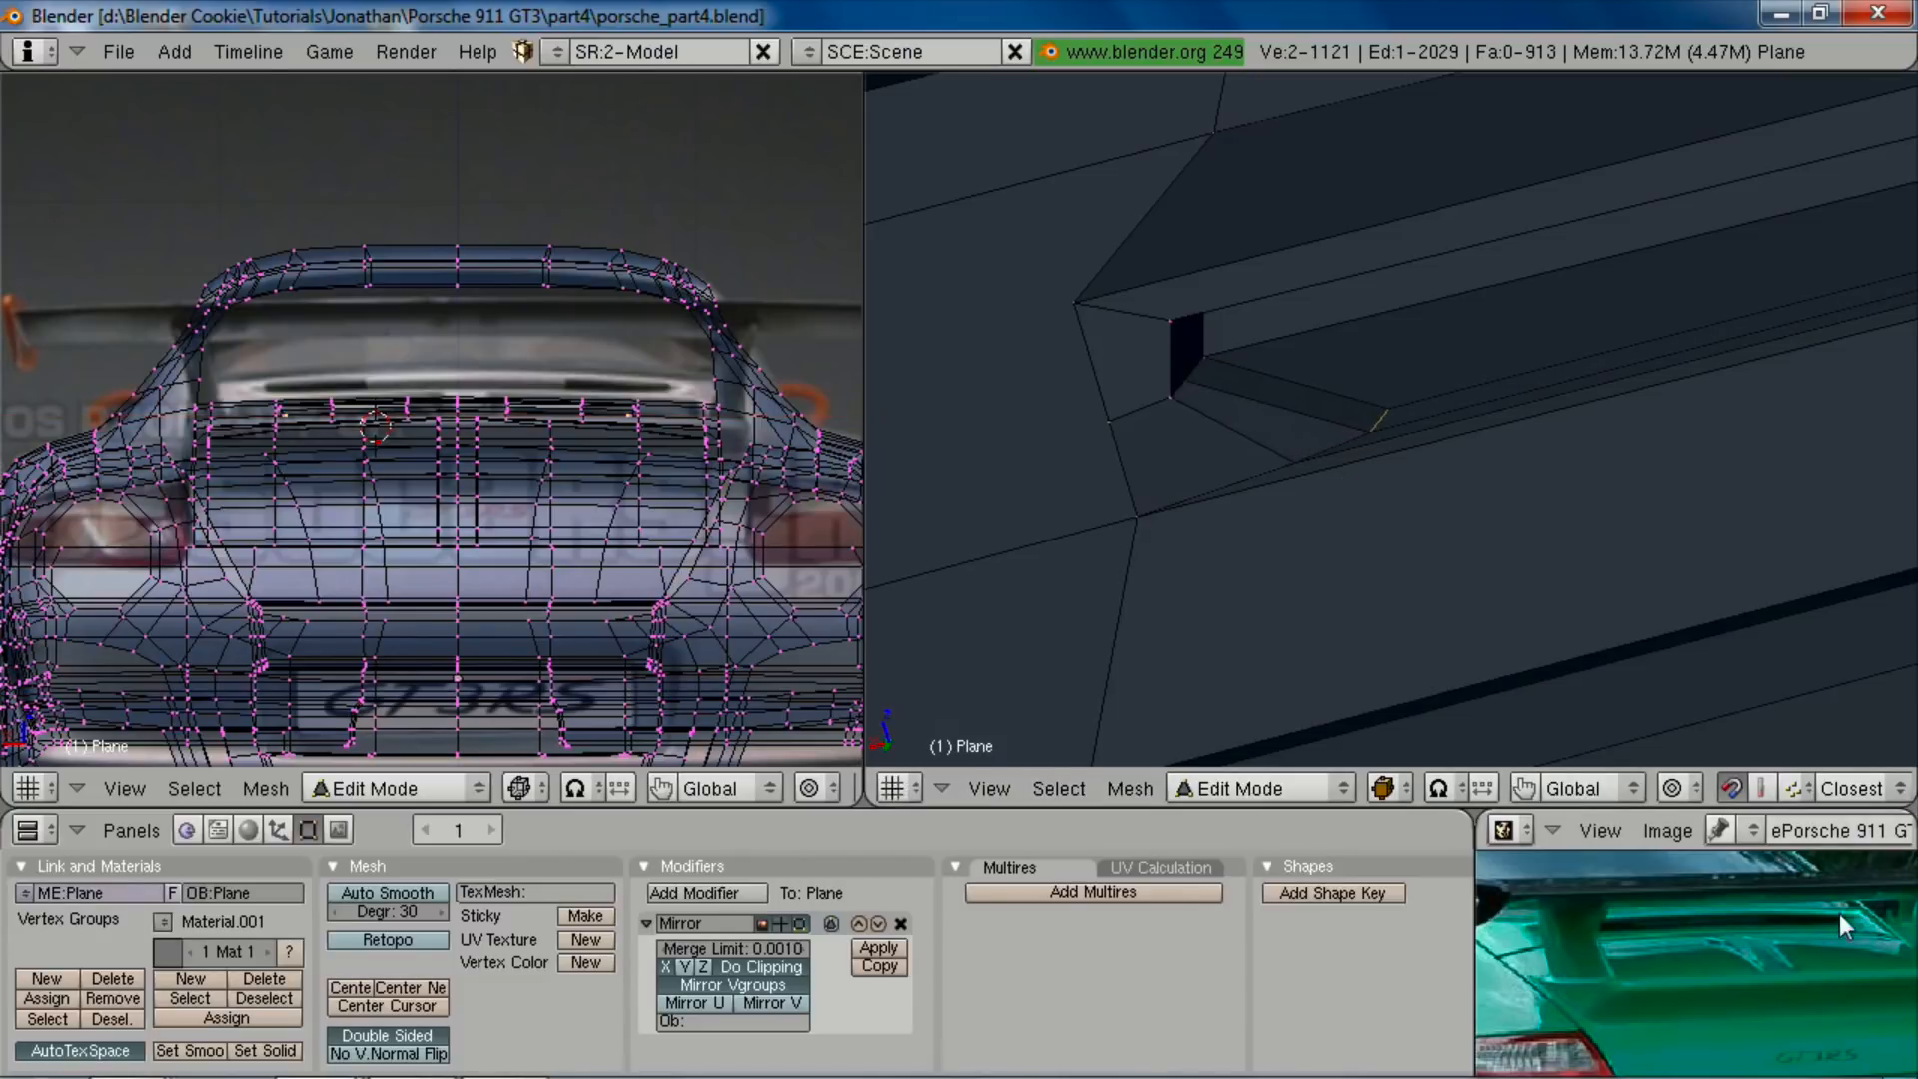
Step: Add a loop cut close to the raised section's rear lip above the vent opening
key(Tab)
scroll(1268, 470, down, 3)
middle_drag(1274, 446, 1352, 410)
key(Tab)
key(ctrl+r)
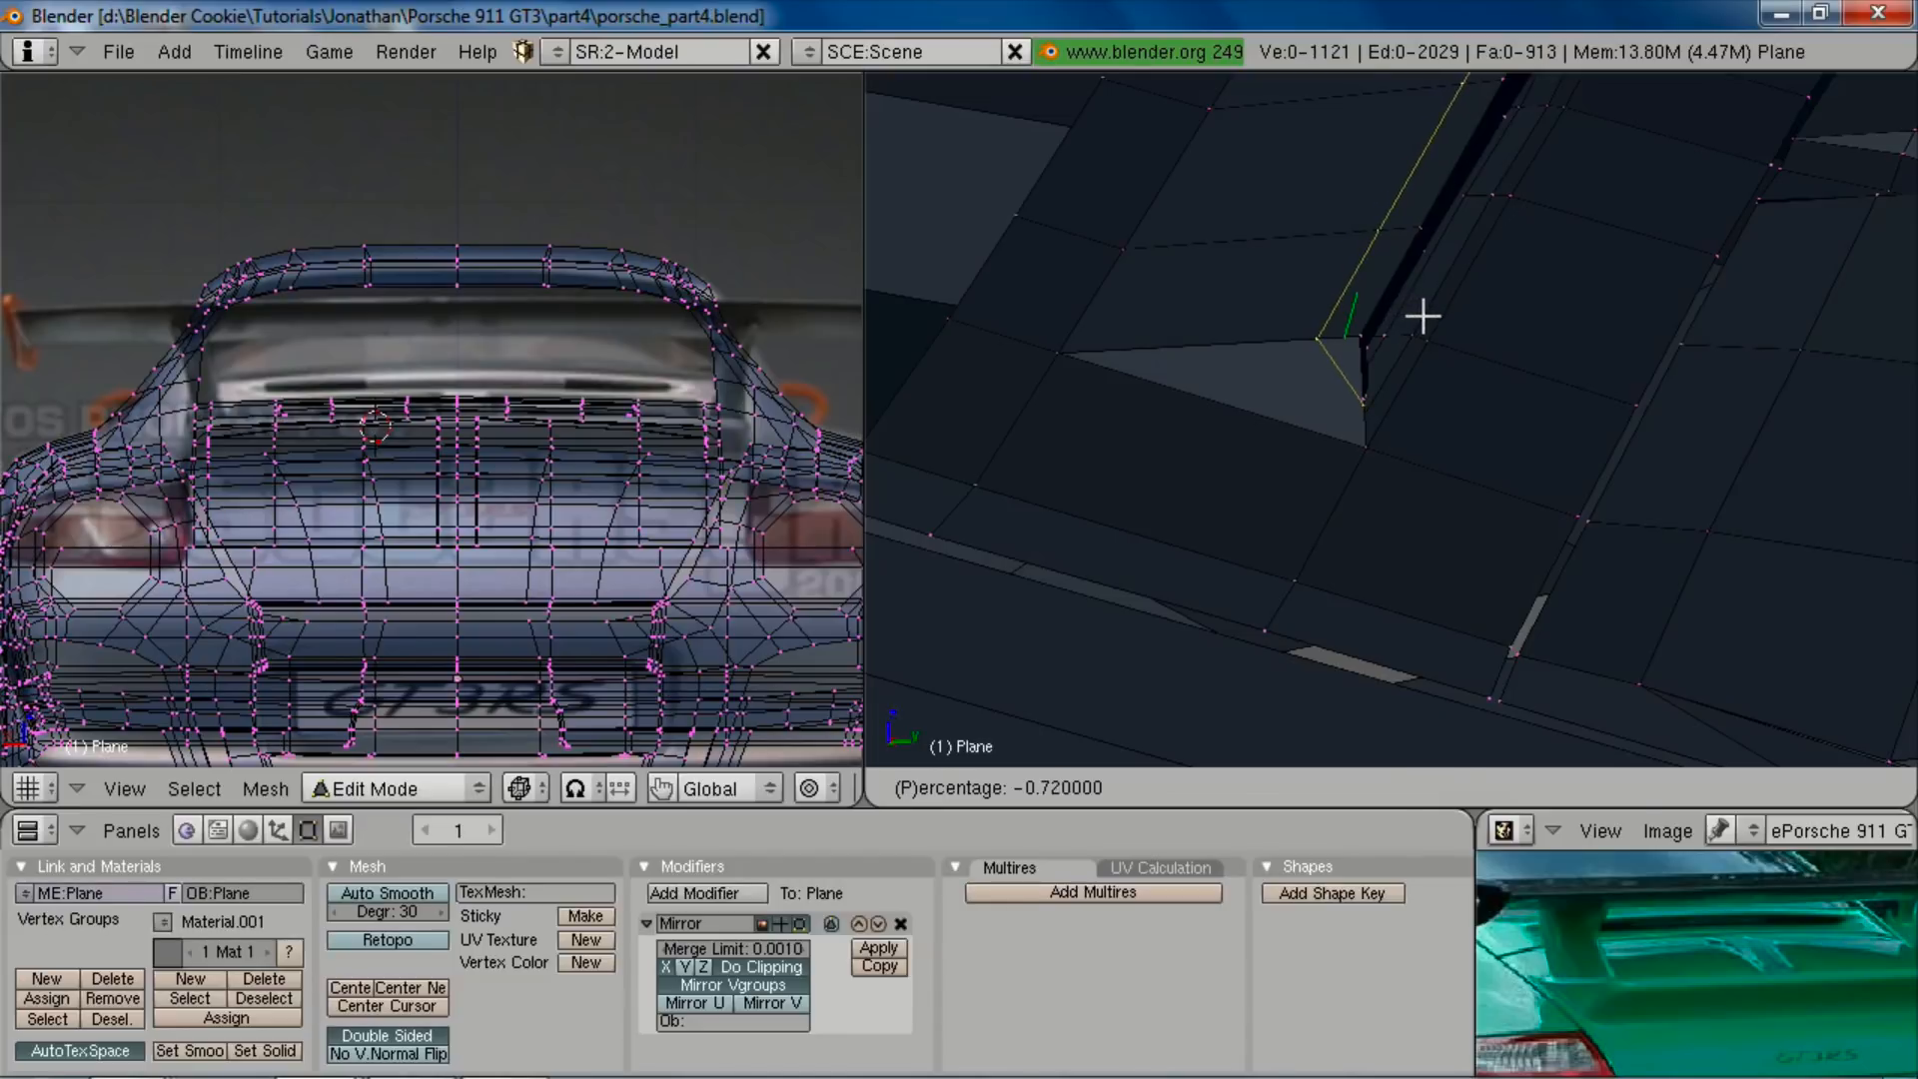
click(1422, 316)
Step: Select the edge loop along the vent recess's inner lower side and reposition it with Edge Slide
middle_drag(1412, 509, 1818, 705)
middle_drag(1667, 402, 1427, 405)
key(z)
shift+right_click(1120, 337)
scroll(1211, 360, down, 4)
shift+right_click(1647, 288)
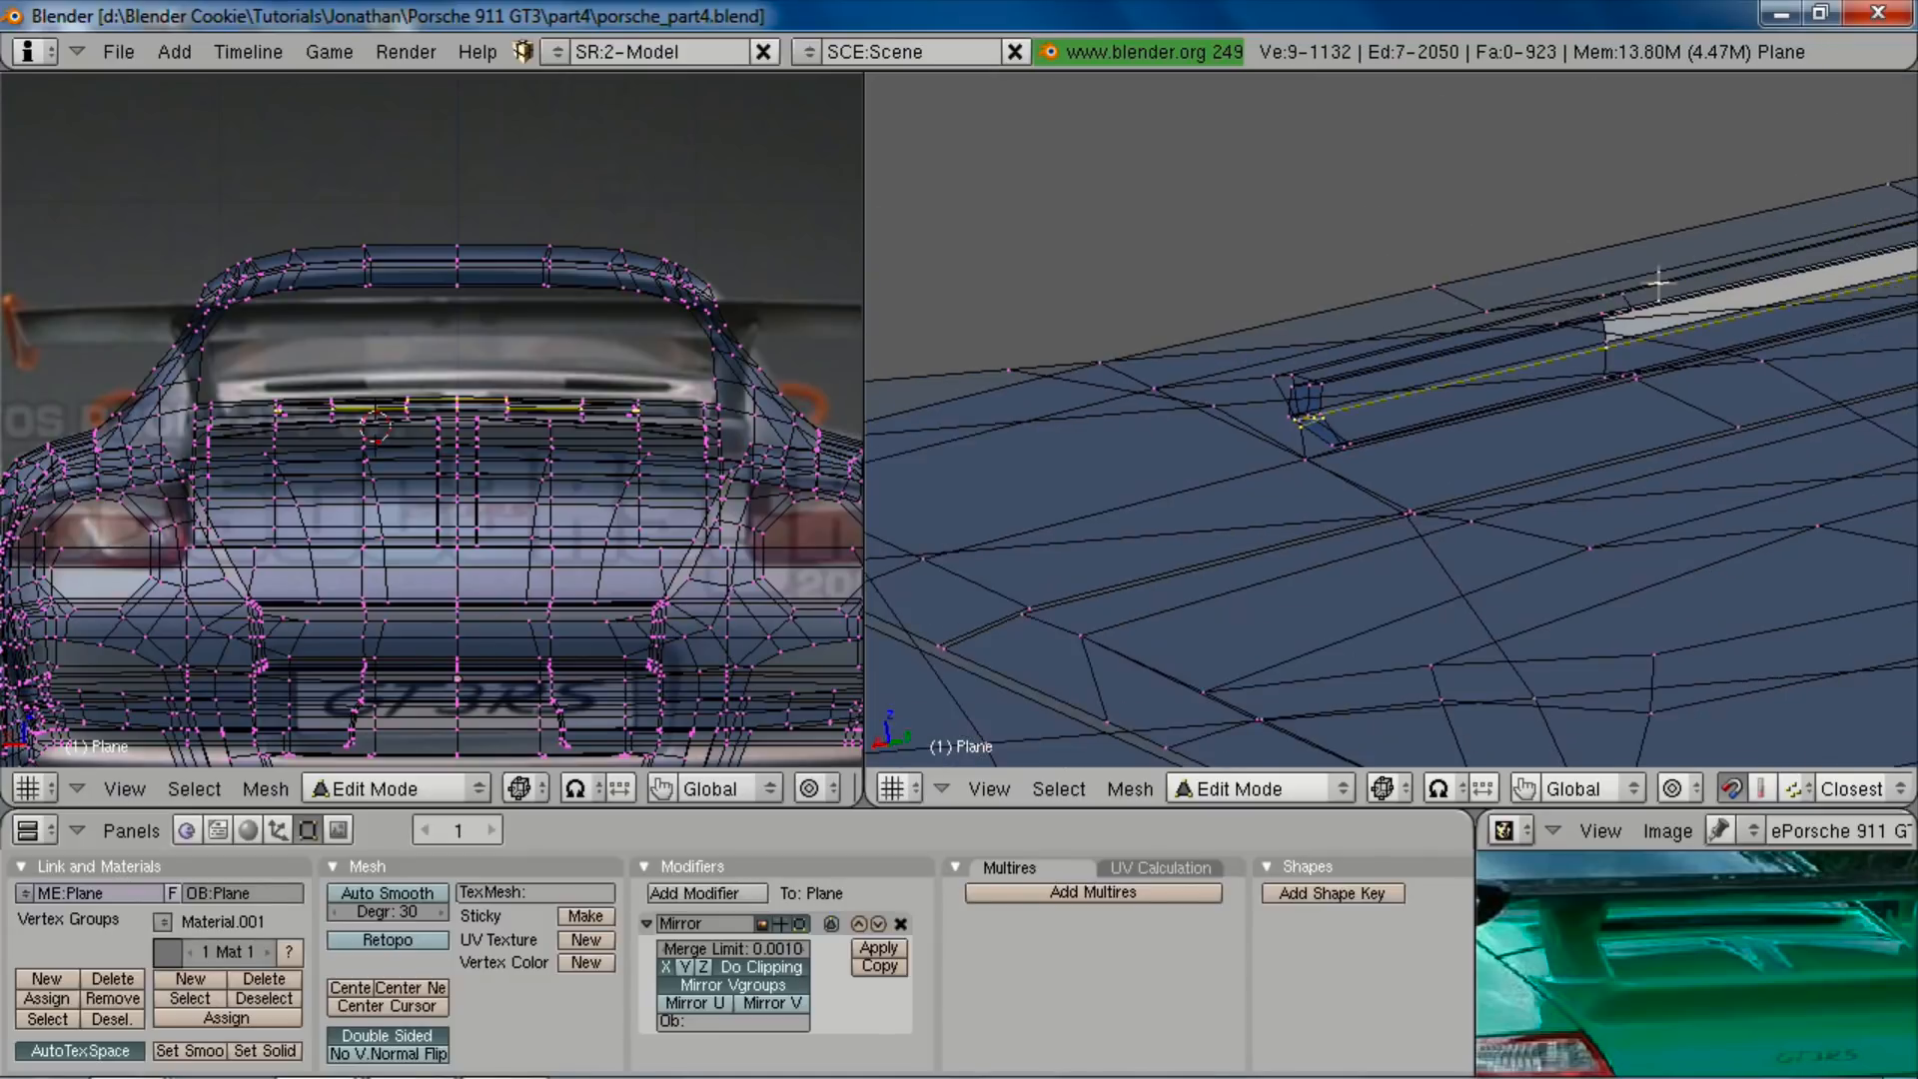
scroll(1653, 277, down, 2)
shift+right_click(1805, 294)
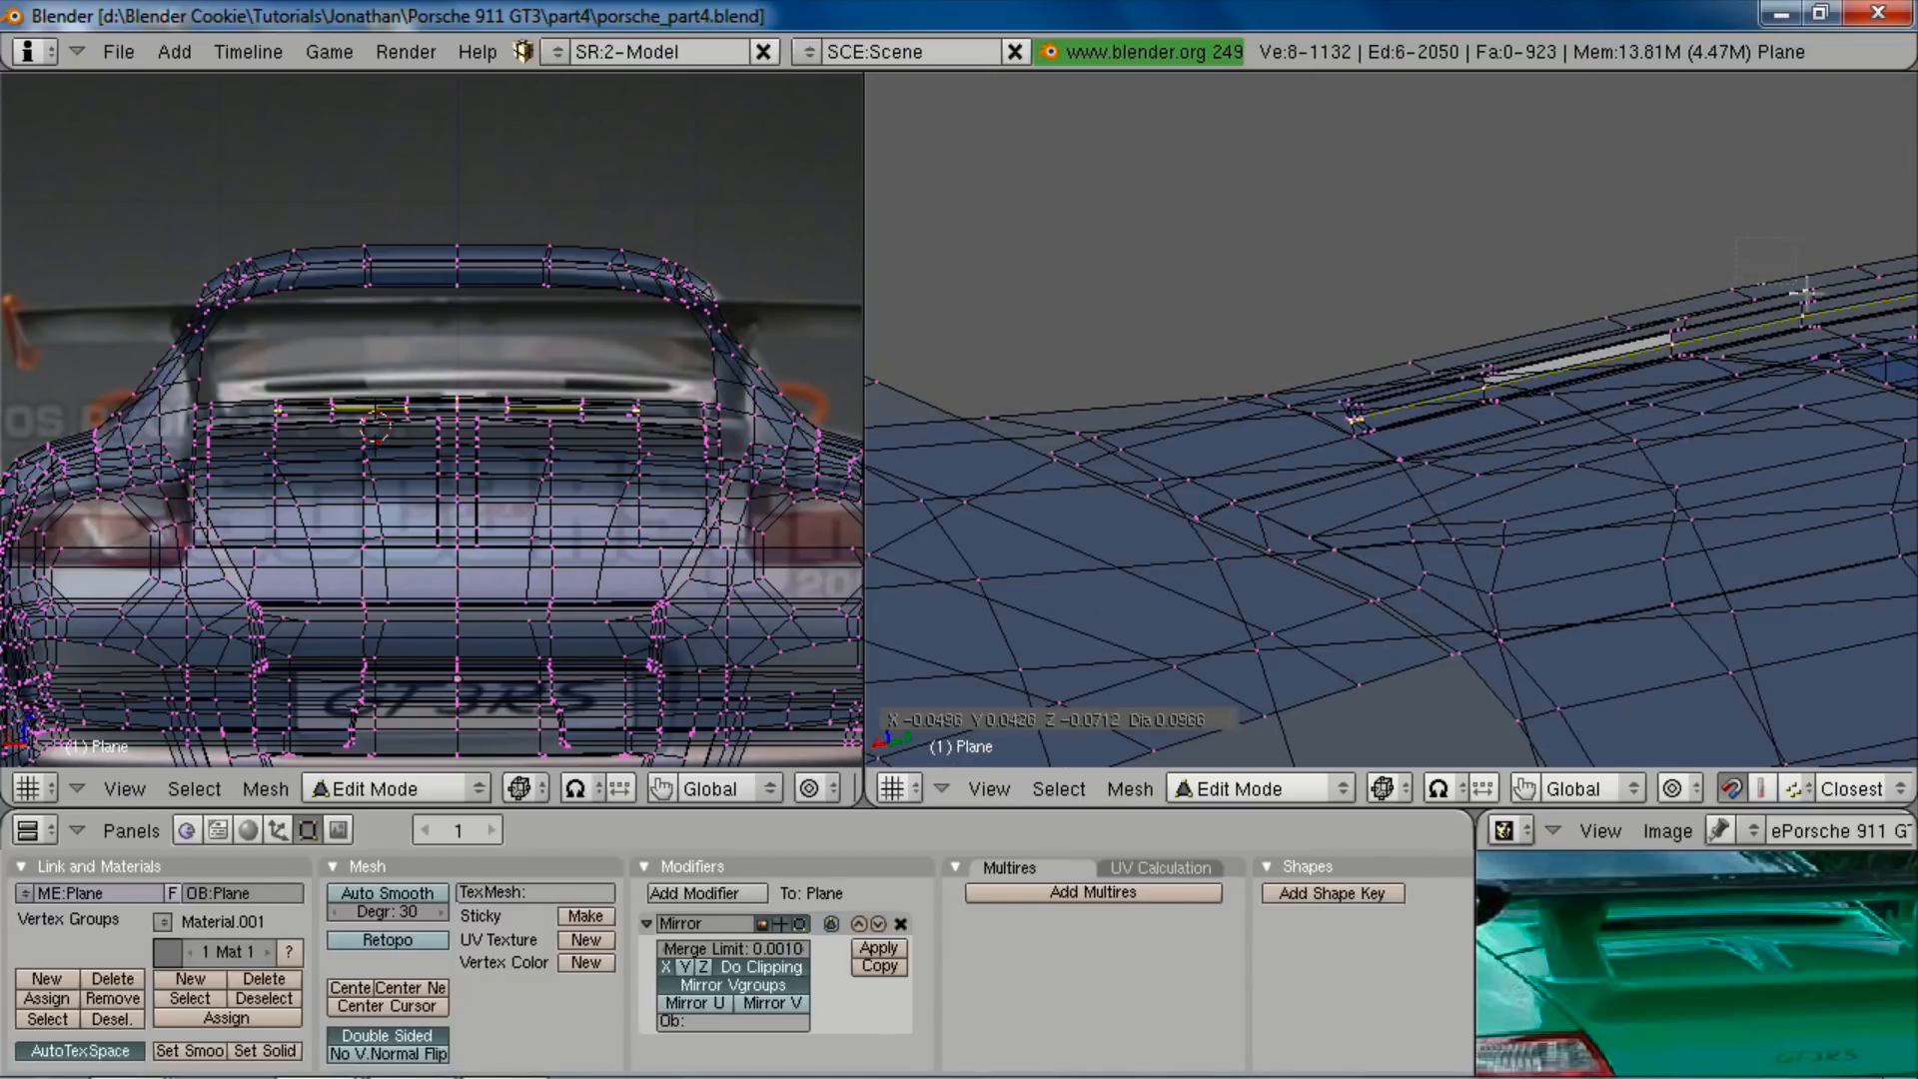
right_drag(1822, 304, 1824, 310)
key(z)
scroll(1306, 484, up, 8)
key(ctrl+e)
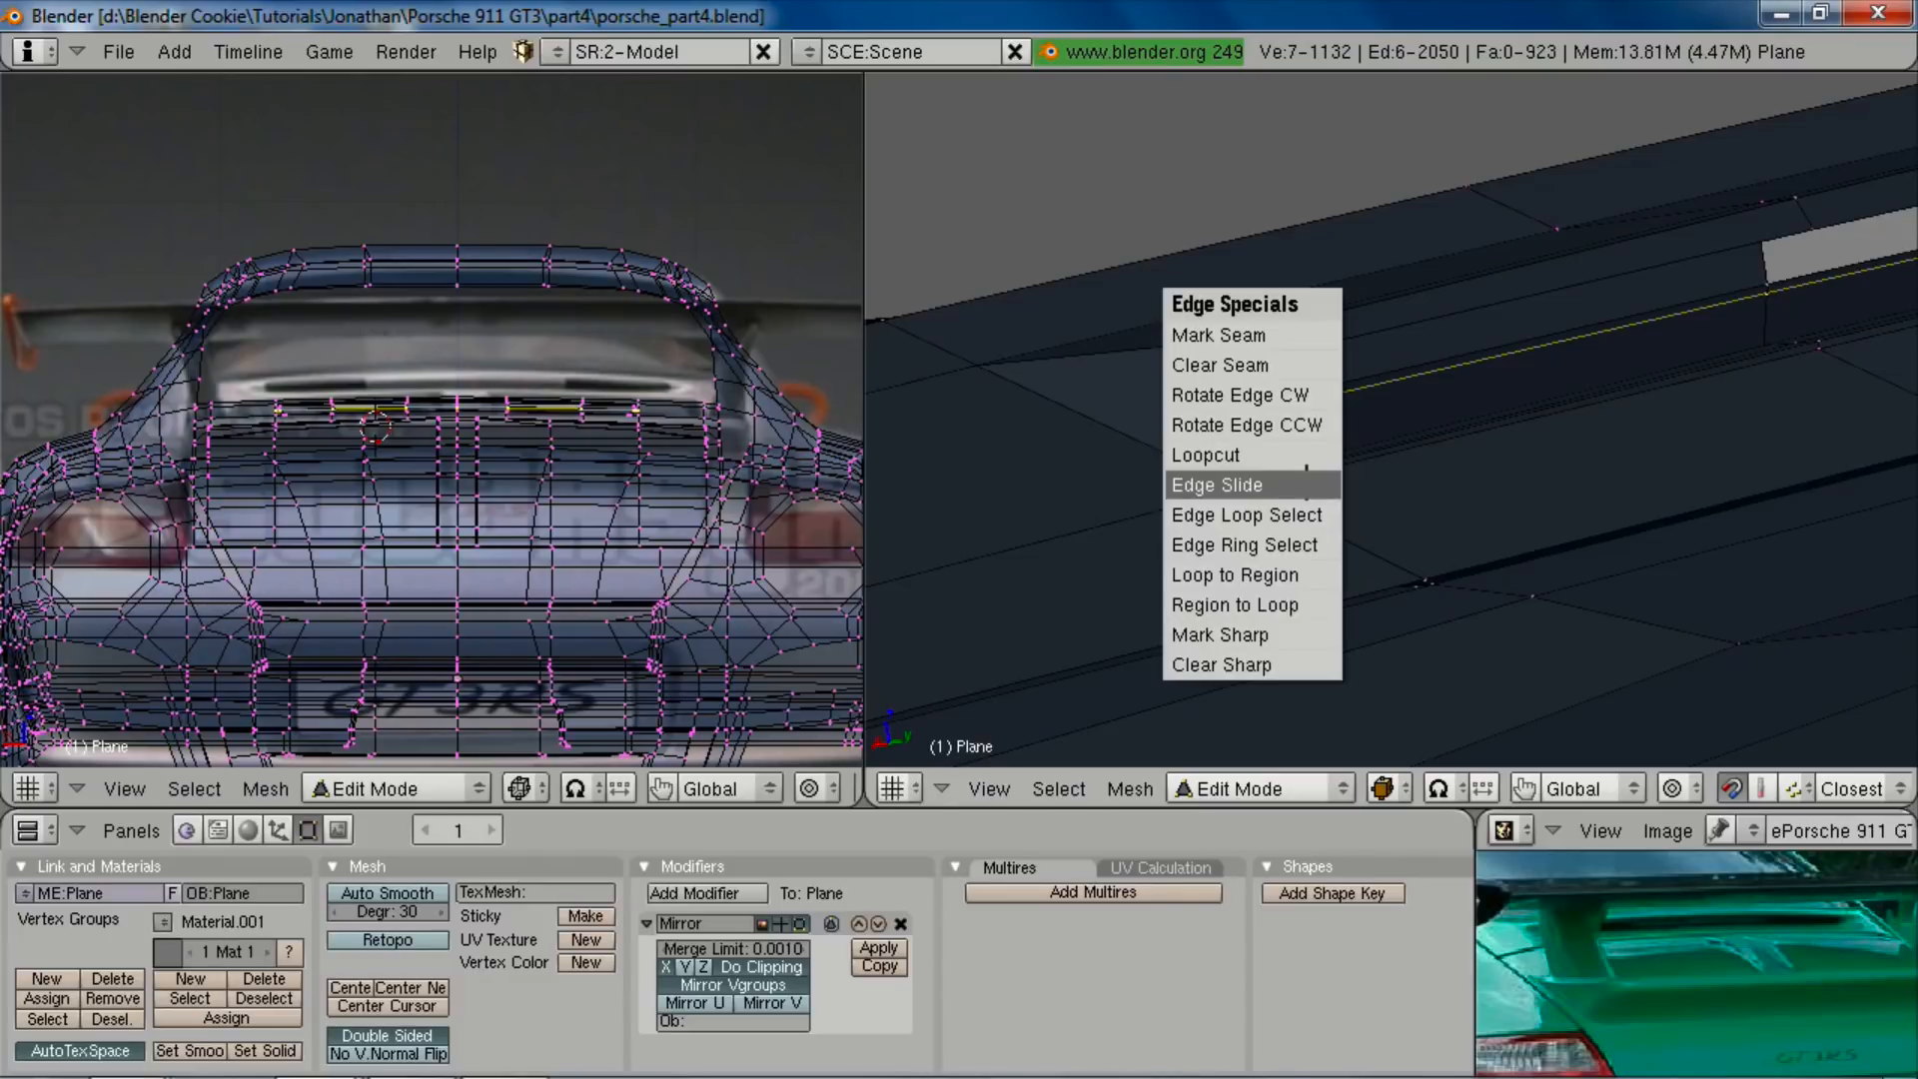
click(1309, 483)
click(1298, 446)
Step: In side view, move the lower edge at the vent recess's outer end about 0.002 units forward along Y
middle_drag(1375, 485, 1293, 582)
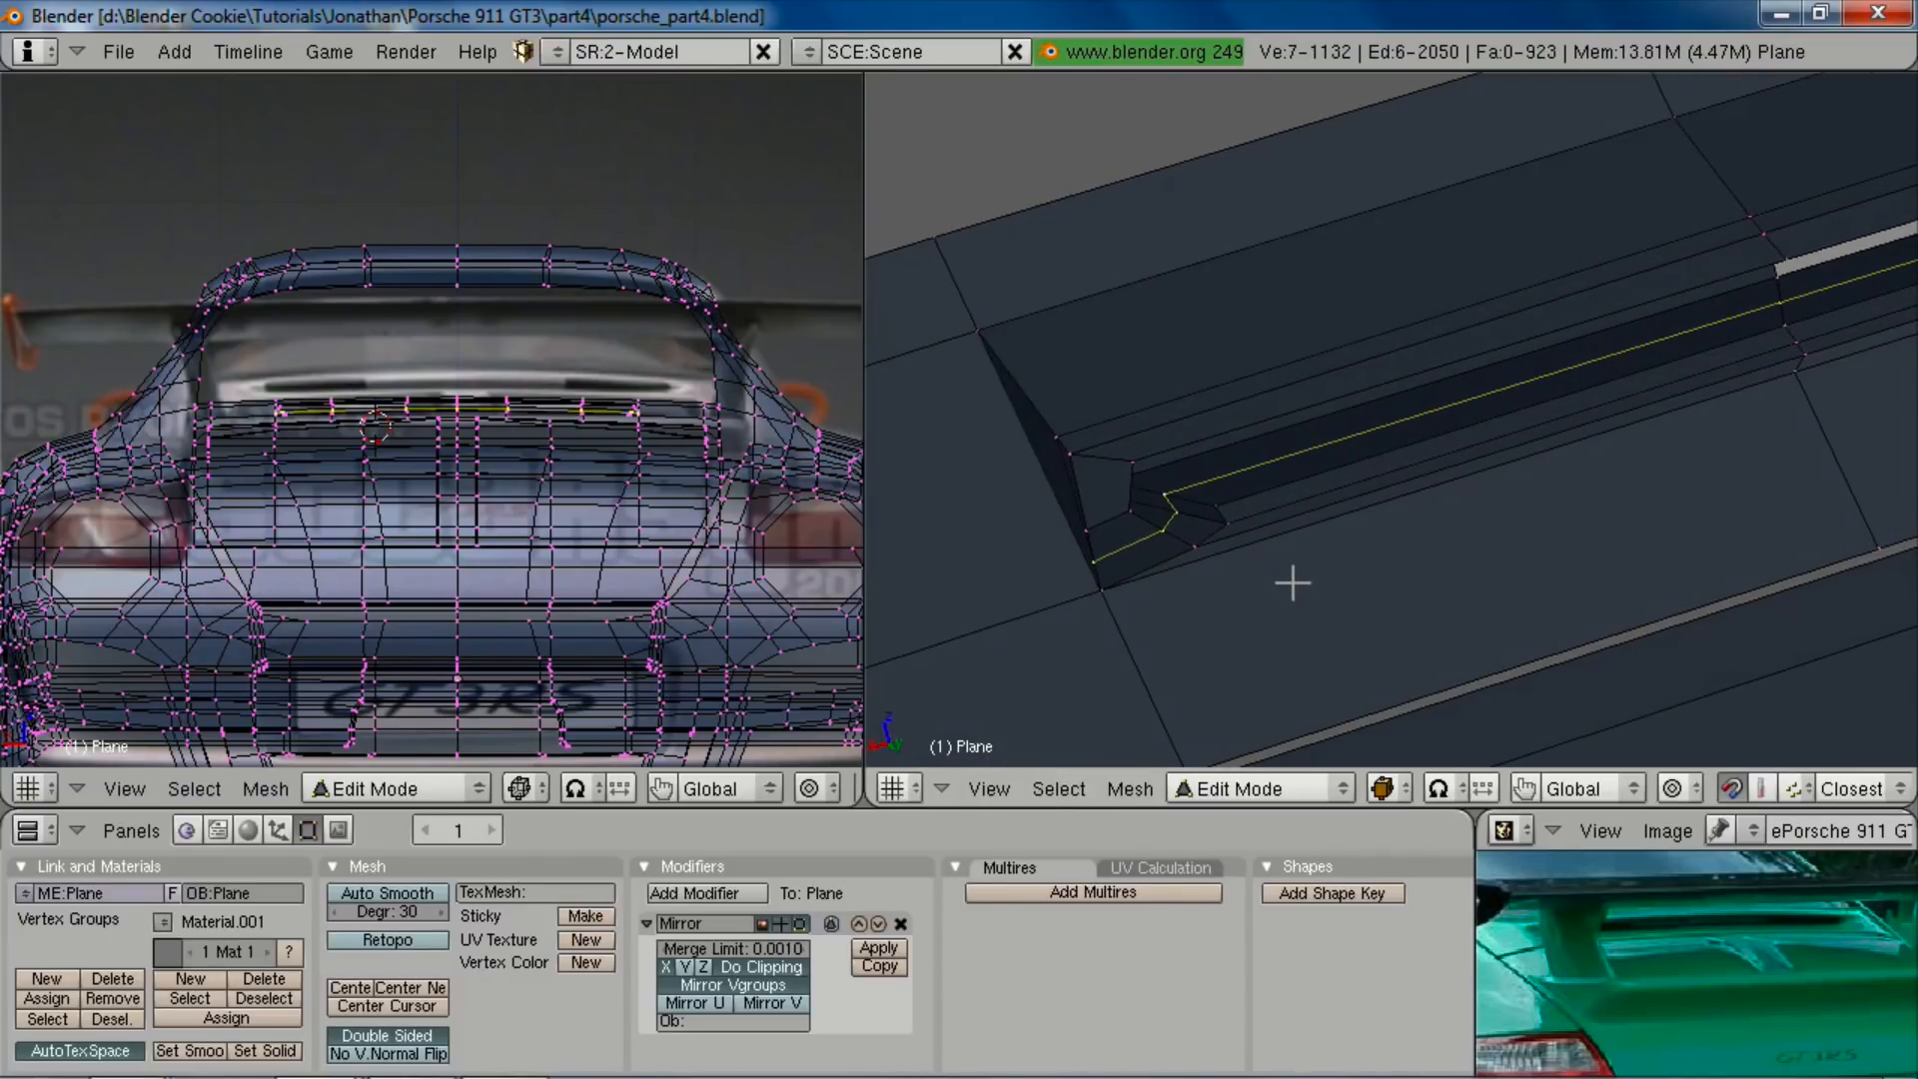
key(KP_3)
scroll(1387, 518, down, 10)
shift+middle_drag(1388, 516, 1658, 379)
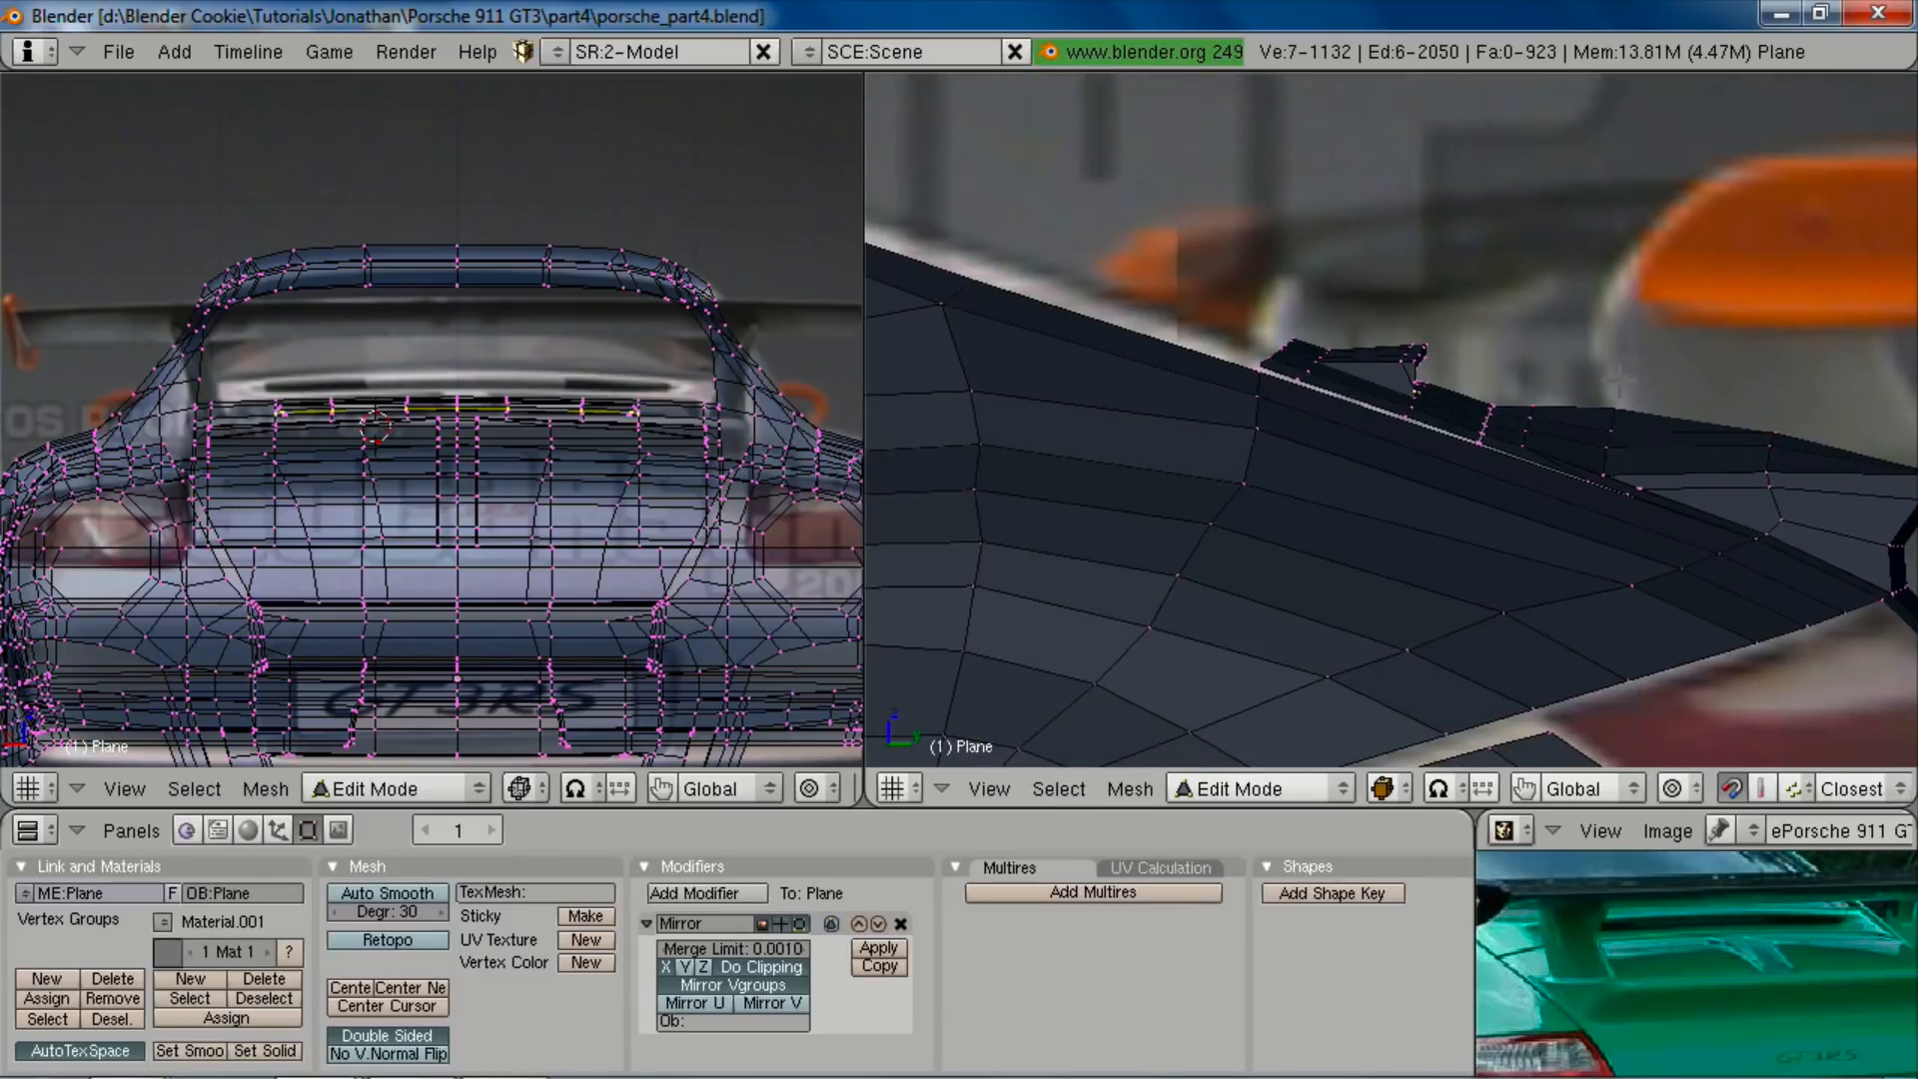
scroll(1450, 420, up, 4)
key(z)
scroll(1498, 320, up, 4)
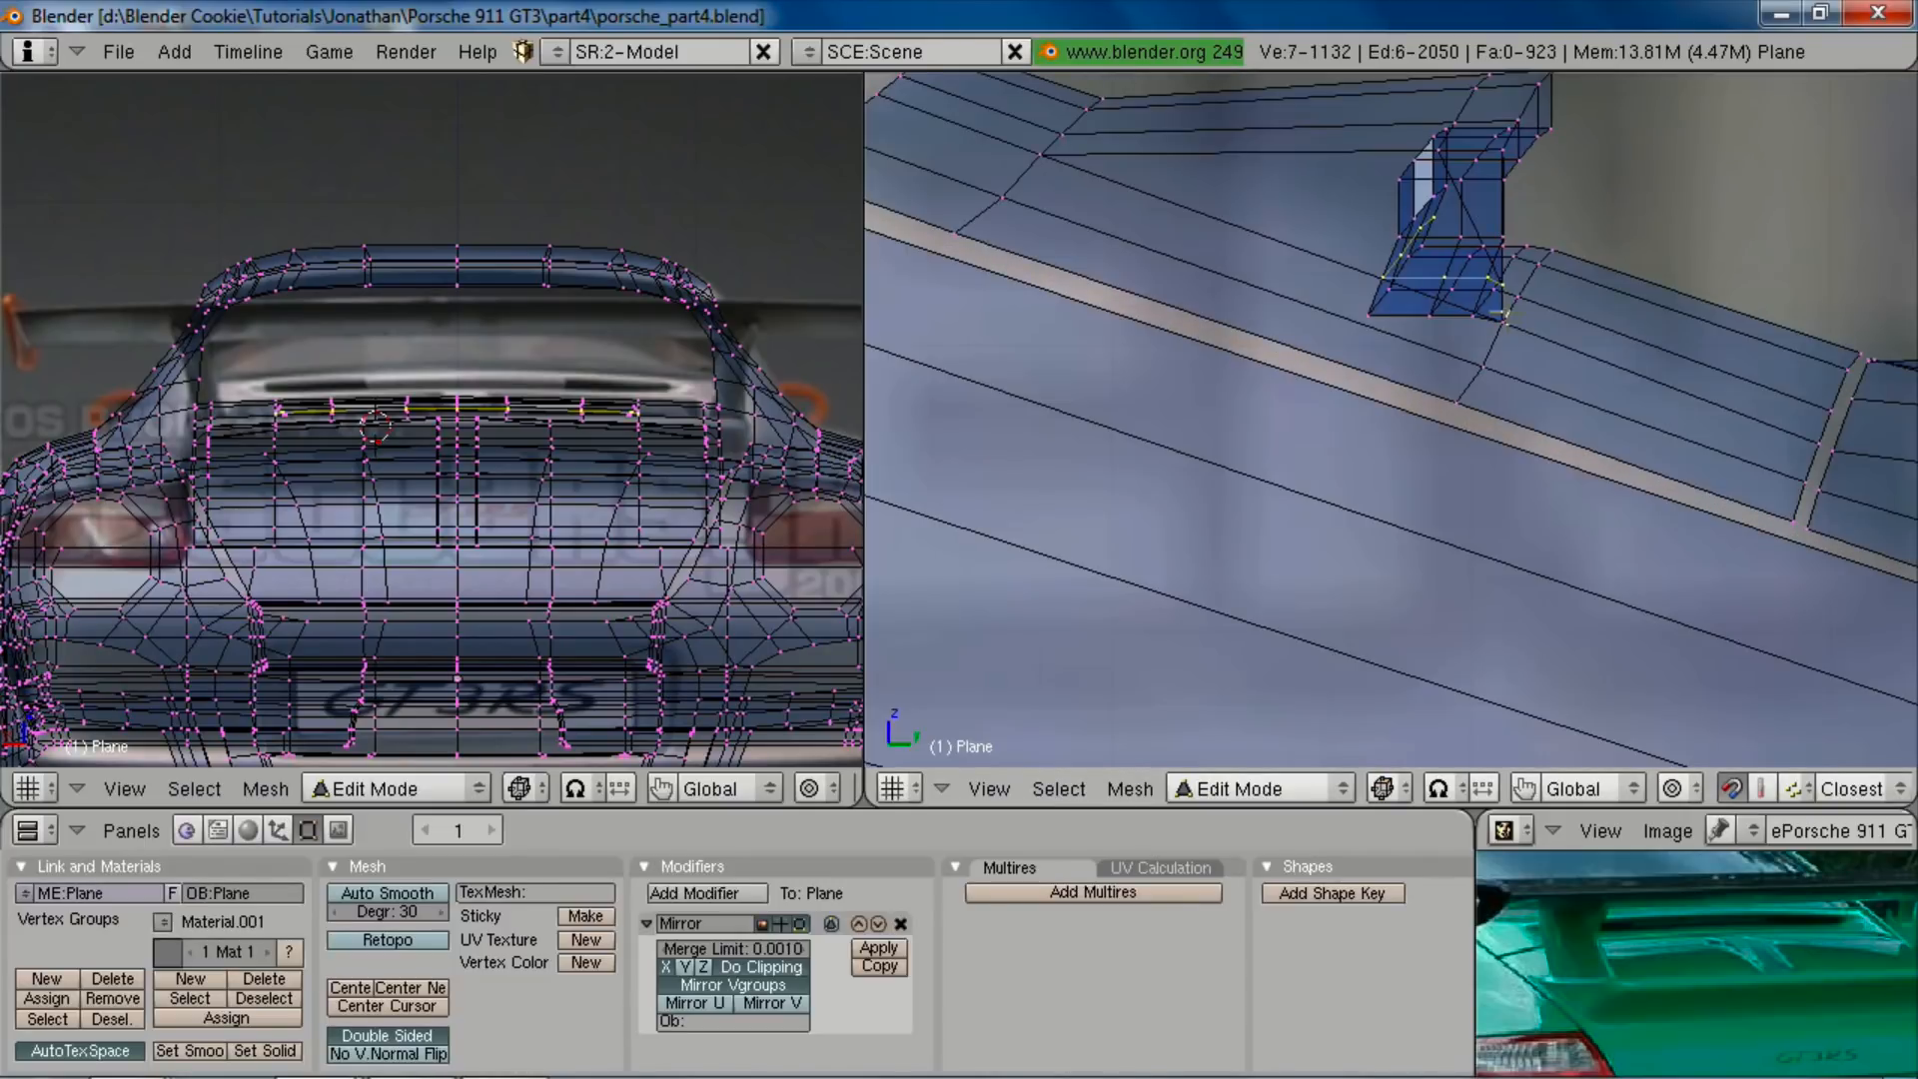
key(z)
shift+right_click(1472, 274)
key(g)
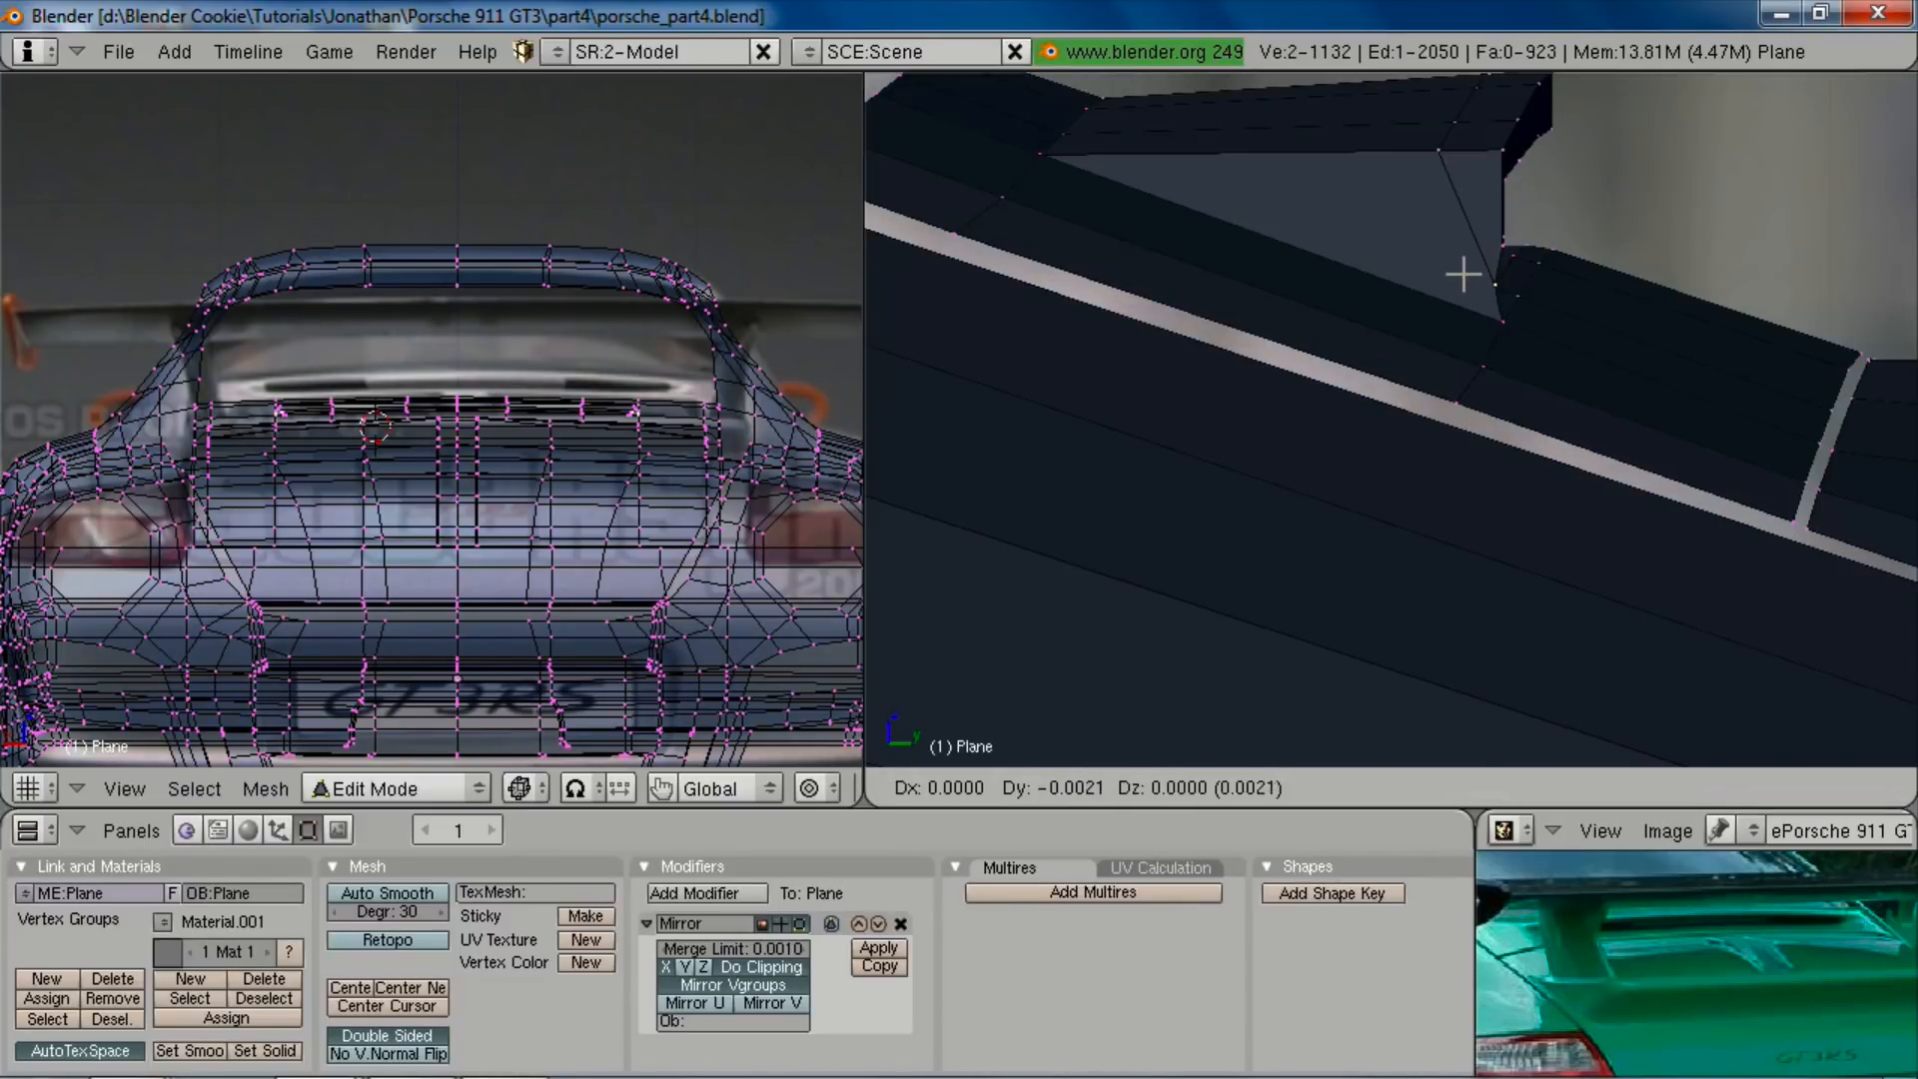
click(1460, 274)
Step: Select the adjoining edge higher up the recess's outer end and move it slightly forward and upward
key(z)
key(a)
key(z)
shift+right_click(1494, 234)
key(g)
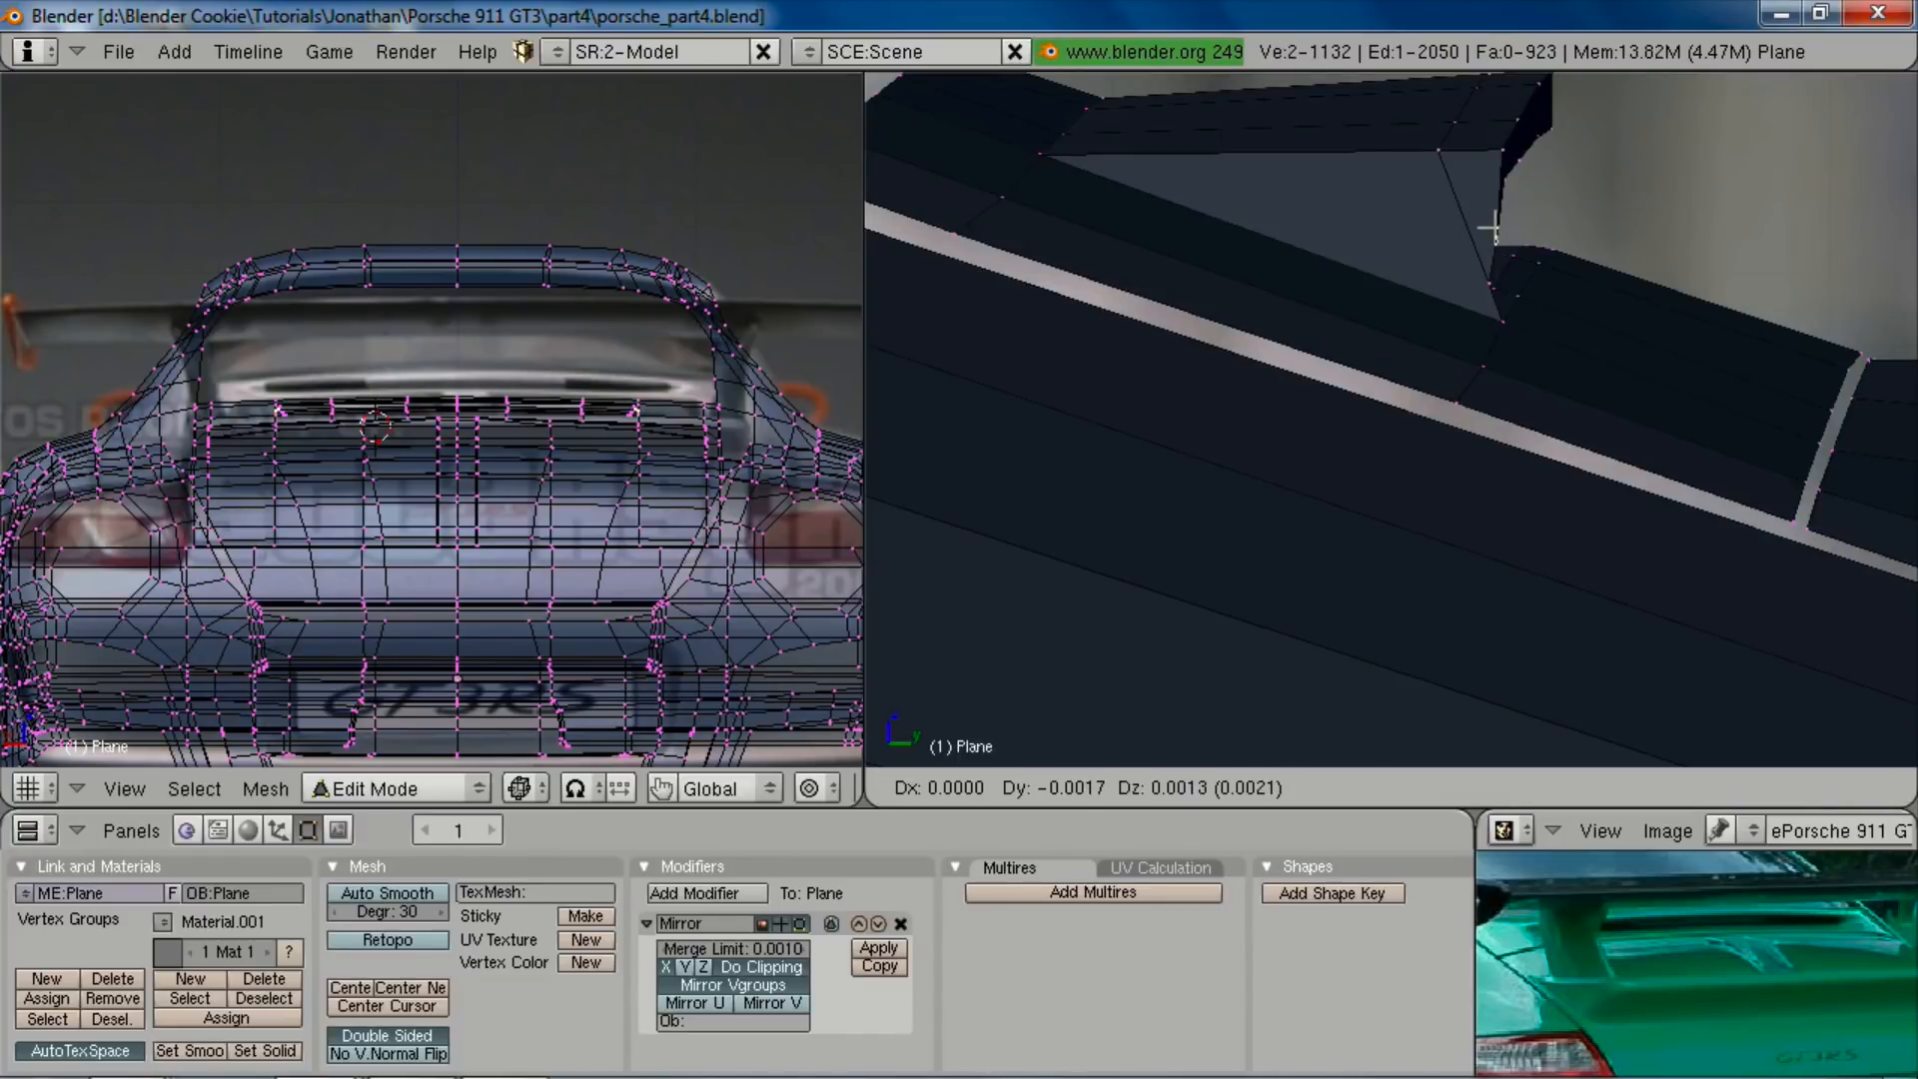
click(1494, 226)
Step: Move the single bottom corner vertex of the recess's outer end about 0.001 units forward along Y
key(z)
key(a)
key(z)
right_click(1508, 328)
key(g)
key(y)
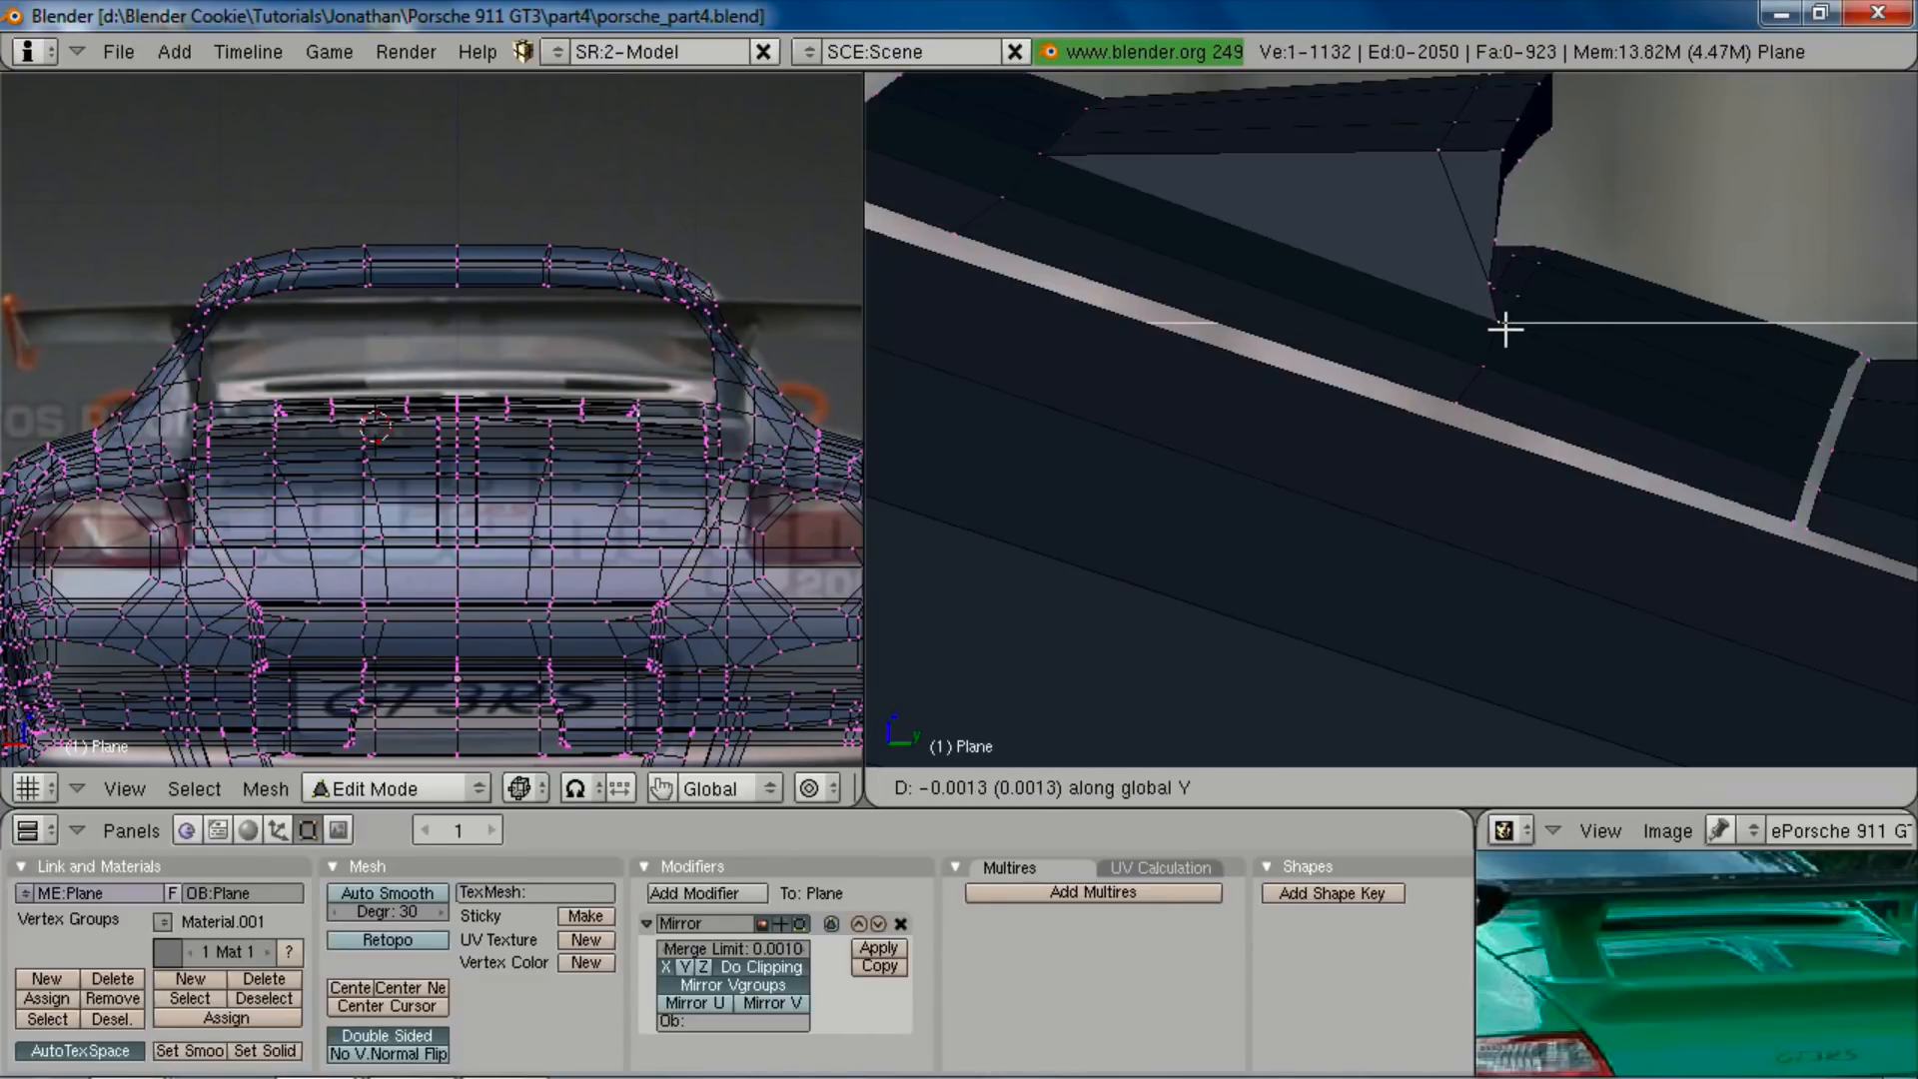
click(1495, 327)
Step: In side view, move the six vertices of the raised section's front edge about 0.037 rearward in Y and 0.016 down in Z
middle_drag(1495, 327, 1686, 362)
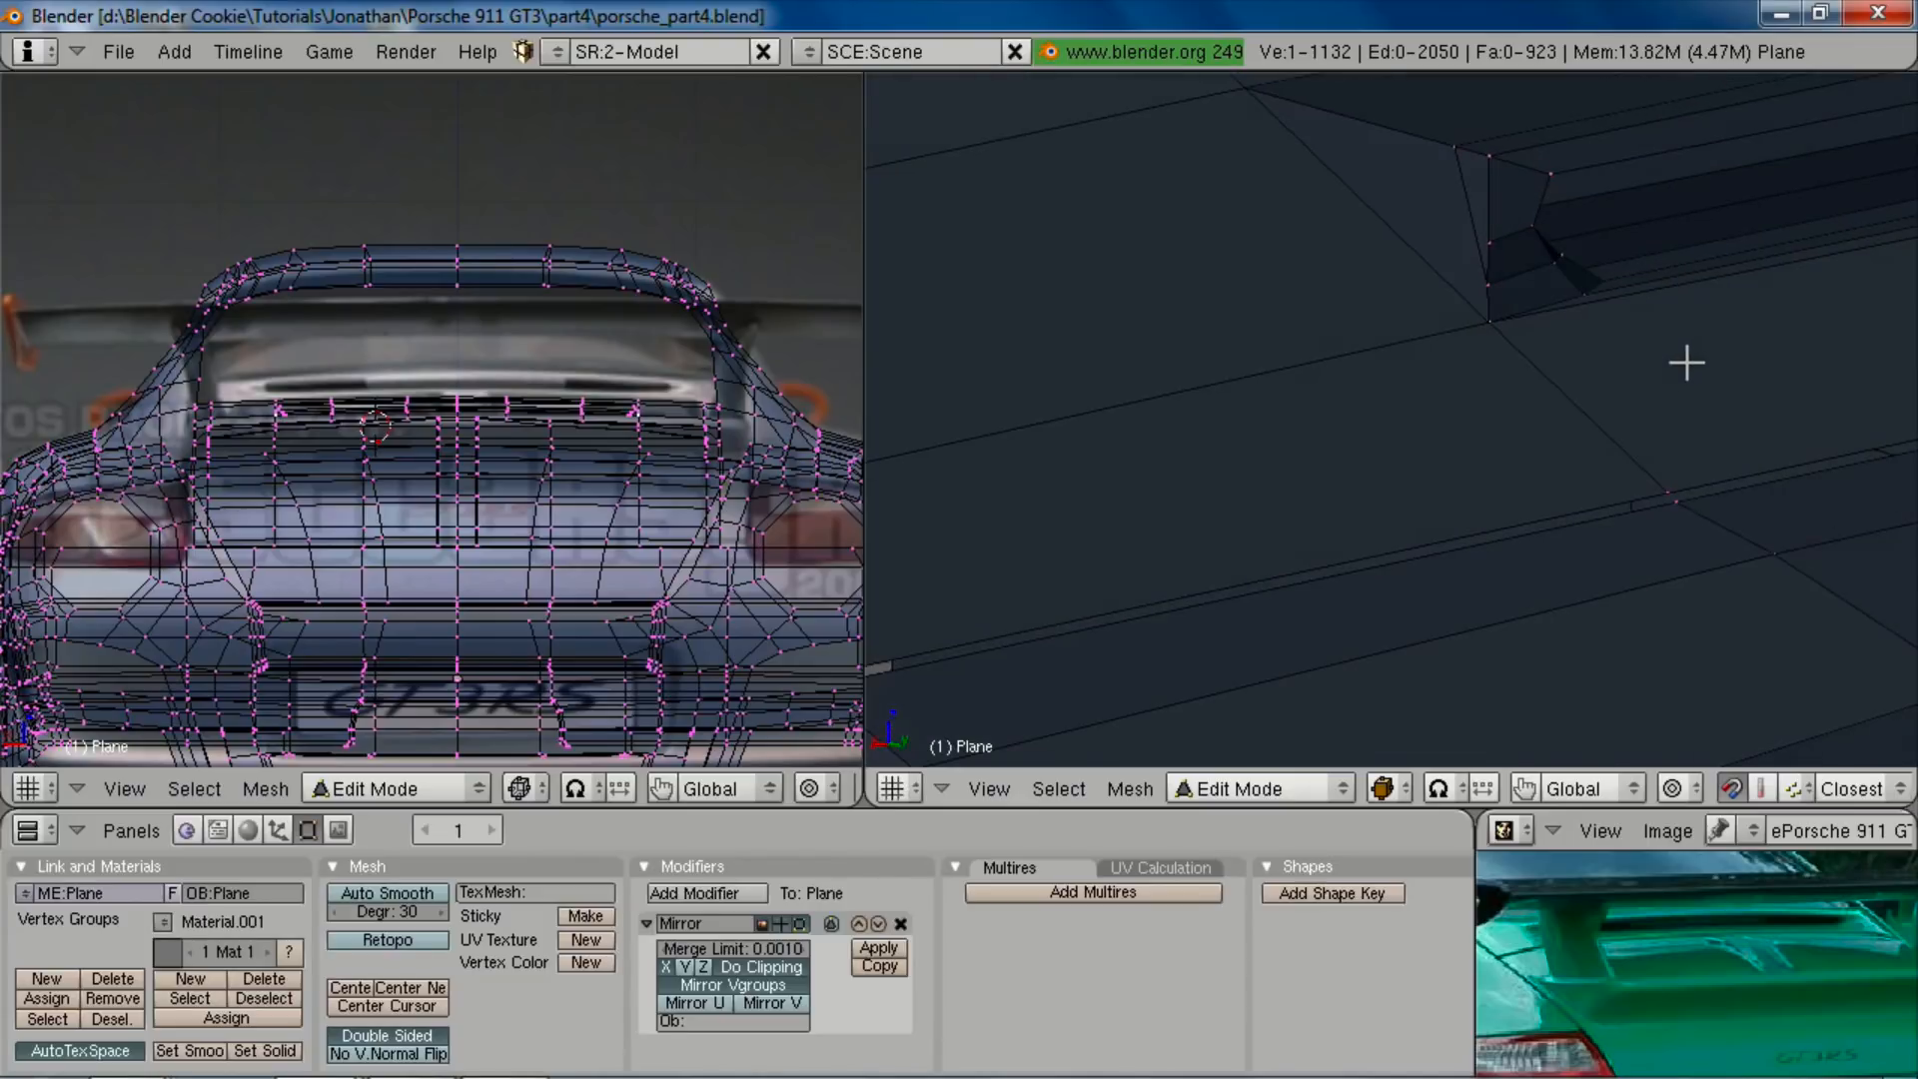
middle_drag(1546, 399, 1474, 364)
key(Tab)
scroll(1473, 363, up, 4)
key(KP_3)
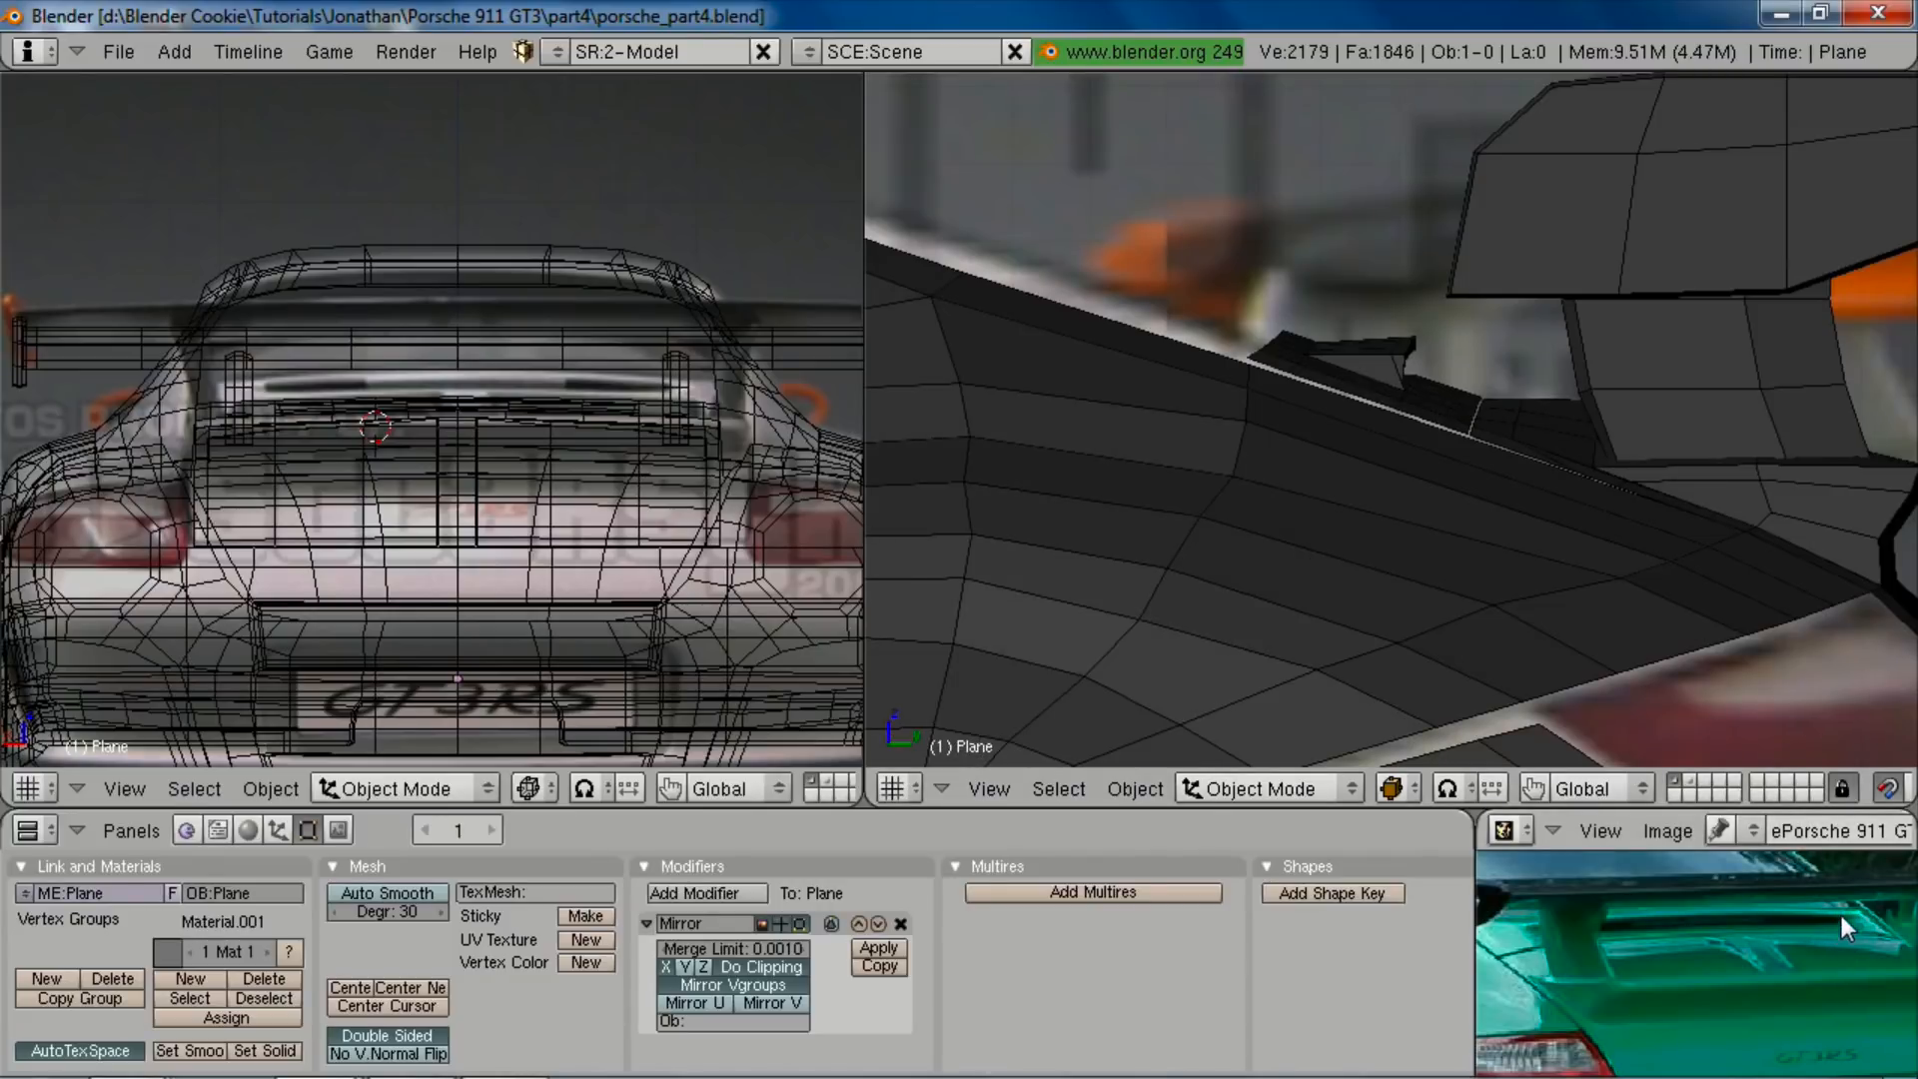
scroll(1405, 380, up, 4)
key(Tab)
shift+middle_drag(1180, 370, 1328, 497)
key(z)
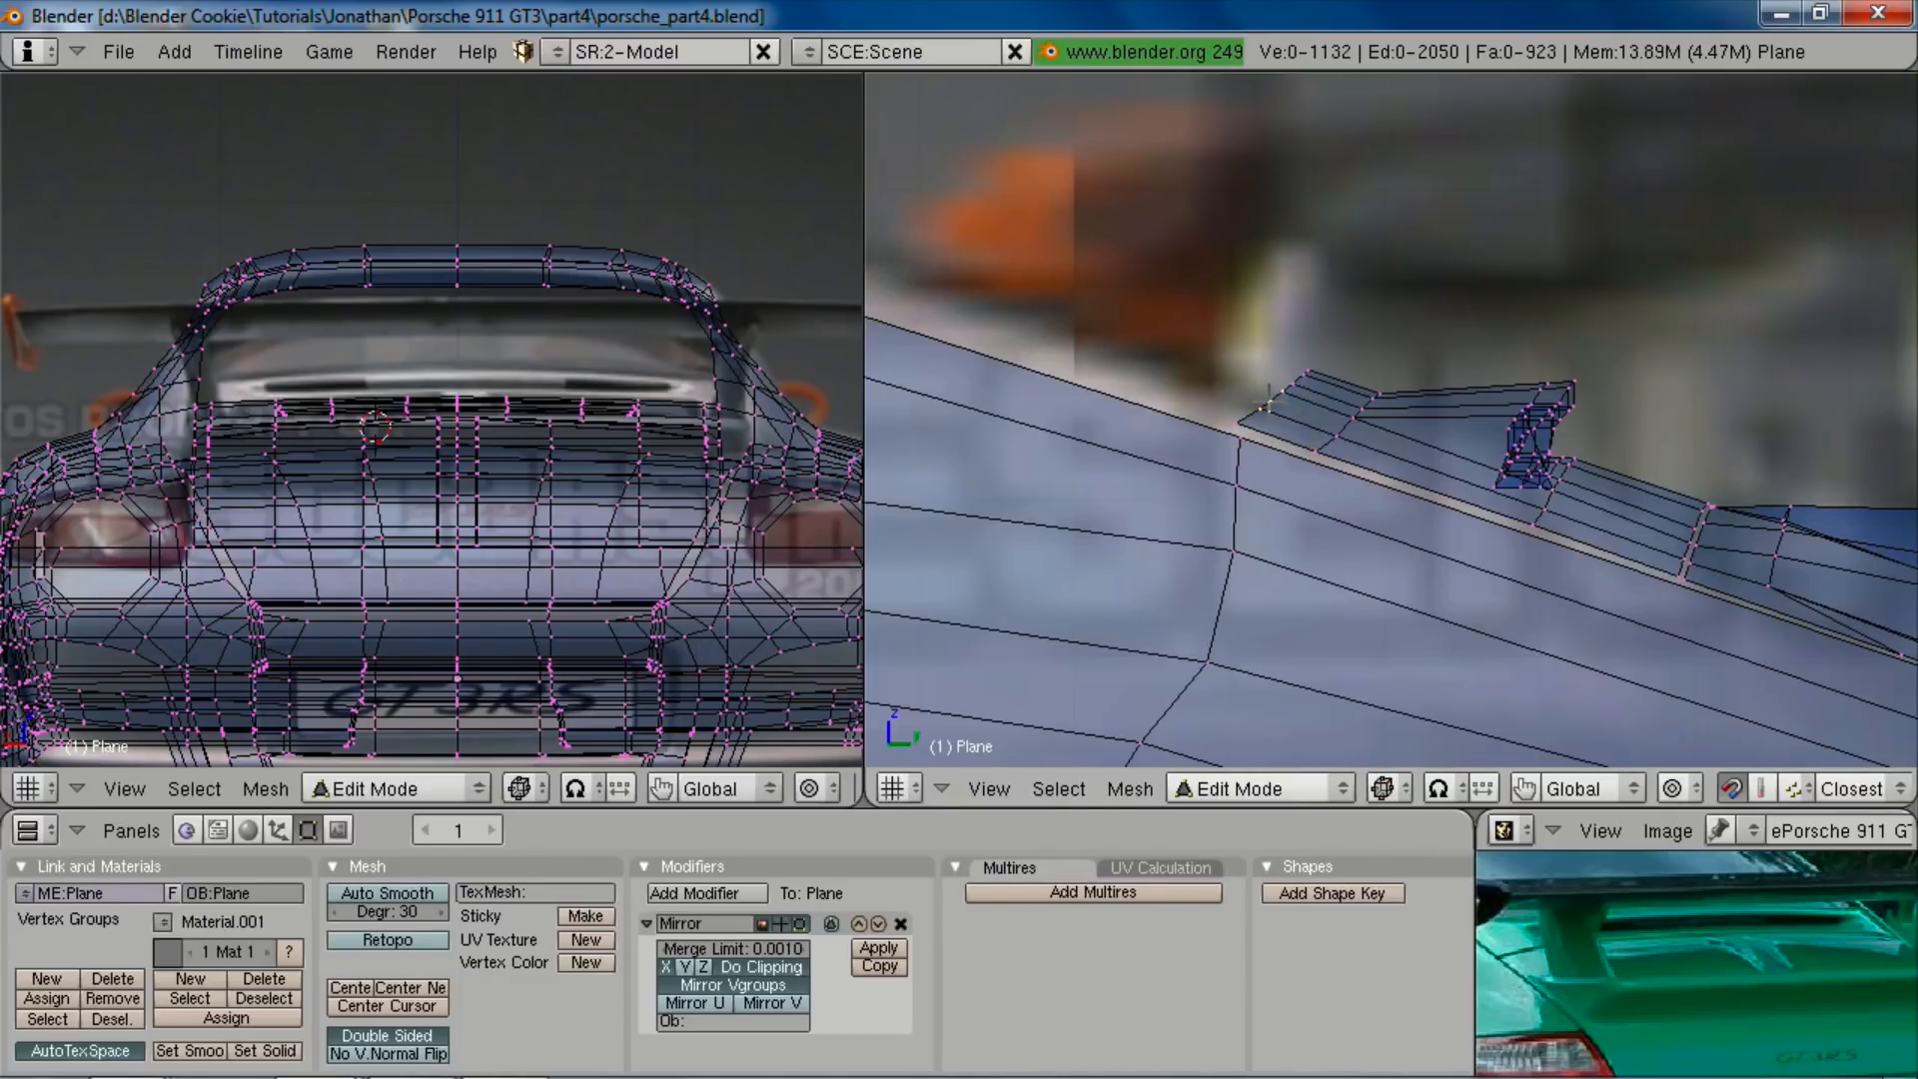
key(g)
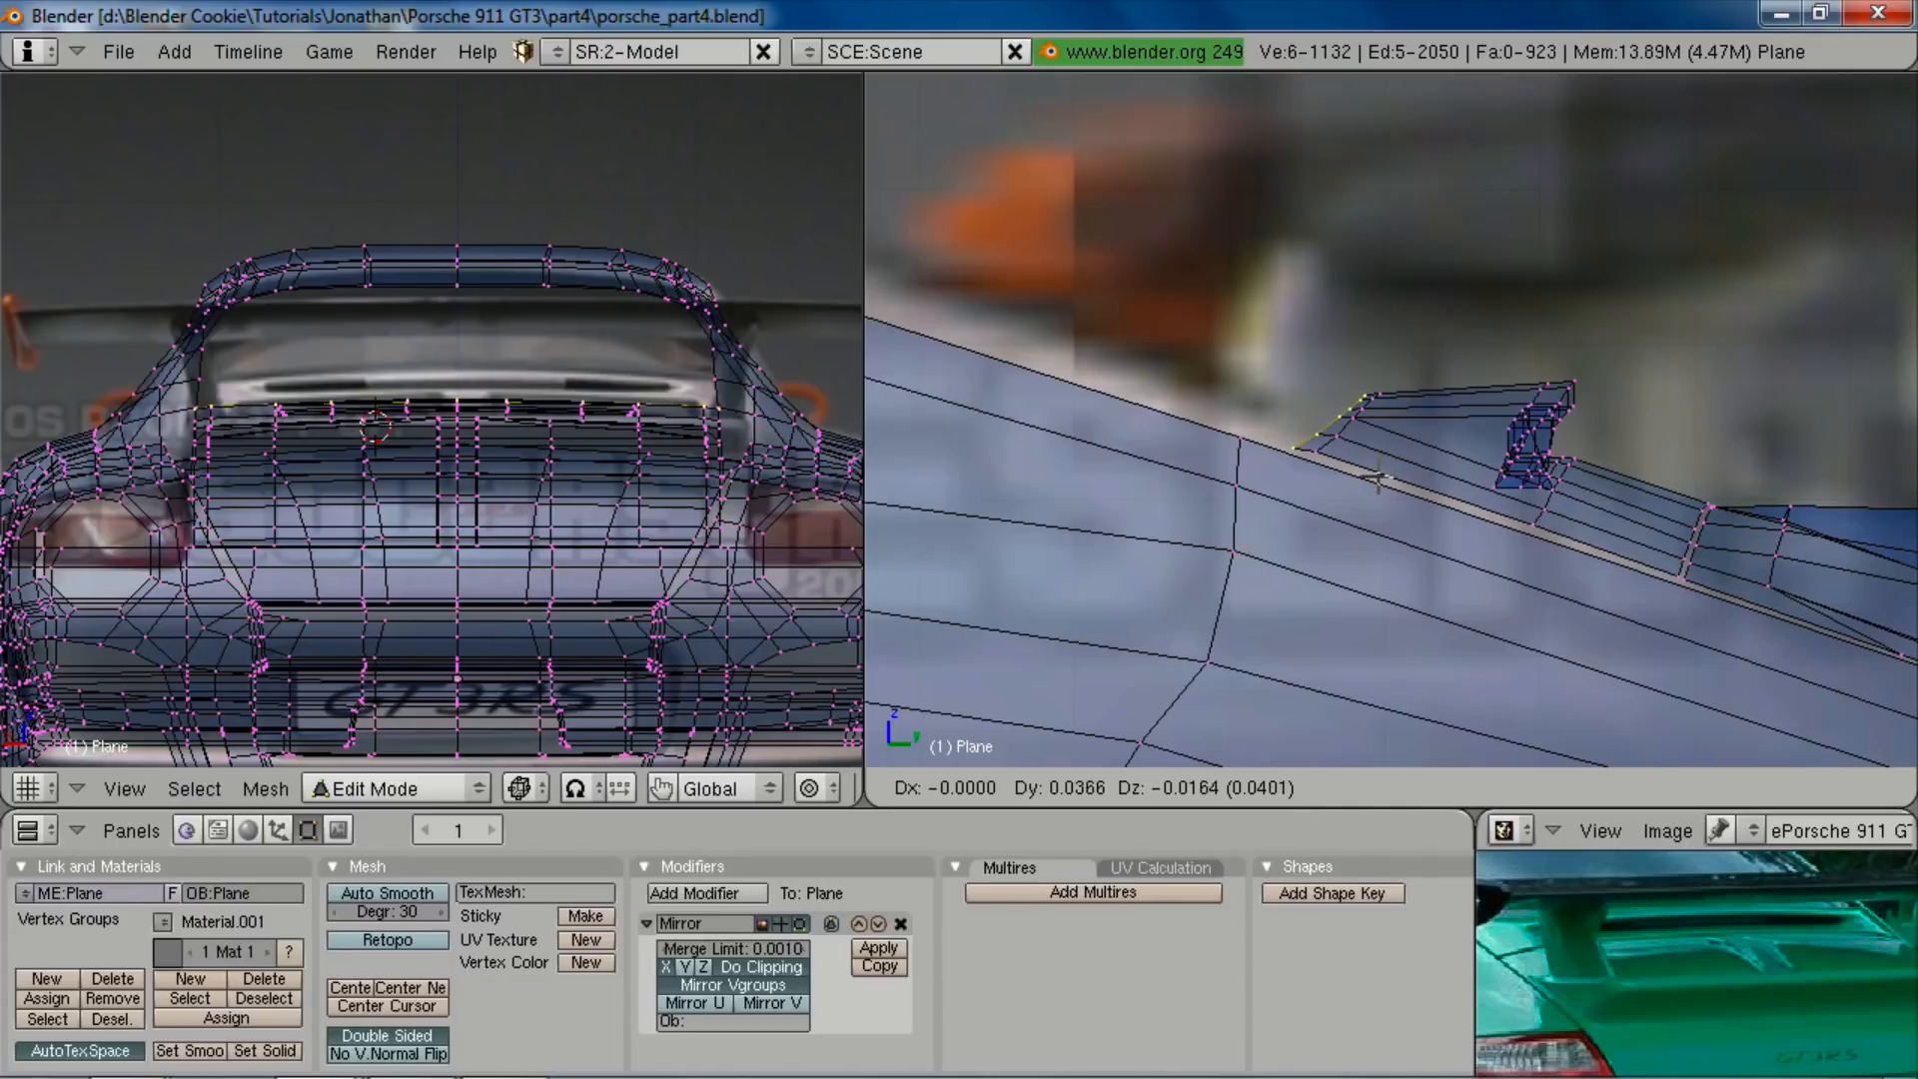
click(1371, 472)
key(z)
middle_drag(1395, 440, 1455, 497)
scroll(1444, 483, up, 3)
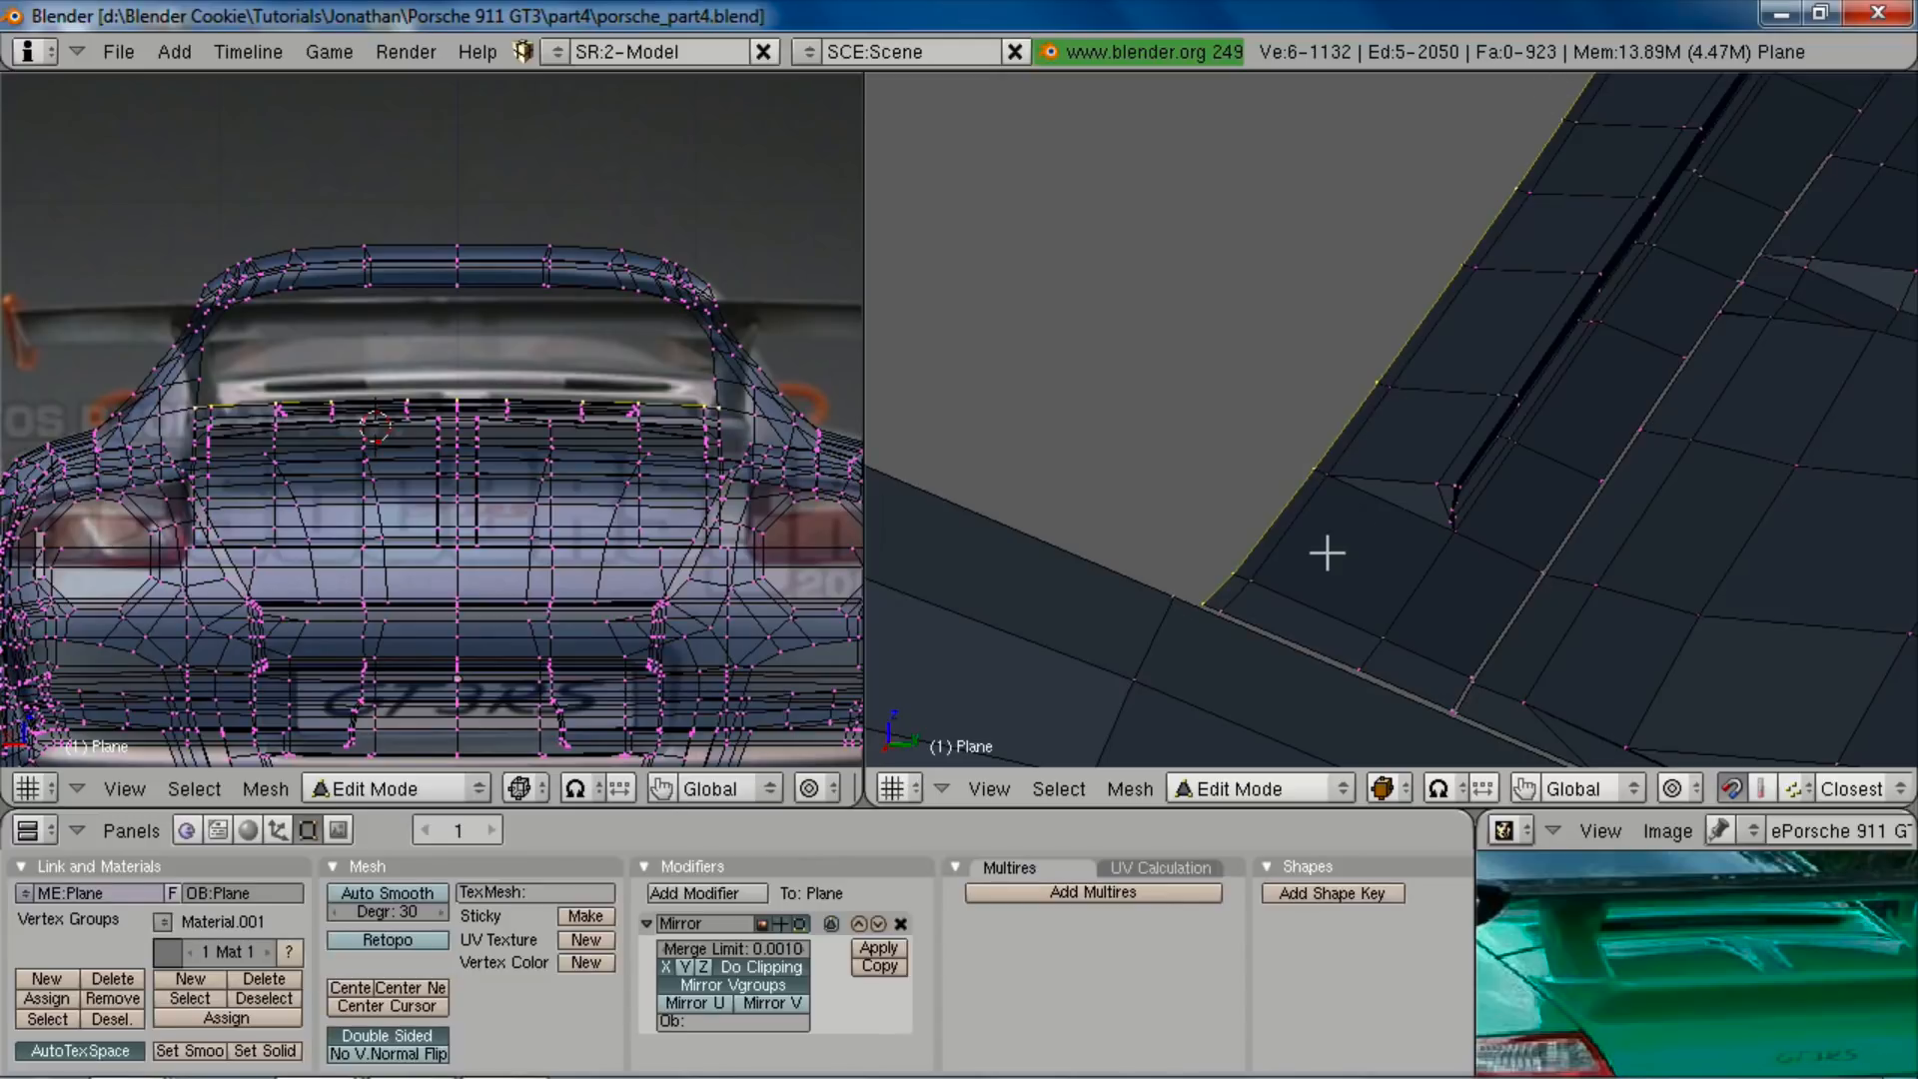
key(ctrl+r)
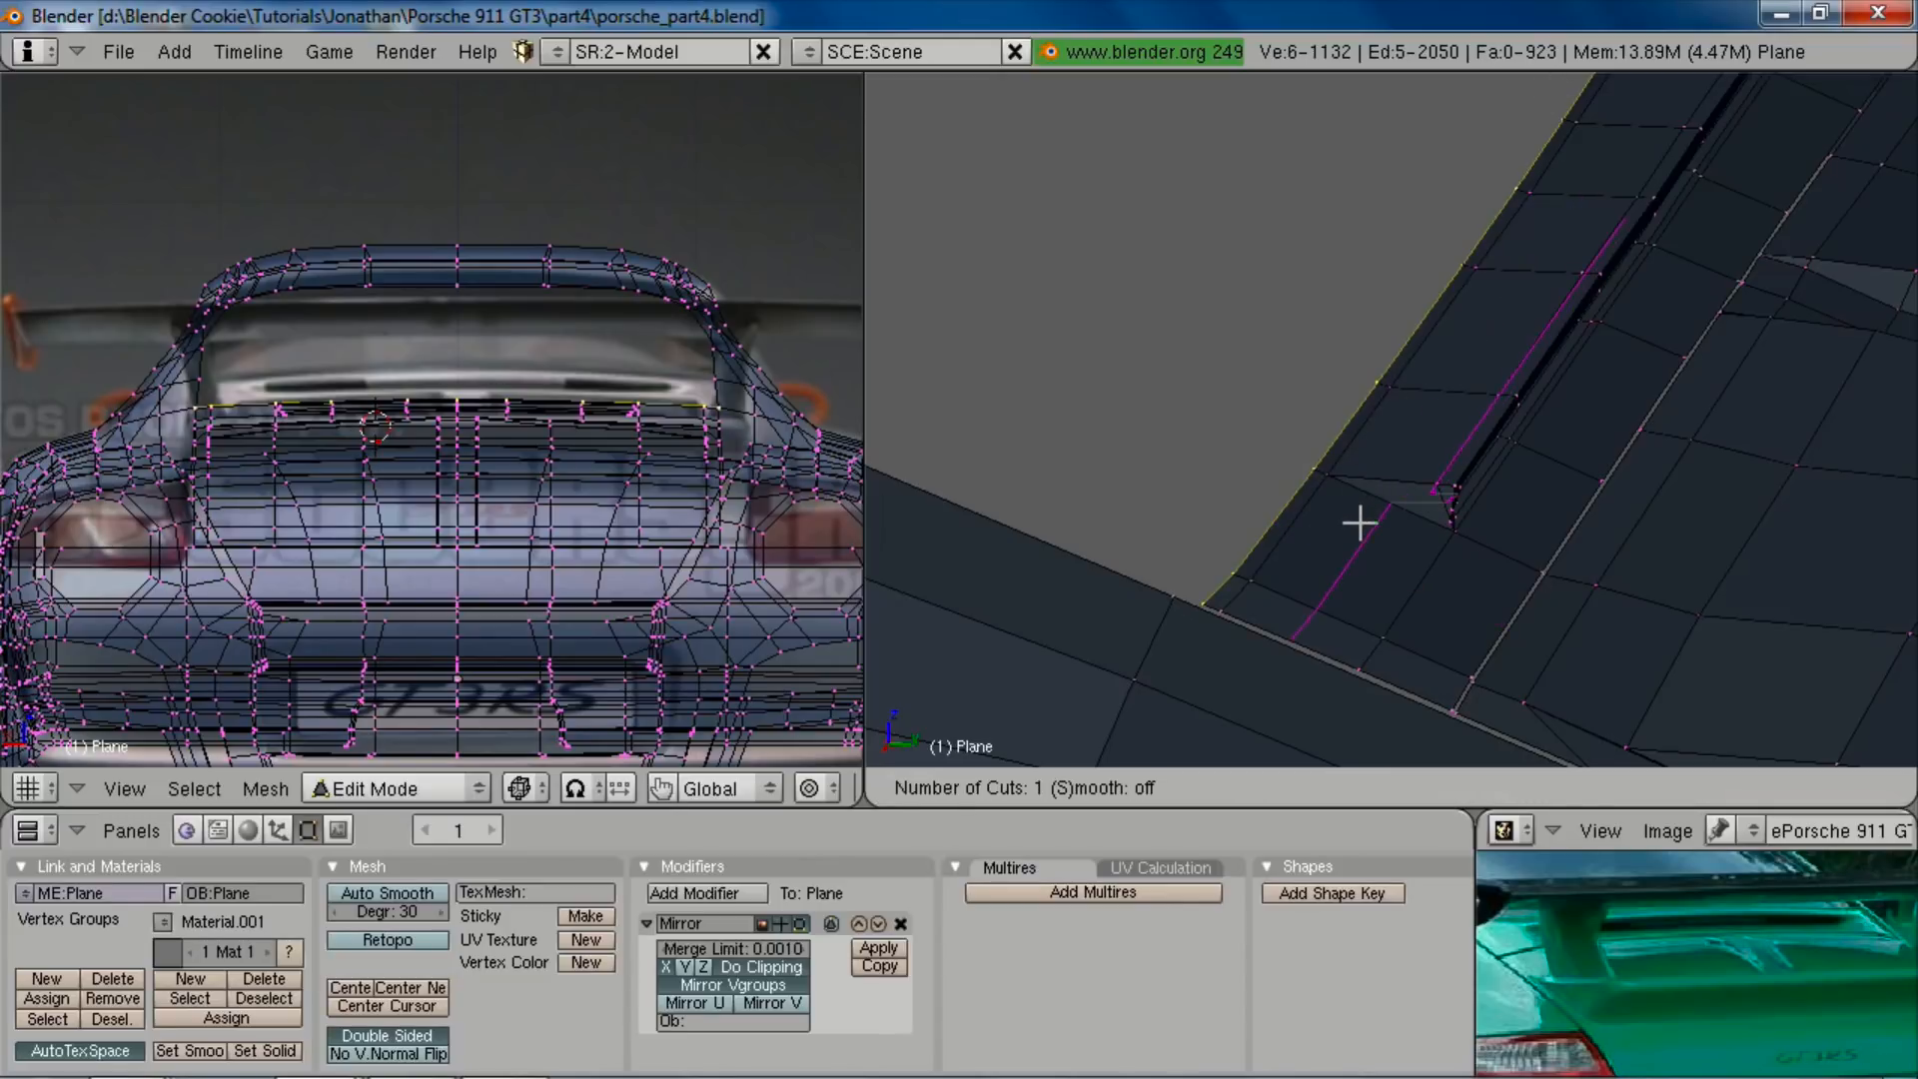
key(Escape)
Step: Examine the whole car body from the rear and the side and compare it with the reference photo
key(Tab)
scroll(1340, 507, down, 4)
middle_drag(1340, 507, 1418, 677)
scroll(1438, 544, down, 5)
scroll(1321, 640, down, 5)
scroll(1338, 647, up, 3)
scroll(1416, 675, down, 3)
scroll(1793, 997, down, 4)
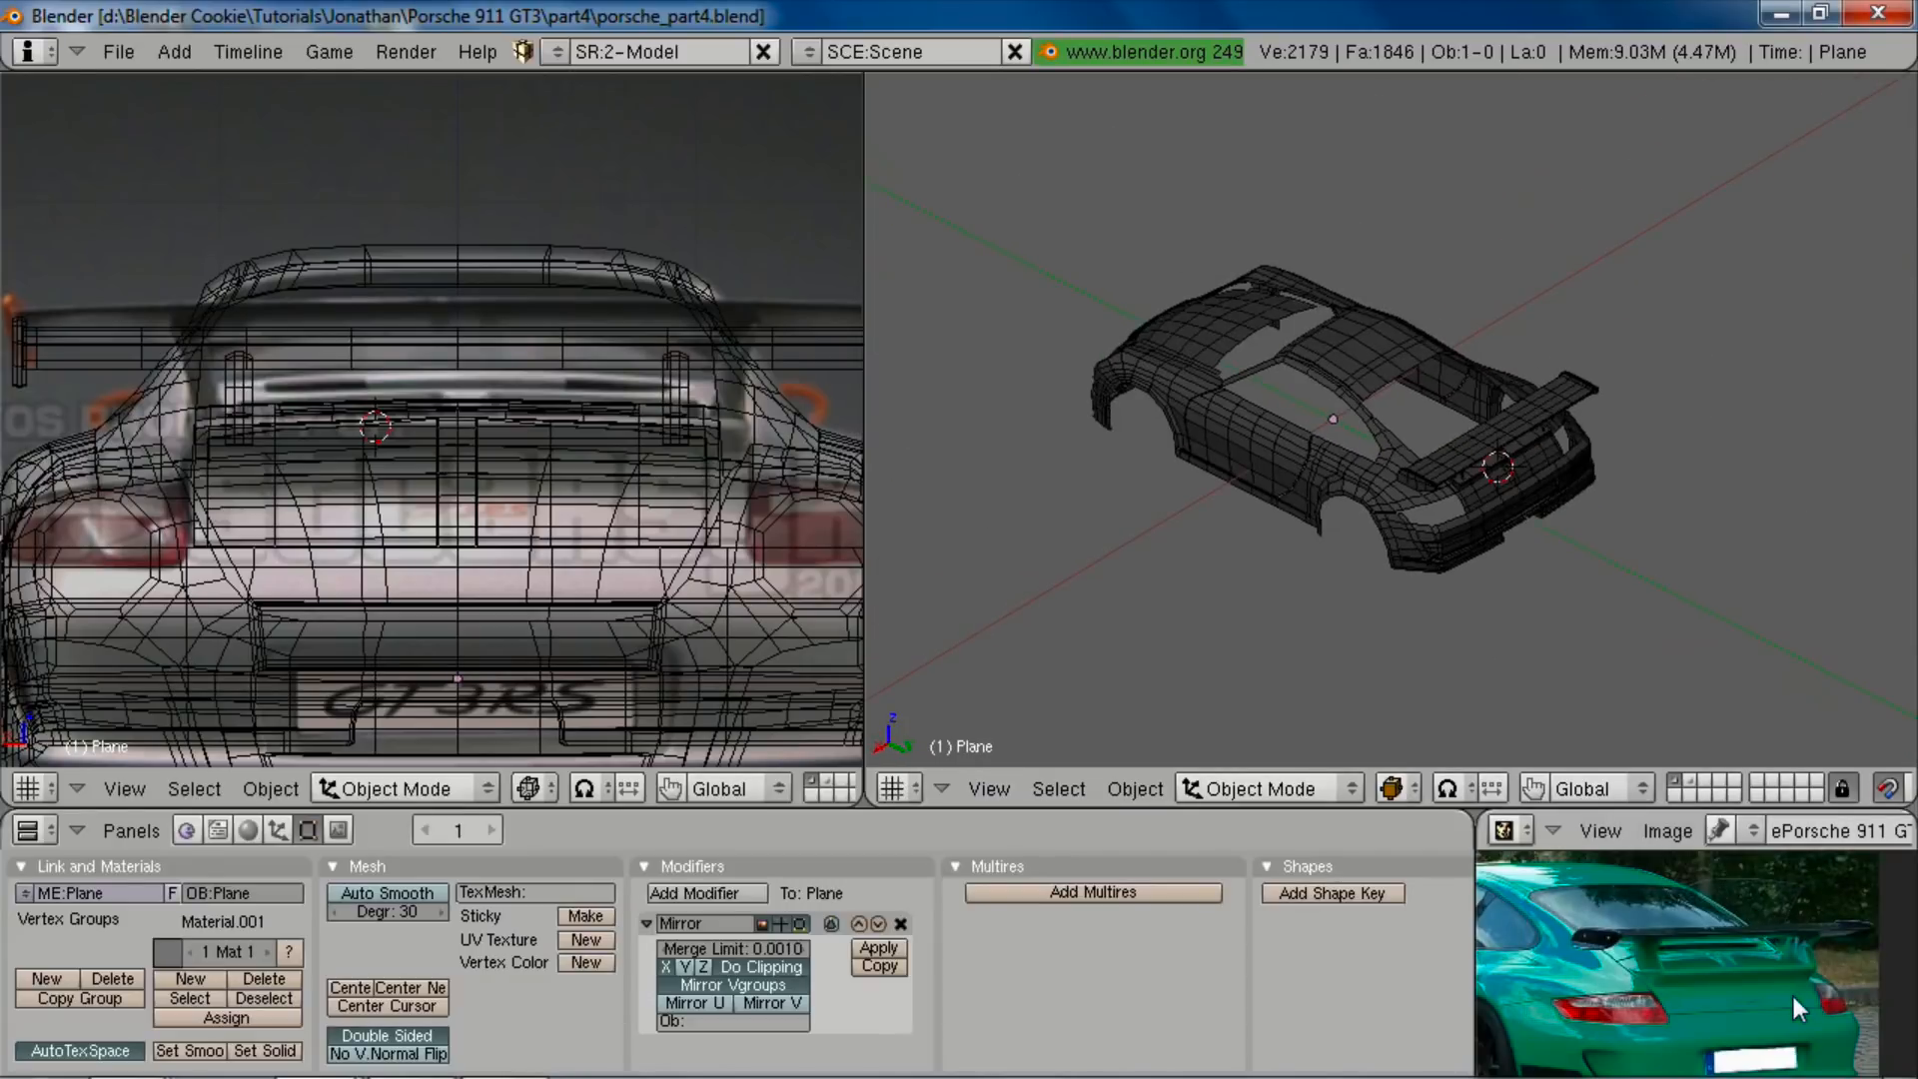
scroll(1812, 939, up, 2)
scroll(1326, 458, up, 1)
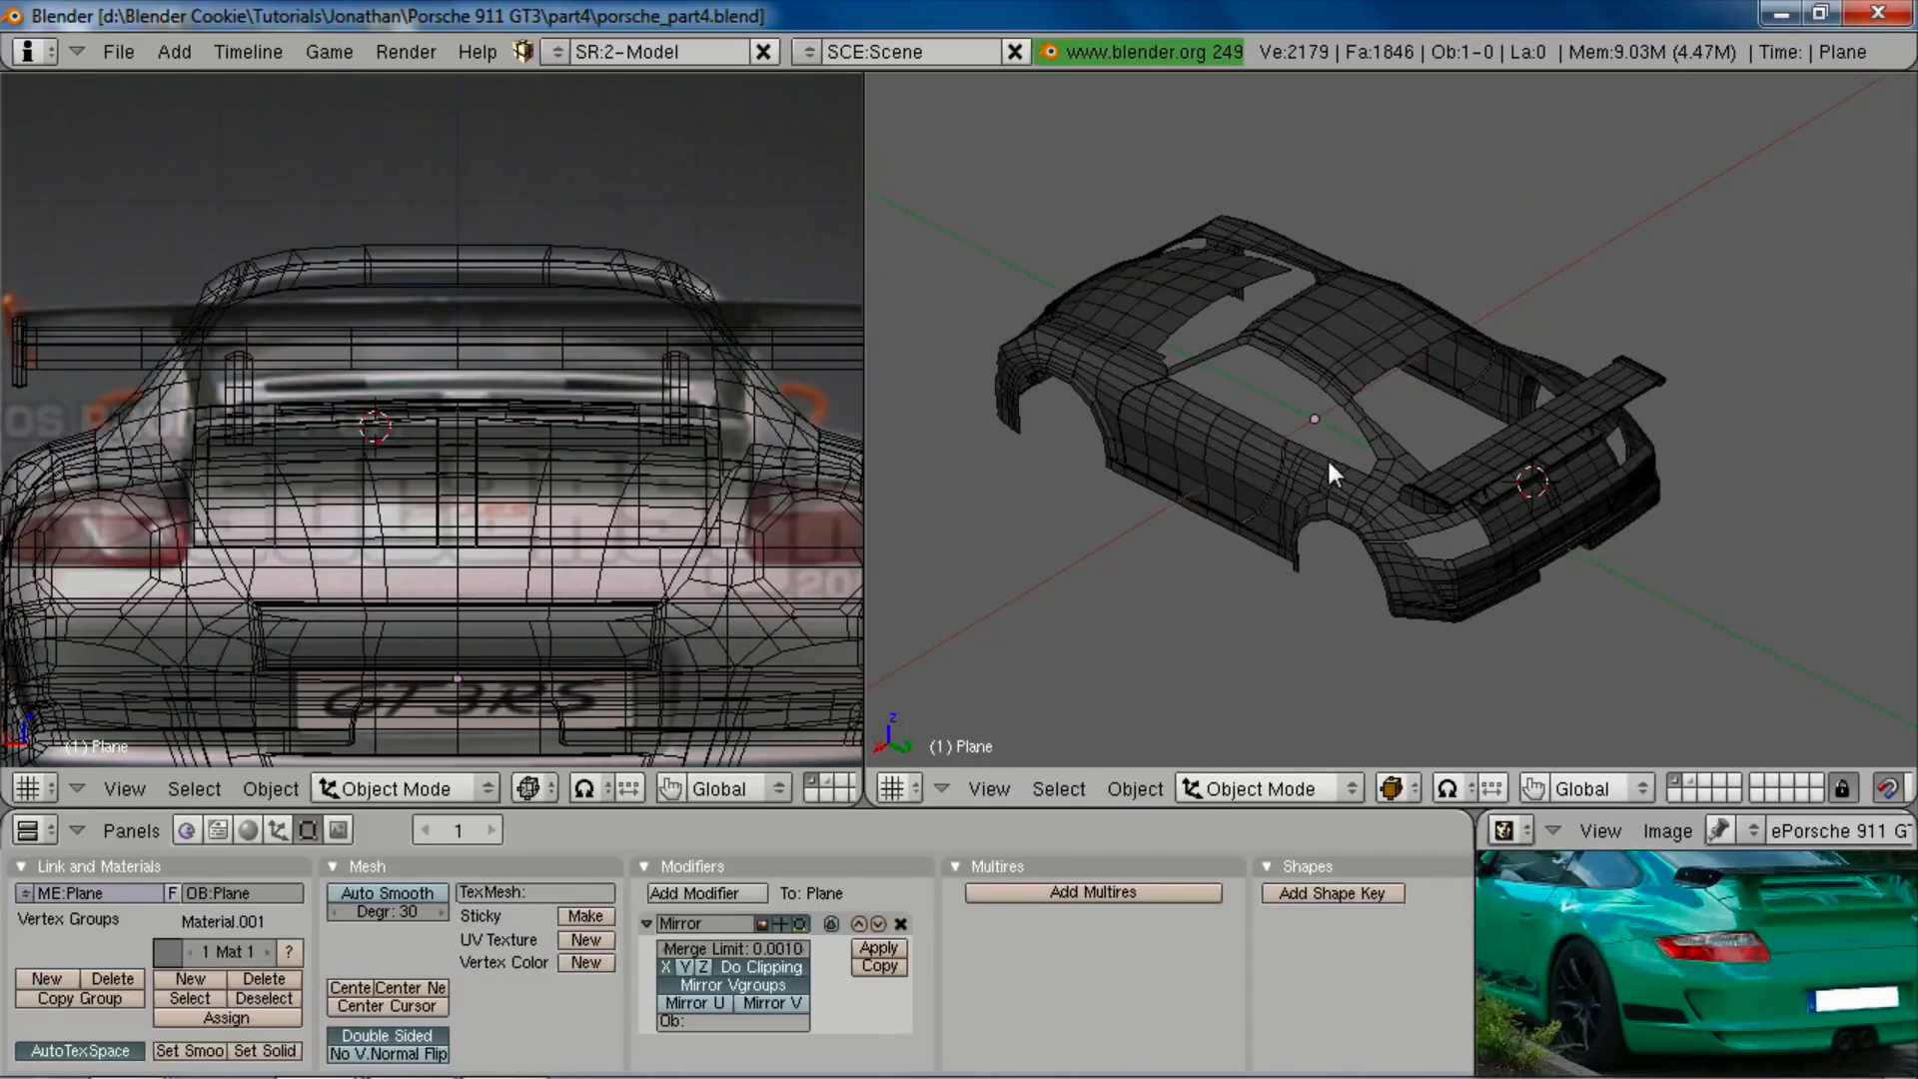
scroll(1363, 585, up, 3)
middle_drag(1356, 553, 1446, 537)
scroll(1466, 649, down, 3)
middle_drag(1730, 967, 1746, 956)
middle_drag(1149, 566, 1370, 547)
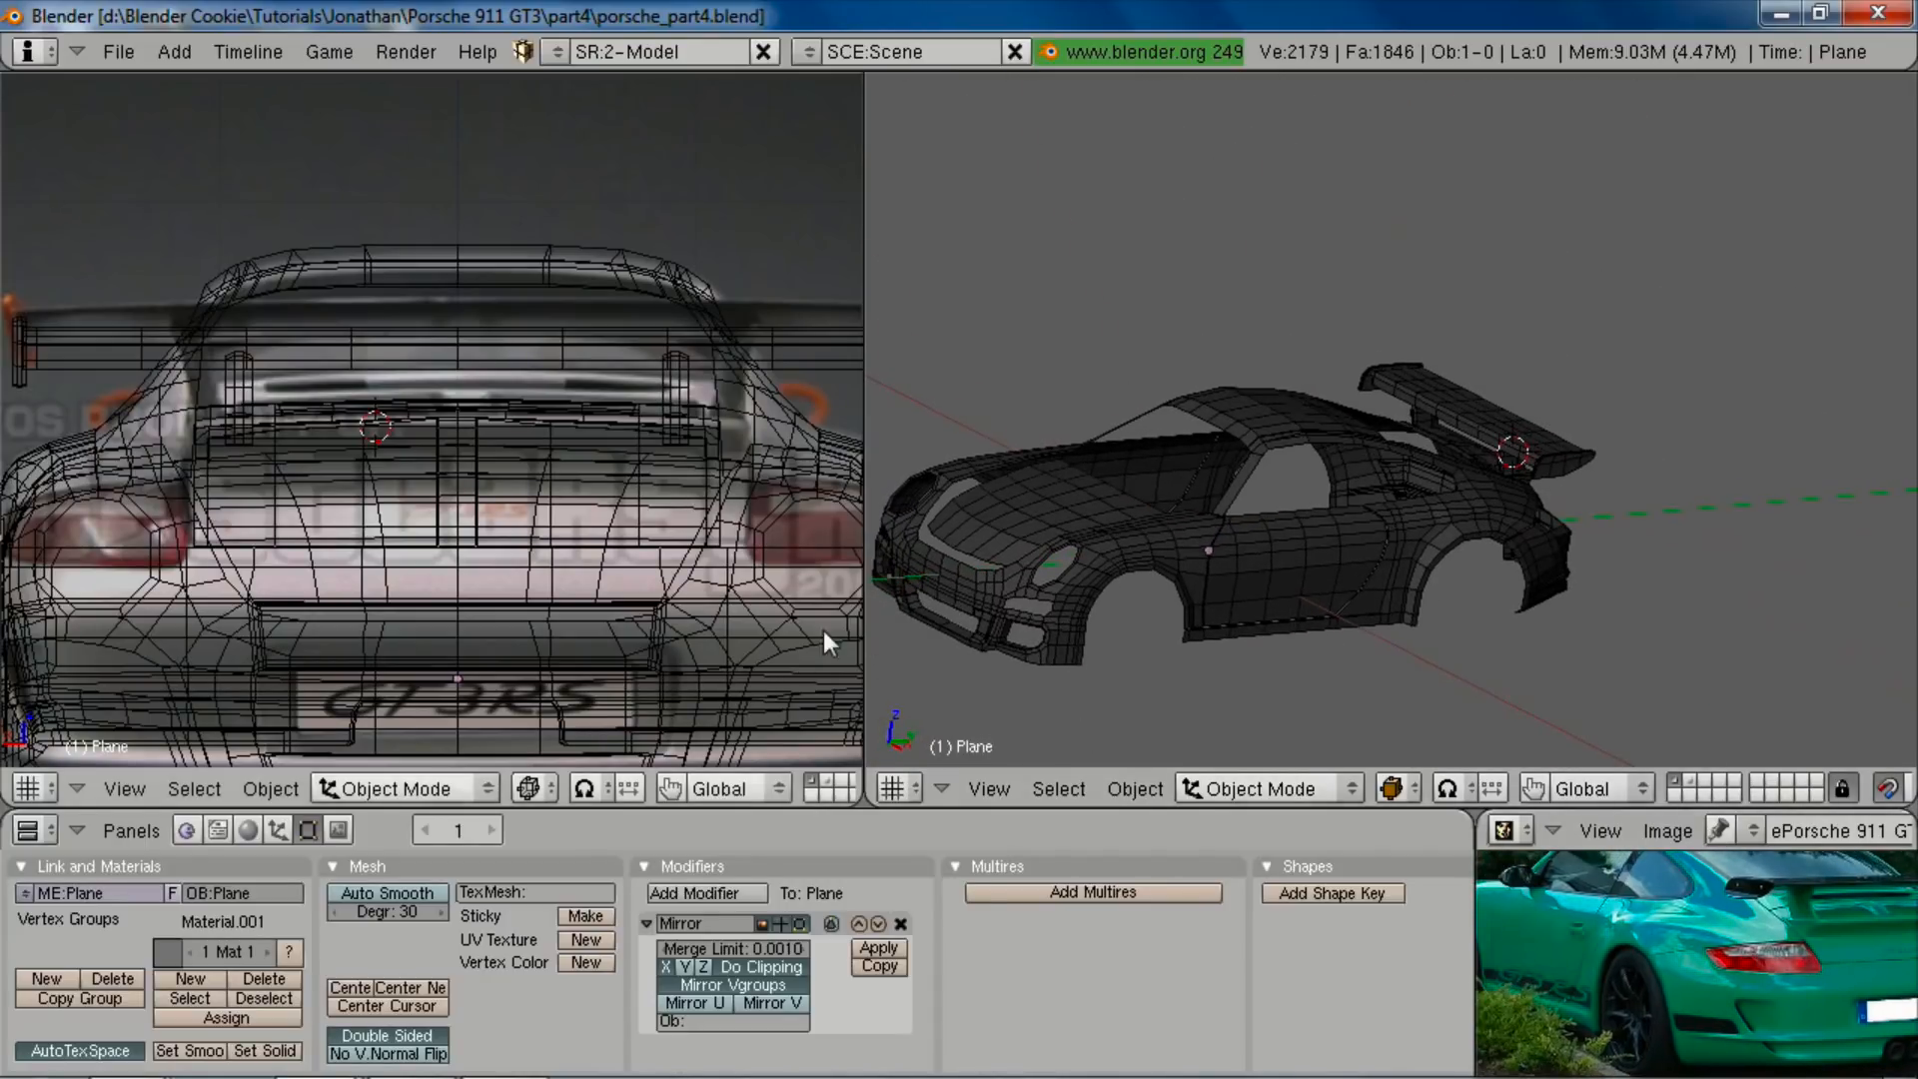
Step: Save the model over the existing file porsche_part4.blend
middle_drag(1285, 622, 1461, 508)
scroll(1363, 571, up, 2)
key(ctrl+w)
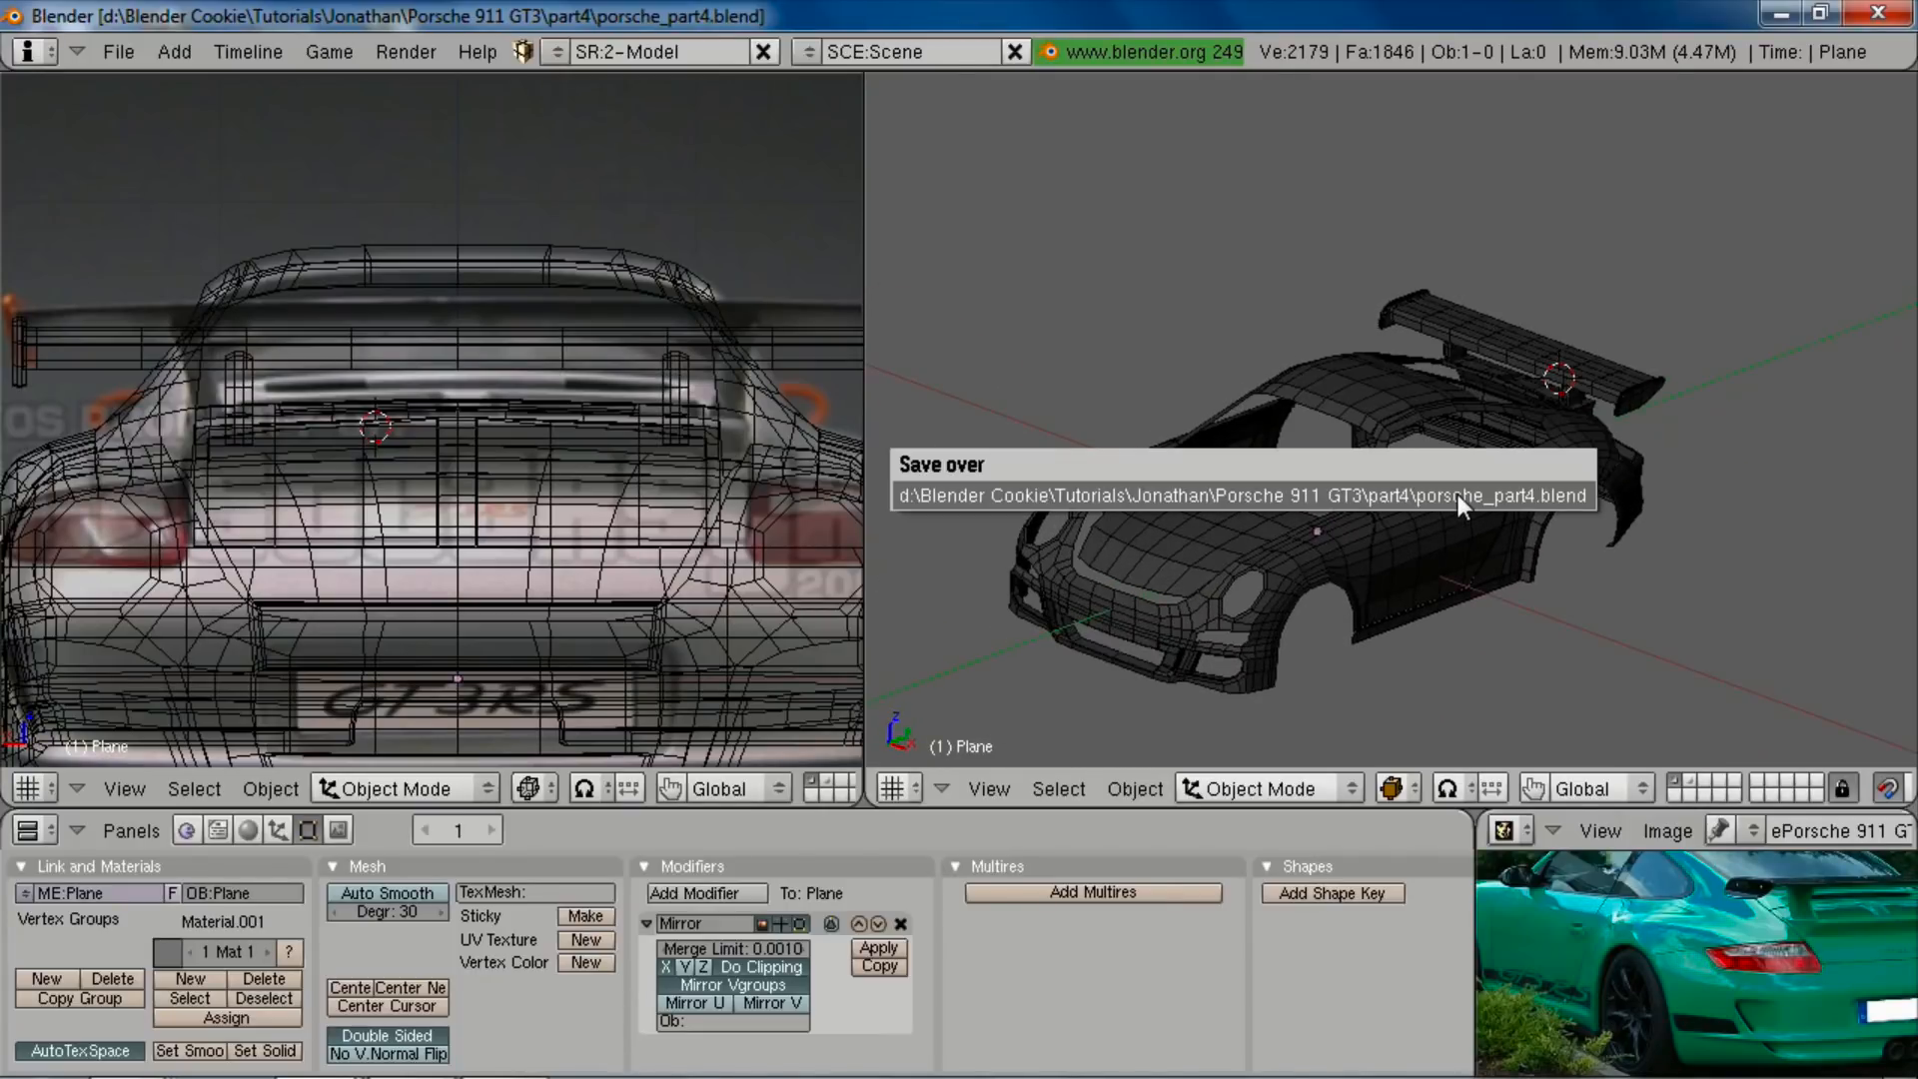
click(1458, 495)
Step: Edit the mesh at the tail light opening and move part of the fender's rear edge along Y
middle_drag(1456, 507, 1256, 537)
scroll(1382, 421, up, 4)
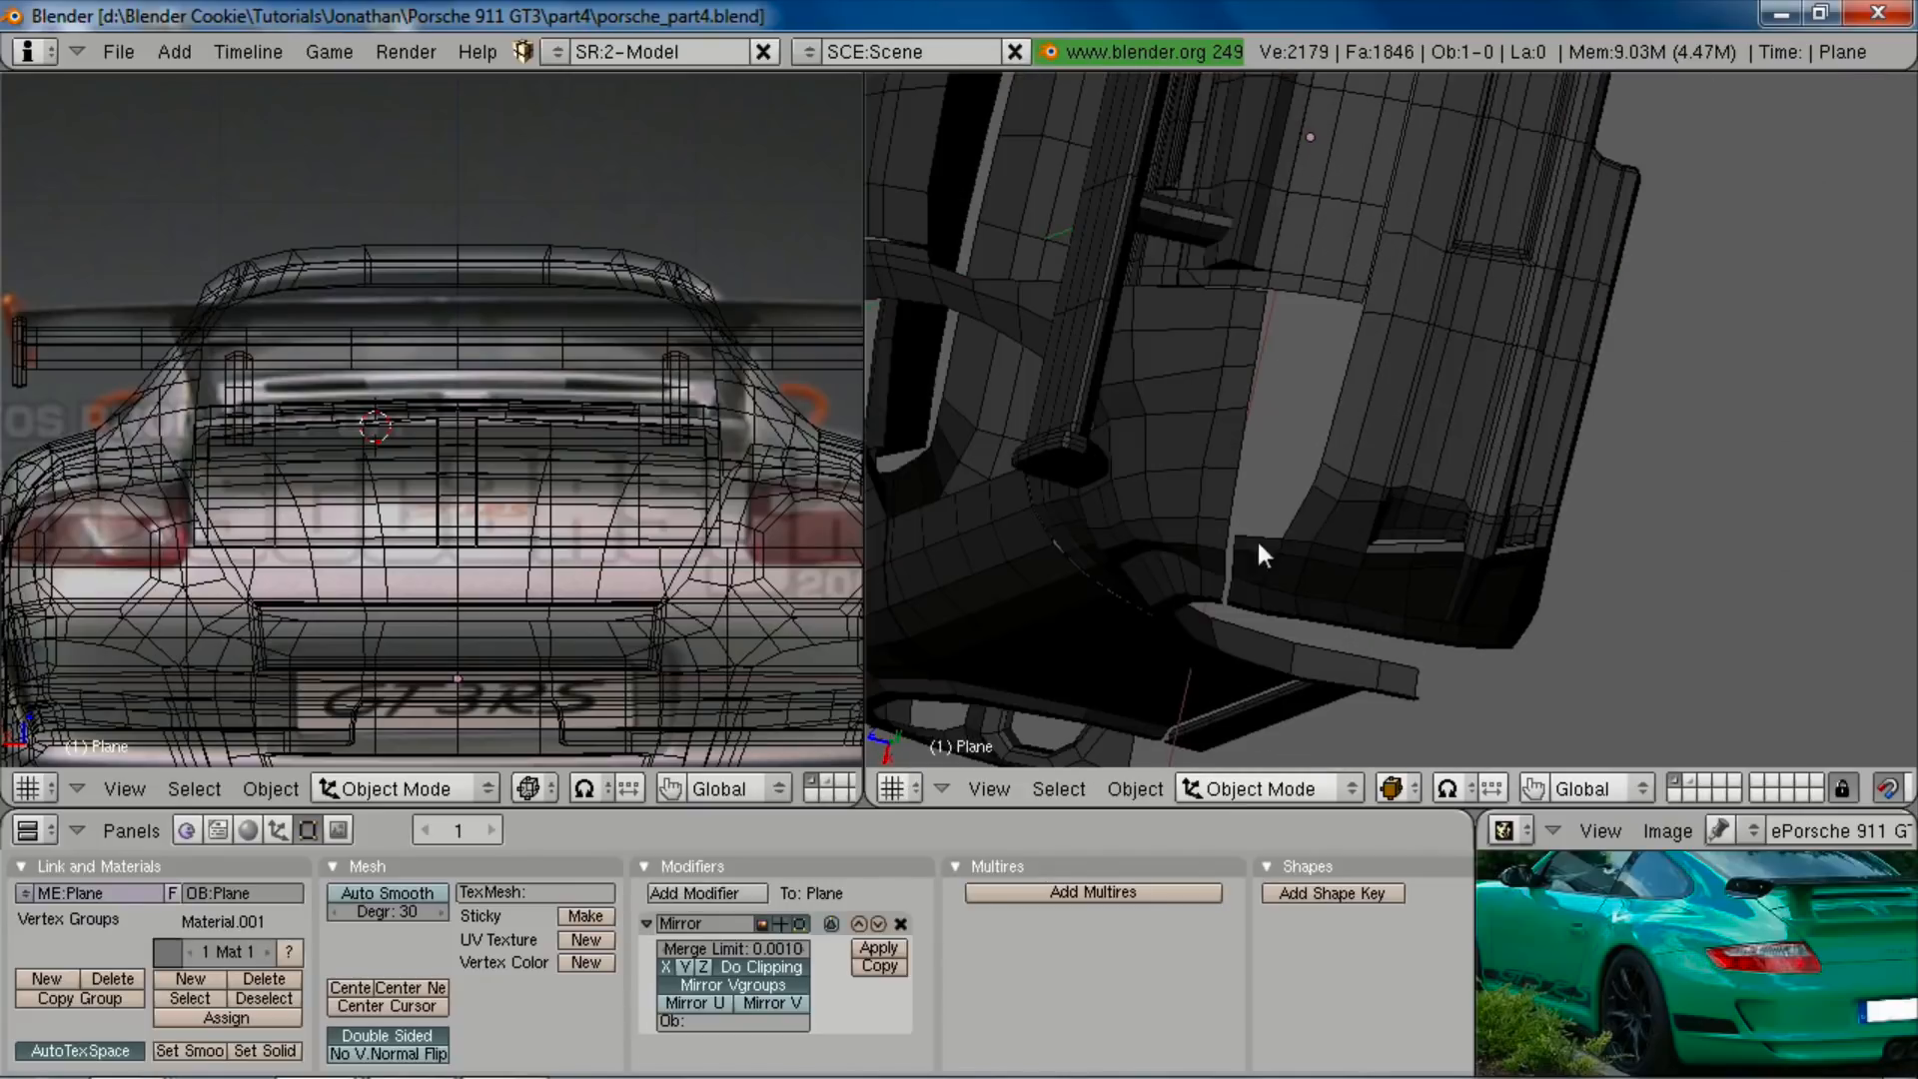
scroll(1625, 939, up, 3)
middle_drag(1656, 956, 1726, 1064)
scroll(1733, 1049, up, 1)
middle_drag(1288, 440, 1471, 367)
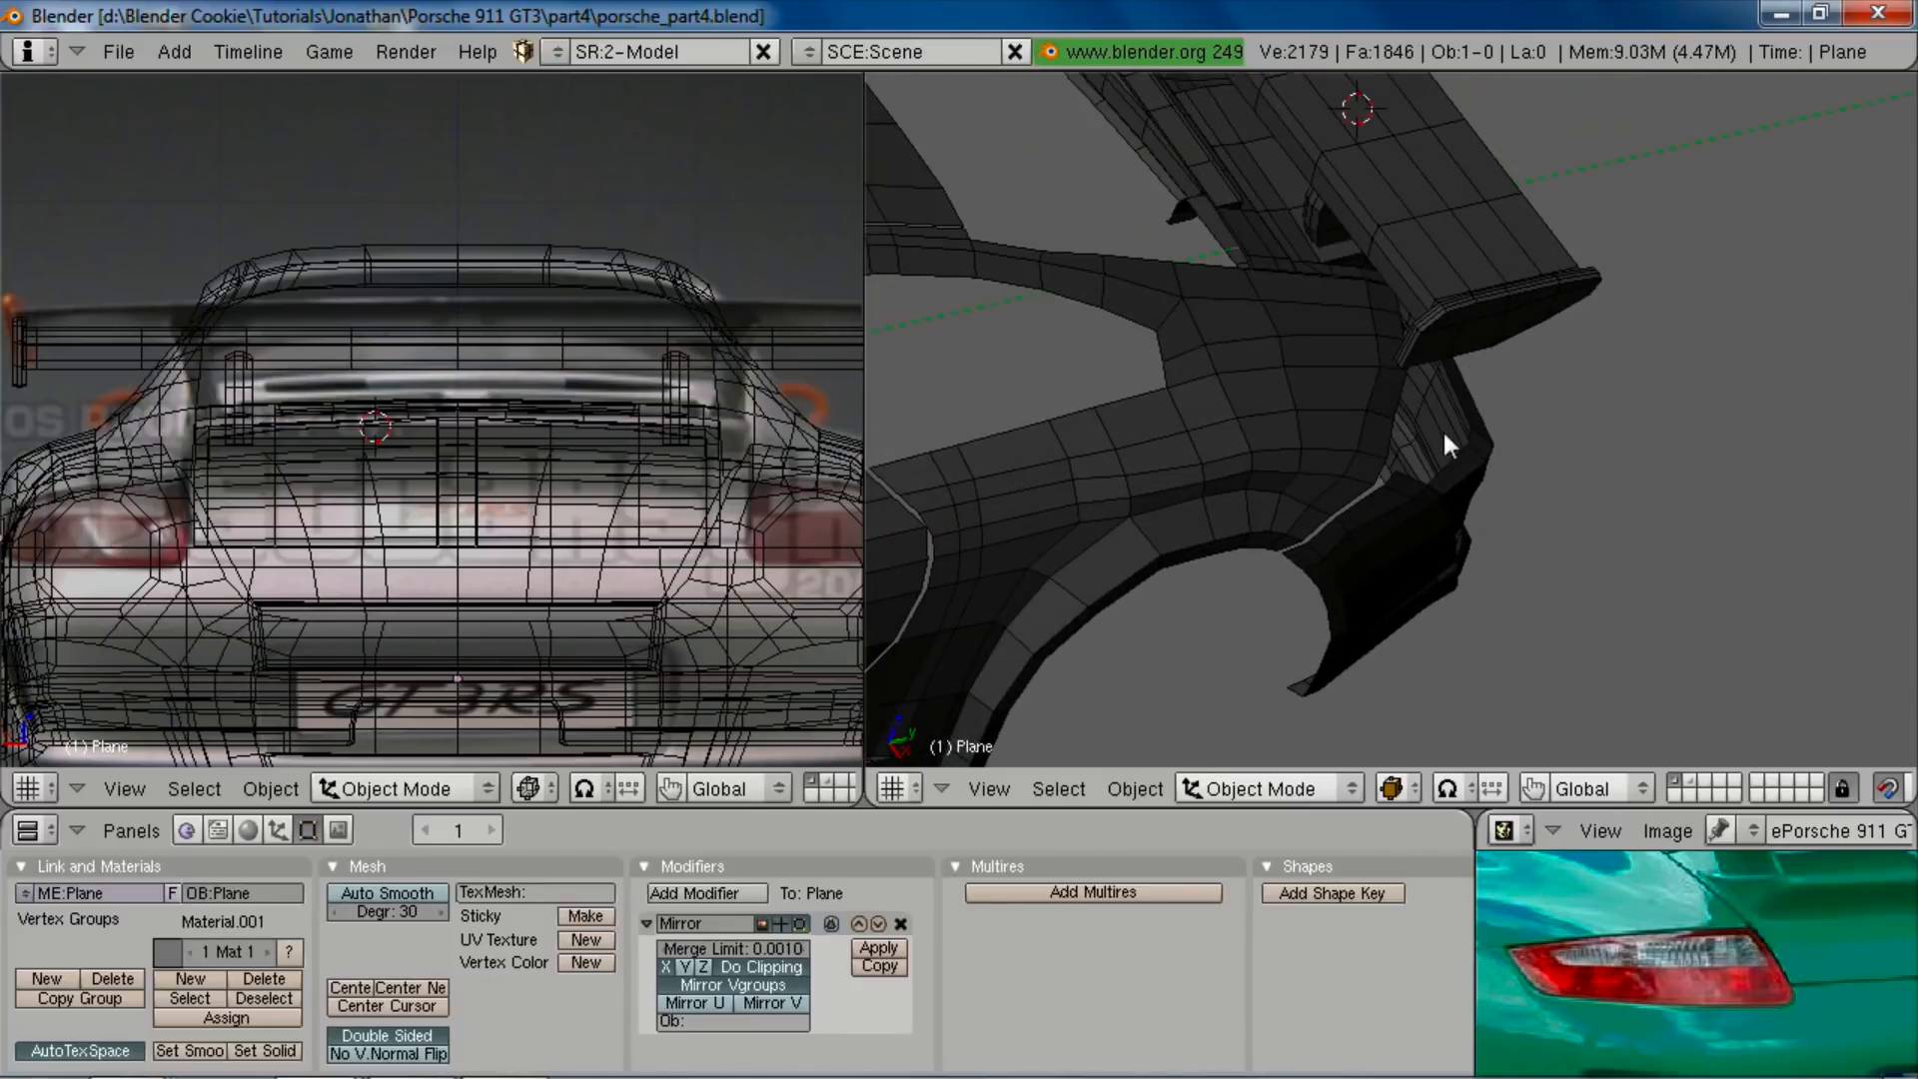
scroll(1444, 438, up, 2)
key(Tab)
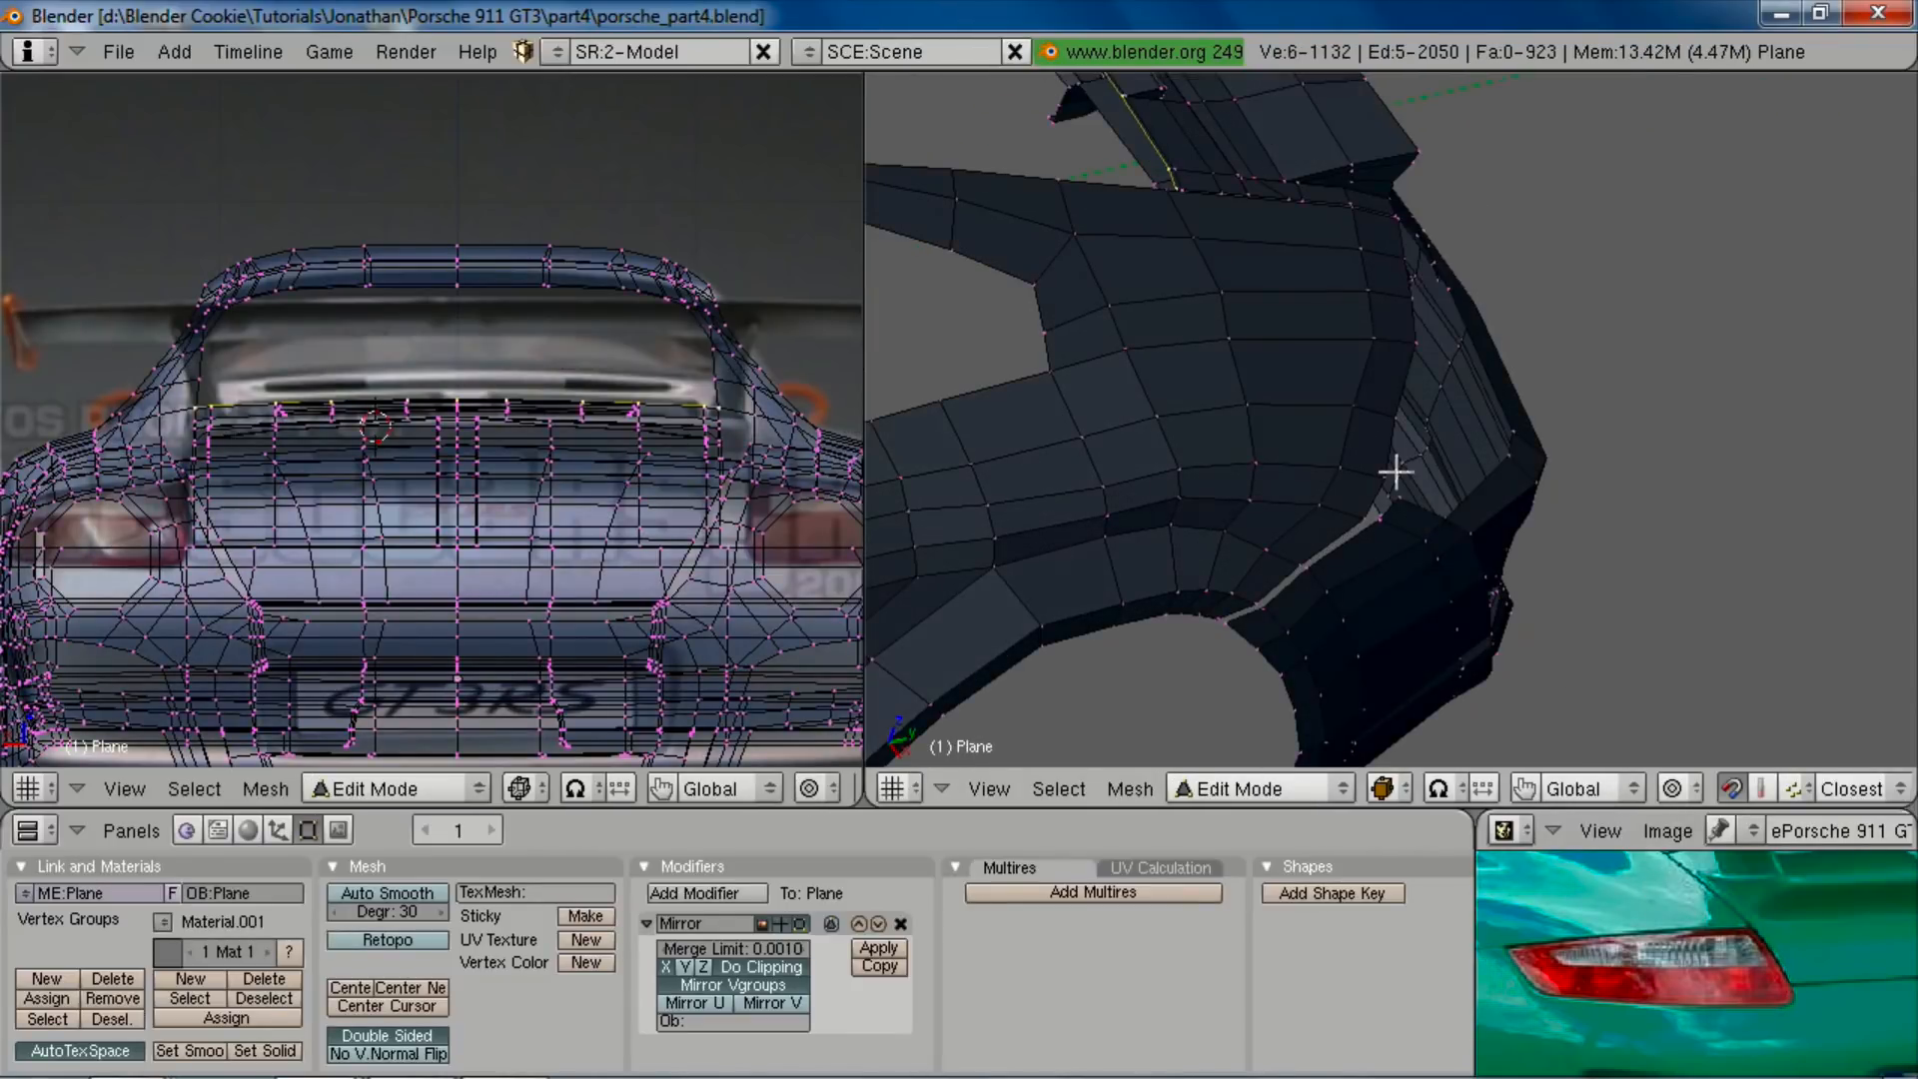
middle_drag(1399, 467, 1342, 398)
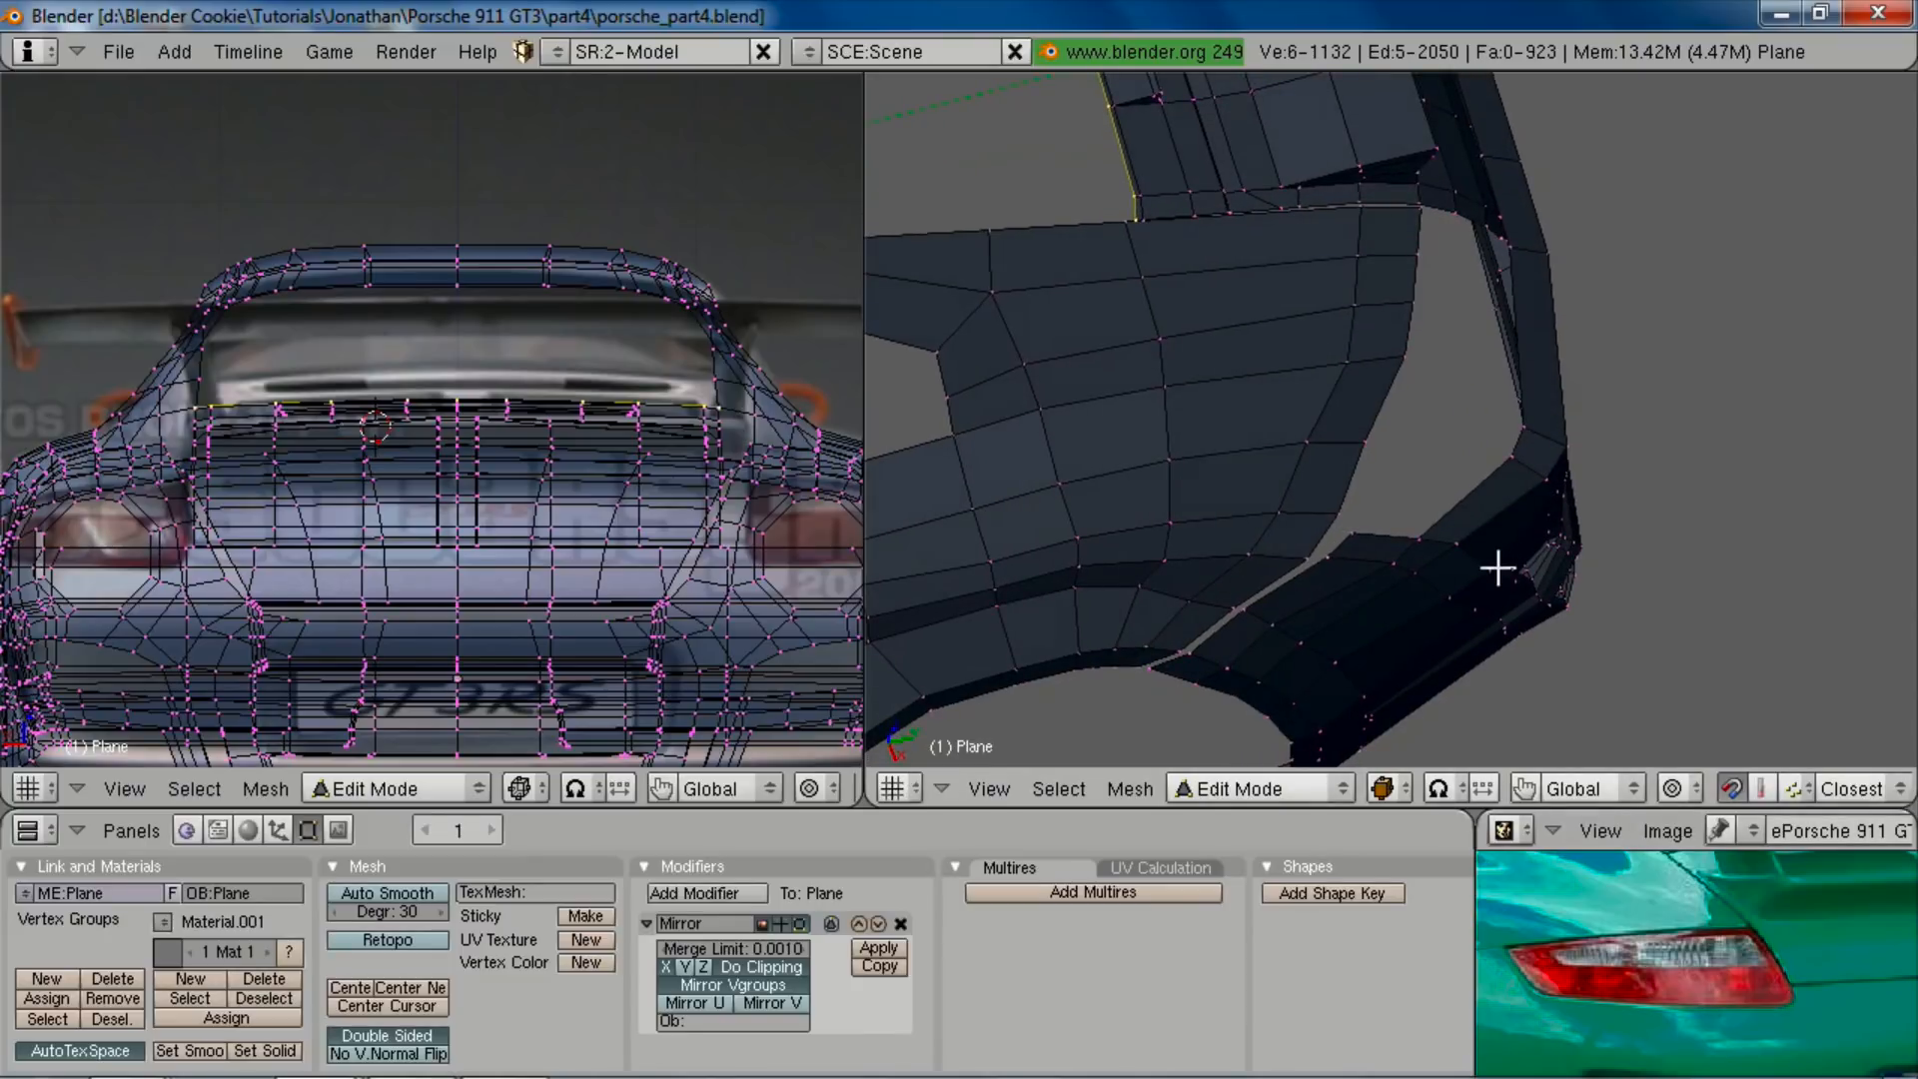
key(g)
key(y)
click(1420, 488)
key(a)
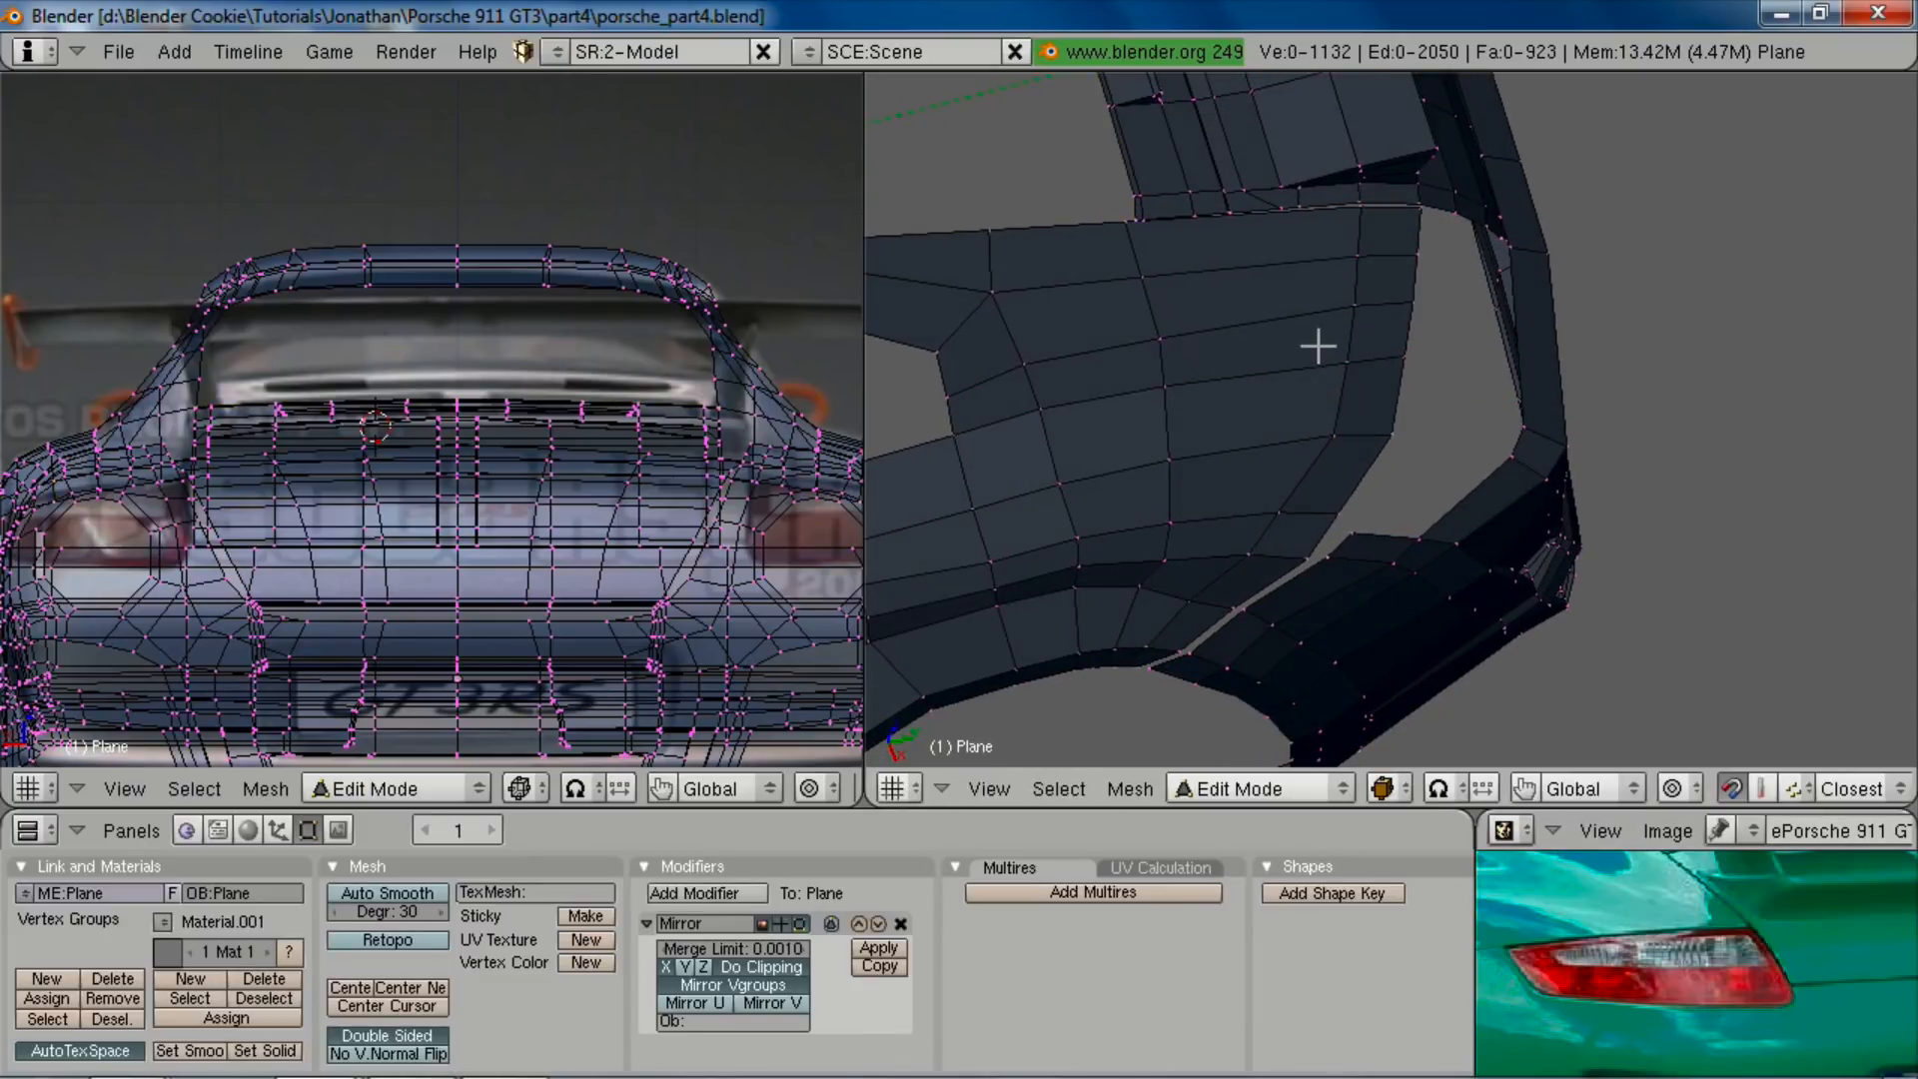
Step: Select the short edge running into the fender's rear border at the tail light opening and move it about 0.011 along Y
shift+right_click(1331, 361)
key(g)
key(y)
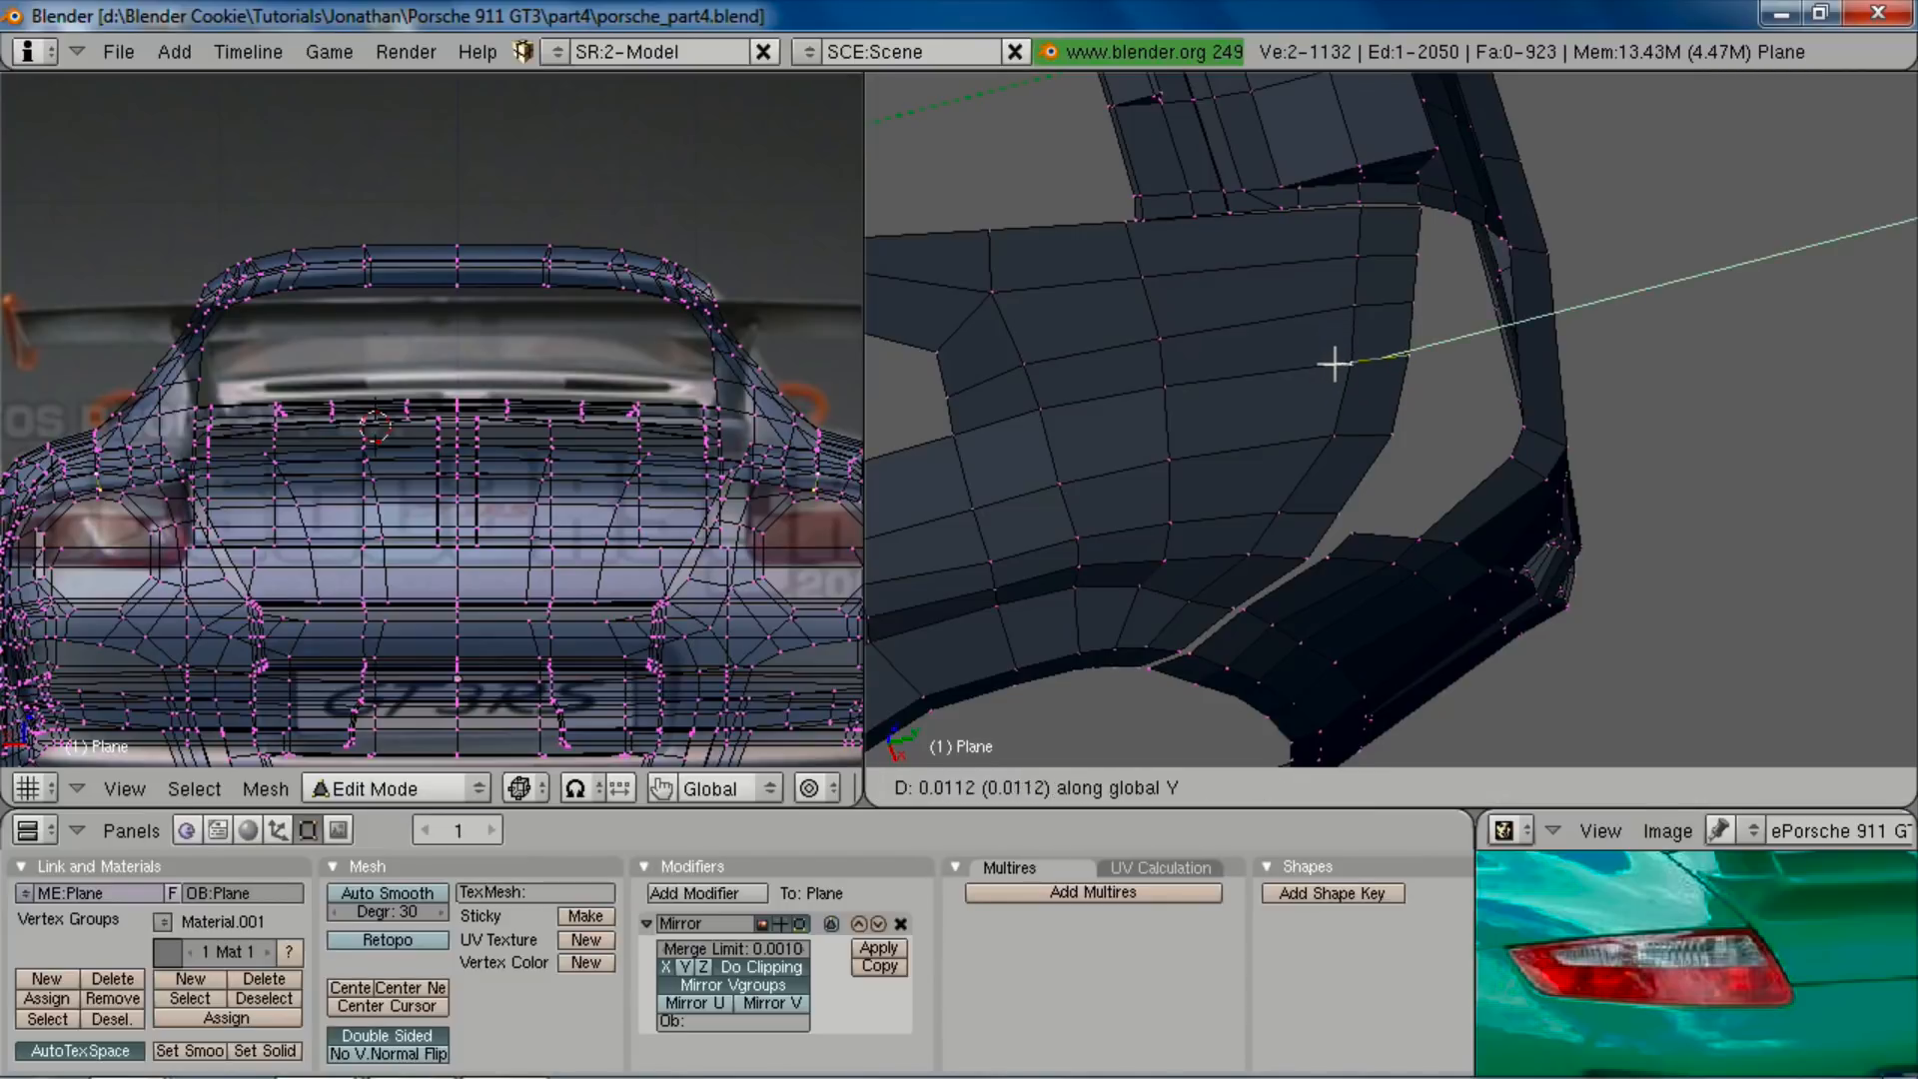
click(1333, 363)
Step: In wireframe, box-select the bumper vertices around the outer corner of the tail light opening
key(z)
middle_drag(1502, 505, 1519, 570)
key(KP_7)
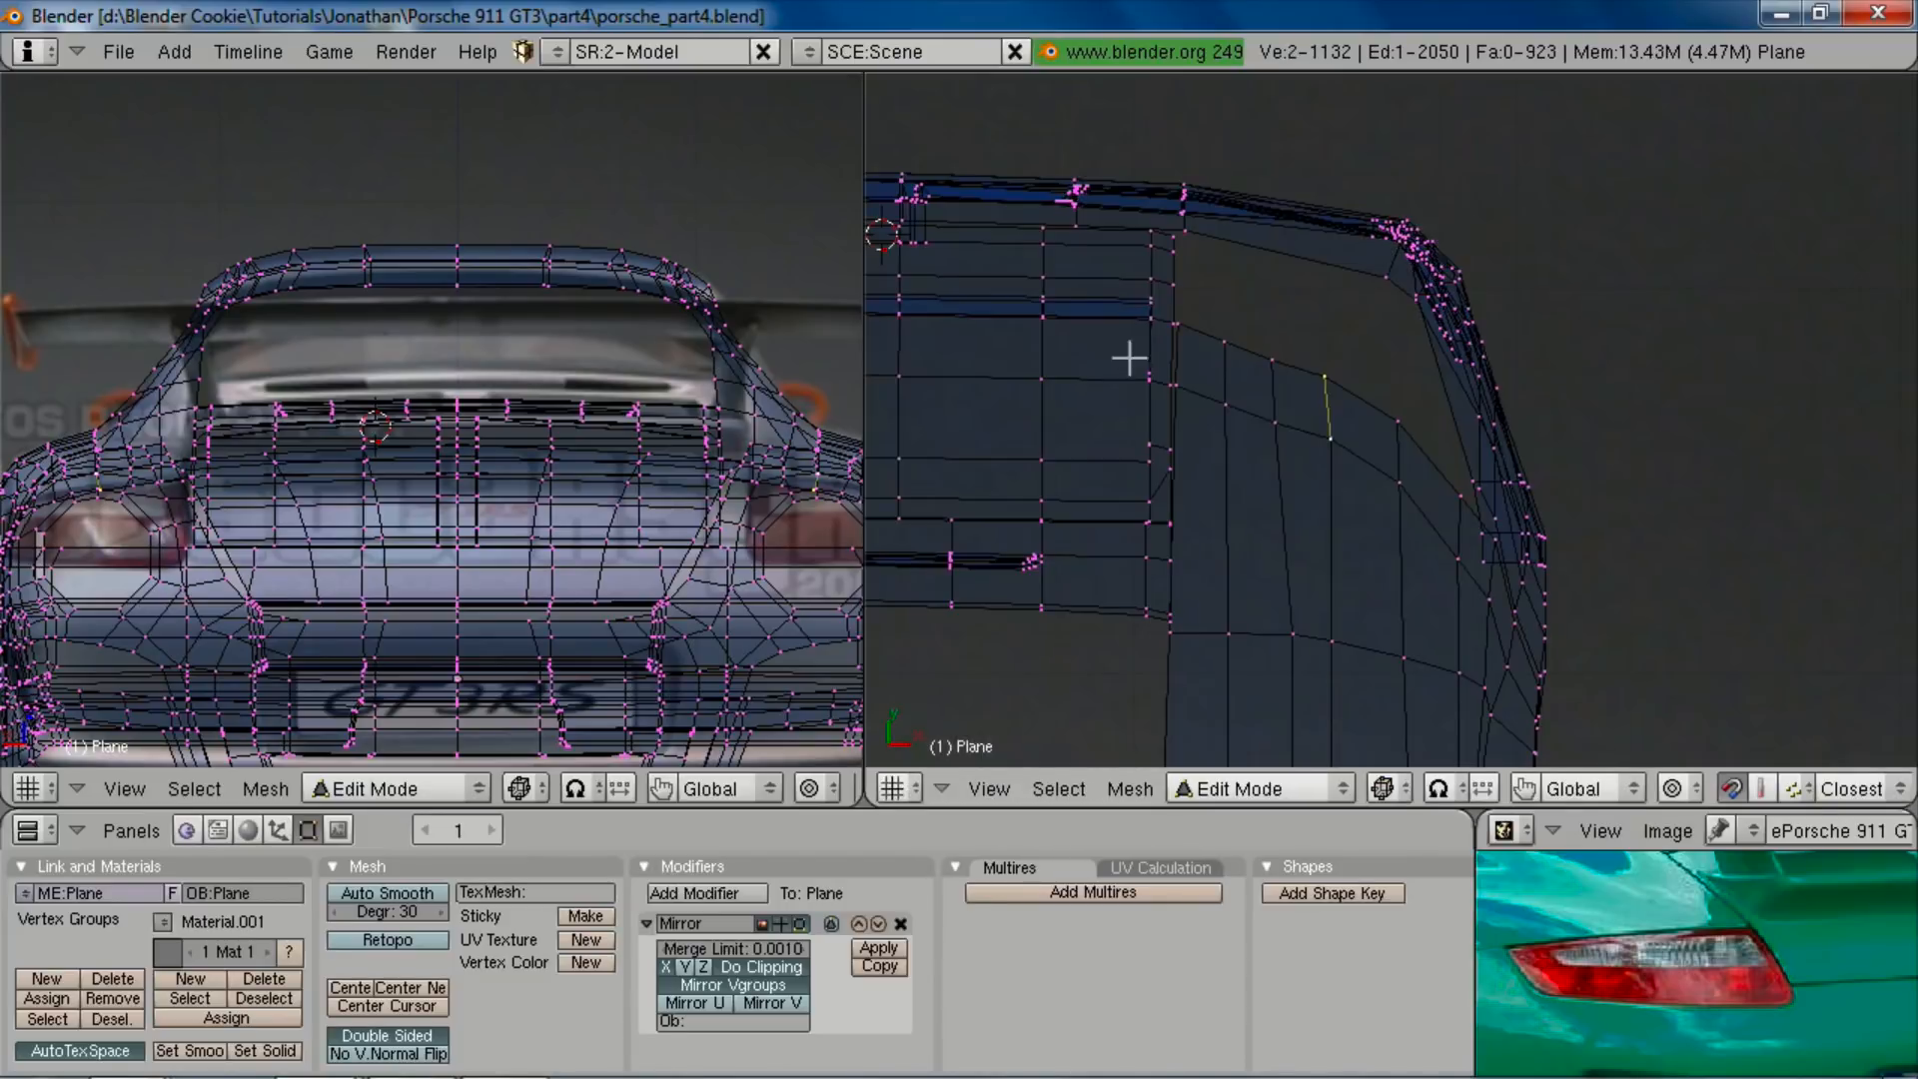
key(b)
drag(1306, 141, 1507, 327)
middle_drag(1510, 335, 1322, 440)
scroll(1323, 441, up, 3)
key(z)
key(z)
key(b)
drag(1056, 378, 1122, 481)
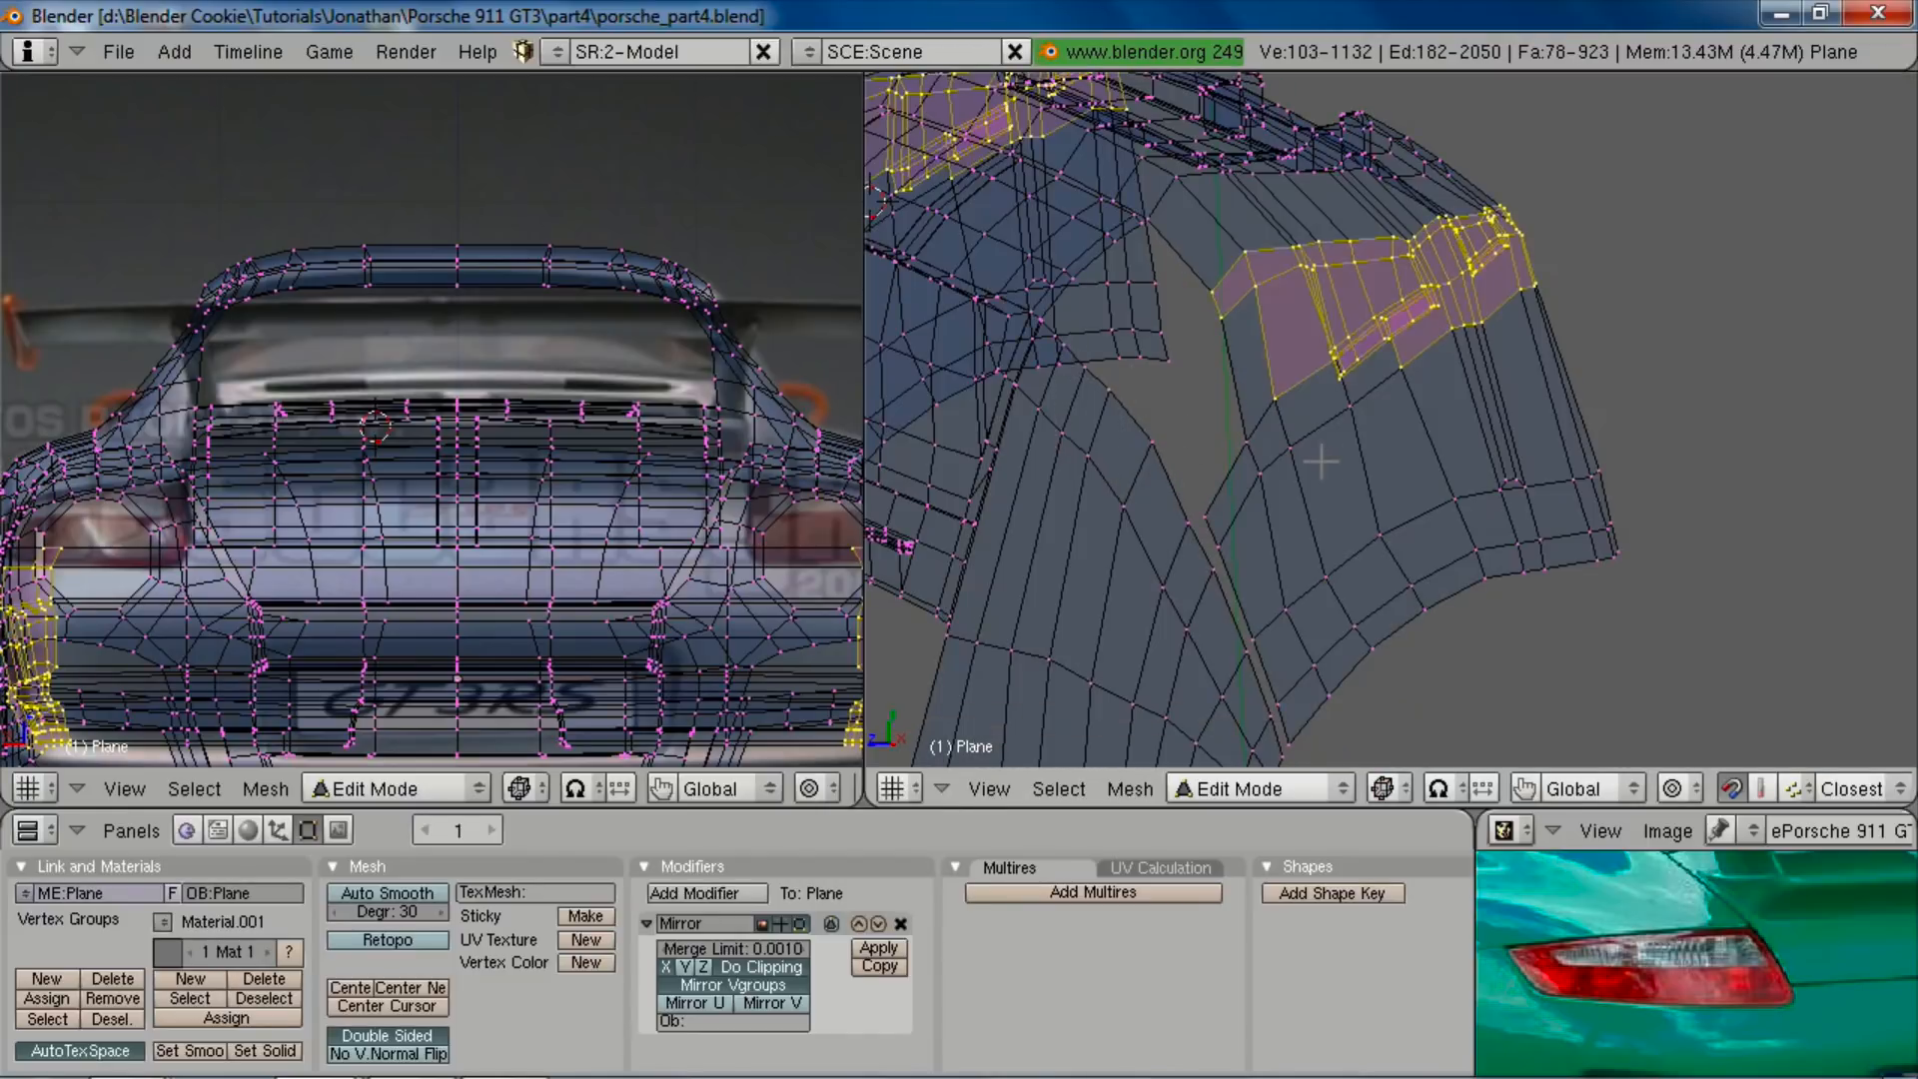
Step: Deselect the surplus bumper vertices, keeping only the four vertices of the face at the tail light opening's outer corner
key(b)
right_drag(1240, 349, 1530, 456)
key(b)
right_drag(1303, 307, 1438, 430)
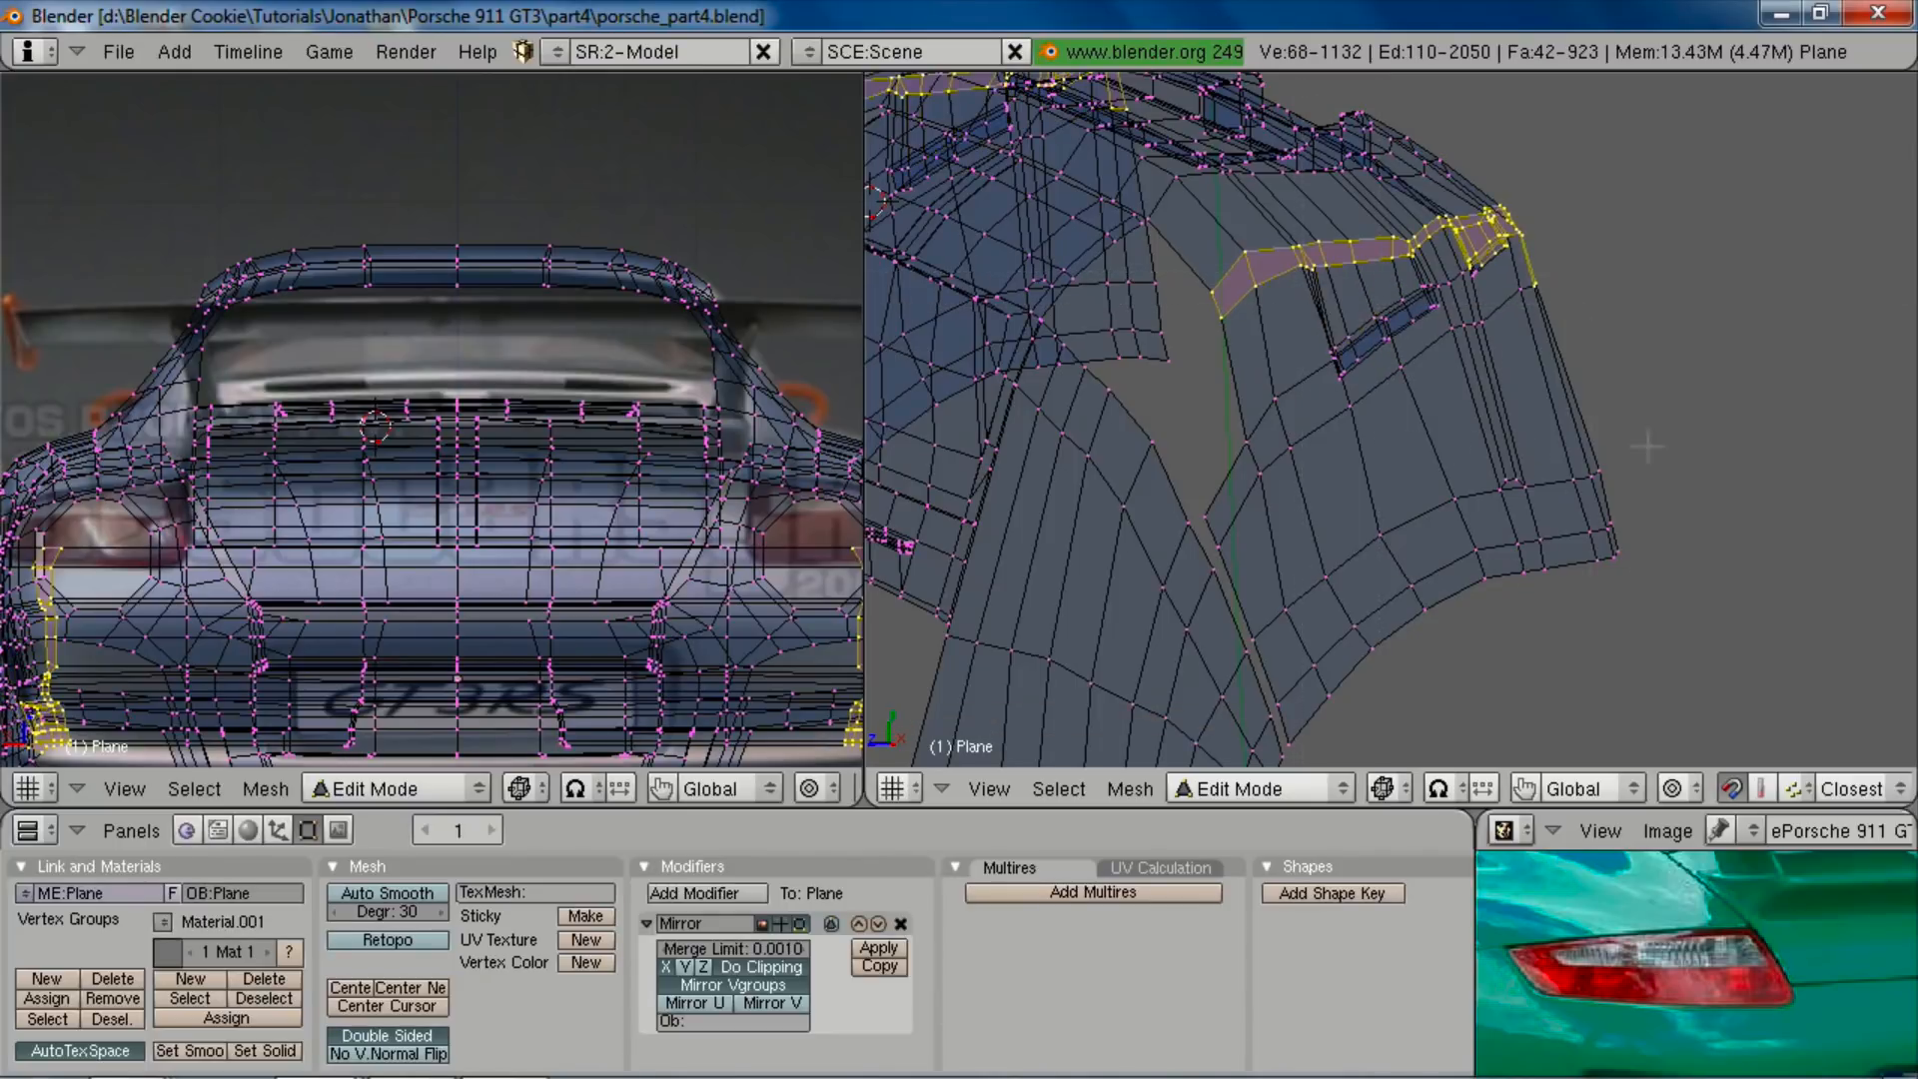
middle_drag(1648, 446, 1574, 500)
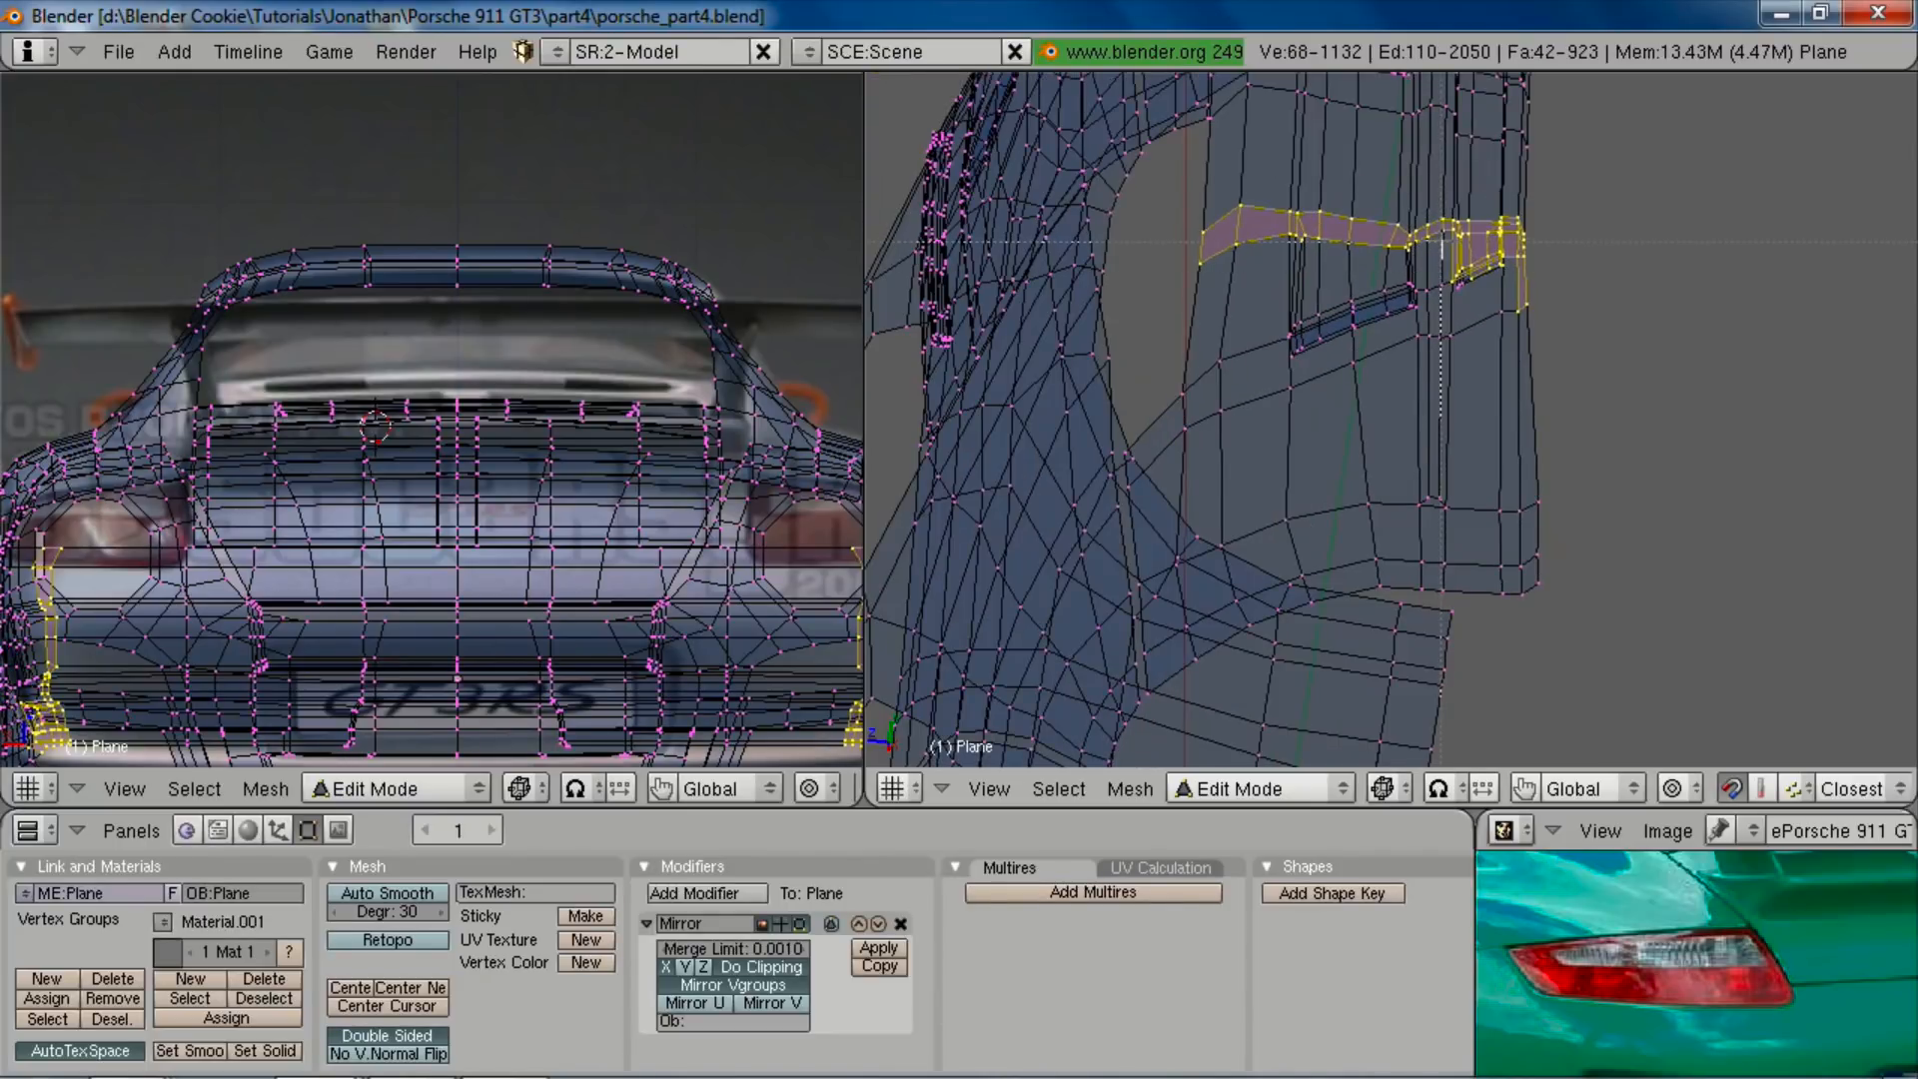
right_drag(1440, 241, 1560, 346)
middle_drag(1734, 492, 1336, 380)
key(z)
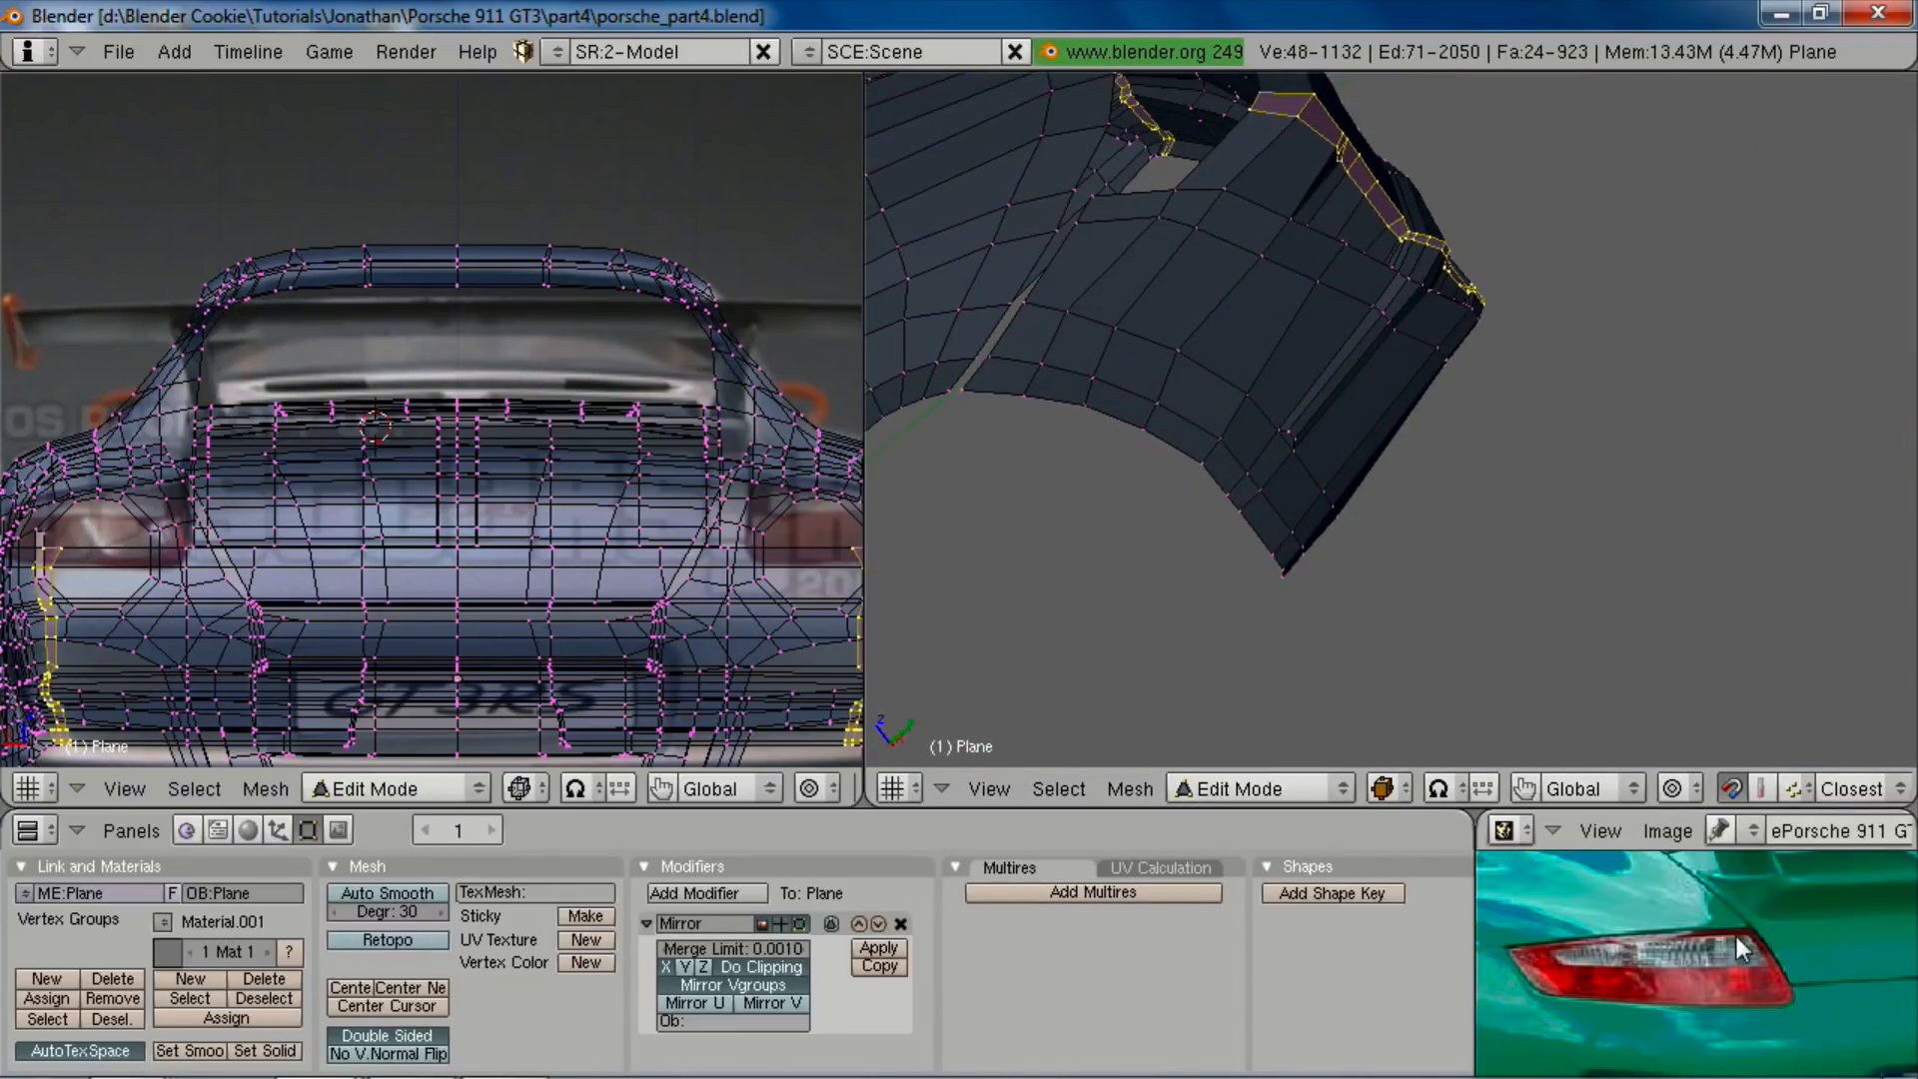
scroll(1740, 947, down, 2)
middle_drag(1278, 291, 1378, 389)
key(z)
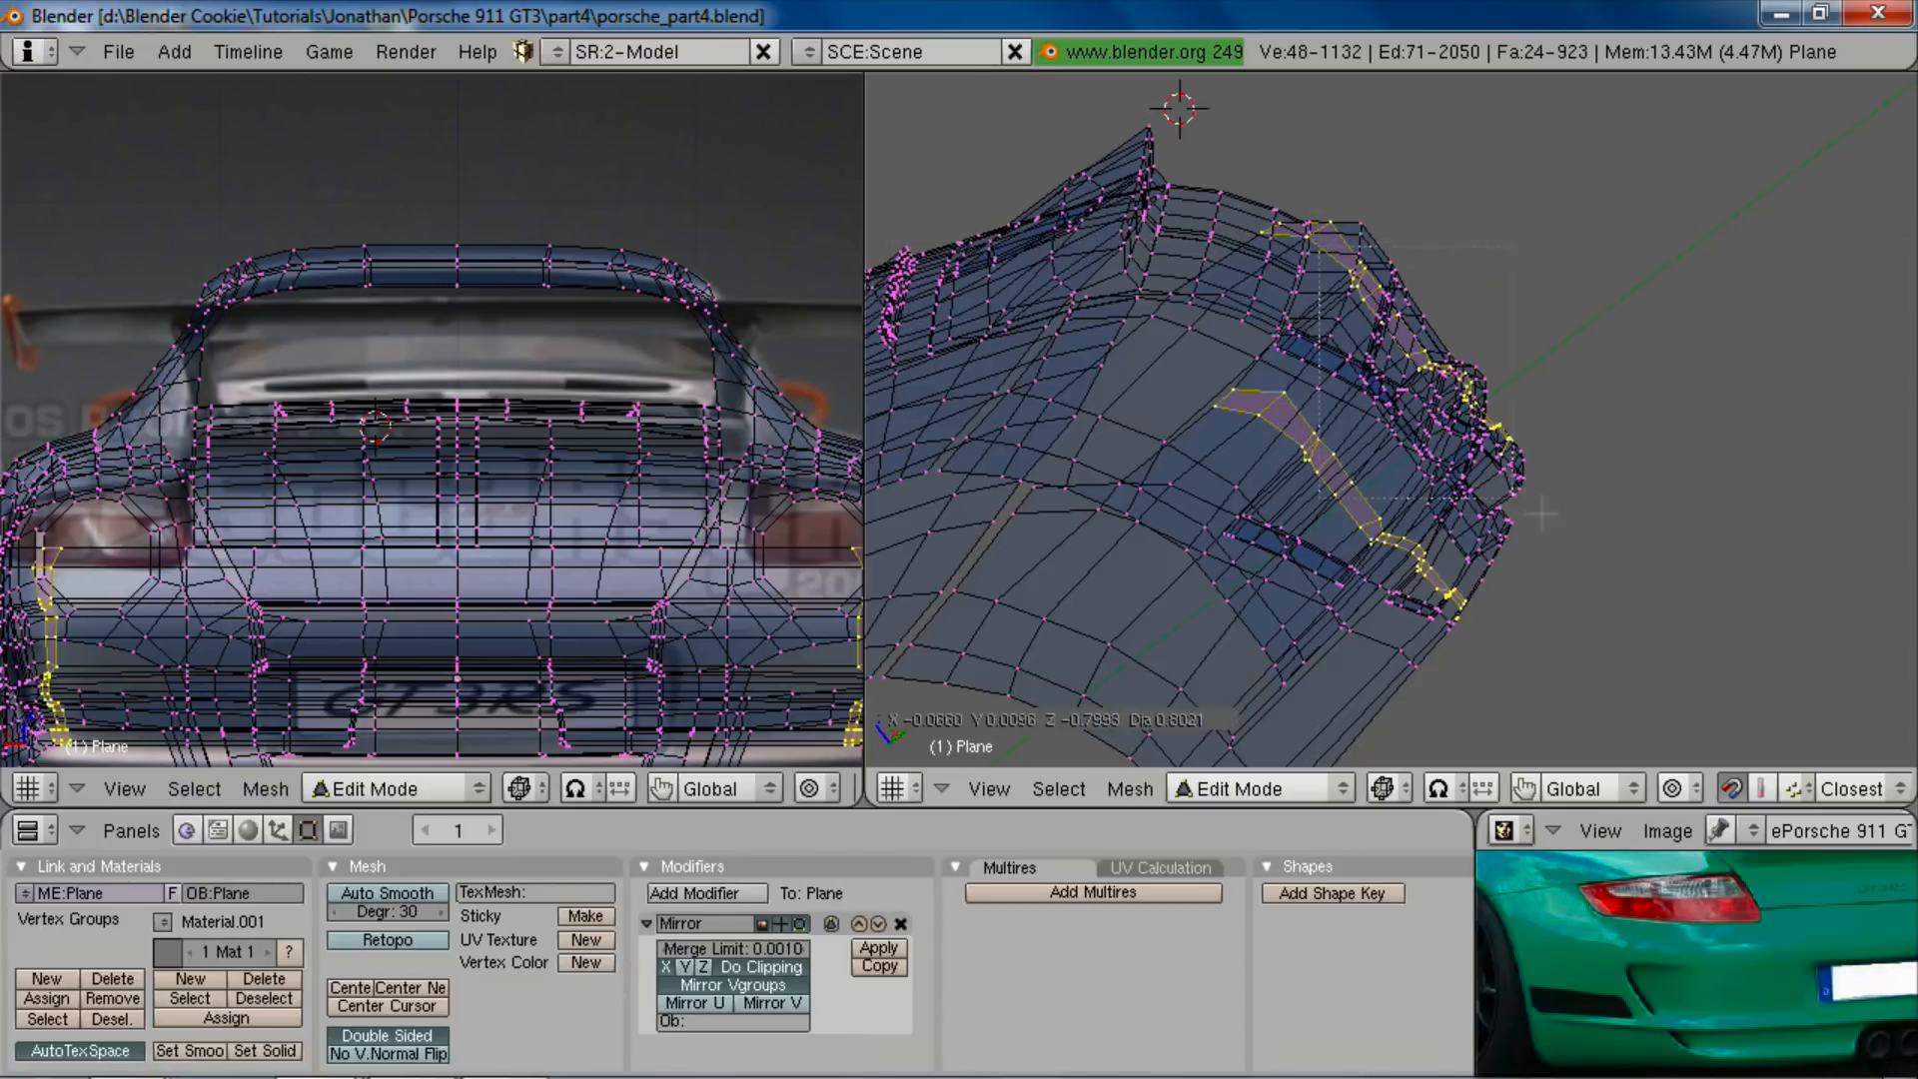
right_drag(1541, 514, 1624, 524)
key(z)
middle_drag(1488, 399, 1429, 484)
scroll(1430, 487, up, 1)
shift+middle_drag(1284, 215, 1390, 387)
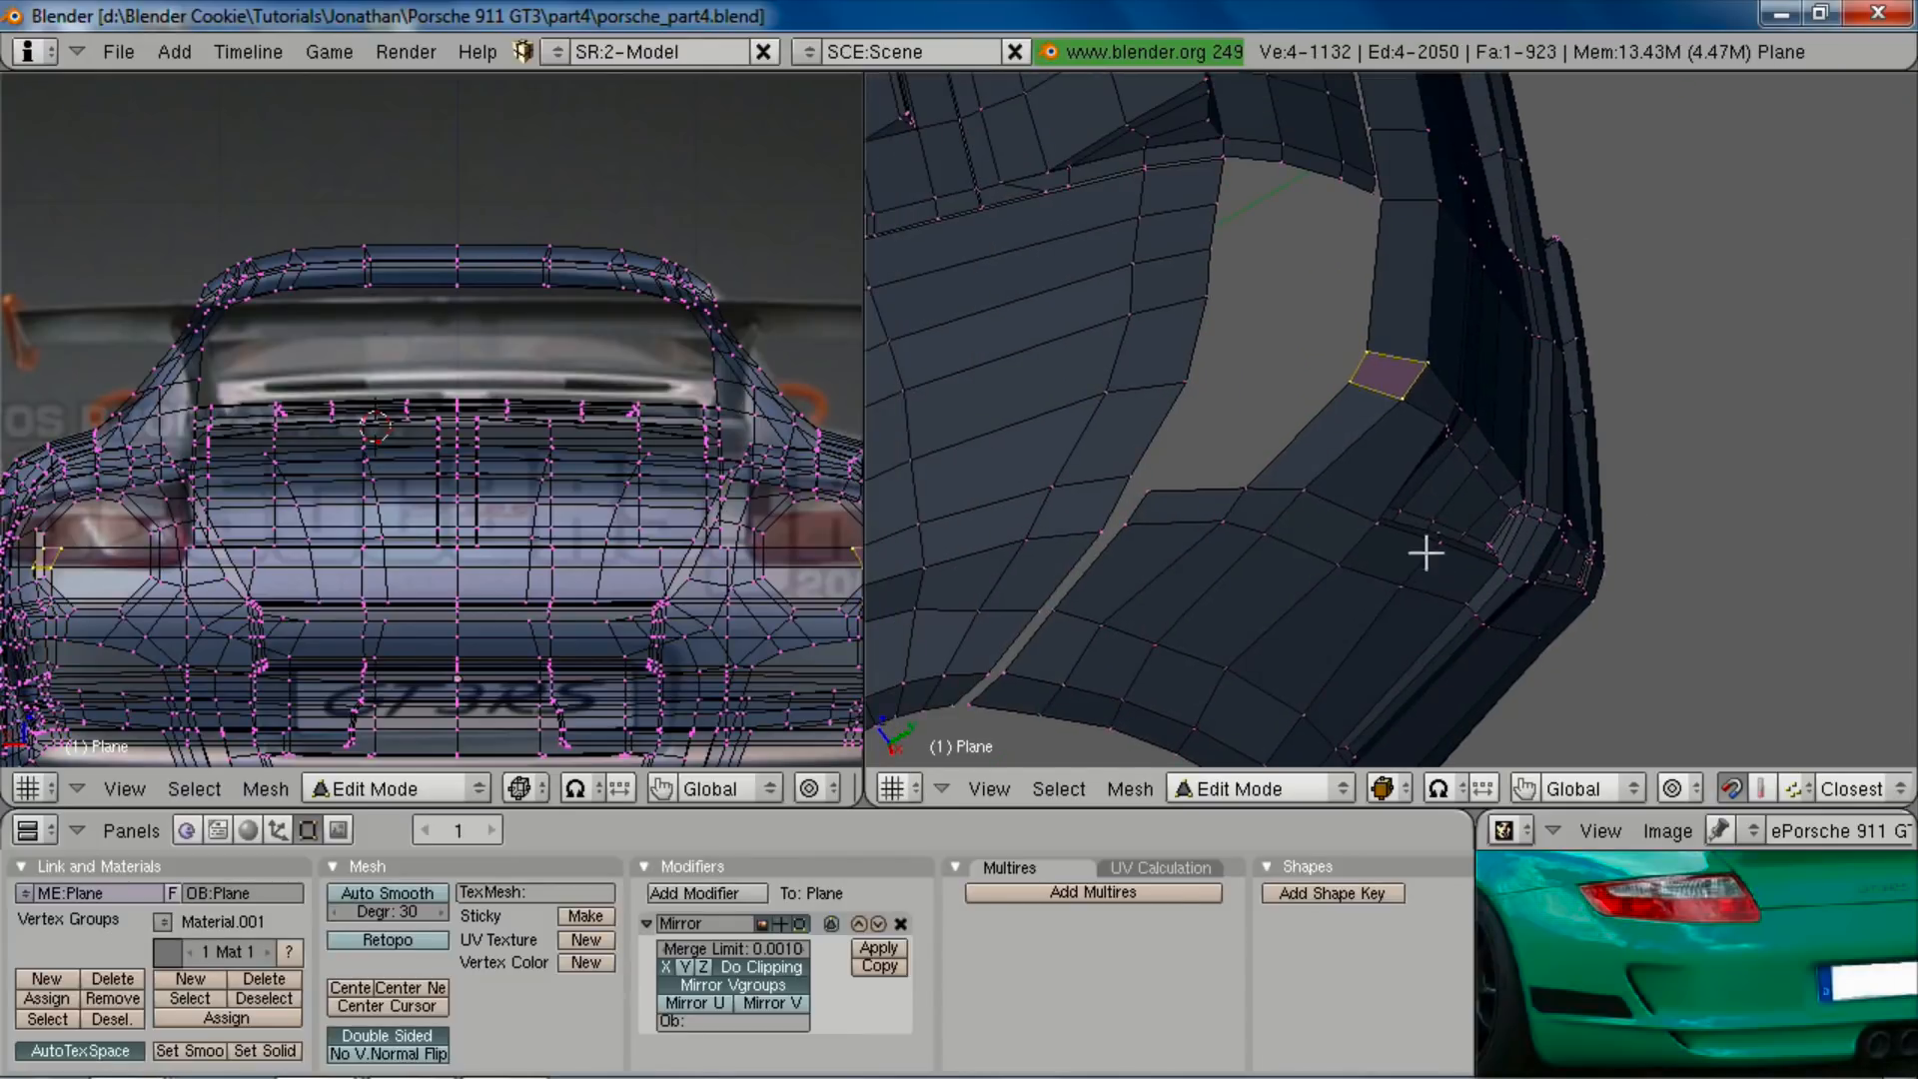
Step: Adjust the selected corner face's position along Y in several small moves while viewing it from different angles
middle_drag(1425, 552, 1458, 597)
key(g)
key(y)
click(1453, 600)
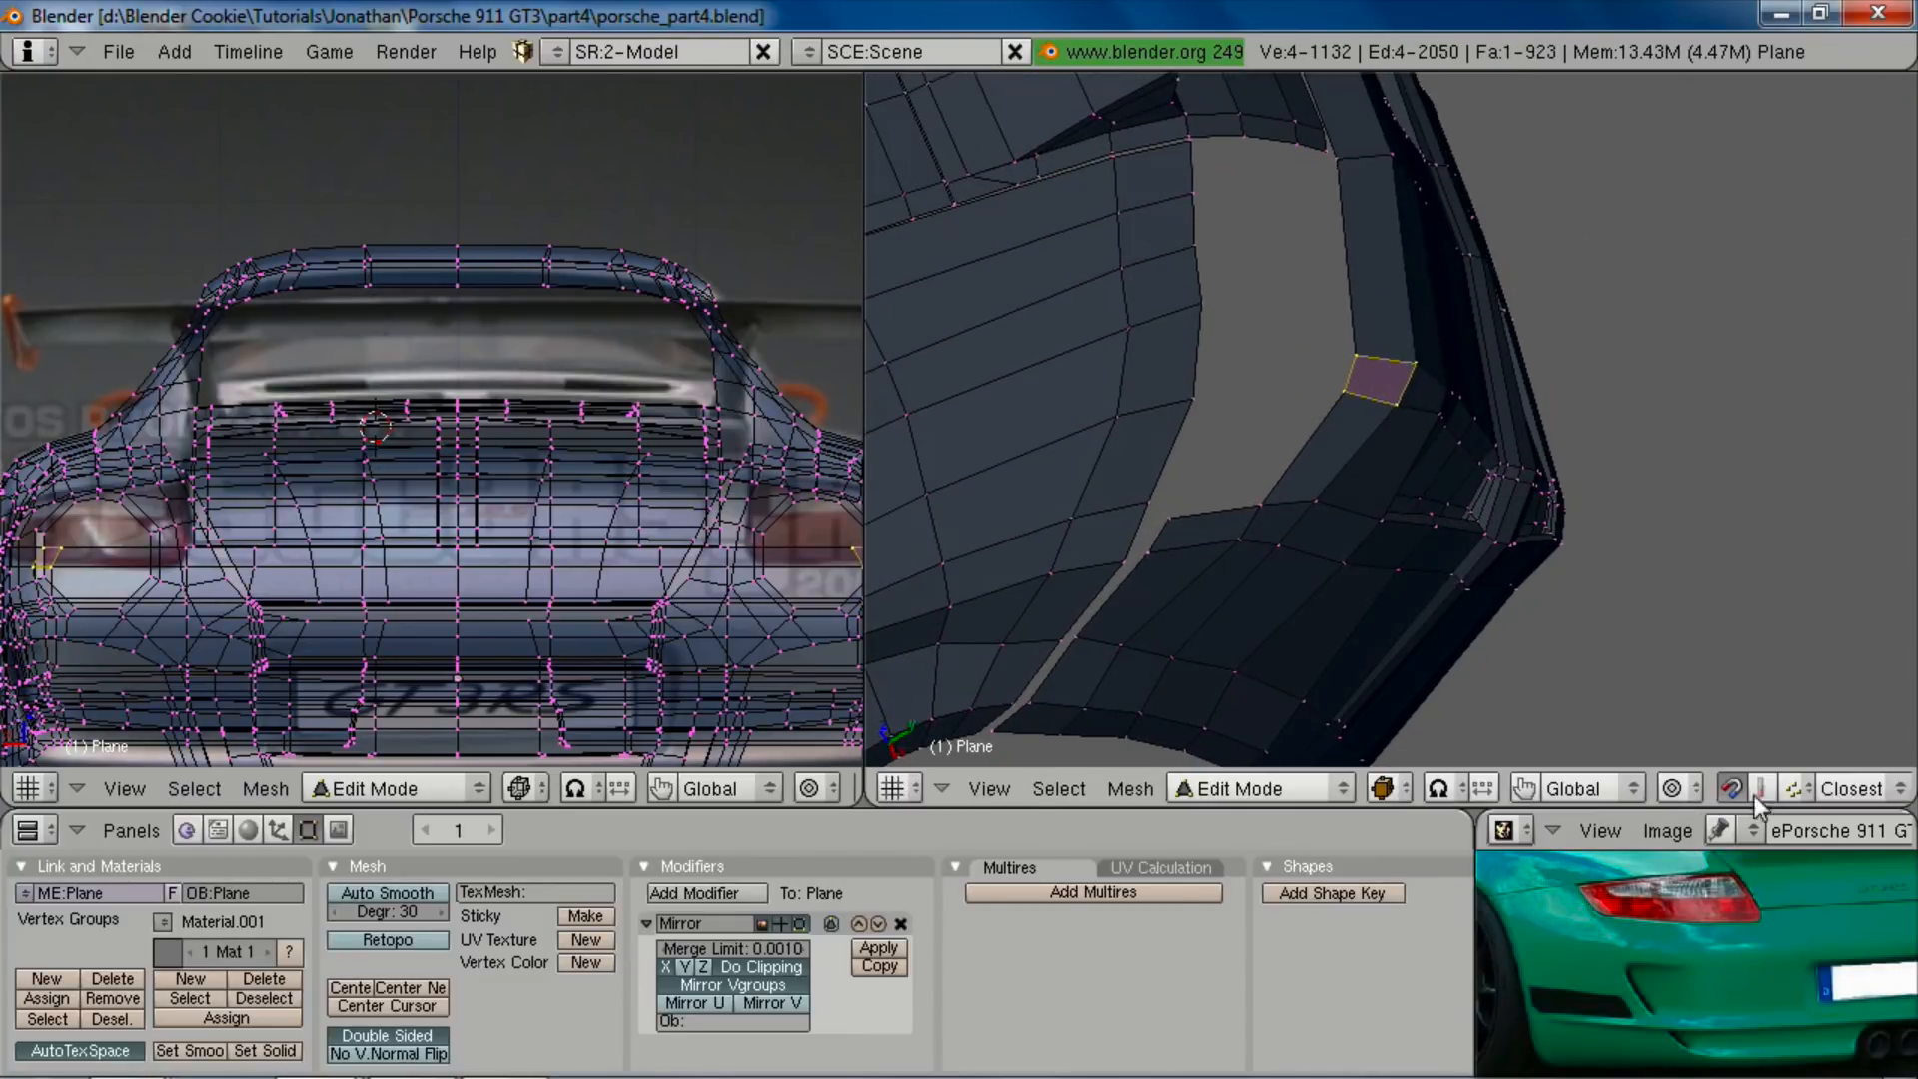
middle_drag(1215, 338, 1644, 496)
key(g)
key(y)
click(1348, 450)
key(g)
key(y)
click(1345, 444)
Step: Add a centred vertical loop cut through the rear bumper, starting at the lower edge of the tail light opening
key(ctrl+r)
click(1643, 497)
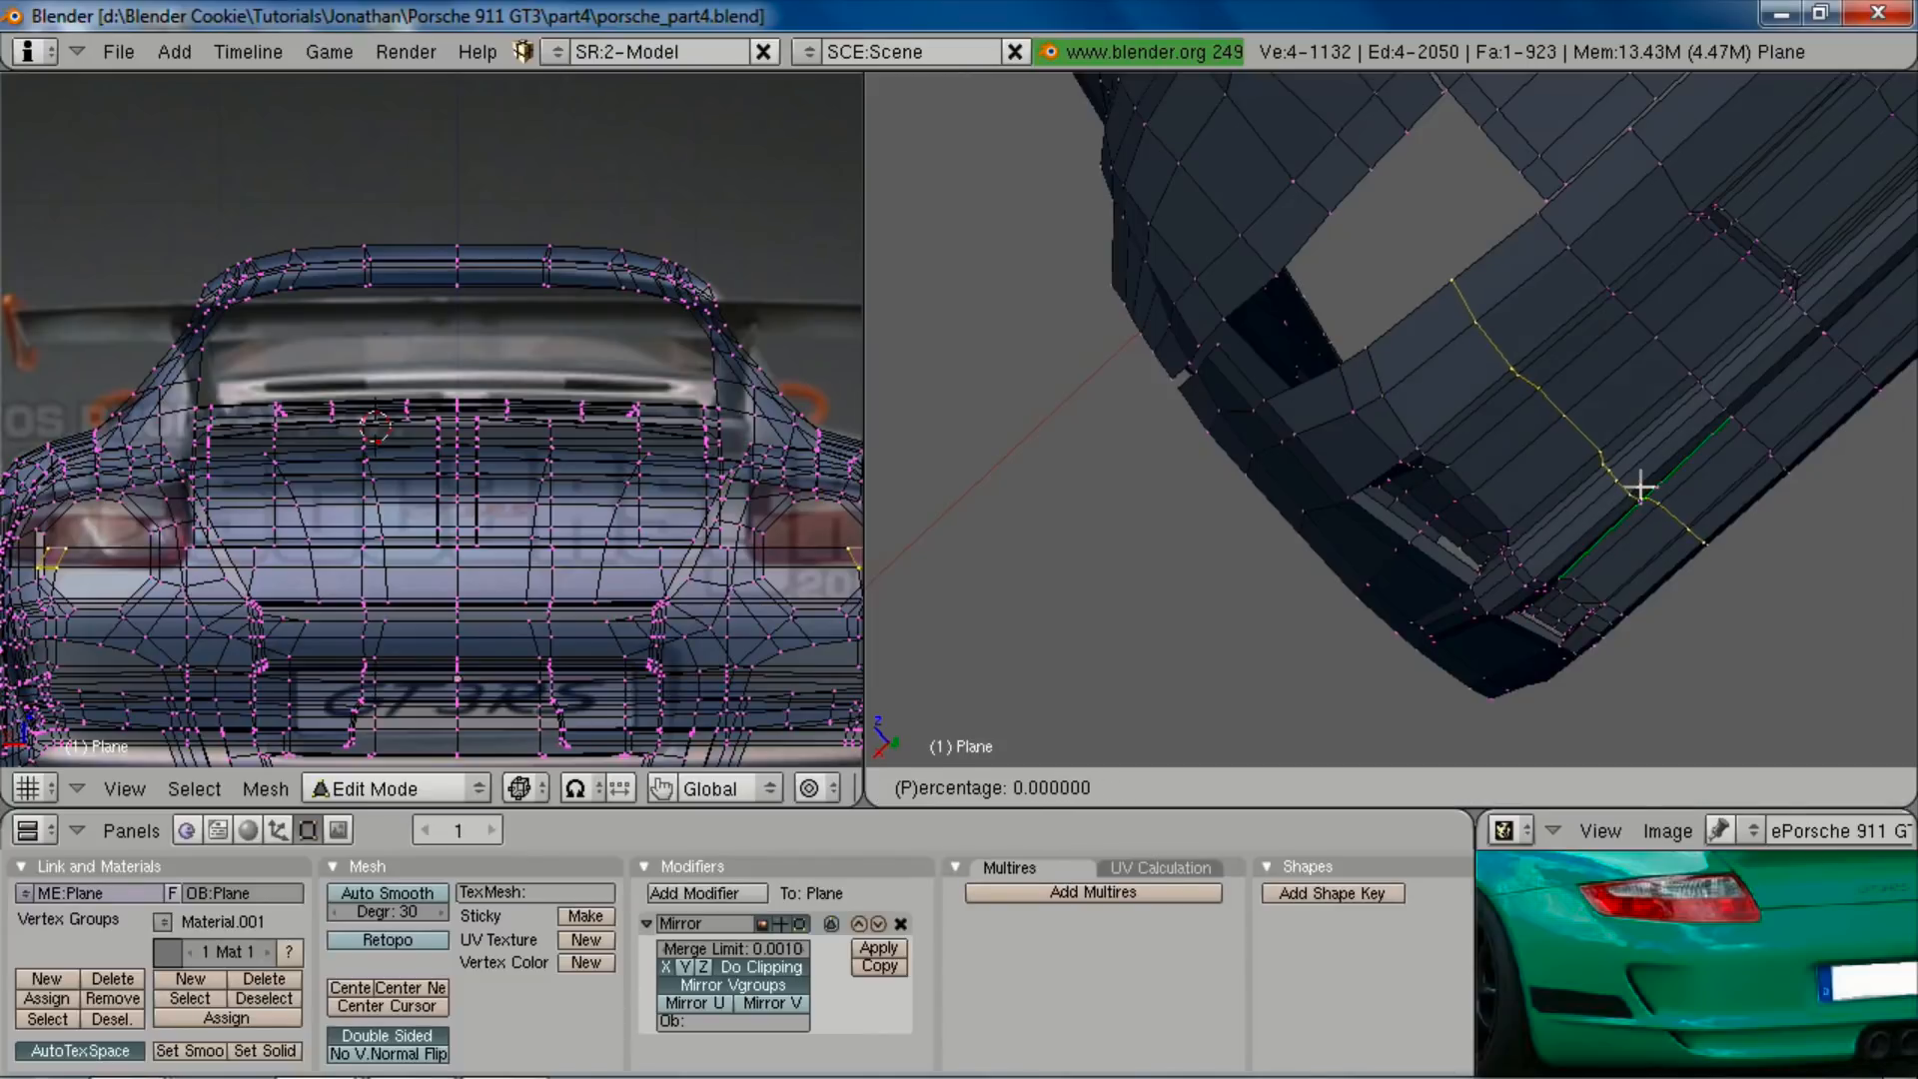
click(1639, 488)
Step: In top view, move a fender vertex on the tail light opening's border and the one ahead of it along Y, the latter about 0.015
middle_drag(1486, 500, 1536, 562)
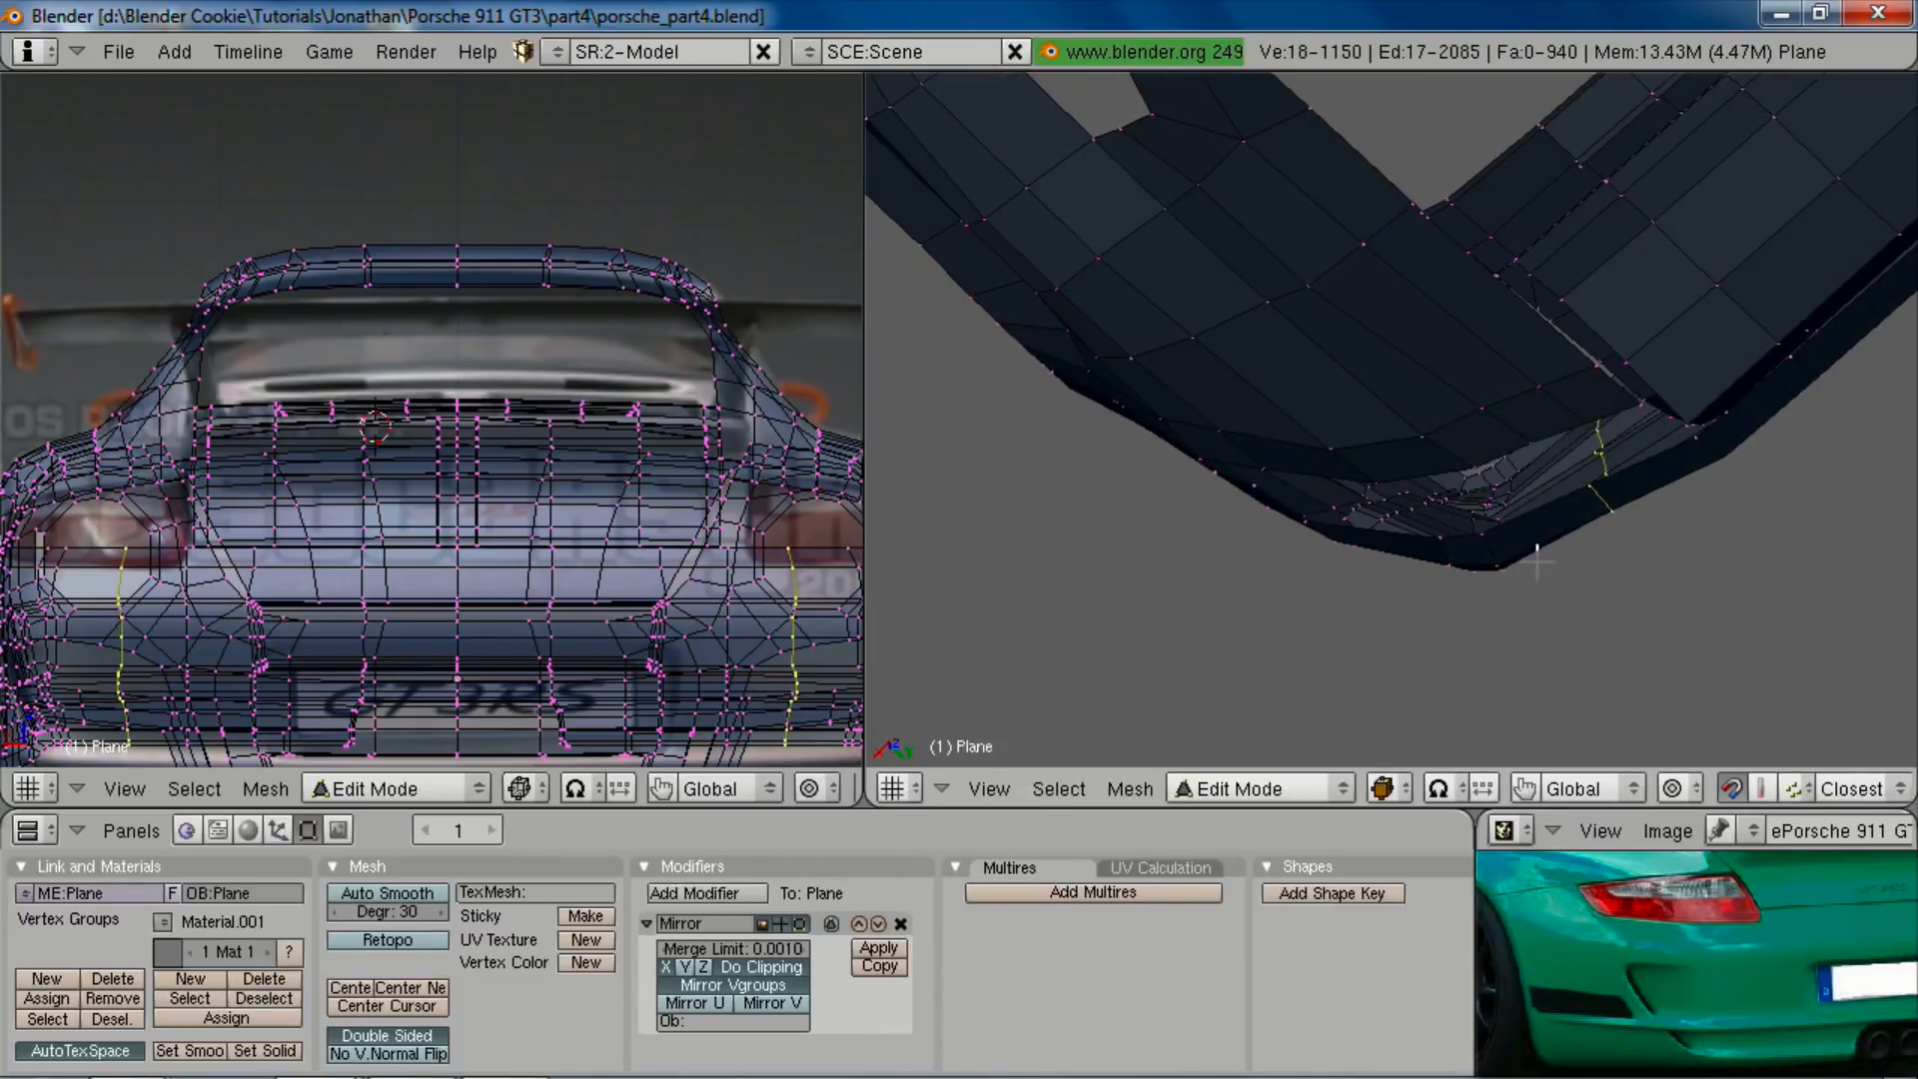
key(KP_7)
scroll(1493, 444, up, 1)
shift+middle_drag(1413, 265, 1411, 444)
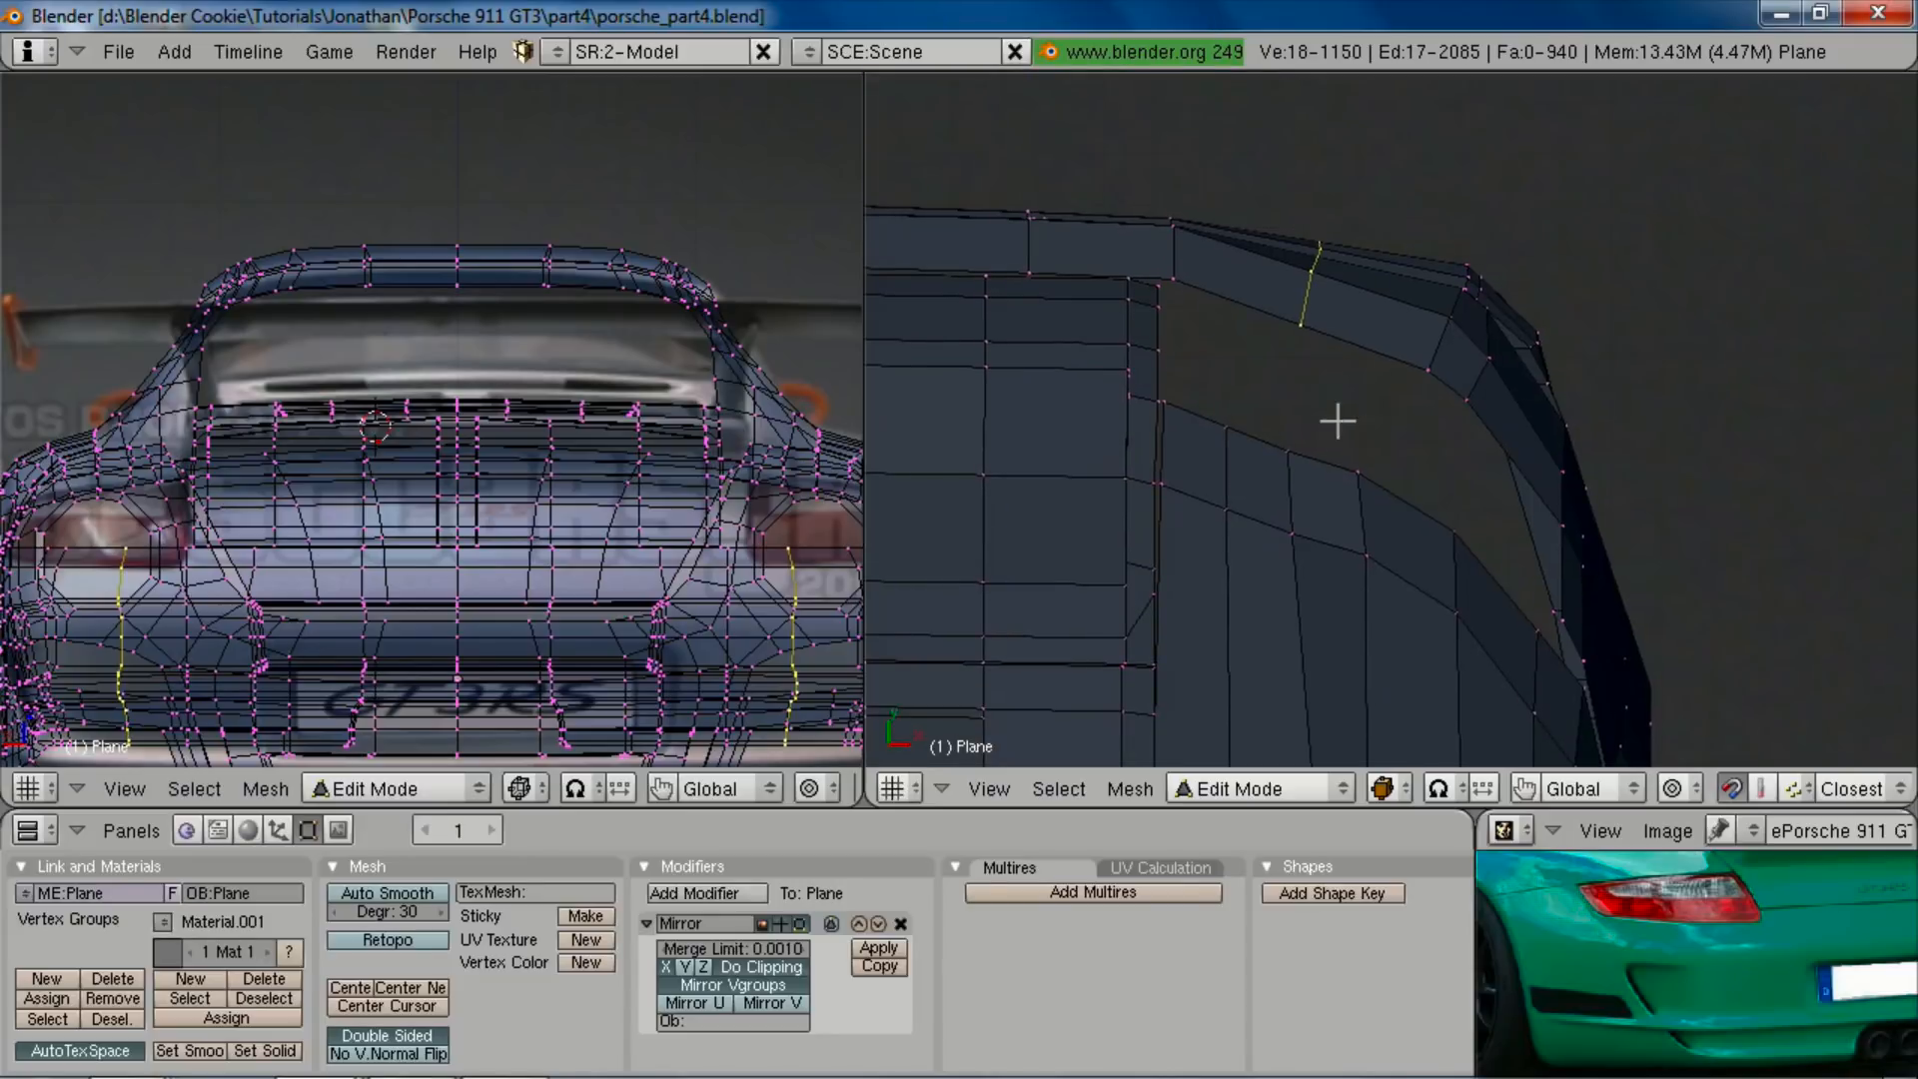
right_click(1288, 446)
key(g)
key(y)
click(1291, 441)
right_click(1290, 524)
key(g)
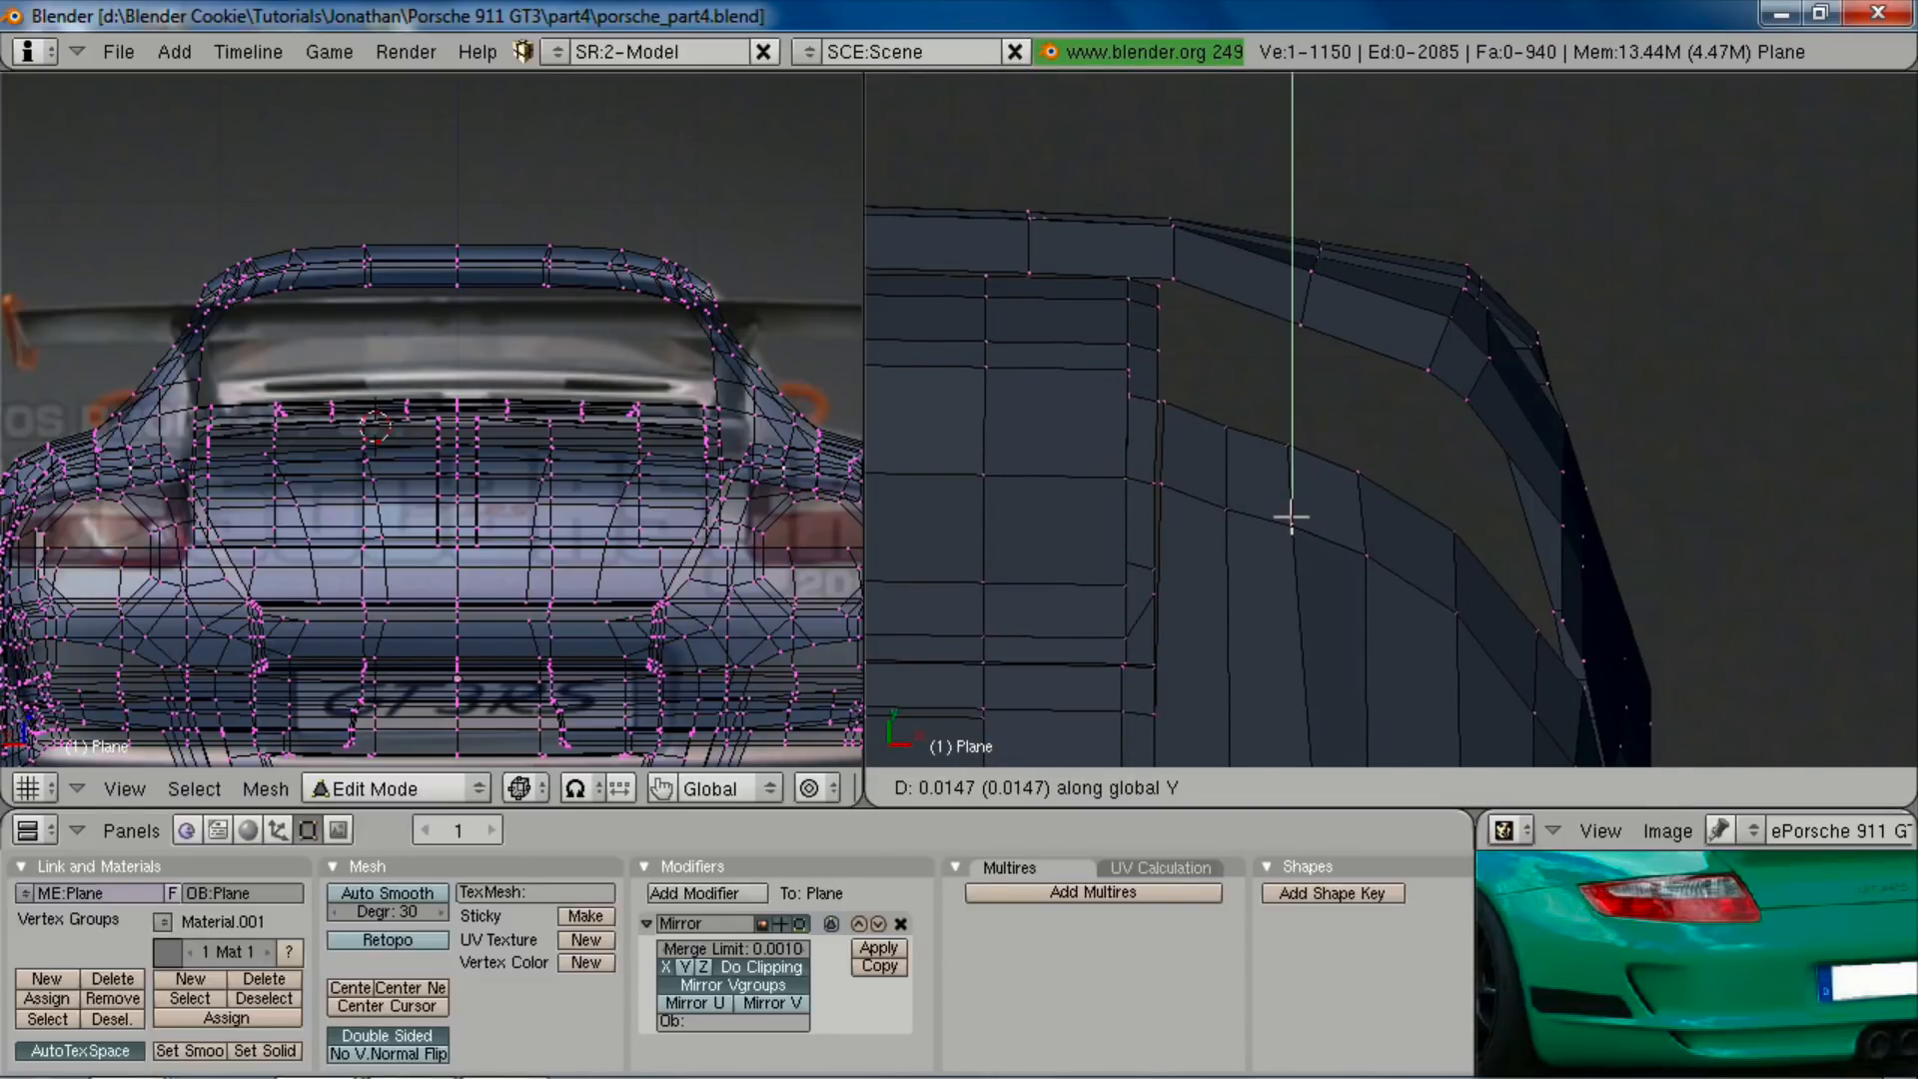
click(1291, 516)
Step: Select the bumper's vertical edge loop beneath the tail light opening, scale it along X and adjust it along Y
alt+right_click(1308, 289)
key(g)
key(y)
key(s)
key(x)
key(g)
key(y)
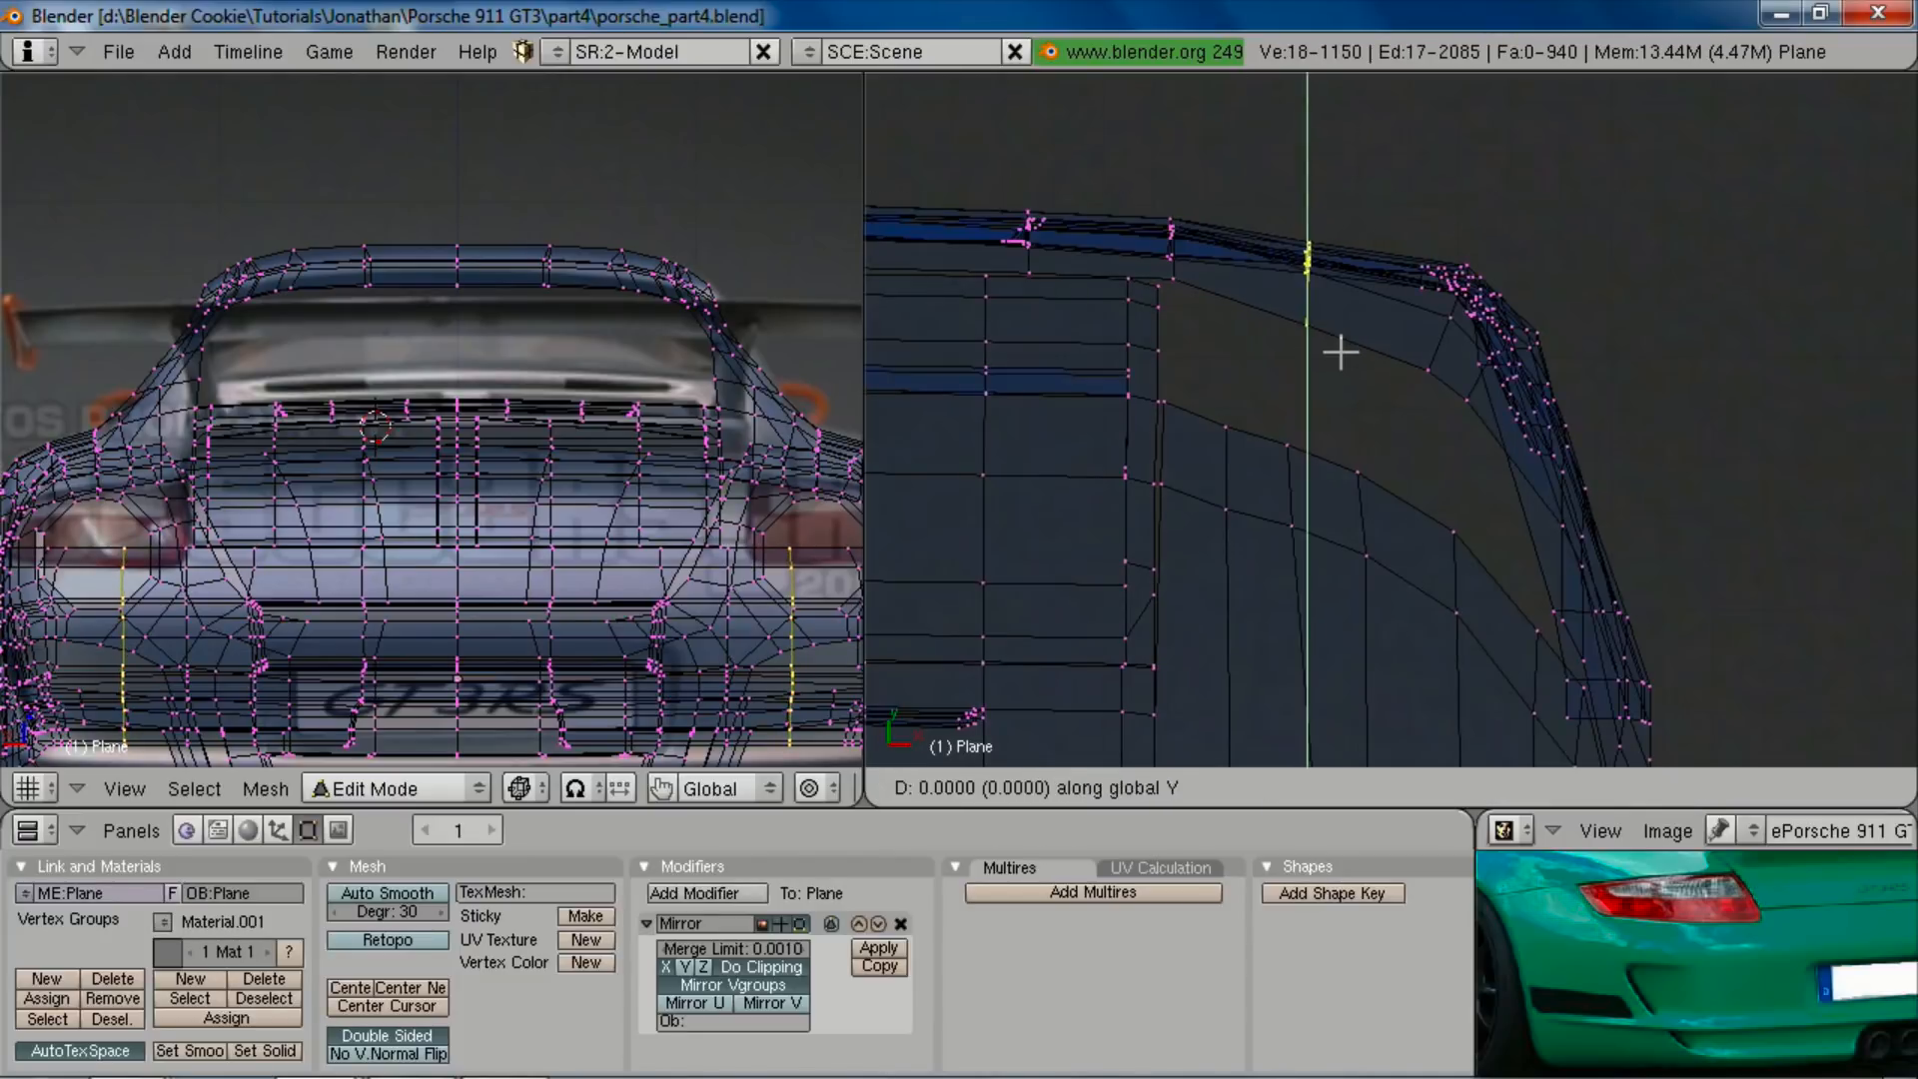
click(1357, 348)
key(z)
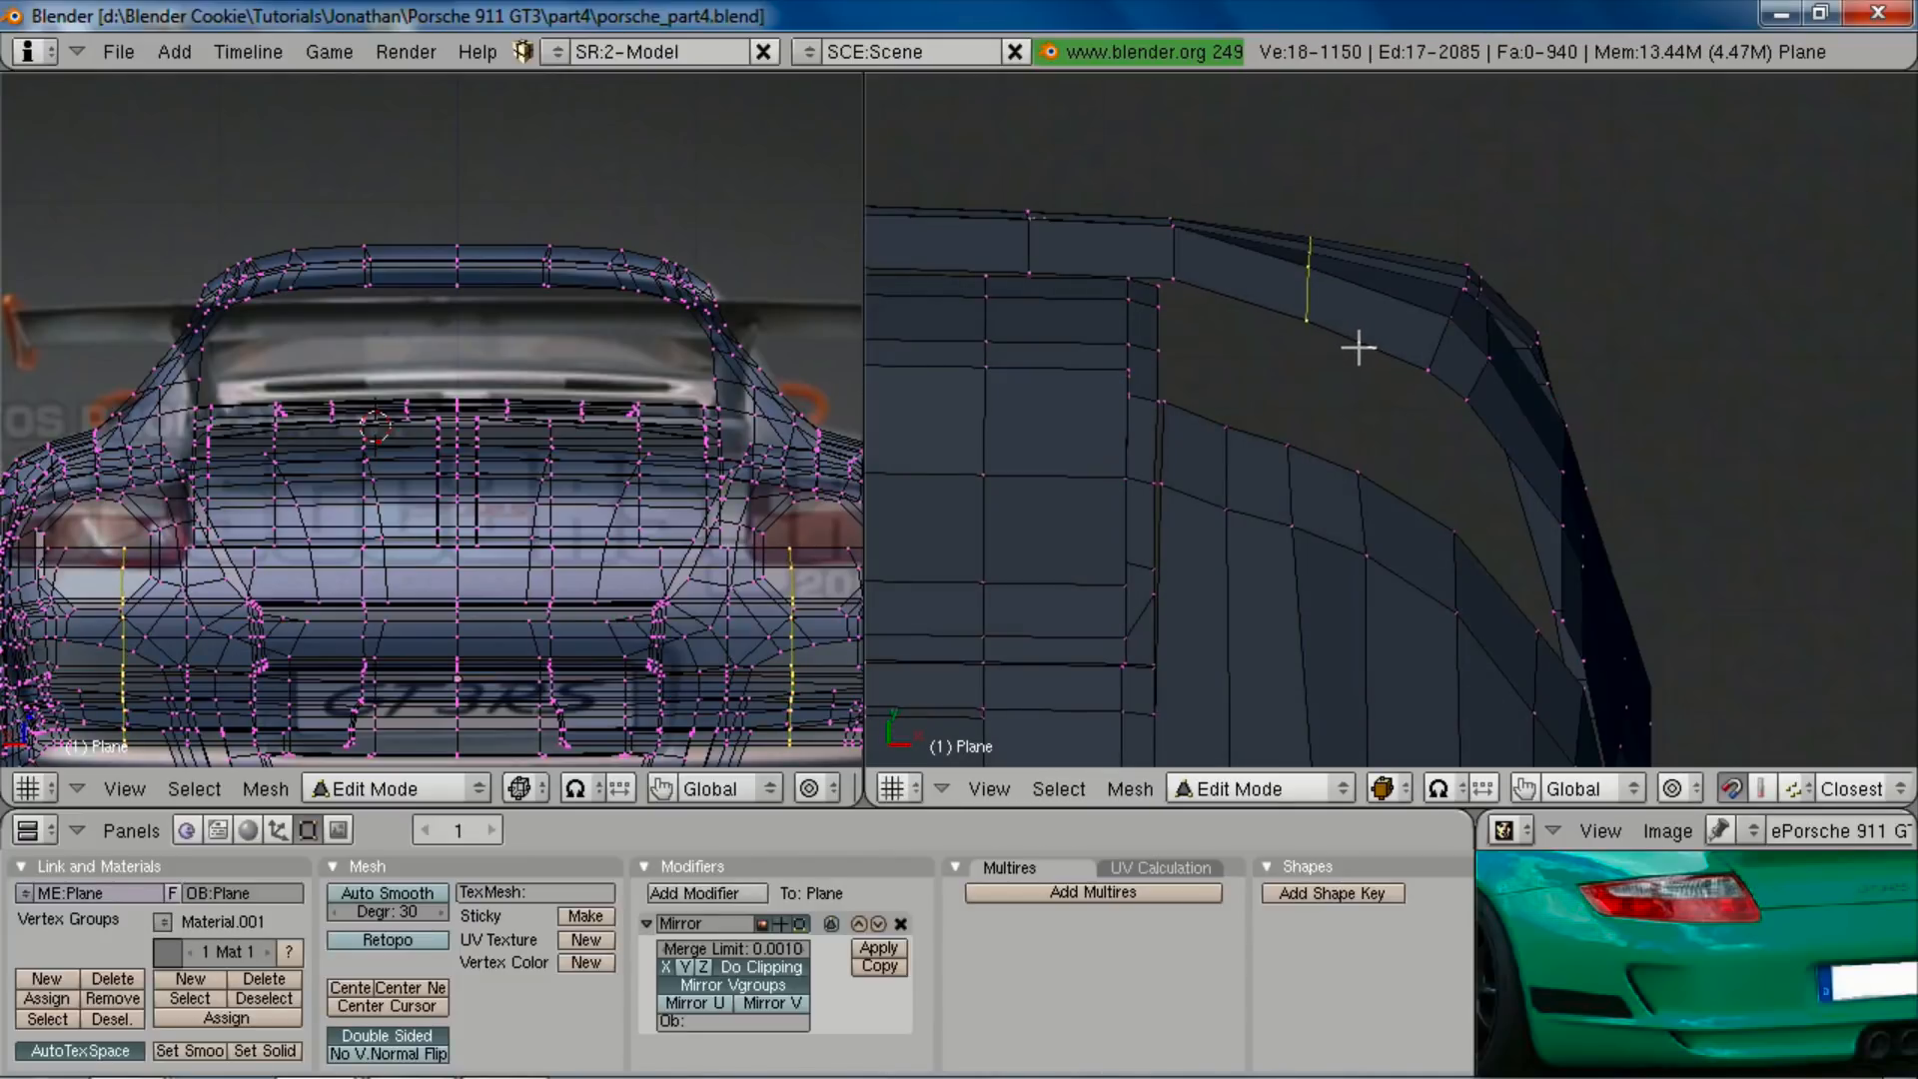
Step: Reposition the fender vertex beside the rear lid on the tail light opening's border, leave edit mode and save the file
right_click(1227, 430)
key(g)
click(1230, 430)
shift+middle_drag(1468, 548, 1388, 550)
scroll(1464, 488, down, 3)
scroll(1298, 379, down, 3)
key(Tab)
middle_drag(1434, 452, 1652, 479)
scroll(1308, 459, up, 3)
scroll(1322, 511, down, 2)
key(ctrl+w)
click(1322, 513)
Step: Examine the whole car body from the side, front and rear in object mode and save the file again
scroll(1474, 490, down, 4)
middle_drag(1494, 517, 1438, 493)
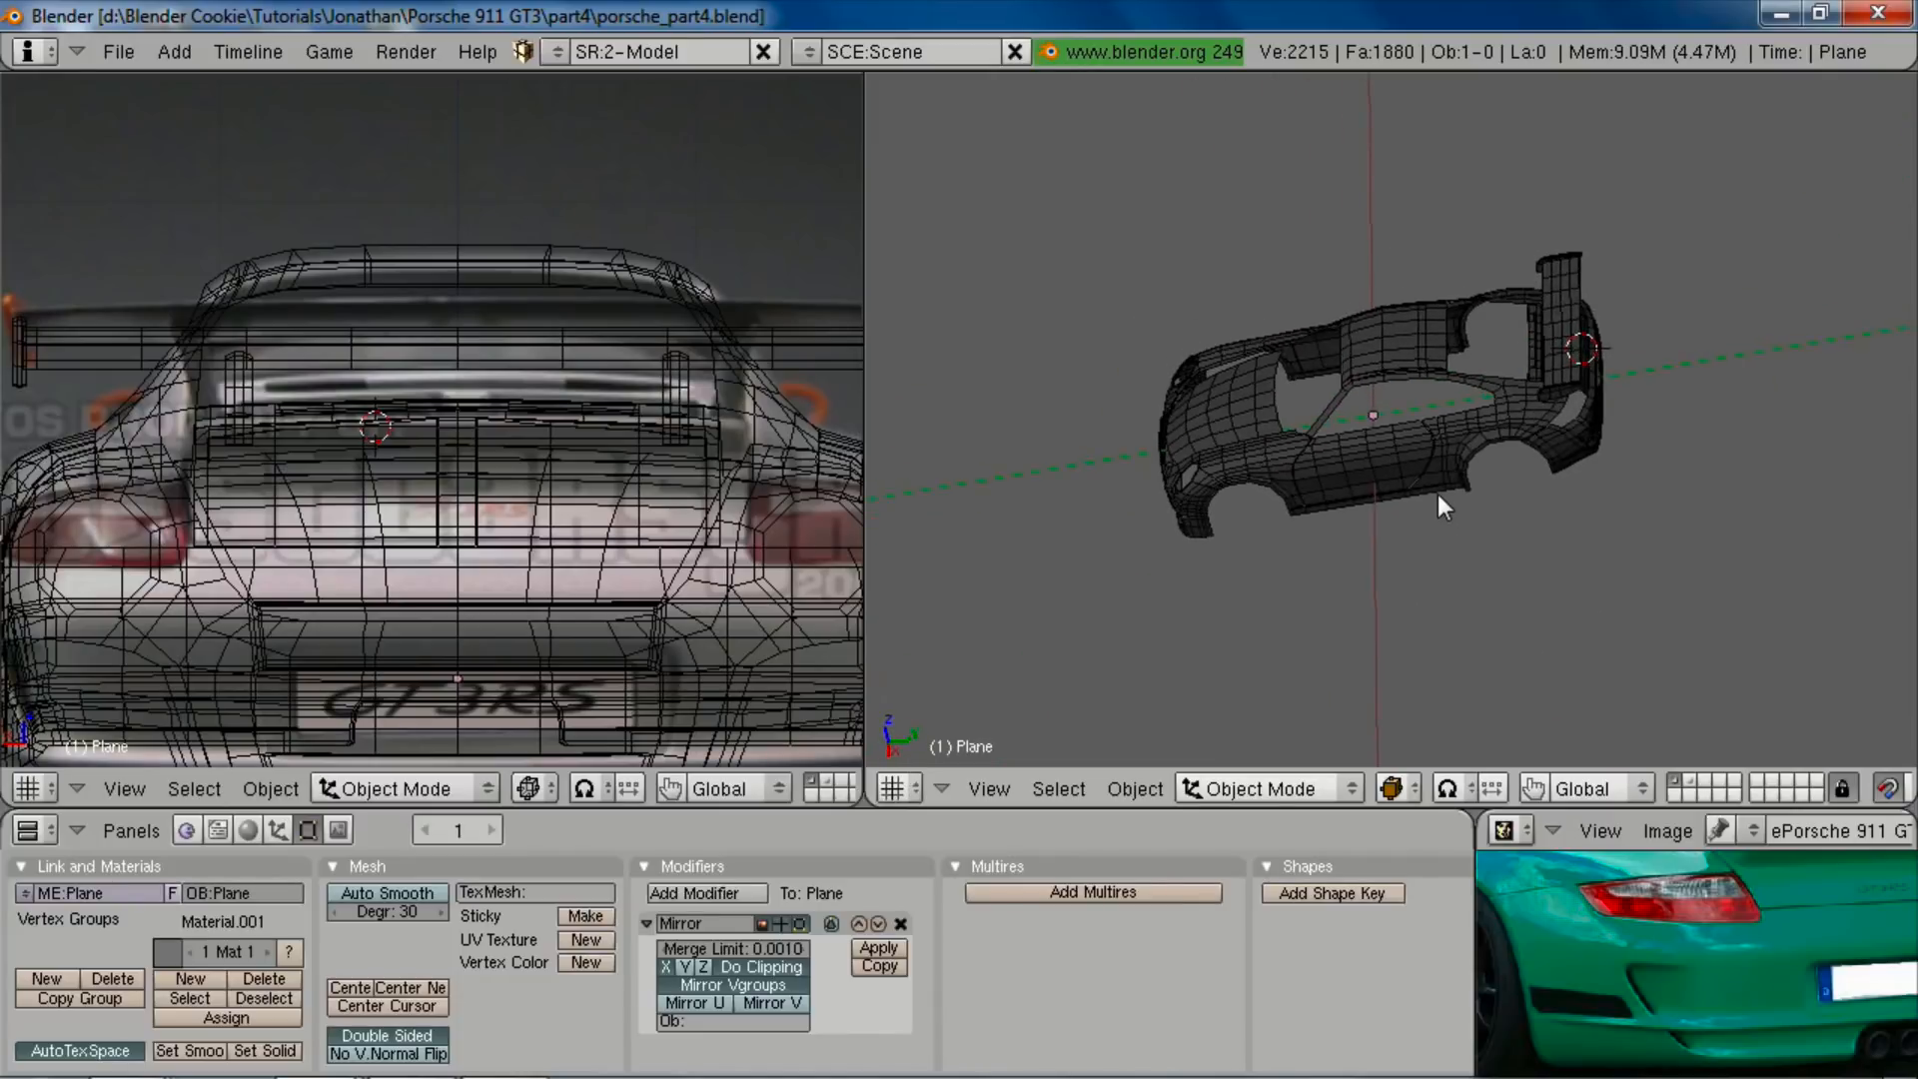
scroll(1440, 490, up, 5)
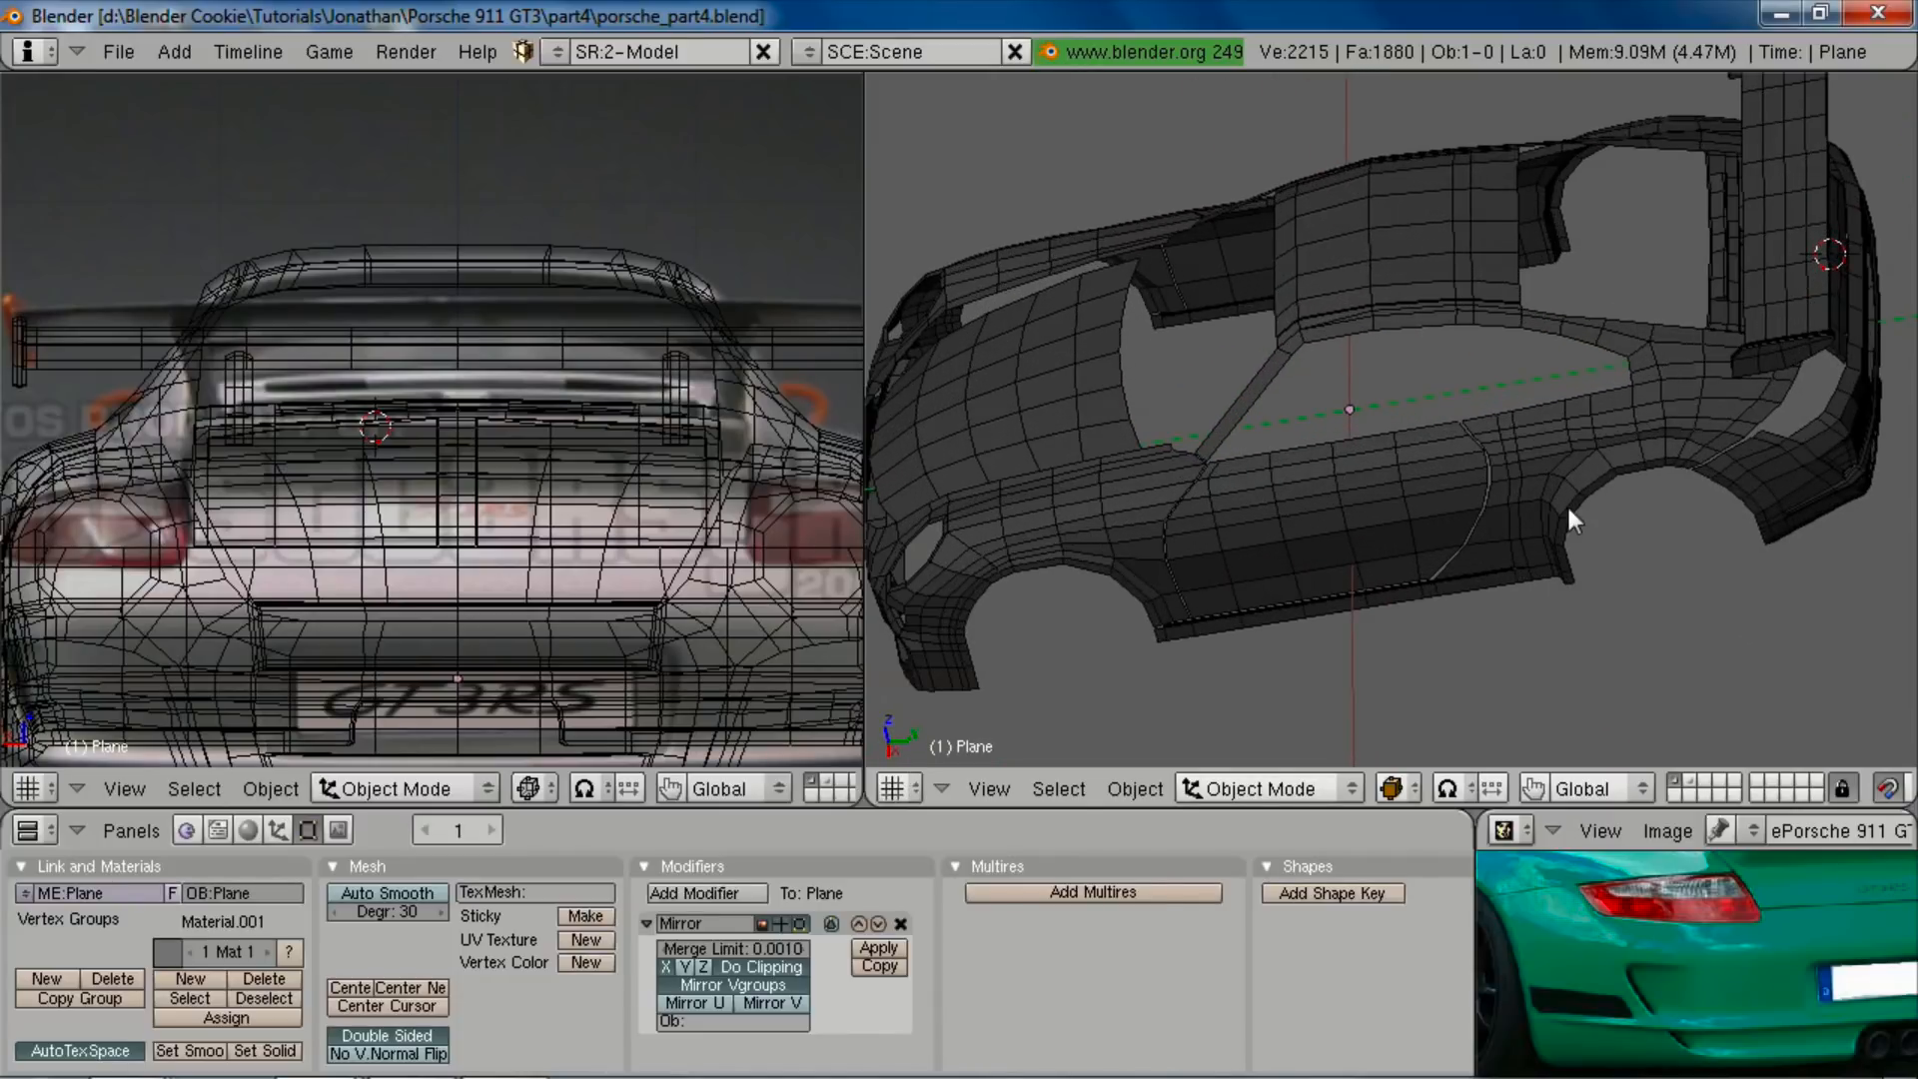
scroll(1358, 570, down, 3)
middle_drag(1359, 569, 1477, 463)
scroll(1414, 514, up, 1)
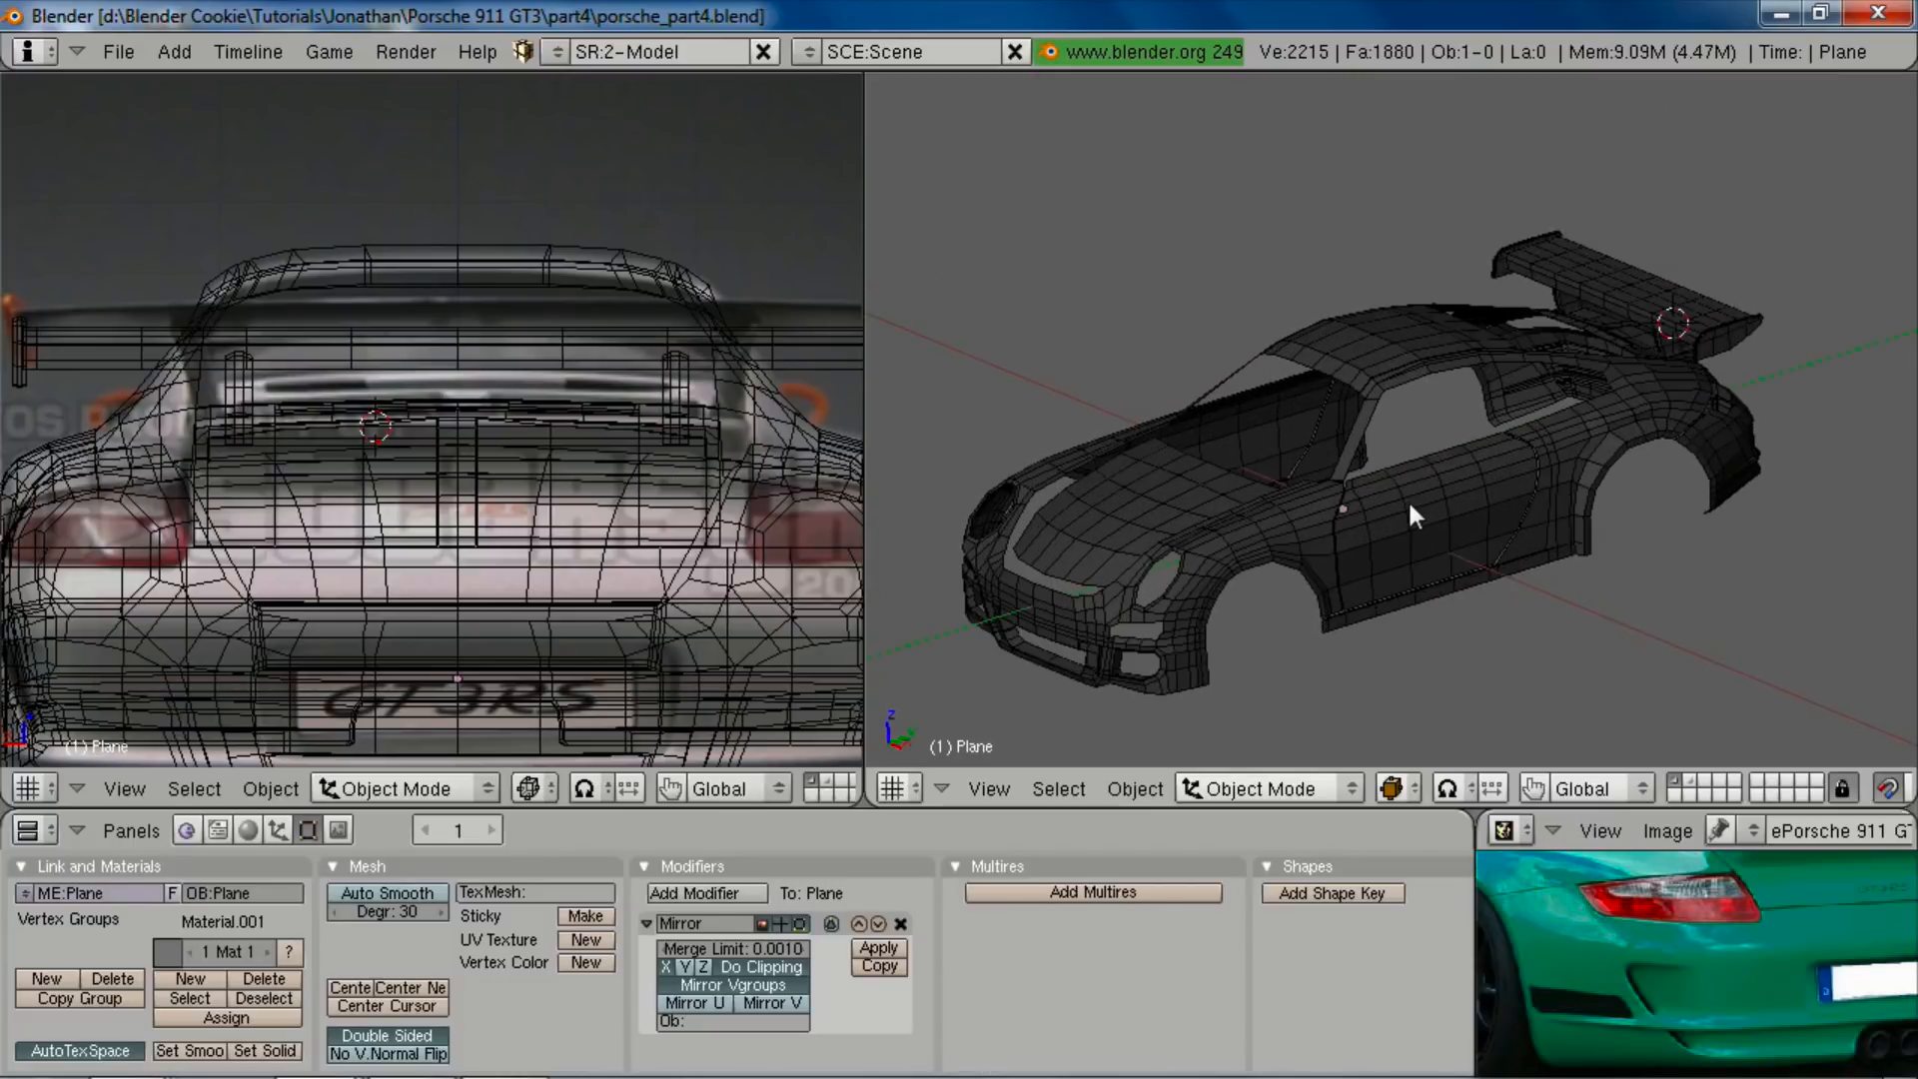
middle_drag(1340, 510, 1498, 445)
scroll(1482, 519, up, 2)
scroll(1452, 584, up, 2)
right_click(1405, 374)
scroll(1480, 451, down, 3)
key(a)
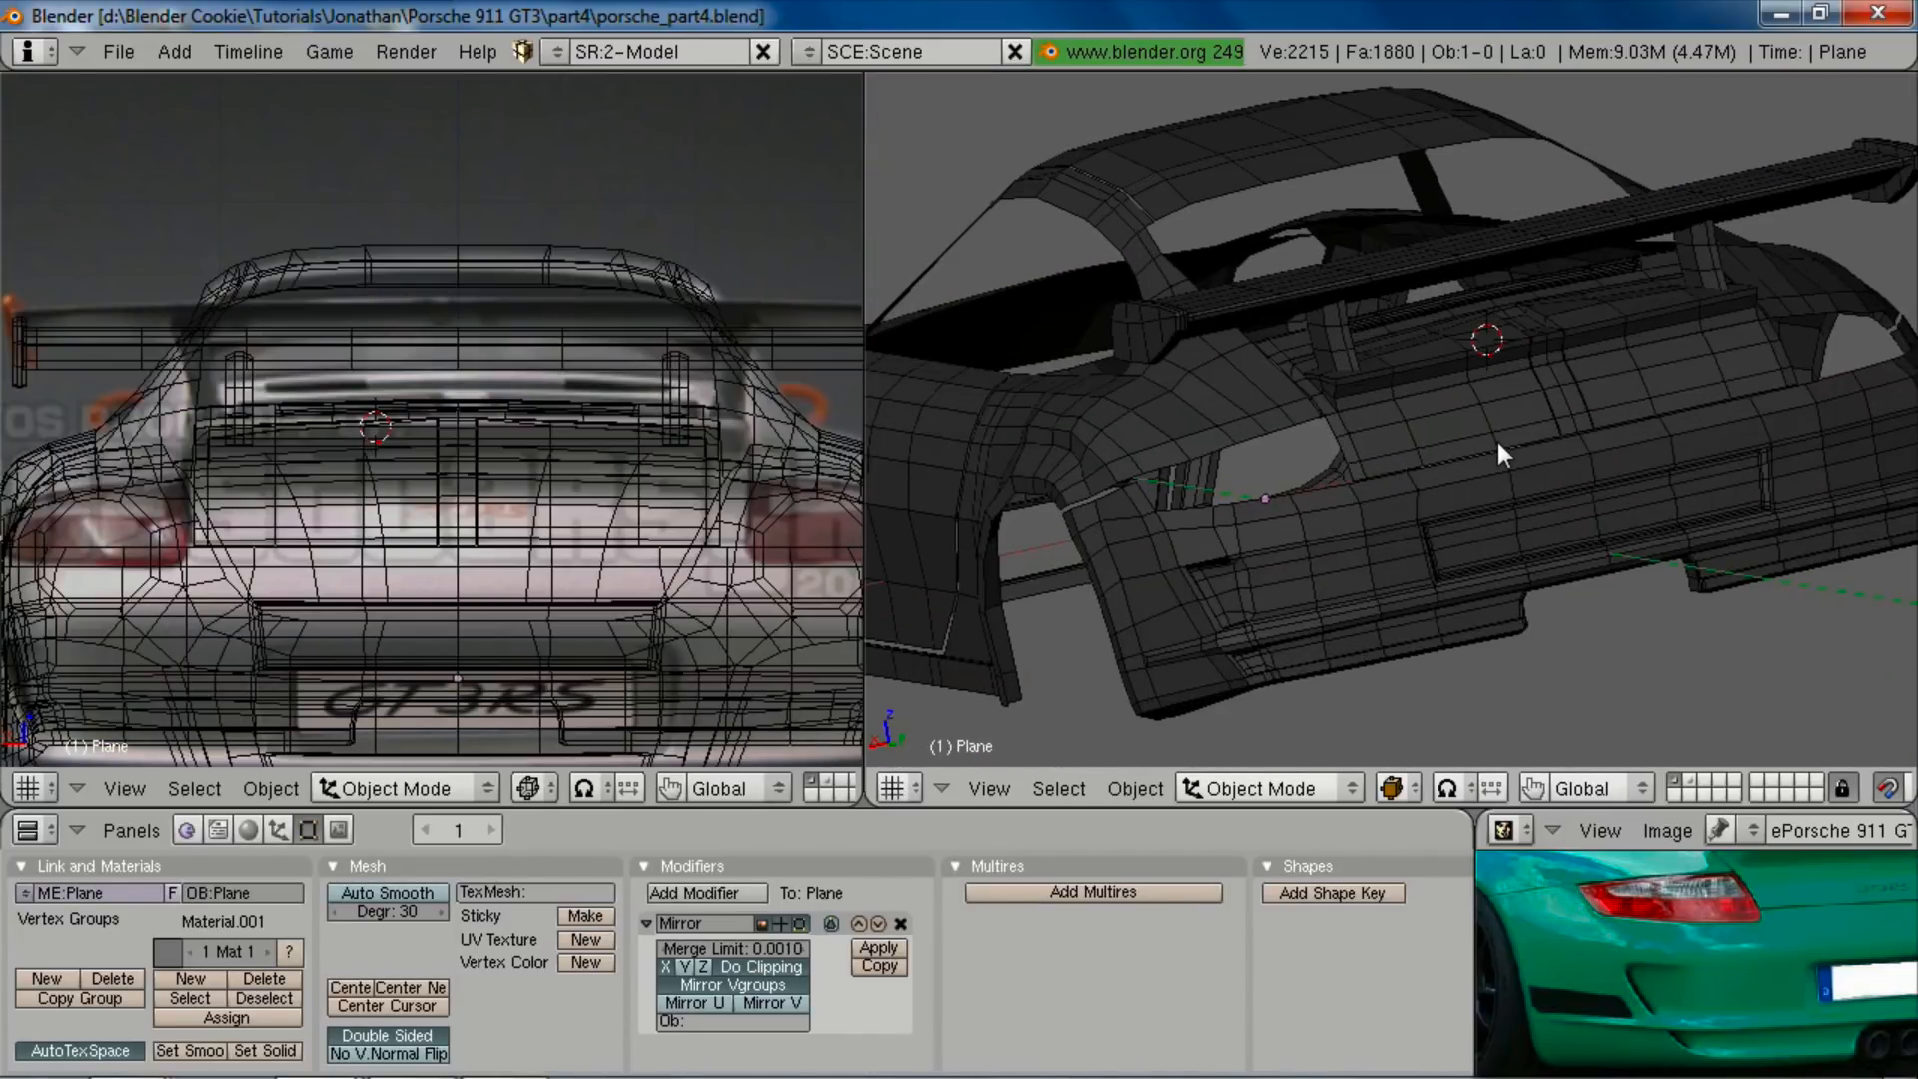
key(ctrl+s)
click(1496, 442)
Step: Enter edit mode and compare the fender between the tail light opening and the wheel arch with the reference photo
middle_drag(1686, 538, 1650, 550)
middle_drag(1433, 411, 1669, 449)
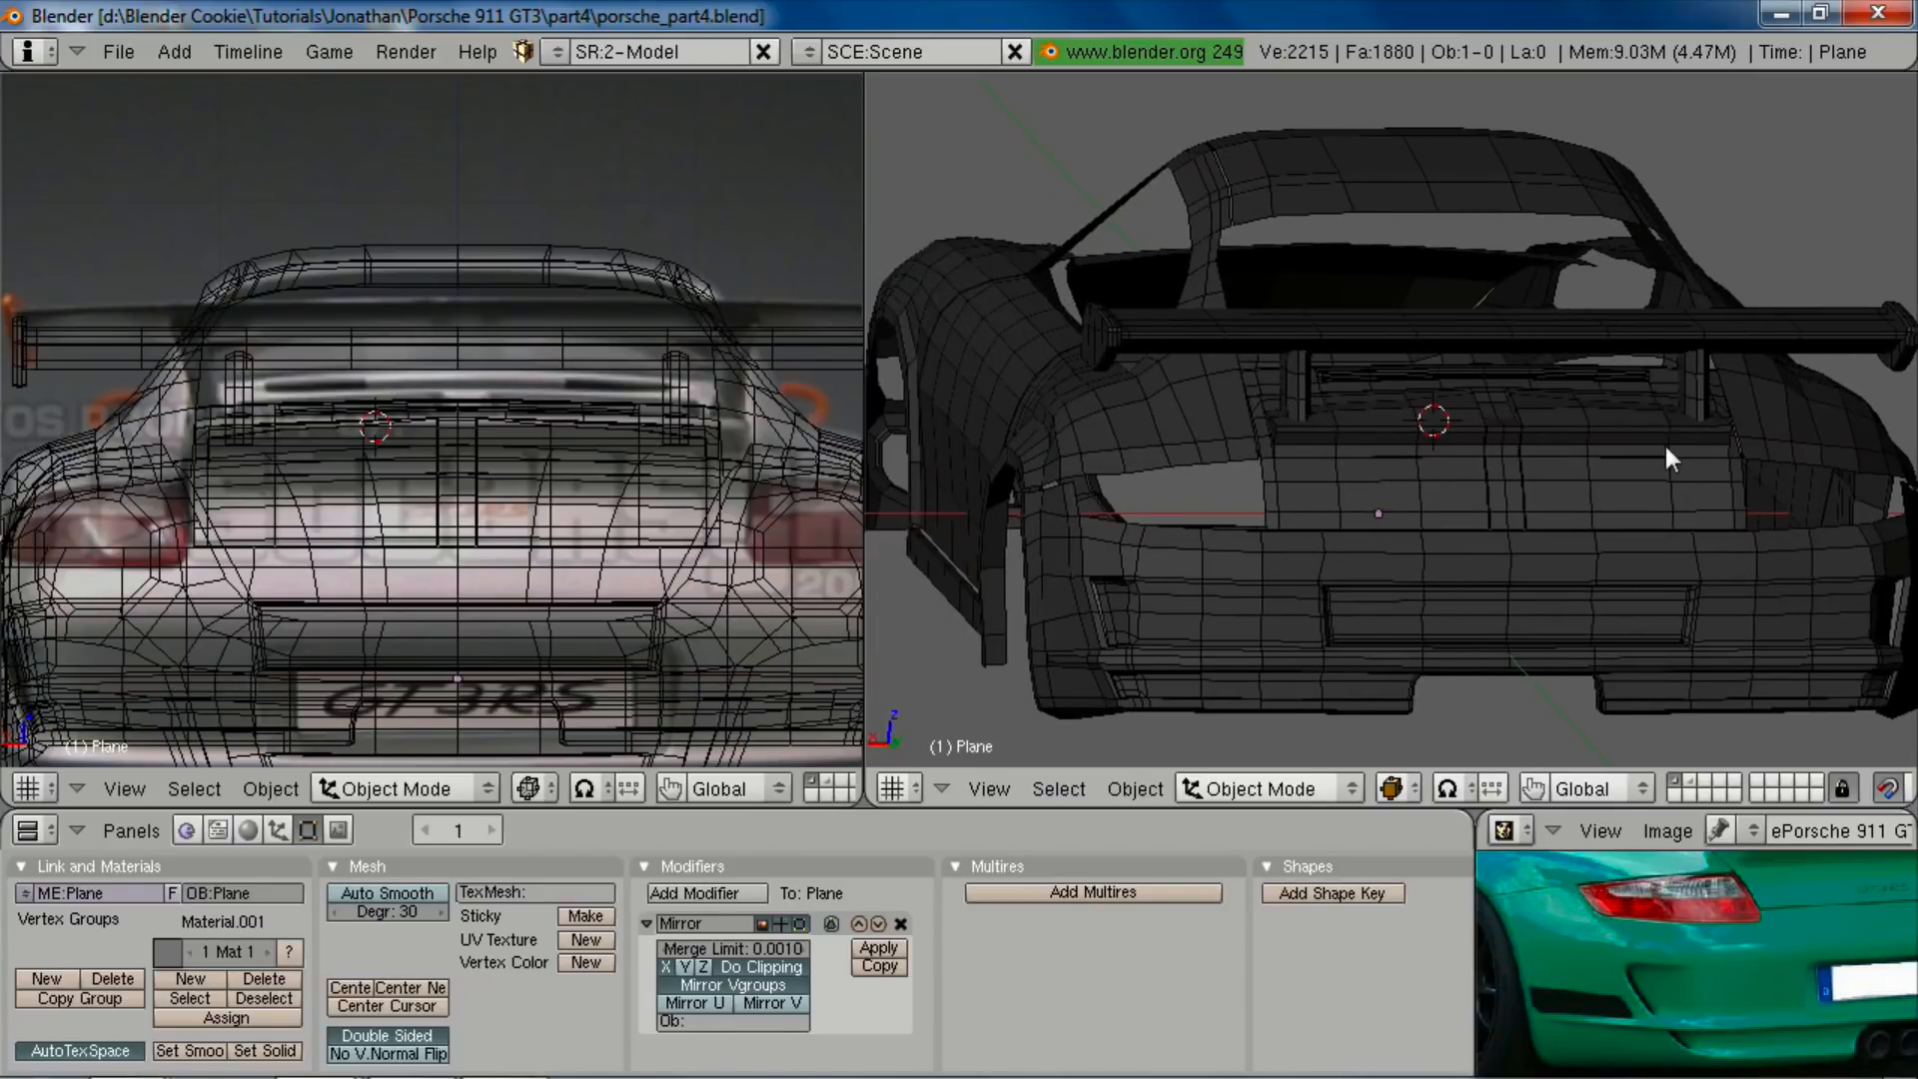
scroll(1650, 453, up, 4)
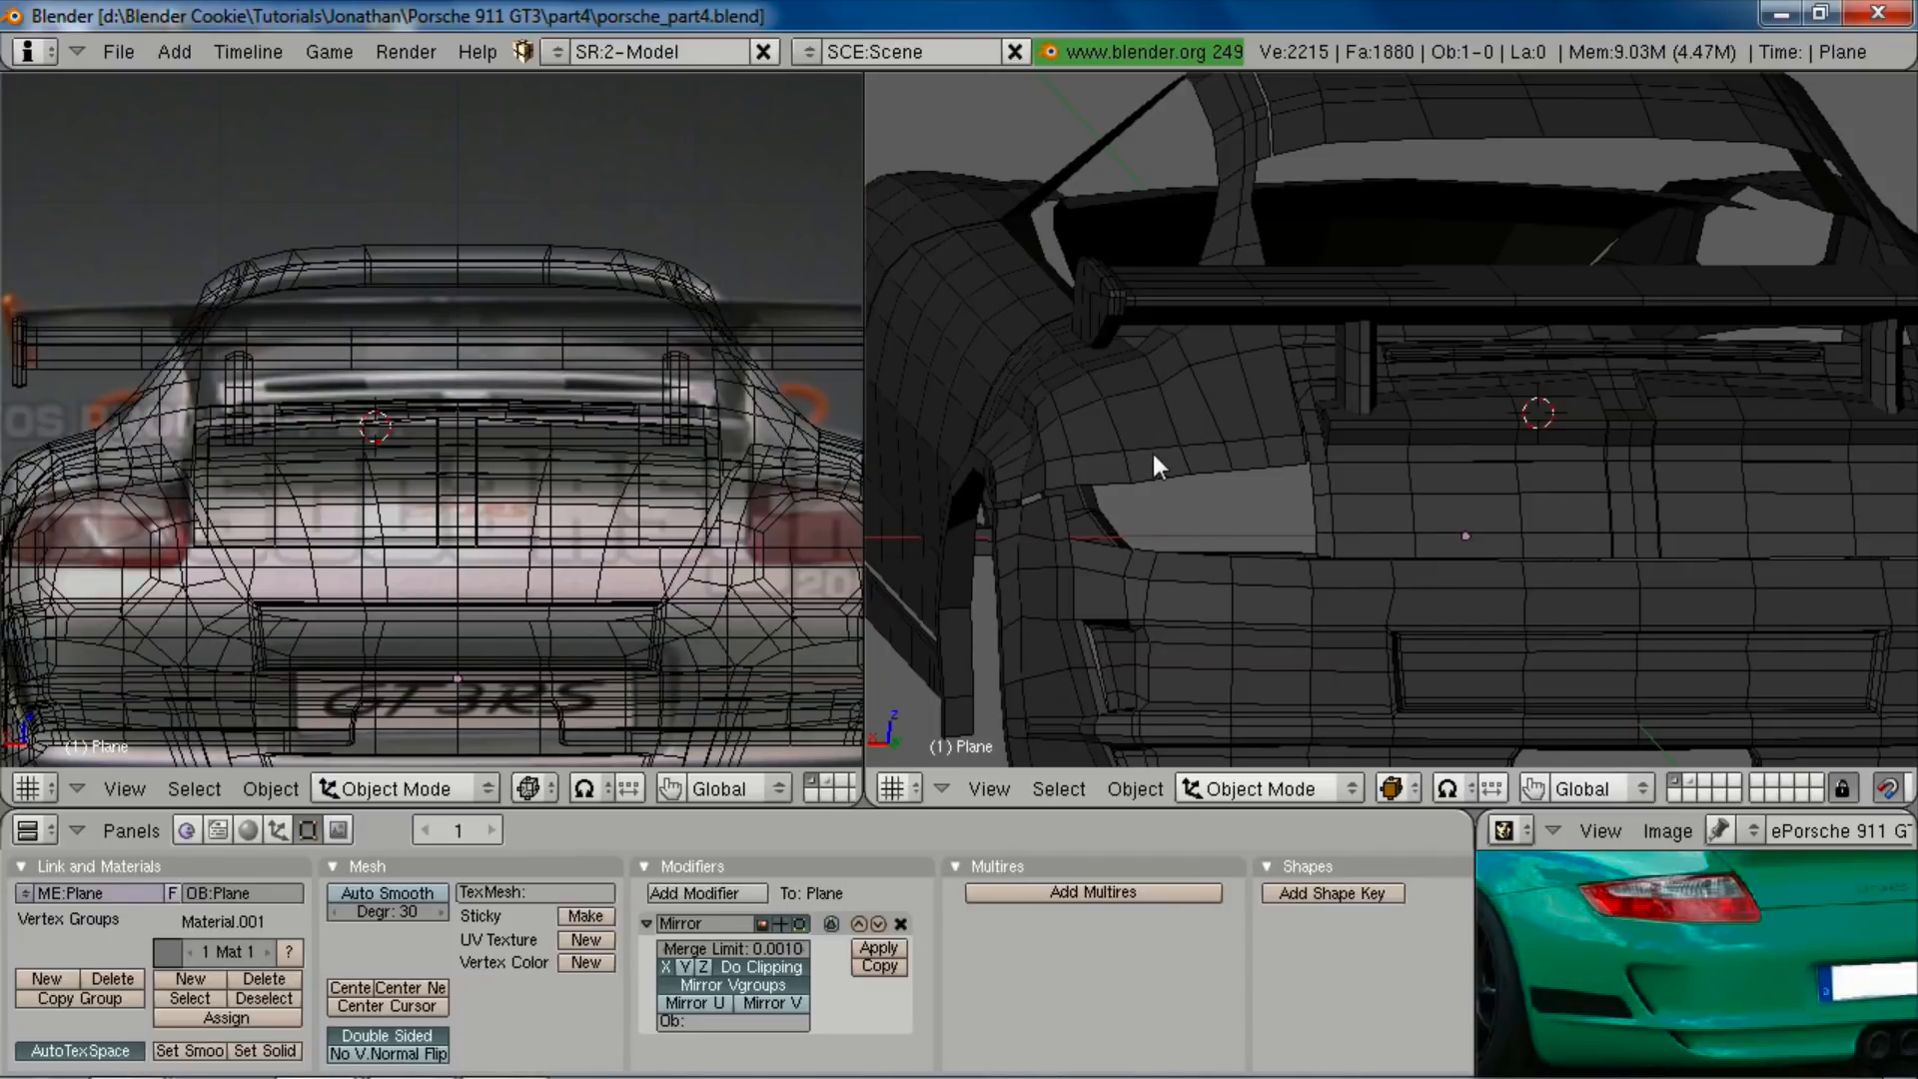
key(Tab)
shift+middle_drag(1066, 453, 1173, 450)
scroll(1203, 479, up, 1)
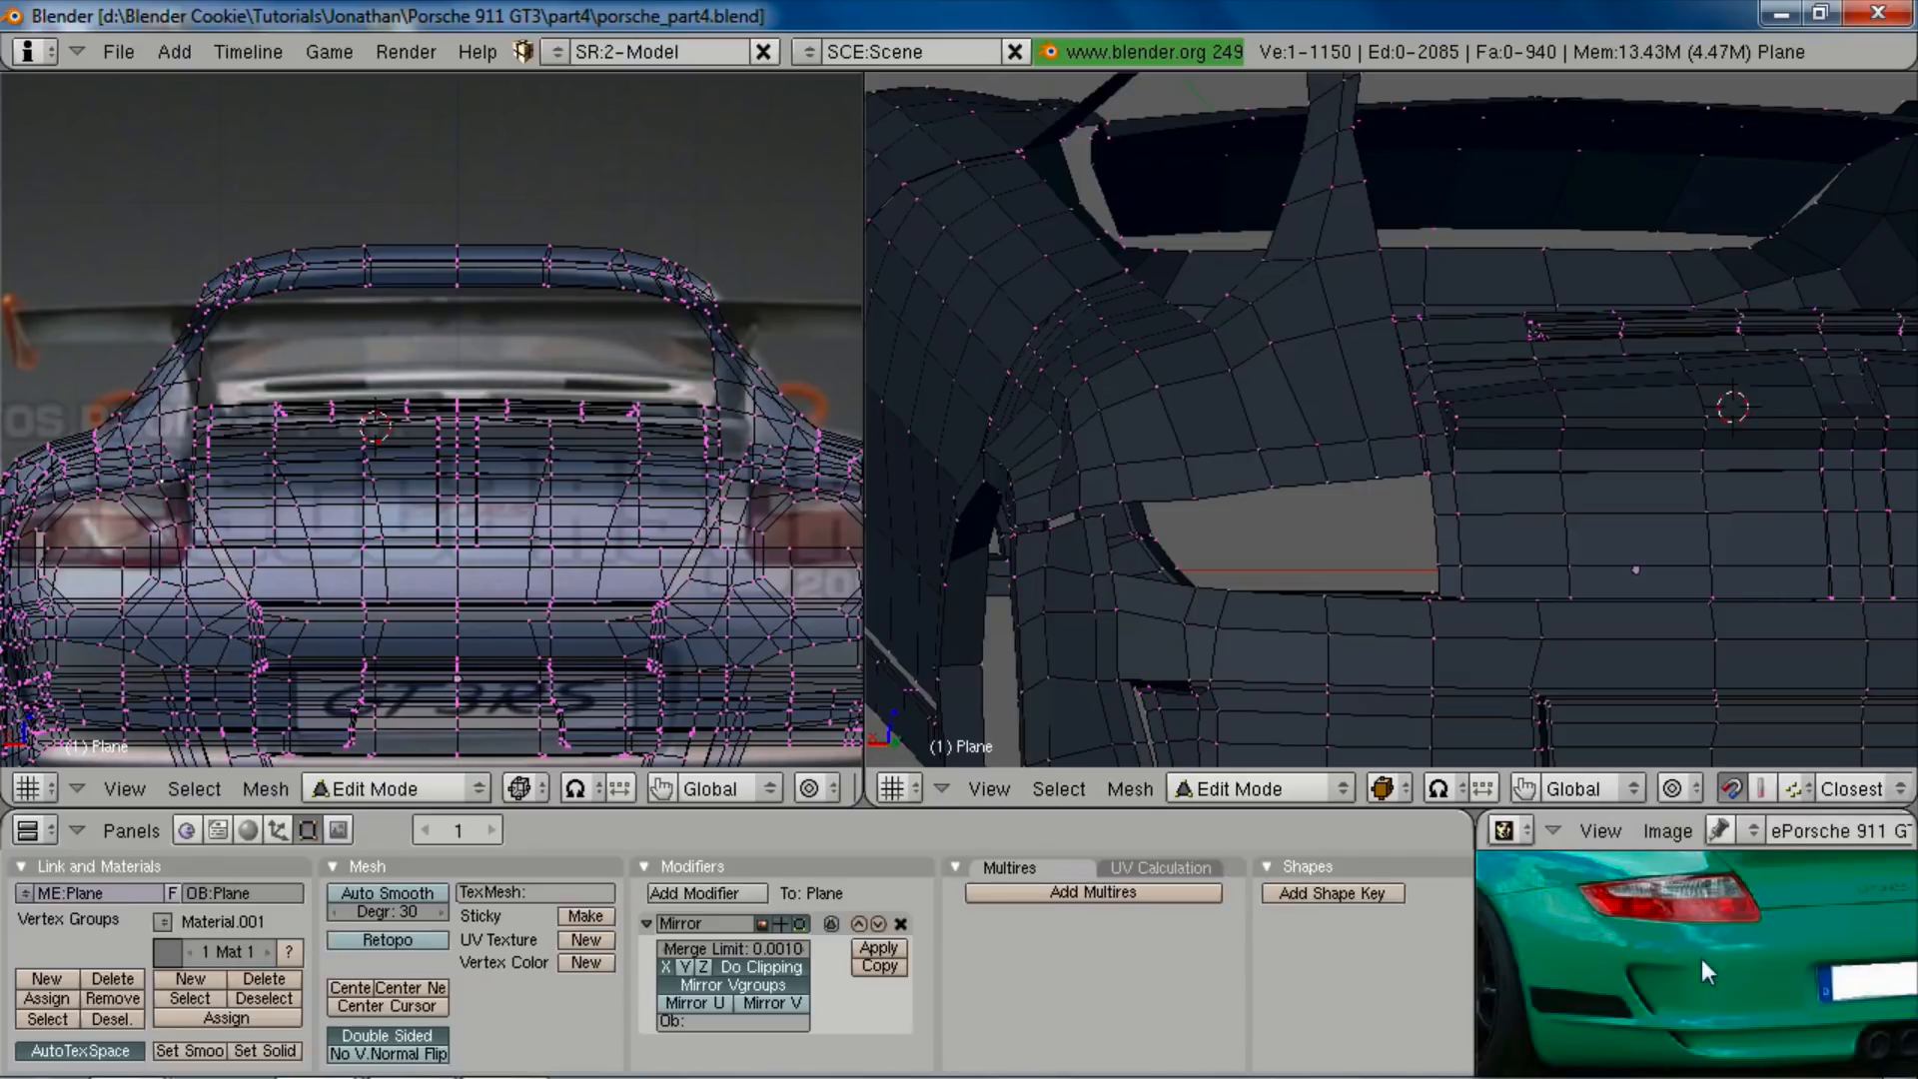
middle_drag(1707, 967, 1792, 1040)
scroll(1088, 587, up, 1)
shift+middle_drag(1039, 496, 1135, 492)
key(z)
key(z)
mouse_move(1099, 421)
middle_down()
mouse_move(1285, 506)
mouse_move(1092, 437)
middle_up()
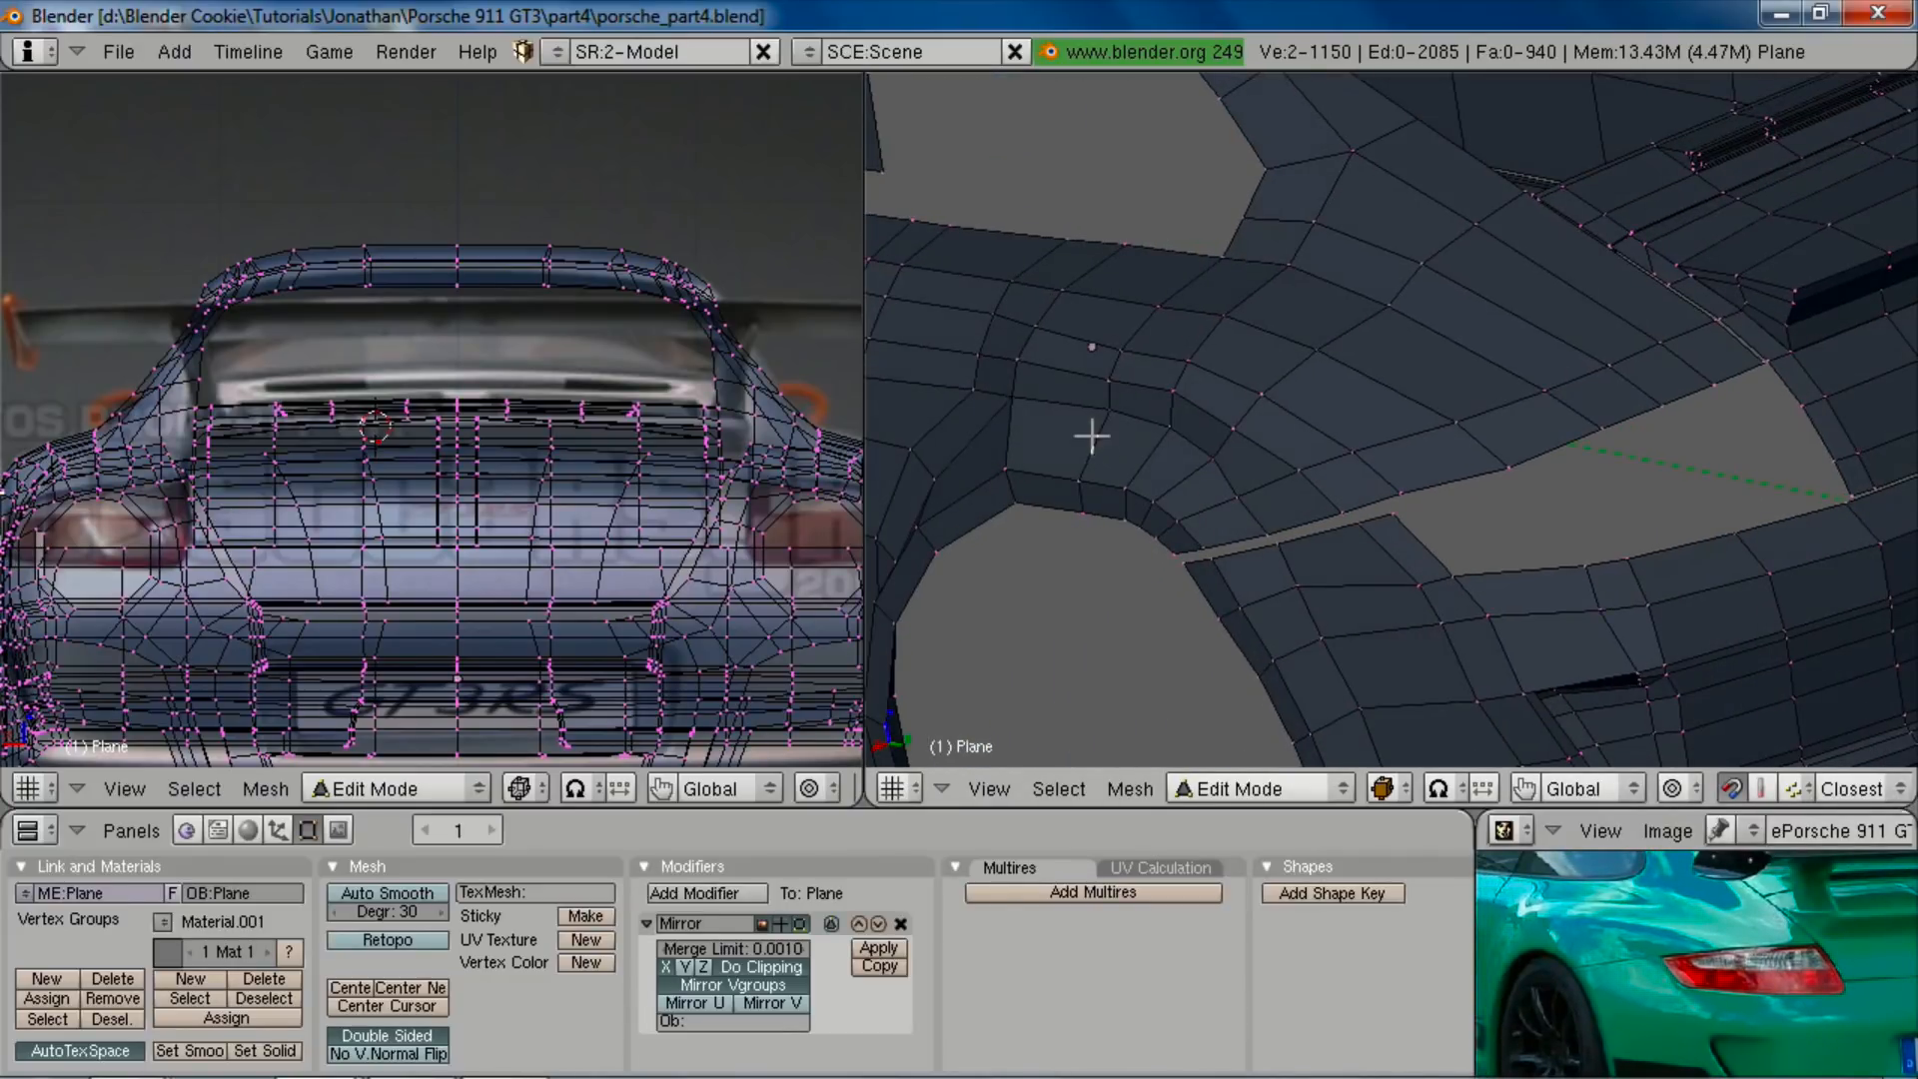
Step: Select four connected fender vertices above the rear wheel arch and move them about 0.021 along X
scroll(1296, 475, down, 3)
middle_drag(1297, 474, 1310, 367)
key(b)
drag(1250, 291, 1295, 357)
key(g)
key(x)
right_click(1303, 372)
key(z)
key(b)
right_drag(1237, 283, 1271, 324)
key(z)
key(g)
key(x)
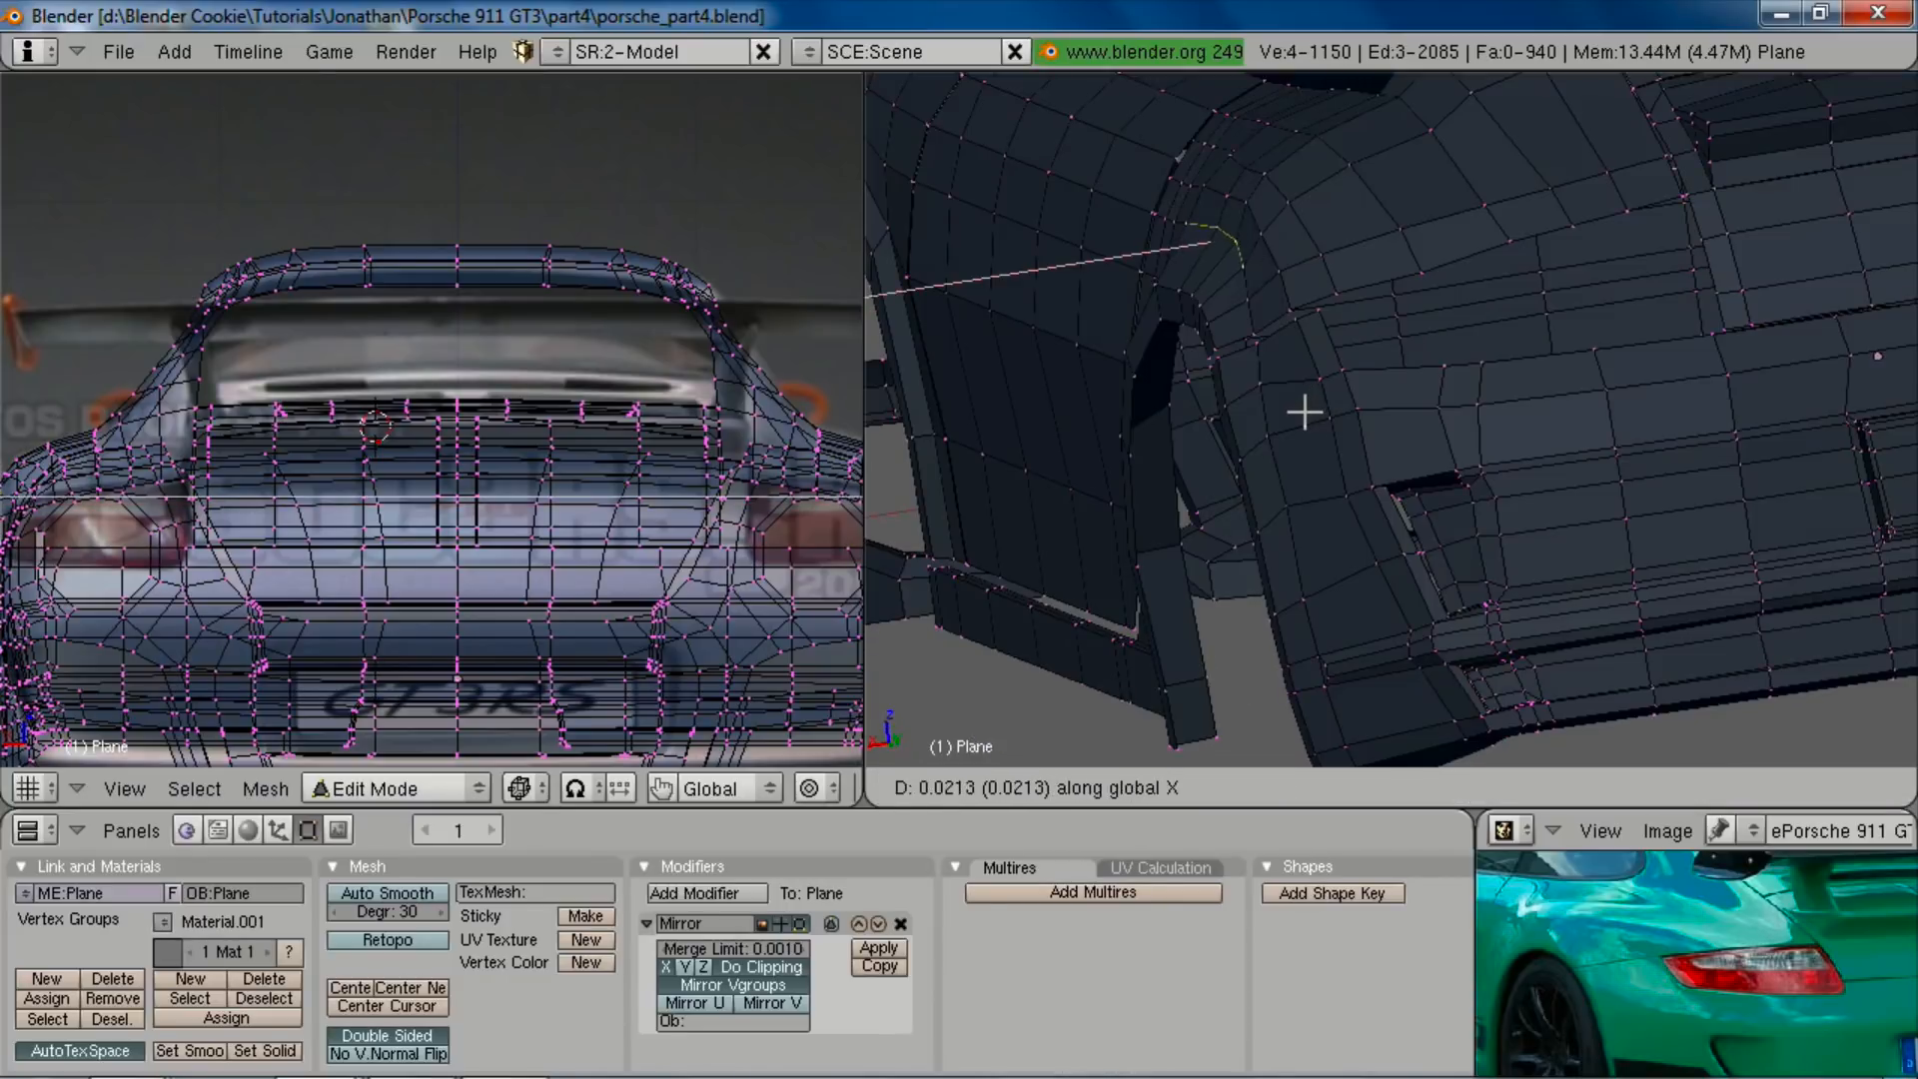
click(1305, 412)
Step: Keep only three of the selected fender vertices and try to move them about 0.02 along X
key(z)
right_drag(1232, 257, 1287, 333)
key(z)
key(g)
key(x)
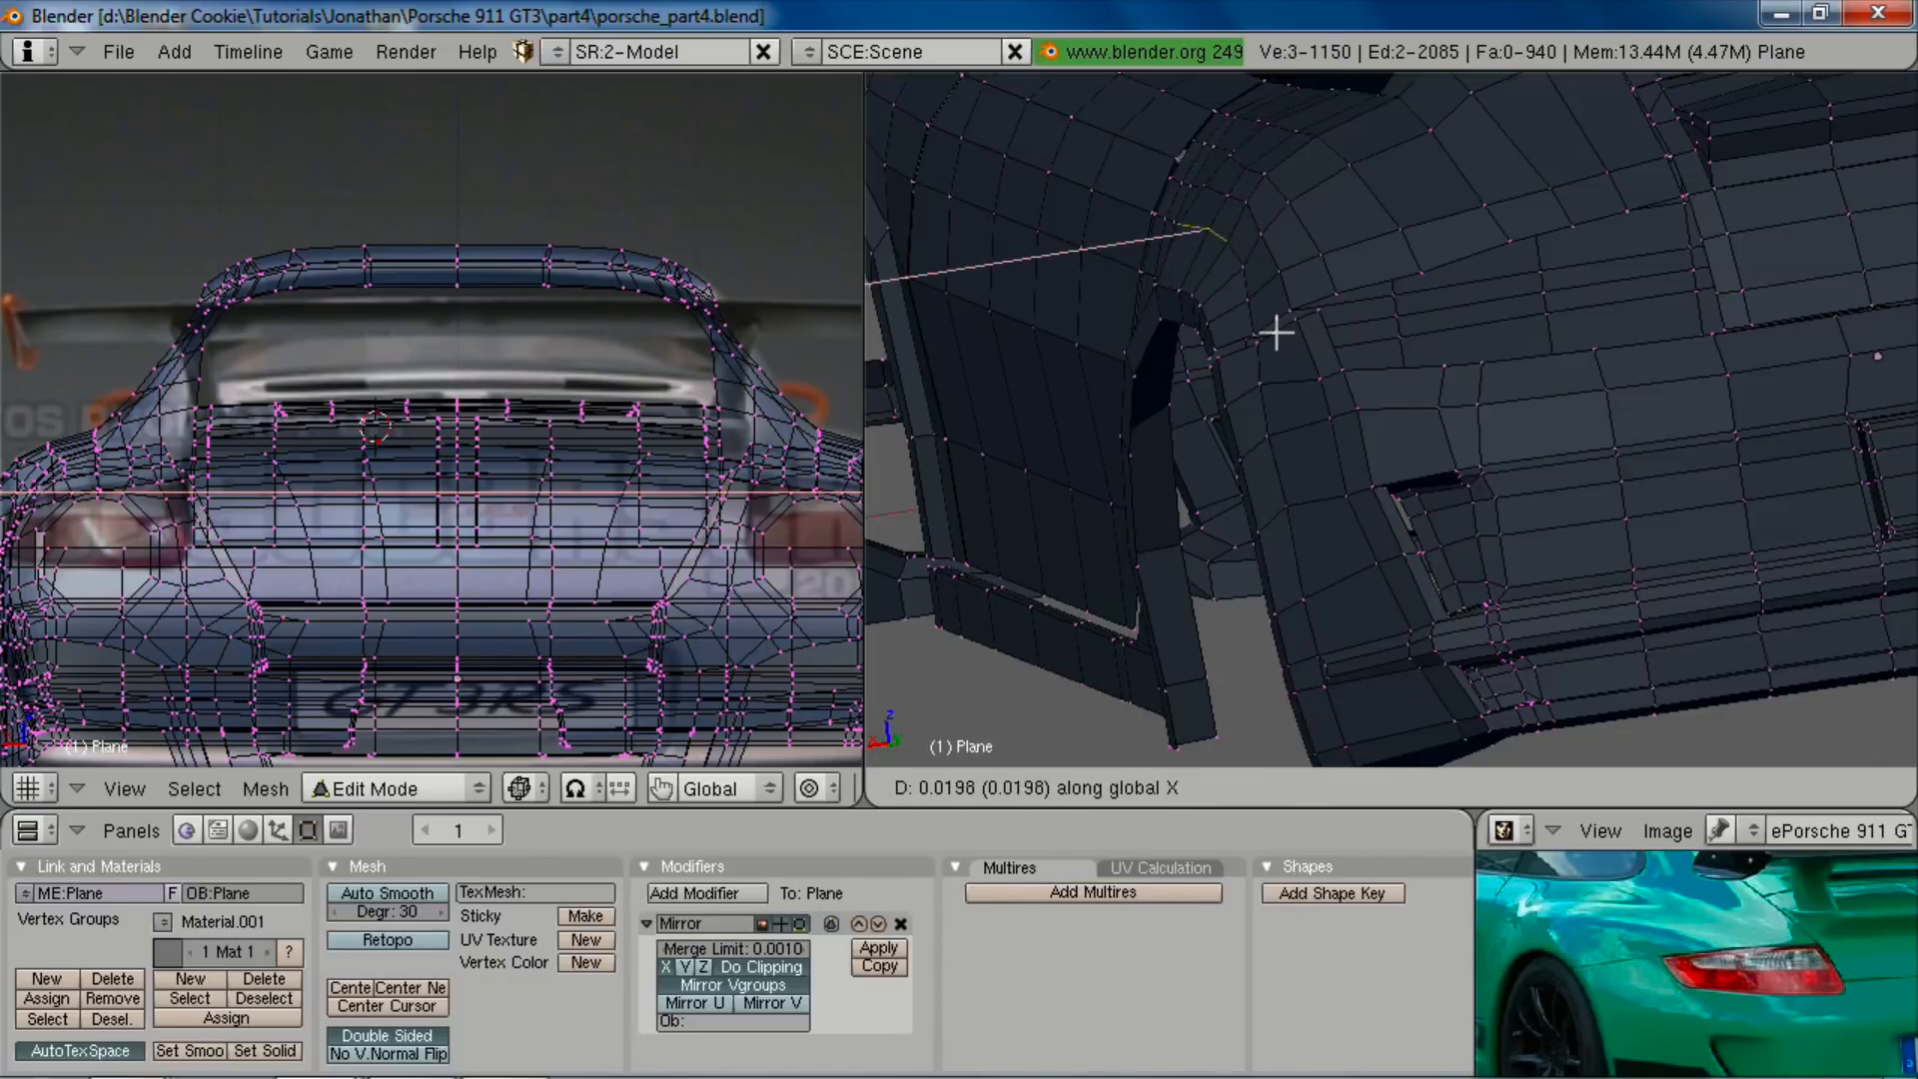
right_click(1271, 335)
Step: Nudge the fender vertices above the rear wheel arch along X in three small separate moves
right_click(1198, 226)
key(g)
key(x)
click(1192, 229)
key(g)
key(x)
click(1225, 243)
key(z)
key(z)
key(g)
key(x)
click(1223, 250)
Step: Move the next fender vertex higher above the wheel arch along X and fine-tune its position freely
right_click(1224, 191)
key(g)
key(x)
click(1221, 187)
key(g)
click(1221, 174)
middle_drag(1222, 179, 1188, 131)
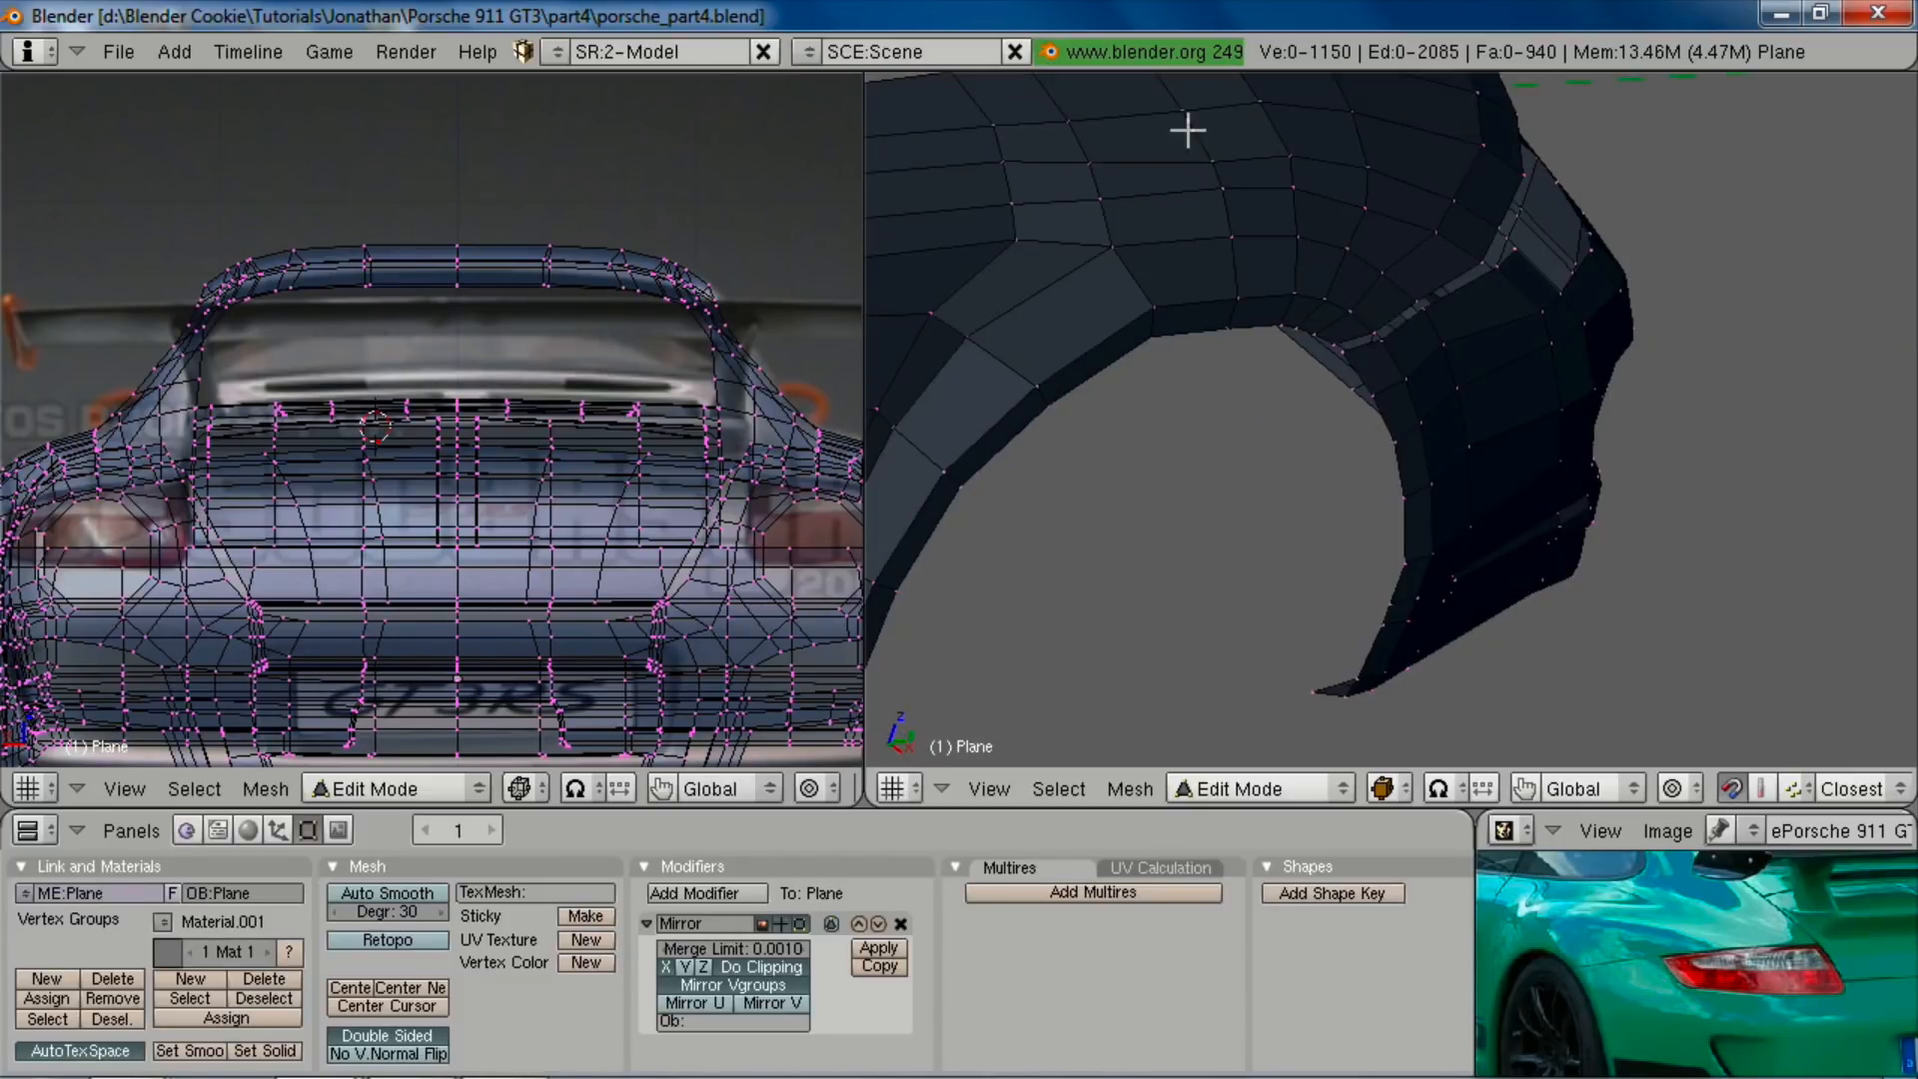
Step: Adjust two more fender positions above the wheel arch freely, checking the surface from the side and from above
shift+right_click(1297, 145)
middle_drag(1299, 193, 1323, 219)
key(g)
click(1315, 203)
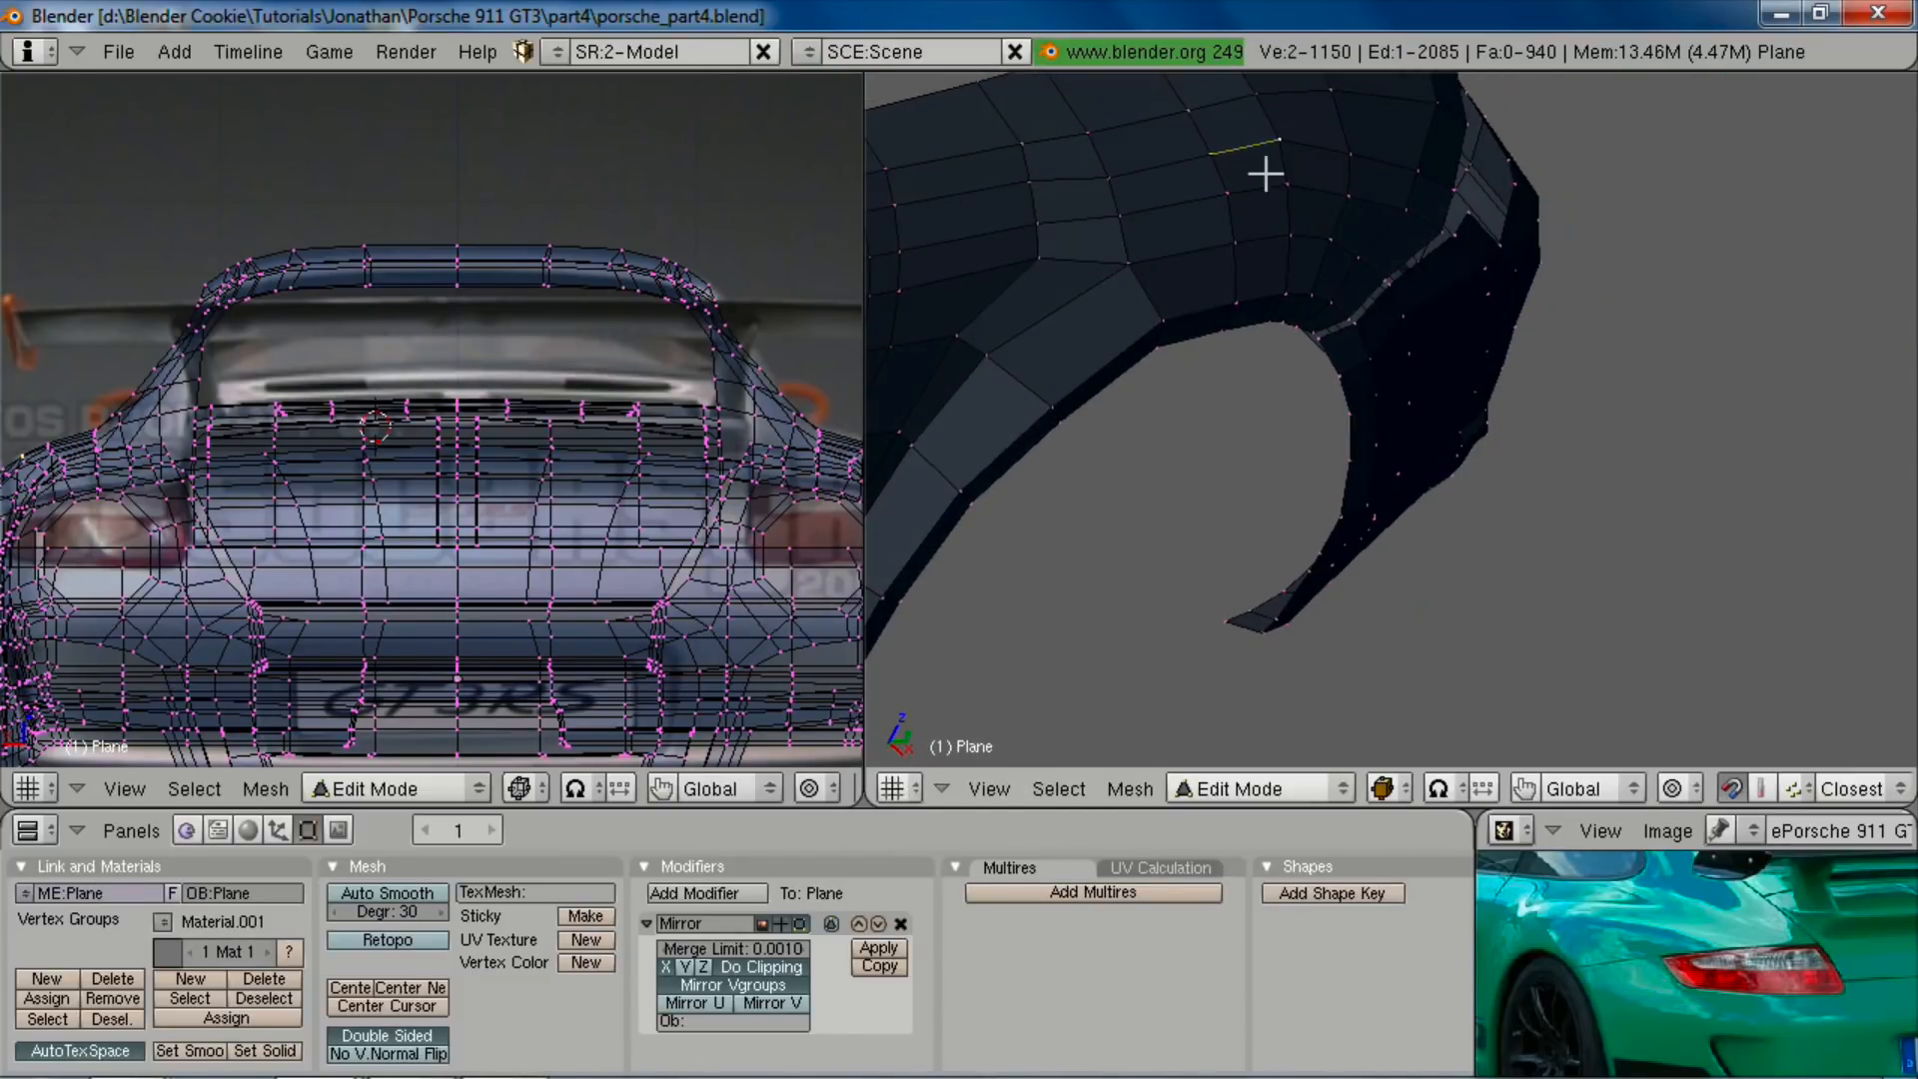
right_click(1203, 160)
middle_drag(1120, 446, 1408, 320)
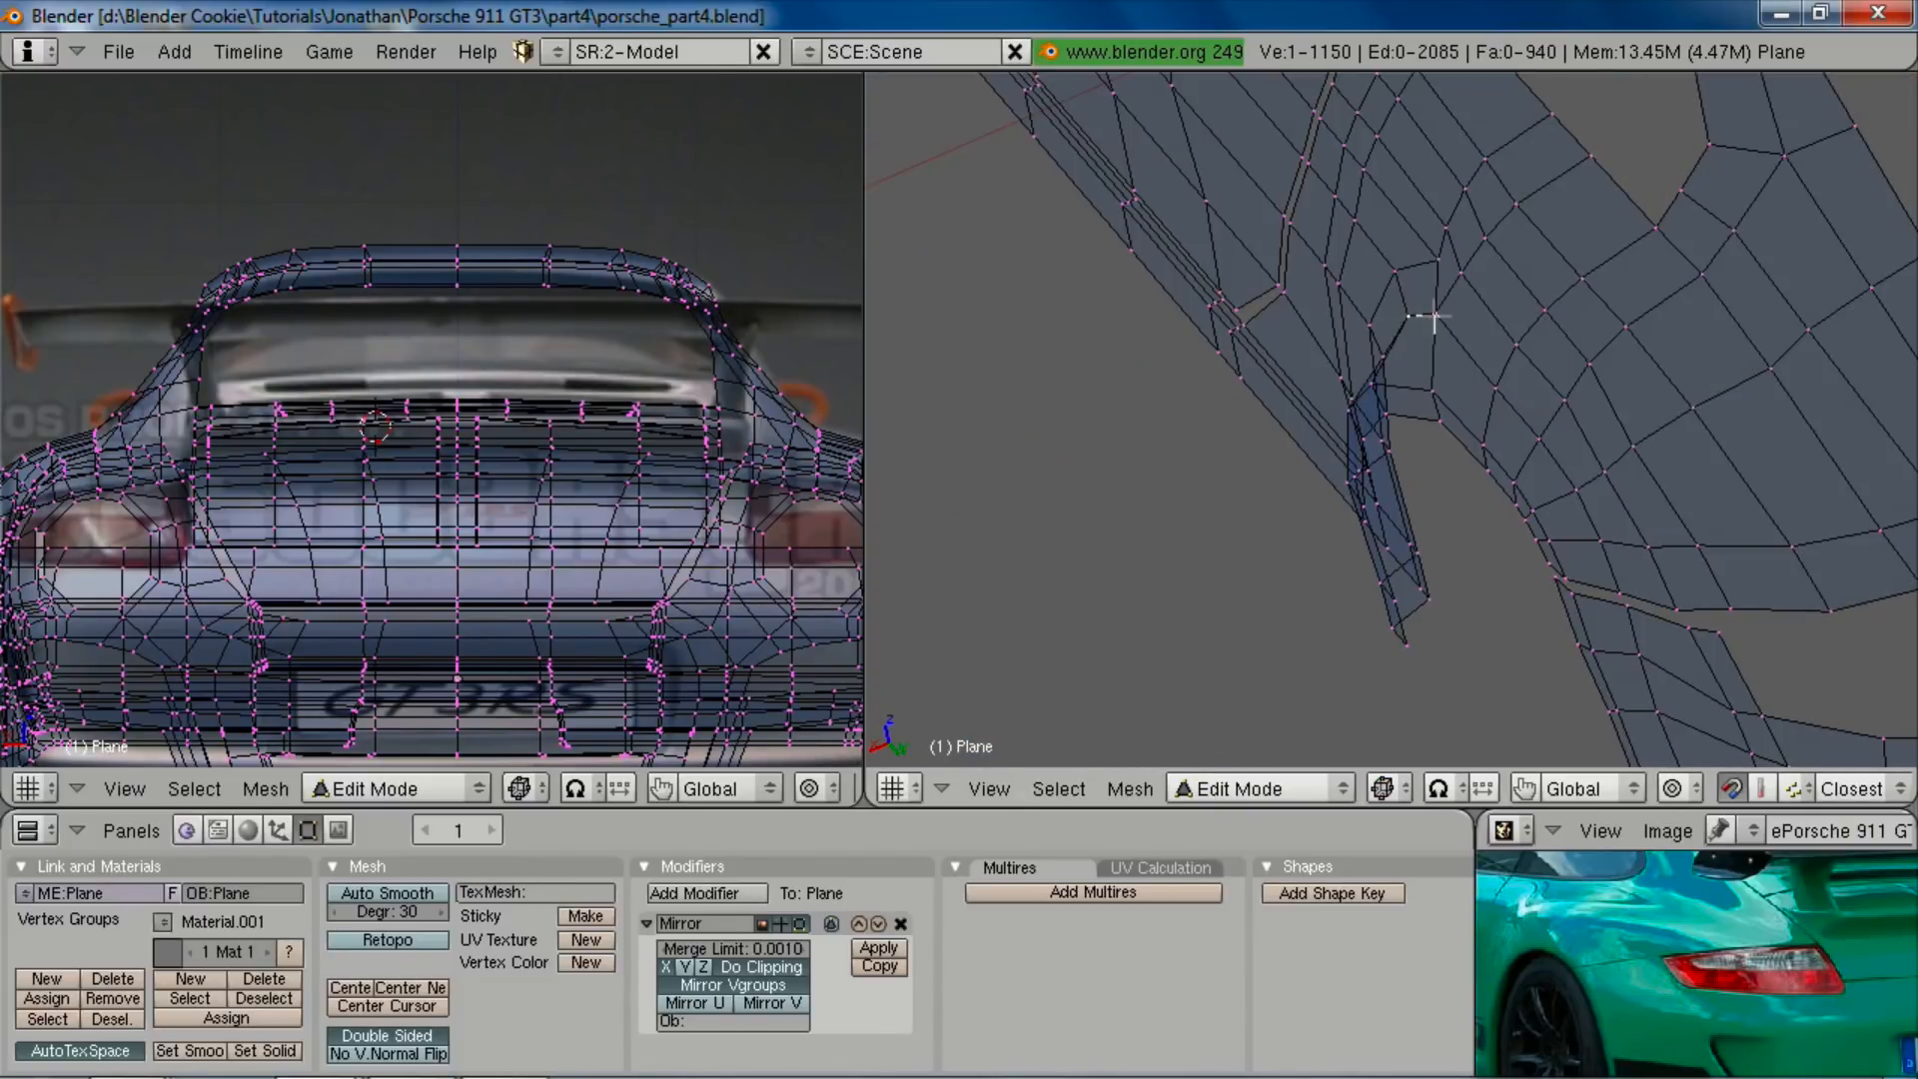
key(g)
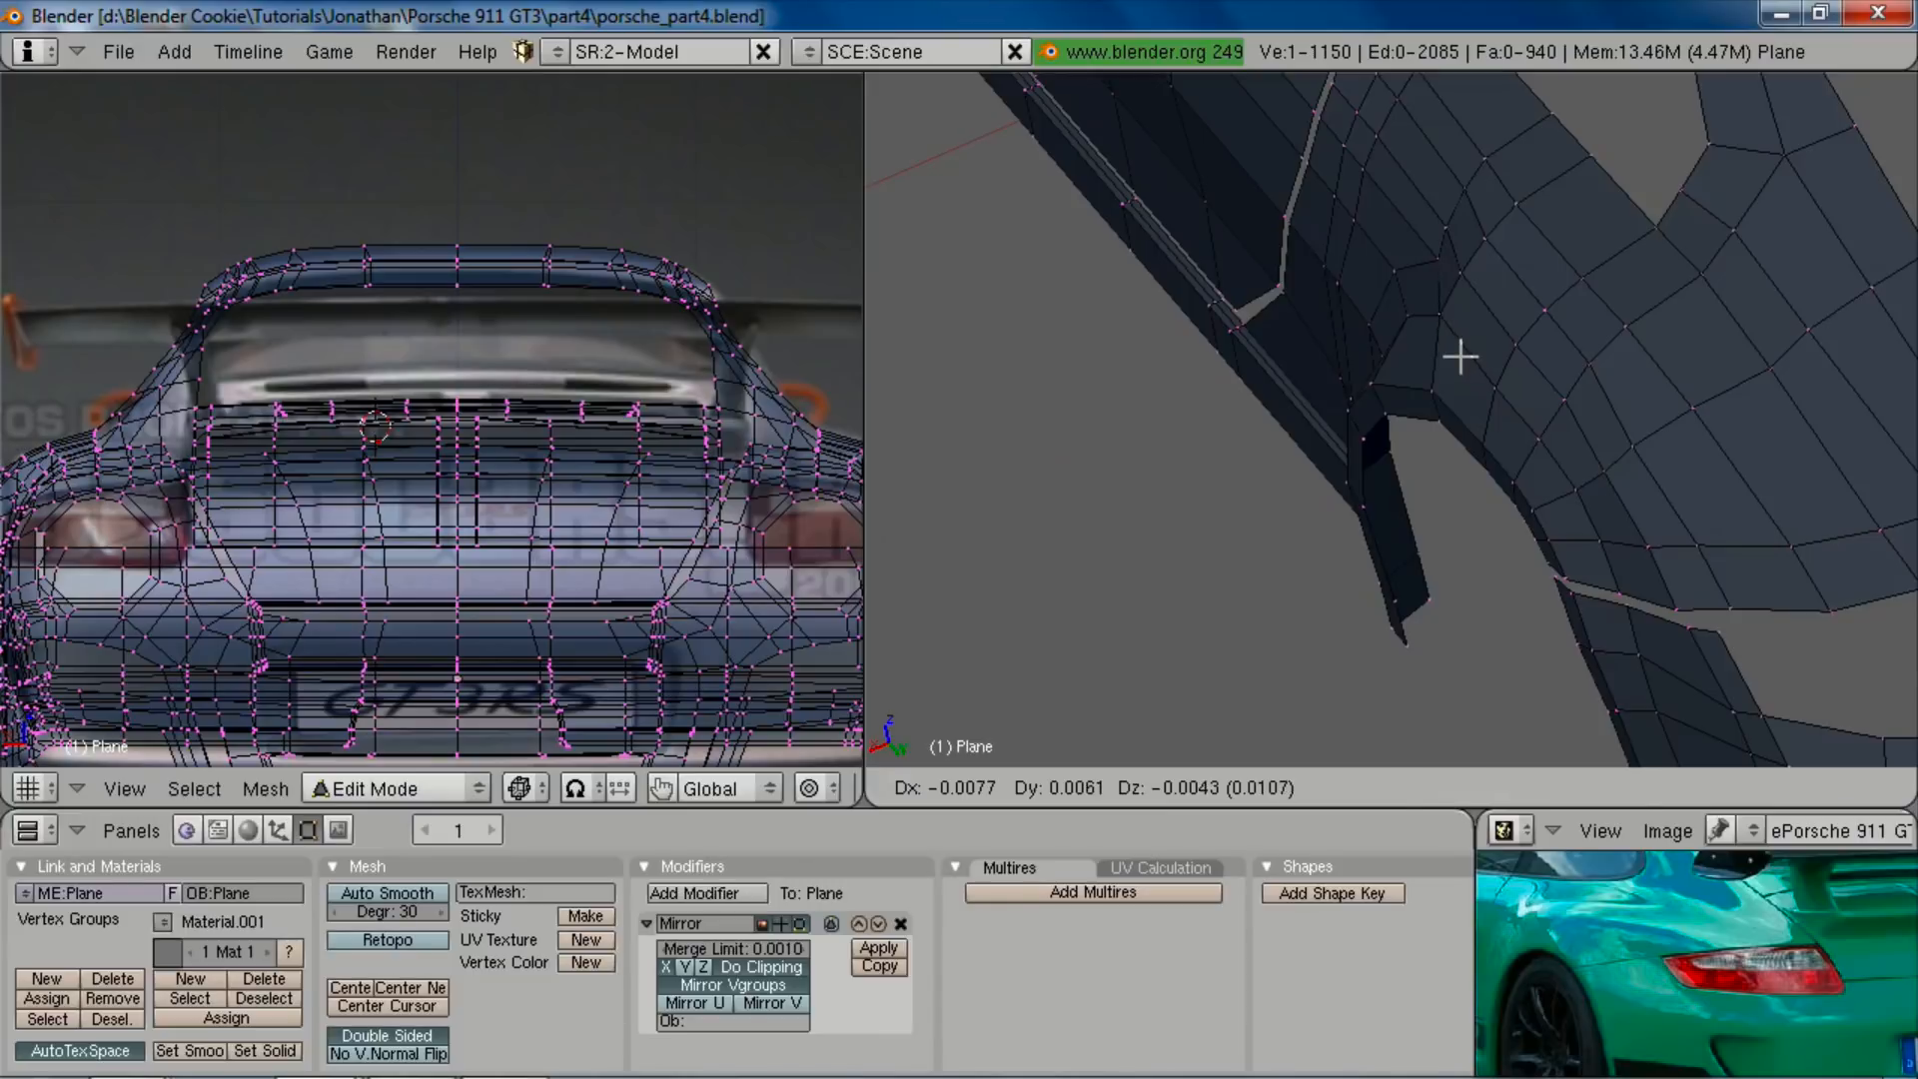
click(1405, 321)
Step: Select the three adjoining faces just above the lip at the front end of the rear wheel arch
middle_drag(1405, 320, 1431, 487)
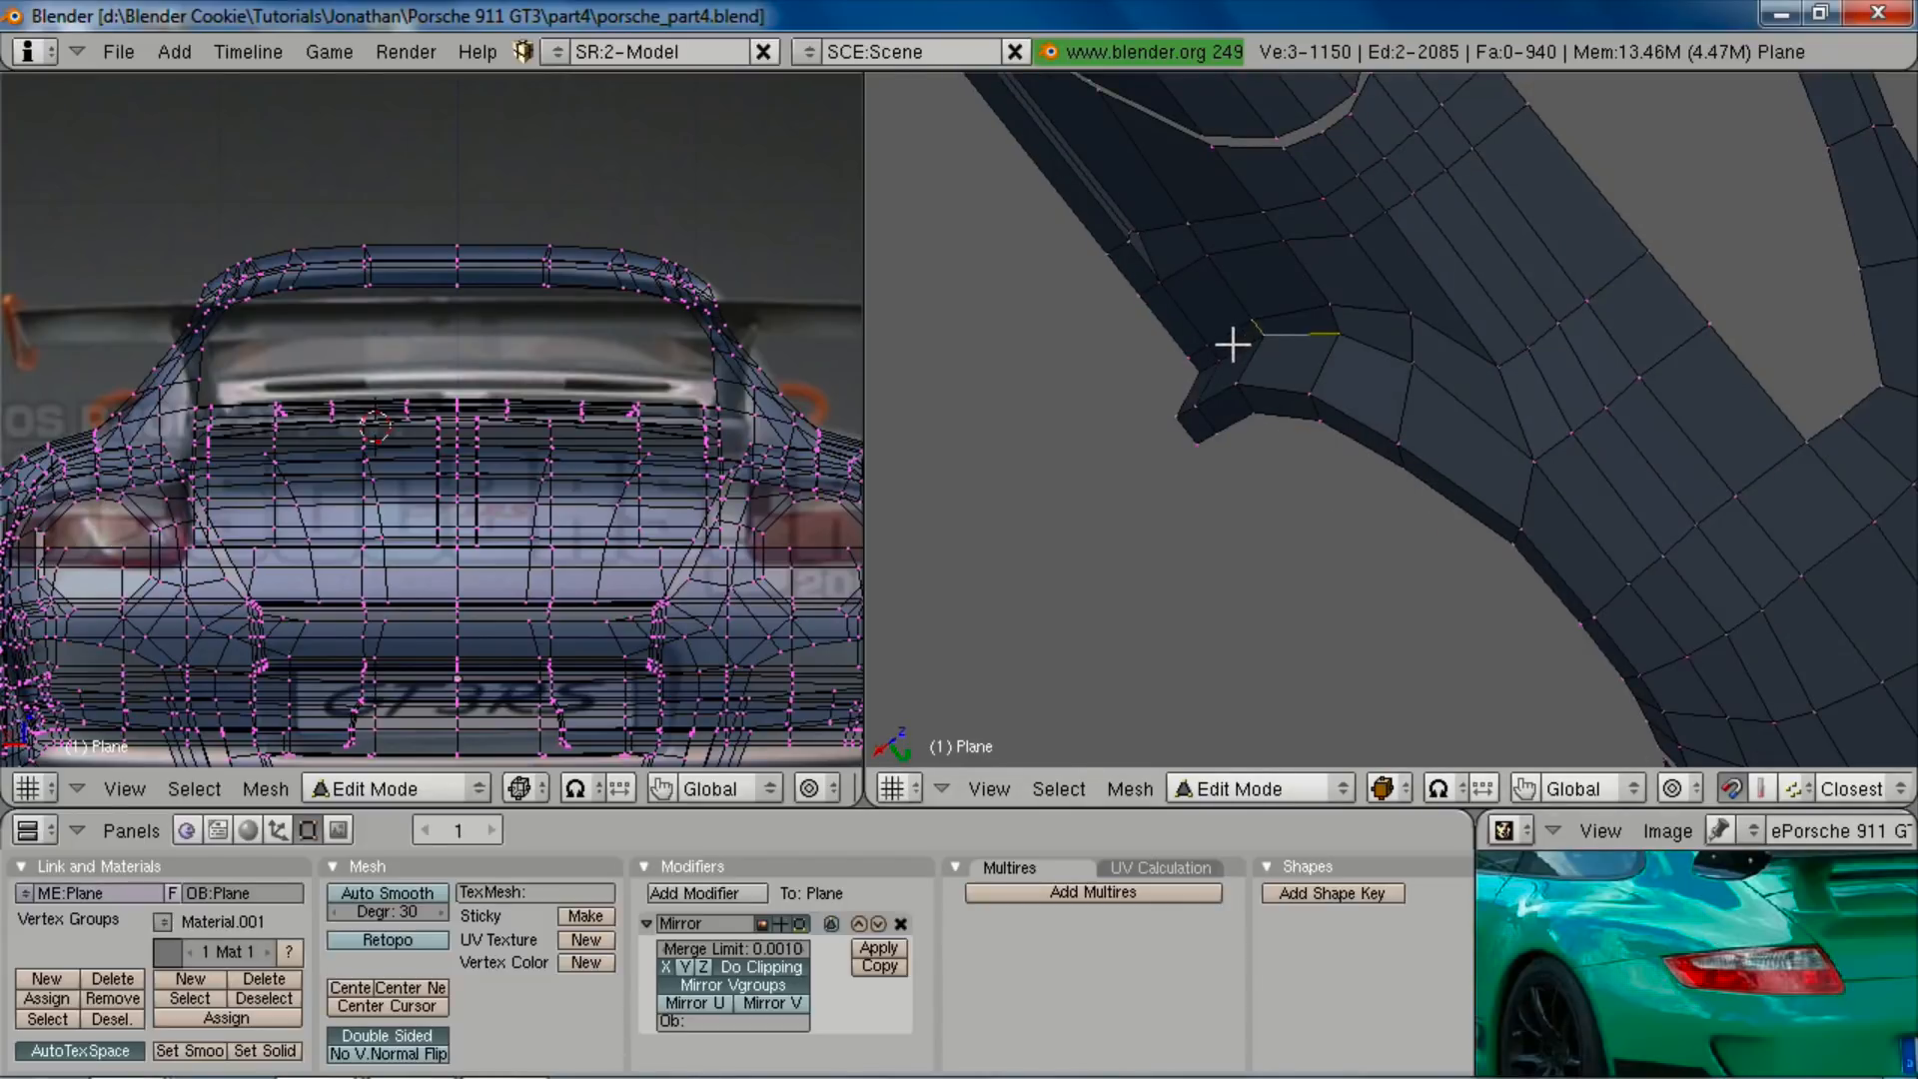
shift+right_click(1198, 367)
key(z)
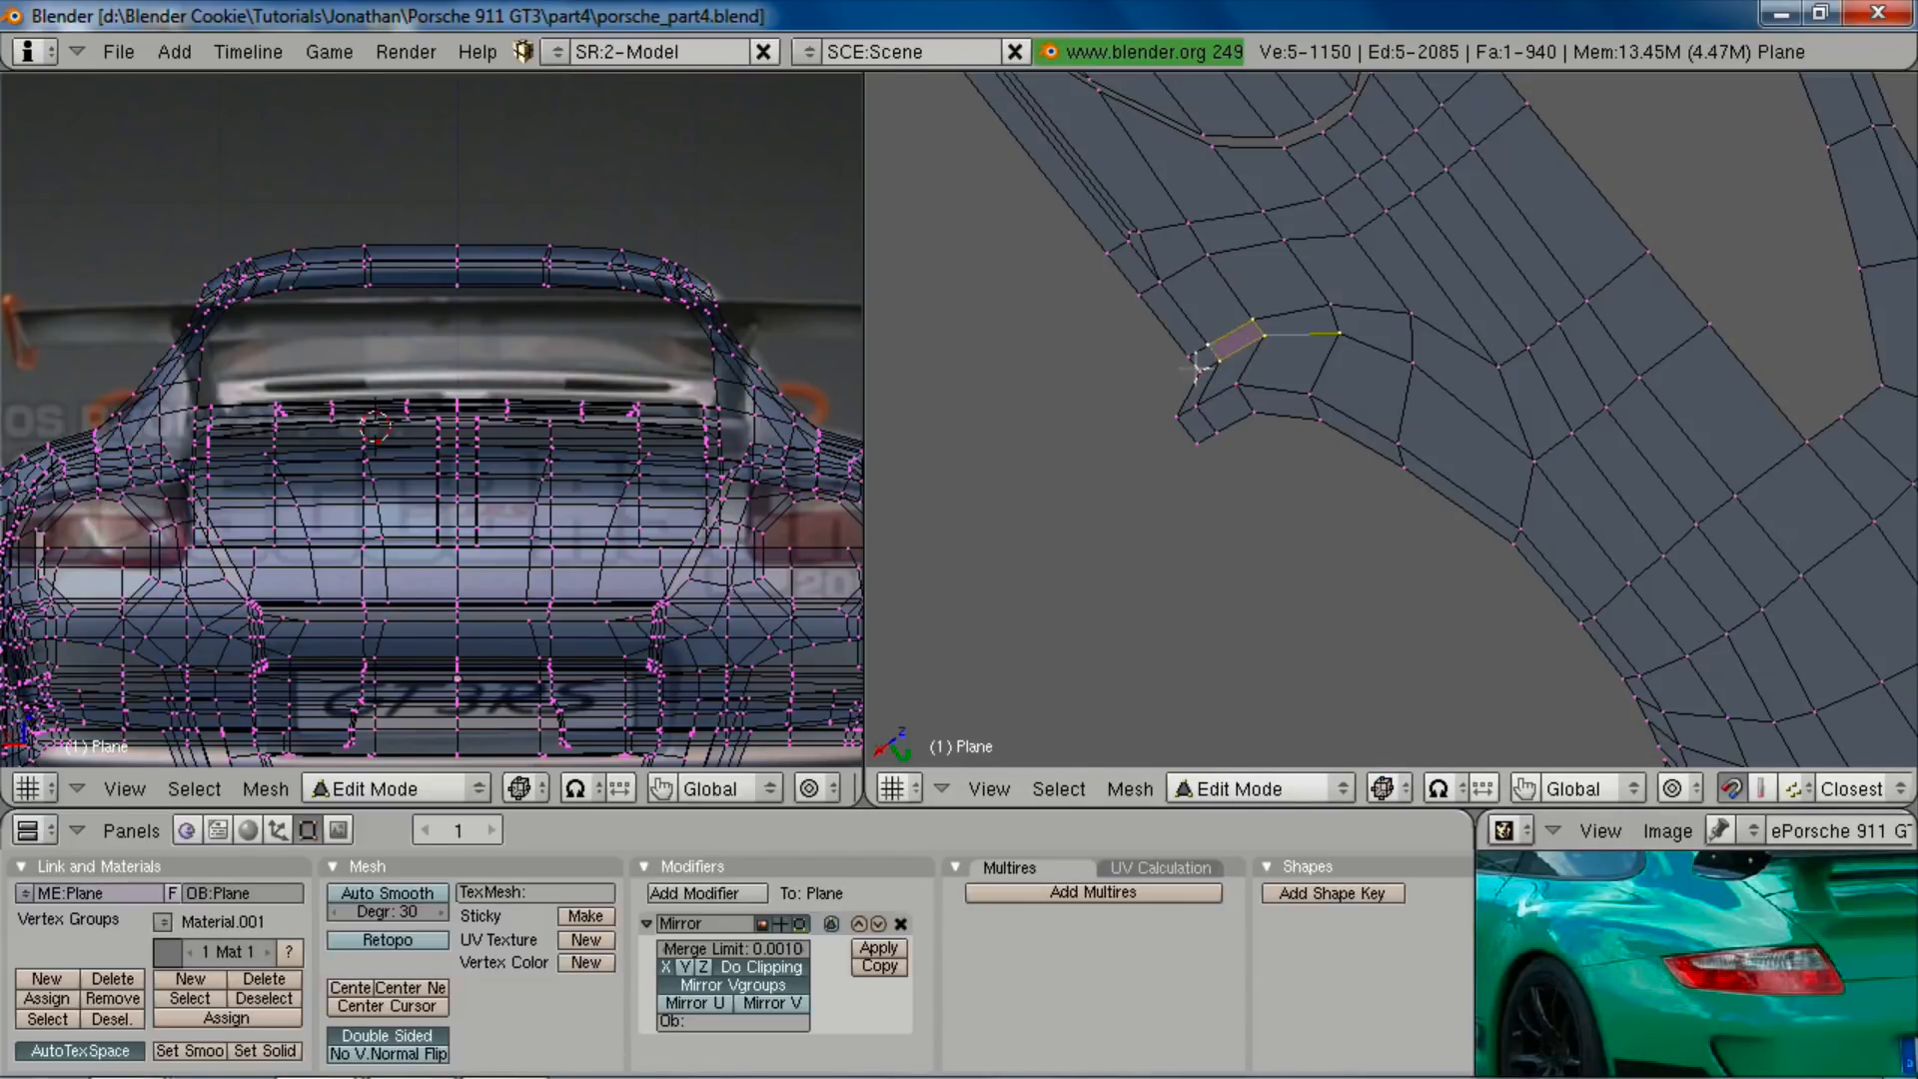
shift+right_click(1330, 304)
key(z)
key(g)
right_click(1388, 389)
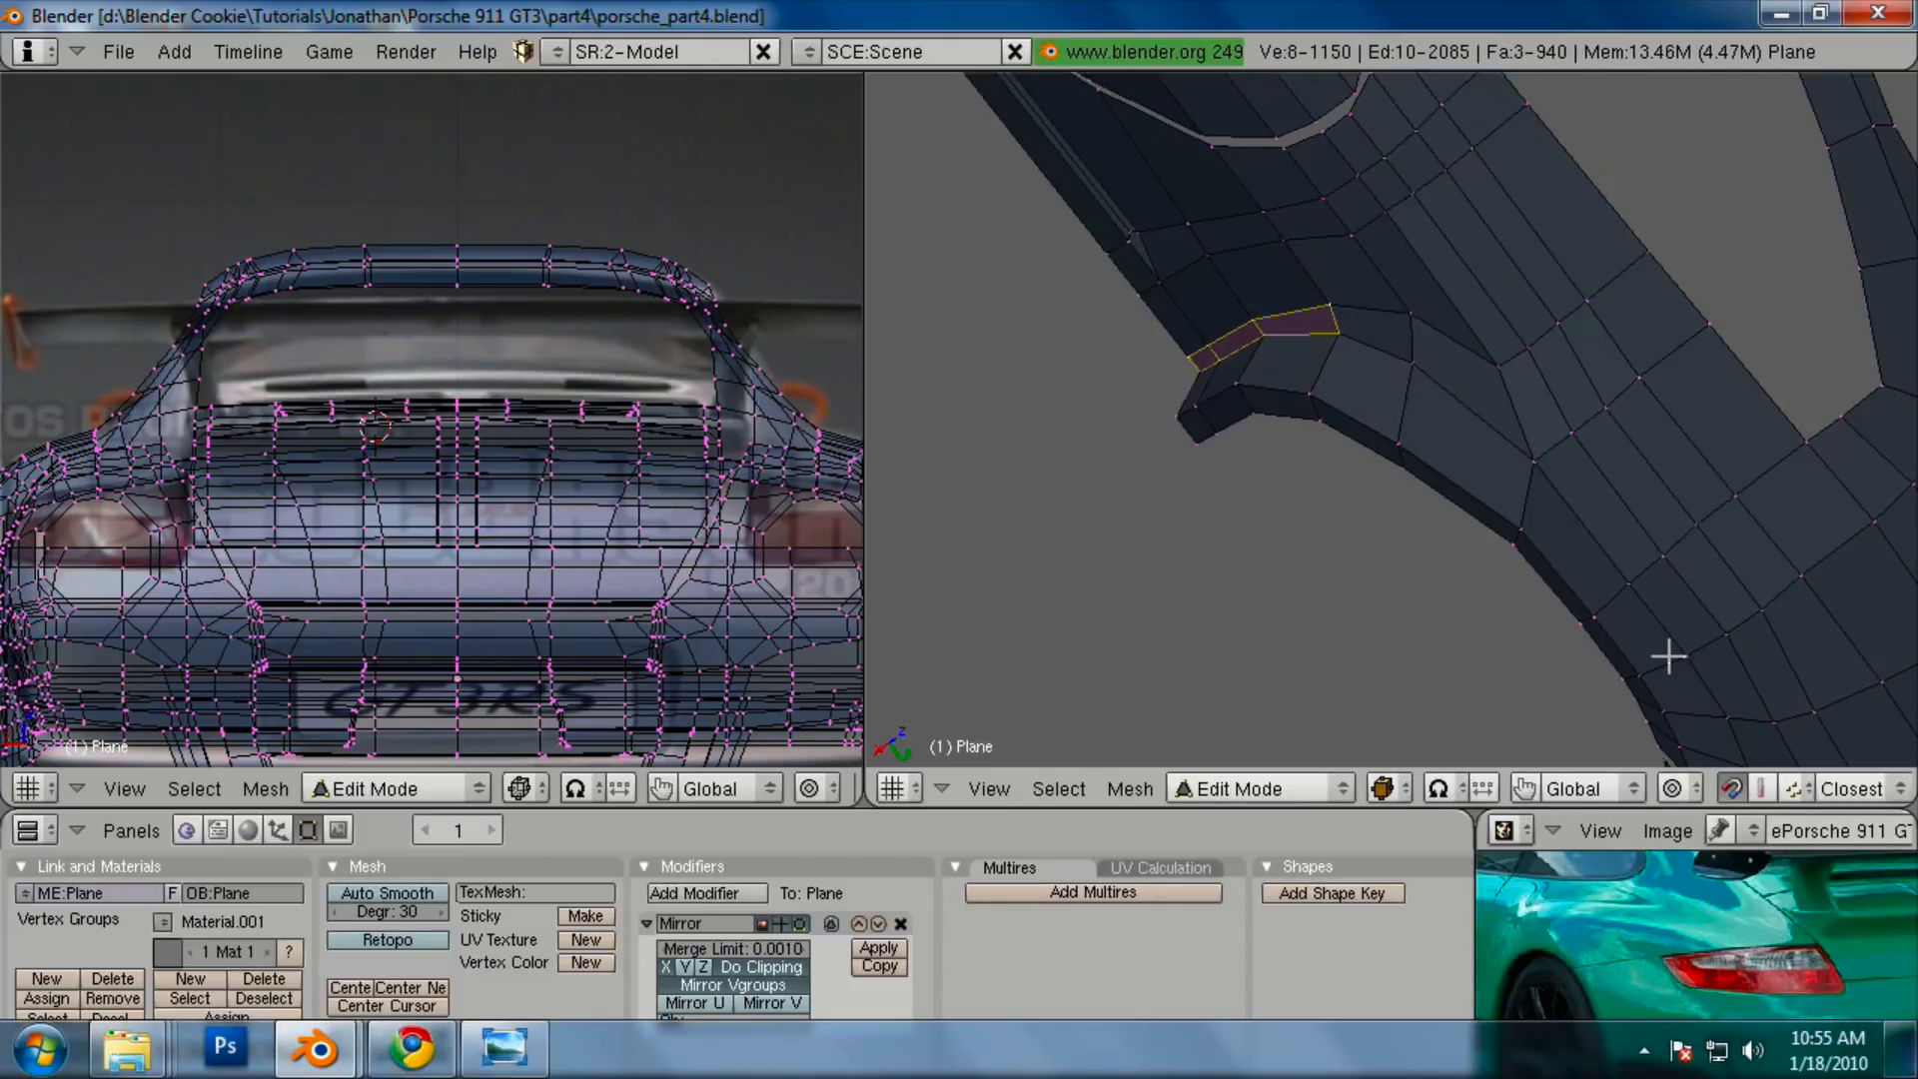
Step: Check the side reference photo and move the three selected wheel arch faces about -0.007 along Y
middle_drag(1665, 655, 1668, 656)
key(3)
key(KP_3)
scroll(1588, 560, down, 7)
scroll(1545, 492, up, 1)
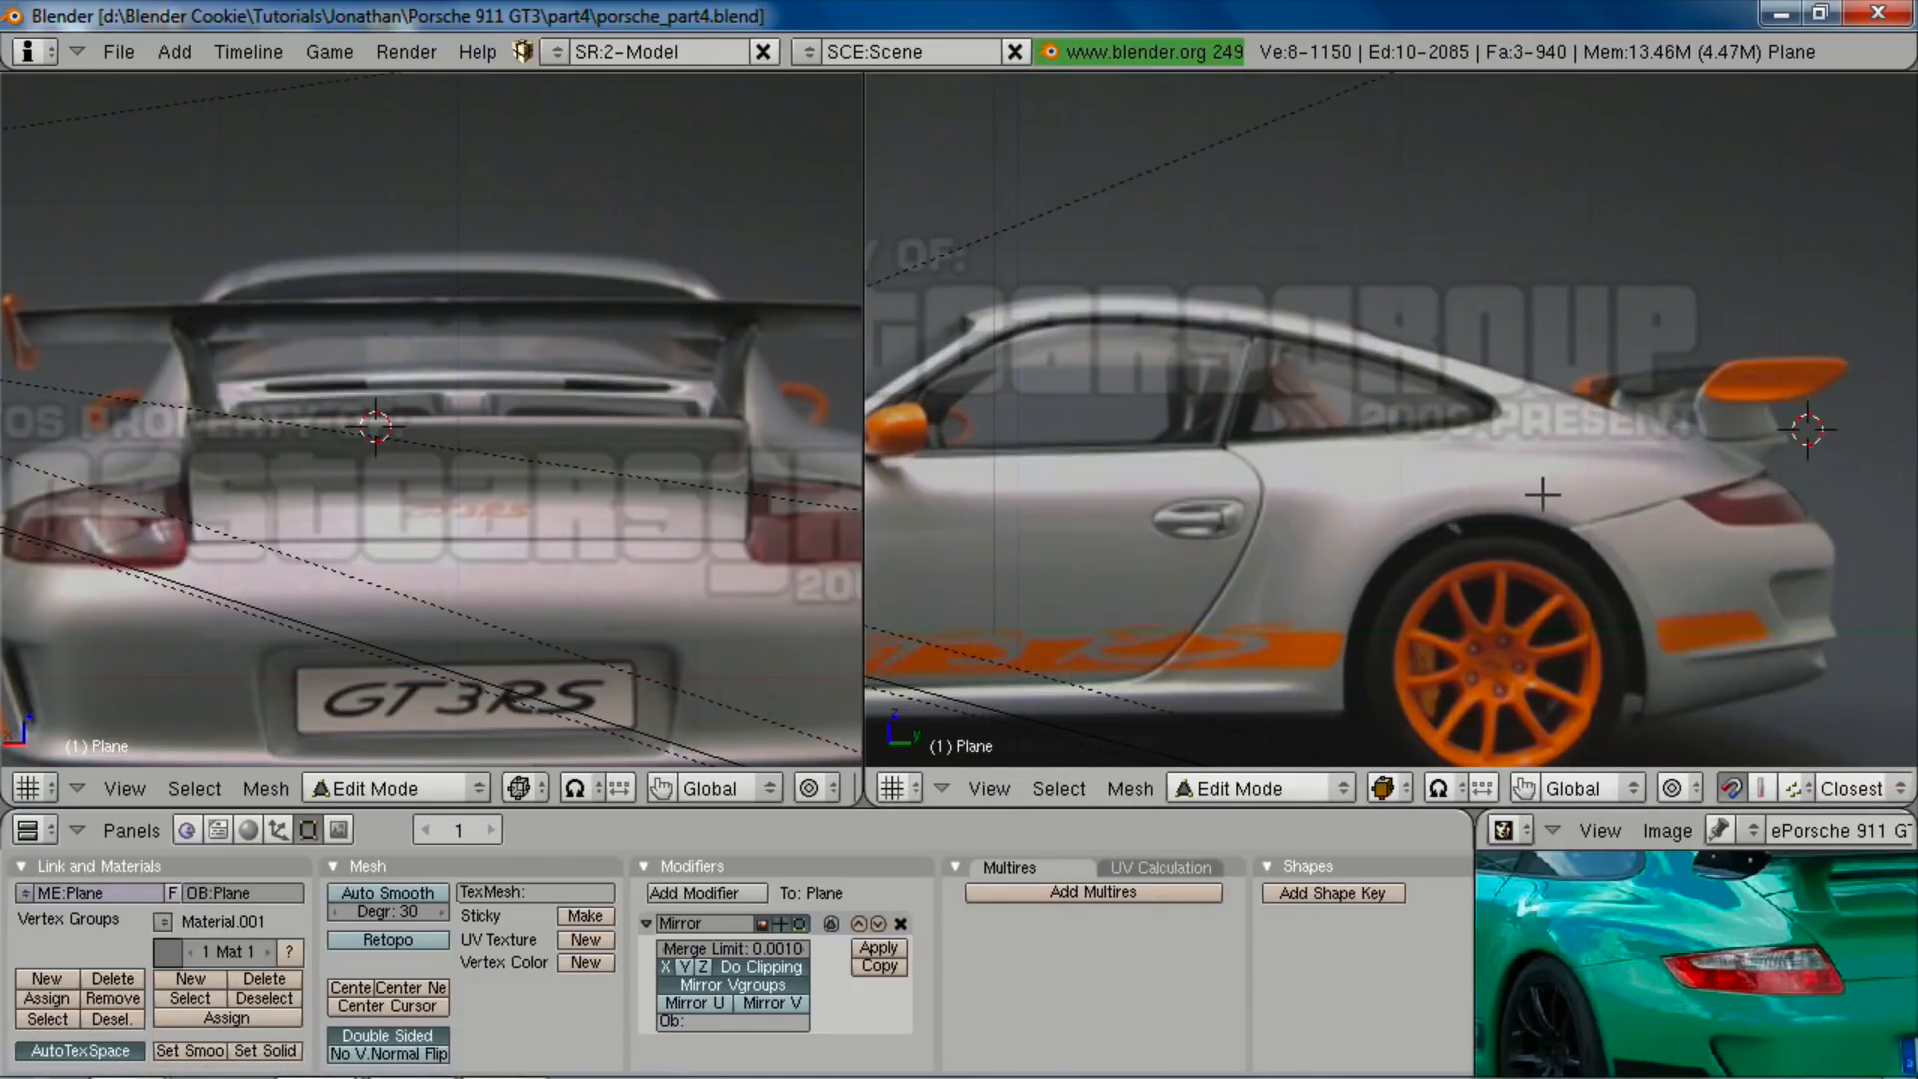
key(1)
middle_drag(1344, 454, 1425, 663)
scroll(1455, 556, up, 2)
key(g)
key(y)
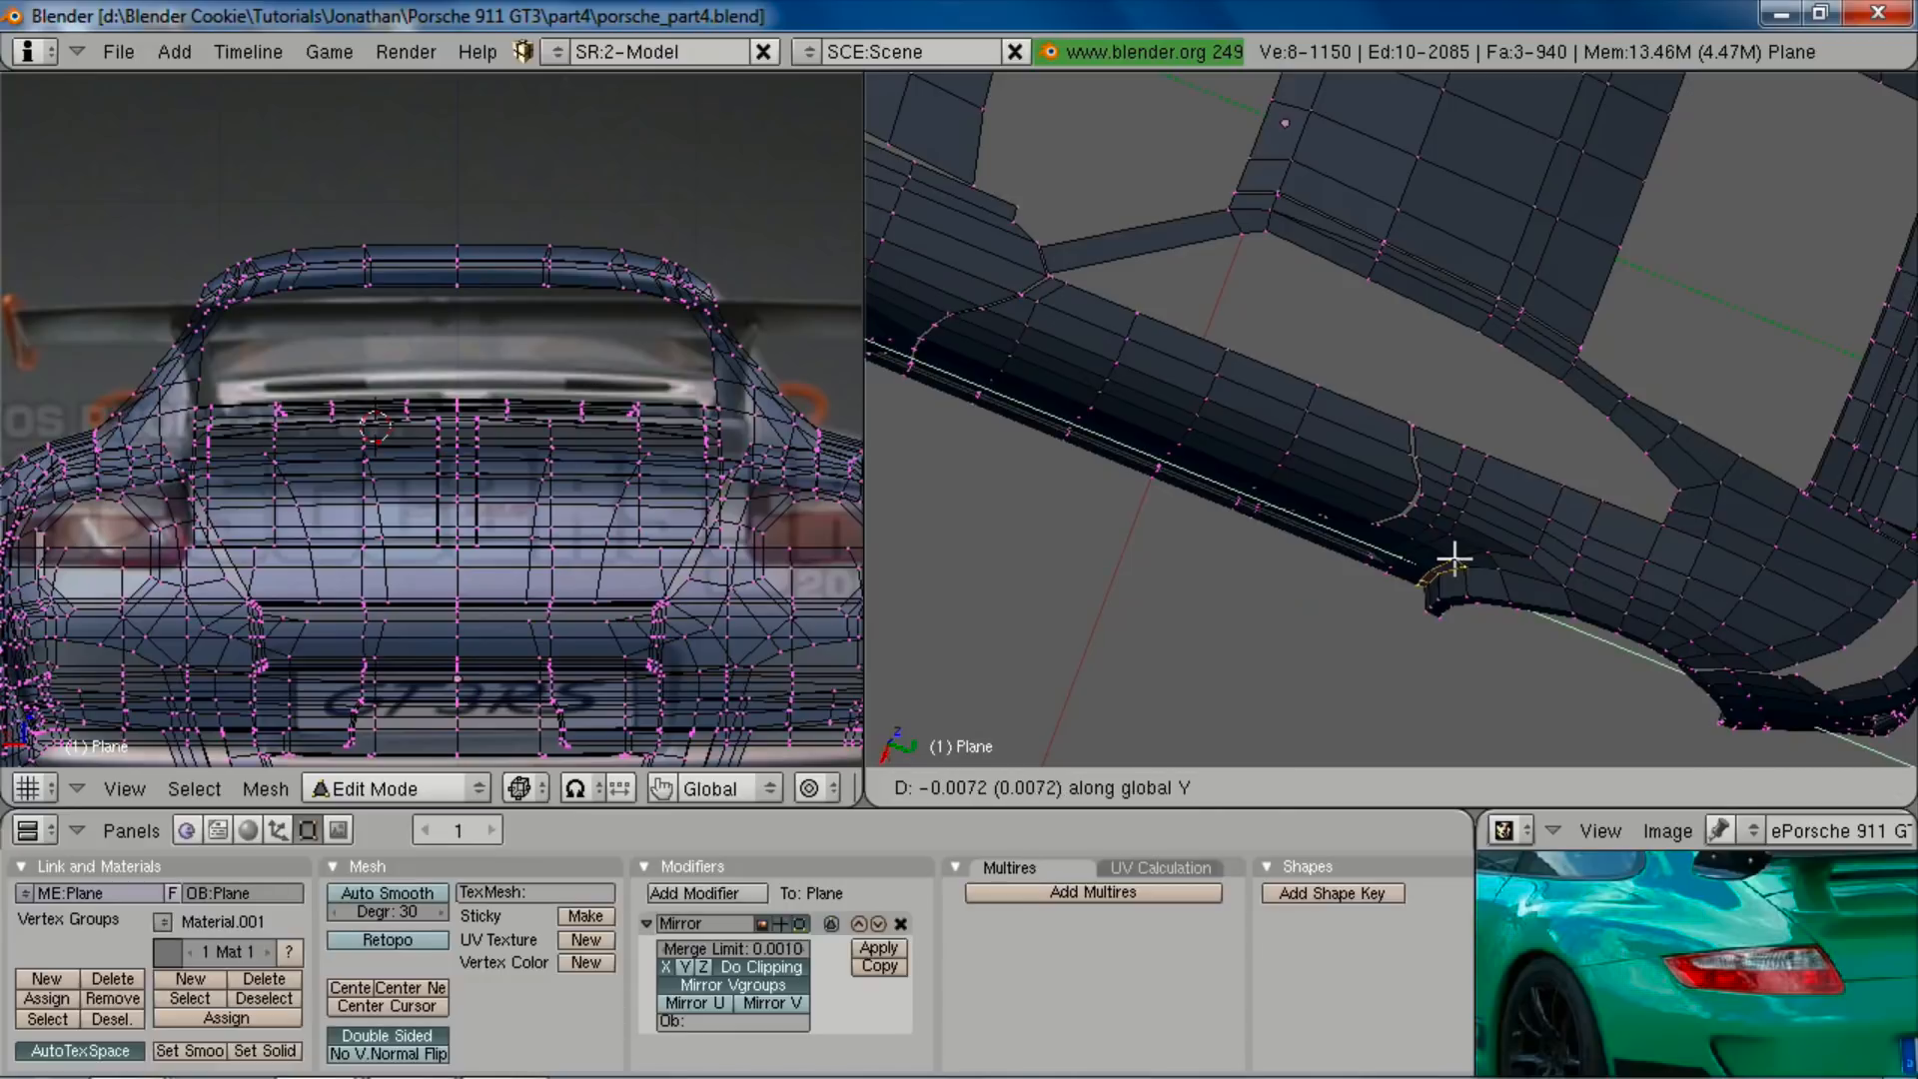
click(1448, 559)
Step: Select the three connected edges above the front of the rear wheel arch and reposition them with Edge Slide
scroll(1472, 596, up, 3)
shift+middle_drag(1473, 596, 1451, 333)
scroll(1432, 328, up, 2)
key(a)
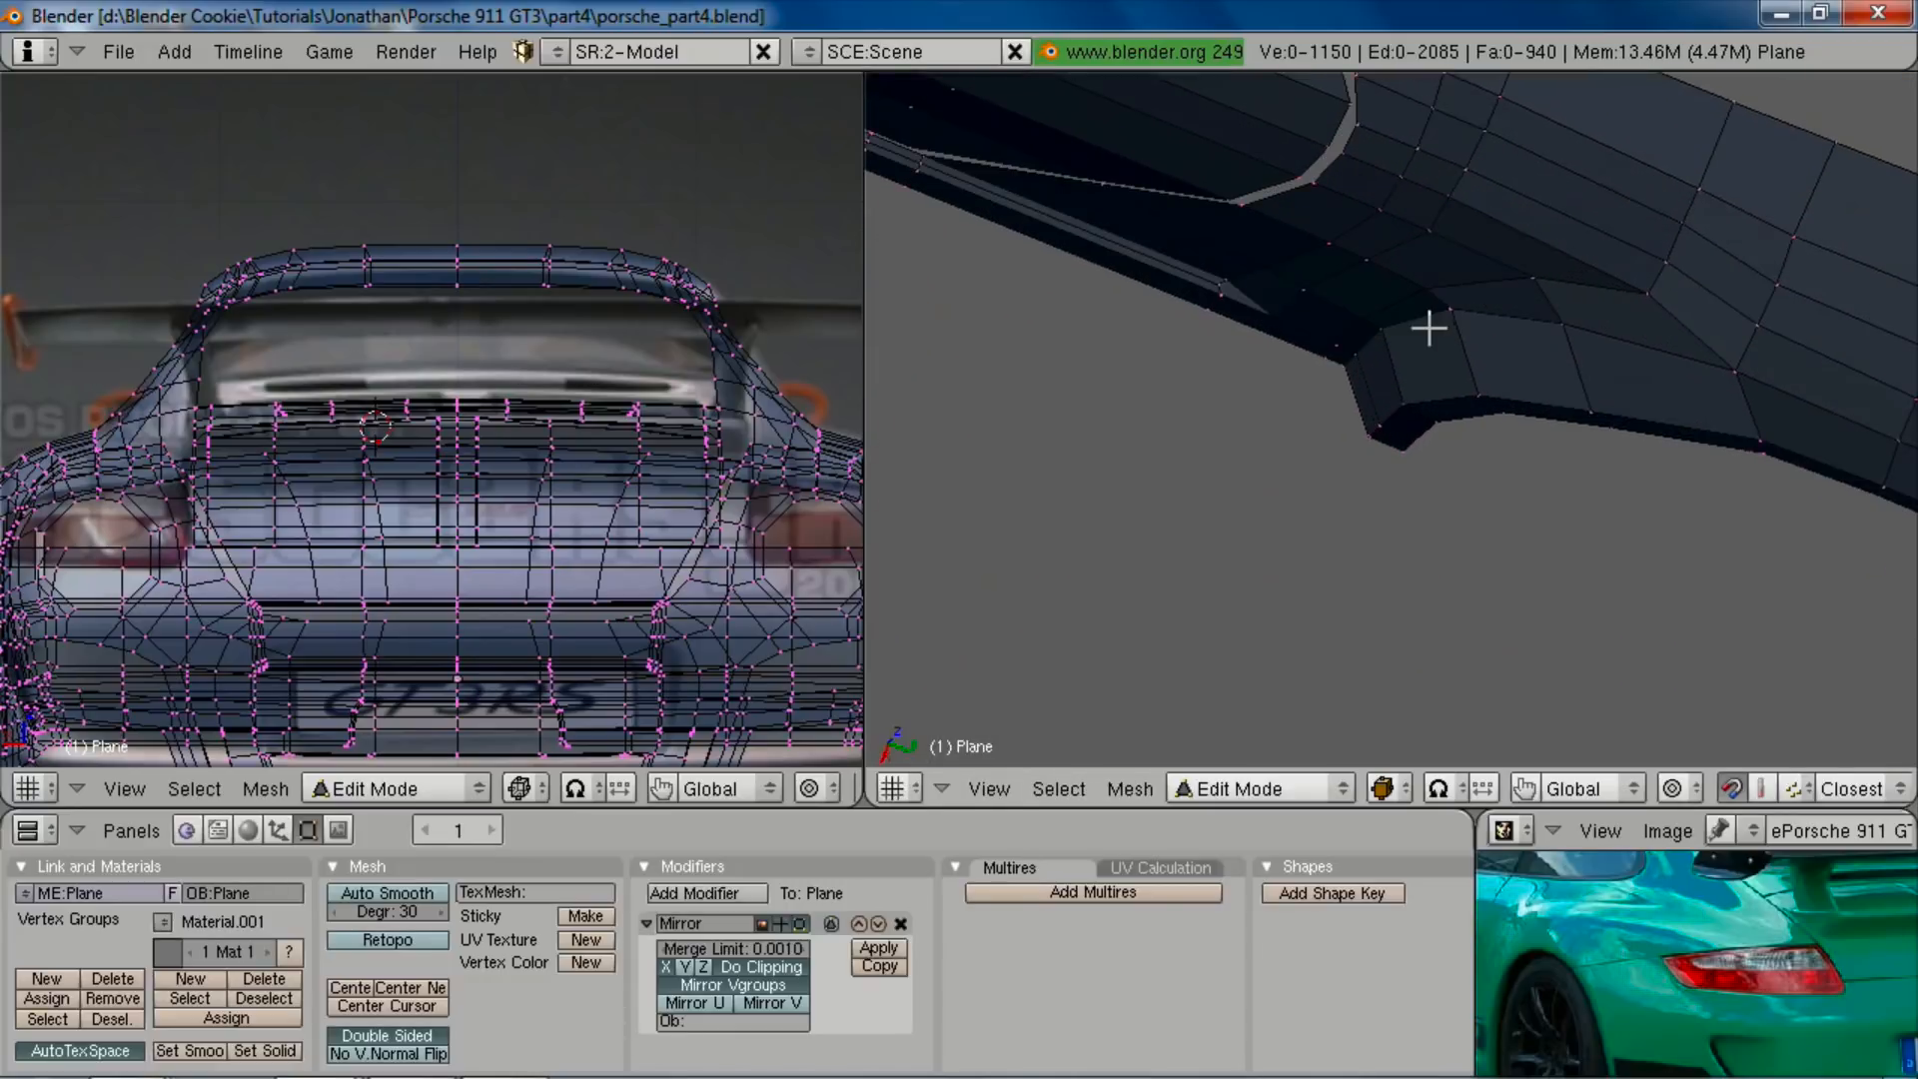
key(z)
key(b)
right_drag(1489, 232, 1793, 439)
key(z)
key(ctrl+e)
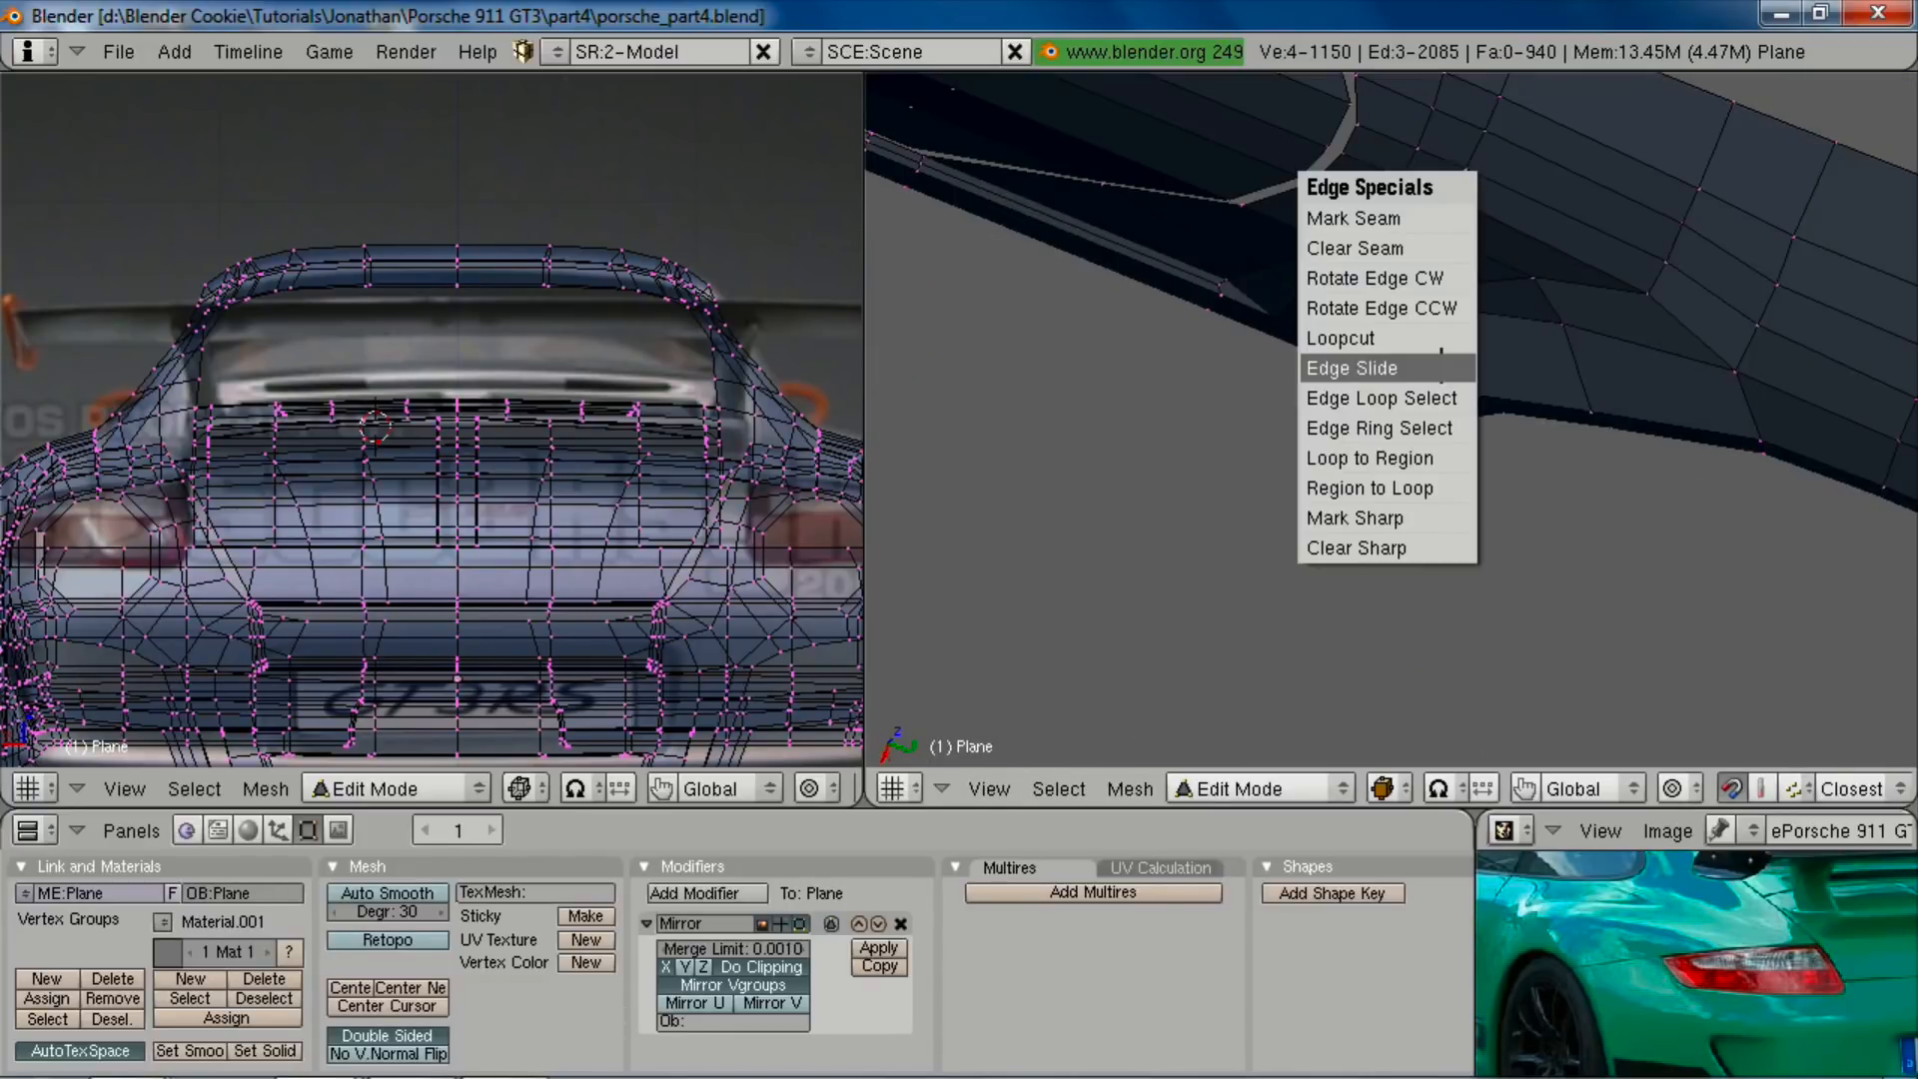
click(1441, 365)
click(1436, 348)
Step: Move a single vertex behind the slid edges along Y to even out the wheel arch topology
right_click(1558, 329)
key(g)
key(y)
click(1541, 343)
Step: Examine the rear fender and wheel arch surface in object mode and return to edit mode
key(Tab)
scroll(1514, 489, down, 3)
middle_drag(1514, 489, 1365, 249)
key(Tab)
key(Tab)
scroll(1422, 494, down, 1)
key(Tab)
scroll(1357, 317, up, 2)
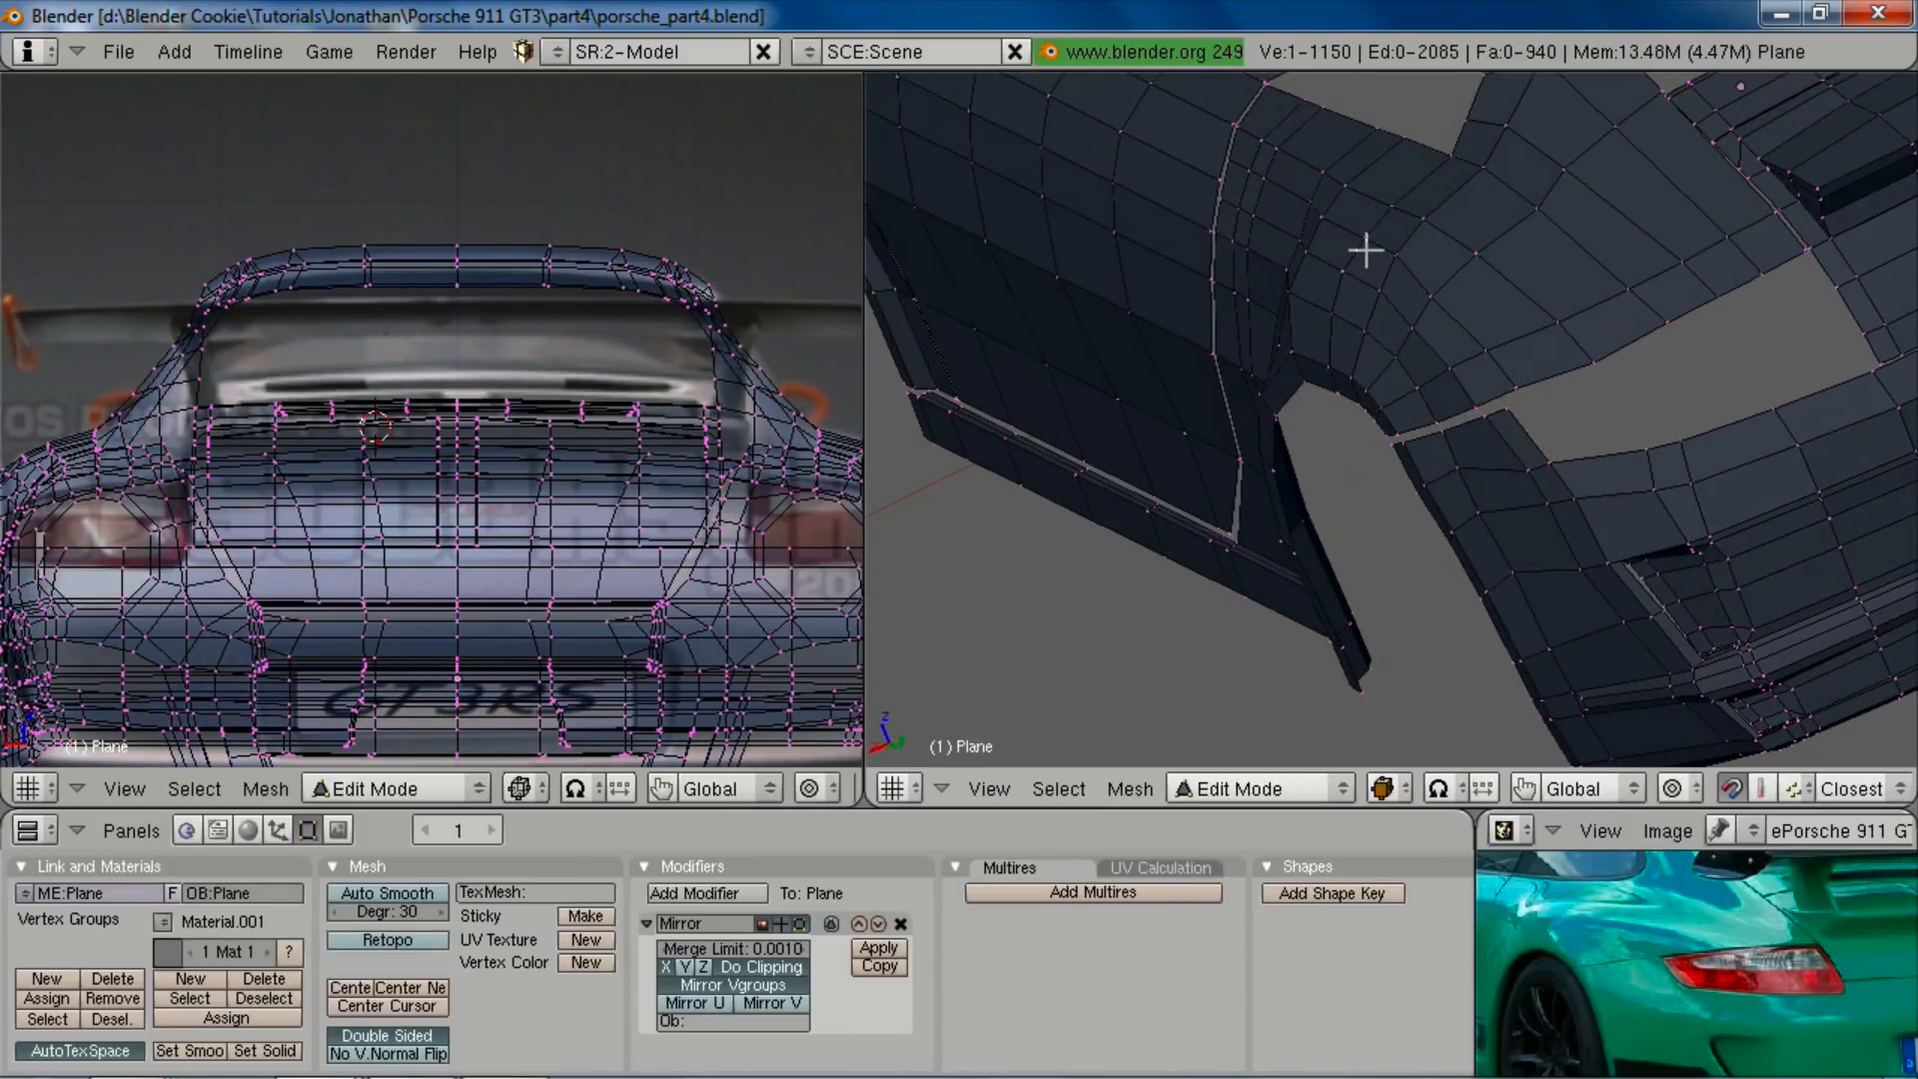
Step: Move two fender vertices above the wheel arch about 0.002 along Z and make a further free position adjustment
shift+right_click(1407, 188)
key(g)
key(z)
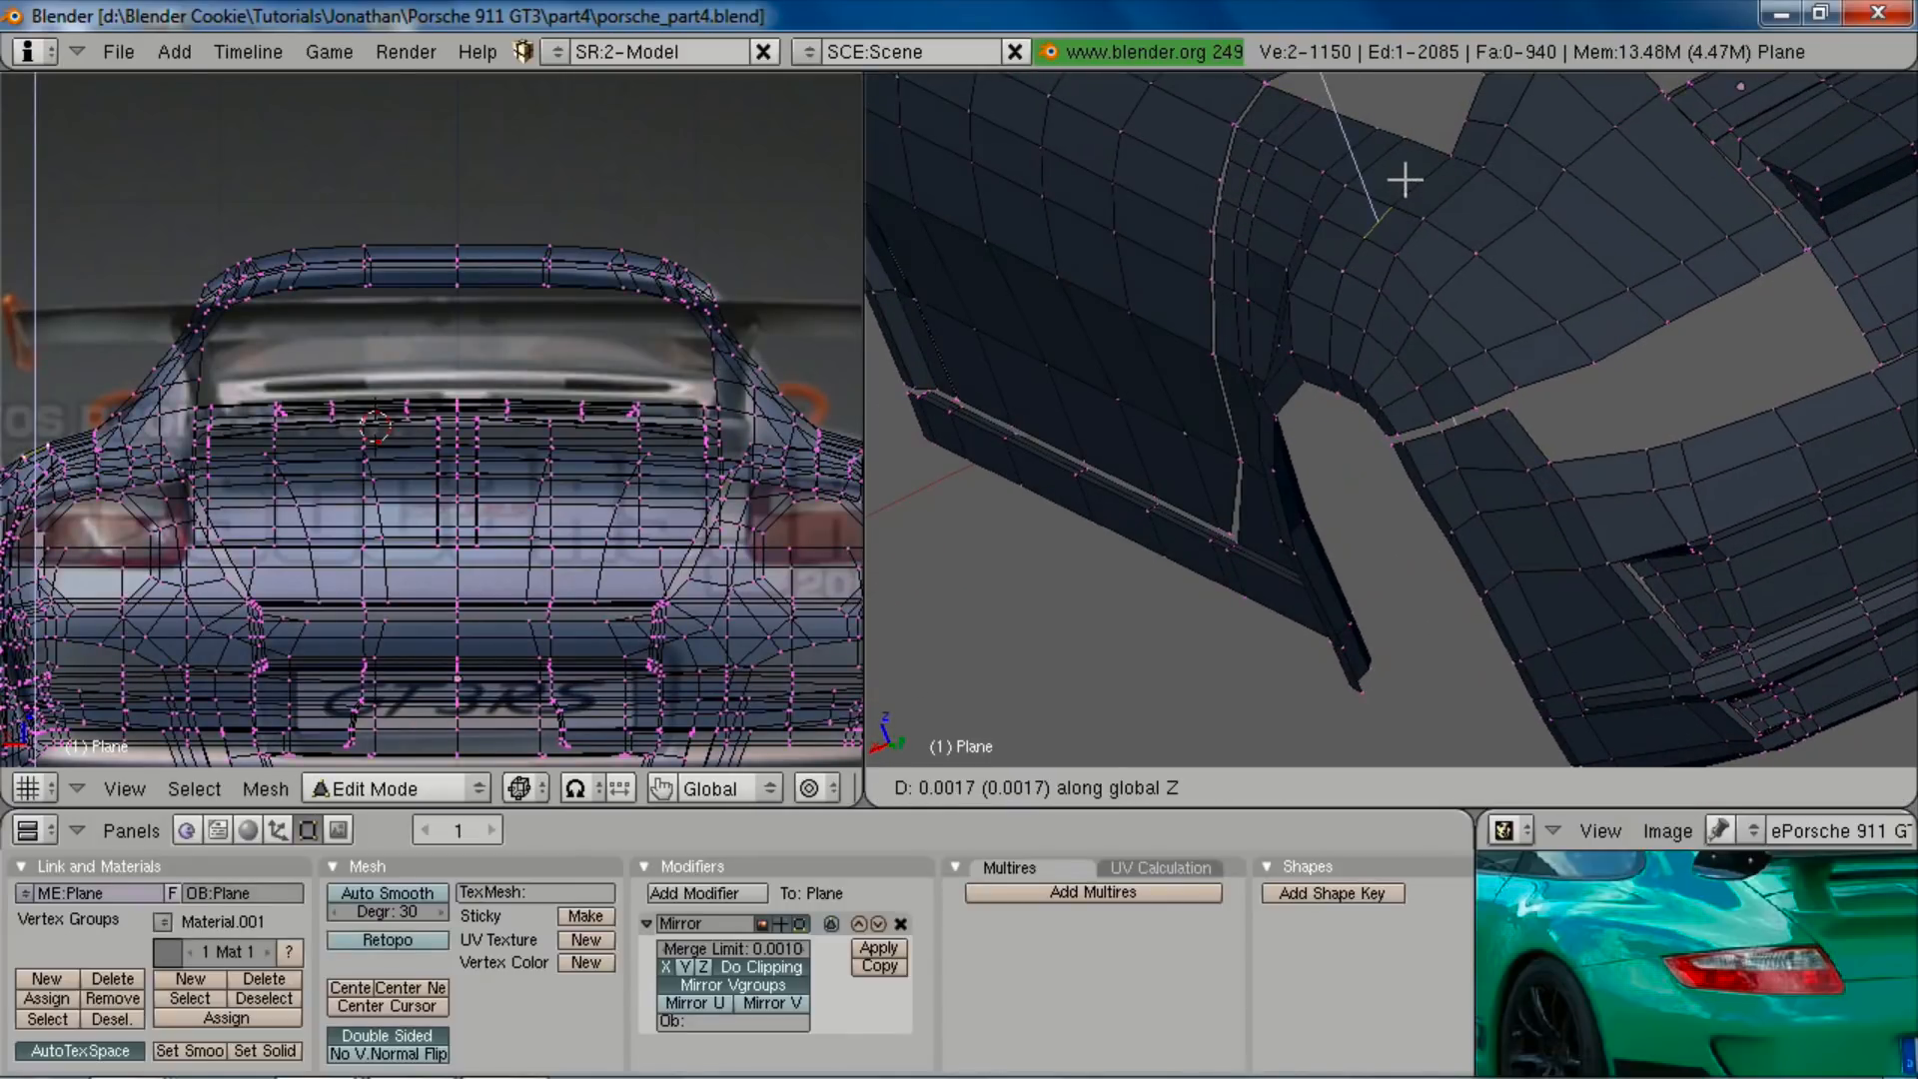
click(1405, 180)
key(g)
click(1314, 297)
Step: View the fender from the side and move a vertex near the bumper seam freely by about 0.02
middle_drag(1337, 476, 1394, 495)
middle_drag(1520, 410, 1408, 358)
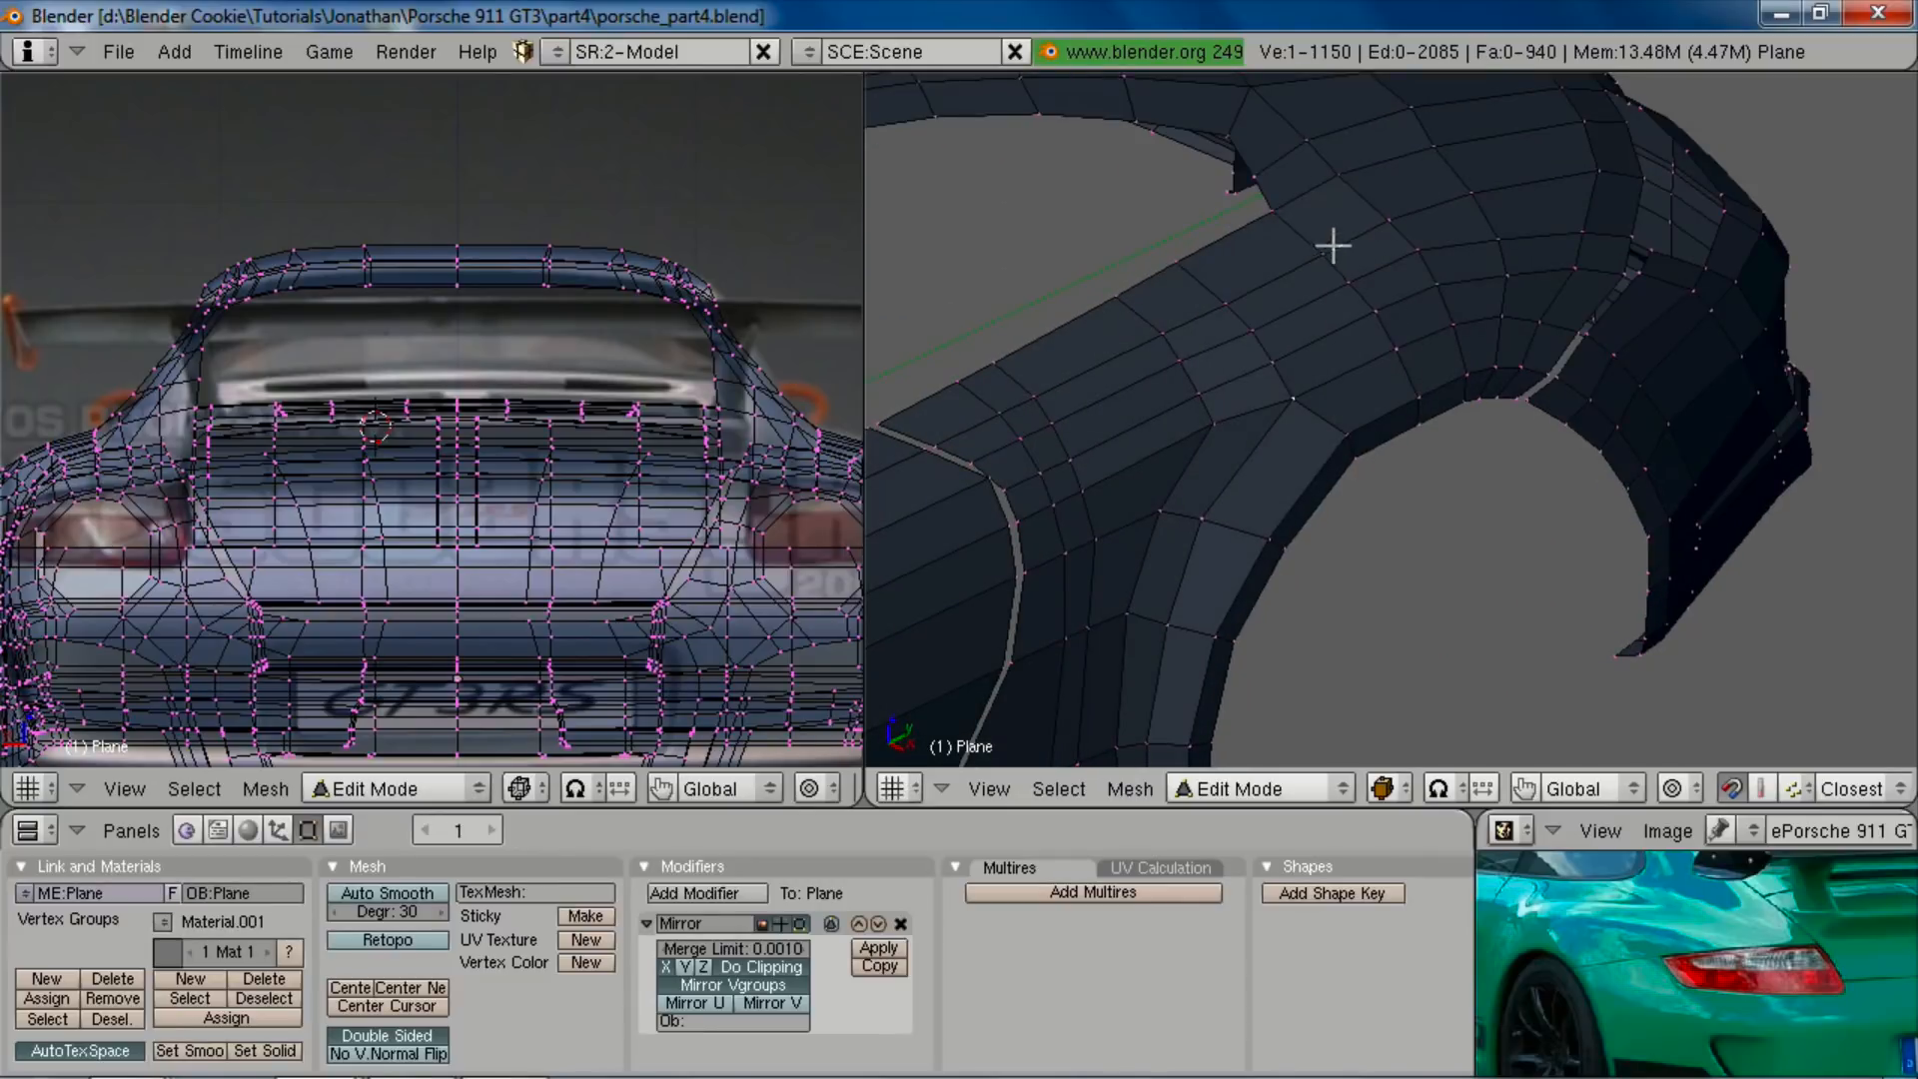
middle_drag(1630, 385, 1491, 331)
key(g)
key(Escape)
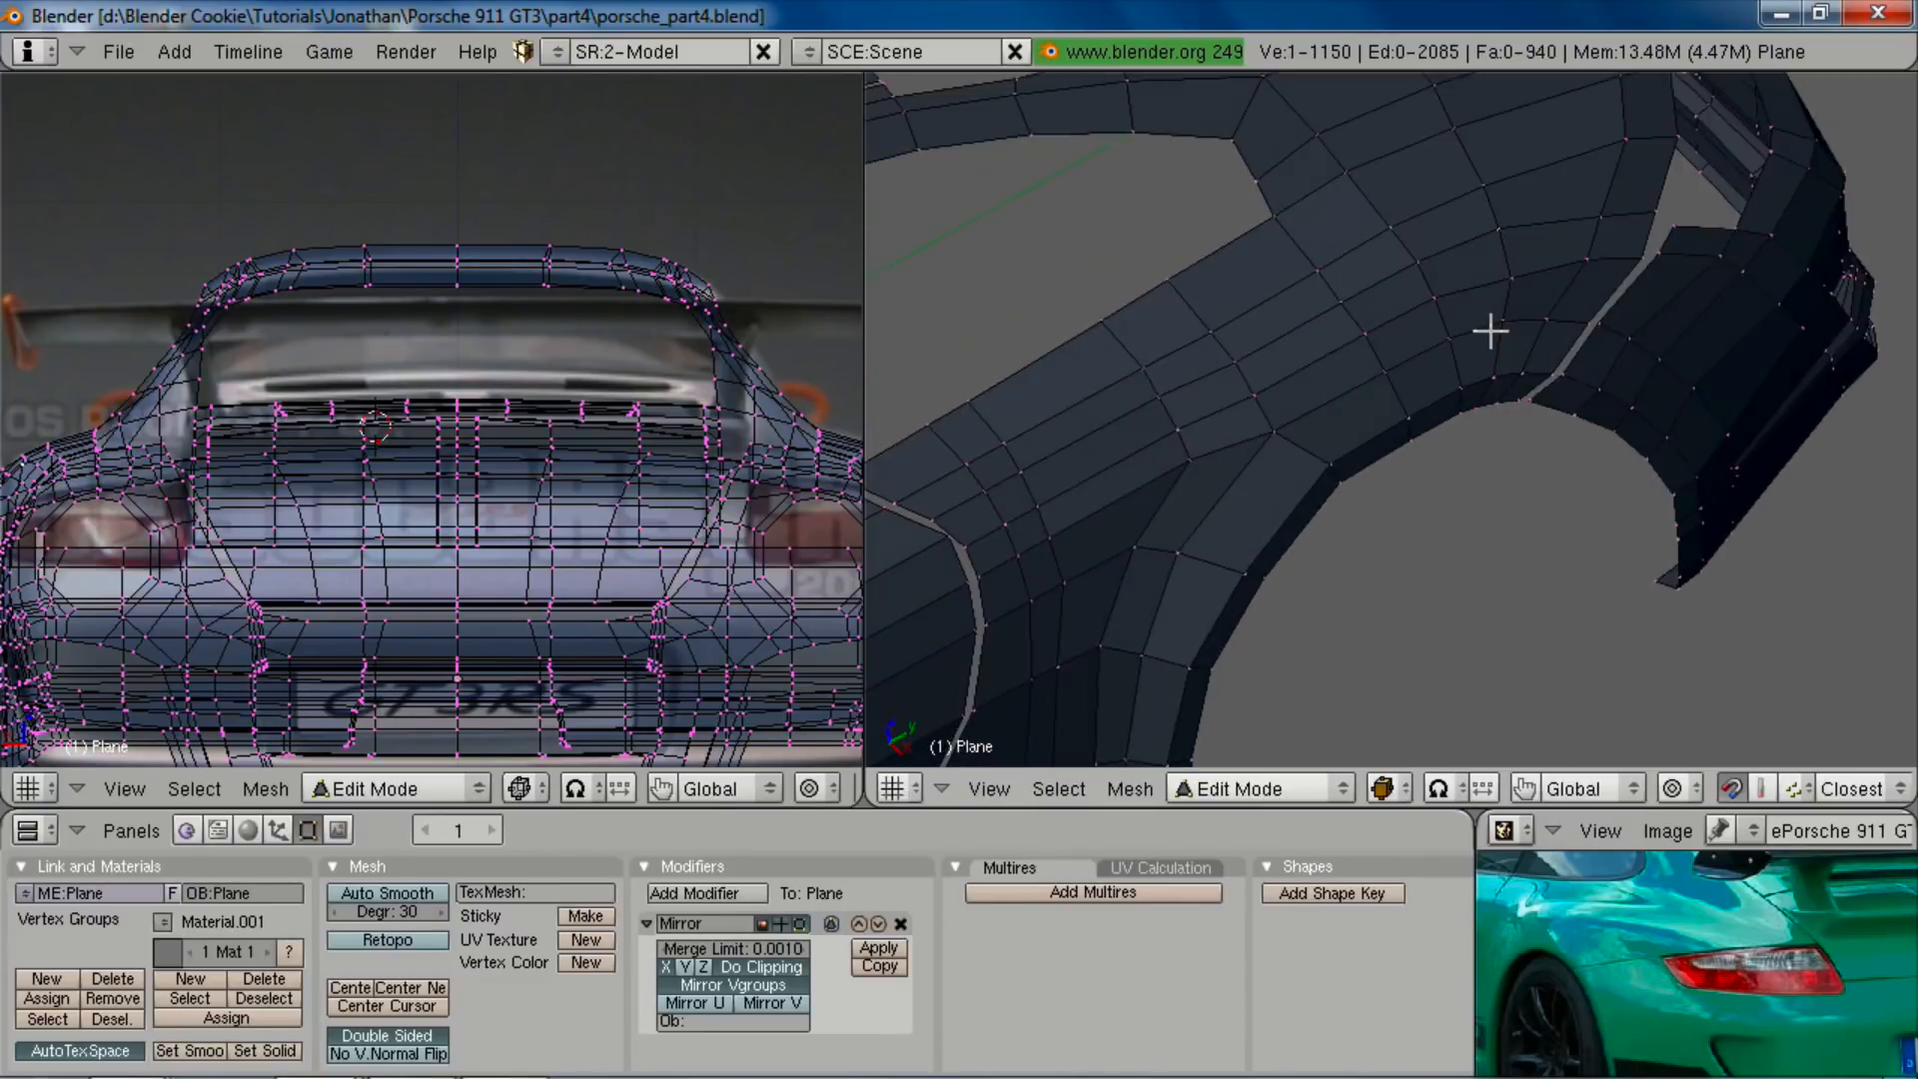
key(g)
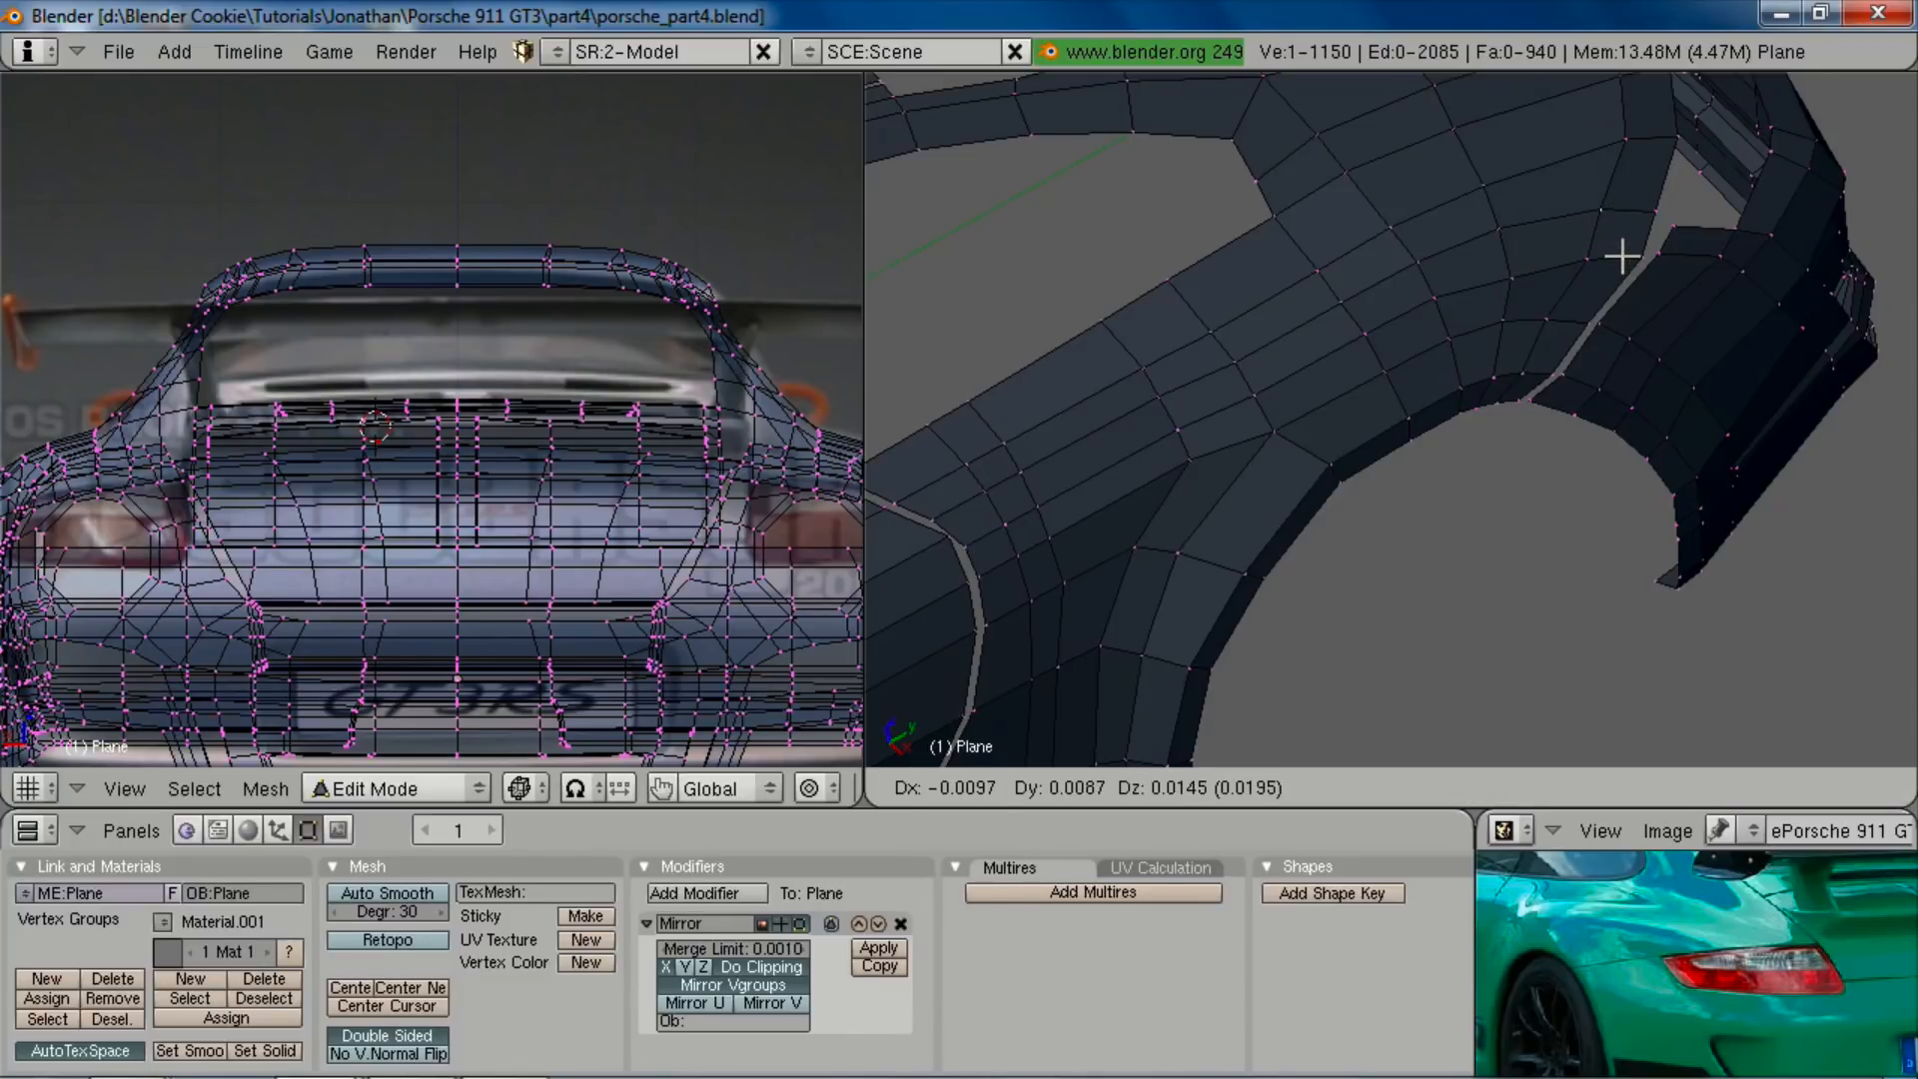
click(1616, 255)
Step: Reposition the neighbouring fender vertex above the wheel arch slightly and clear the selection
right_click(1515, 286)
key(g)
click(1512, 285)
mouse_move(1433, 540)
middle_down()
mouse_move(1320, 429)
mouse_move(1447, 274)
mouse_move(1426, 325)
mouse_move(1374, 253)
mouse_move(1314, 228)
mouse_move(1472, 321)
mouse_move(1498, 514)
mouse_move(1408, 399)
mouse_move(1477, 436)
mouse_move(1400, 458)
mouse_move(1419, 446)
mouse_move(1455, 552)
mouse_move(1431, 533)
middle_up()
key(a)
middle_drag(1364, 342, 1285, 296)
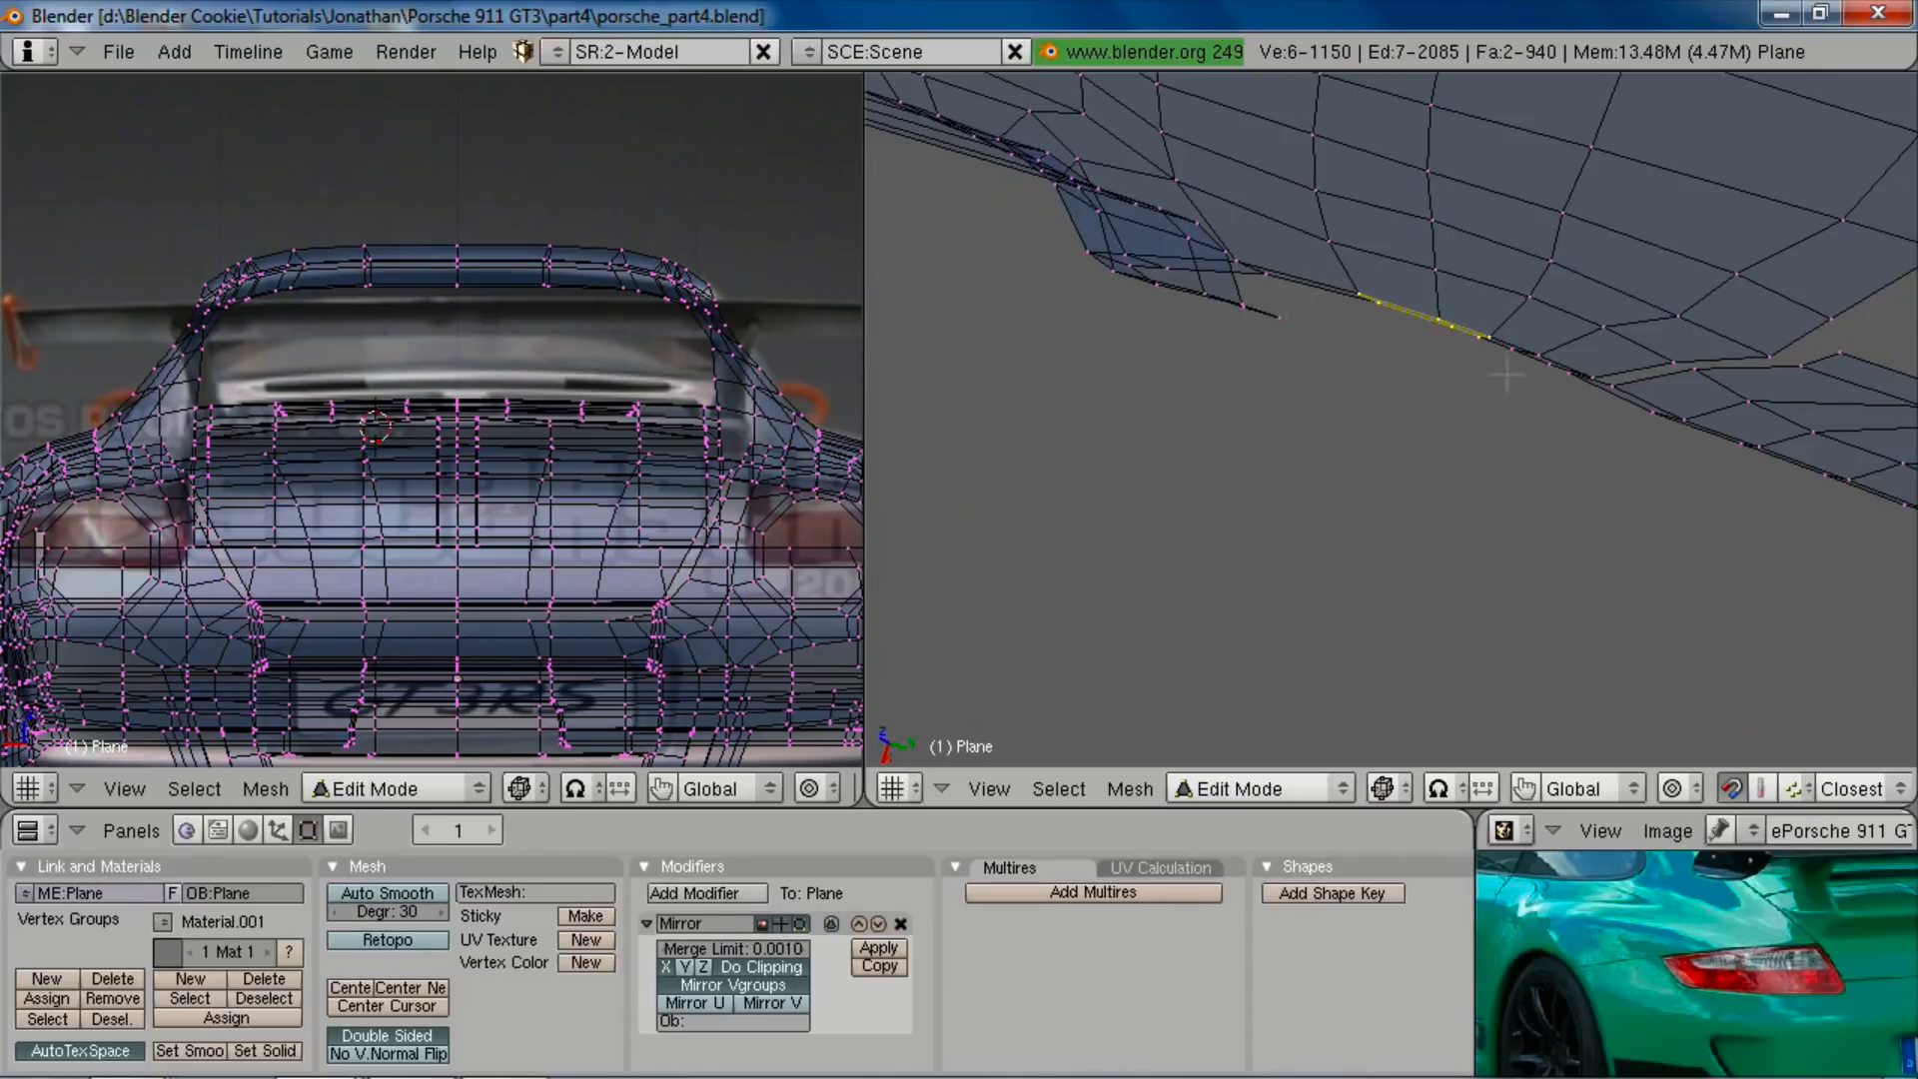
Step: Extend the selection along the fender's upper wheel arch edge and move the selected vertices slightly along X
drag(1495, 330, 1626, 452)
key(s)
key(z)
key(Escape)
key(g)
key(z)
key(x)
click(1608, 561)
Step: Add the neighbouring bumper-side wheel arch vertices to the selection and scale them all freely along X
middle_drag(1608, 563, 1218, 475)
key(z)
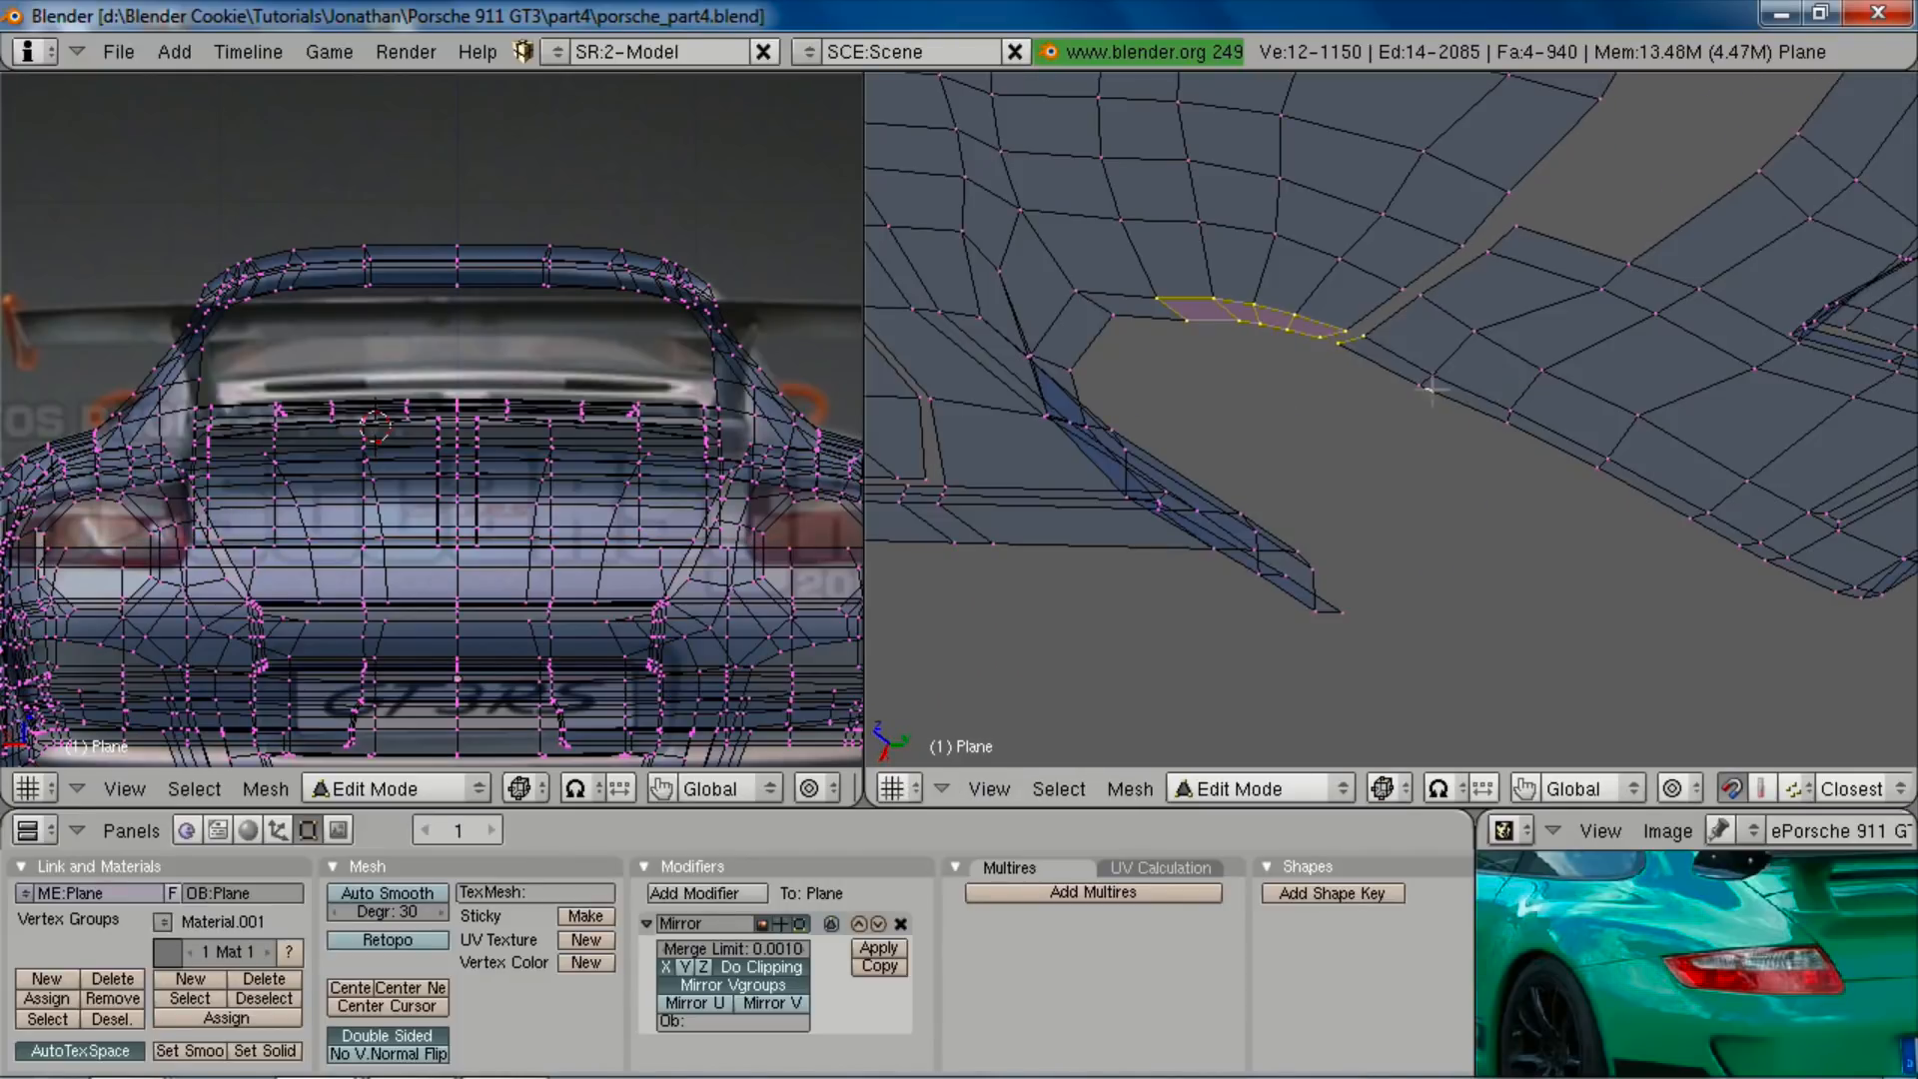
key(b)
drag(1473, 452, 1620, 529)
key(z)
key(b)
key(s)
key(x)
click(1623, 530)
key(z)
Step: Flatten the selected wheel arch edge vertices across the bumper seam by scaling them to 0 along X
middle_drag(1623, 530, 1287, 294)
key(z)
key(Tab)
scroll(1362, 477, up, 2)
key(Tab)
key(z)
key(s)
key(x)
key(0)
key(Return)
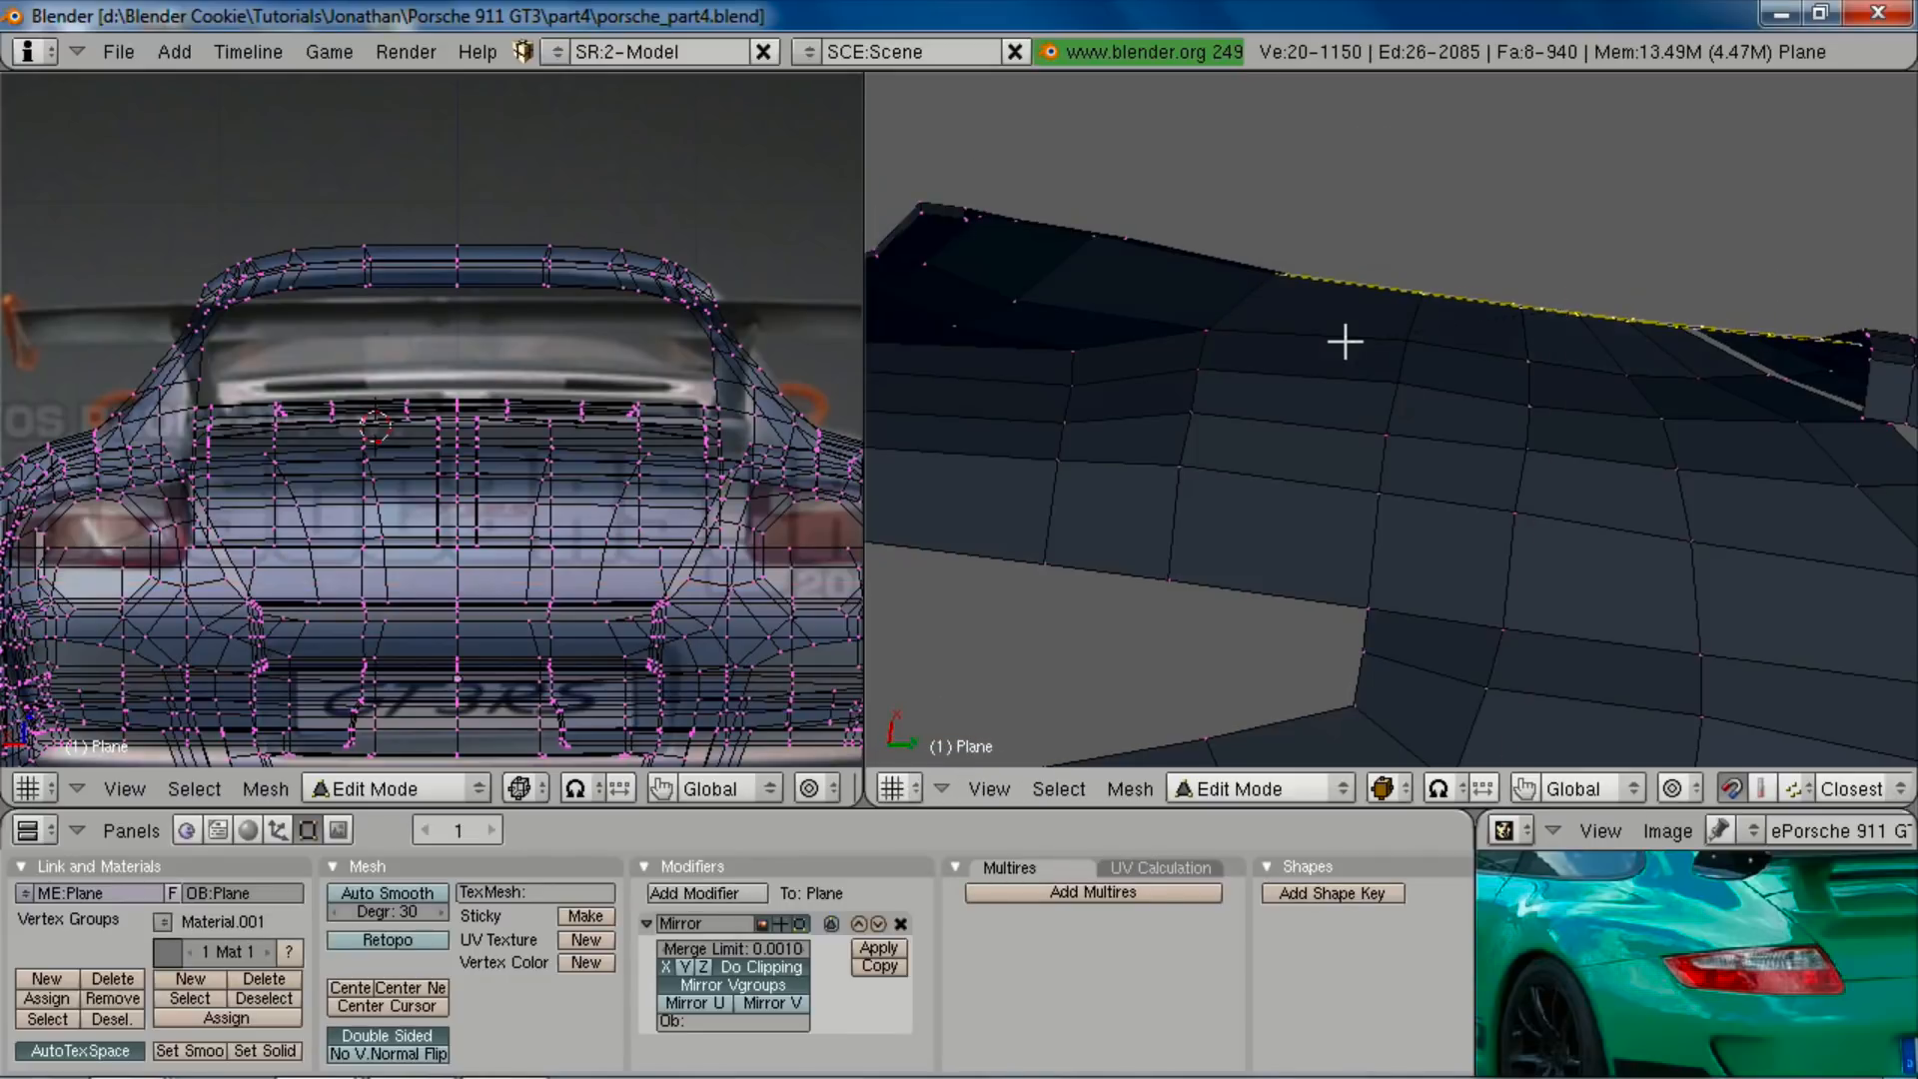
Step: Move the flattened wheel arch edge about 0.009 along X and check the fender surface in object mode
key(g)
key(x)
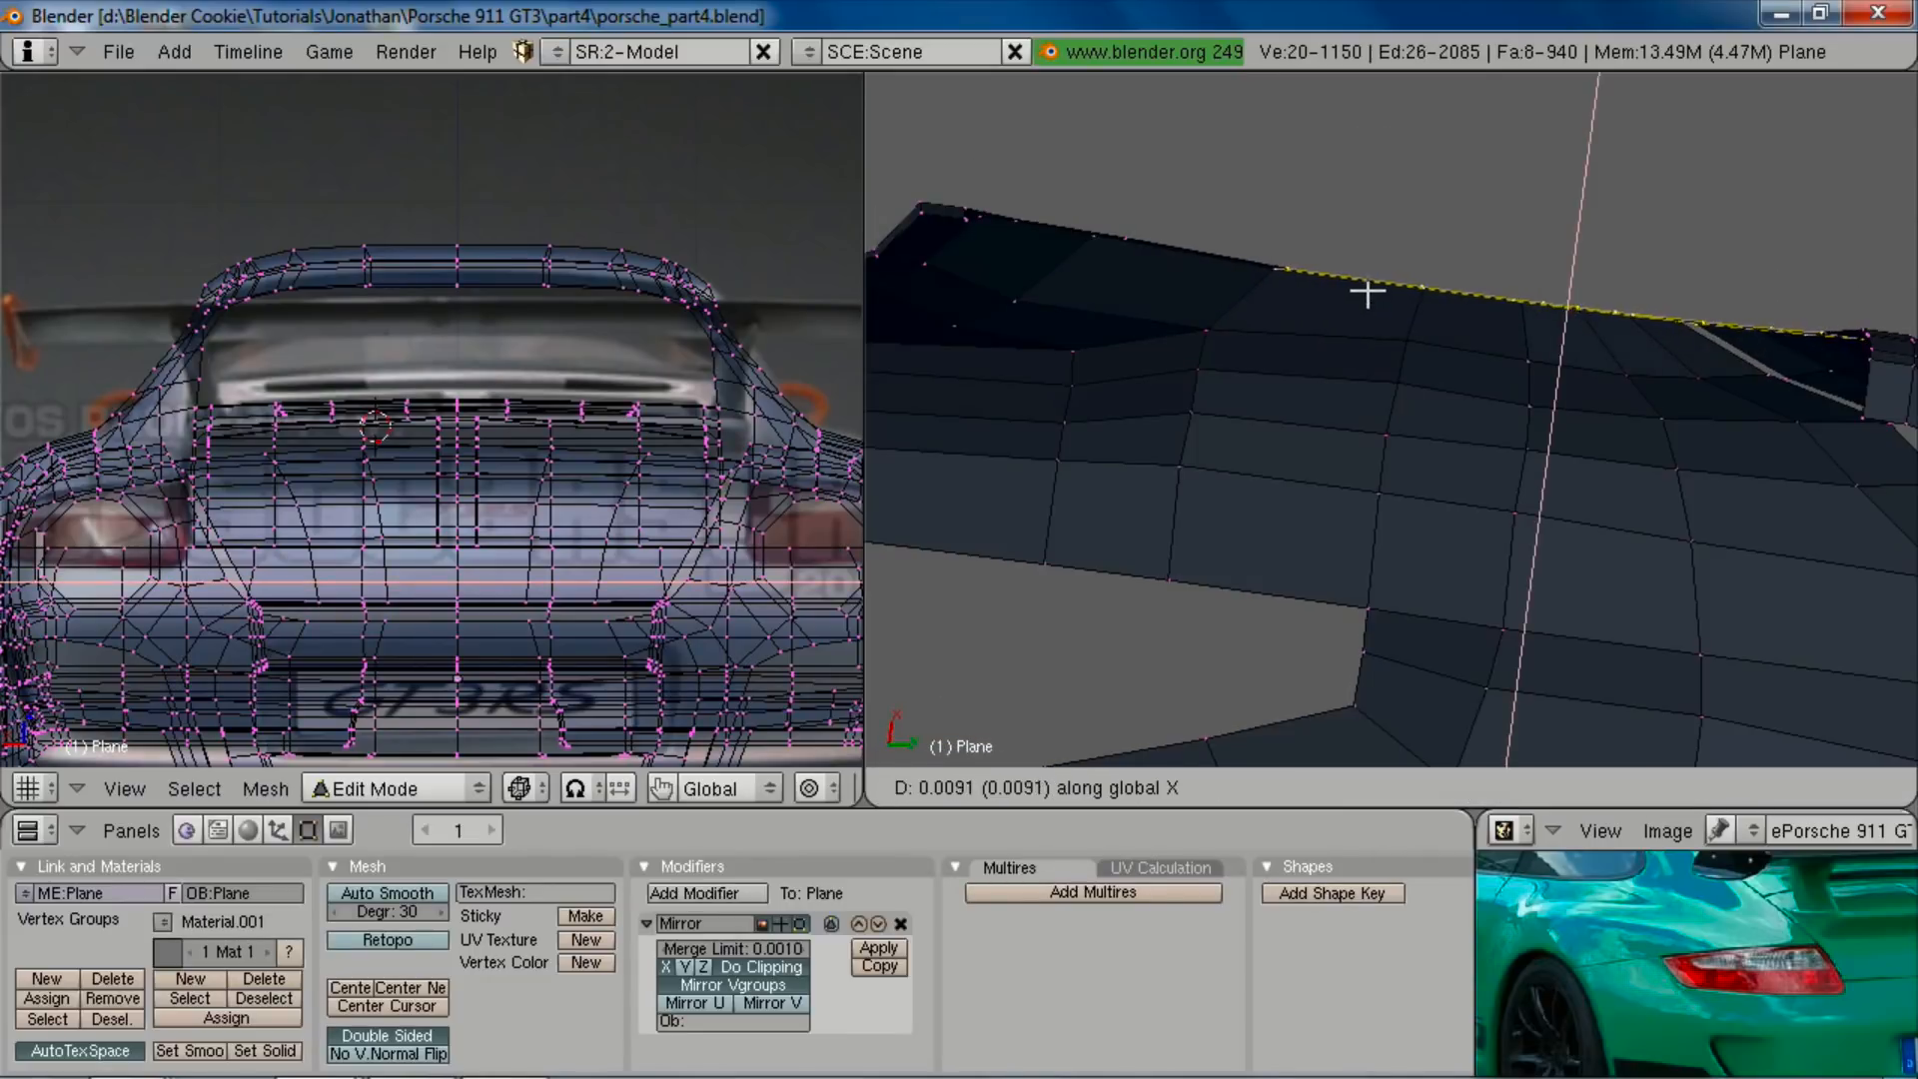
click(1366, 291)
middle_drag(1402, 235, 1438, 458)
scroll(1438, 459, down, 4)
key(Tab)
middle_drag(1399, 316, 1484, 393)
scroll(1372, 391, down, 2)
Step: Try to move the vertices at the top of the rear wheel arch about 0.007 along Z in side view
key(KP_3)
key(z)
key(Tab)
scroll(1438, 378, up, 2)
key(a)
right_click(1439, 420)
key(g)
key(z)
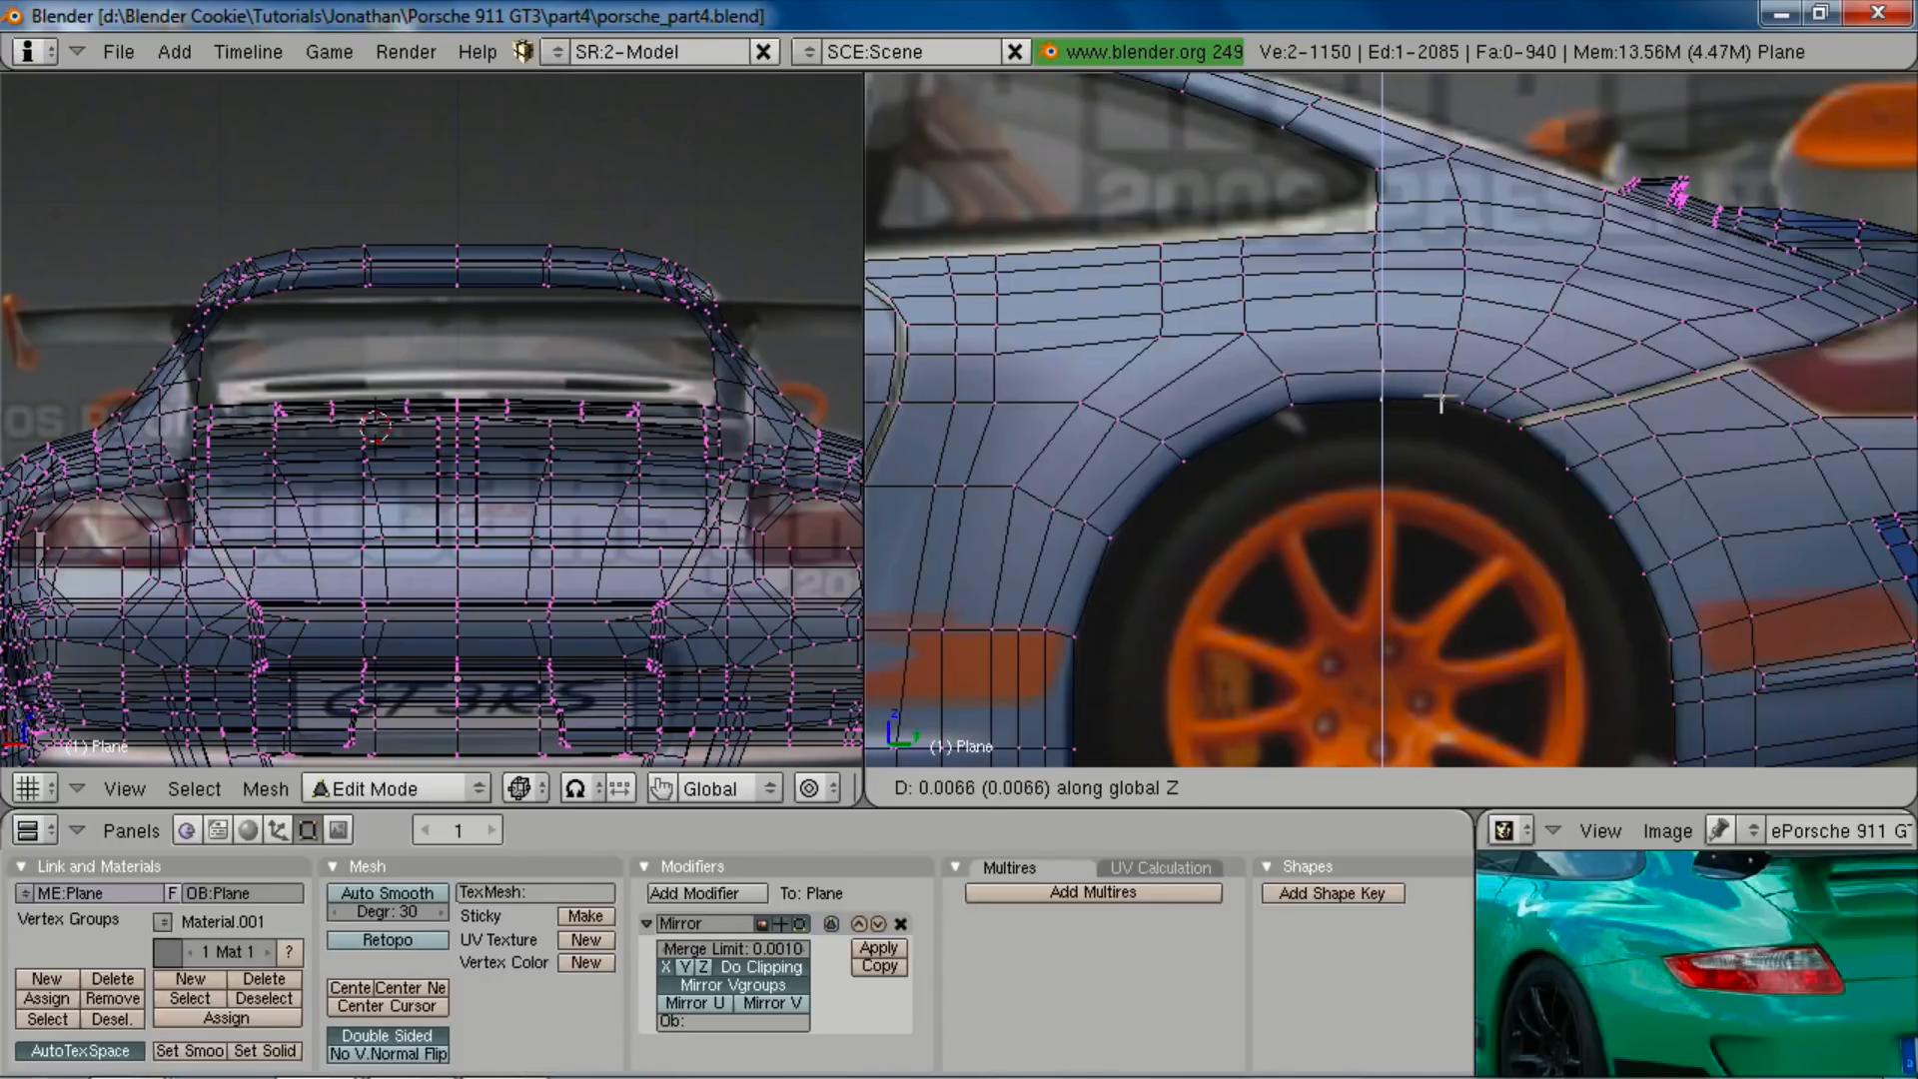
right_click(1463, 470)
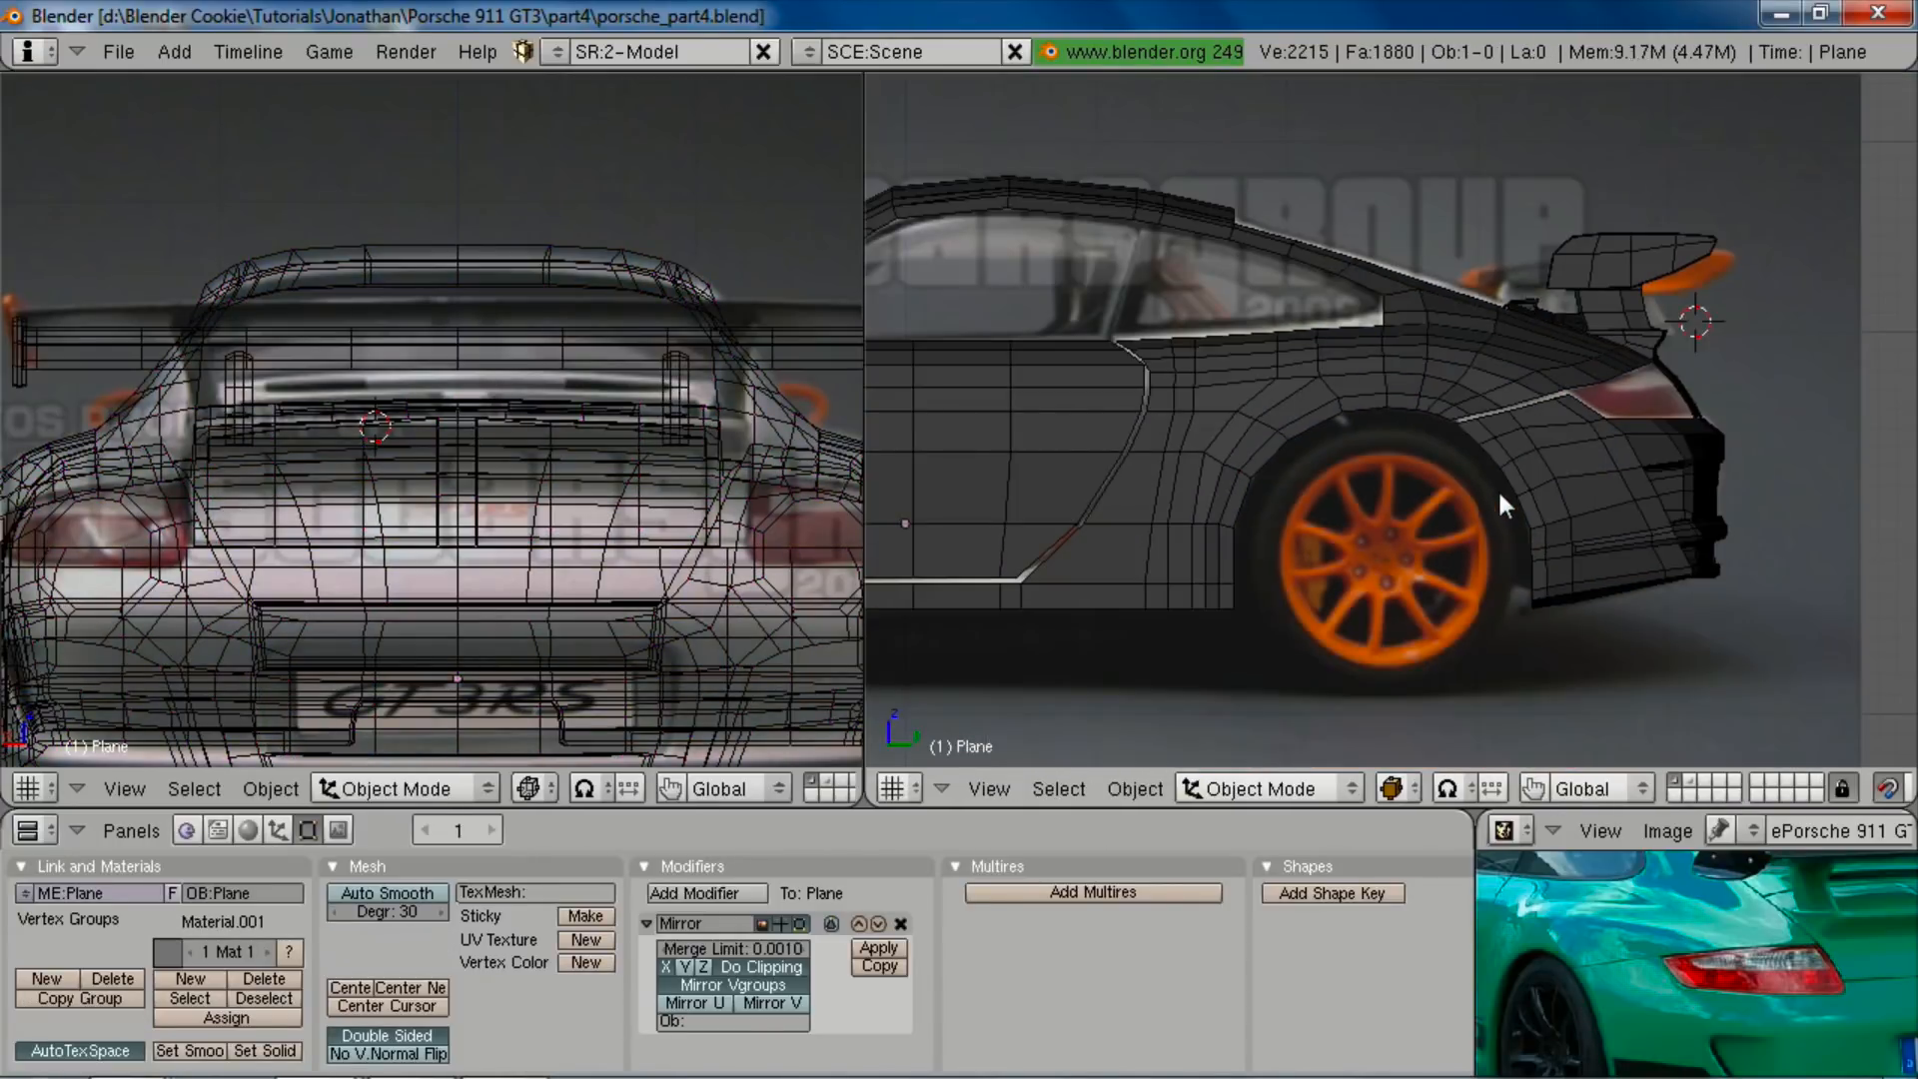
Step: View the rear fender at an angle and move two vertices above the wheel arch slightly along X
scroll(1499, 496, down, 2)
middle_drag(1380, 481, 1366, 391)
scroll(1484, 573, up, 3)
key(Tab)
key(a)
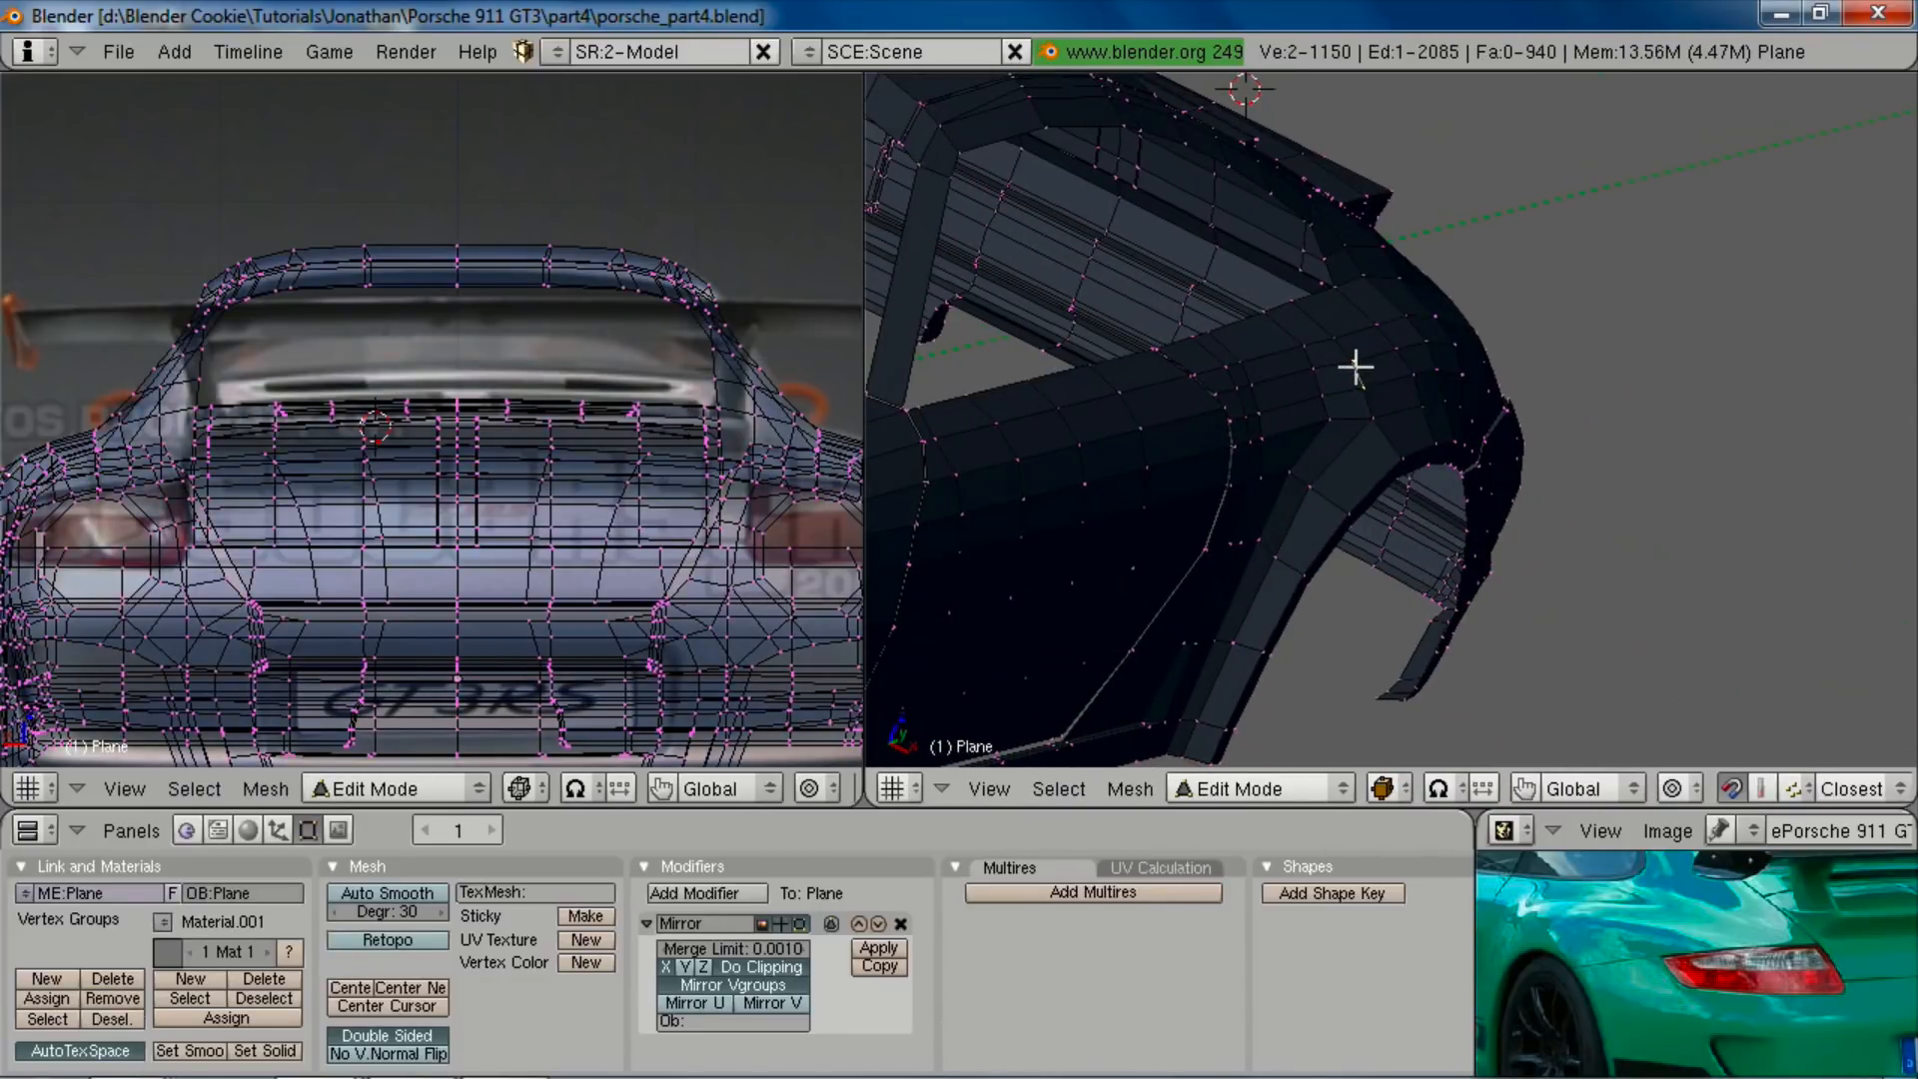
key(g)
key(x)
click(1350, 365)
Step: Move the adjacent upper fender vertex slightly along X and clear the selection
right_click(1332, 338)
key(g)
key(x)
click(1331, 339)
key(a)
Step: Examine the car's rear body mesh around the fender, tail light opening and bumper
scroll(1366, 416, down, 4)
shift+middle_drag(1434, 544, 1311, 350)
scroll(1481, 544, down, 2)
scroll(1579, 552, down, 3)
scroll(1483, 545, up, 2)
middle_drag(1593, 487, 1475, 464)
middle_drag(1486, 543, 1365, 545)
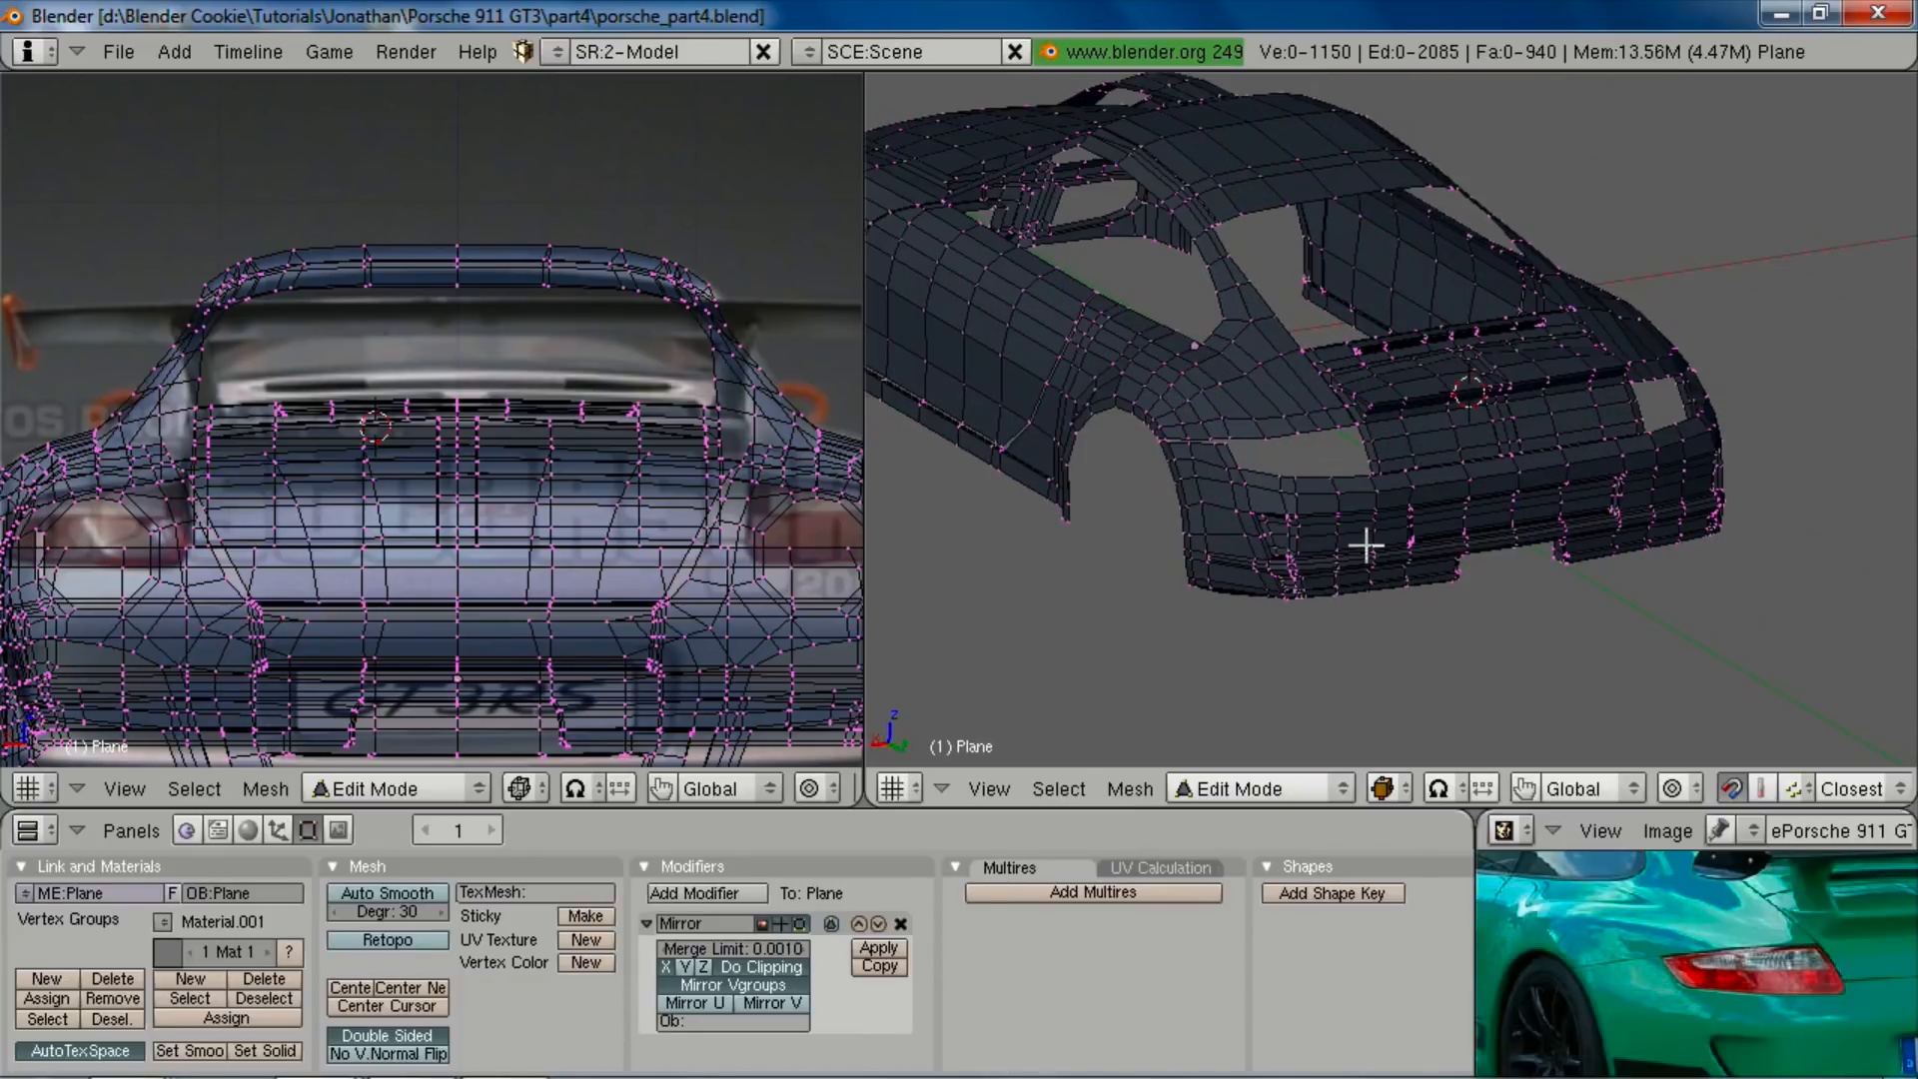